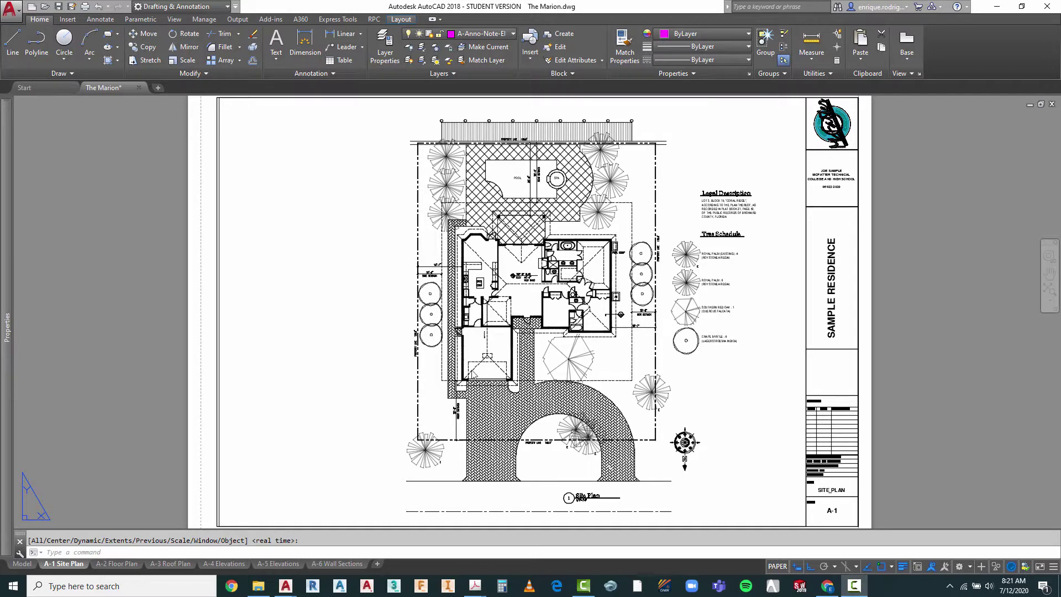
- Review the floor plan, roof plan, elevations and wall sections sheets, from A-2 through A-6
left_click(124, 564)
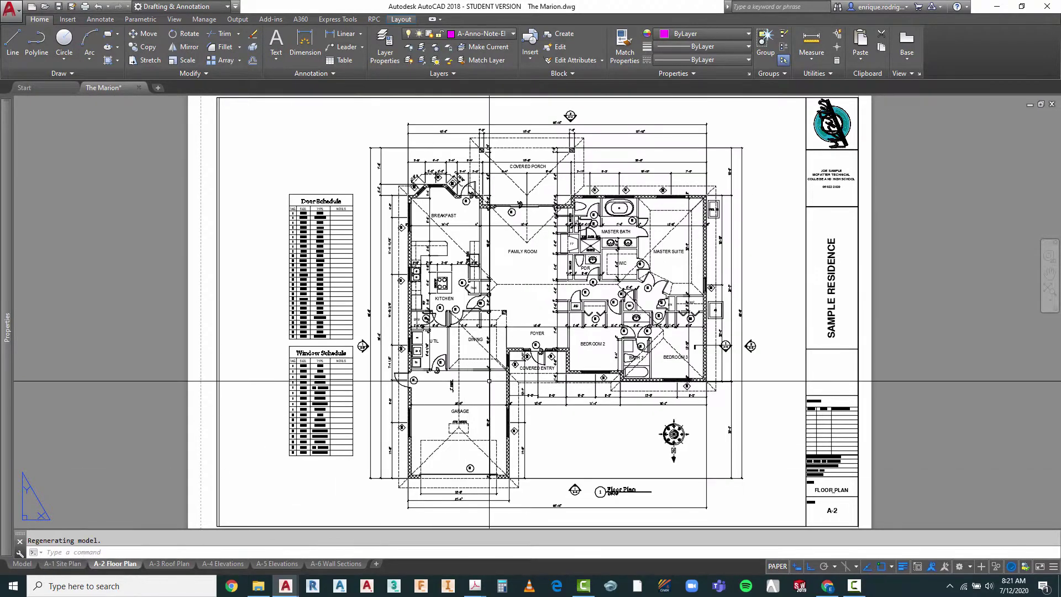
left_click(163, 564)
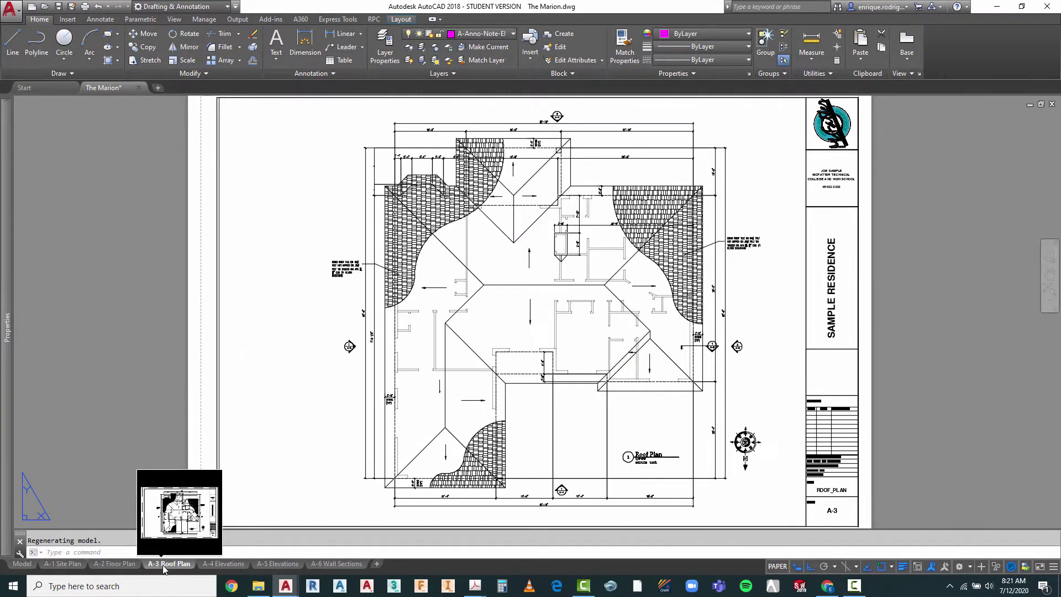
left_click(218, 565)
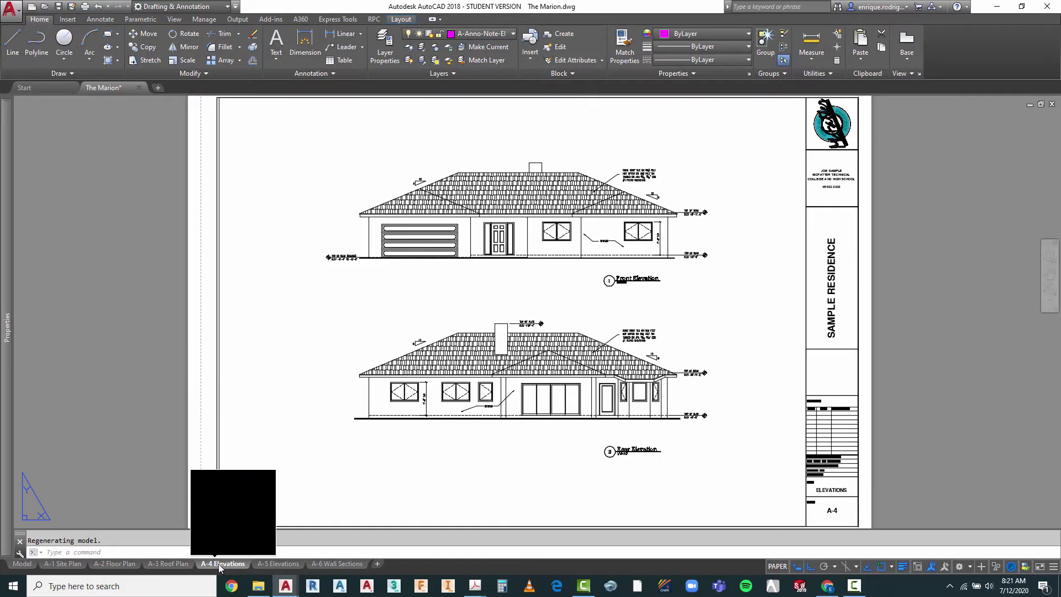
left_click(275, 563)
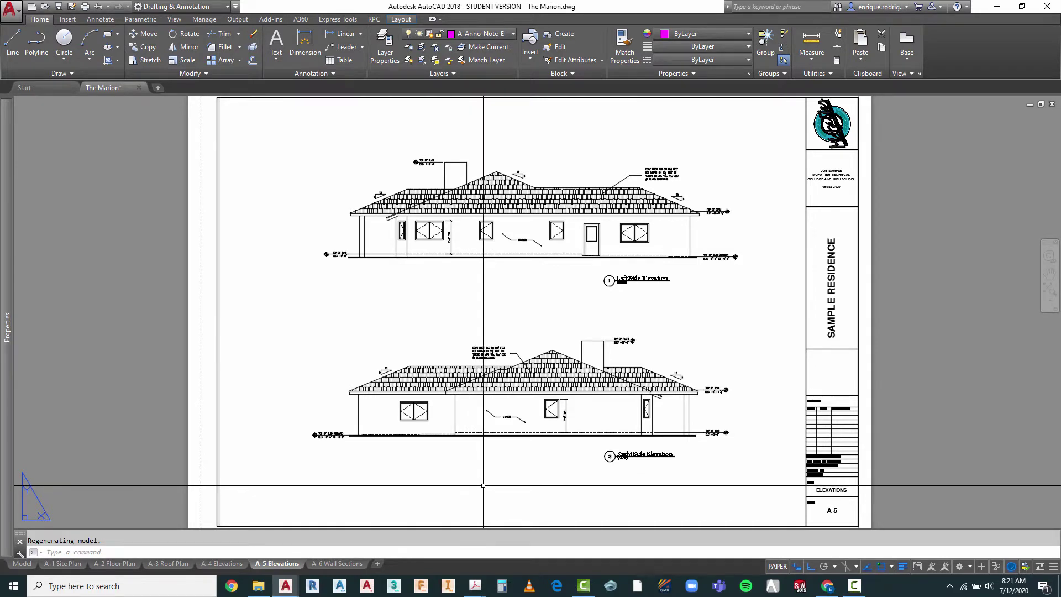
mouse_move(337, 564)
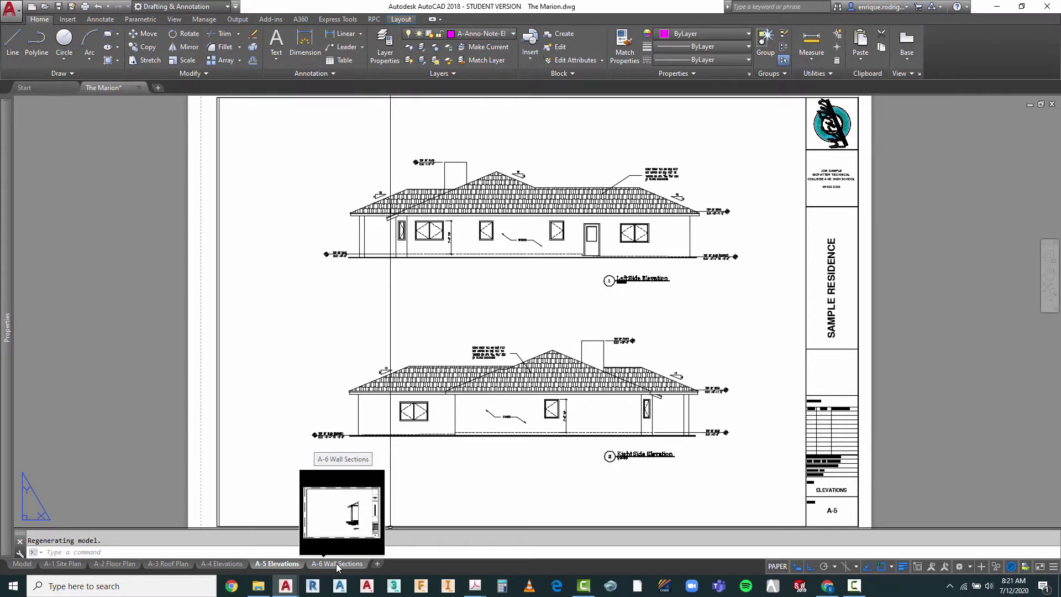
left_click(336, 564)
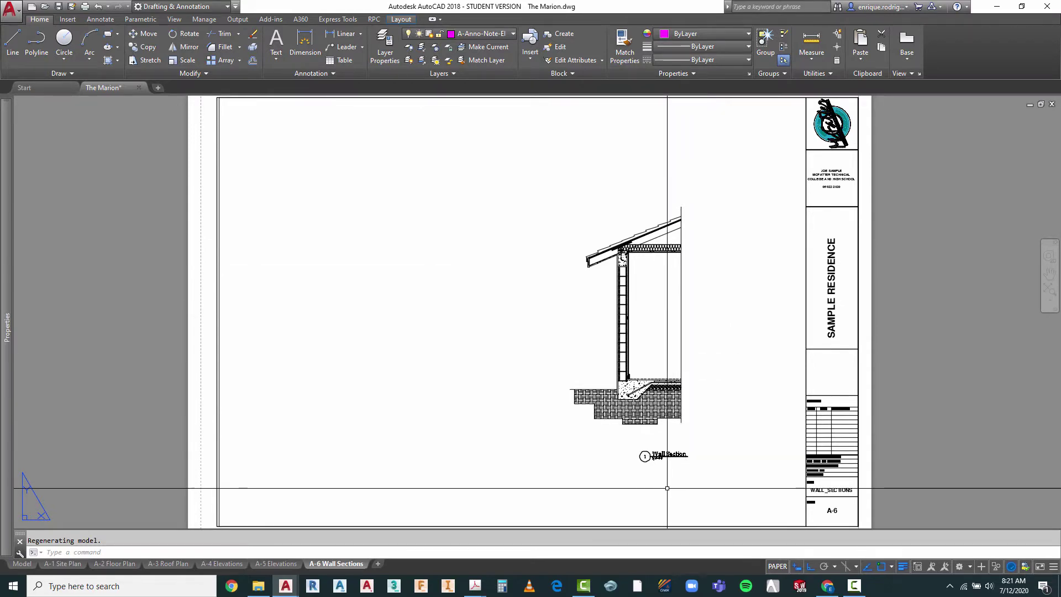
- Examine the wall section, its drawing title and scale, and the title block on sheet A-6
scroll(668, 484, "up", 4)
scroll(638, 417, "up", 4)
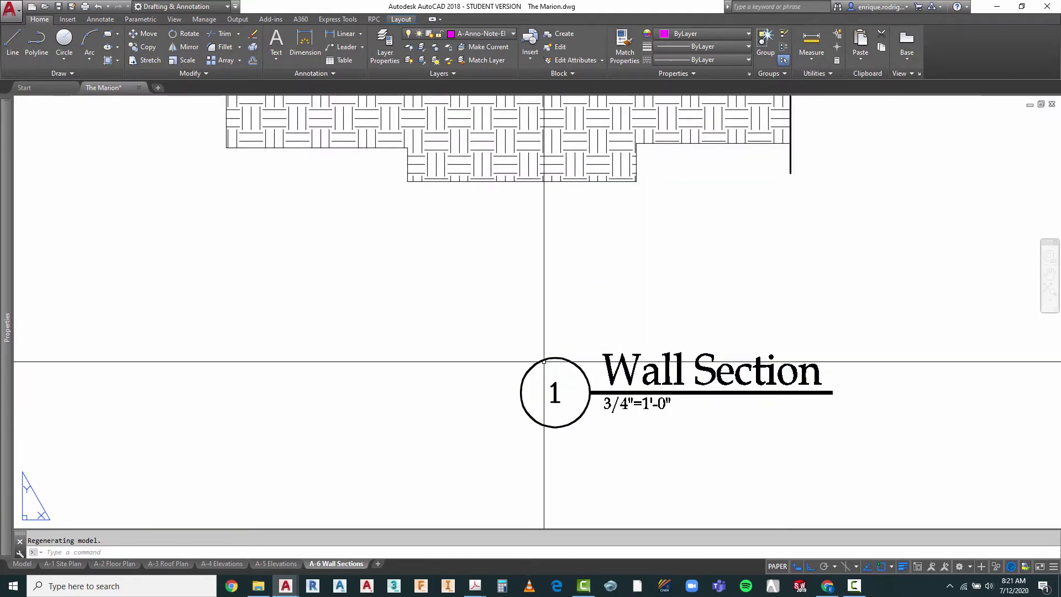
scroll(544, 362, "down", 6)
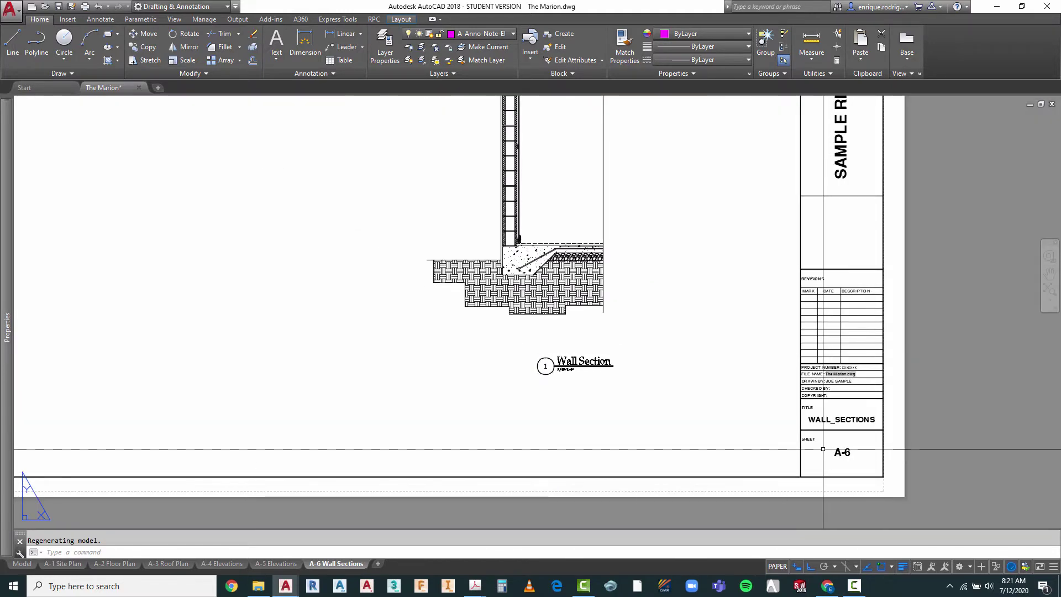
scroll(712, 414, "down", 2)
scroll(561, 164, "up", 2)
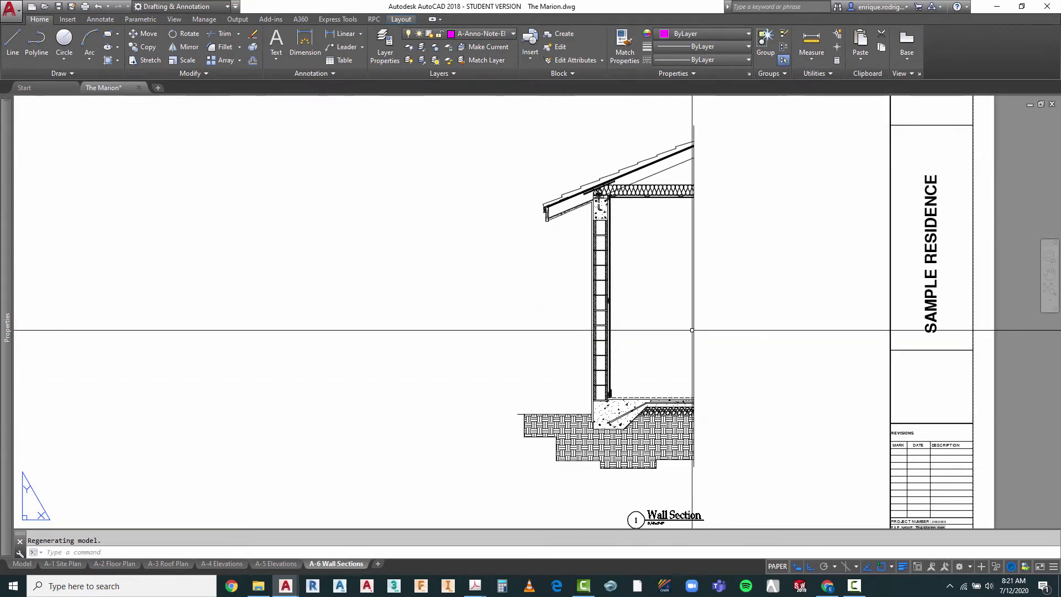
scroll(683, 323, "down", 2)
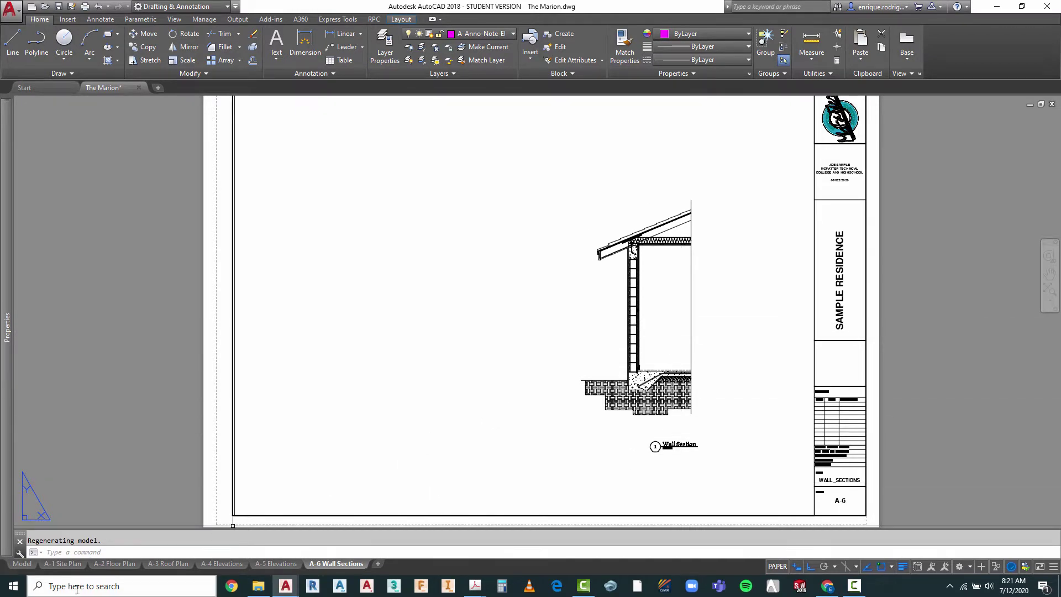
- Examine the A-6 section marker beside Bedroom 3 on the A-2 floor plan, and review the A-3 and A-4 sheets
left_click(117, 564)
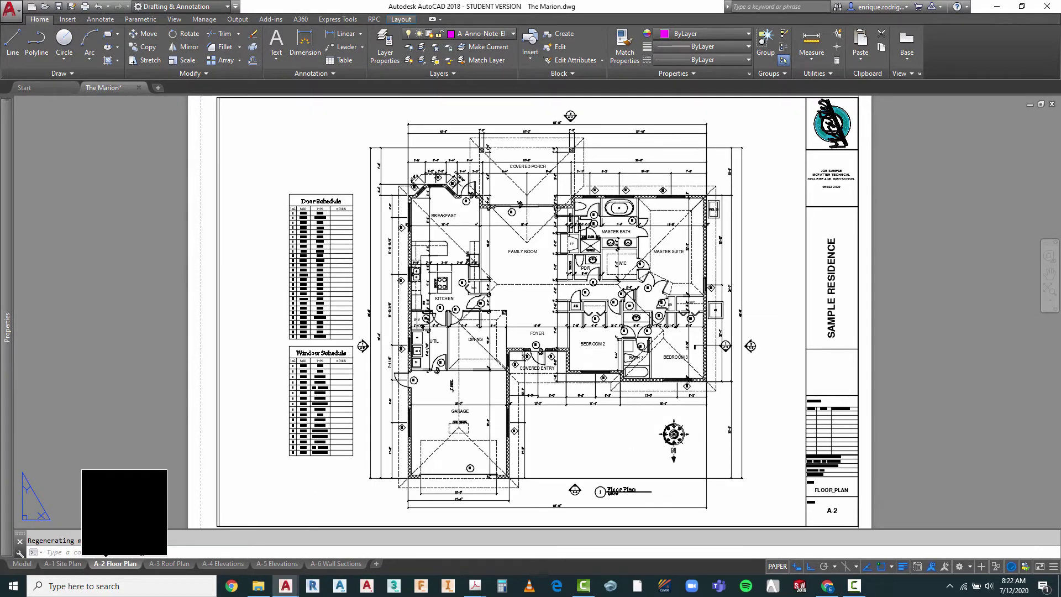
scroll(731, 349, "up", 5)
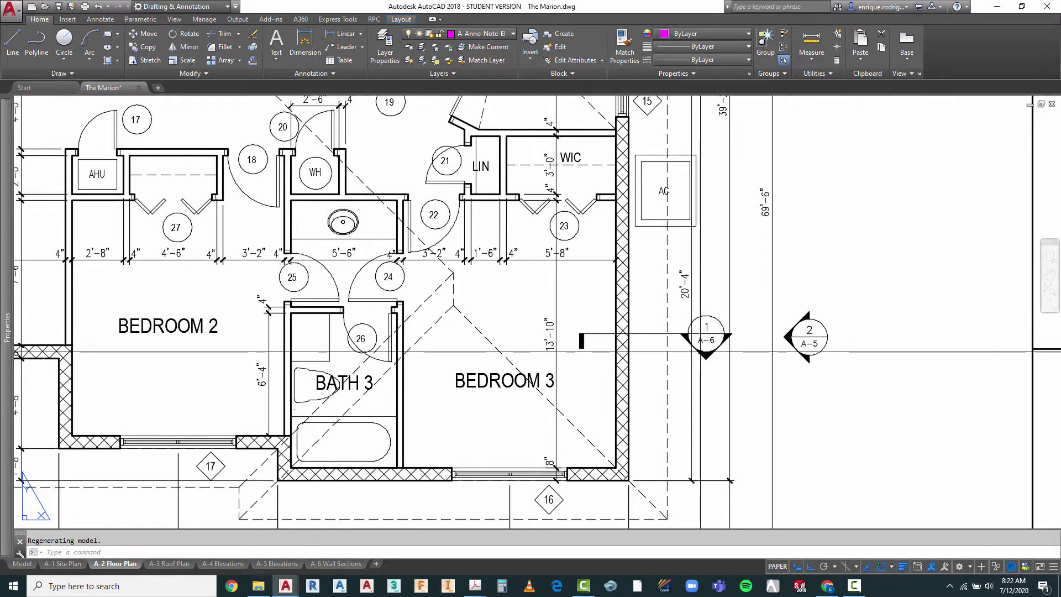
scroll(665, 336, "down", 6)
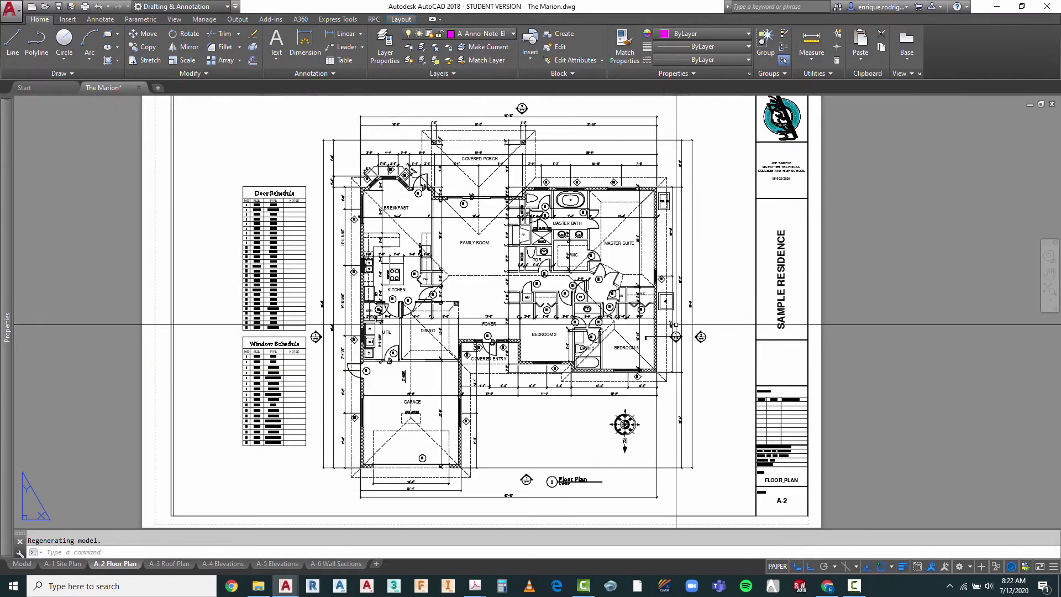
left_click(1049, 291)
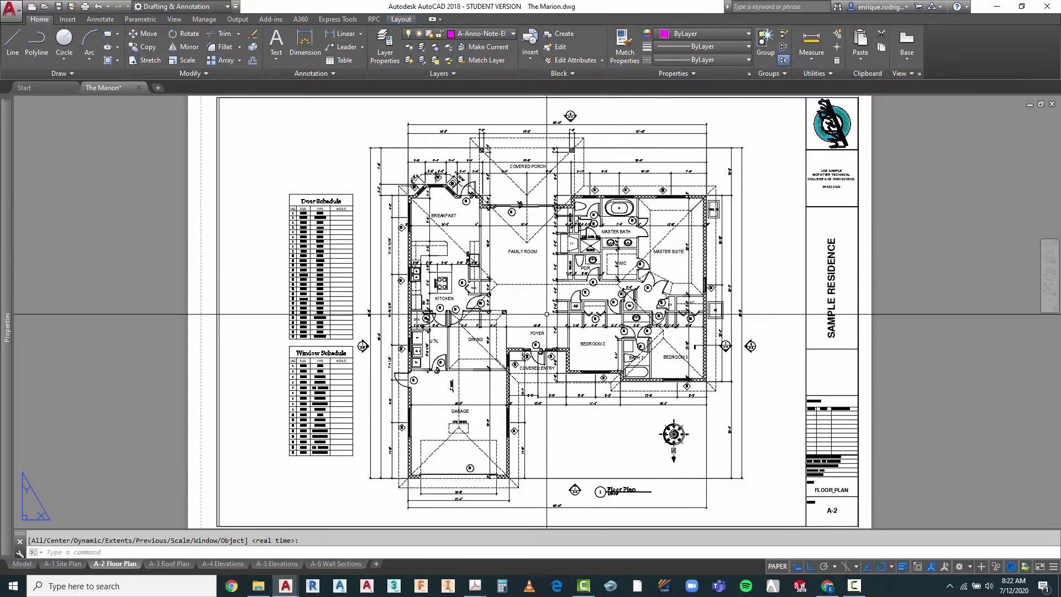
left_click(179, 569)
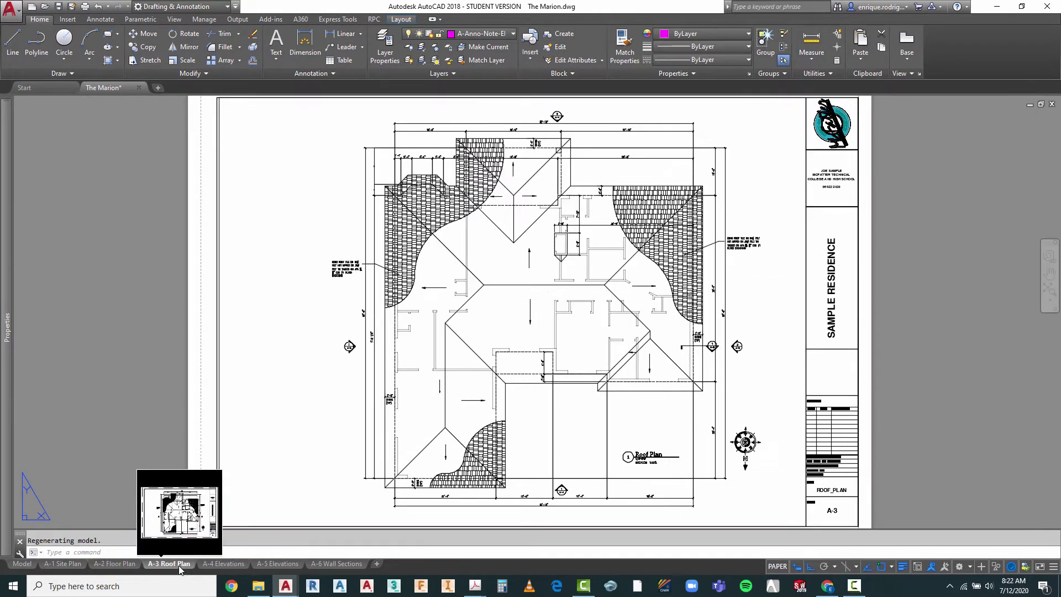
left_click(229, 566)
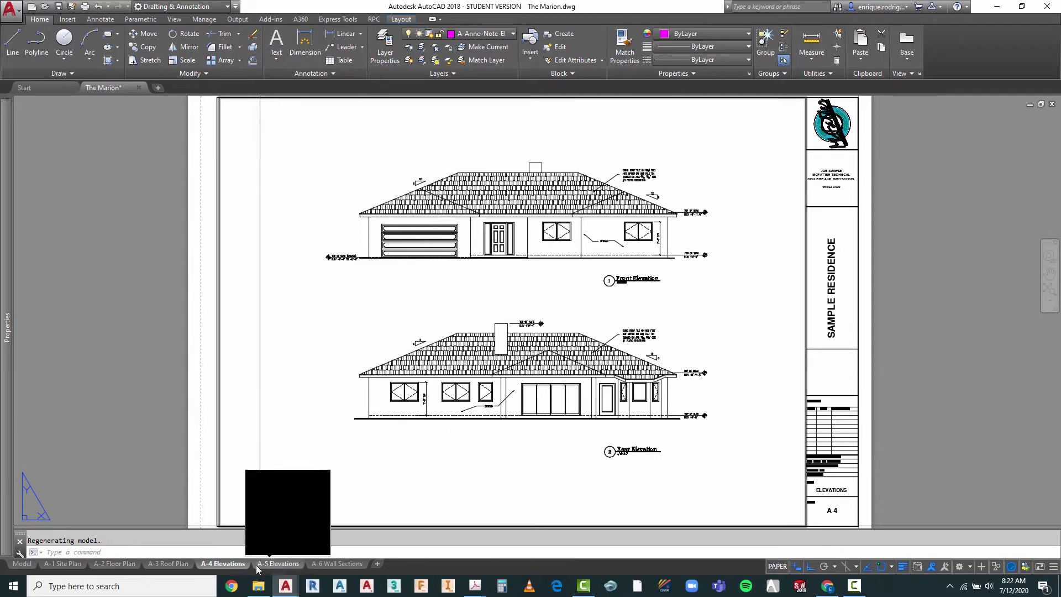
- Freeze the layer of the 1/A-6 section marker in the A-1 Site Plan viewport and return to paper space with the whole sheet in view
left_click(57, 565)
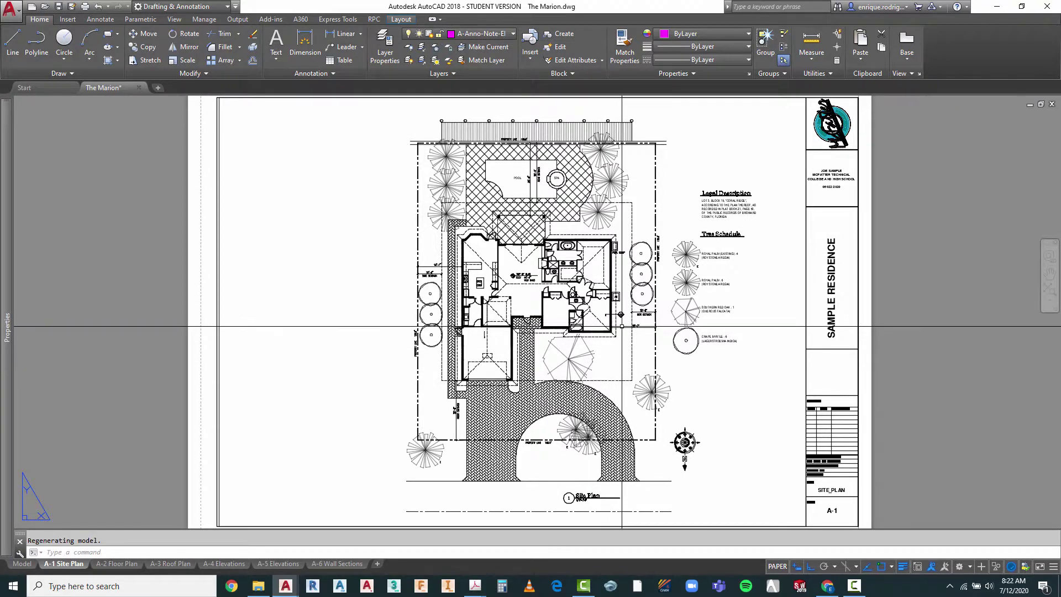
double_click(672, 356)
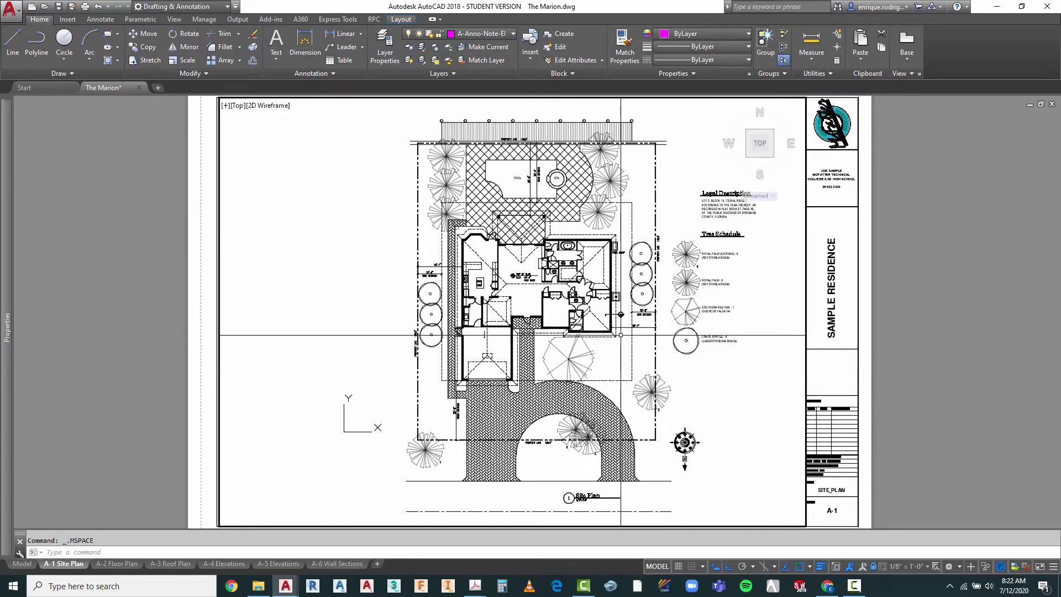
scroll(616, 315, "up", 10)
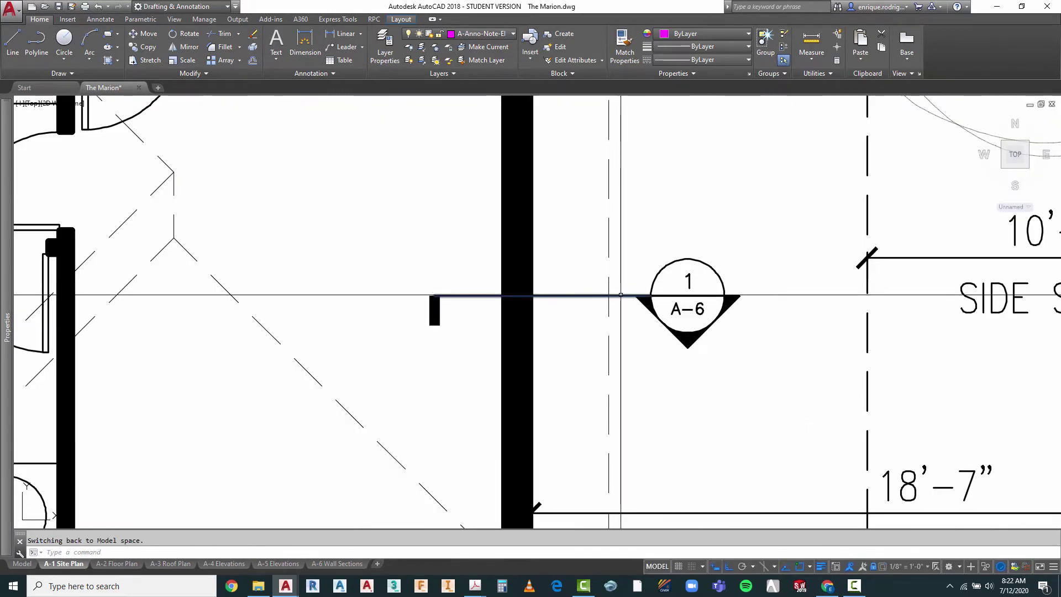
left_click(436, 49)
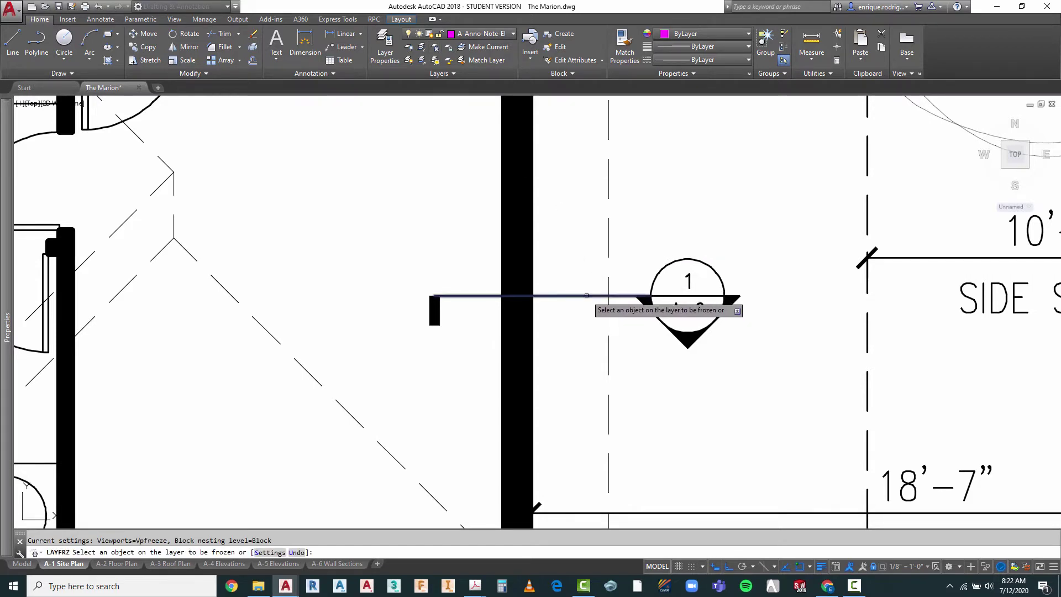
scroll(612, 245, "down", 10)
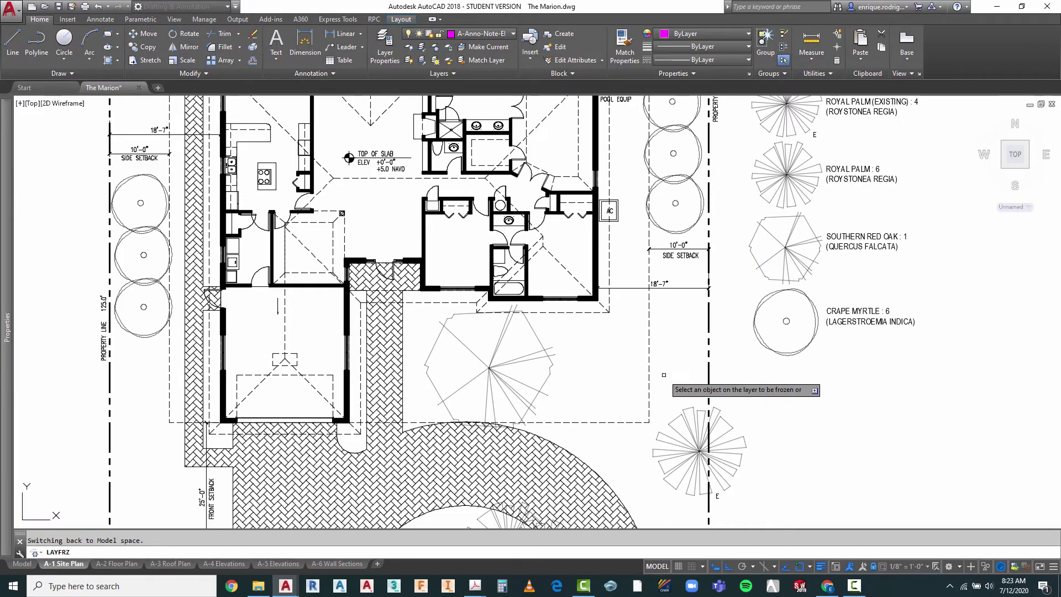
key("Escape")
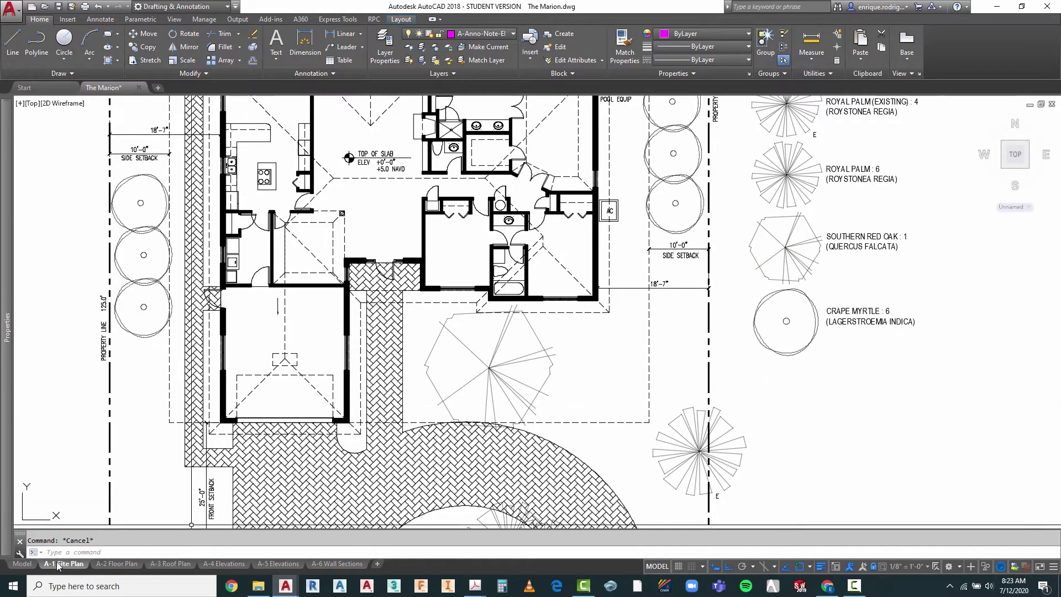
left_click(1025, 566)
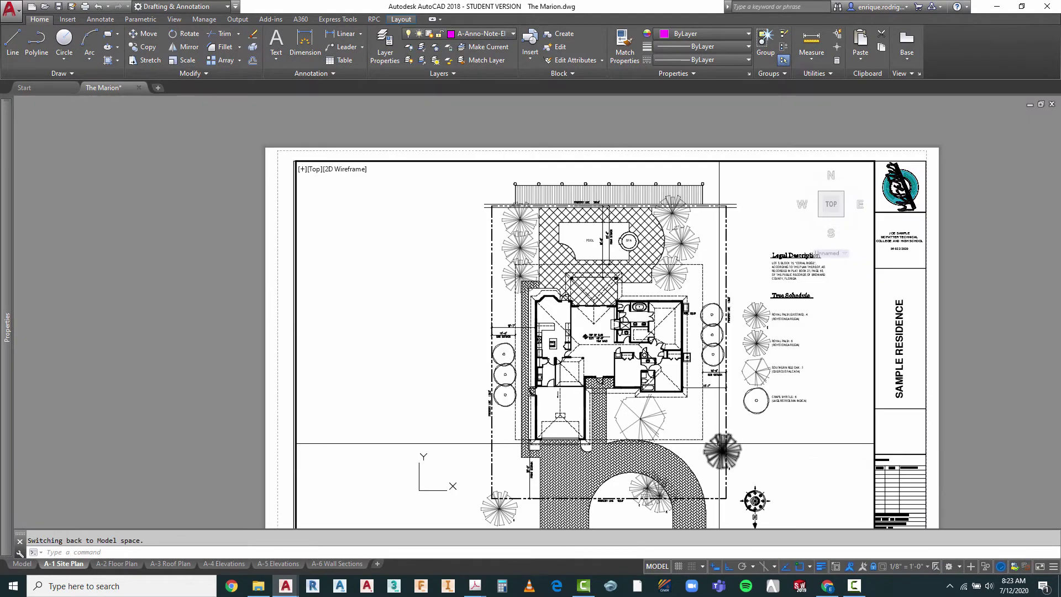
double_click(1015, 339)
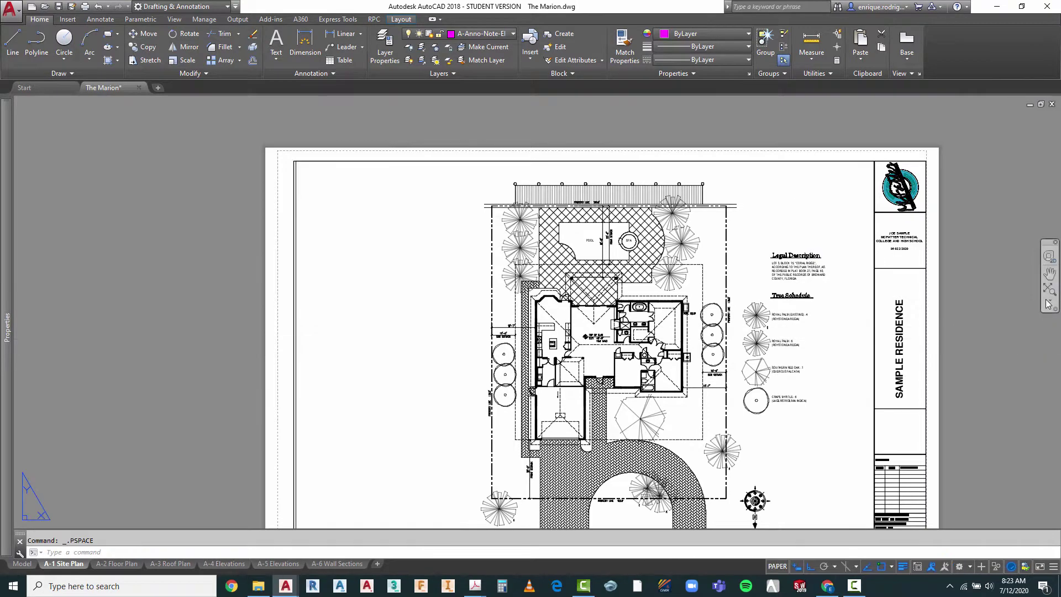
middle_click(679, 341)
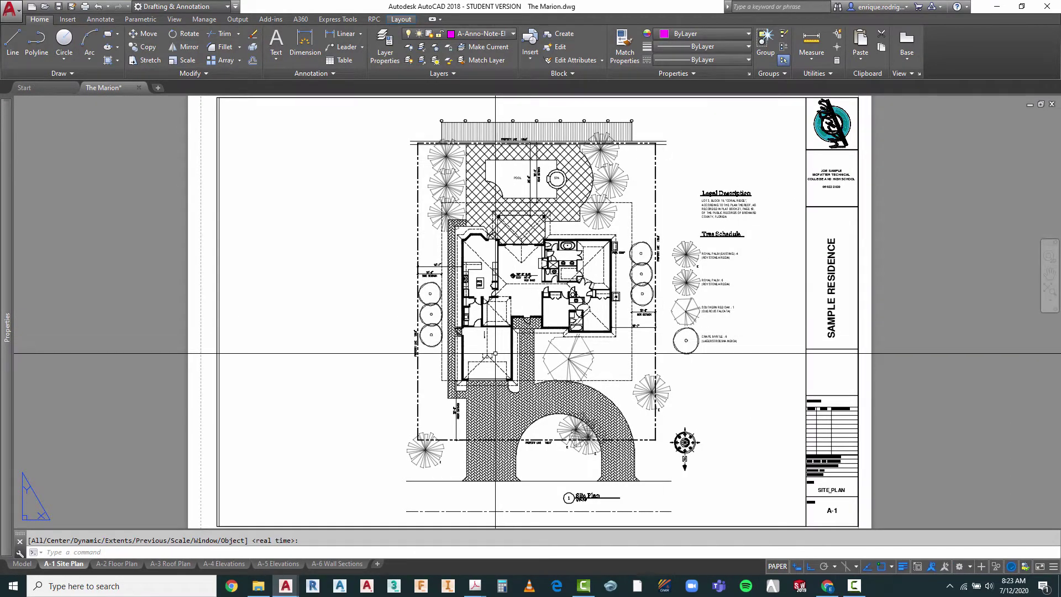
- Return to the A-6 Wall Sections sheet and point out the wall section's drawing title without changing it
left_click(341, 564)
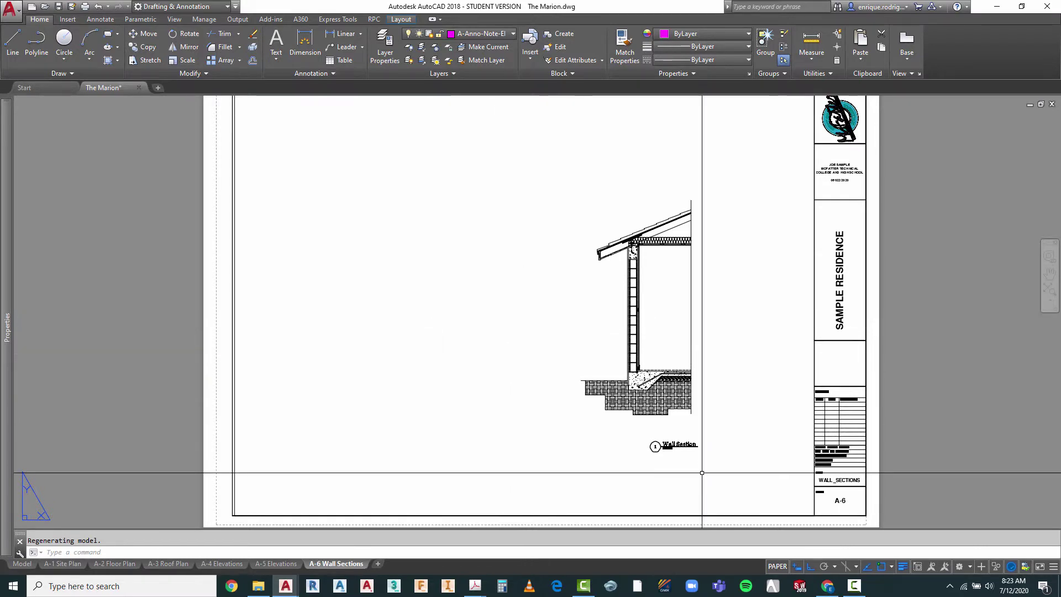
left_click(712, 427)
left_click(596, 470)
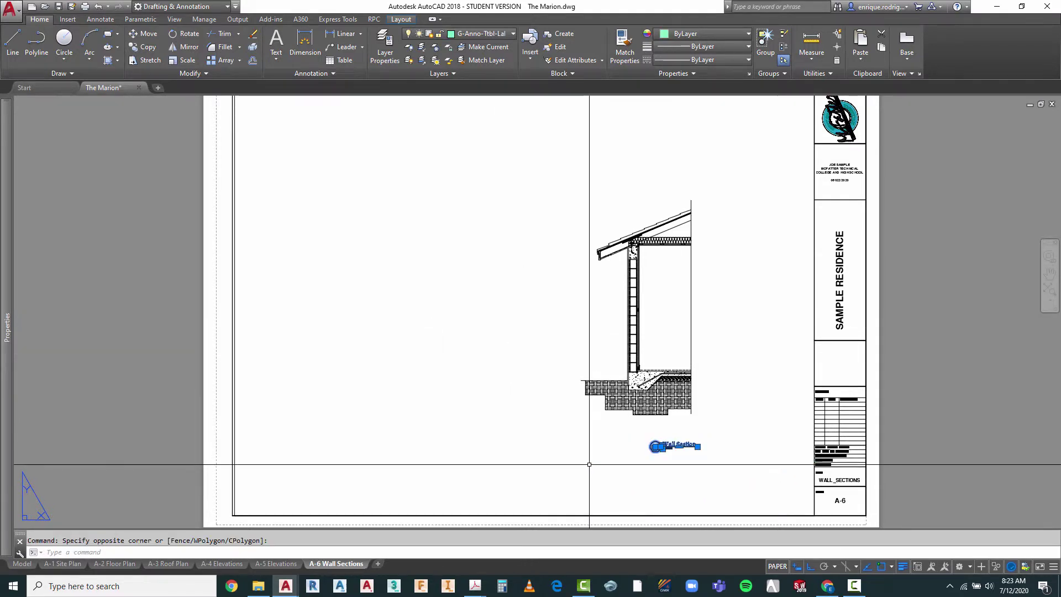
key("Escape")
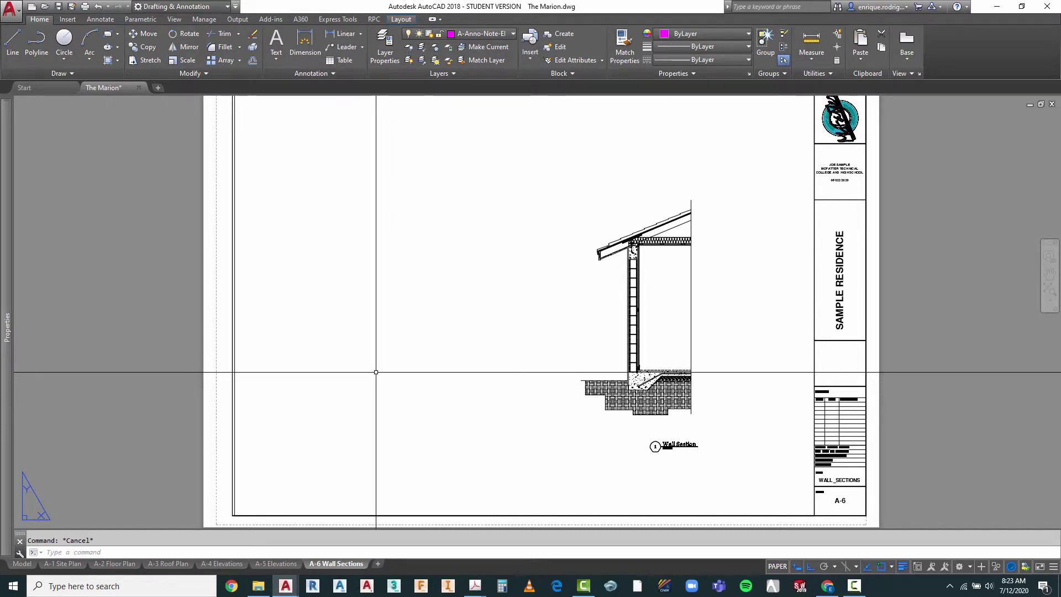
- Switch to model space and examine the wall section detail located beside the house elevations
mouse_move(3, 466)
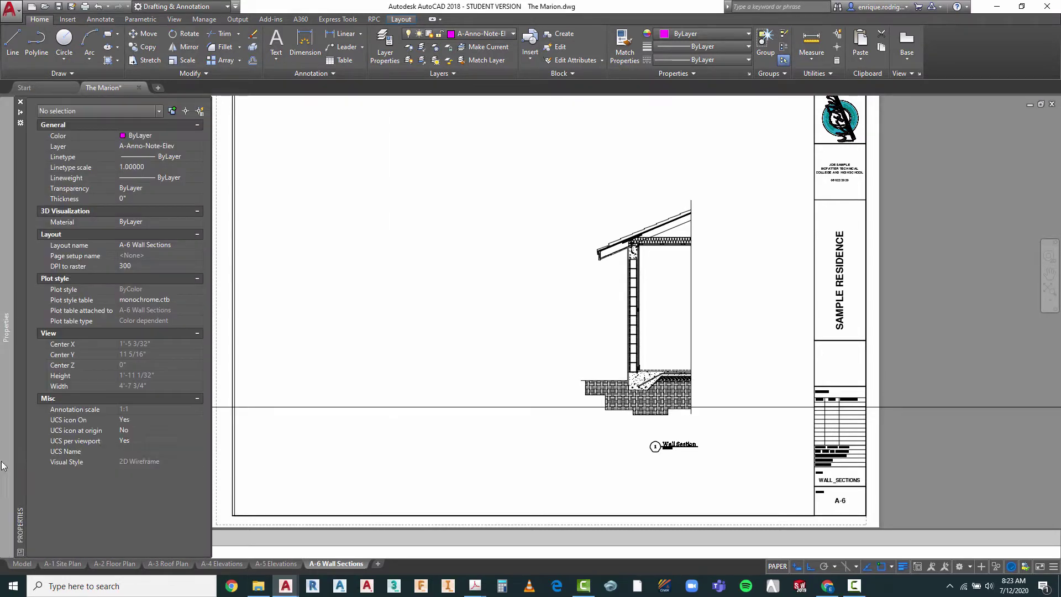
left_click(21, 563)
scroll(656, 213, "down", 3)
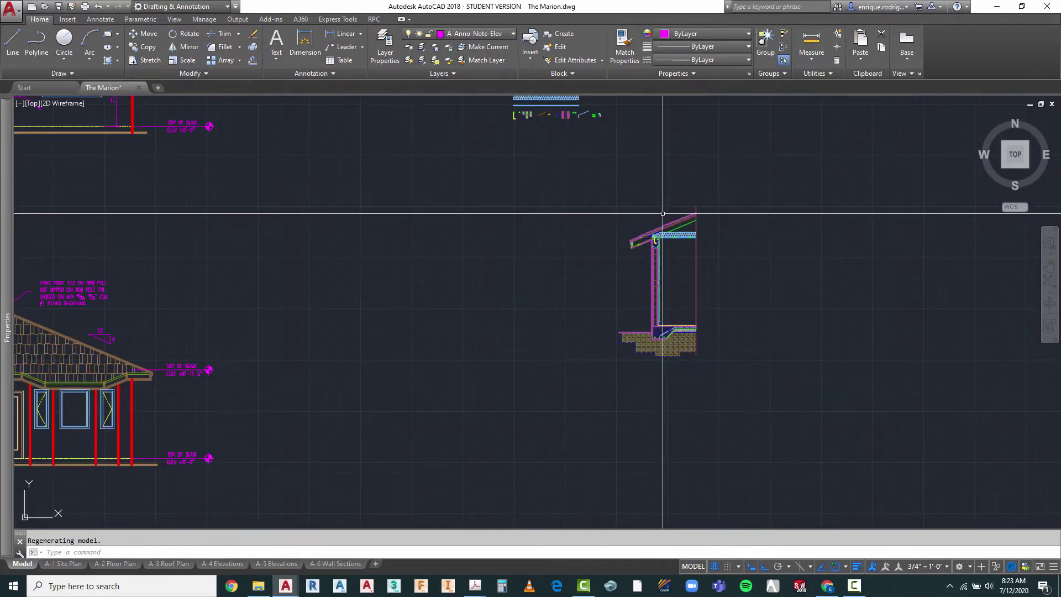
scroll(662, 214, "down", 4)
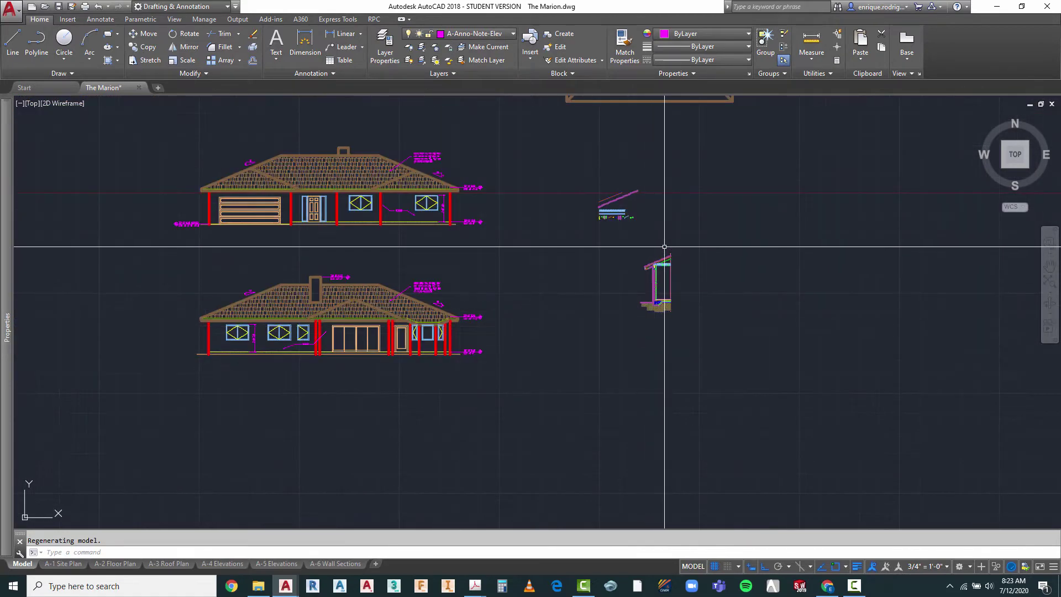
scroll(664, 247, "up", 2)
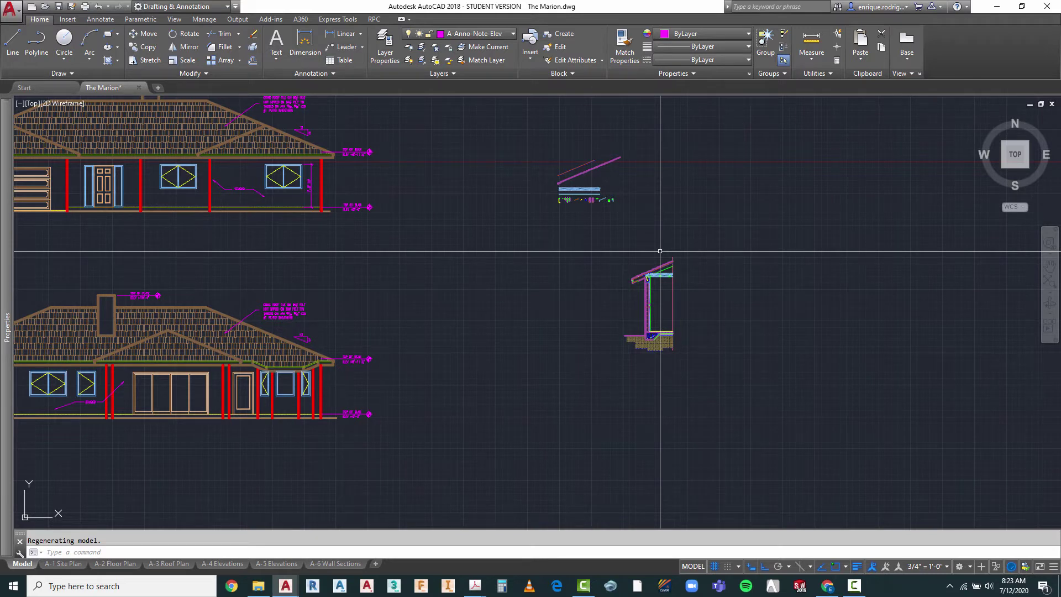
scroll(663, 232, "up", 2)
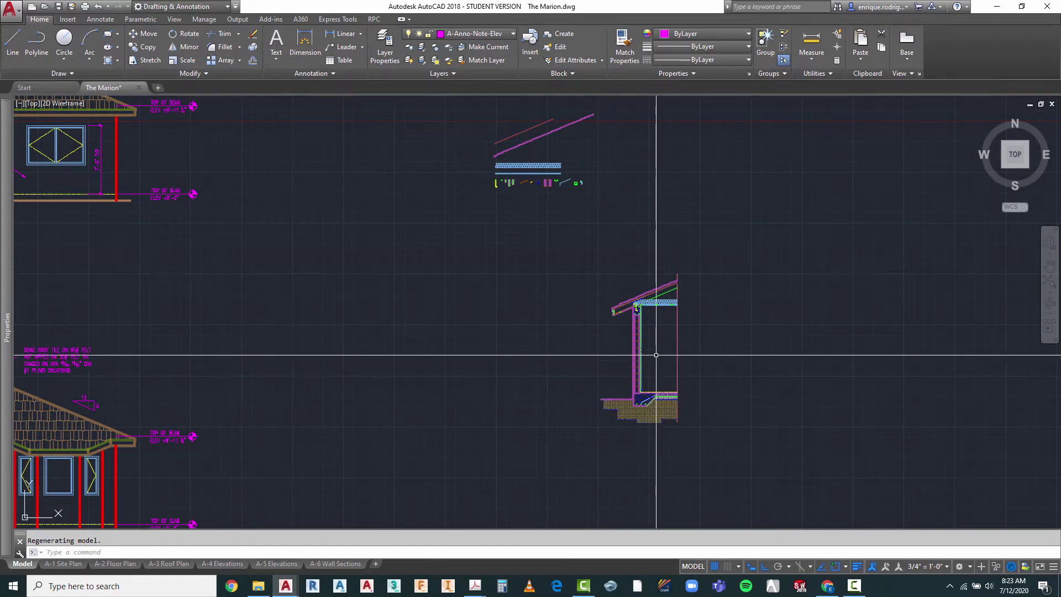
scroll(685, 290, "down", 2)
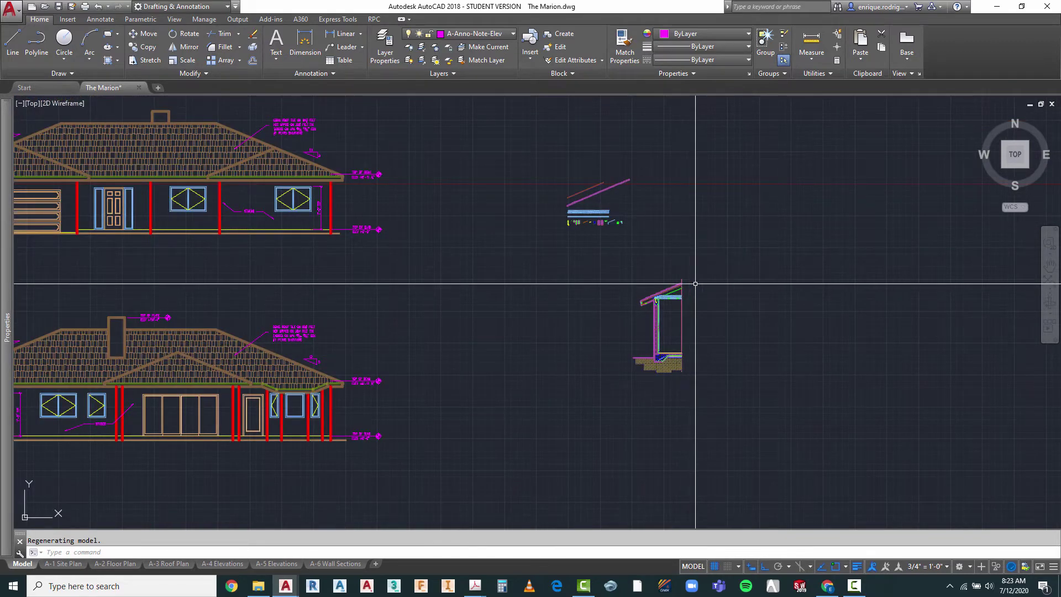
scroll(680, 303, "up", 2)
scroll(680, 302, "up", 3)
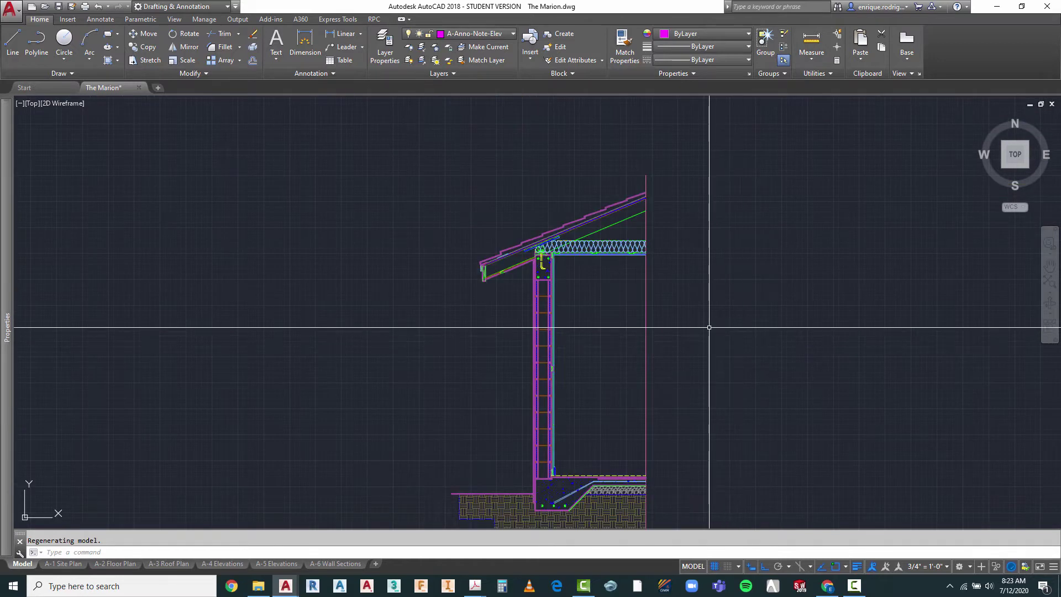
- Centre the wall section in the model space view and examine how it appears on the A-6 Wall Sections sheet
right_click(703, 323)
left_click(734, 416)
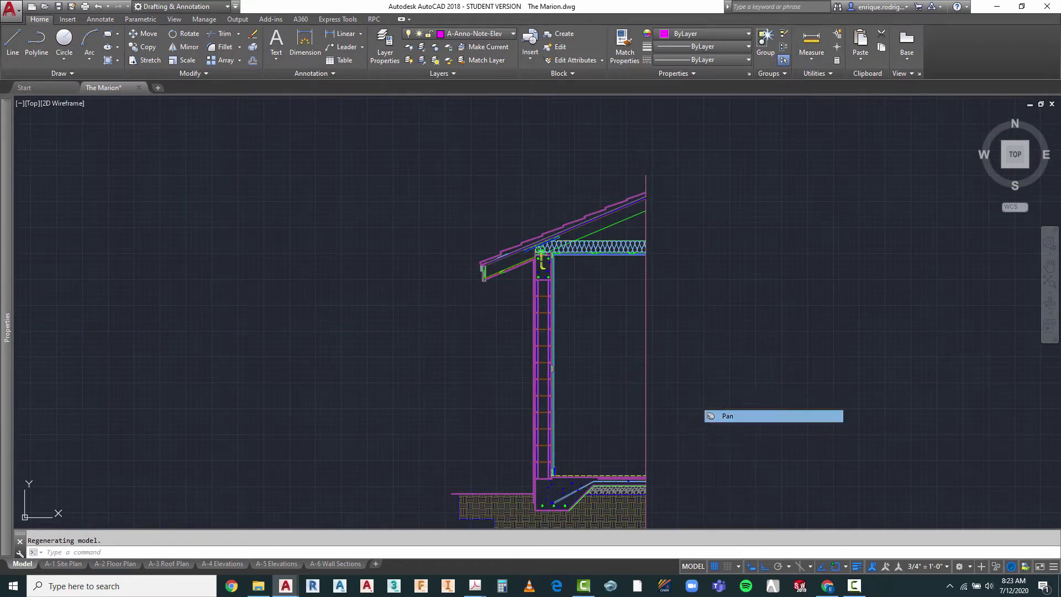
left_click_drag(678, 422, 650, 364)
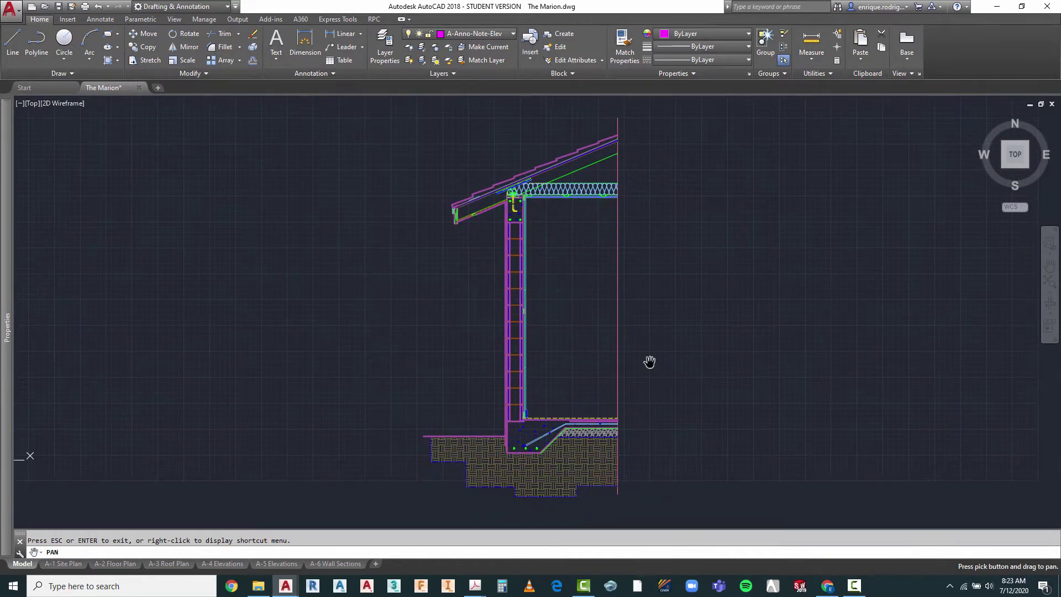
key("Escape")
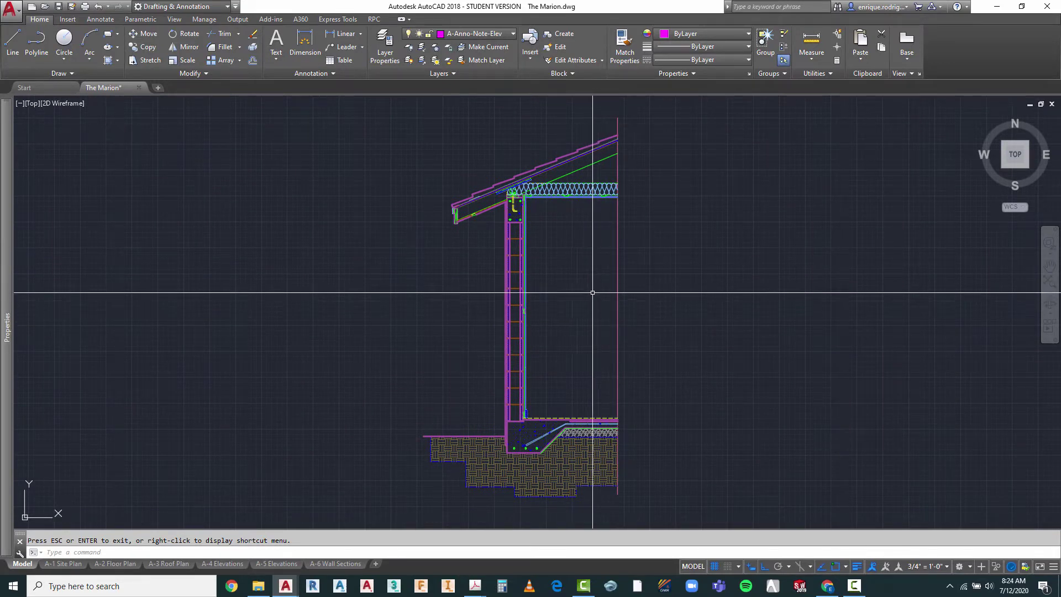
left_click(340, 563)
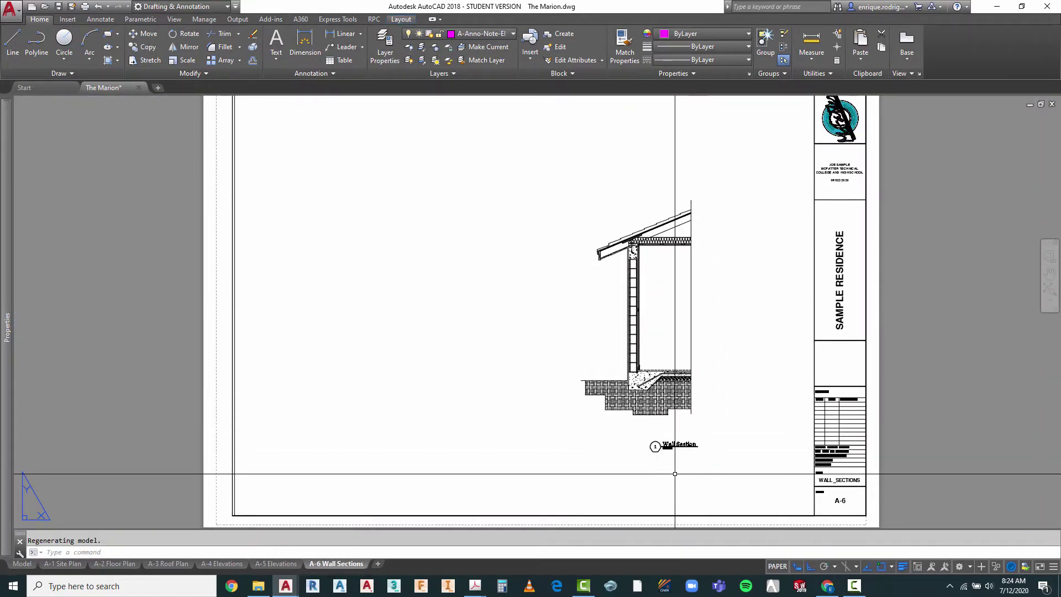
scroll(674, 473, "up", 6)
scroll(694, 388, "down", 6)
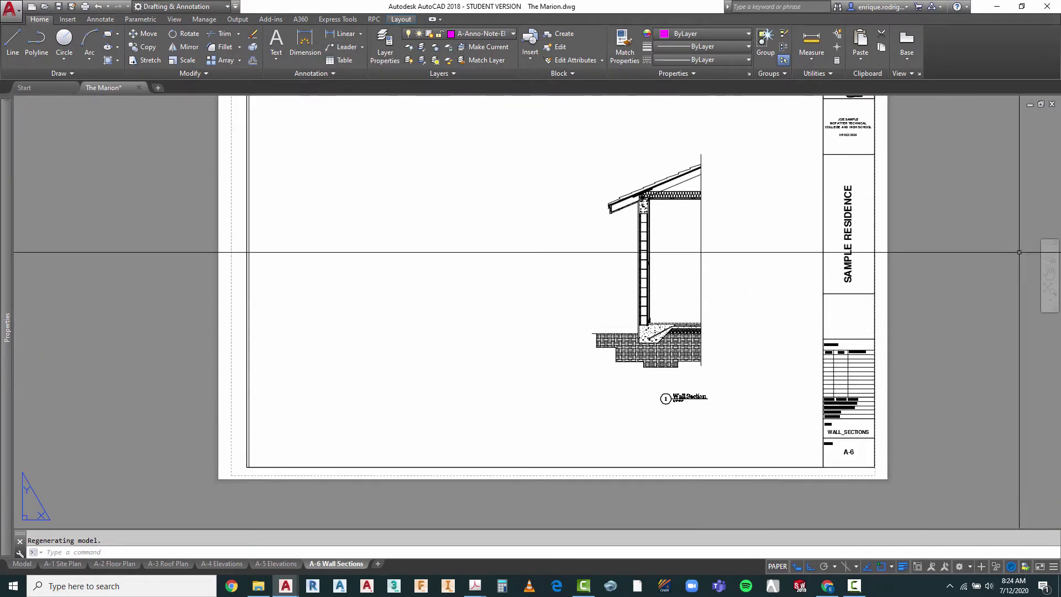
left_click(1056, 292)
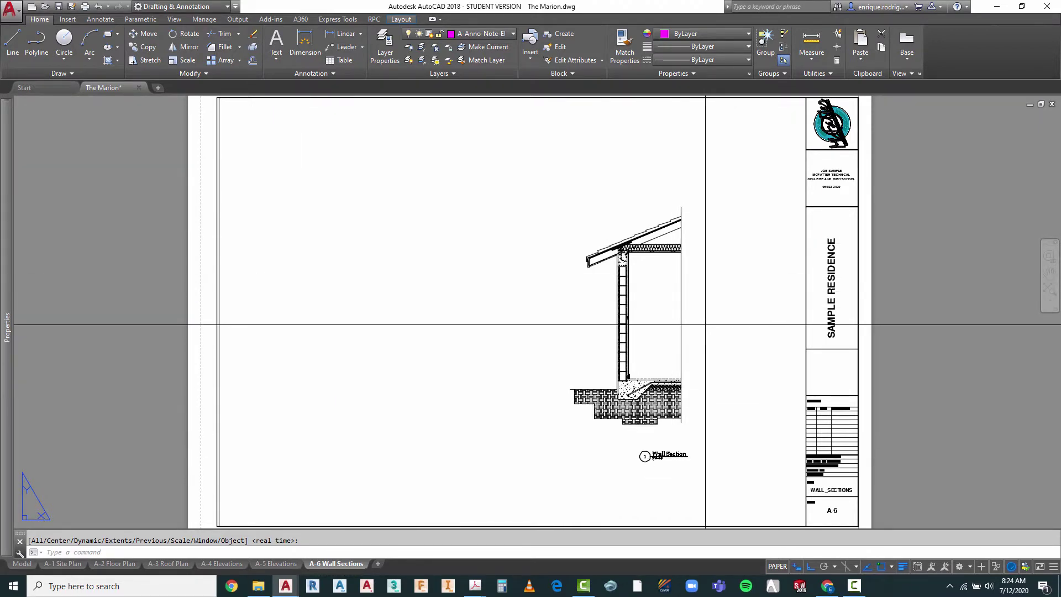
- Pan the wall section slightly to the right inside the A-6 viewport and return to paper space
double_click(705, 325)
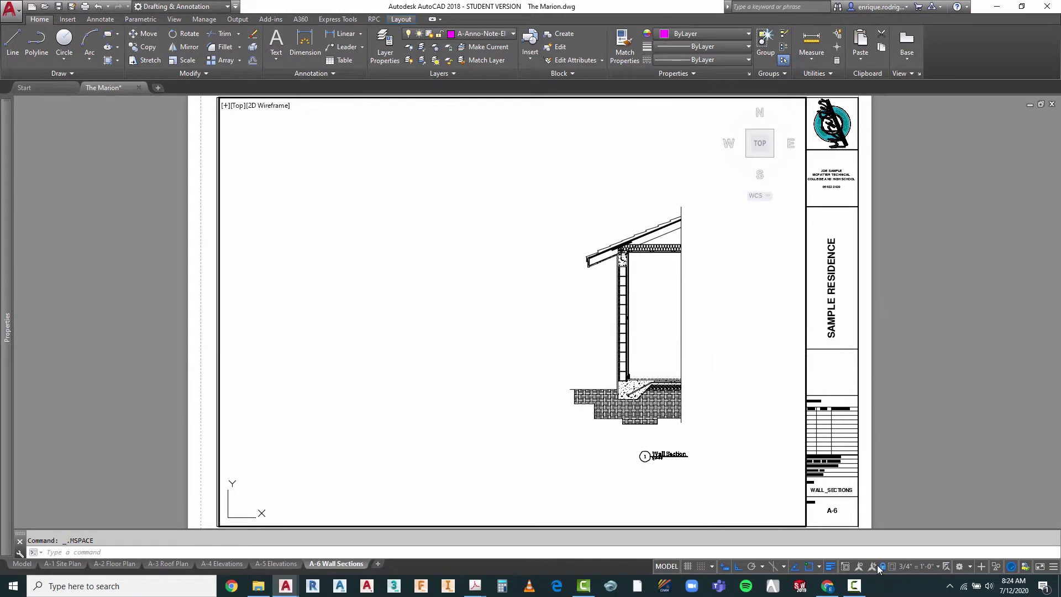
right_click(452, 279)
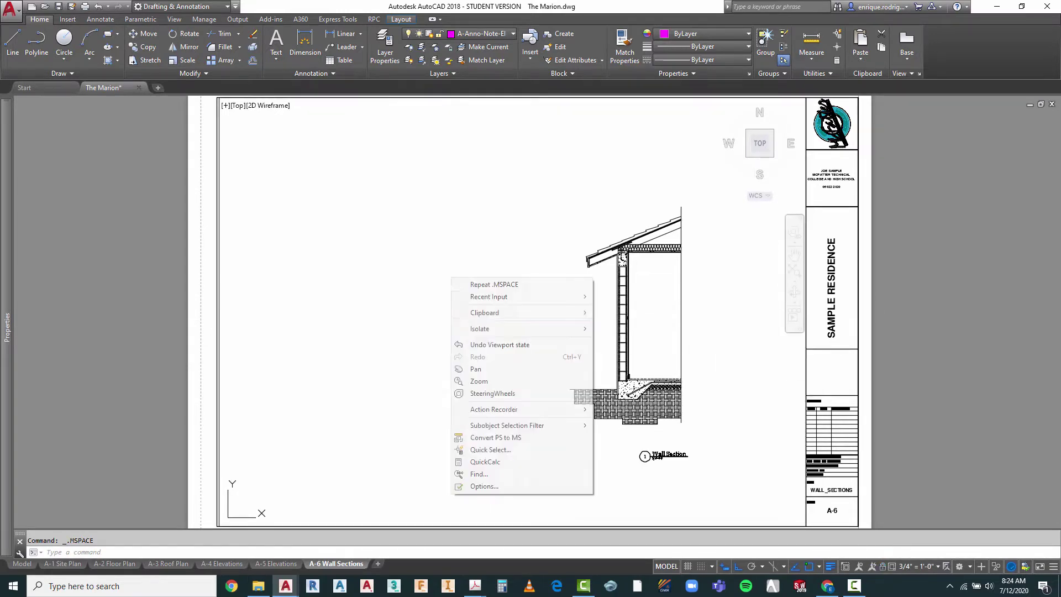
left_click(476, 369)
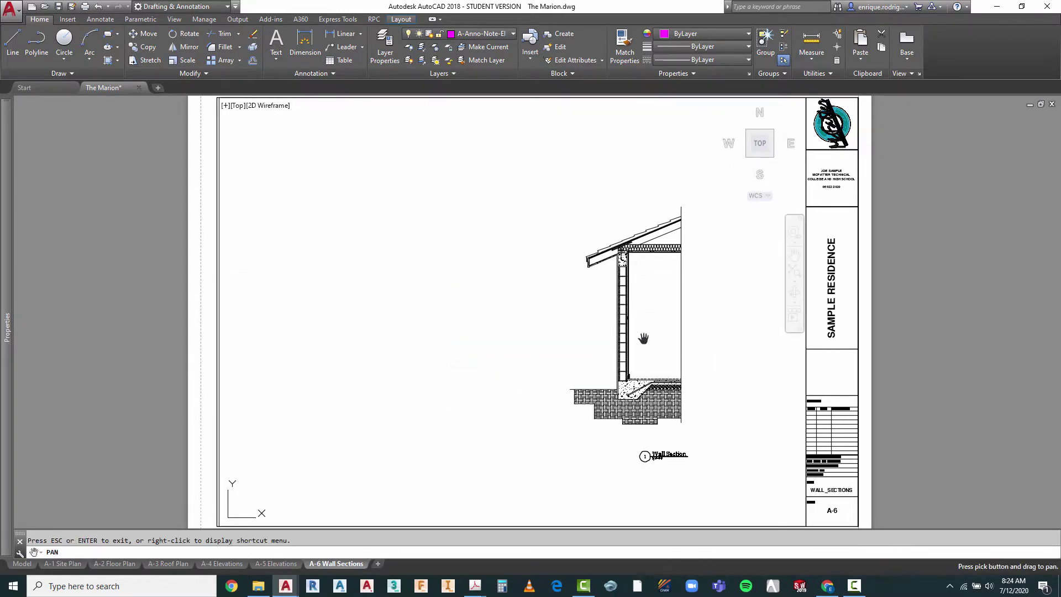
left_click_drag(643, 338, 667, 335)
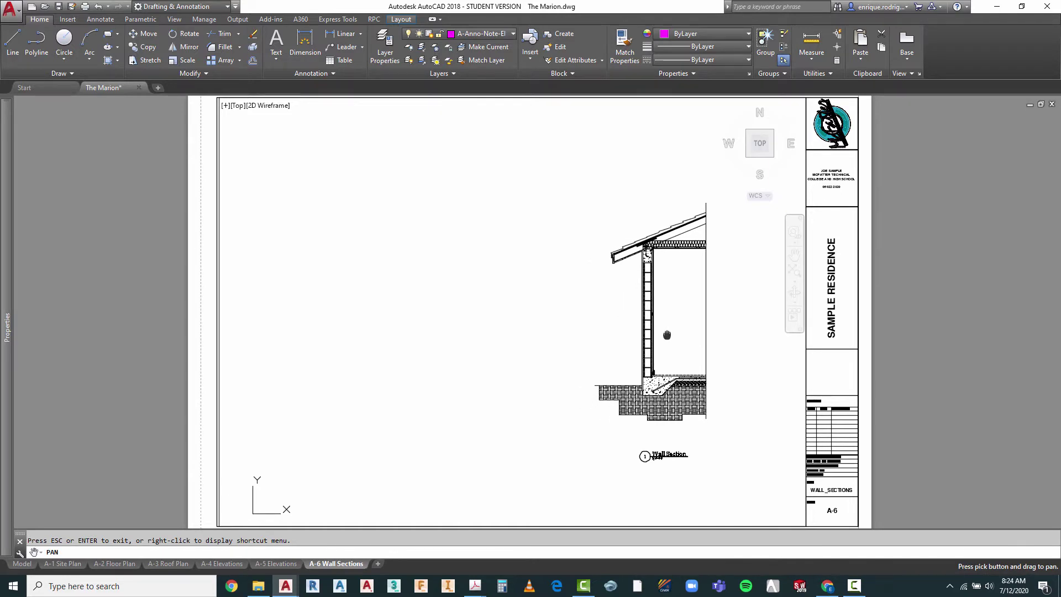
key("Escape")
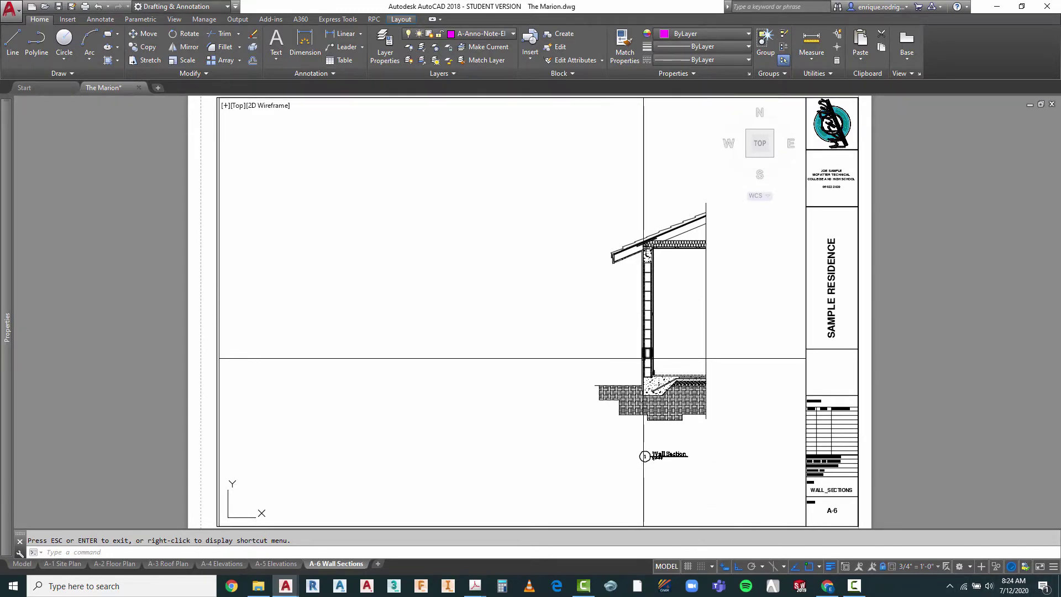
double_click(945, 355)
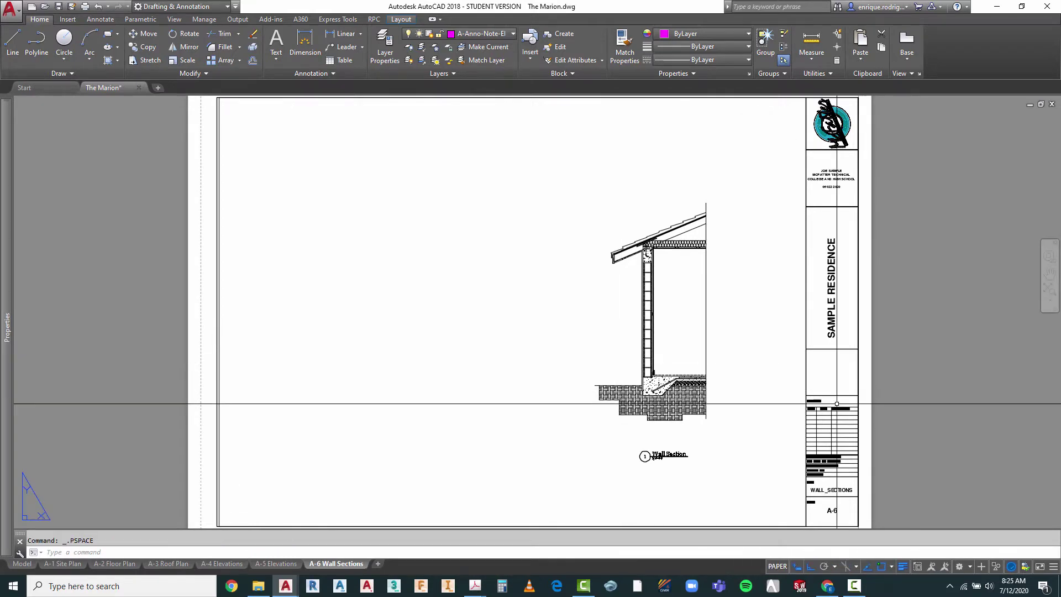
- Review the plans and elevations in model space, and activate the floor plan viewport on the A-2 sheet
left_click(22, 563)
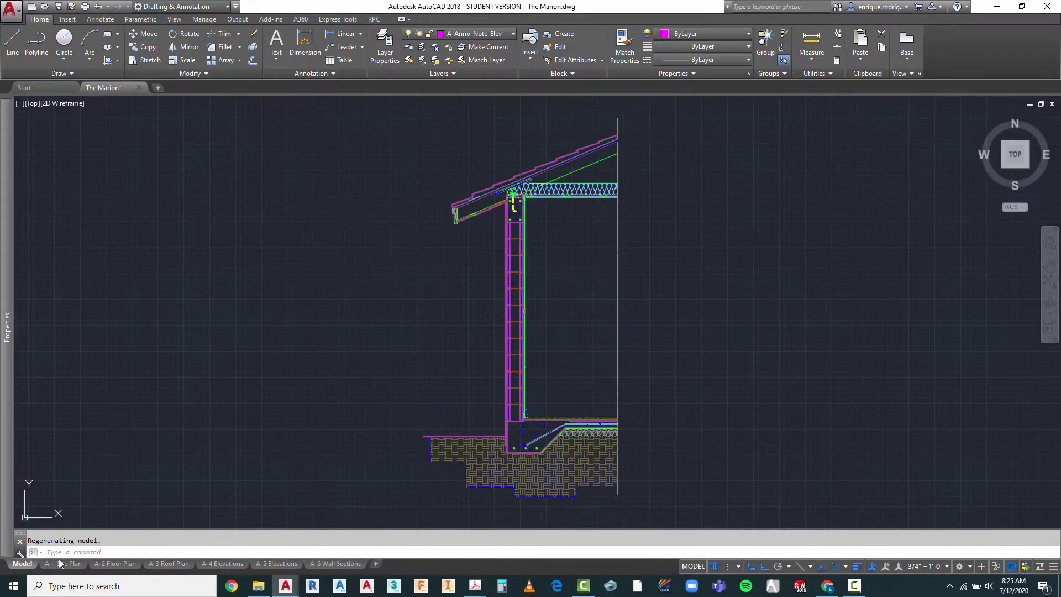
scroll(608, 221, "down", 4)
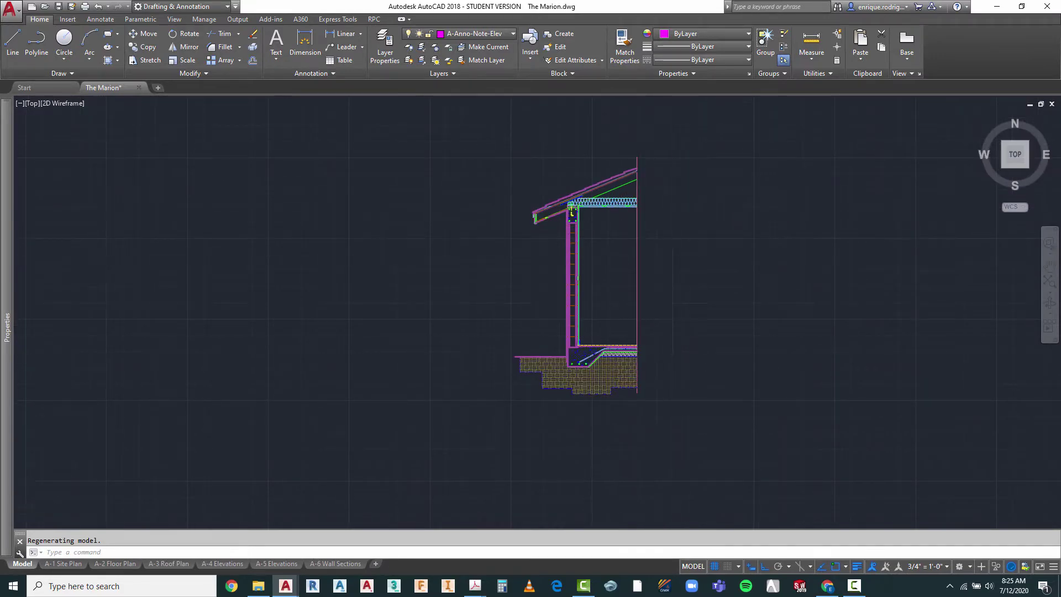
scroll(675, 258, "down", 5)
scroll(683, 296, "down", 4)
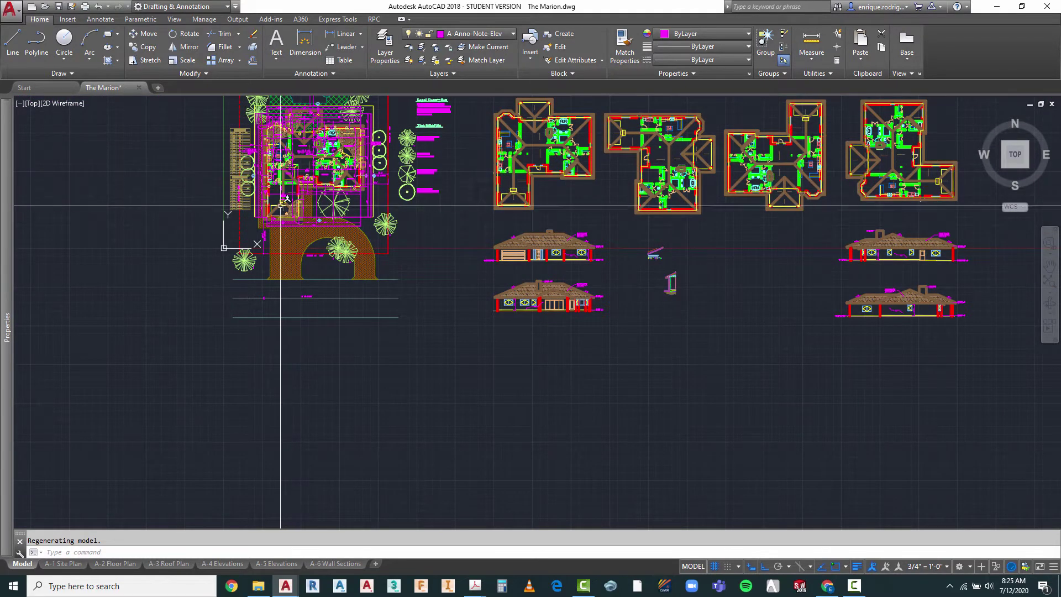
left_click(116, 564)
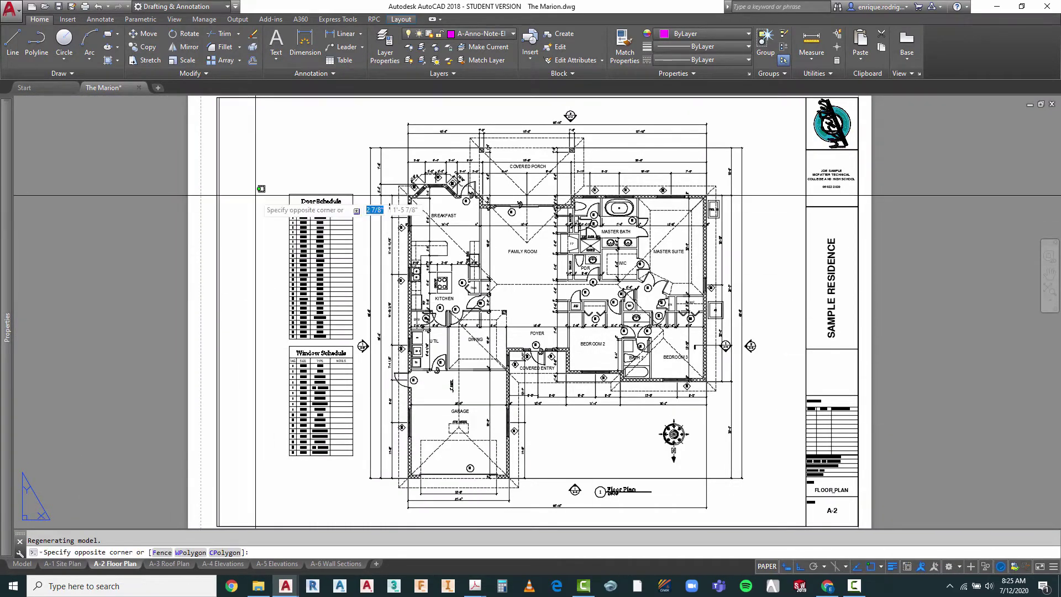
double_click(254, 218)
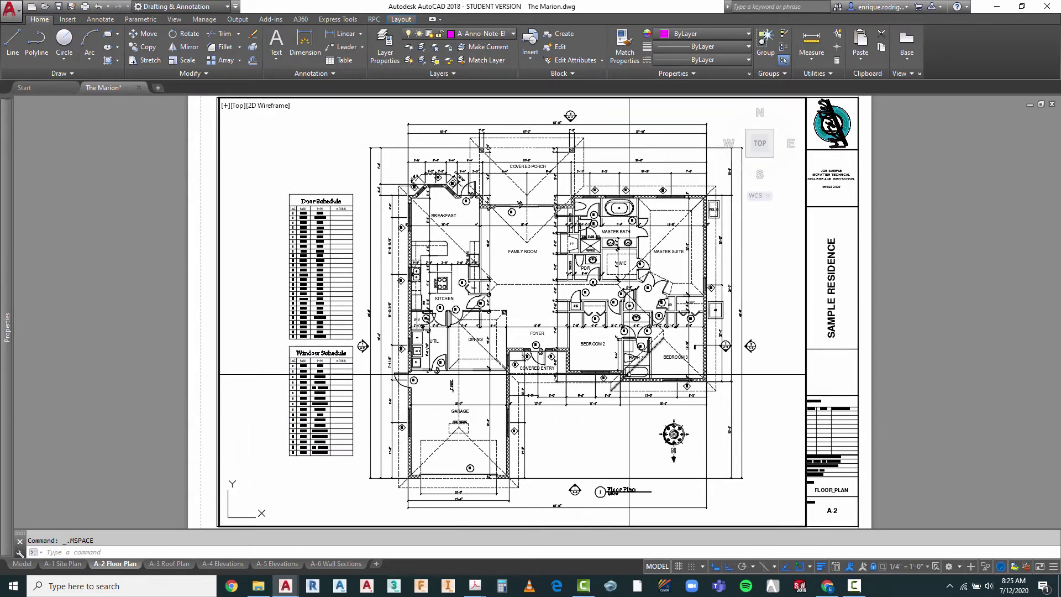
- Return to model space and bring the wall section detail beside the elevations into close, centred view
left_click(21, 564)
scroll(690, 258, "up", 4)
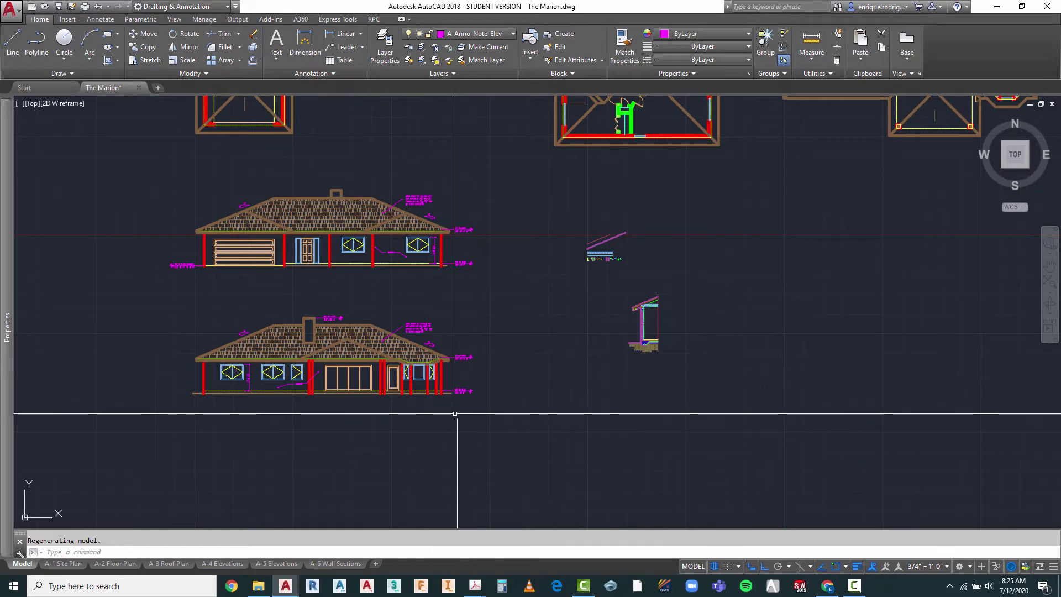
scroll(683, 331, "up", 9)
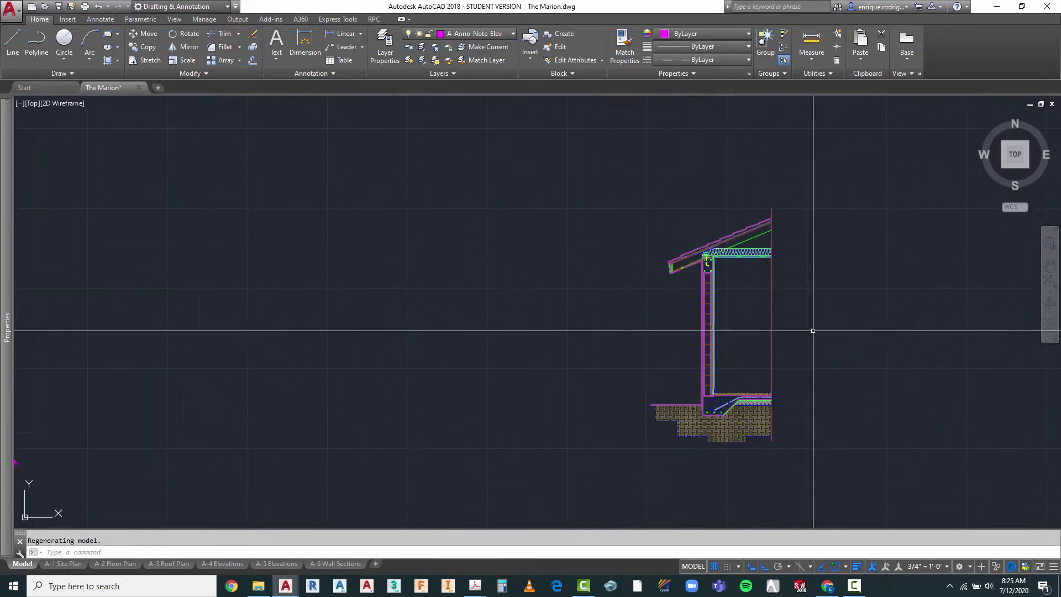
right_click(787, 353)
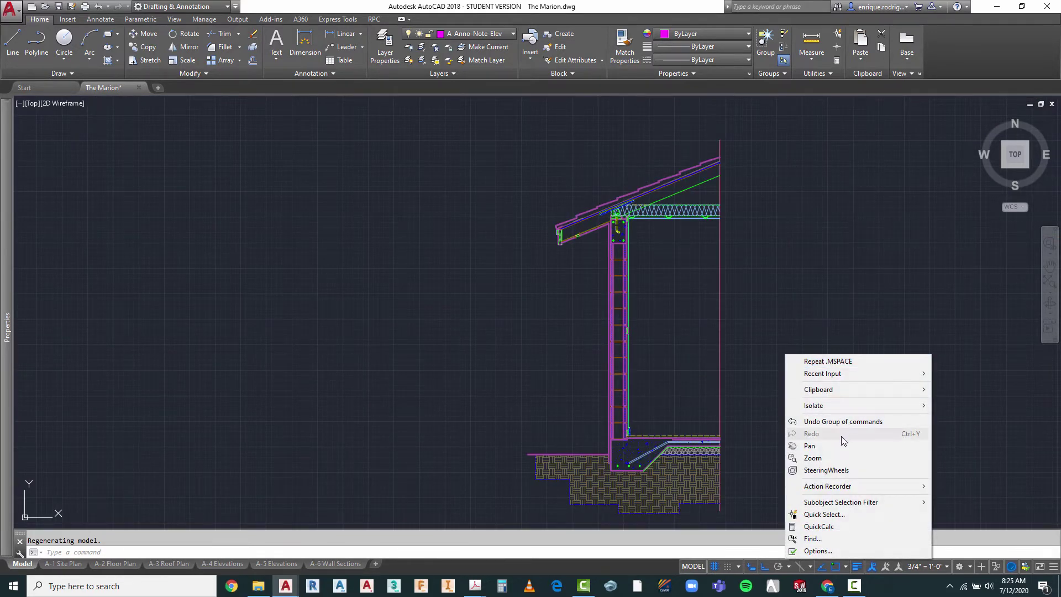
left_click(819, 449)
left_click_drag(768, 429, 679, 401)
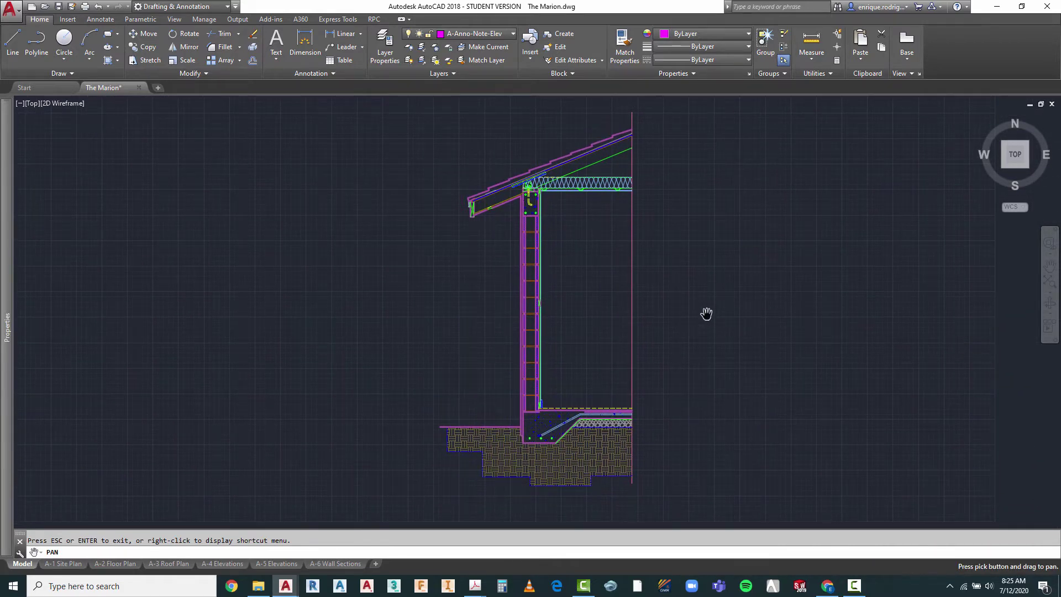
key("Escape")
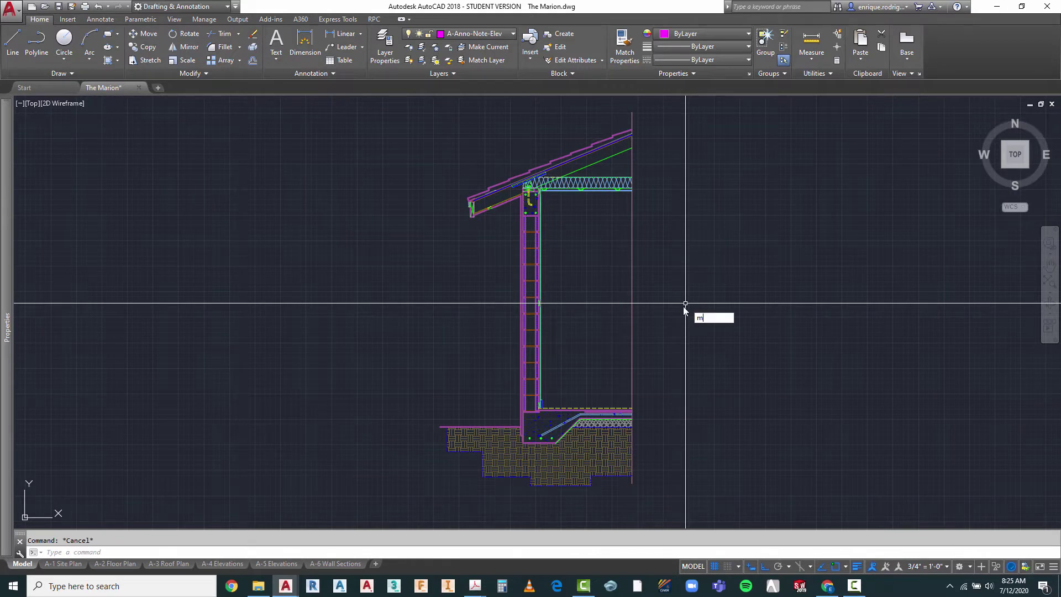
left_click(653, 295)
left_click(623, 320)
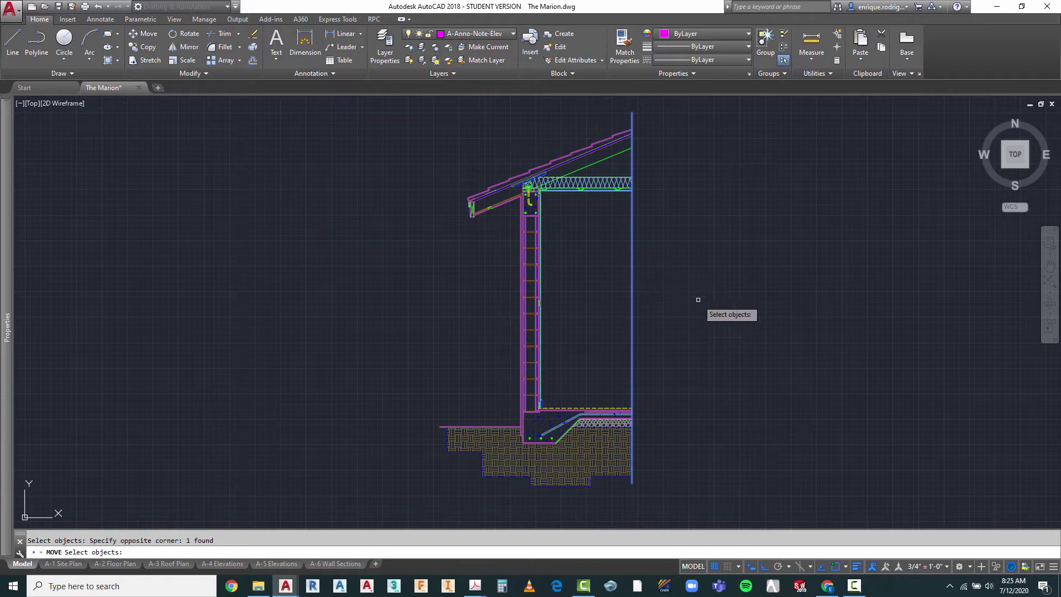
key("Escape")
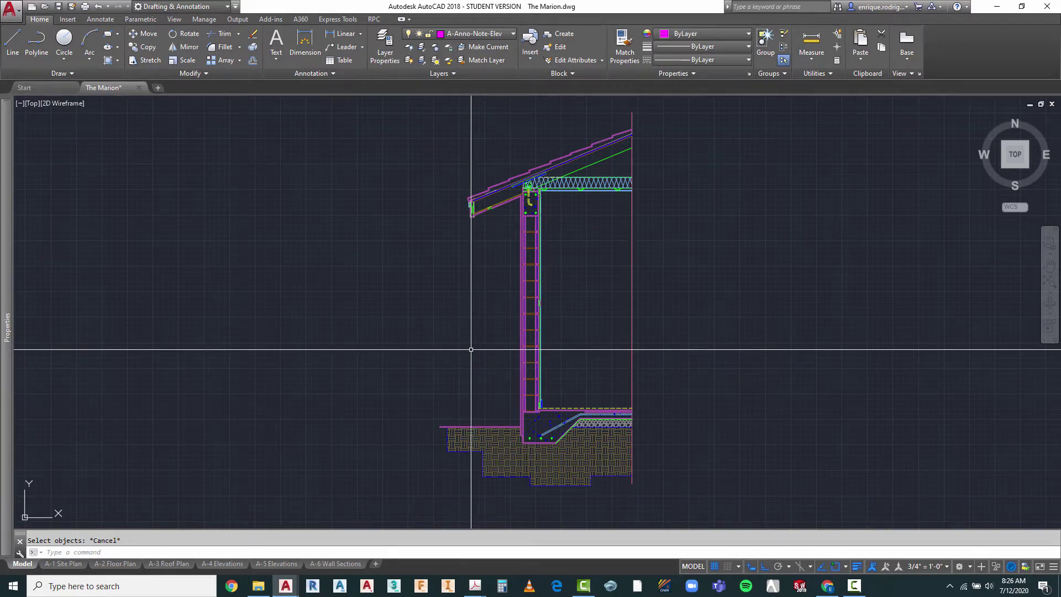
key("Escape")
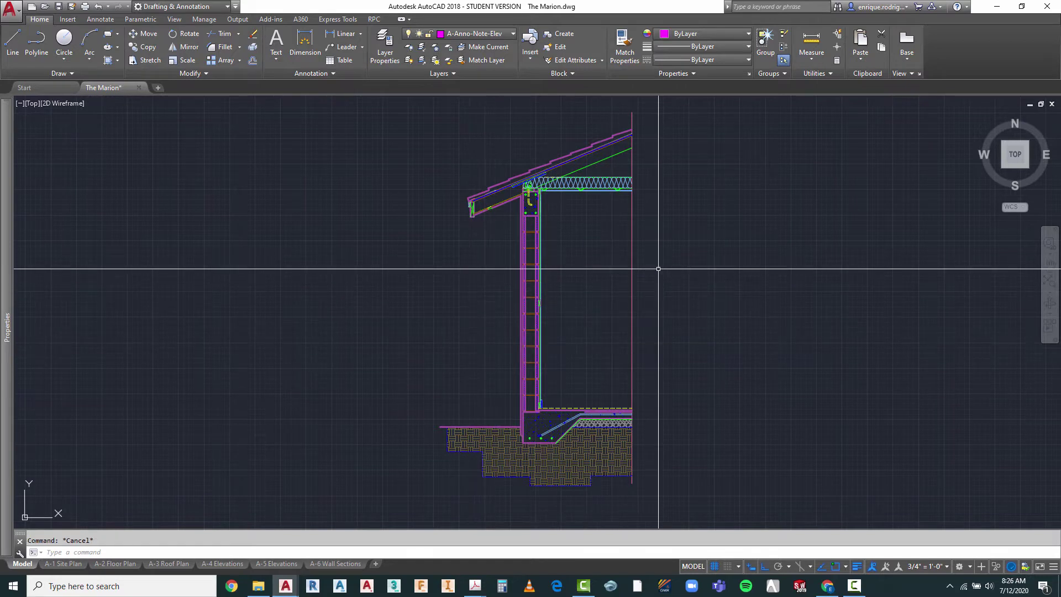
- Move the vertical cut line at the wall section's right edge about 0'-11 5/8" horizontally to the left
key("space")
left_click(661, 266)
left_click(621, 300)
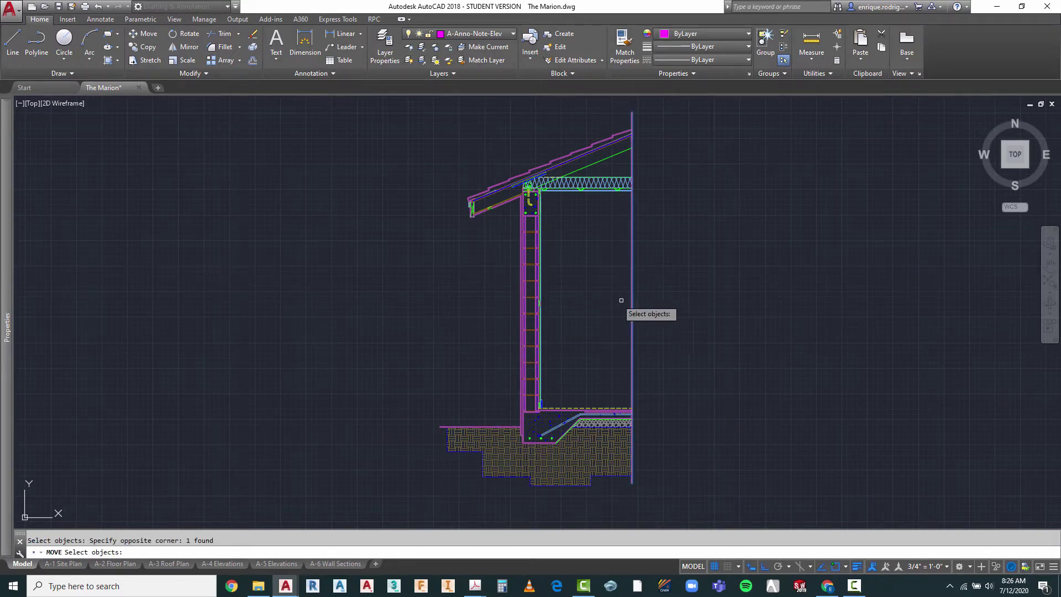
key("space")
left_click(706, 293)
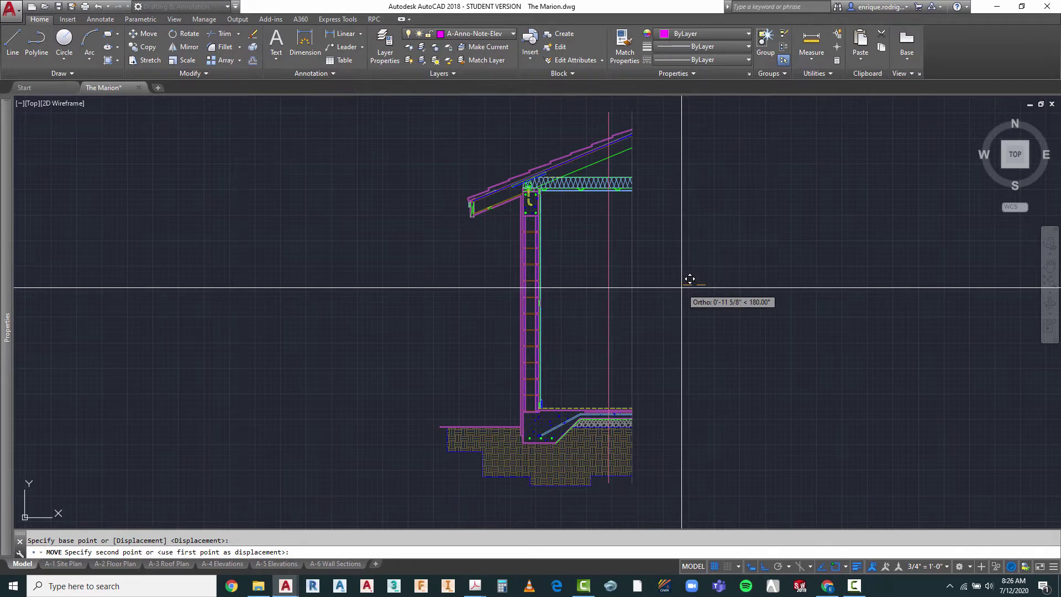
left_click(681, 287)
key("Escape")
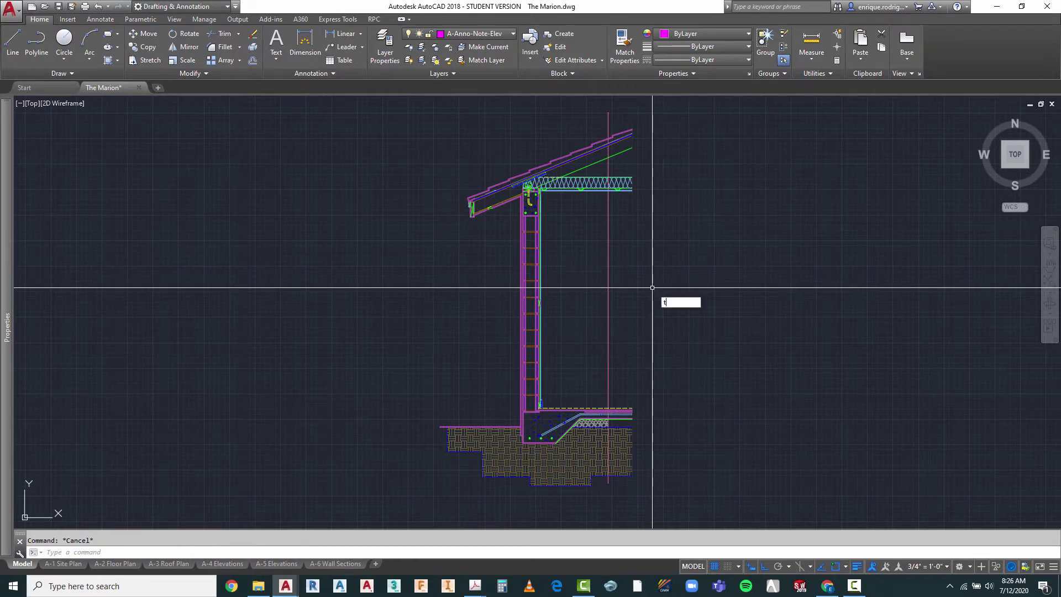
- Trim the roof, insulation and ceiling lines that extend to the right of the vertical cut line
type("TR")
key("space")
left_click(625, 238)
left_click(595, 266)
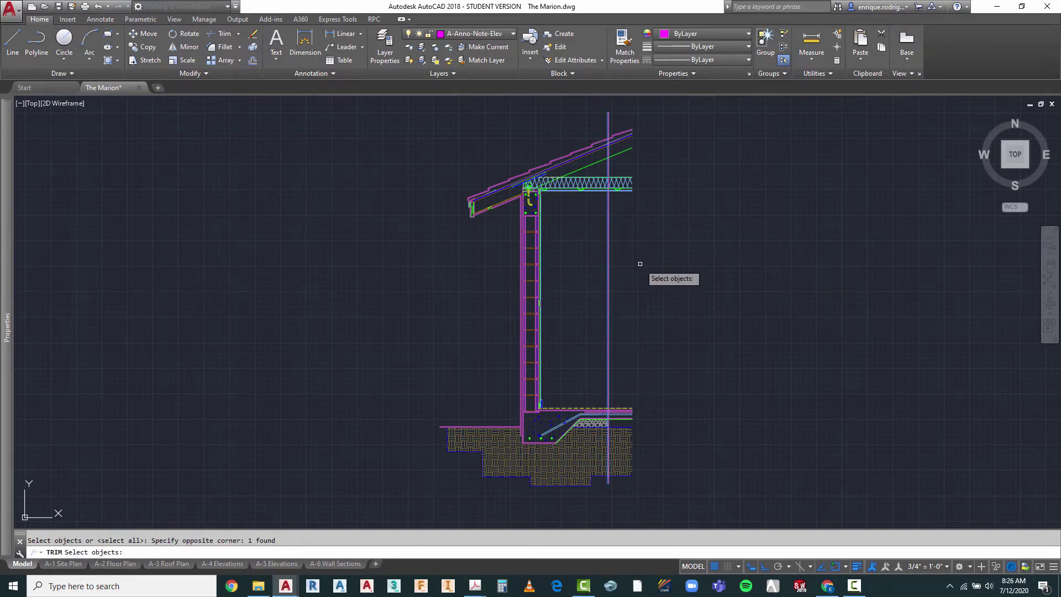
key("space")
scroll(635, 128, "up", 4)
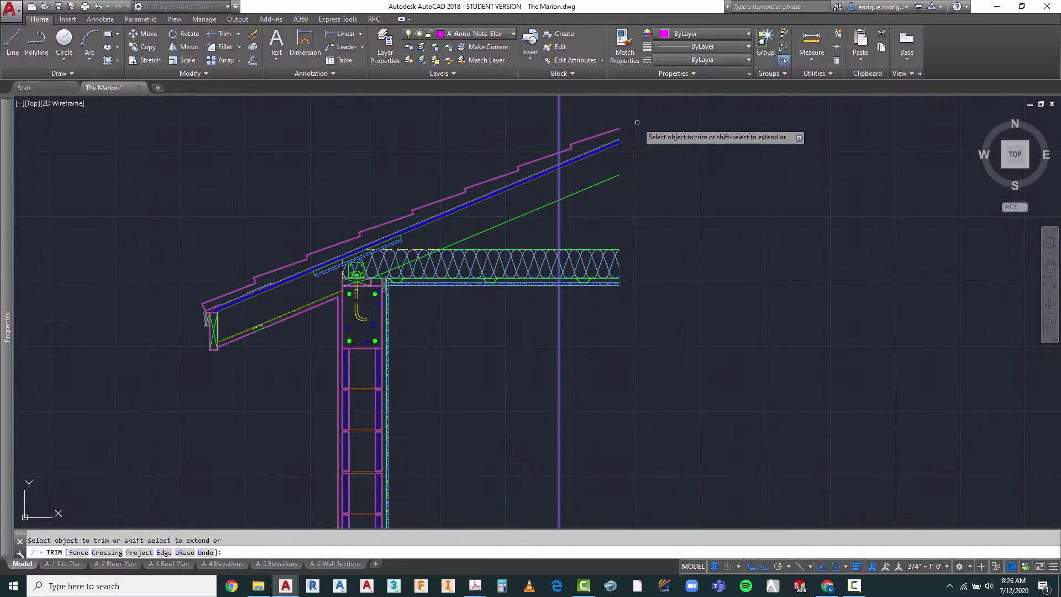
left_click(639, 125)
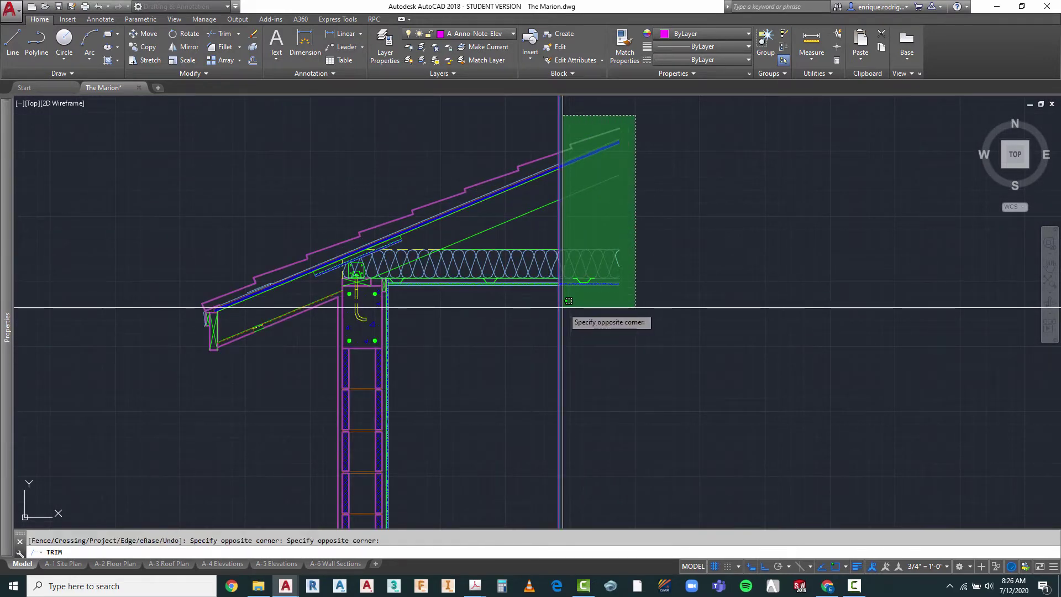
left_click(563, 307)
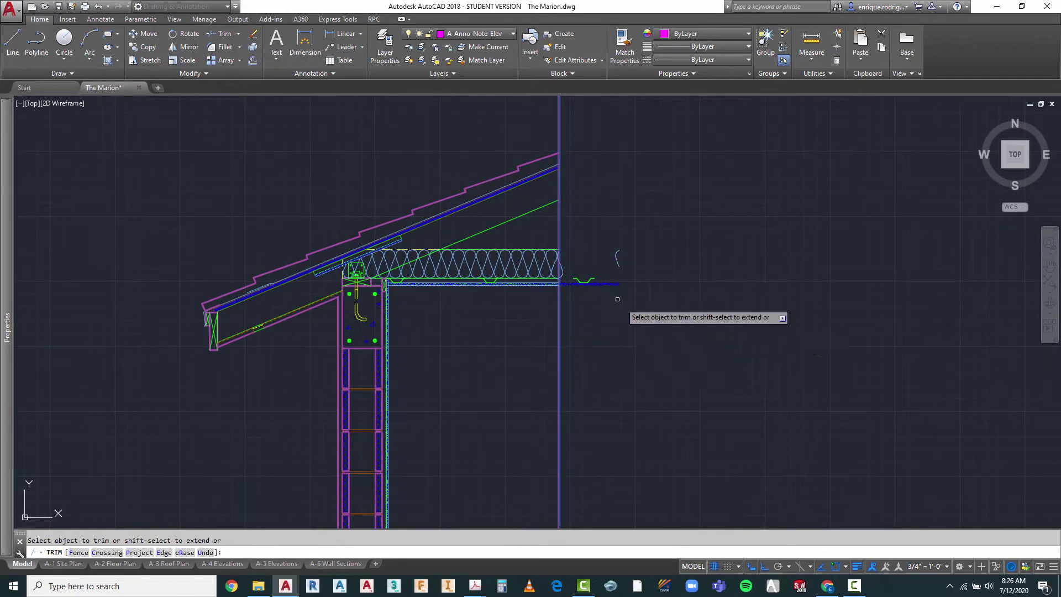
scroll(587, 277, "up", 2)
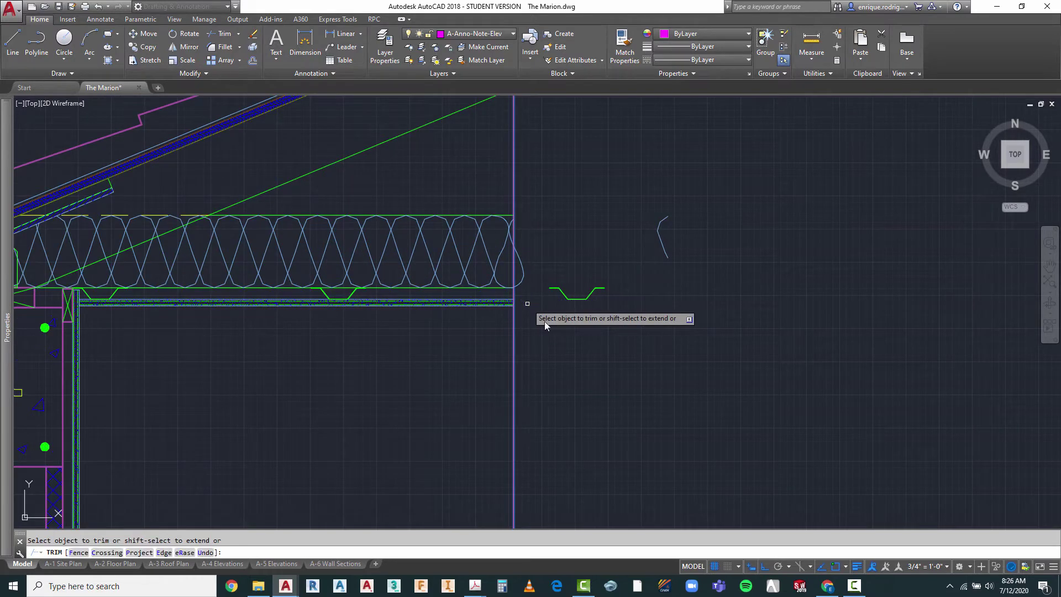
key("Escape")
- Erase the leftover insulation fragment and ceiling furring channel beyond the vertical cut line
type("e")
key("Return")
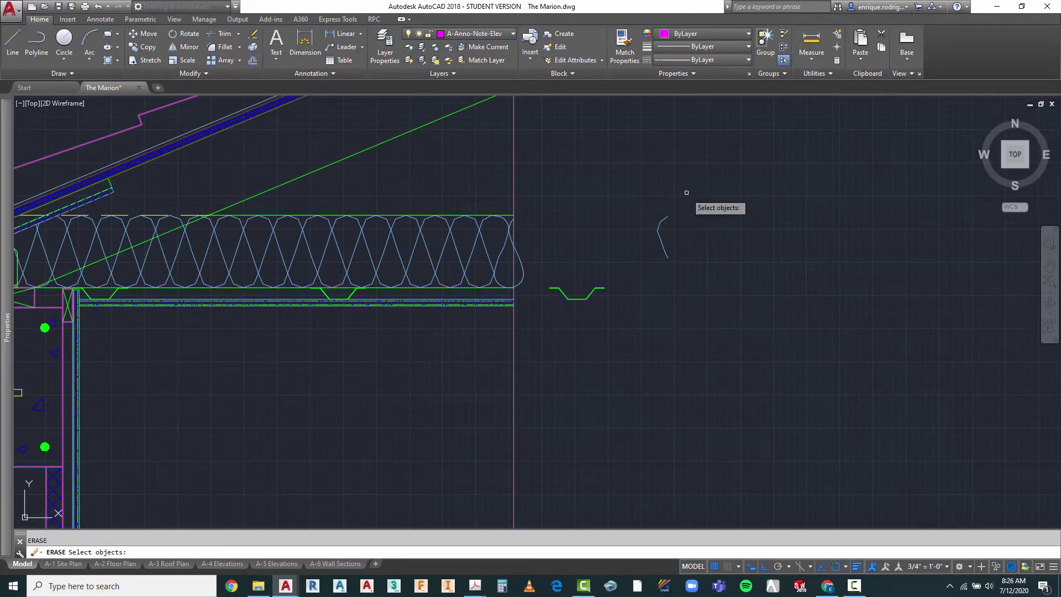
left_click(686, 192)
left_click(548, 332)
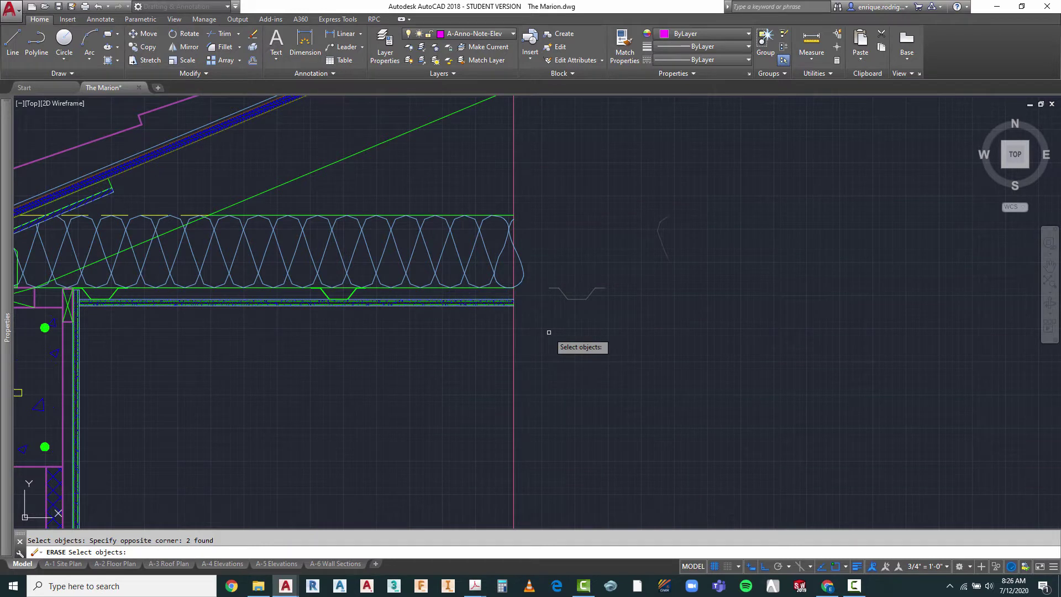
key("Return")
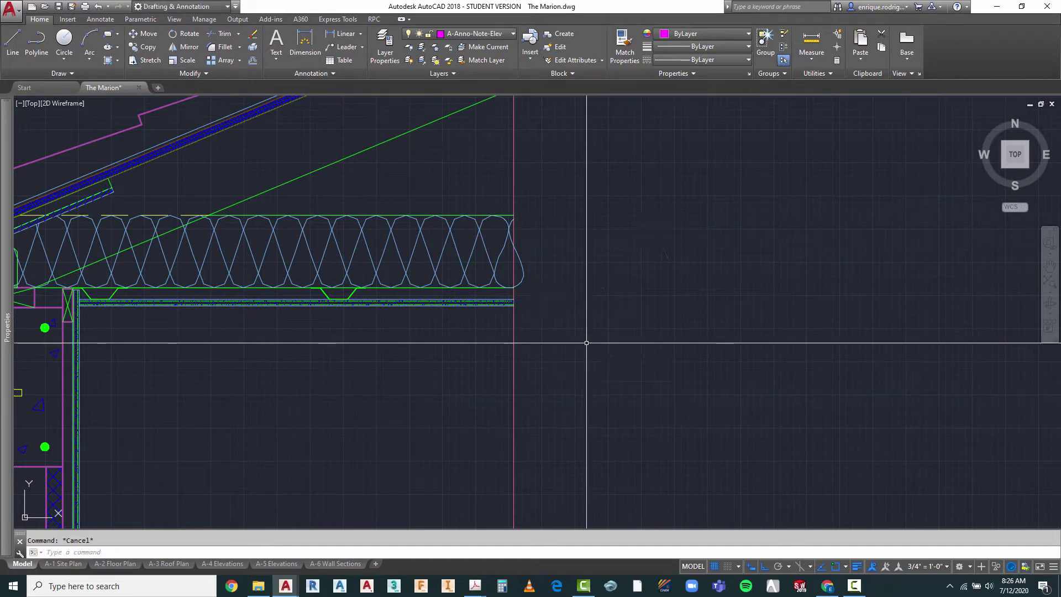
- Trim the rounded end of the ceiling insulation that projects past the vertical cut line
type("tr")
key("Return")
left_click(555, 345)
left_click(504, 359)
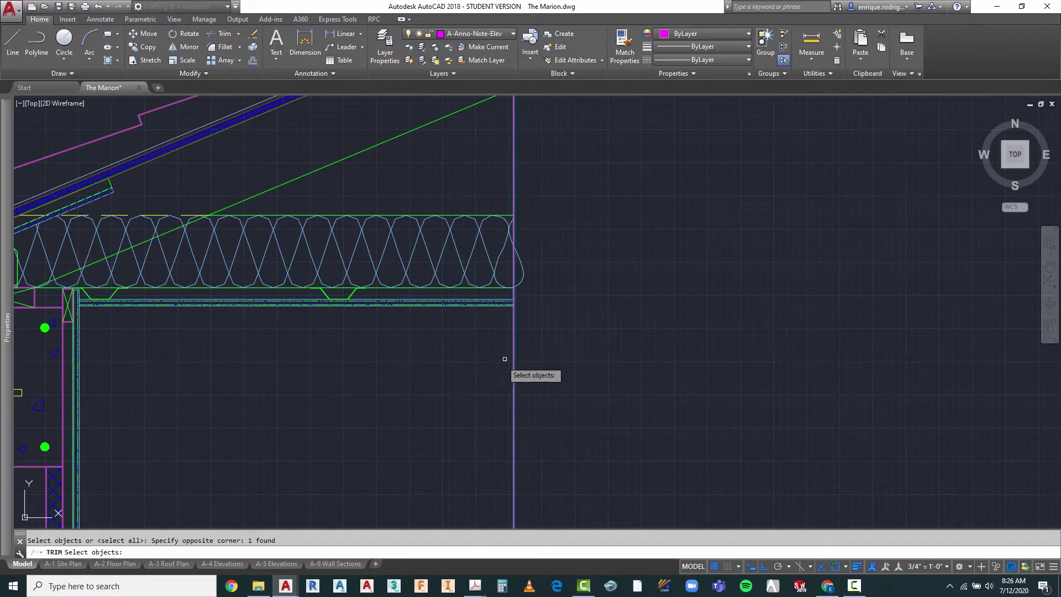
key("Return")
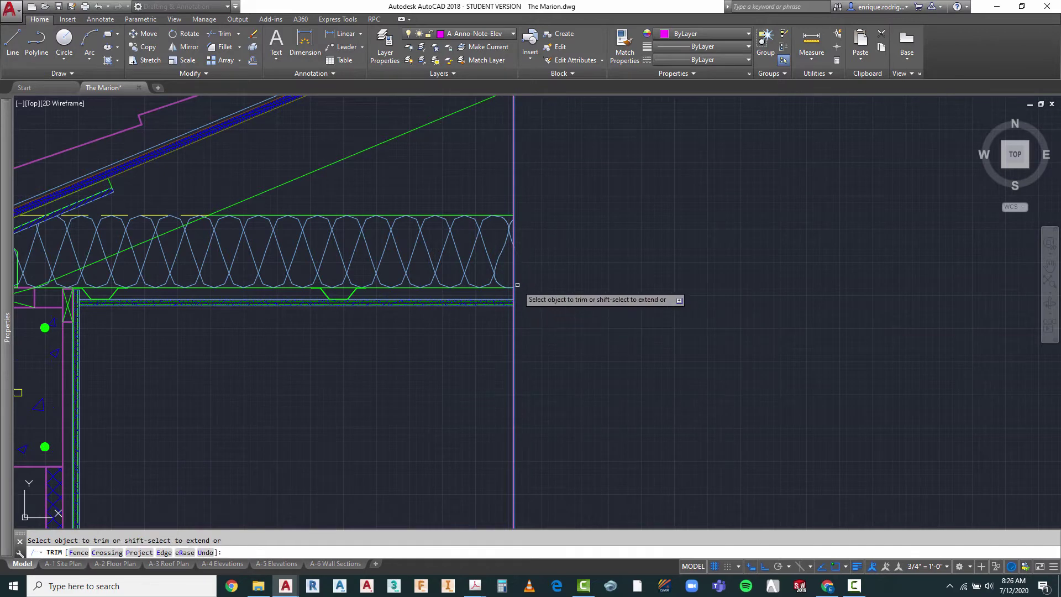
- Trim the floor slab lines, reinforcement, earth hatch and dashed floor line at the vertical cut line, removing the parts beyond it
scroll(566, 196, "down", 6)
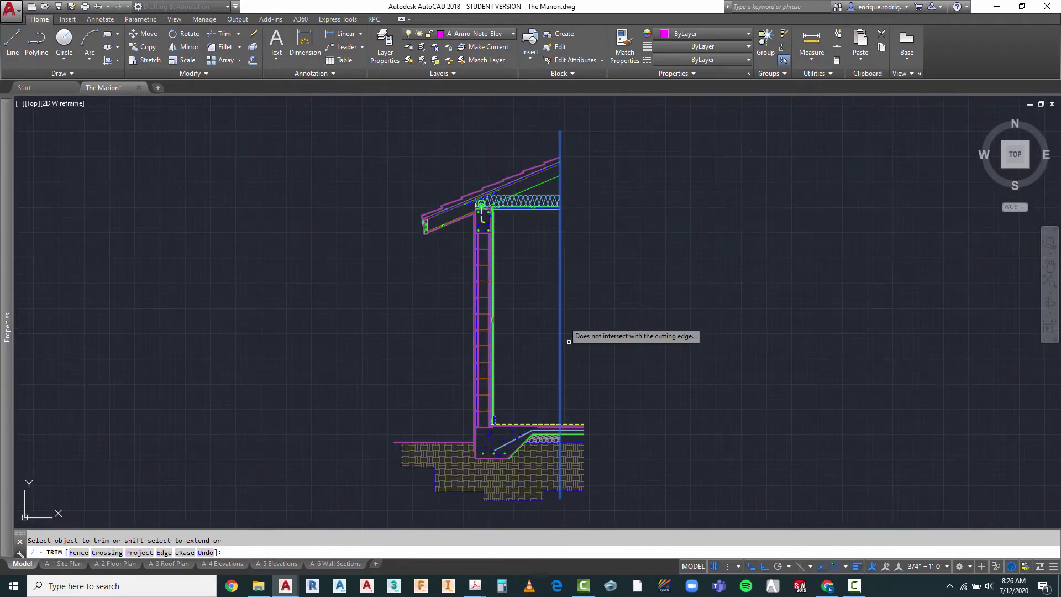
scroll(577, 500, "up", 5)
left_click(641, 186)
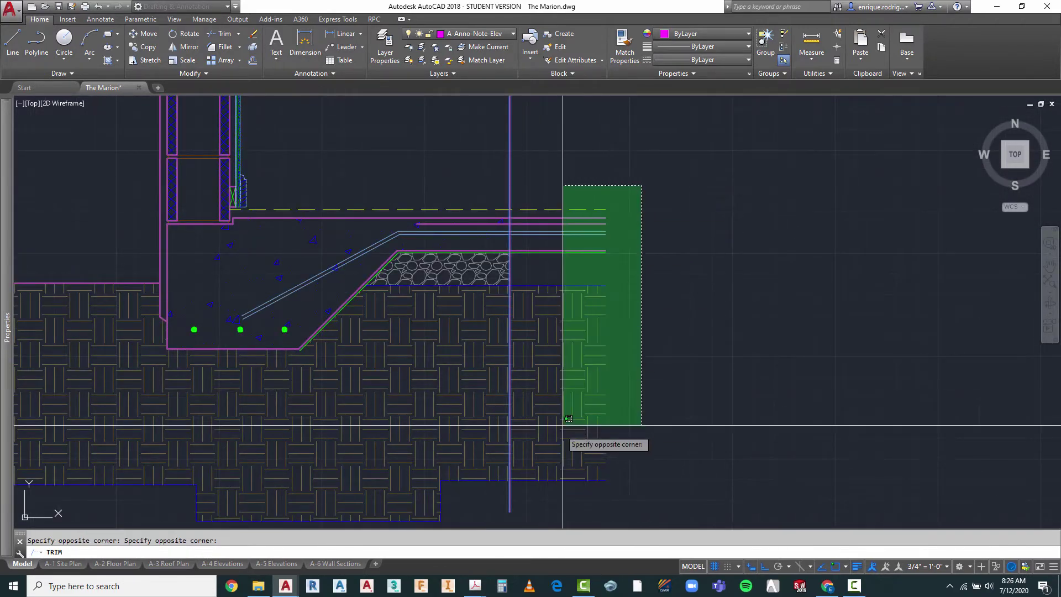
left_click(522, 489)
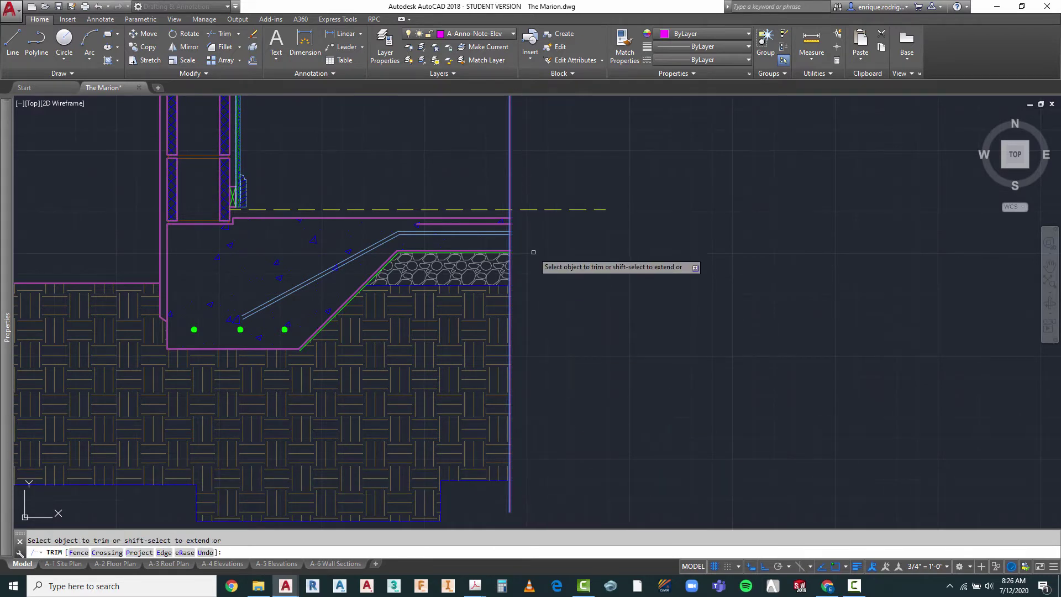
left_click(528, 210)
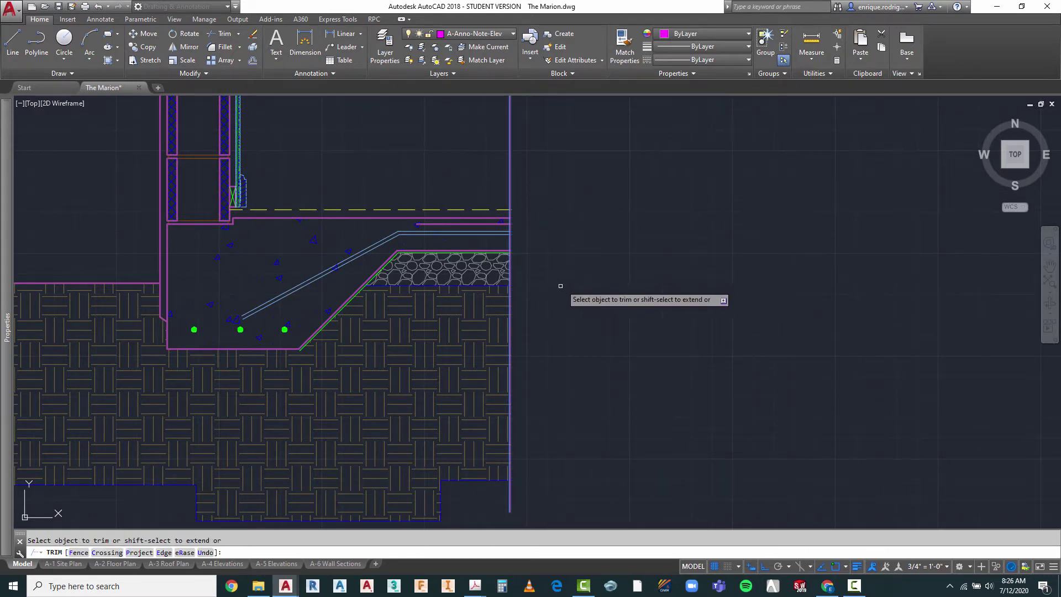
key("Return")
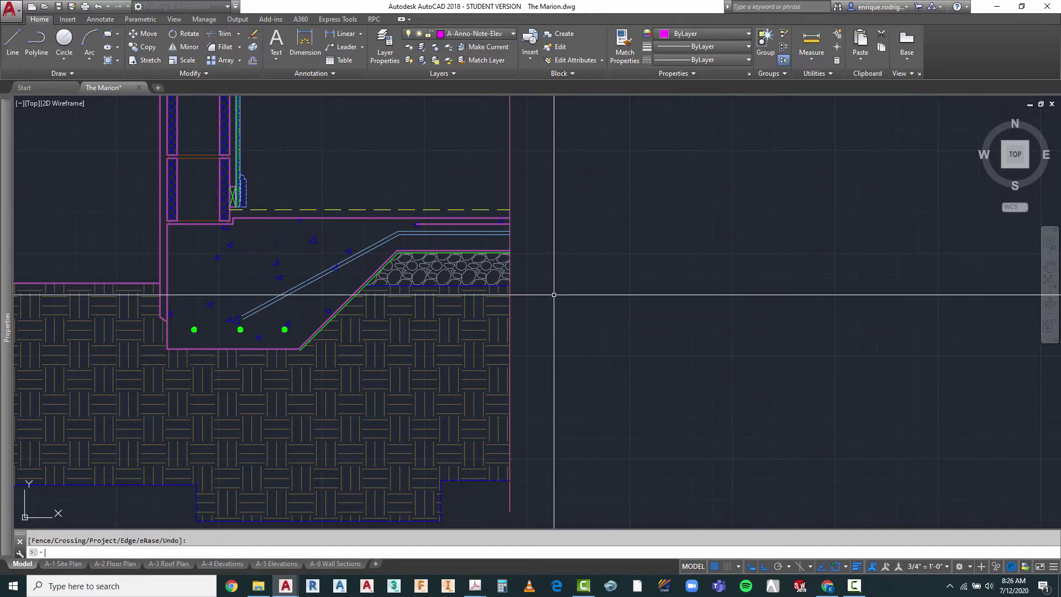
- Try to stretch the outer end of the grade line and earth hatch beside the footing
scroll(549, 294, "down", 5)
scroll(505, 362, "down", 2)
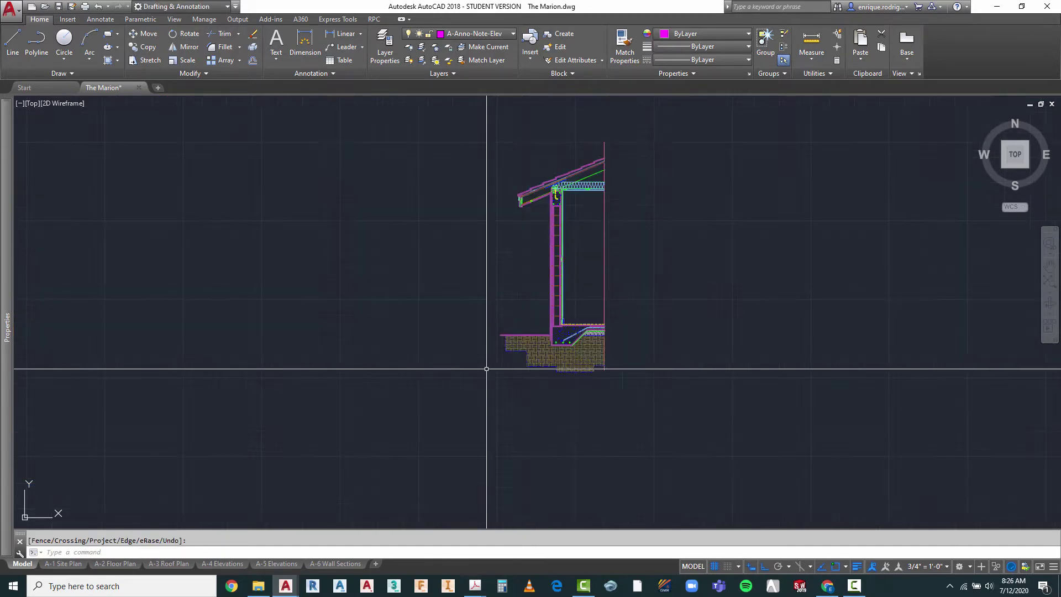
scroll(520, 334, "up", 4)
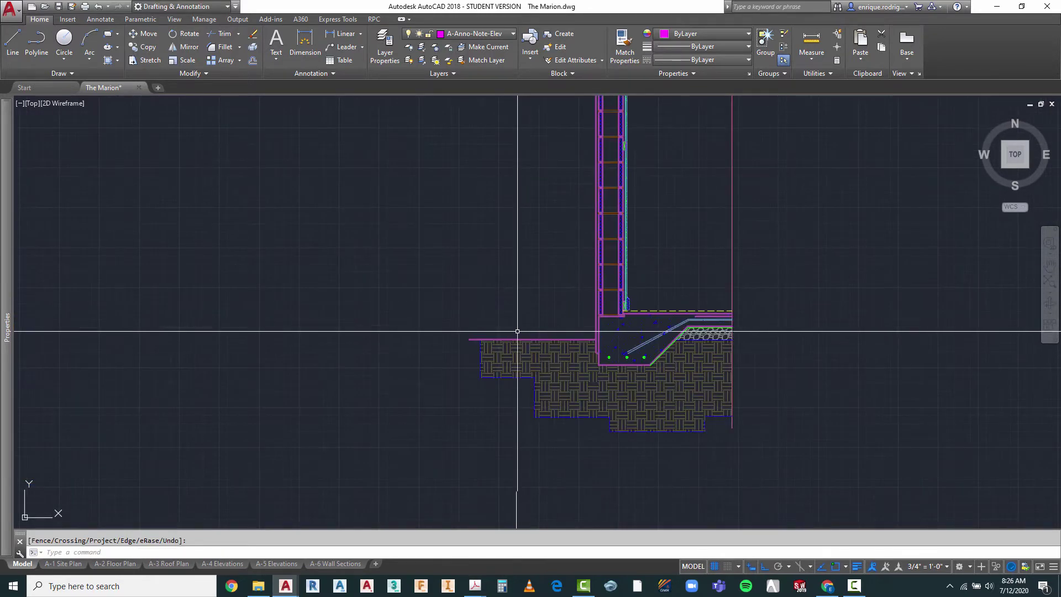
key("Escape")
key("Return")
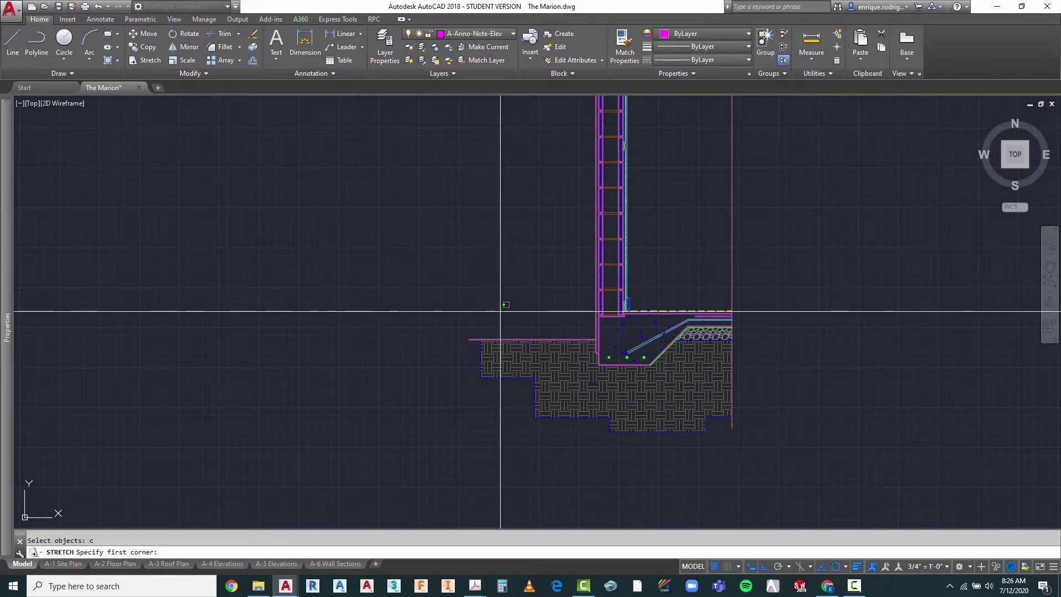
left_click(502, 308)
left_click(440, 420)
key("Return")
scroll(459, 439, "down", 5)
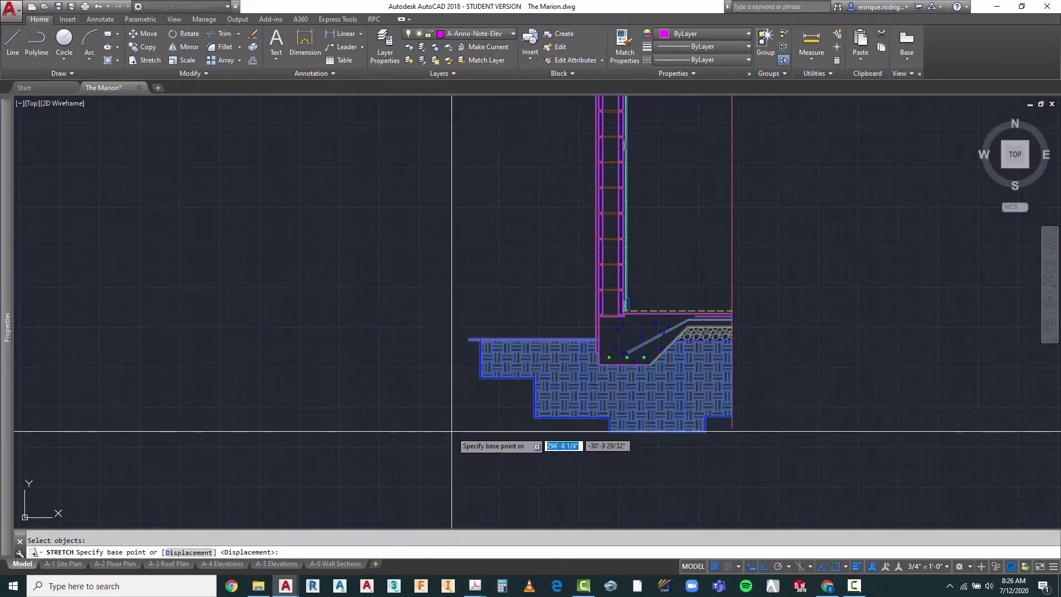
left_click(458, 439)
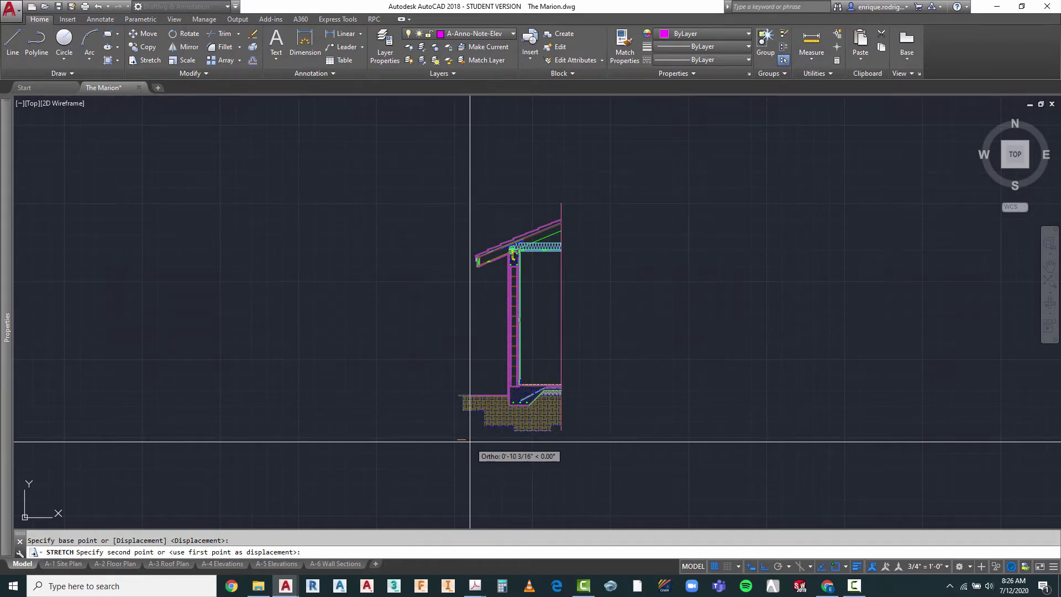
key("Escape")
- Stretch the earth hatch's outer edge back toward the footing so it lines up with the end of the stepped soil boundary
scroll(466, 426, "up", 6)
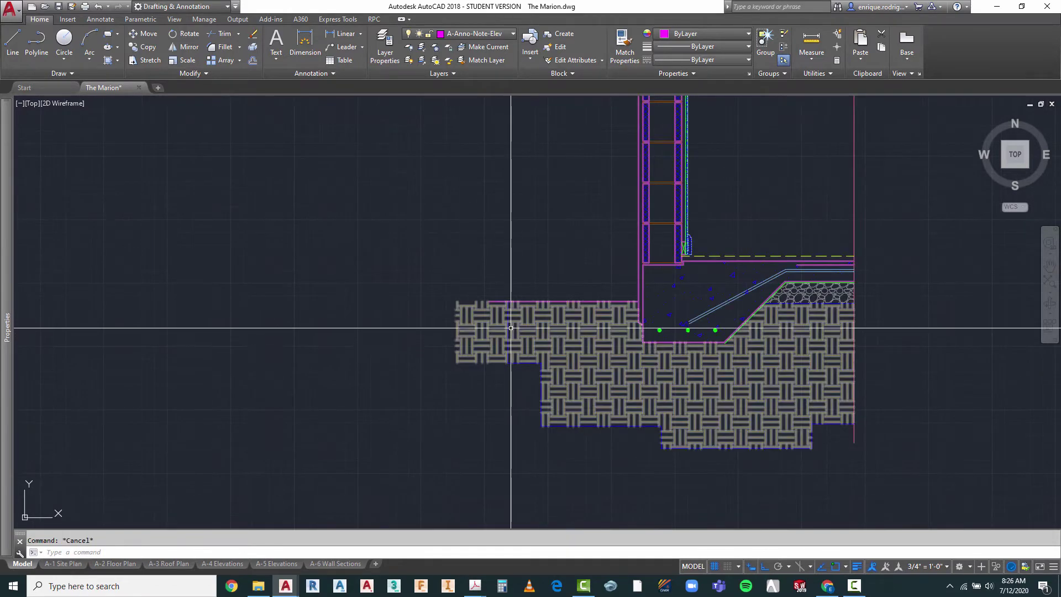
scroll(494, 312, "up", 2)
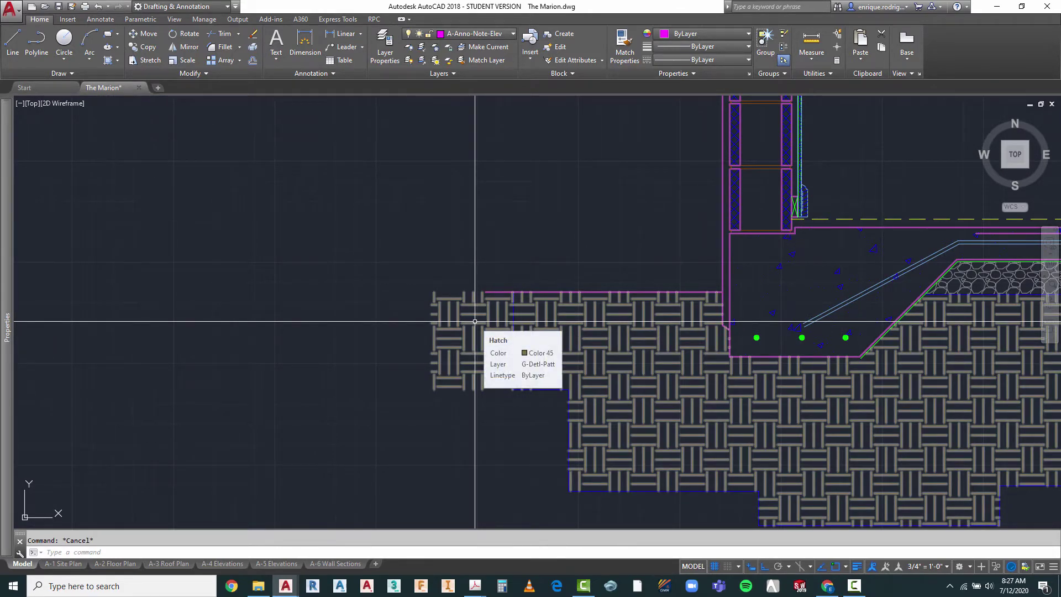
left_click(458, 365)
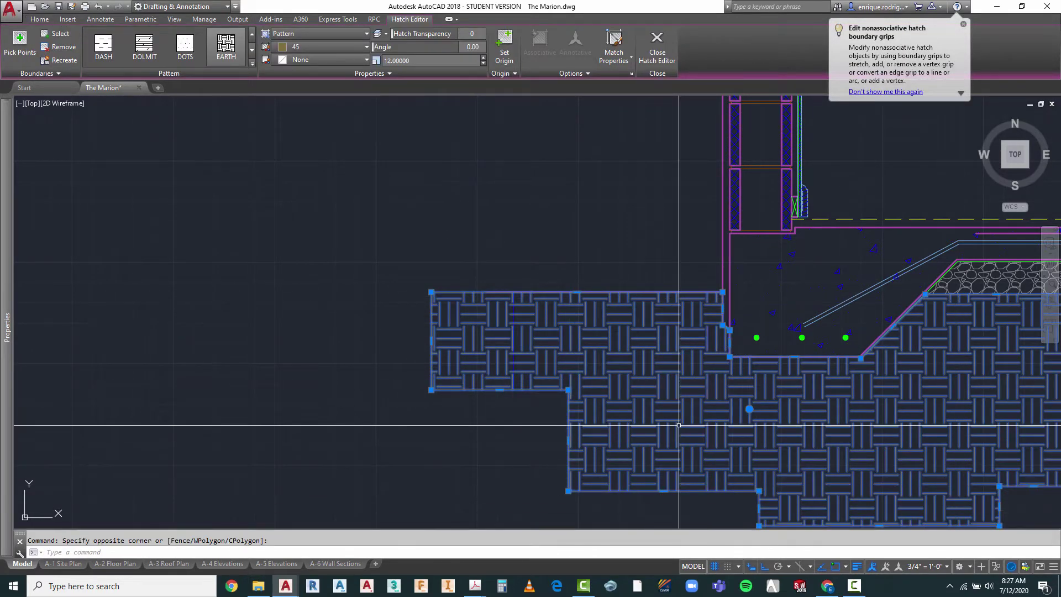
left_click(432, 340)
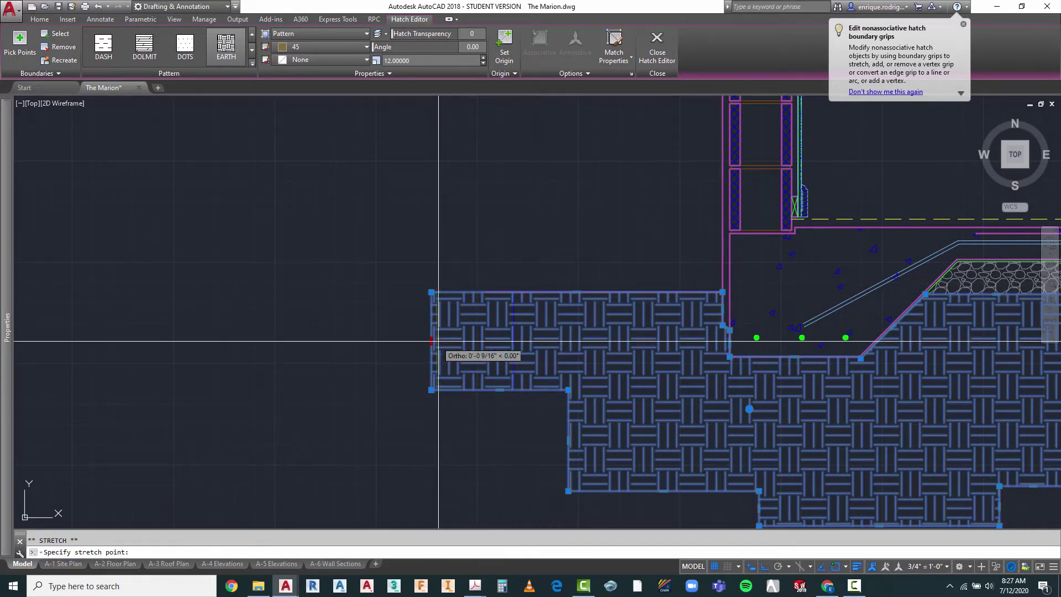
left_click(511, 339)
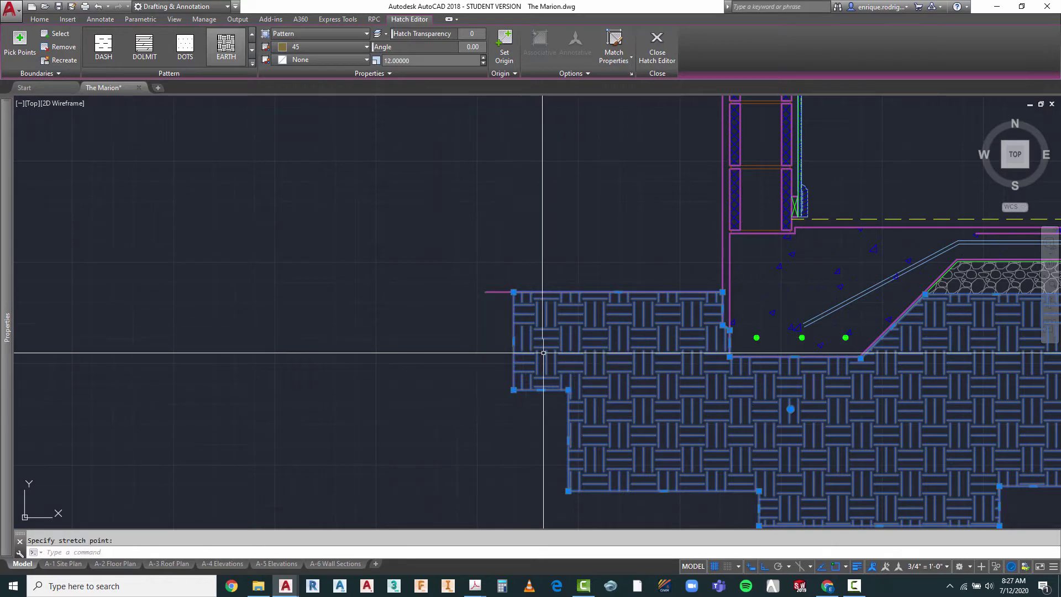
key("Escape")
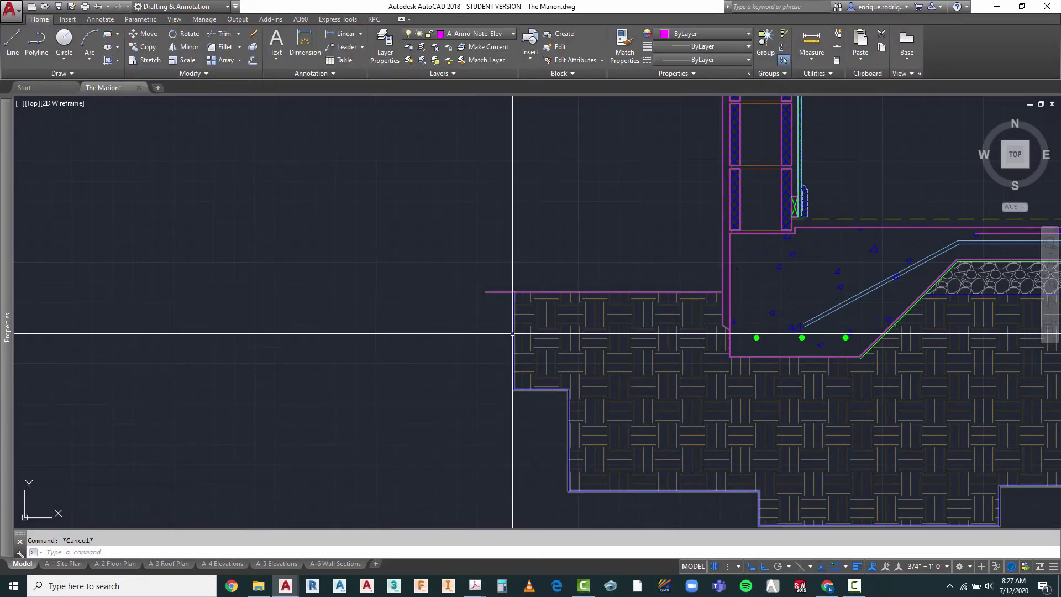
- Examine the shortened wall section along the vertical cut line, from the roof to the foundation, and check the line's layer
scroll(508, 370, "down", 6)
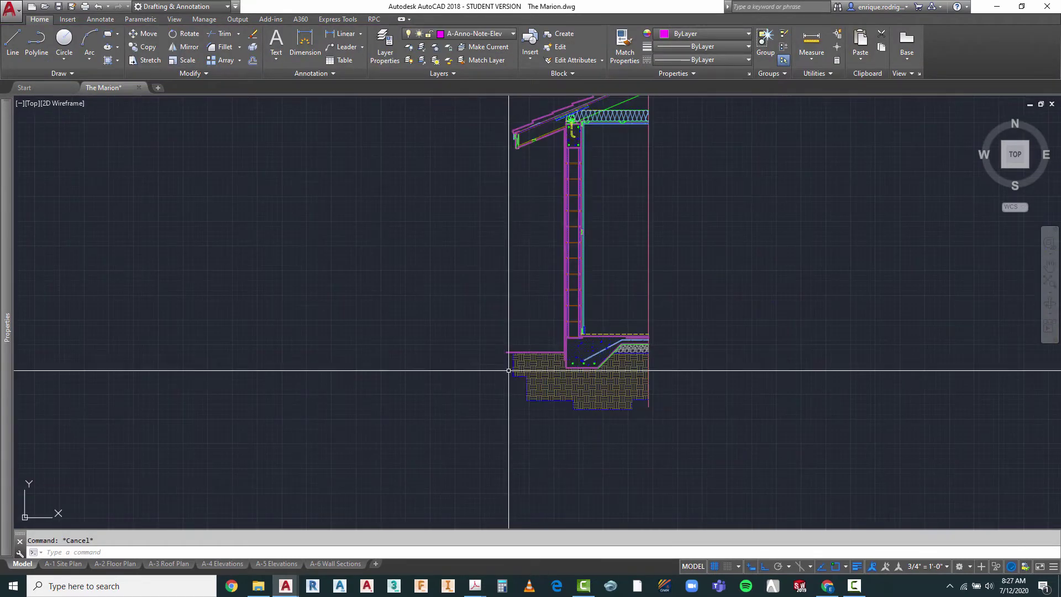
scroll(718, 436, "down", 2)
scroll(693, 320, "up", 2)
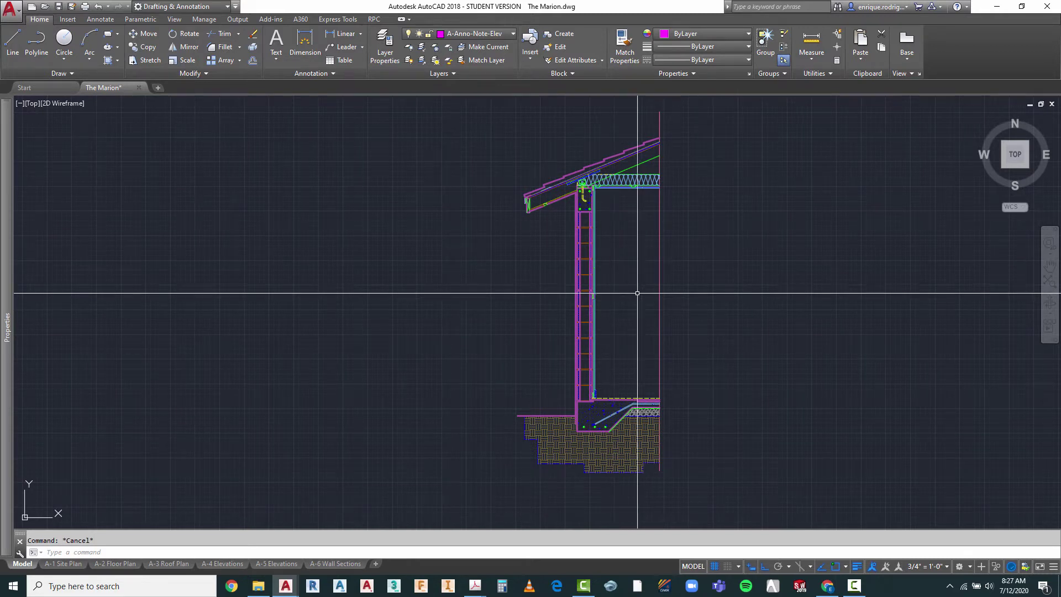
left_click(659, 253)
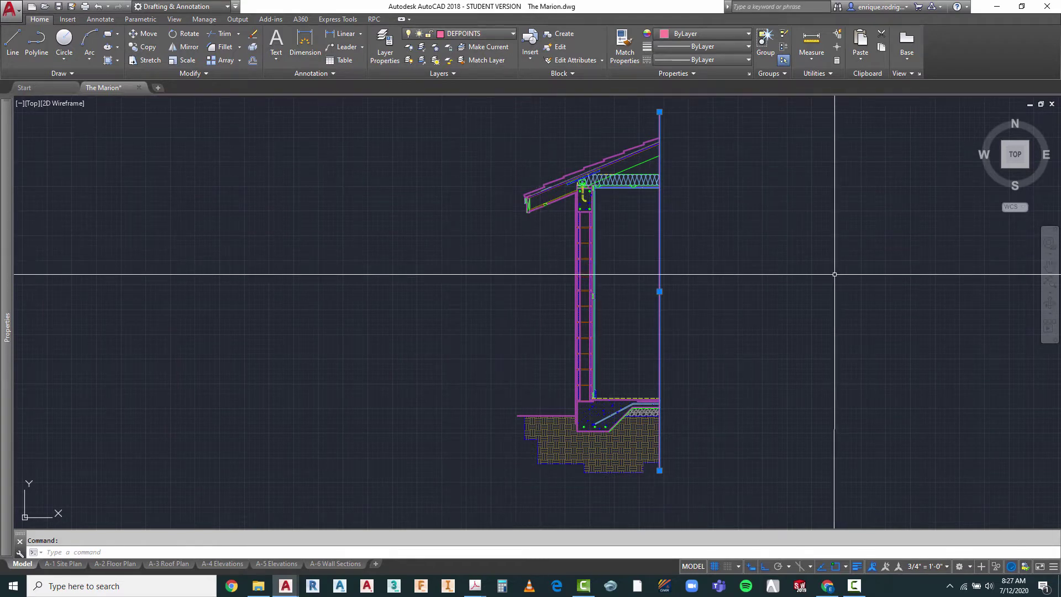
key("Escape")
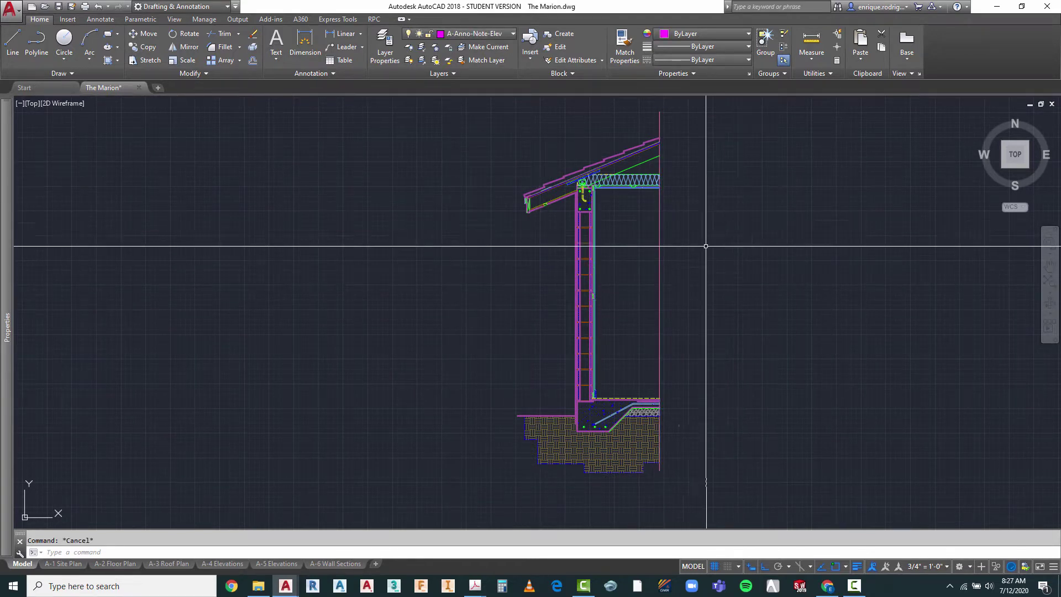
scroll(641, 161, "up", 2)
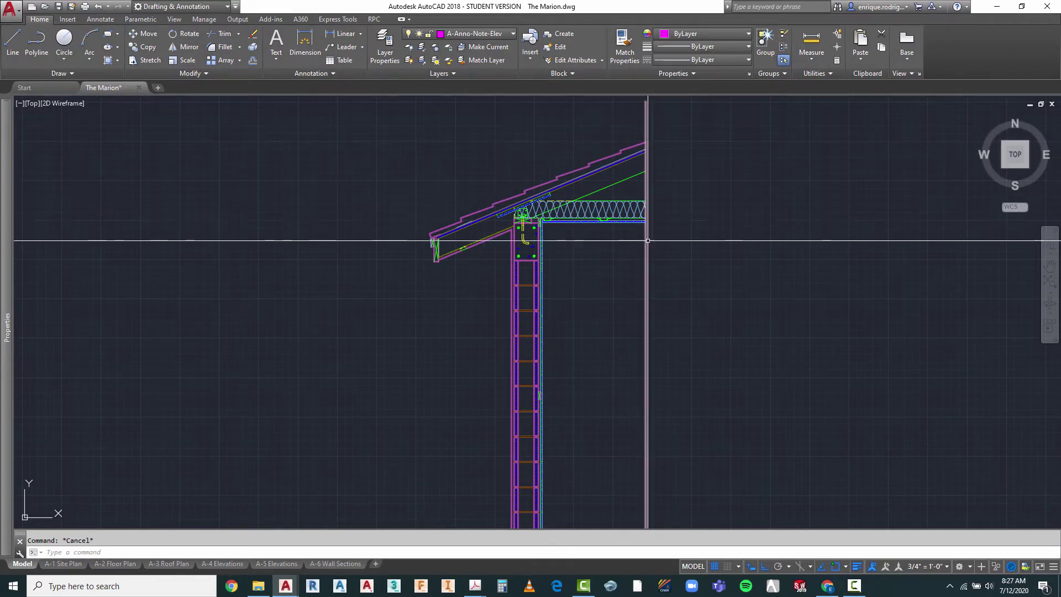
scroll(647, 247, "down", 4)
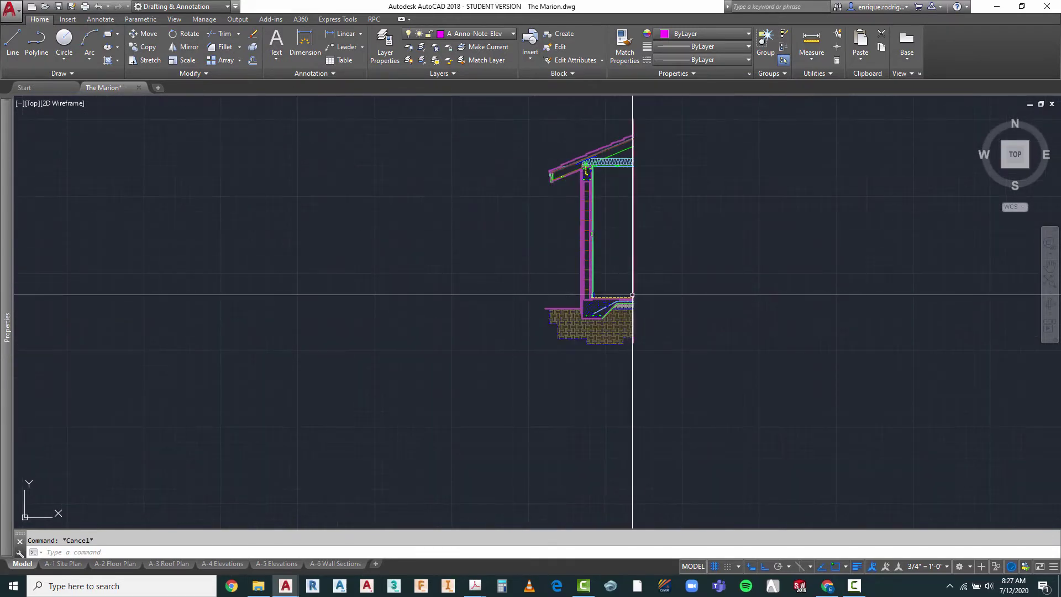
scroll(633, 294, "up", 3)
scroll(632, 293, "up", 2)
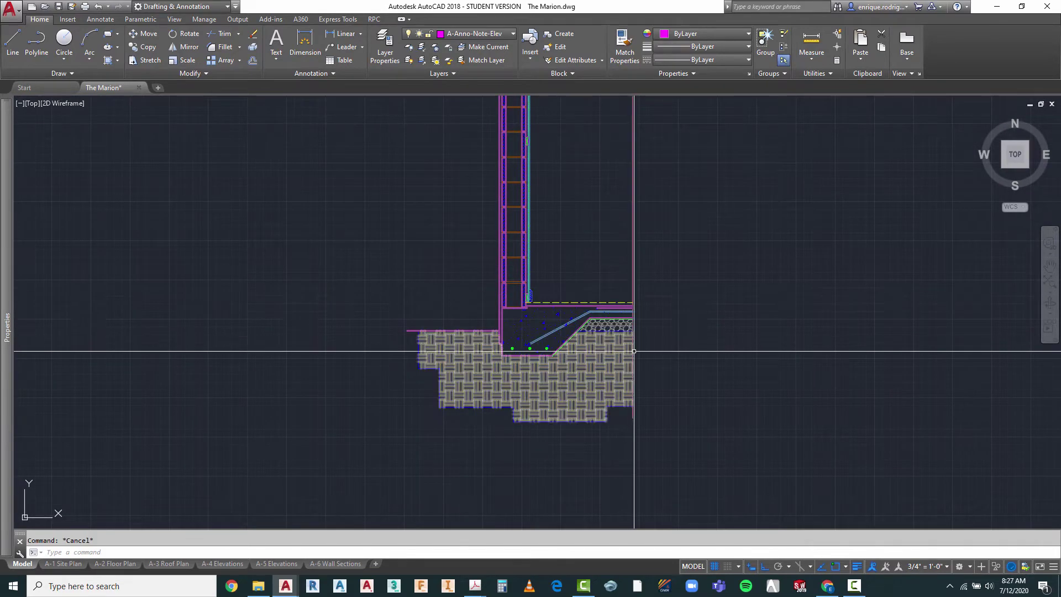
scroll(631, 429, "down", 4)
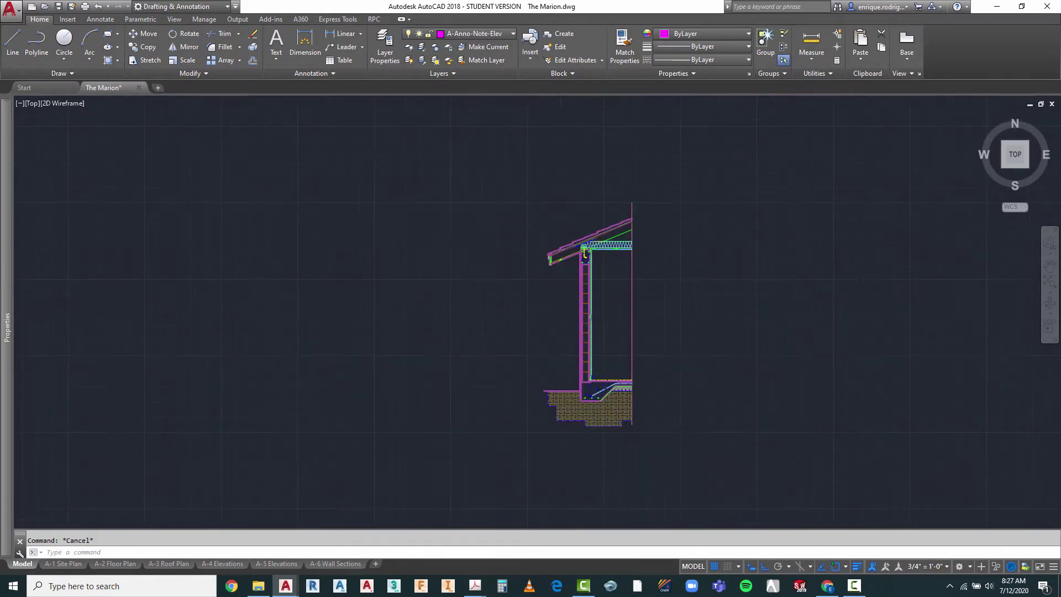
scroll(660, 322, "up", 2)
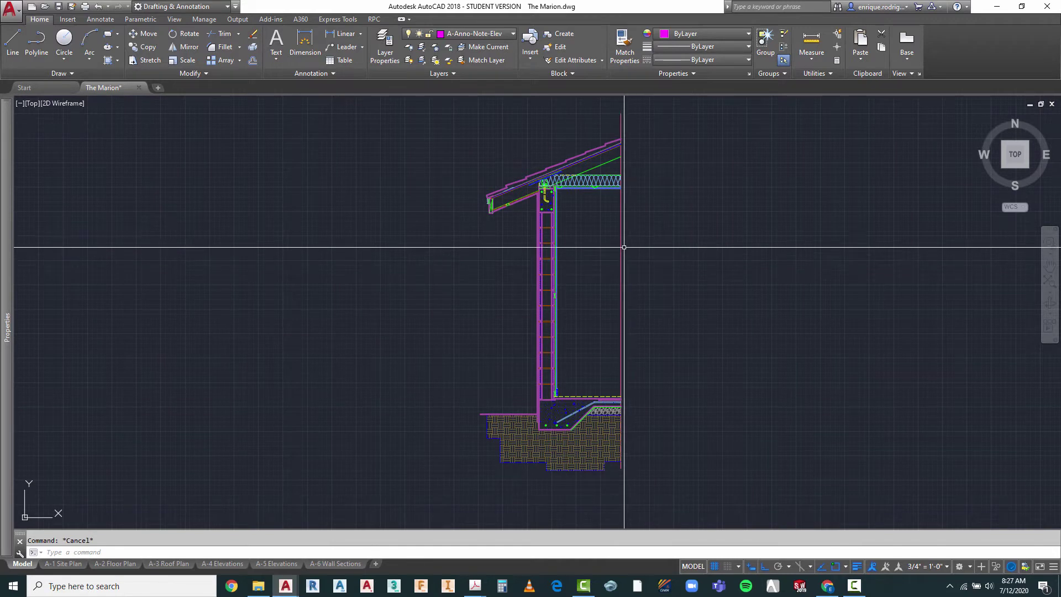
- Copy the vertical cut line about 0'-7 3/8" horizontally to the right of the wall section
type("co")
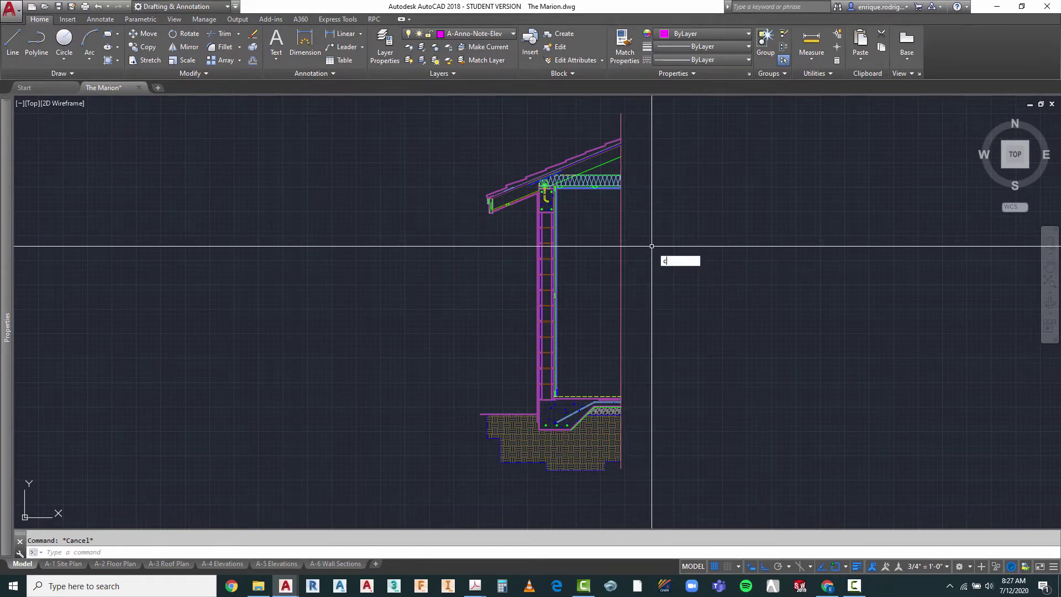
key("Return")
left_click(627, 259)
left_click(601, 279)
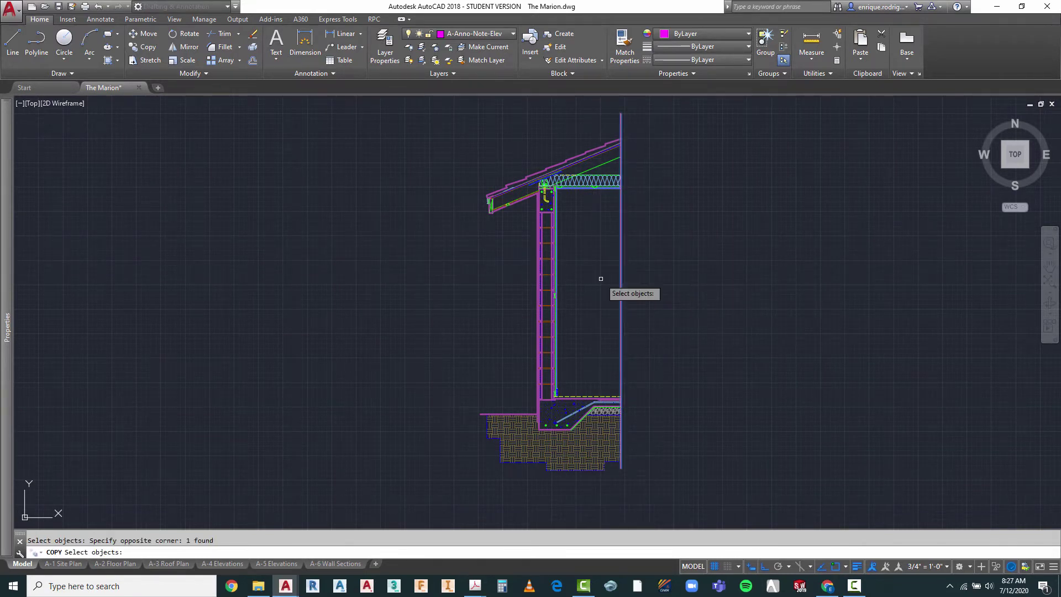
key("Return")
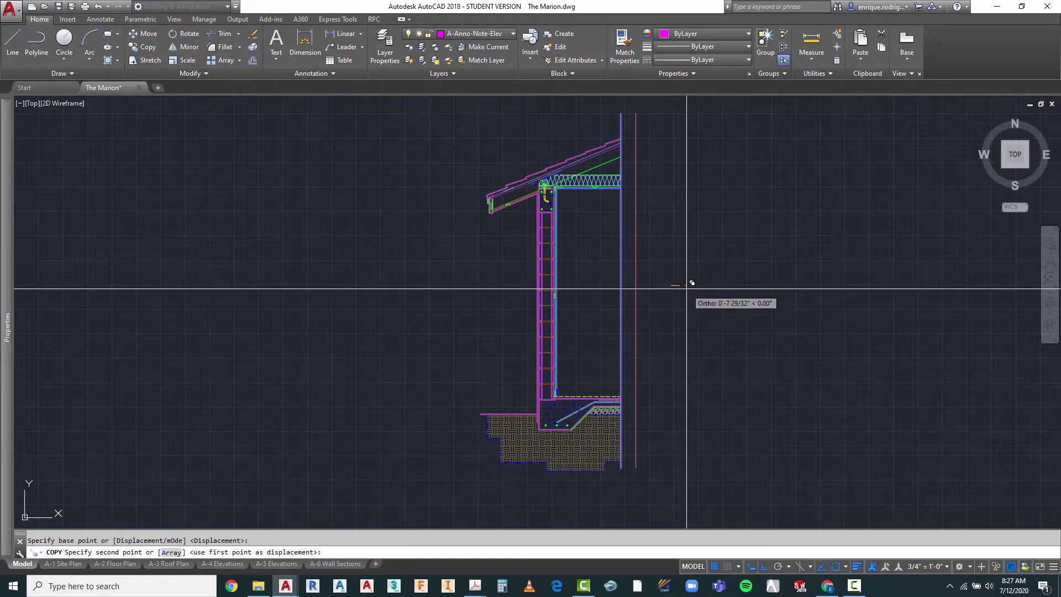
left_click(685, 285)
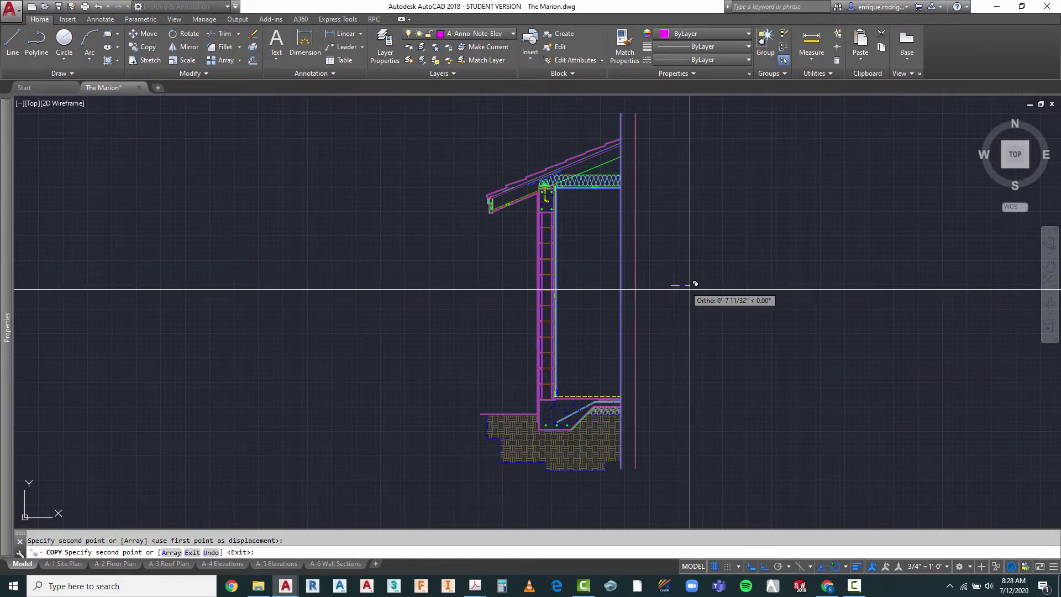
key("Escape")
- Copy the outer vertical line horizontally to the opposite side of the wall section, beyond the roof eave
type("co")
key("Return")
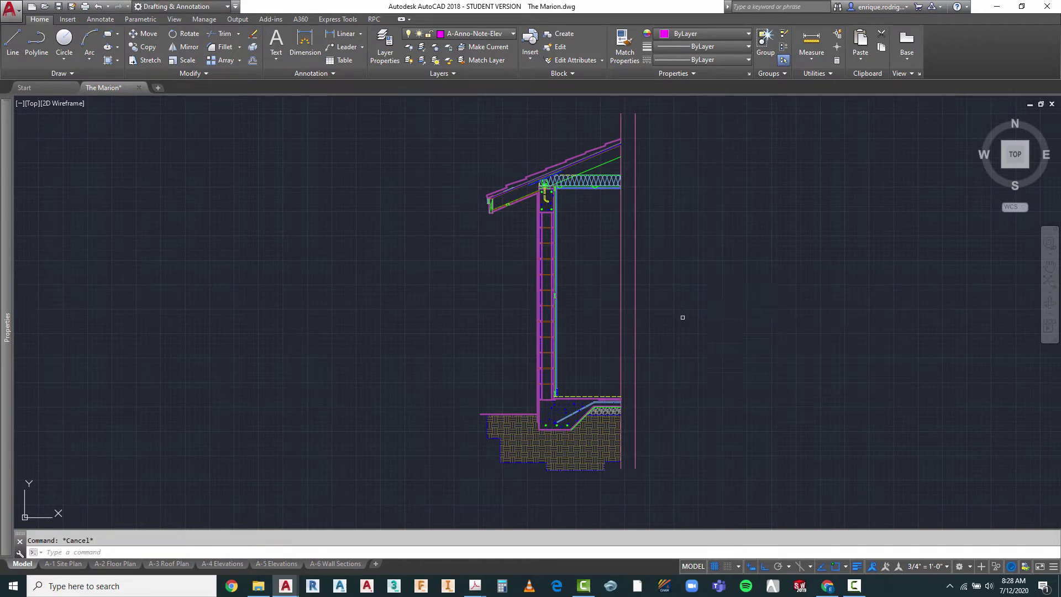
left_click(670, 272)
left_click(635, 290)
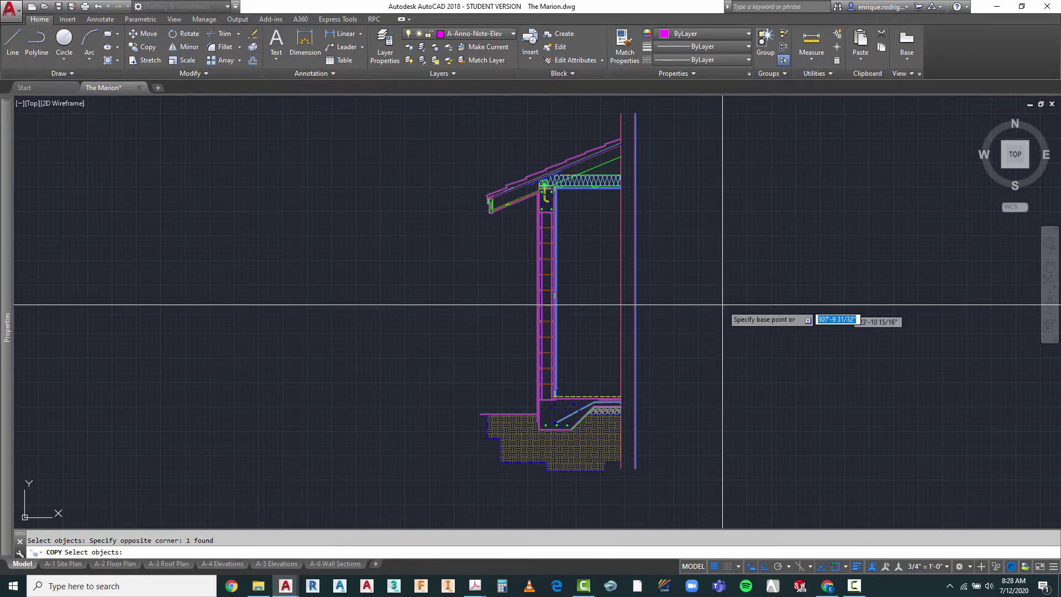
key("Return")
left_click(740, 300)
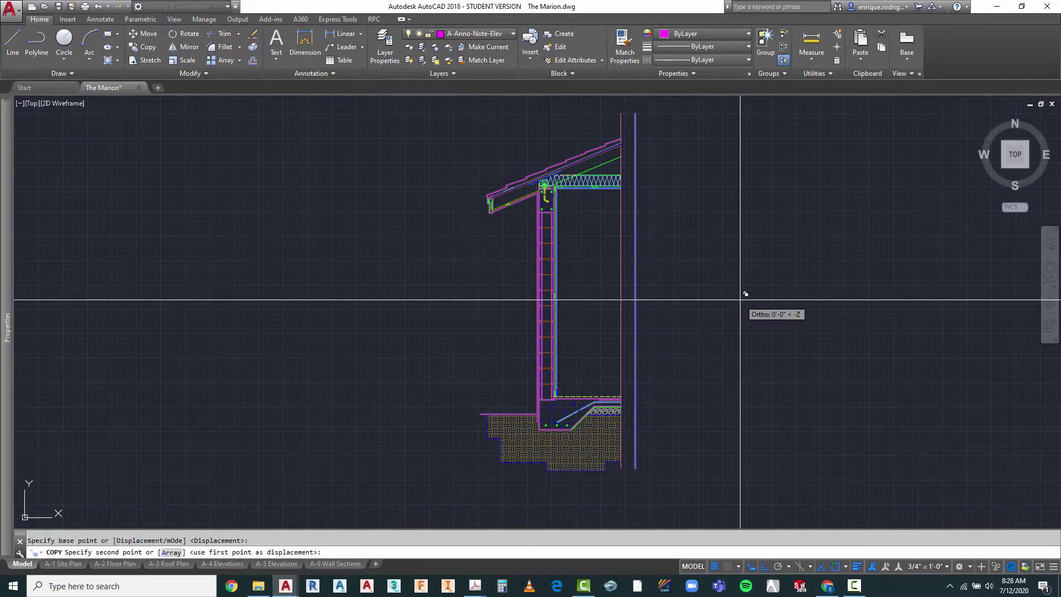
left_click(494, 301)
key("Escape")
- Move the new vertical line beyond the eave slightly closer to the wall section
type("m")
key("Return")
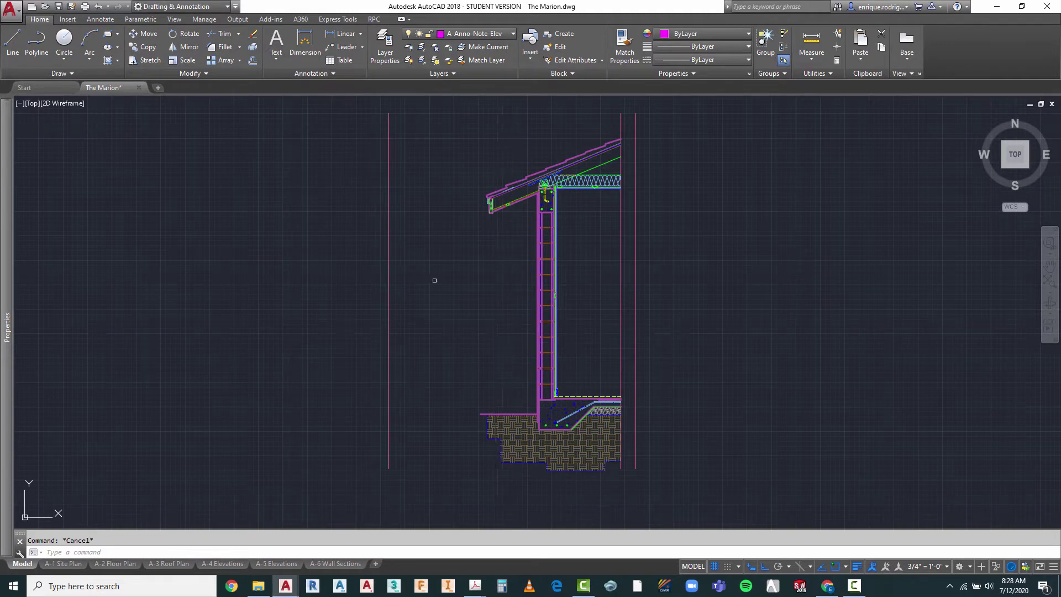
left_click(445, 256)
left_click(353, 308)
key("Return")
left_click(322, 310)
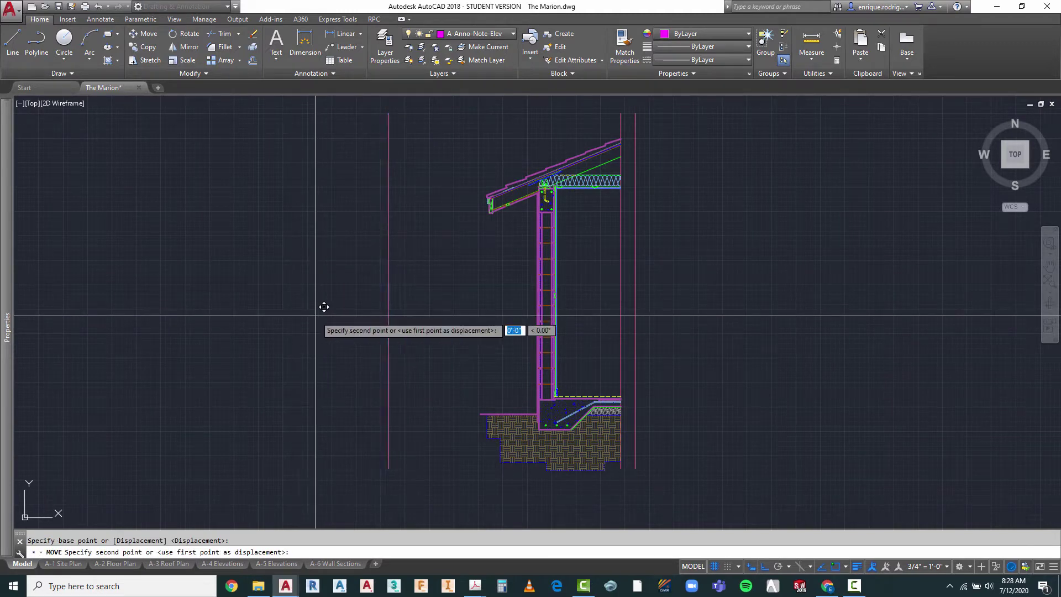
left_click(341, 311)
key("Escape")
- Check the layer of the vertical line beyond the eave, and examine the roof overhang and tie beam details
scroll(685, 359, "down", 2)
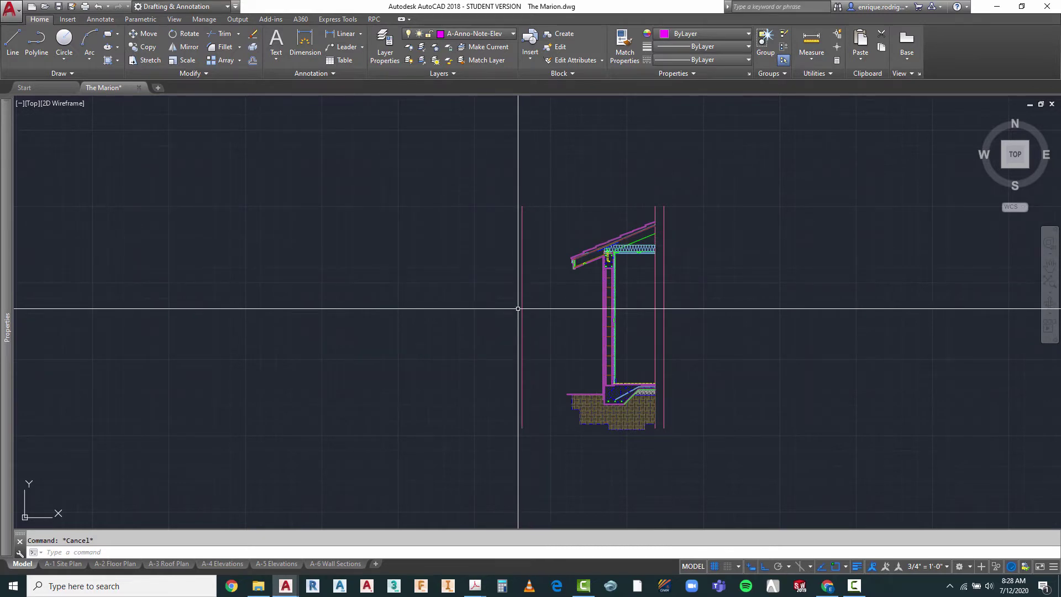
scroll(517, 309, "up", 2)
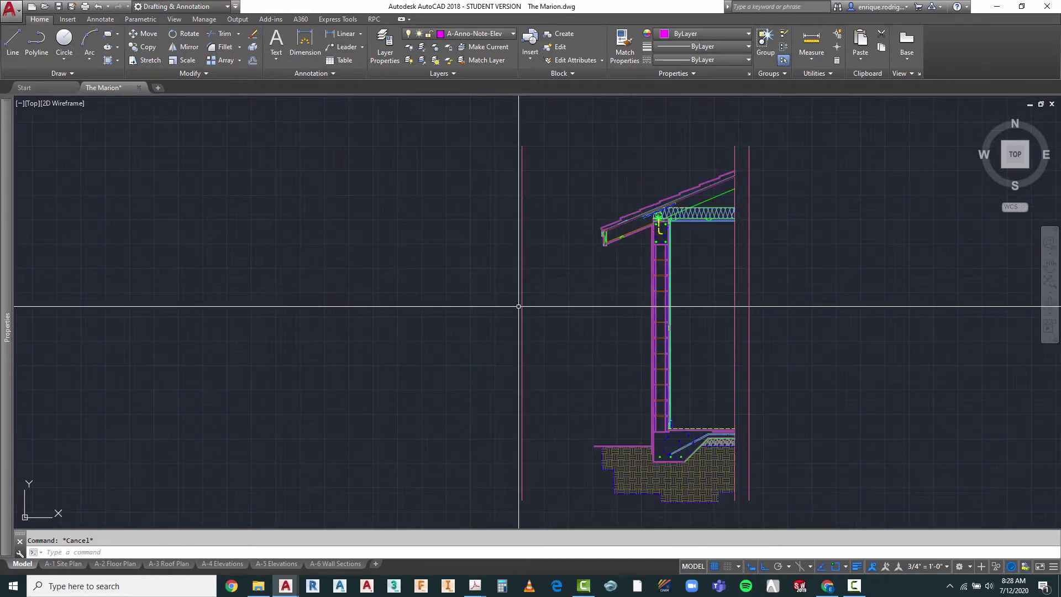
left_click(522, 218)
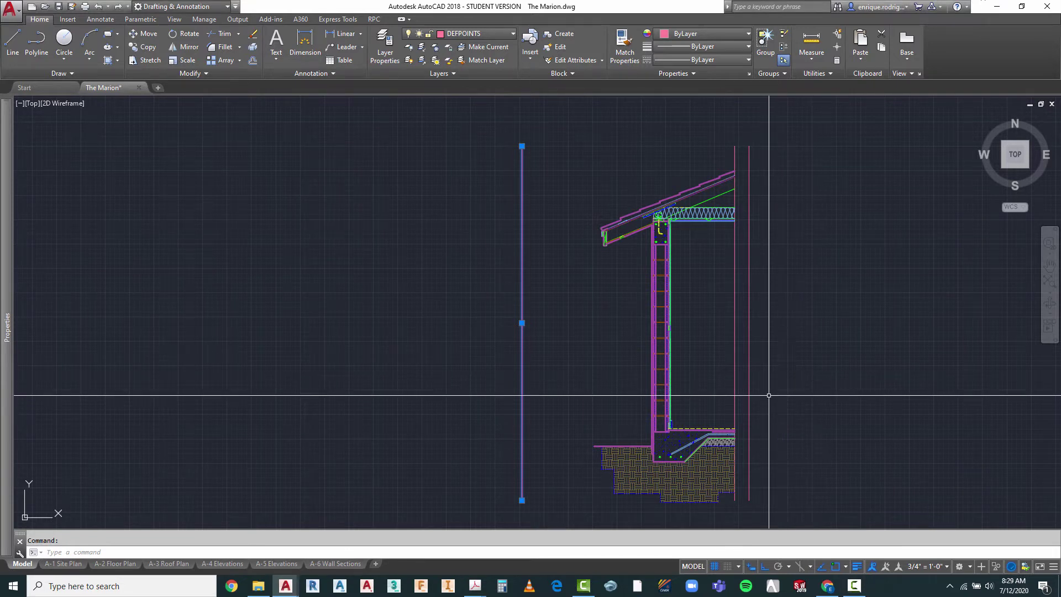
key("Escape")
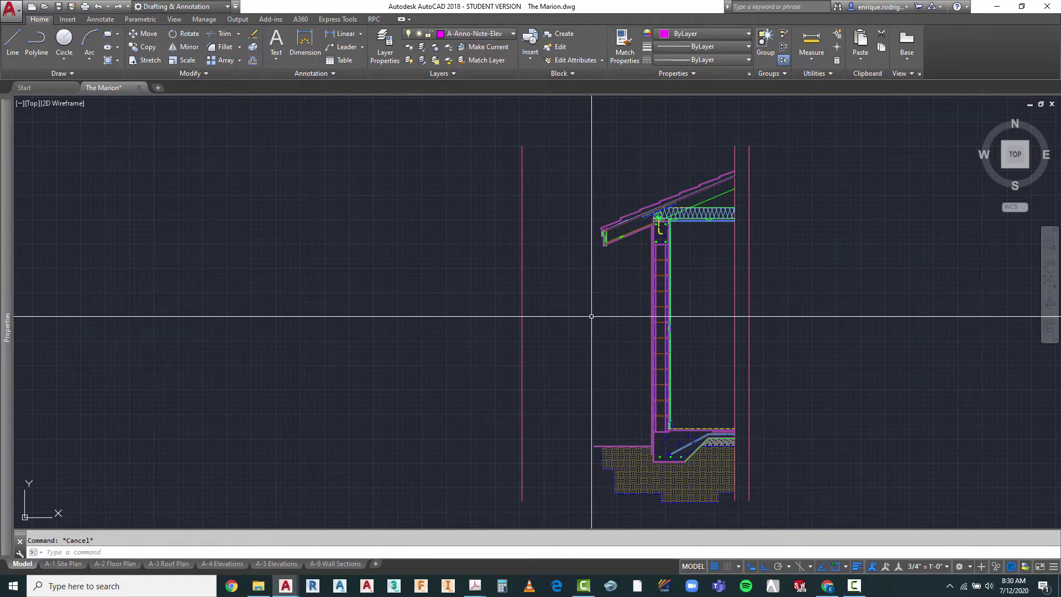
scroll(660, 221, "up", 8)
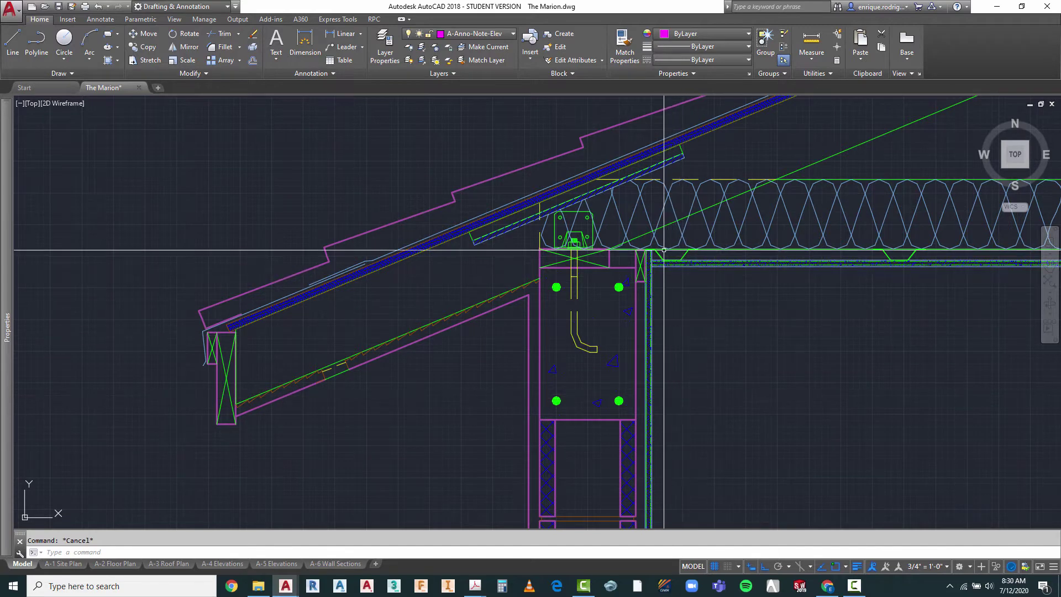
scroll(652, 229, "down", 7)
scroll(653, 229, "up", 2)
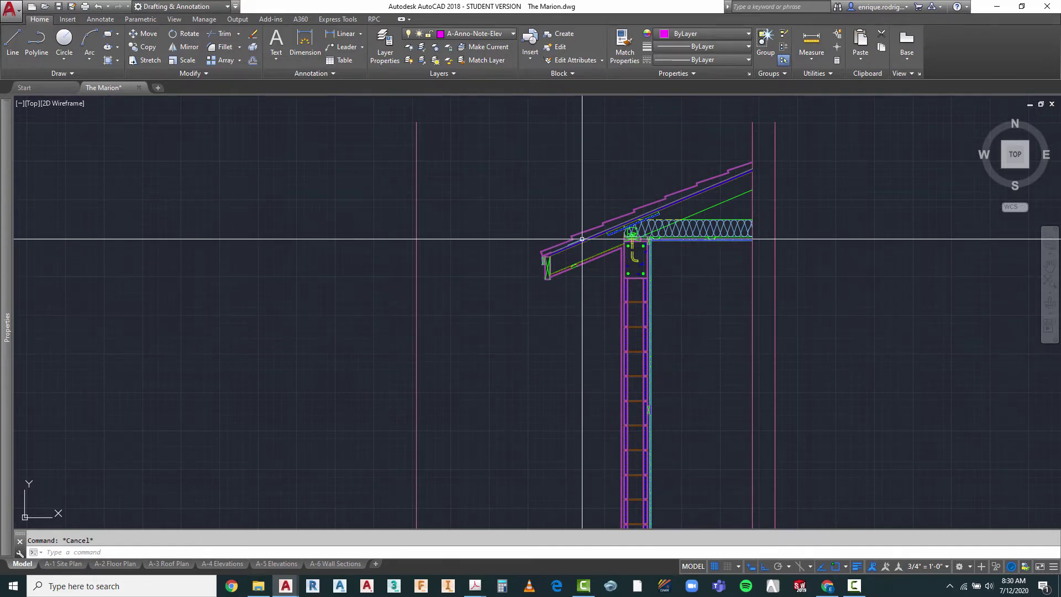
scroll(580, 236, "up", 6)
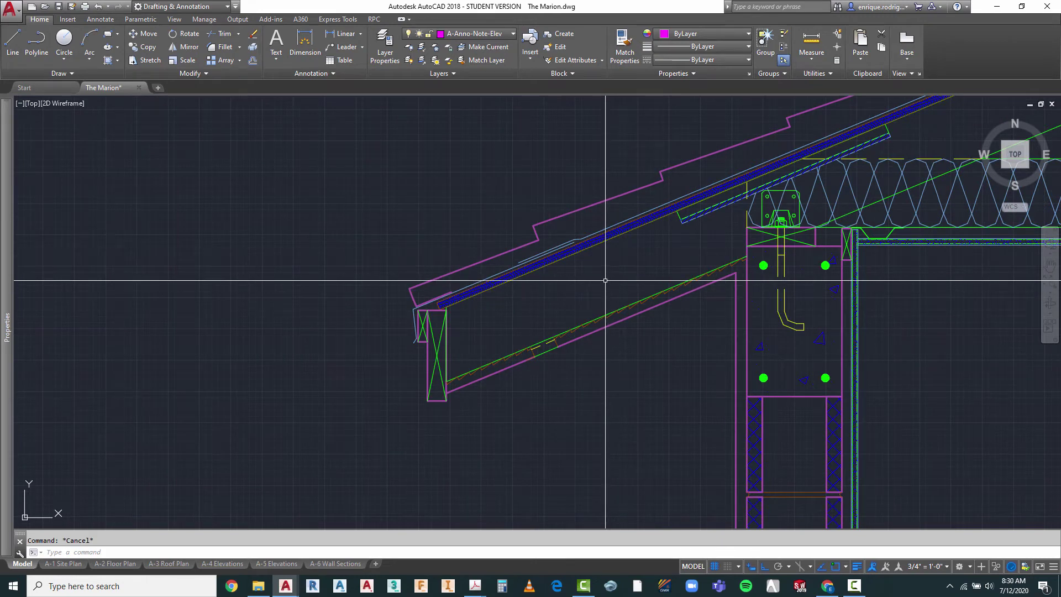
scroll(602, 196, "down", 2)
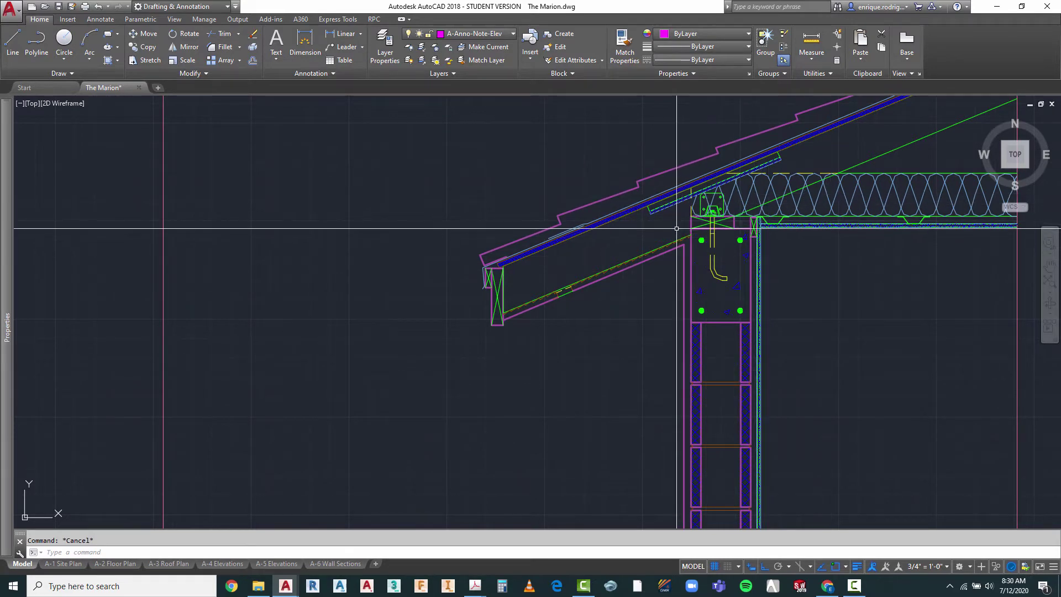
scroll(702, 230, "down", 2)
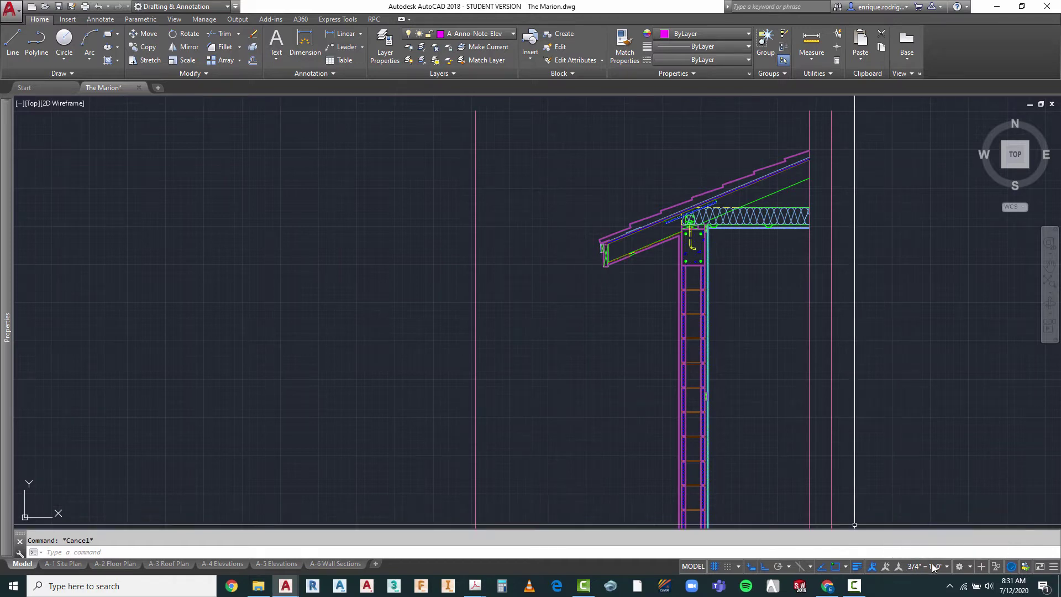
- Review the notes on the building elevations and the TOP OF BEAM elevation markers among the symbols above the floor plans
scroll(806, 356, "down", 6)
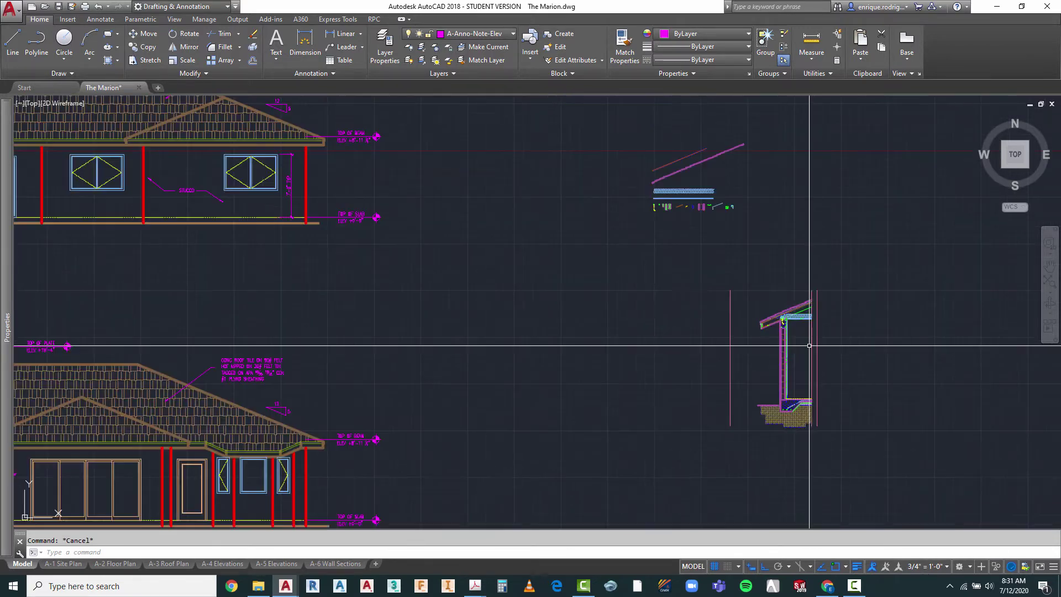
scroll(631, 323, "down", 2)
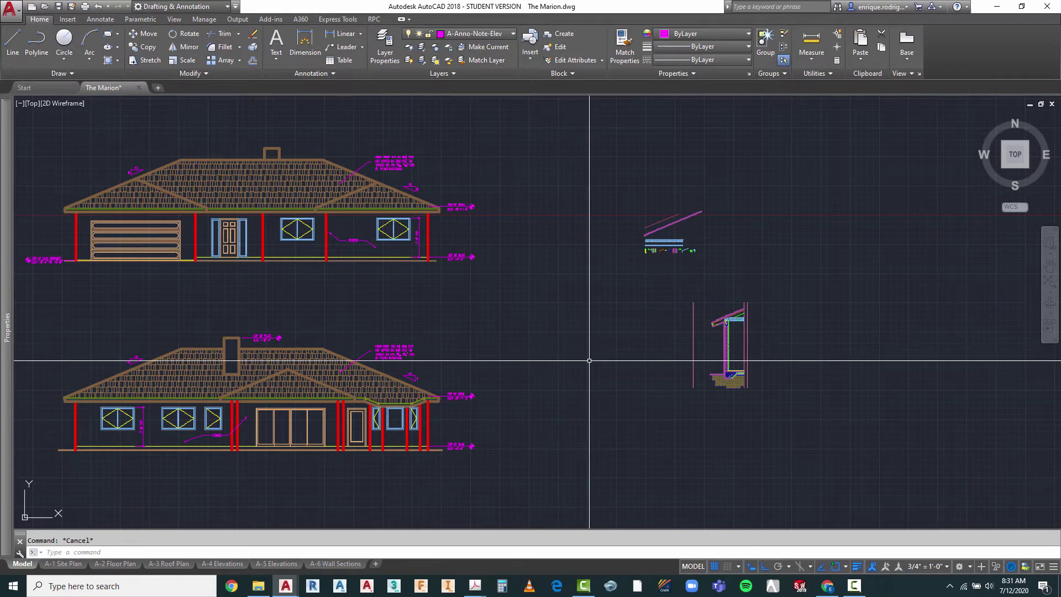
scroll(587, 359, "down", 2)
left_click(467, 235)
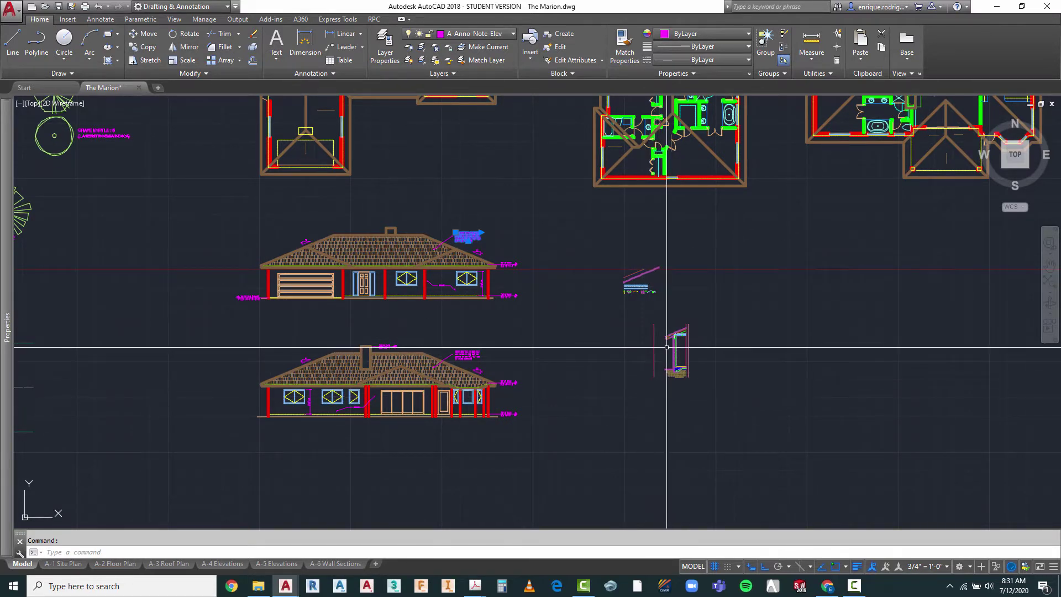
key("Escape")
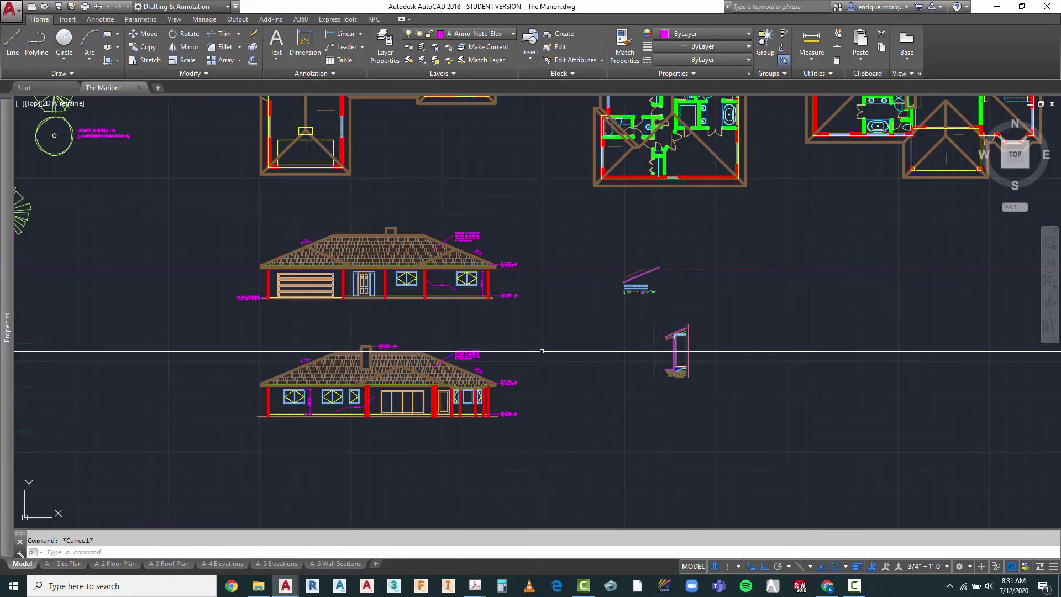
scroll(531, 349, "up", 2)
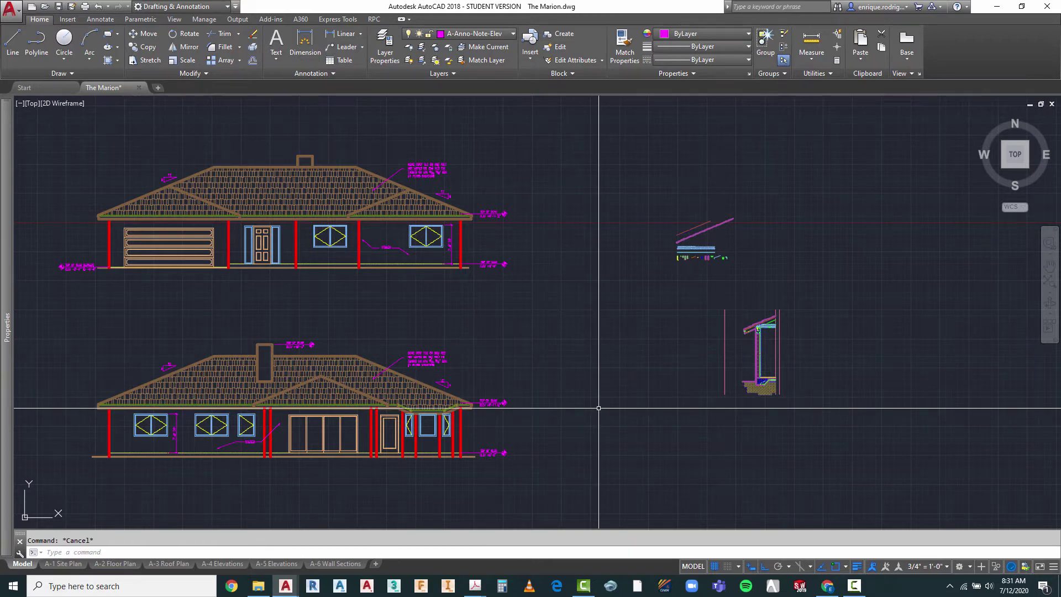
scroll(601, 407, "down", 2)
scroll(604, 407, "down", 5)
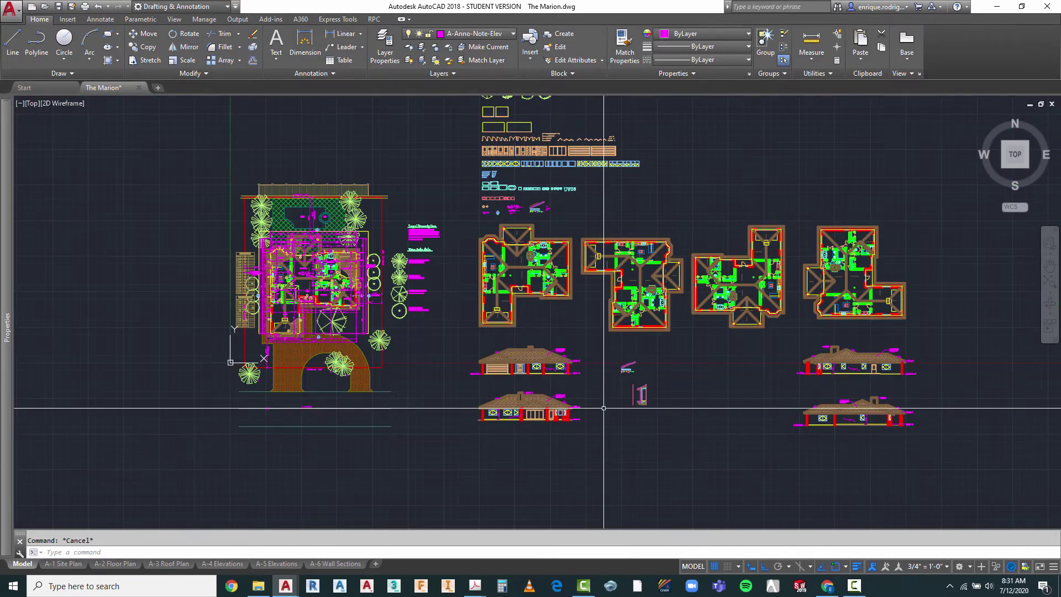
scroll(514, 204, "up", 5)
scroll(514, 203, "up", 3)
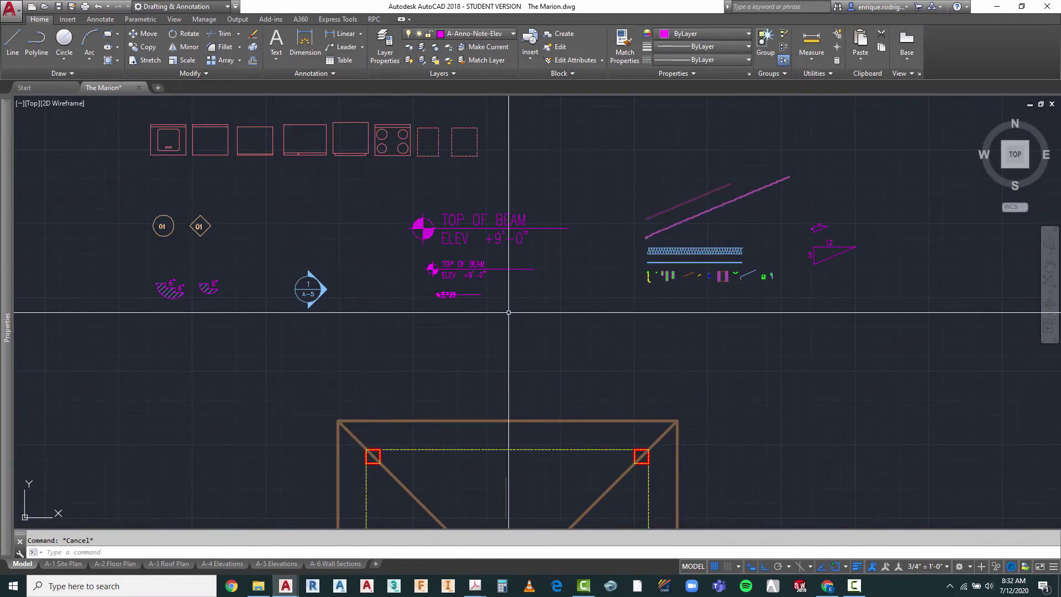
scroll(505, 309, "up", 2)
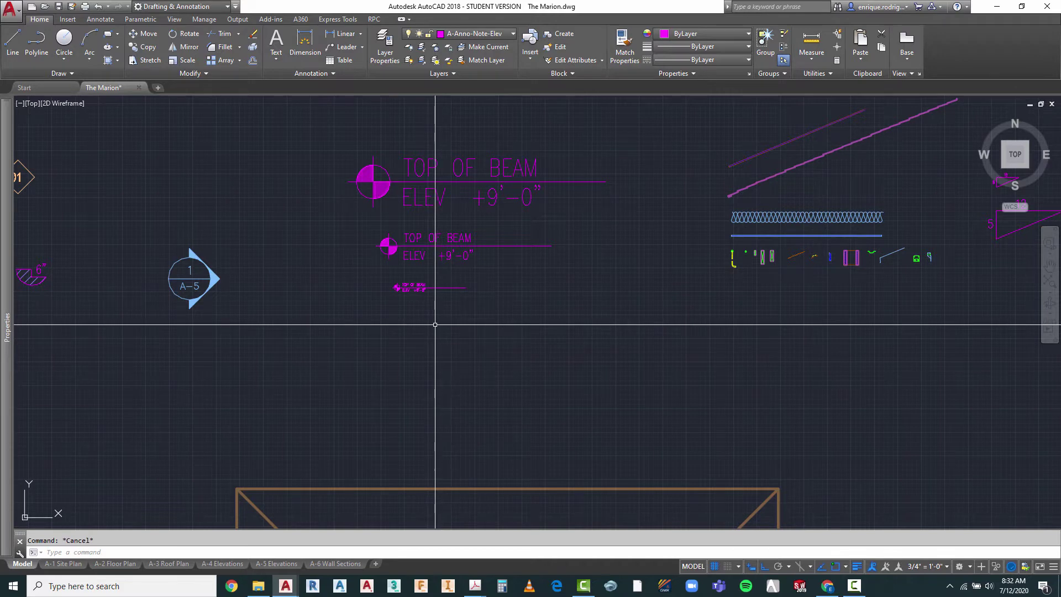
scroll(394, 299, "up", 2)
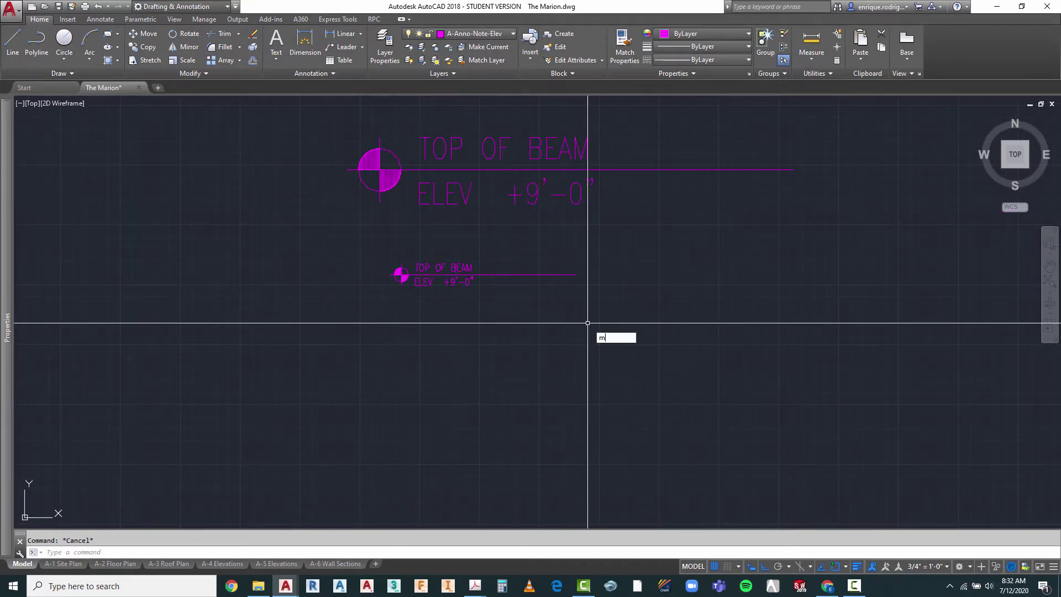
key("Escape")
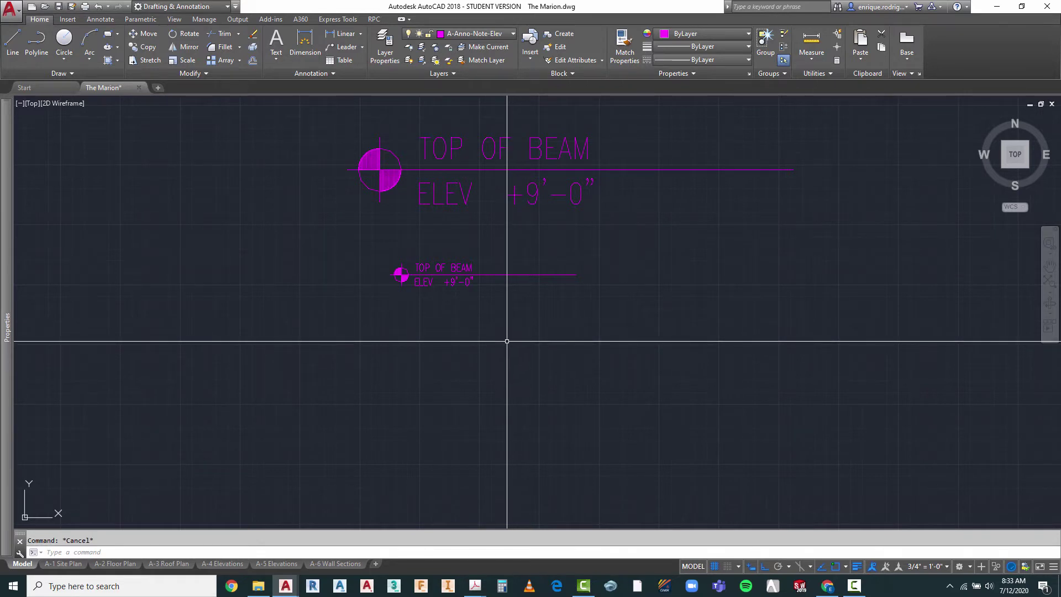
- Copy the smallest TOP OF BEAM elevation marker by its line's endpoint to just below the wall section's eave, with Ortho off
type("o")
key("Return")
left_click(508, 245)
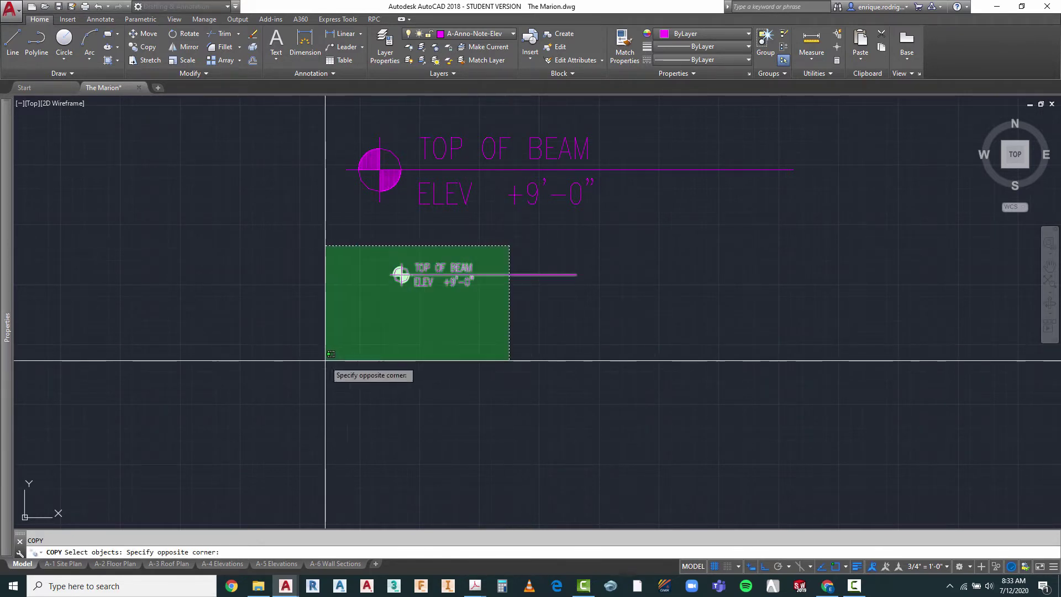
left_click(327, 360)
key("Return")
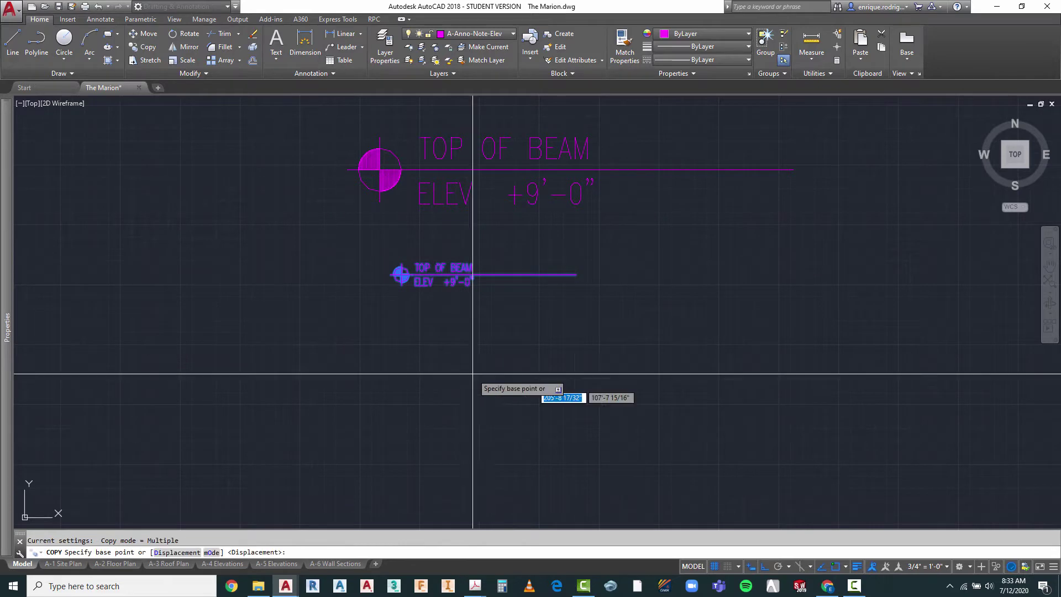
left_click(576, 274)
scroll(575, 274, "down", 8)
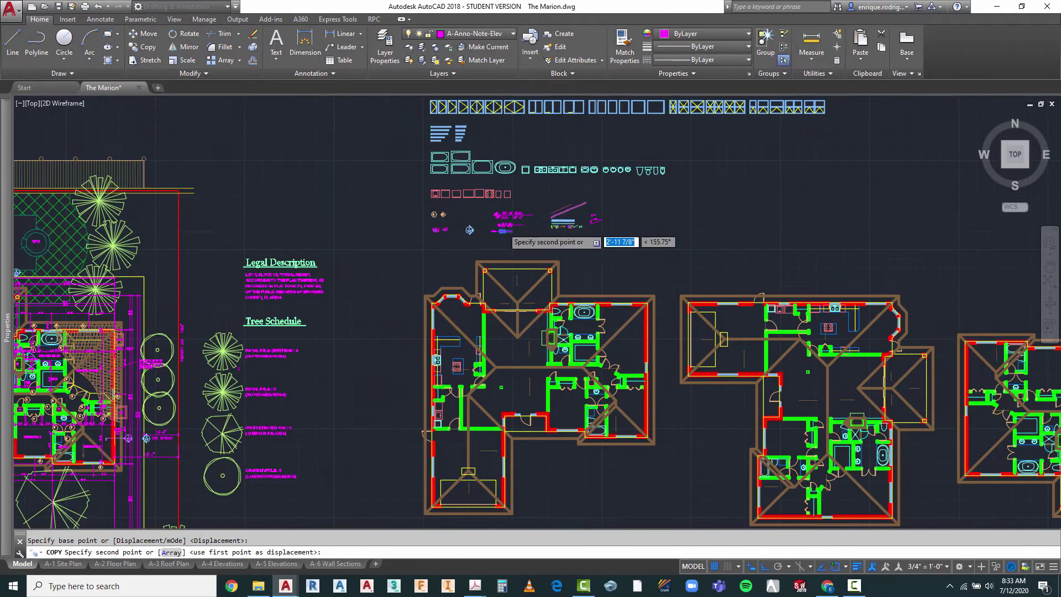
scroll(503, 227, "down", 2)
scroll(614, 378, "up", 6)
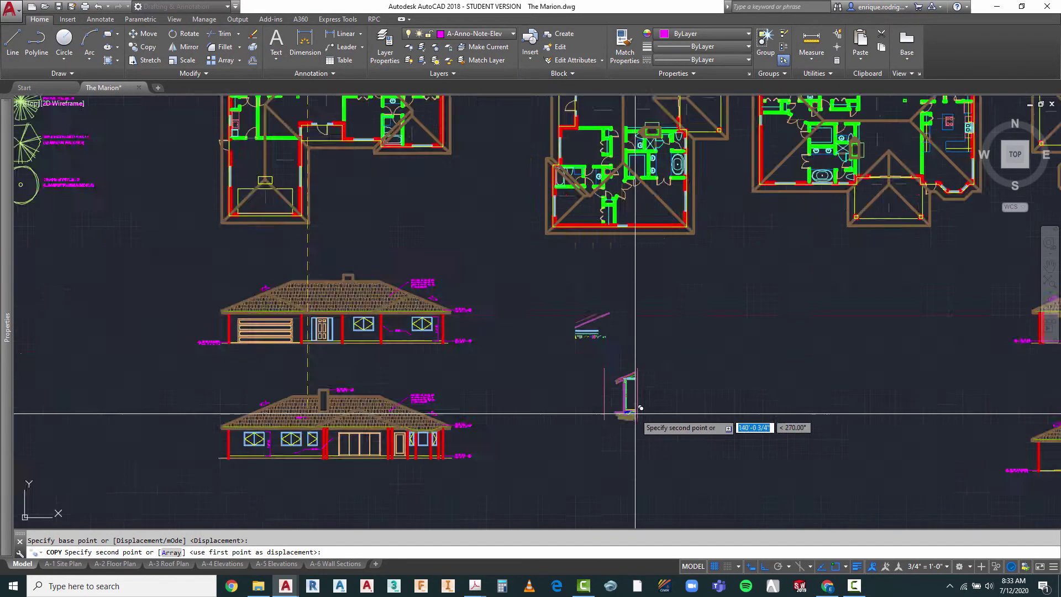
scroll(605, 375, "up", 10)
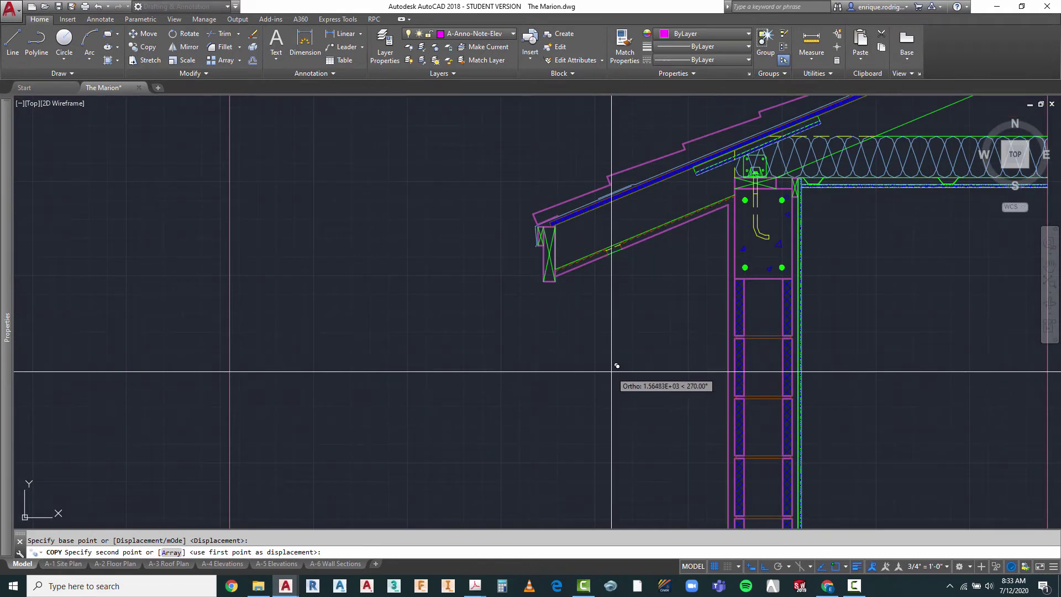
key("F8")
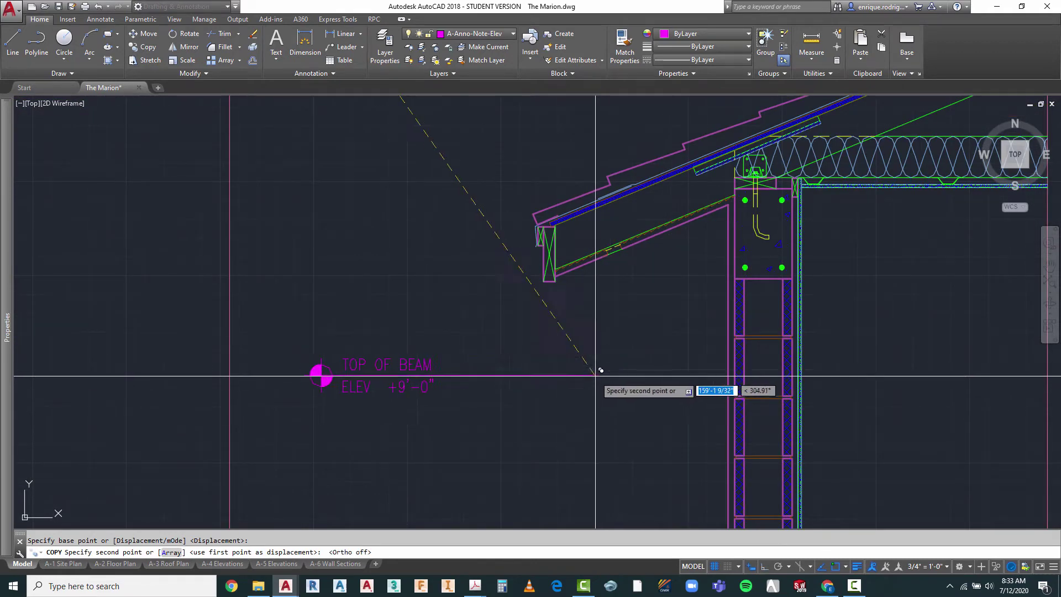
left_click(546, 313)
key("Escape")
key("Escape")
scroll(611, 335, "down", 3)
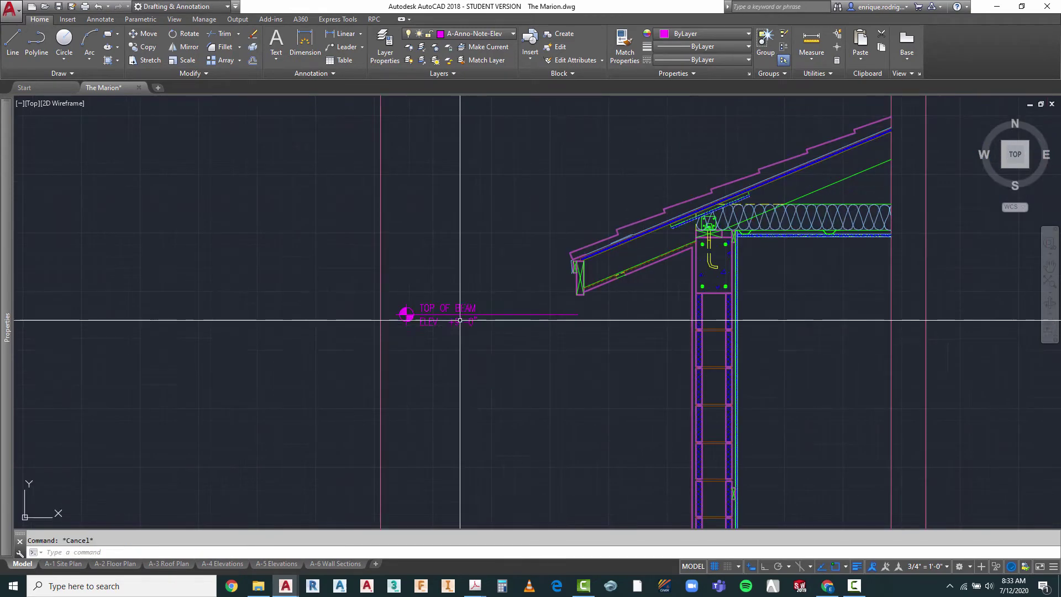
- Examine the copied TOP OF BEAM marker's text and the tie beam at the top of the wall
scroll(429, 305, "up", 6)
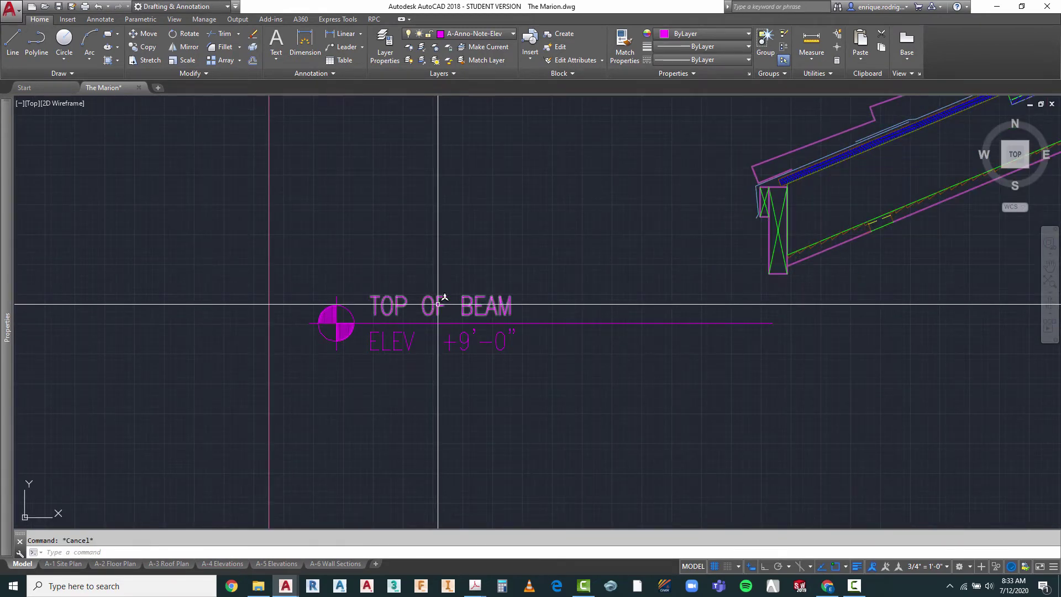
scroll(438, 304, "down", 3)
scroll(398, 204, "down", 3)
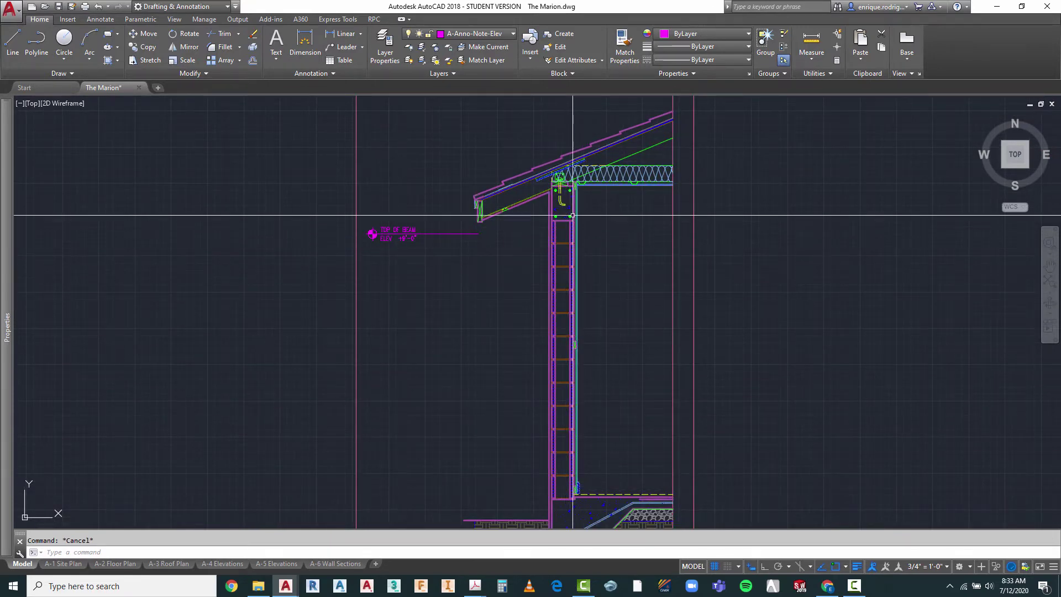
scroll(563, 215, "up", 5)
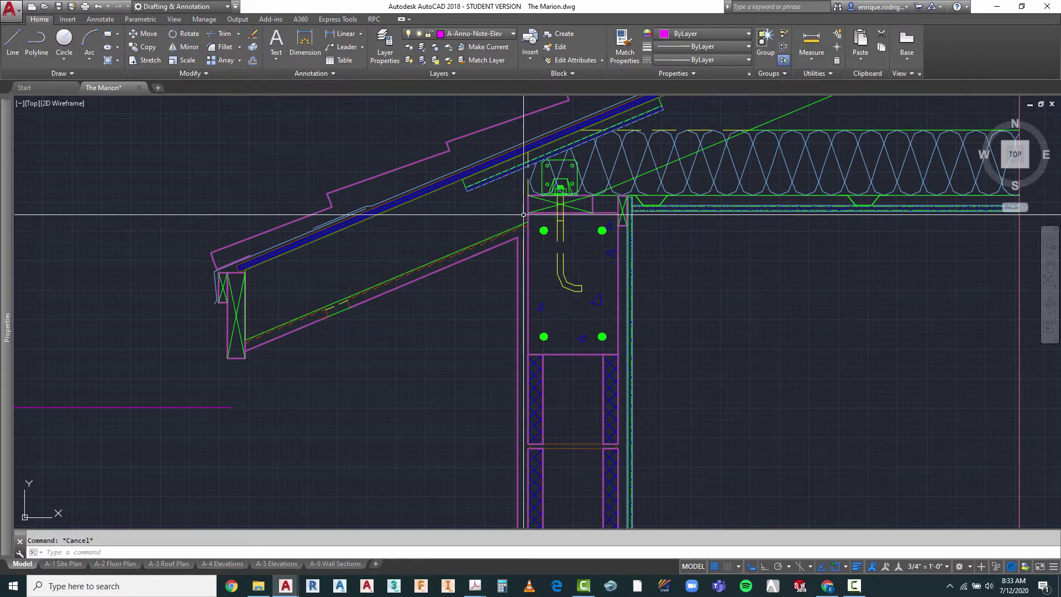
scroll(528, 213, "down", 5)
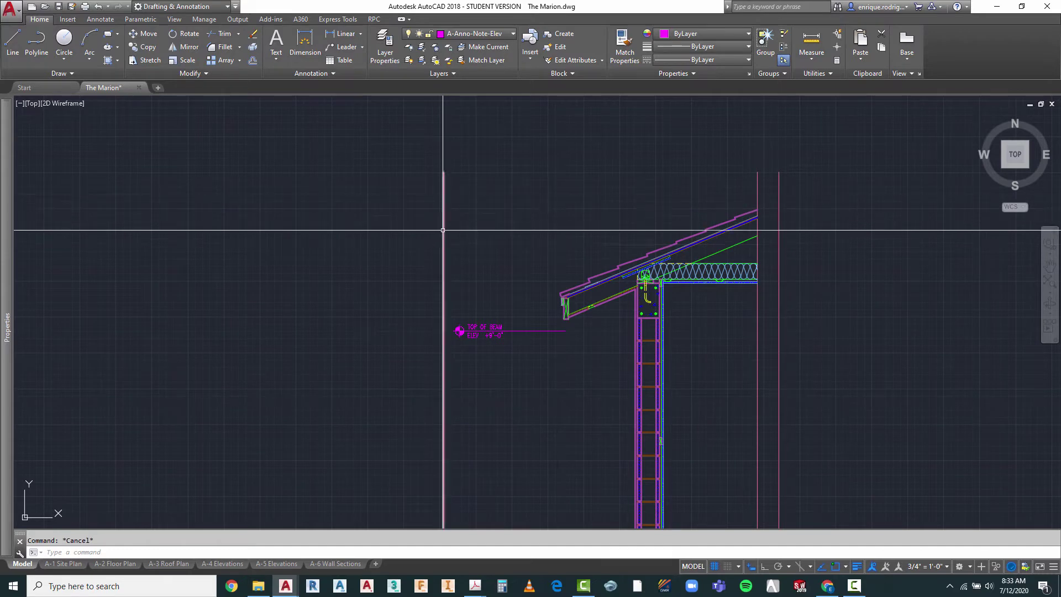
- Move the TOP OF BEAM elevation marker horizontally so its text starts at the vertical boundary line beyond the eave
scroll(461, 355, "up", 5)
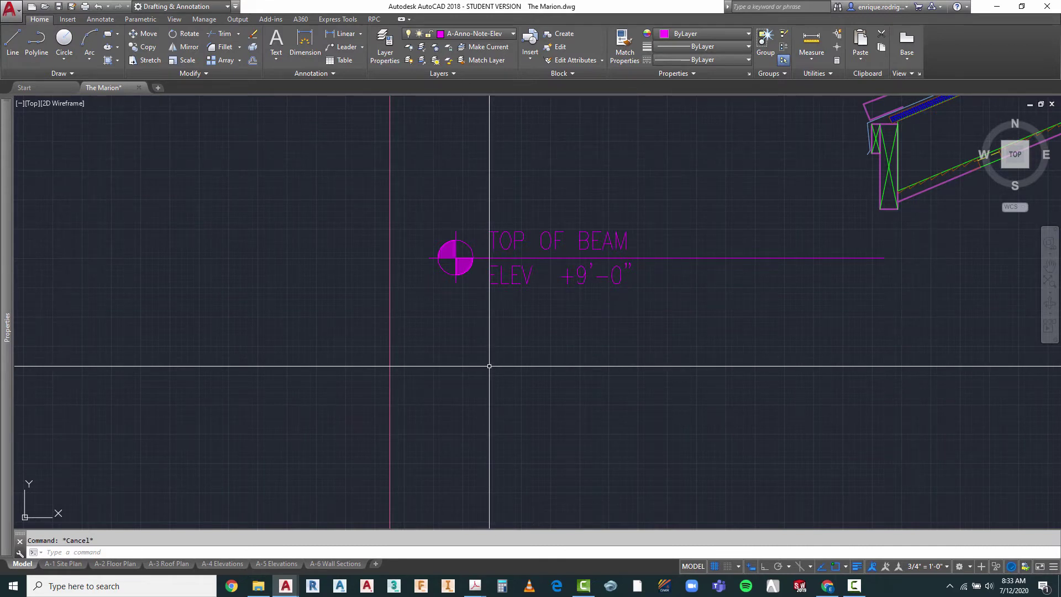
left_click(670, 187)
left_click(445, 289)
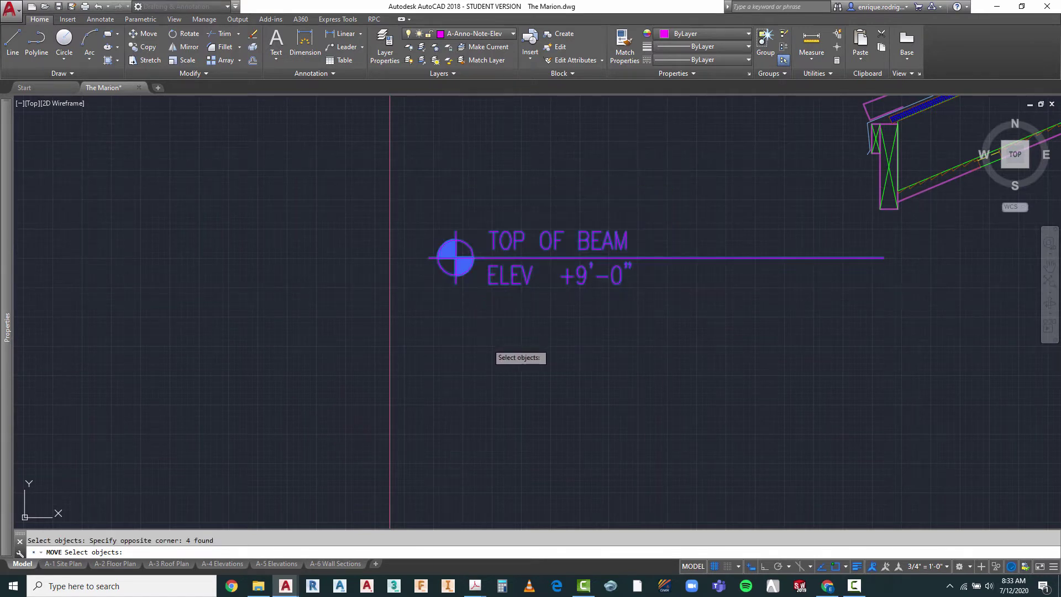
key("Return")
left_click(489, 283)
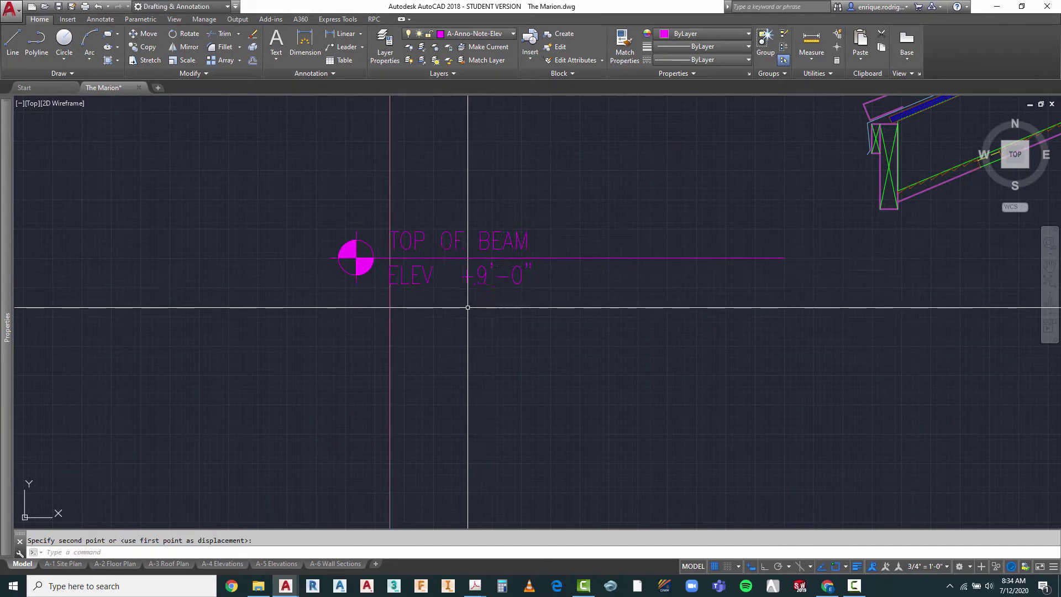
- Stretch the TOP OF BEAM marker's line horizontally to just short of the wall's outer face, with Ortho on
scroll(439, 310, "down", 4)
key("Escape")
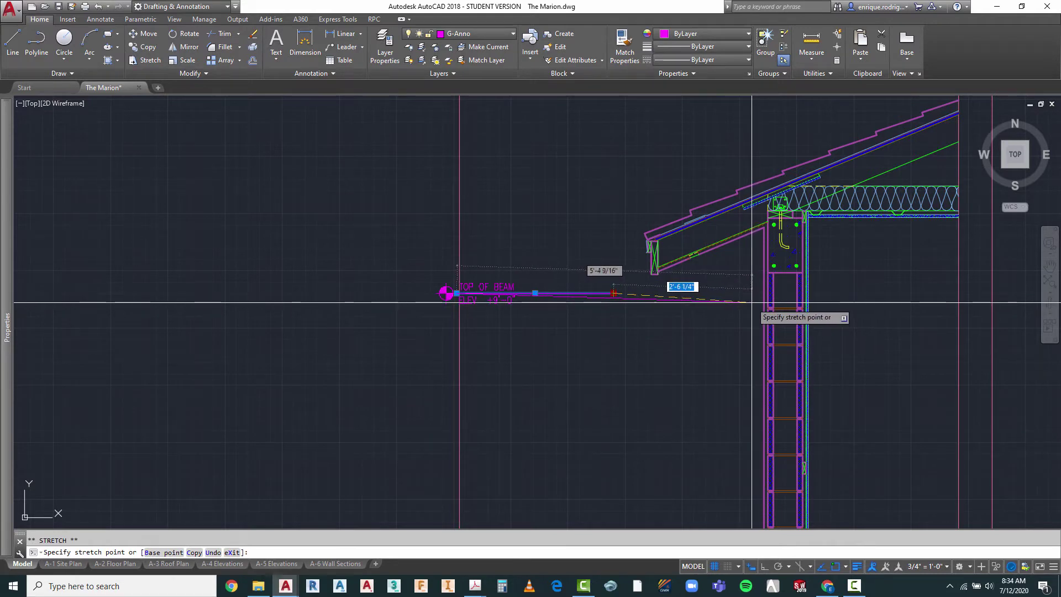
key("F8")
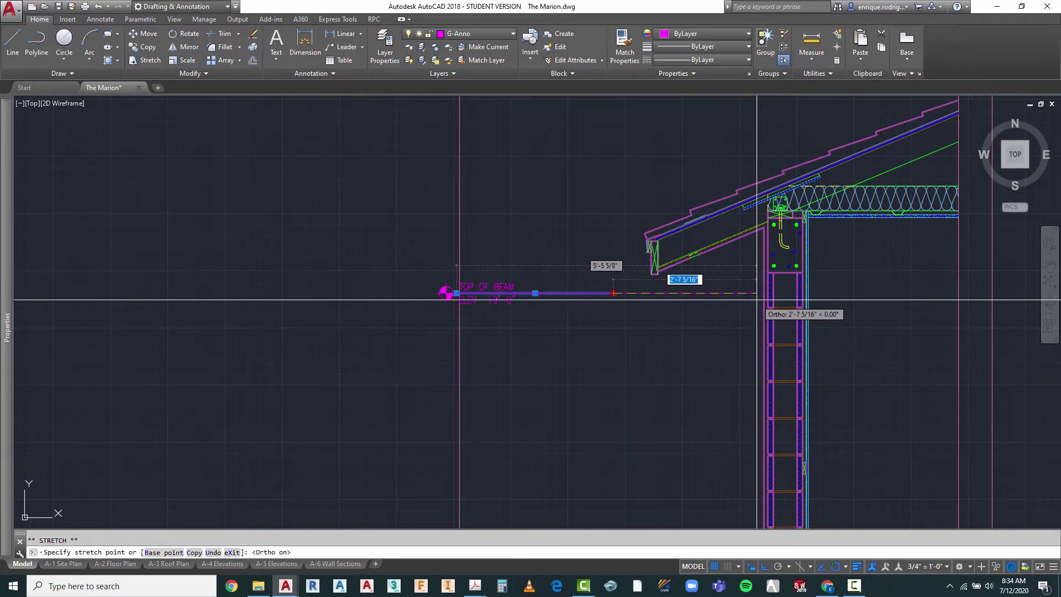
left_click(756, 300)
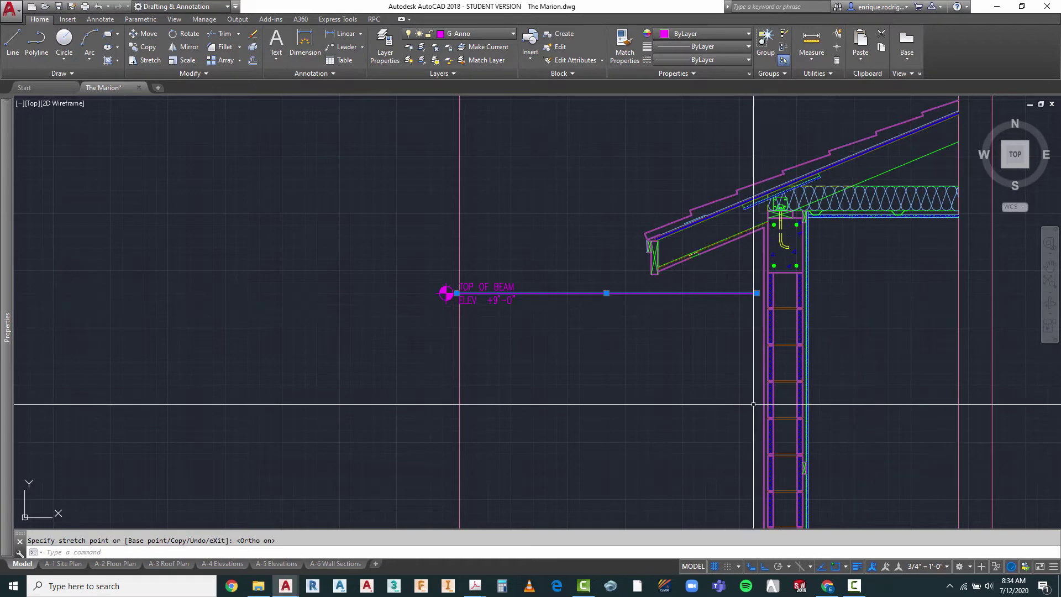
key("Escape")
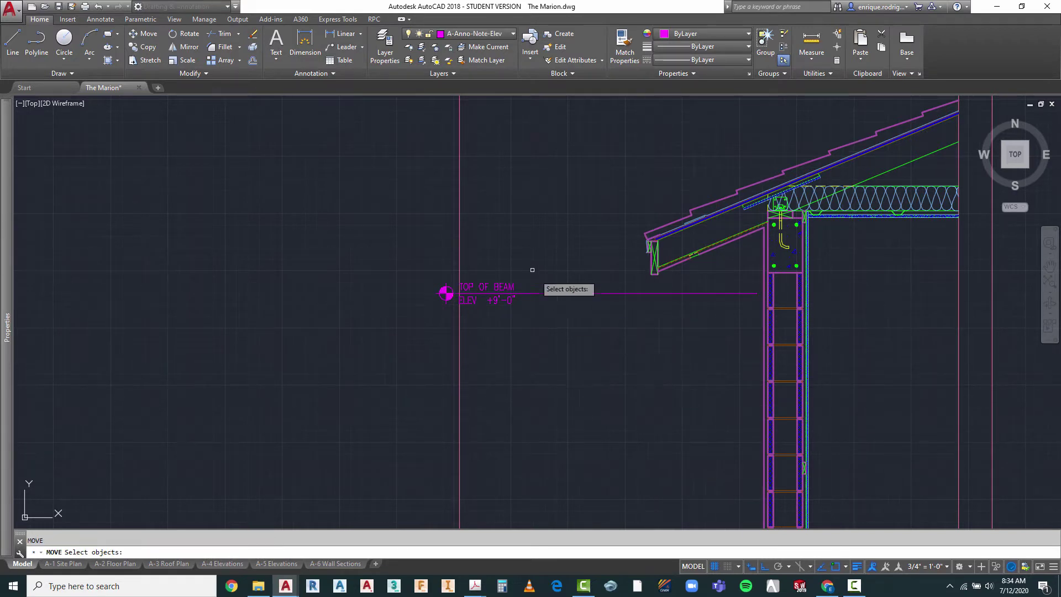
- Move the whole TOP OF BEAM marker straight up by its line's endpoint to align with the top of the tie beam
left_click(616, 379)
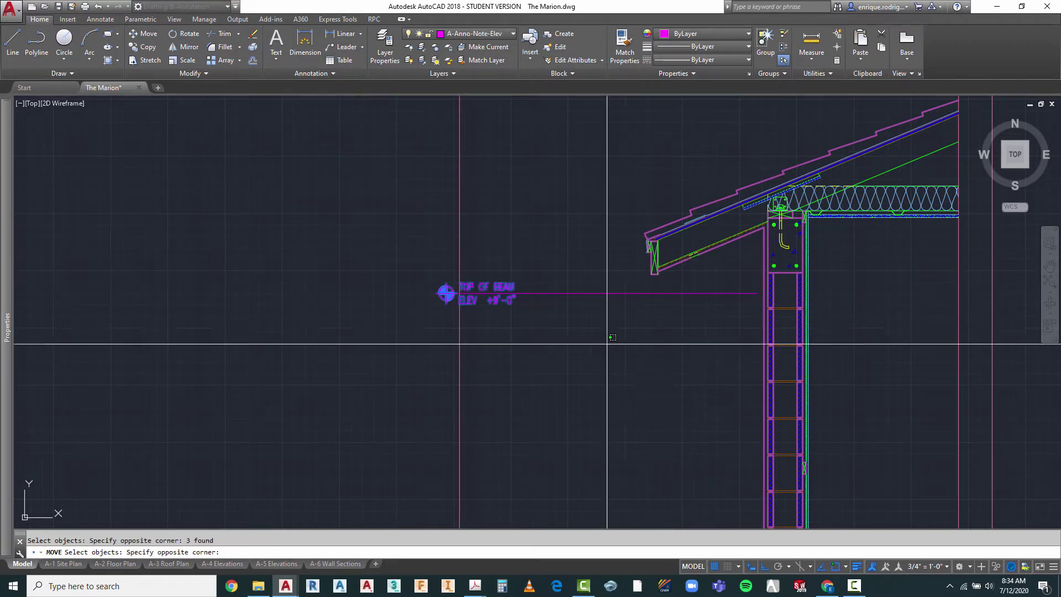
key("Return")
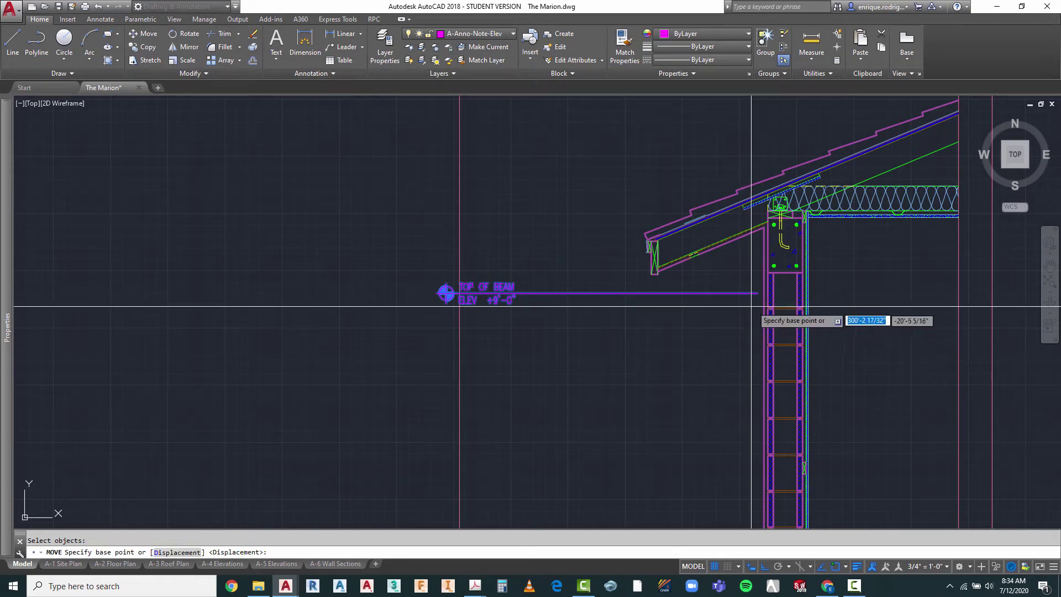
left_click(757, 293)
scroll(780, 206, "up", 6)
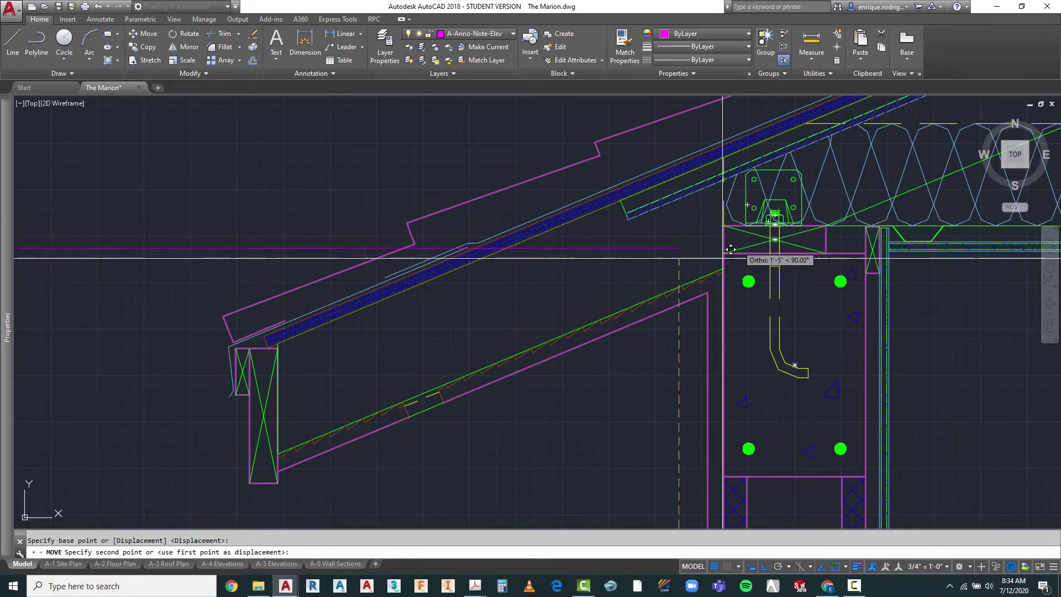
scroll(691, 264, "up", 4)
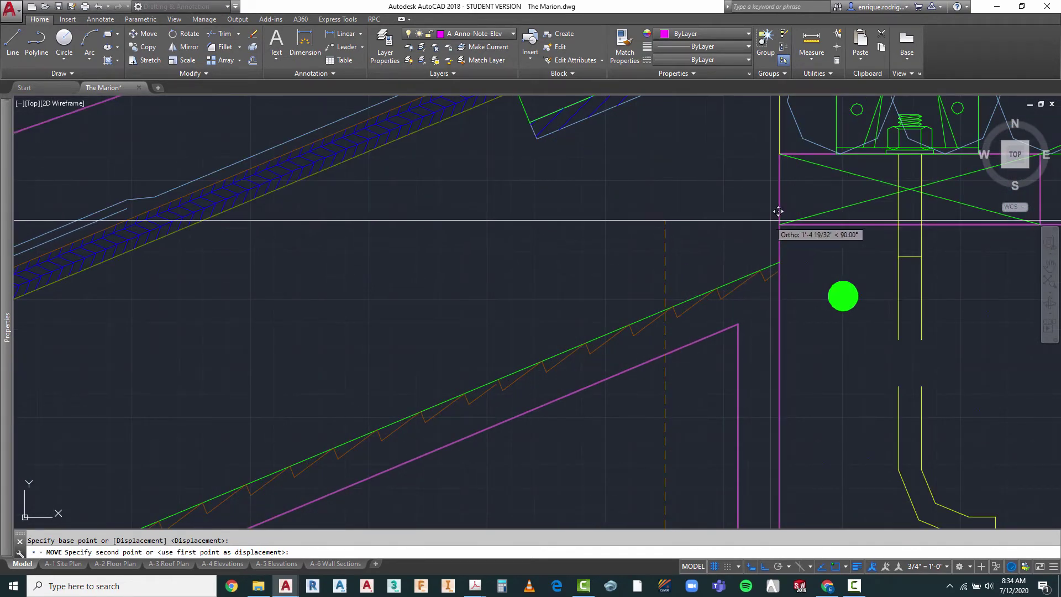
left_click(759, 218)
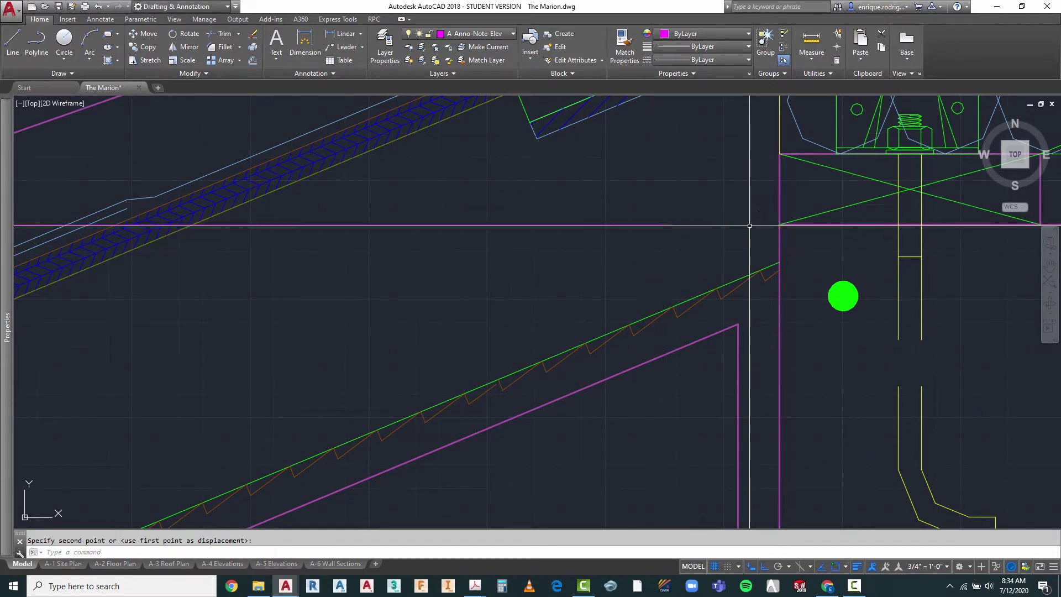
- Examine the TOP OF BEAM marker's position against the roof, wall and foundation of the section
scroll(759, 258, "down", 2)
scroll(759, 258, "down", 3)
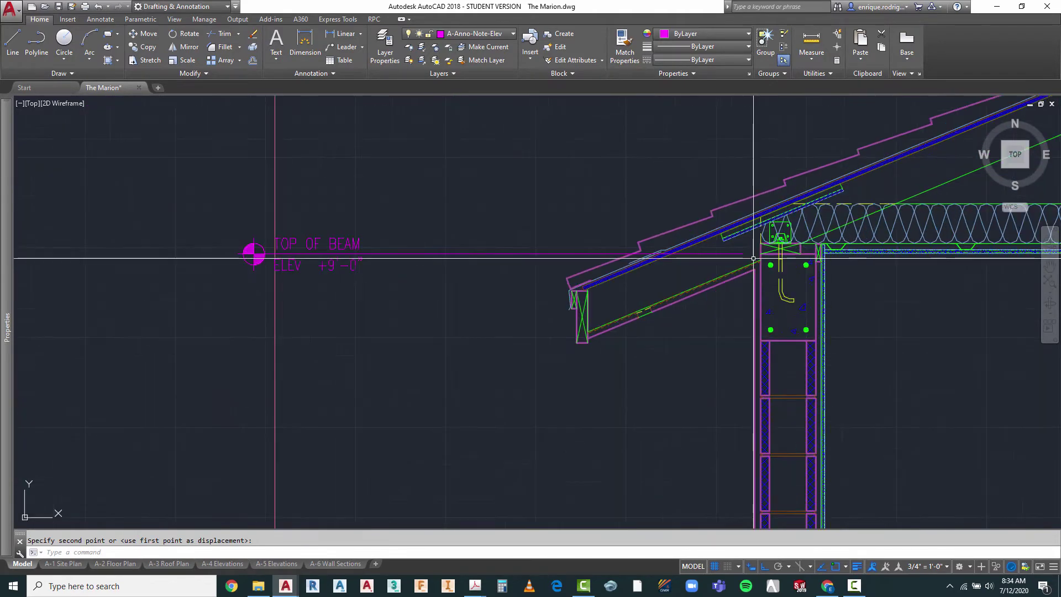
scroll(525, 246, "down", 2)
scroll(509, 247, "down", 2)
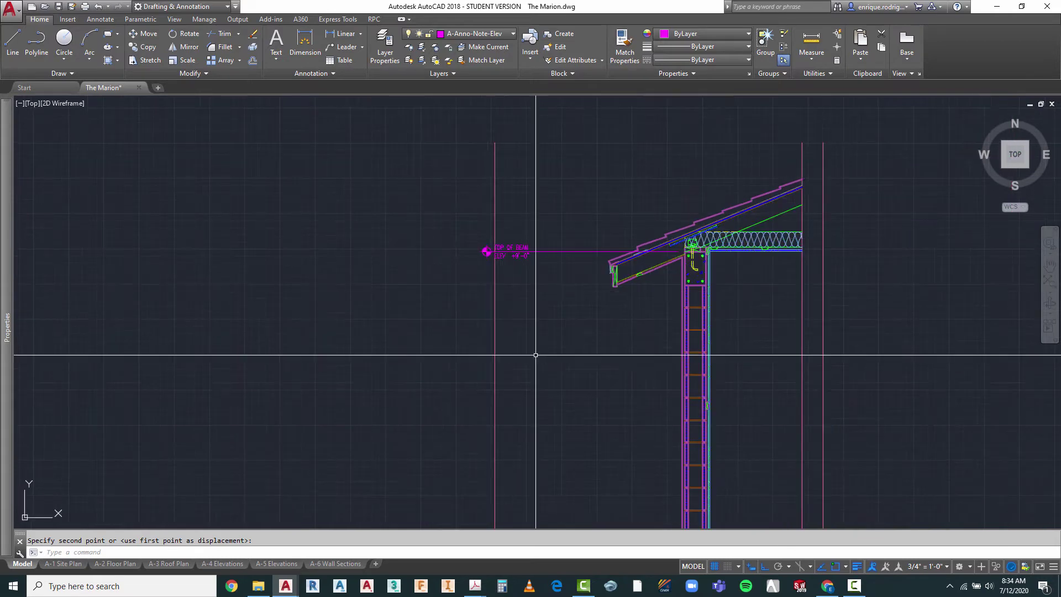
scroll(504, 254, "up", 4)
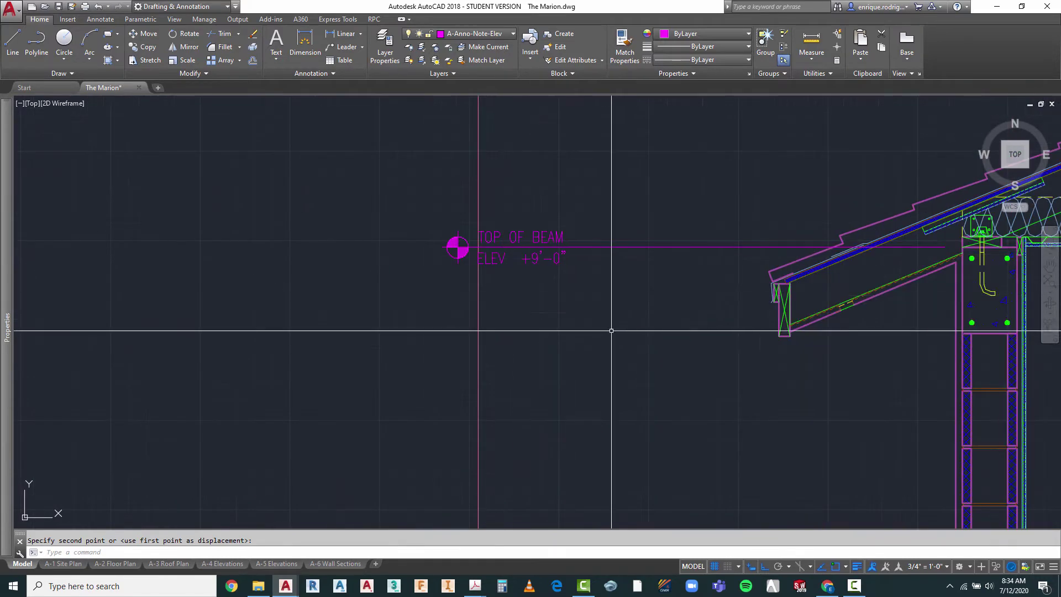
scroll(593, 259, "down", 3)
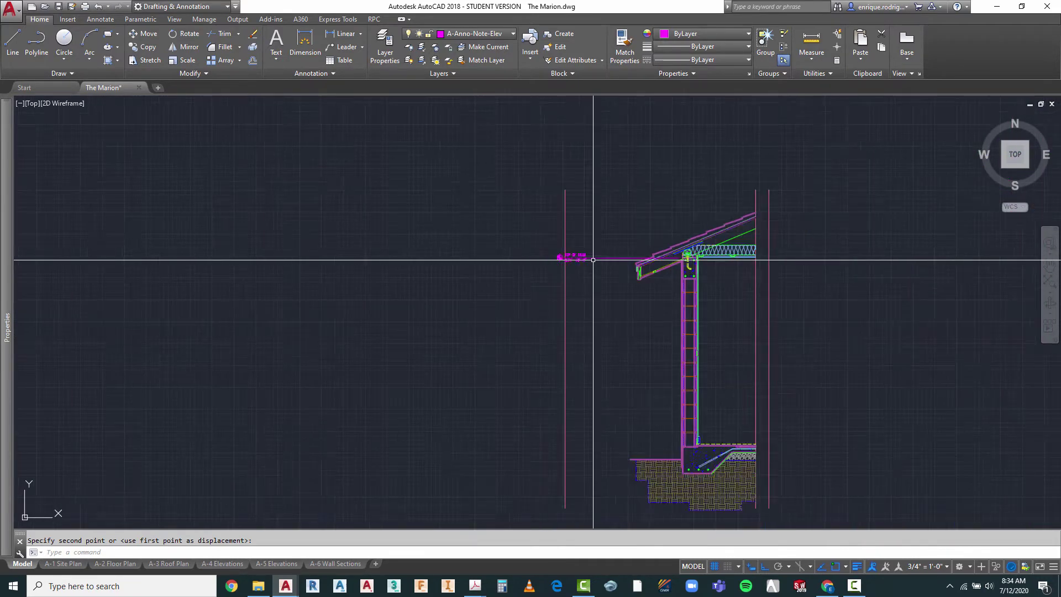
scroll(589, 286, "up", 2)
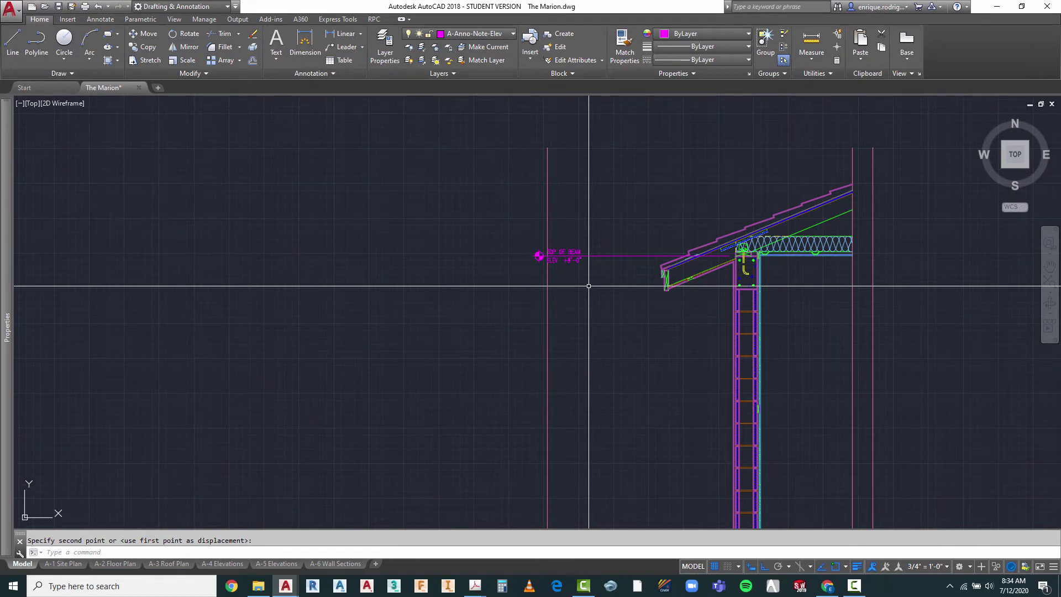
scroll(606, 177, "down", 1)
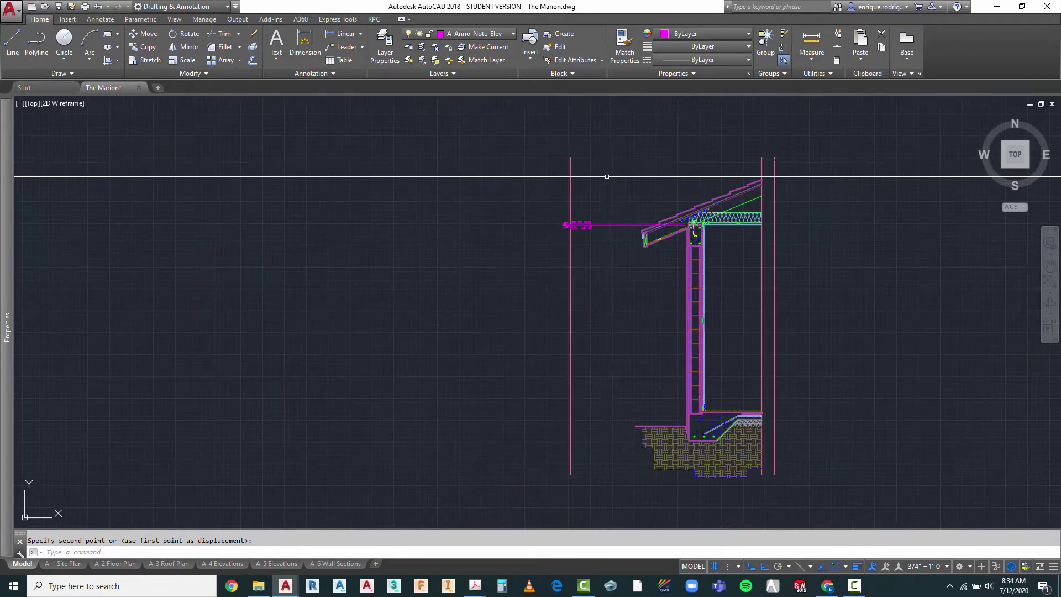
scroll(605, 188, "up", 5)
- Copy the TOP OF BEAM marker by its line's endpoint straight down to just above the floor slab level
key("Escape")
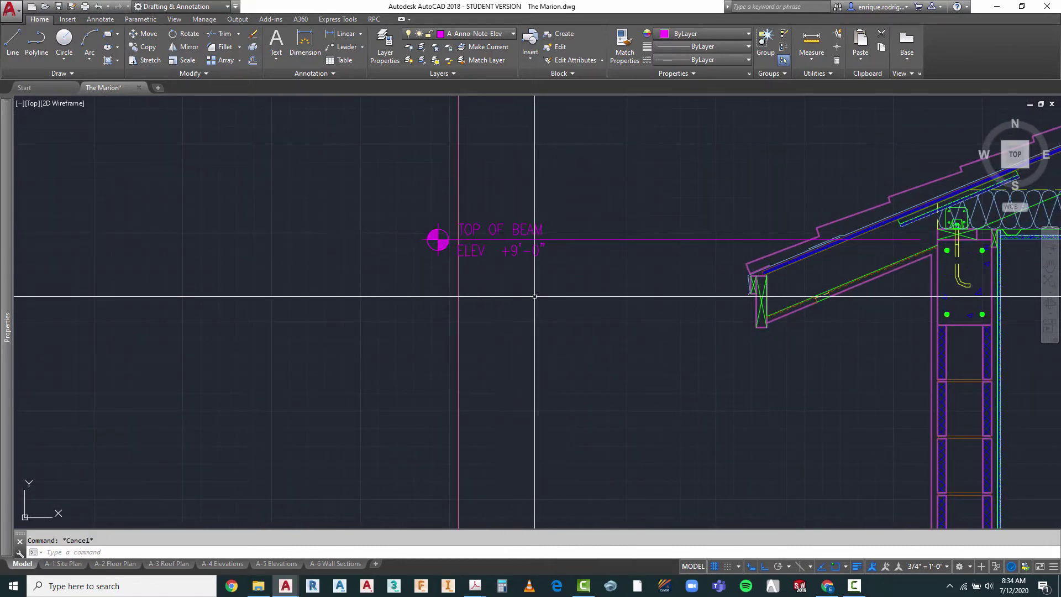
type("corner:")
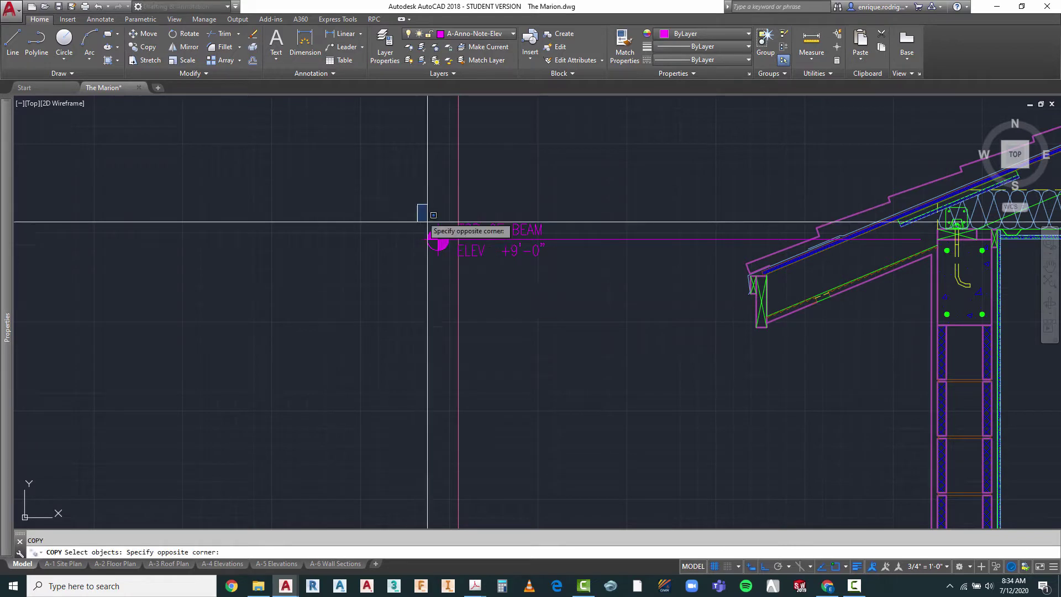
left_click(717, 326)
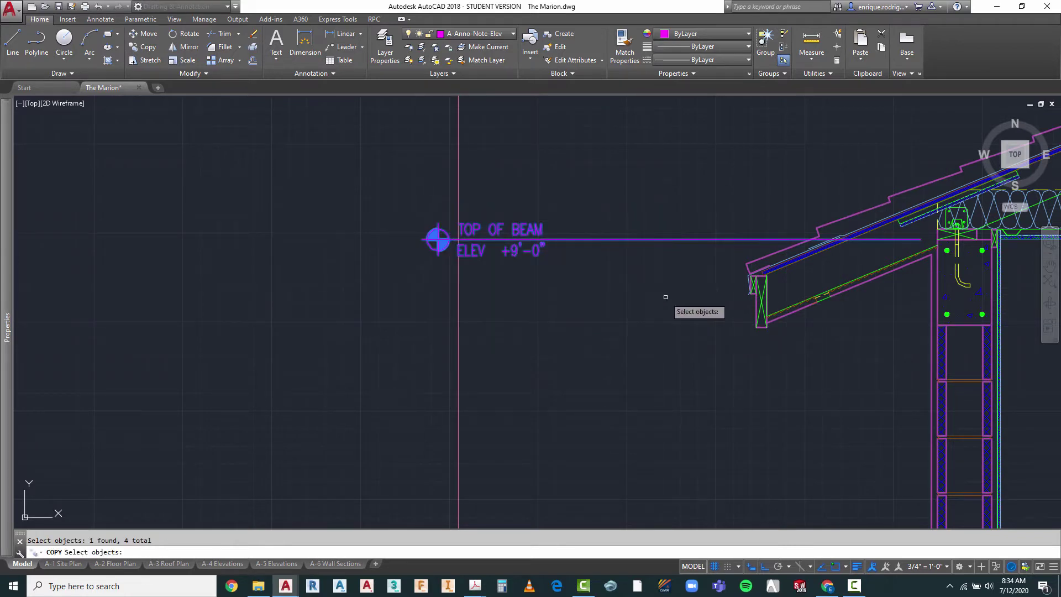
key("Return")
left_click(920, 238)
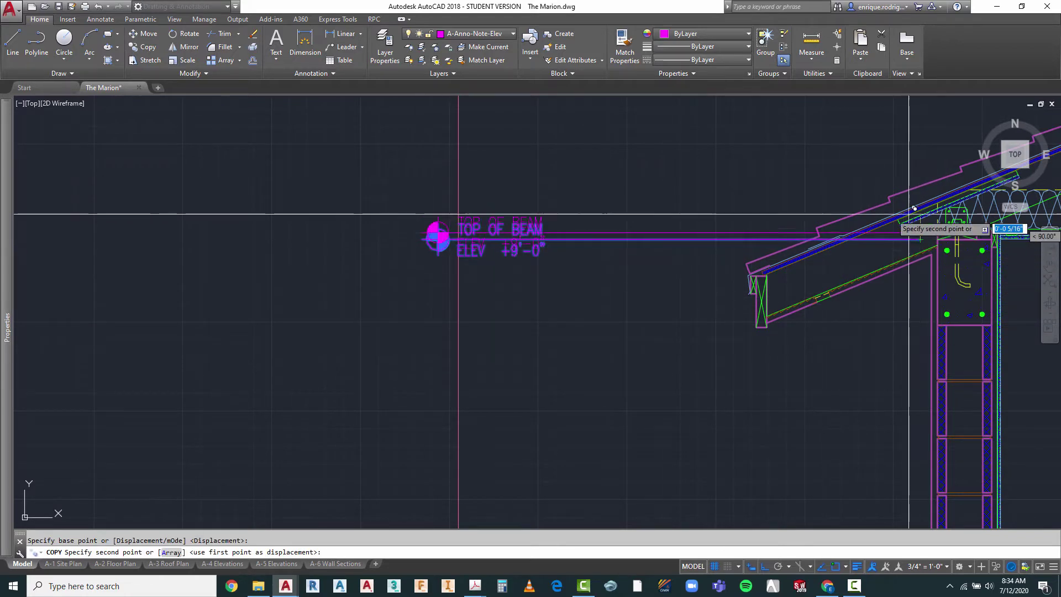
scroll(914, 208, "down", 5)
scroll(930, 398, "up", 5)
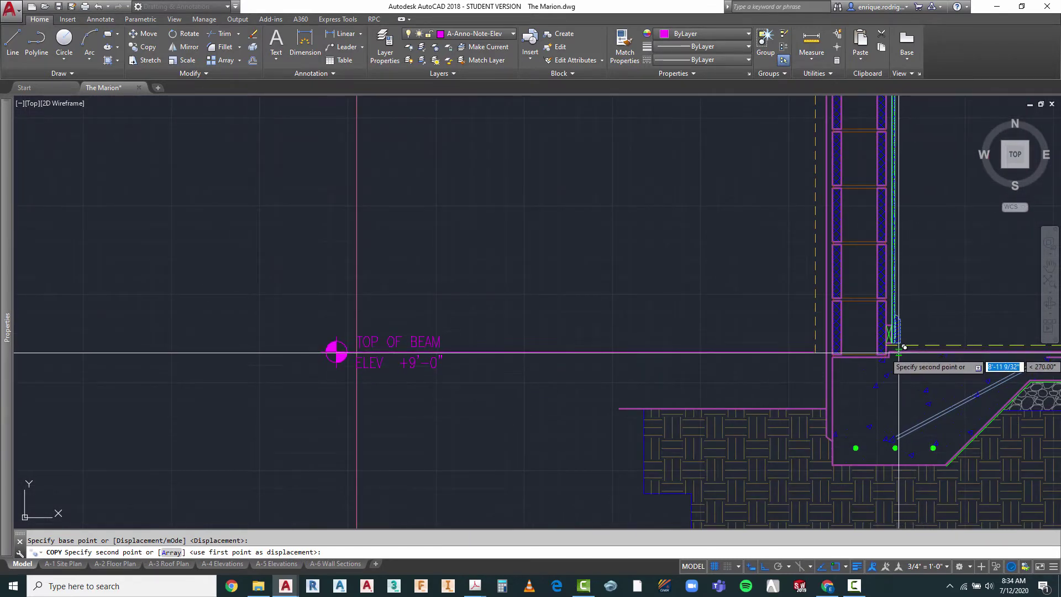
scroll(898, 356, "up", 4)
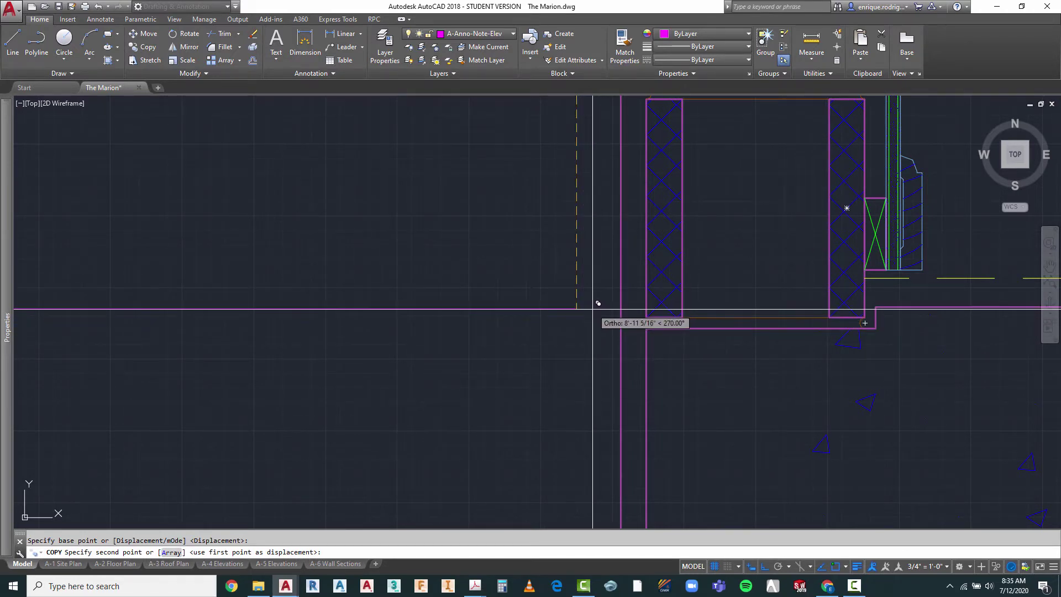
scroll(603, 331, "down", 4)
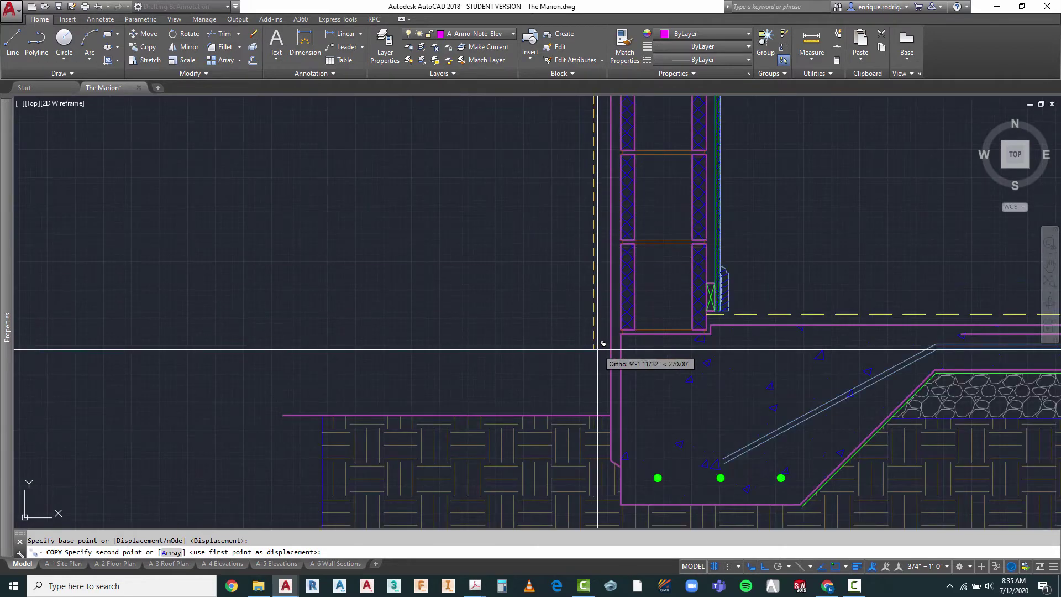
scroll(599, 348, "down", 3)
scroll(592, 346, "up", 2)
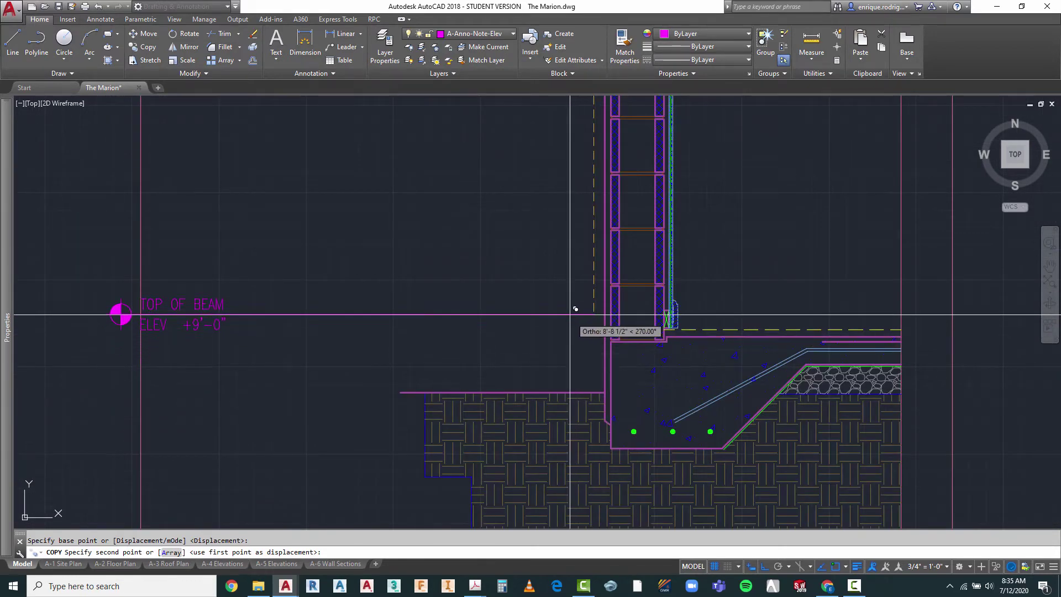
key("Escape")
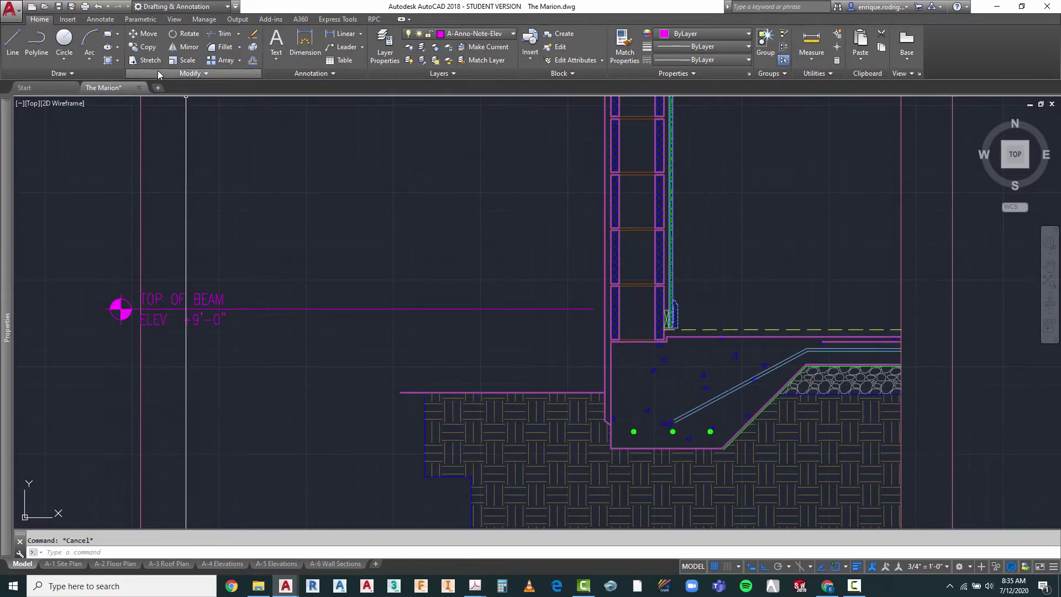
- Draw a horizontal reference line from the floor slab's top corner to beyond the wall's outer face
left_click(11, 43)
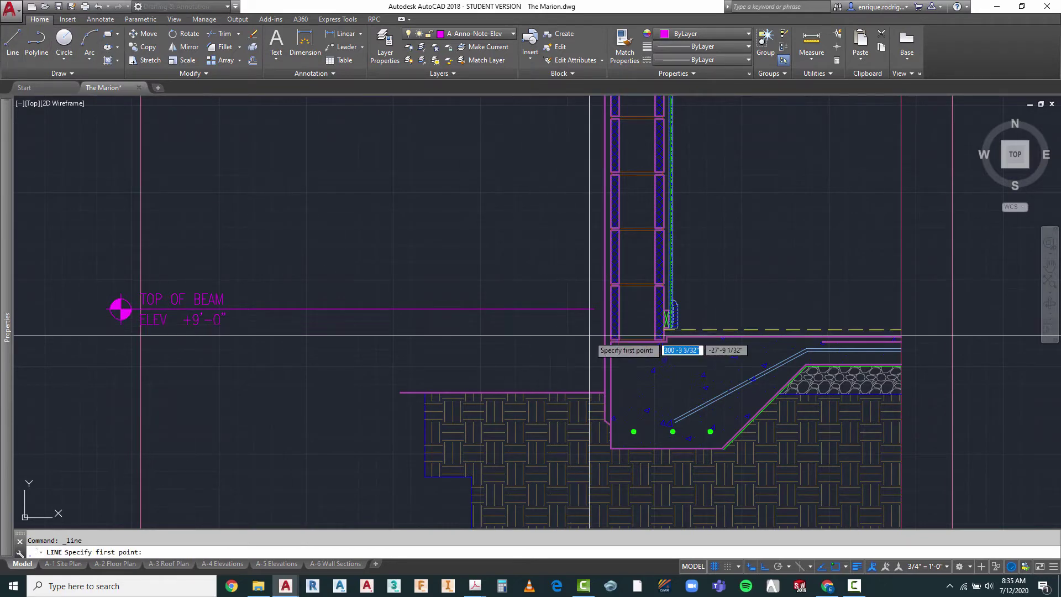
scroll(605, 337, "up", 4)
left_click(768, 335)
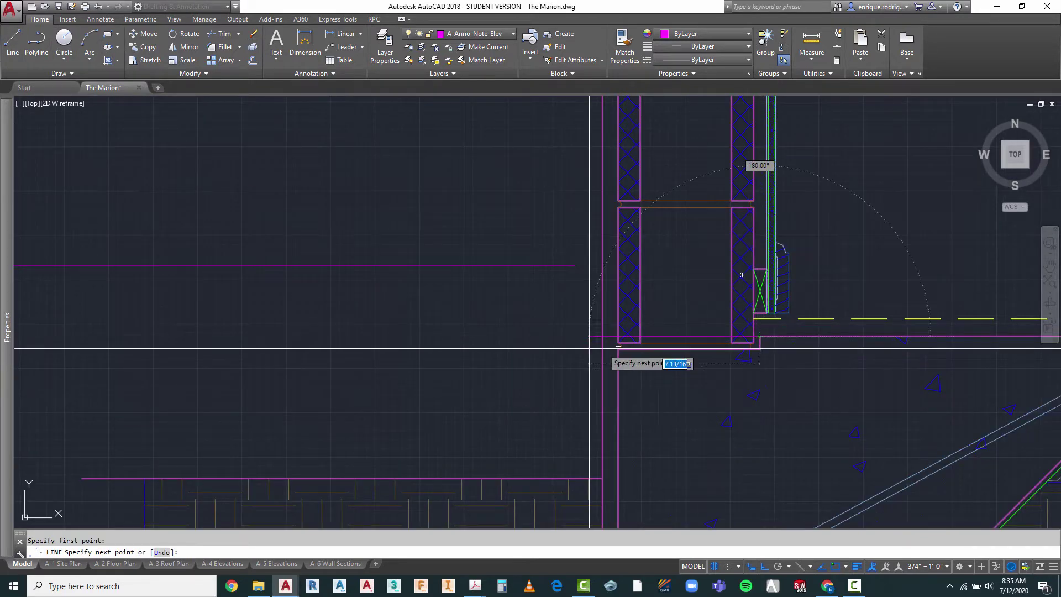
left_click(495, 336)
key("Escape")
- Move the copied elevation marker straight down by its line's endpoint onto the reference line at the top of the slab
scroll(563, 338, "down", 5)
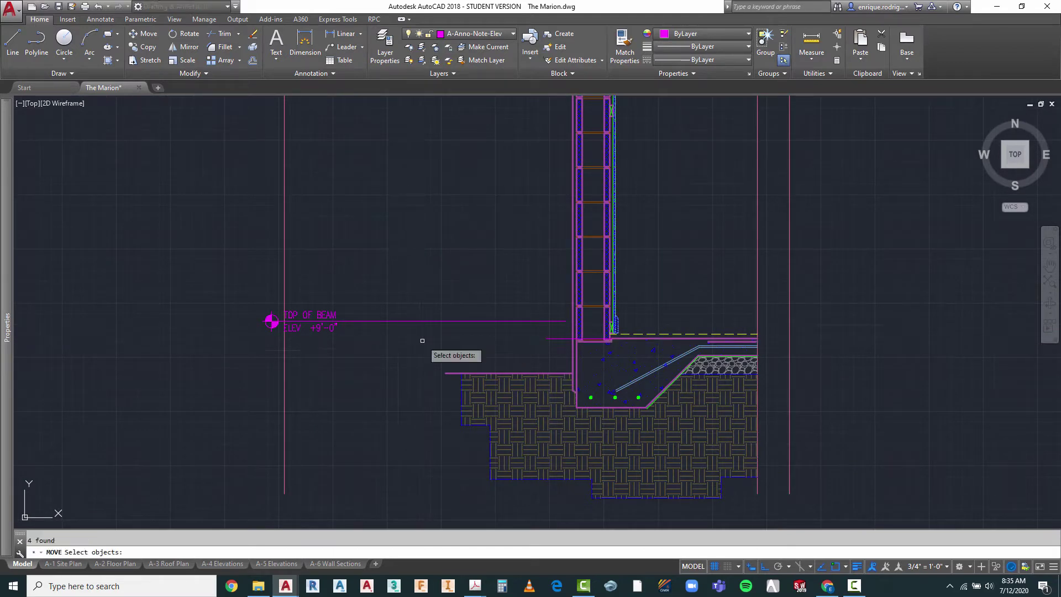
key("Escape")
left_click(237, 289)
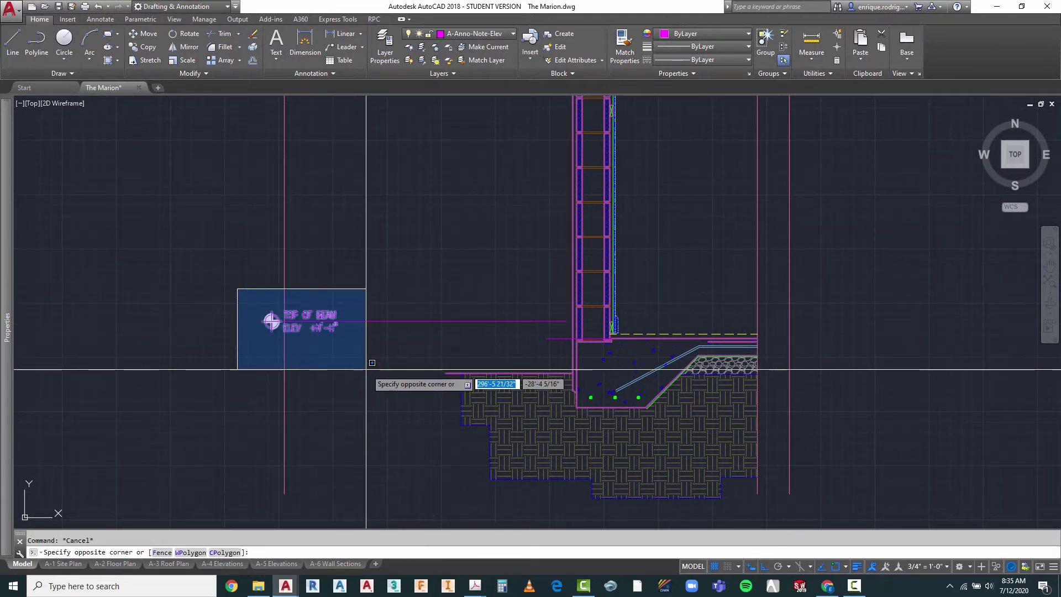
left_click(371, 369)
left_click(423, 352)
left_click(384, 304)
right_click(503, 256)
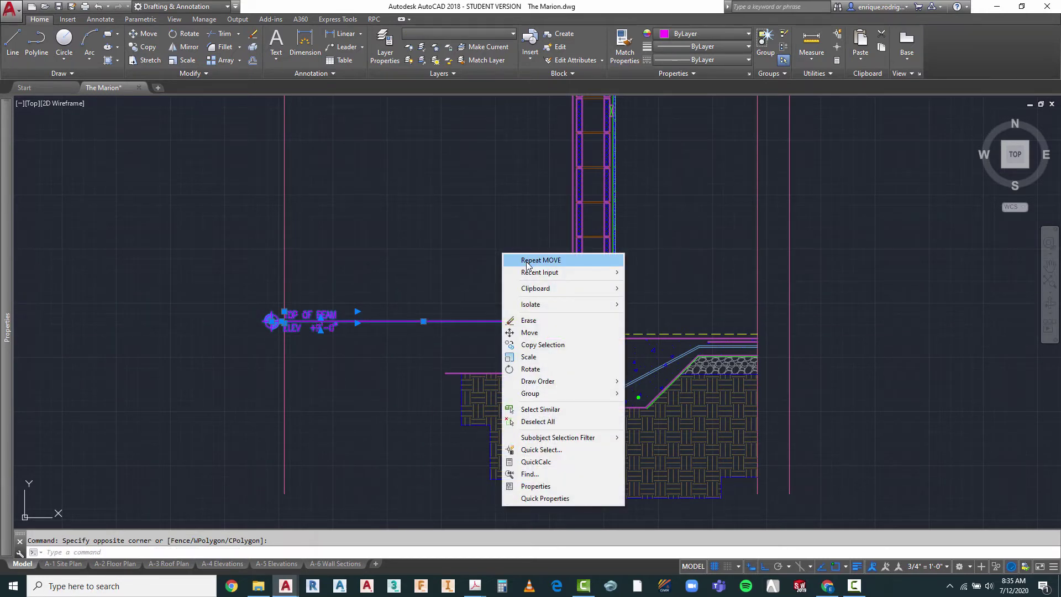
left_click(527, 260)
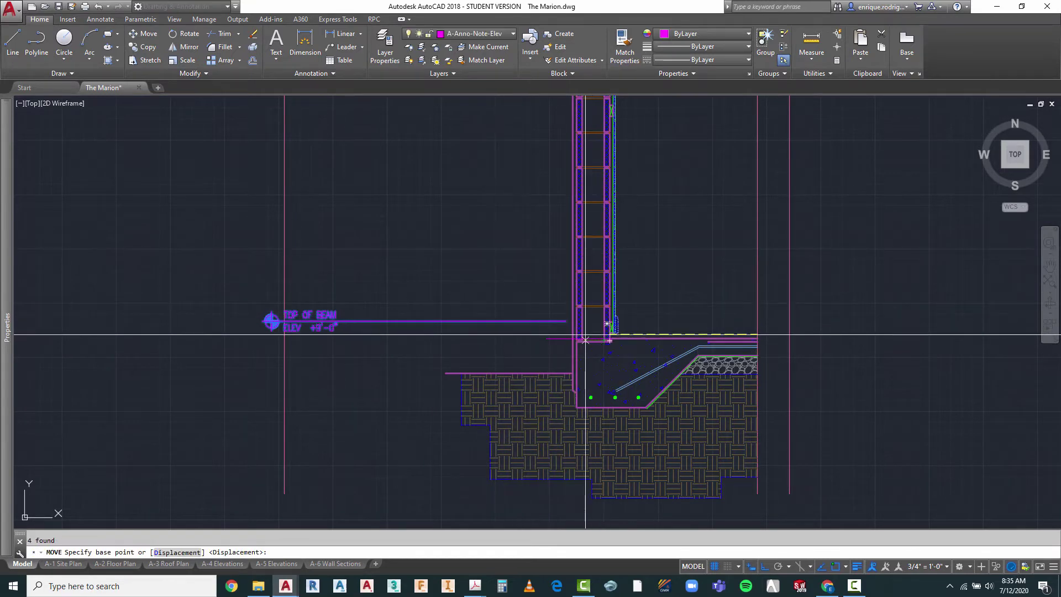
left_click(571, 317)
scroll(575, 326, "up", 4)
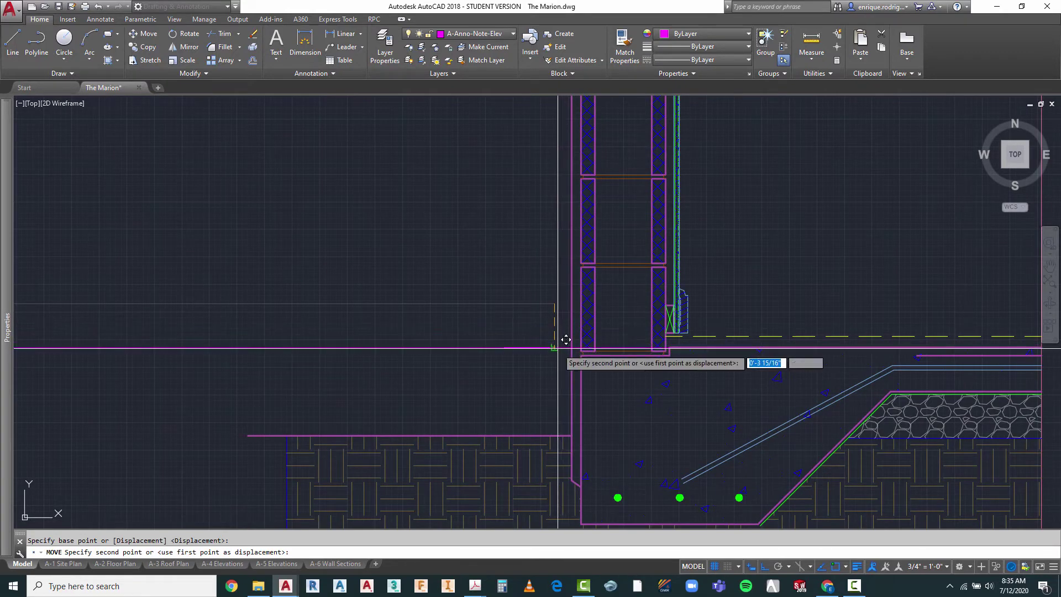
left_click(560, 349)
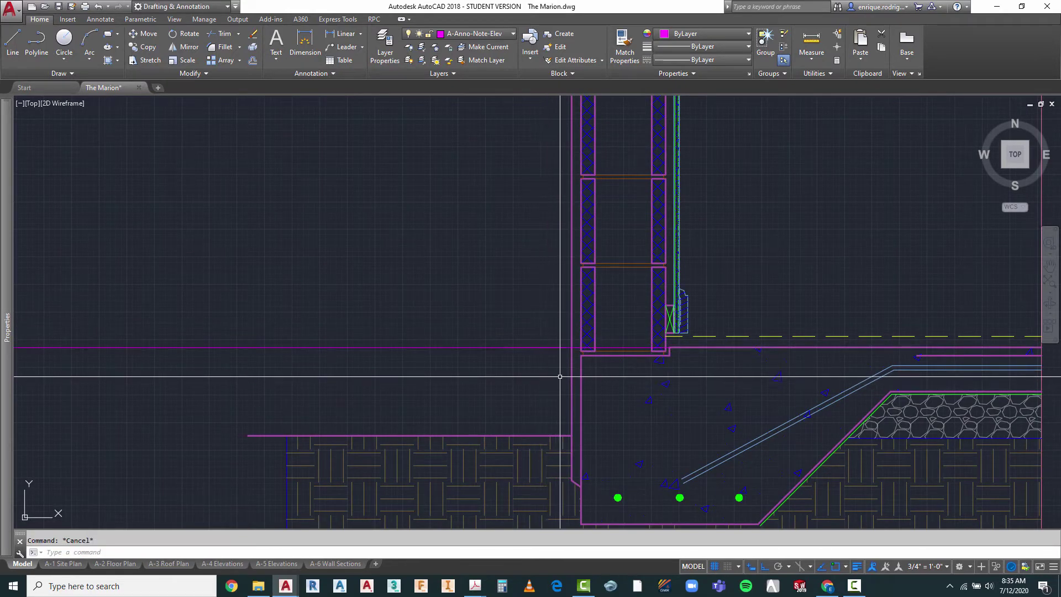
- Erase the horizontal reference line drawn from the floor slab's top corner
type("e")
key("Return")
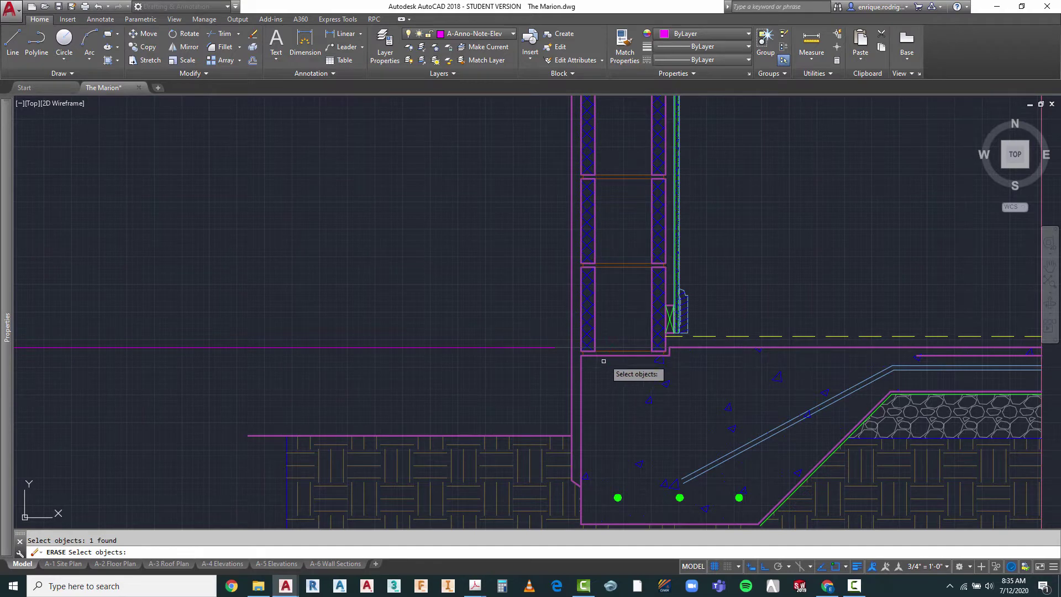
key("Return")
- Stretch the copied elevation marker's line horizontally by about 23/32" to end just short of the wall's outer face
left_click(553, 348)
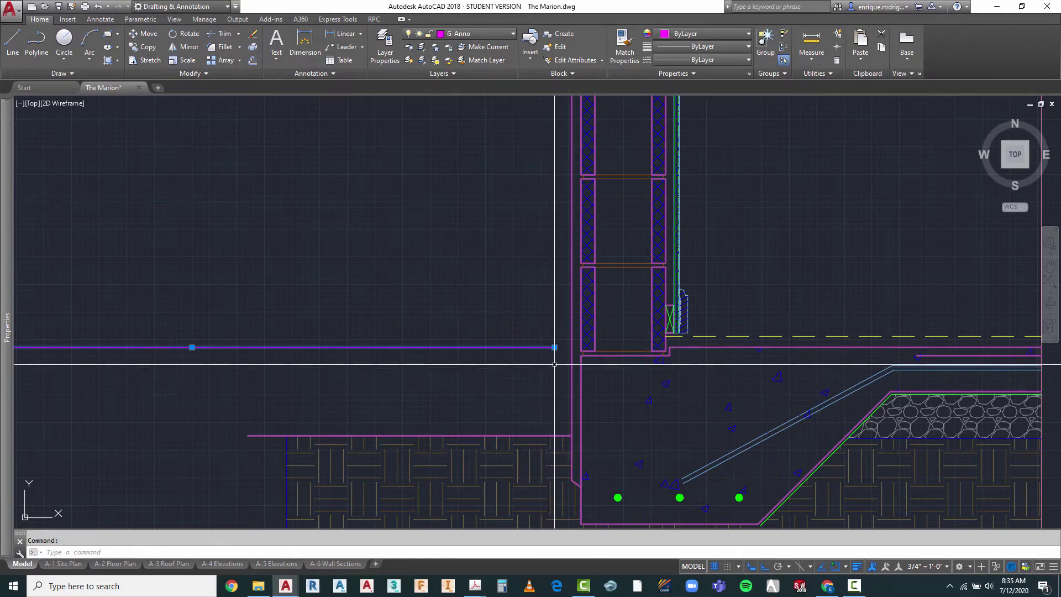
scroll(554, 364, "up", 4)
left_click(537, 331)
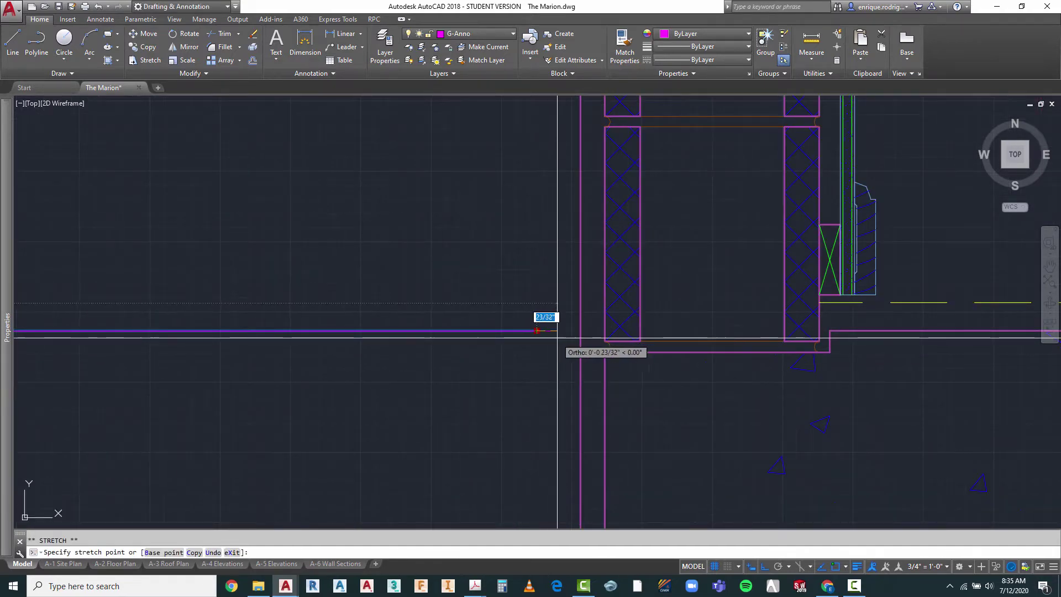
left_click(557, 337)
key("Escape")
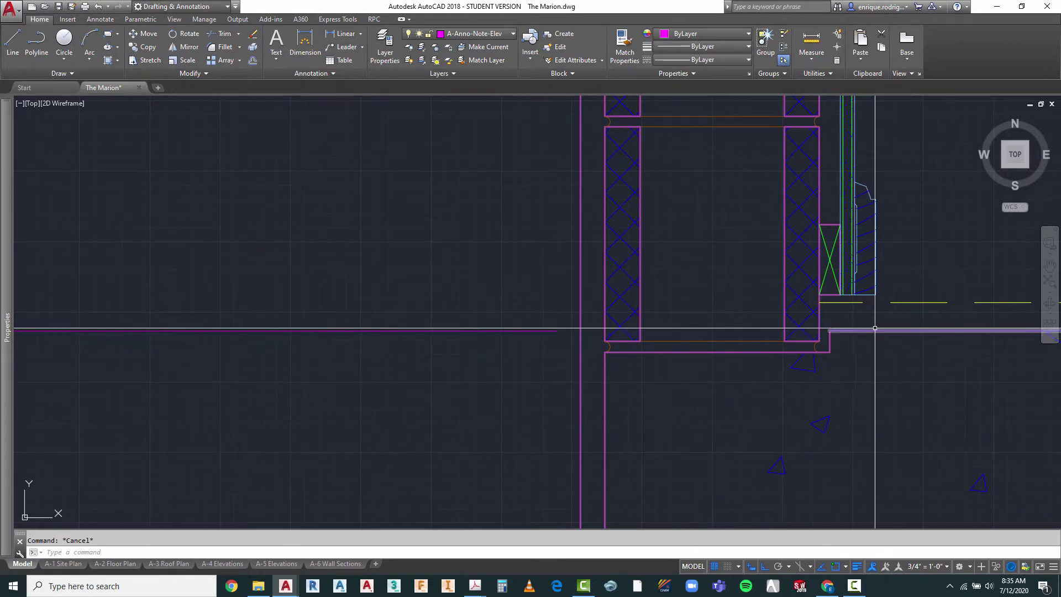
- Change the title of the copied elevation marker at slab level to TOP OF SLAB
scroll(874, 328, "down", 5)
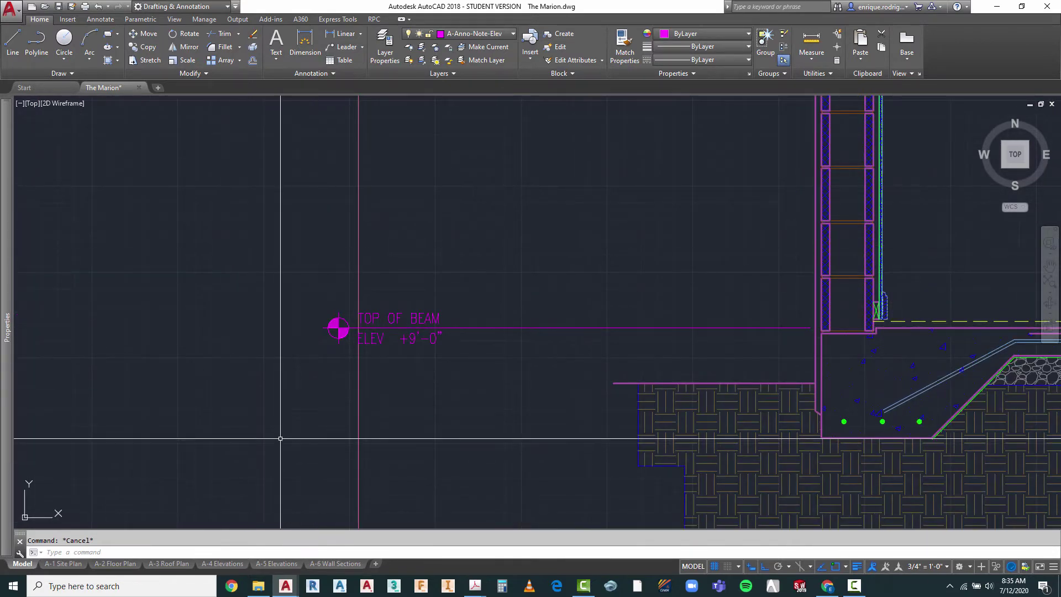
scroll(310, 306, "up", 4)
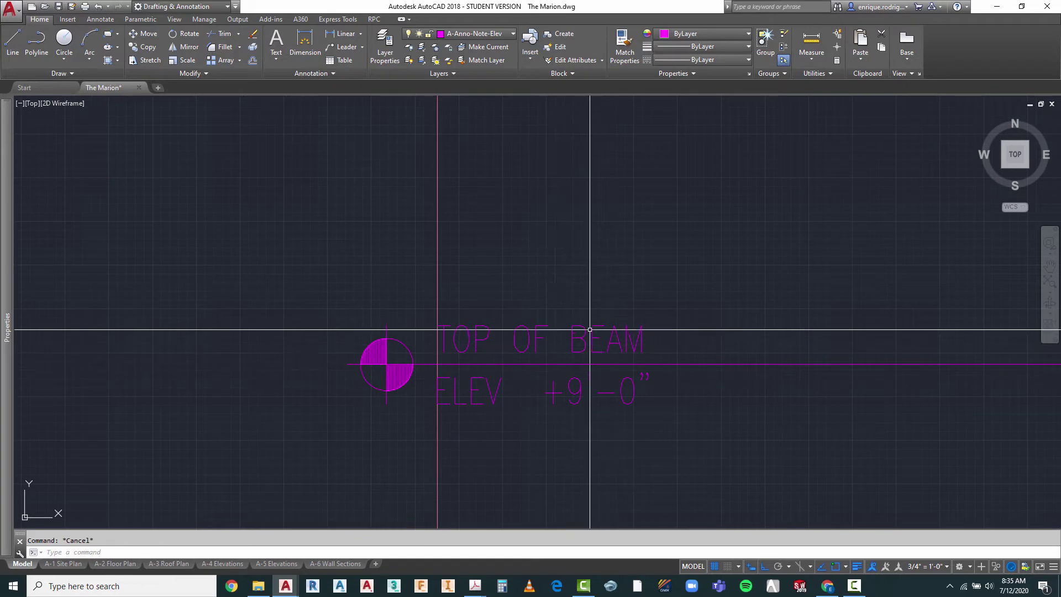
double_click(578, 356)
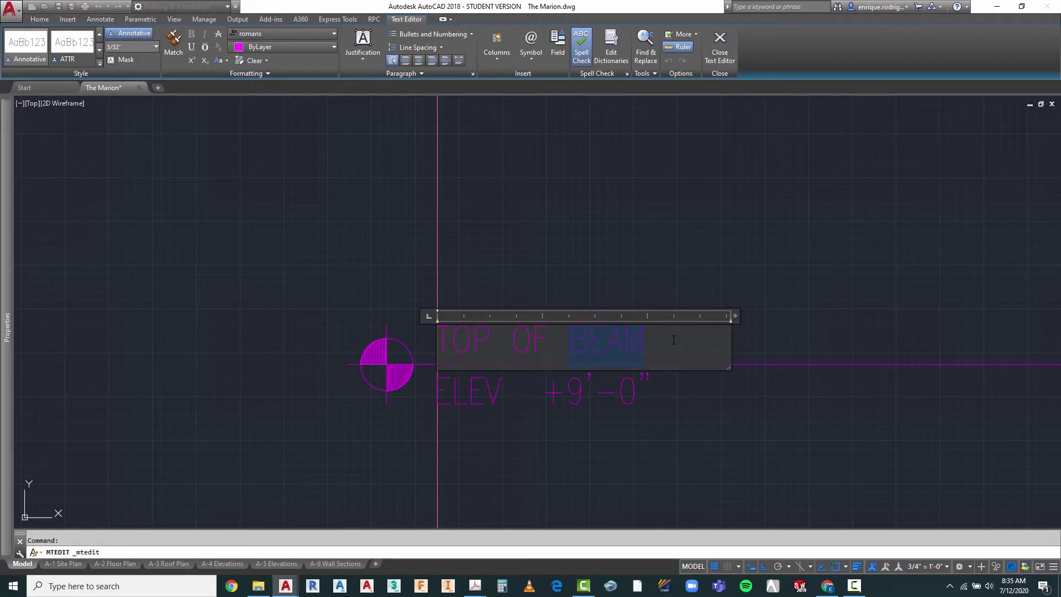
left_click(655, 437)
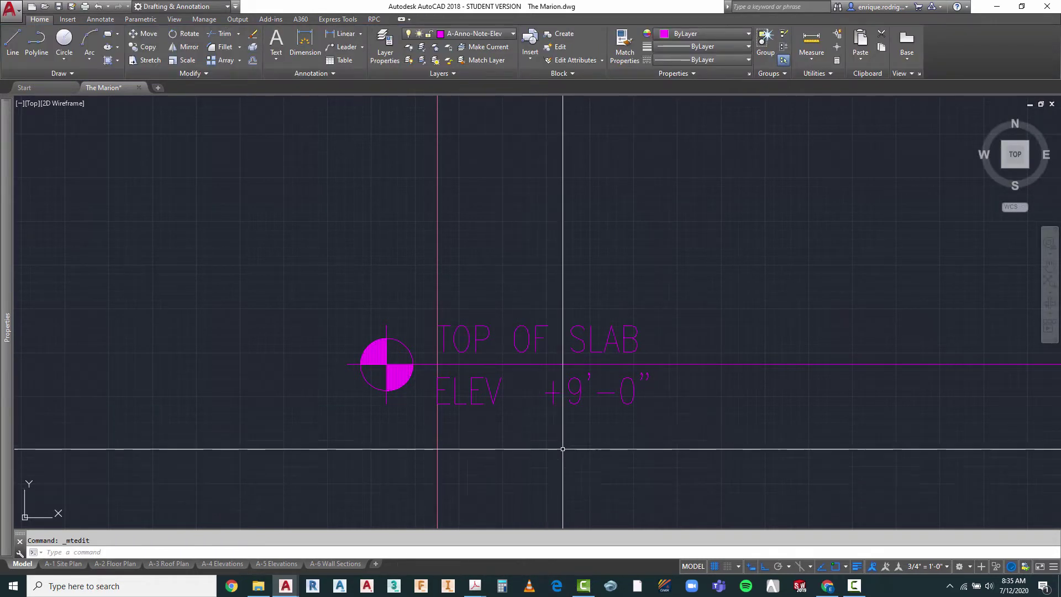
- Set the slab marker's elevation text to ELEV +0'-0"
left_click(577, 393)
key("Escape")
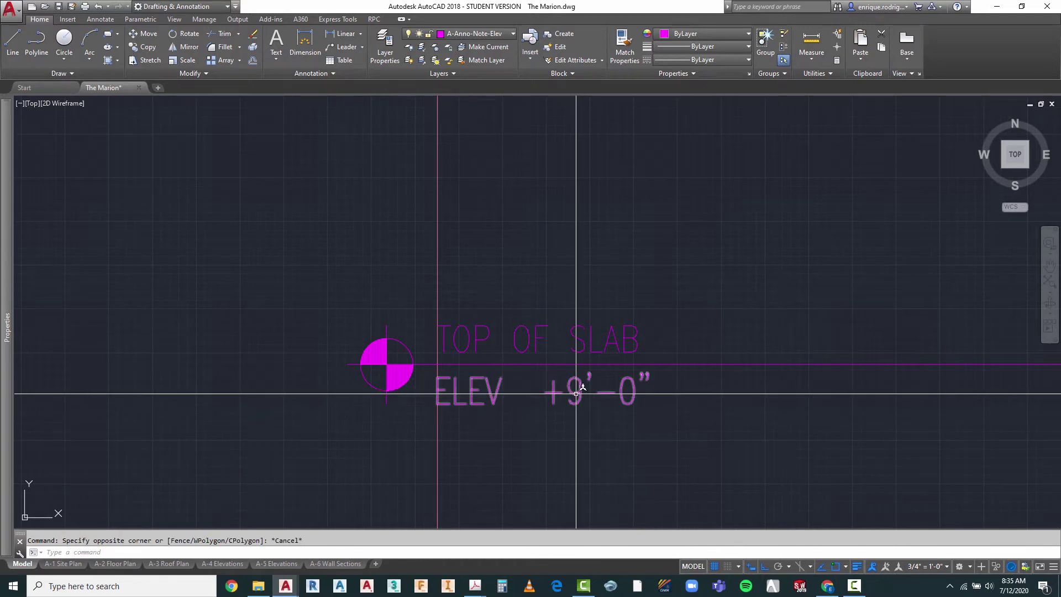
double_click(438, 387)
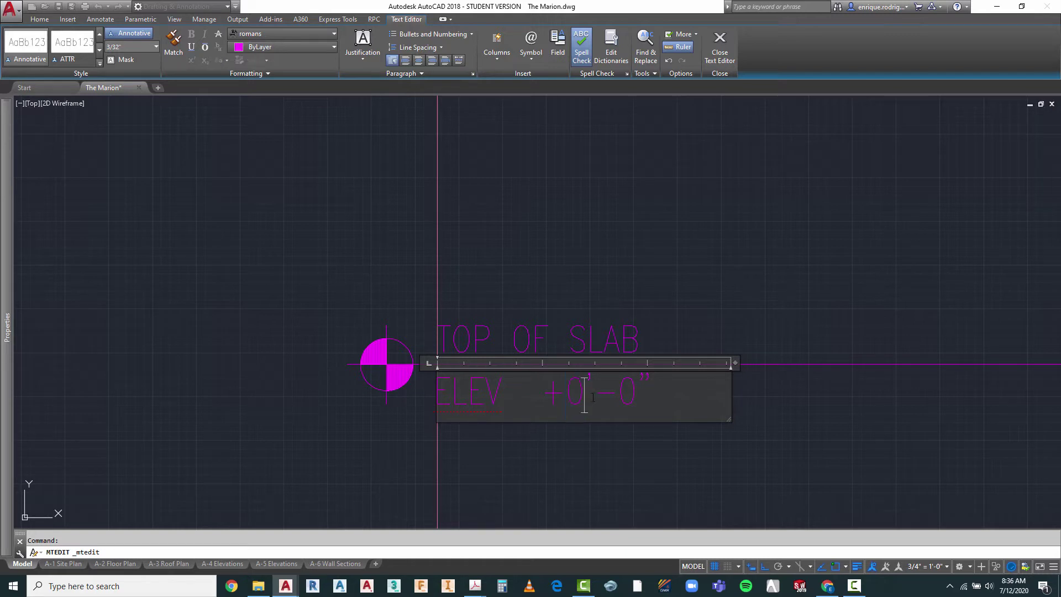
key("Escape")
- Examine the TOP OF SLAB elevation note inside the house on the A-1 Site Plan layout
scroll(616, 334, "down", 7)
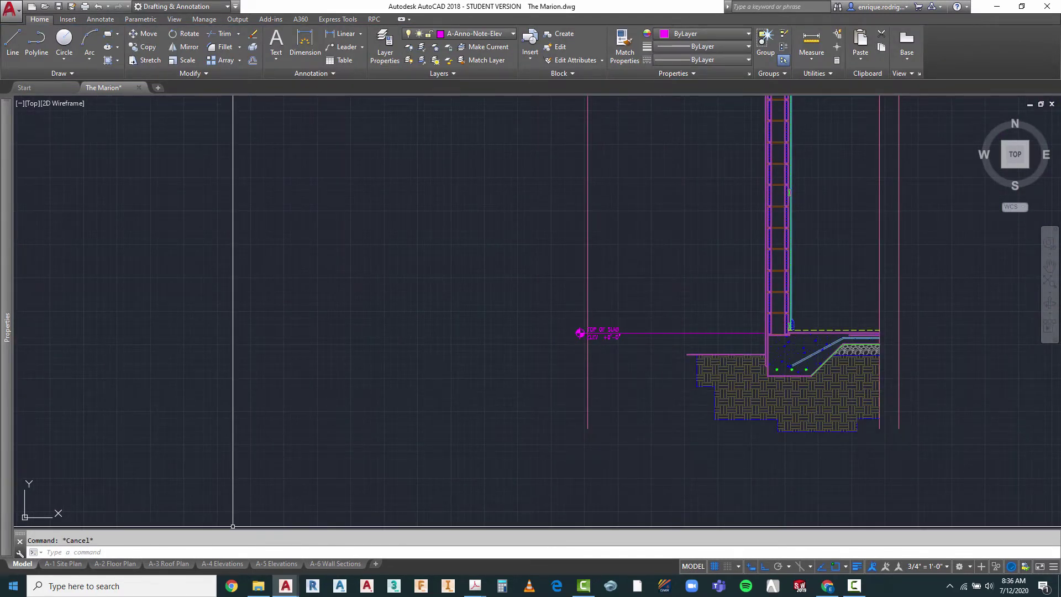
left_click(69, 564)
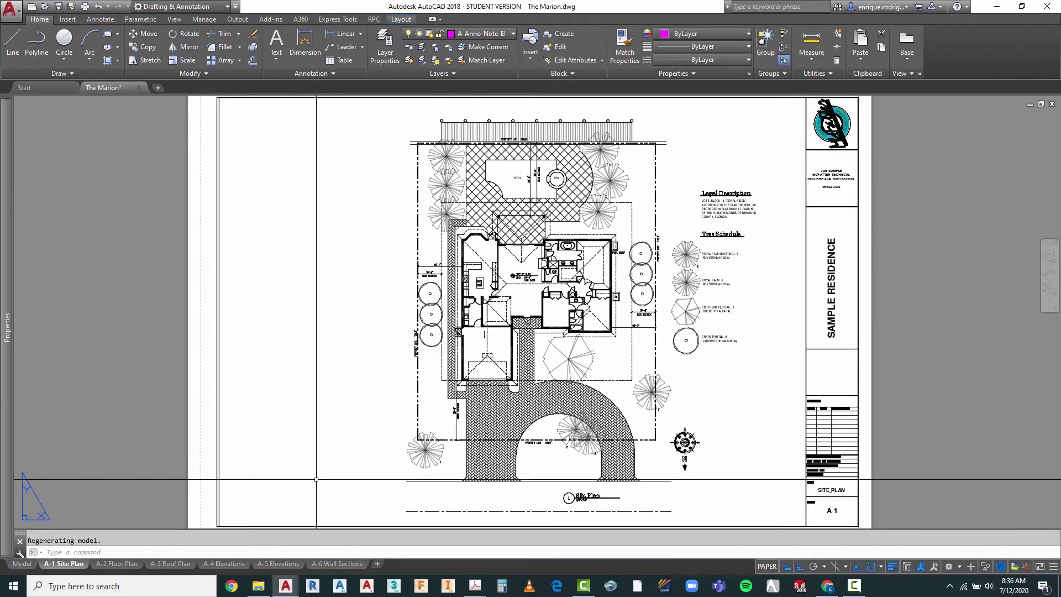
scroll(532, 284, "up", 10)
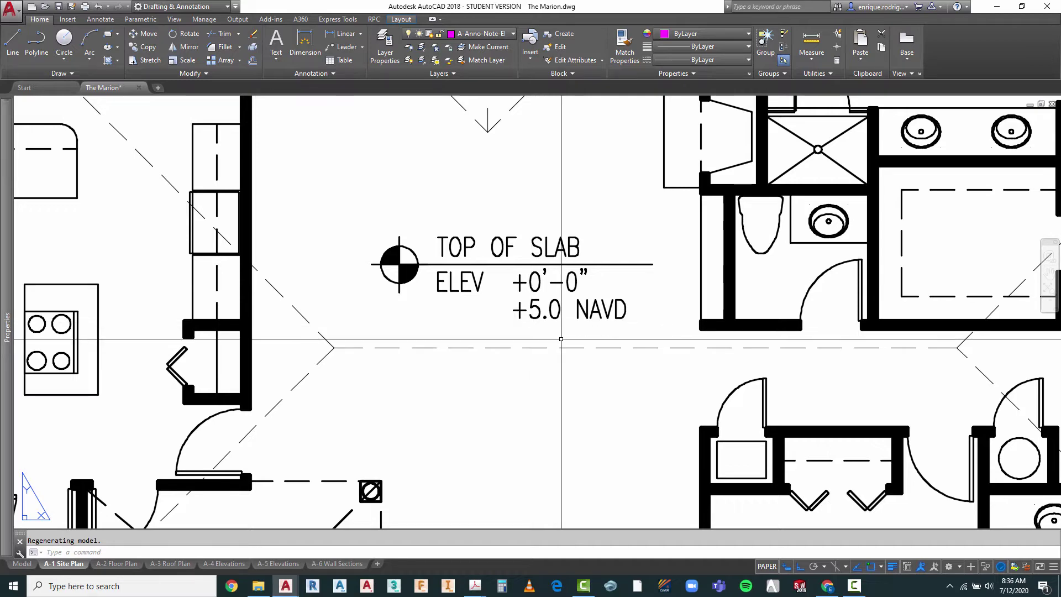
scroll(562, 338, "down", 5)
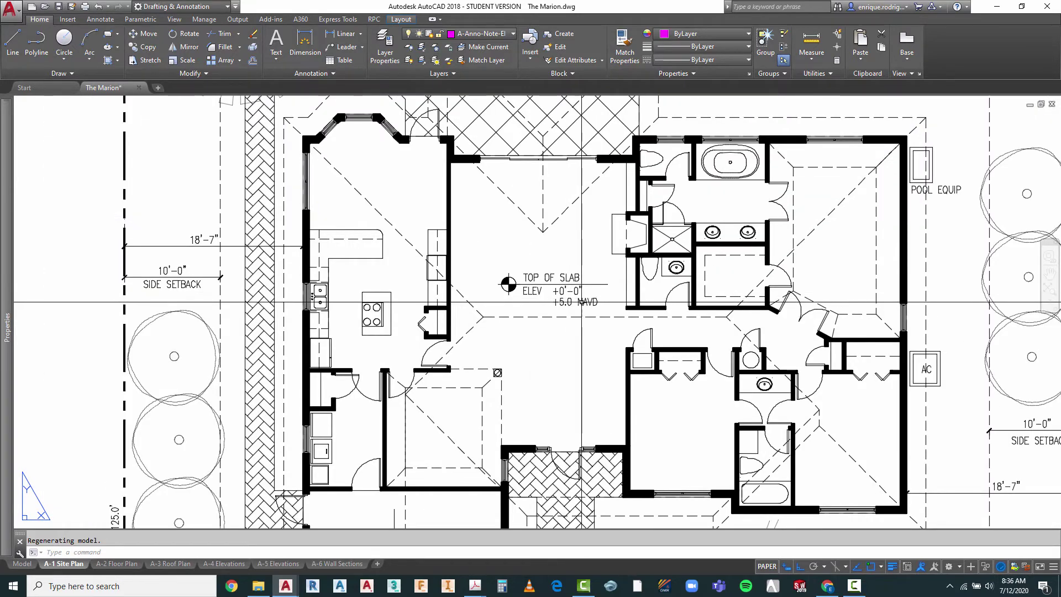
scroll(593, 302, "up", 5)
scroll(592, 302, "up", 2)
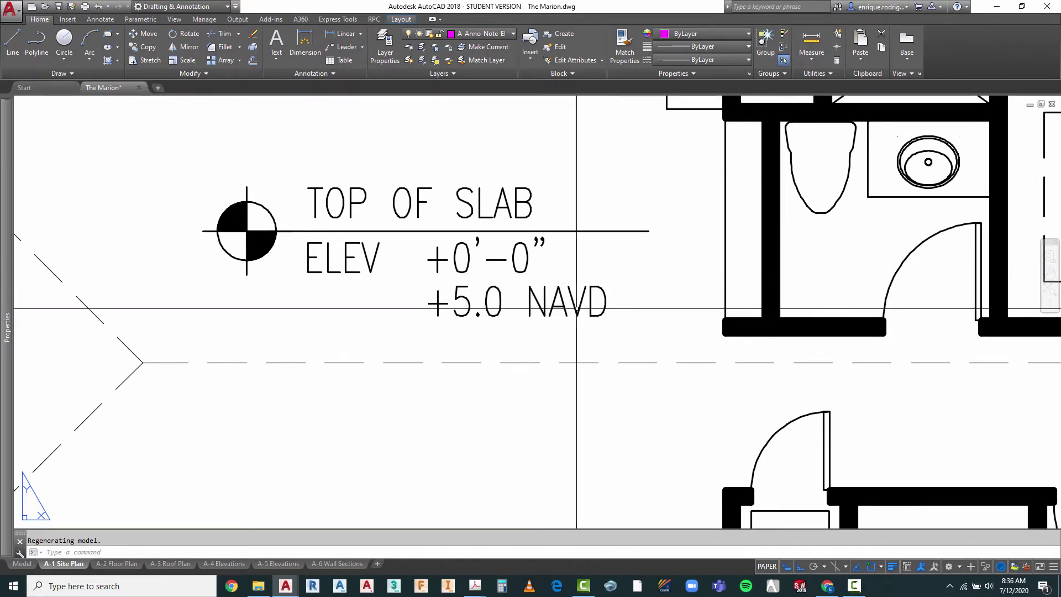
scroll(575, 310, "down", 8)
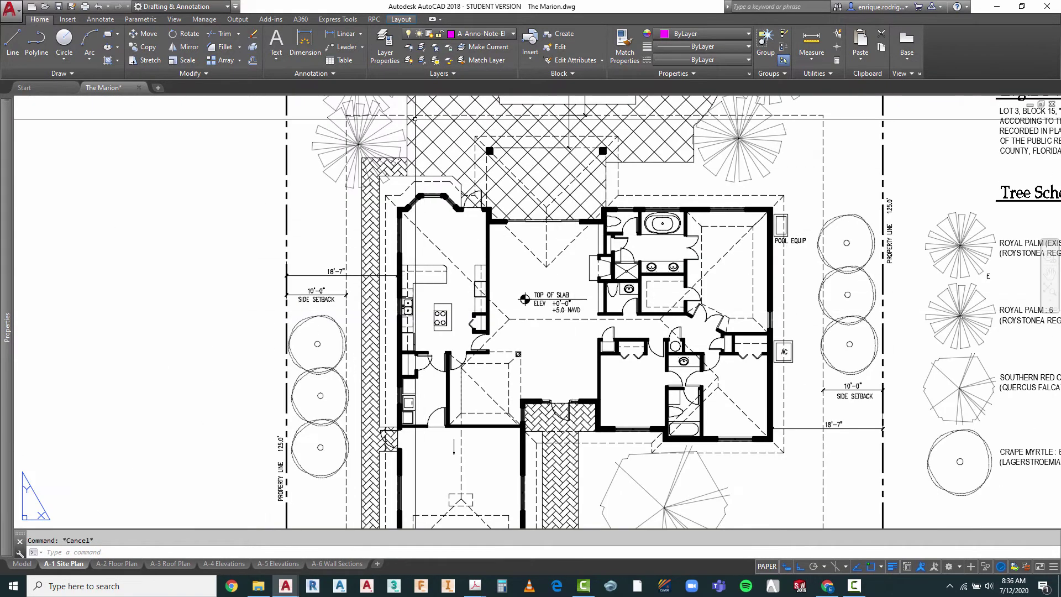
key("Escape")
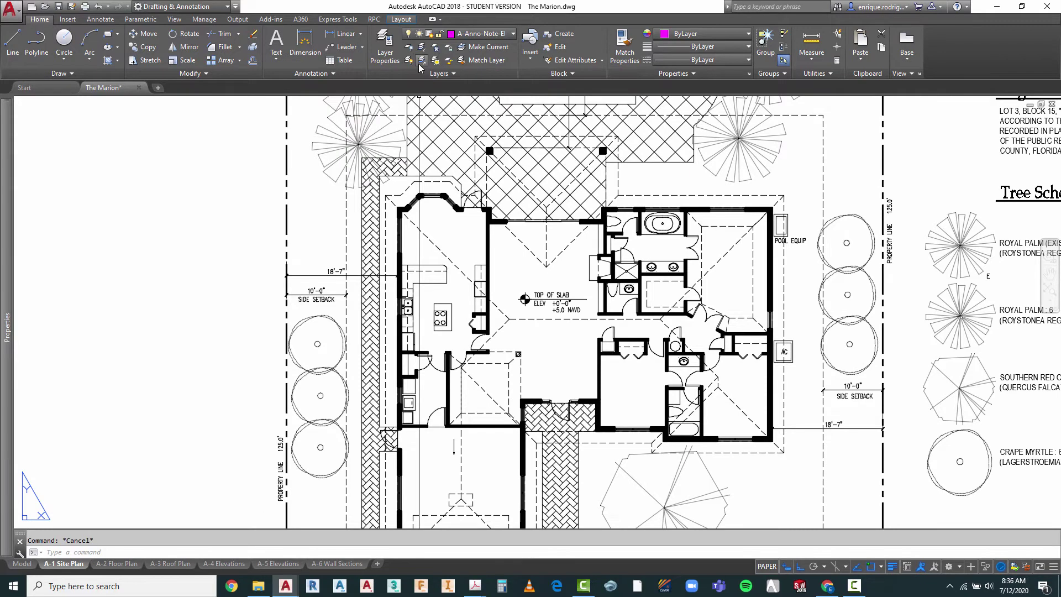
left_click(1049, 290)
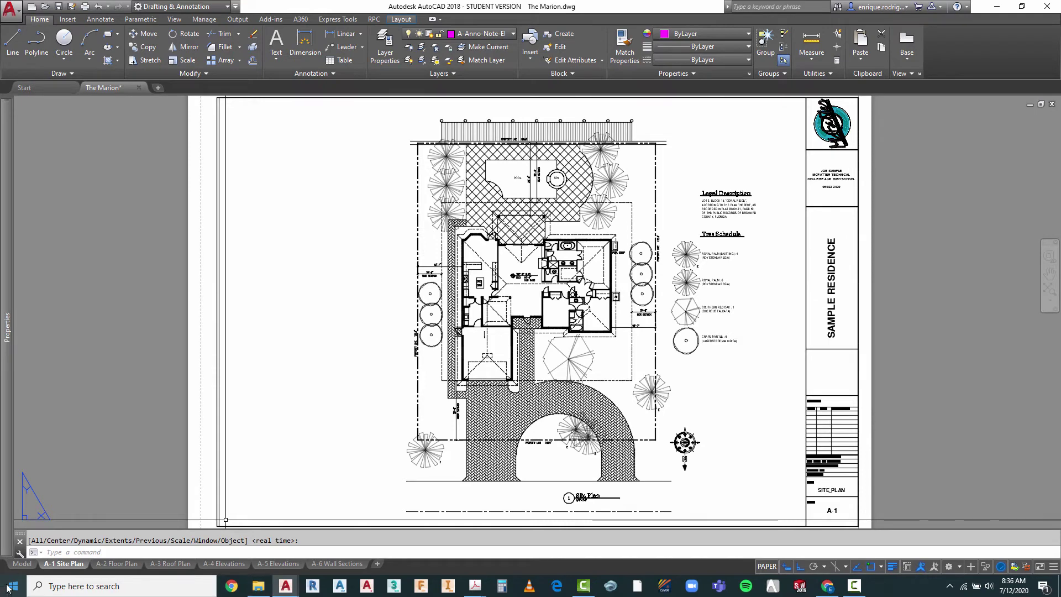
- Return to model space and examine both elevation markers against the beam top and floor slab of the wall section
left_click(27, 564)
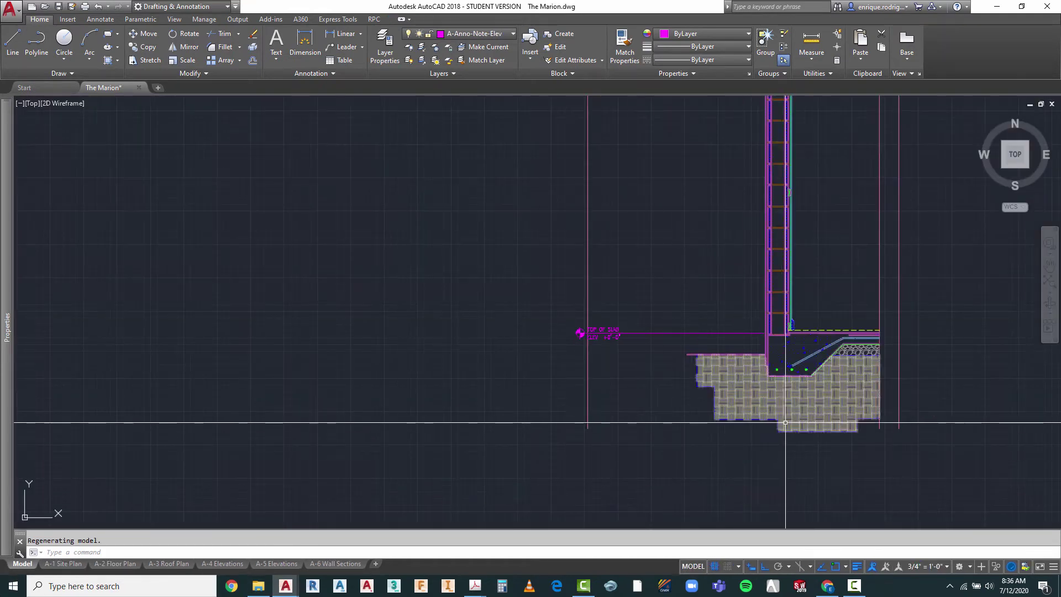
scroll(807, 360, "up", 4)
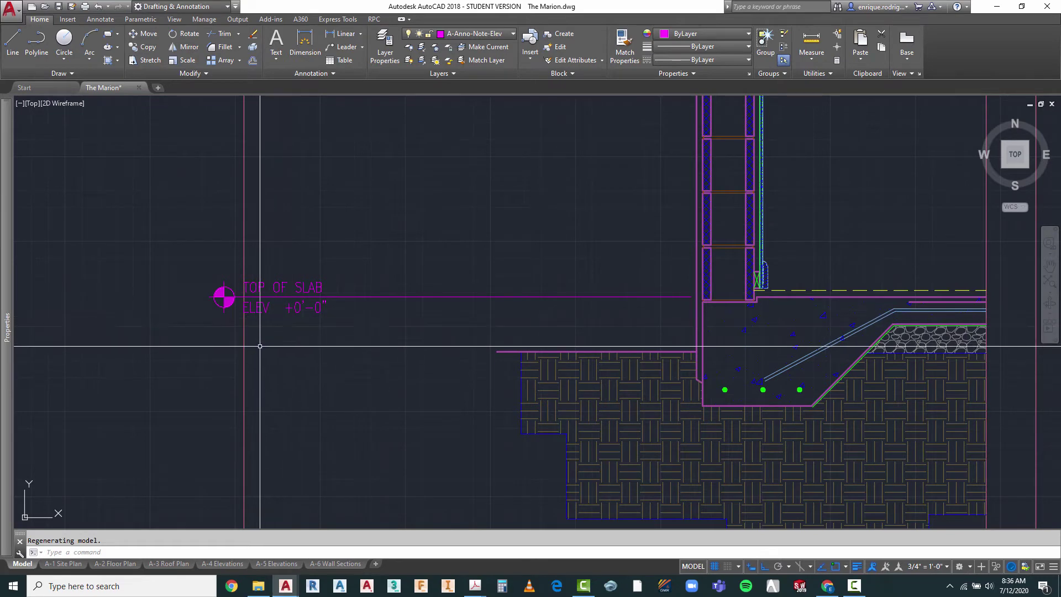
scroll(618, 415, "down", 4)
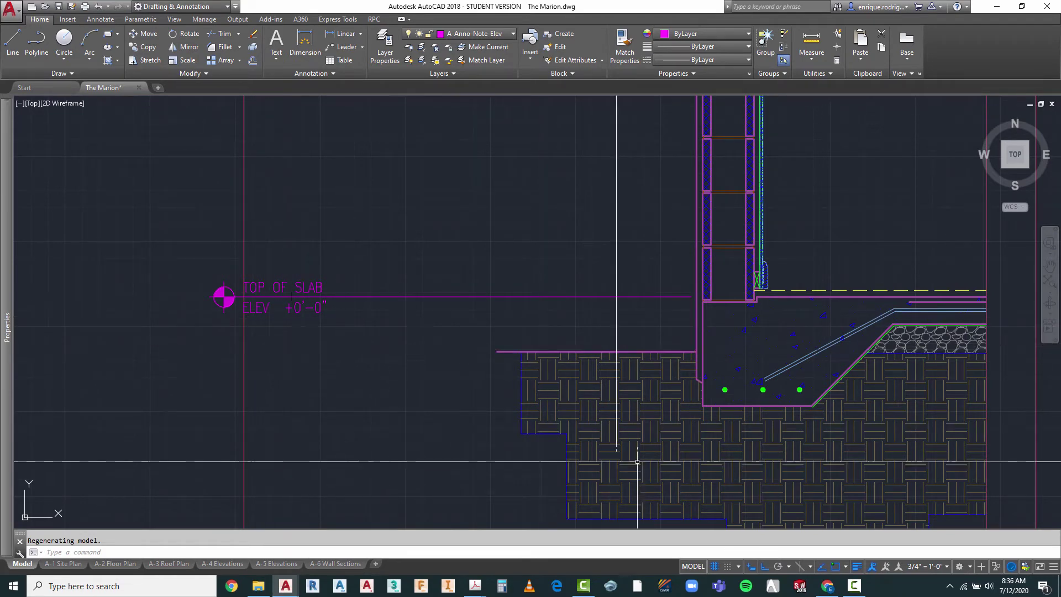
scroll(460, 384, "down", 2)
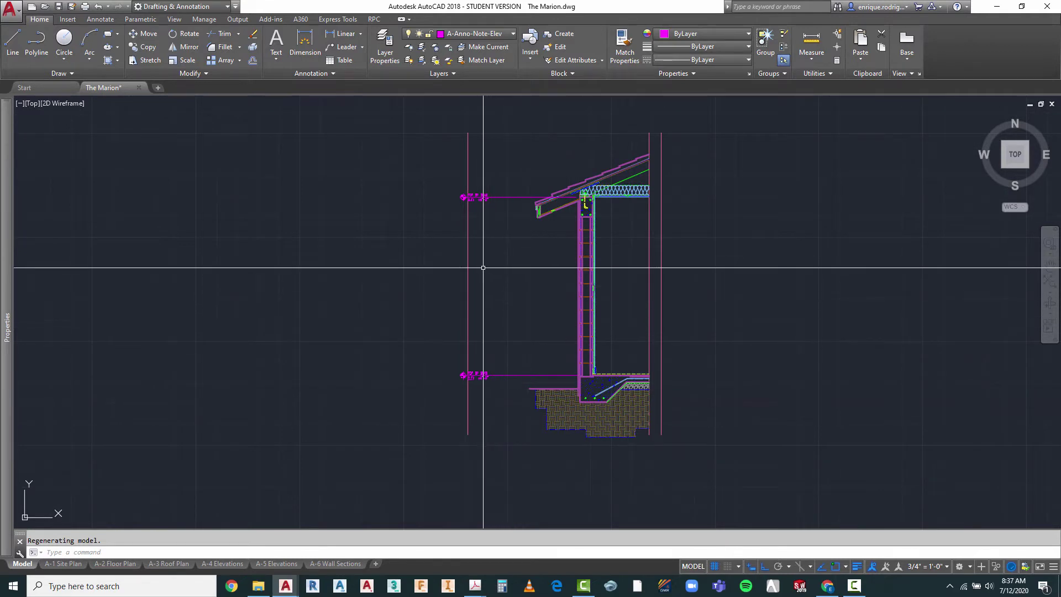
scroll(466, 181, "up", 6)
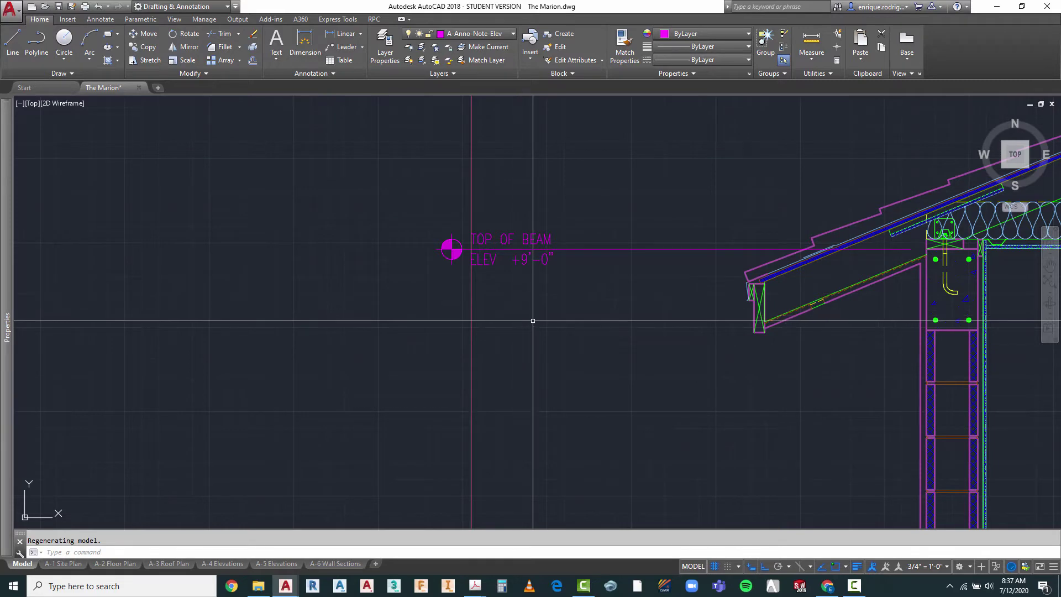
scroll(521, 243, "up", 2)
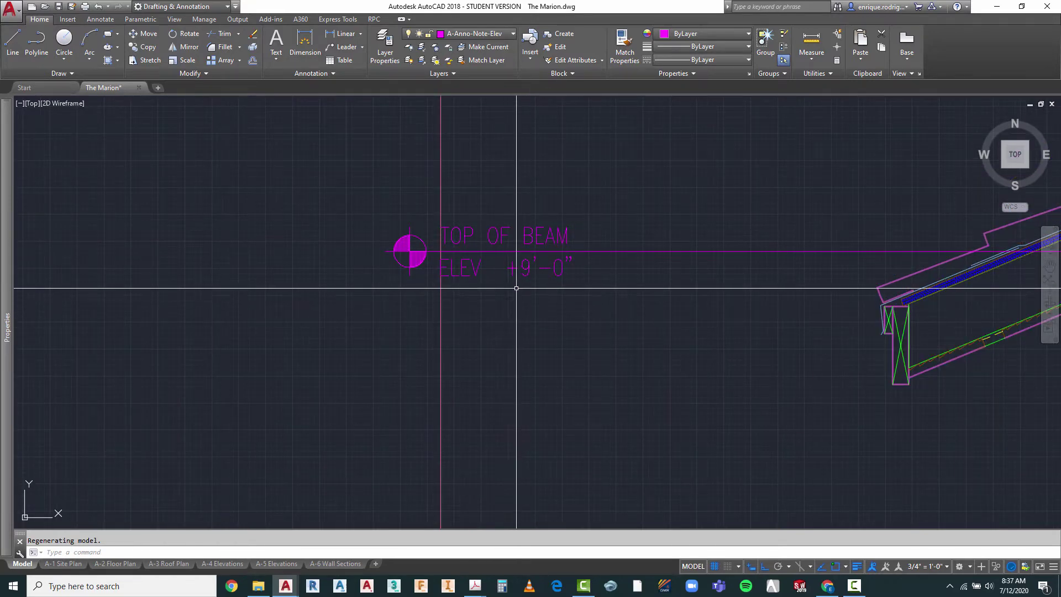
scroll(428, 152, "down", 6)
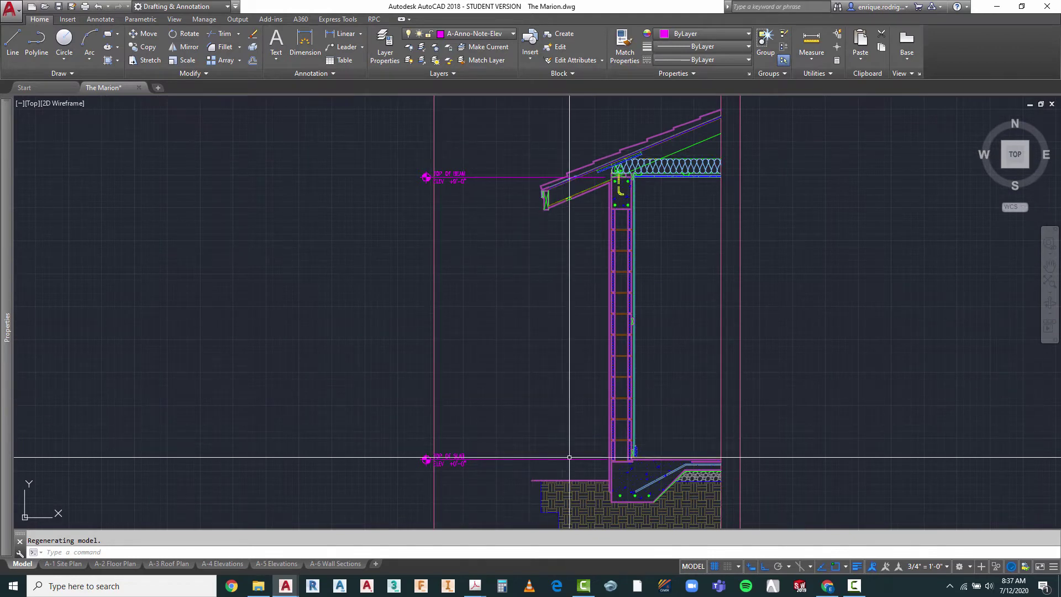
scroll(633, 459, "up", 6)
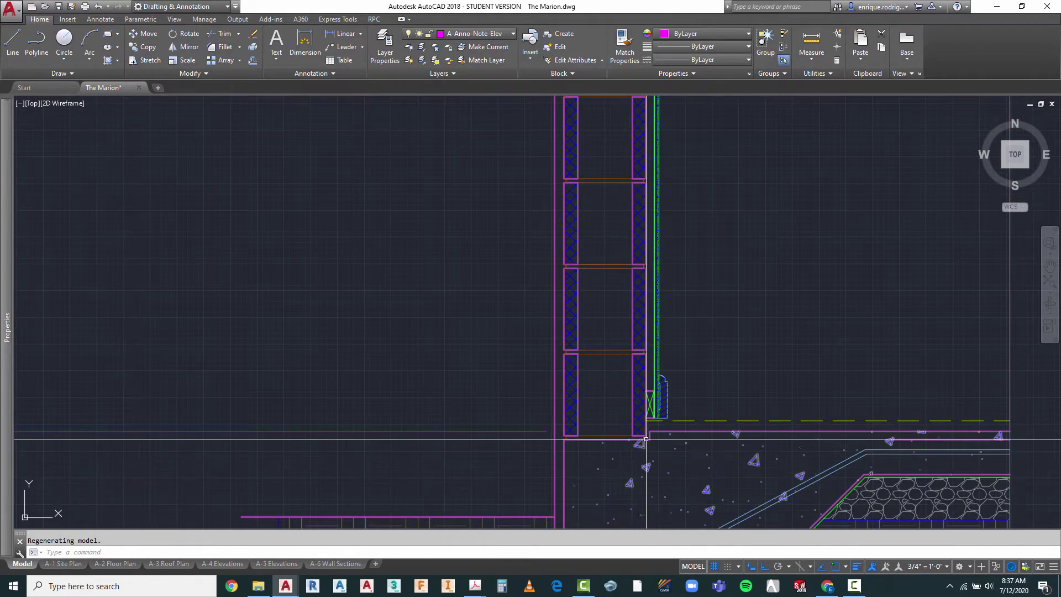
scroll(646, 439, "down", 3)
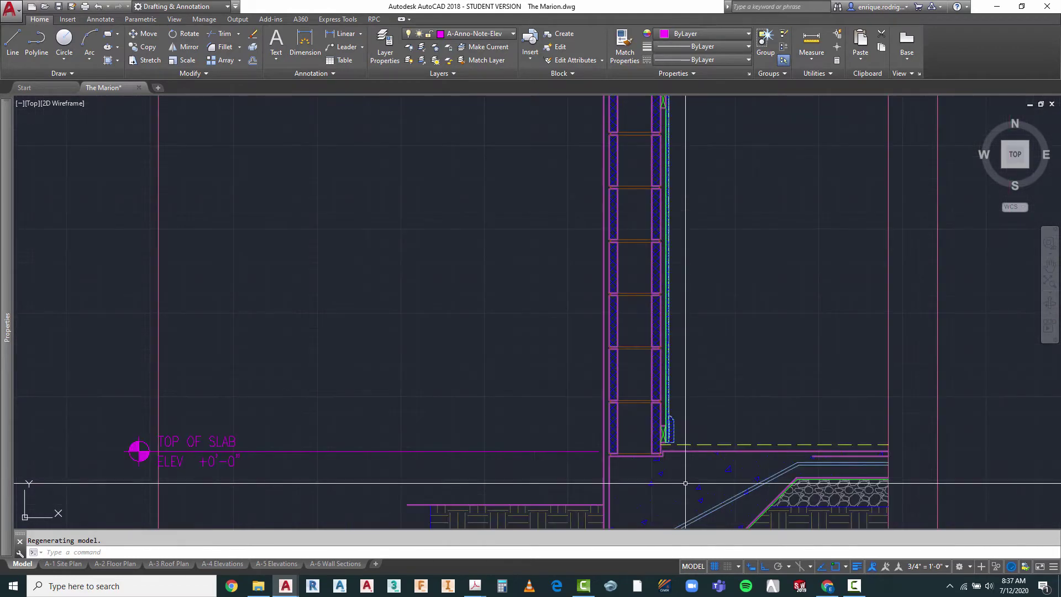
scroll(685, 484, "down", 3)
scroll(686, 485, "down", 3)
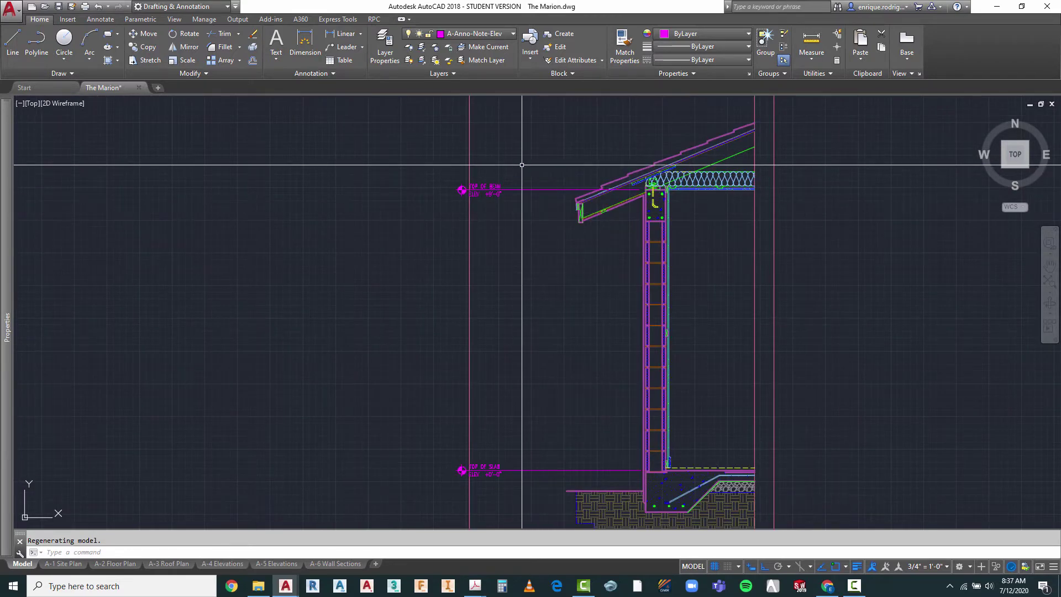
scroll(511, 185, "up", 2)
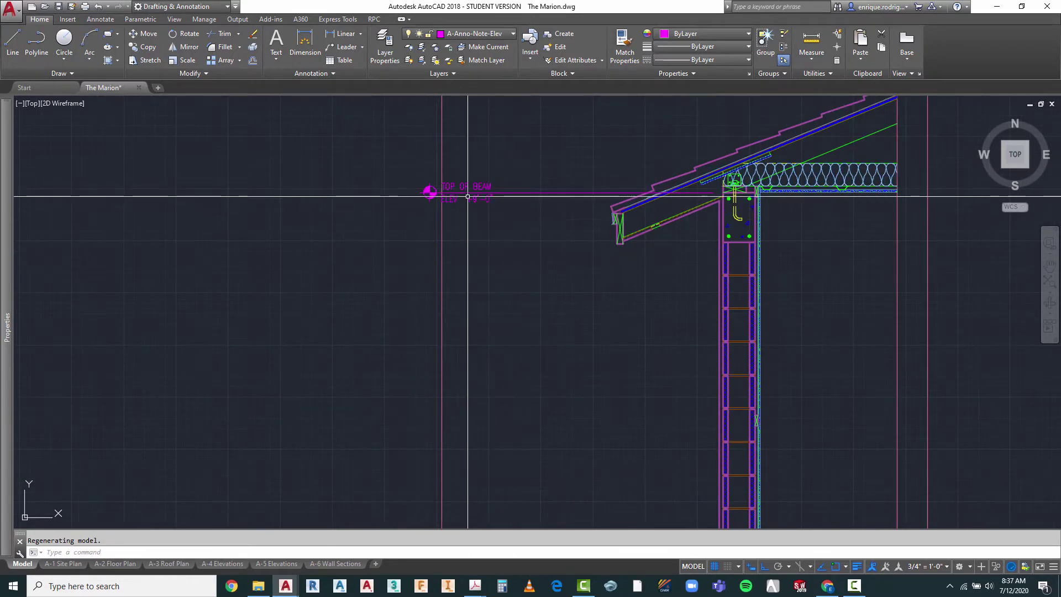
scroll(470, 200, "up", 5)
scroll(437, 188, "down", 5)
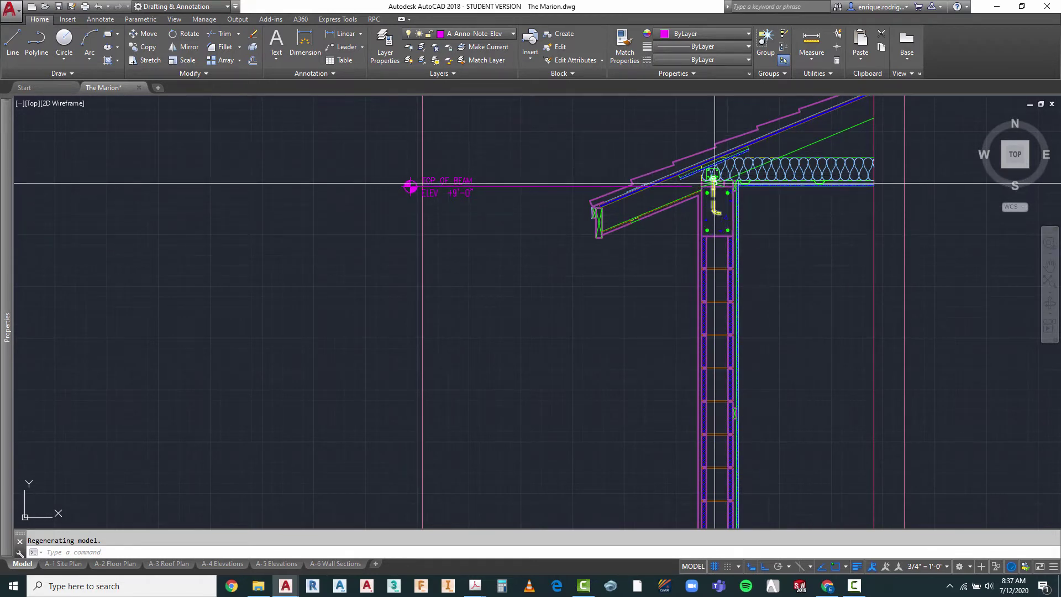
scroll(703, 189, "down", 2)
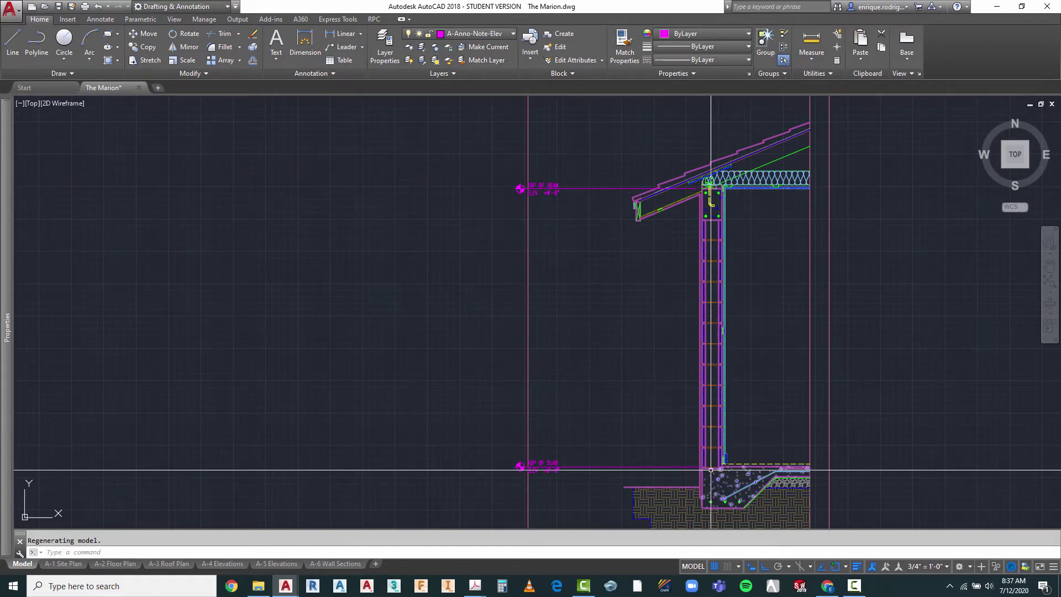
- Set the TOP OF BEAM marker's elevation text to +8'-11 1/4" and widen its text box to fit one line
scroll(551, 189, "up", 8)
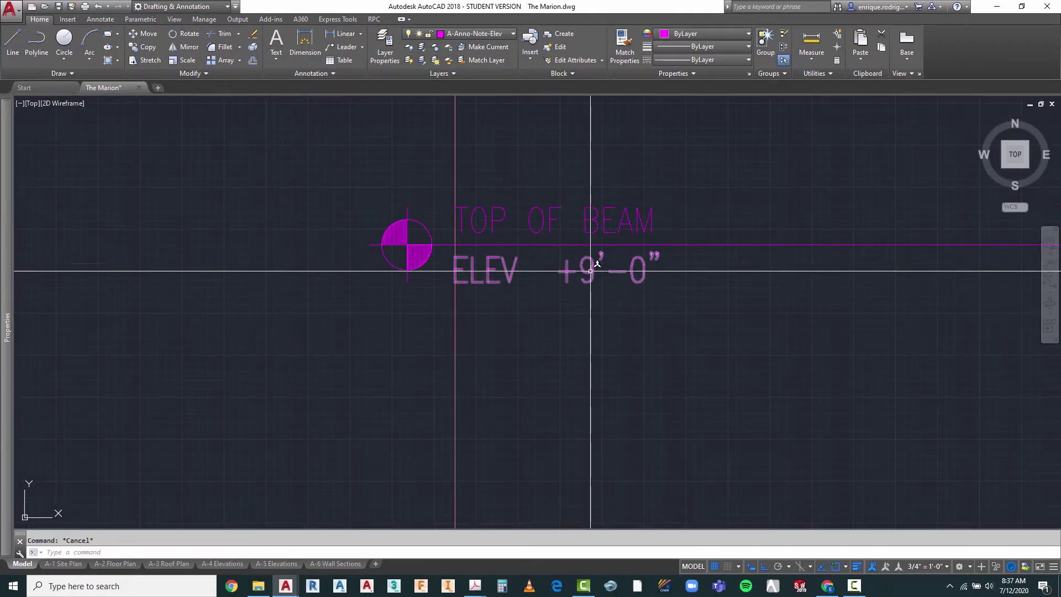
double_click(586, 276)
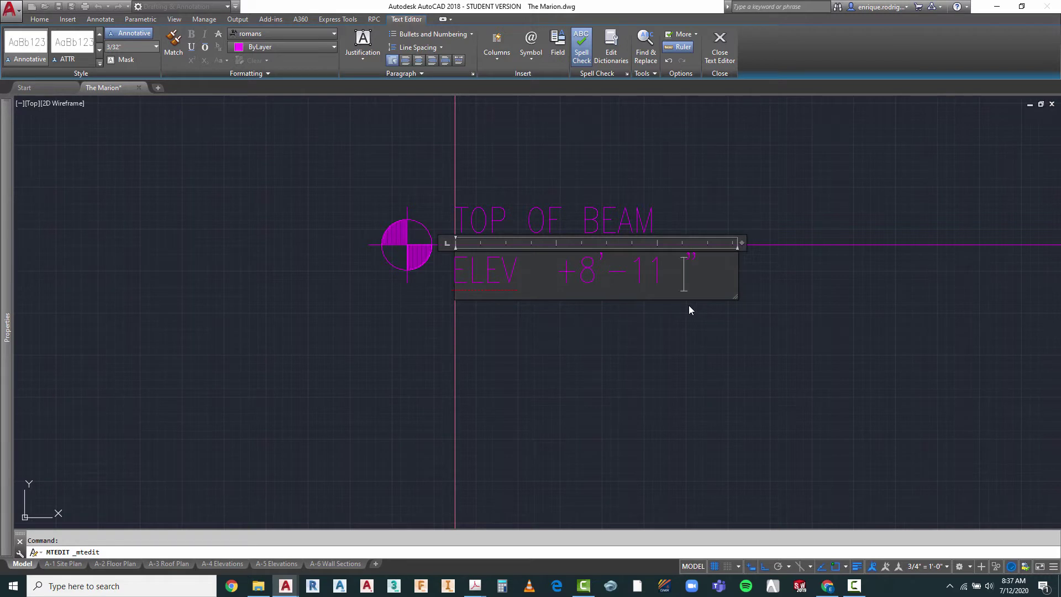
type("1/4")
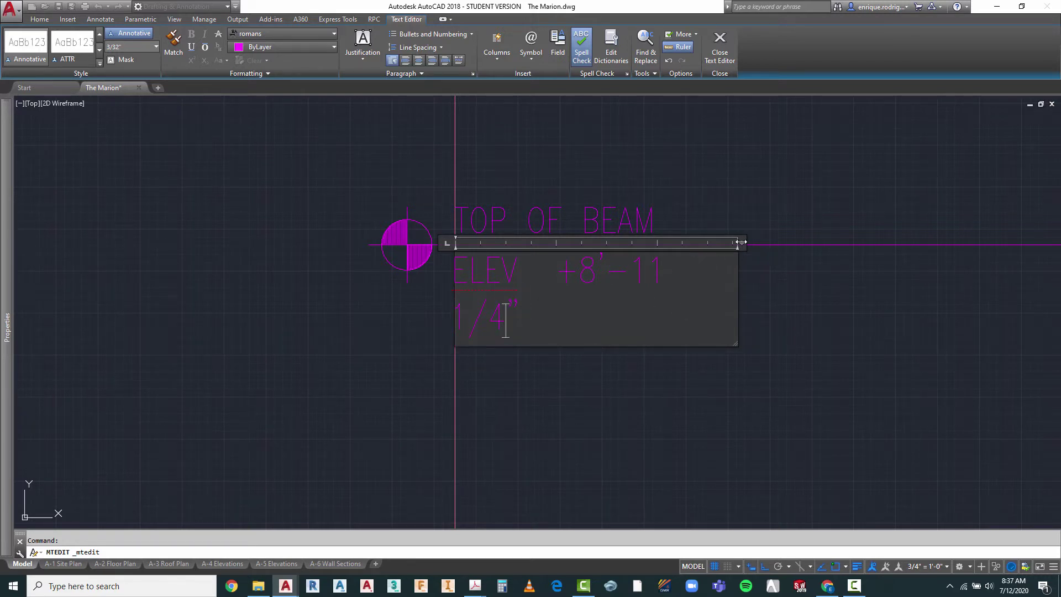
left_click_drag(742, 242, 817, 237)
left_click(827, 370)
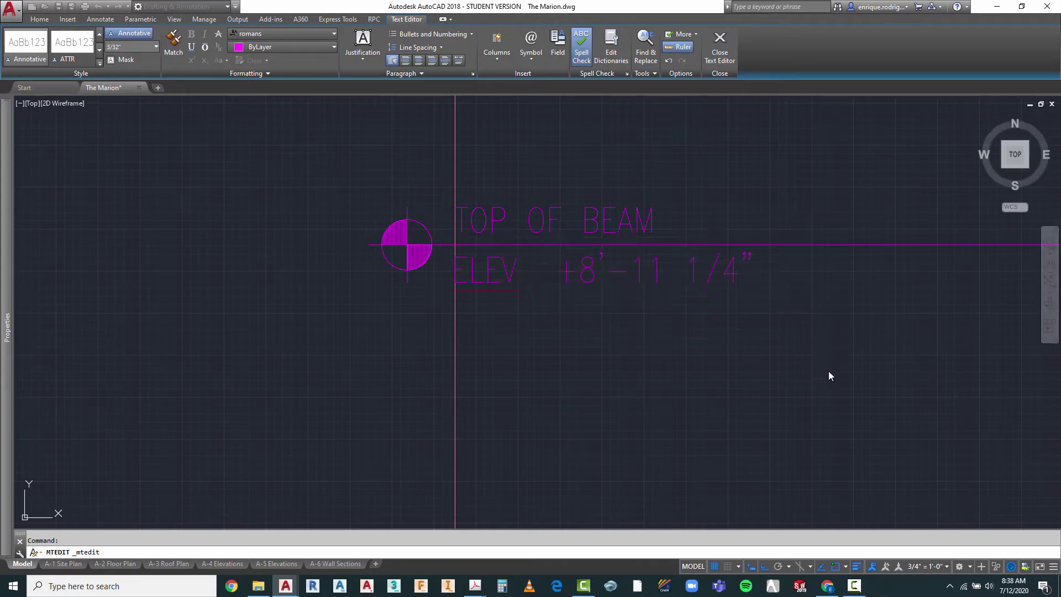
- Examine the wall section with its elevation markers and the roof tile note on the neighbouring building elevation
scroll(658, 126, "down", 8)
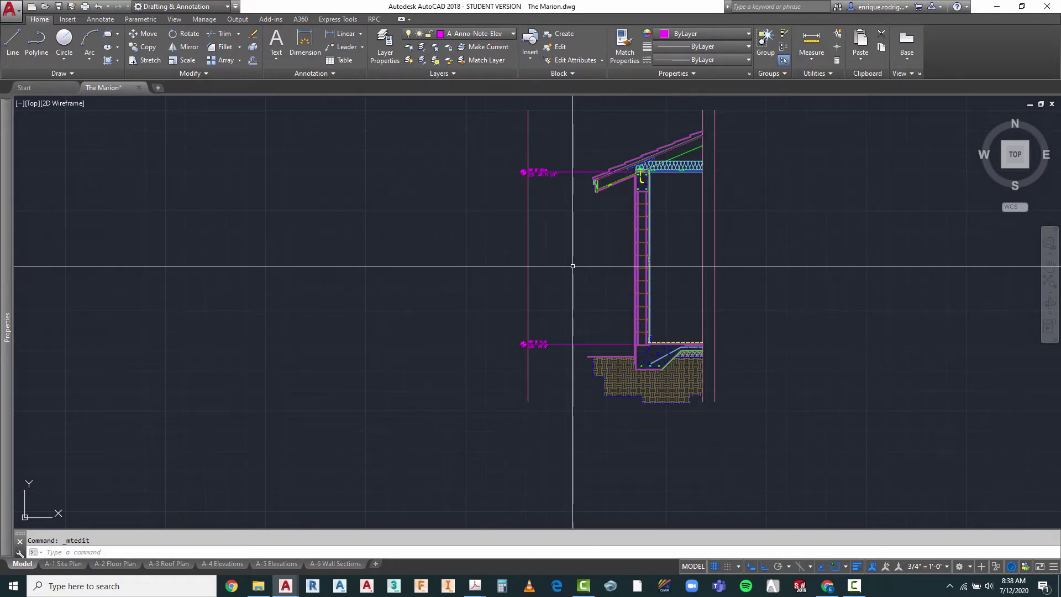
scroll(565, 313, "down", 2)
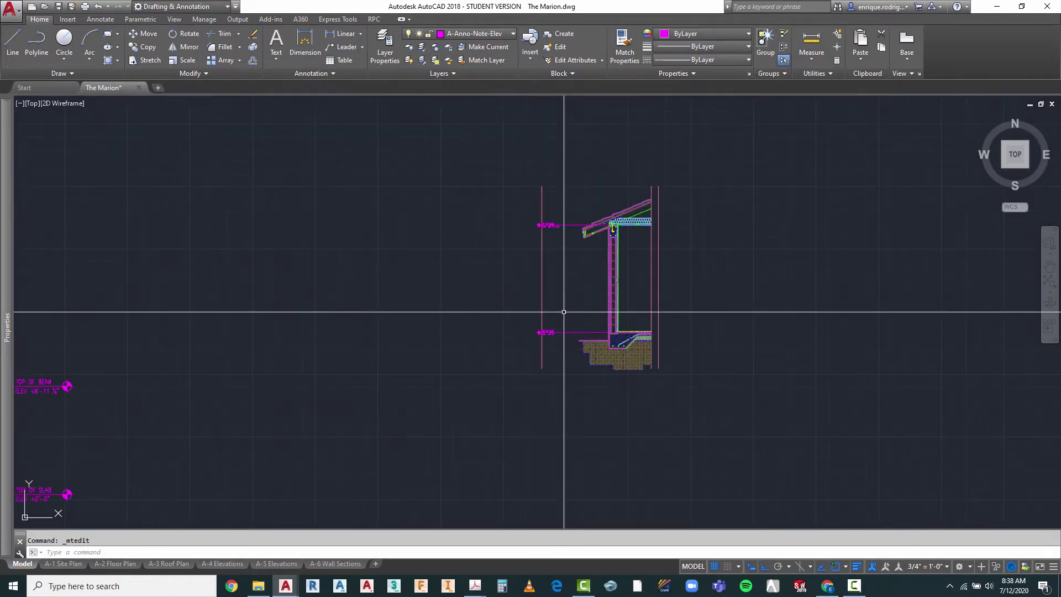
scroll(543, 266, "up", 2)
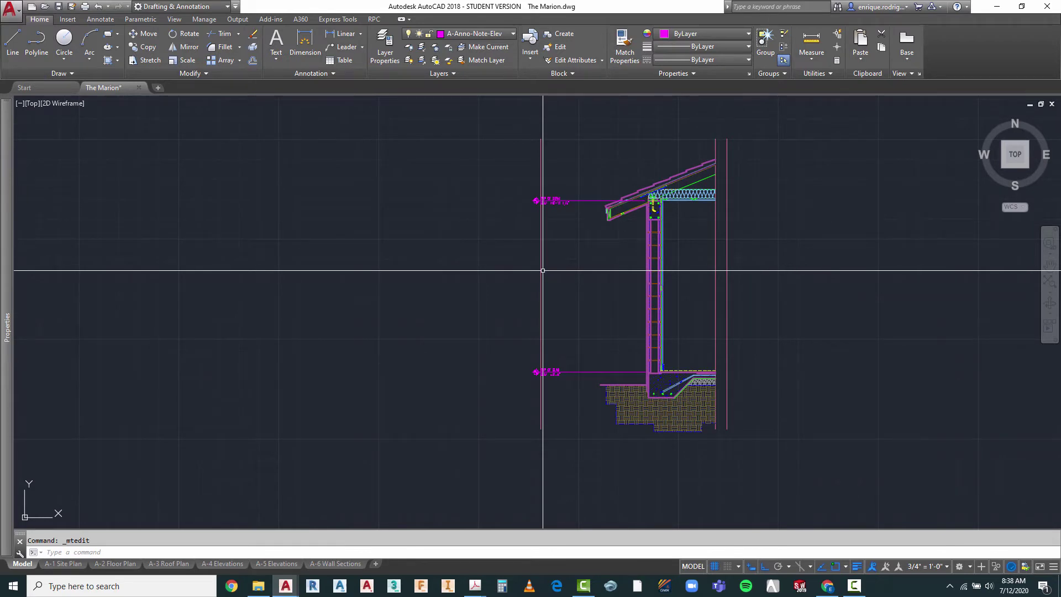
scroll(545, 164, "up", 2)
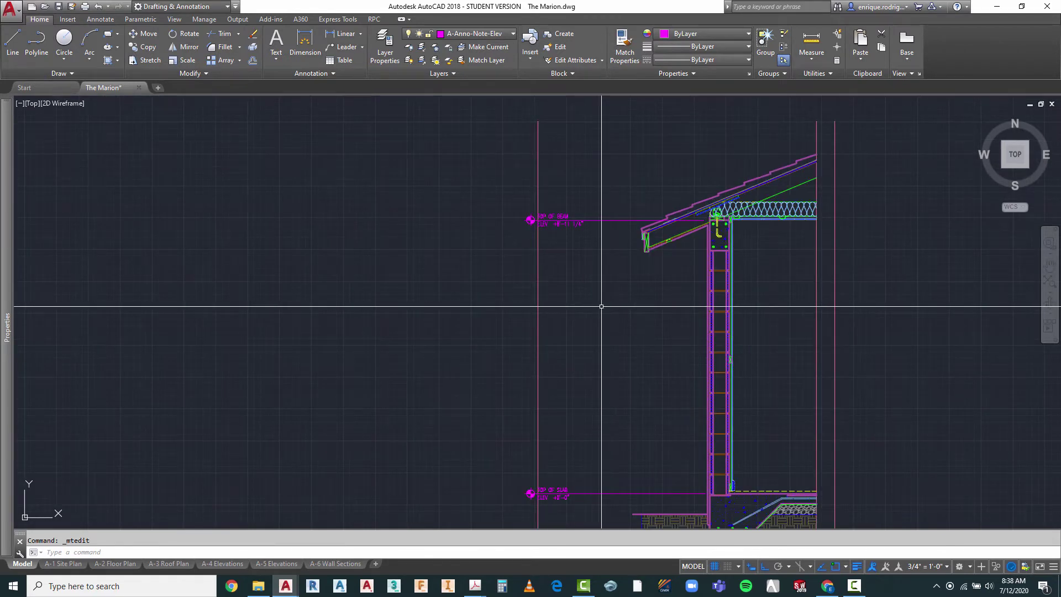
scroll(603, 305, "down", 2)
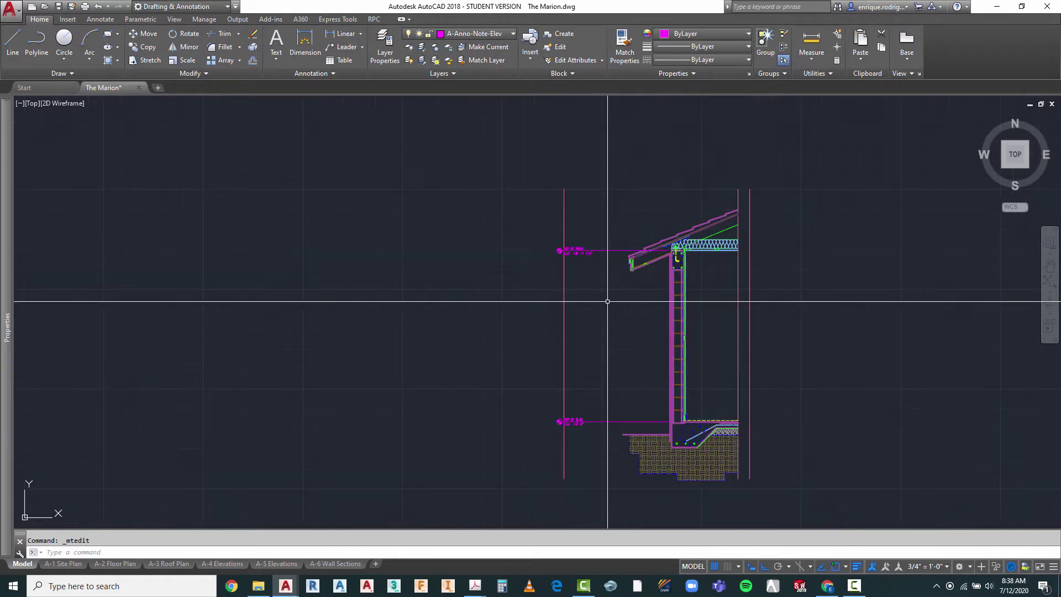
scroll(624, 272, "down", 3)
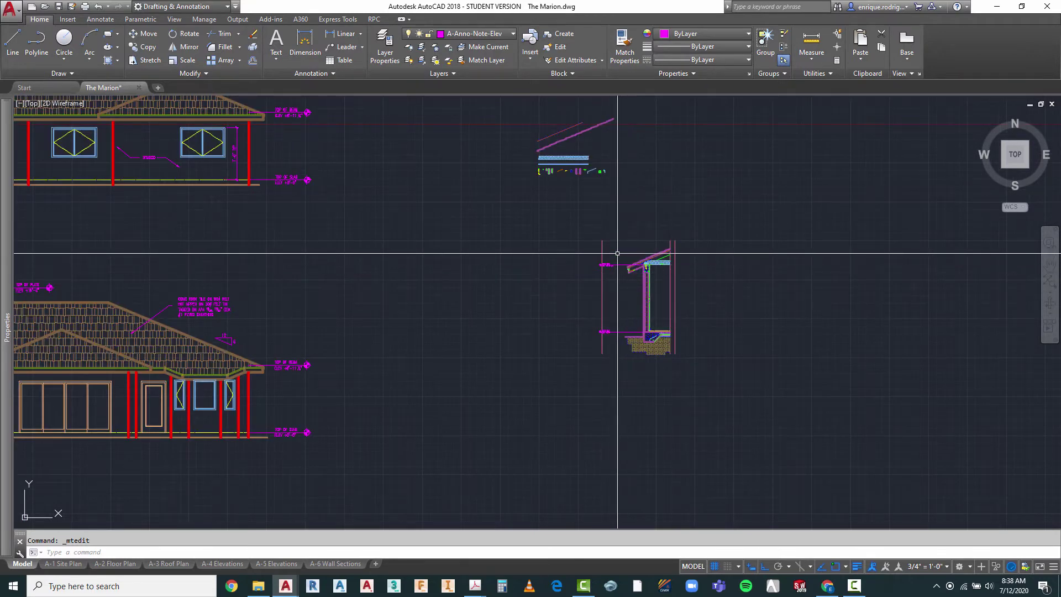
scroll(581, 261, "up", 2)
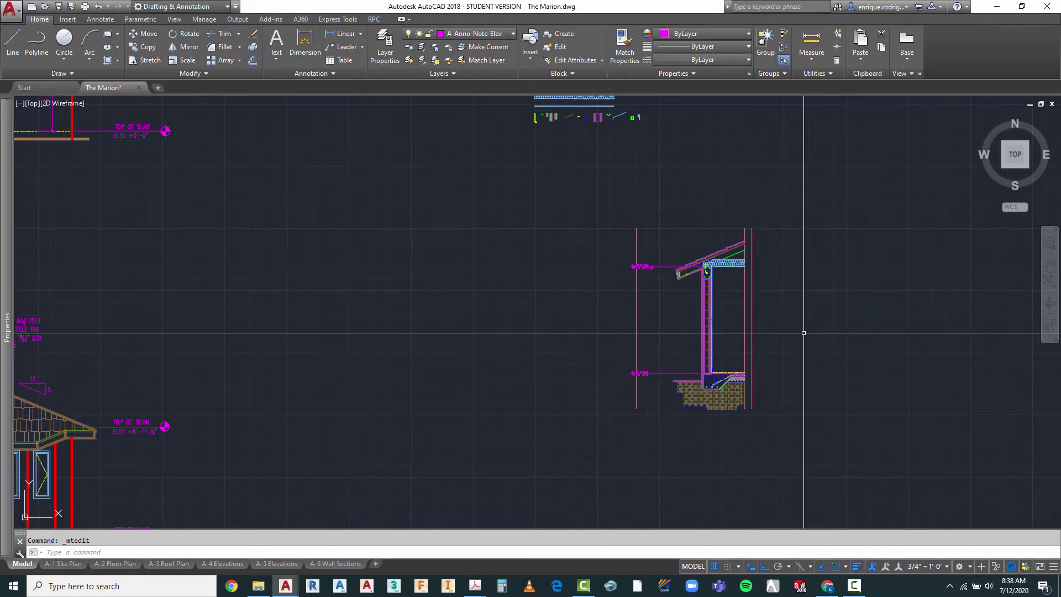
scroll(710, 301, "down", 2)
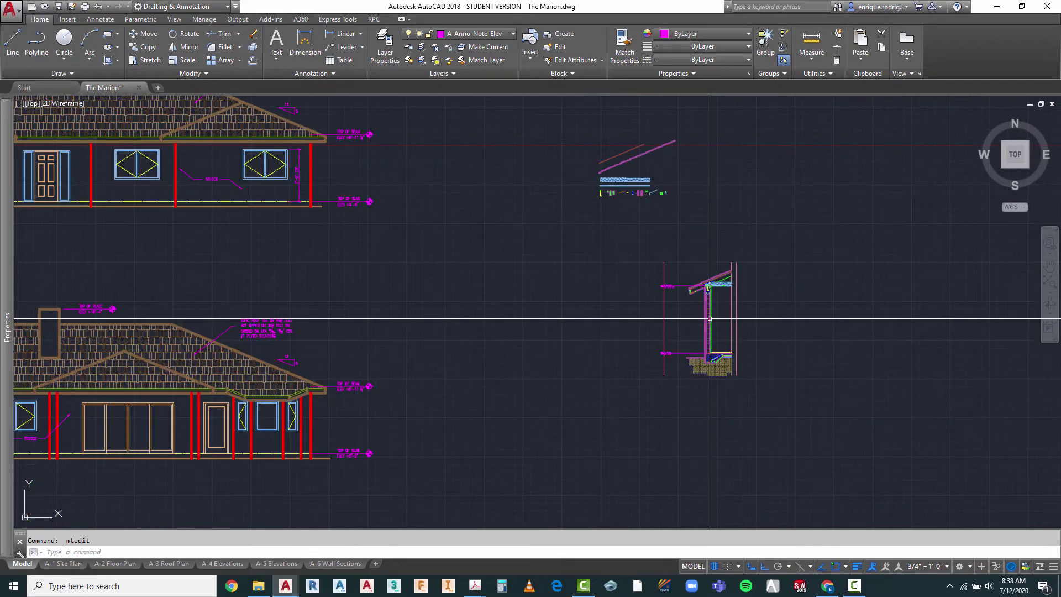
scroll(707, 285, "up", 2)
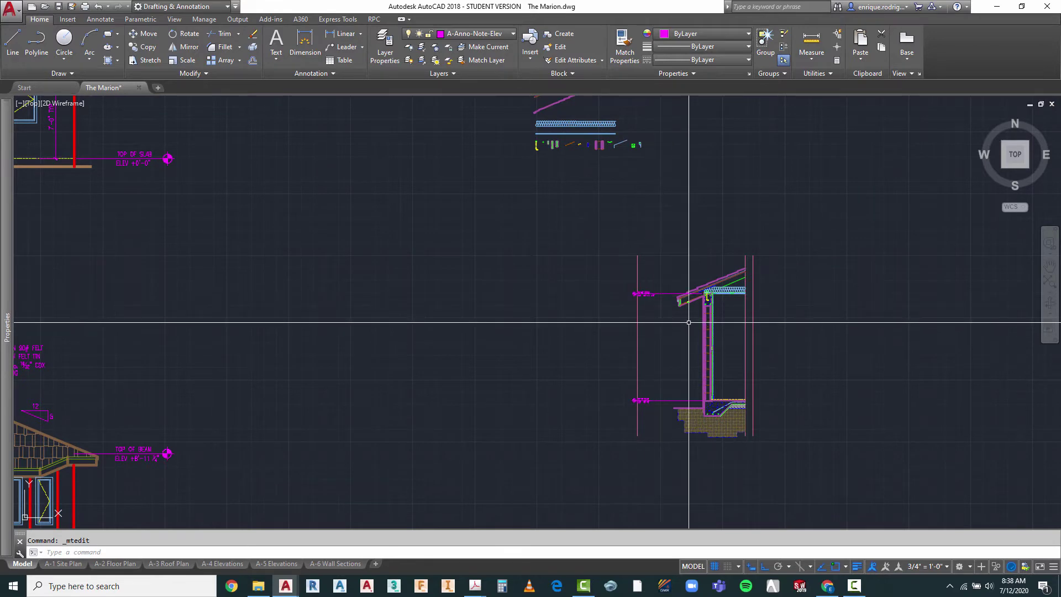
scroll(689, 317, "up", 3)
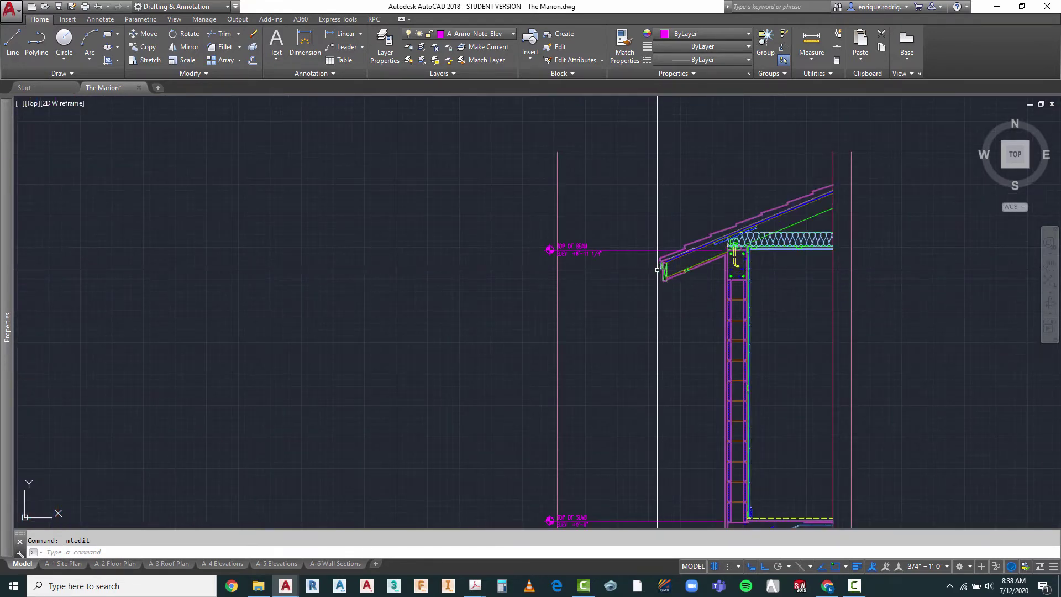
scroll(660, 274, "up", 4)
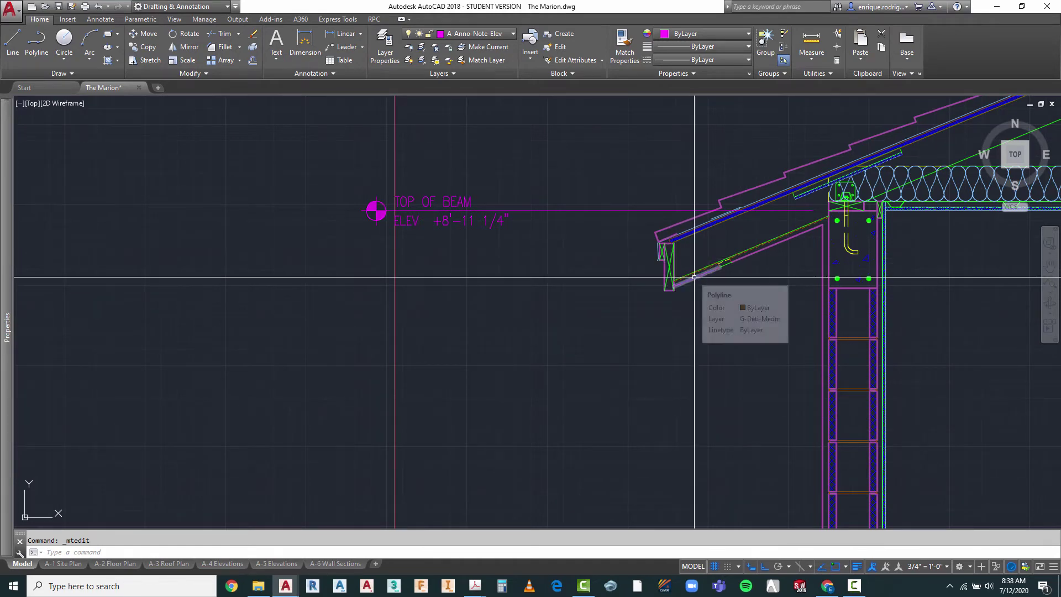
scroll(690, 287, "down", 4)
scroll(706, 293, "down", 4)
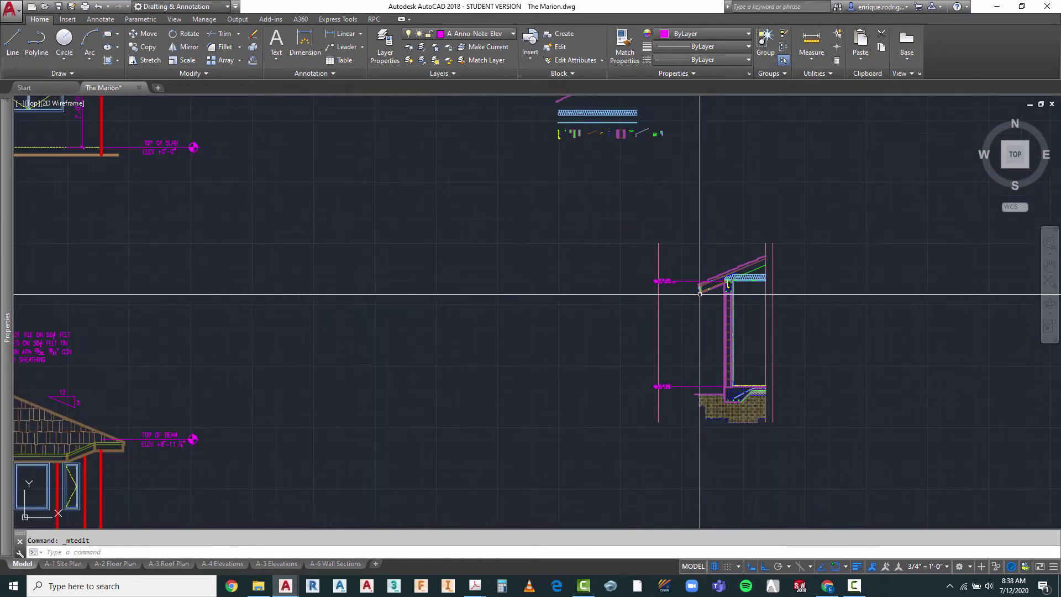
scroll(698, 289, "down", 2)
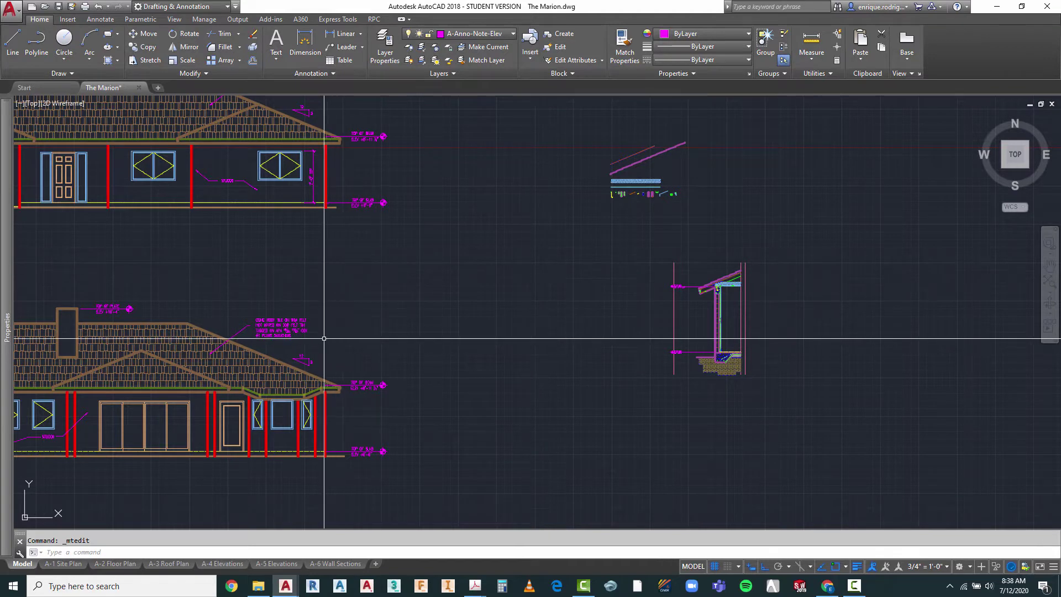
left_click(284, 325)
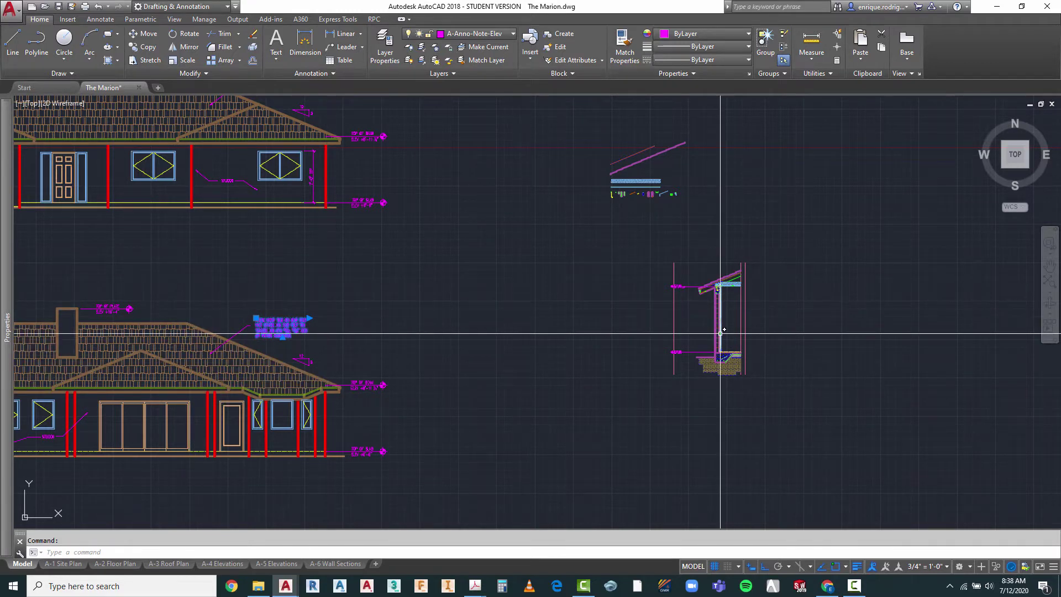
key("Escape")
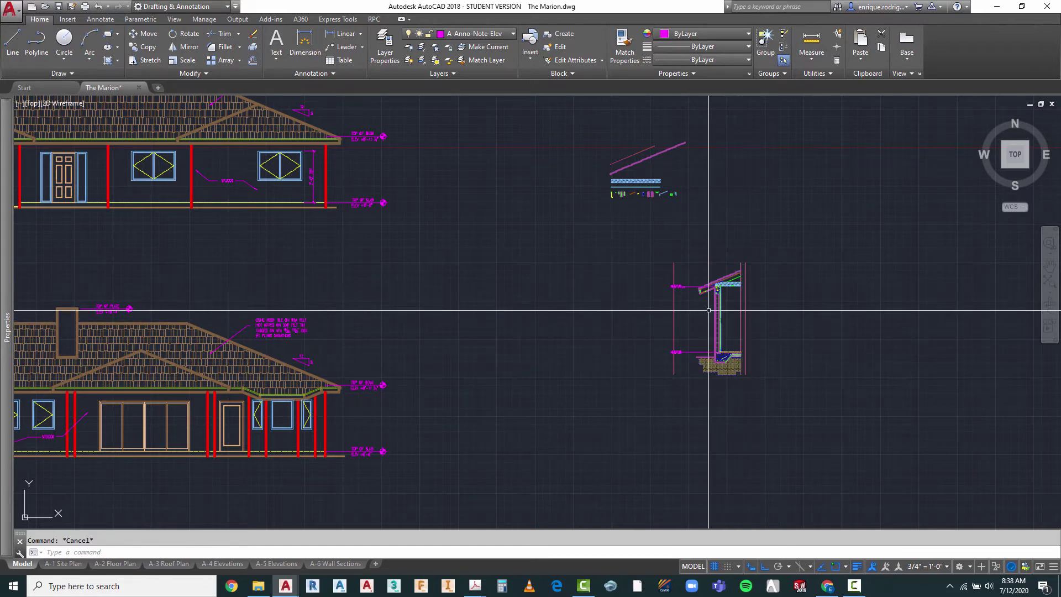
- Examine the roof, eave, insulation, tie beam and block wall parts of the wall section that need notes
scroll(744, 319, "up", 2)
scroll(743, 320, "up", 1)
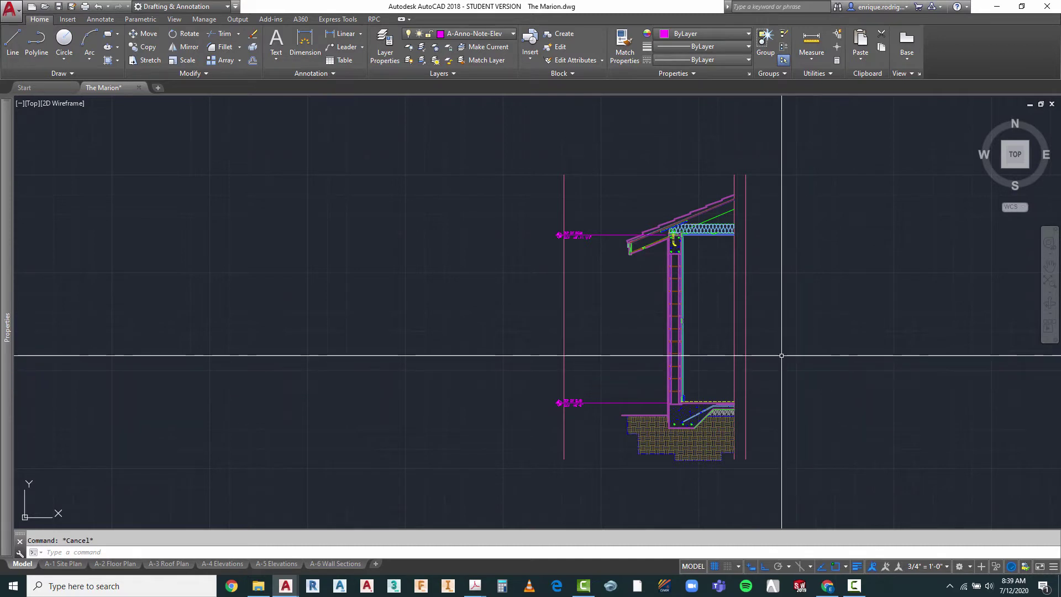
scroll(703, 232, "up", 2)
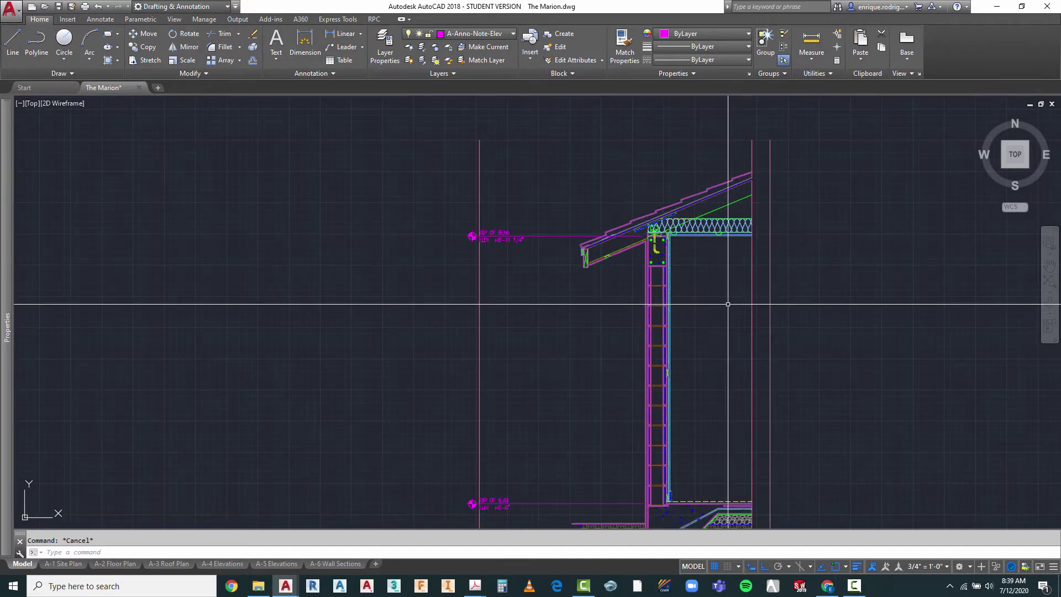
scroll(674, 273, "up", 4)
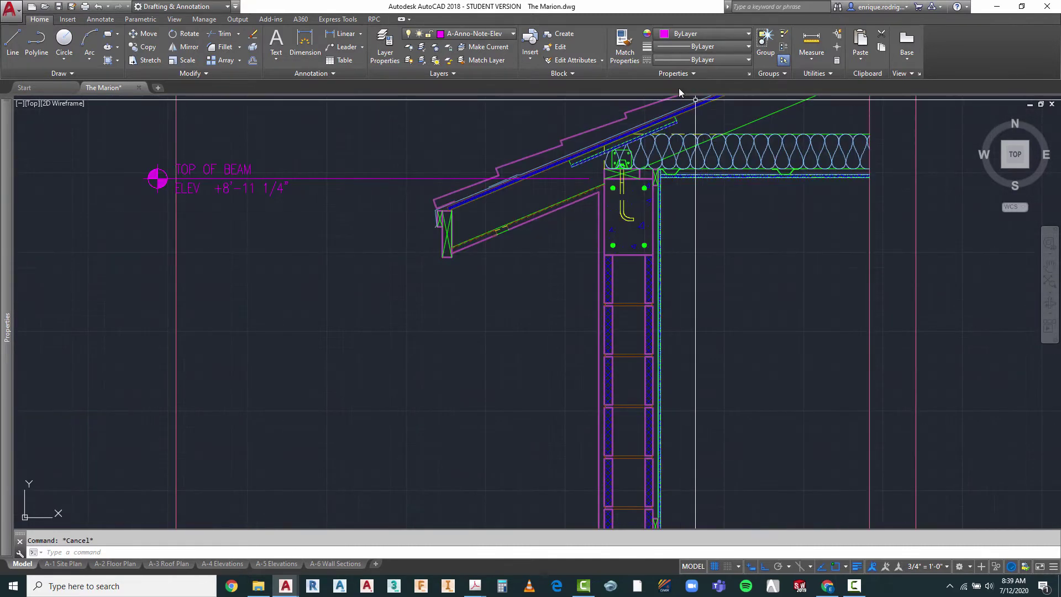
scroll(602, 331, "down", 2)
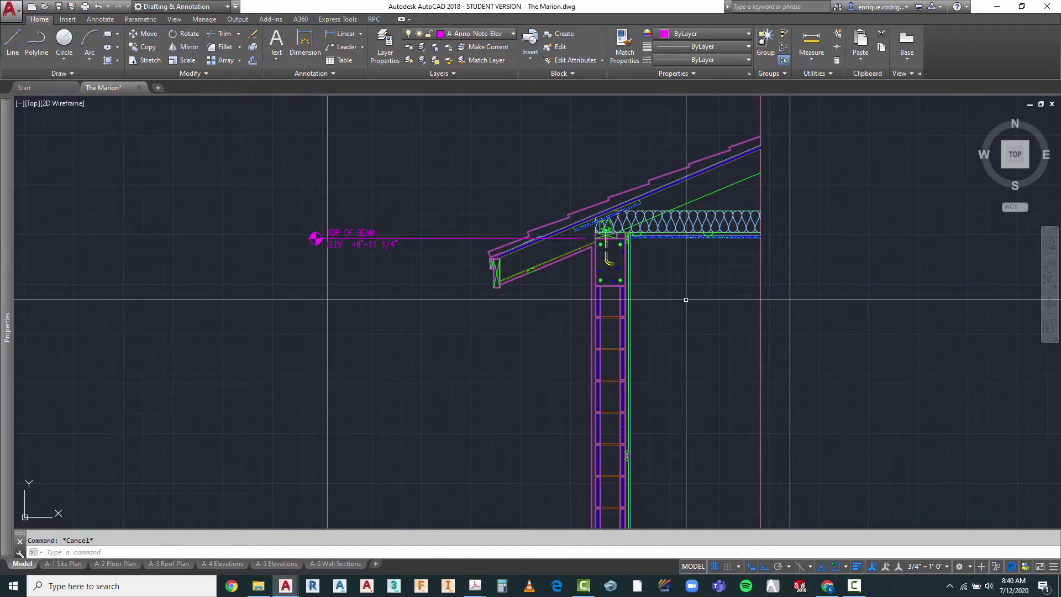
scroll(686, 299, "down", 4)
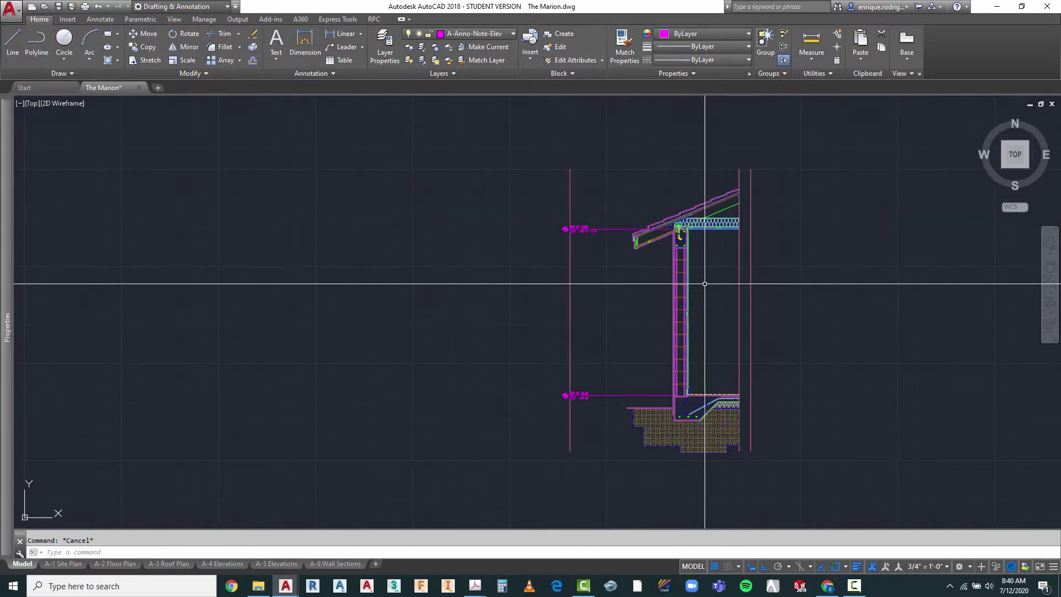
scroll(703, 238, "up", 2)
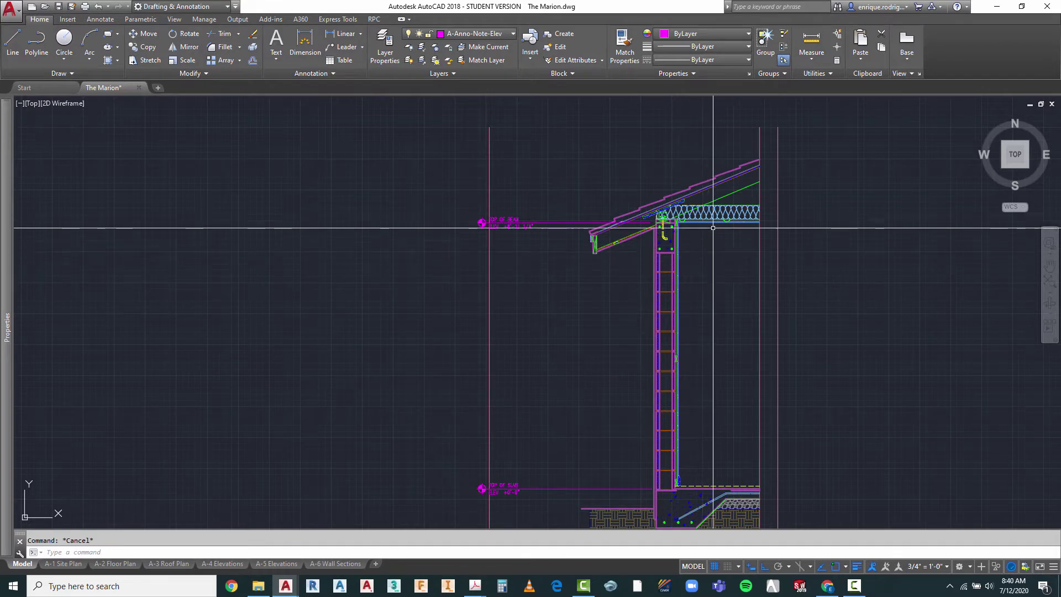
scroll(665, 216, "up", 4)
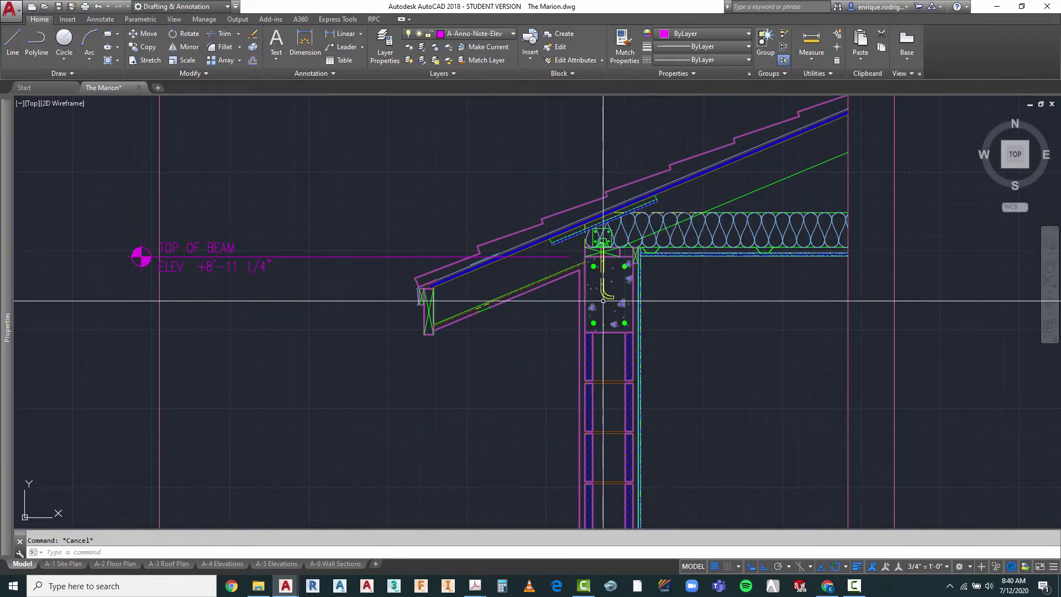
scroll(635, 220, "down", 2)
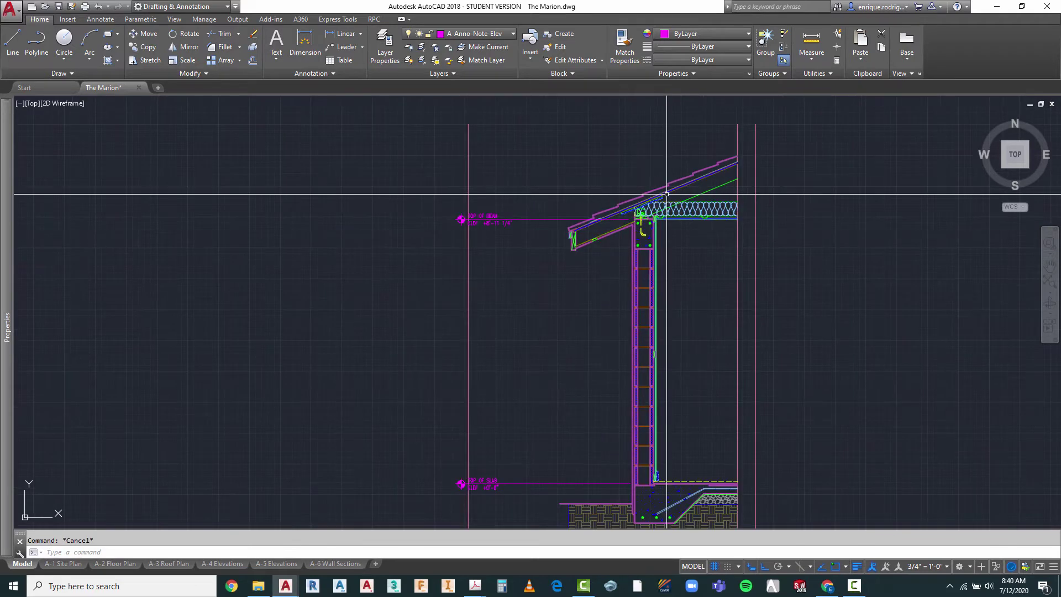
scroll(638, 226, "up", 2)
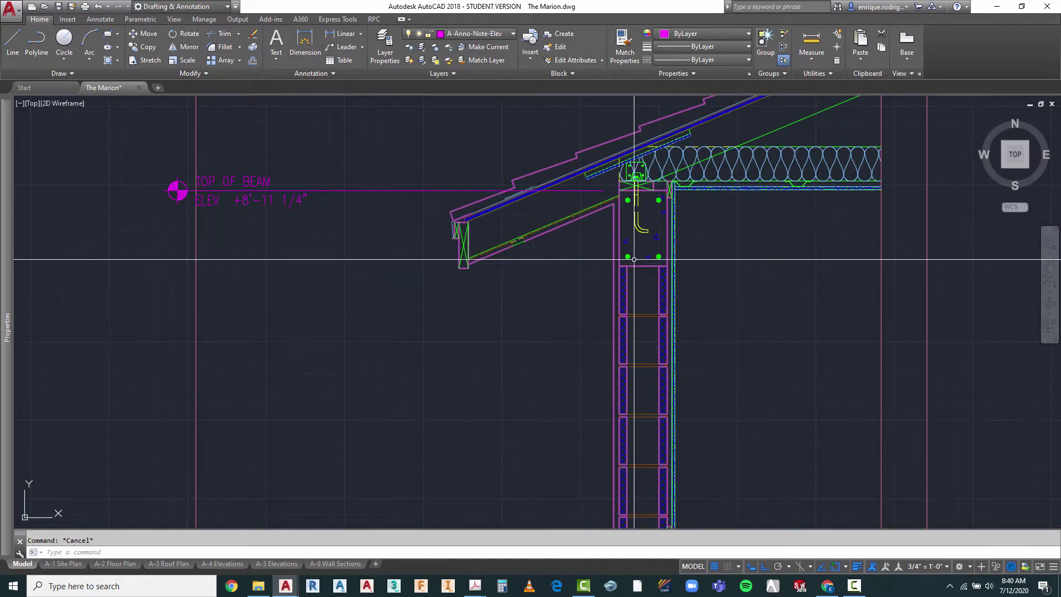
- Copy the concrete roof tile note from the lower building elevation onto the wall section's left boundary line, just above the TOP OF BEAM marker
scroll(762, 289, "down", 3)
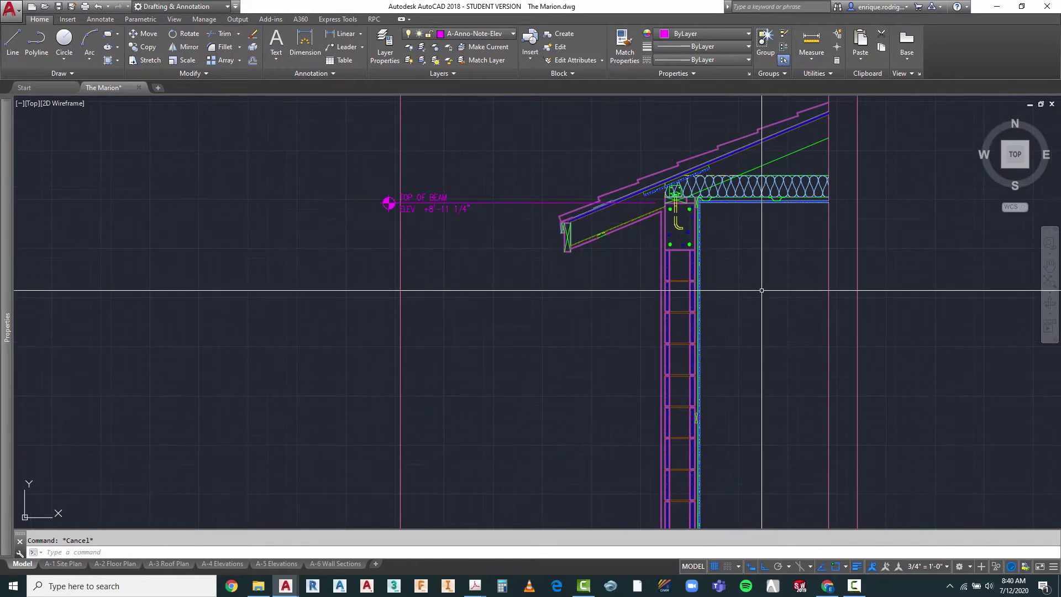
scroll(769, 290, "down", 3)
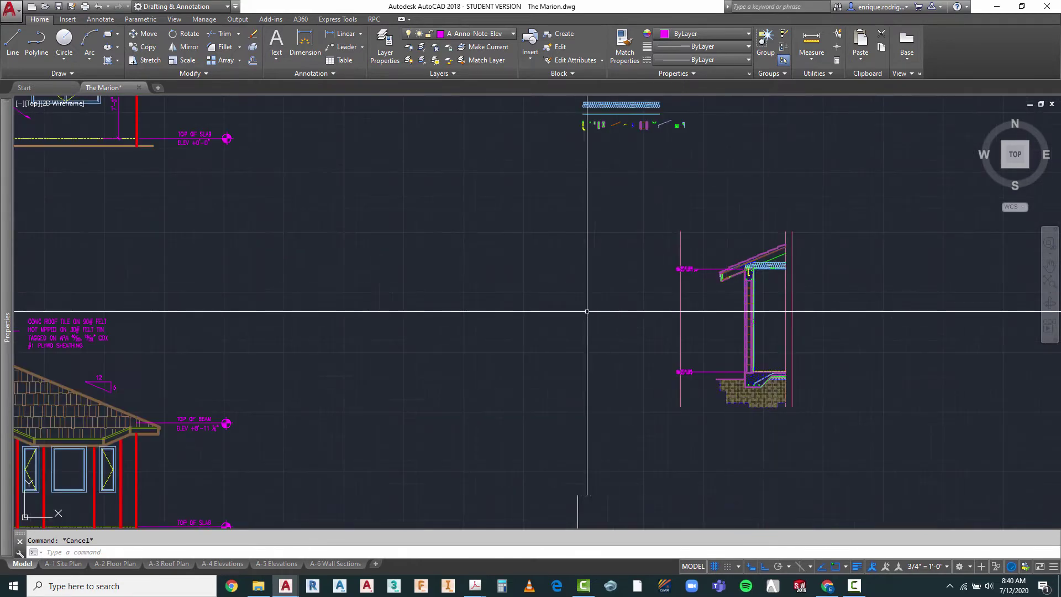
type("co")
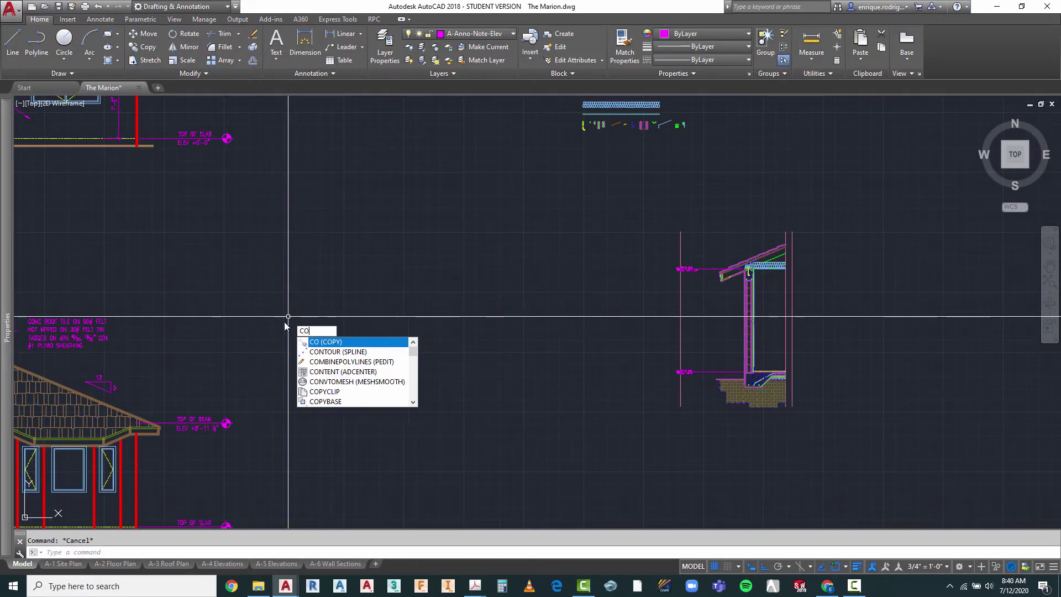
key("Return")
left_click(72, 317)
left_click(16, 322)
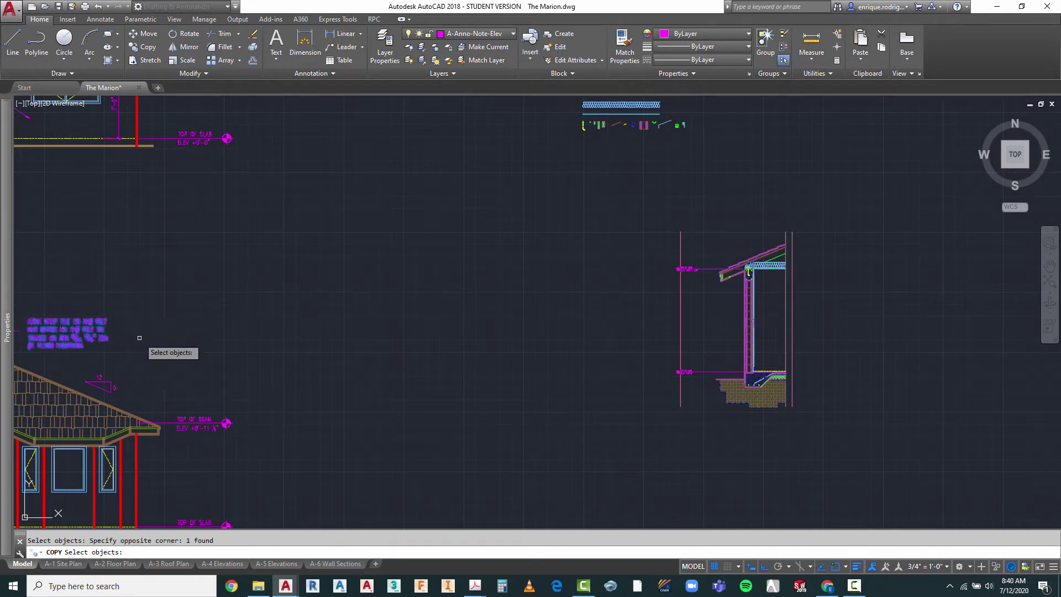
key("Return")
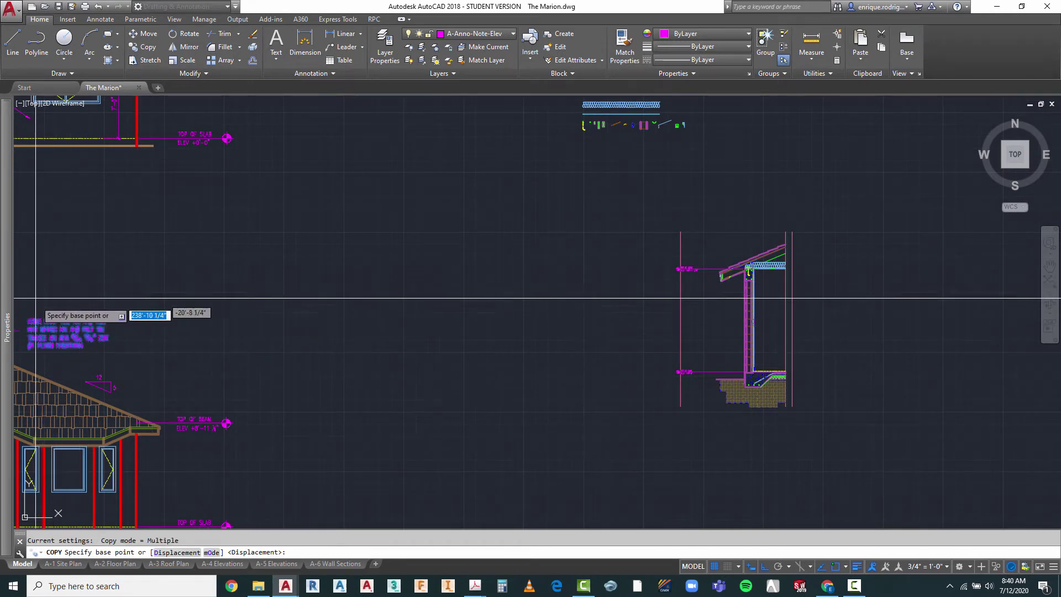
left_click(28, 349)
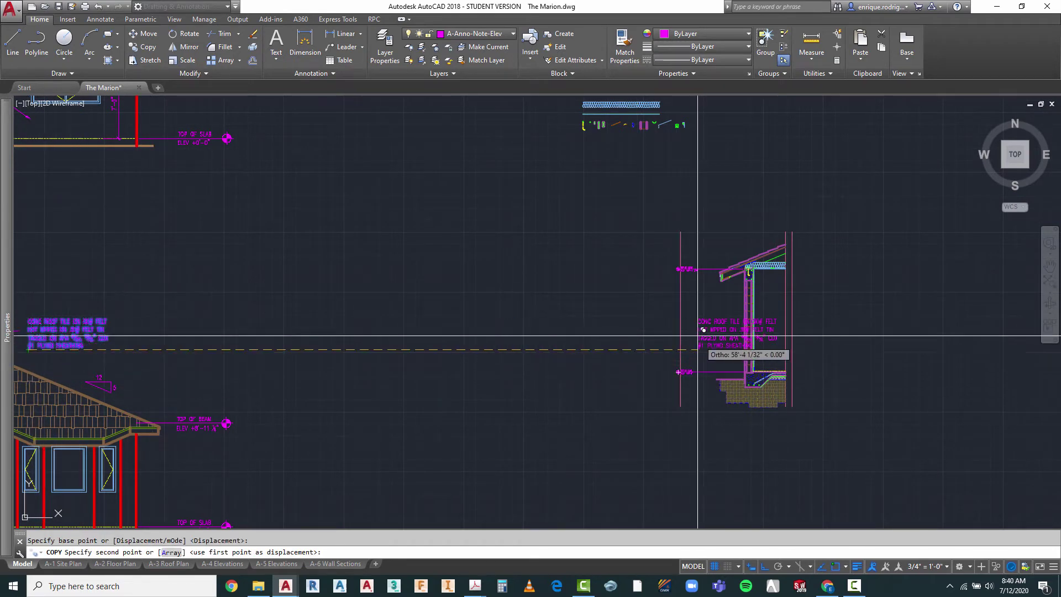
left_click(681, 248)
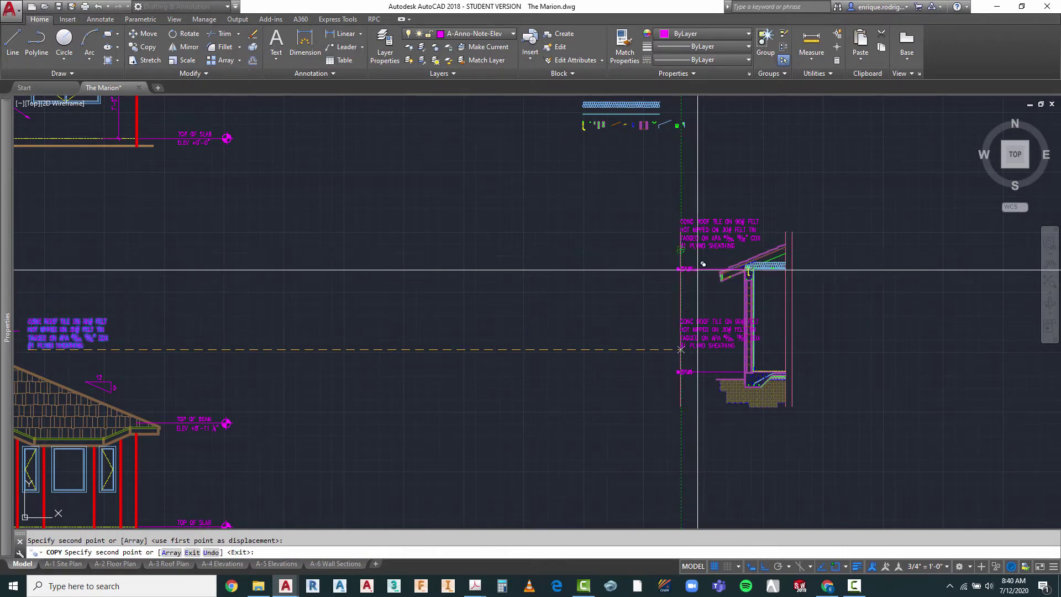
key("Escape")
- Open the A-6 Wall Sections layout and activate the viewport showing the wall section
scroll(773, 259, "up", 4)
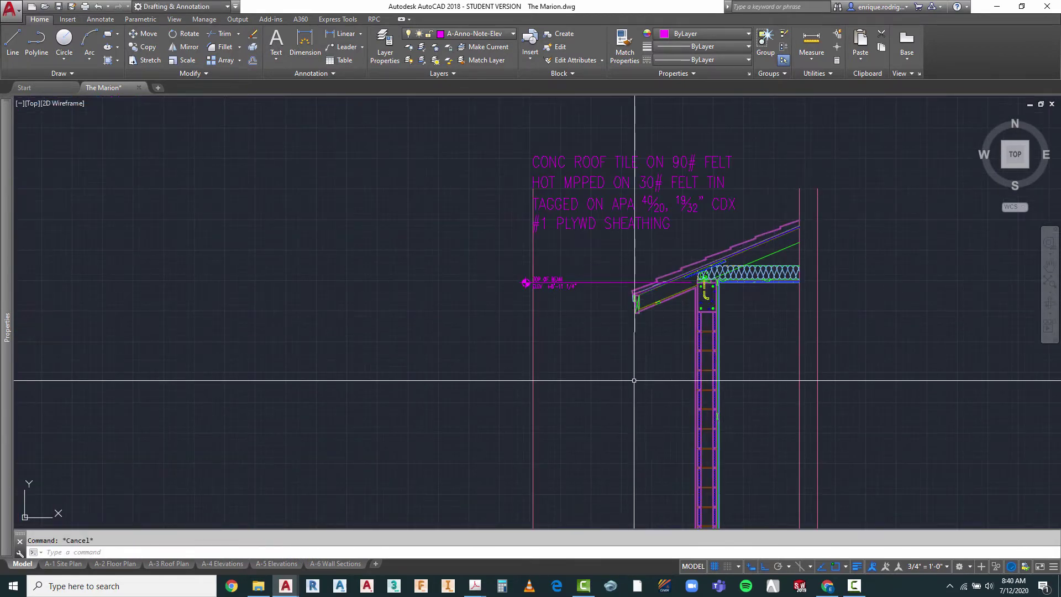
scroll(533, 286, "up", 4)
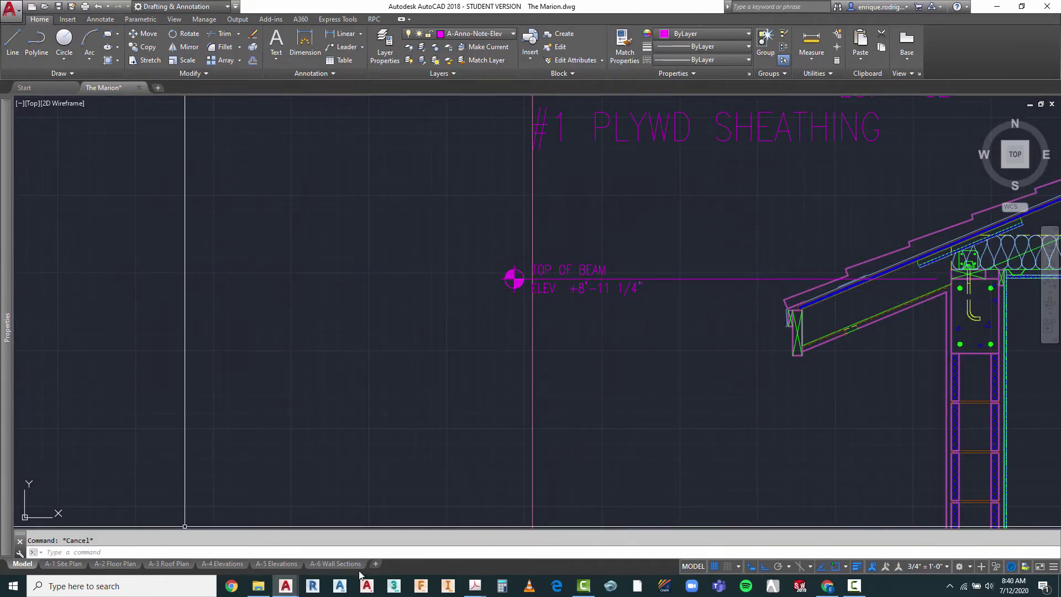
left_click(342, 563)
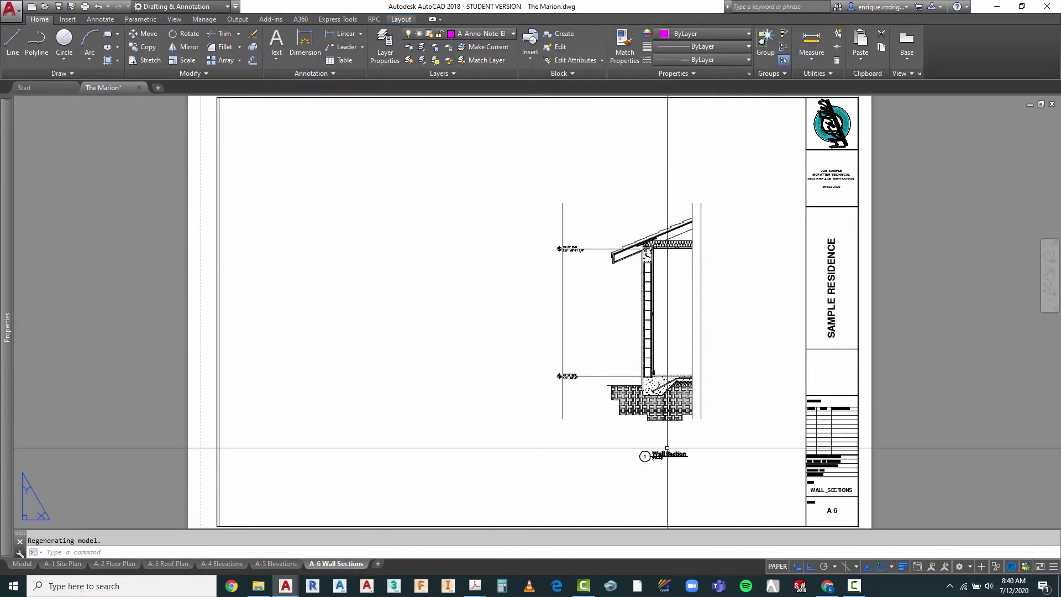
left_click(746, 303)
double_click(746, 303)
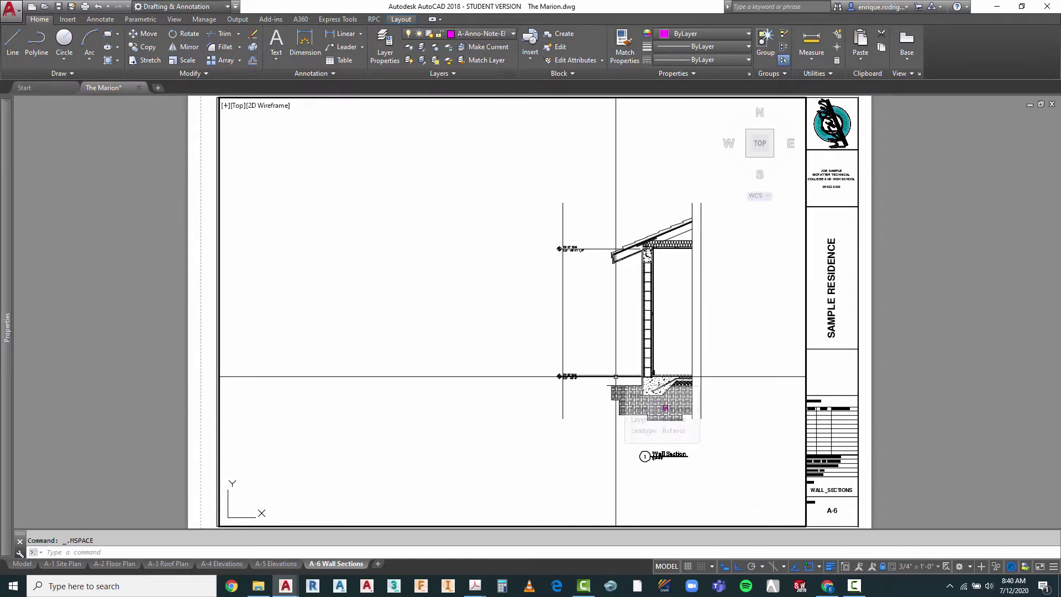
- Return to model space and check which annotation scales the copied roof tile note supports
left_click(22, 563)
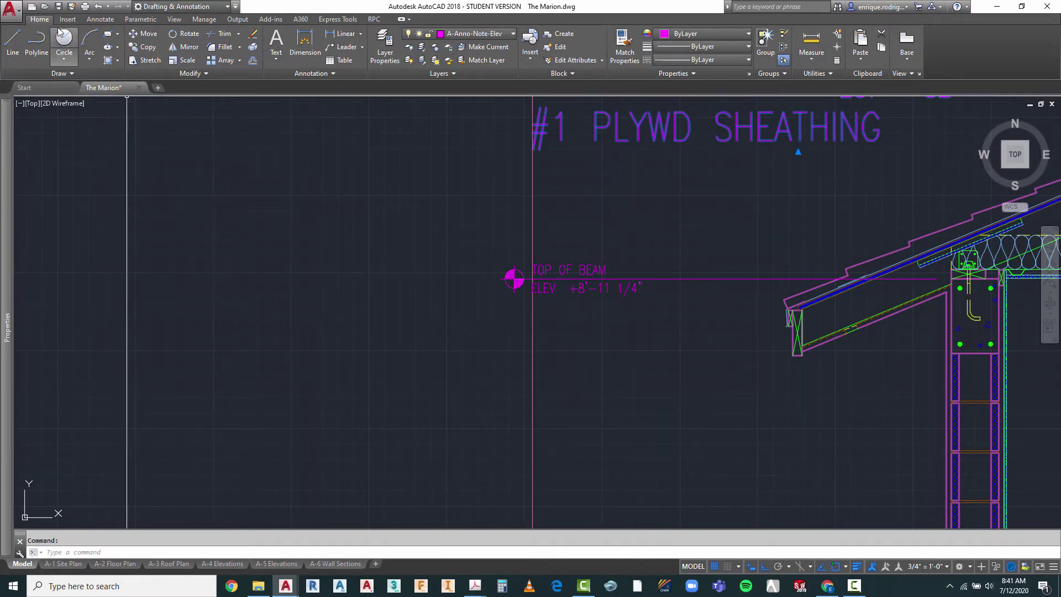
left_click(99, 20)
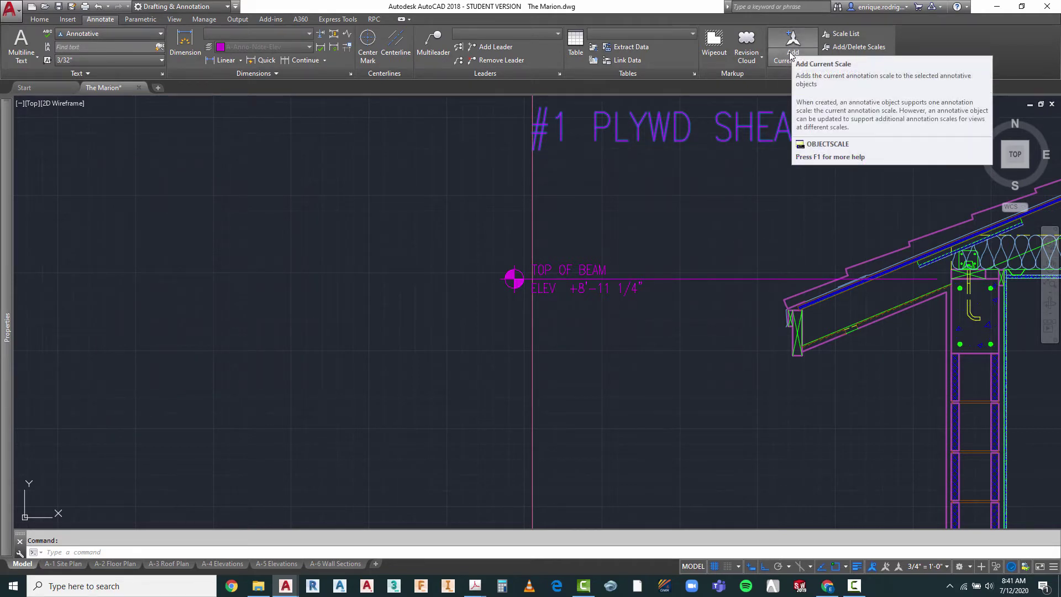
left_click(857, 47)
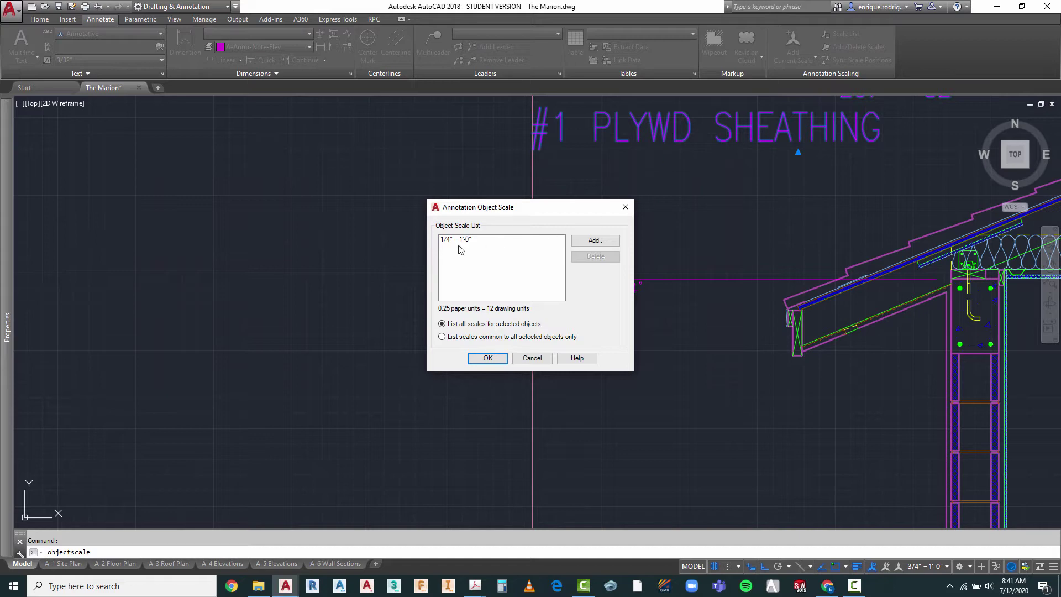
left_click(488, 358)
- Add the current 3/4" = 1'-0" annotation scale to the roof tile note above the wall section
scroll(706, 355, "down", 5)
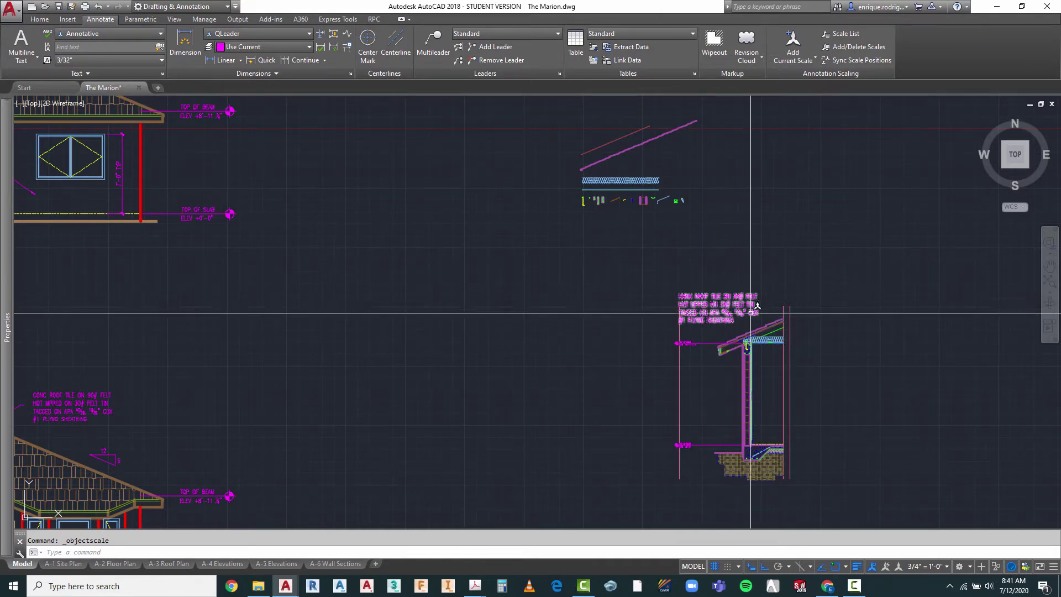
scroll(750, 312, "up", 4)
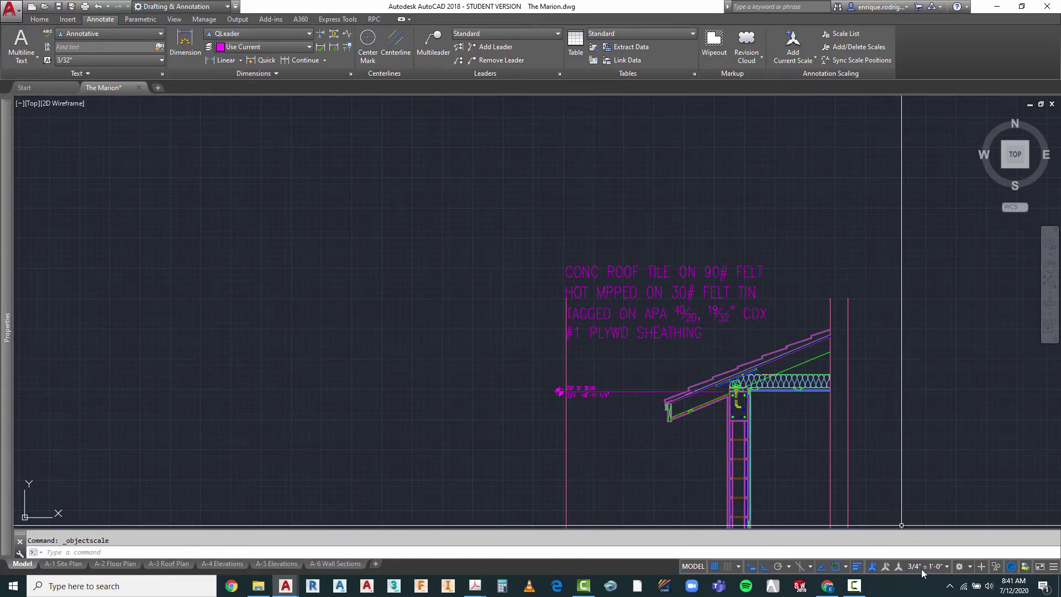
left_click(624, 290)
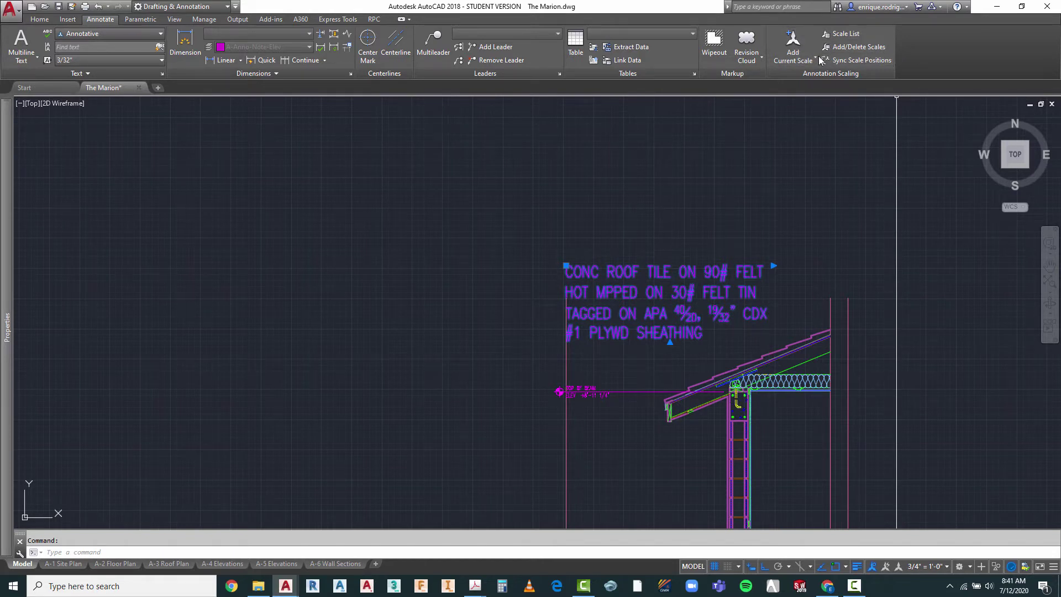
left_click(794, 42)
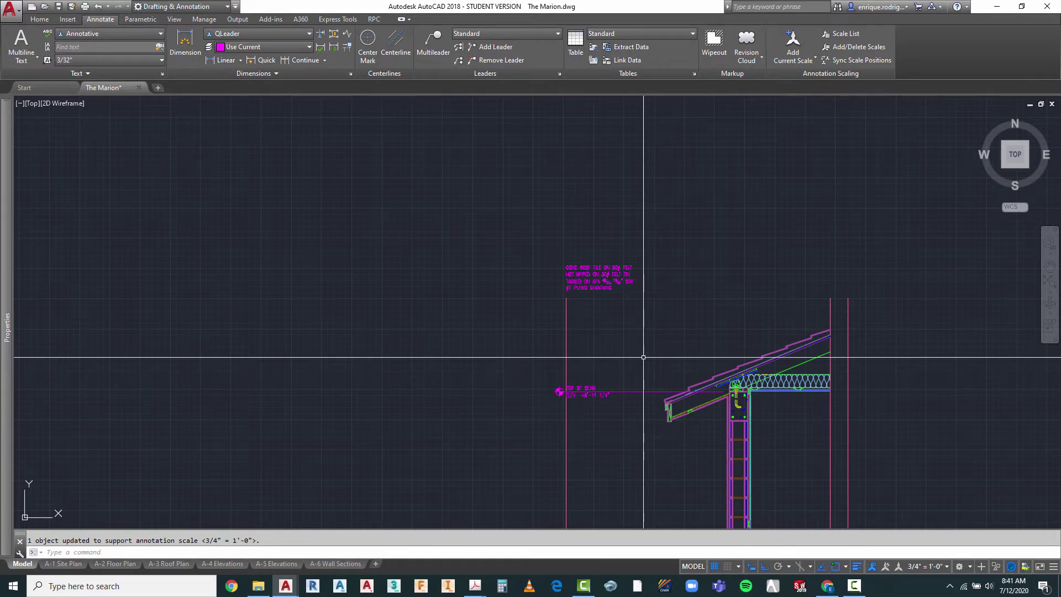
left_click(651, 334)
key("Escape")
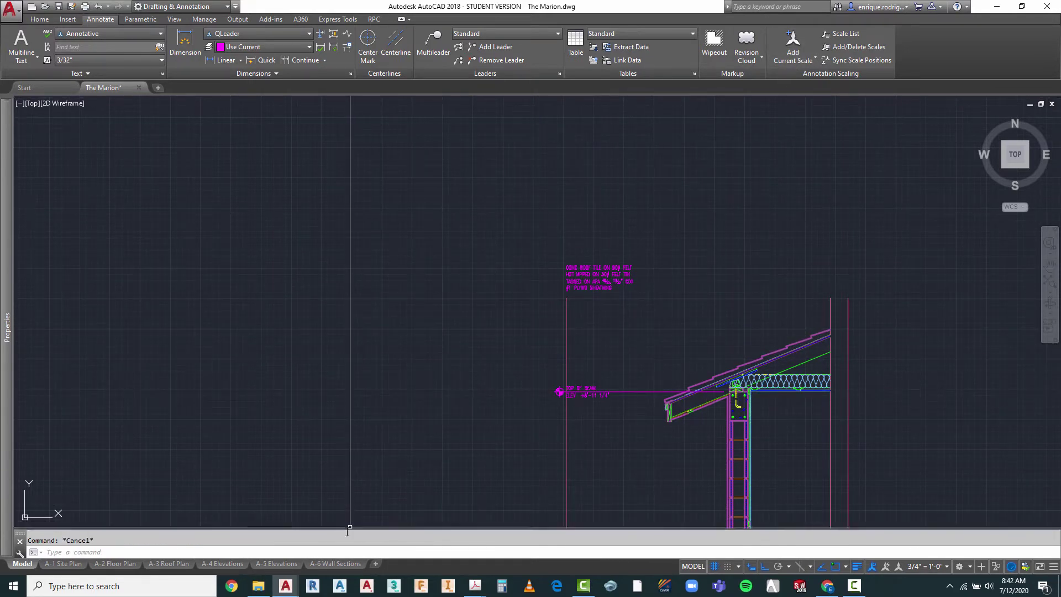
- Check the note on the A-6 Wall Sections layout, switching the display of annotation objects at all scales on and off again
left_click(330, 564)
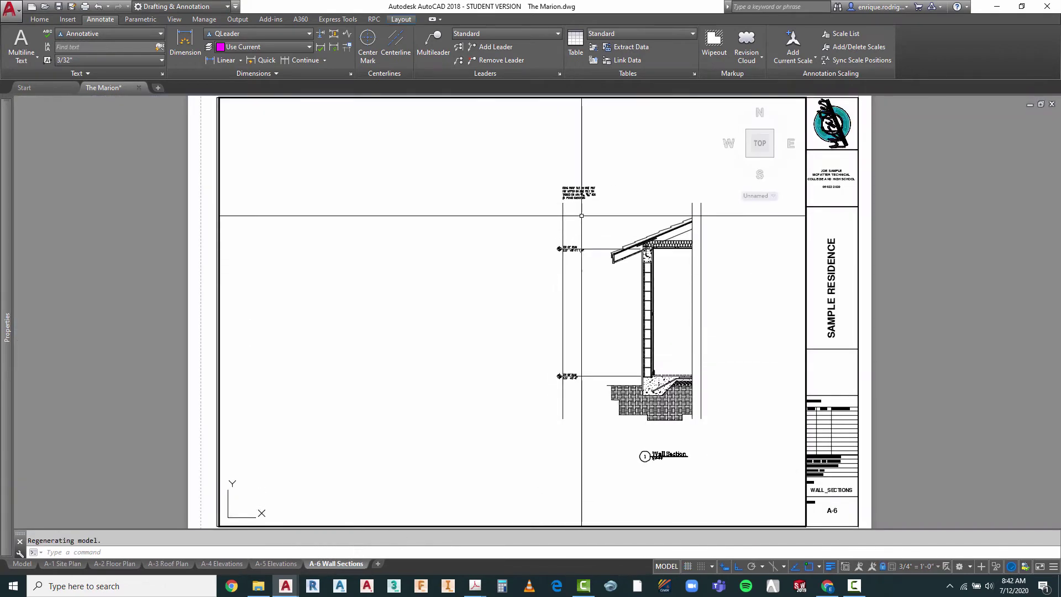
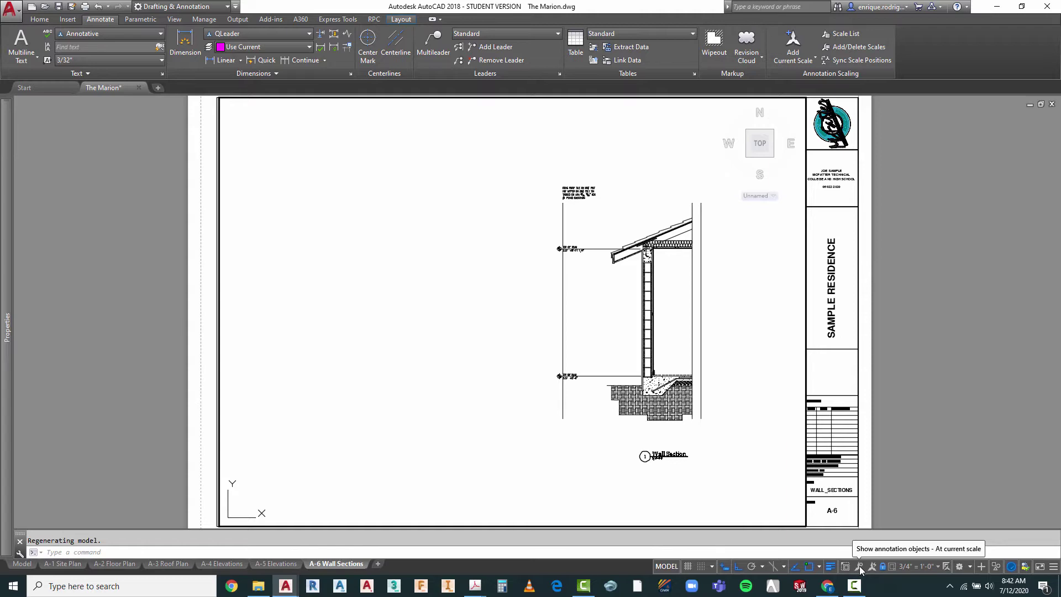
left_click(859, 567)
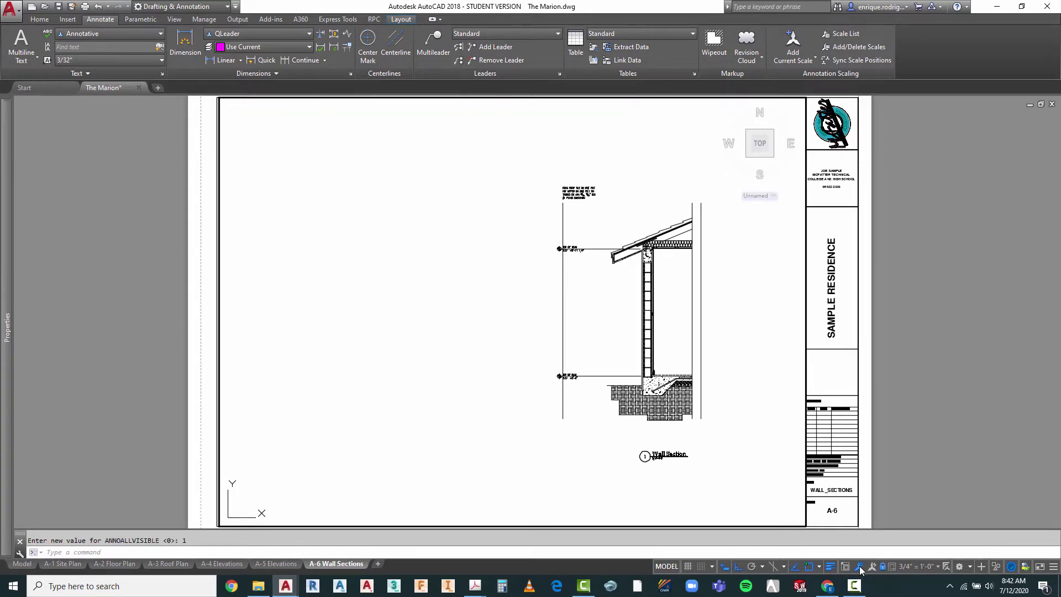
left_click(859, 567)
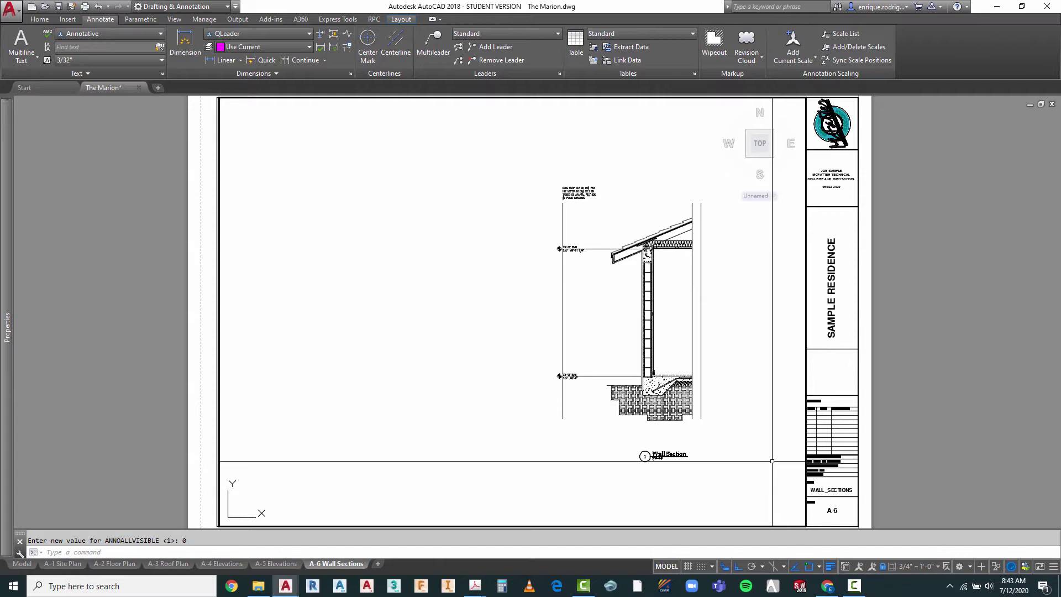
- In model space, move the roof tile note straight down so it starts just below the upper end of the wall section's left boundary line
left_click(22, 563)
type("m")
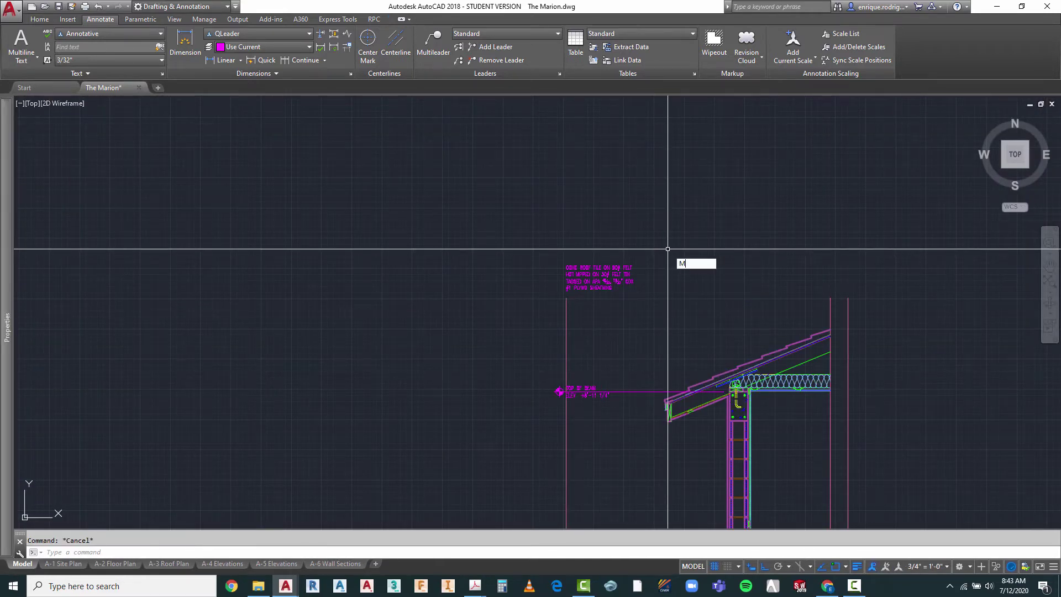
key("Return")
left_click(625, 239)
left_click(608, 289)
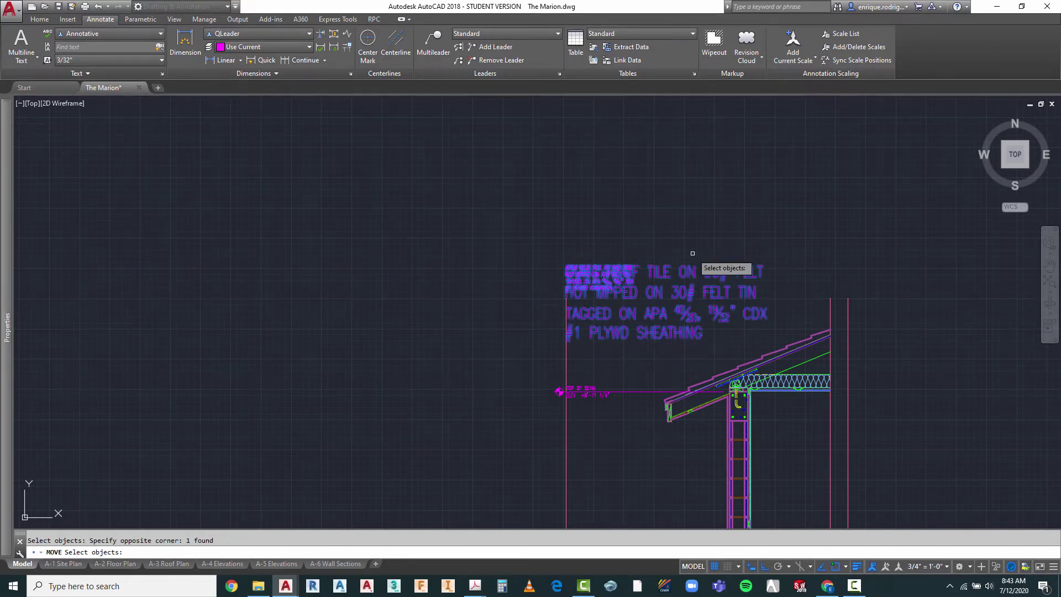
key("Return")
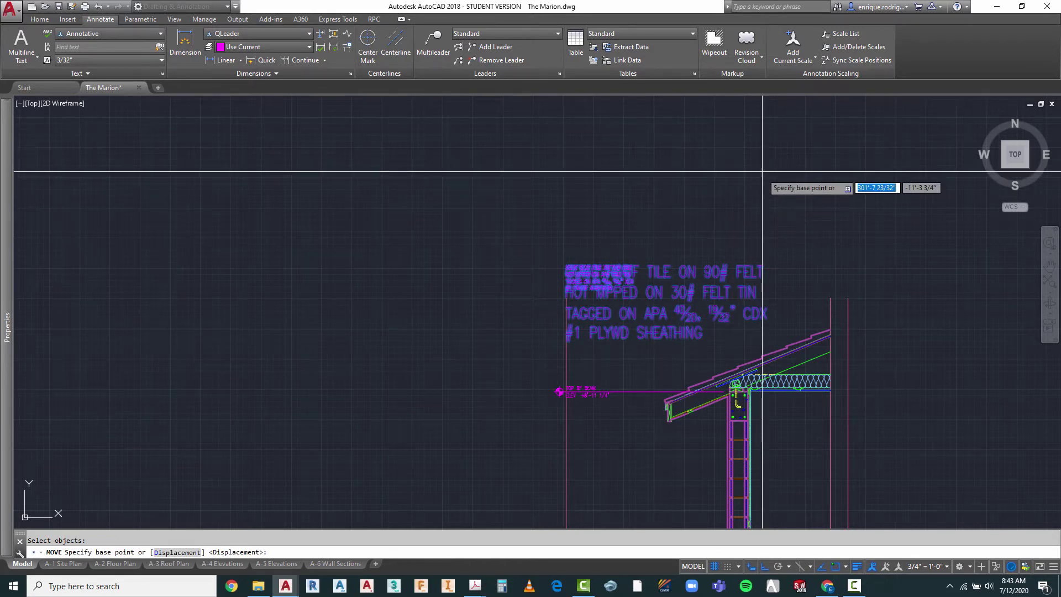
left_click(769, 145)
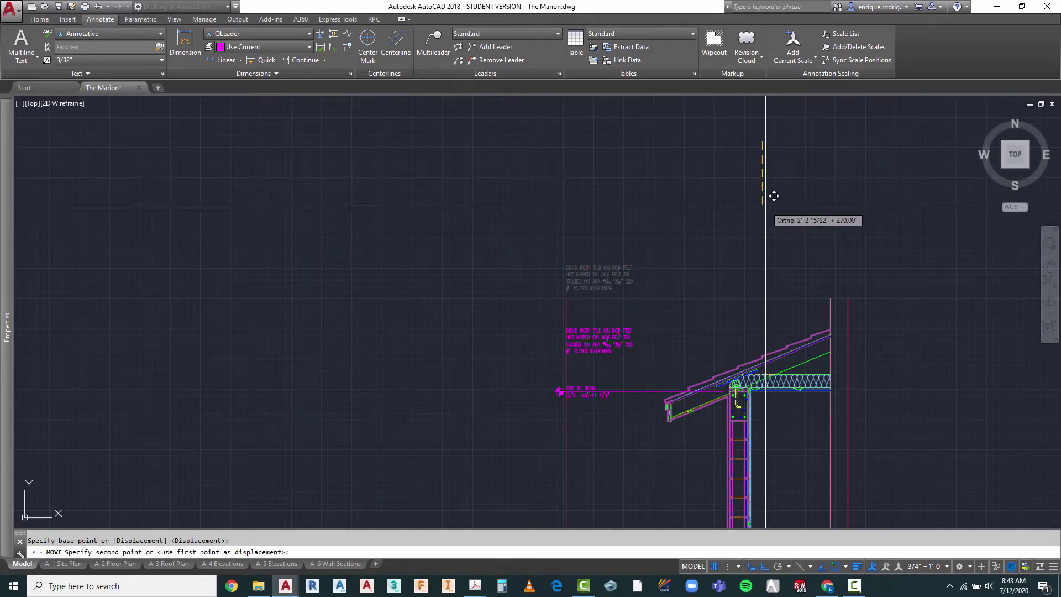
left_click(755, 170)
- Compare the annotation scale representations of the wall section's roof tile note with the original note on the building elevation
scroll(765, 237, "down", 3)
scroll(720, 284, "up", 3)
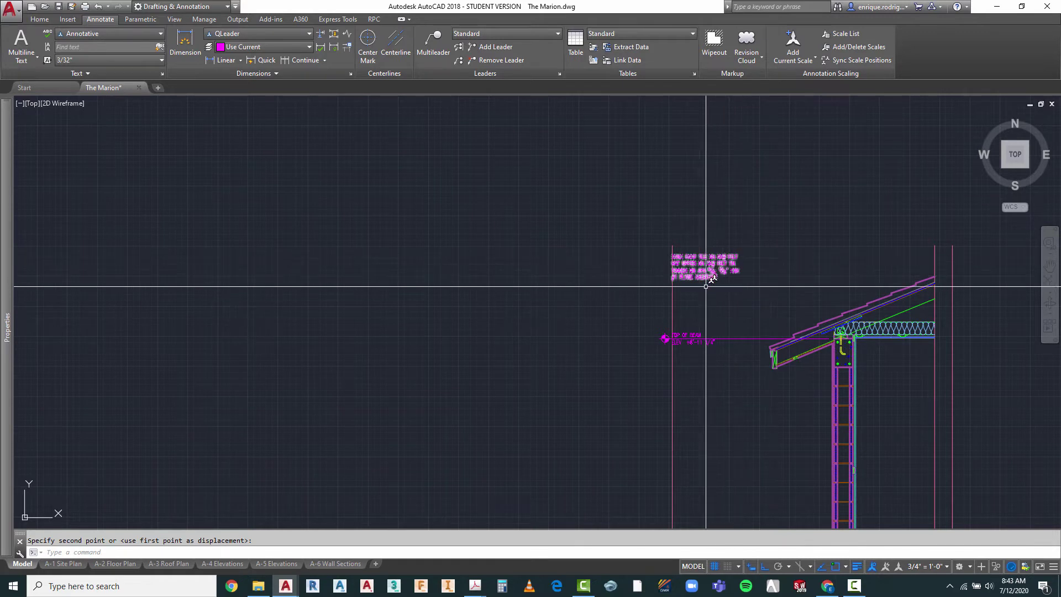
scroll(670, 244, "down", 2)
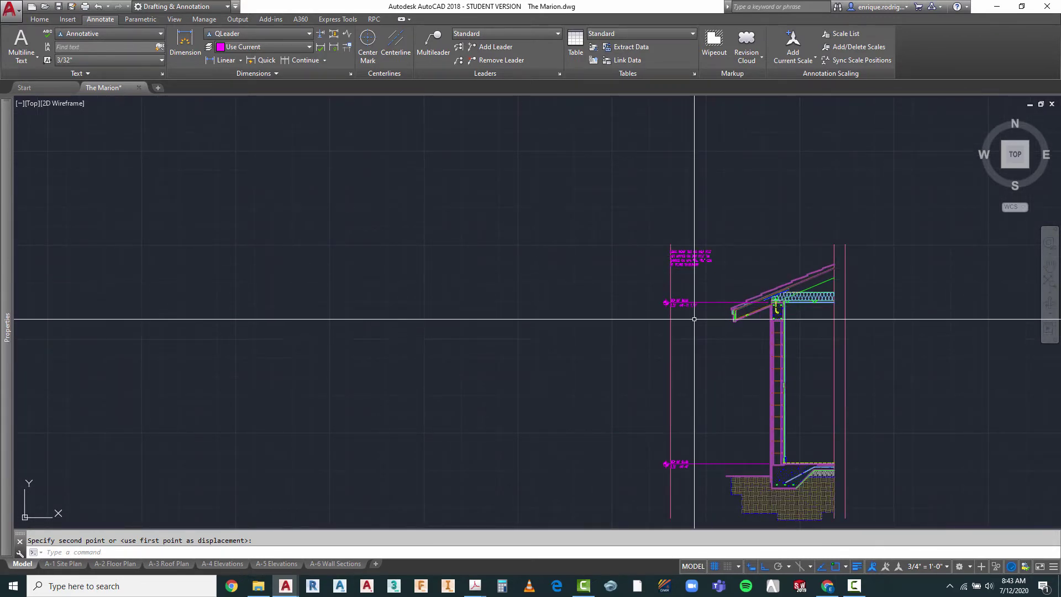
scroll(694, 343, "up", 2)
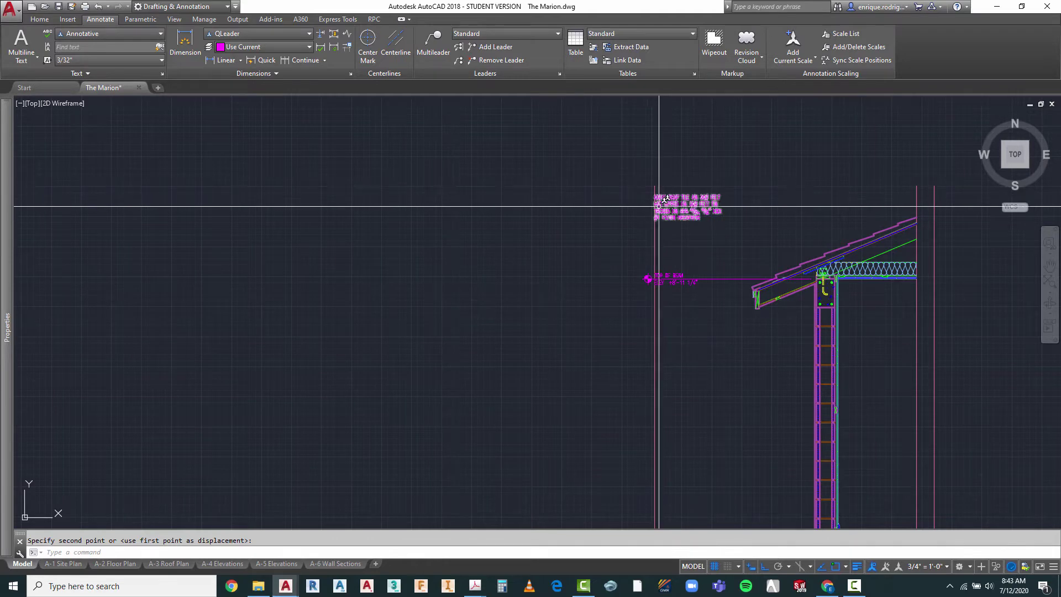
scroll(713, 299, "down", 4)
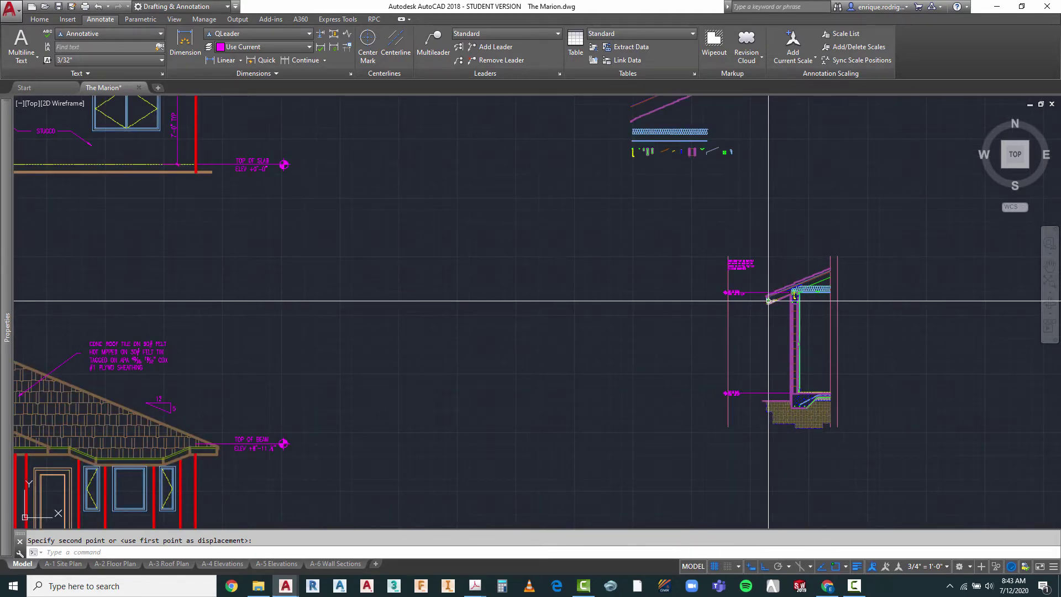
key("Escape")
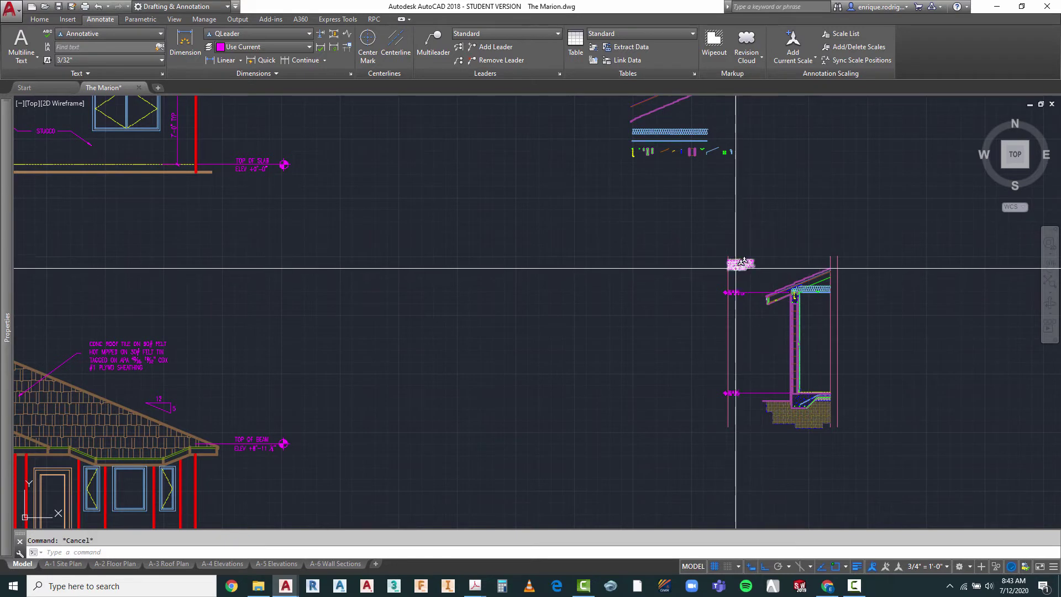
left_click(137, 351)
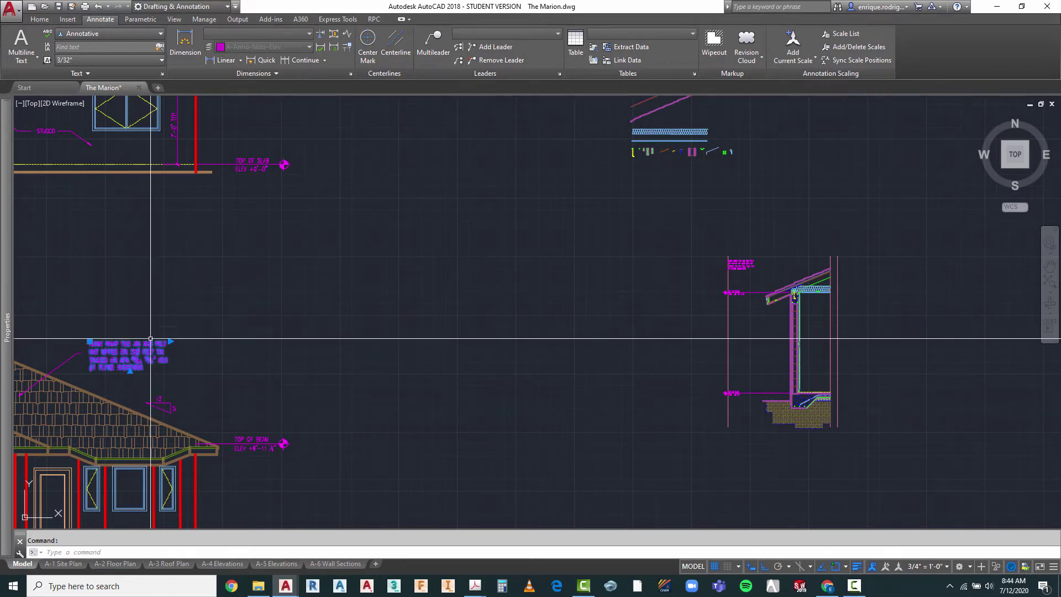
key("Escape")
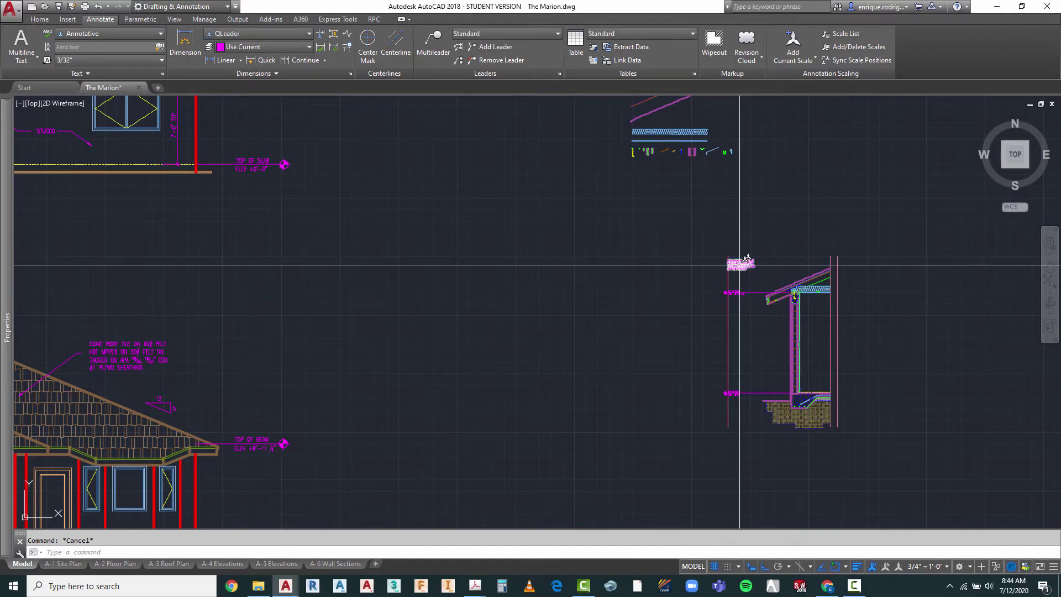
- Delete the 1/4" = 1'-0" annotation scale from the wall section's roof tile note, keeping only 3/4" = 1'-0"
left_click(739, 265)
scroll(752, 279, "up", 5)
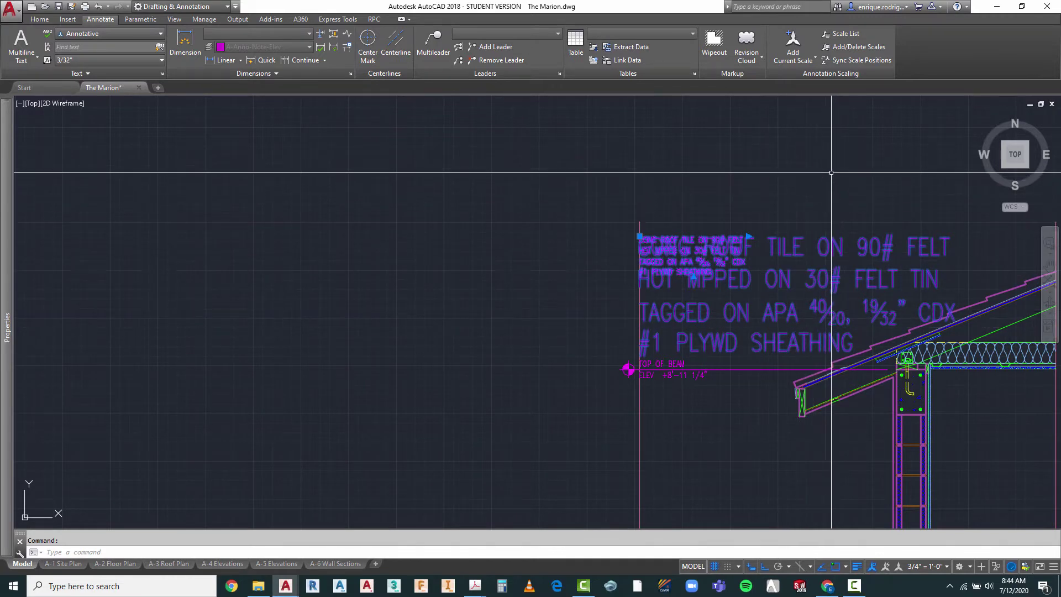
left_click(859, 47)
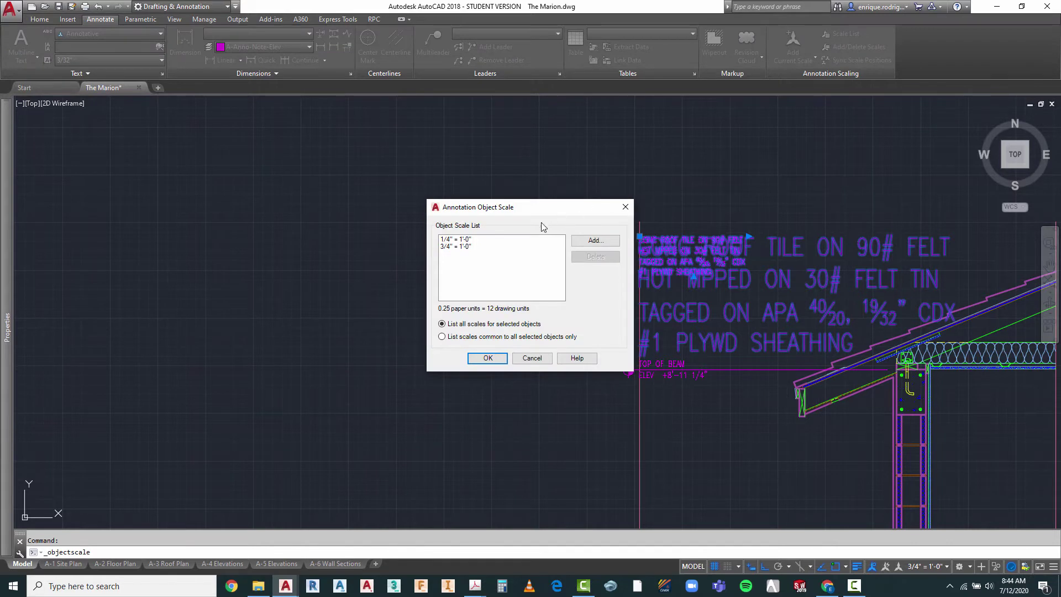
left_click(463, 239)
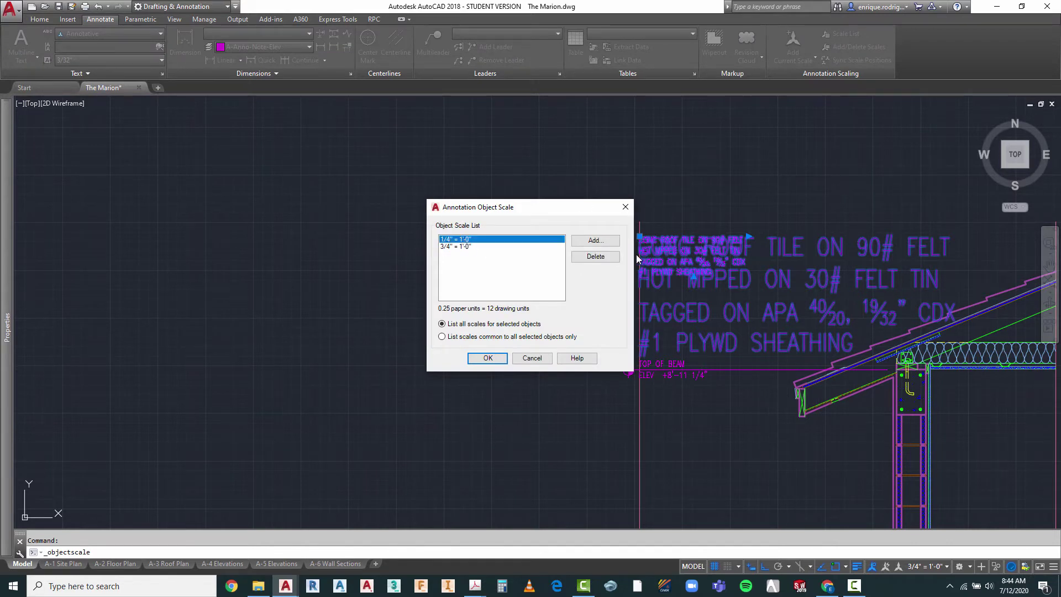
left_click(611, 257)
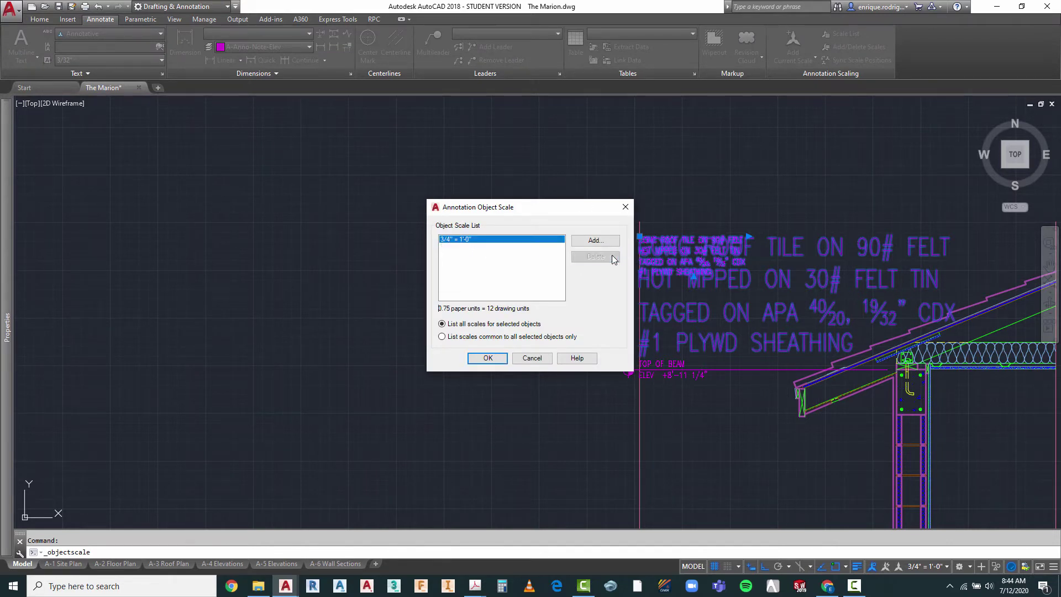
left_click(488, 358)
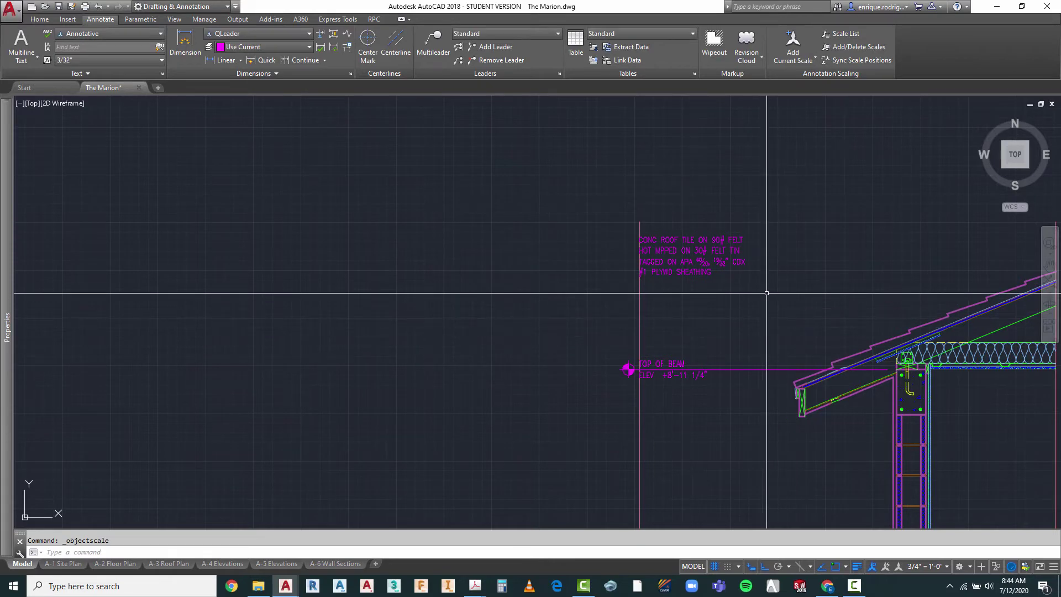
- Move the roof tile note straight down about 1'-2", to just above the TOP OF BEAM marker
scroll(668, 221, "down", 4)
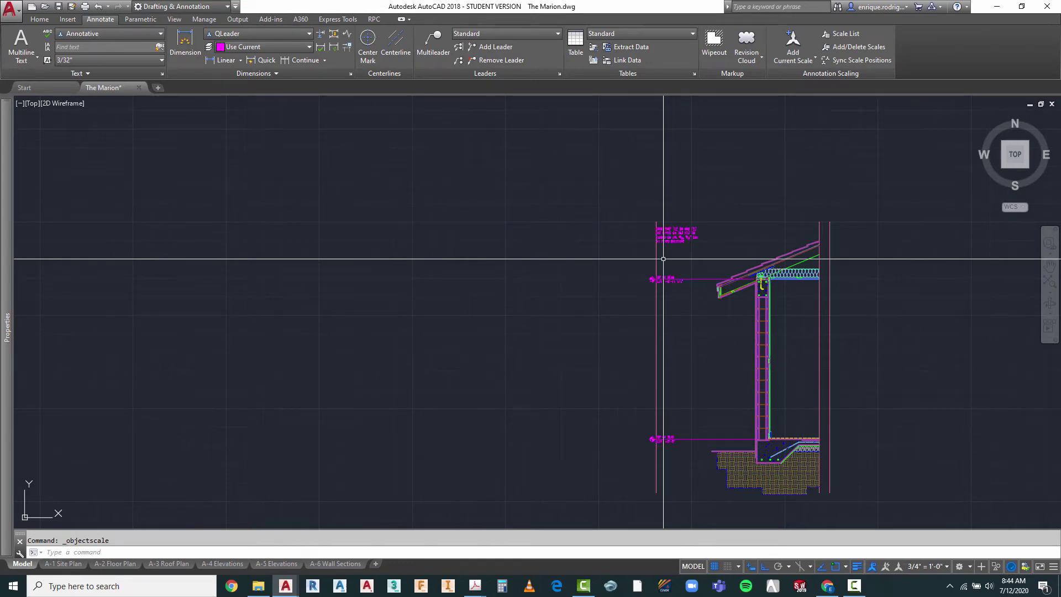
scroll(682, 231, "up", 2)
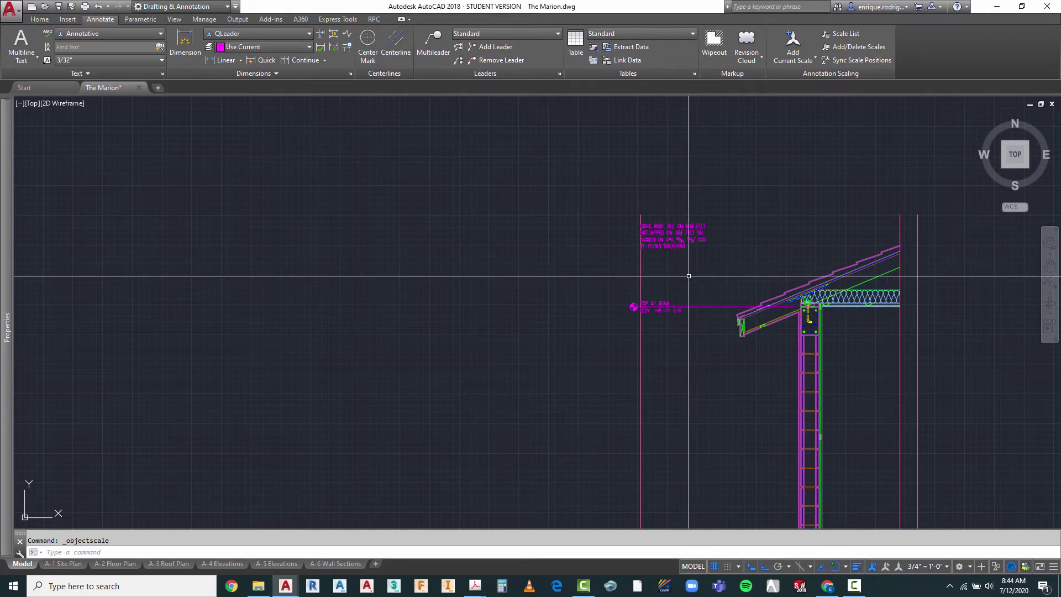
type("m")
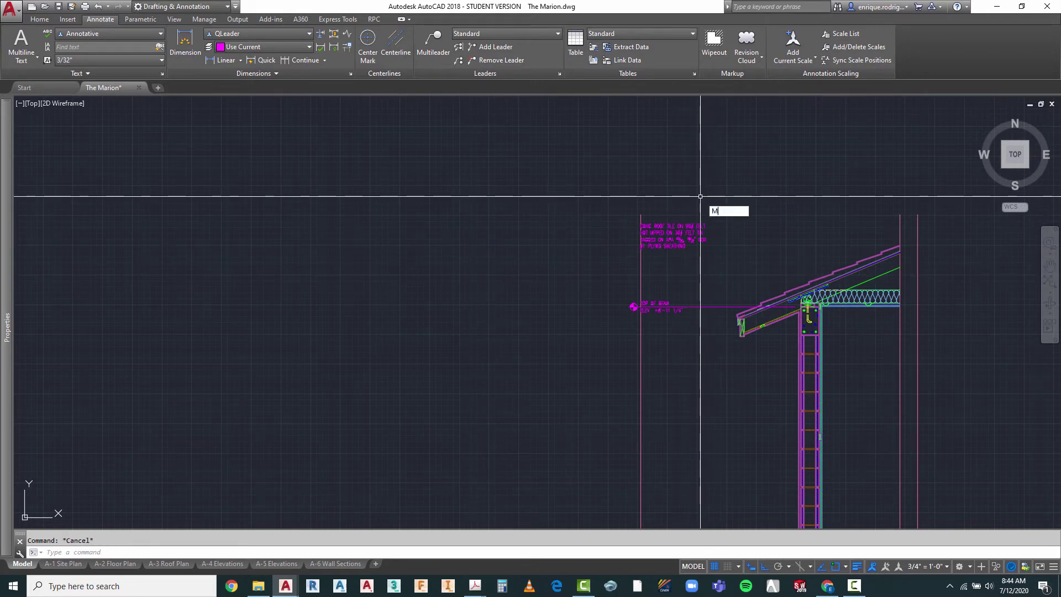
key("Return")
left_click(697, 207)
left_click(688, 252)
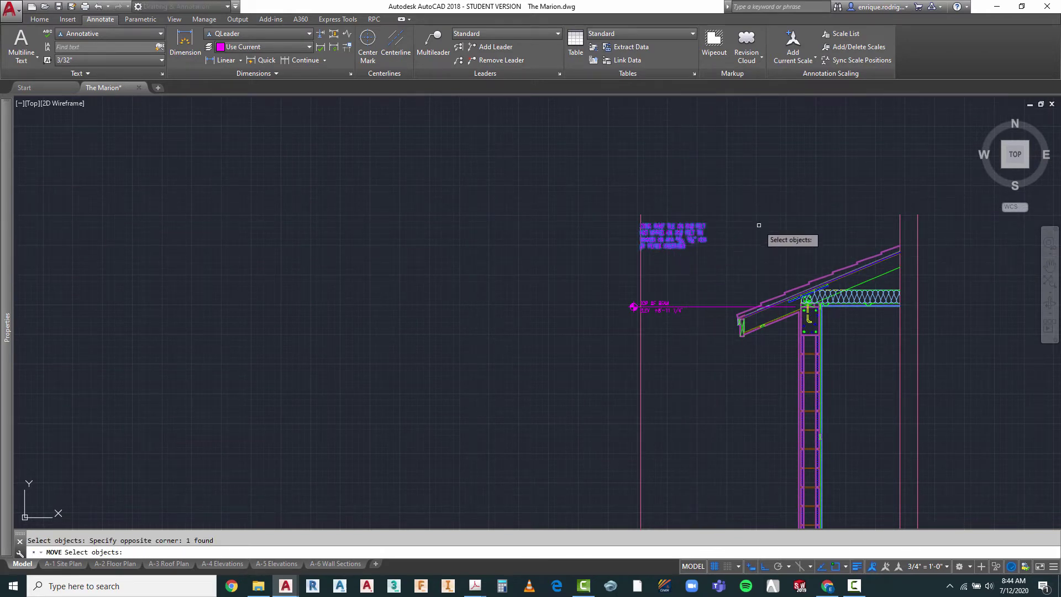
key("Return")
left_click(773, 186)
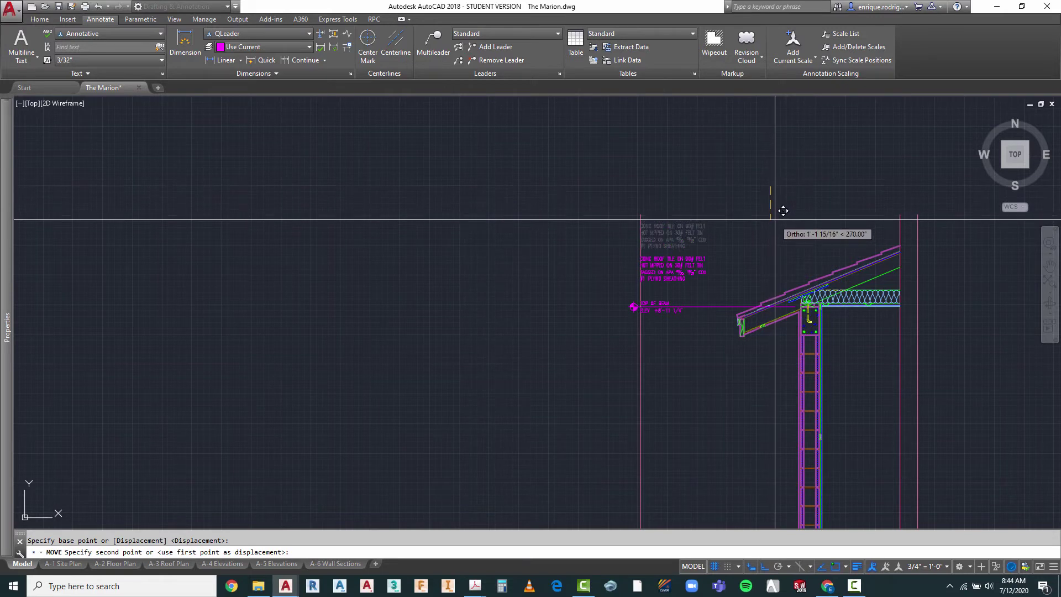
key("Escape")
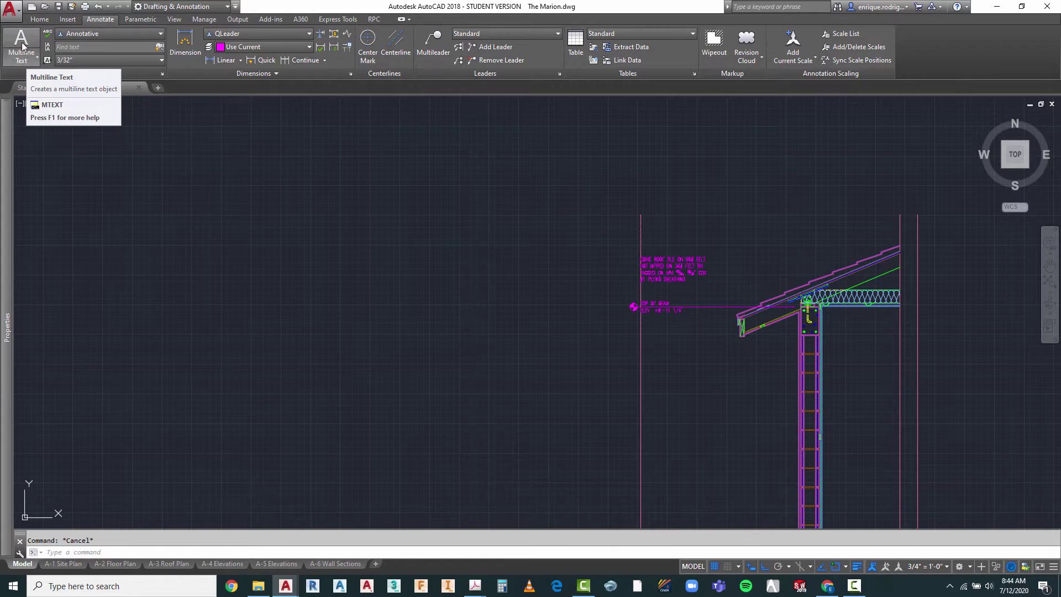
- Add a multiline text note reading 2X6 ROOF RAFTER @ 24" O.C. at the upper end of the wall section's left boundary line
left_click(26, 60)
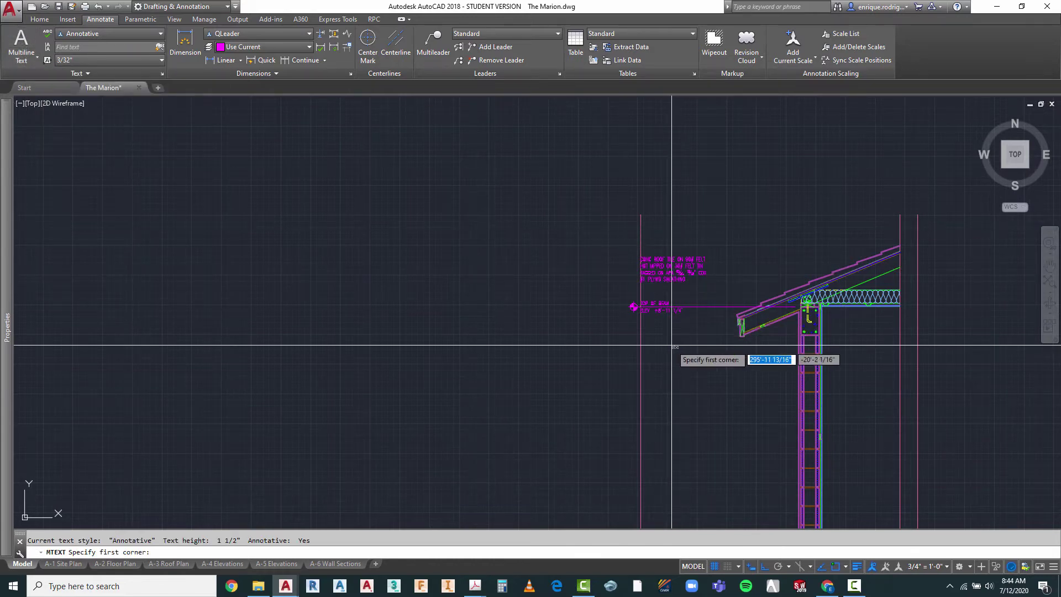
scroll(630, 218, "up", 5)
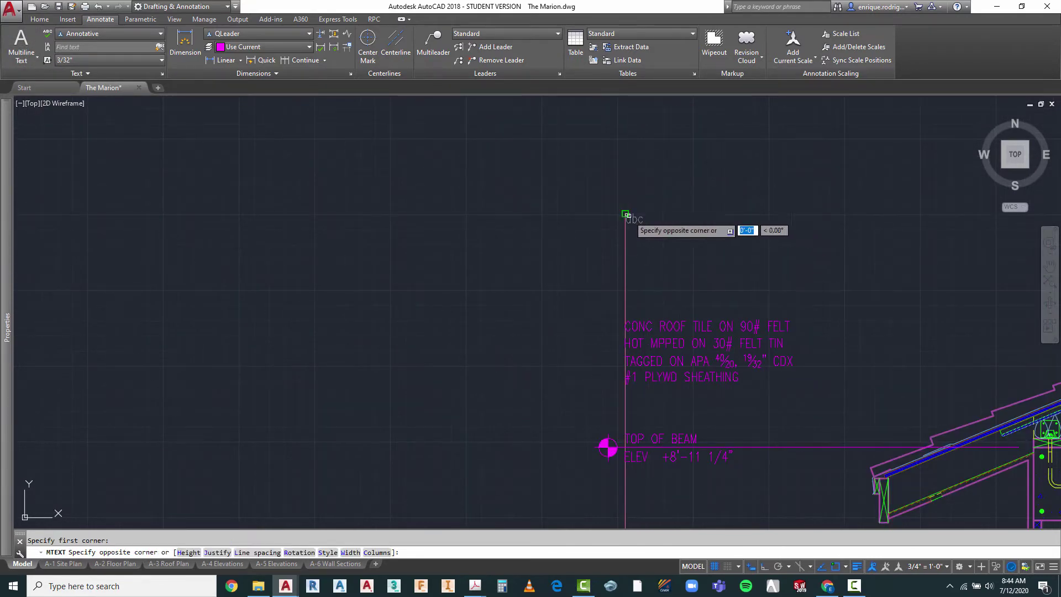
left_click(626, 215)
left_click(811, 281)
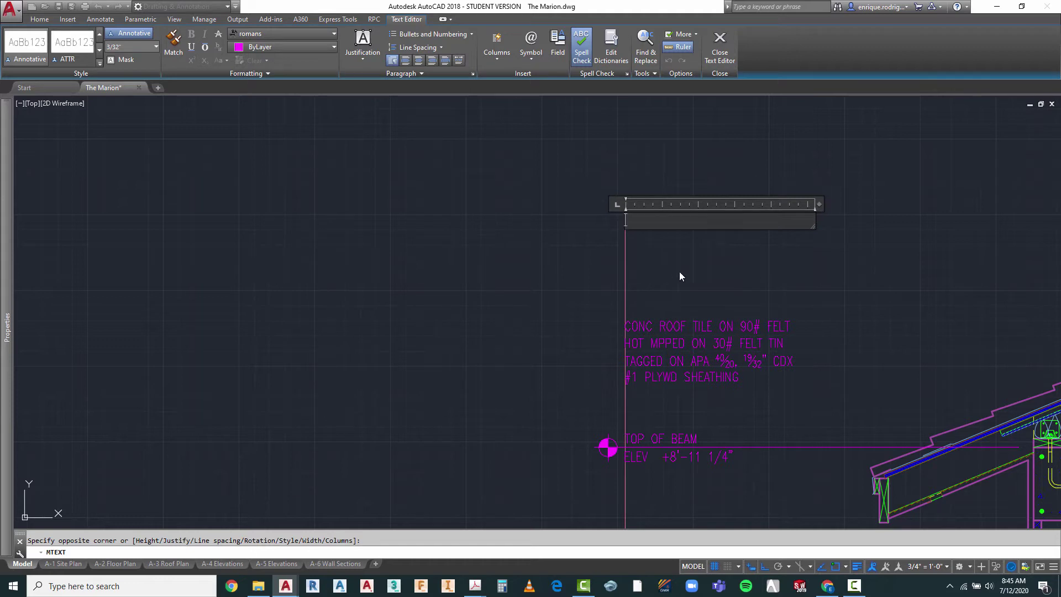
type("T")
type("X 6")
key("BackSpace")
key("BackSpace")
type("6 ROOF RAFTER @ 24\" O.C")
left_click(780, 291)
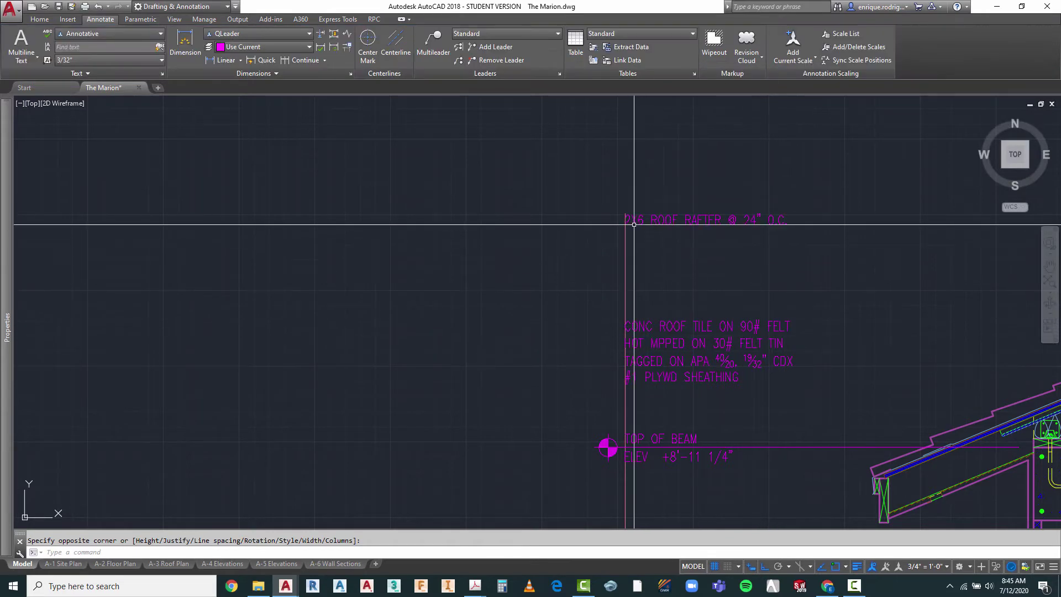
- Move the roof rafter note straight down about 5", slightly below the upper end of the left boundary line
scroll(633, 224, "up", 5)
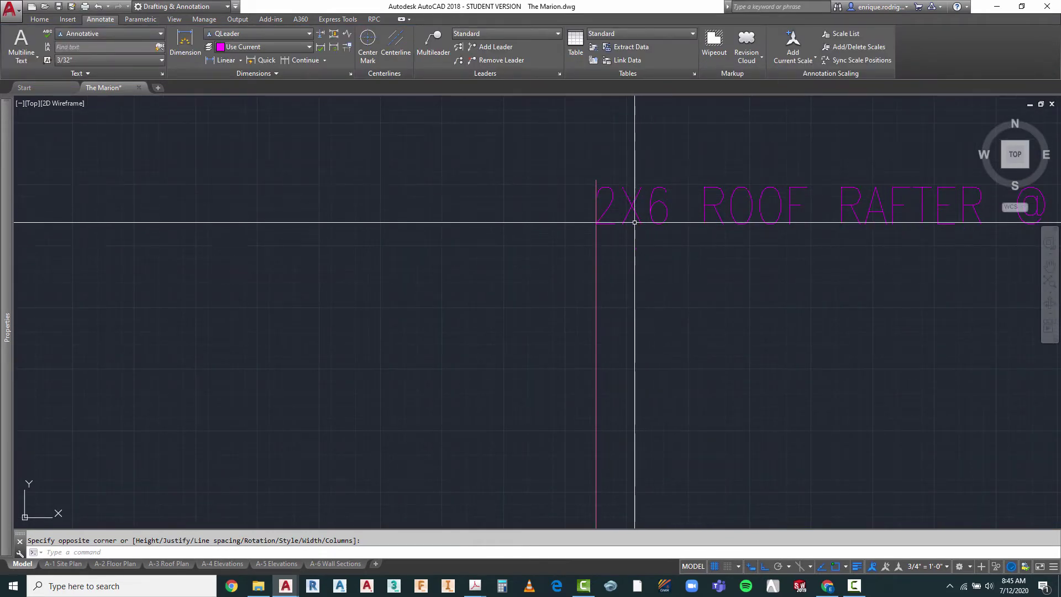
scroll(599, 232, "down", 3)
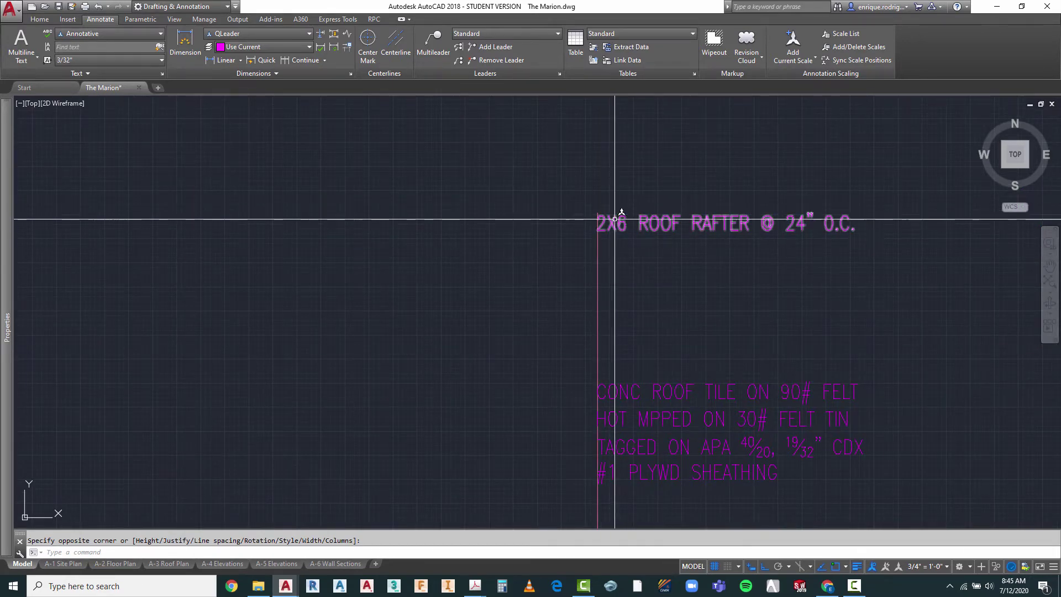
scroll(610, 261, "down", 4)
key("Escape")
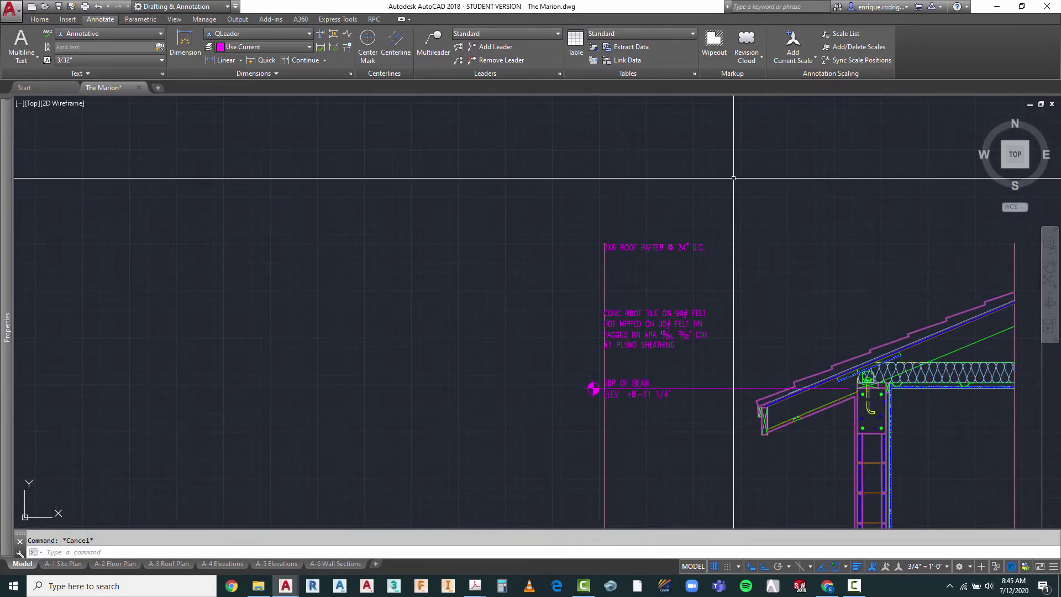
type("m")
key("Return")
left_click(705, 231)
left_click(679, 256)
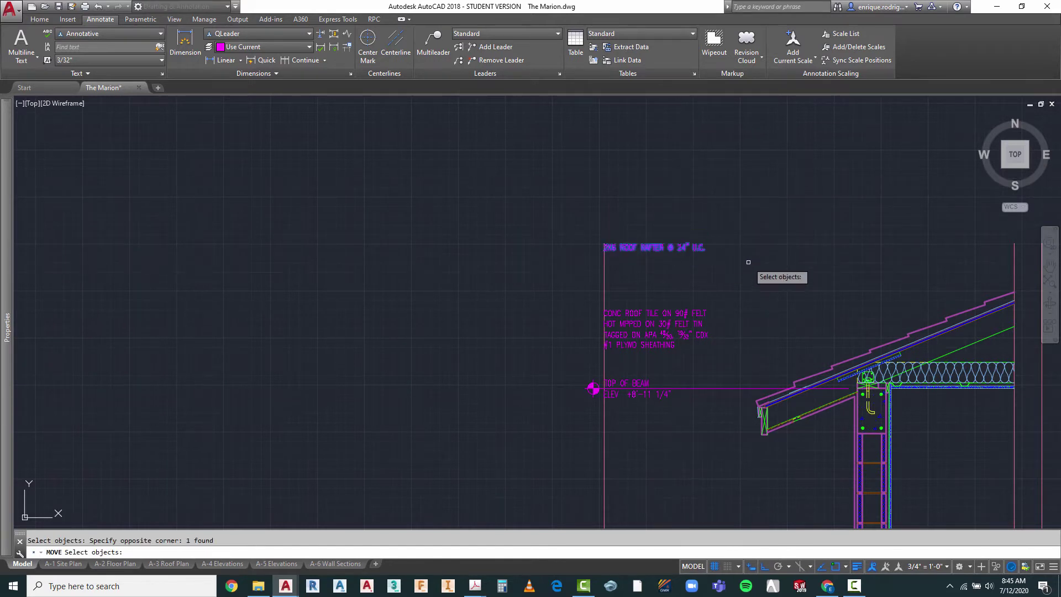
key("Return")
left_click(757, 220)
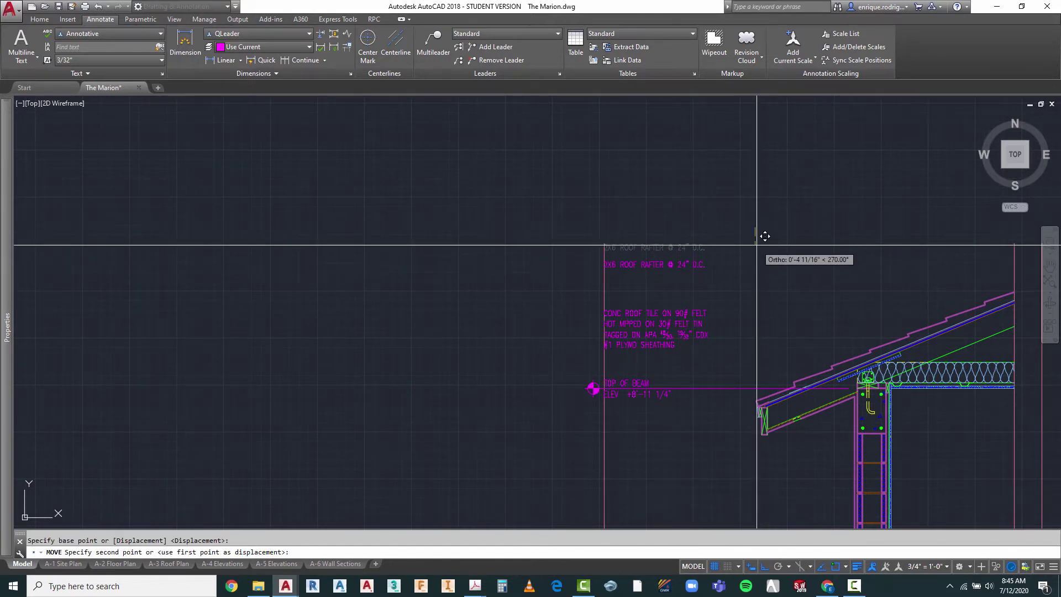
key("Escape")
scroll(763, 243, "down", 2)
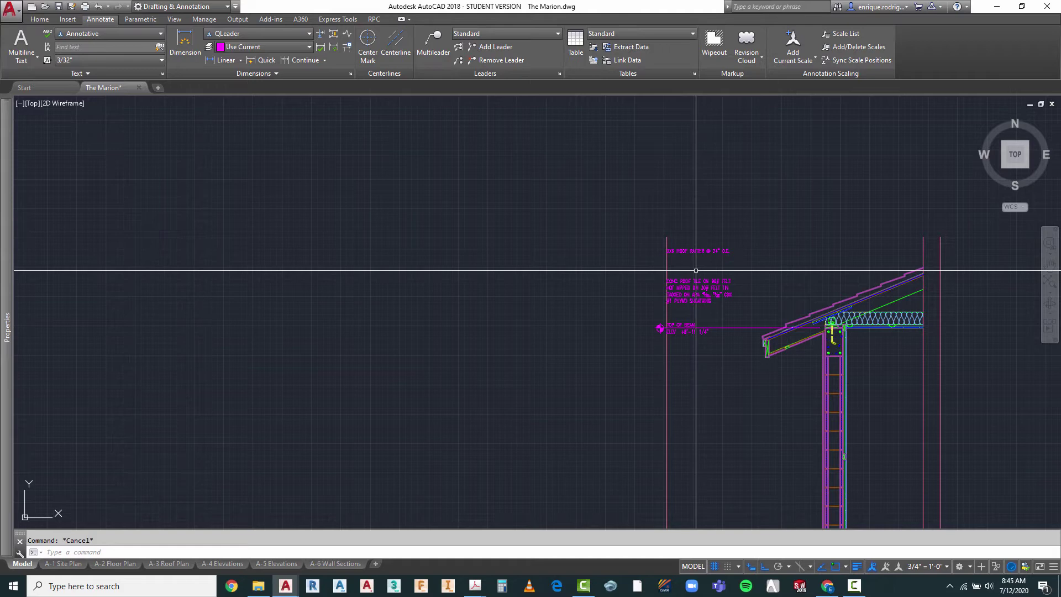
- Copy the roof rafter note straight down into the gap above the roof tile note
scroll(742, 278, "up", 2)
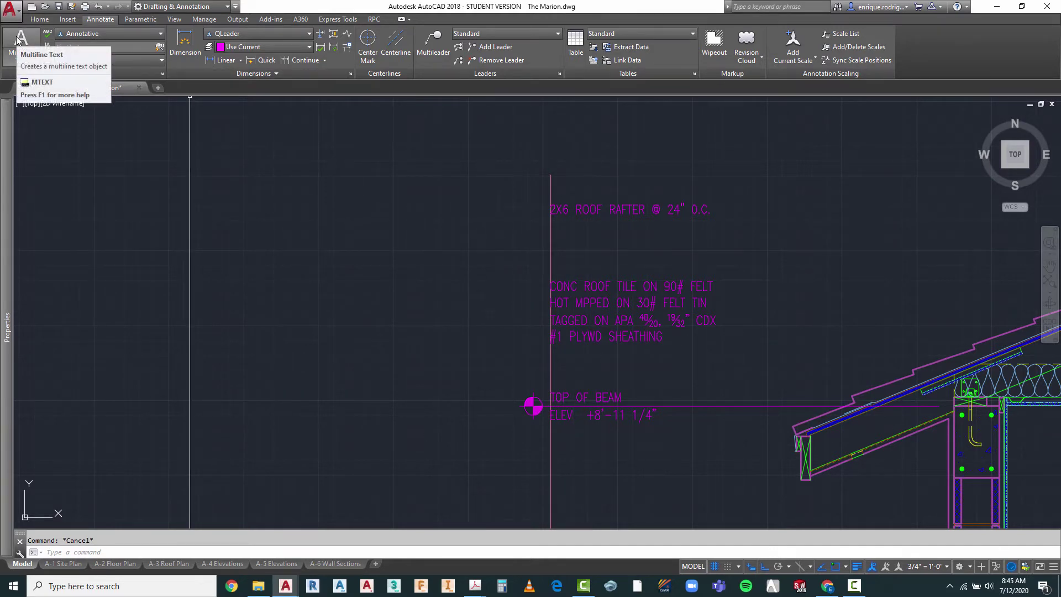
type("co")
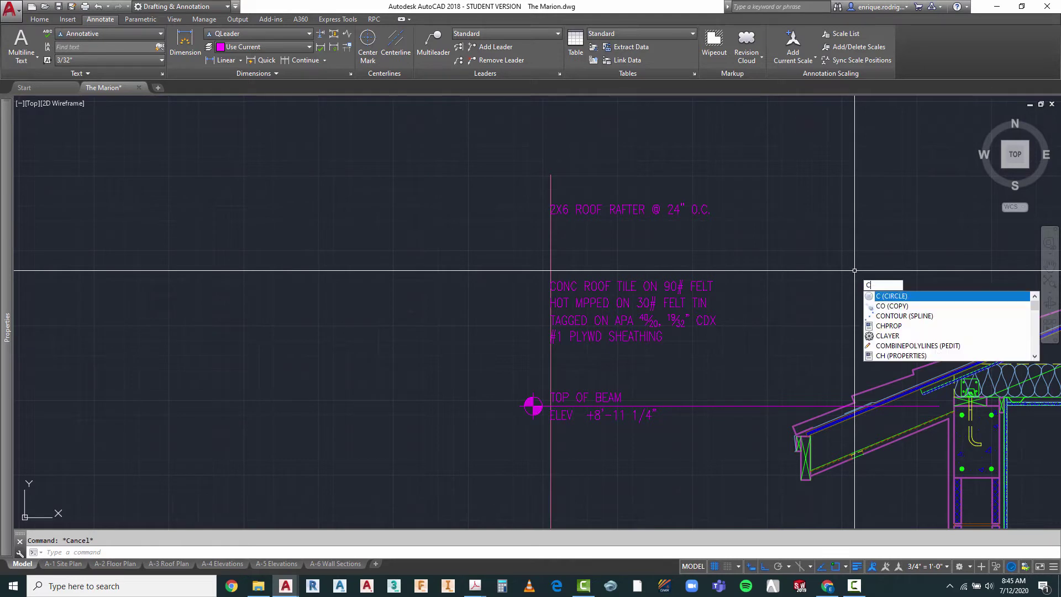
key("Return")
left_click(741, 182)
left_click(670, 235)
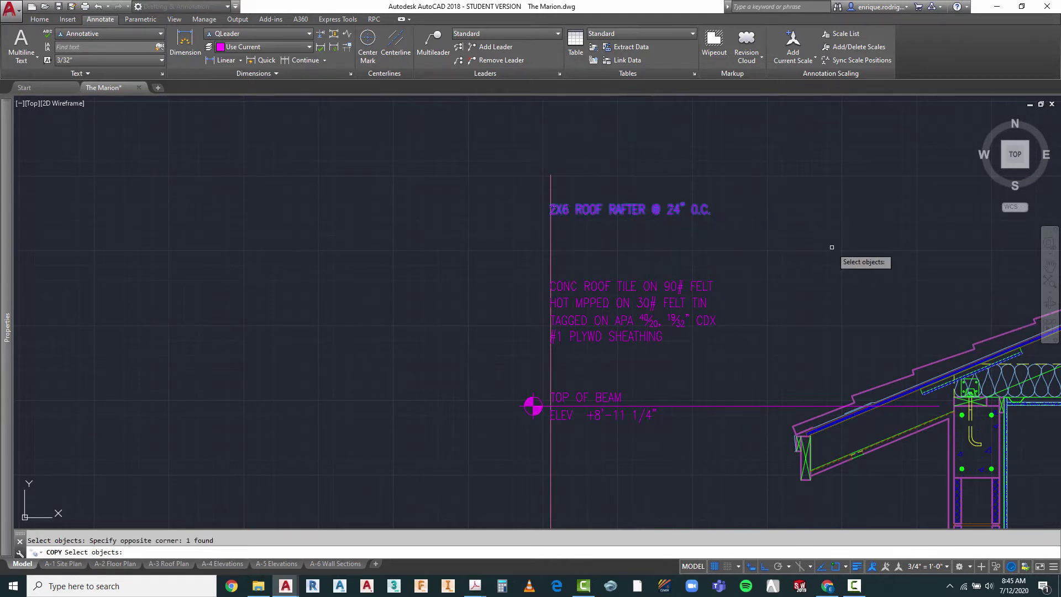
key("Return")
left_click(823, 170)
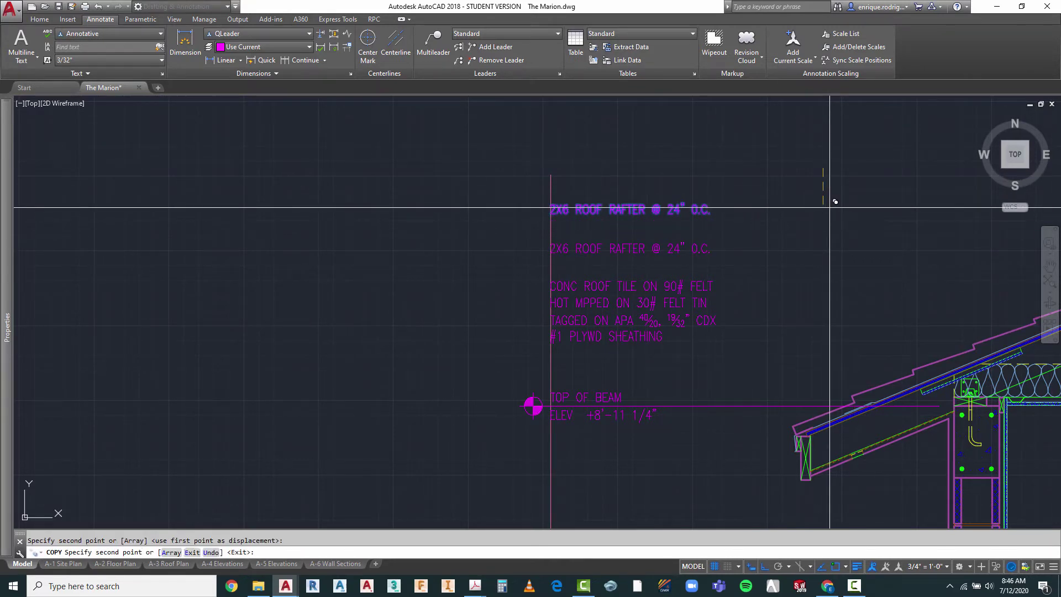
left_click(829, 207)
key("Escape")
left_click(591, 245)
key("Escape")
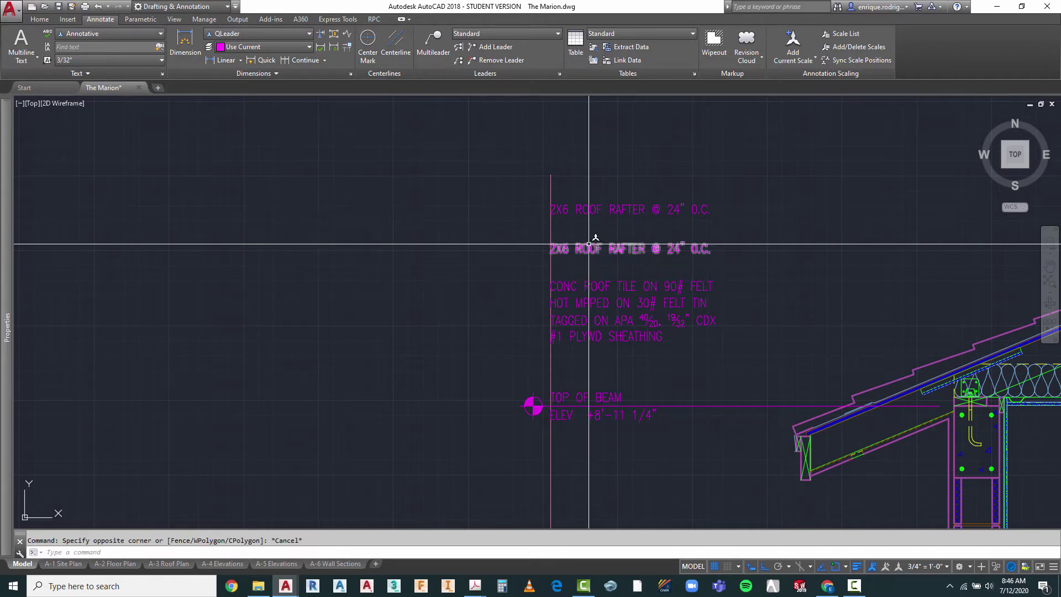
- Replace the text of the copied rafter note above the roof tile note with BAFFLE
double_click(559, 248)
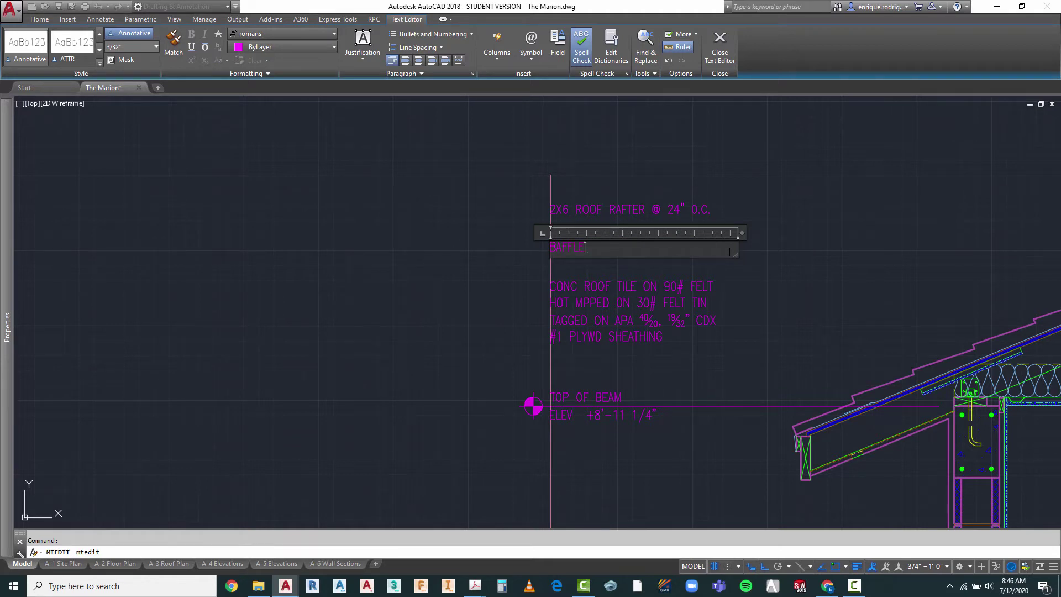
left_click(807, 308)
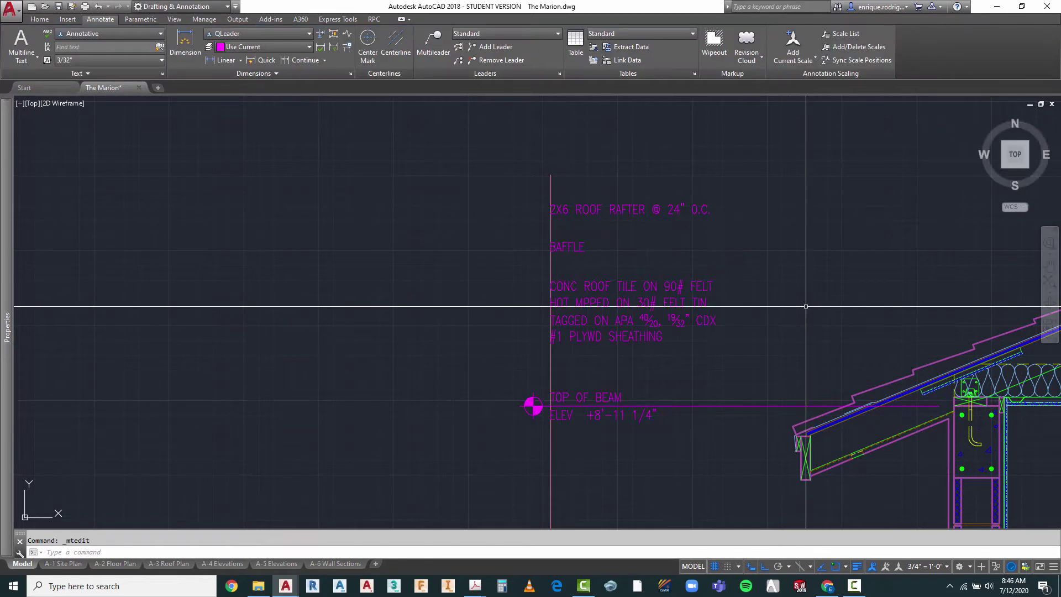
key("Escape")
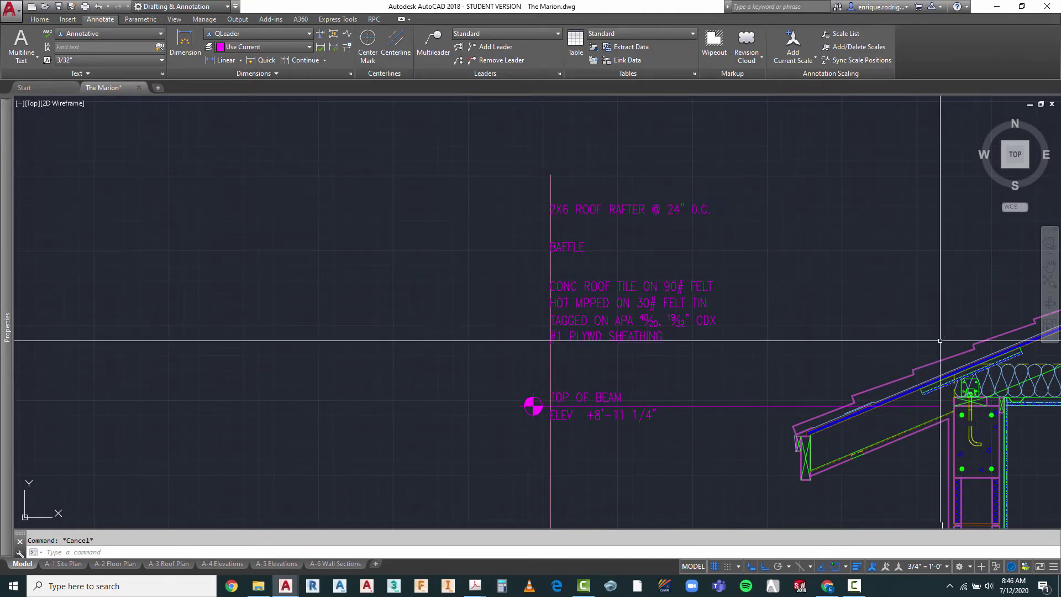
- Examine the roof tile, felt, sheathing and baffle layers at the eave against the wording of the roof tile note
scroll(425, 209, "down", 2)
scroll(790, 298, "up", 2)
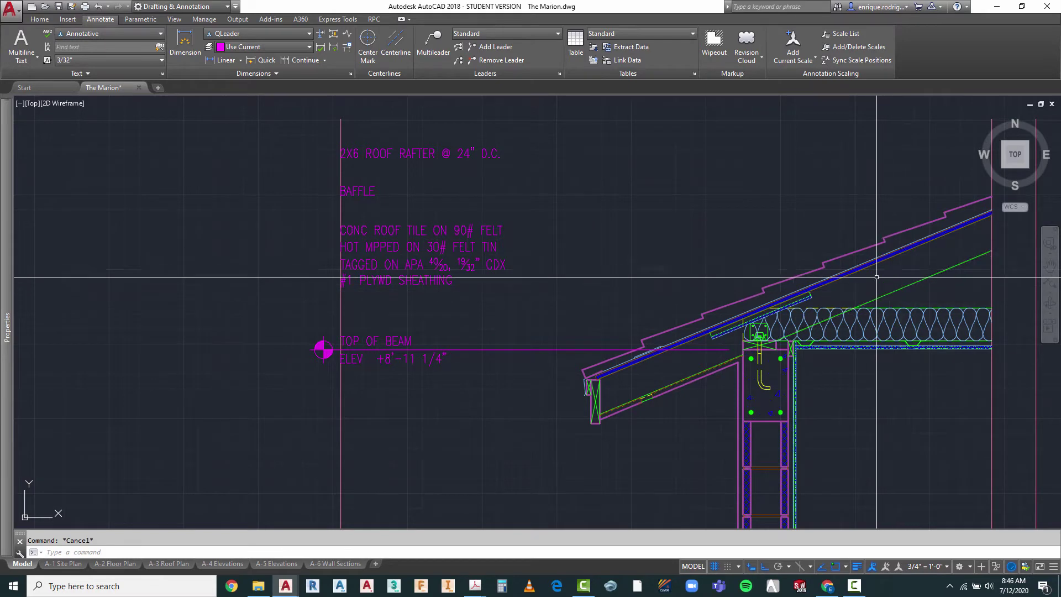
scroll(871, 267, "up", 6)
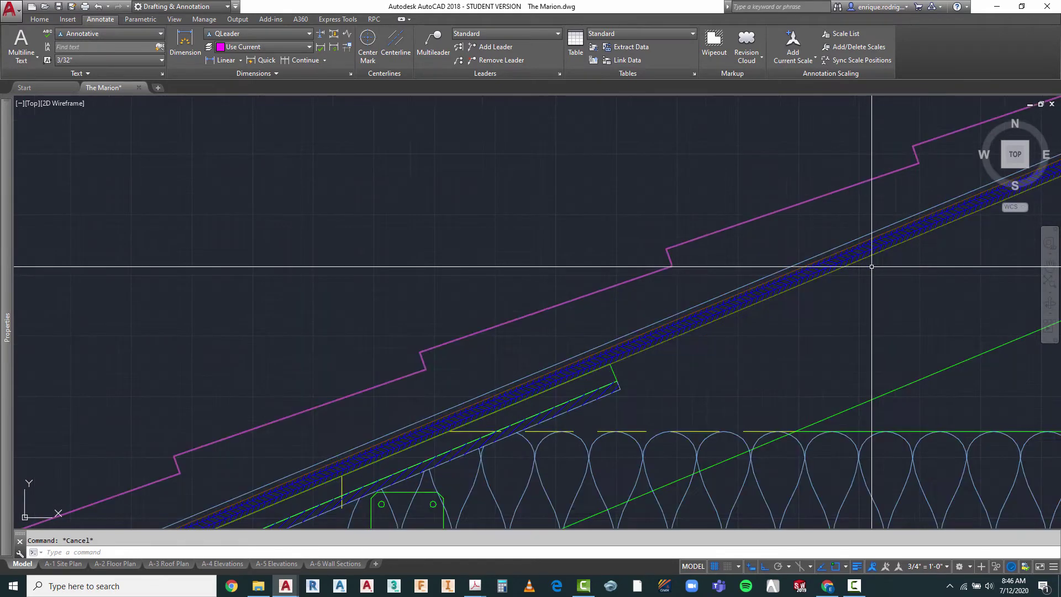
scroll(879, 255, "down", 8)
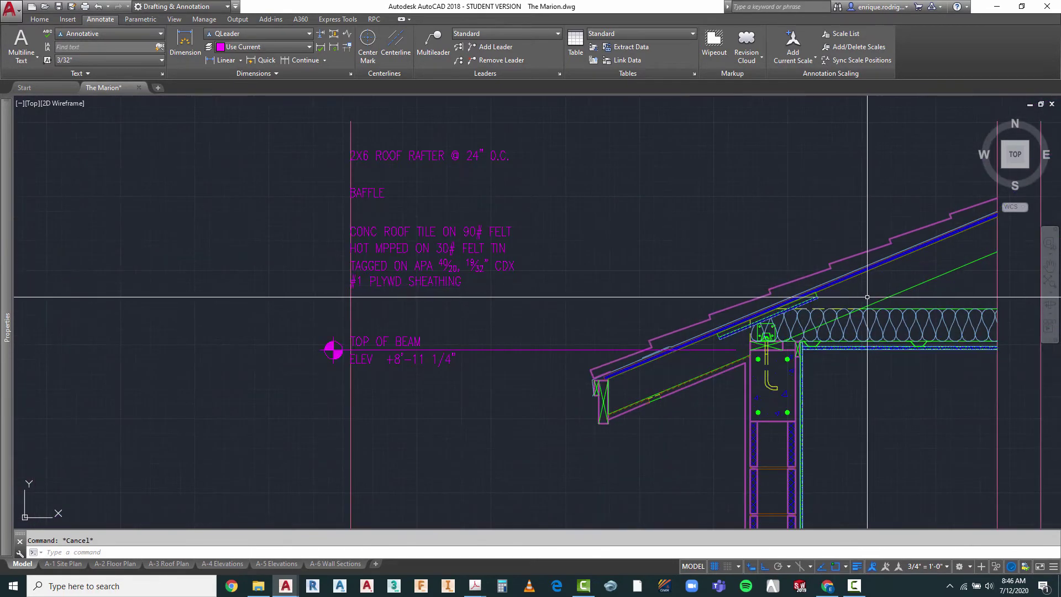
scroll(498, 270, "up", 2)
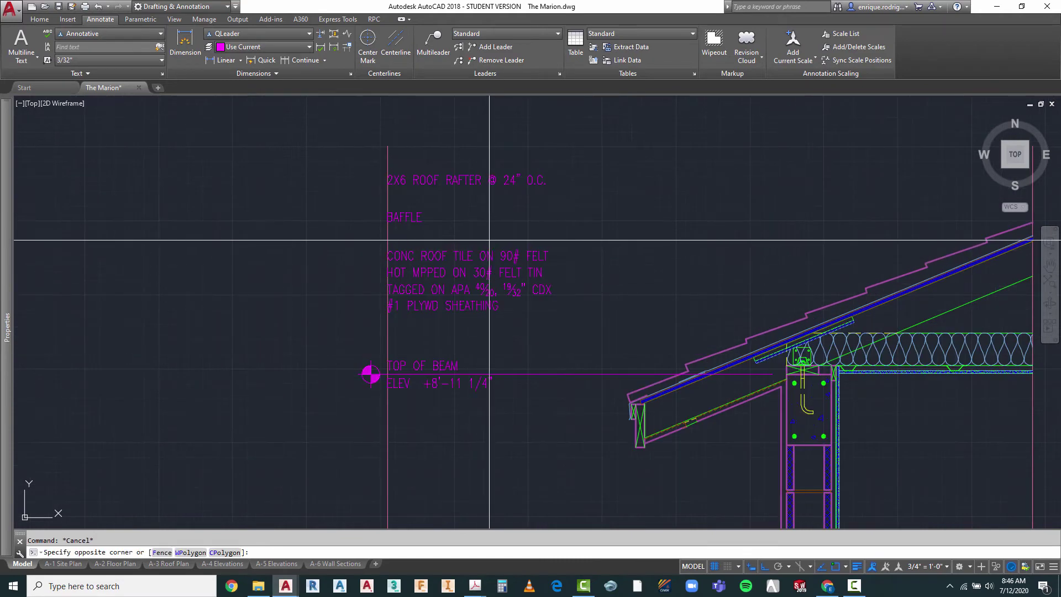
left_click(449, 311)
left_click(381, 265)
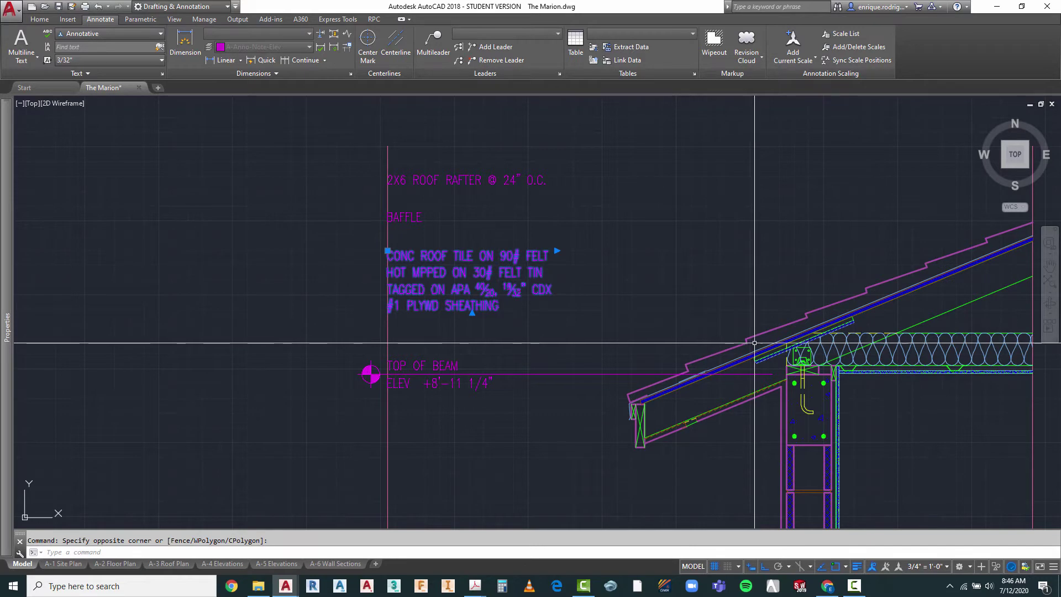
scroll(747, 364, "up", 6)
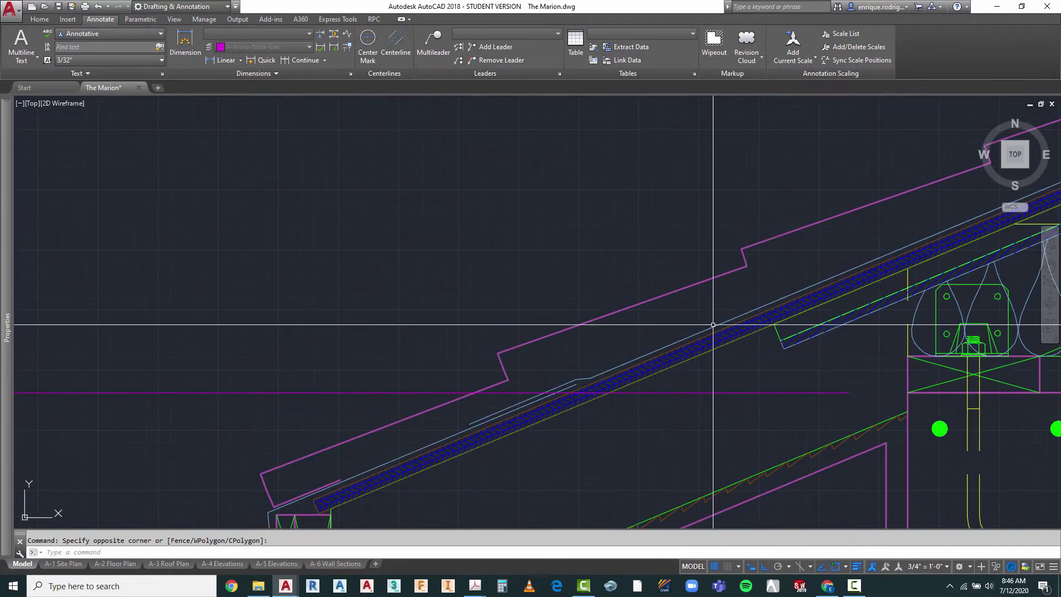
scroll(781, 303, "down", 4)
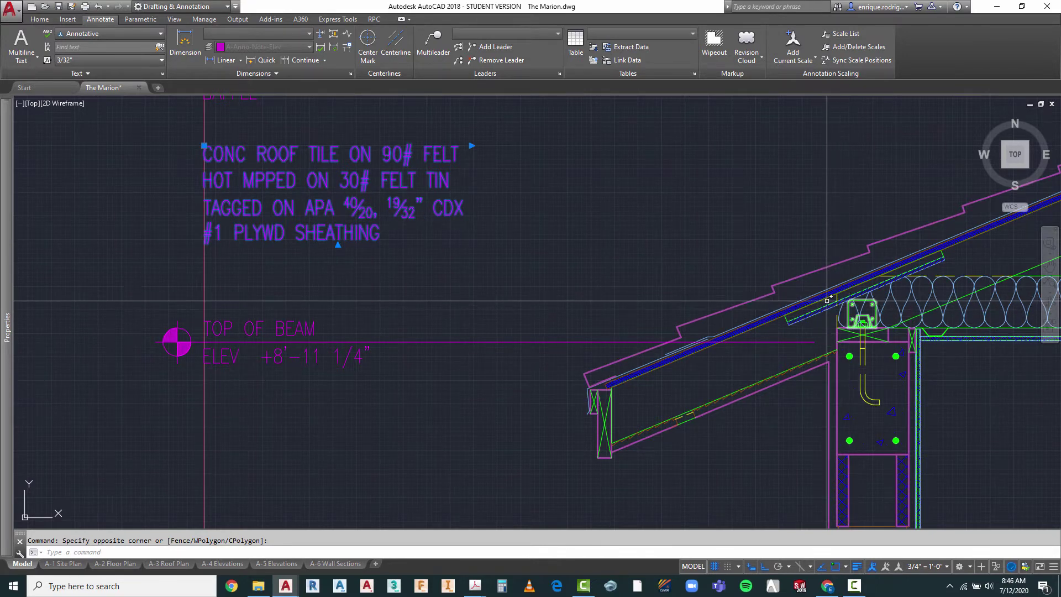
scroll(808, 310, "up", 4)
key("Escape")
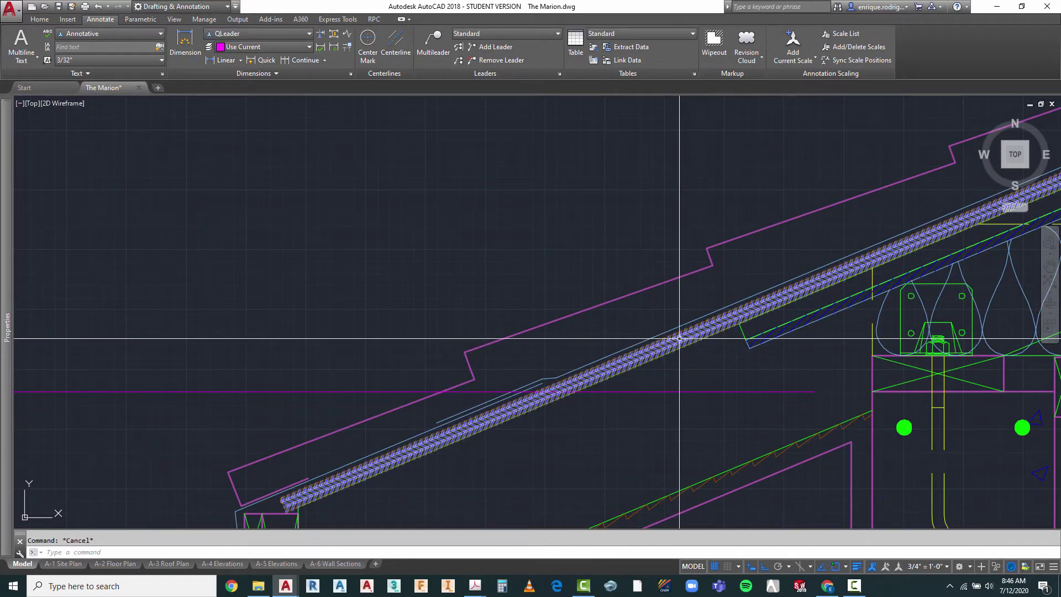
scroll(679, 338, "down", 5)
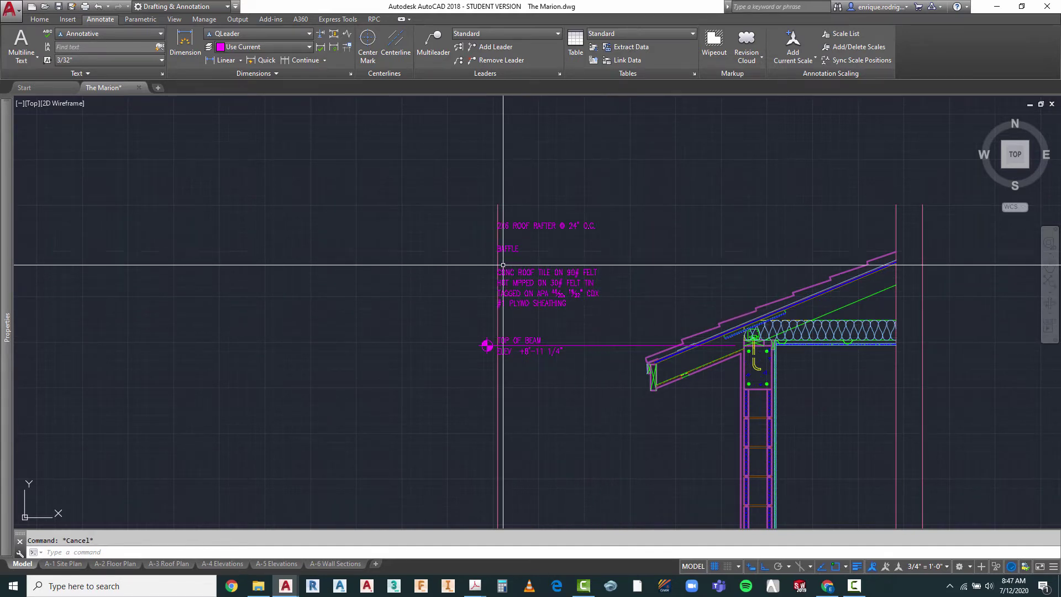
- Move the roof tile note straight up slightly, closer to the BAFFLE note
scroll(493, 309, "up", 2)
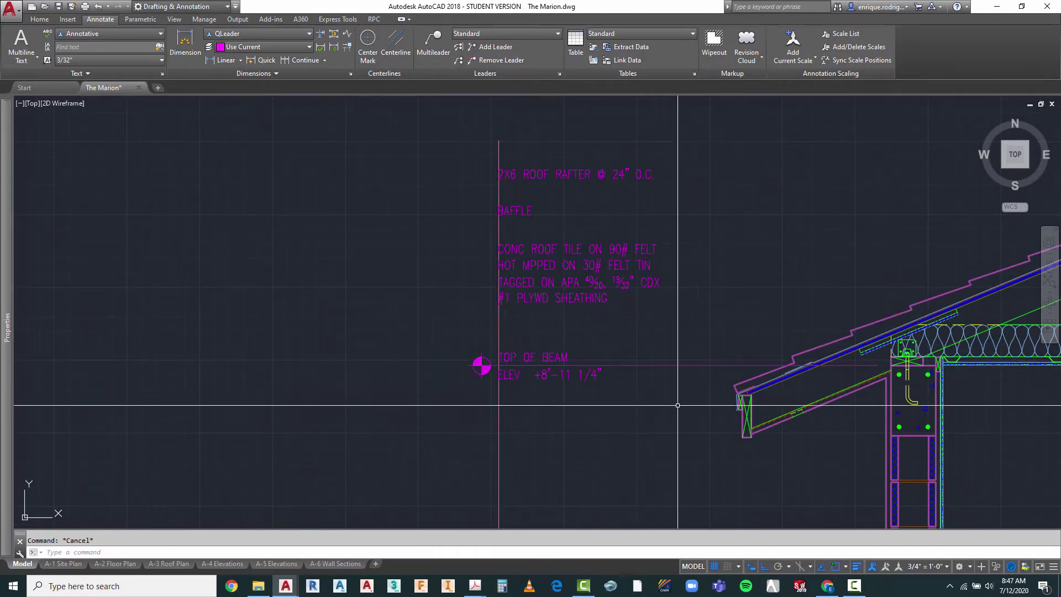
type("m")
key("Return")
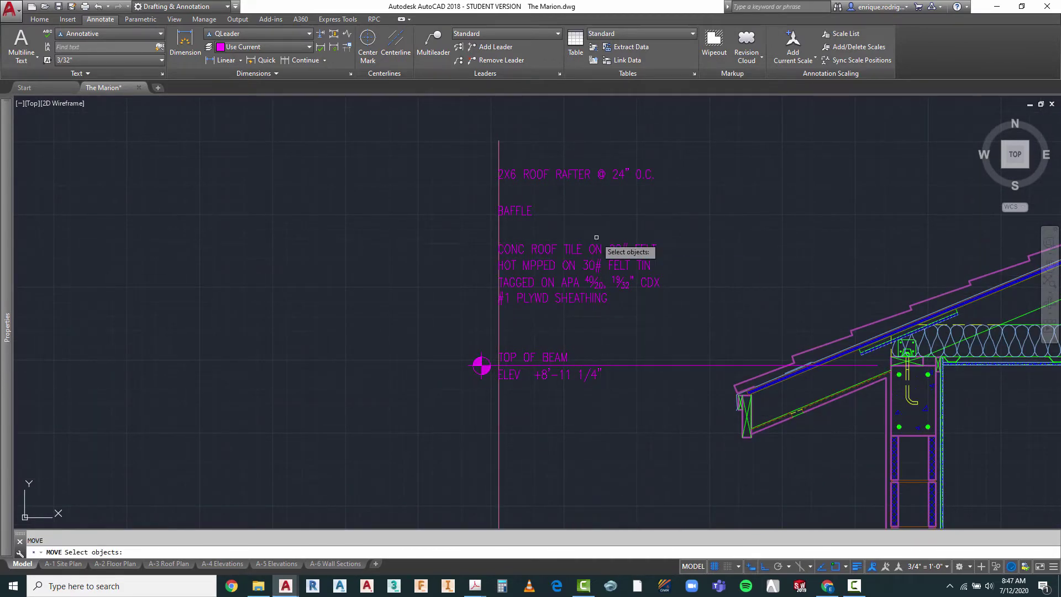
left_click(608, 245)
left_click(576, 258)
key("Return")
left_click(732, 259)
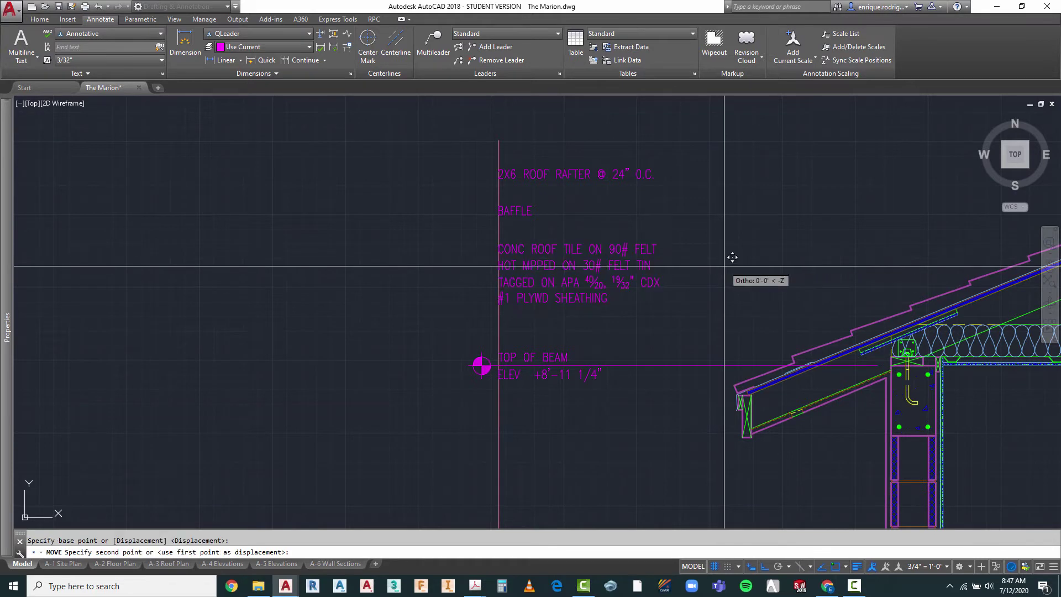
left_click(729, 252)
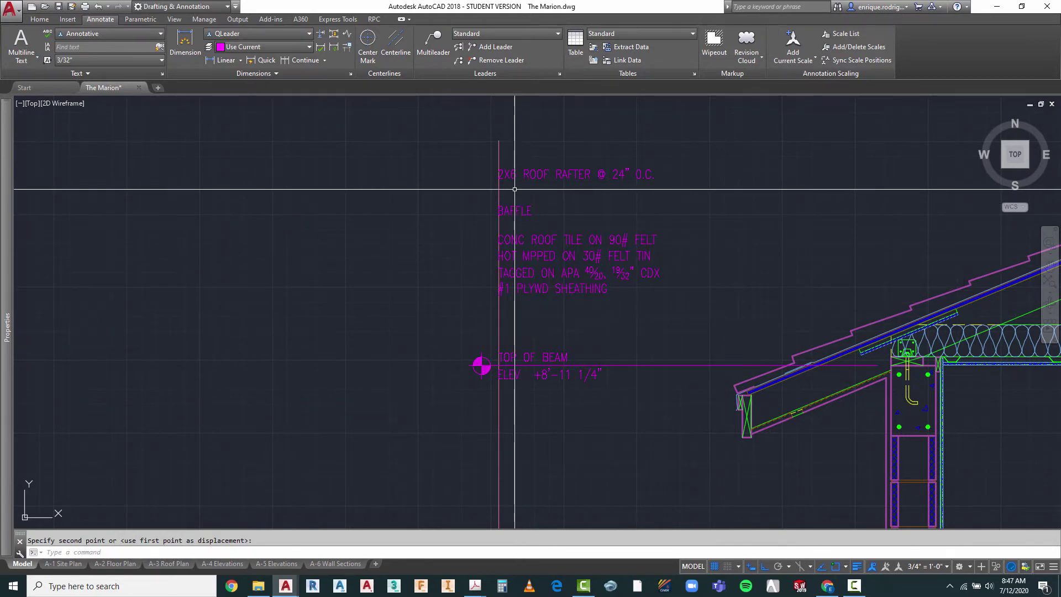
key("Escape")
- Start copying one of the wall section's notes
type("co")
key("Return")
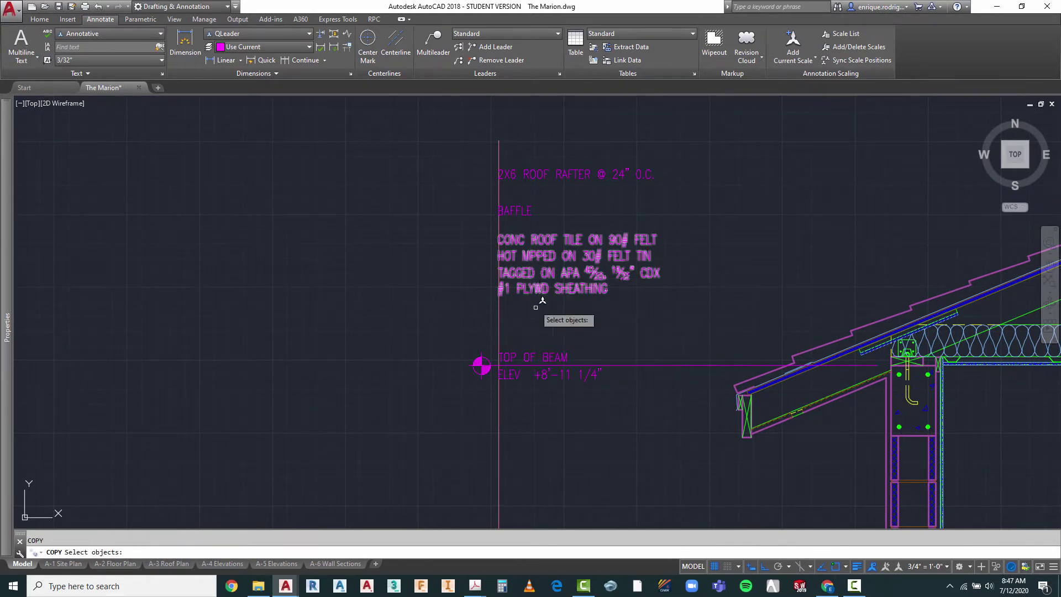
- Copy the "2X6 ROOF RAFTER @ 24" O.C." note straight down about 2'-2", below the plywood sheathing note
key("Return")
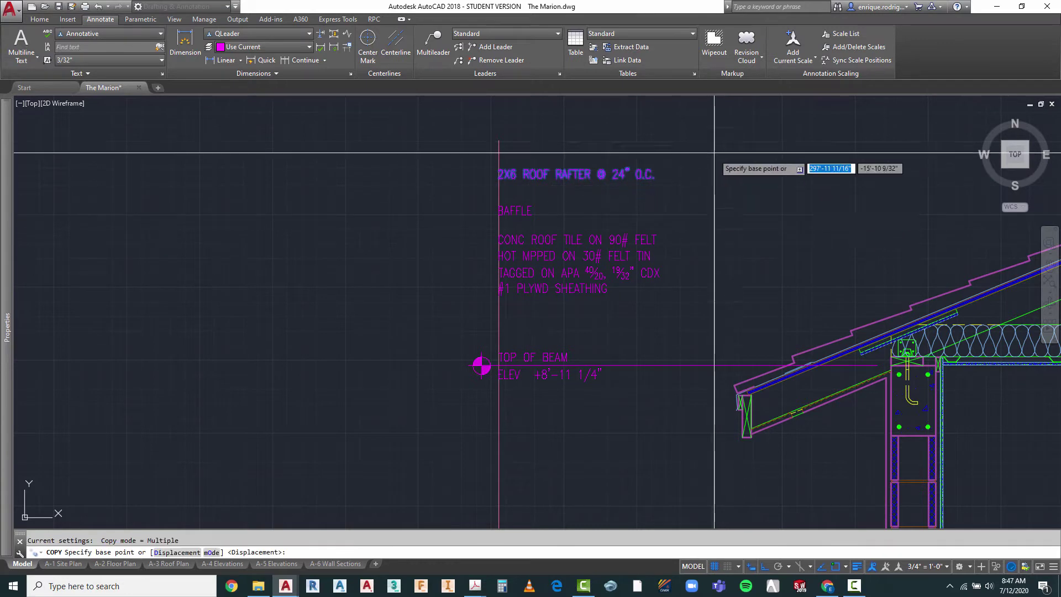
left_click(737, 119)
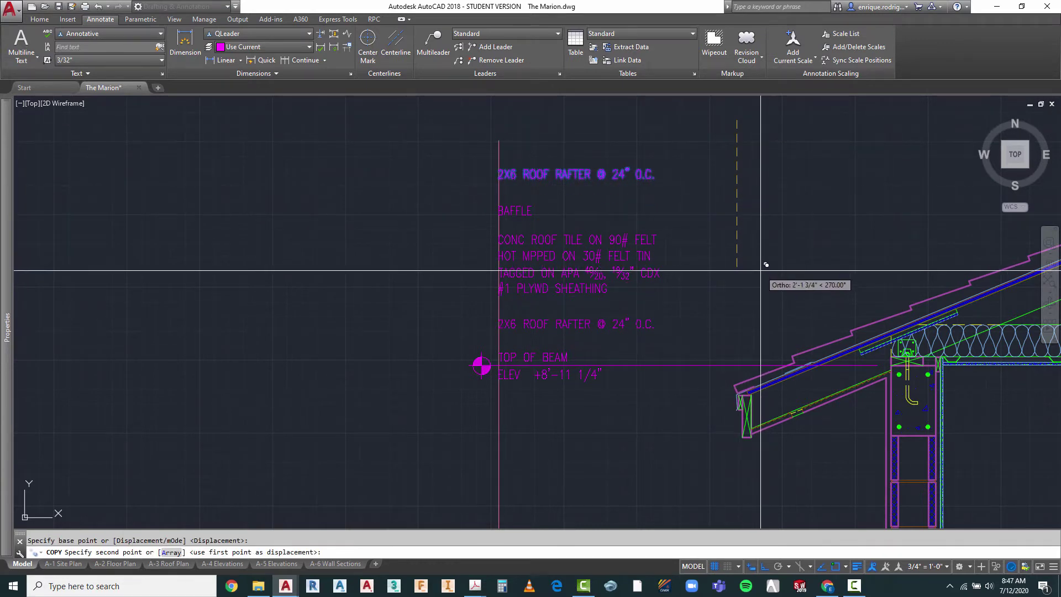
key("Escape")
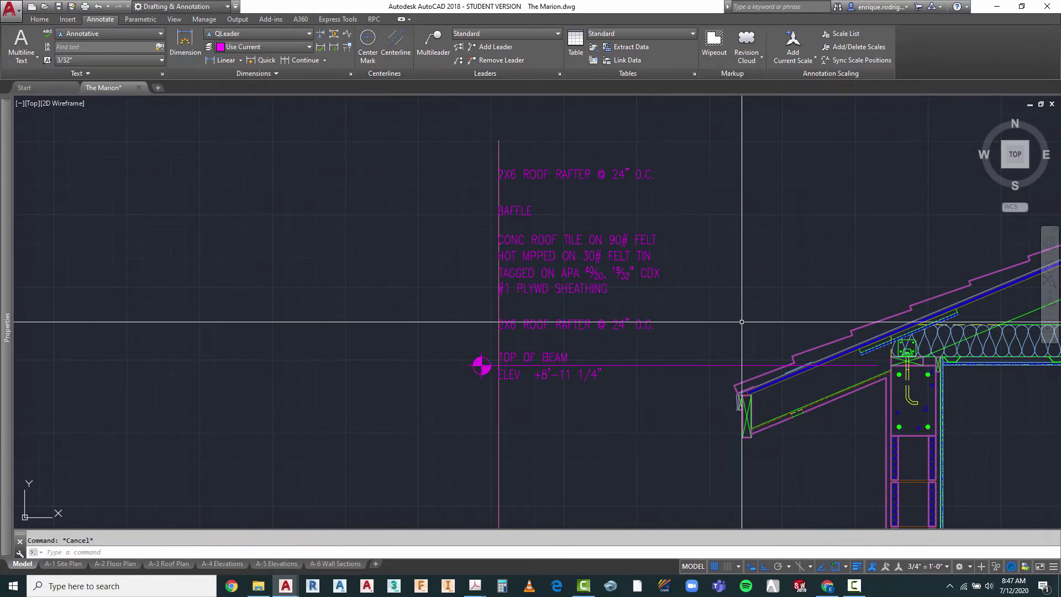
- Replace the text of the copied rafter note above TOP OF BEAM with the placeholder "XXXXXX"
scroll(920, 353, "up", 4)
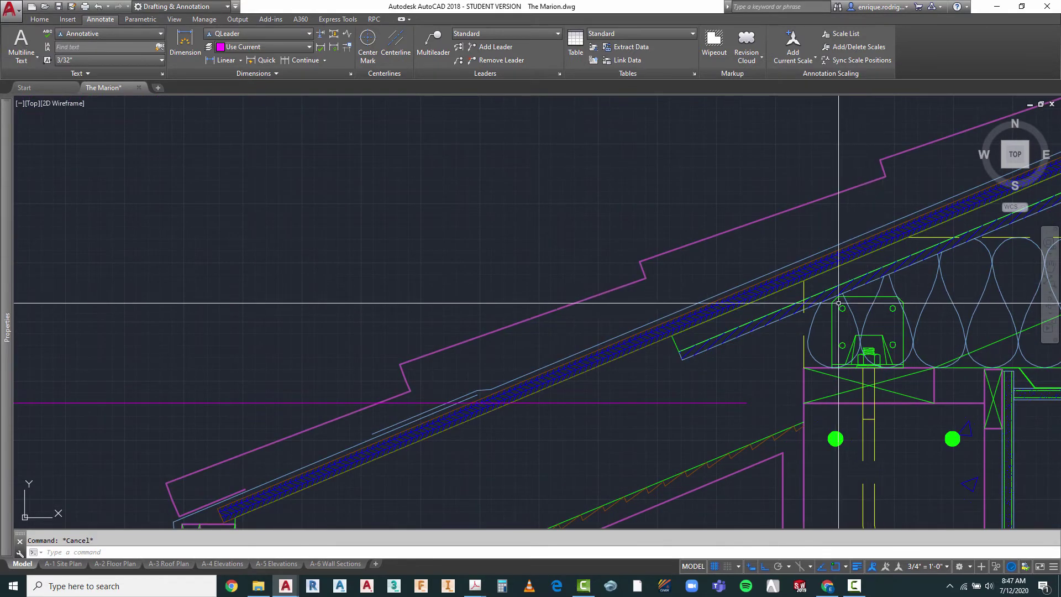
scroll(874, 308, "down", 4)
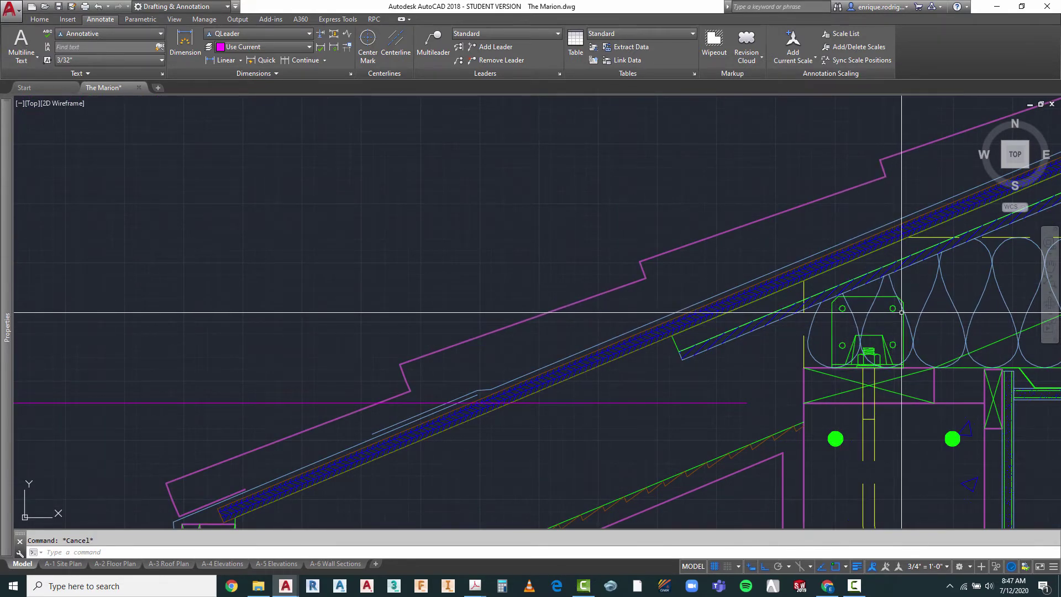
scroll(501, 288, "up", 4)
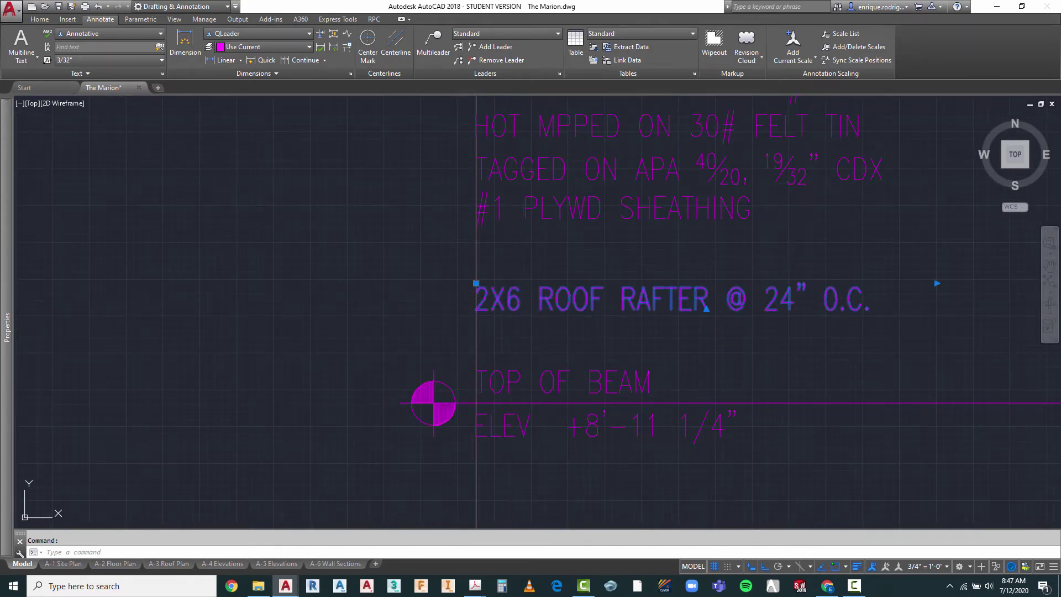
double_click(503, 301)
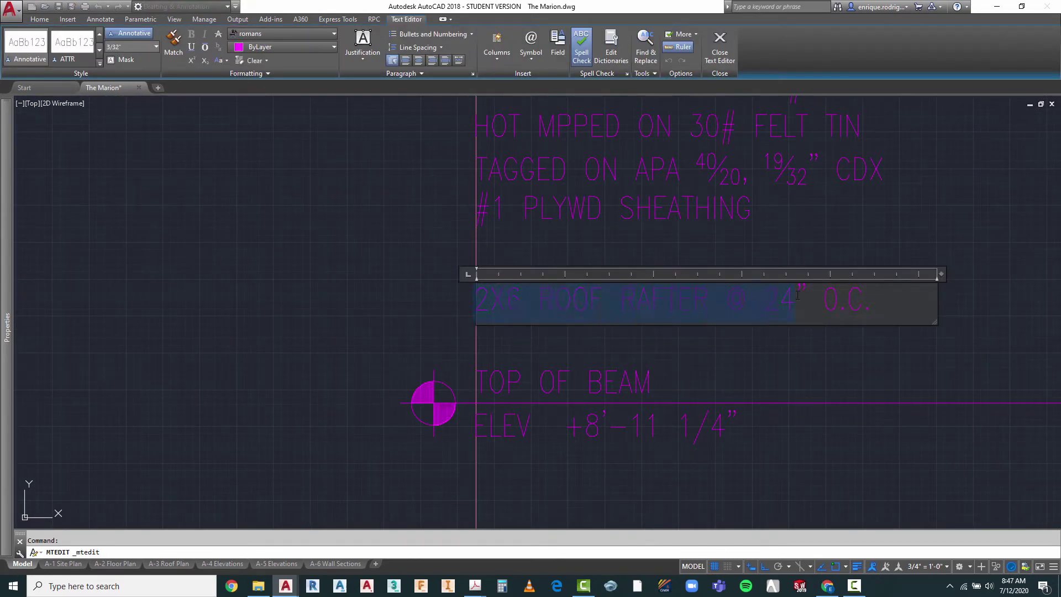
type("XXXXXX")
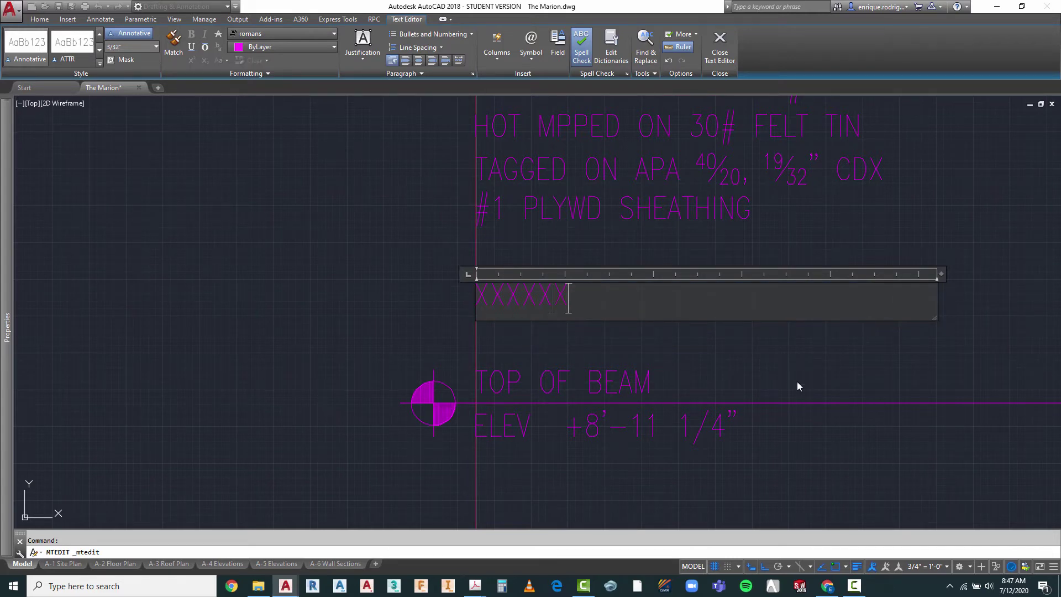
left_click(798, 386)
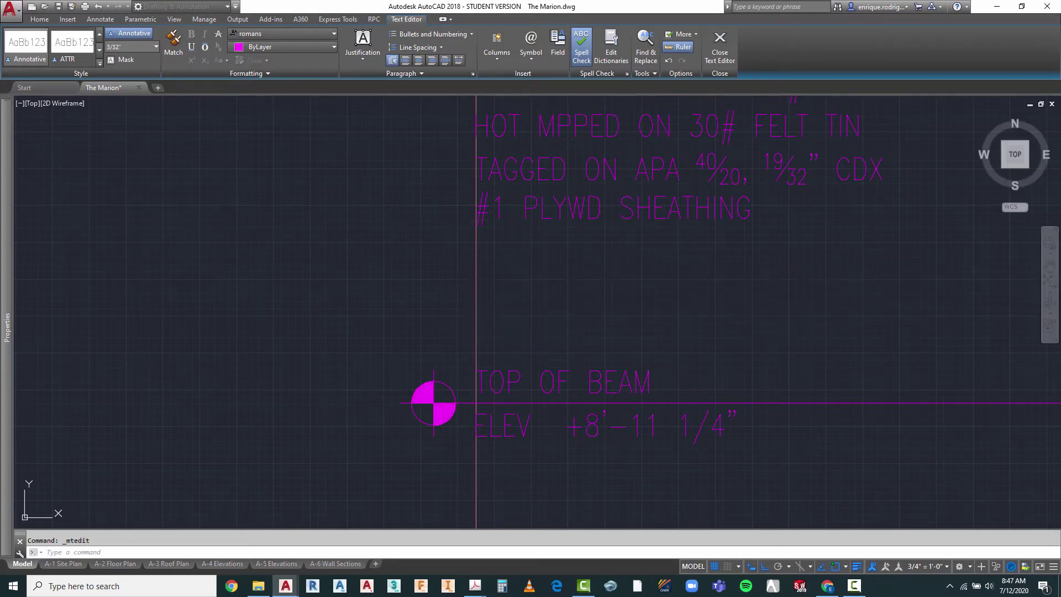
- Move the rafter, baffle, roof tile and XXXXXX notes straight up to make room above the TOP OF BEAM label
scroll(530, 279, "down", 6)
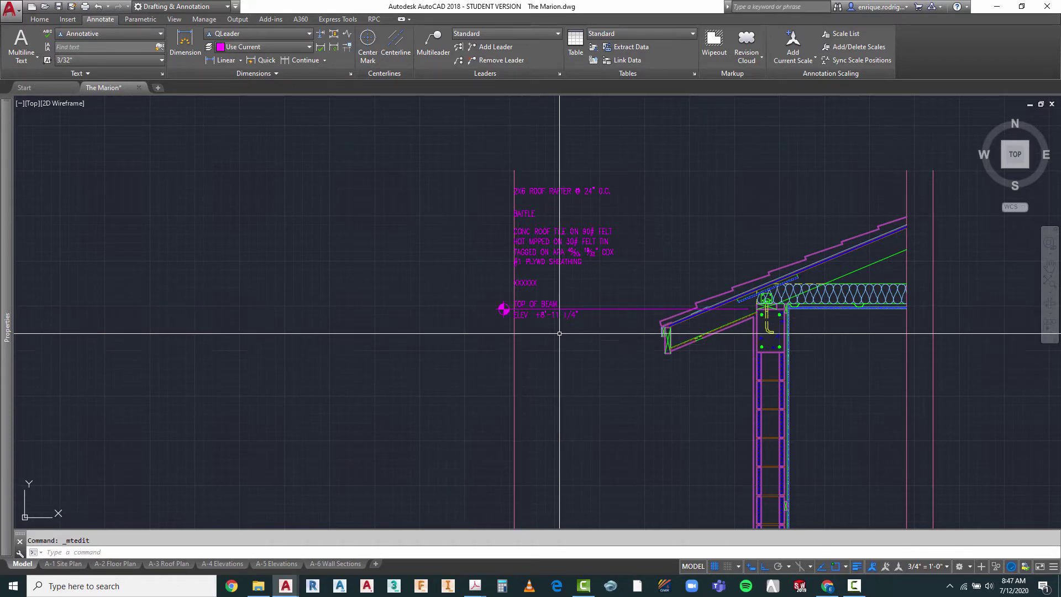
scroll(562, 274, "up", 2)
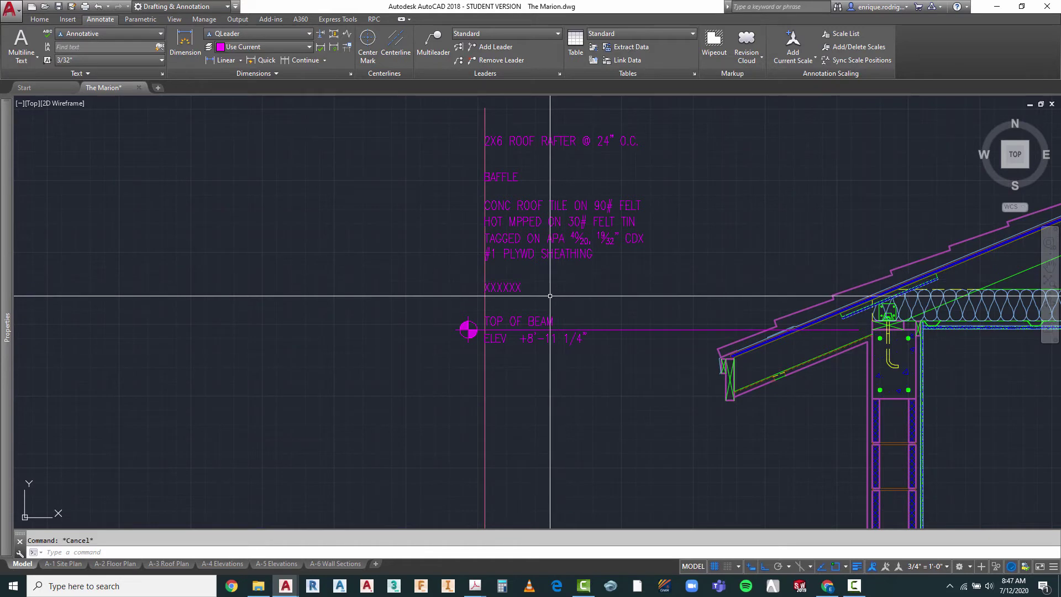
type("m")
key("Return")
left_click(566, 112)
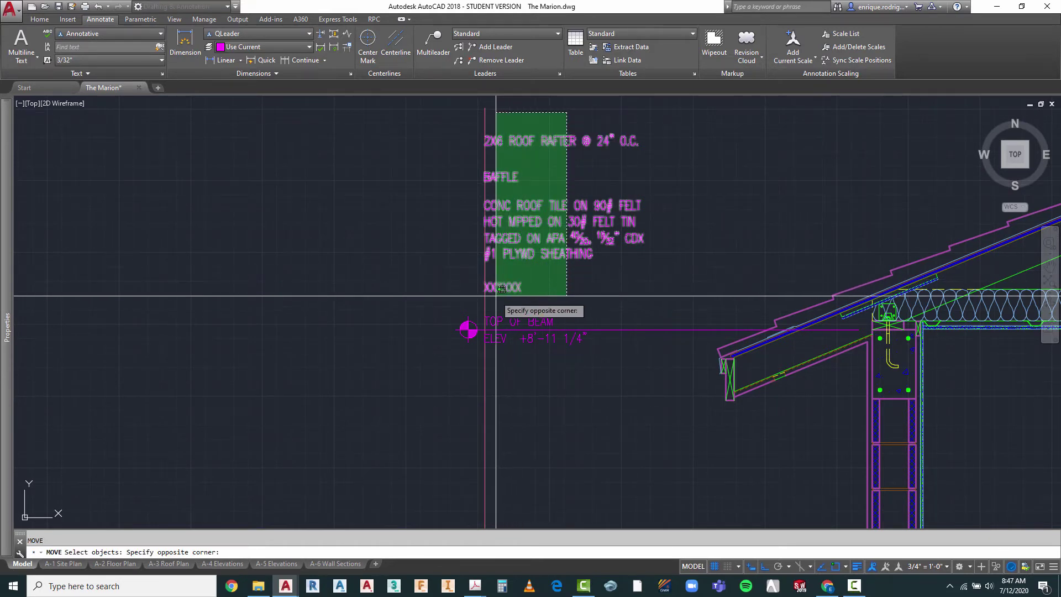
left_click(501, 289)
key("Return")
left_click(691, 282)
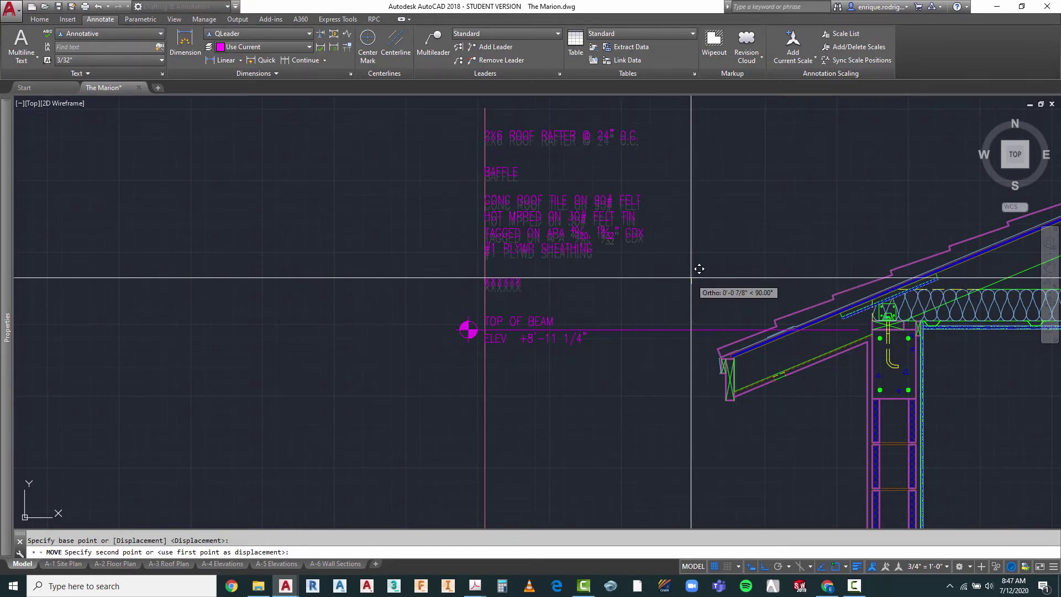
left_click(691, 252)
key("Escape")
- Copy the XXXXXX note straight down about 5 3/8", into the gap above the TOP OF BEAM label
type("ct ")
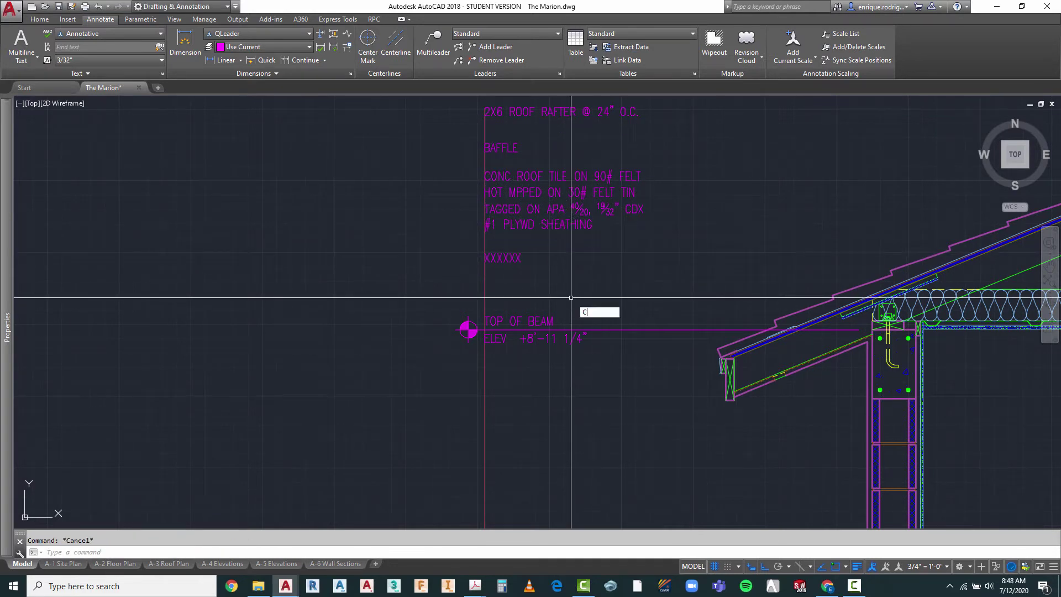
type("o")
key("Return")
left_click(525, 246)
left_click(509, 261)
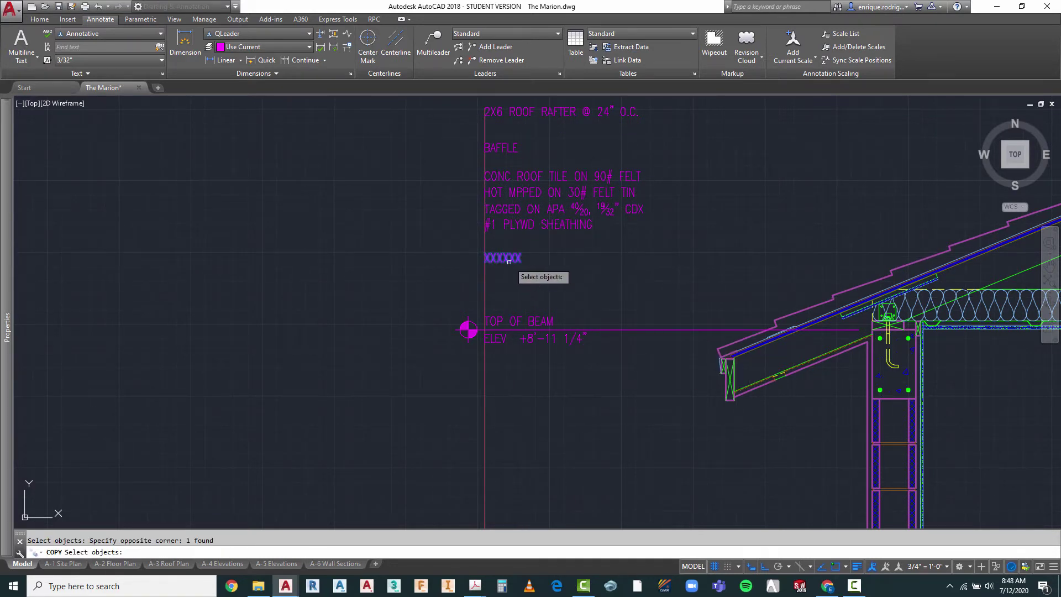
key("Return")
left_click(711, 142)
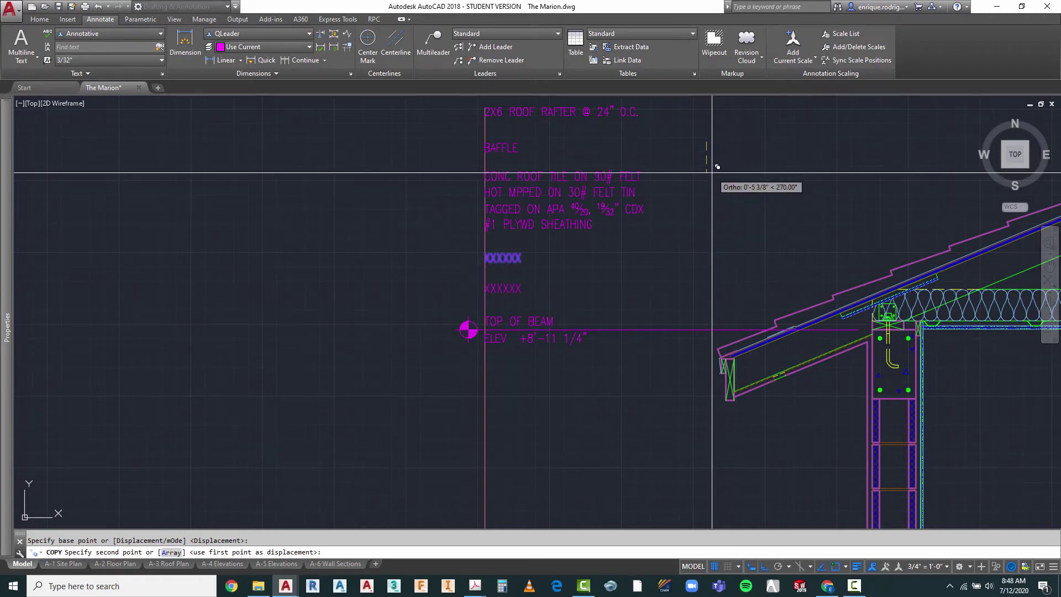
left_click(712, 173)
key("Escape")
- Change the lower XXXXXX note's text to "2X6 P.T. TOP PLATE"
left_click(501, 288)
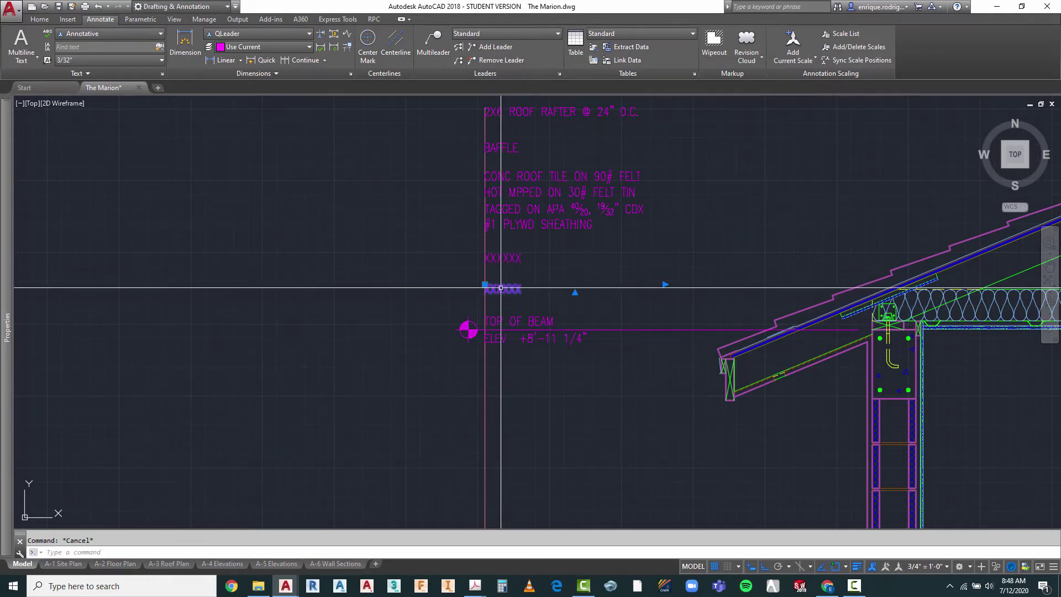
double_click(480, 294)
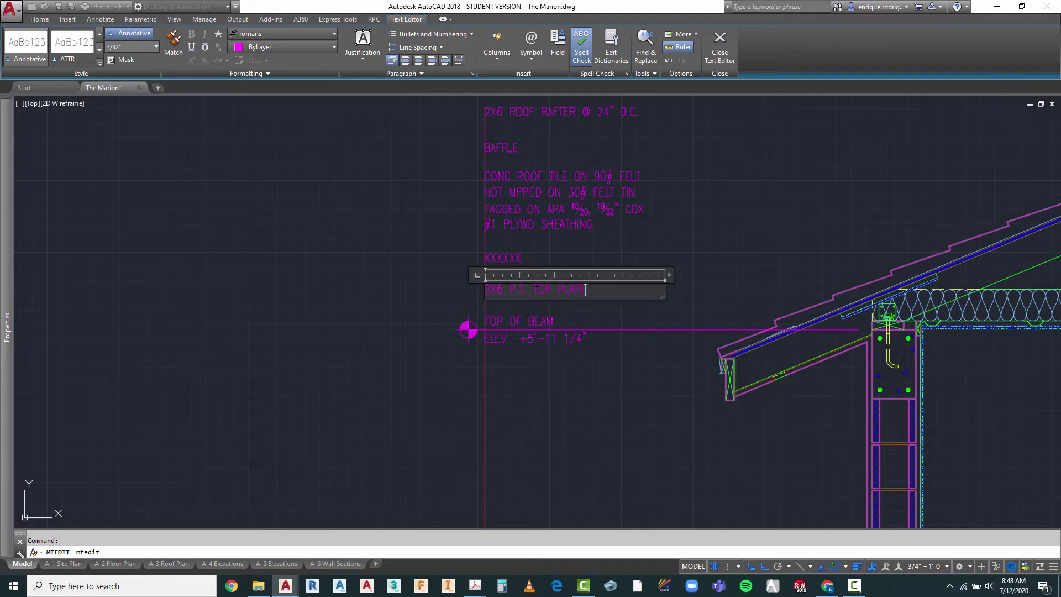
left_click(576, 396)
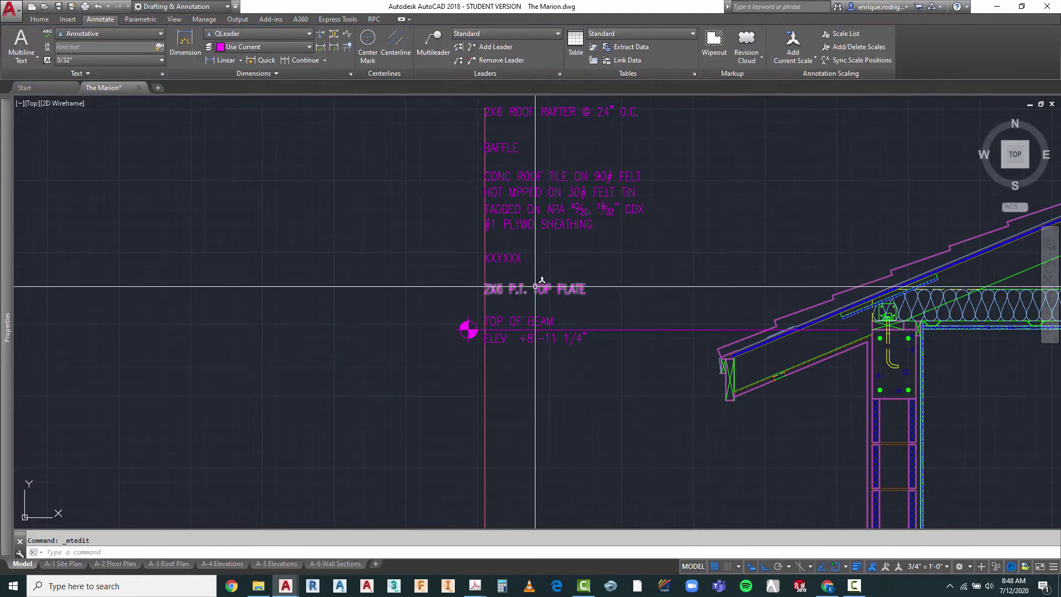
- Examine the top plate, anchor bolt and strap at the top of the wall and compare them with the notes
scroll(923, 320, "up", 4)
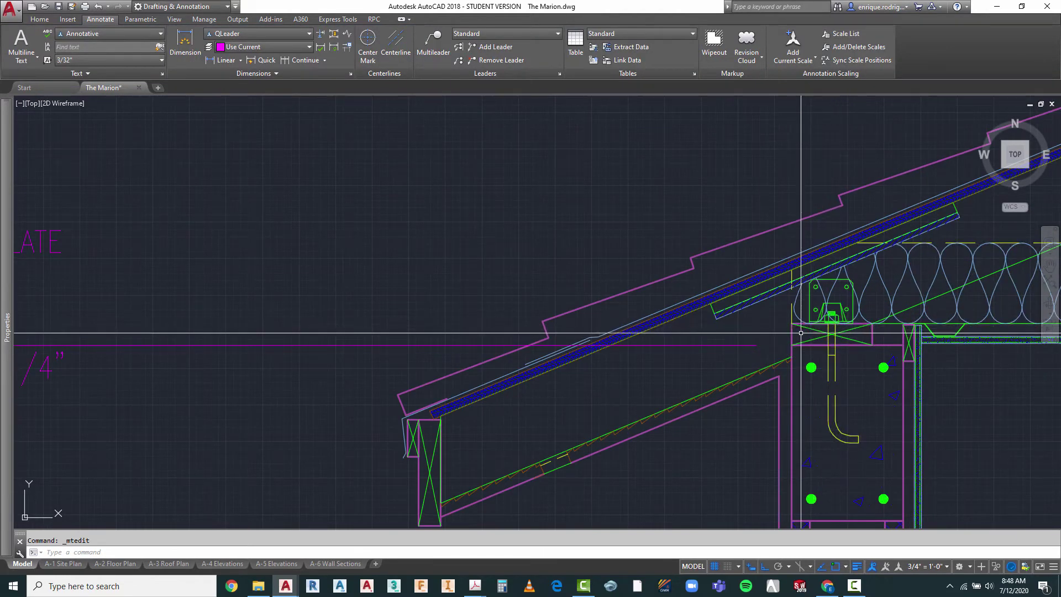
left_click(815, 331)
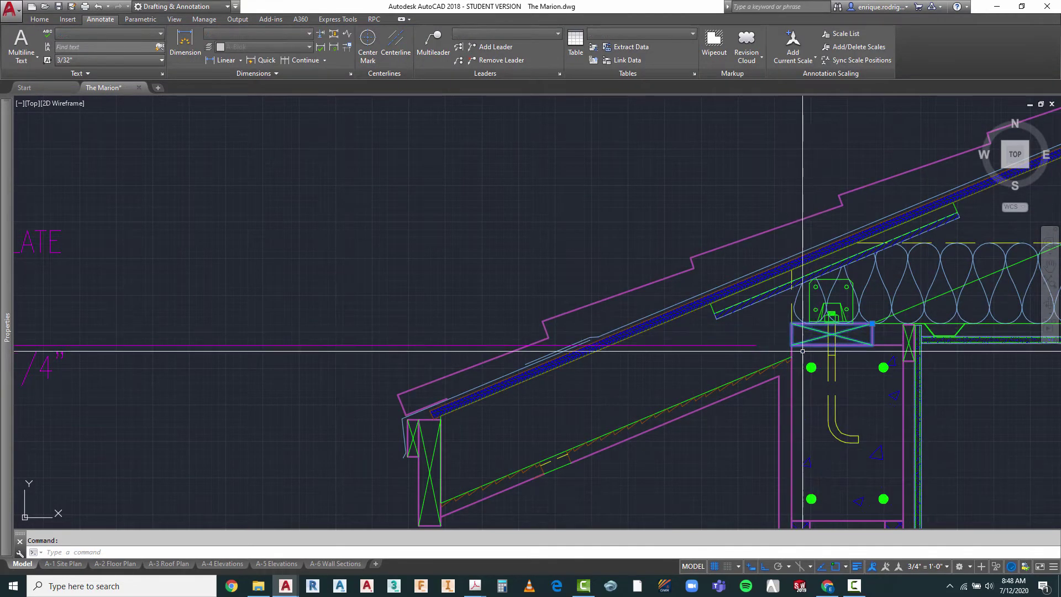
scroll(810, 348, "down", 4)
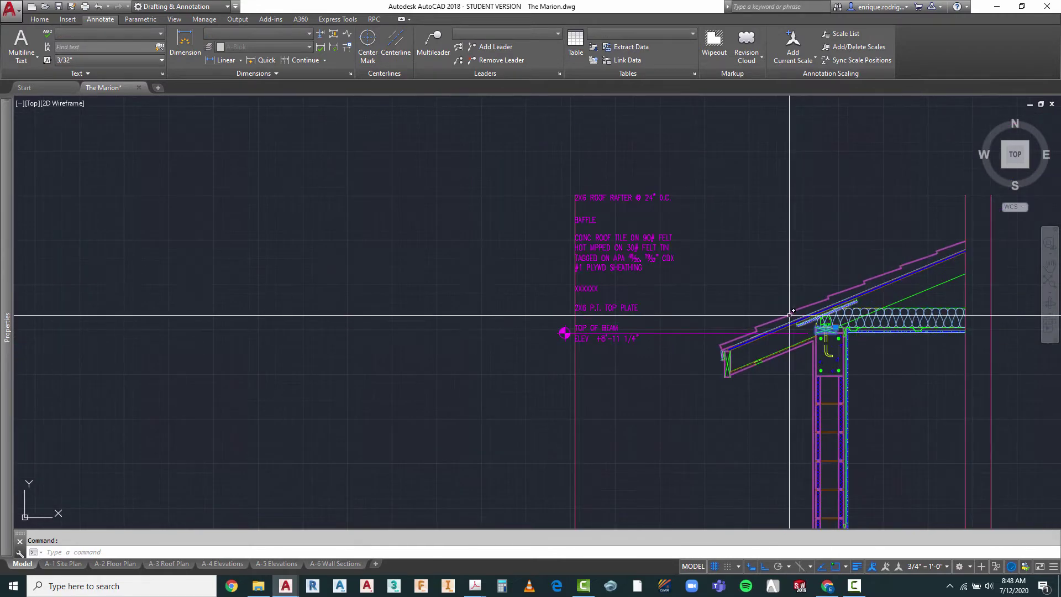
key("Escape")
scroll(639, 309, "up", 4)
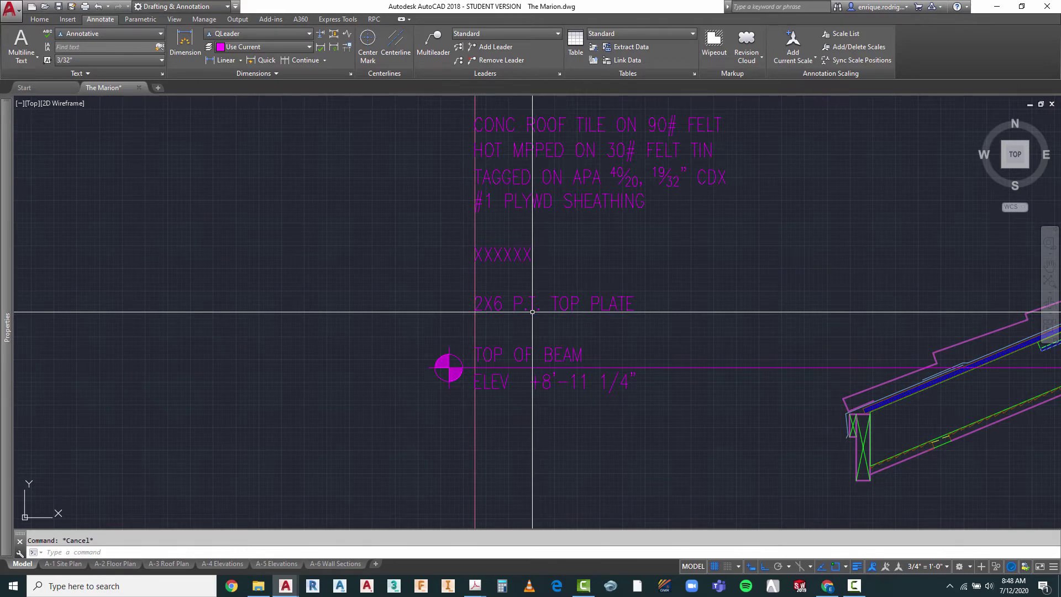
scroll(520, 282, "down", 2)
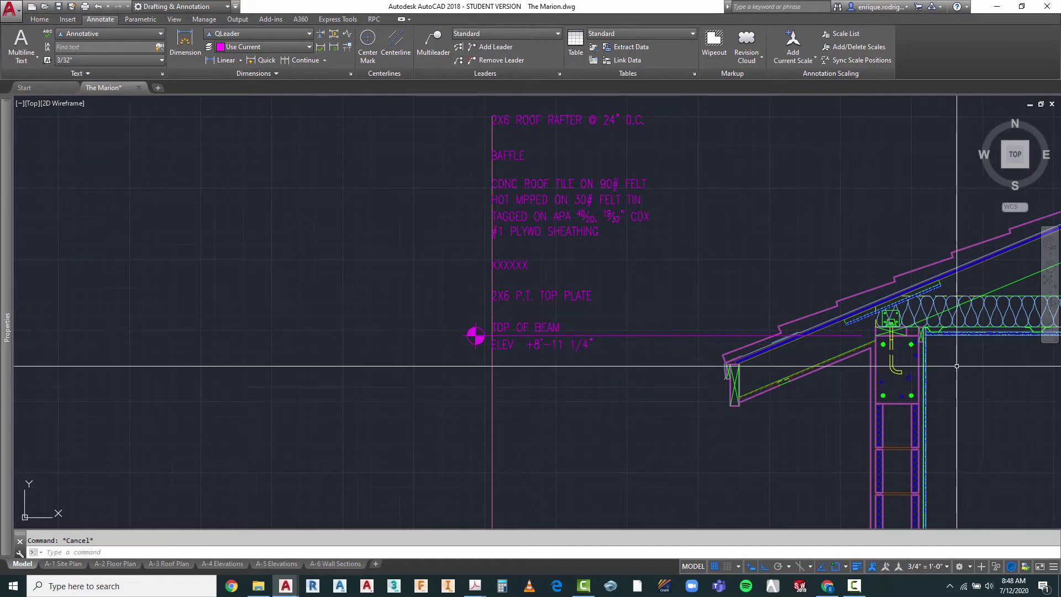
scroll(967, 360, "up", 4)
scroll(895, 346, "down", 2)
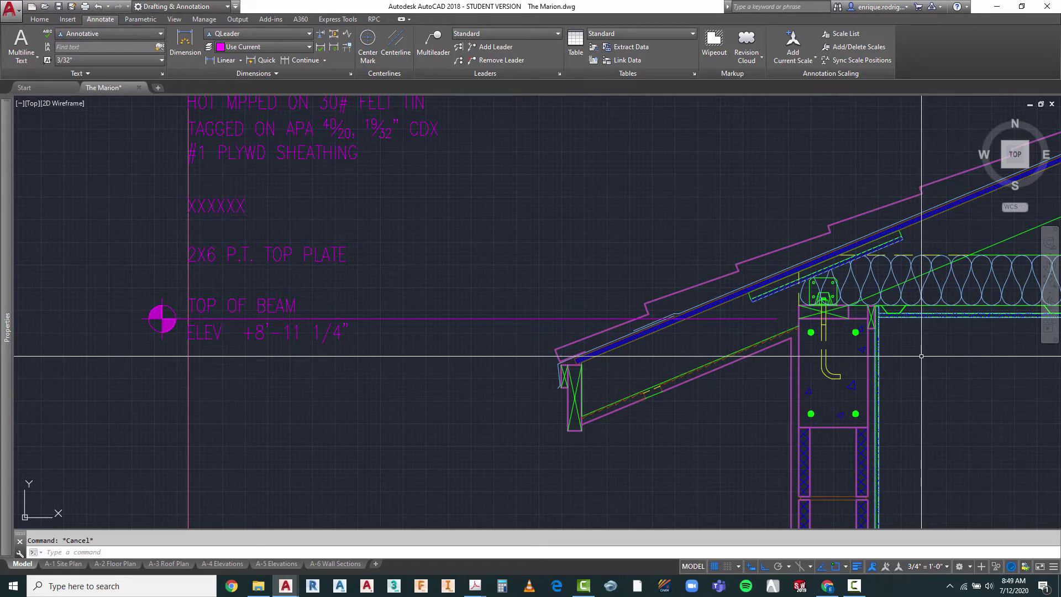
- Copy the "2X6 P.T. TOP PLATE" note straight down about 1'-3 3/4", below the beam elevation label
scroll(520, 300, "down", 2)
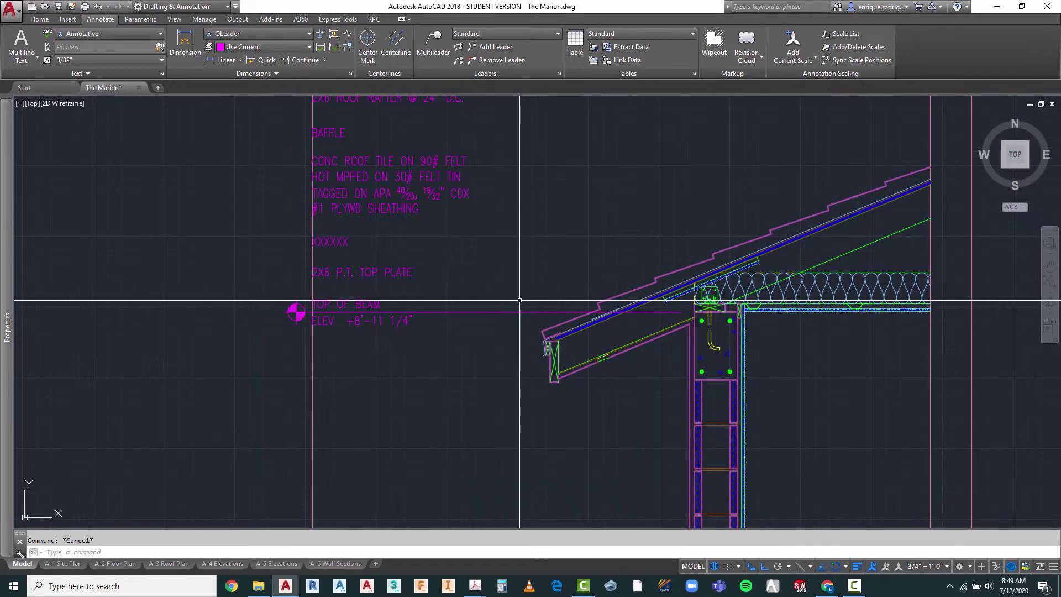
scroll(519, 300, "down", 1)
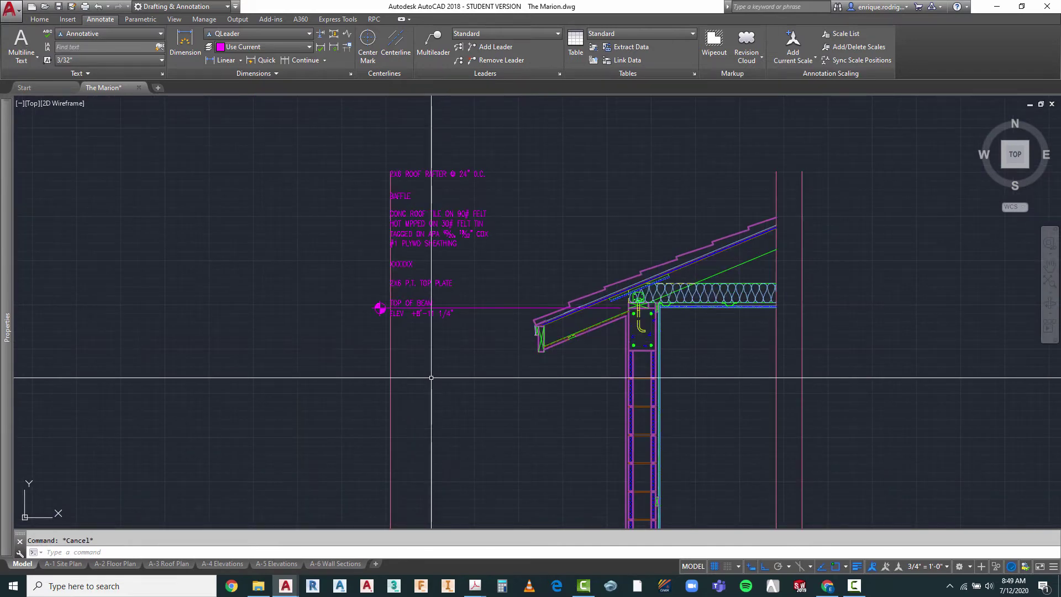
type("co")
key("Return")
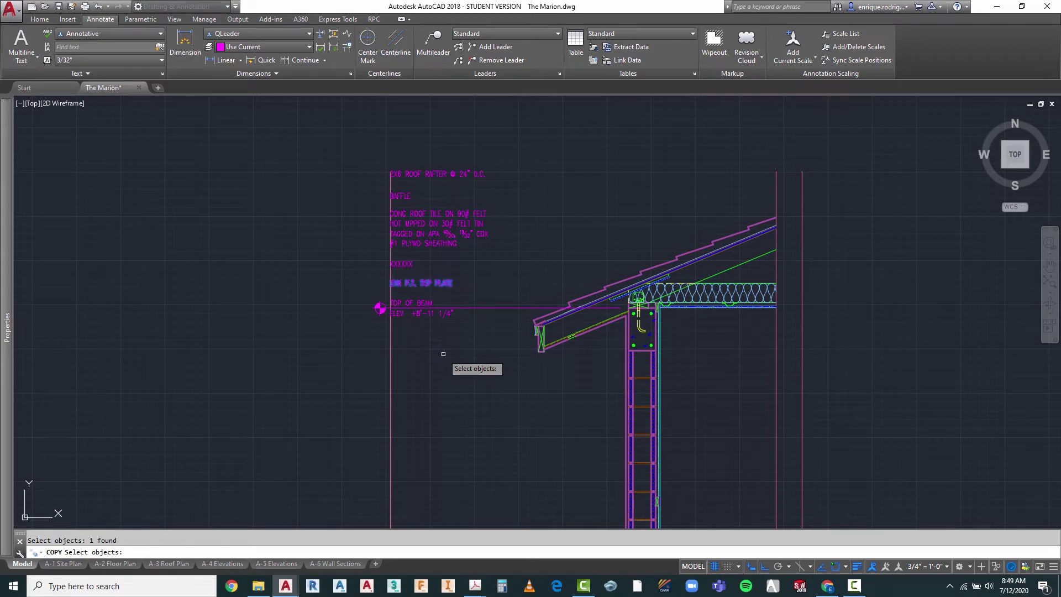
key("Return")
left_click(299, 255)
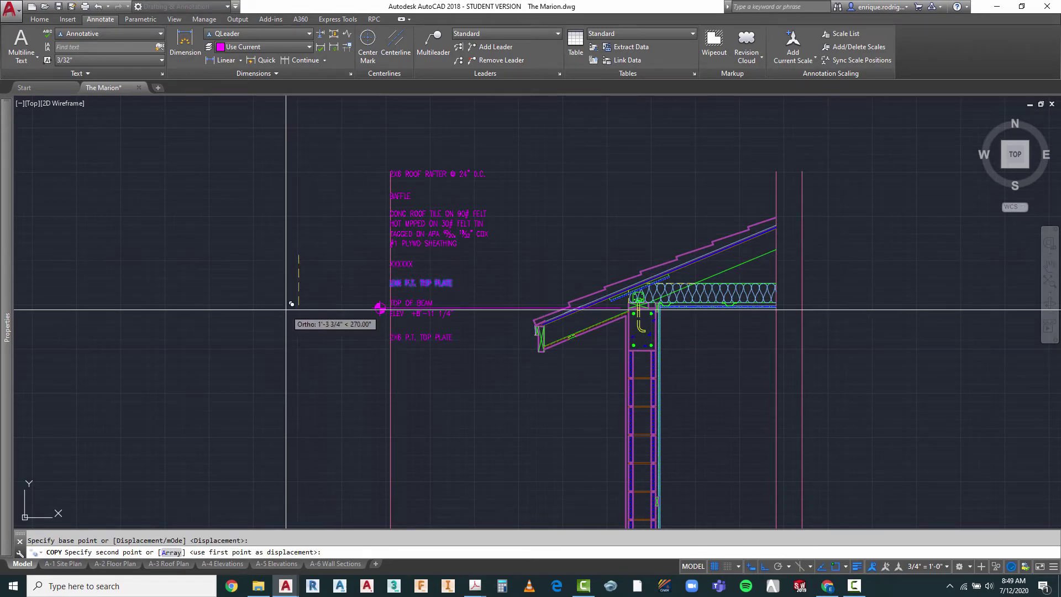
left_click(286, 311)
scroll(472, 345, "up", 4)
key("Escape")
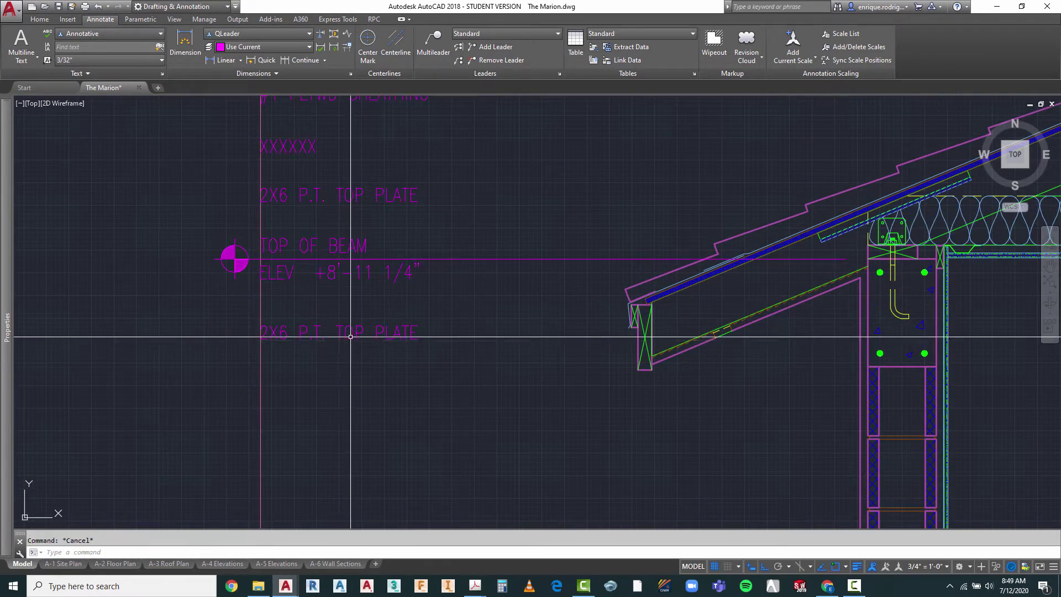
- Replace the text of the copied note below the beam elevation label with "1/2" ANCHOR BOLT", using a stacked fraction
left_click(351, 336)
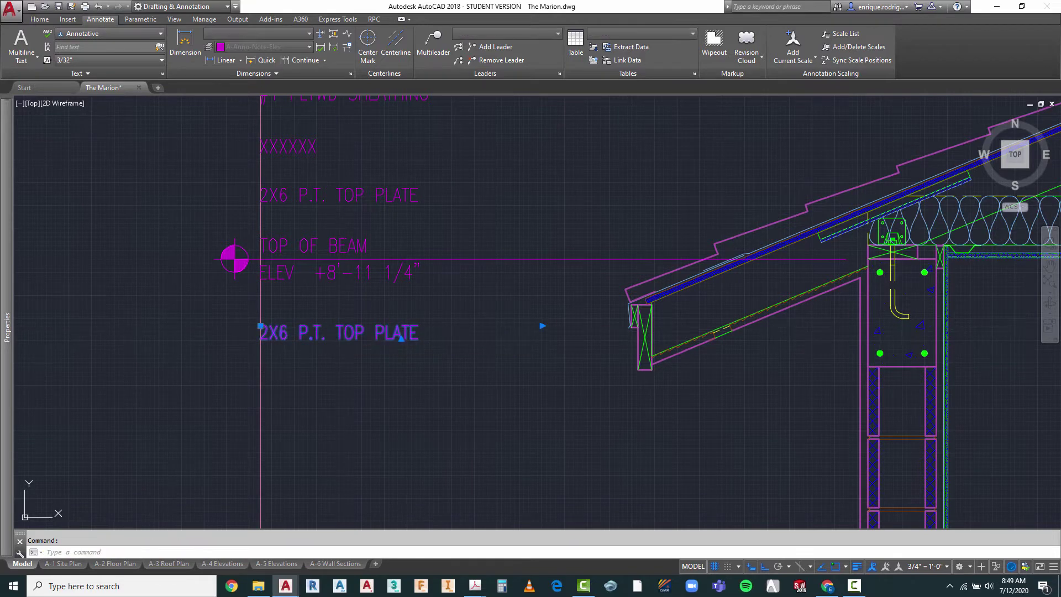
double_click(387, 328)
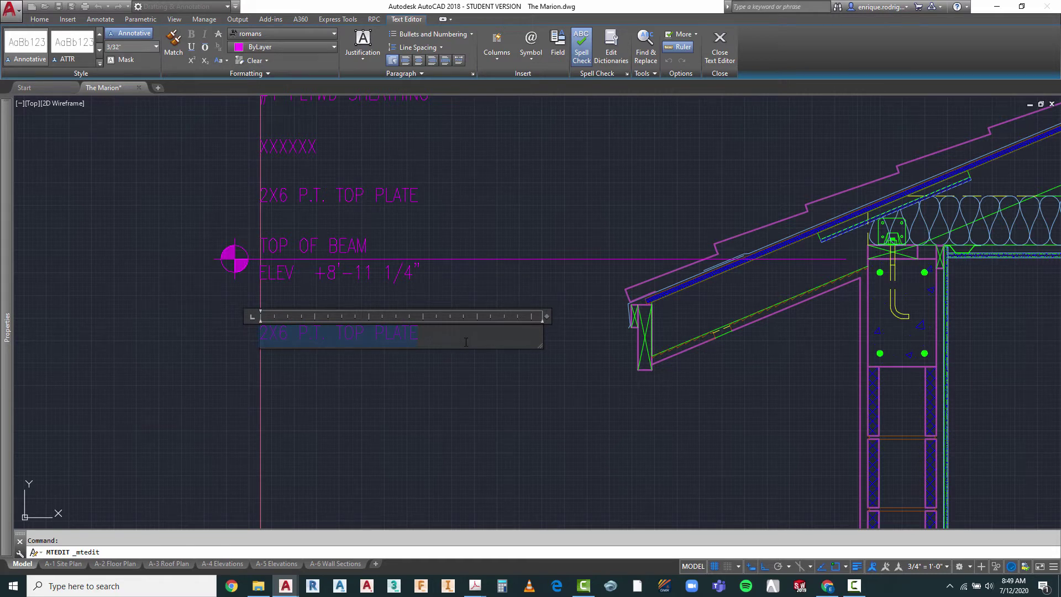
type("#")
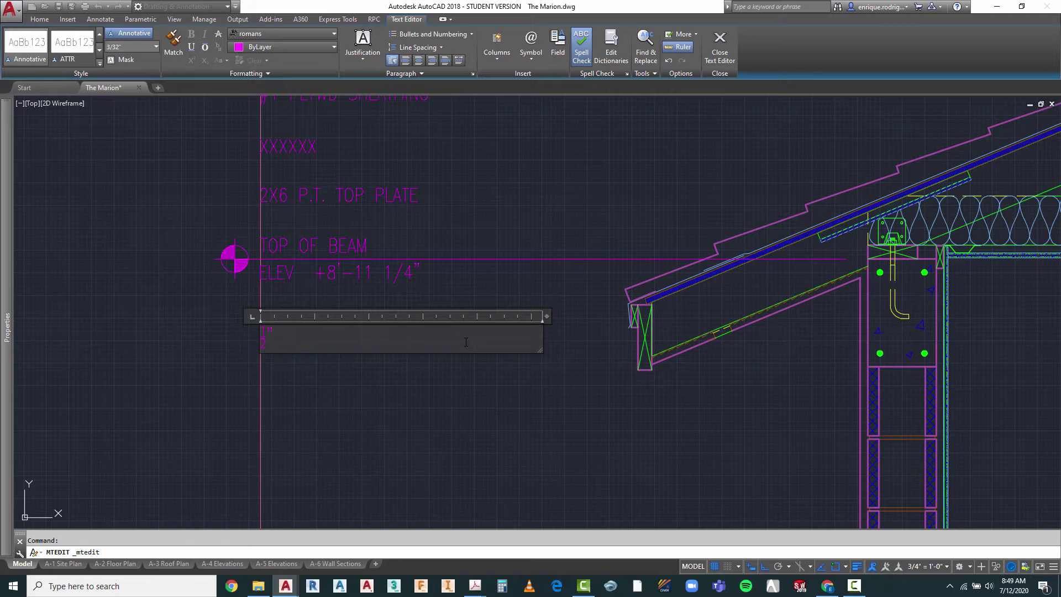
type(" ANCHOR BOLT")
left_click(442, 452)
- Unstack the fraction in the anchor bolt note so it reads 1/2" ANCHOR BOLT on one line
scroll(243, 368, "up", 4)
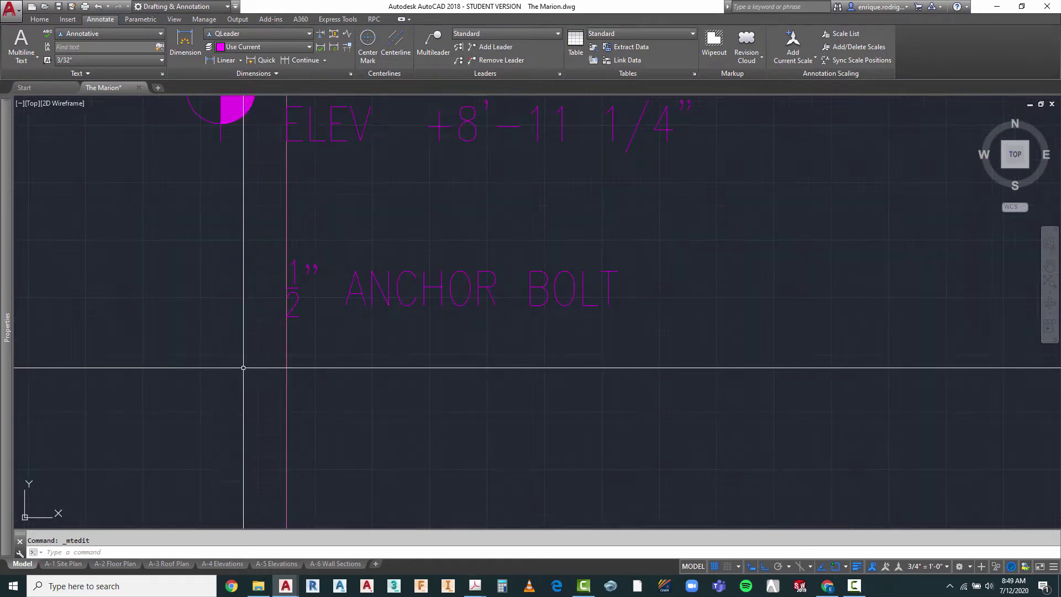
left_click(294, 276)
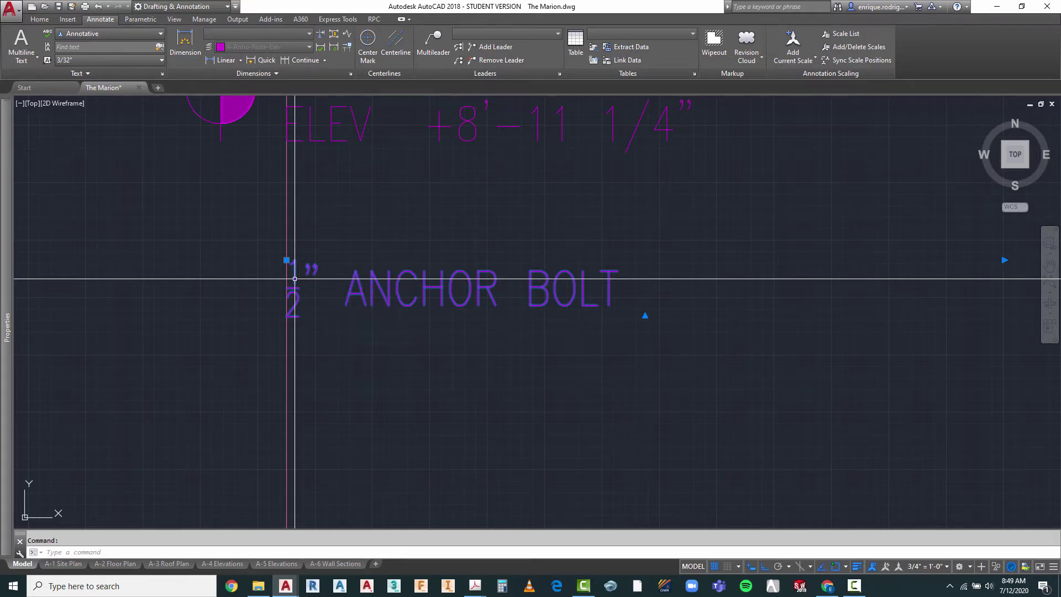
double_click(303, 287)
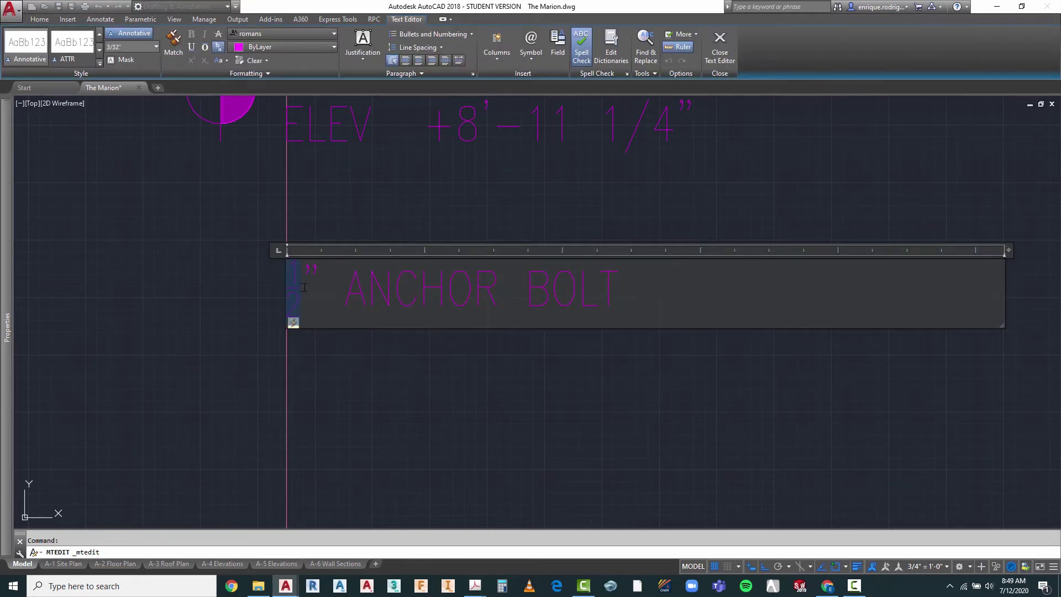
right_click(294, 296)
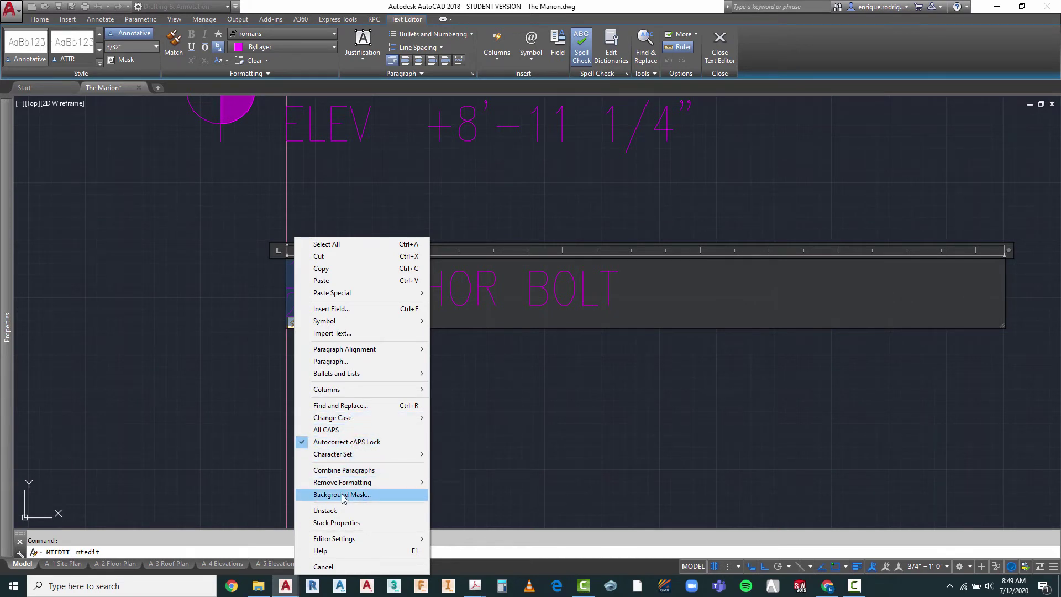
left_click(341, 511)
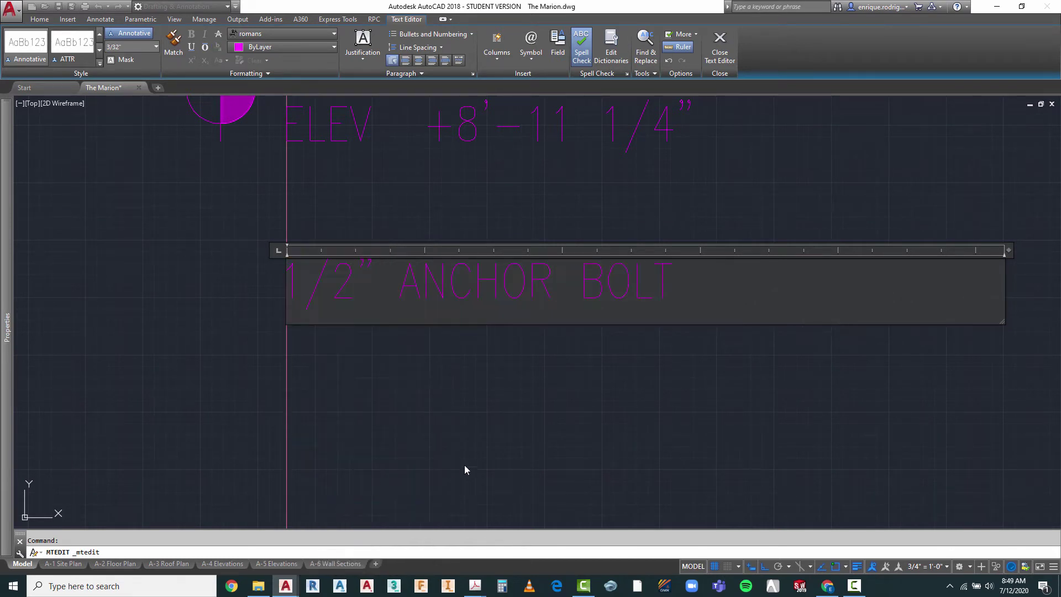
left_click(493, 462)
- Copy the anchor bolt note straight down to sit directly beneath the original
scroll(526, 367, "down", 4)
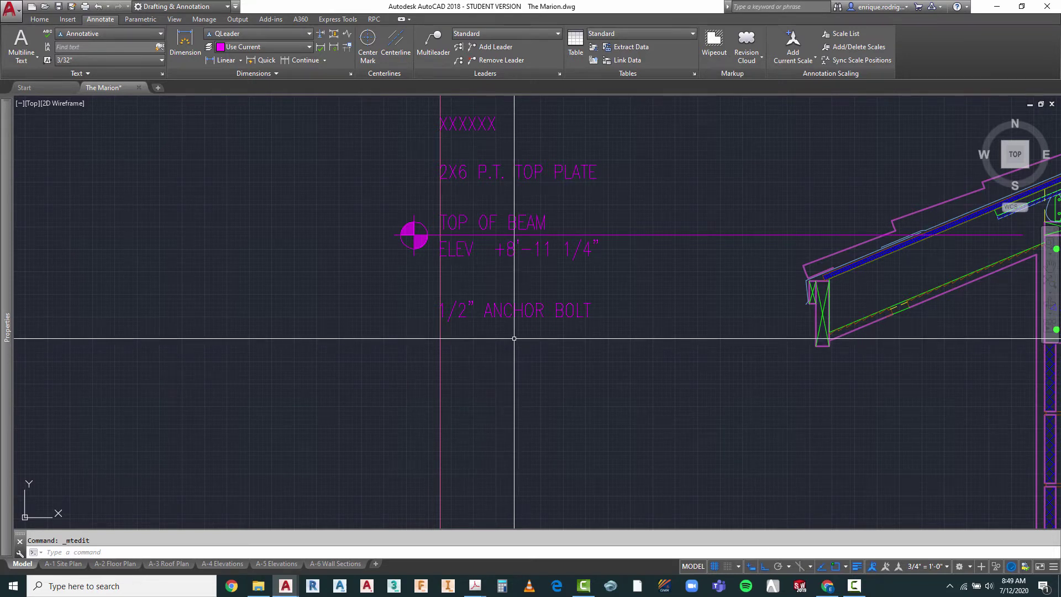
type("co")
key("Return")
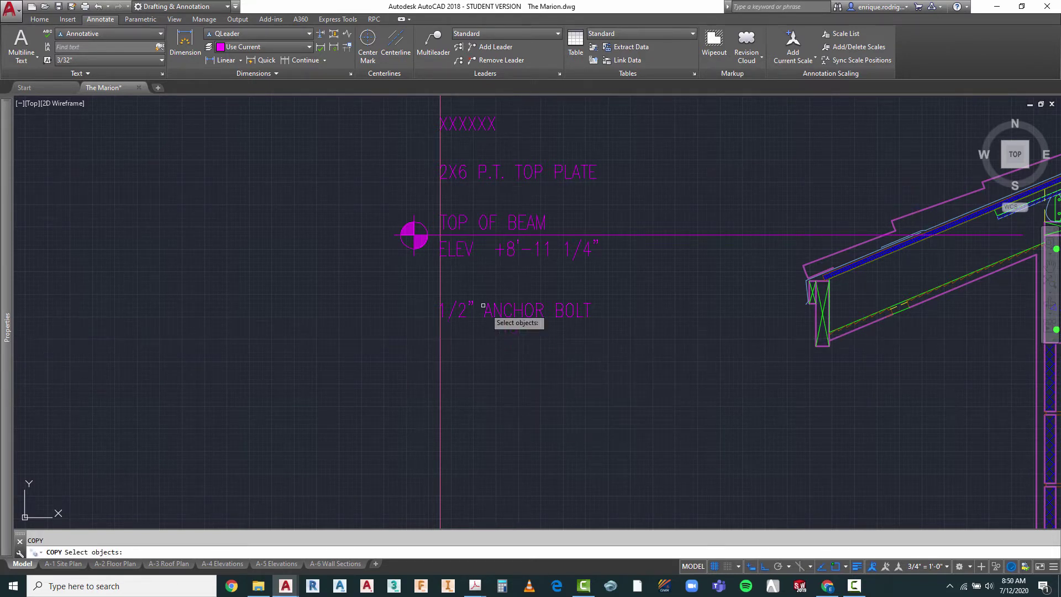
left_click(480, 292)
left_click(449, 336)
key("Return")
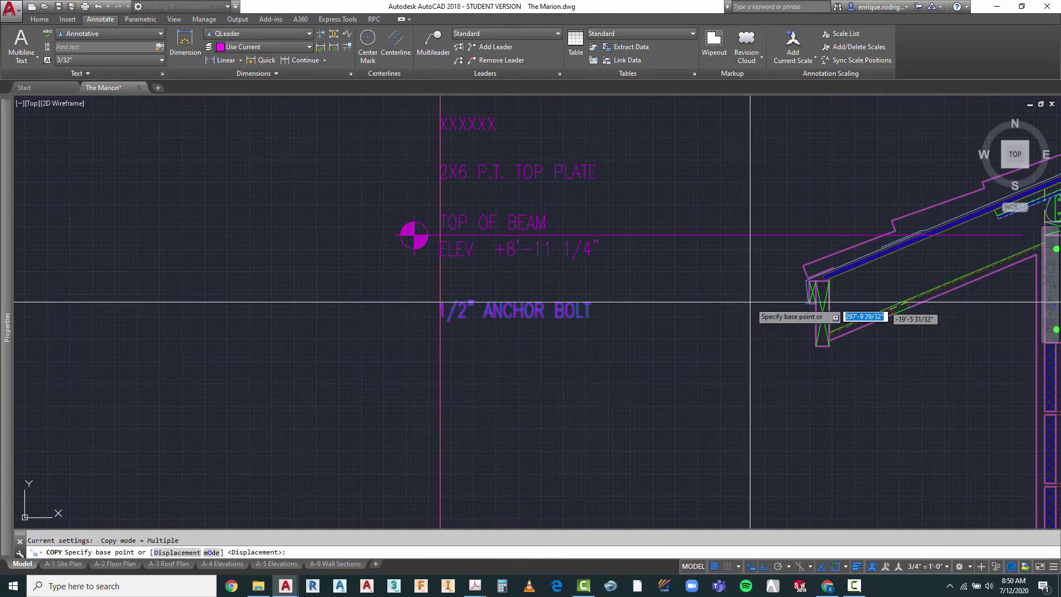
left_click(657, 296)
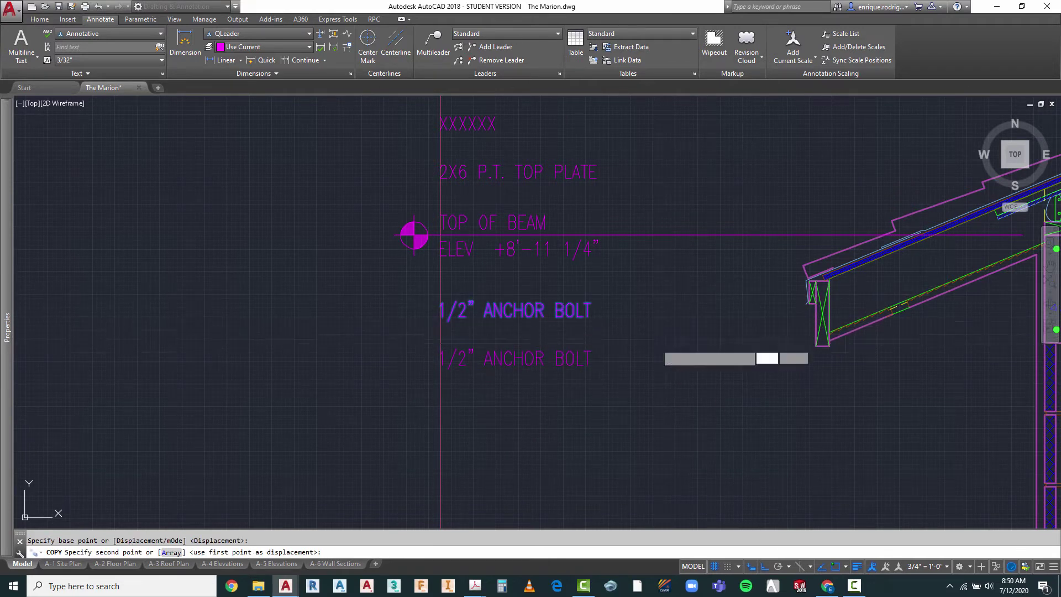
left_click(657, 344)
key("Escape")
key("Escape")
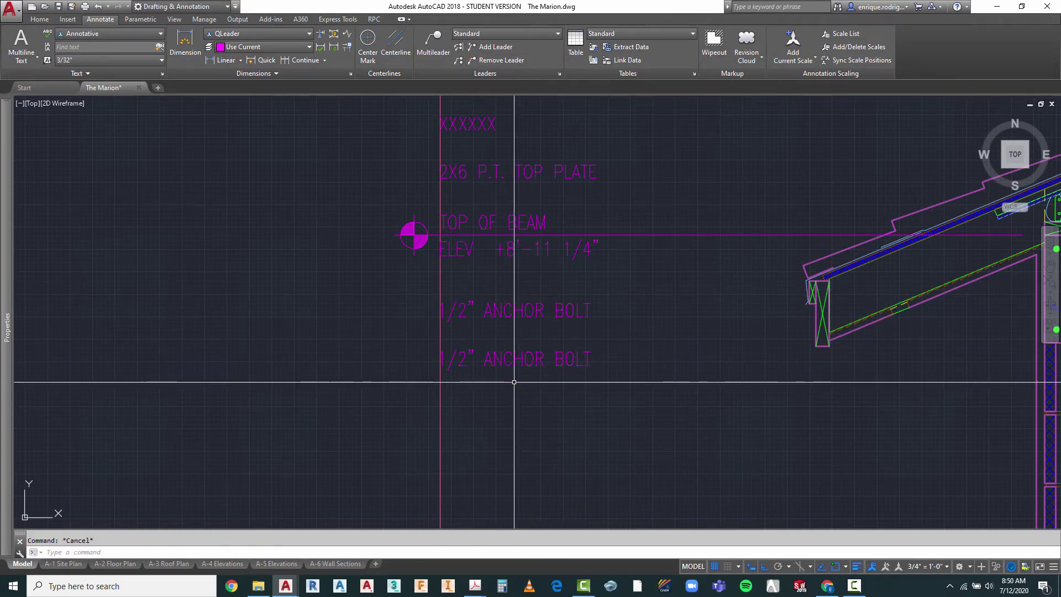
- Replace the lower anchor bolt note's text with "GALV METAL DRIP EDGE OVER 1X2 NAILER", putting NAILER on the second line
left_click(531, 357)
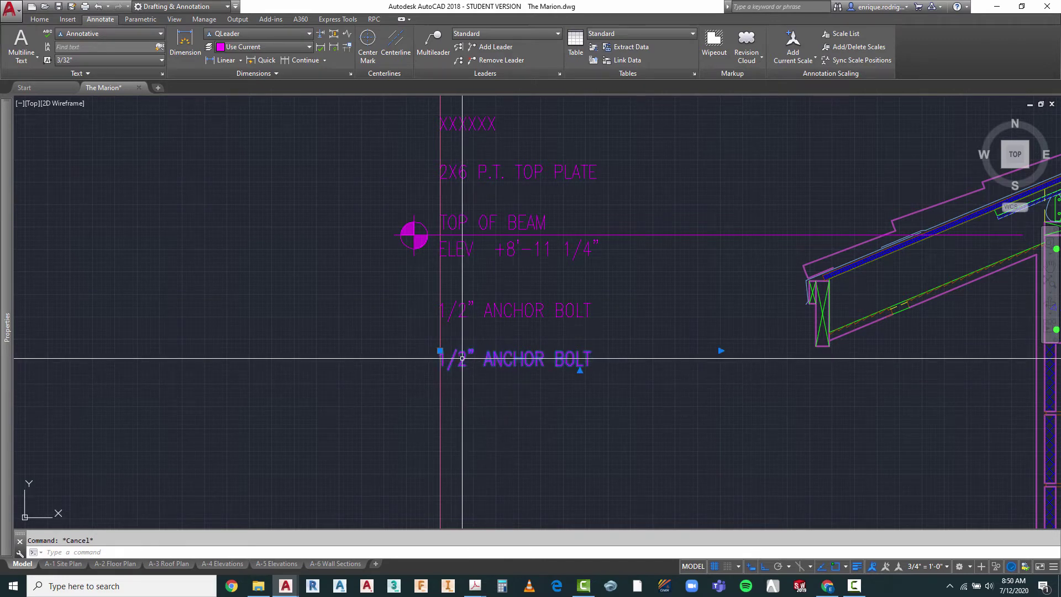
double_click(447, 361)
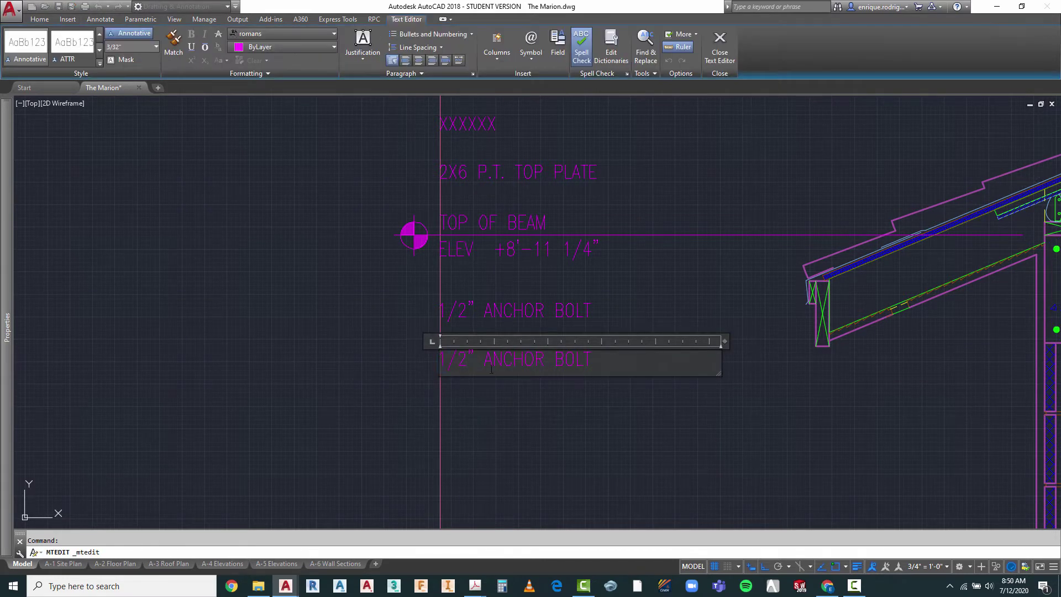
key("ctrl+a")
type("GALV")
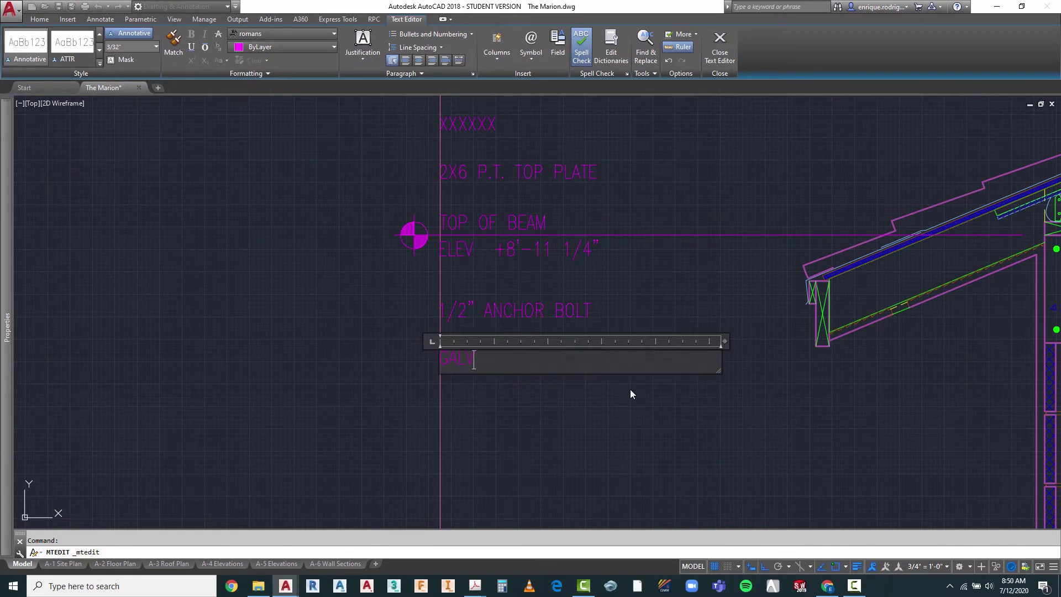
type(" METAL DRIP EDGE OVER 1X2")
key("Return")
type("NAILER")
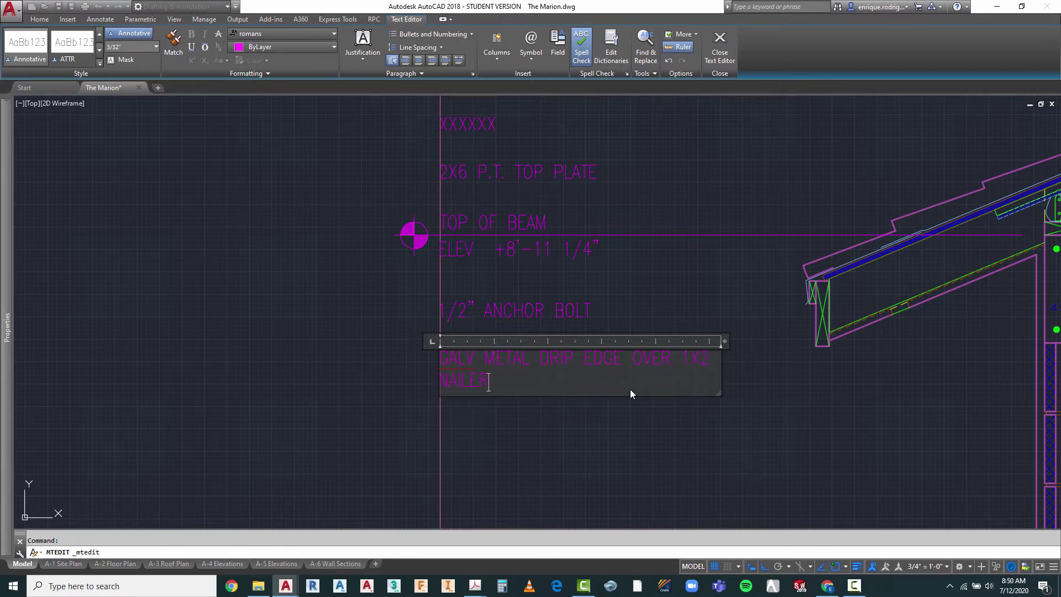
left_click(618, 473)
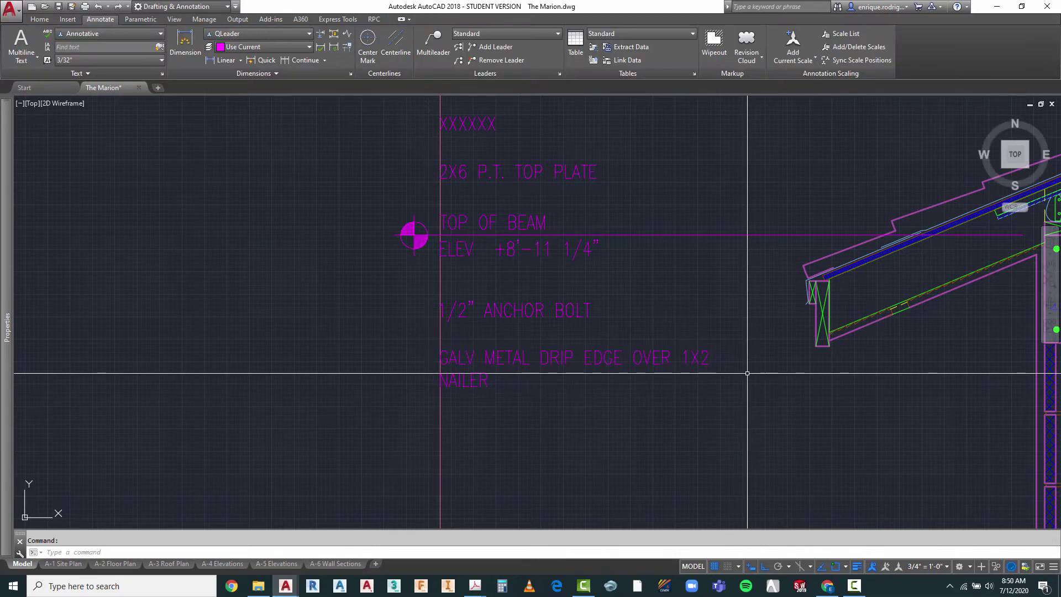
- Check the nailer at the roof edge and change its size in the drip edge note to 1X3
scroll(813, 284, "up", 3)
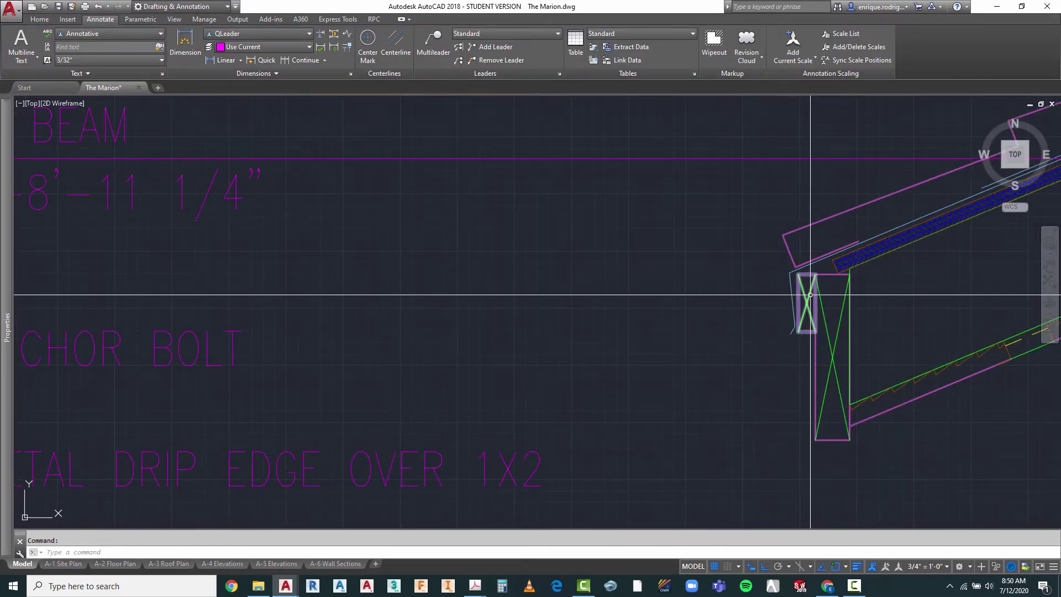
scroll(809, 289, "down", 3)
scroll(685, 359, "up", 3)
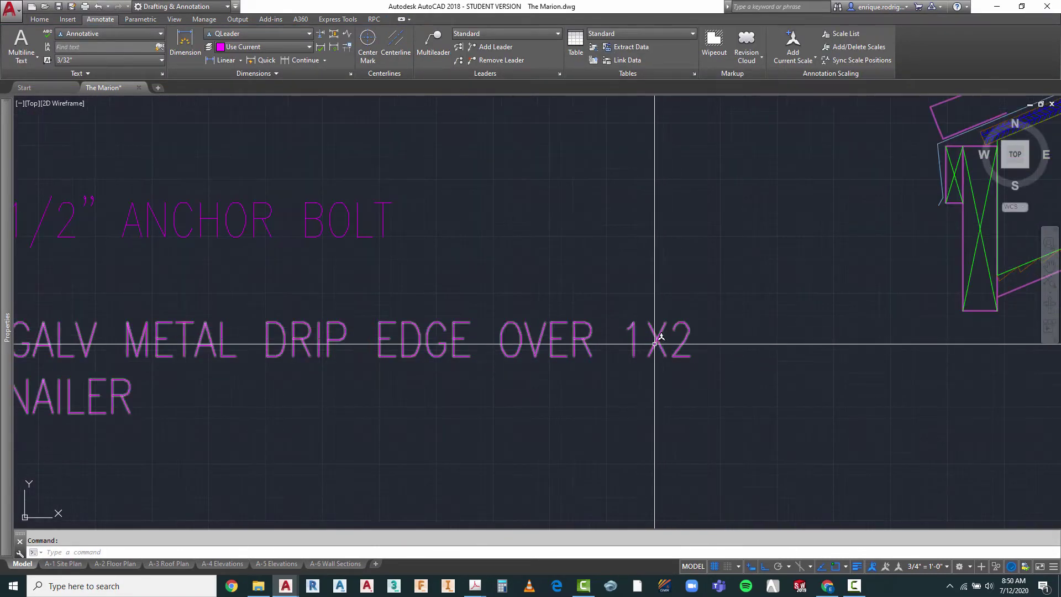
double_click(679, 348)
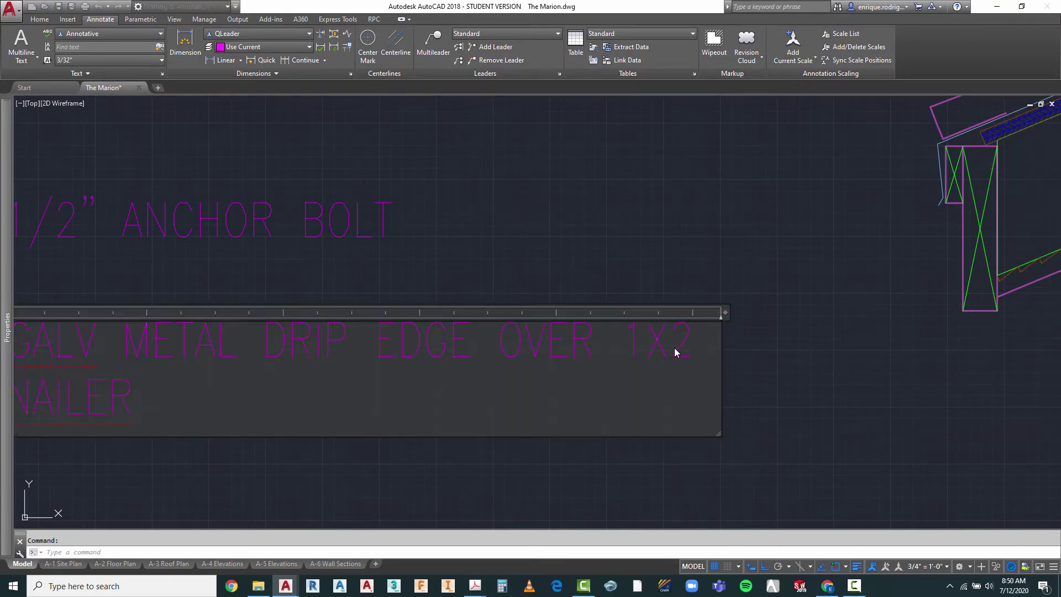
left_click_drag(670, 354, 687, 349)
type("3")
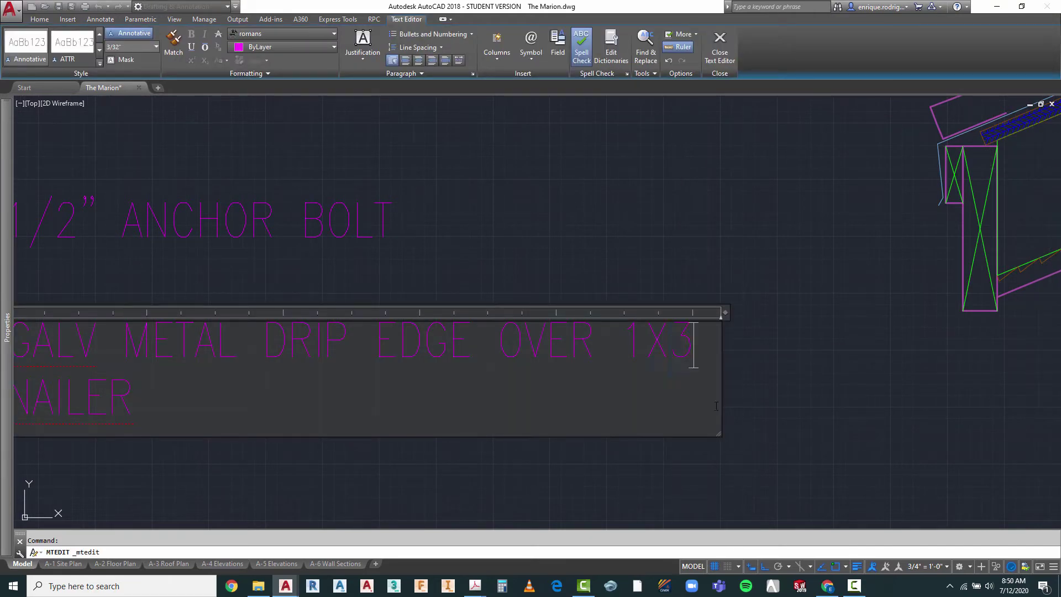
left_click(780, 461)
scroll(632, 311, "down", 4)
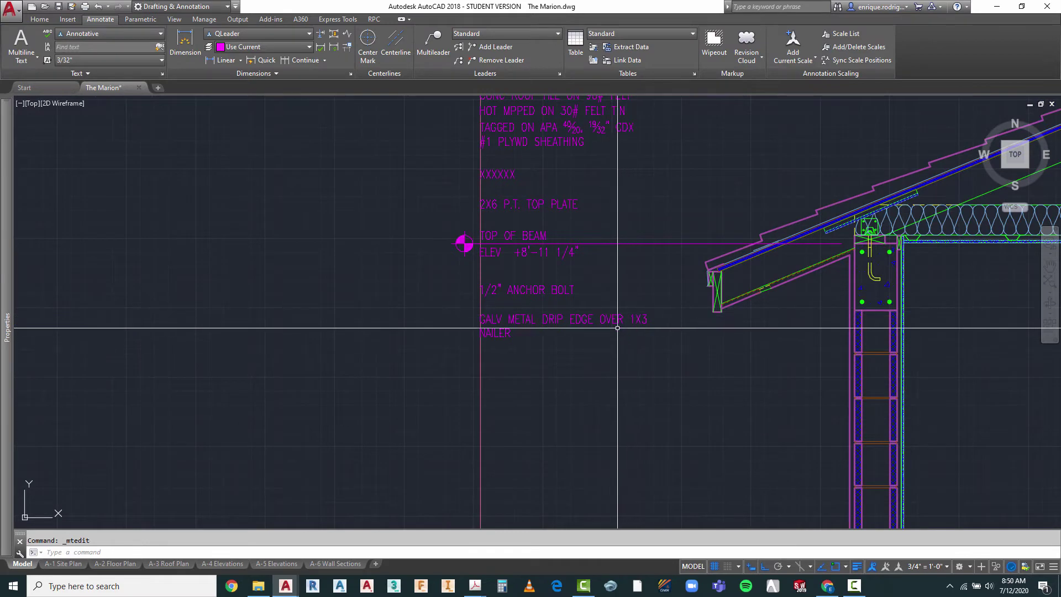
- Copy the drip edge note straight down three times, at about 10 1/2", 1'-6 3/4" and 2'-3" below the original
key("Escape")
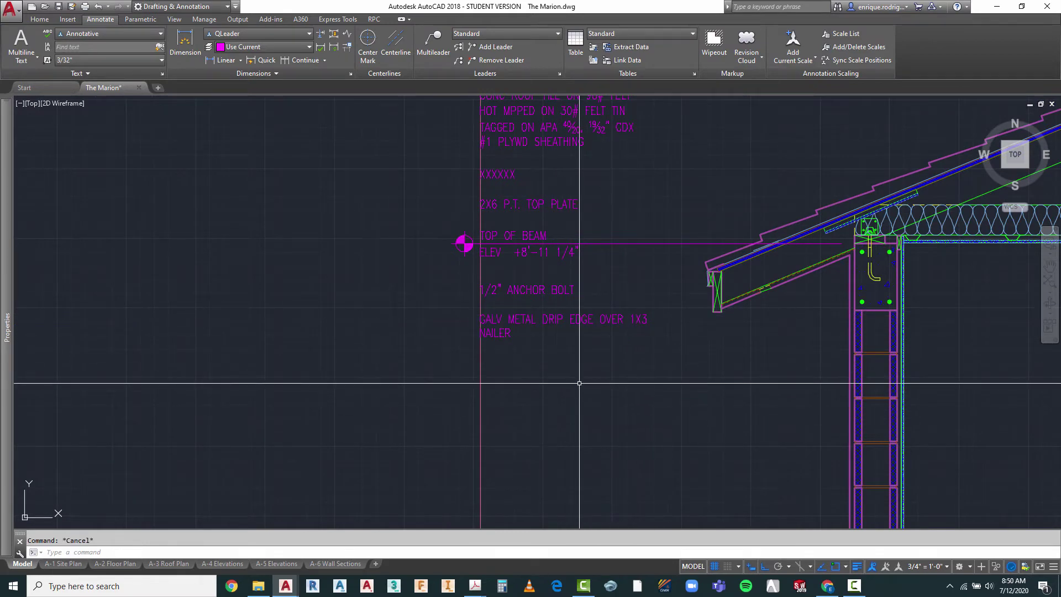
type("copy")
key("Return")
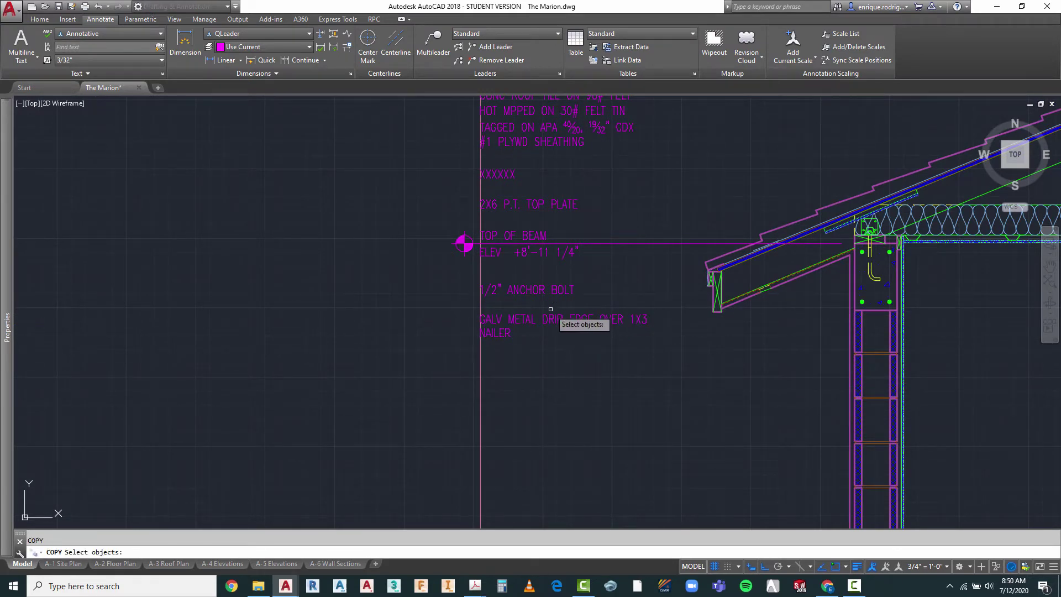
left_click(551, 305)
left_click(540, 330)
key("Return")
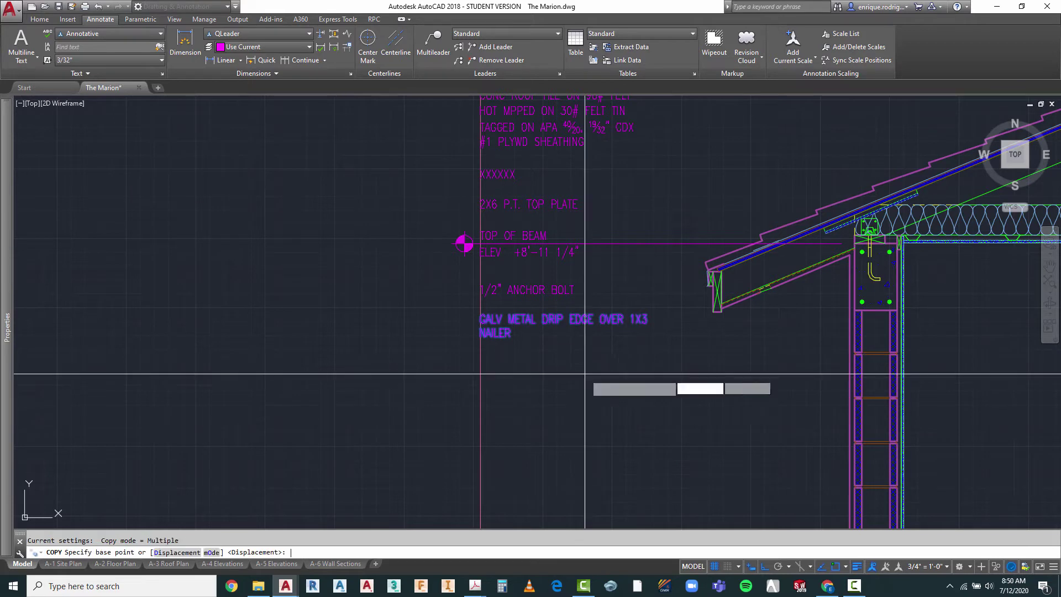
left_click(681, 363)
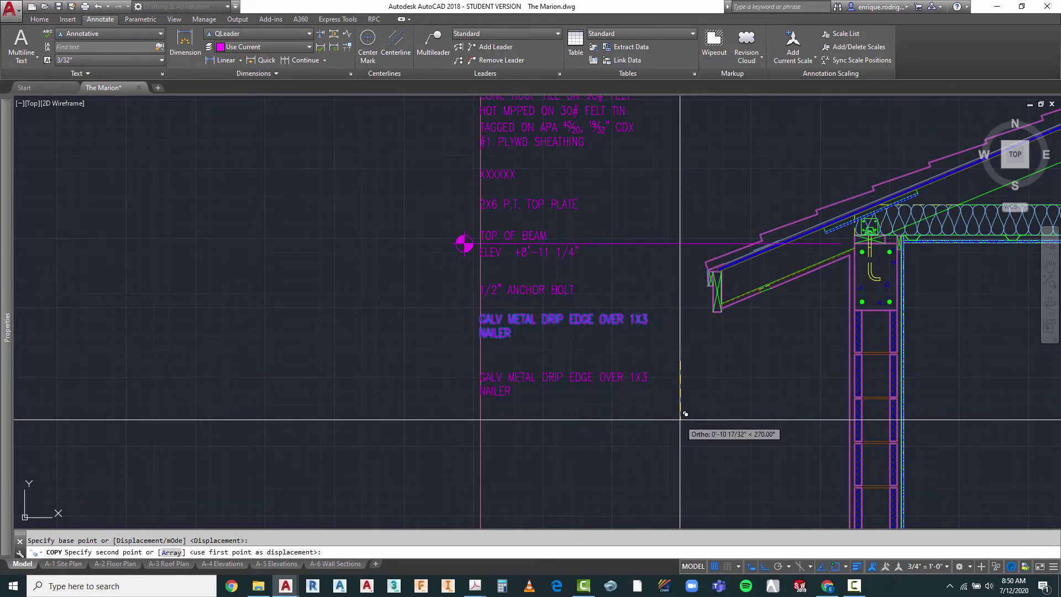
left_click(686, 414)
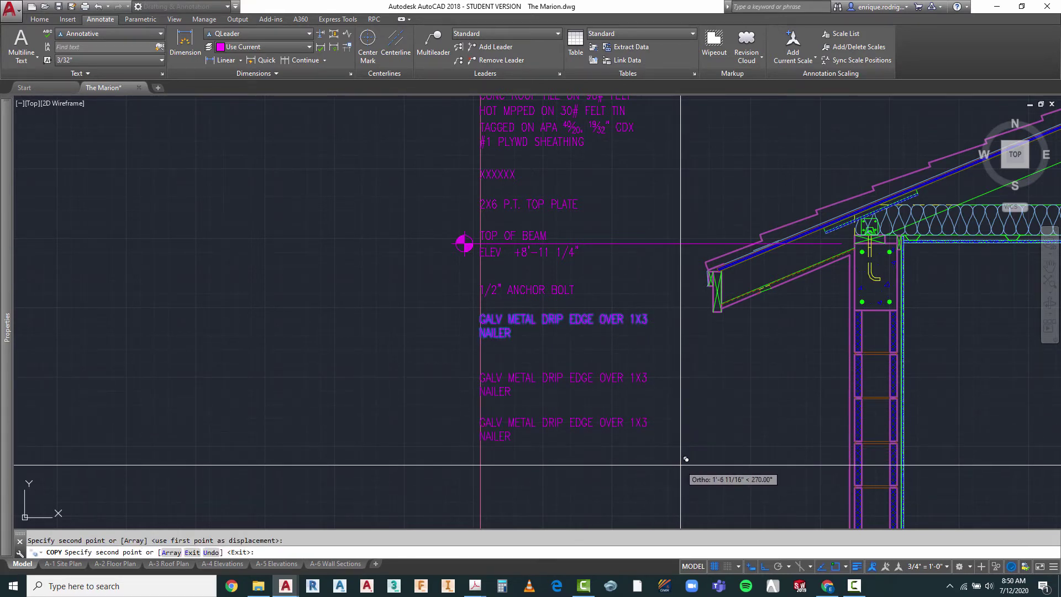
left_click(680, 511)
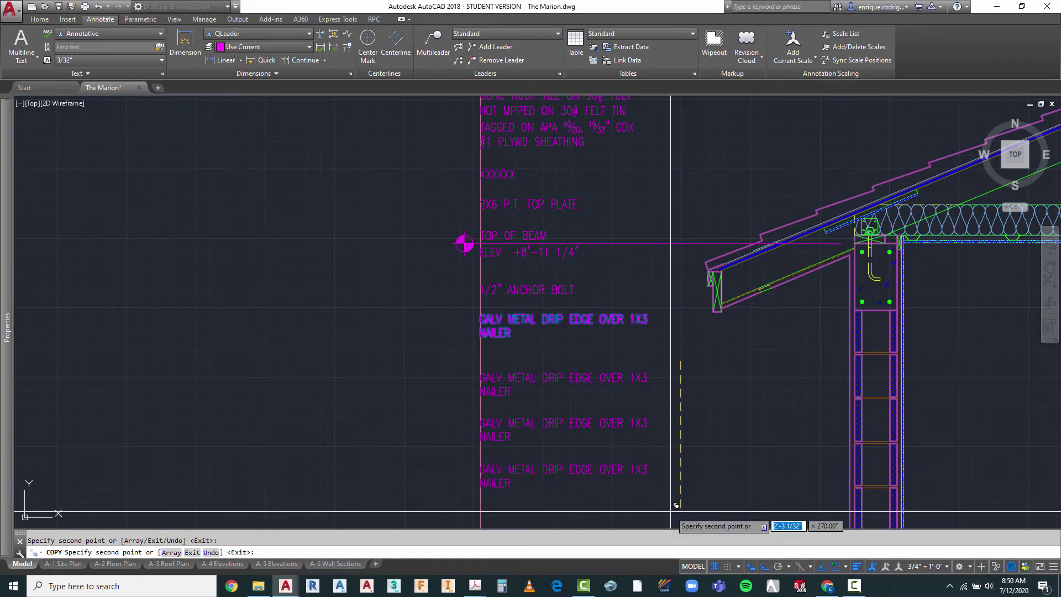
key("Escape")
- Replace the text of the first drip edge copy with "2" CONTINUOUS SOFFIT VENT"
scroll(505, 419, "up", 3)
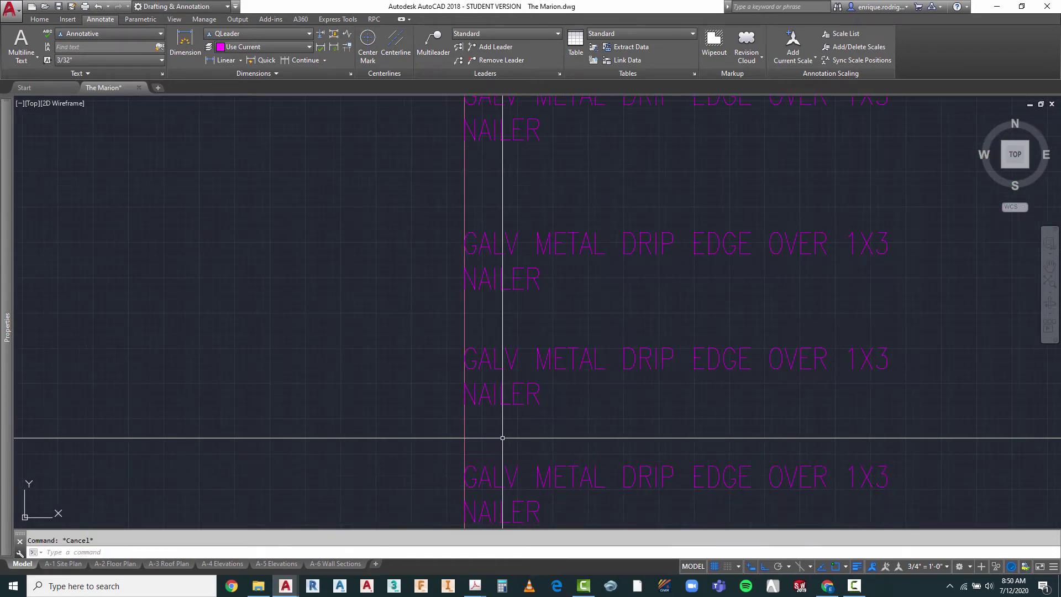
double_click(485, 319)
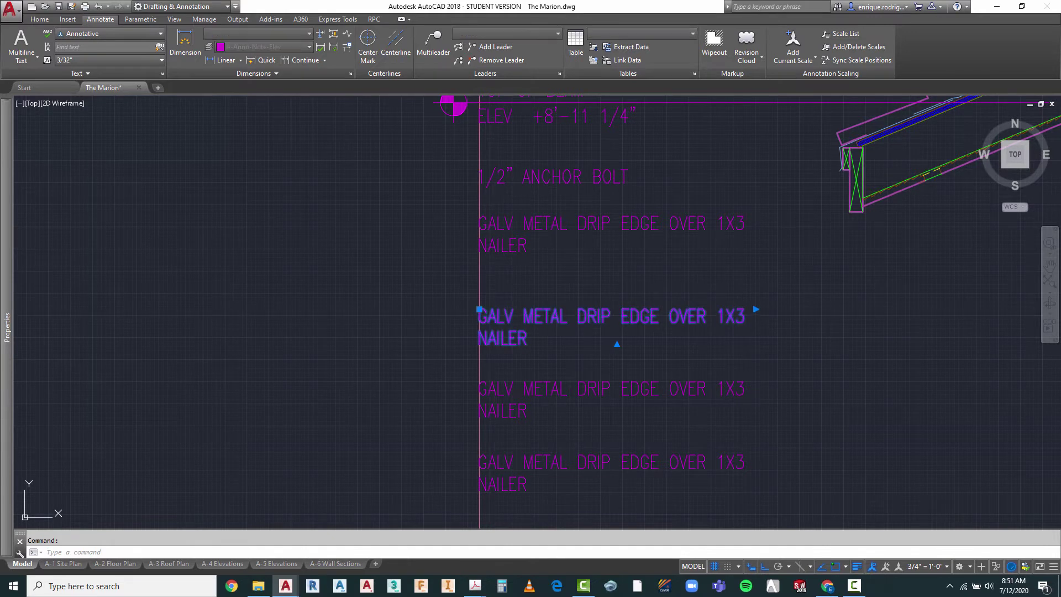
left_click_drag(484, 316, 535, 345)
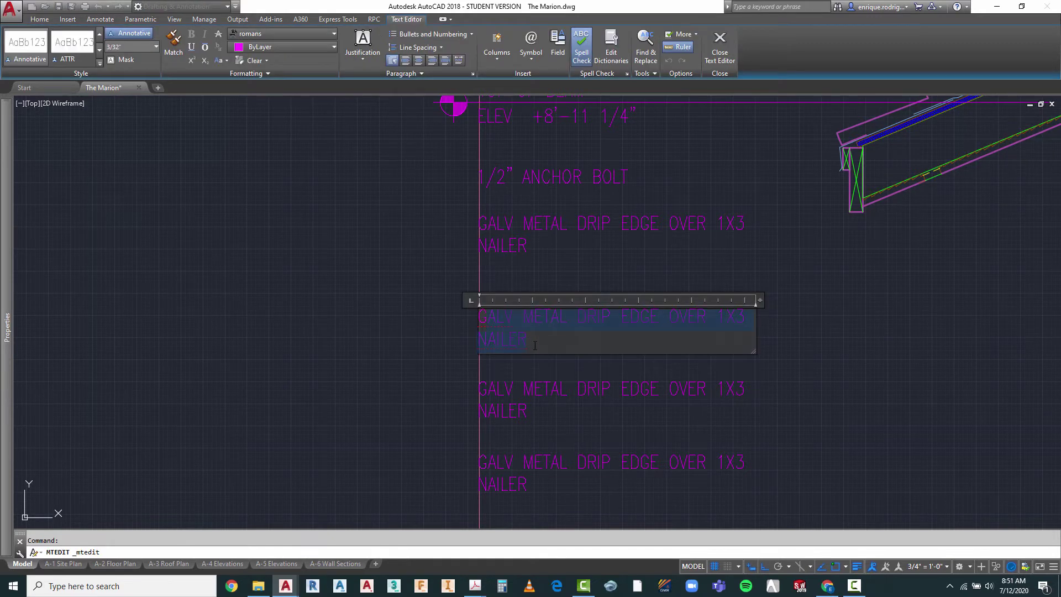
type("G2\"")
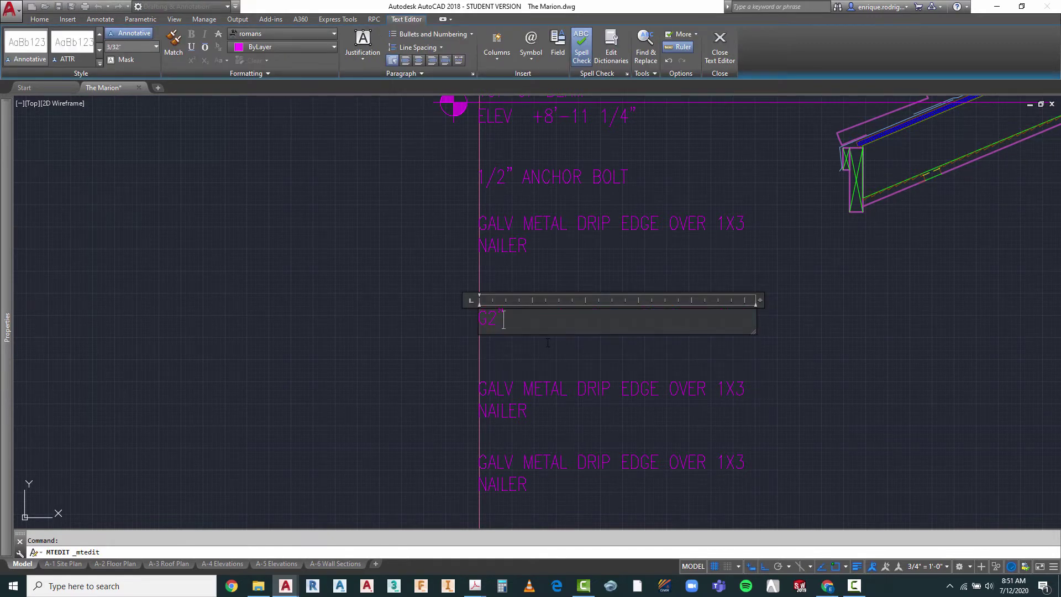
key("BackSpace")
key("BackSpace")
key("BackSpace")
type("2\" CONTINUOUS SOFFIT VENT")
left_click(892, 476)
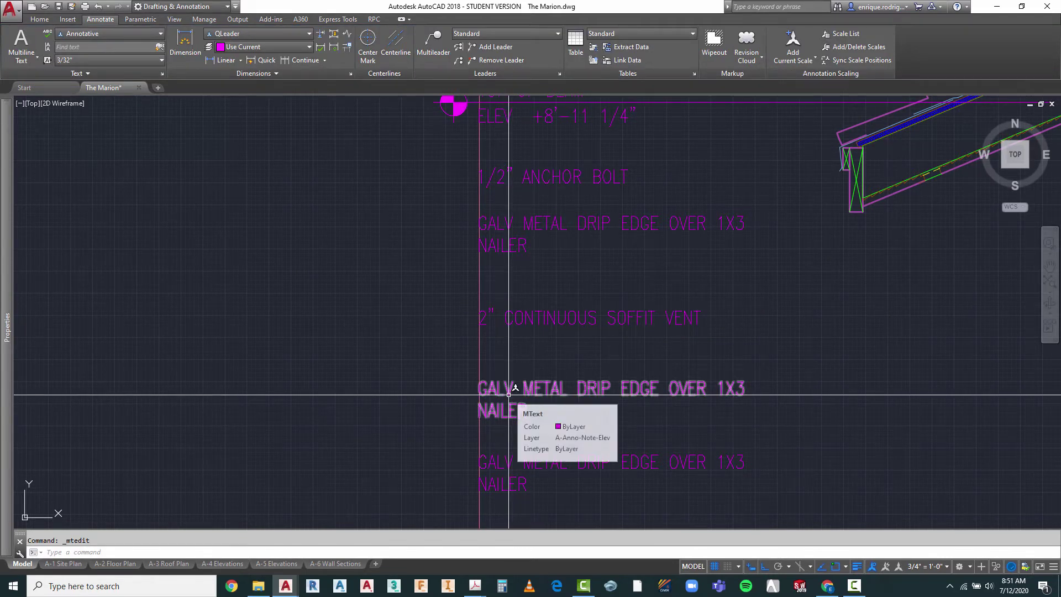
- Replace the text of the second drip edge copy, below the soffit vent note, with "MIN 5/8" STUCCO (2 COATS) ON HI RIBBED MTL LATH"
double_click(508, 394)
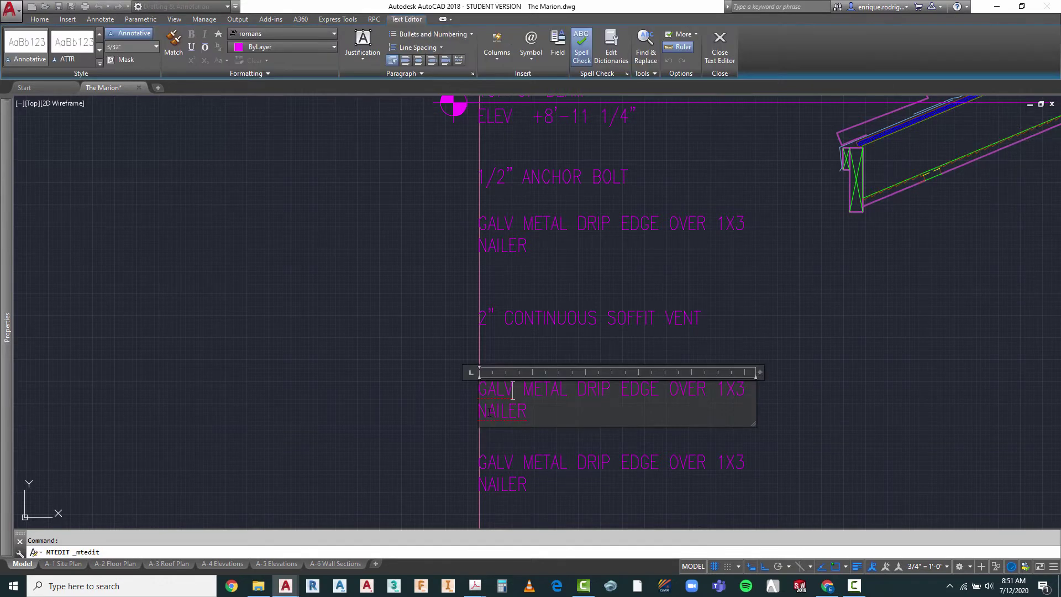
key("ctrl+a")
type("MIN")
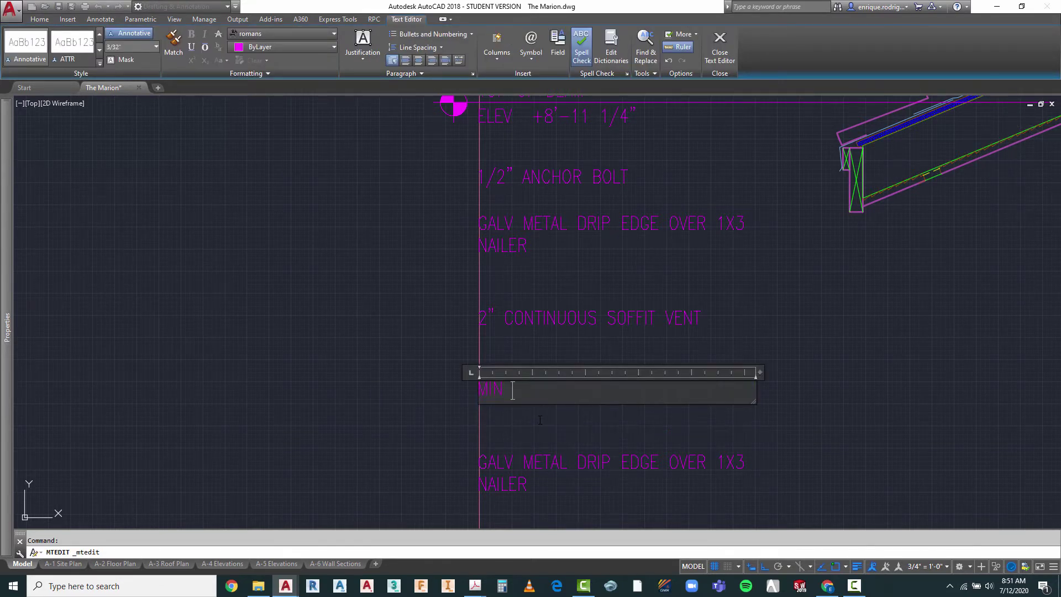
type(" 5/8\"")
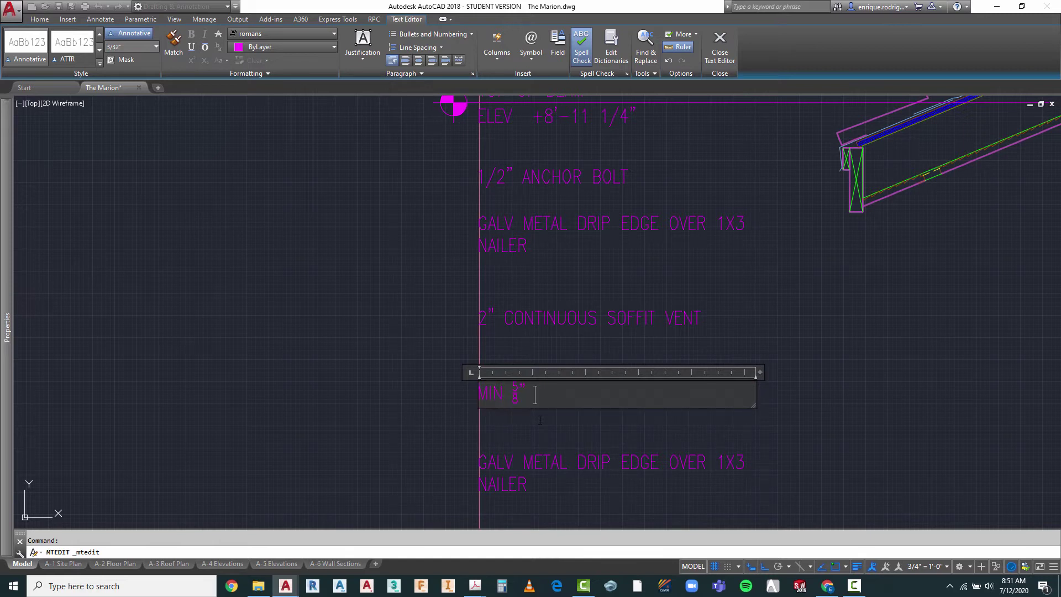
type(" STUCCO (2 COATS) ON HI RIBBED")
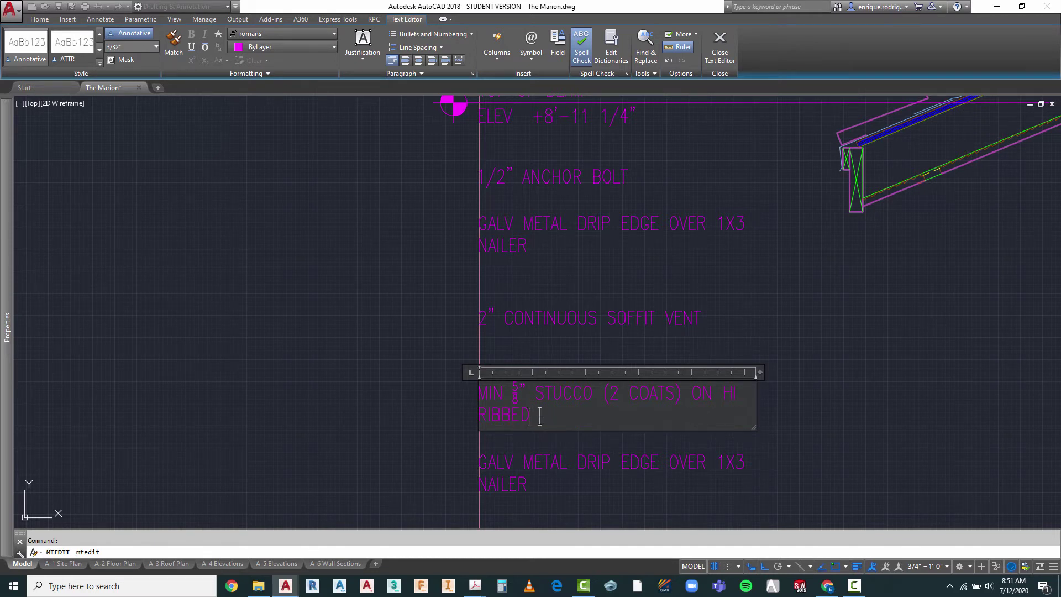
type(" M")
type("MT")
key("BackSpace")
key("BackSpace")
key("BackSpace")
type("TL LA")
- Unstack the 5/8" fraction in the metal lath stucco note and finish editing the text
left_click(514, 393)
right_click(514, 395)
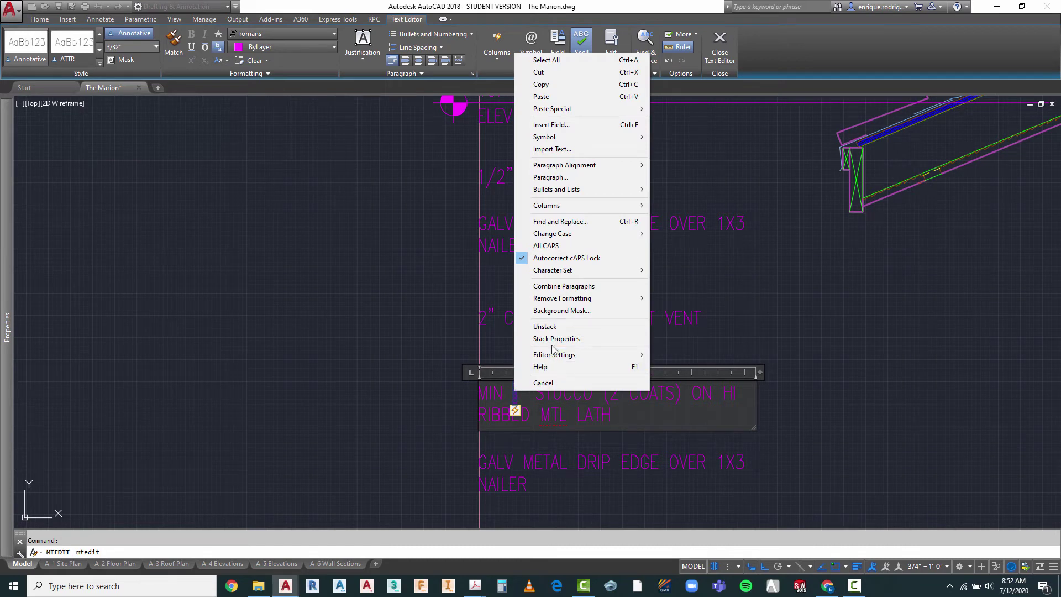
left_click(551, 327)
left_click(891, 416)
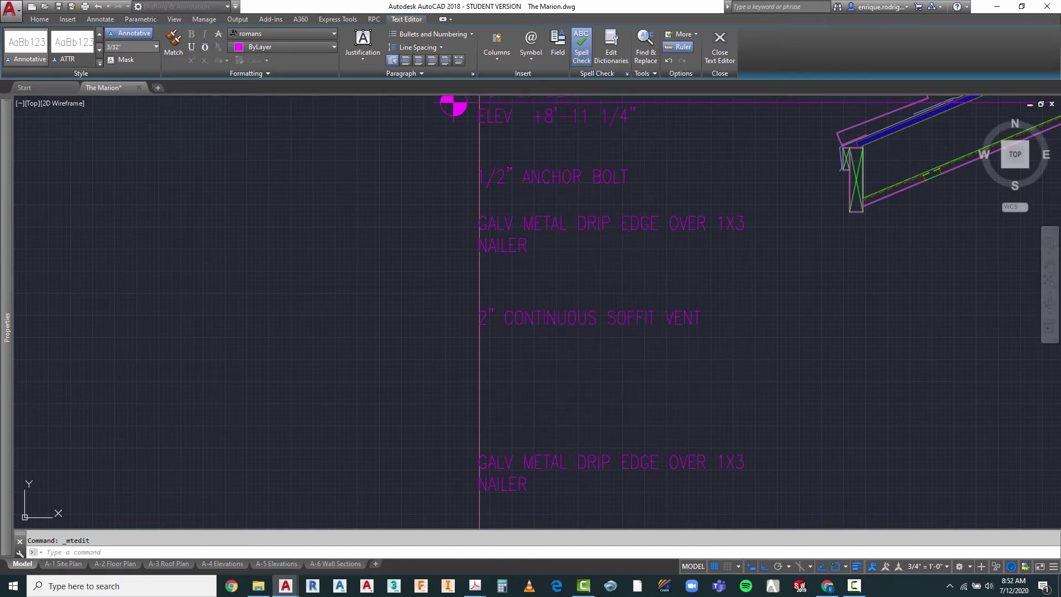
- Copy the metal lath stucco note and the drip edge note beneath it together straight down, just below the existing pair
scroll(563, 325, "down", 3)
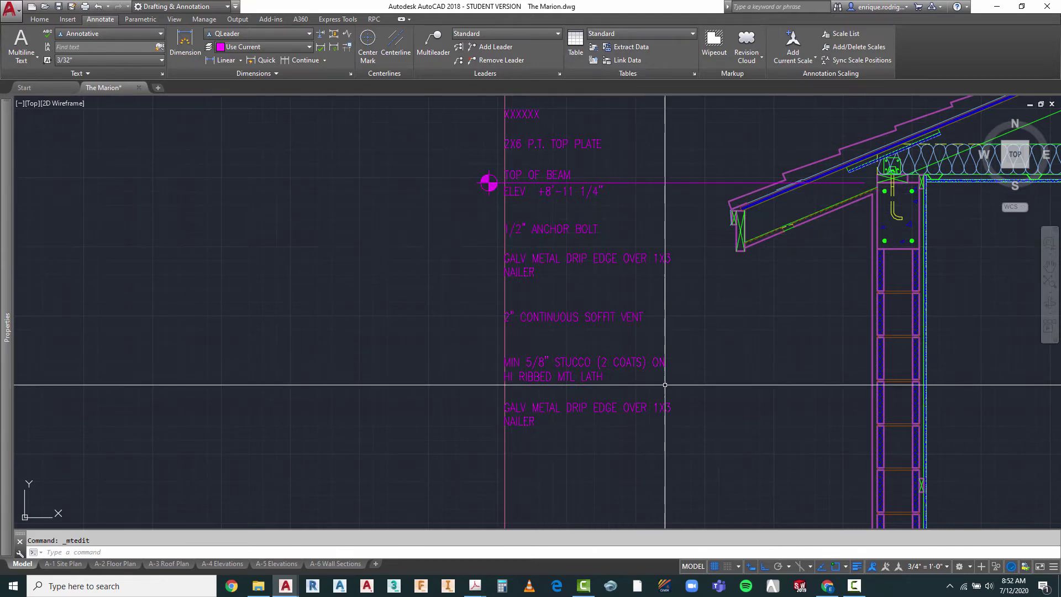
scroll(552, 288, "down", 2)
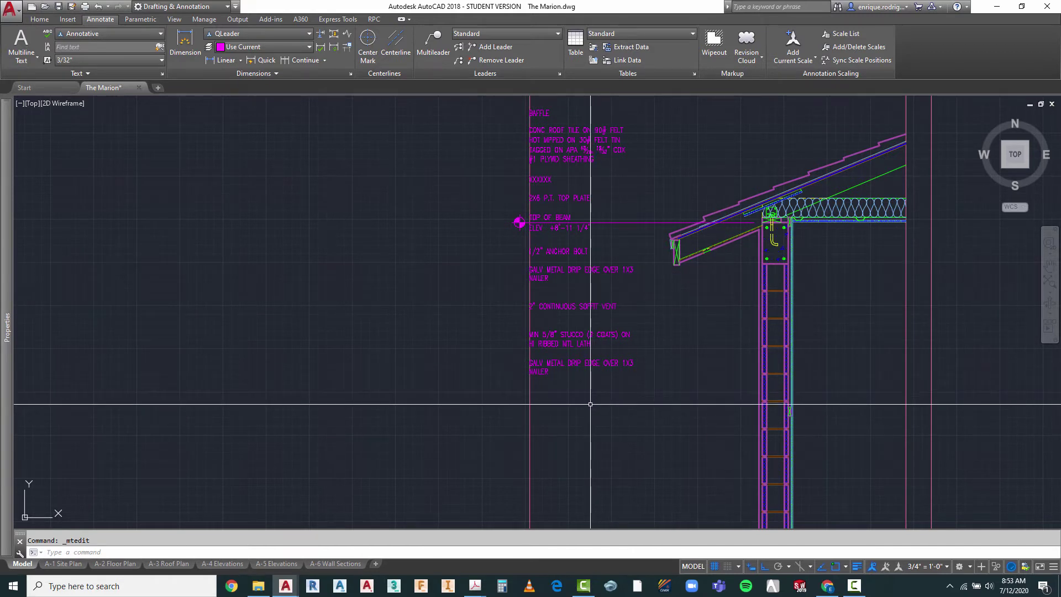
type("co")
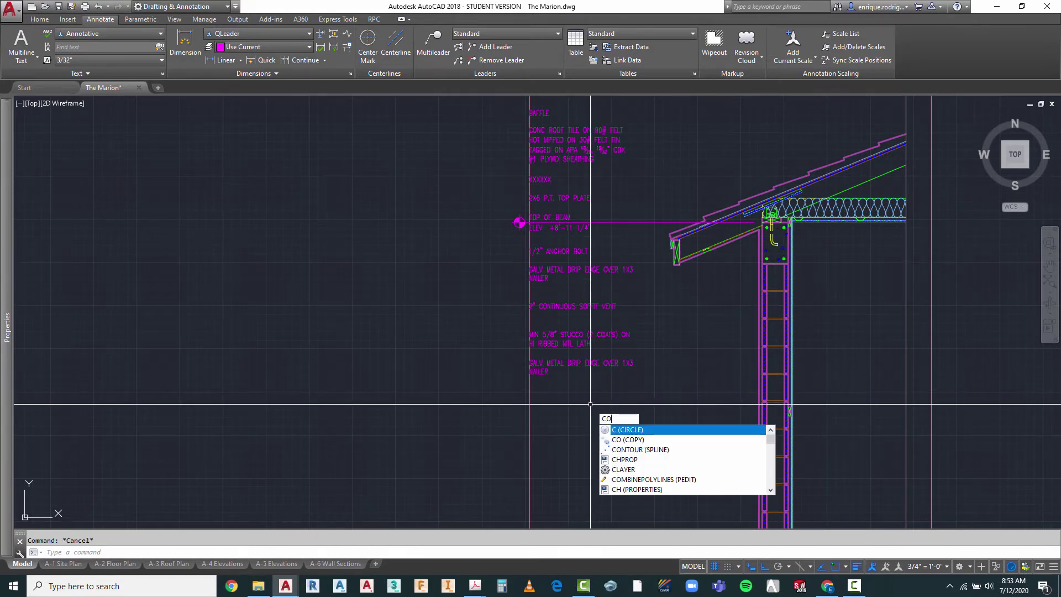
key("Return")
left_click(586, 324)
left_click(541, 392)
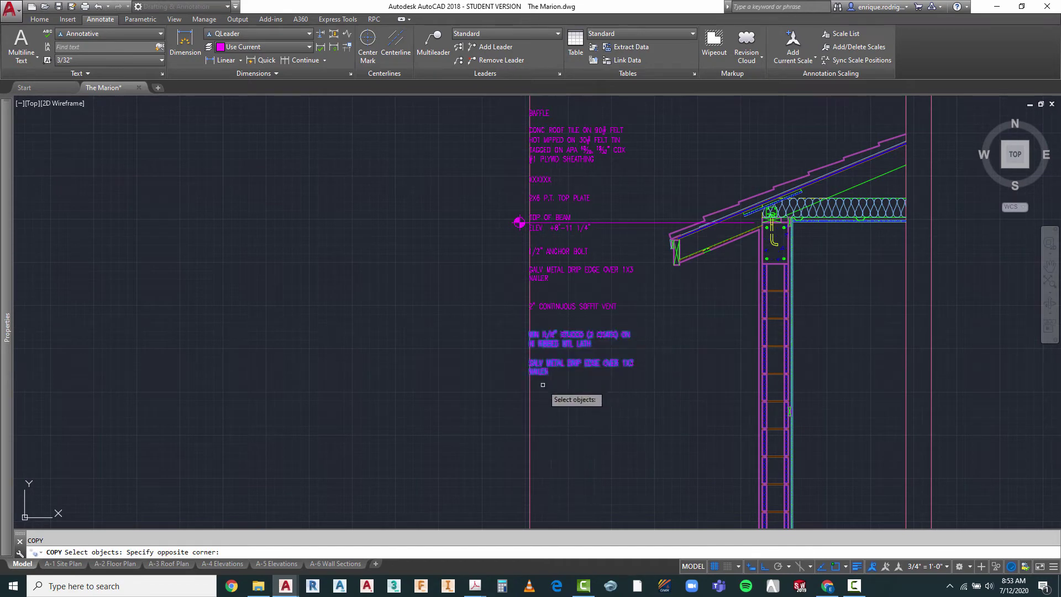
key("Return")
left_click(680, 336)
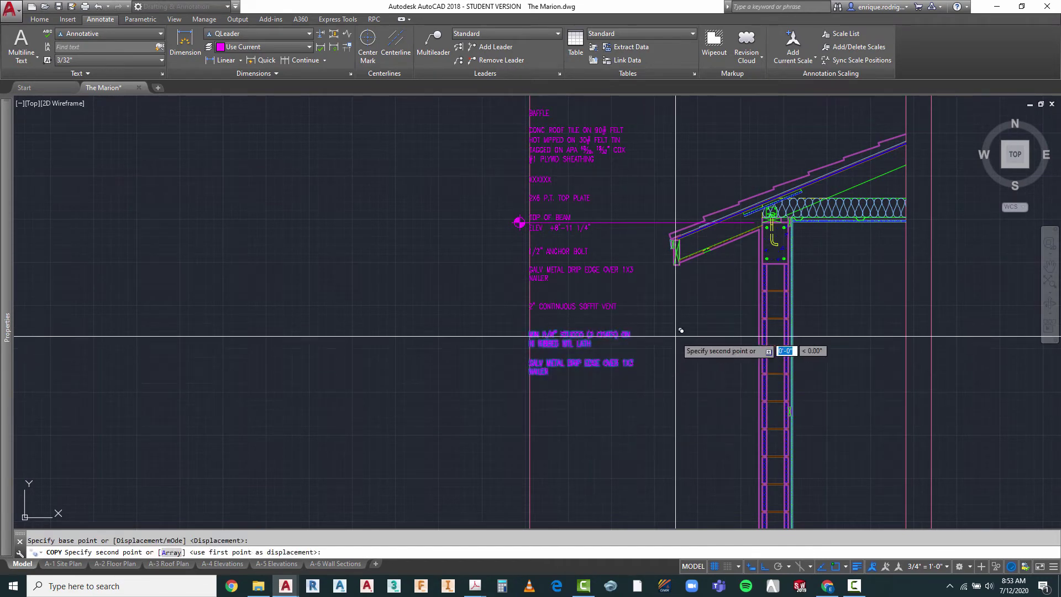
left_click(681, 406)
key("Escape")
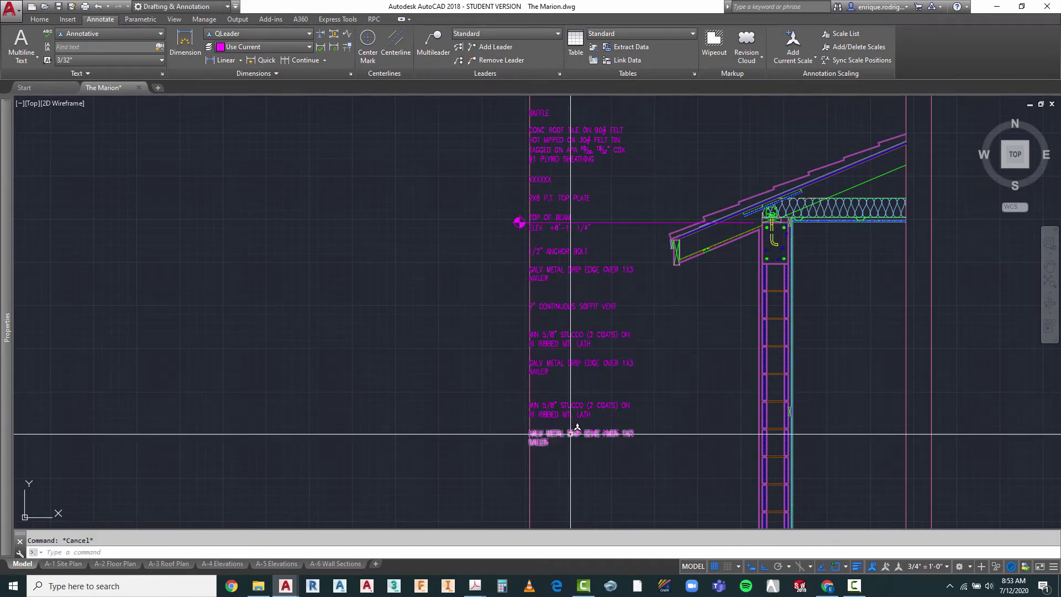
scroll(526, 385, "up", 4)
left_click(468, 361)
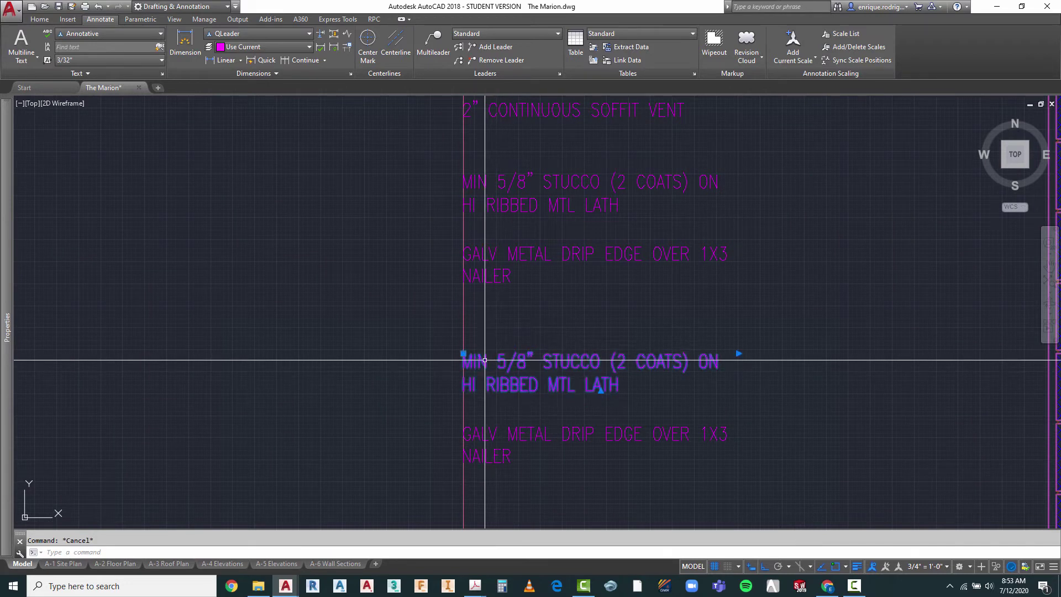
double_click(468, 361)
left_click_drag(464, 359, 616, 401)
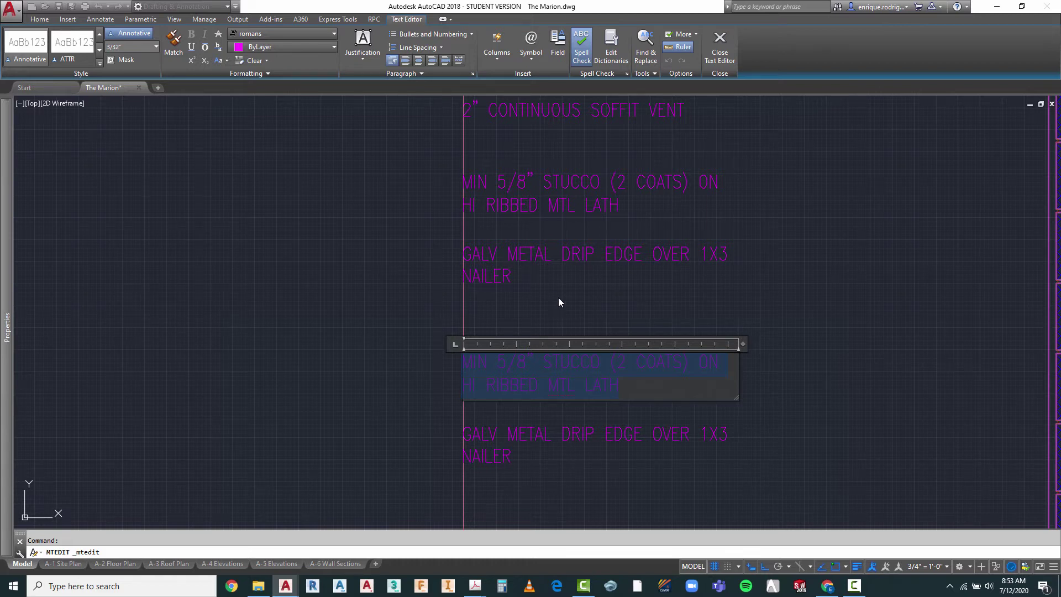
key("Escape")
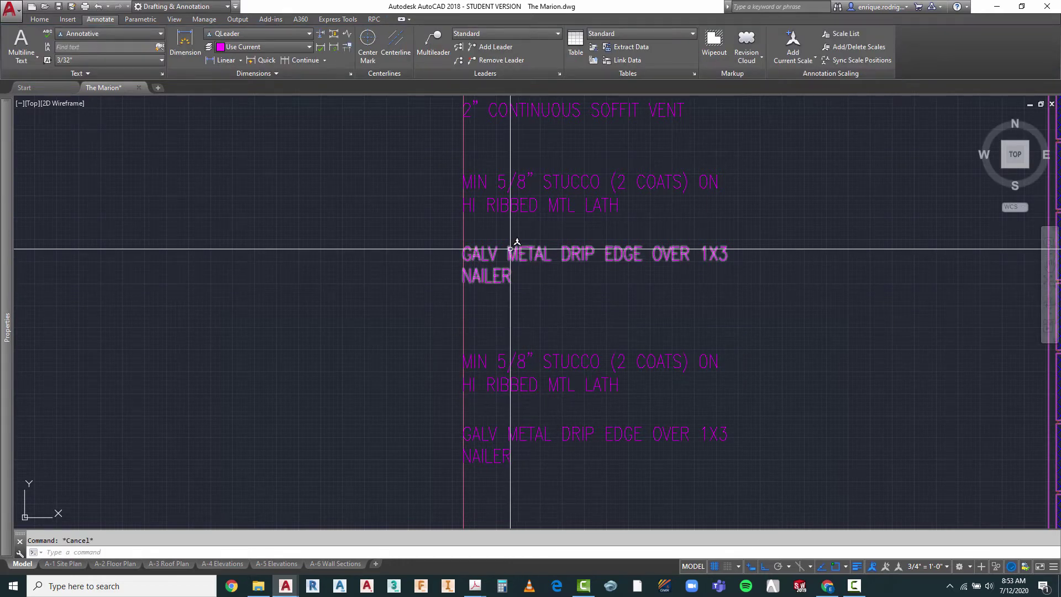
- Replace the drip edge note between the two stucco notes with "#9 GAGE HORIZ, LADDER TYPE, JOINT REINFORCING"
left_click(511, 249)
double_click(518, 257)
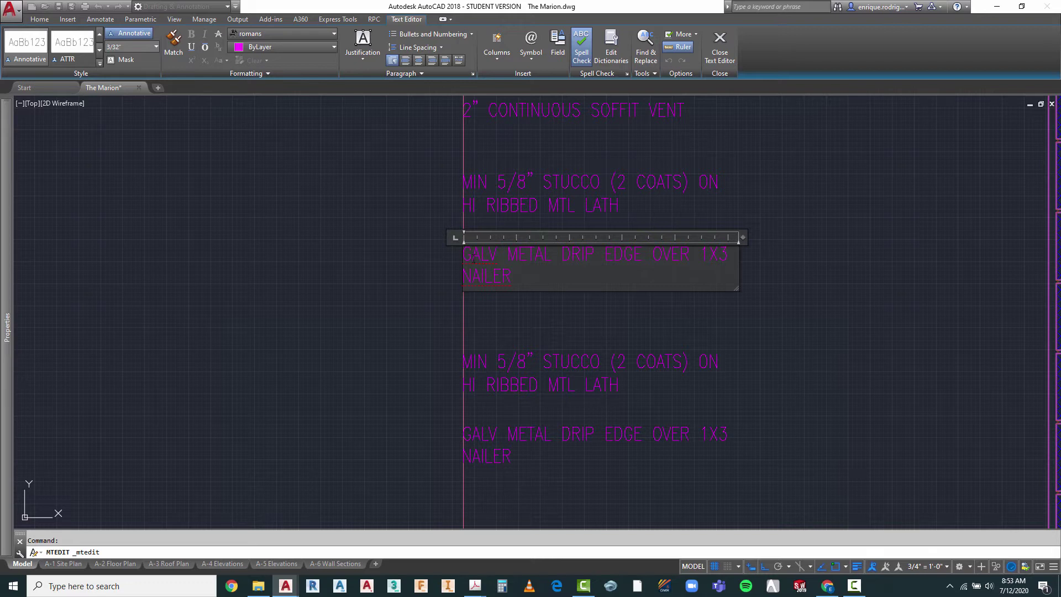
key("ctrl+a")
type("G")
key("BackSpace")
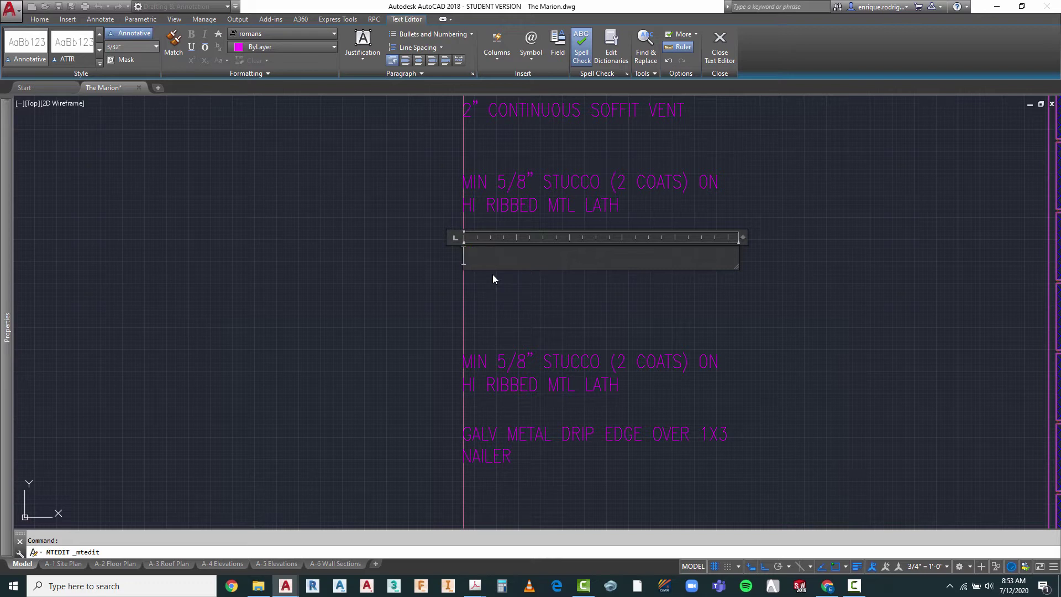
type("#")
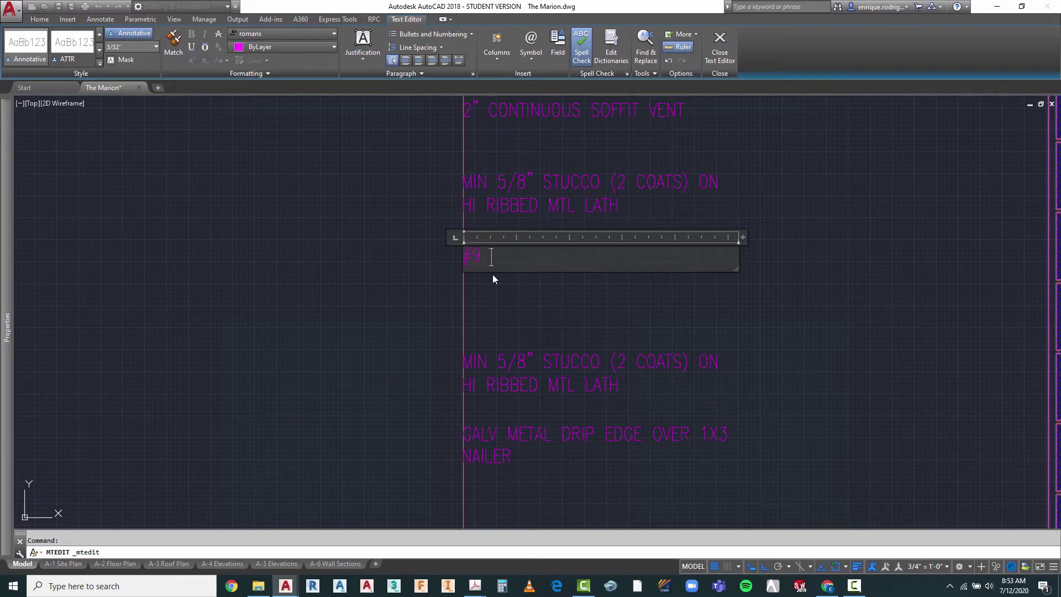
type("9 GAGE HORIZ, LADDER TYPE, JOIN")
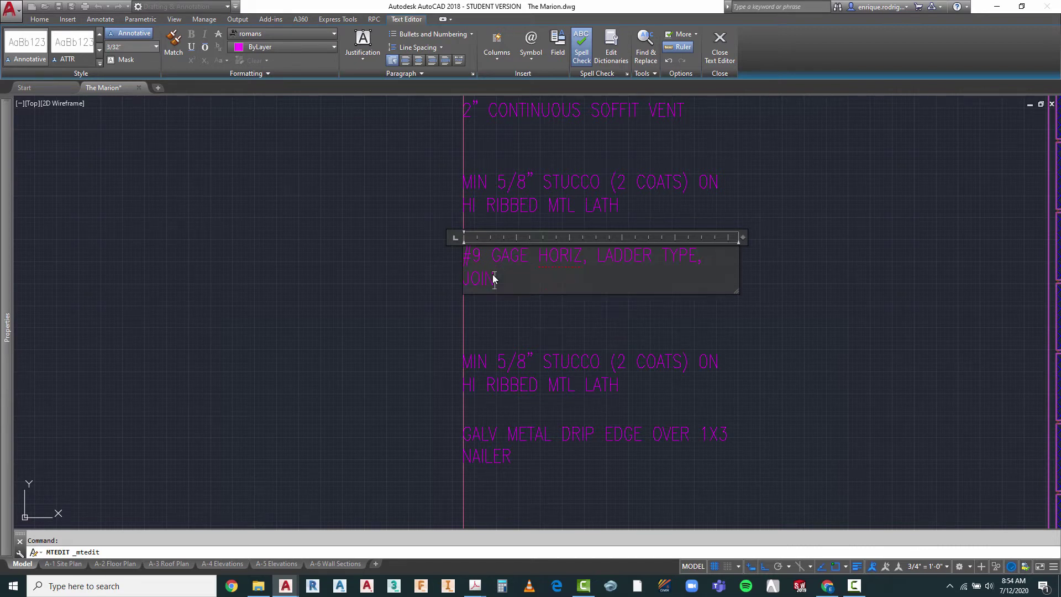
type("T")
type(" REINF")
type("ORCING")
- Extend the joint reinforcing note with ", 16" O.C. VERTT. (TYP)" and finish editing it
type(", 16\"")
type(" O")
type(".C. ")
type("VERT")
type("I")
type(". ")
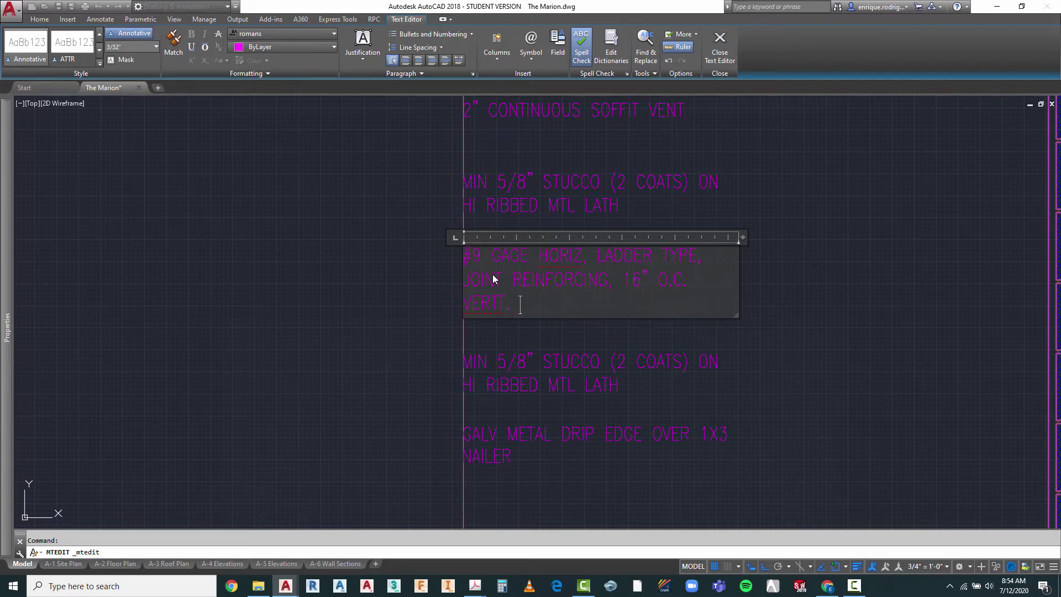
type("(TYP)")
left_click(802, 359)
- Examine the masonry wall's block joints and the slab and footing area against the notes beside them
scroll(801, 279, "down", 2)
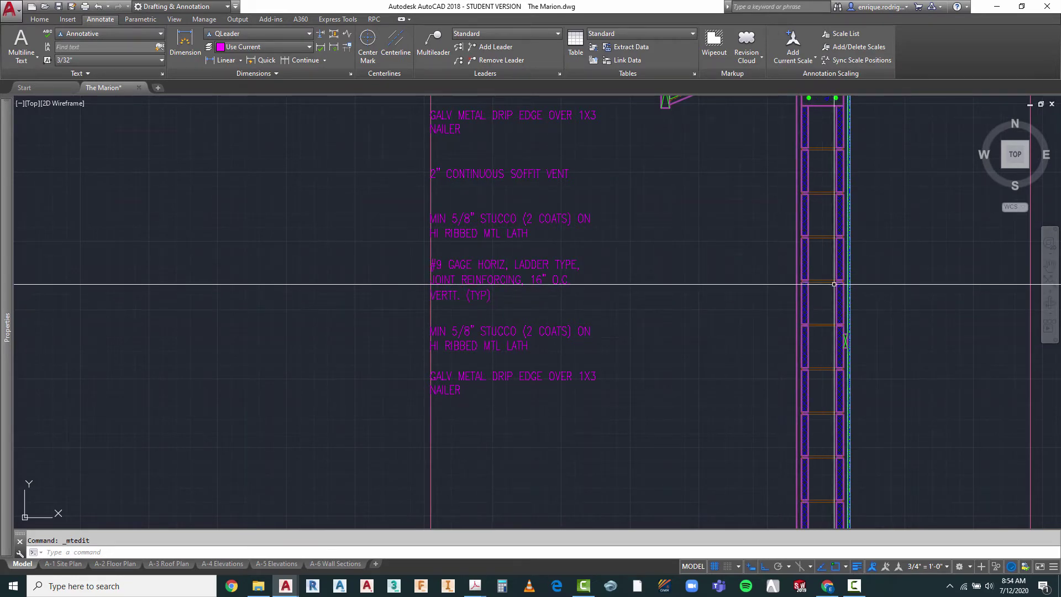
scroll(796, 294, "up", 4)
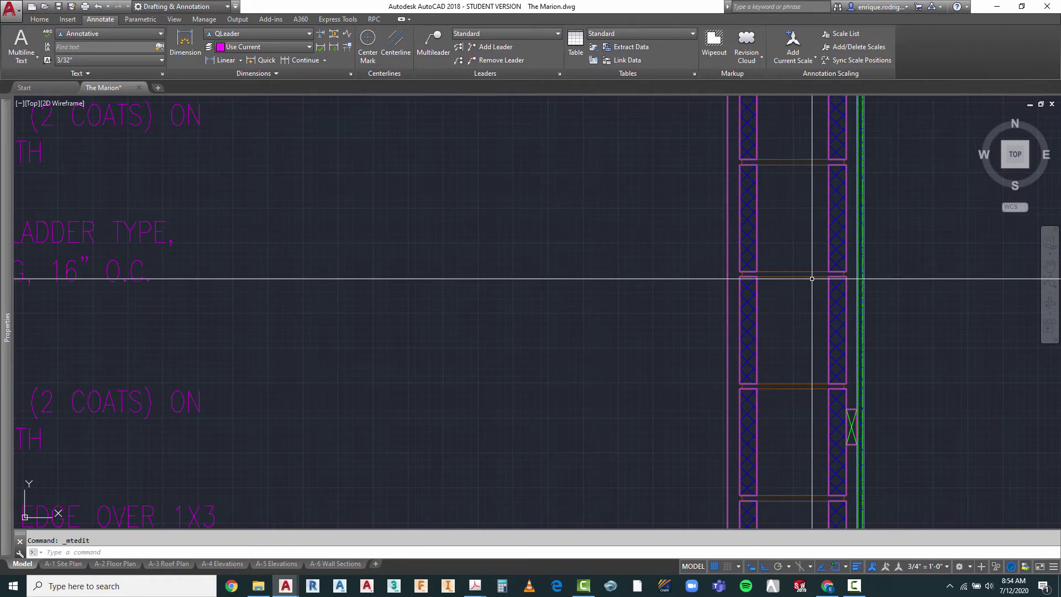
scroll(823, 279, "down", 4)
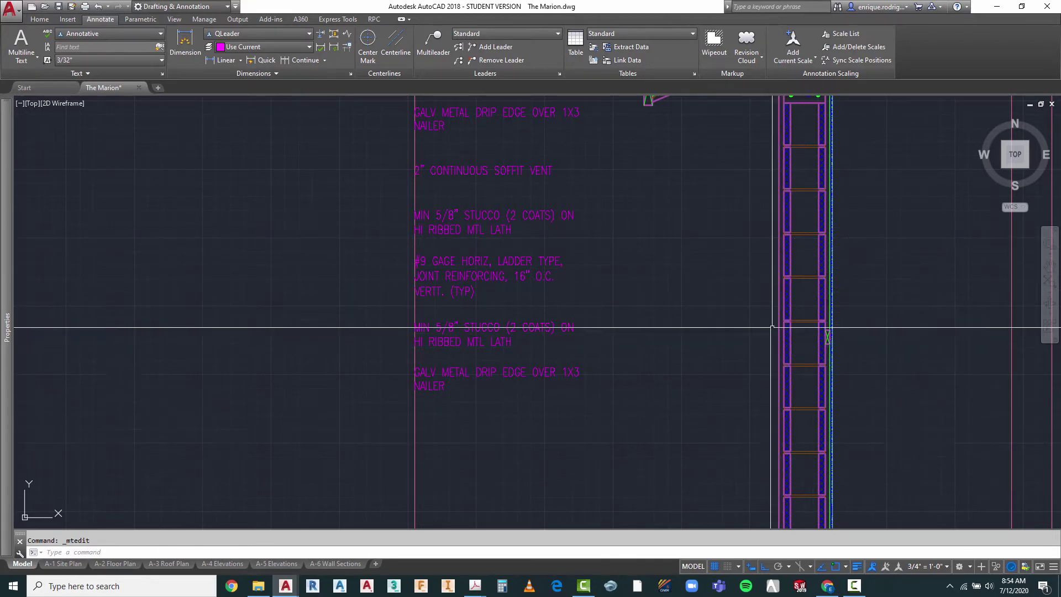
scroll(757, 258, "down", 4)
scroll(774, 387, "up", 3)
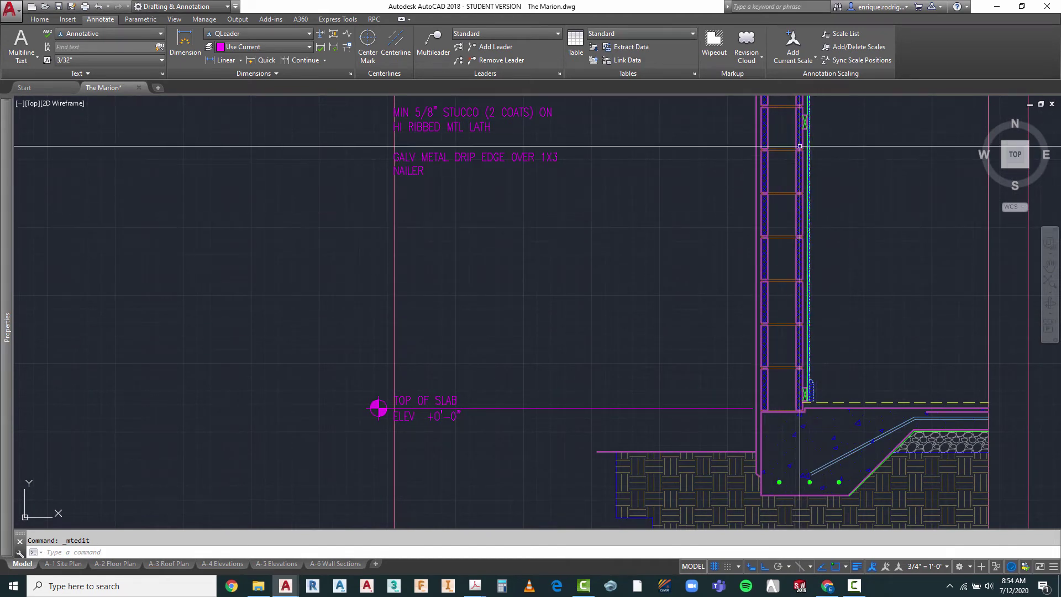
scroll(698, 355, "down", 4)
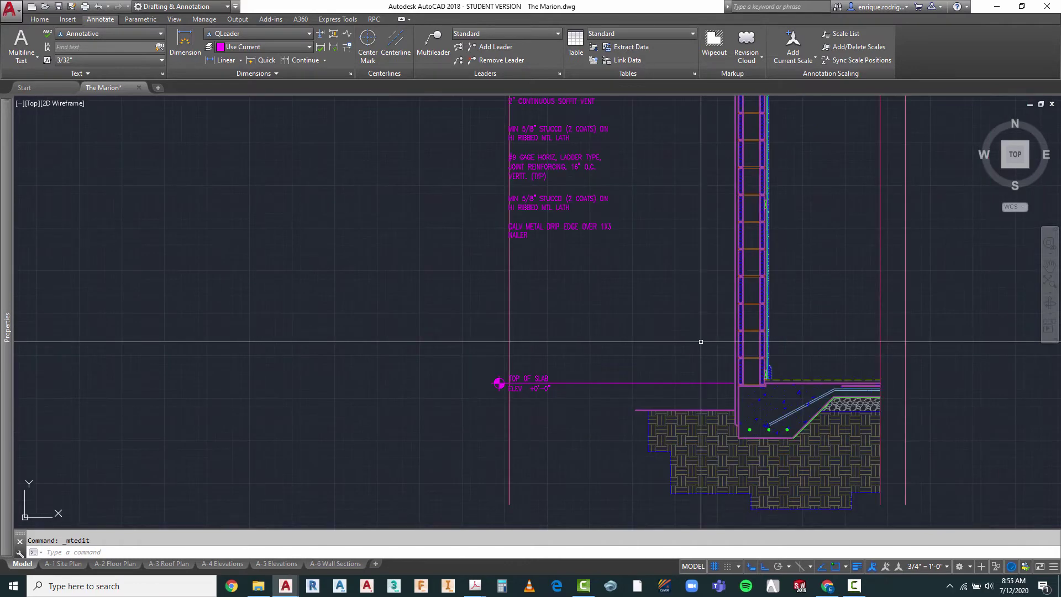
scroll(617, 280, "up", 4)
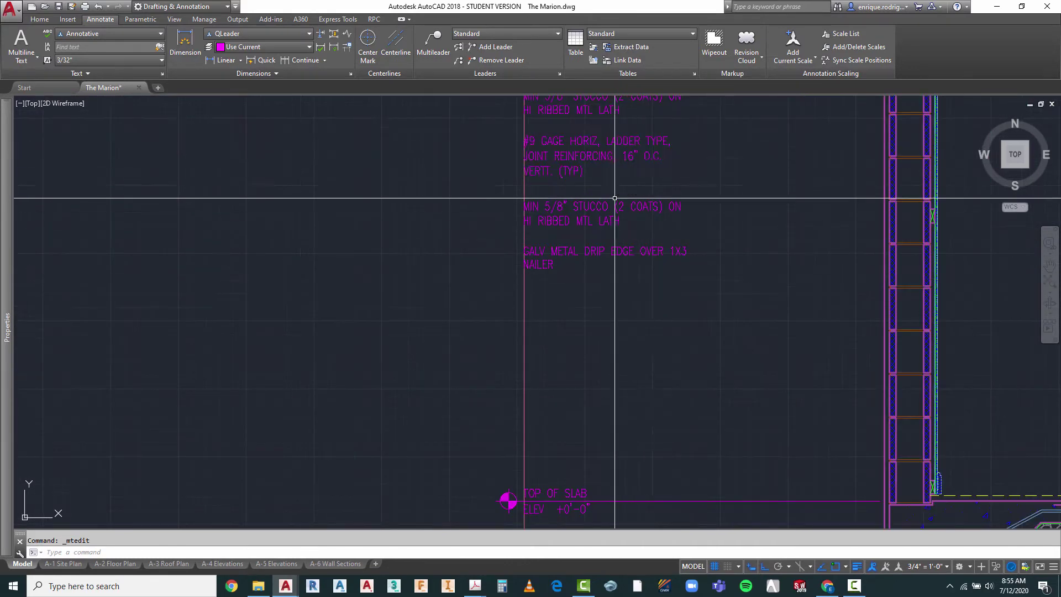
scroll(604, 237, "down", 3)
scroll(625, 163, "up", 3)
key("Escape")
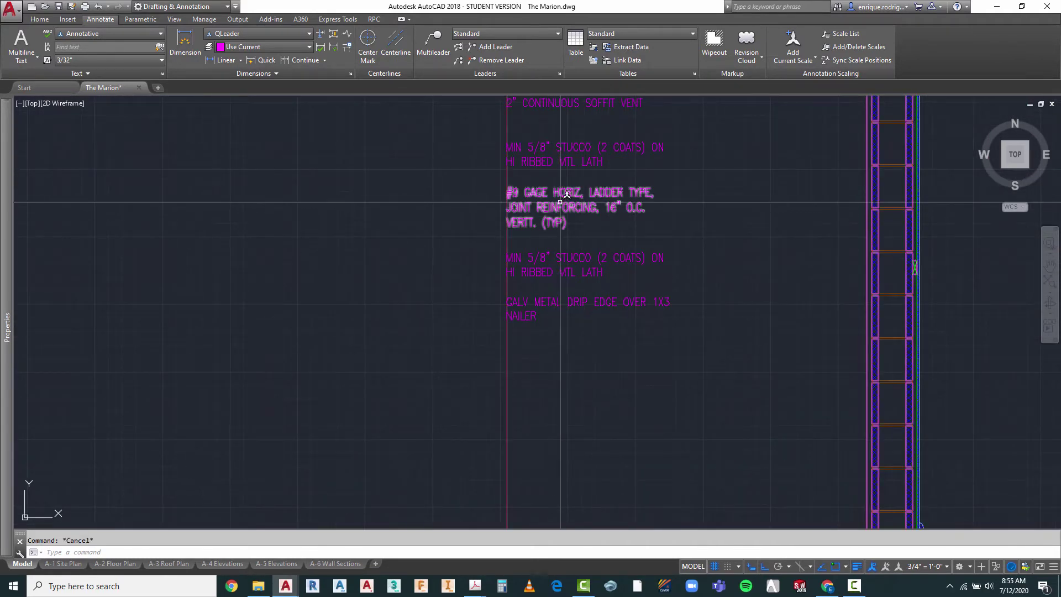
left_click(540, 273)
left_click(526, 295)
key("Escape")
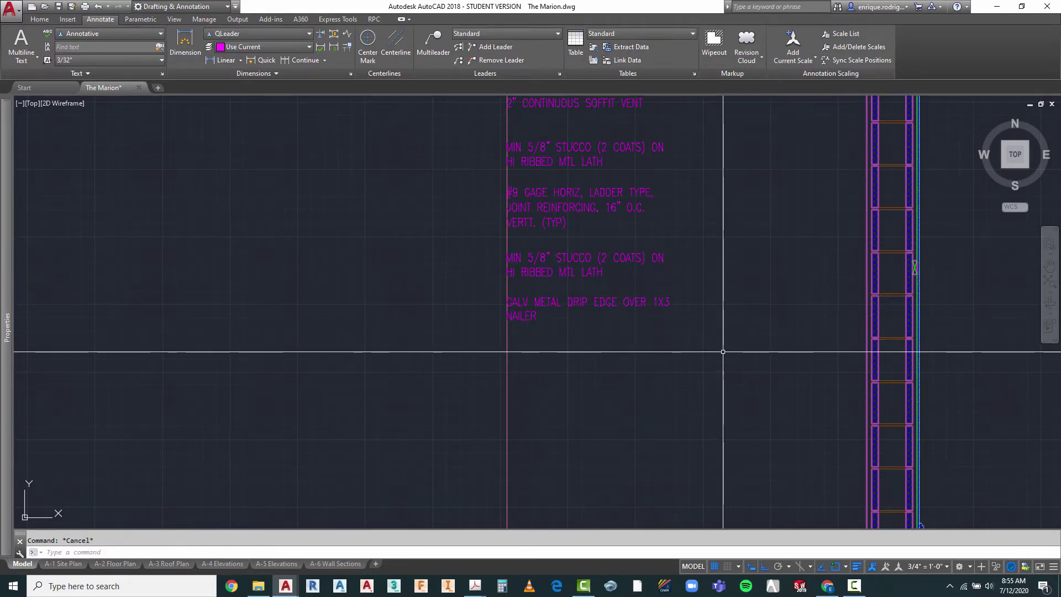
- Replace the text of the lower stucco note with "MIN 5/8" STUCCO (2 COATS) OVER 8" MOSONRY BLOCK"
double_click(511, 256)
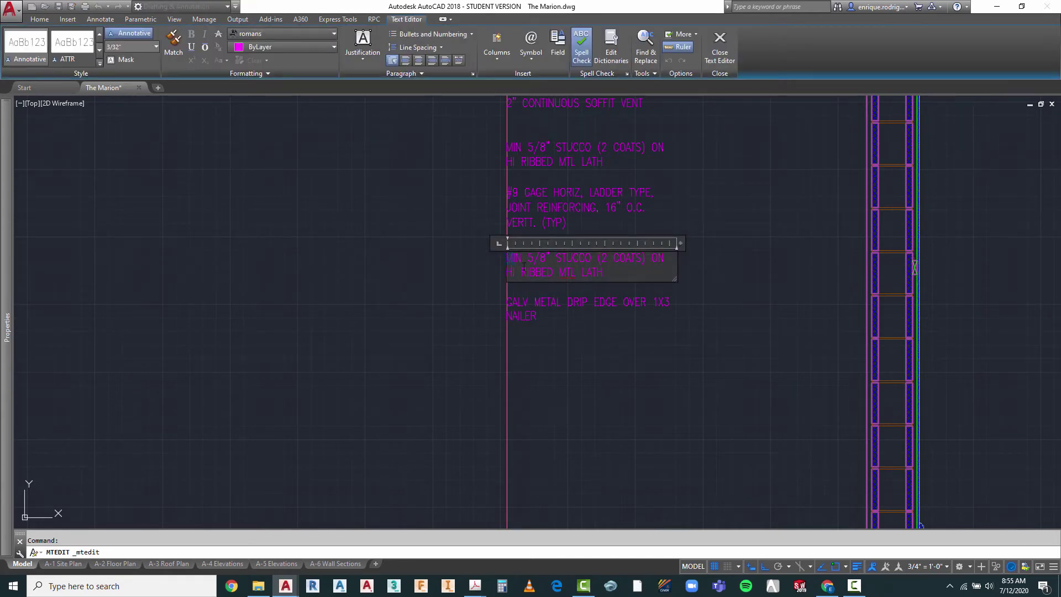
key("ctrl+a")
type("M")
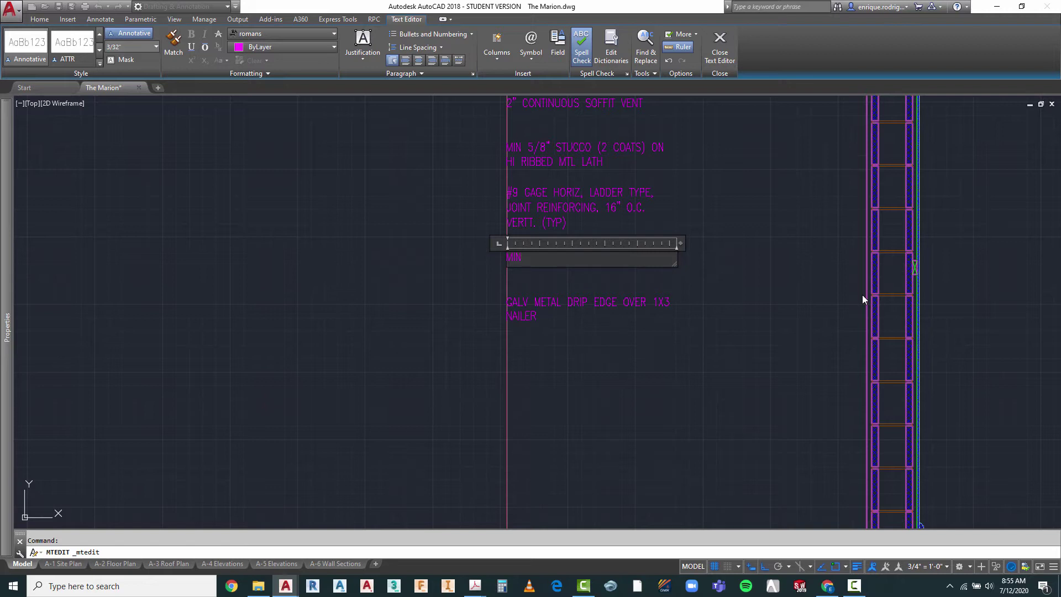
key("BackSpace")
type("5/8\" STUCCO")
type("(2 COATS) OVER 8\" MOSONRY BLOCK")
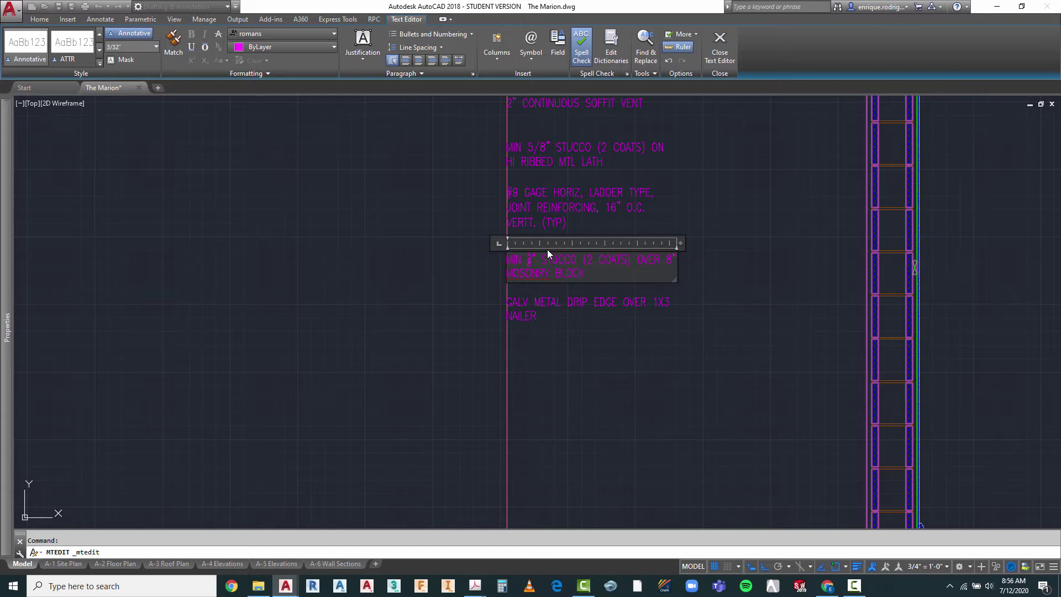
- Unstack the 5/8" fraction in the block wall stucco note and close the text edit
left_click(530, 259)
right_click(530, 260)
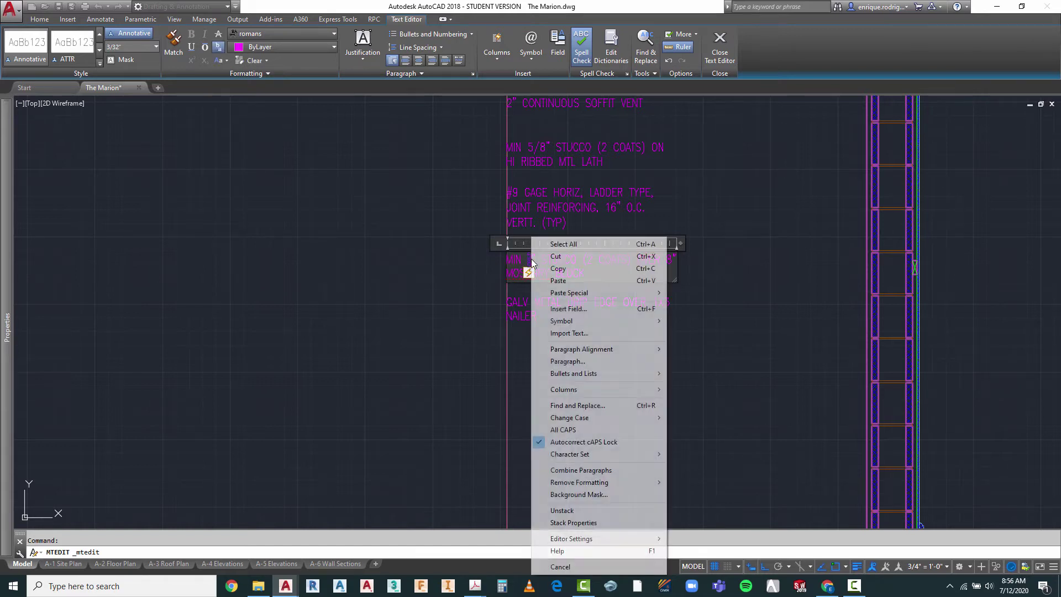
left_click(562, 510)
left_click(653, 426)
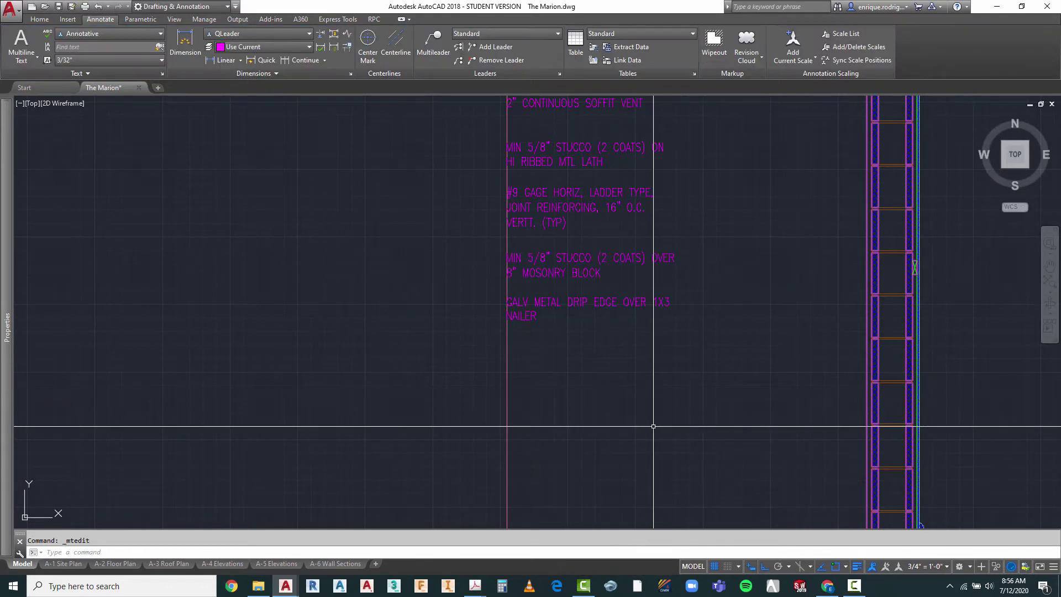
key("Escape")
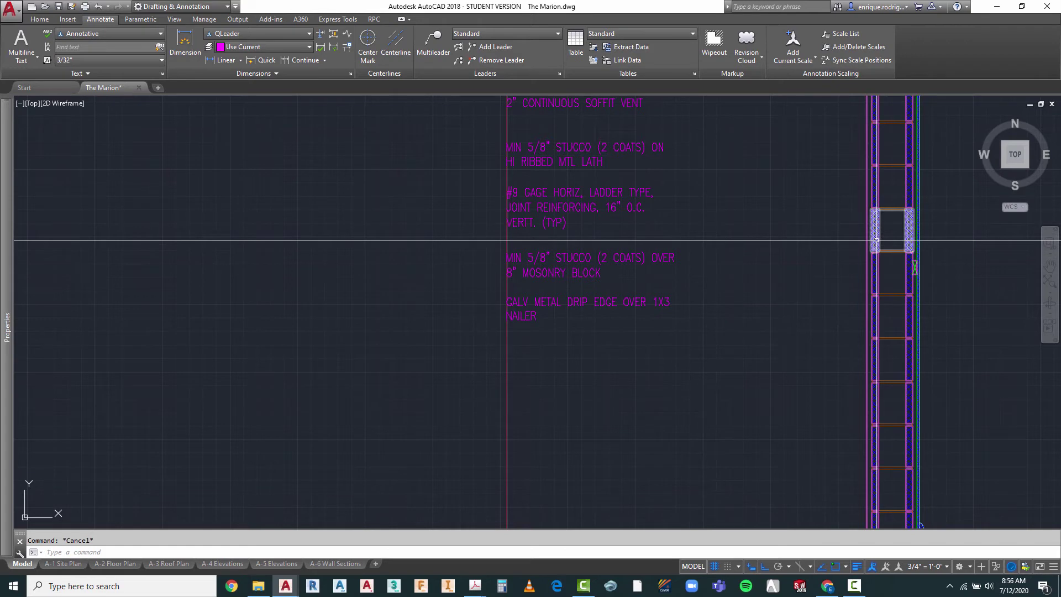
mouse_move(875, 240)
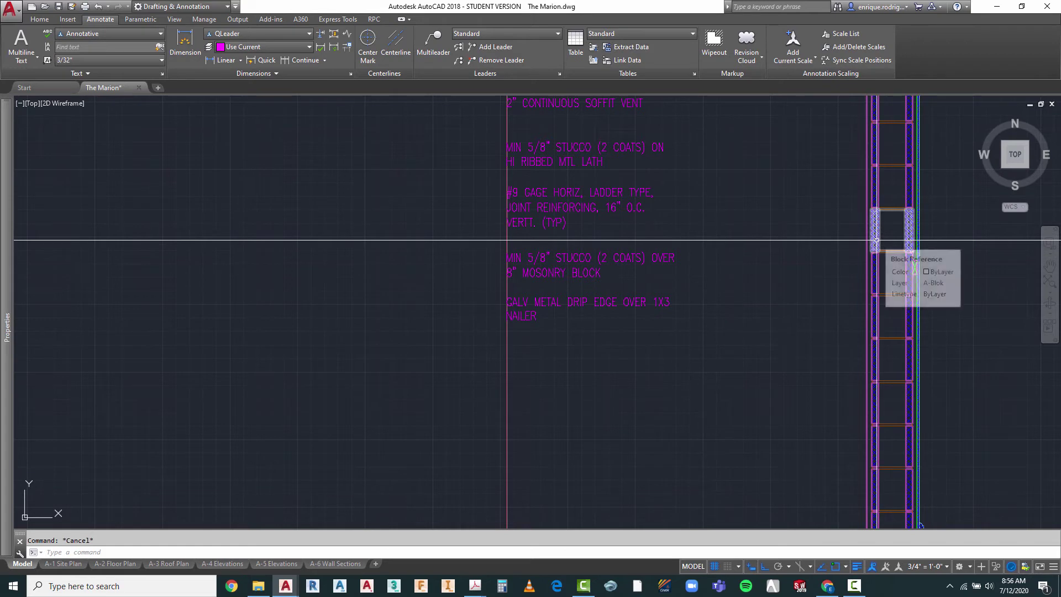
- Correct the misspelled "MOSONRY" to "MASONRY" in the note for stucco over 8" block
double_click(532, 277)
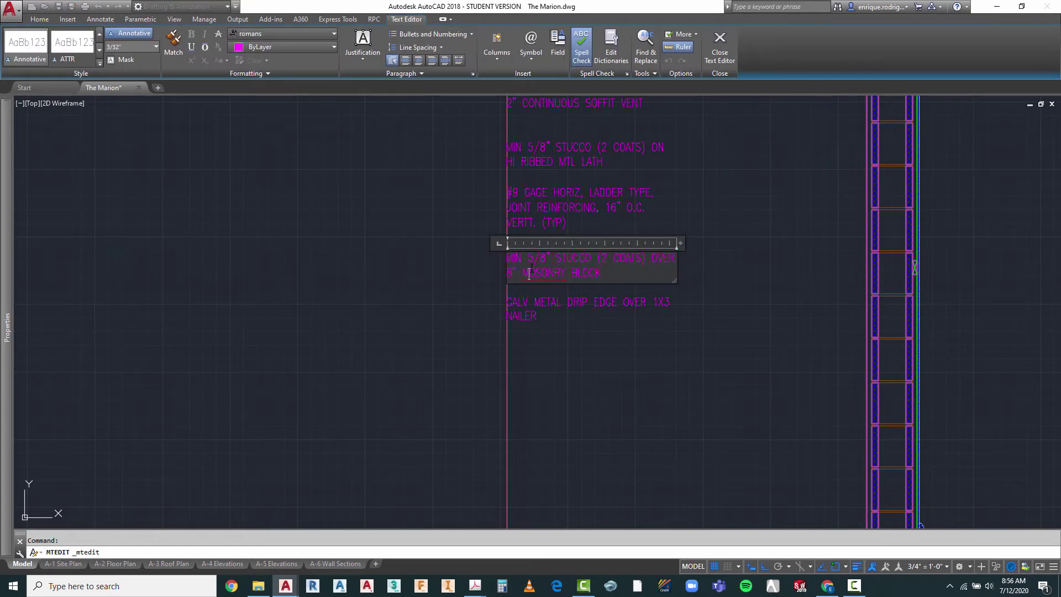
left_click(623, 384)
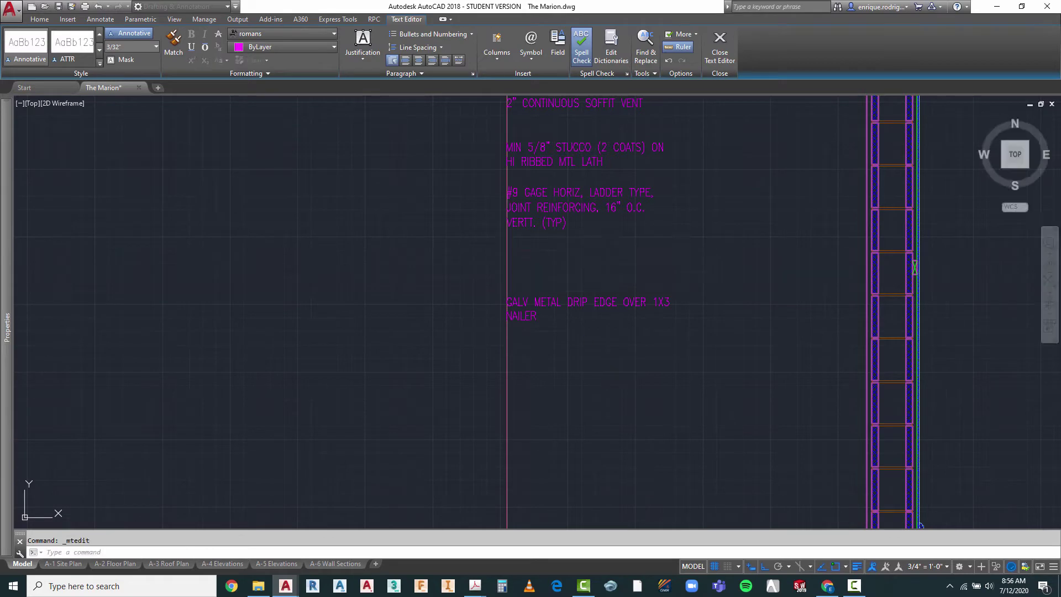
scroll(511, 318, "down", 2)
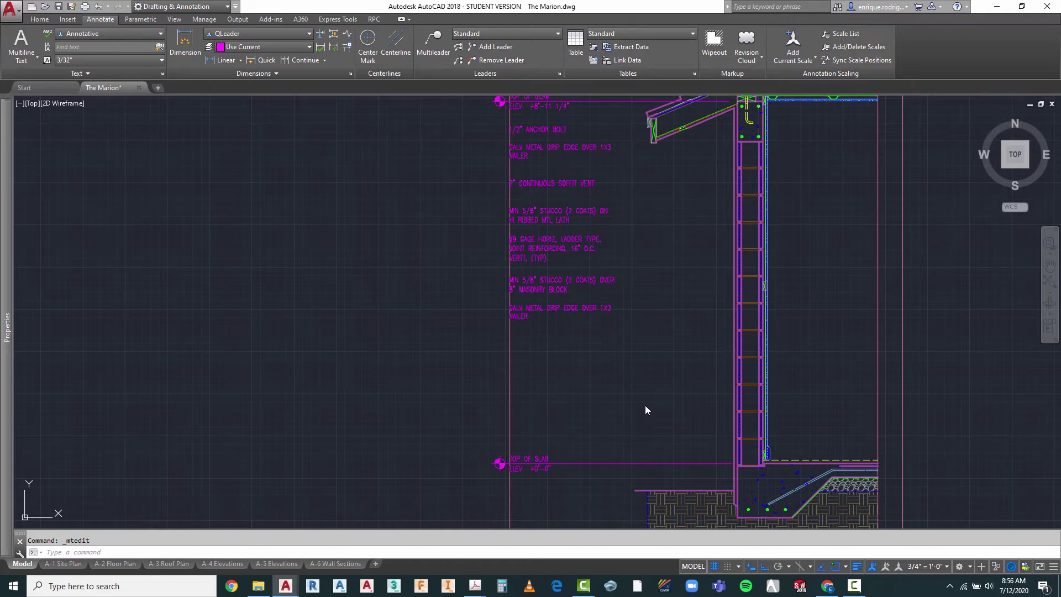
- Move the lowest drip edge note straight down to just above the TOP OF SLAB elevation marker
right_click(632, 397)
left_click(656, 284)
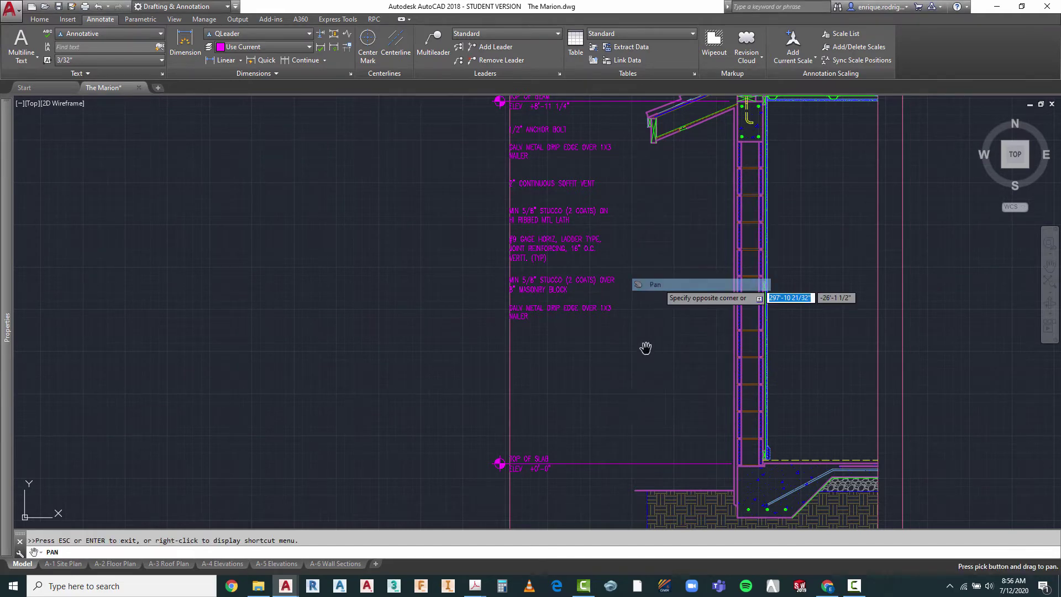
mouse_move(637, 413)
left_mouse_down()
mouse_move(615, 315)
mouse_move(645, 311)
left_mouse_up()
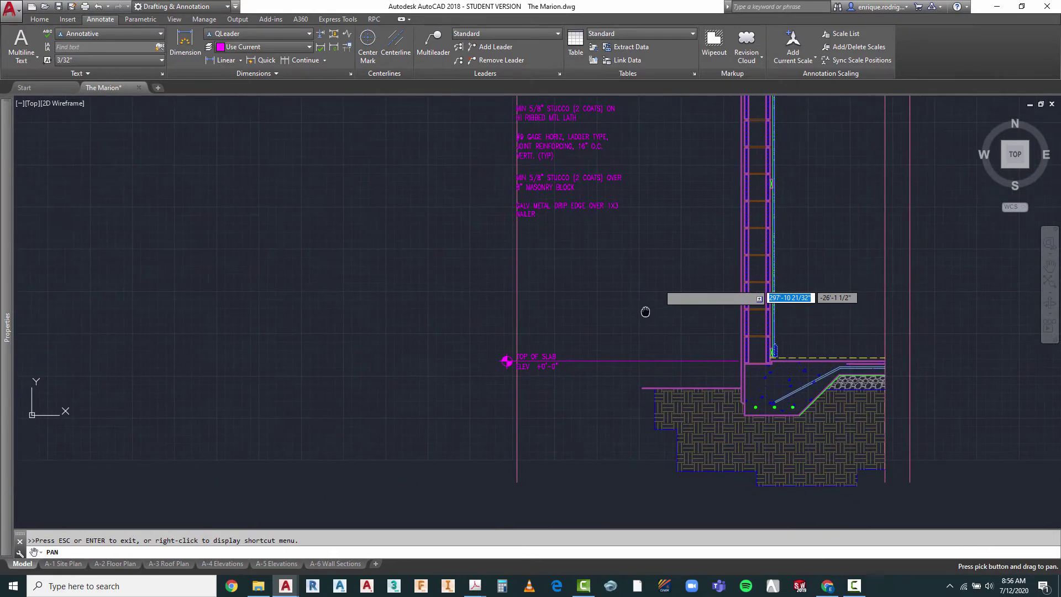
key("Escape")
left_click(638, 295)
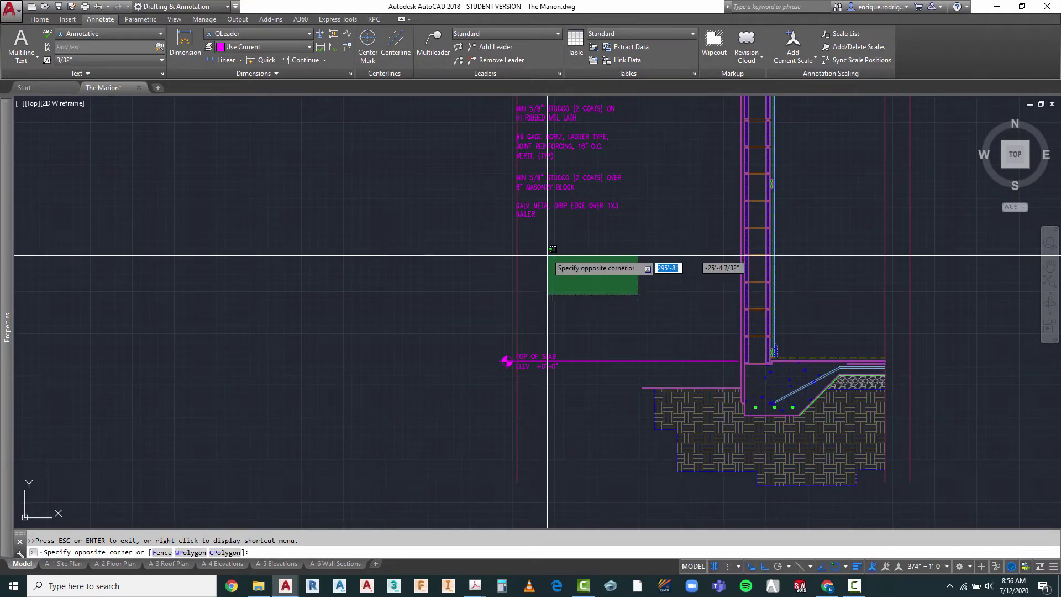
key("Escape")
type("m")
key("Return")
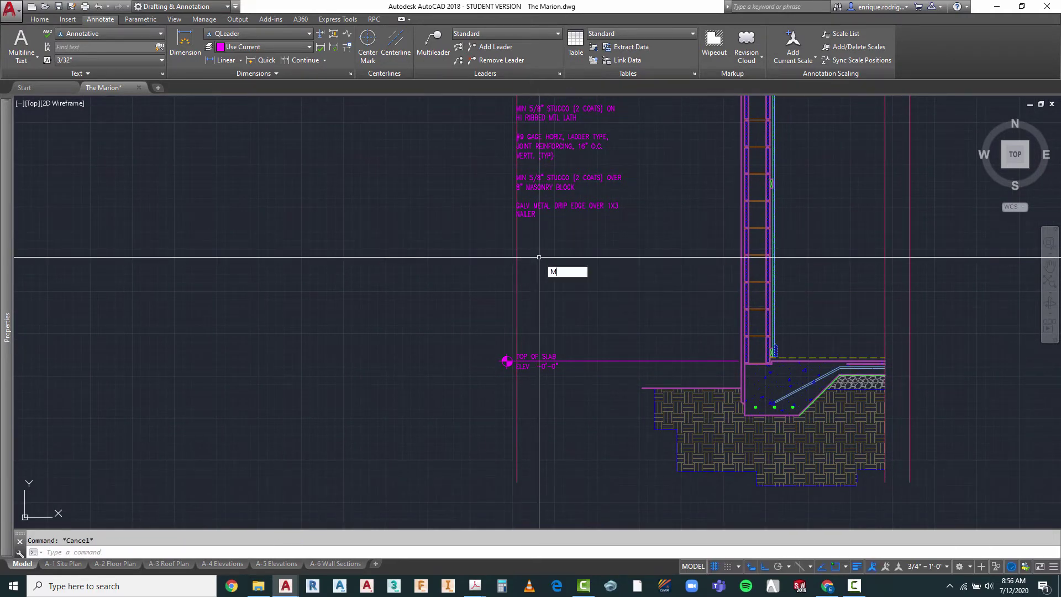
left_click(512, 200)
left_click(621, 219)
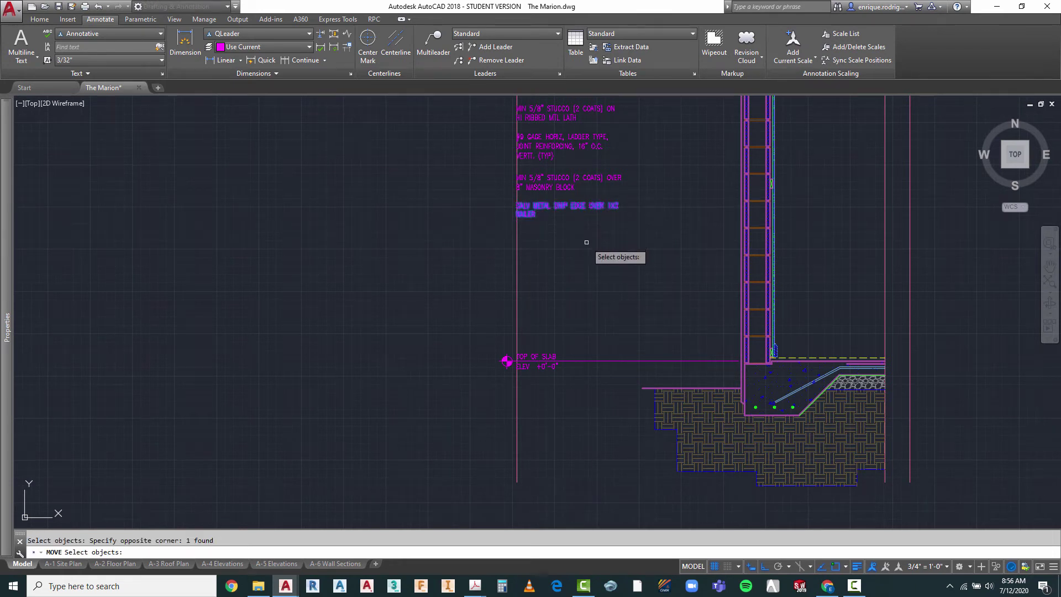
key("Return")
left_click(360, 202)
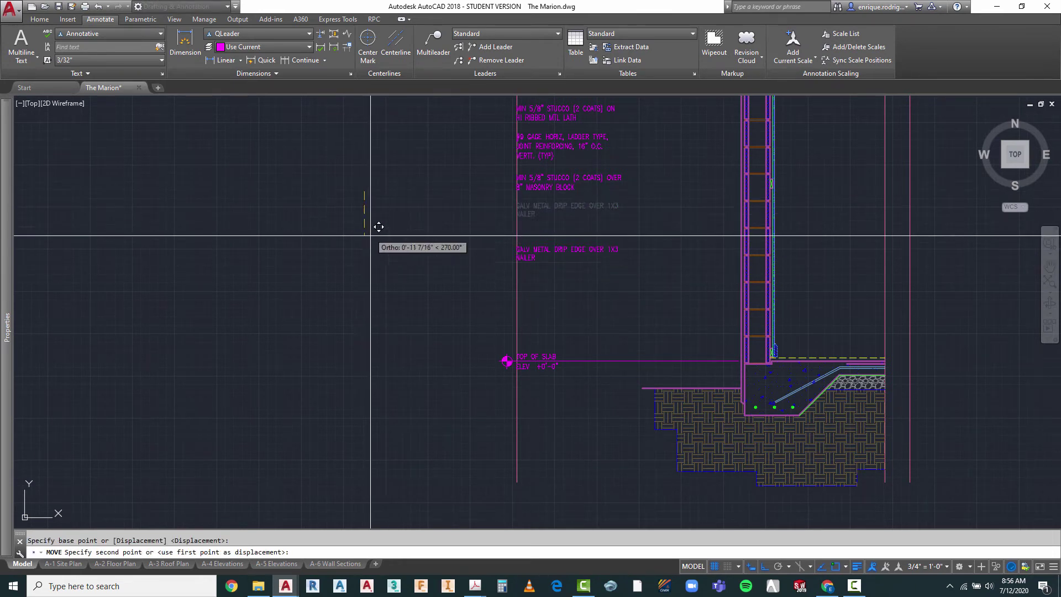
left_click(361, 288)
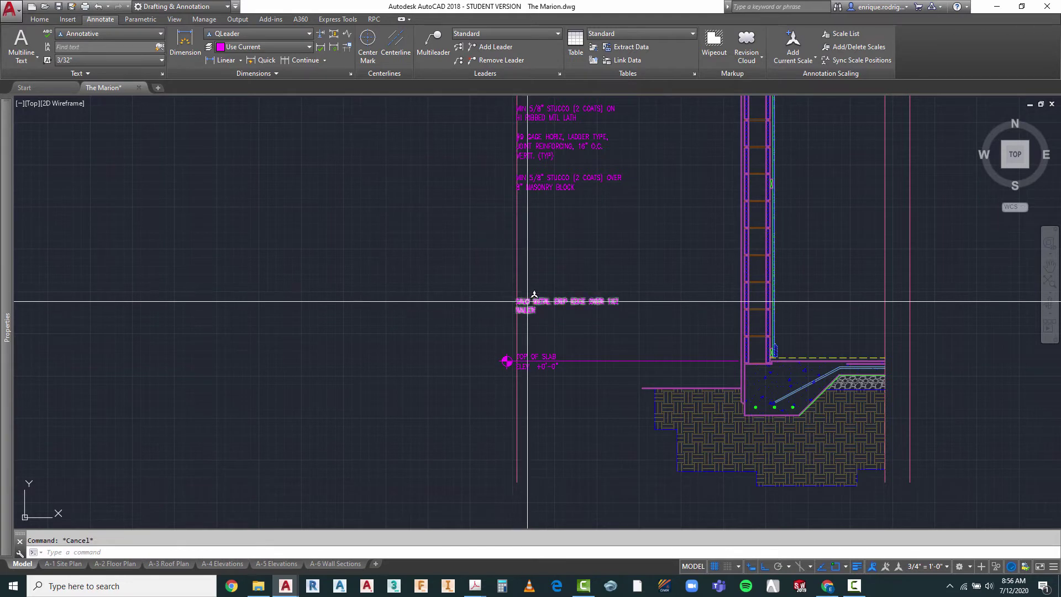
- Replace the text of the moved drip edge note with "3/4" BLOCK RECESS" and close the text edit
double_click(520, 303)
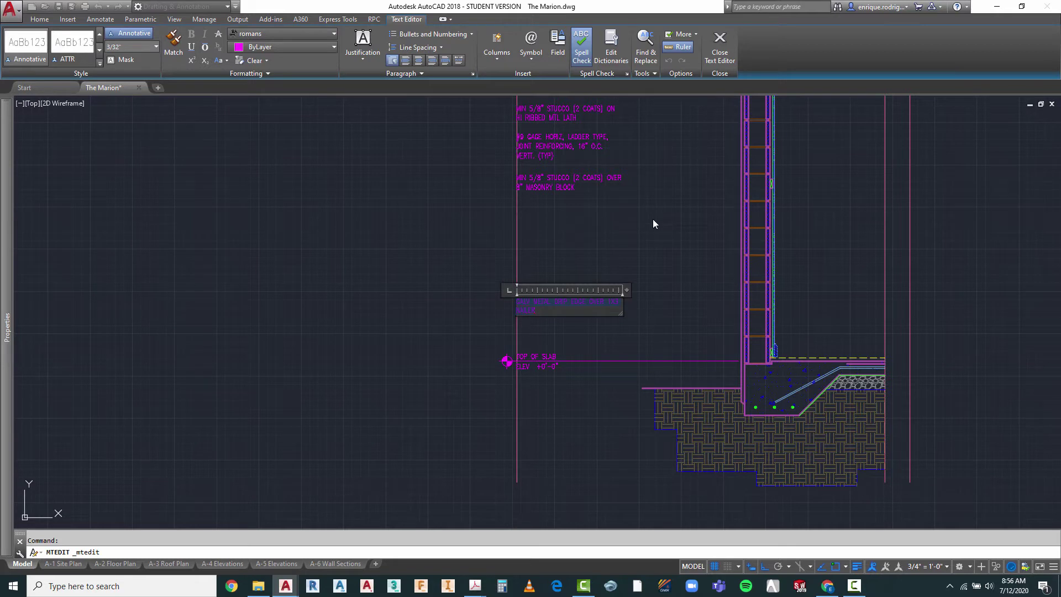
key("Delete")
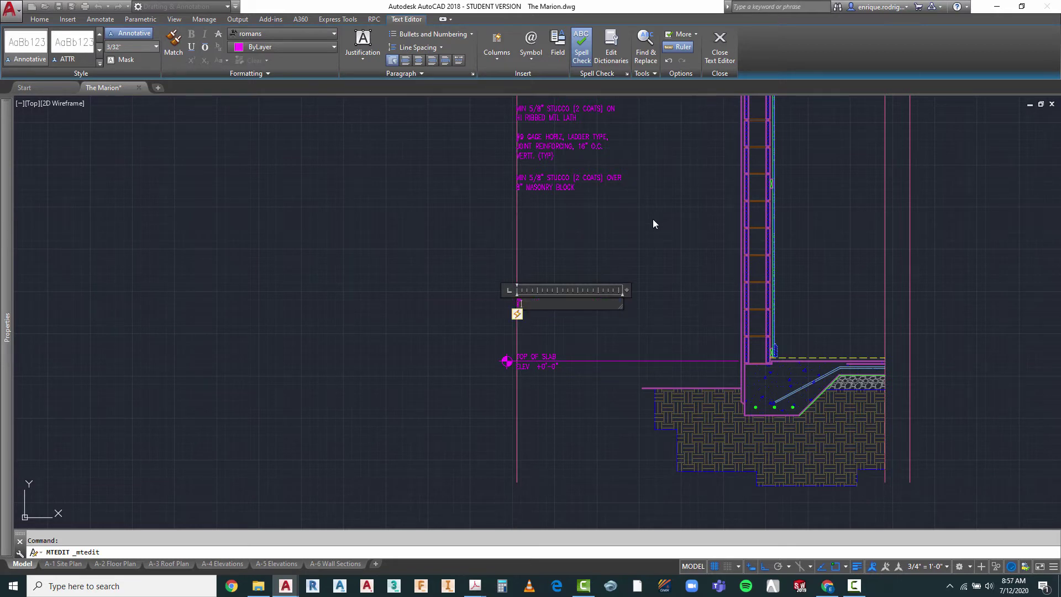
type("F BLOCK RECESS")
left_click_drag(520, 302, 513, 303)
right_click(517, 303)
mouse_move(549, 448)
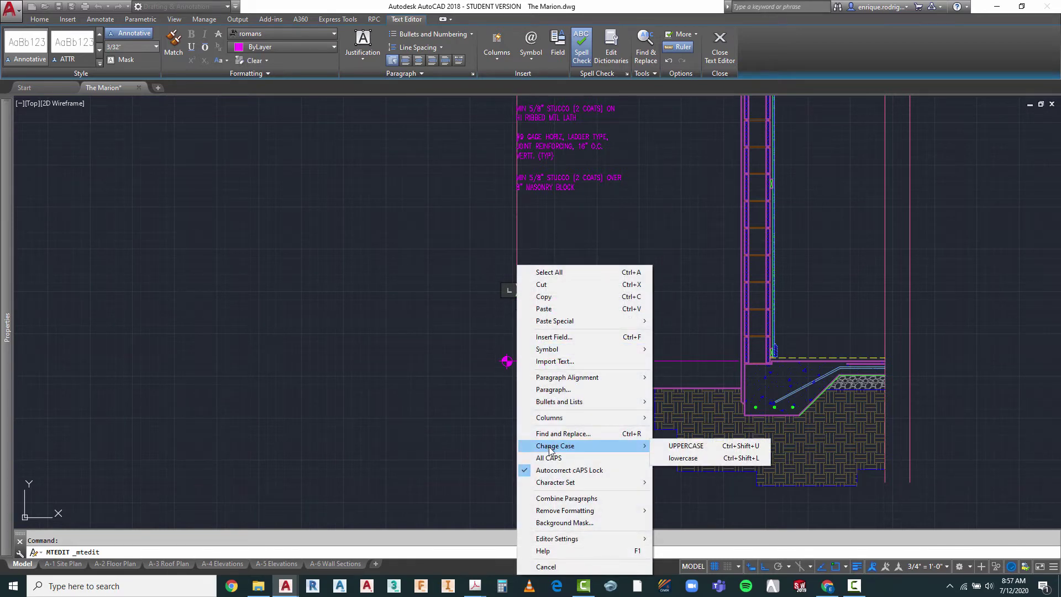
key("Escape")
key("Escape")
- Unstack the 3/4" fraction in the block recess note and finish editing it
scroll(494, 320, "up", 2)
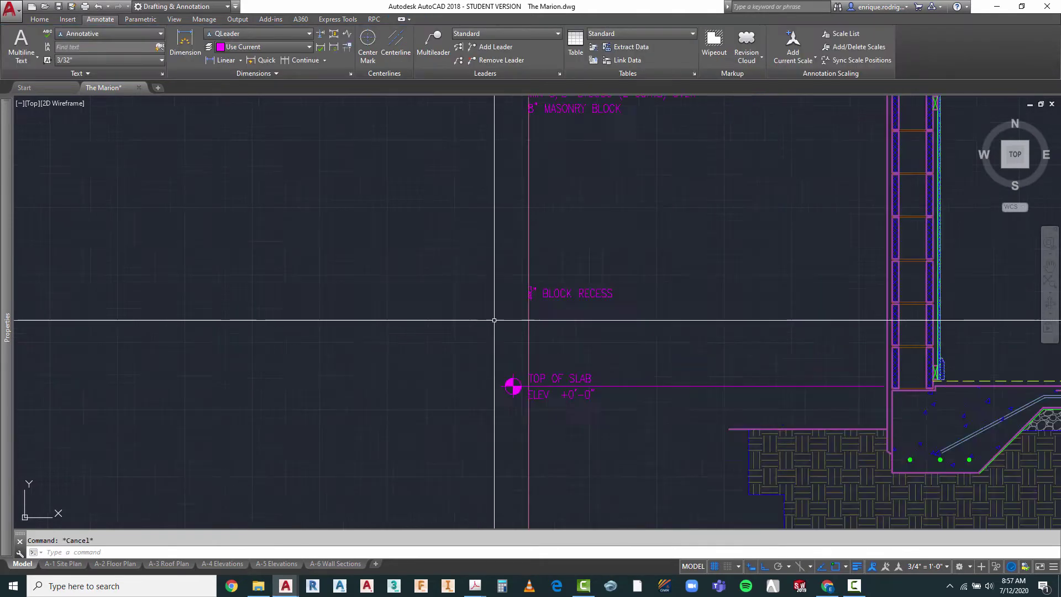
scroll(591, 280, "up", 4)
left_click(621, 253)
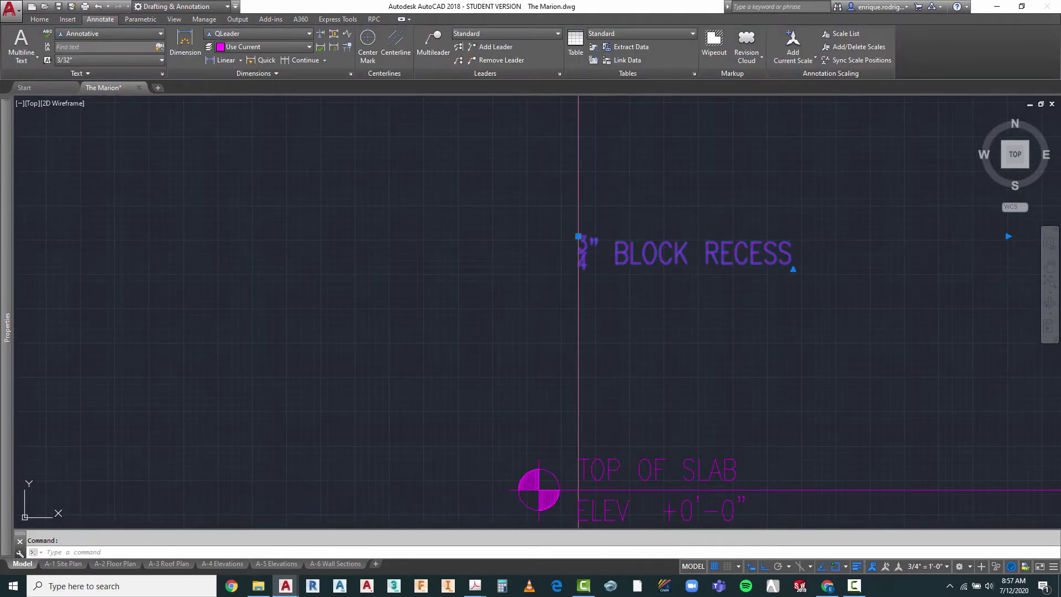
double_click(584, 251)
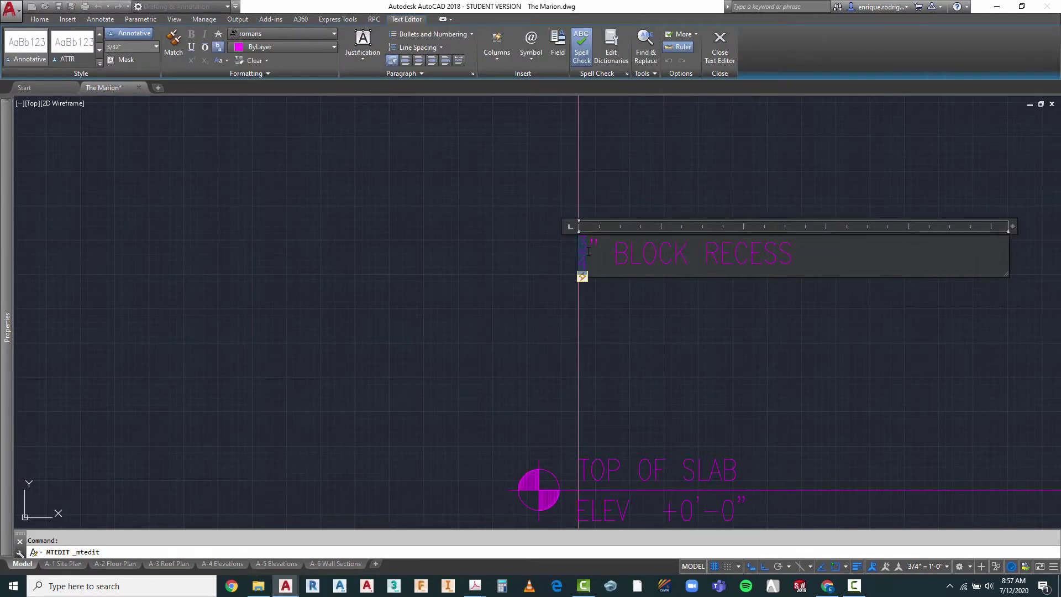
right_click(584, 254)
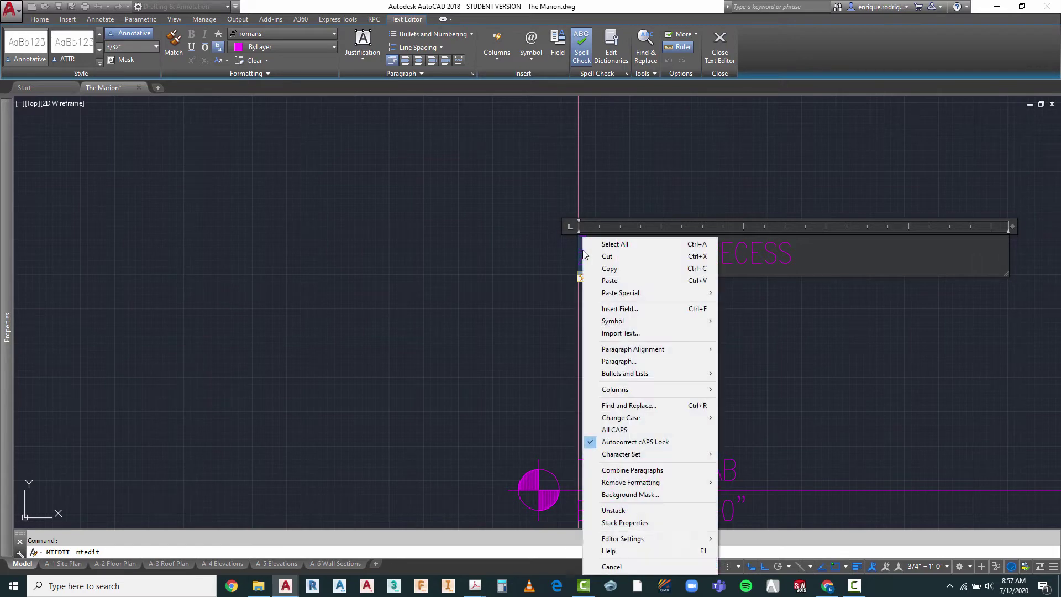
left_click(633, 510)
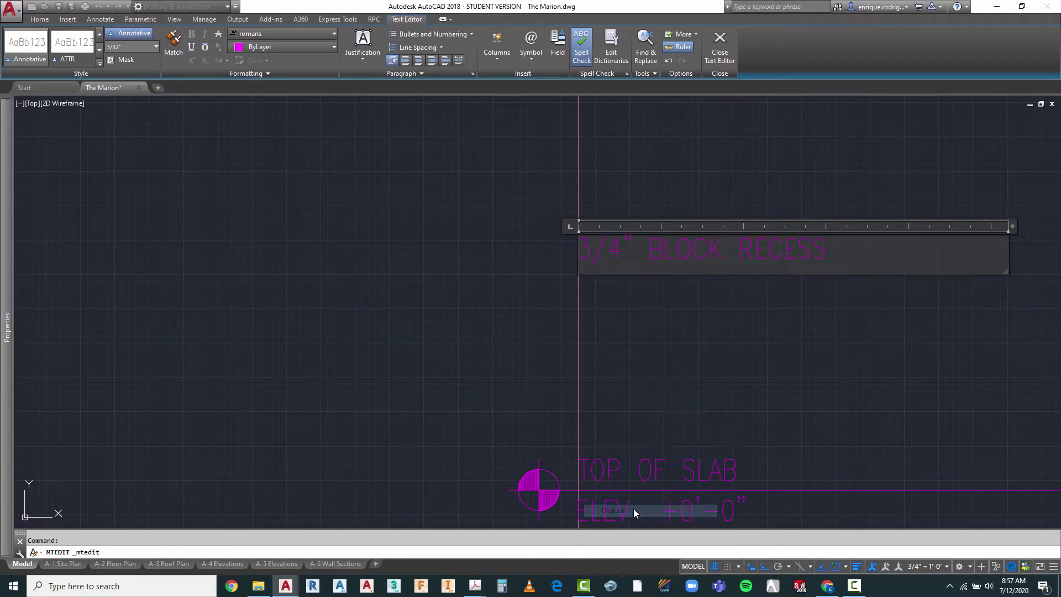
left_click(751, 386)
scroll(554, 387, "down", 6)
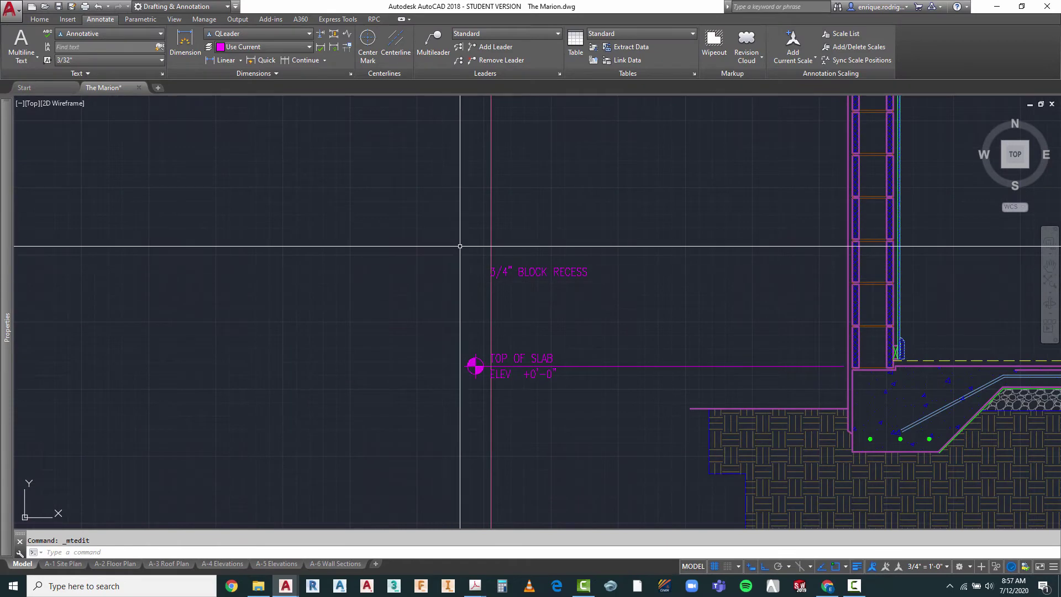
- Copy the block recess note straight down to below the TOP OF SLAB marker, near the grade line's level
scroll(584, 324, "up", 2)
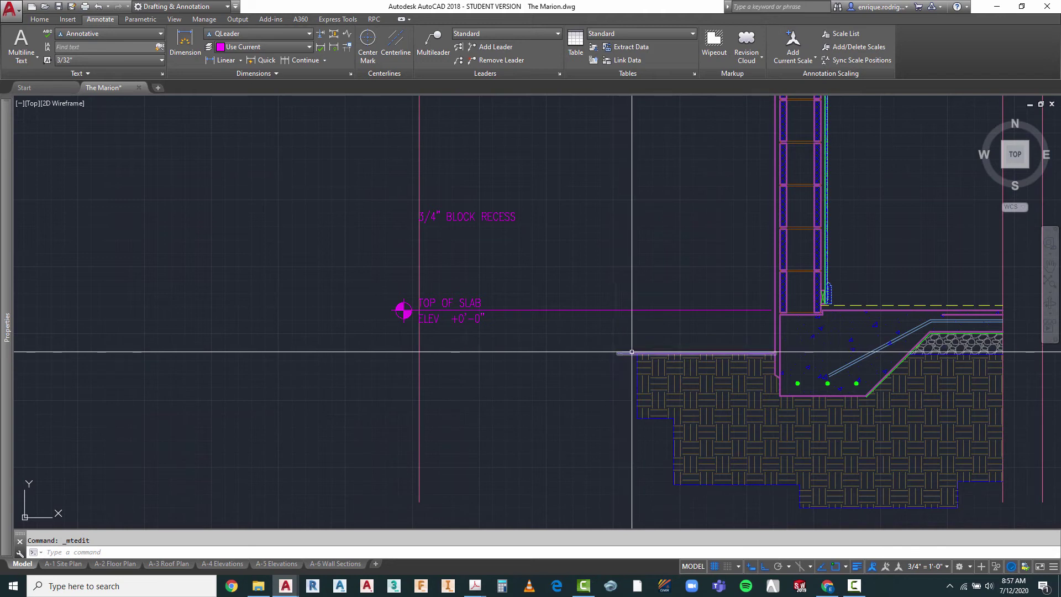
mouse_move(628, 351)
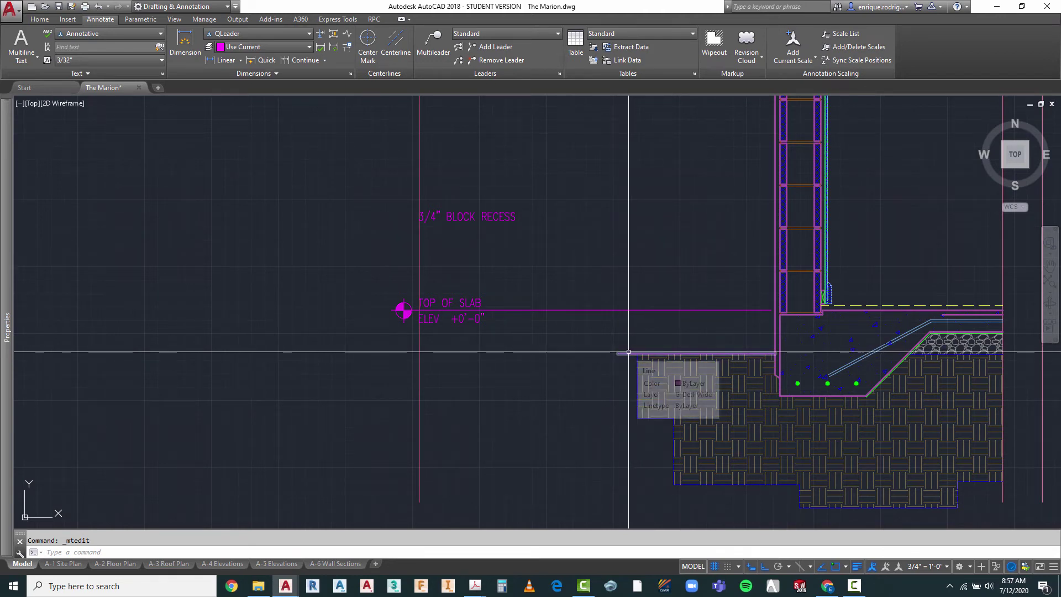
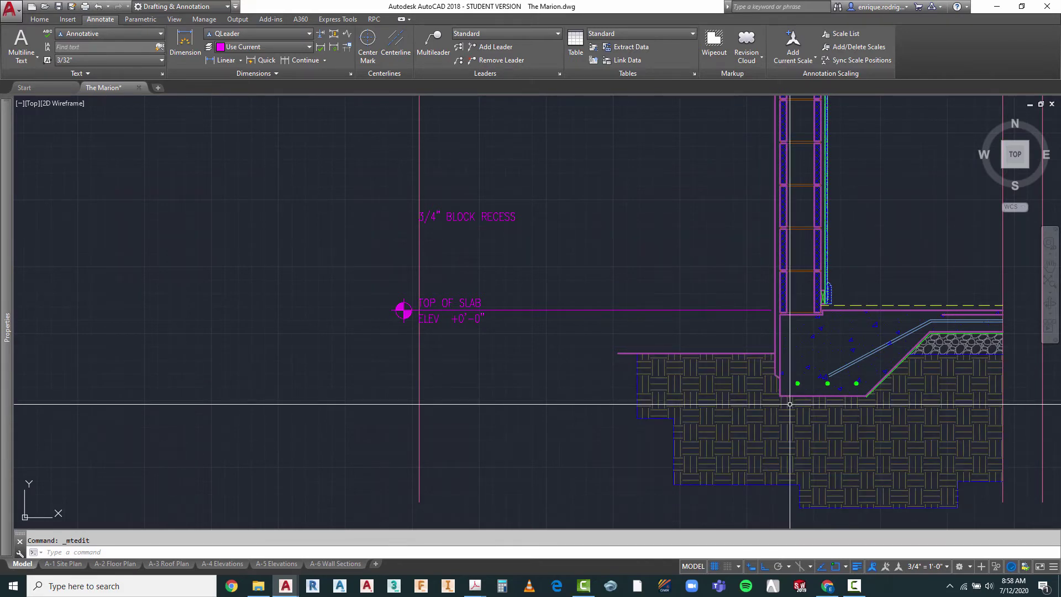
key("Escape")
type("co")
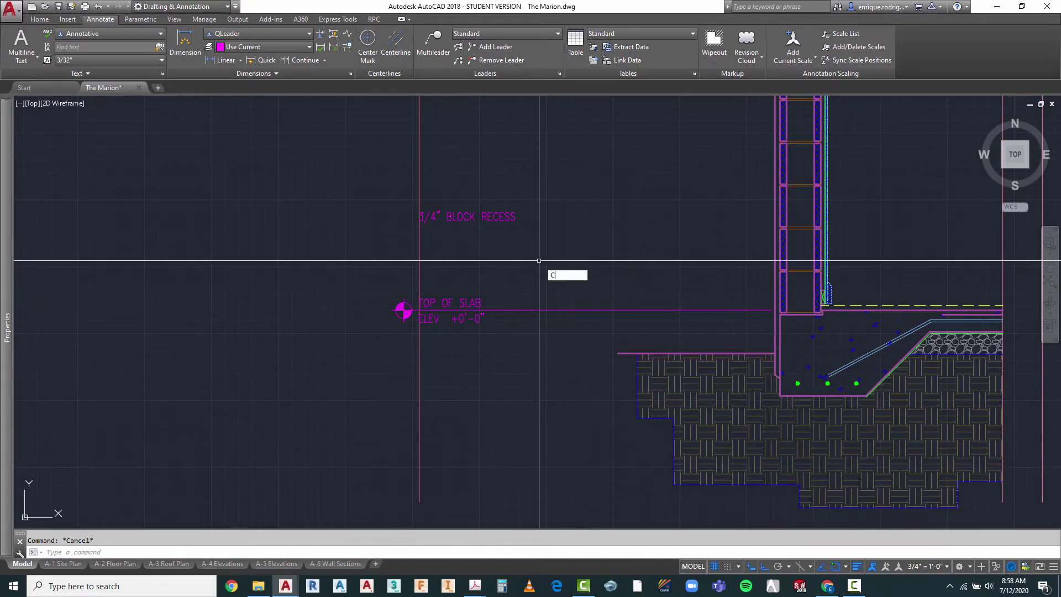
key("Return")
left_click(521, 197)
left_click(473, 236)
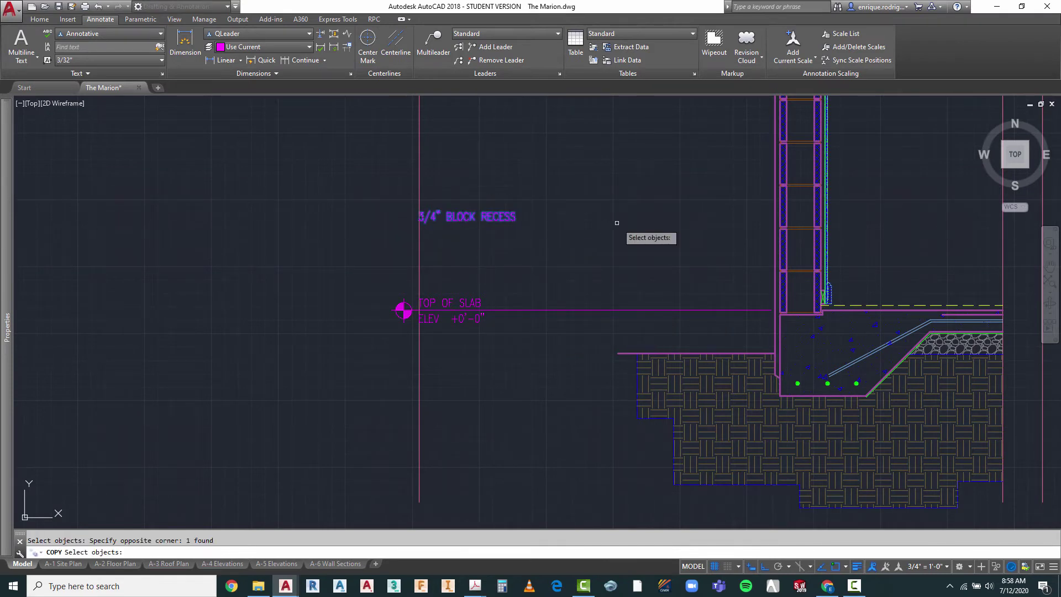
key("Return")
left_click(584, 149)
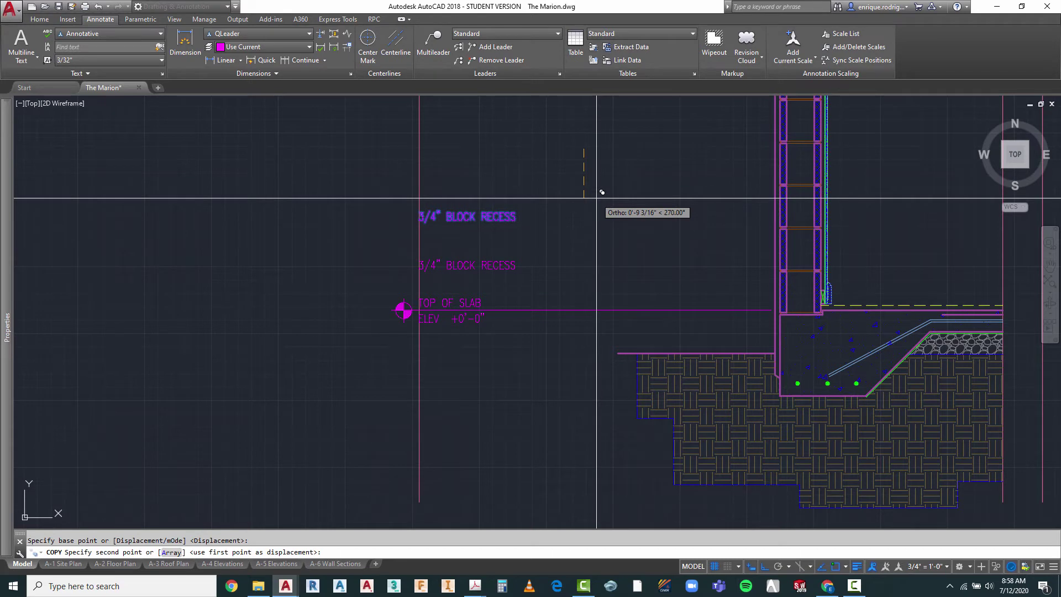
left_click(584, 288)
key("Escape")
- Replace the text of the copied note below the slab marker with "FINISH GRADE (8" MIN COVER)"
scroll(492, 292, "up", 4)
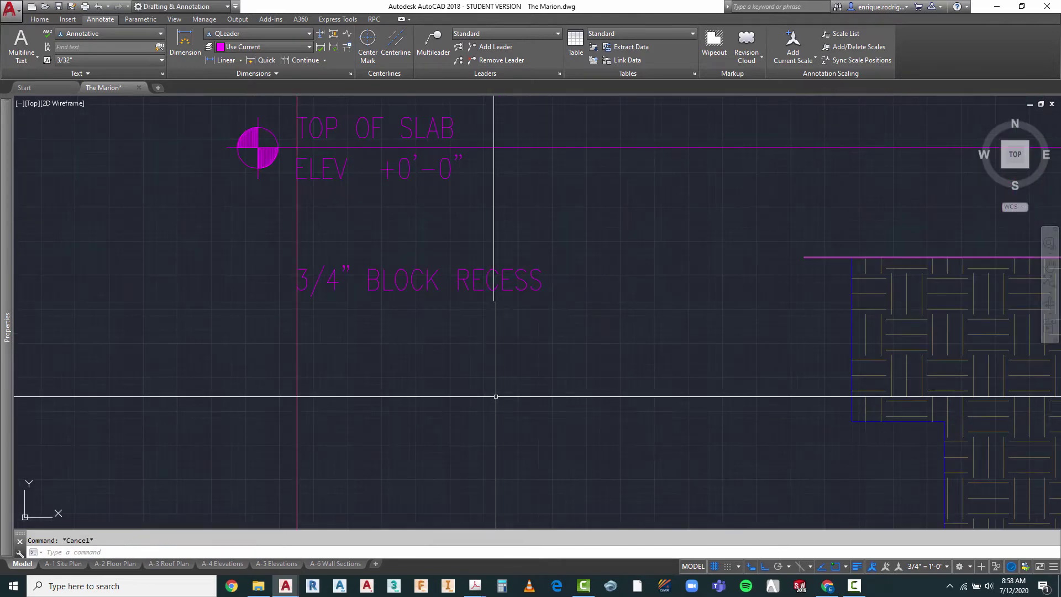
double_click(488, 291)
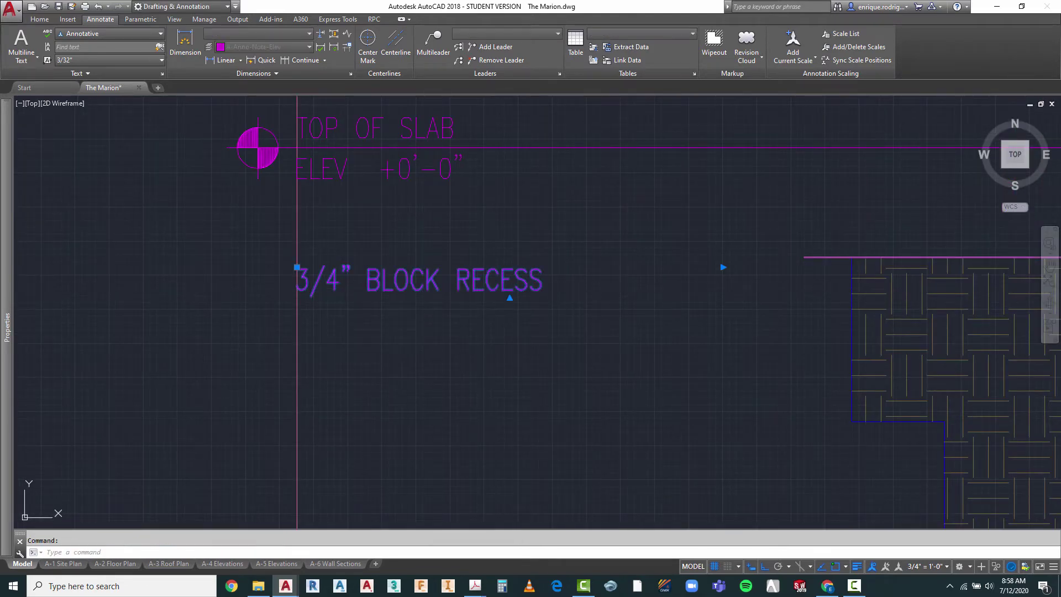
left_click_drag(299, 282, 426, 279)
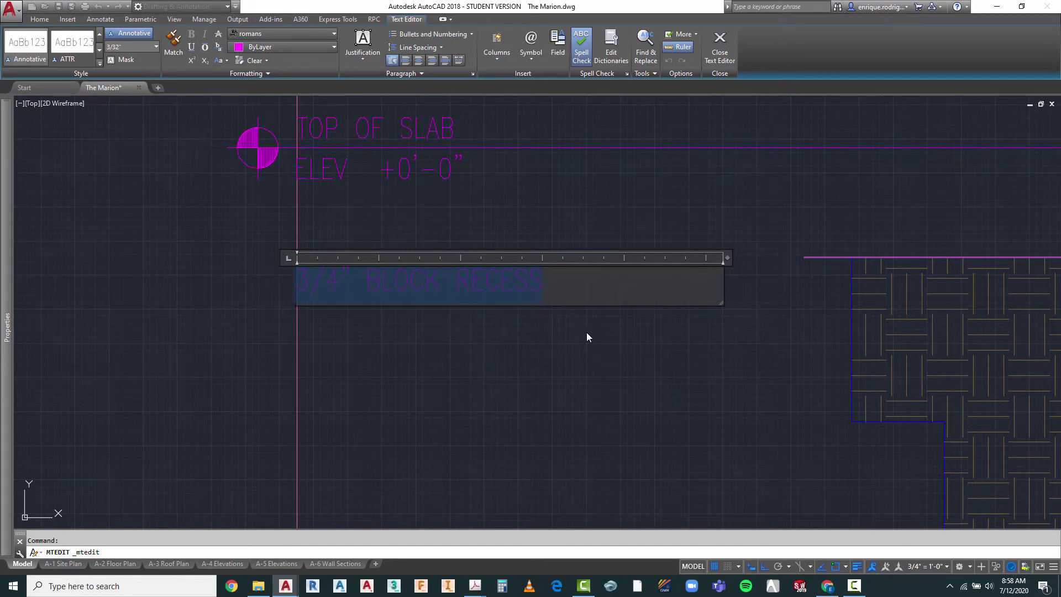
type("FIN")
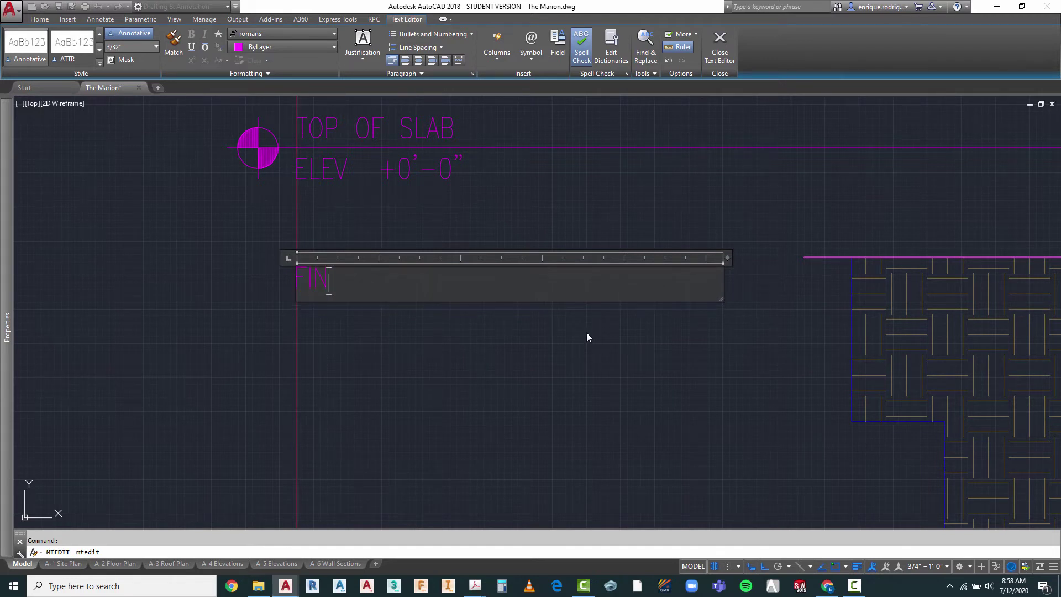
type("ISH GRADE")
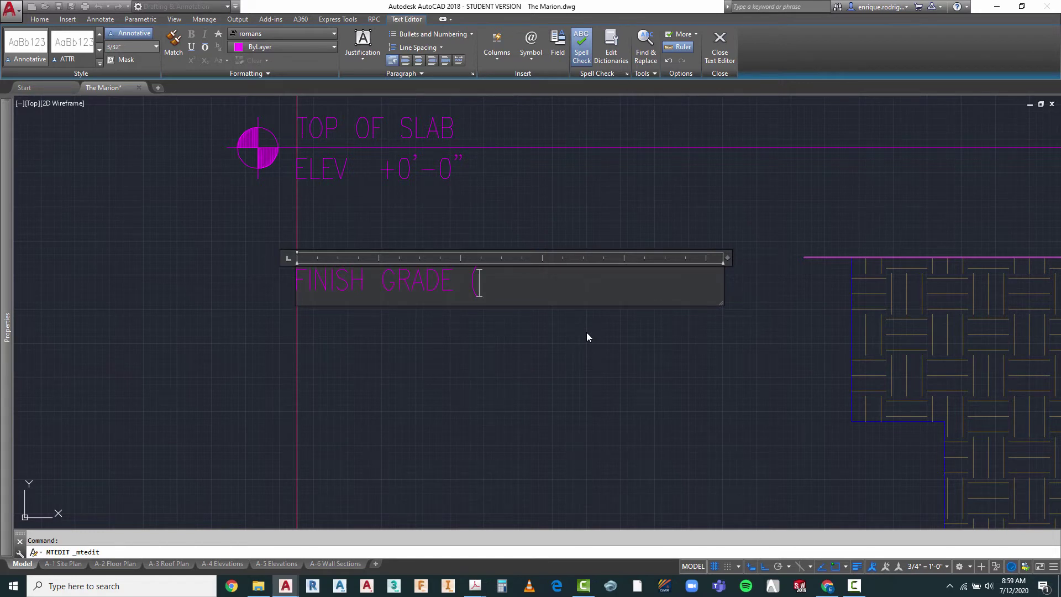
type(" (8\" MIN COVER")
type(")")
left_click(592, 380)
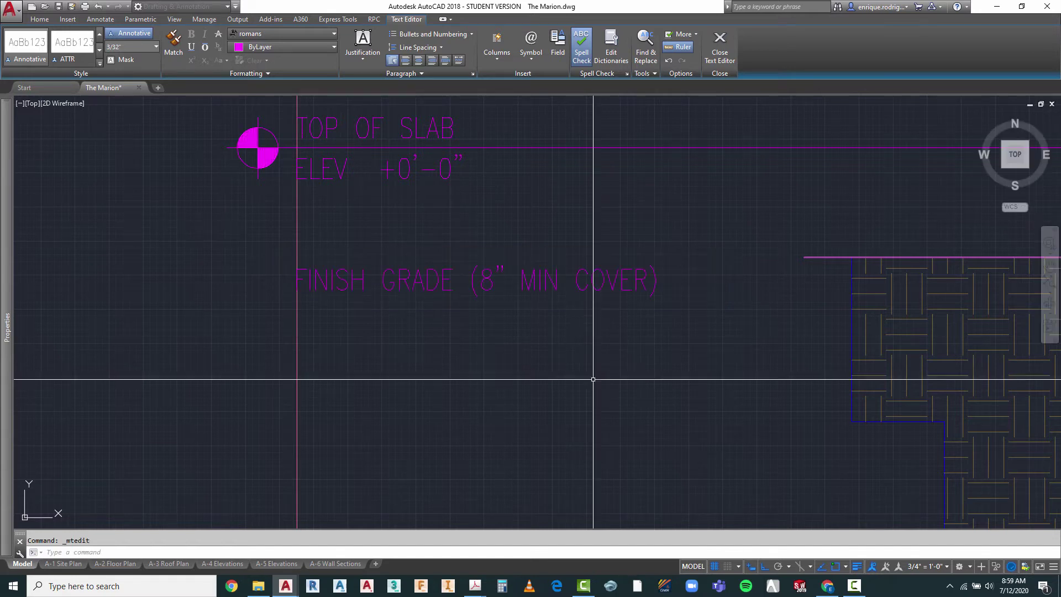
- Narrow the text box of the galvanized metal drip edge note so its second line starts with "1X3 NAILER"
scroll(367, 296, "down", 5)
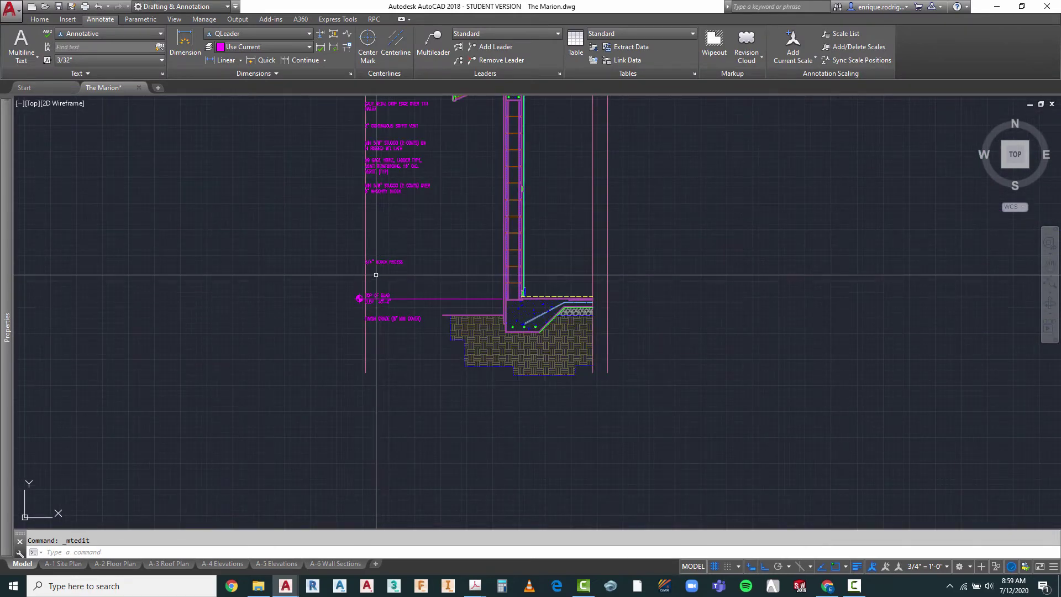
scroll(375, 260, "down", 2)
scroll(406, 161, "up", 2)
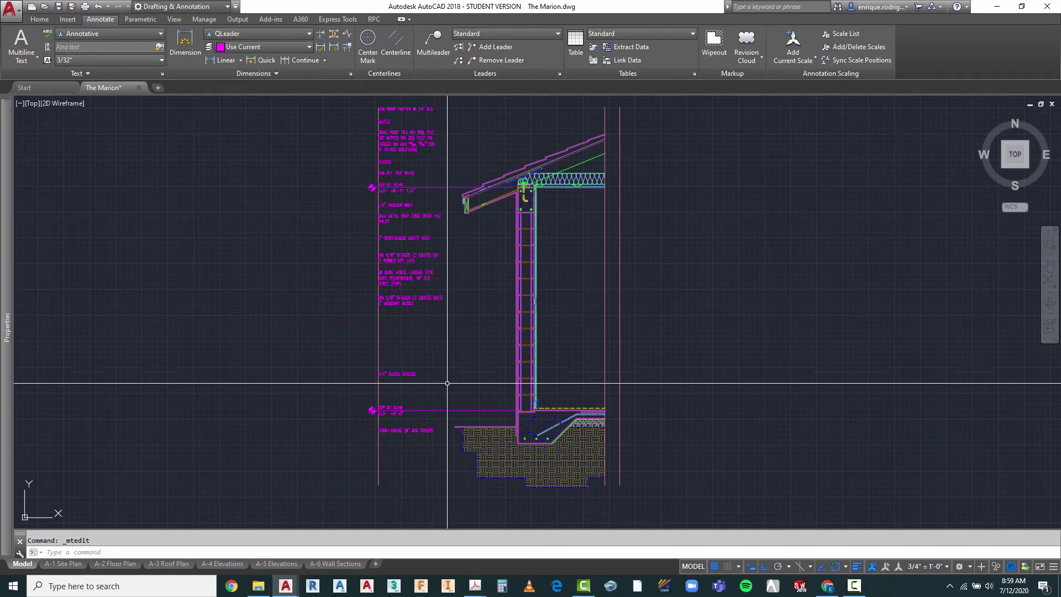
scroll(365, 166, "up", 2)
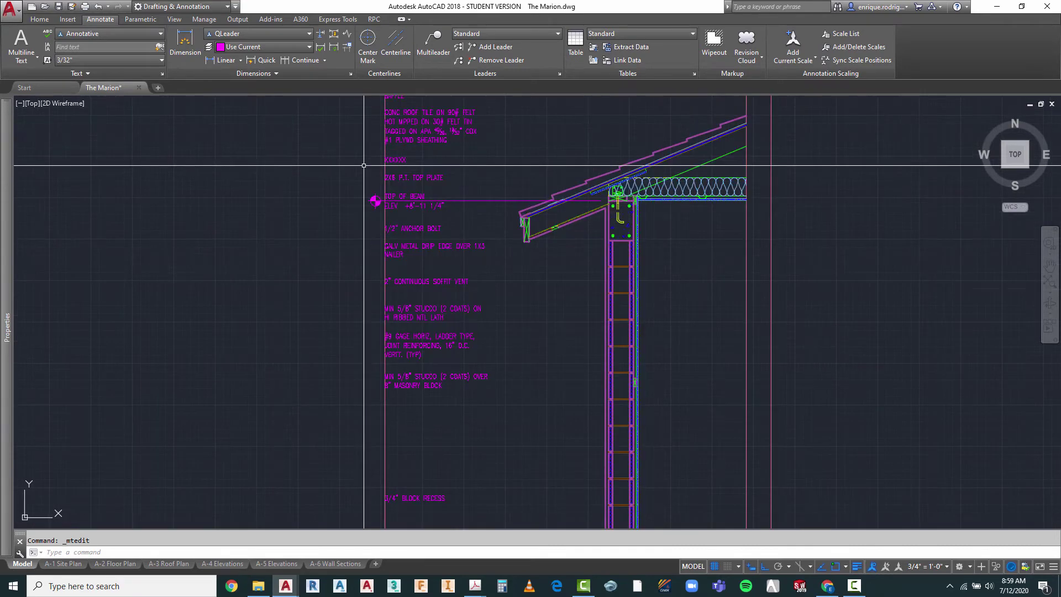
key("Escape")
left_click(441, 248)
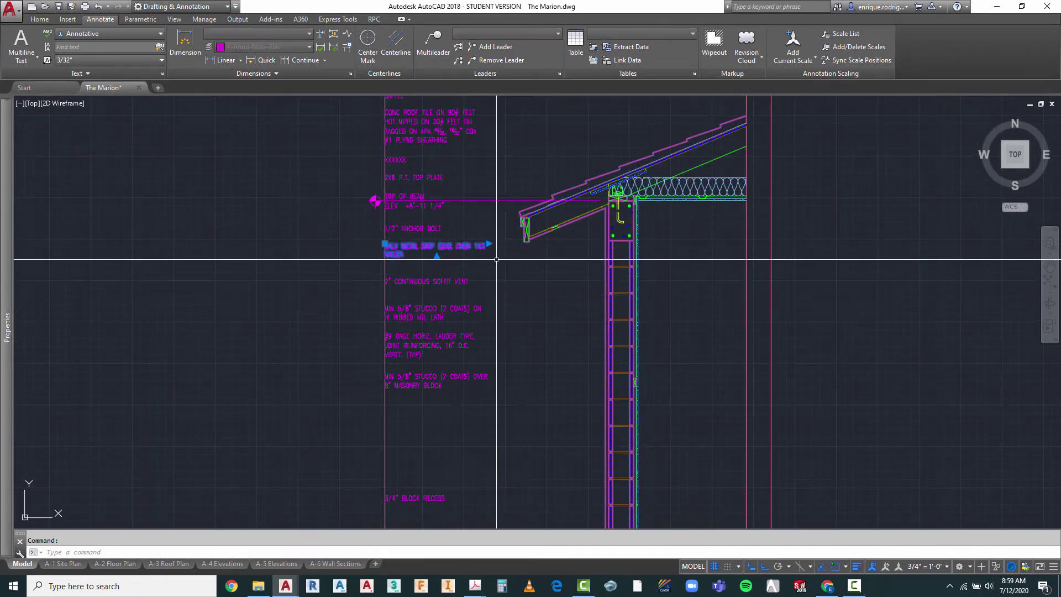
key("Escape")
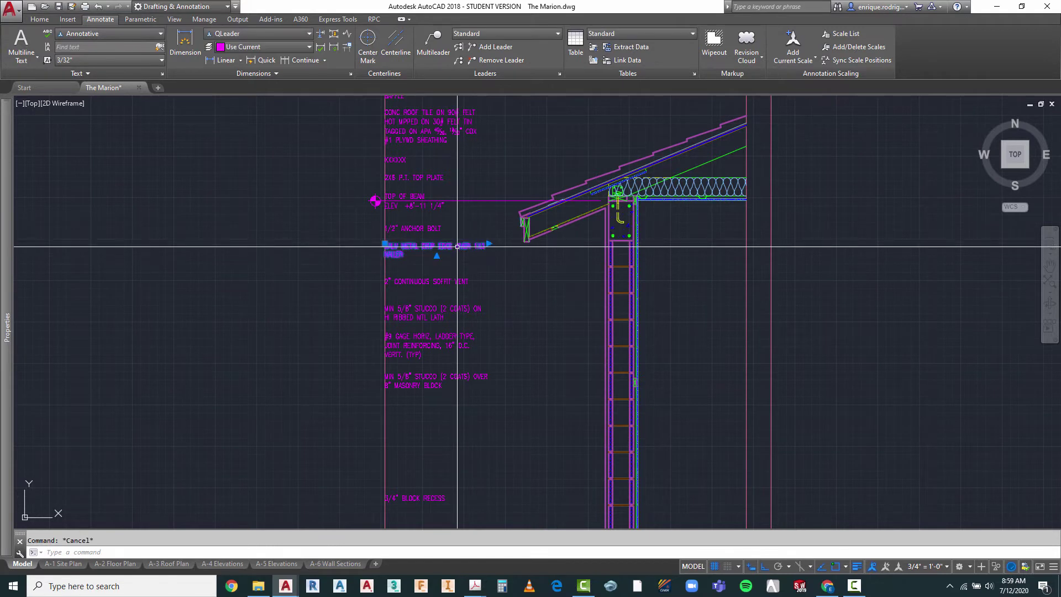
double_click(468, 246)
left_click_drag(491, 233, 482, 235)
left_click(532, 310)
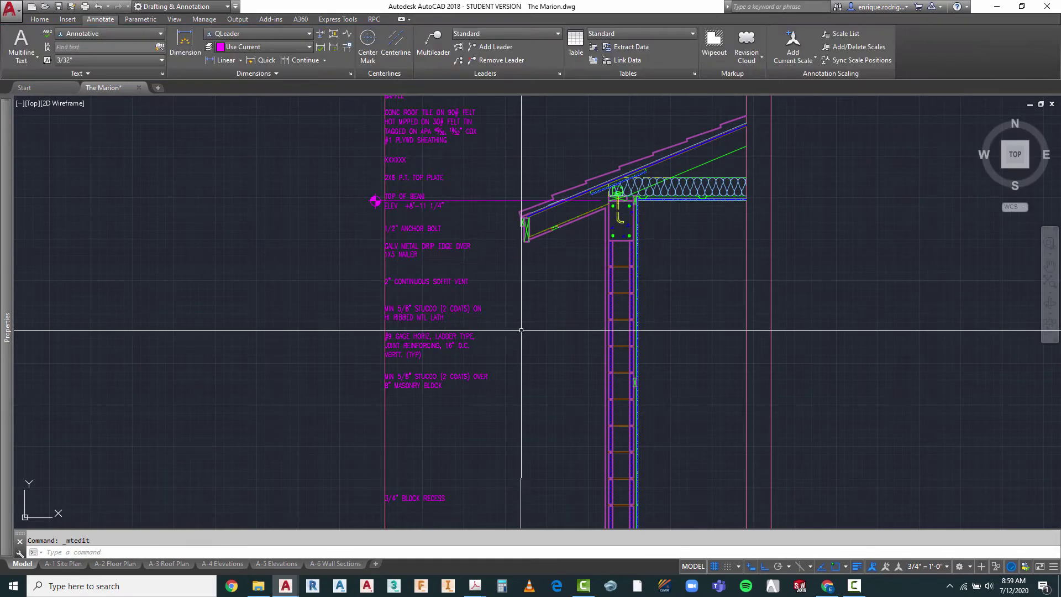
- Narrow the text box of the masonry block stucco note so "OVER" wraps onto the second line
double_click(448, 378)
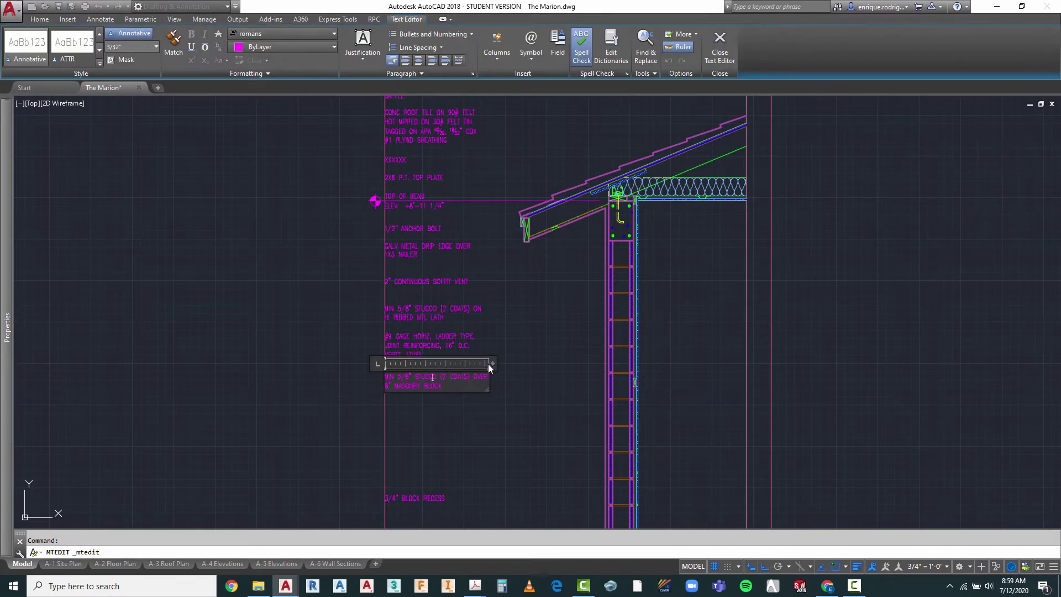
left_click_drag(488, 363, 496, 379)
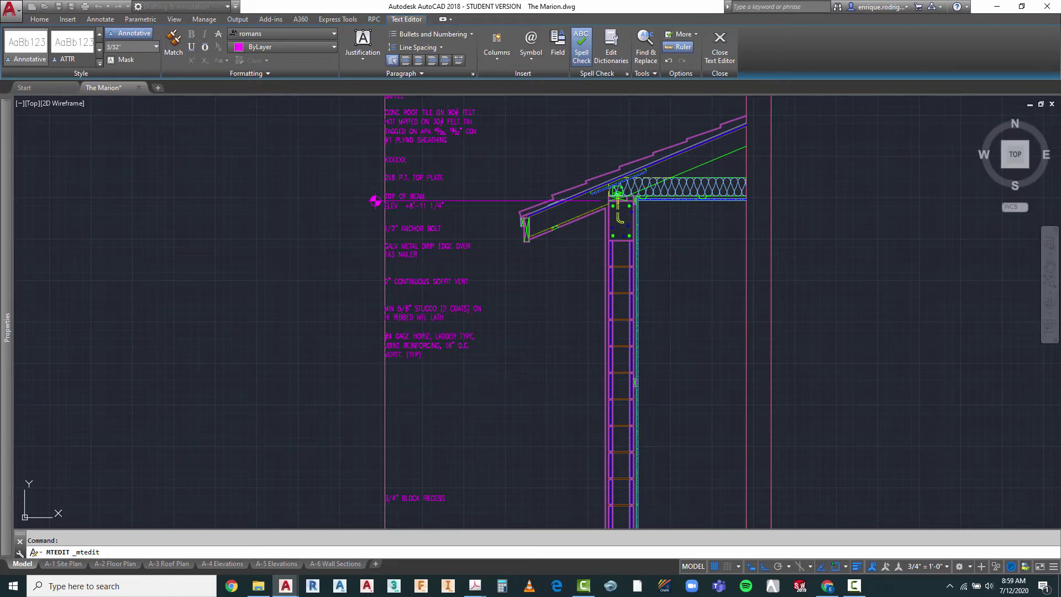
left_click(509, 398)
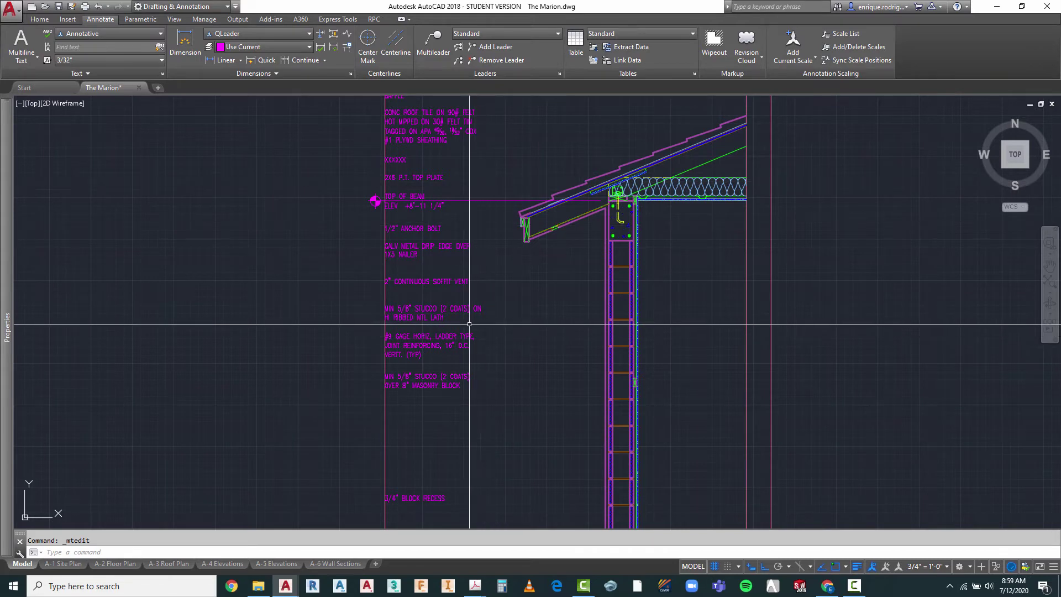
- Narrow the text box of the ribbed metal lath stucco note so "ON" wraps onto the second line
scroll(471, 319, "up", 2)
left_click(471, 298)
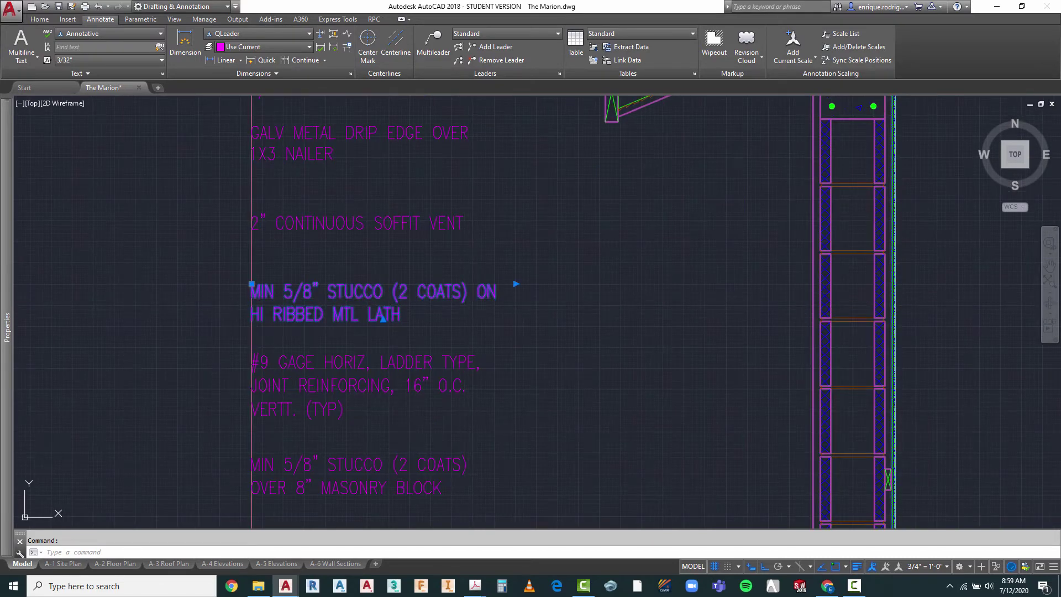
double_click(489, 292)
left_click_drag(512, 274, 481, 274)
left_click(557, 276)
- Copy the 2X6 P.T. TOP PLATE note horizontally to the outer vertical guide line on the interior side of the wall section
scroll(557, 276, "down", 8)
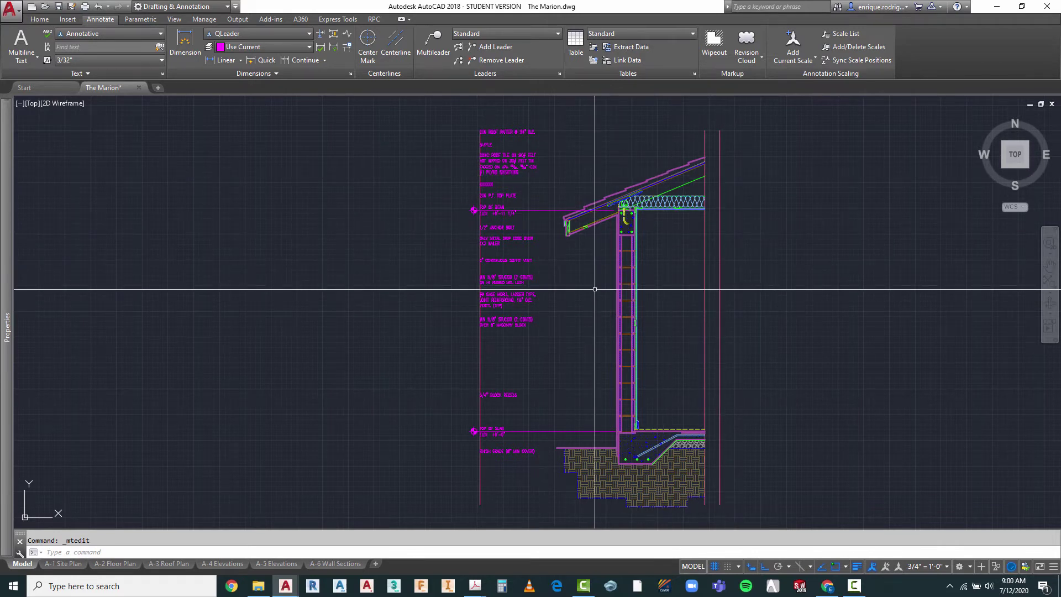
key("Escape")
type("CO")
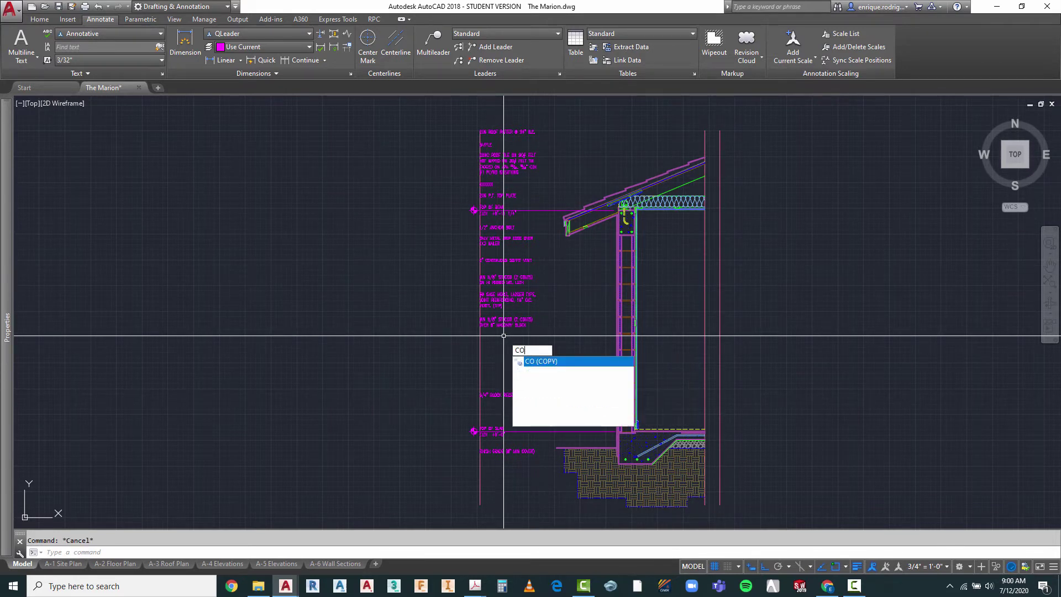
key("Return")
left_click(488, 196)
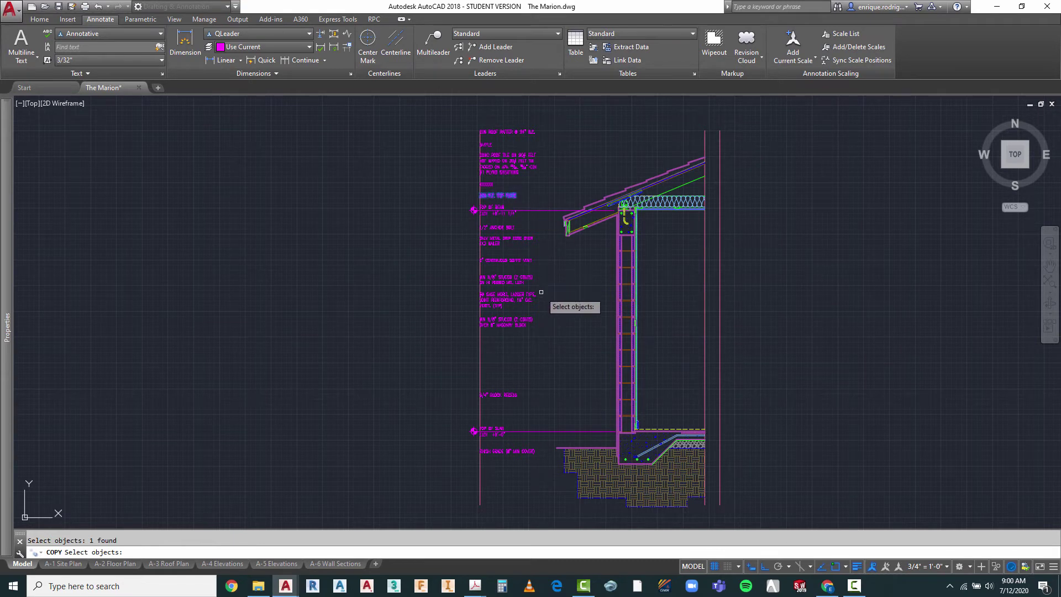
key("Return")
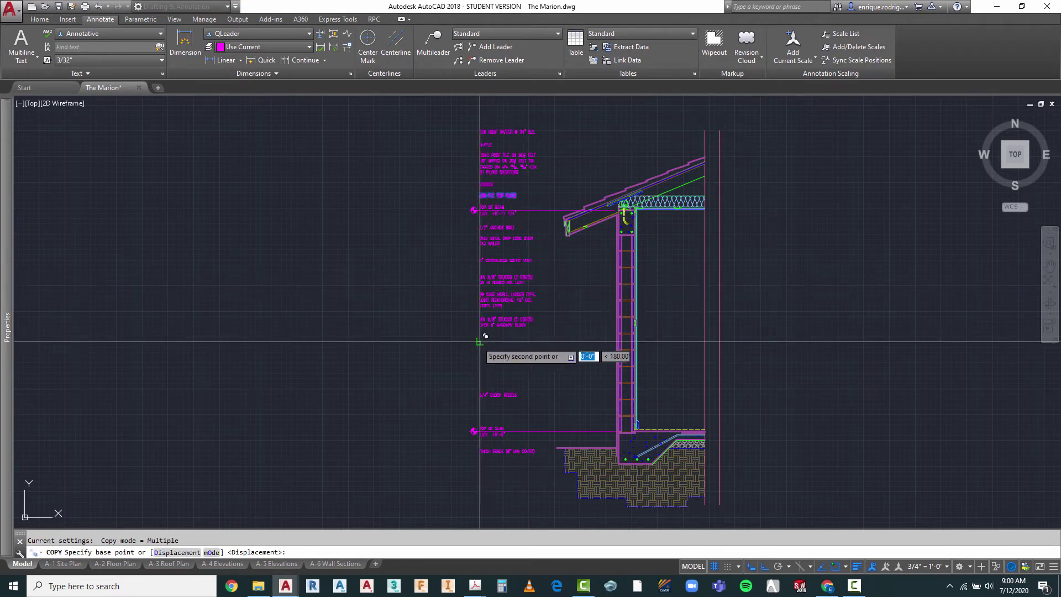
left_click(480, 342)
left_click(720, 344)
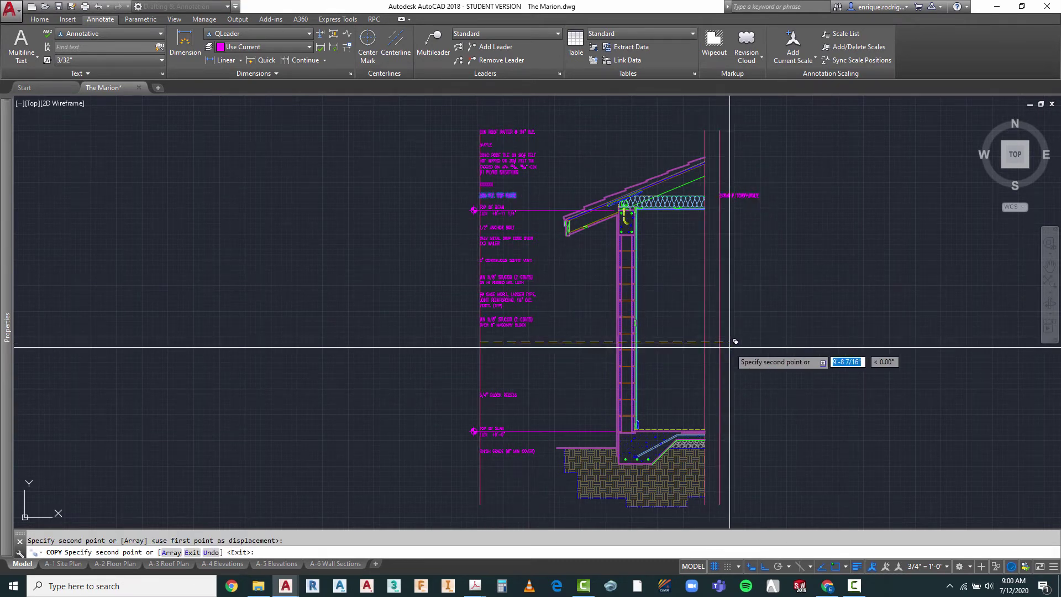
key("Escape")
left_click(705, 276)
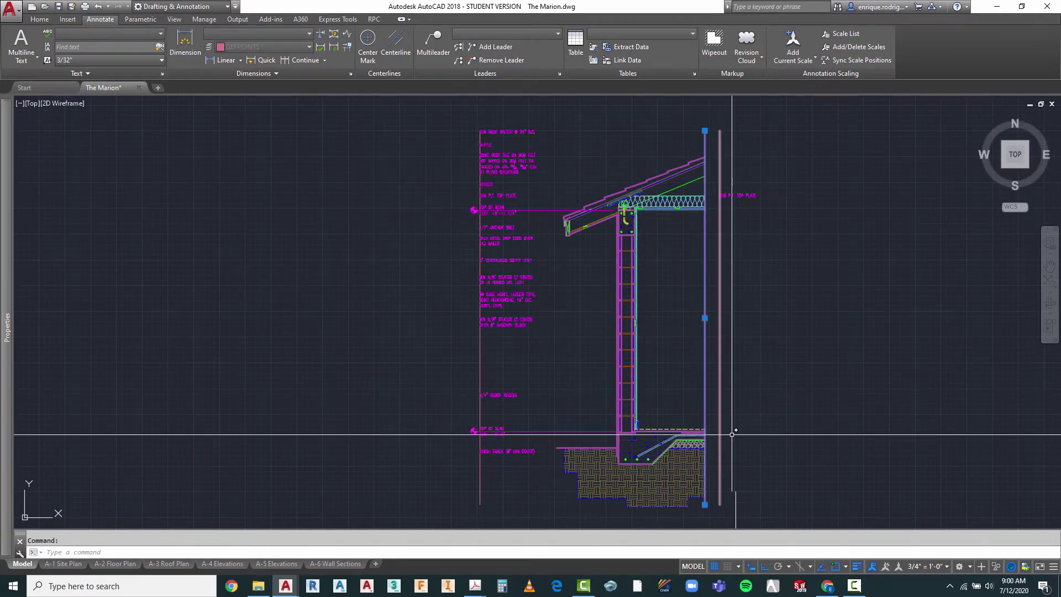
key("Escape")
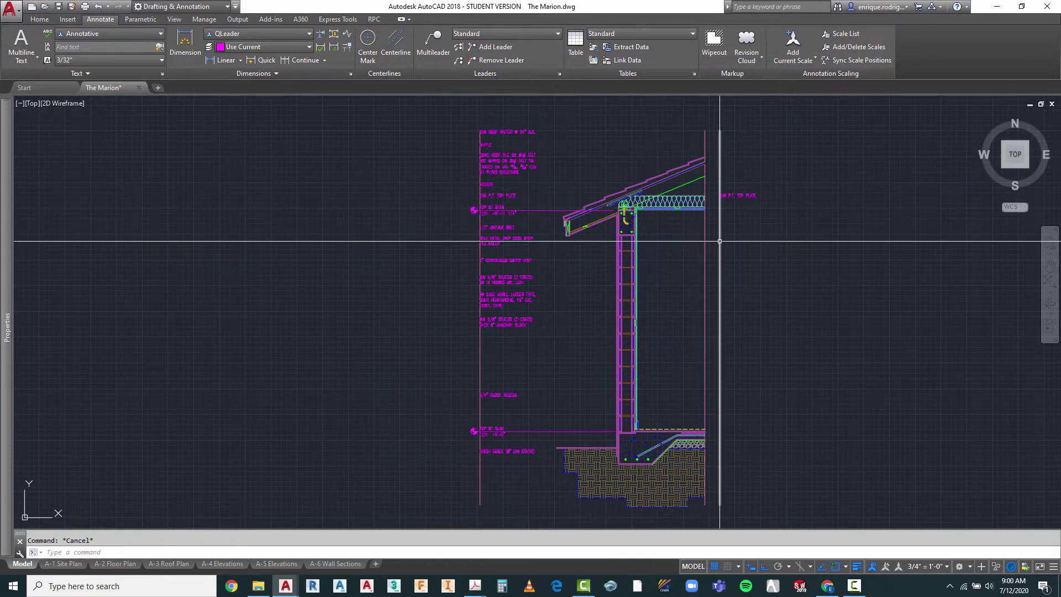
- Move the copied top plate note straight up along the interior-side guide line, above the level of the ceiling insulation
scroll(745, 212, "up", 2)
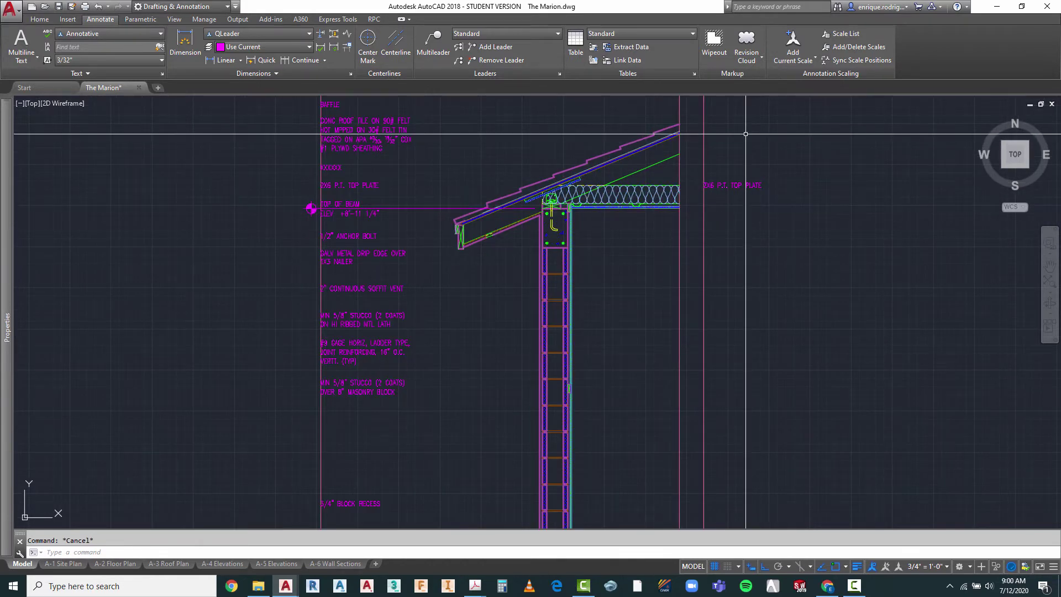
type("m")
key("Return")
left_click(739, 161)
left_click(709, 217)
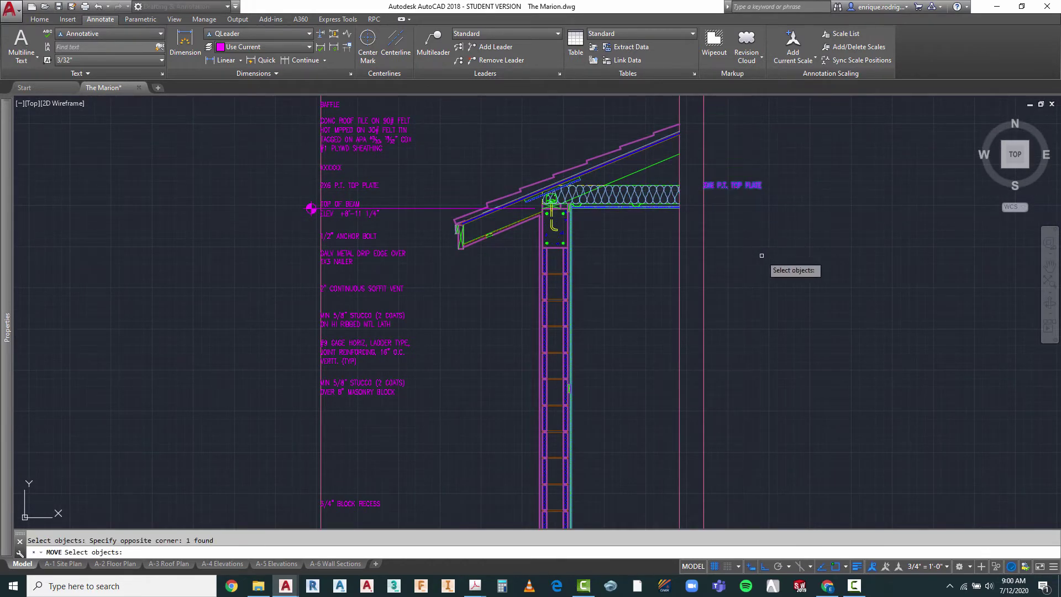
key("Return")
left_click(779, 274)
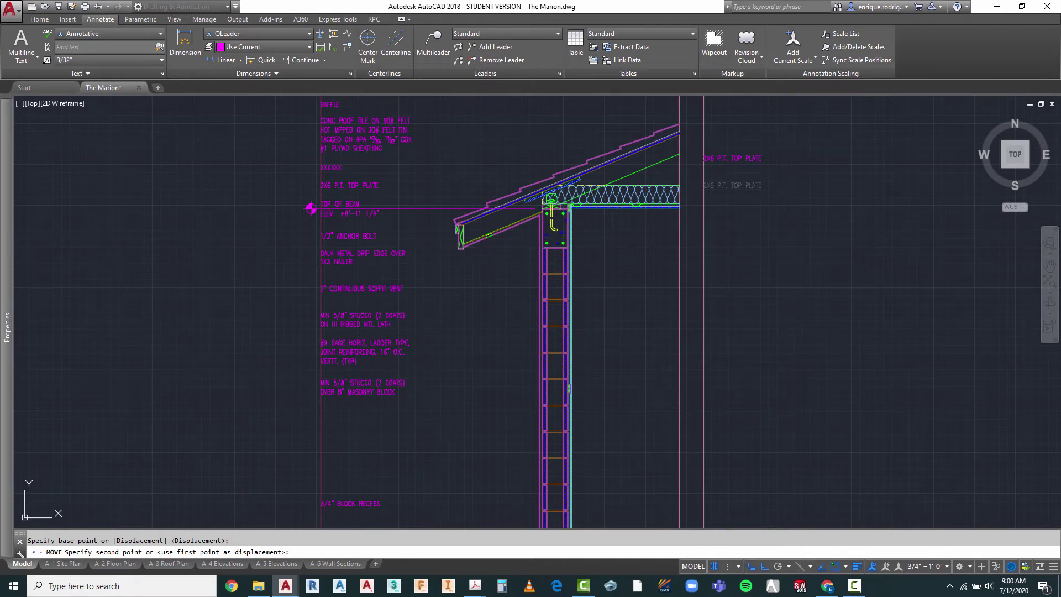
left_click(714, 157)
- Change the text of the moved top plate note to "2X6 CEILING JOISTS @ 24" O.C."
scroll(714, 156, "up", 4)
left_click(714, 160)
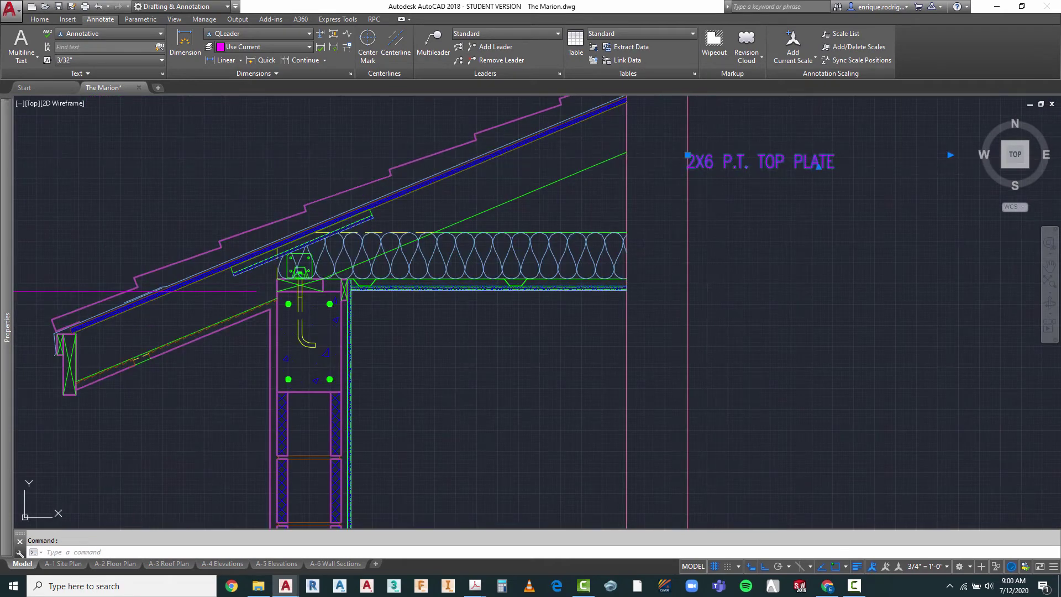
double_click(702, 165)
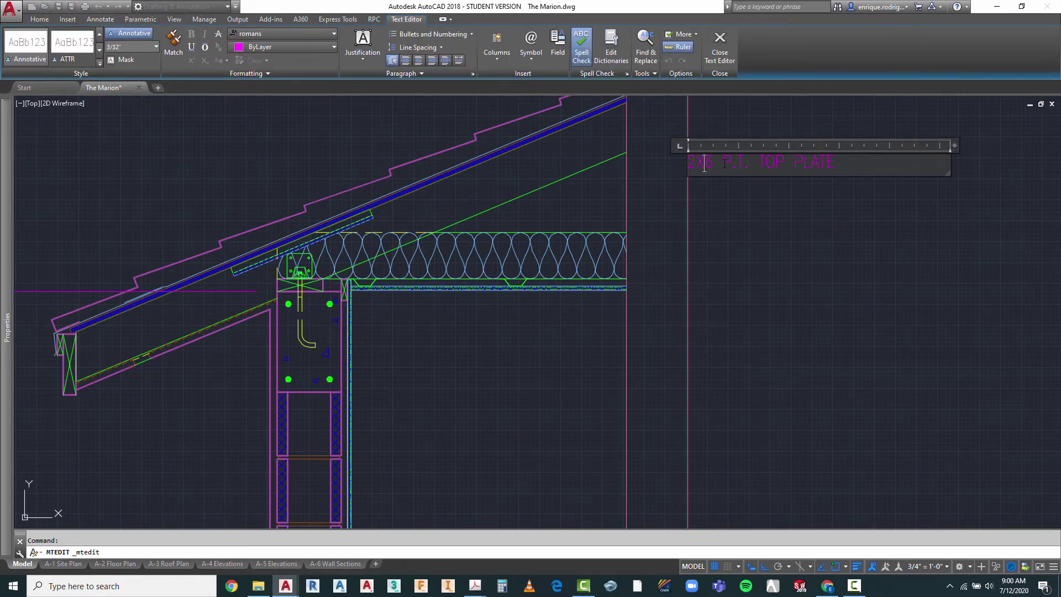
left_click_drag(725, 163, 855, 165)
type("CEIL")
type("ING J")
type("OOISTS")
type("I")
type("@ 2")
type("4\" O.")
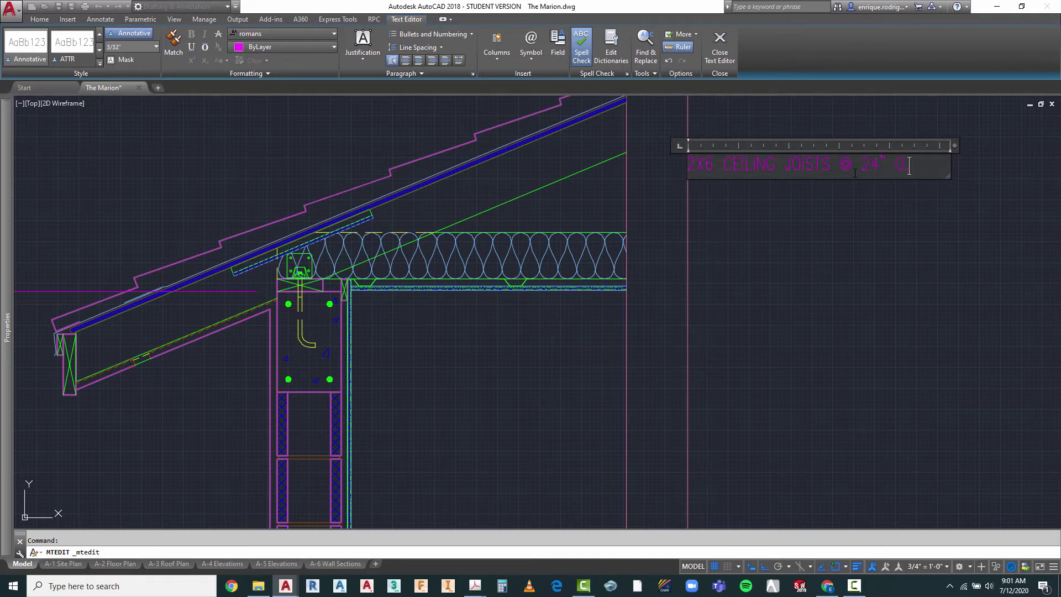
type("C.")
left_click(829, 185)
- Copy the ceiling joists note straight down along the guide line to just below the ceiling level
scroll(719, 325, "down", 2)
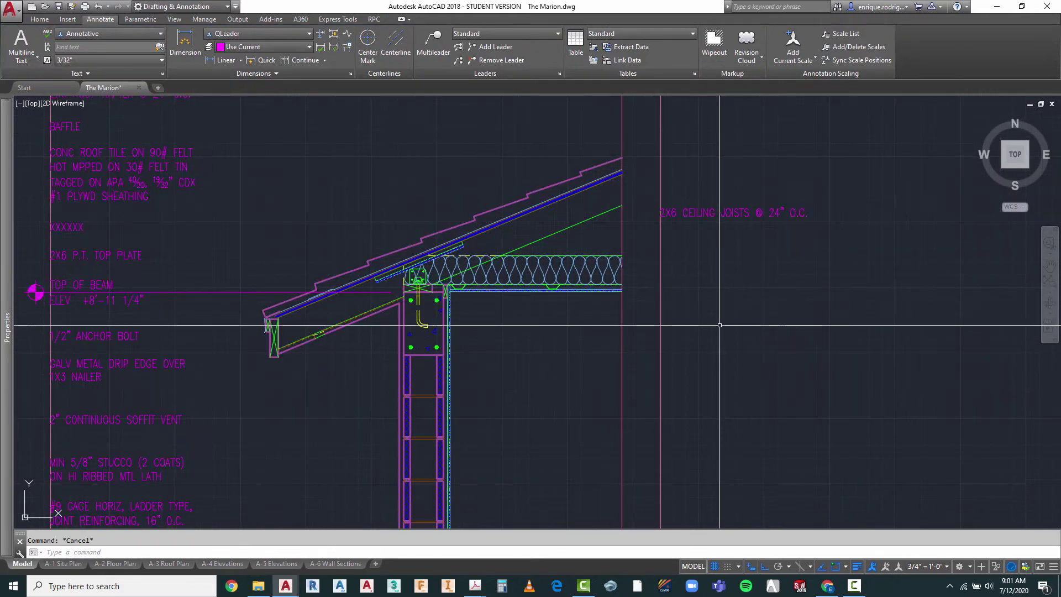
type("co")
key("Return")
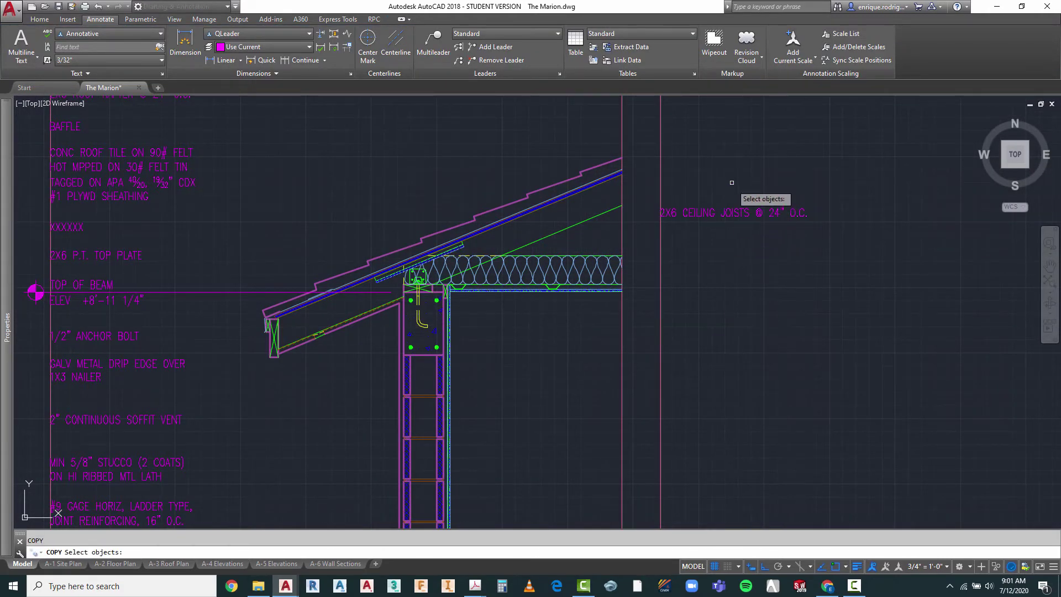
left_click(731, 182)
left_click(724, 263)
key("Return")
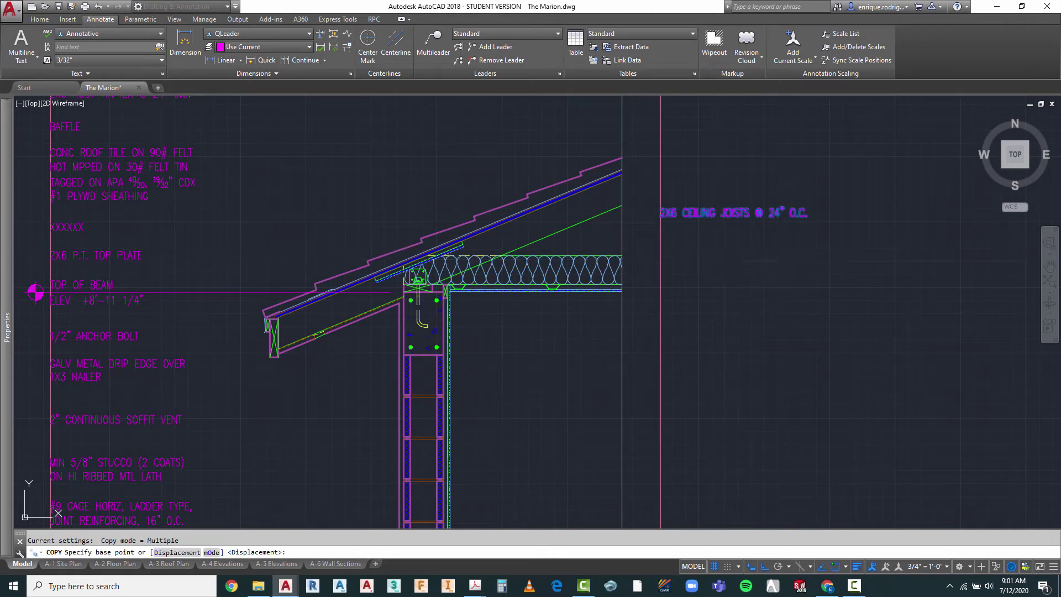
left_click(721, 251)
left_click(703, 358)
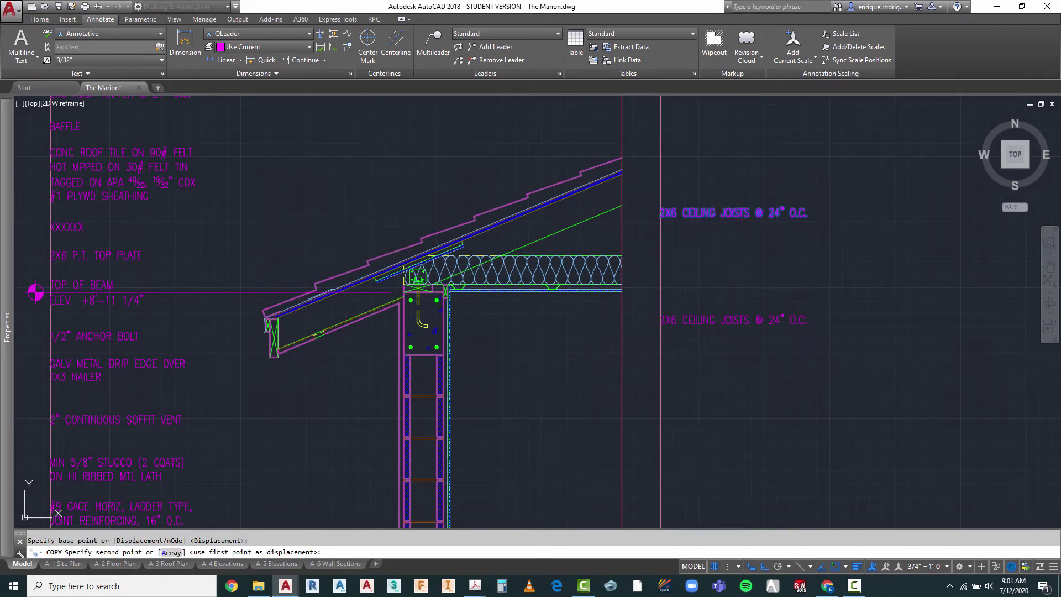
key("Return")
- Replace the text of the copied ceiling joists note with "R-30 BATT INSULATION"
left_click(741, 321)
double_click(740, 321)
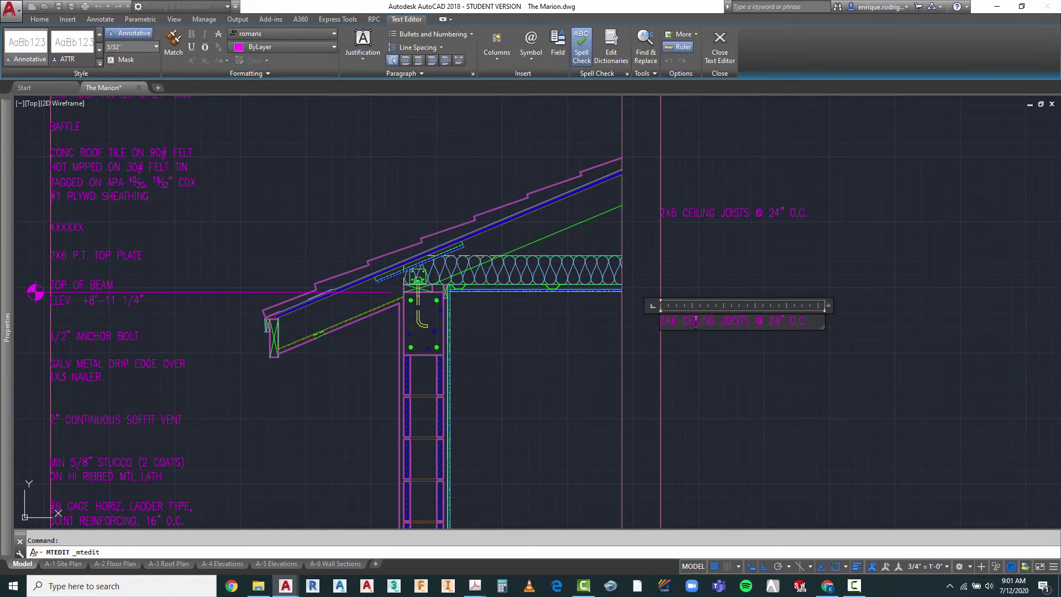
double_click(667, 320)
left_click(663, 322)
left_click_drag(659, 322, 703, 332)
type("R-")
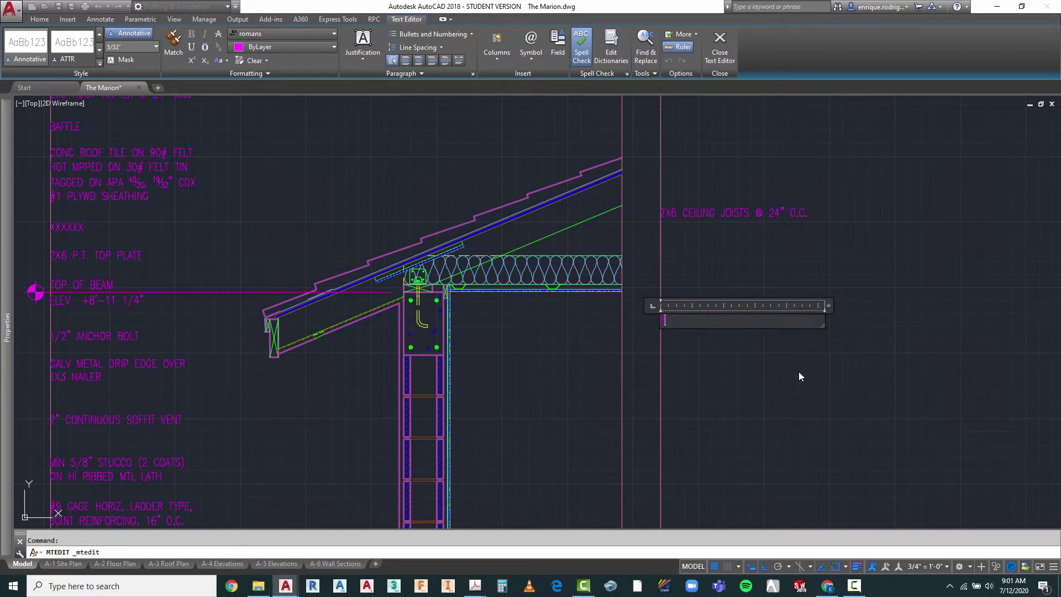
type("30 BATT INSULATION")
left_click(746, 374)
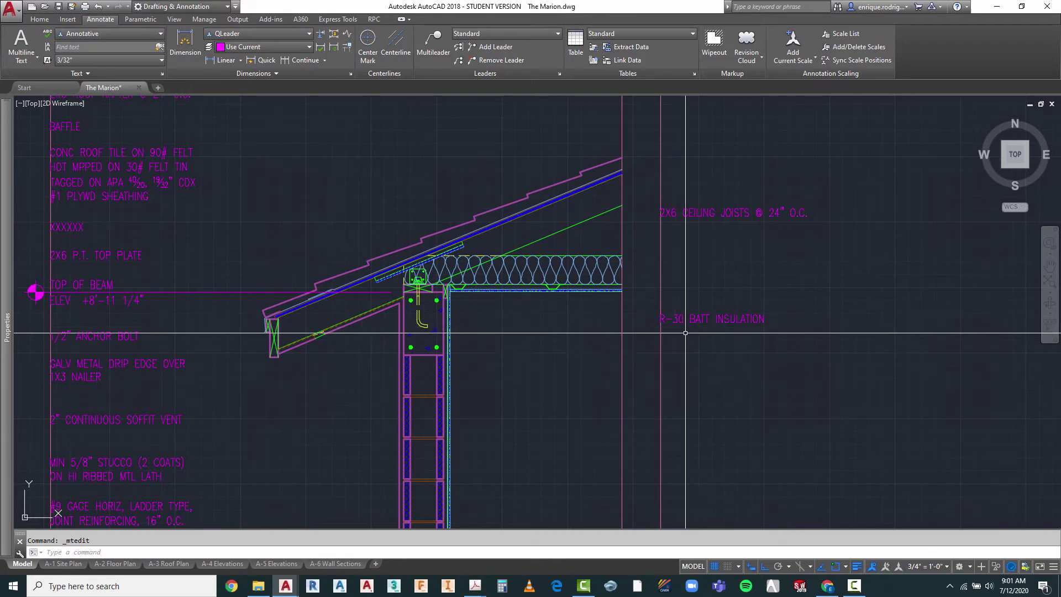
- Copy the R-30 BATT INSULATION note straight down along the guide line, a short distance below the original
key("Escape")
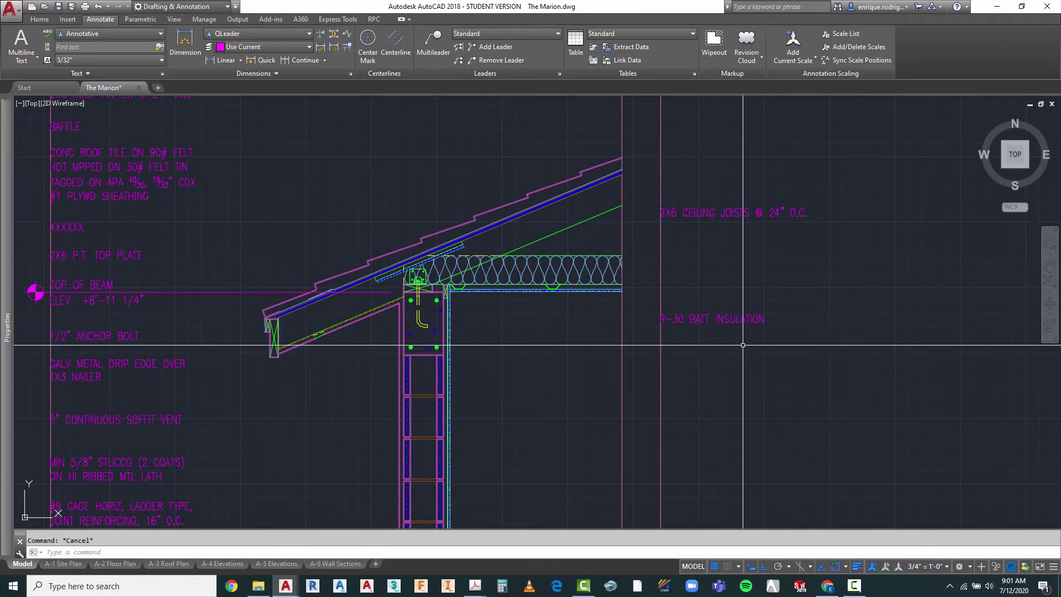
type("co")
key("Return")
left_click(701, 283)
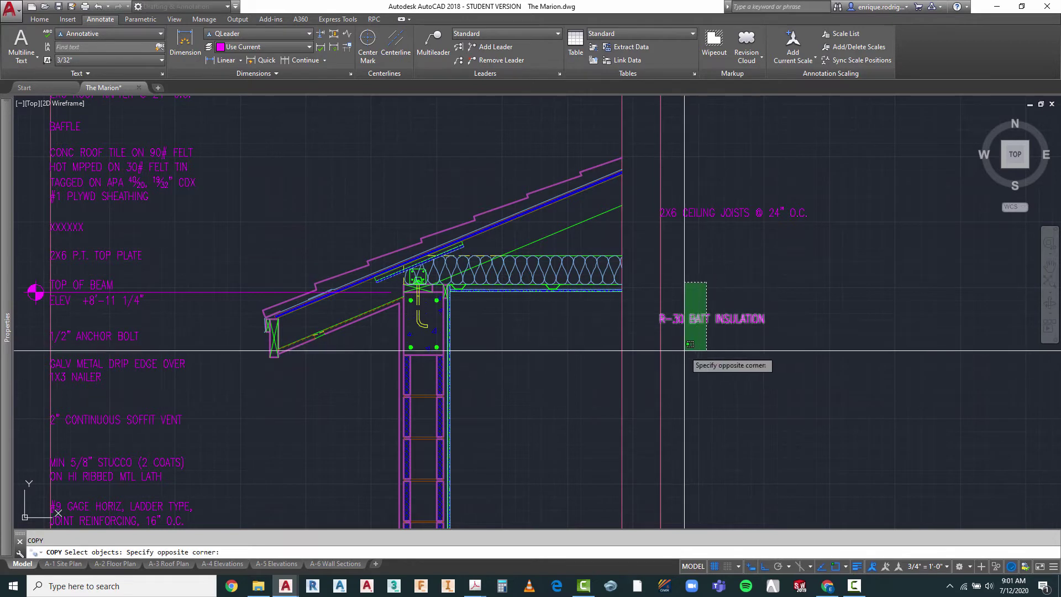
left_click(687, 350)
key("Return")
left_click(707, 366)
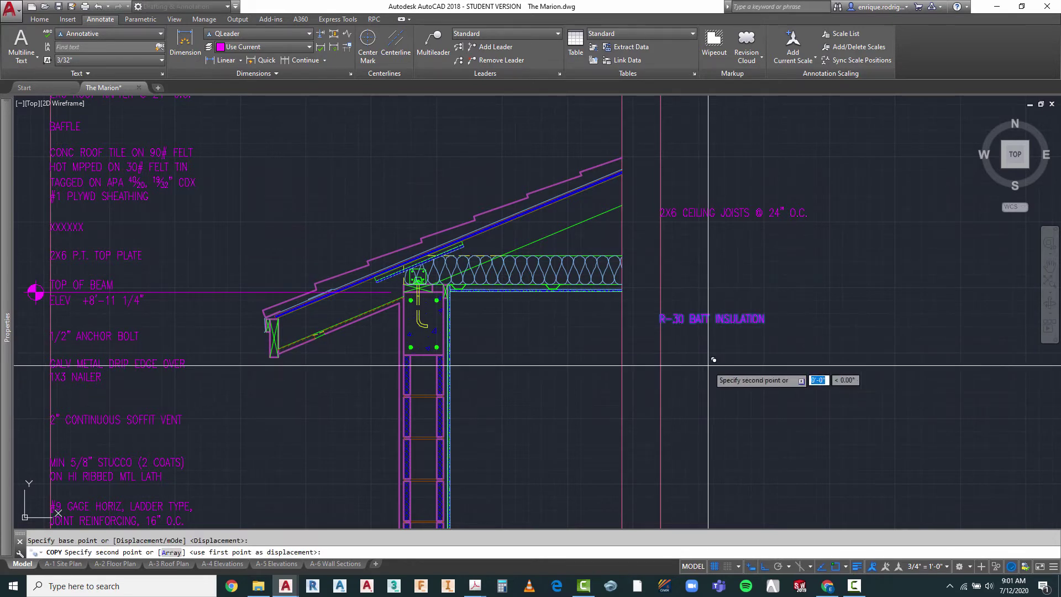
left_click(717, 403)
key("Escape")
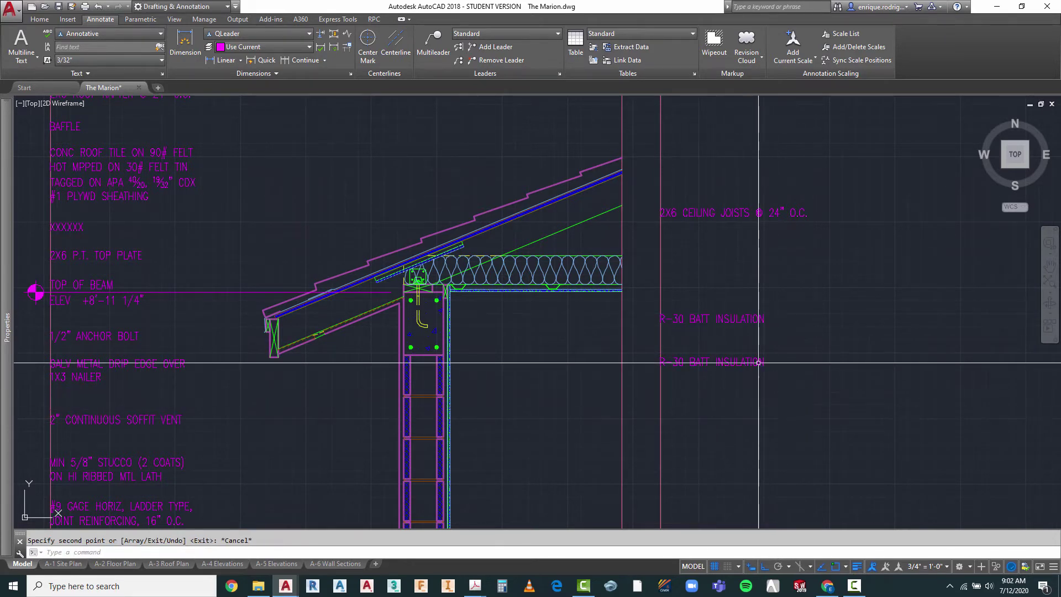
scroll(531, 300, "up", 4)
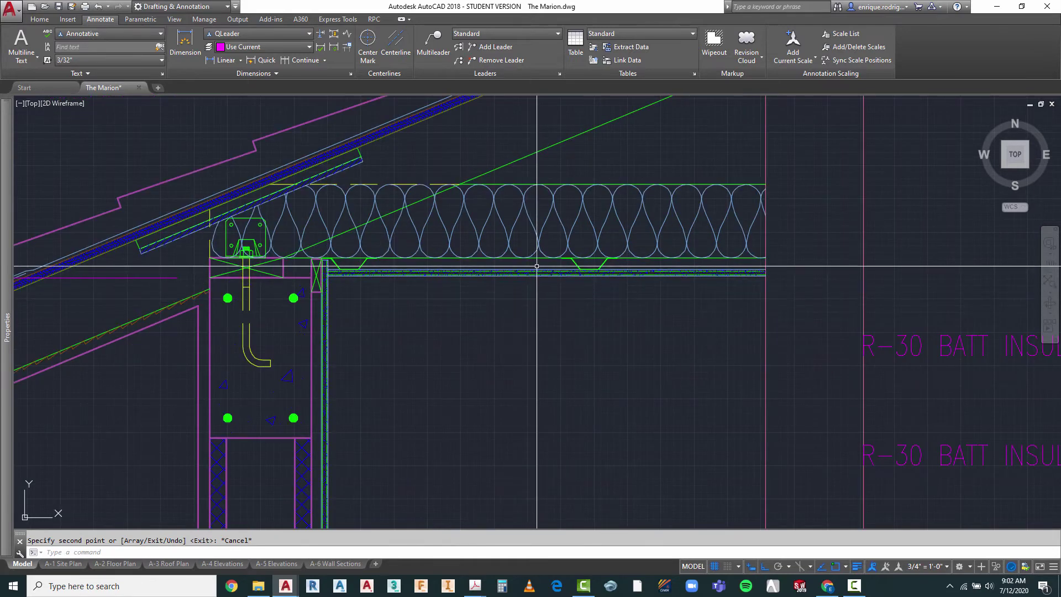
left_click(559, 273)
key("Escape")
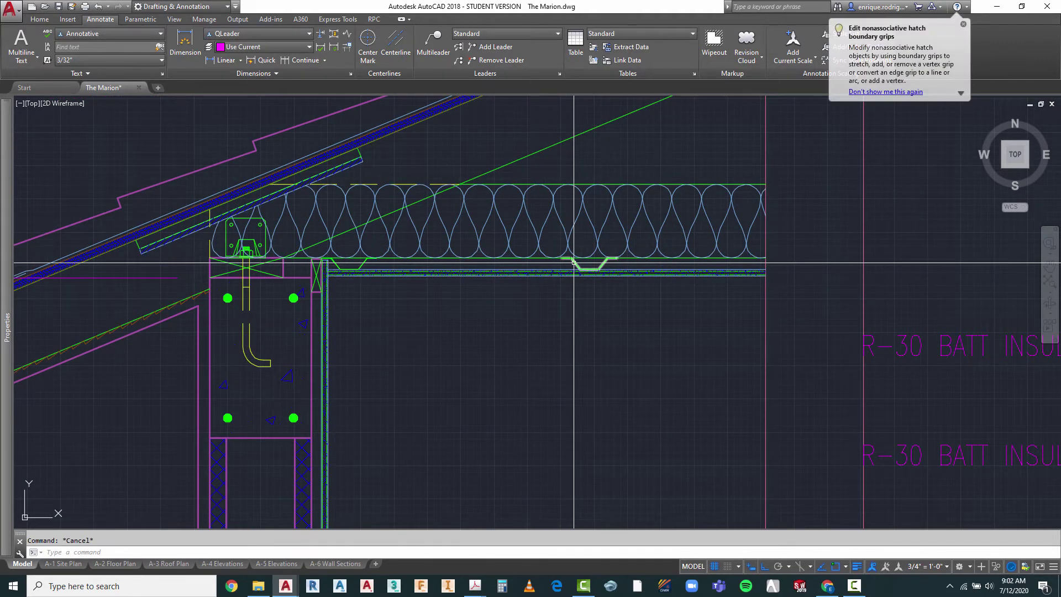
key("Escape")
- Replace the text of the lower R-30 BATT INSULATION copy with "1/2" GYPSUM BOARD APPLIED TO 7/8" METAL HIHATS @ 16" O.C."
scroll(508, 218, "down", 2)
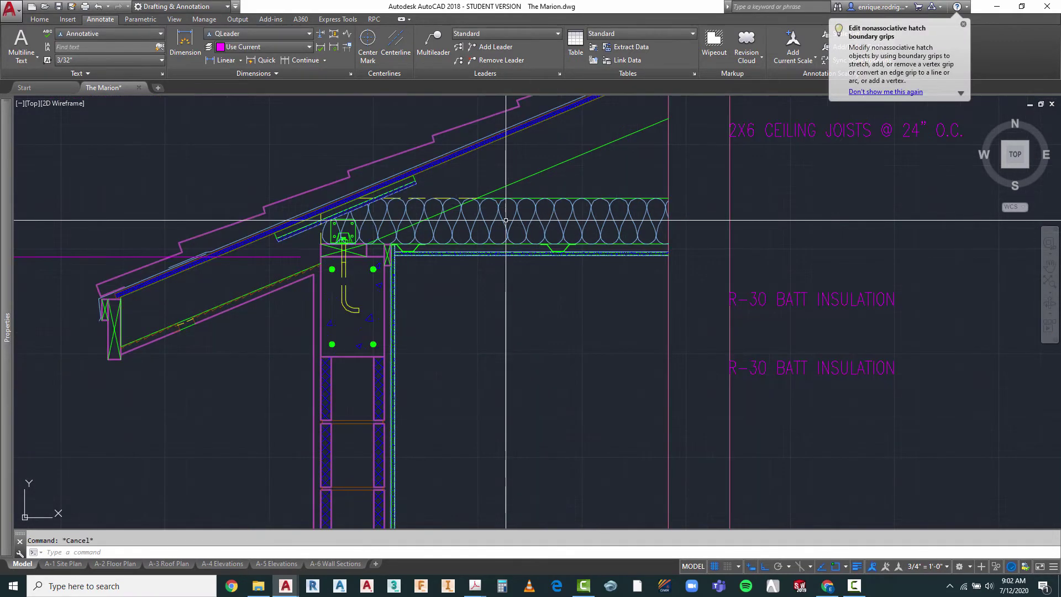
scroll(511, 217, "down", 2)
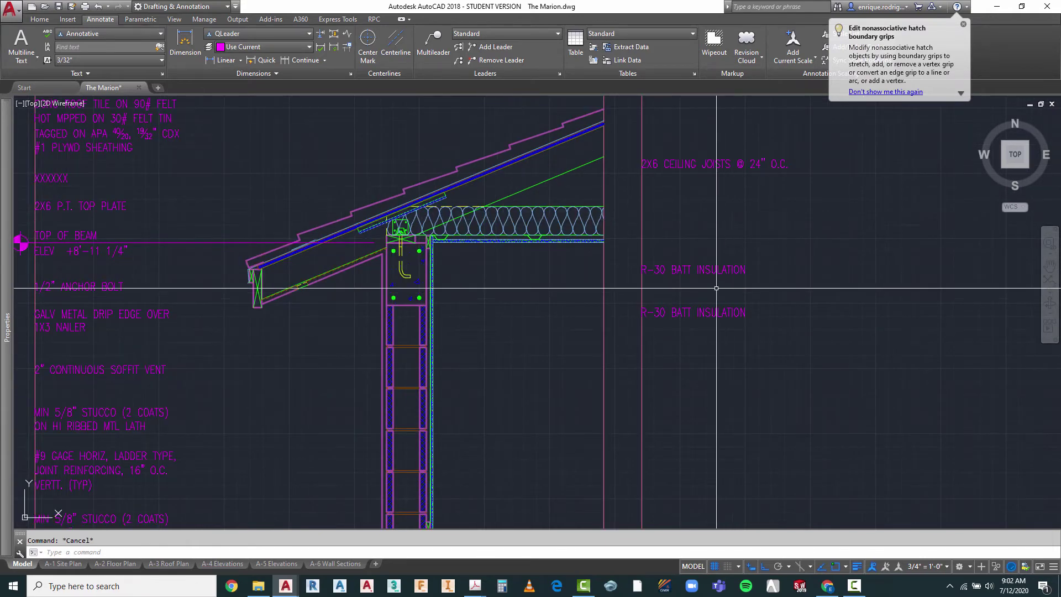
scroll(651, 326, "up", 2)
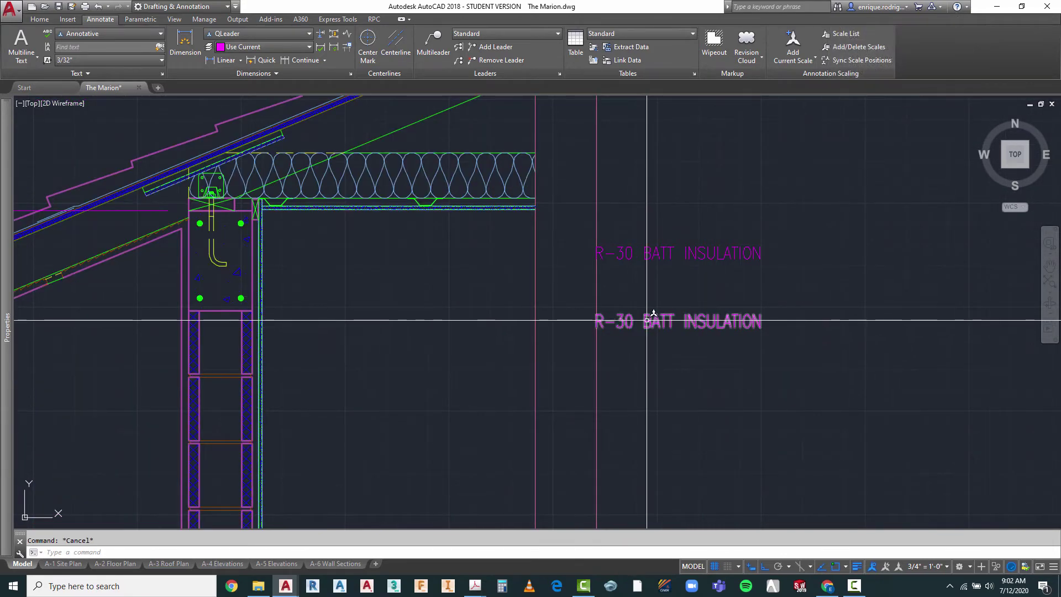
left_click(651, 322)
double_click(603, 325)
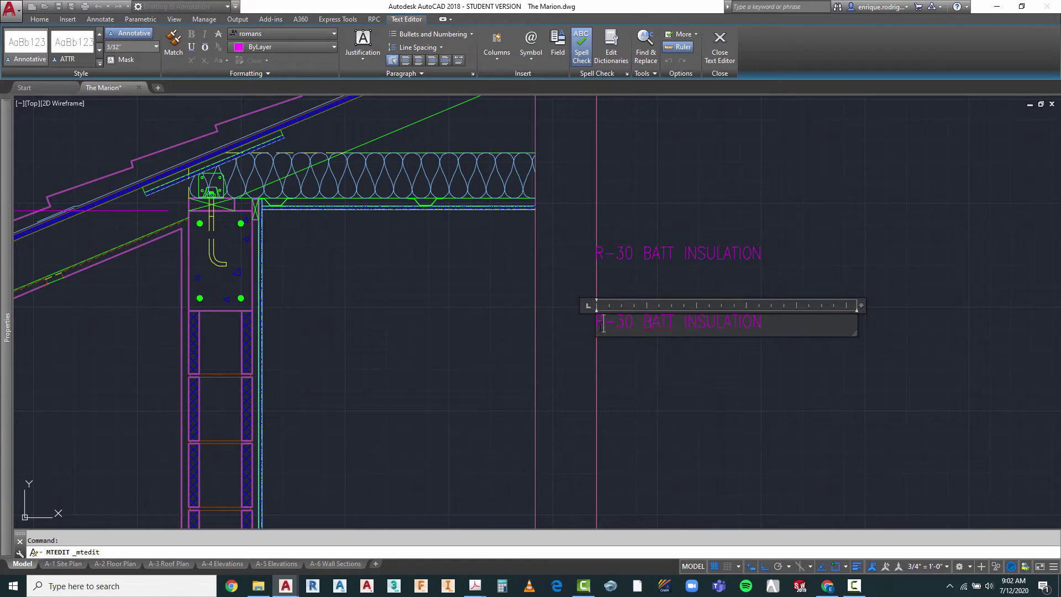
left_click_drag(671, 312, 783, 330)
type("1/2 ")
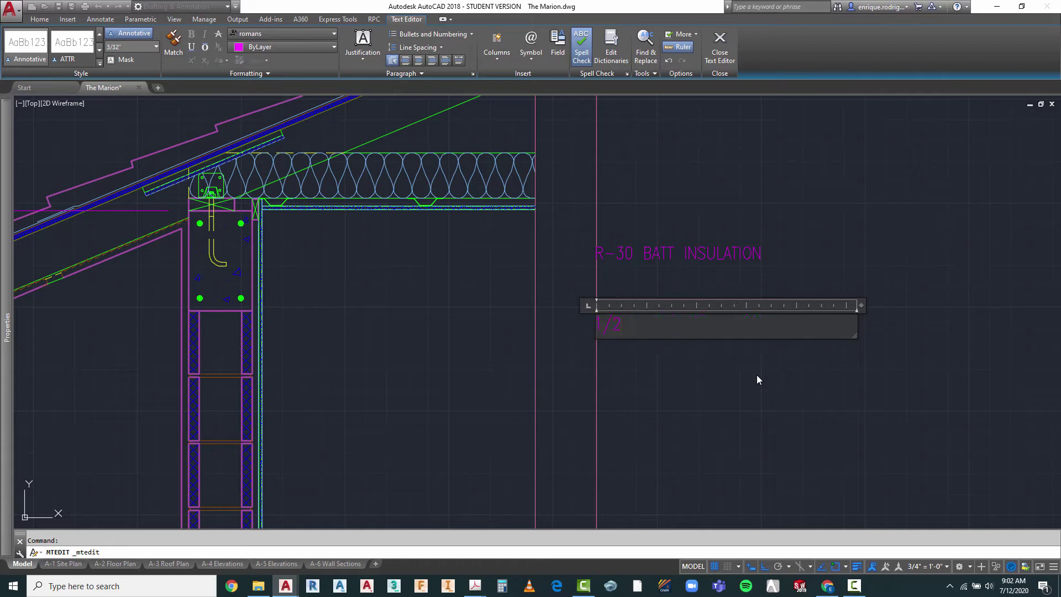
type("\" GY")
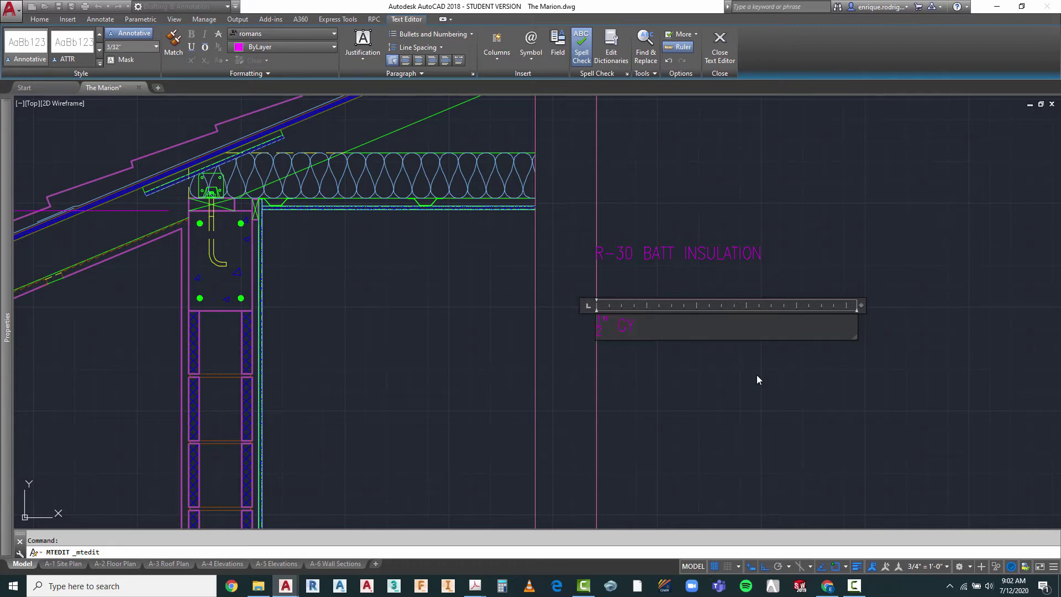
type("PSUM bOARD")
key("BackSpace")
key("BackSpace")
key("BackSpace")
key("BackSpace")
key("BackSpace")
type("OARD APPLIED TO 7/8\" METAL ")
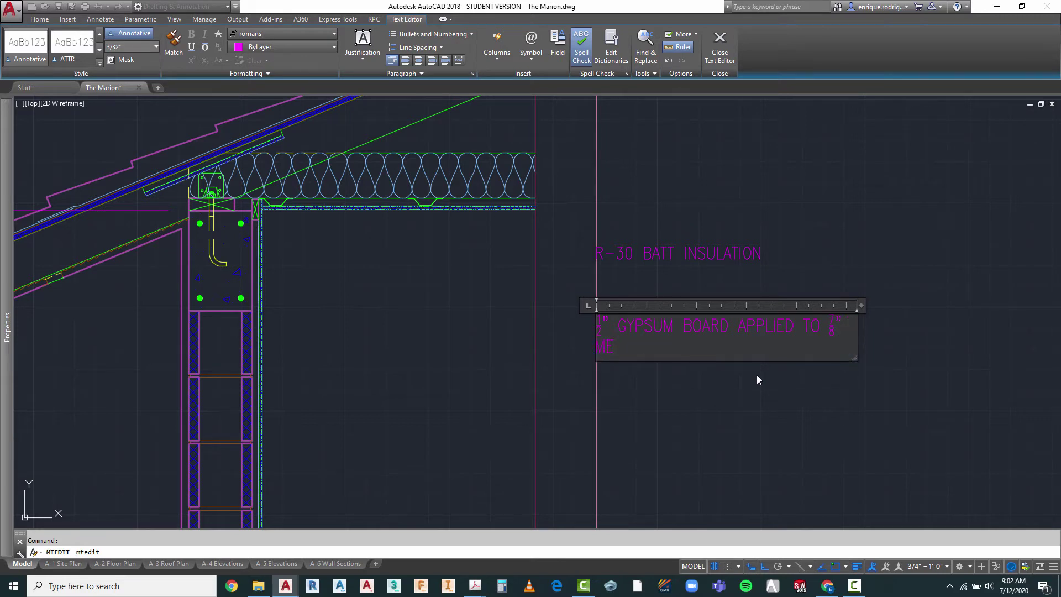
type("HIHATS @ 16\" O.C.")
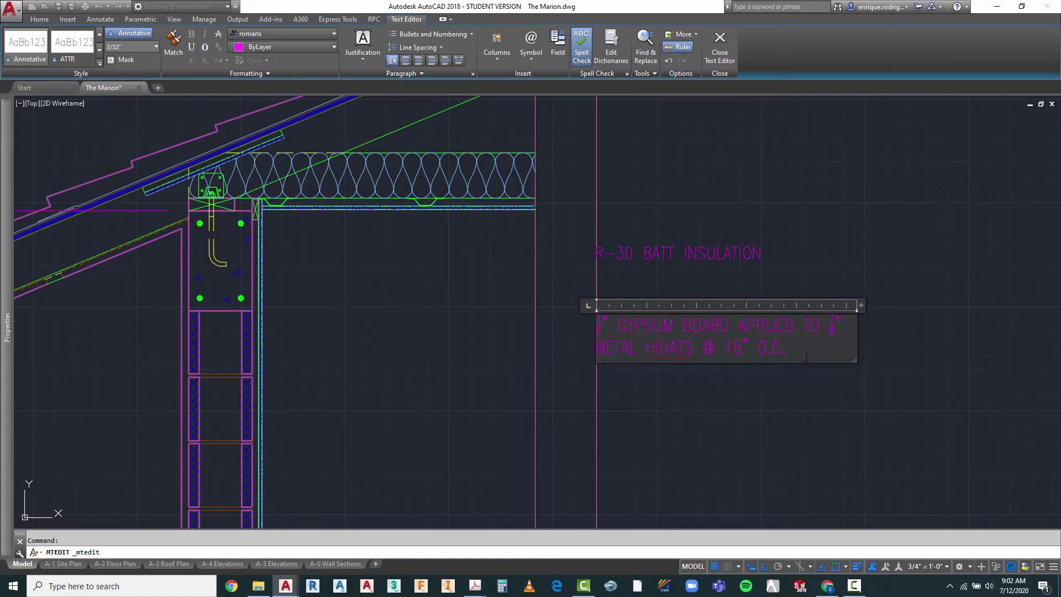
- Unstack the 1/2" and 7/8" fractions in the gypsum board note and finish editing it
left_click(598, 324)
left_click_drag(598, 324, 603, 324)
right_click(601, 329)
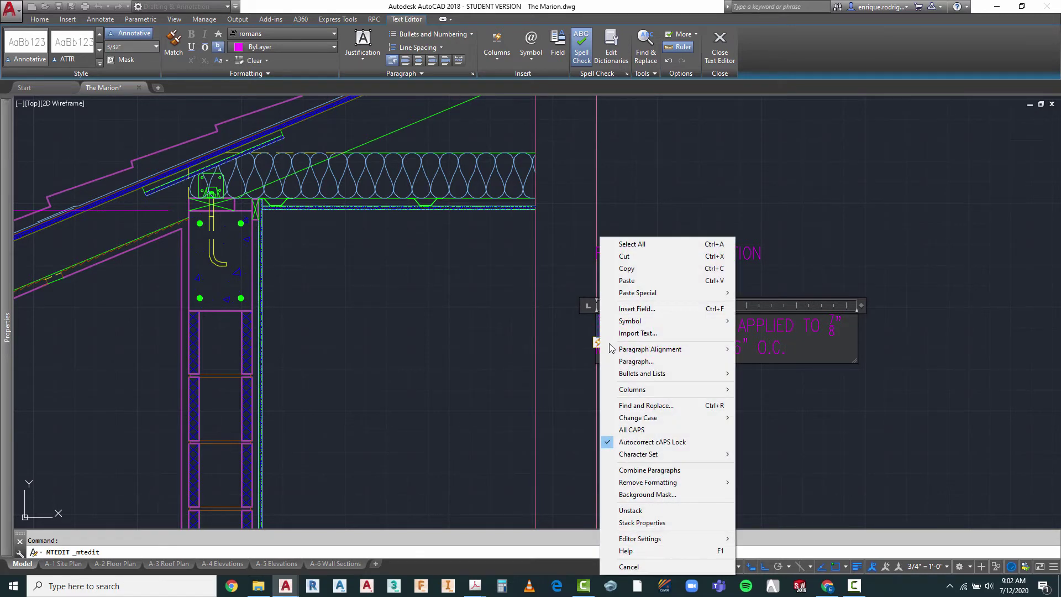
left_click(654, 510)
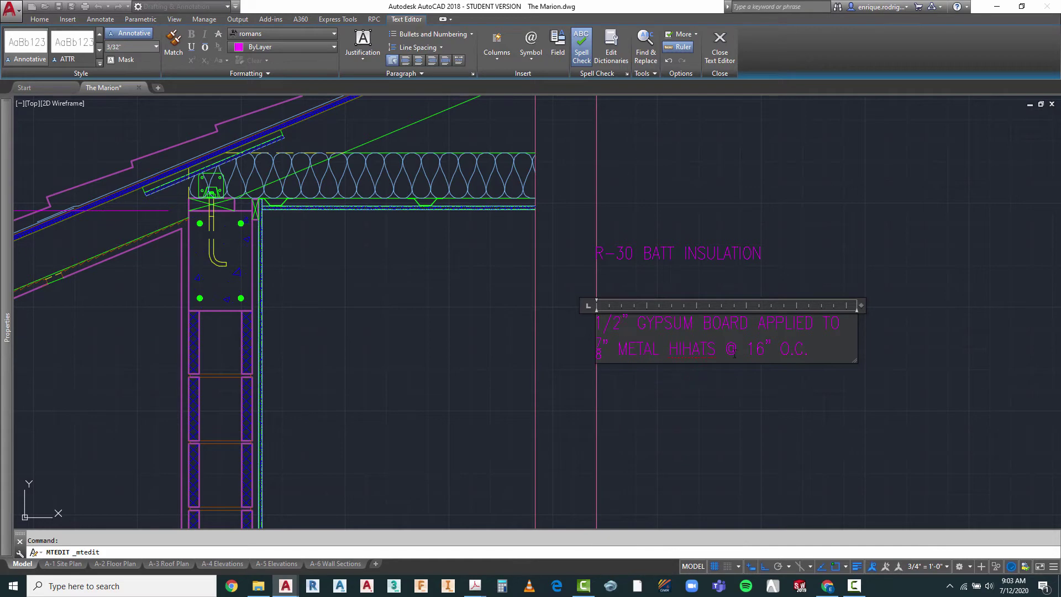
left_click(598, 348)
right_click(598, 349)
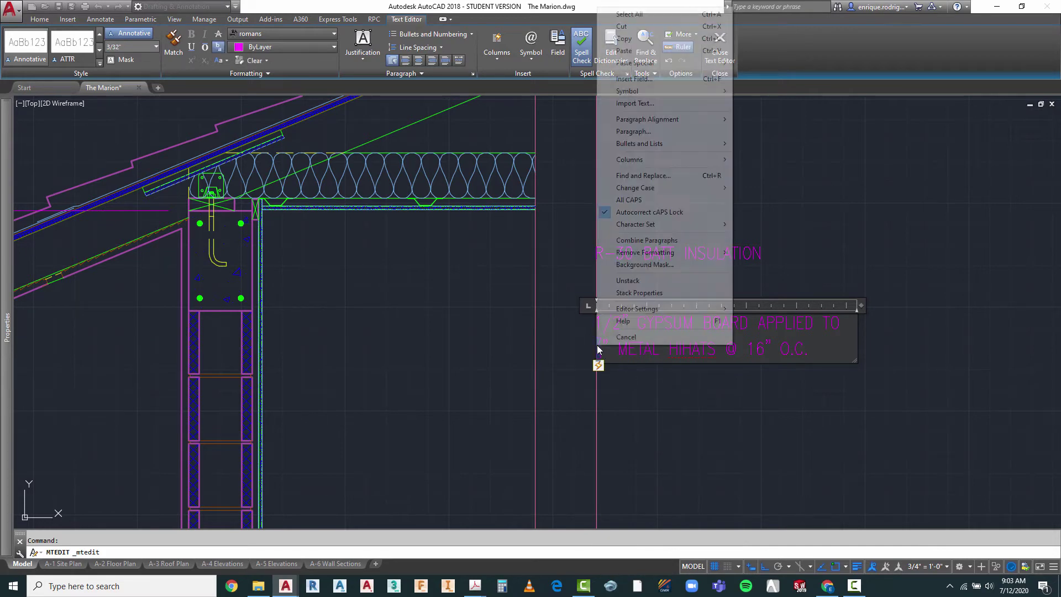
left_click(628, 280)
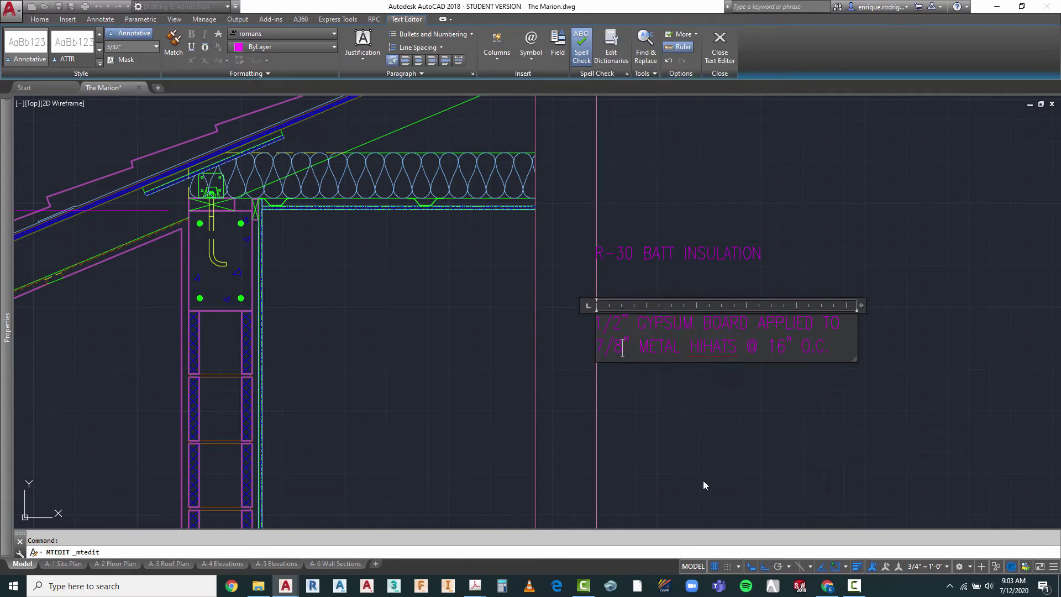
left_click(703, 485)
- Copy the gypsum board note straight down along the guide line, about 10 inches below the original
scroll(755, 310, "down", 4)
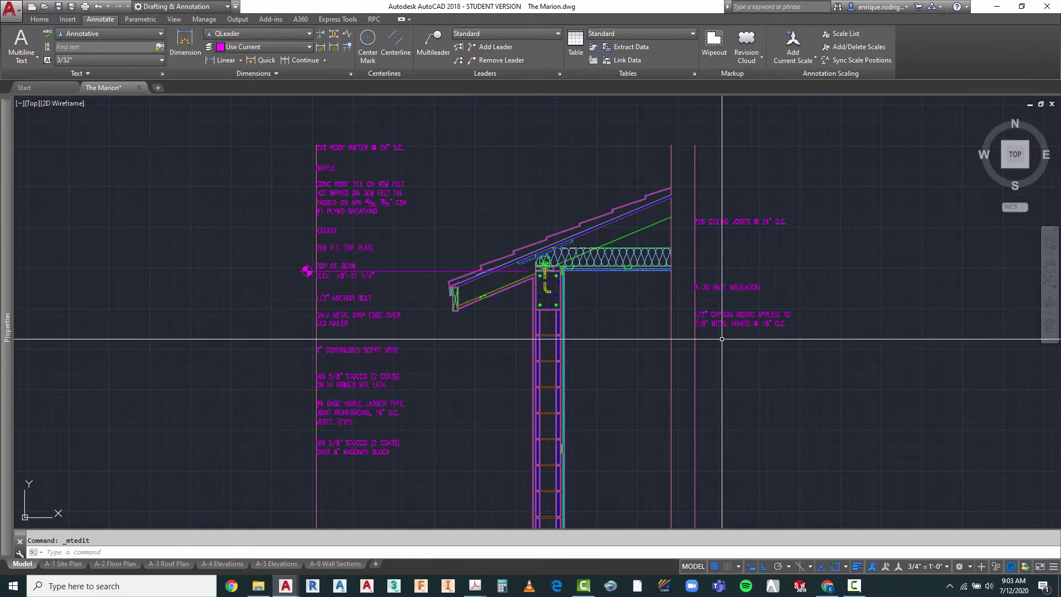
scroll(715, 336, "up", 2)
scroll(722, 339, "down", 2)
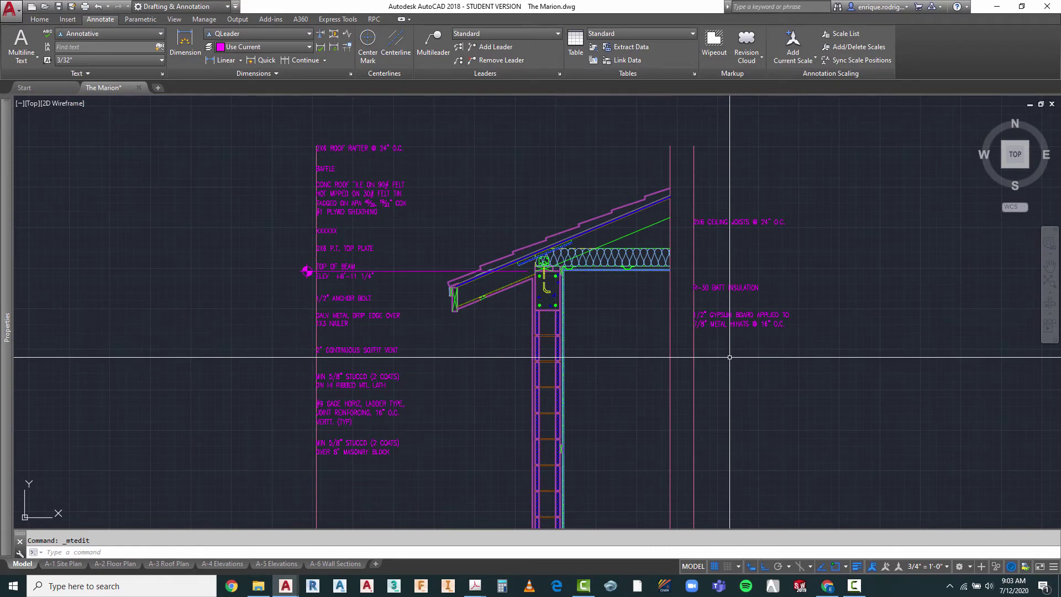
key("Escape")
type("co")
key("Return")
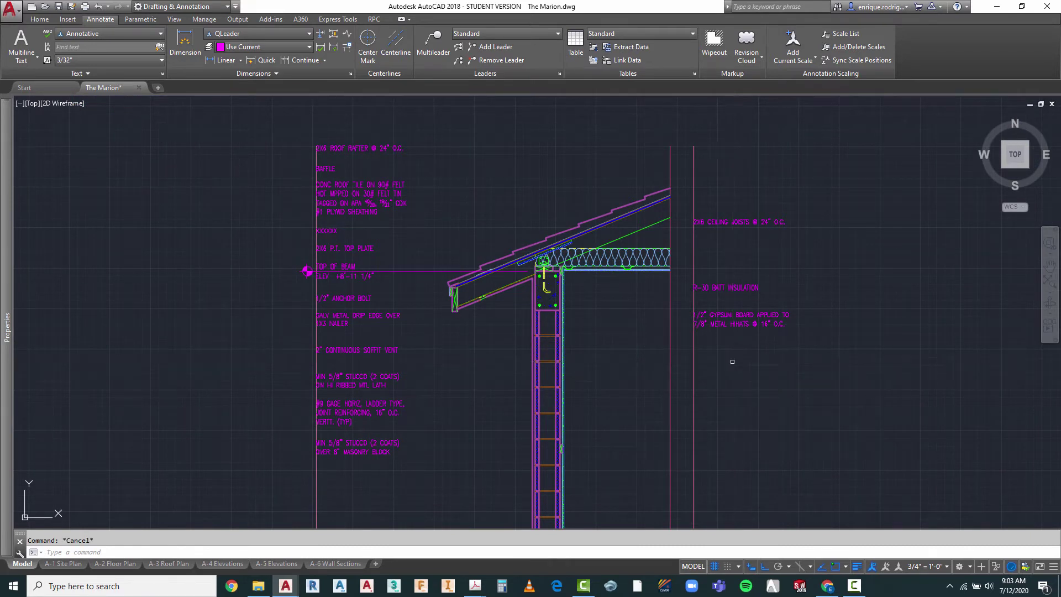
left_click(766, 303)
left_click(736, 337)
key("Return")
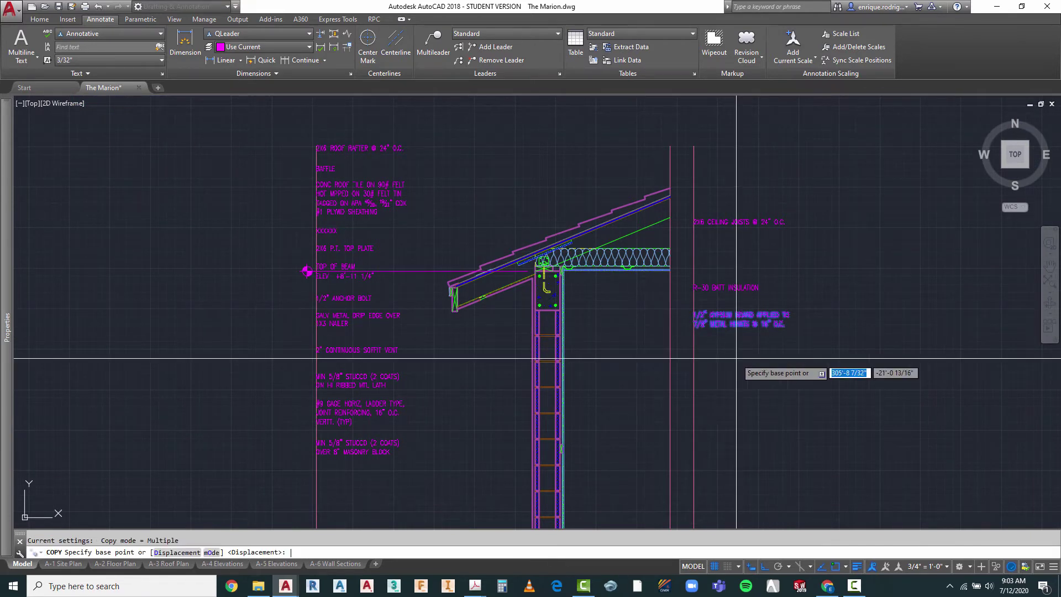
left_click(750, 359)
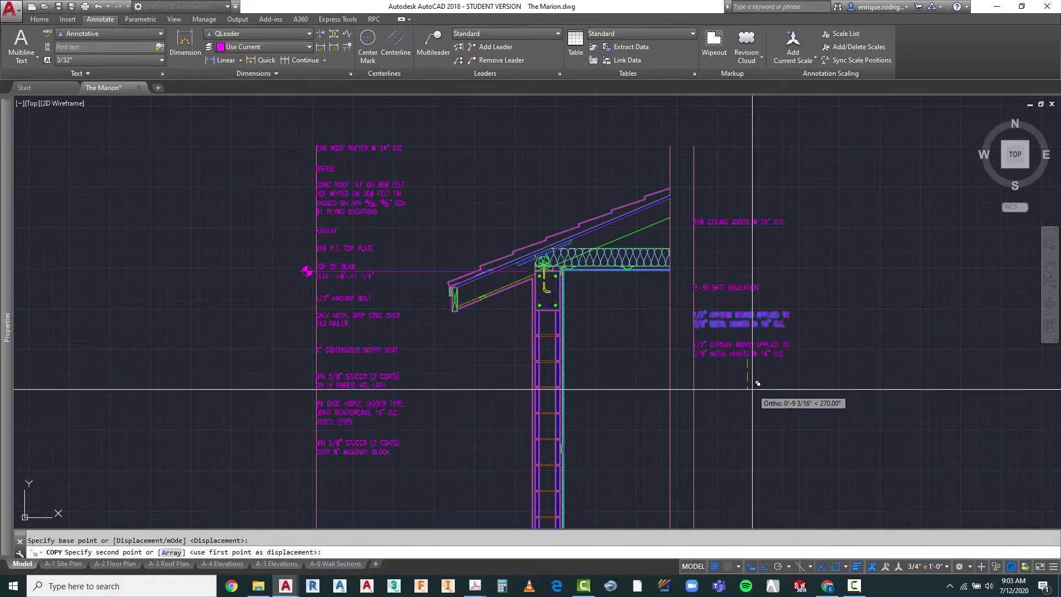
type("12")
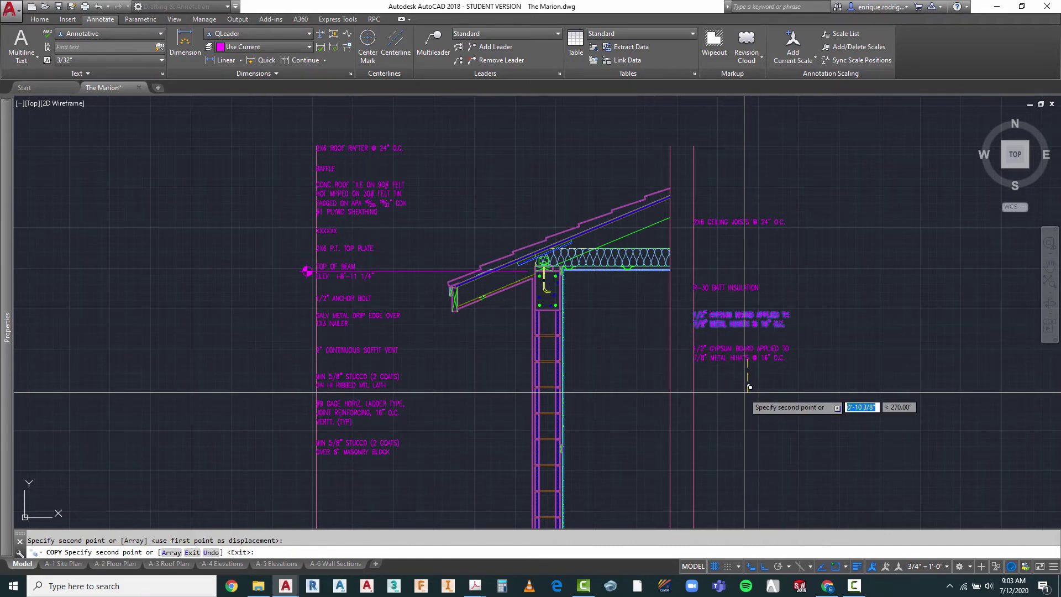
key("Return")
scroll(665, 270, "up", 5)
key("Escape")
- Replace the text of the copied gypsum board note with "1X2 P.T FIRE STOP"
left_click(774, 243)
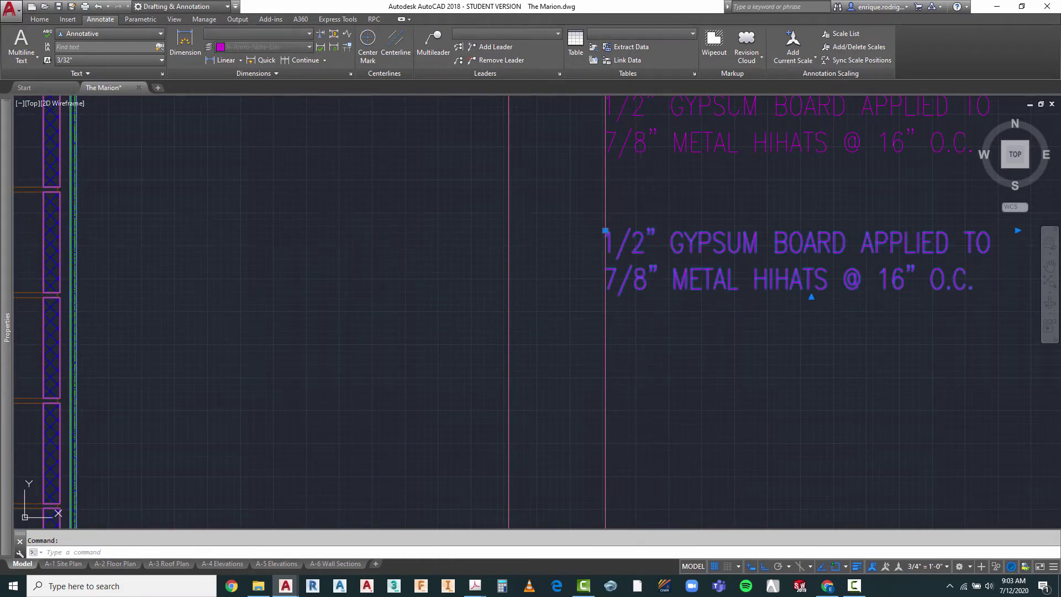
double_click(621, 245)
left_click_drag(605, 243, 996, 299)
type("1")
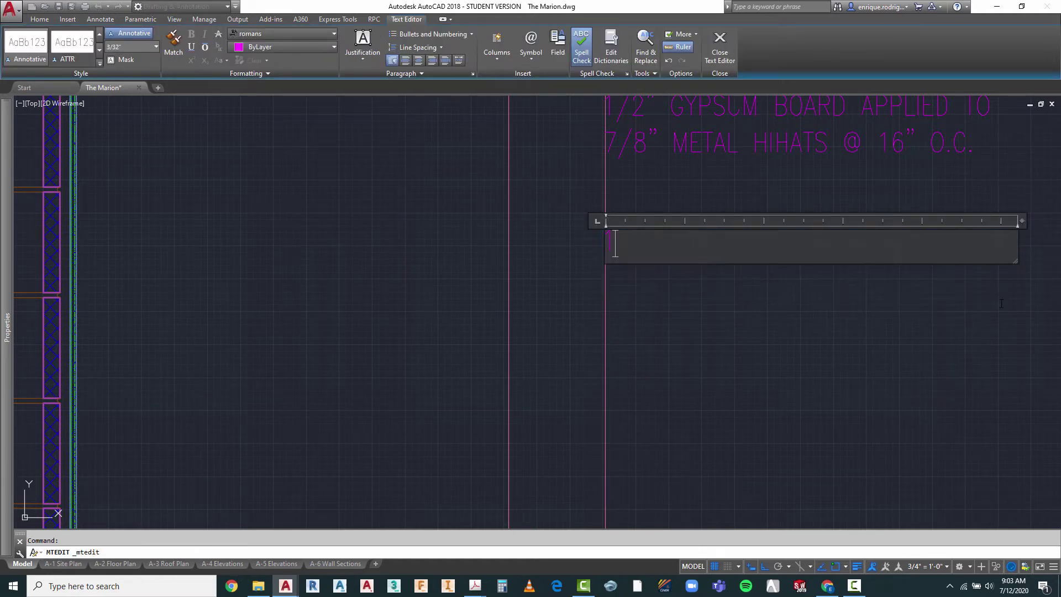
type("X2 P.T FIRE STOP")
left_click(764, 389)
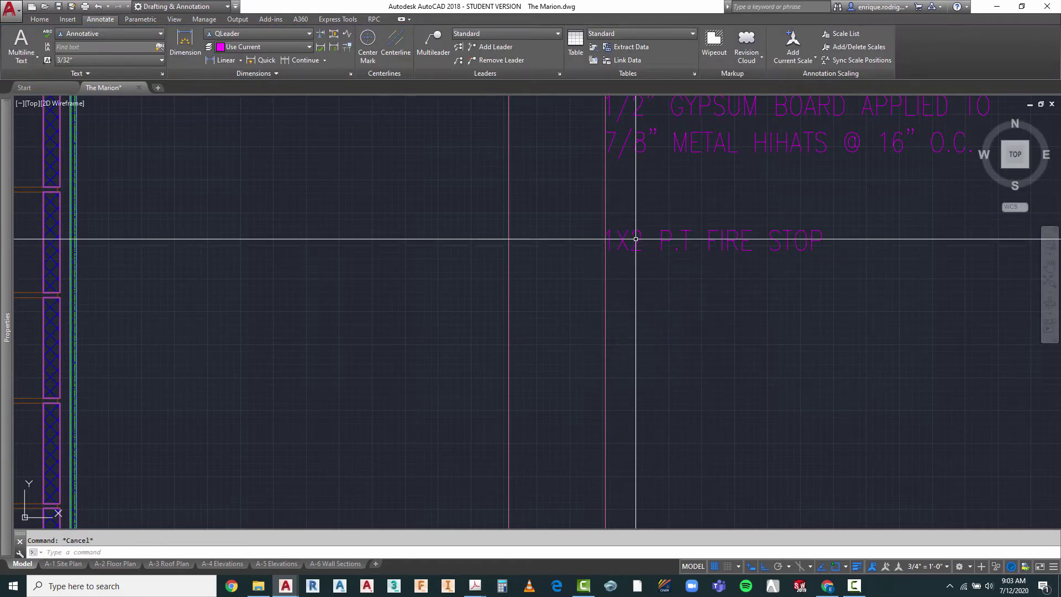
- Change the size in the fire stop note to 1X3
left_click(630, 243)
left_click_drag(630, 243, 641, 244)
type("3")
left_click(745, 370)
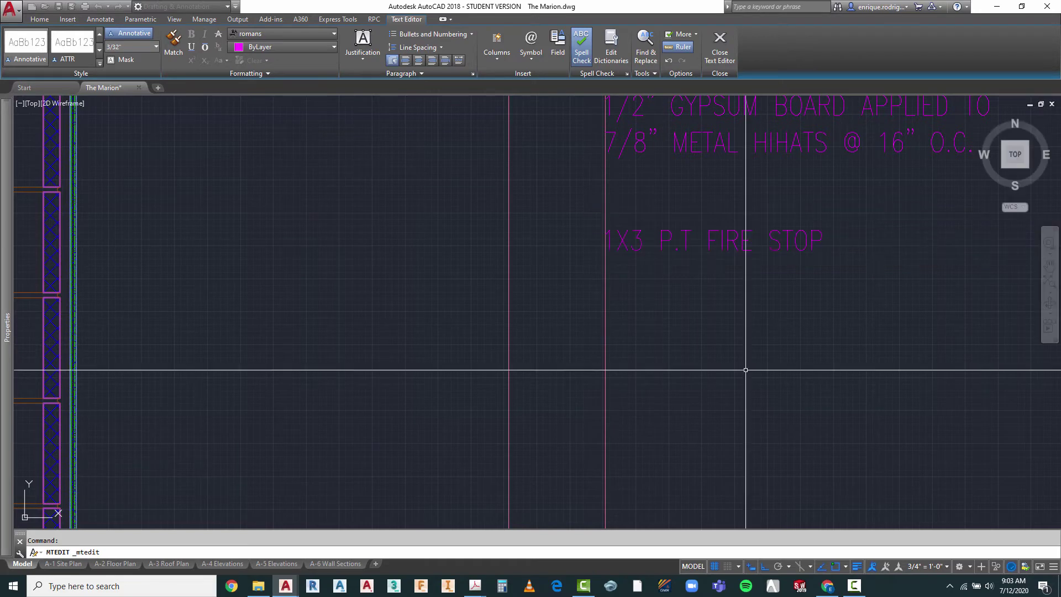
scroll(740, 343, "down", 5)
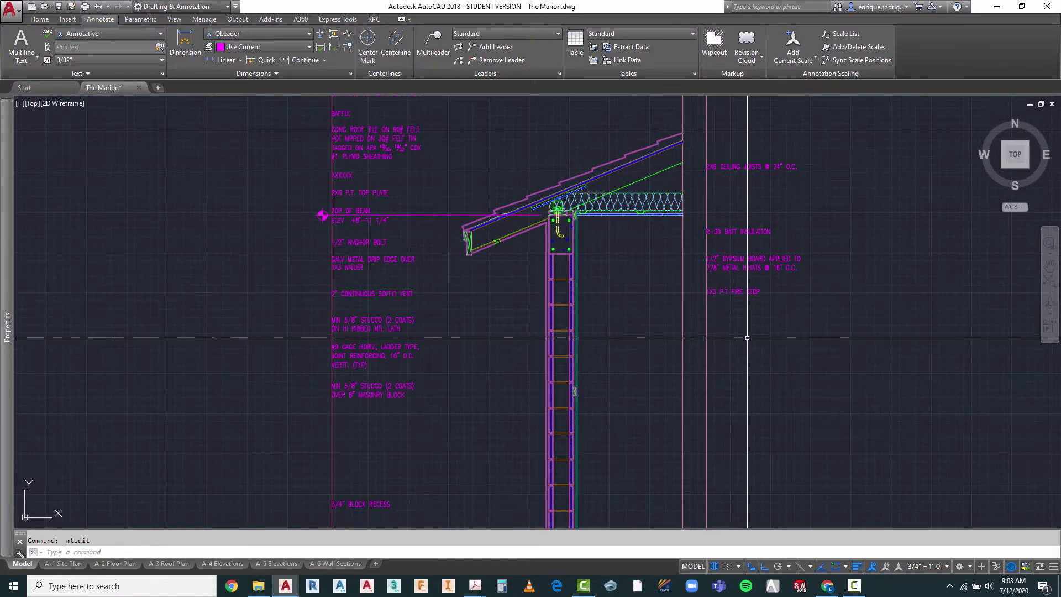
scroll(597, 213, "up", 6)
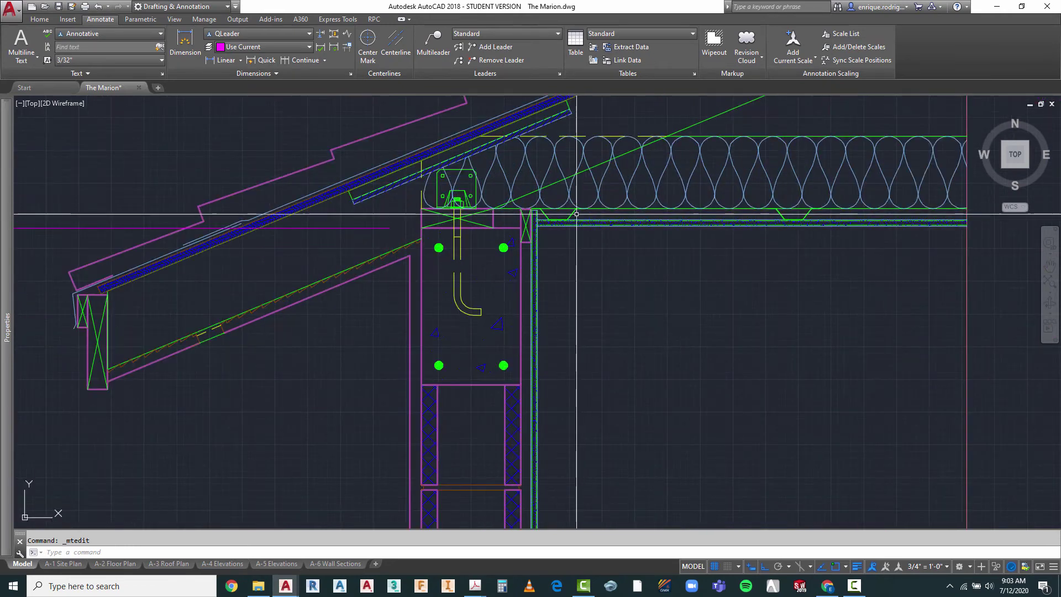
left_click(528, 223)
scroll(526, 222, "up", 5)
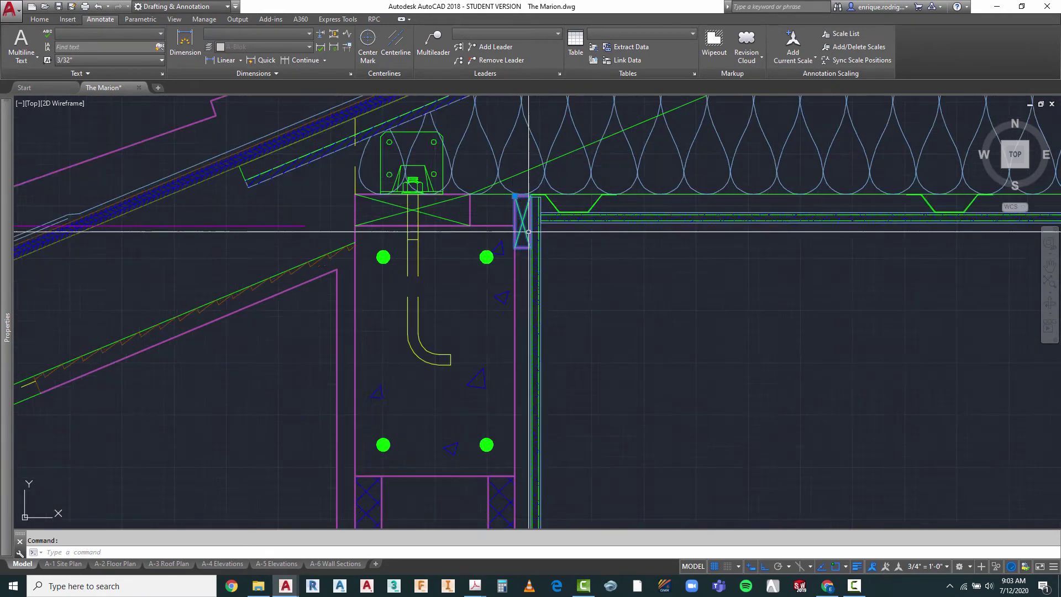
key("Escape")
- Copy the 1X3 P.T FIRE STOP note straight down along the guide line, a short distance below the original
scroll(436, 160, "down", 5)
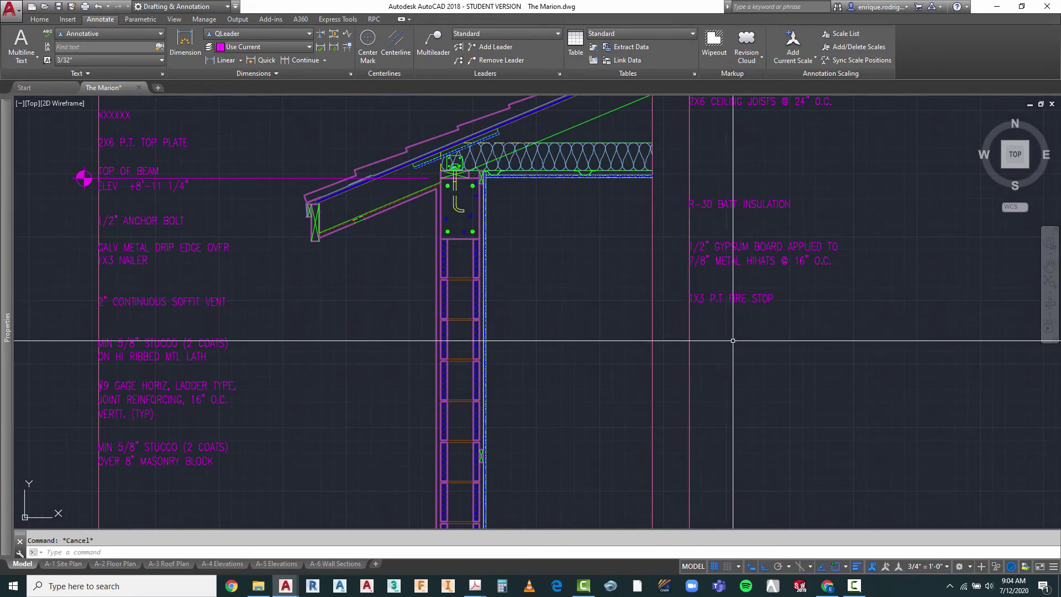
type("CO")
key("Return")
left_click(771, 290)
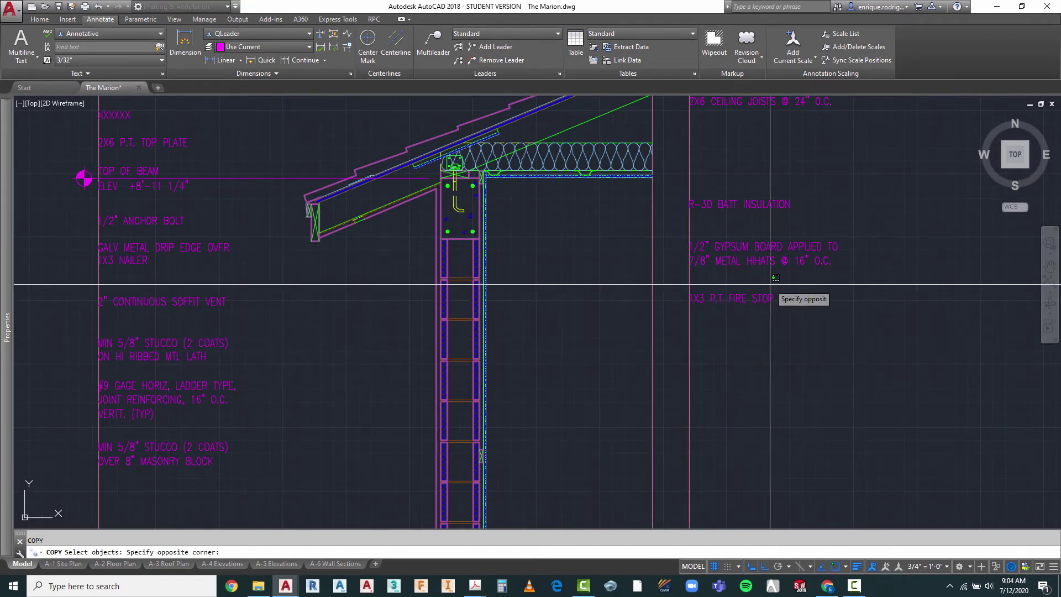
left_click(749, 323)
key("Return")
left_click(811, 302)
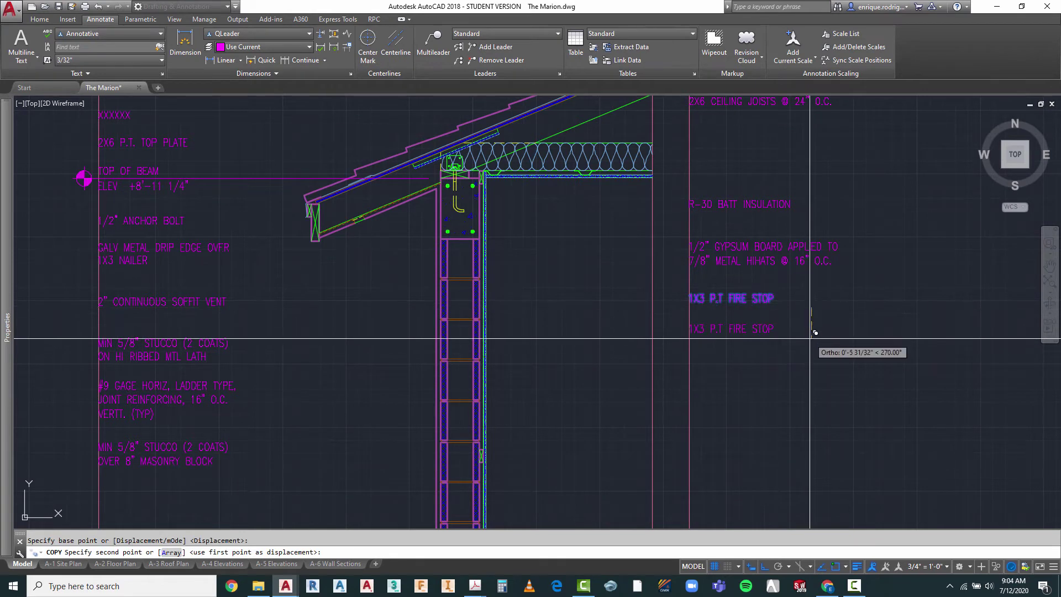
key("Escape")
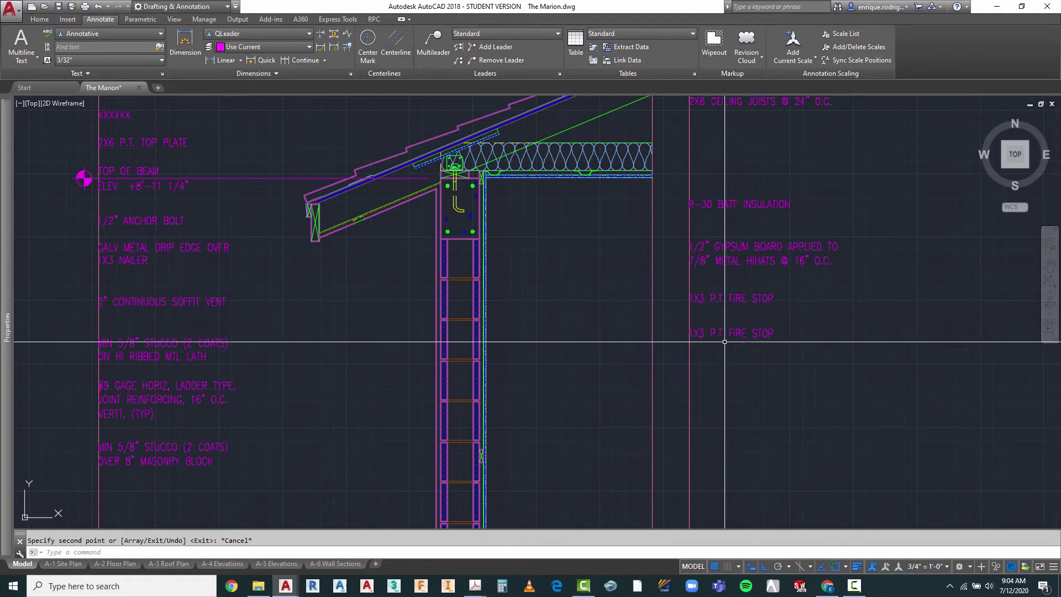
- Replace the text of the copied fire stop note with "8X12 CONCRETE TIE BEAM CONTINUOUS"
mouse_move(721, 331)
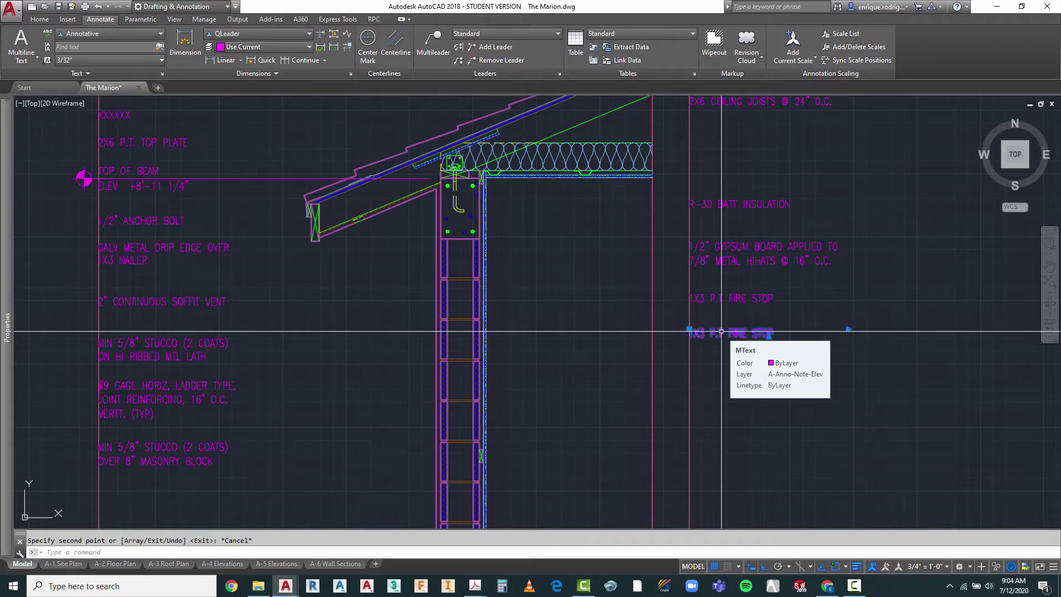
double_click(721, 331)
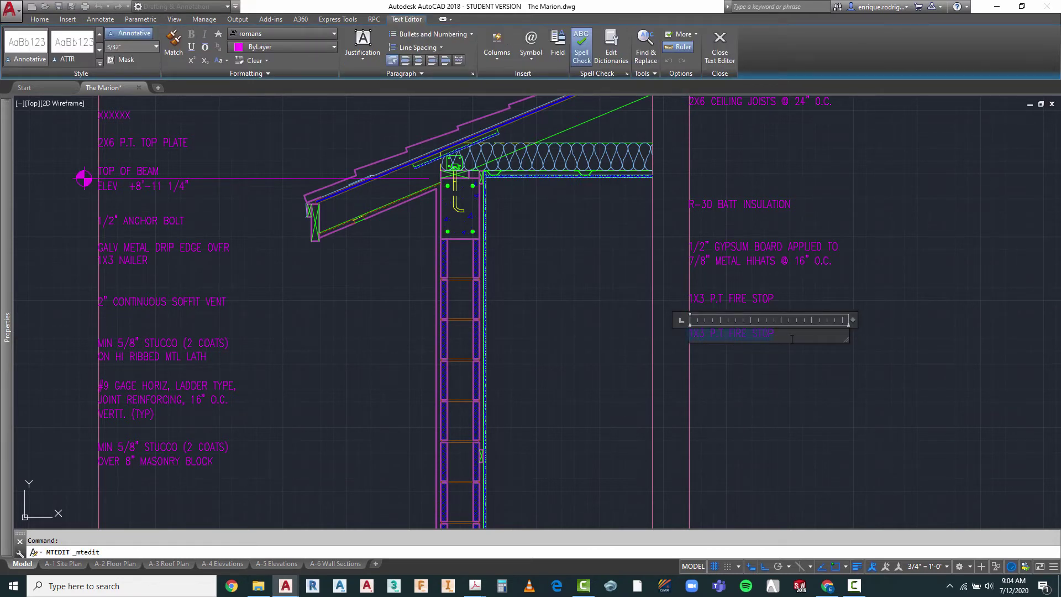
type("8")
type("X12 CONC")
type("RETE IN")
type("UOUS")
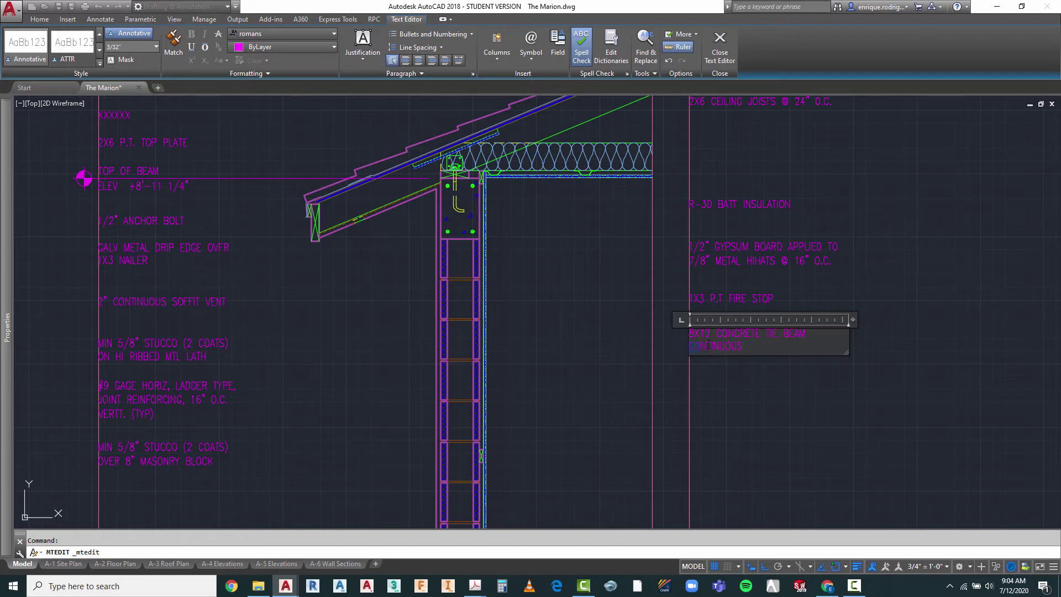
- Replace CONTINUOUS with "SEE STRUCTURAL" in the 8X12 concrete tie beam note
left_click_drag(709, 345, 750, 351)
key("BackSpace")
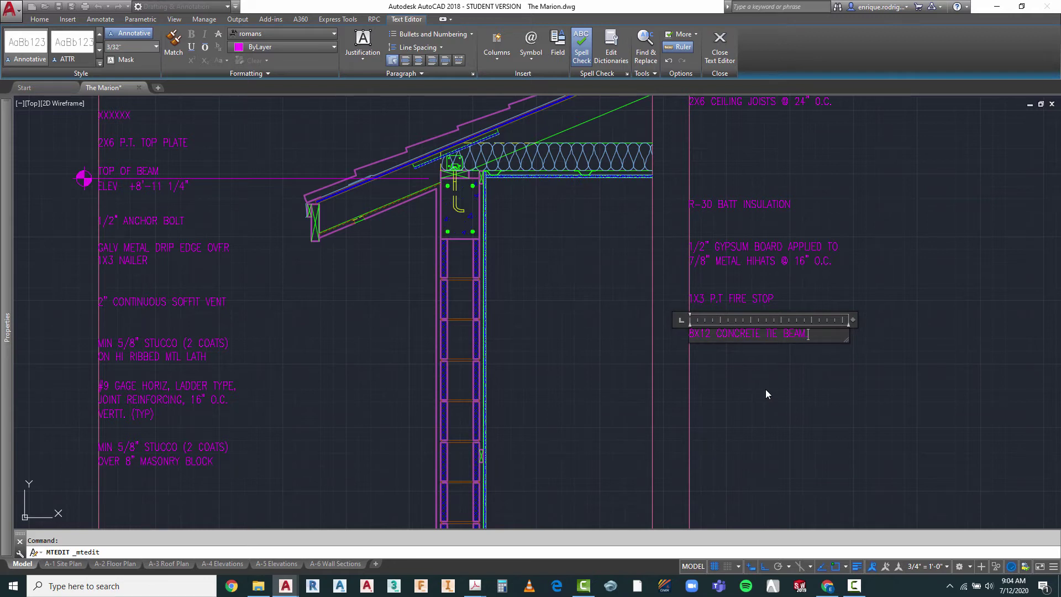
type("SEE STRUCTURAL")
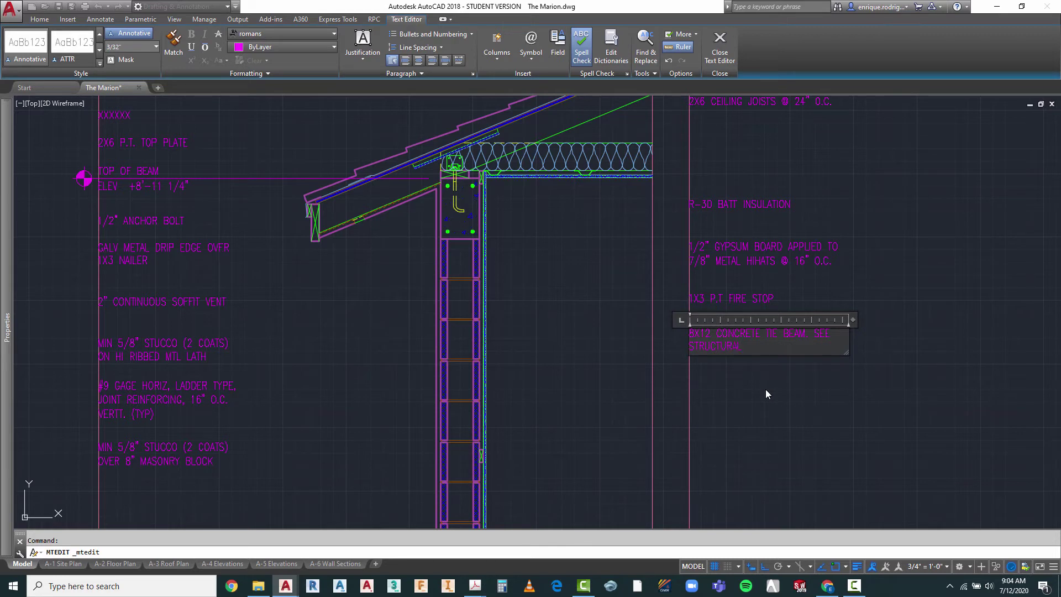
left_click(752, 399)
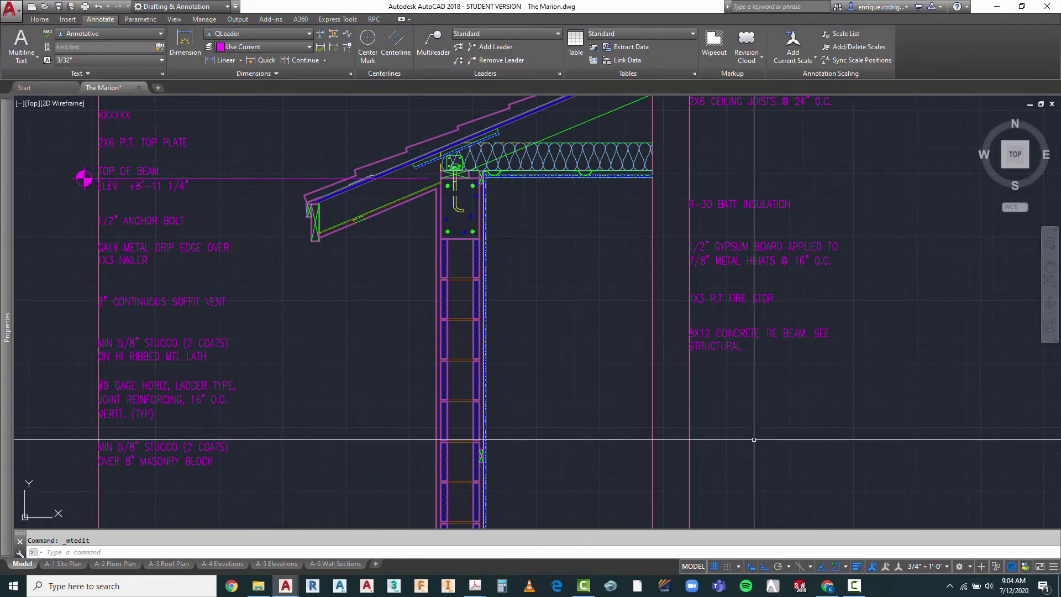
- Examine the tie beam, top plate and interior finish in the wall section against the notes on both sides
scroll(578, 300, "down", 4)
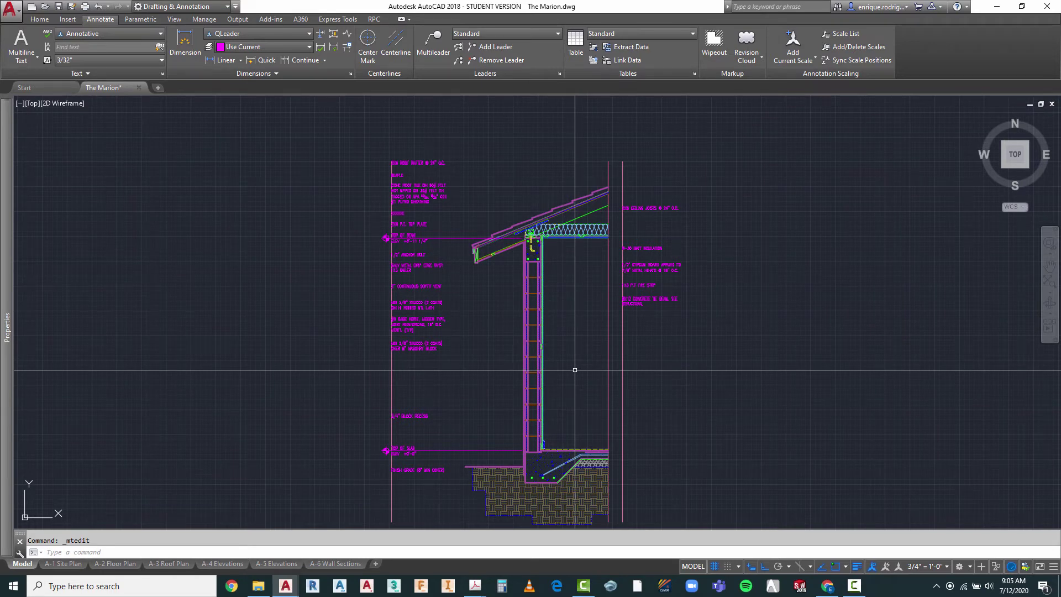
scroll(544, 239, "up", 4)
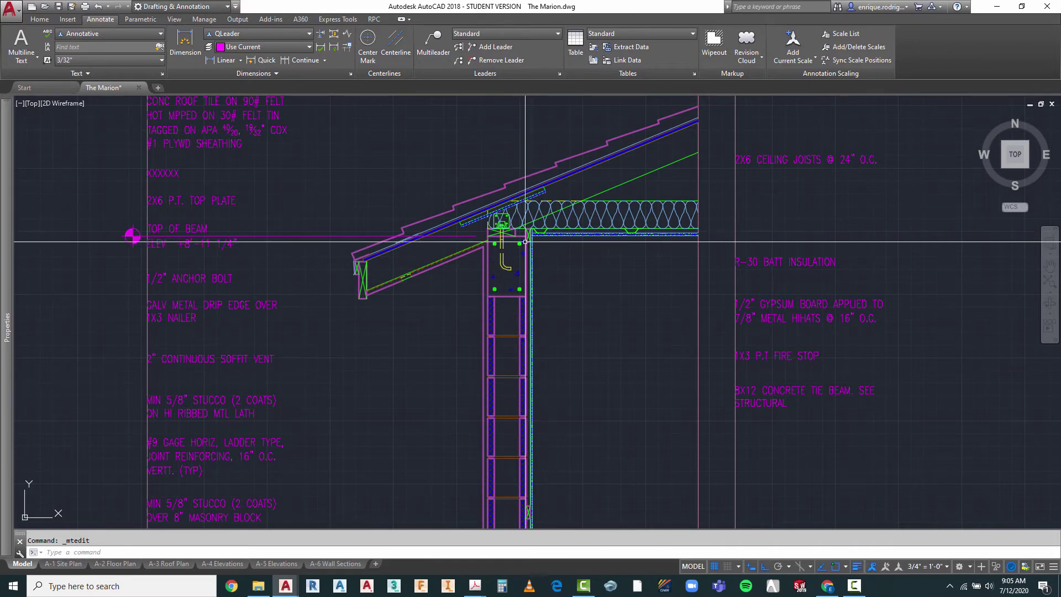
scroll(521, 239, "up", 5)
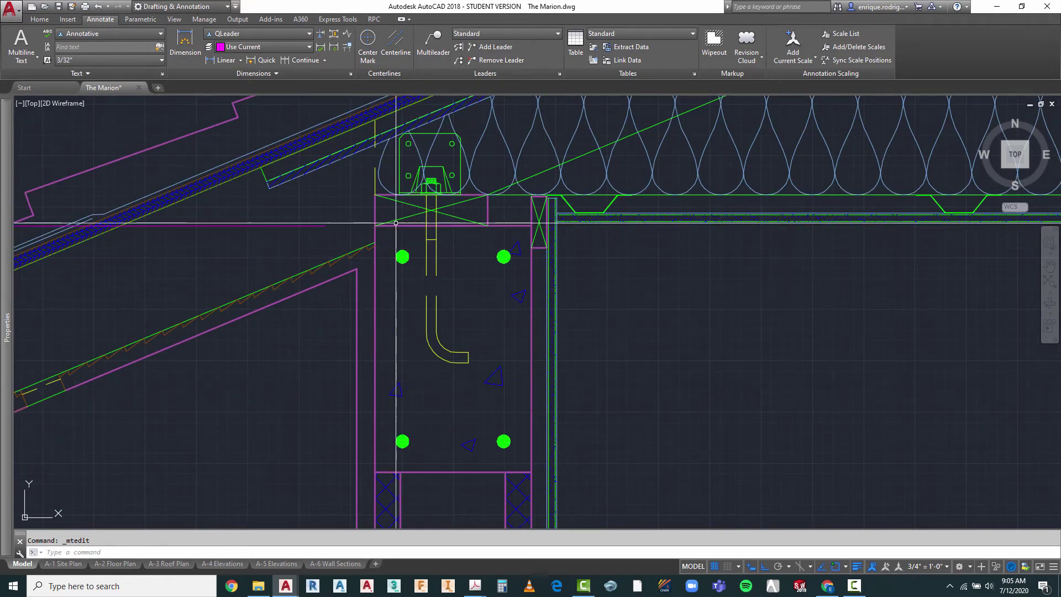
scroll(392, 221, "down", 5)
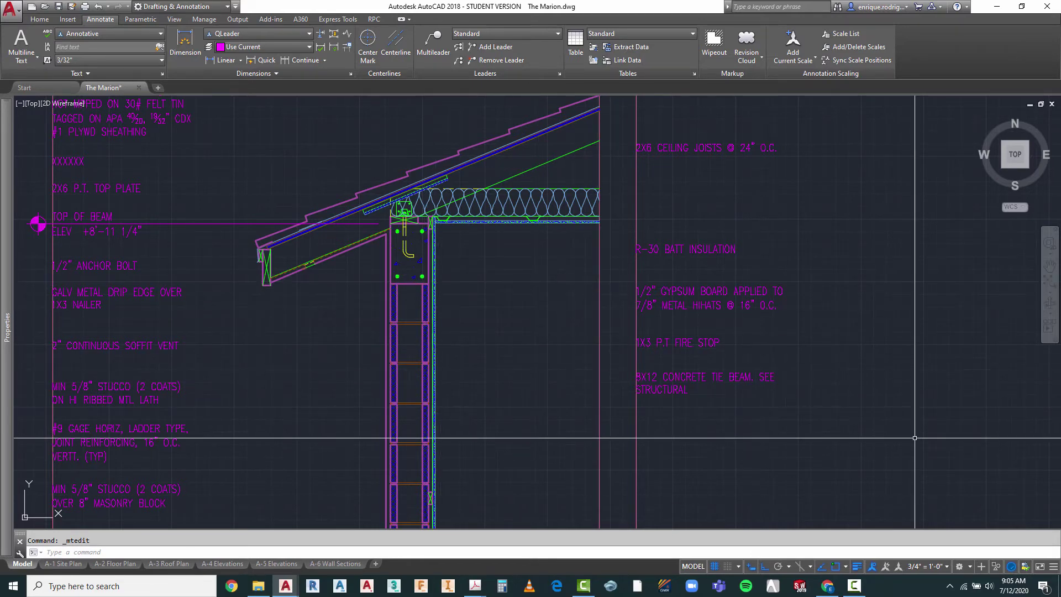
scroll(748, 469, "up", 2)
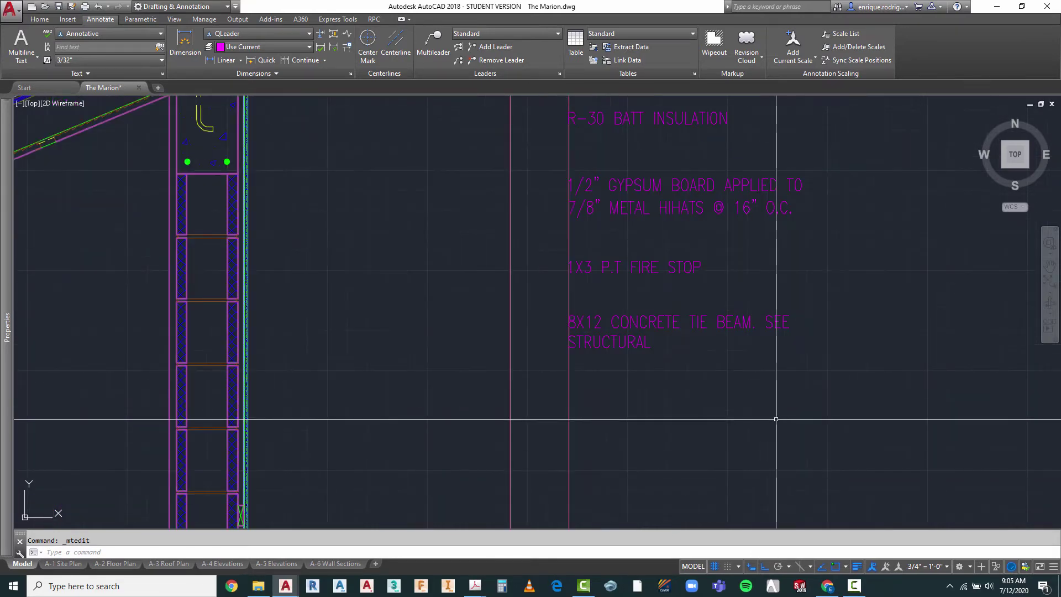
scroll(775, 419, "down", 3)
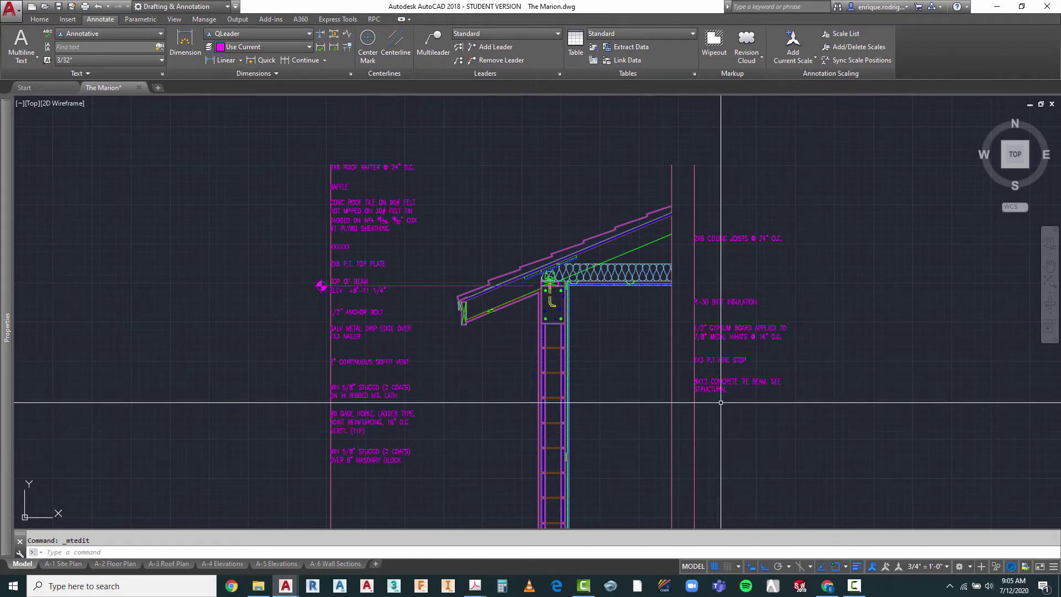
scroll(720, 402, "up", 2)
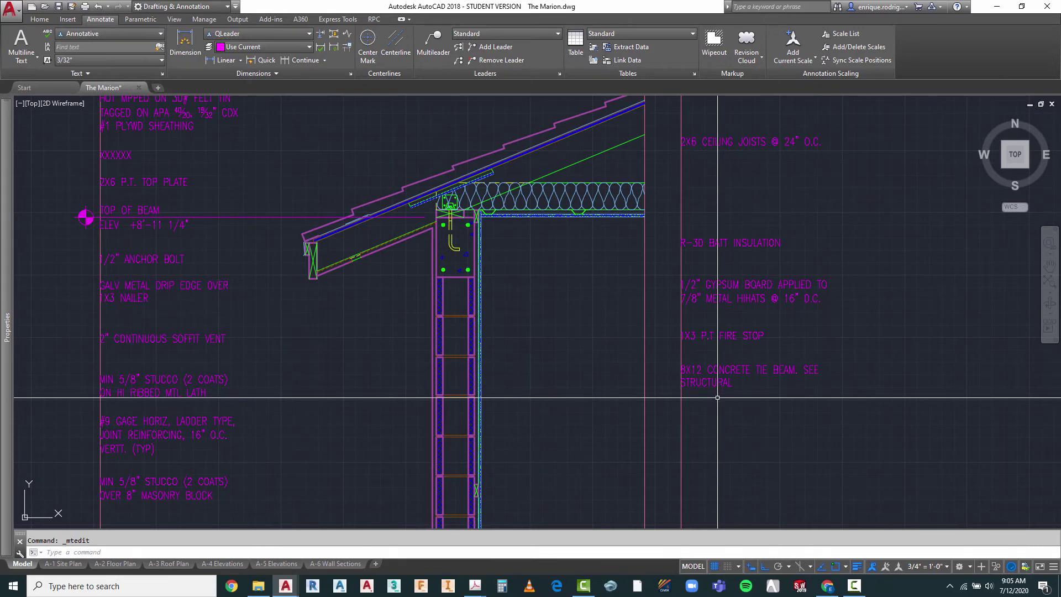
scroll(717, 397, "down", 2)
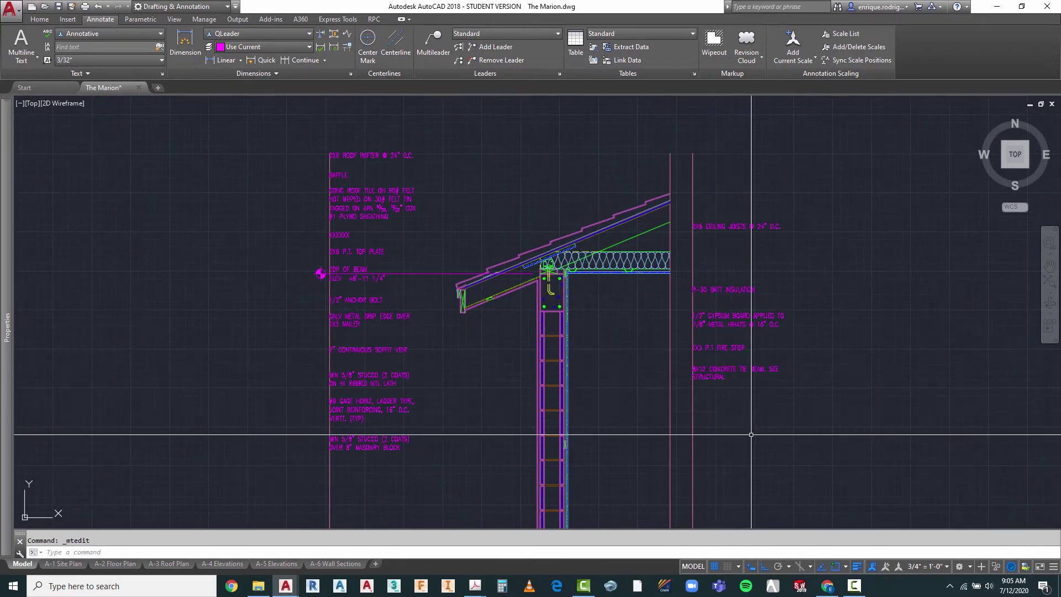
- Copy the tie beam note straight down along the guide line, well below the original beside the masonry wall
key("Escape")
type("co")
key("Return")
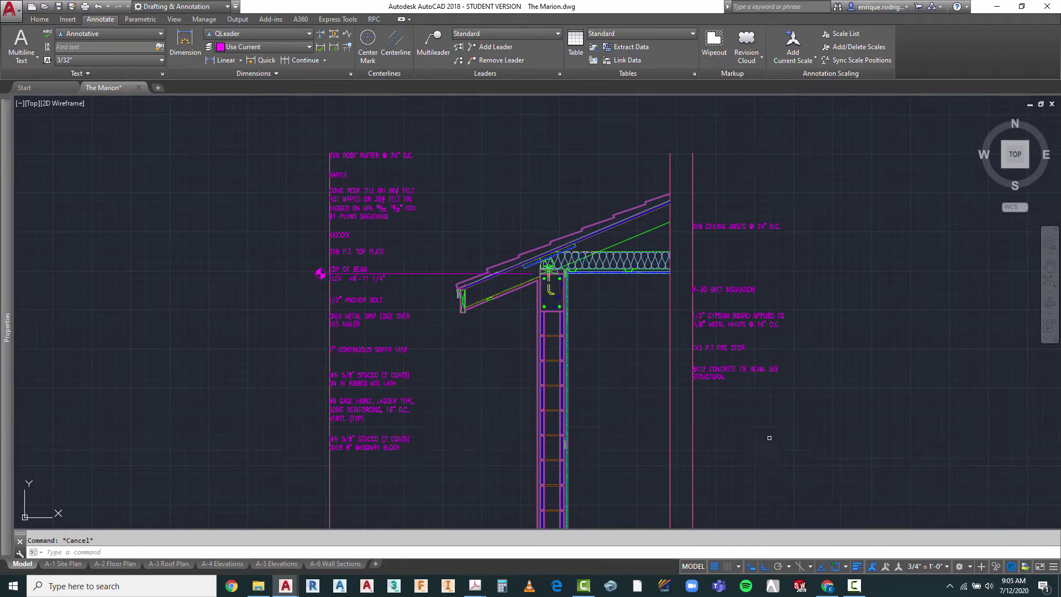
left_click(766, 357)
left_click(746, 395)
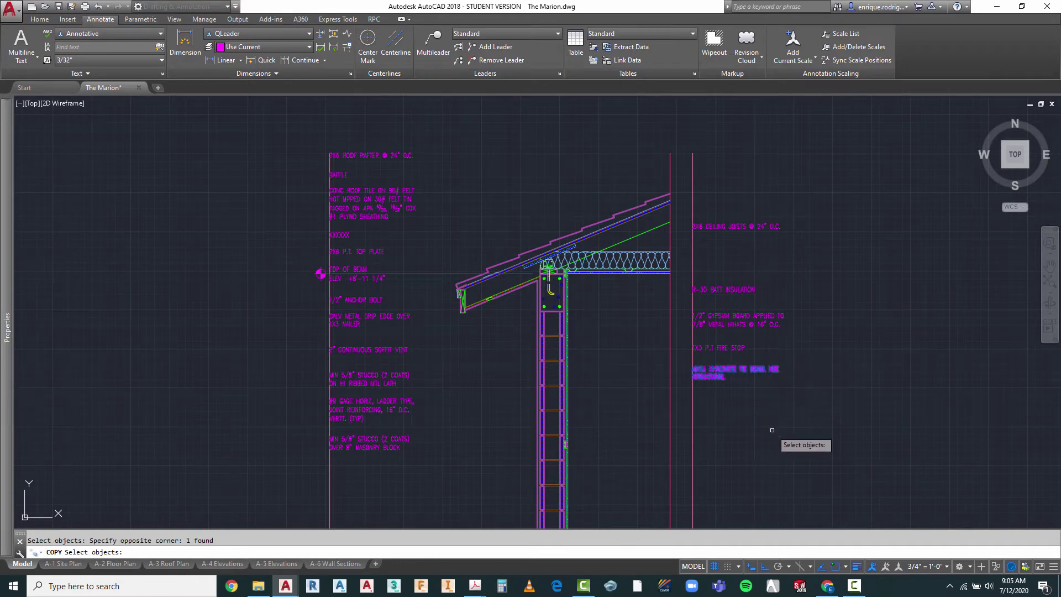
key("Return")
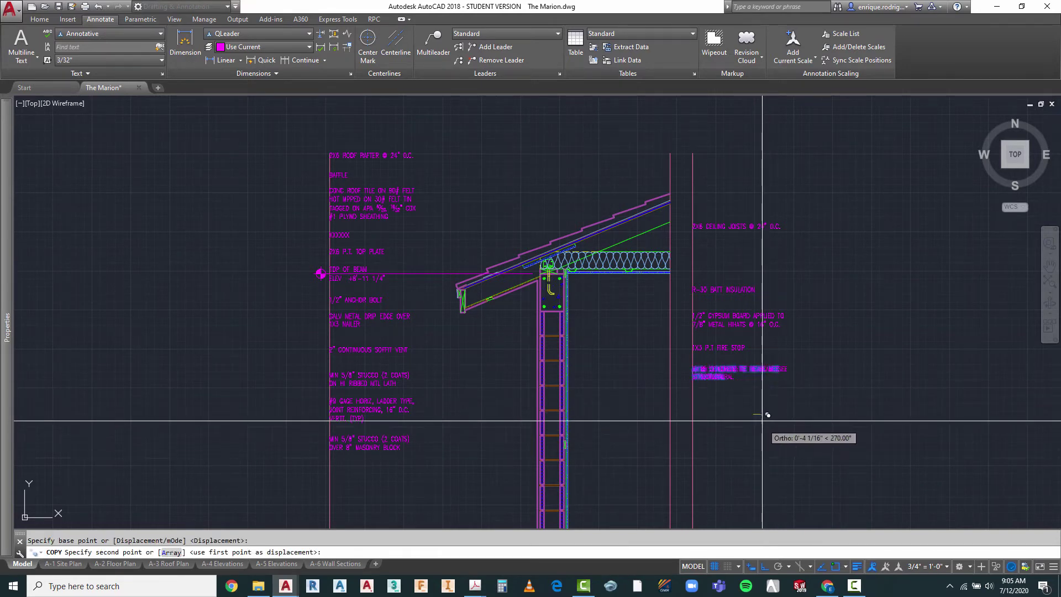
scroll(759, 409, "down", 2)
scroll(749, 425, "down", 2)
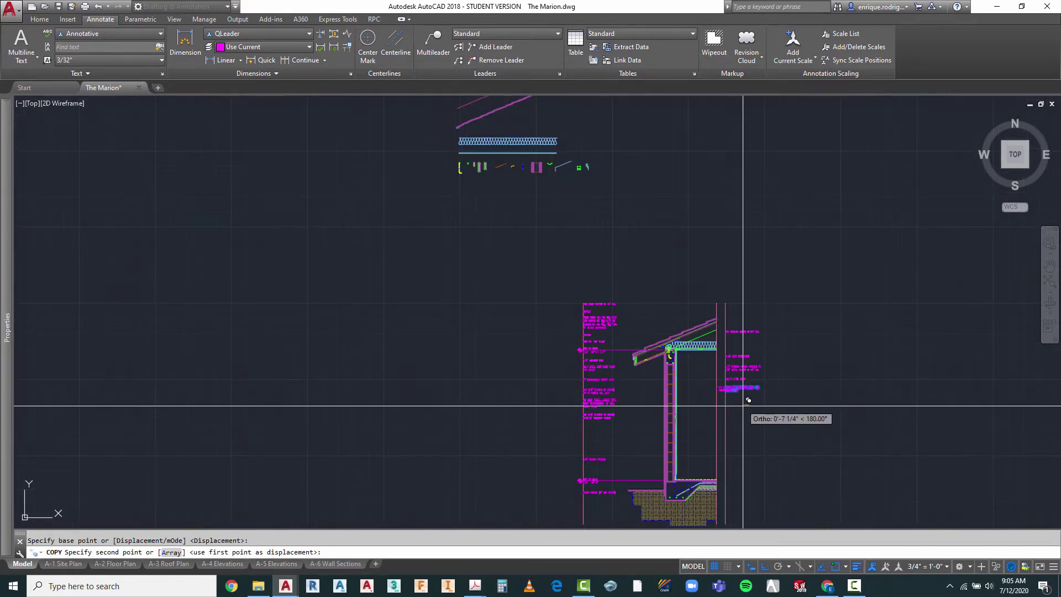
left_click(758, 440)
key("Escape")
scroll(707, 425, "up", 6)
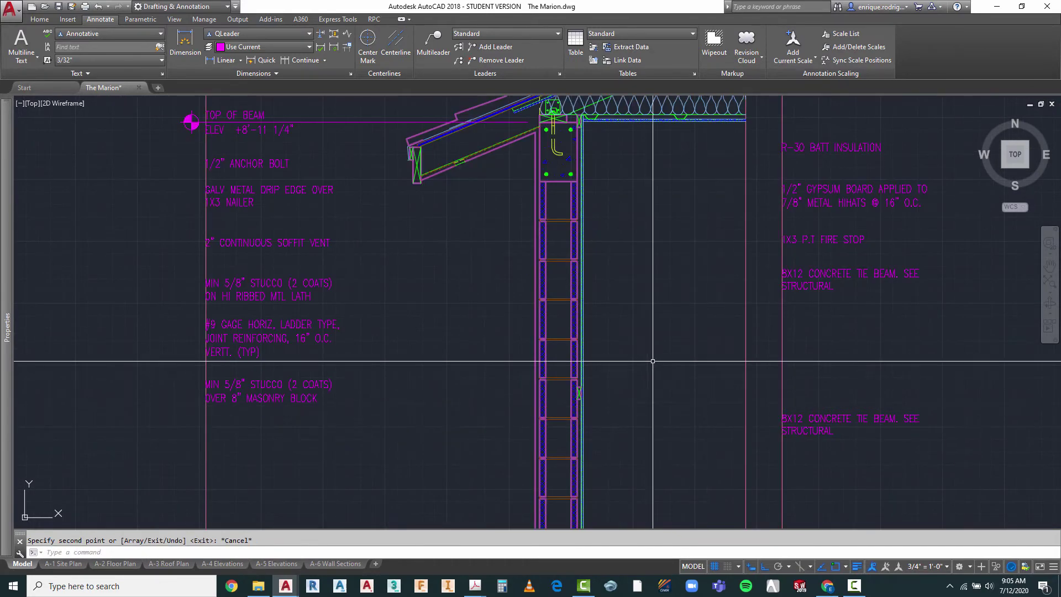
- Replace the text of the copied tie beam note with 1/2" GYPSUM BD. OVER 1X3 WD FURRING
scroll(591, 349, "down", 2)
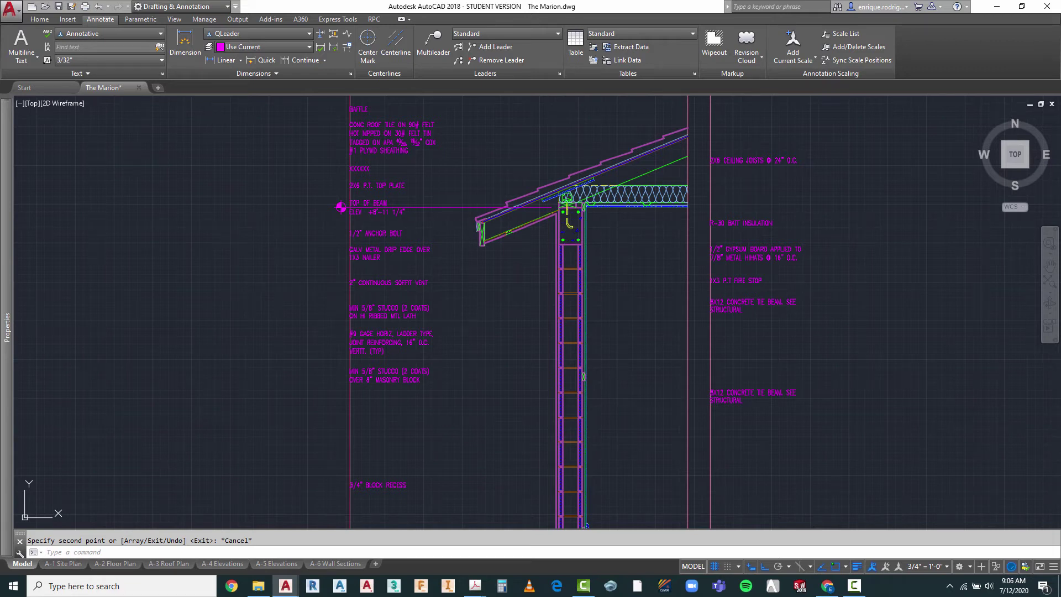
left_click(727, 392)
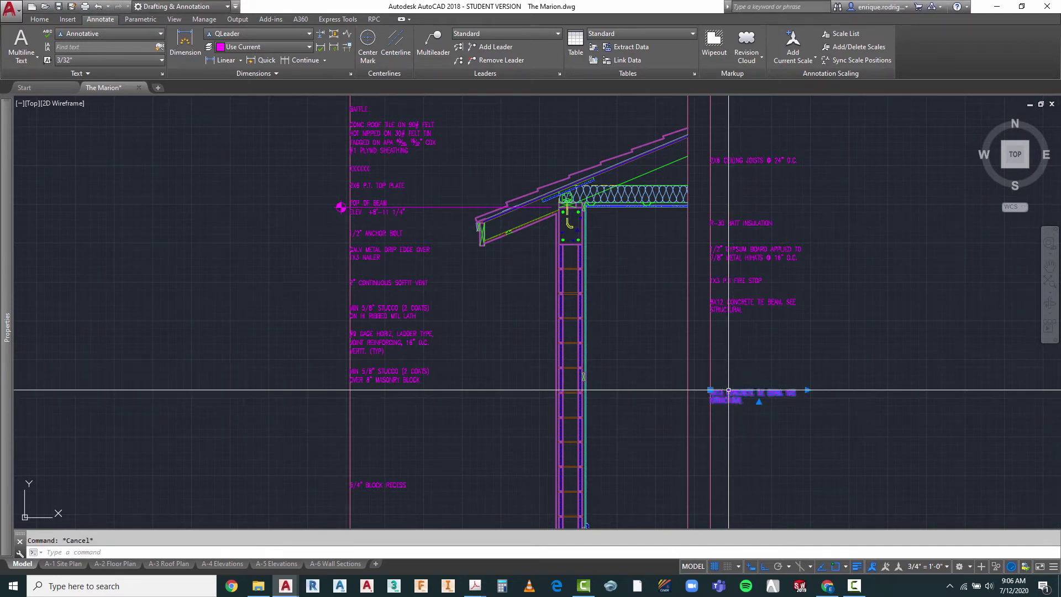
double_click(711, 398)
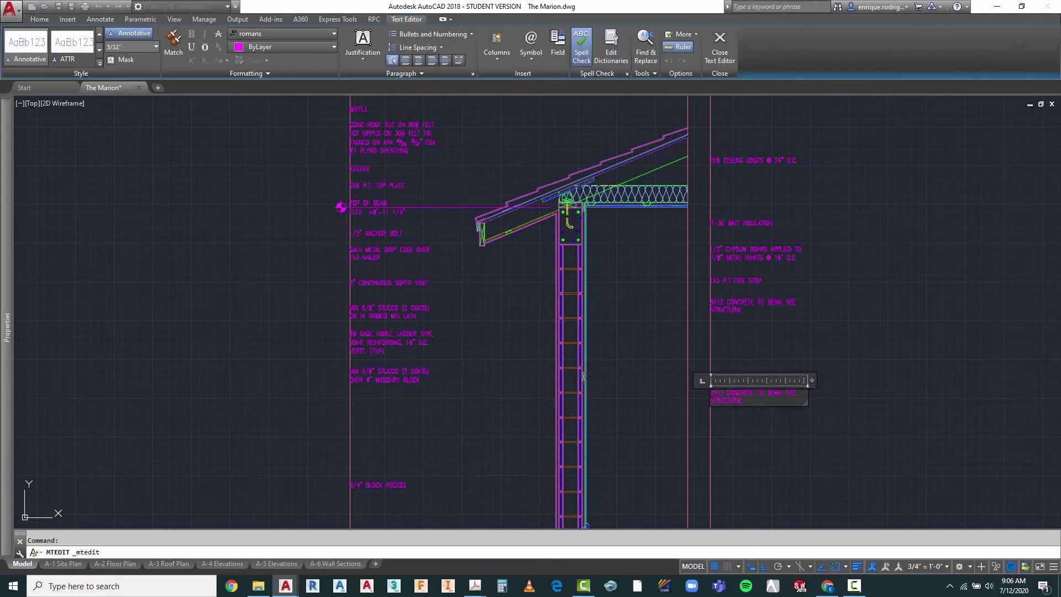
scroll(758, 436, "up", 4)
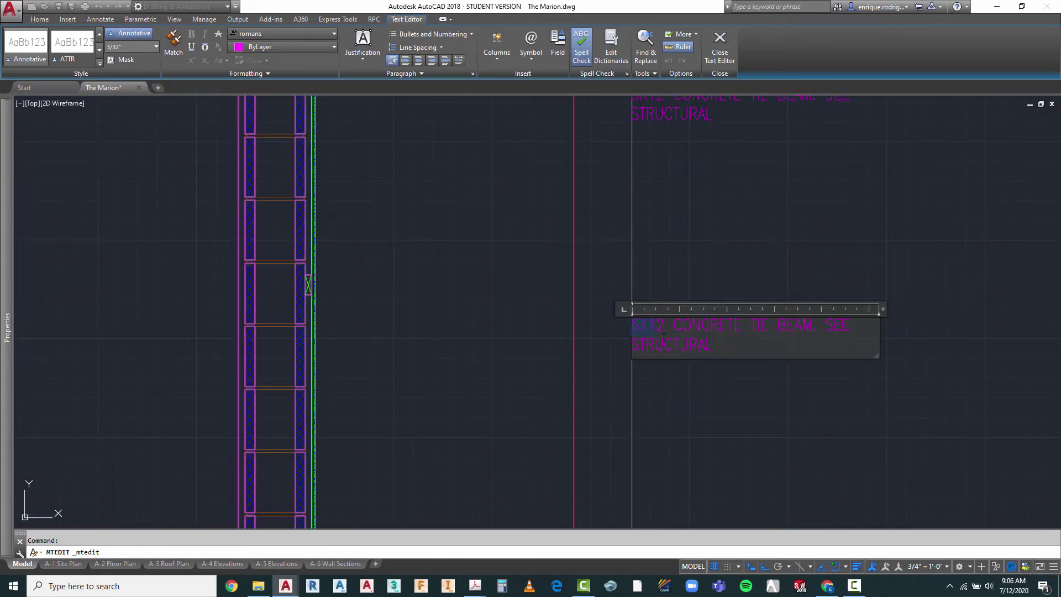
left_click_drag(631, 326, 740, 354)
type("1/2\"")
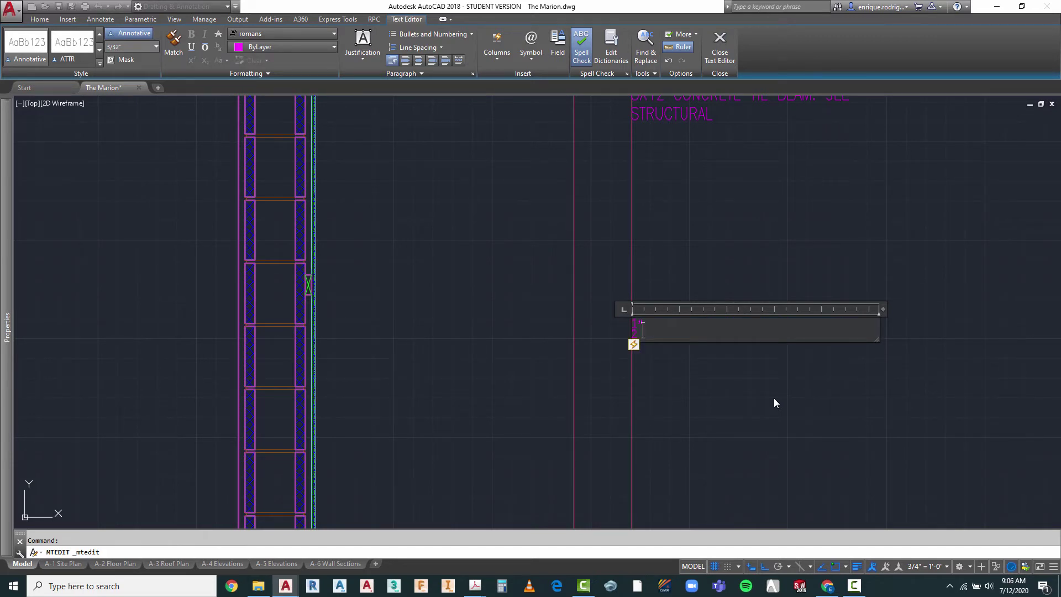
type(" GY")
type("PSUM")
type("B")
type("D. ")
type("OVER ")
type("1X")
type("3")
type(" WD F")
type("URRING")
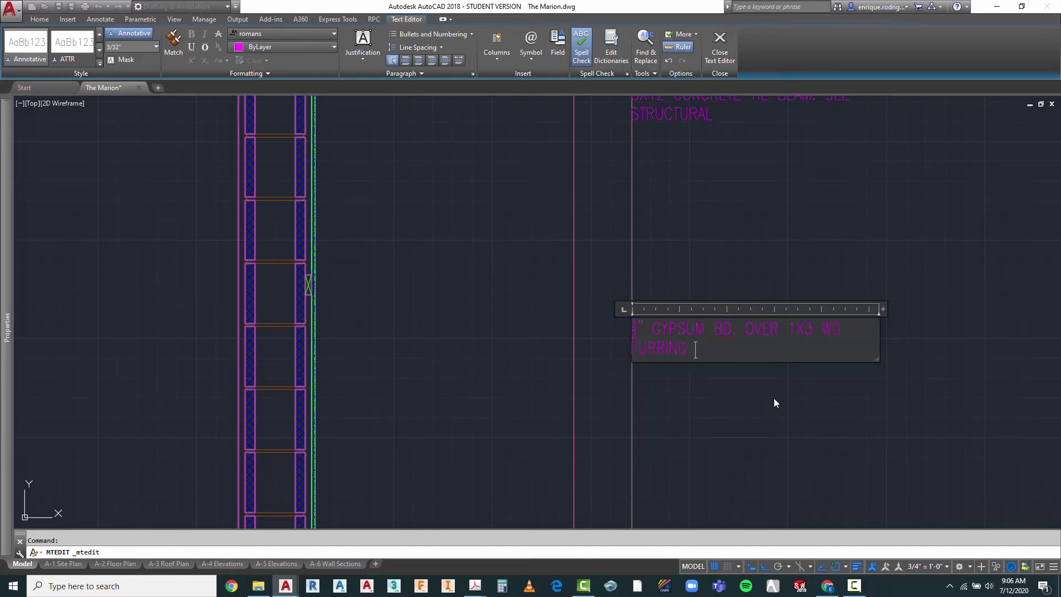
- Extend the wood furring note with @ 16" O.C. W/ 4.2 ALFOIL INSULATION and finish editing it
type(" @")
type(" 16")
type("\" ")
type("O")
type(".C.")
type(" W/ ")
type("4.2 ")
type("AU")
type("FO")
type("IL ")
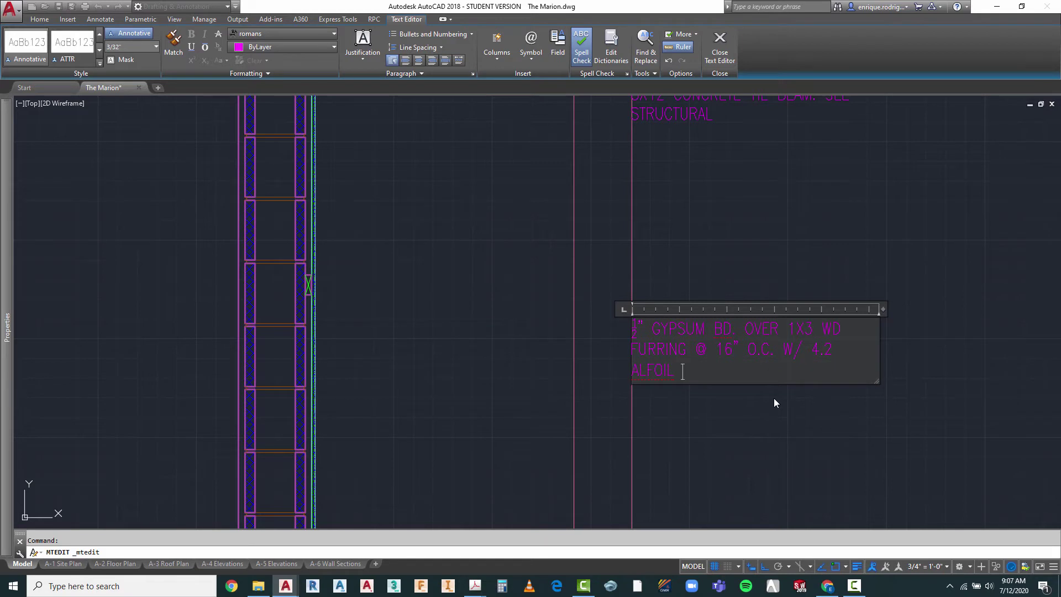
type("INSULATION")
left_click(767, 427)
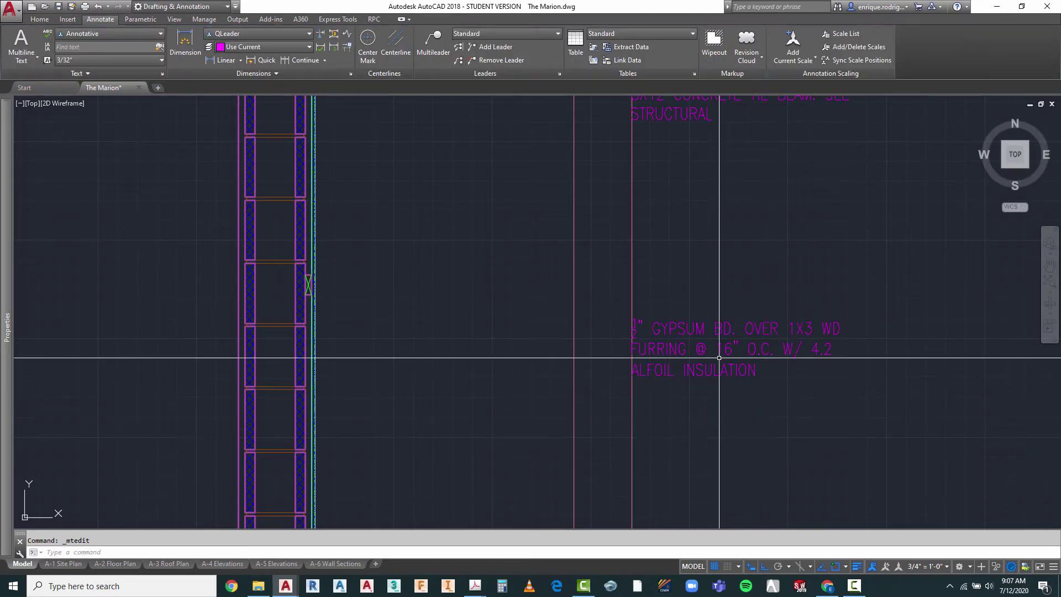
- Unstack the fraction in the furring note so the gypsum board thickness is written inline as 1/2"
scroll(719, 358, "down", 5)
scroll(689, 339, "up", 3)
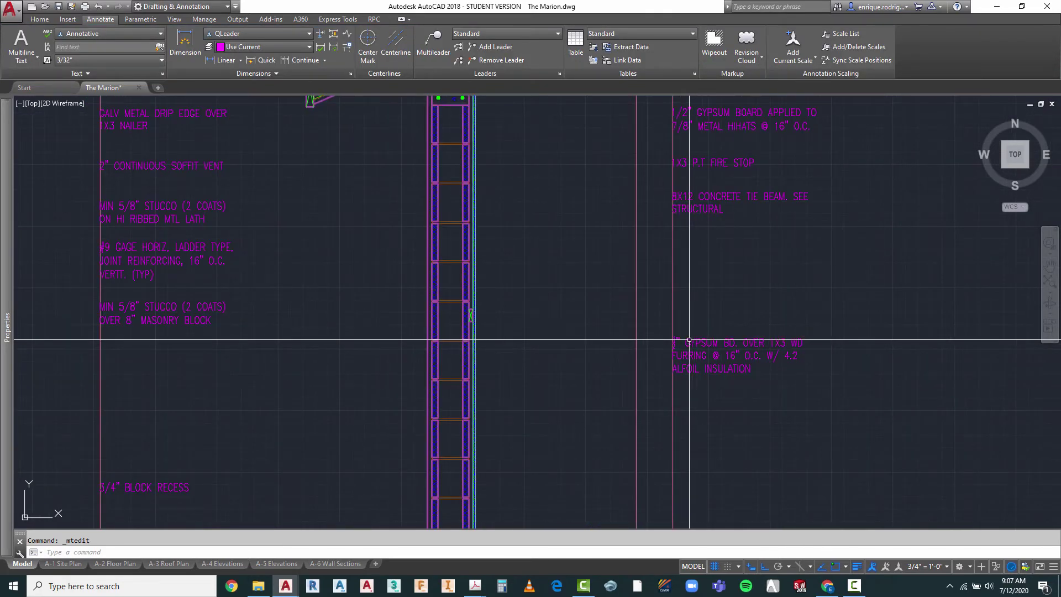
scroll(689, 340, "up", 3)
left_click(689, 344)
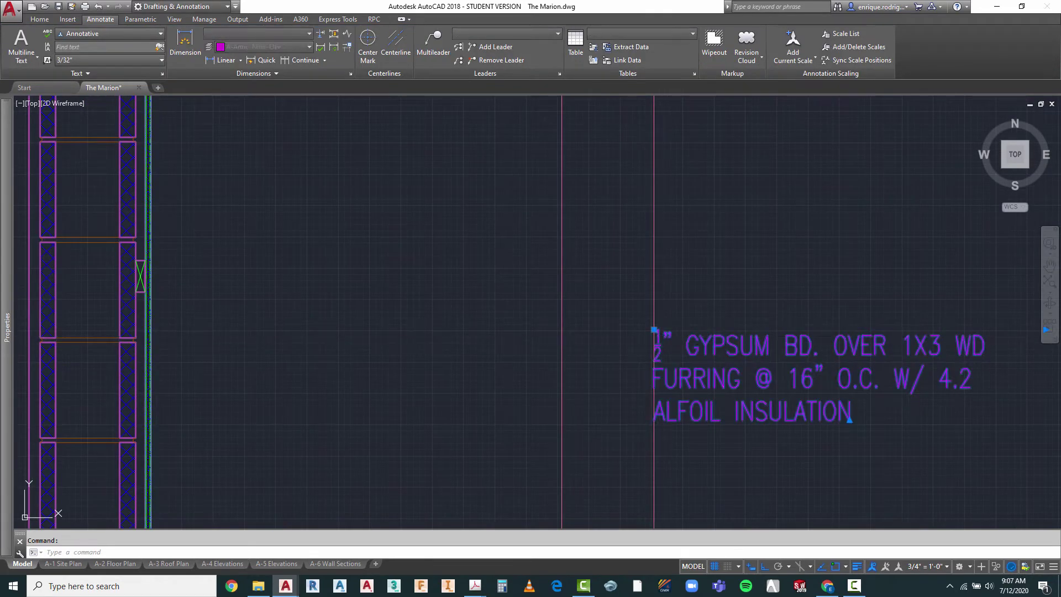
double_click(659, 352)
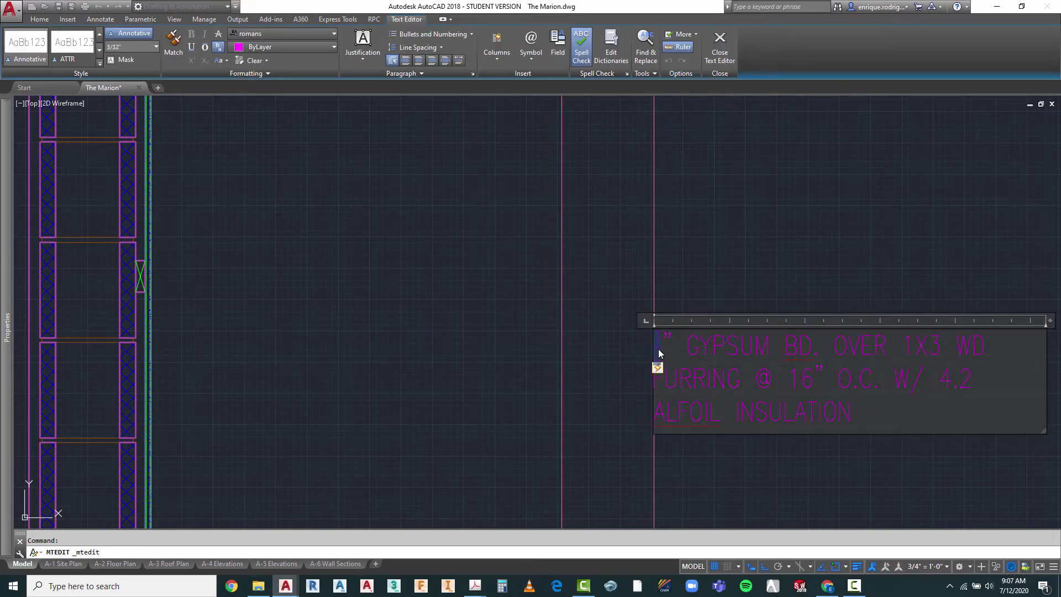
right_click(658, 353)
left_click(685, 284)
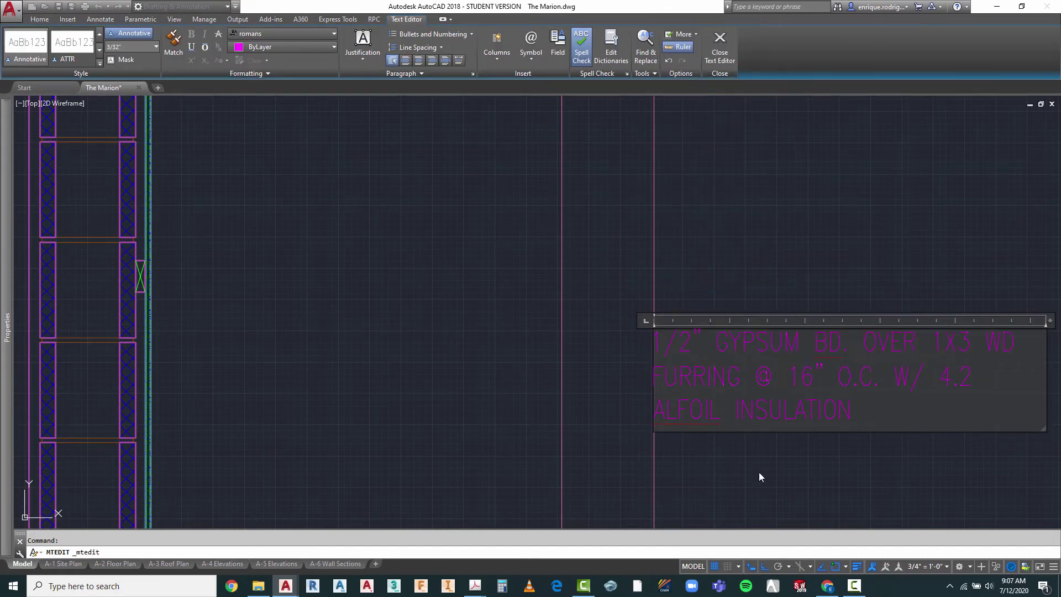
left_click(759, 476)
- Move the 1/2" gypsum board and furring note straight up about 1'-2", closer to the tie beam note
scroll(586, 210, "down", 2)
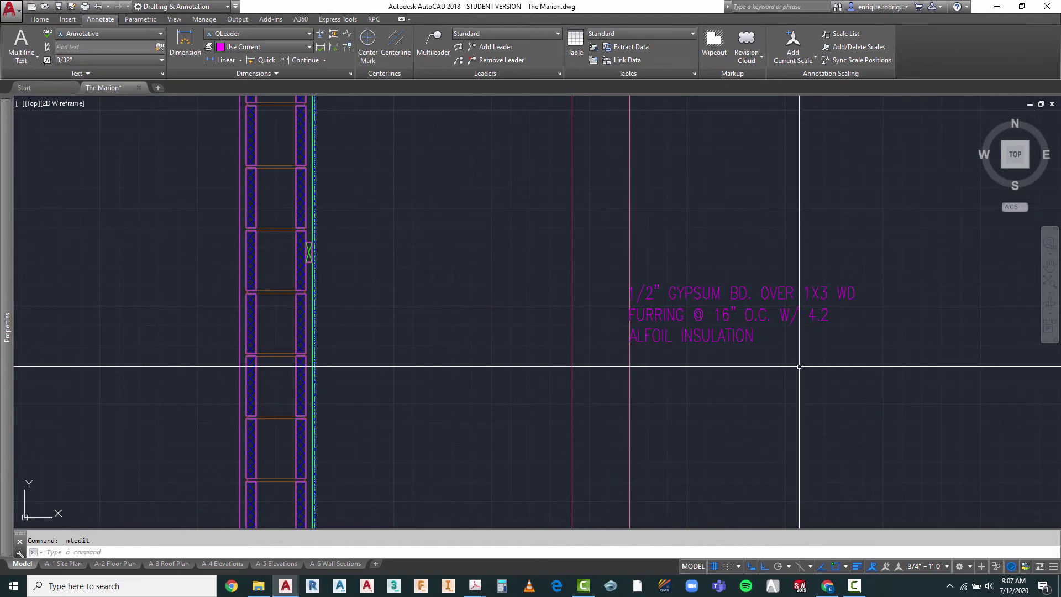
scroll(799, 366, "down", 2)
key("Escape")
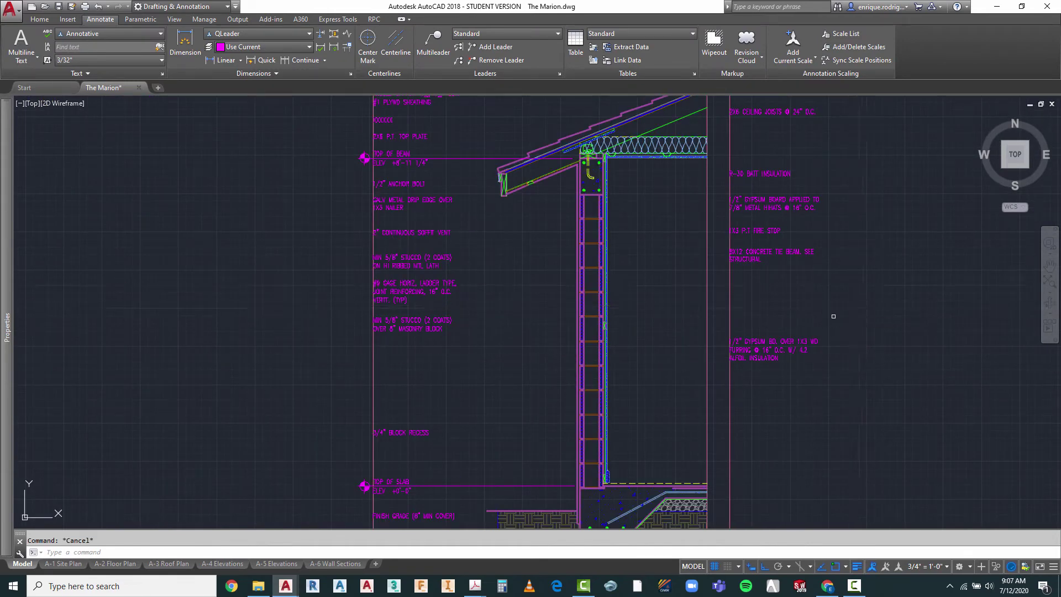
type("m")
key("Return")
left_click(804, 320)
left_click(757, 357)
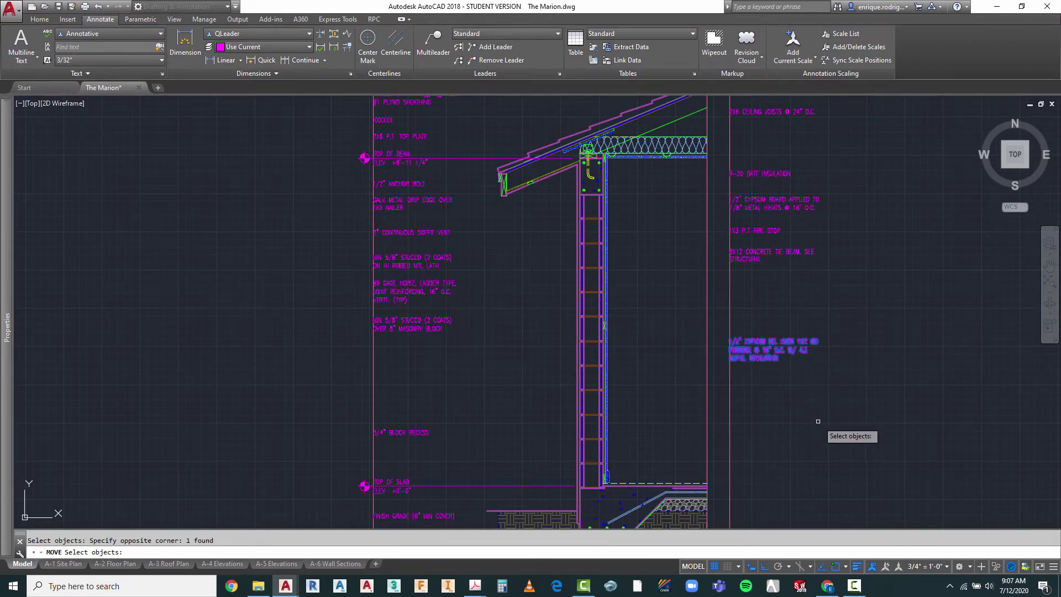
key("Return")
left_click(842, 430)
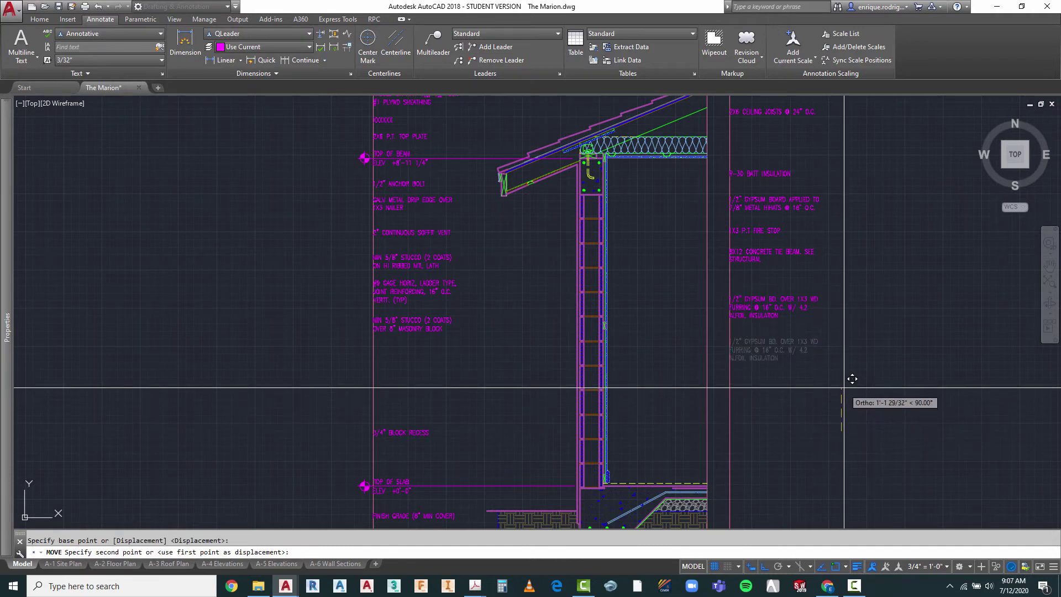
key("Escape")
- Copy the 1X3 P.T FIRE STOP note straight down to below the gypsum board and furring note
type("ct ")
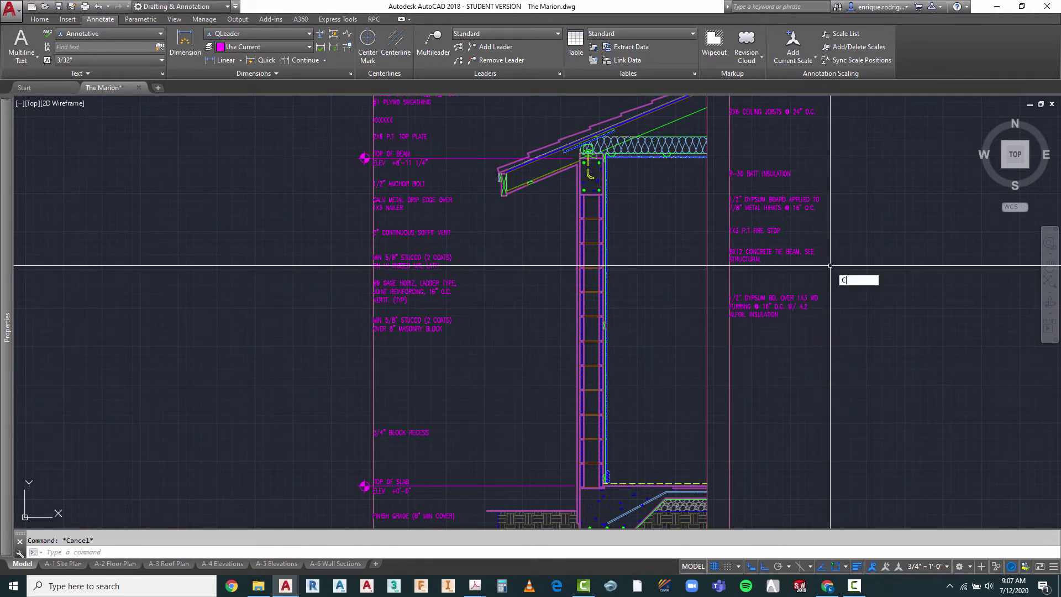
type("o")
key("Return")
left_click(777, 231)
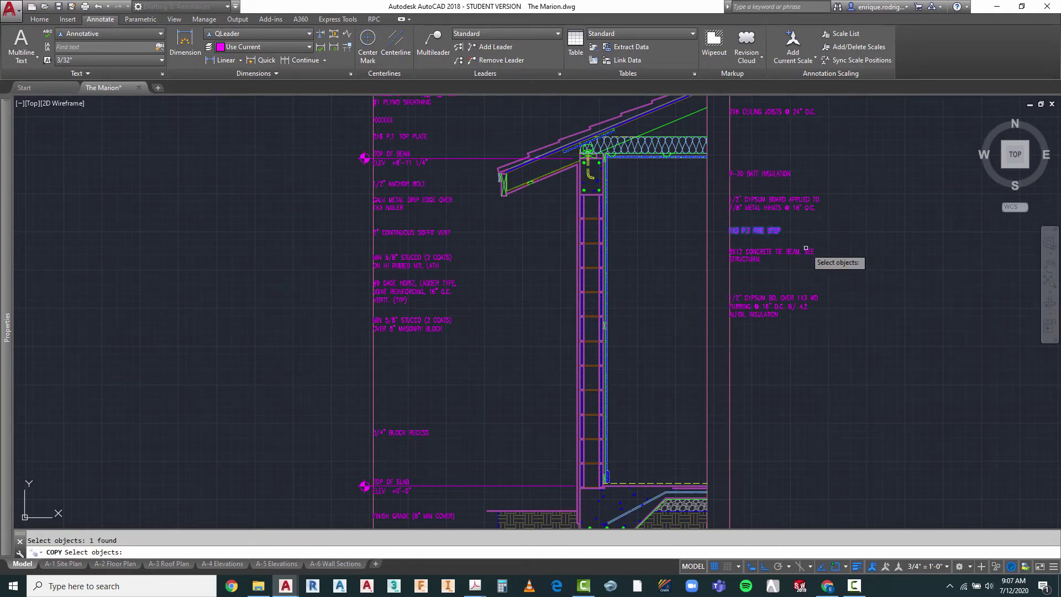
key("Return")
left_click(848, 250)
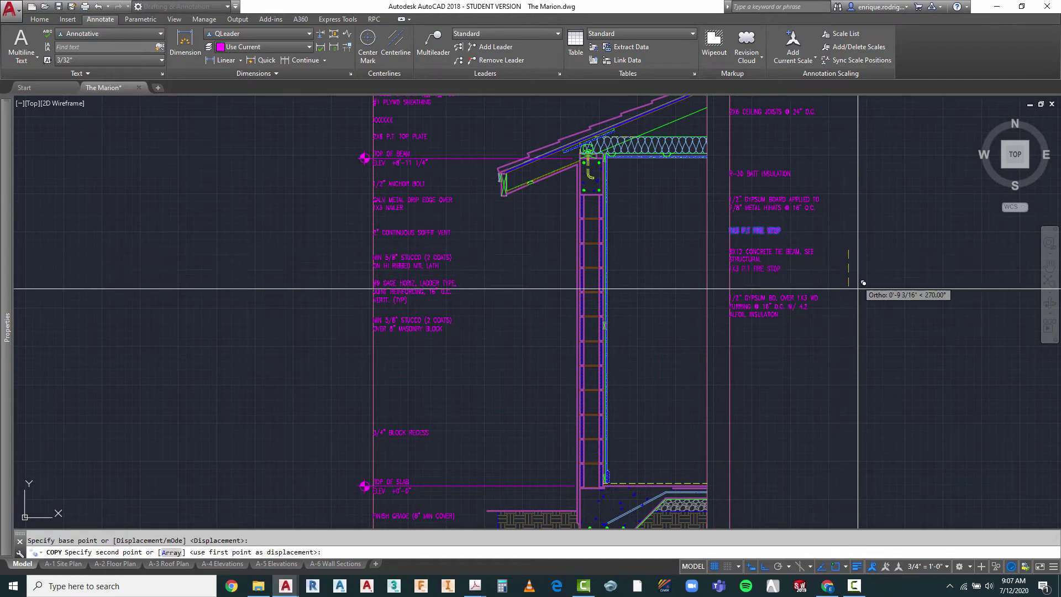
left_click(854, 361)
key("Escape")
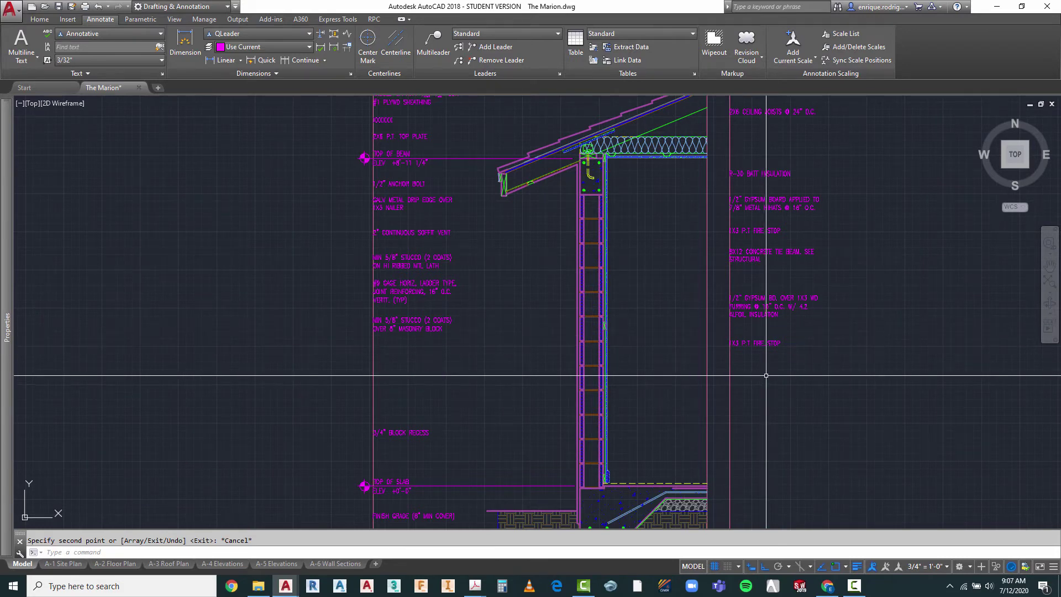
- Extend the copied fire stop note with @ MID HEIGHT and a second line OR NOT TO EXCEED 8' A.F.F
scroll(766, 375, "up", 2)
scroll(701, 339, "up", 3)
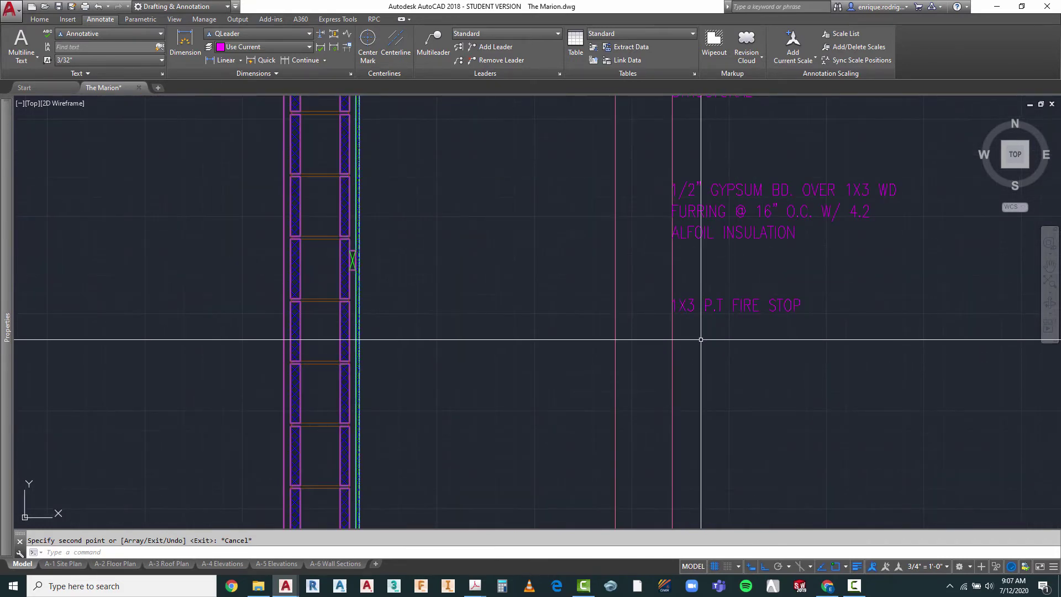
key("Escape")
double_click(707, 304)
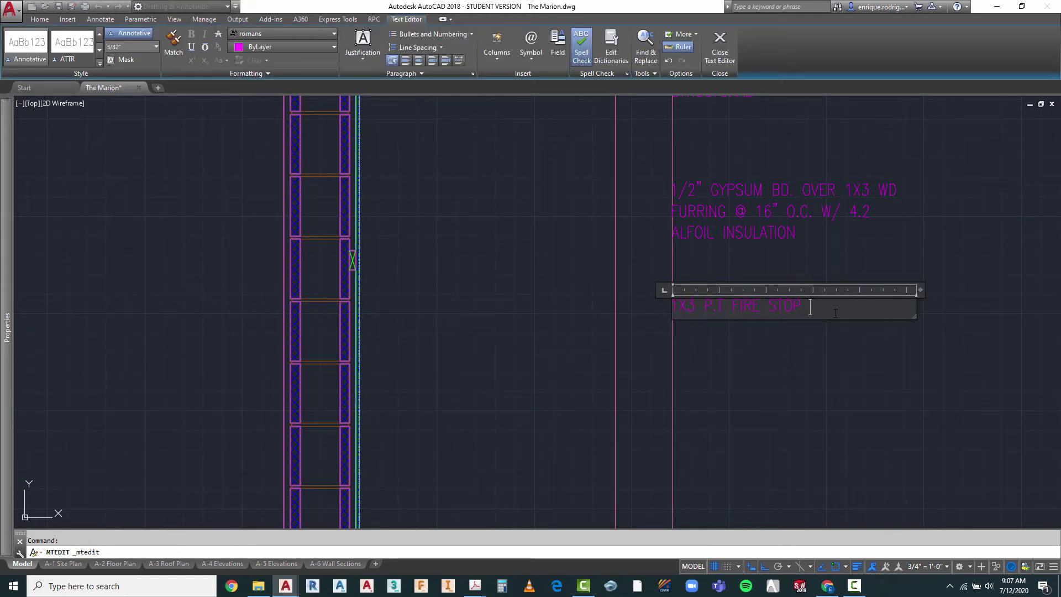
type("@ M")
type("ID HEIGHT")
key("Return")
type("OR ")
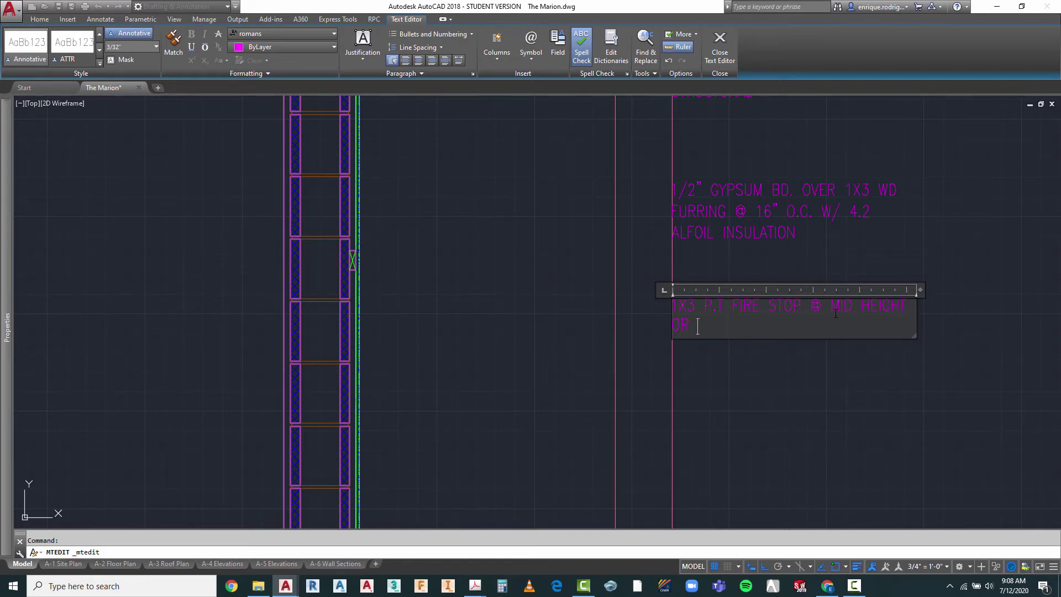
type("NOT TO EXCEED 8' A.F.F")
key("Escape")
scroll(707, 324, "down", 4)
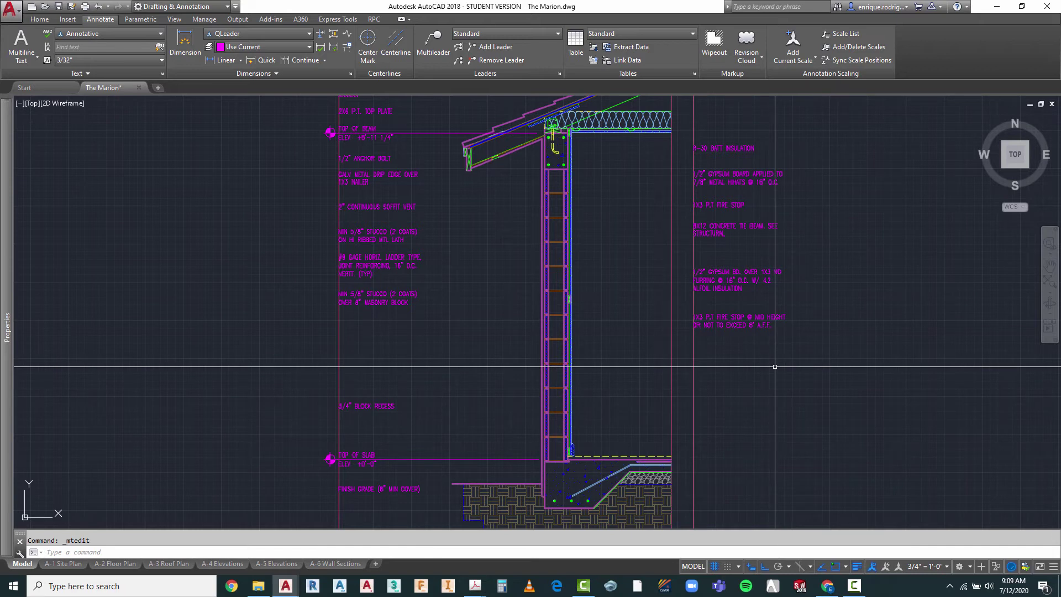
- Copy the mid-height fire stop note straight down by about 1'-0 1/2"
key("Escape")
type("o")
key("Return")
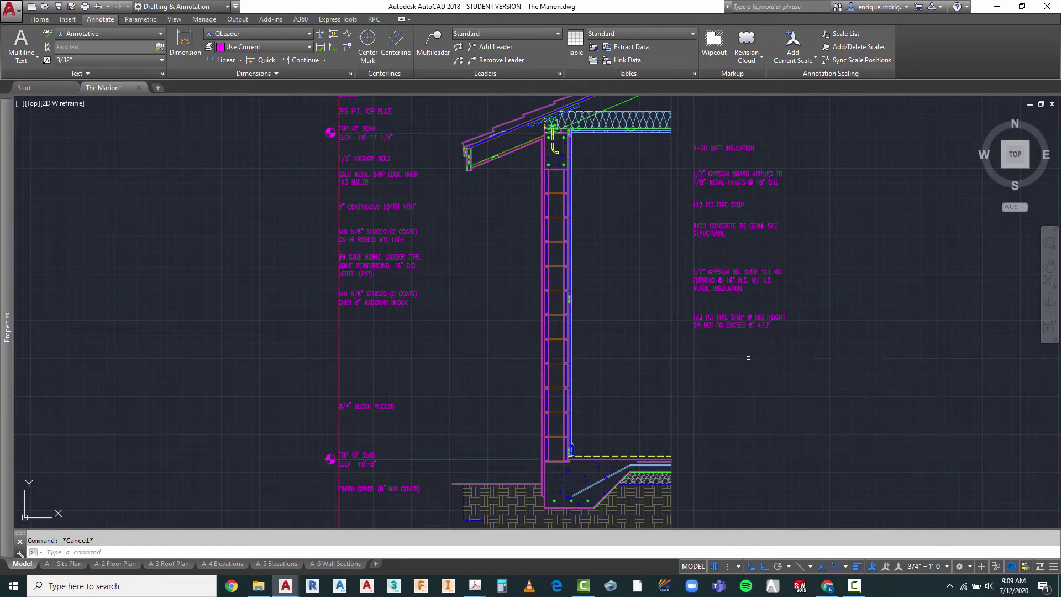
left_click(785, 305)
left_click(685, 333)
key("Return")
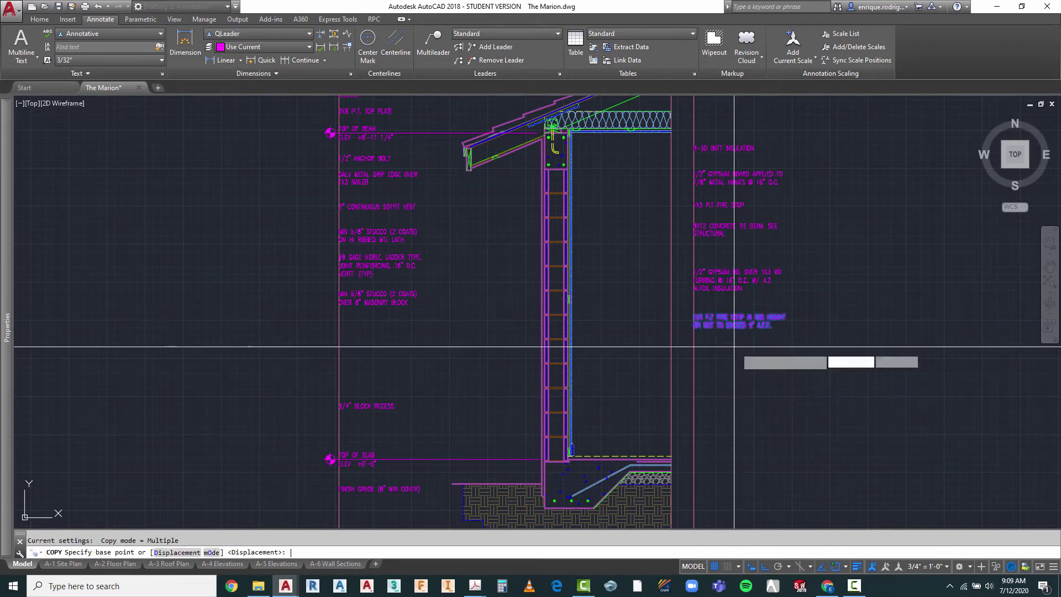
left_click(843, 323)
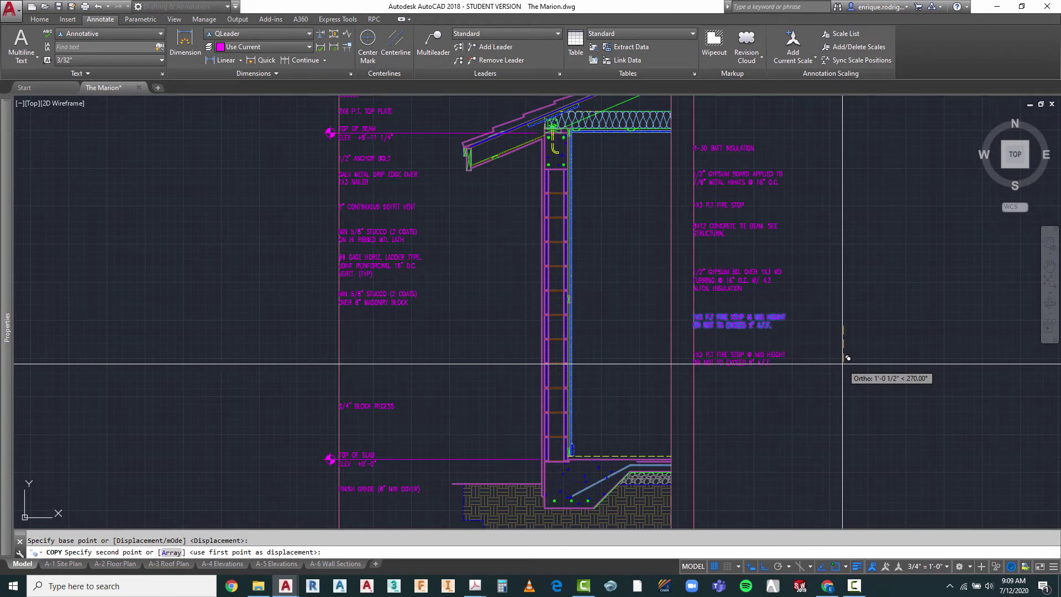
left_click(842, 364)
key("Escape")
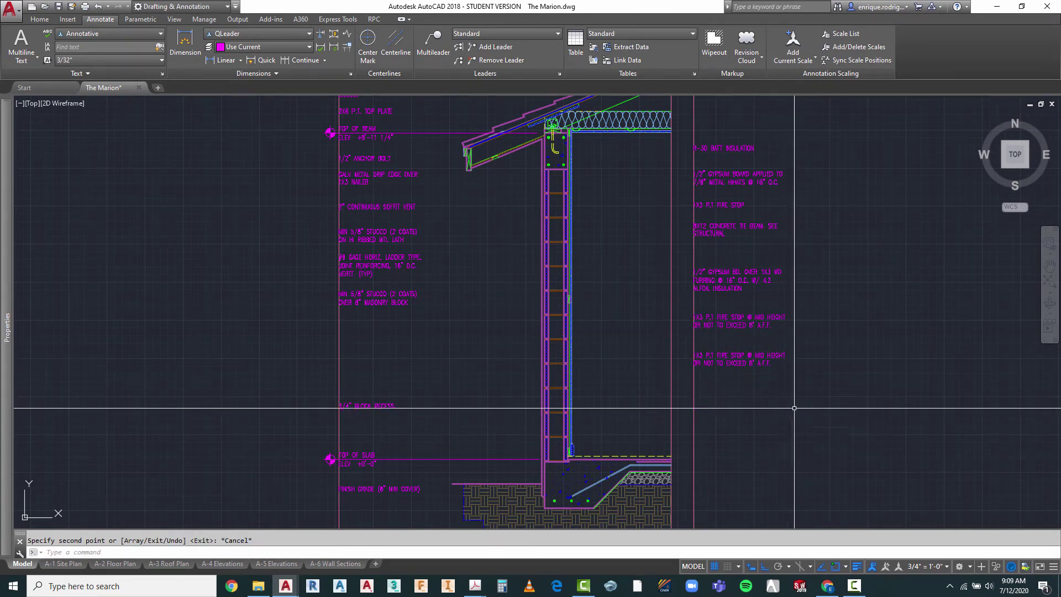
- Replace the text of the lowest copied fire stop note with SPECIFIED BASE BOARD
scroll(722, 437, "up", 4)
scroll(718, 431, "down", 4)
key("Escape")
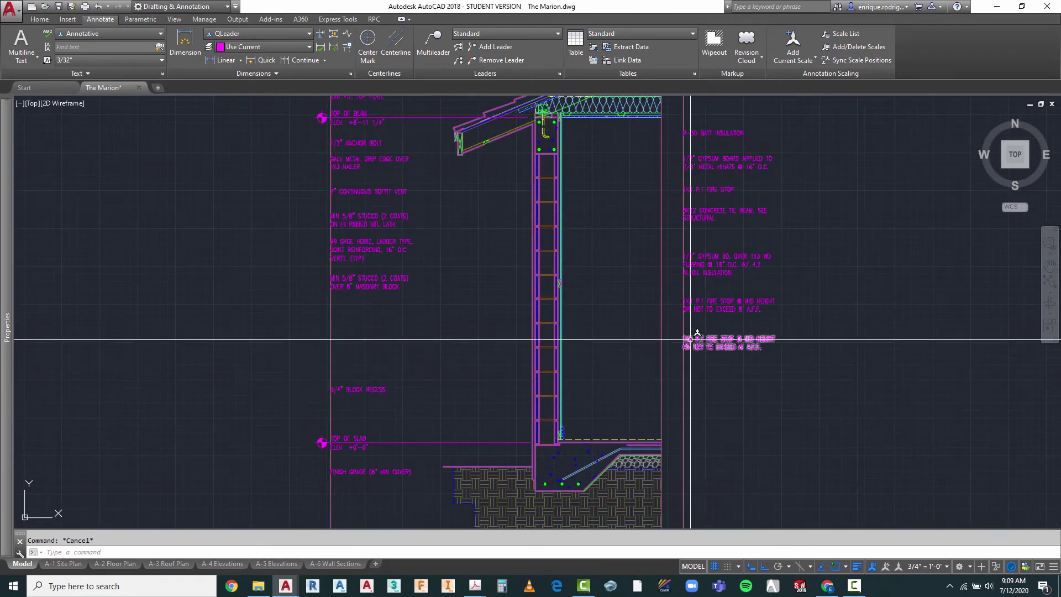
double_click(691, 341)
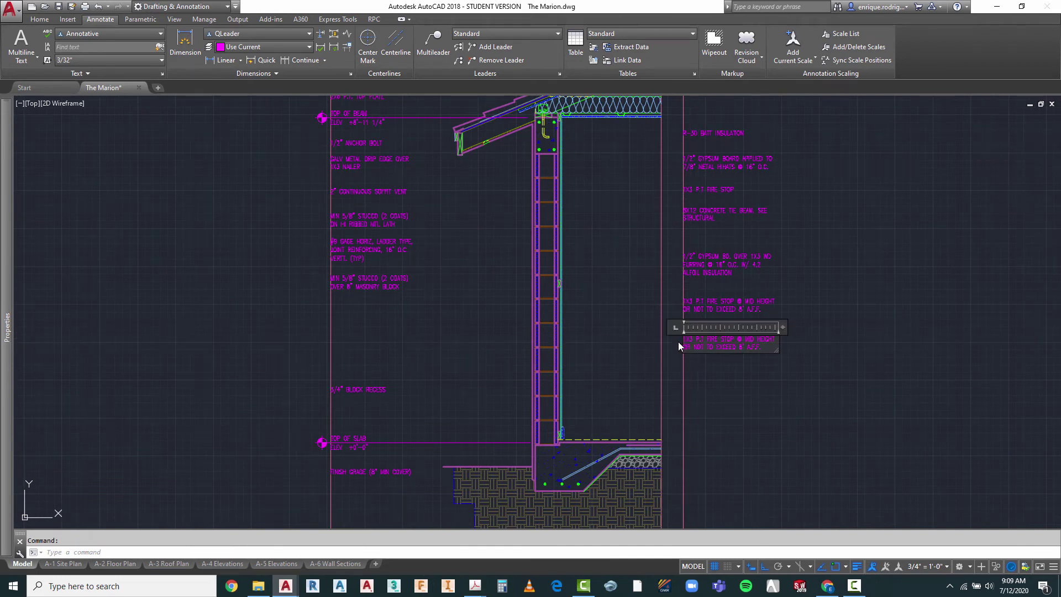
left_click_drag(684, 339, 763, 356)
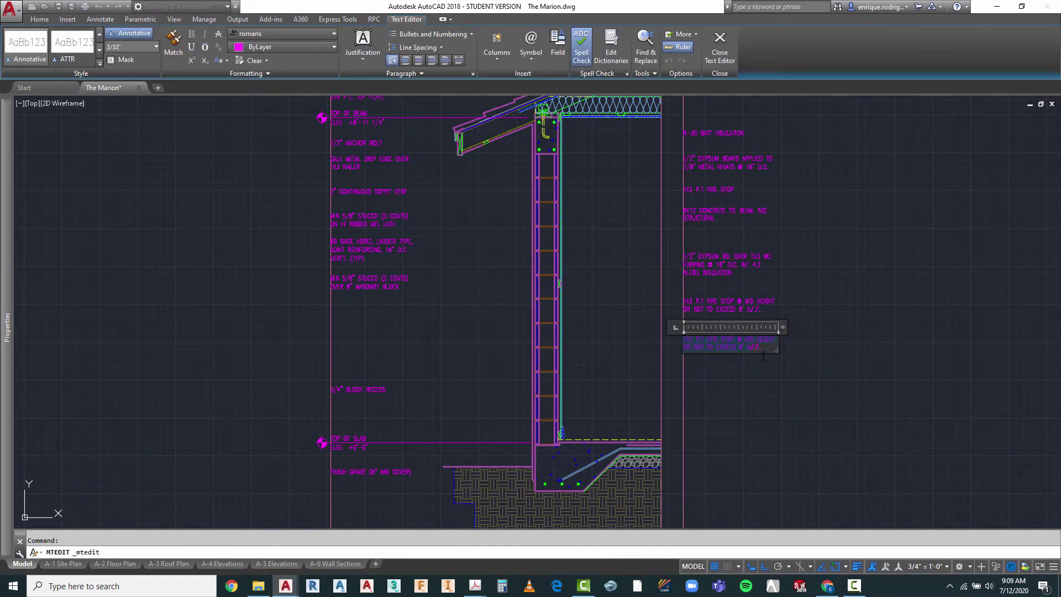
type("2X")
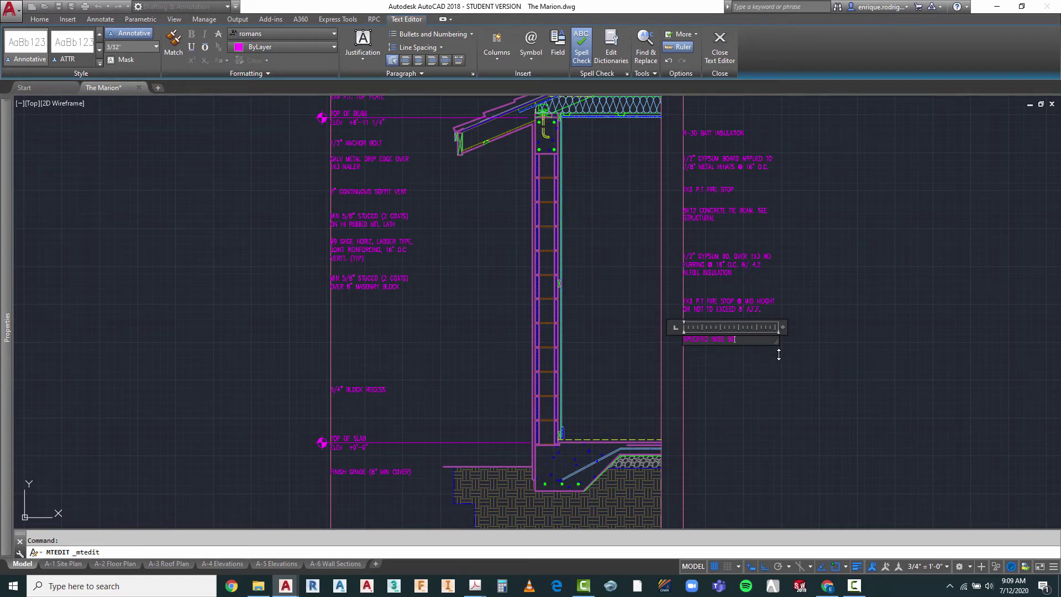
left_click(778, 356)
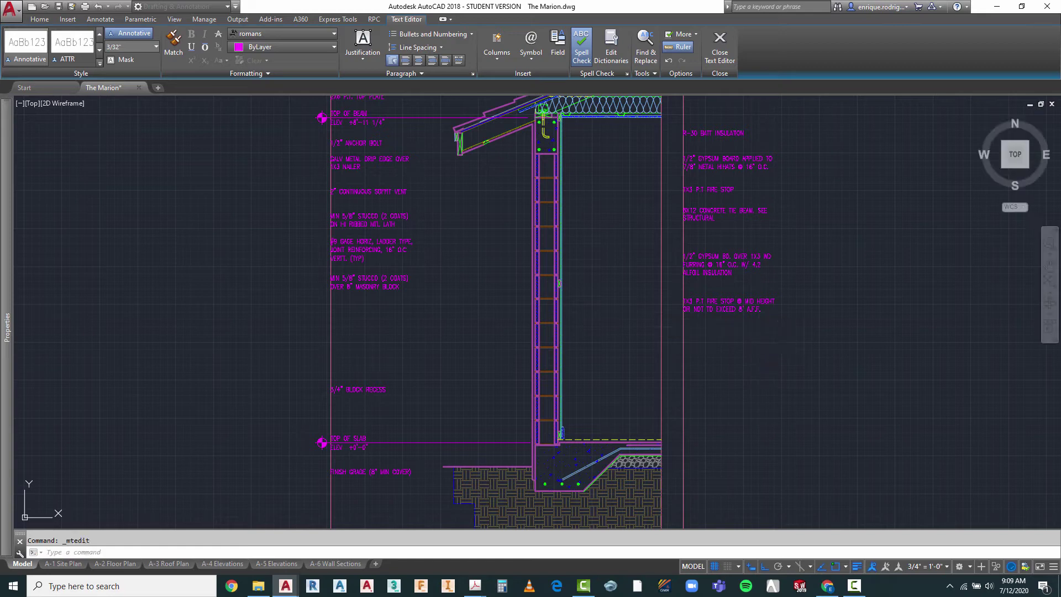
scroll(529, 458, "up", 8)
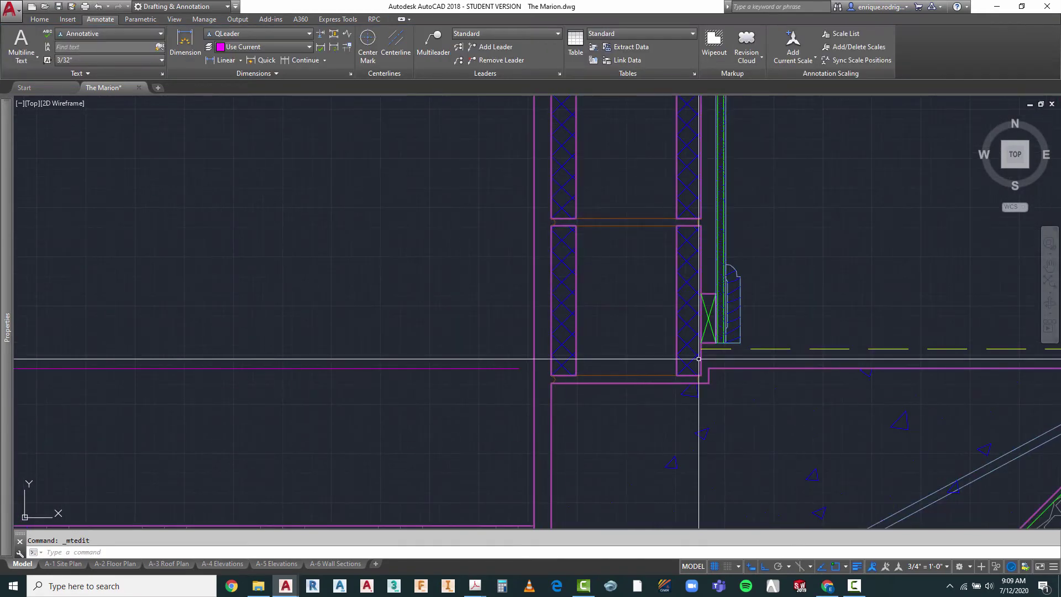
left_click(741, 273)
left_click(735, 286)
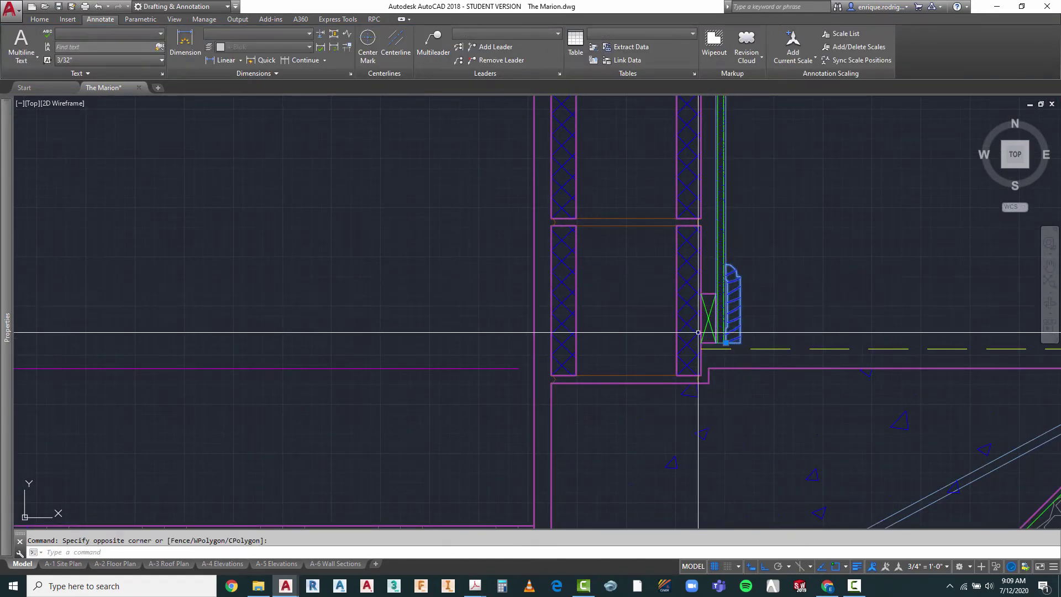
scroll(757, 293, "down", 5)
key("Escape")
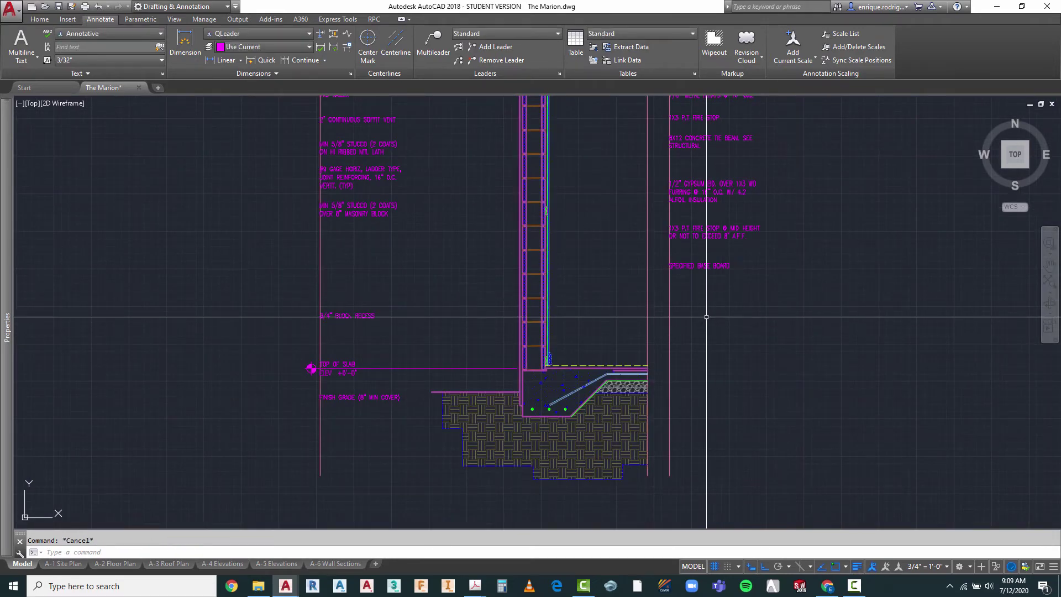
- Copy the SPECIFIED BASE BOARD note straight down along the same note alignment line
type("co")
key("Return")
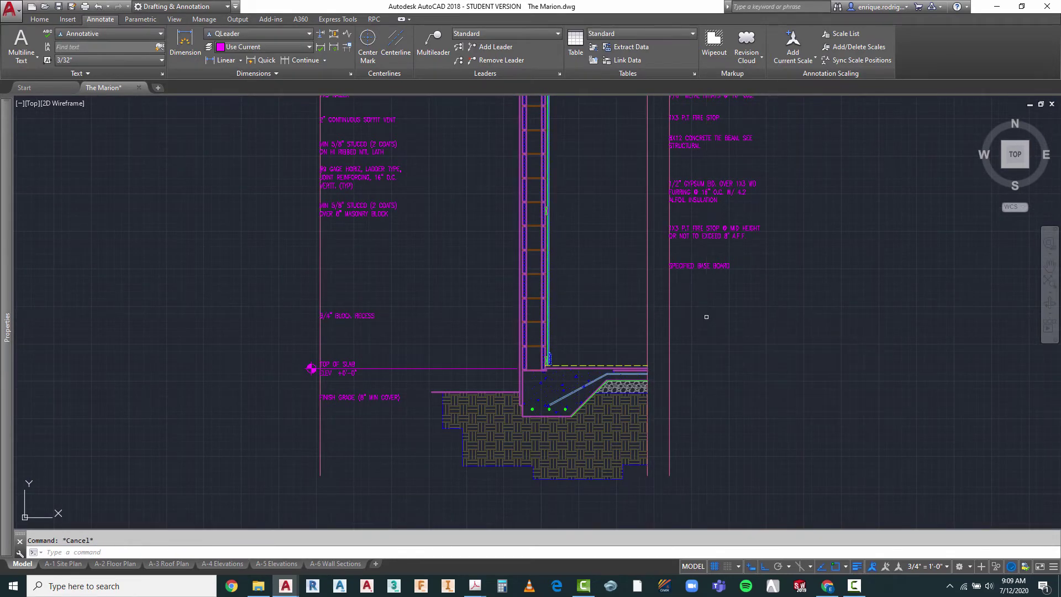
left_click(707, 253)
left_click(700, 271)
key("Return")
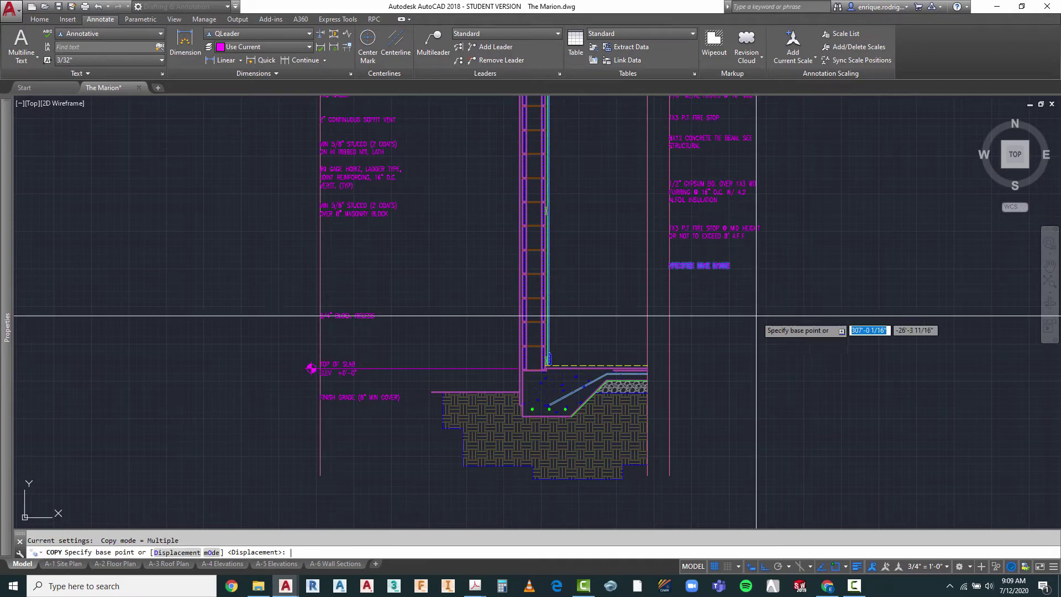
left_click(750, 300)
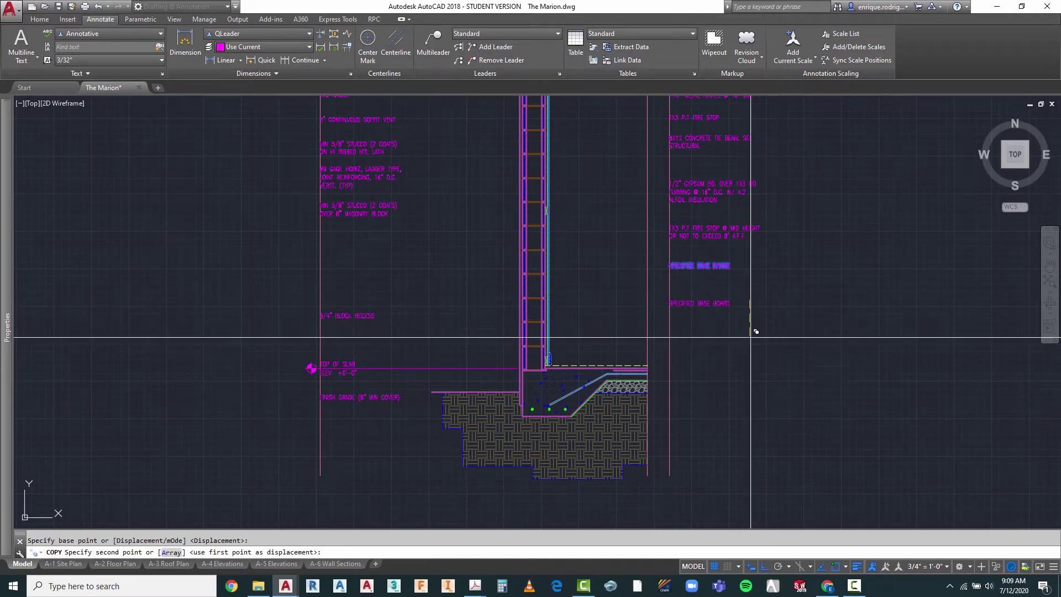
left_click(751, 329)
key("Escape")
- Replace the text of the upper base board note with 1X3 WD NAILER AT BASE OF WALL
scroll(542, 375, "up", 4)
scroll(542, 375, "up", 2)
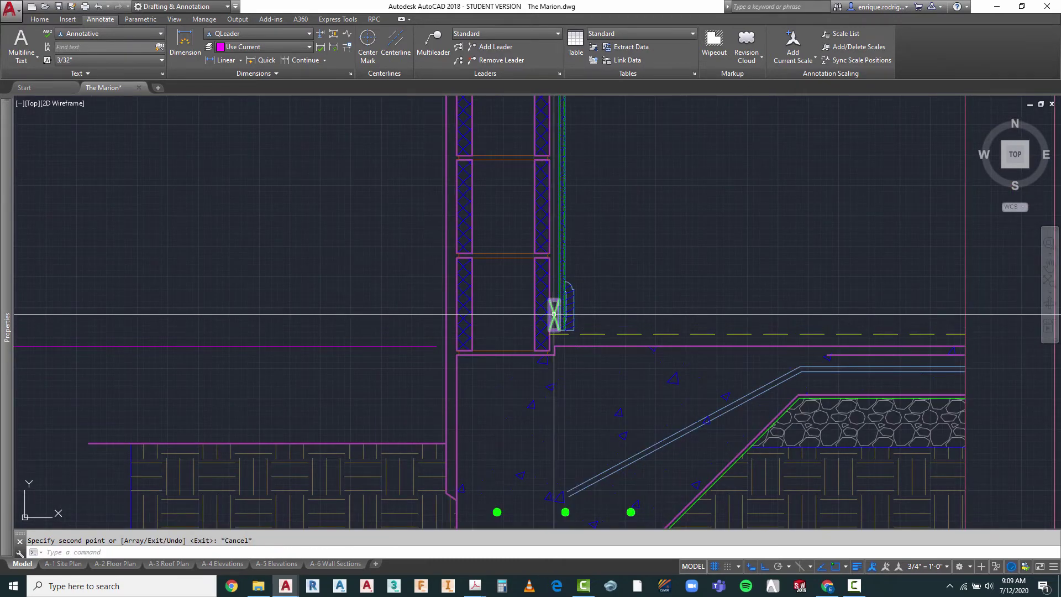
scroll(534, 381, "down", 4)
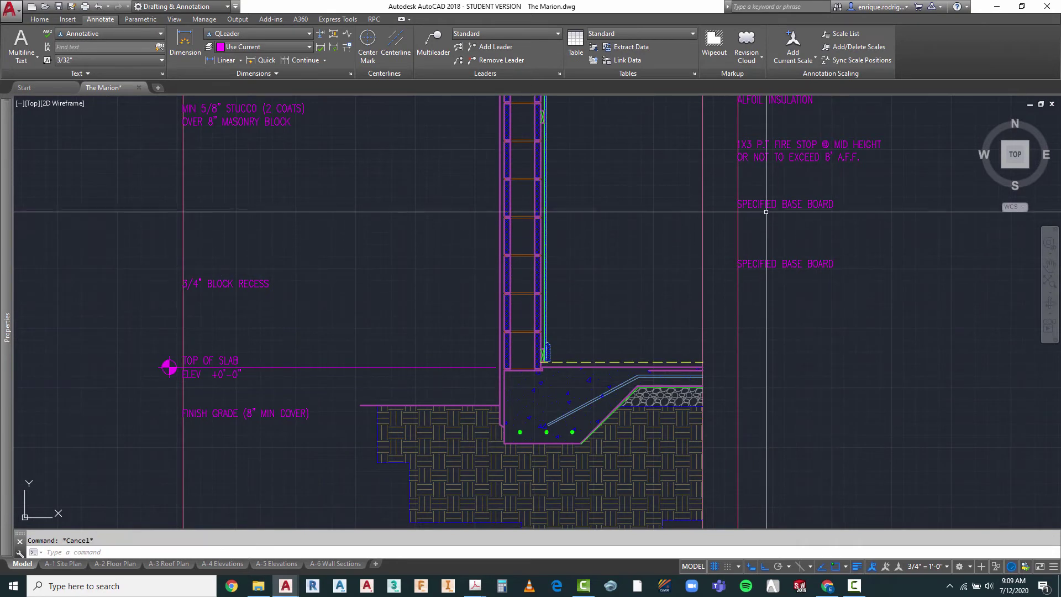
left_click(784, 204)
double_click(759, 204)
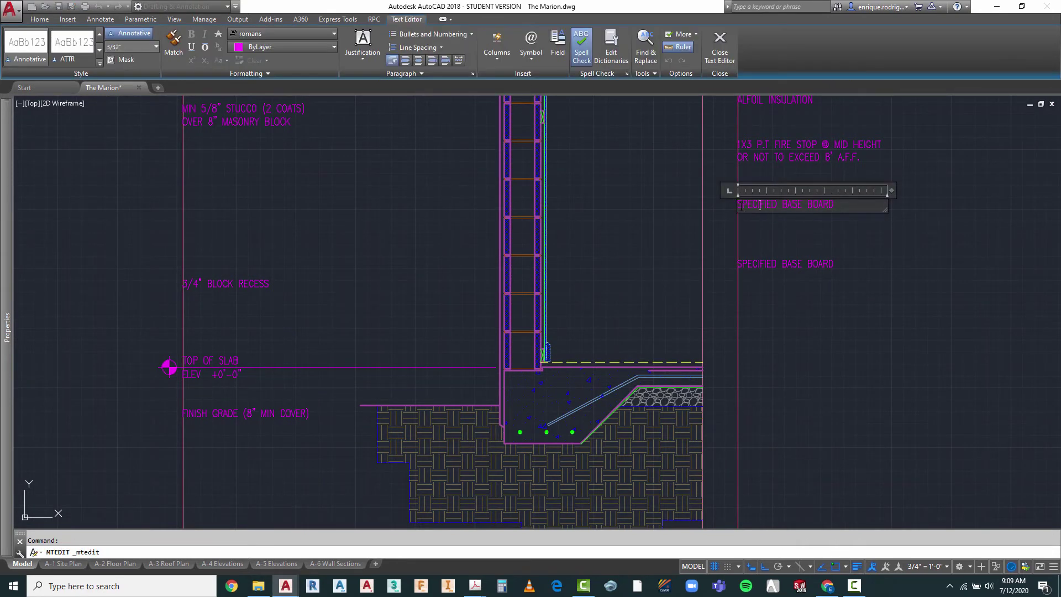
left_click_drag(741, 206, 824, 205)
type("T BASE OF WALL")
left_click(834, 323)
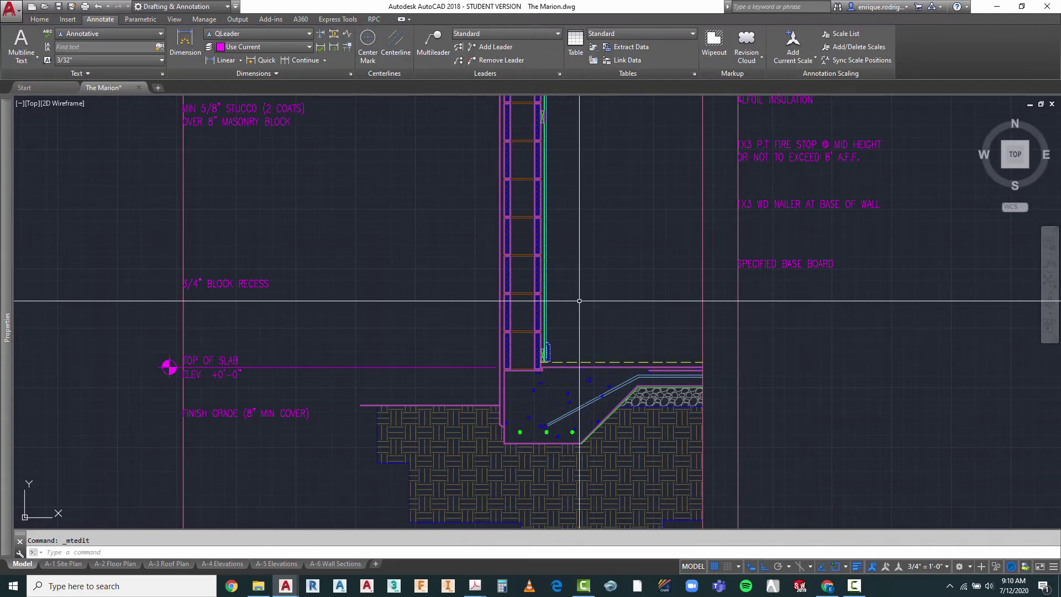
scroll(532, 353, "up", 6)
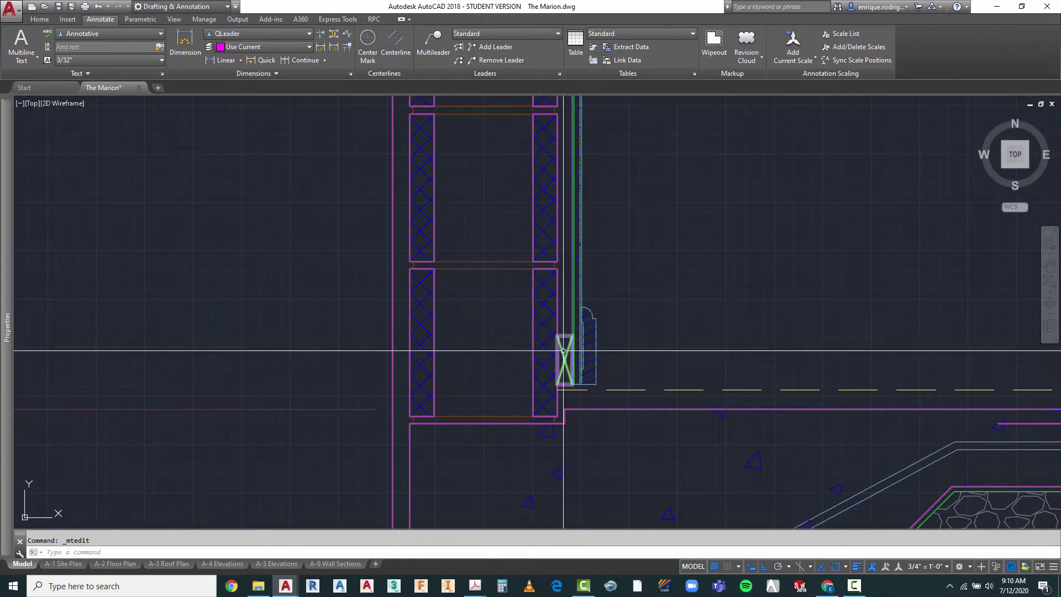
left_click(600, 409)
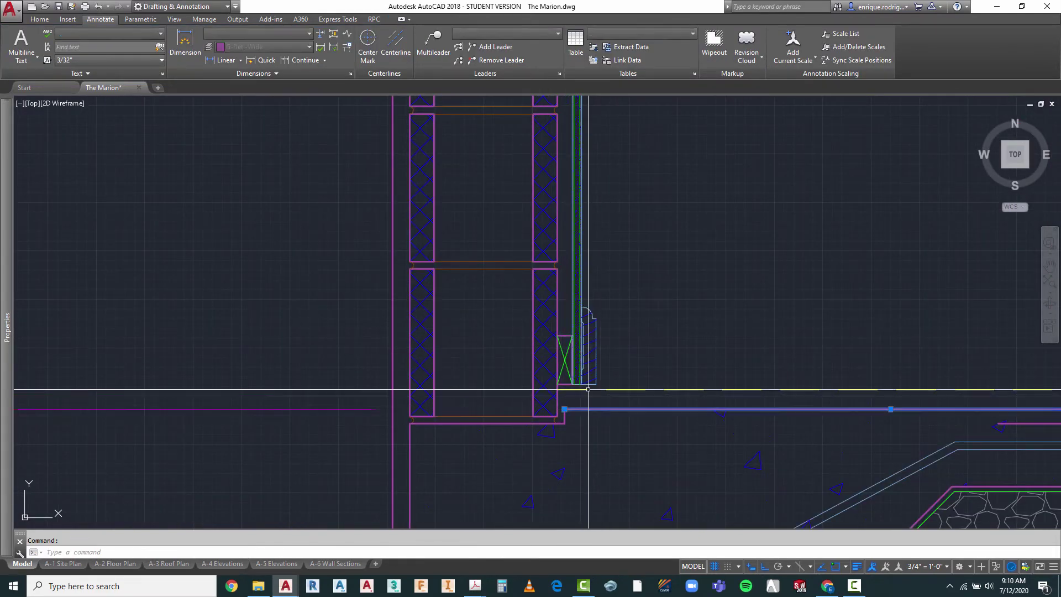
scroll(539, 302, "down", 2)
key("Escape")
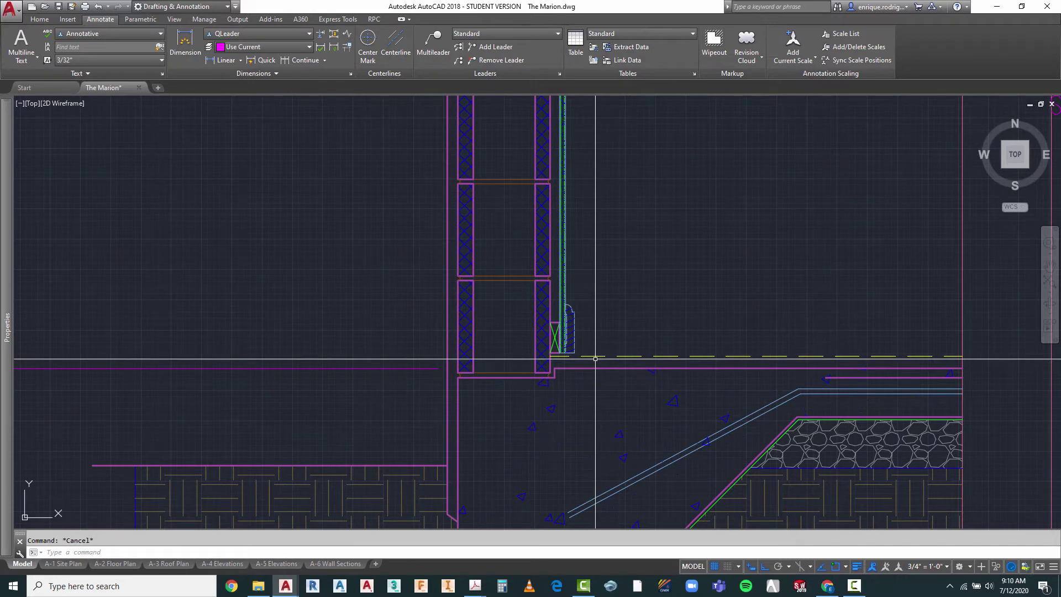
- Move the 1X3 wood nailer note slightly straight down, closer to the base board note
scroll(474, 336, "down", 3)
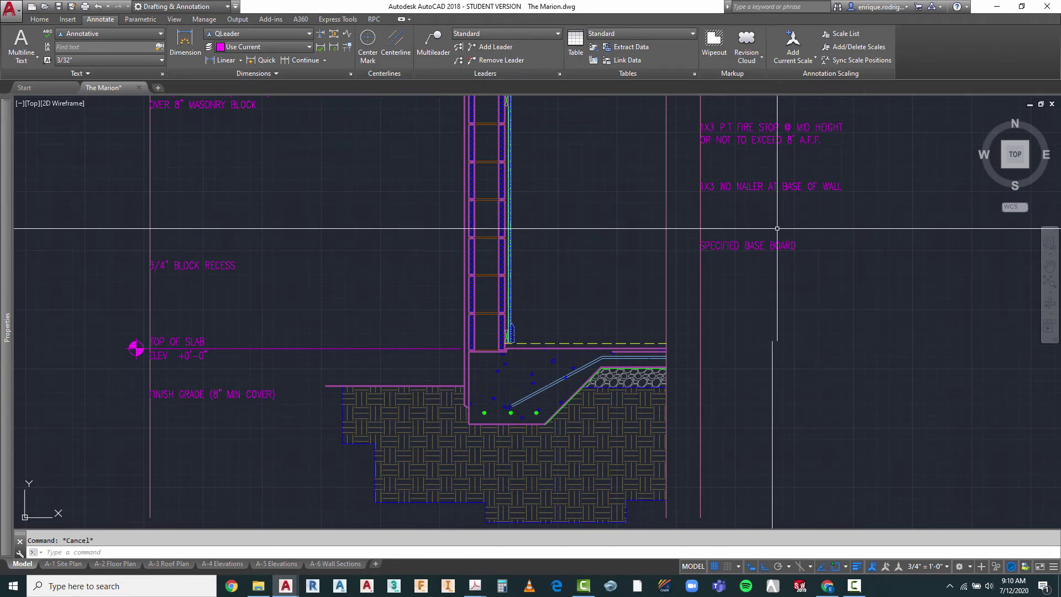
type("m")
key("Return")
left_click(755, 172)
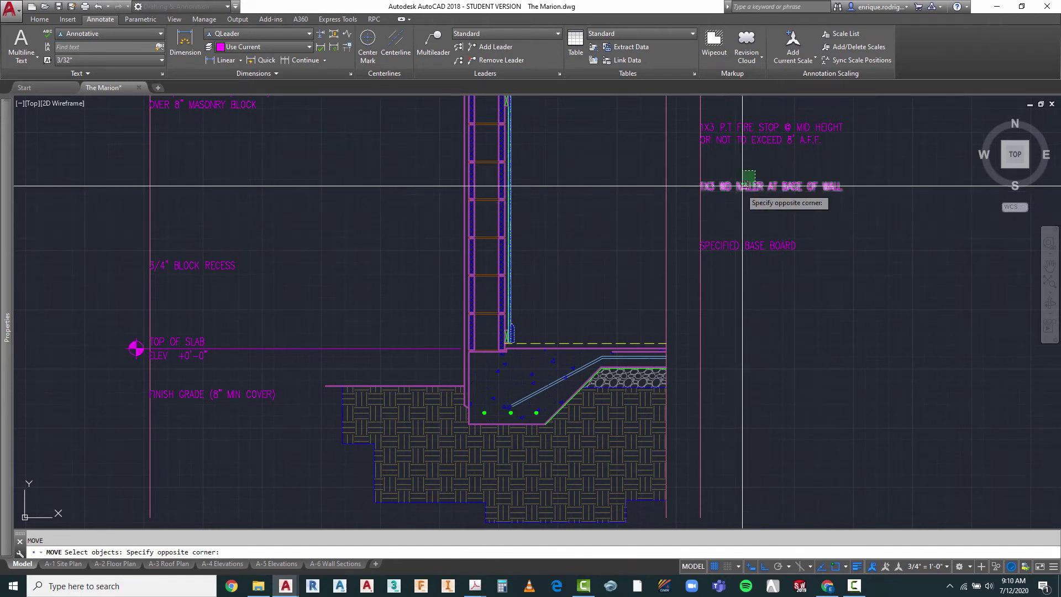
left_click(745, 184)
key("Return")
left_click(857, 247)
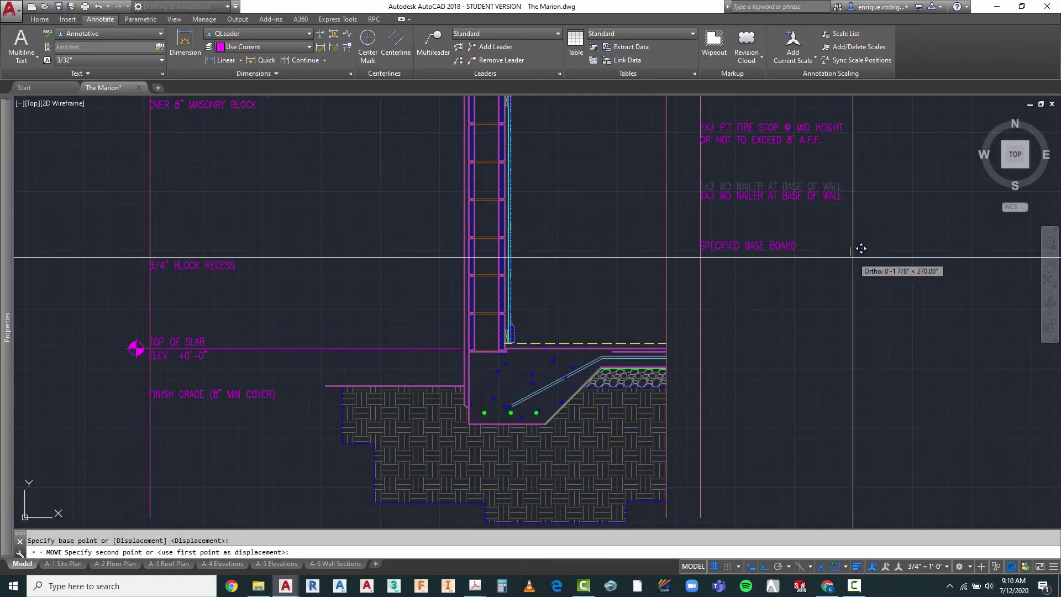
key("Escape")
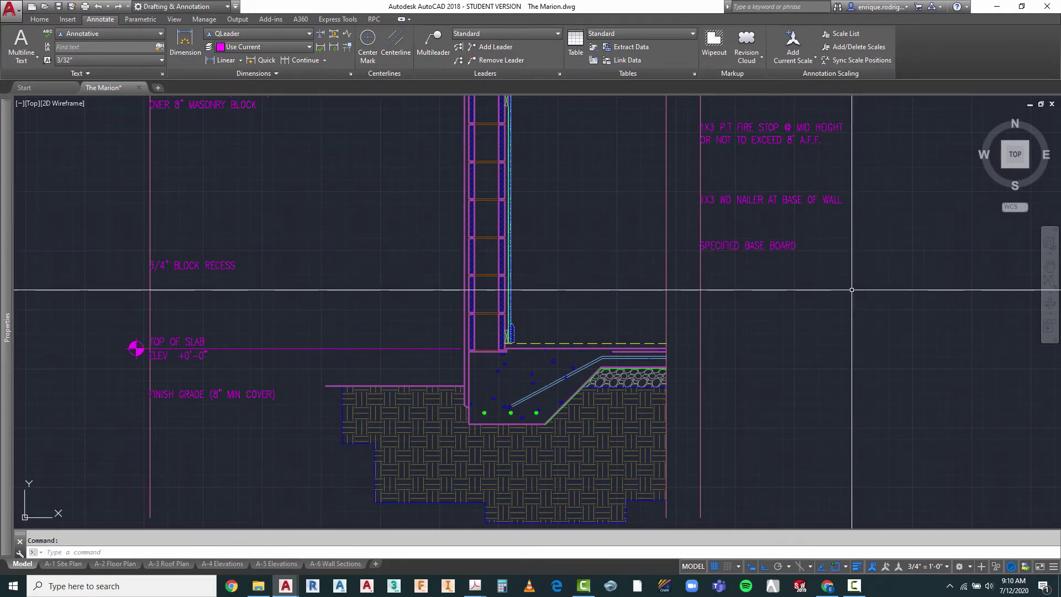
scroll(737, 206, "down", 2)
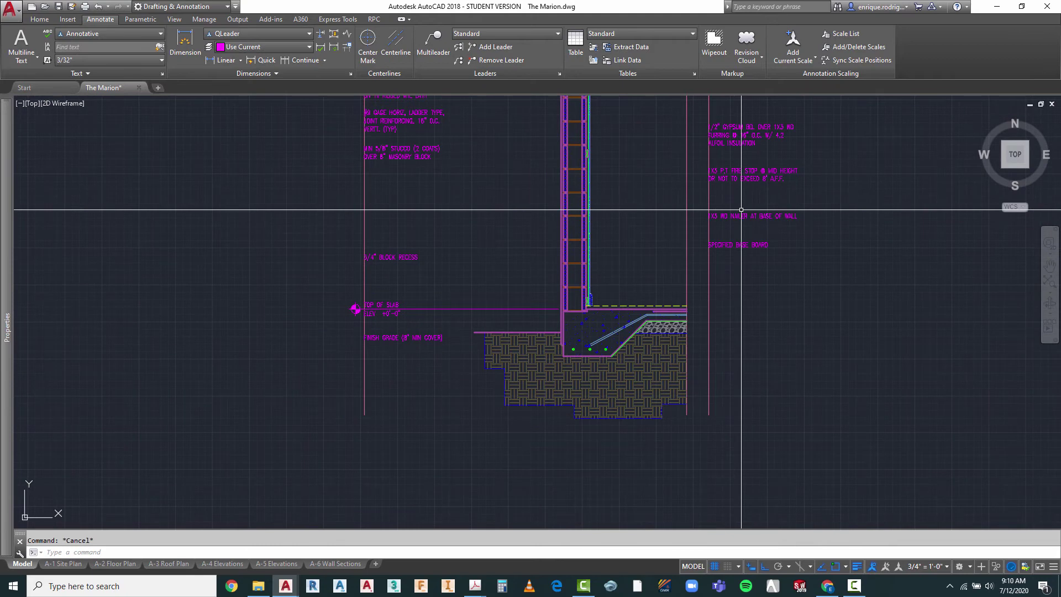
- Add a second line reading (COORDINATE WITH FLOOR FINISH) to the 1X3 wood nailer note
scroll(740, 218, "up", 3)
left_click(739, 225)
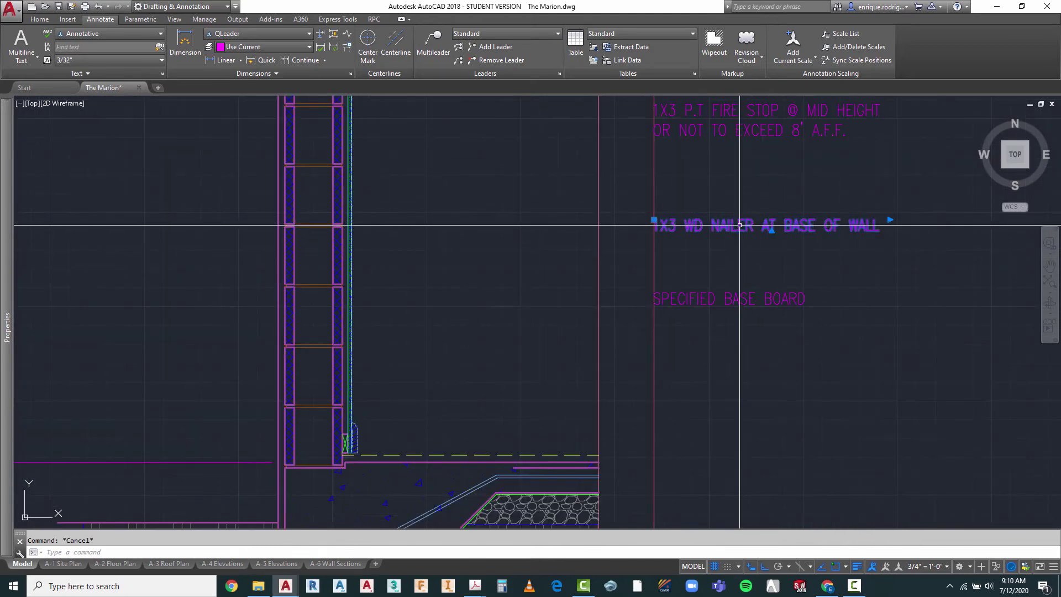
double_click(739, 225)
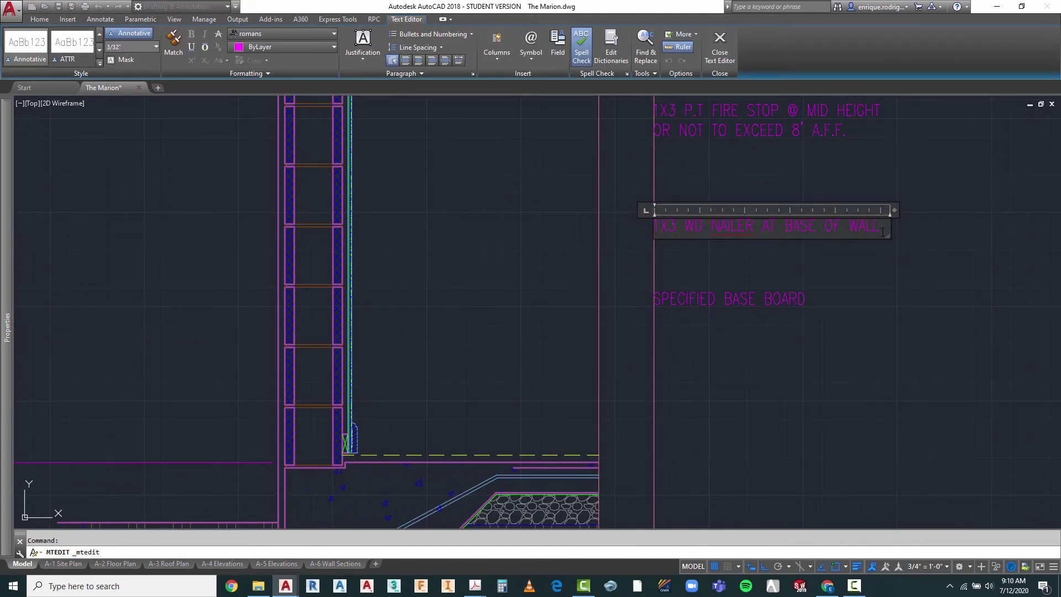
key("Return")
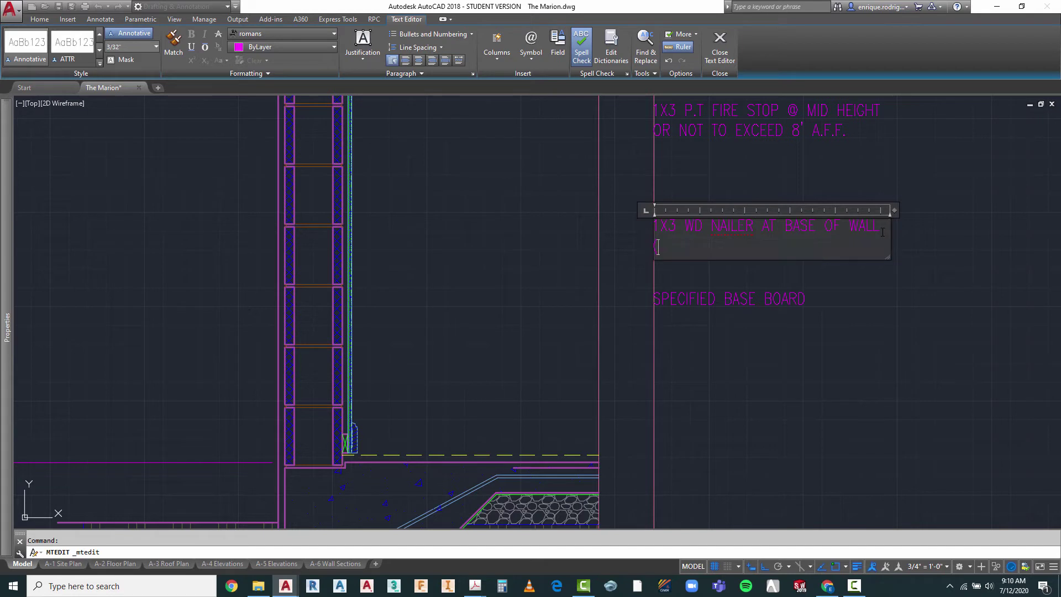
type("(COORDINATE WITH FLOOR FINISH)")
left_click(828, 391)
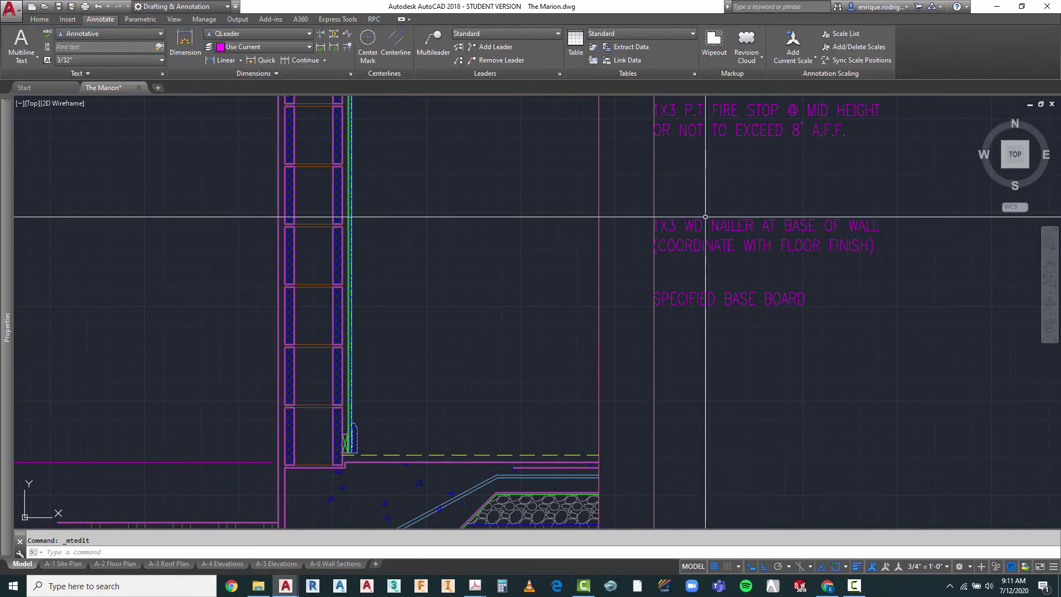
- Copy the 1X3 P.T fire stop note straight down to just below the SPECIFIED BASE BOARD note
scroll(690, 158, "down", 4)
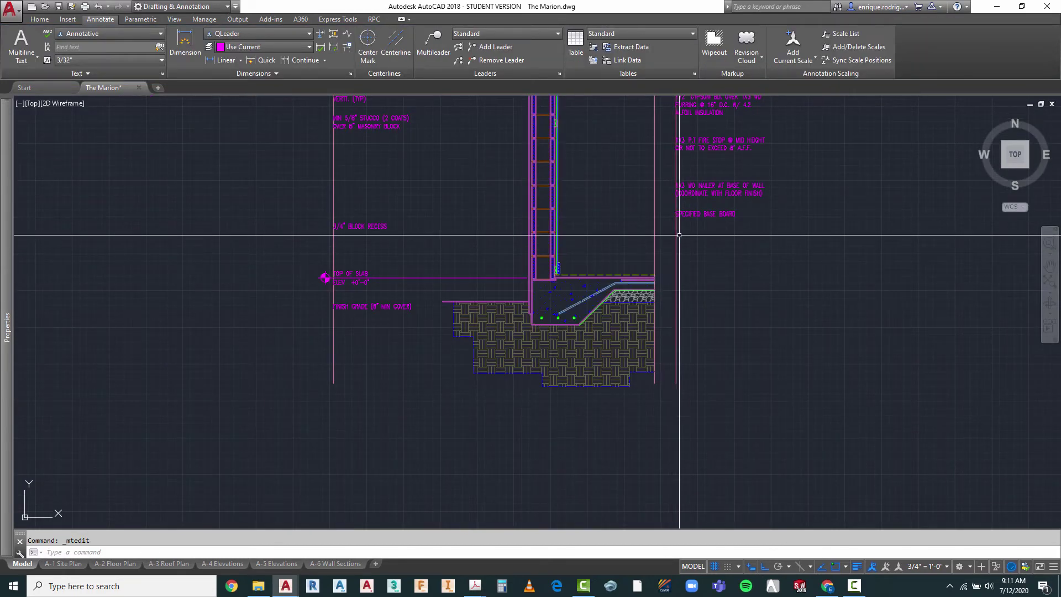
key("Escape")
type("co")
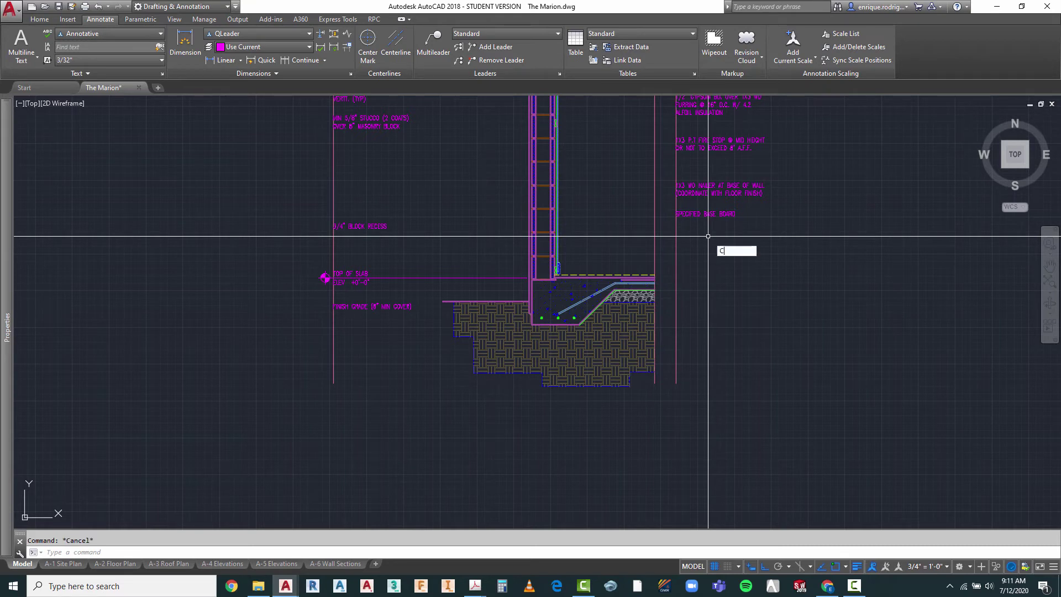
key("Return")
left_click(707, 142)
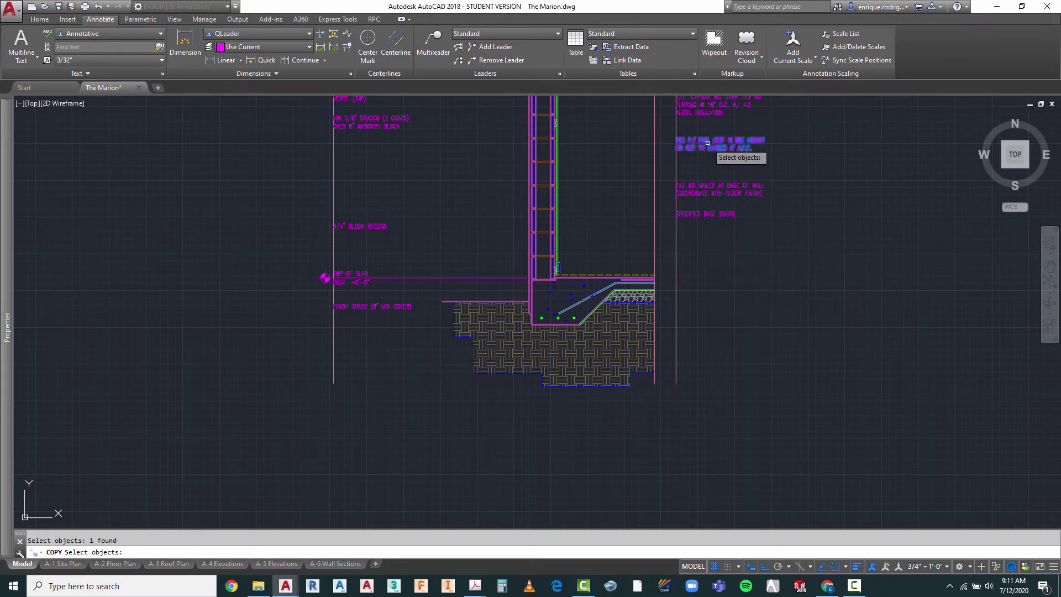
key("Return")
left_click(806, 192)
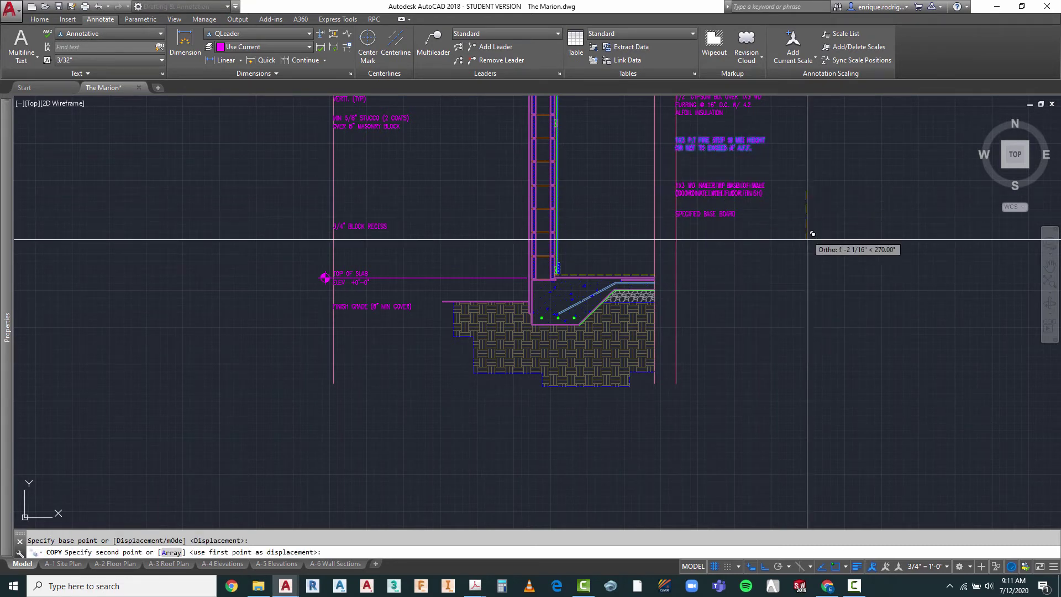
left_click(811, 289)
key("Escape")
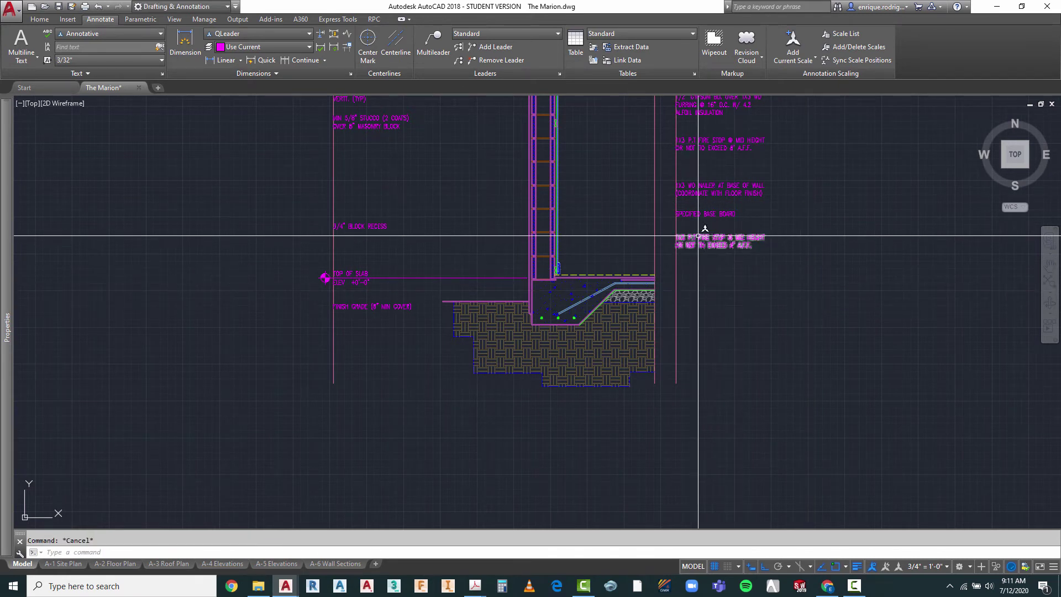
- Replace the text of the lowest copied fire stop note with 4" CONCRETE SLAB W/ 6"X6" 1.4/1.4 W.W.M
double_click(714, 242)
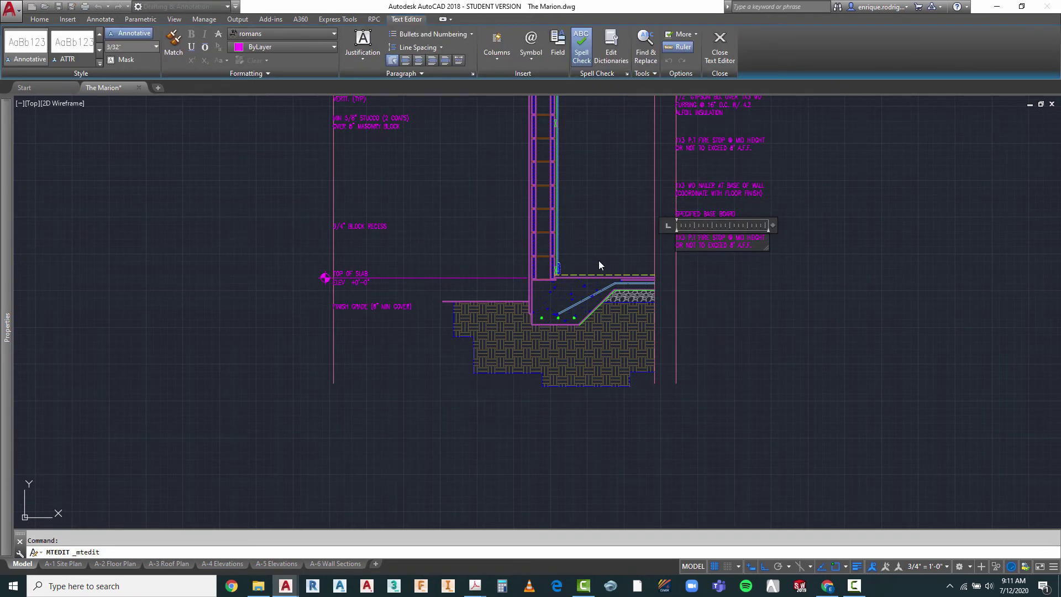
scroll(698, 238, "up", 6)
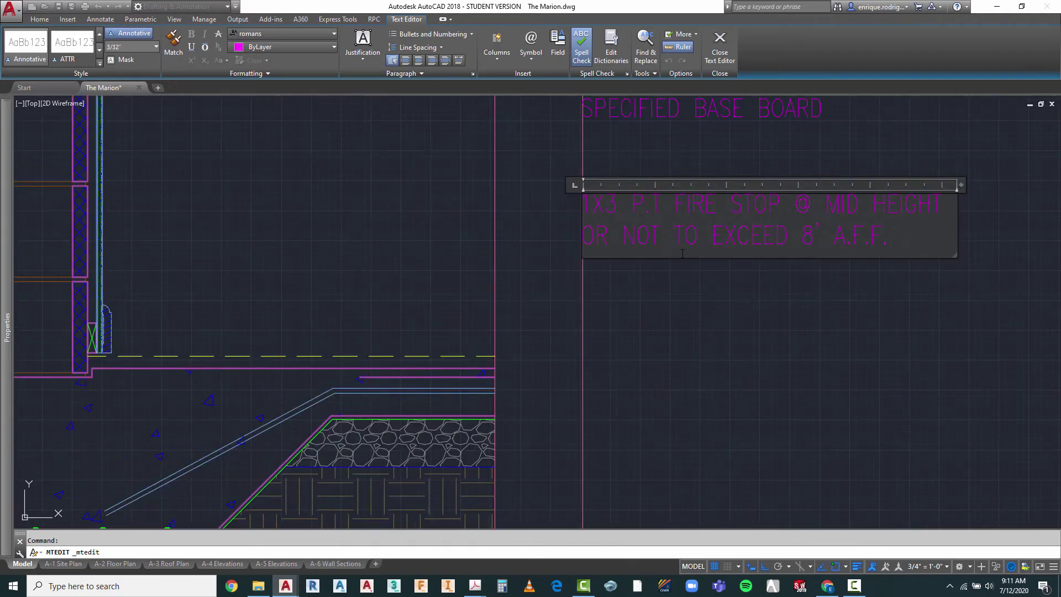
left_click_drag(580, 204, 852, 236)
key("BackSpace")
type("4\"")
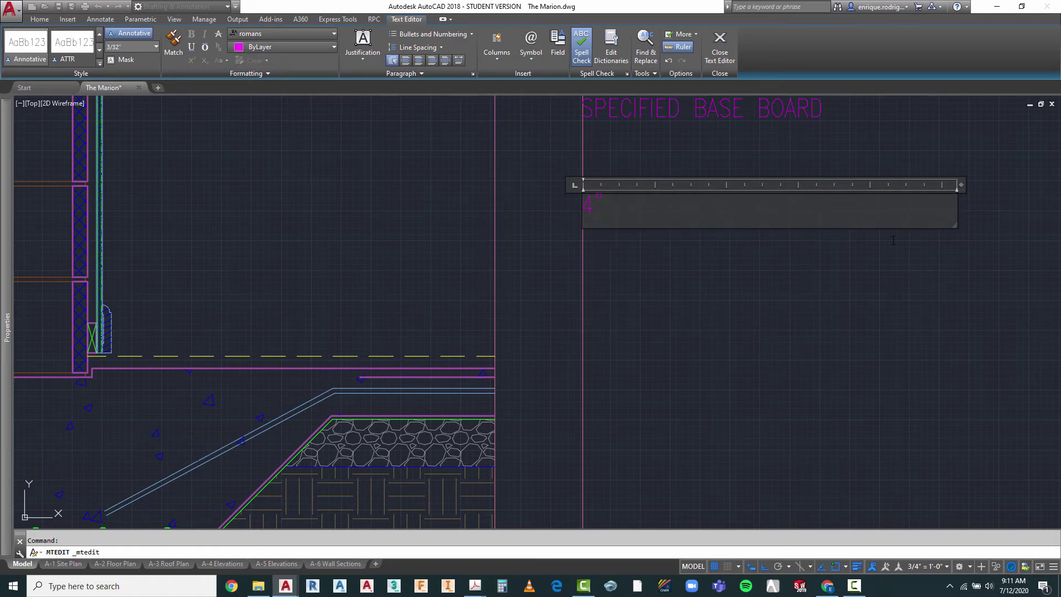
type(" CON")
type("CRETE SLA")
type("B")
type(" W/ ")
type("6\"X")
type("6\" 1.4")
type("/1.4")
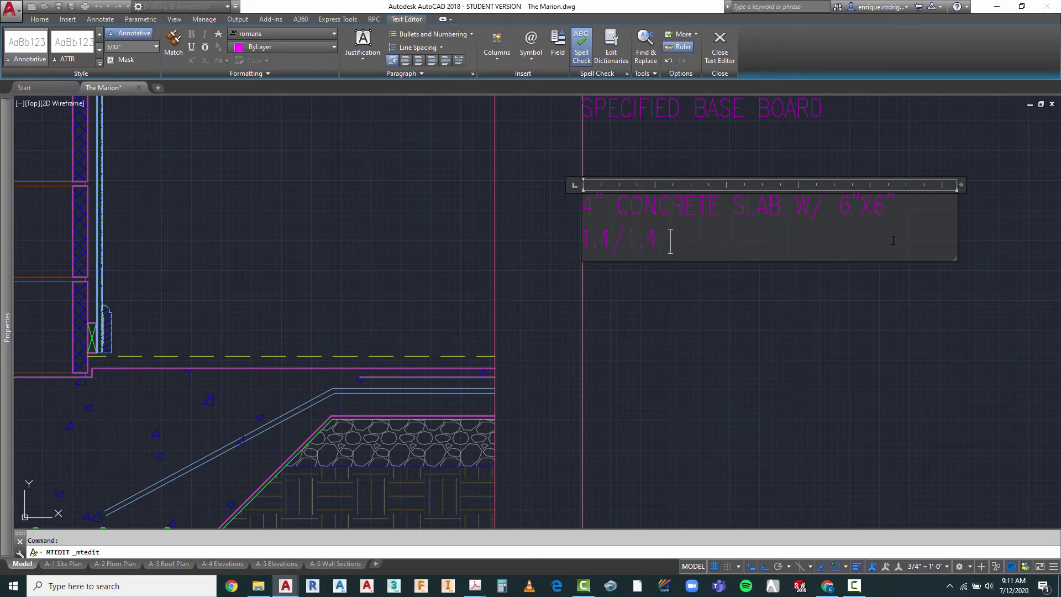
type(" W.W.M.")
- Continue the slab note with the reinforcing remark (DBL REINF FOR 60" @ PERIMETER)
type("(DBL REINF FOR")
key("Return")
type("60\"")
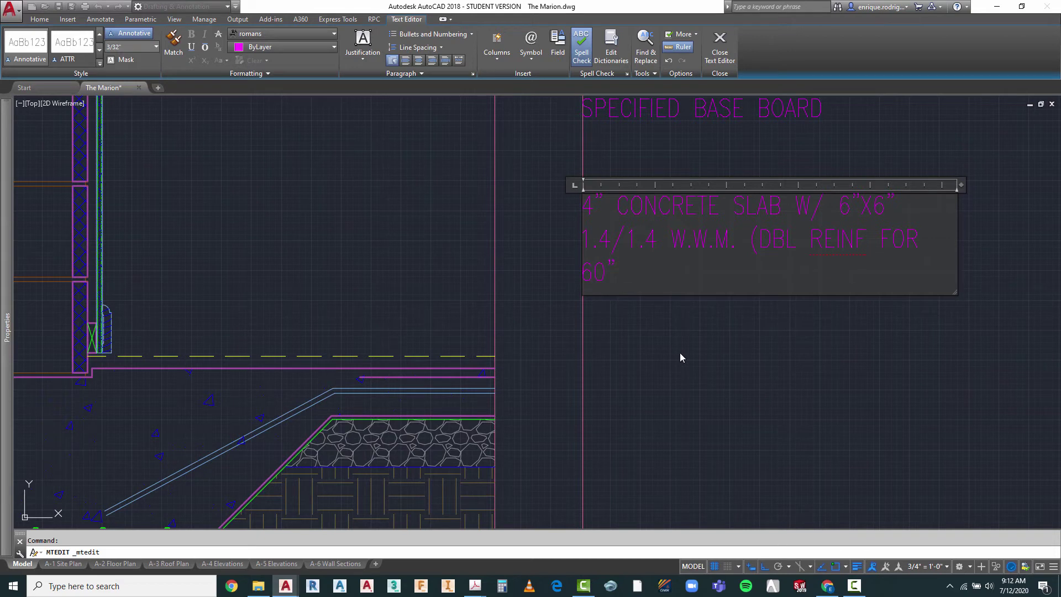
type(" @")
type(" PERIM")
type("ETER")
type(") O")
- Extend the slab note with OVER 6 MIL VAPOR BARRIER ON 4"
type("VER 6 ")
type("MI")
type("L ")
type("VAPOR BA")
type("RR")
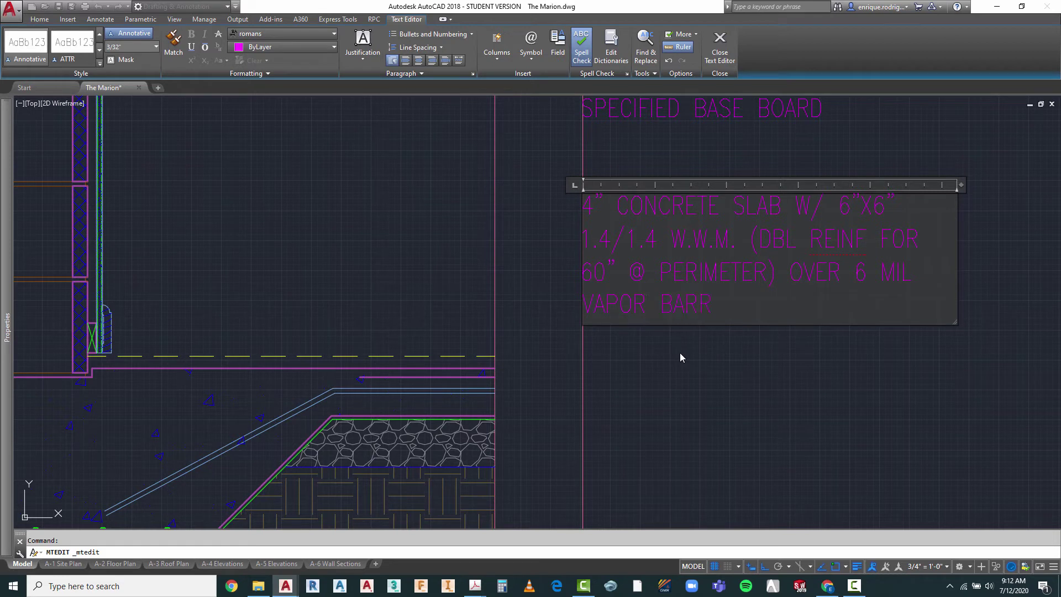
type("IER ON 4\"")
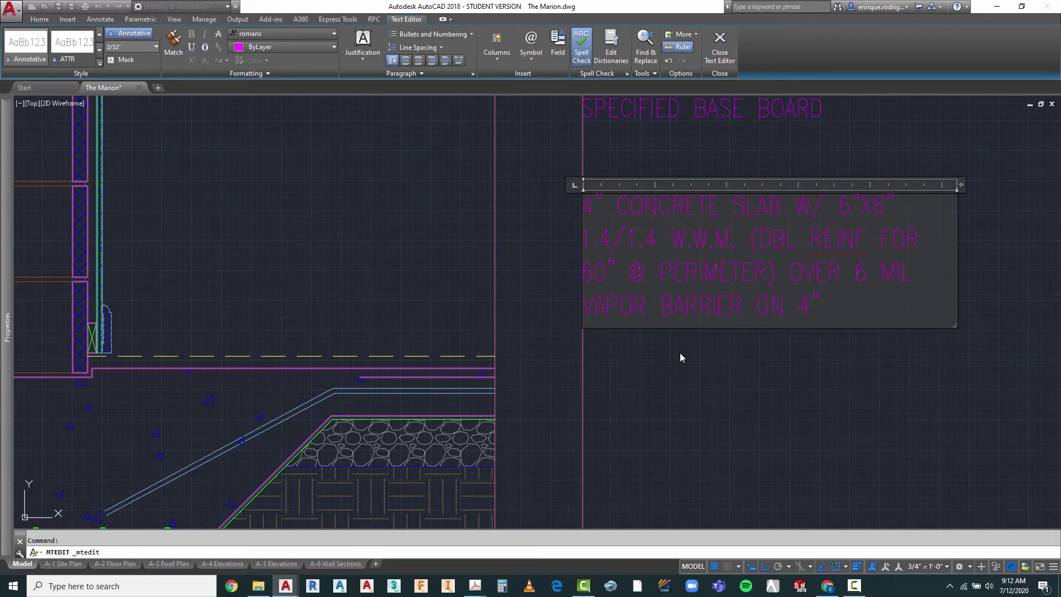
- Complete the slab note with GRAVEL, ON WELL COMPACTED, TEREMITE TREATED, CLEAN FILL. and finish editing
type(" GRAVEL. ON WE")
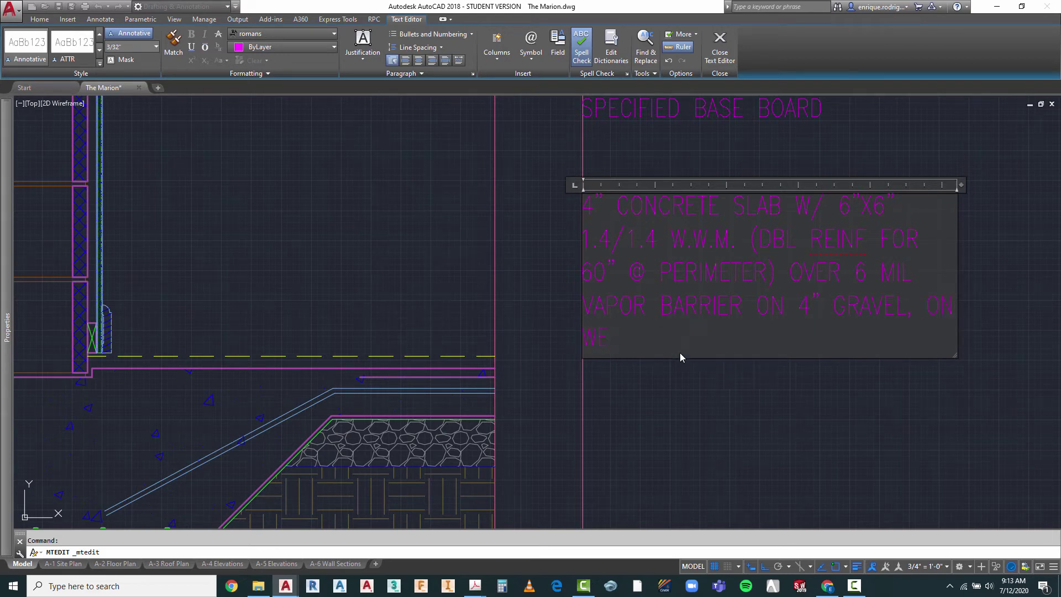
type("LL COMPACTED")
type(", TEREMITE")
type(" TREATE")
type("D")
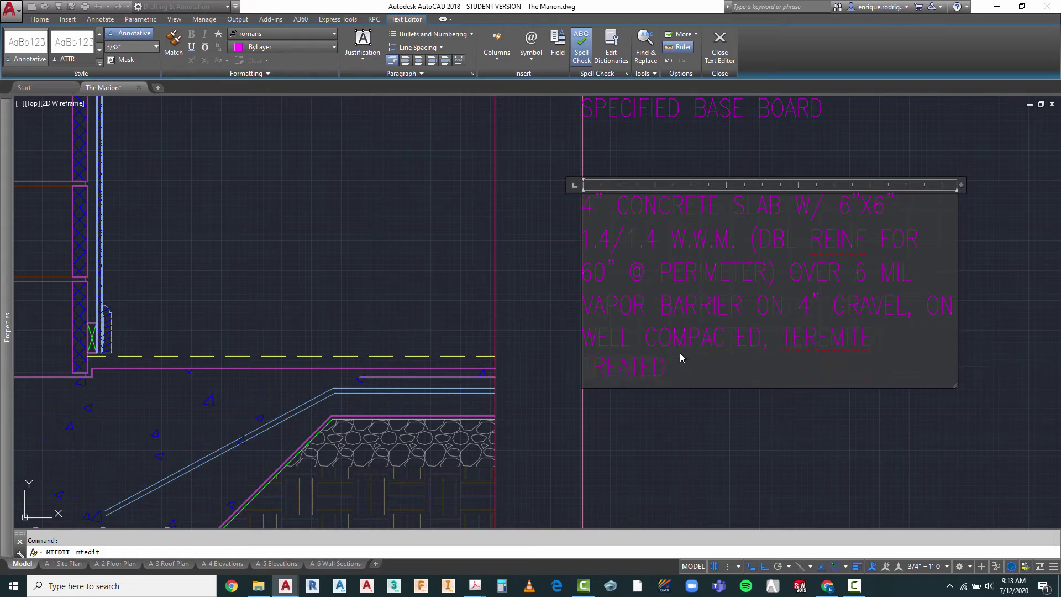
type(", CLEAN FILL.")
left_click(726, 486)
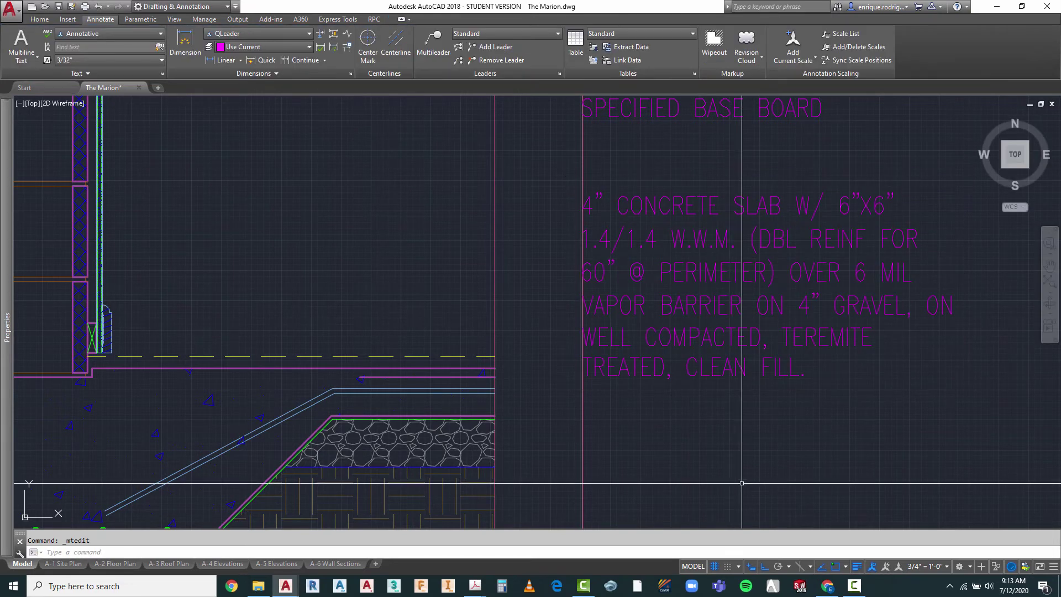
- Correct the misspelled word TEREMITE in the slab note to TERMITE
scroll(602, 176, "down", 3)
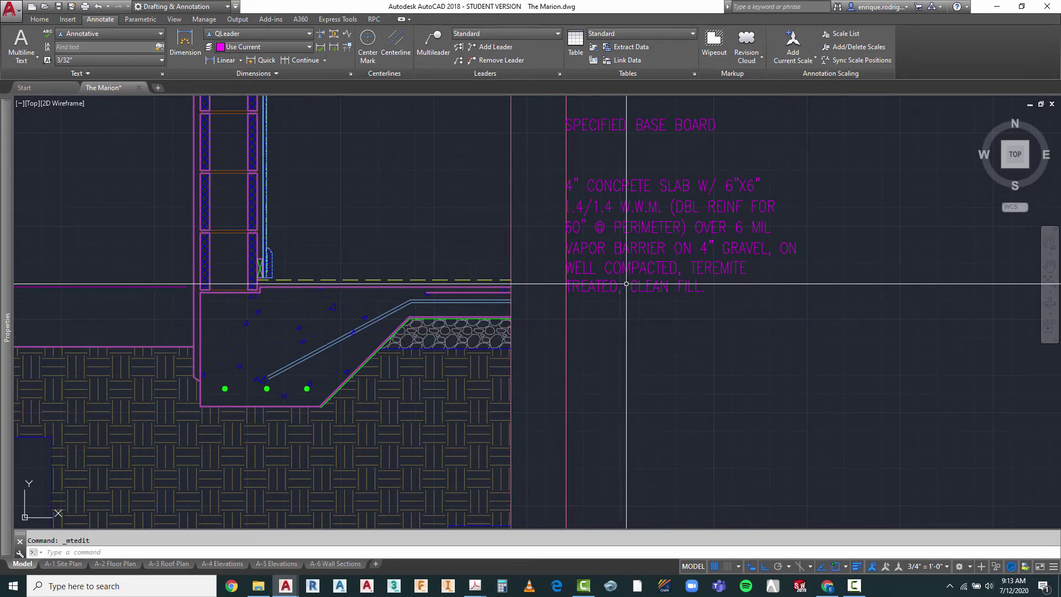
scroll(788, 273, "up", 4)
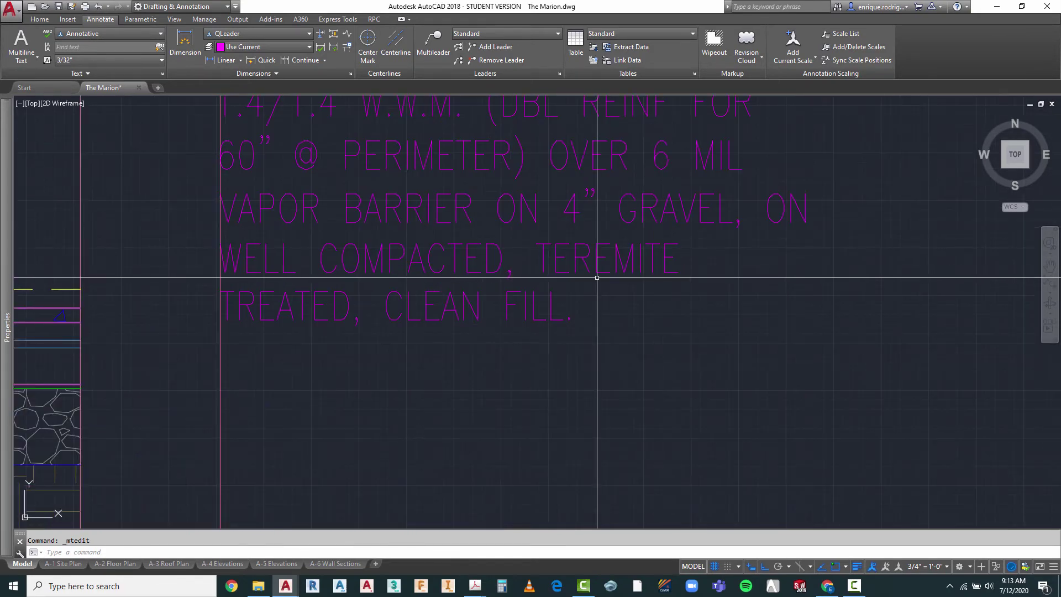
key("Escape")
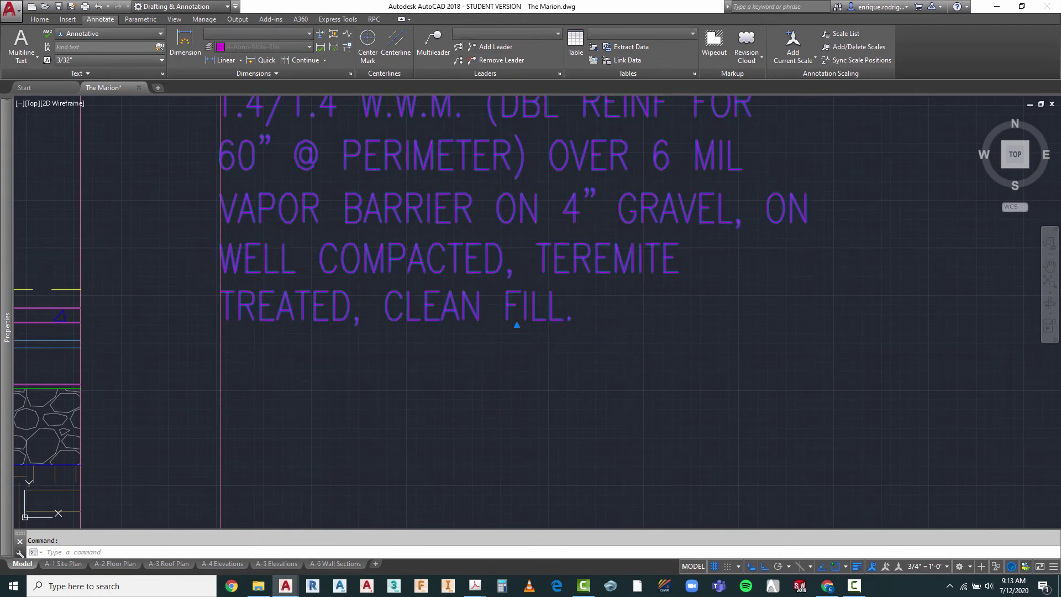
double_click(609, 266)
key("shift+Left")
key("Delete")
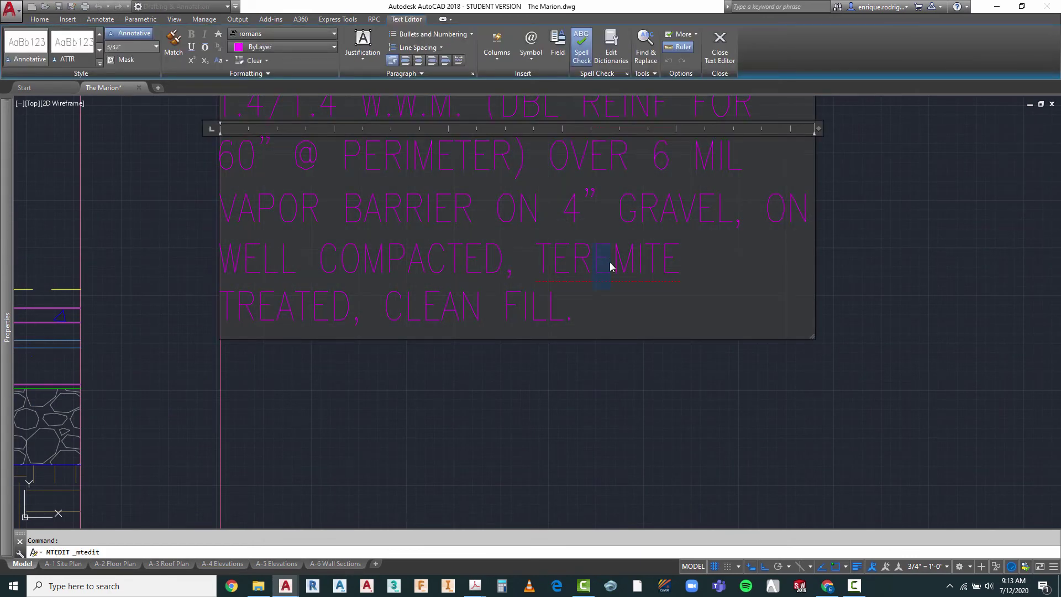
left_click(689, 403)
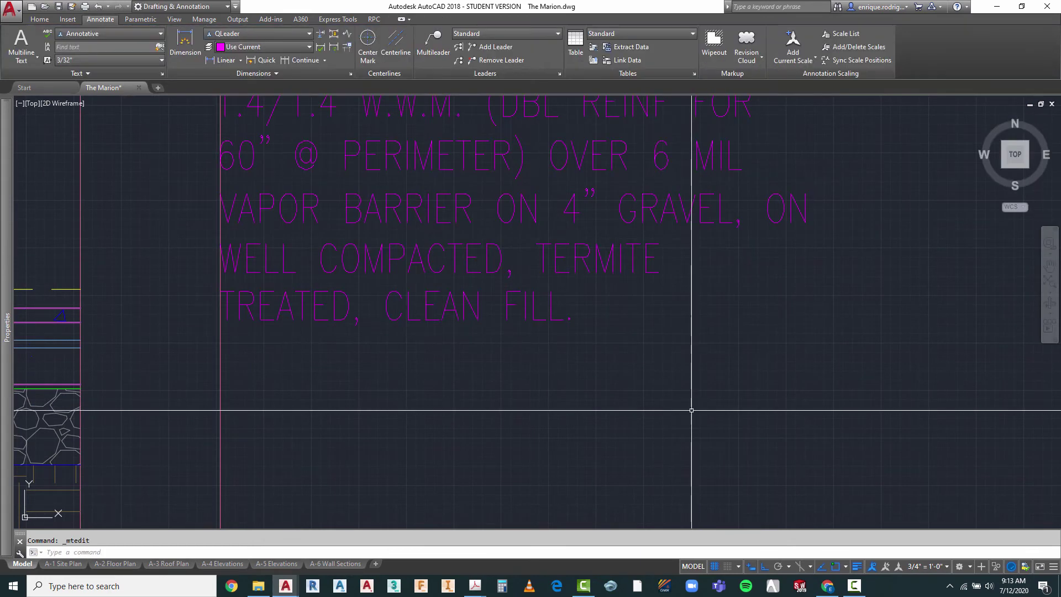
scroll(696, 420, "down", 2)
scroll(700, 317, "down", 2)
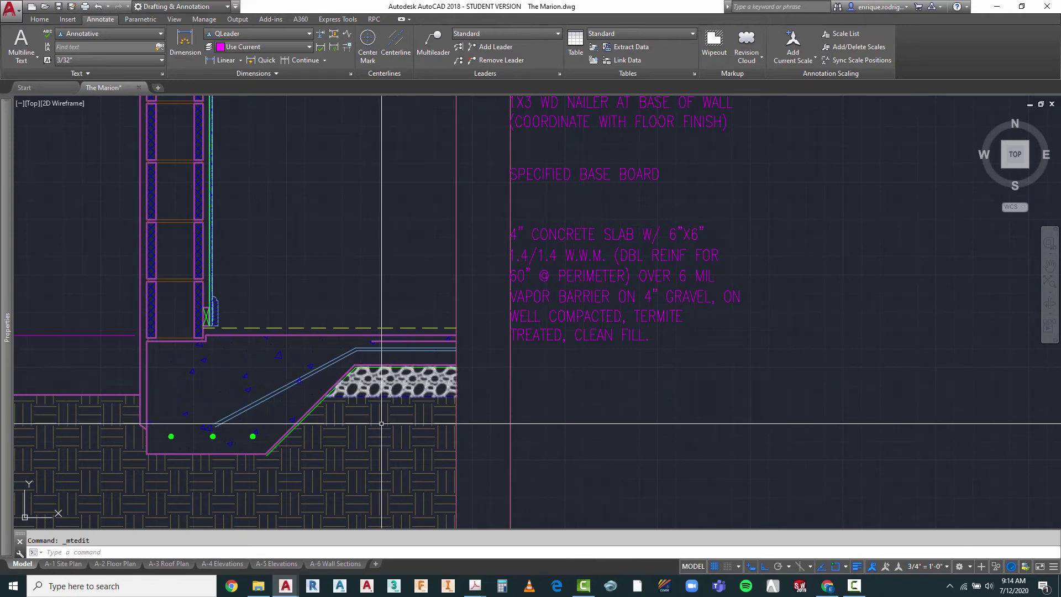
scroll(672, 352, "down", 2)
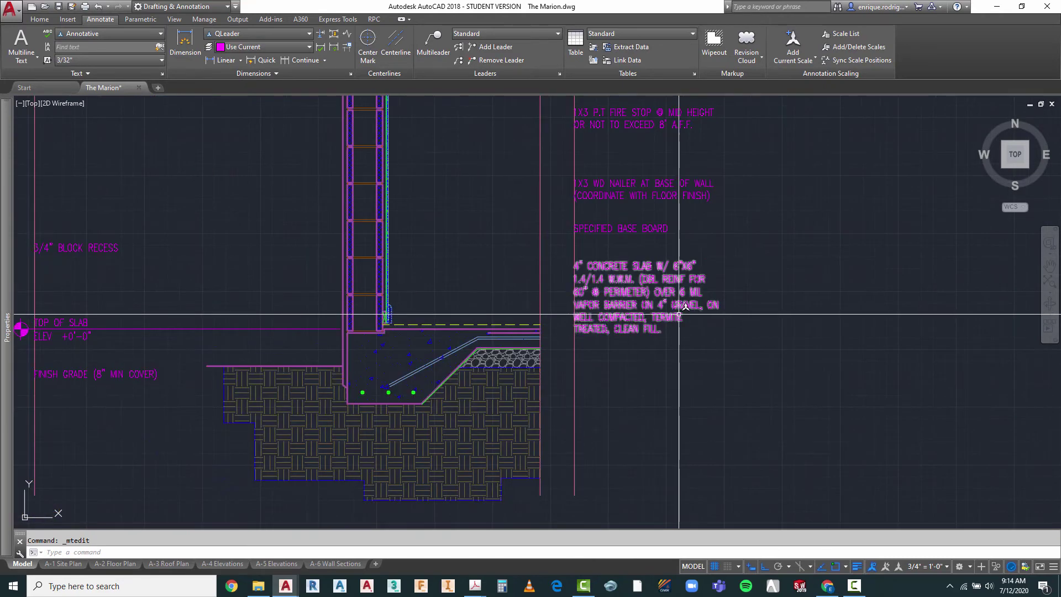
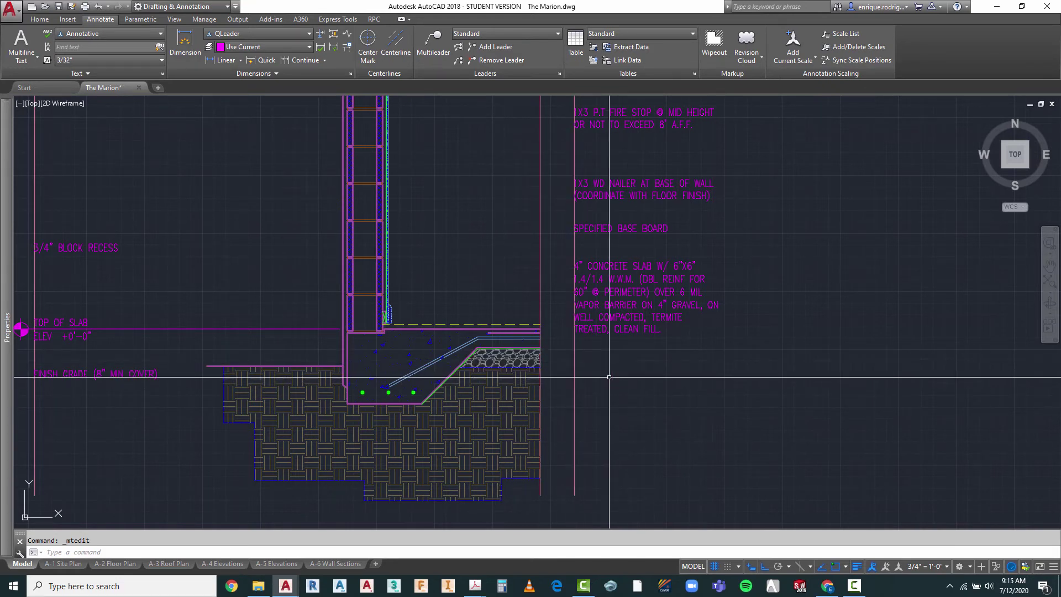
scroll(487, 370, "up", 4)
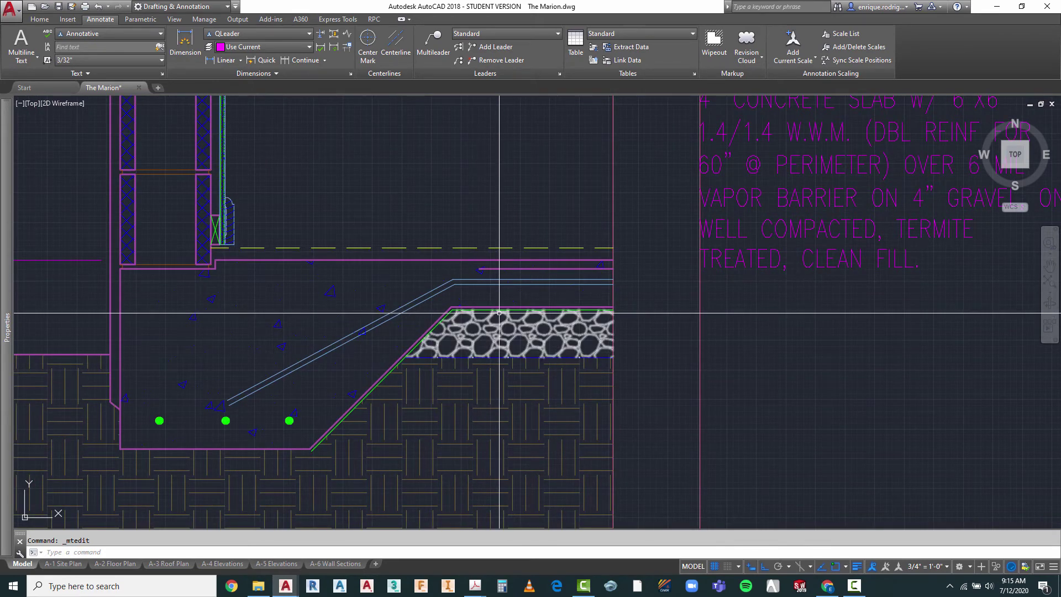
scroll(715, 296, "down", 6)
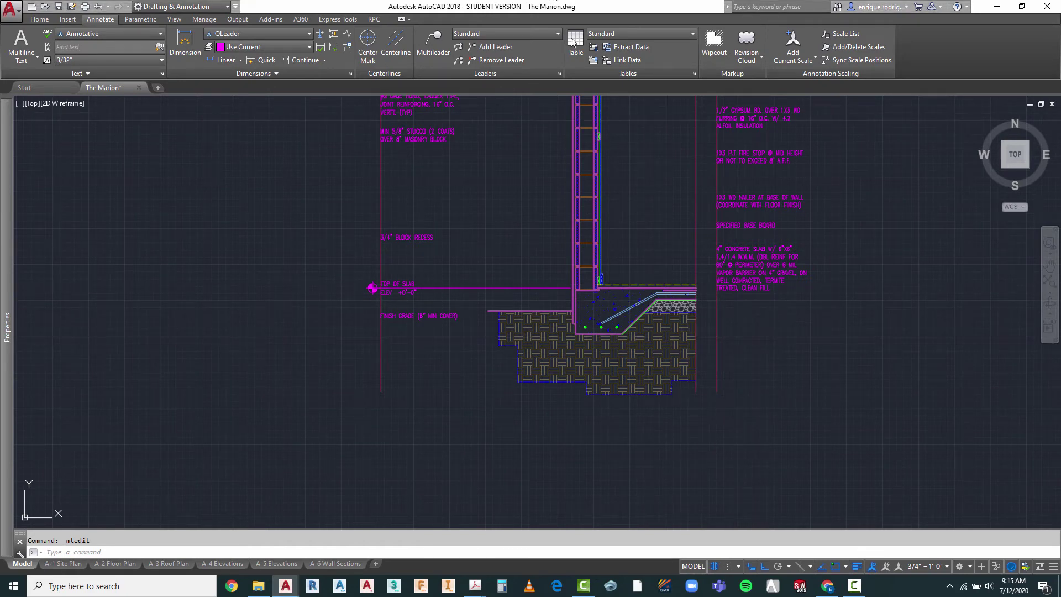
scroll(746, 316, "up", 2)
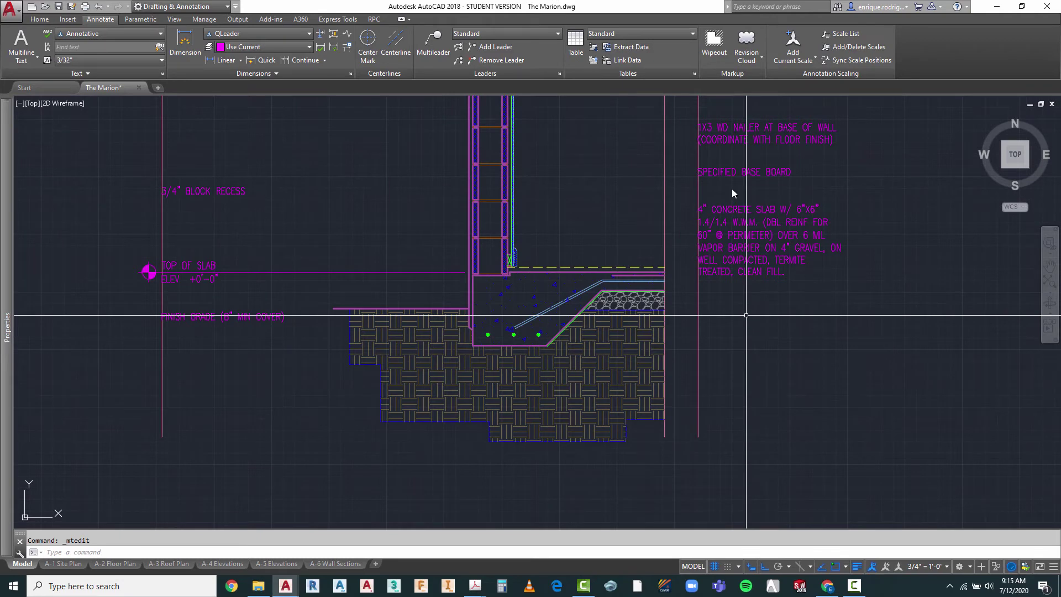
- Move the wood nailer and SPECIFIED BASE BOARD notes together straight up, widening the gap above the concrete slab note
key("Escape")
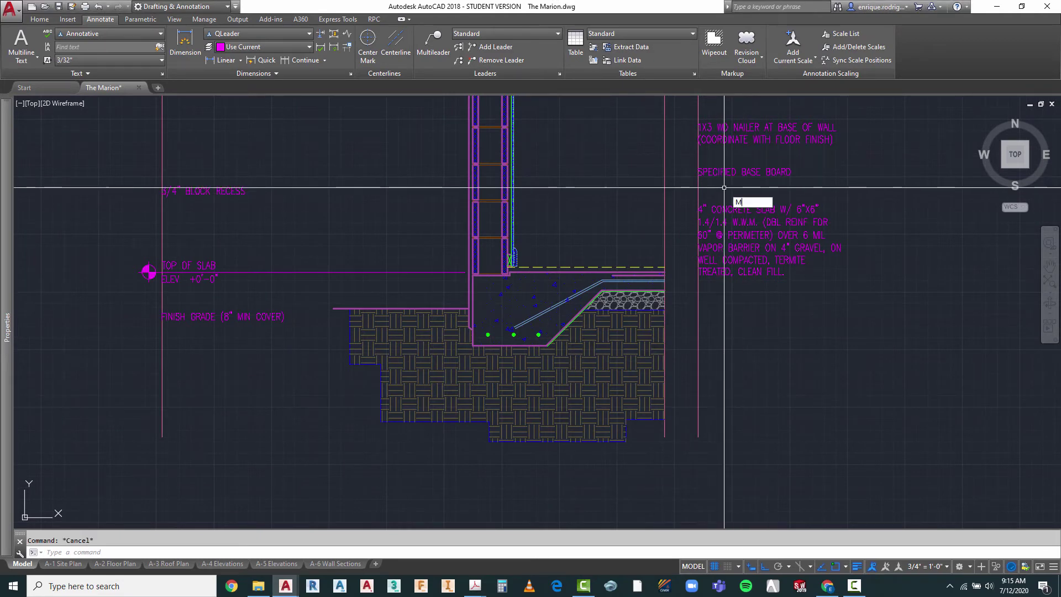
scroll(723, 197, "down", 2)
type("m")
key("Return")
left_click(726, 160)
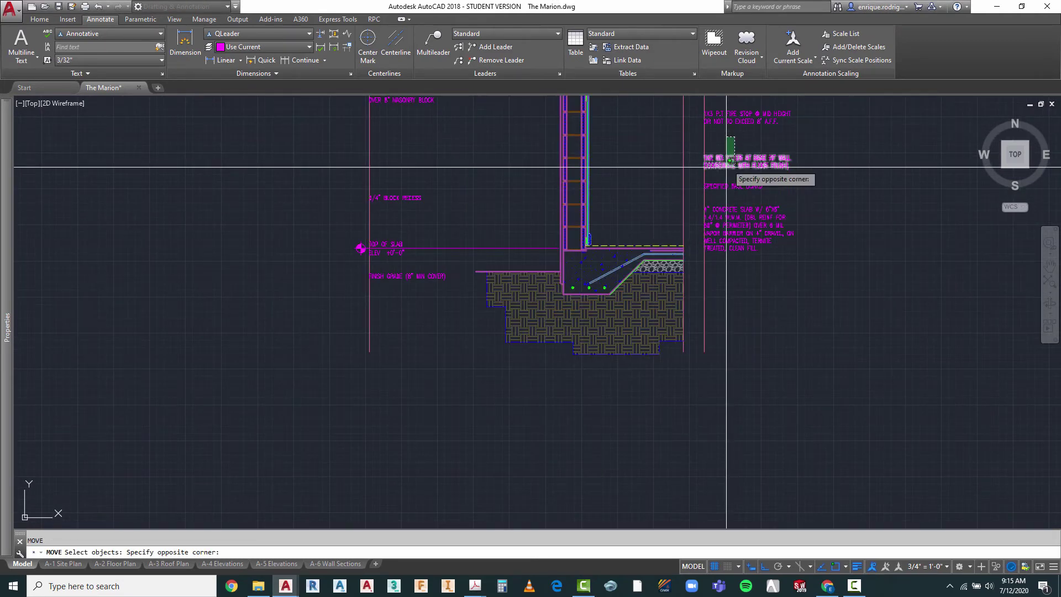
left_click(716, 188)
key("Return")
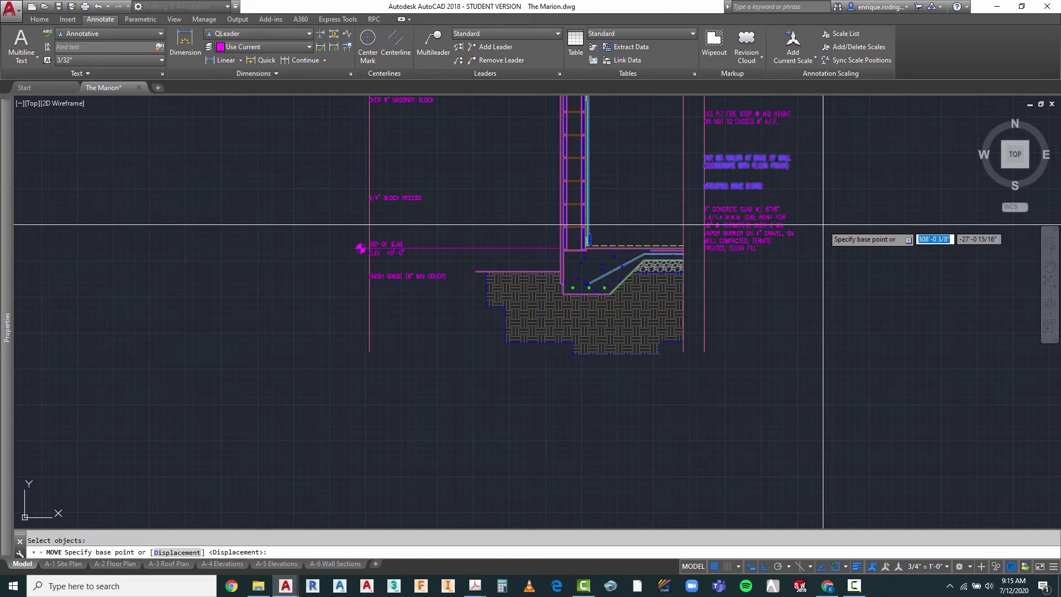
left_click(822, 224)
key("Escape")
- Copy the SPECIFIED BASE BOARD note straight down into the gap above the concrete slab note
scroll(754, 193, "up", 4)
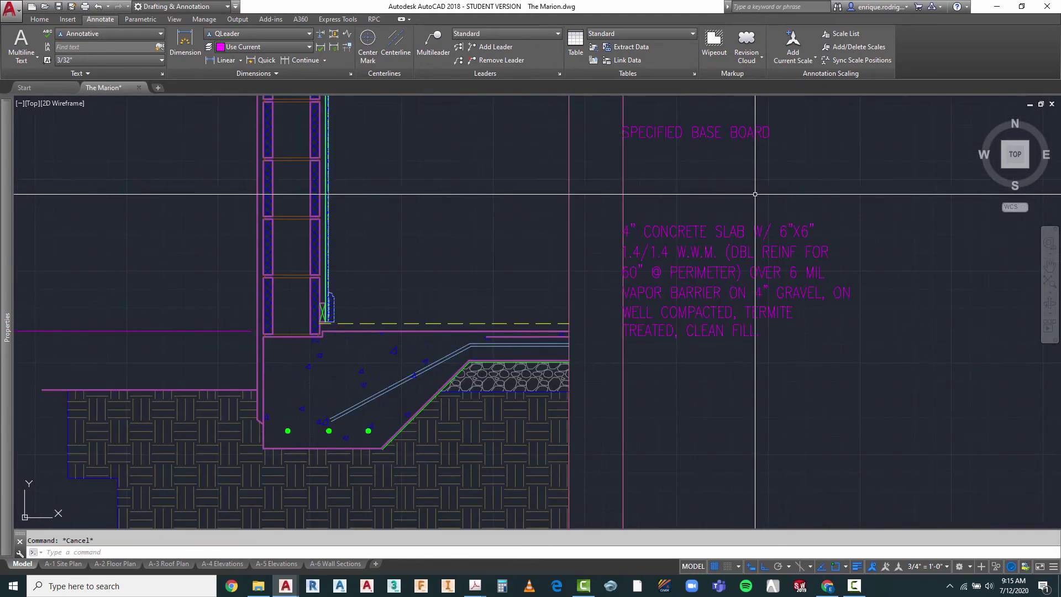
type("co")
key("Return")
left_click(701, 133)
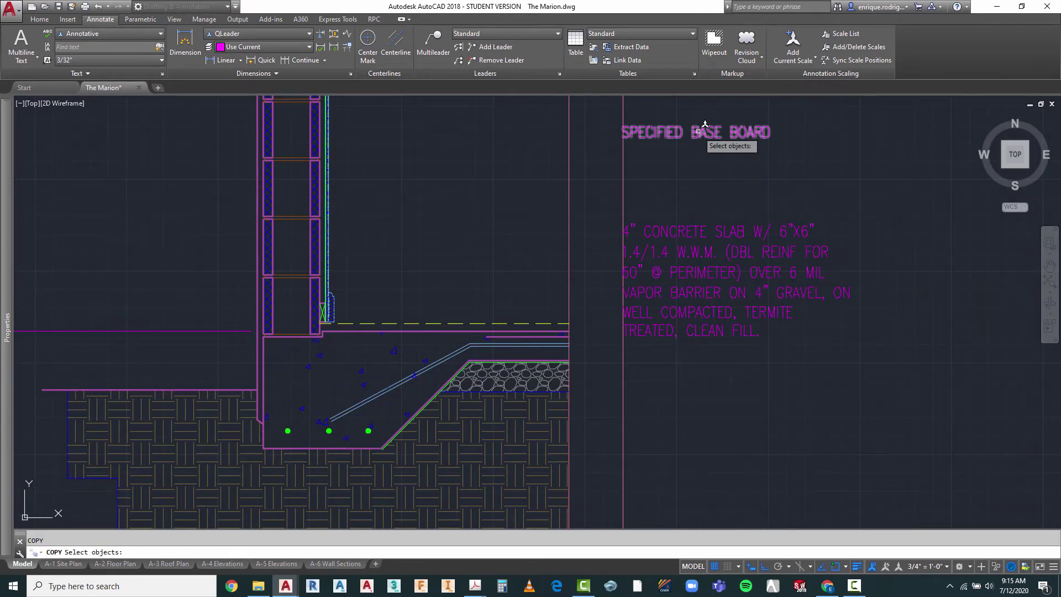
key("Return")
left_click(879, 130)
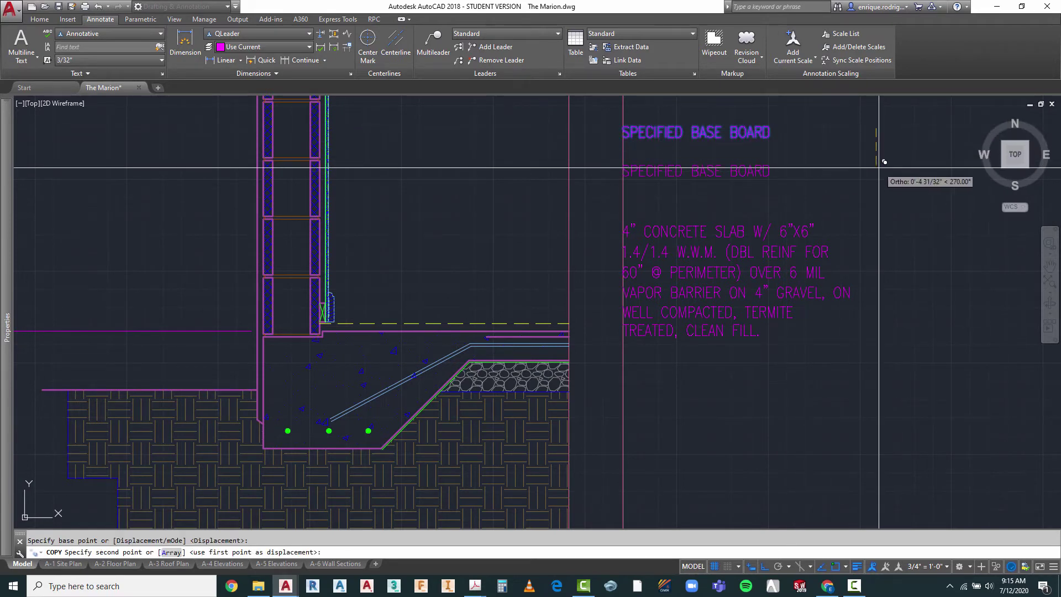
left_click(881, 178)
key("Escape")
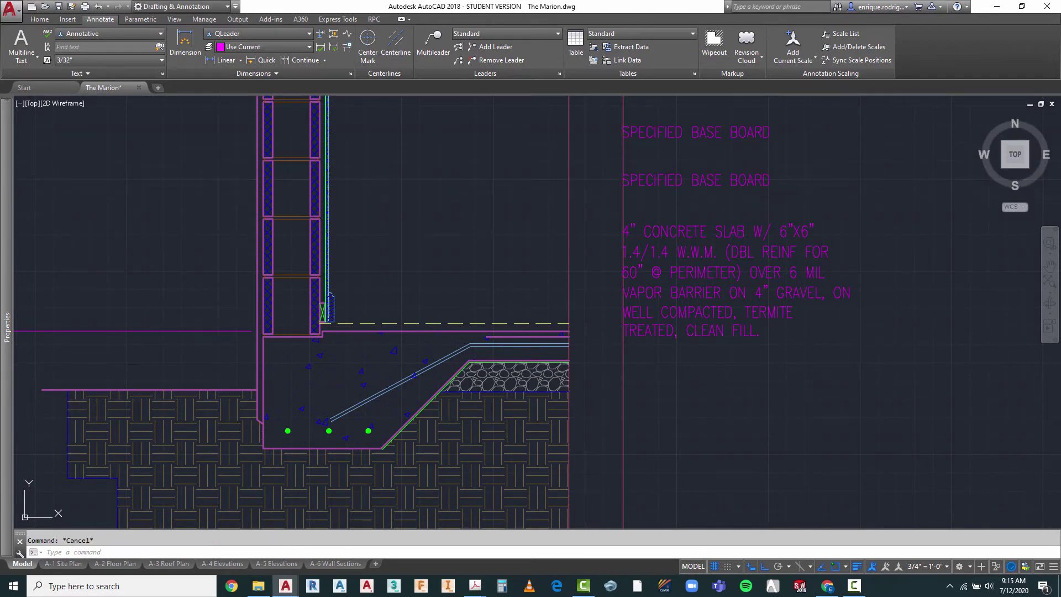
- Replace the text of the copied note above the slab note with FINISH FLOOR (BY OTHERS) and finish editing
double_click(667, 177)
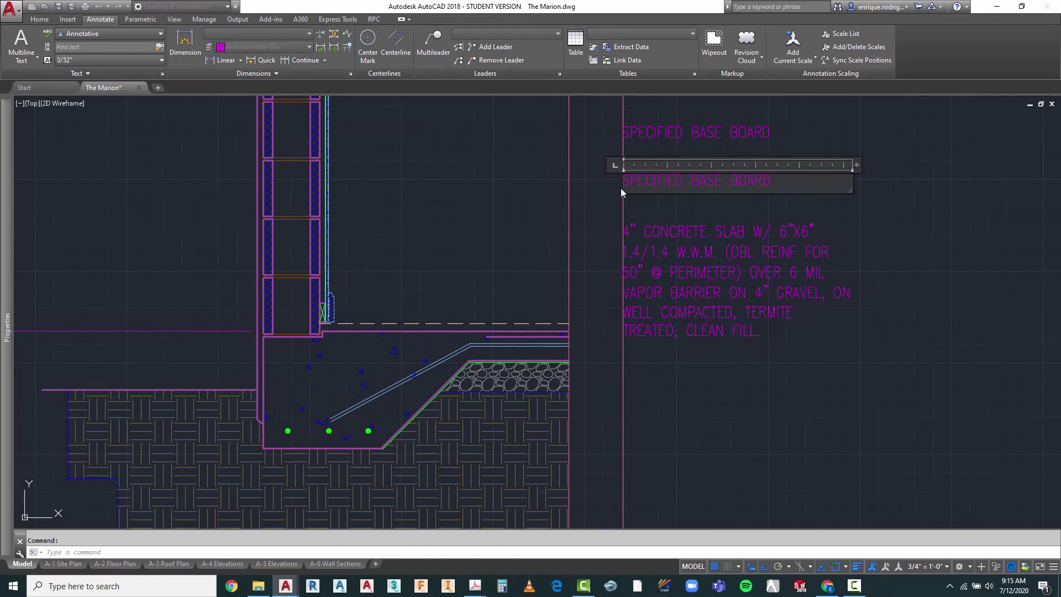
left_click_drag(628, 182, 771, 192)
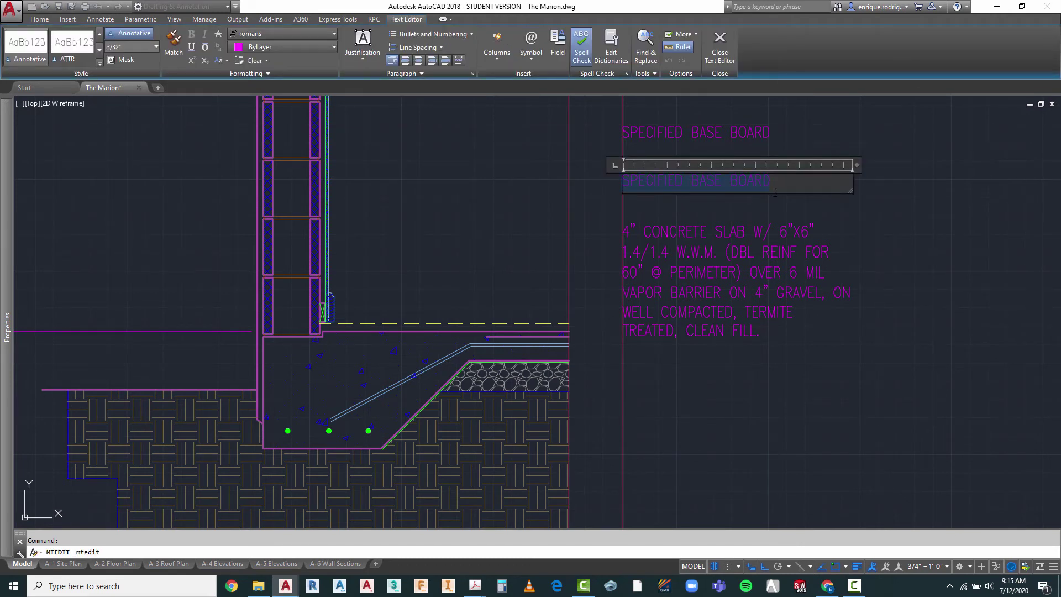
type("FINISH FLOOR (BY")
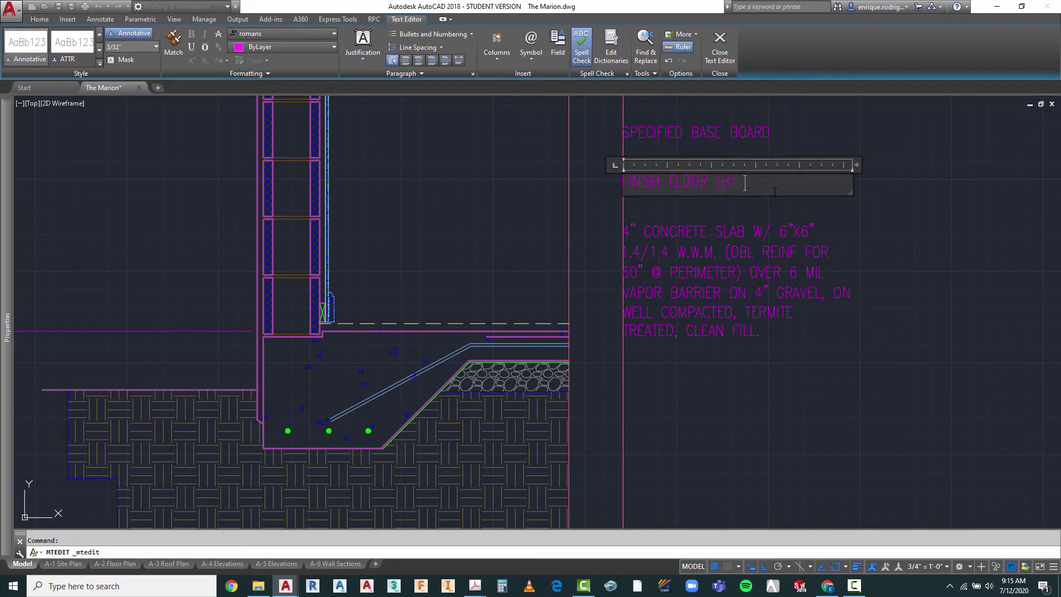
type(" OTHERS")
left_click(773, 436)
scroll(718, 251, "down", 4)
scroll(718, 251, "down", 3)
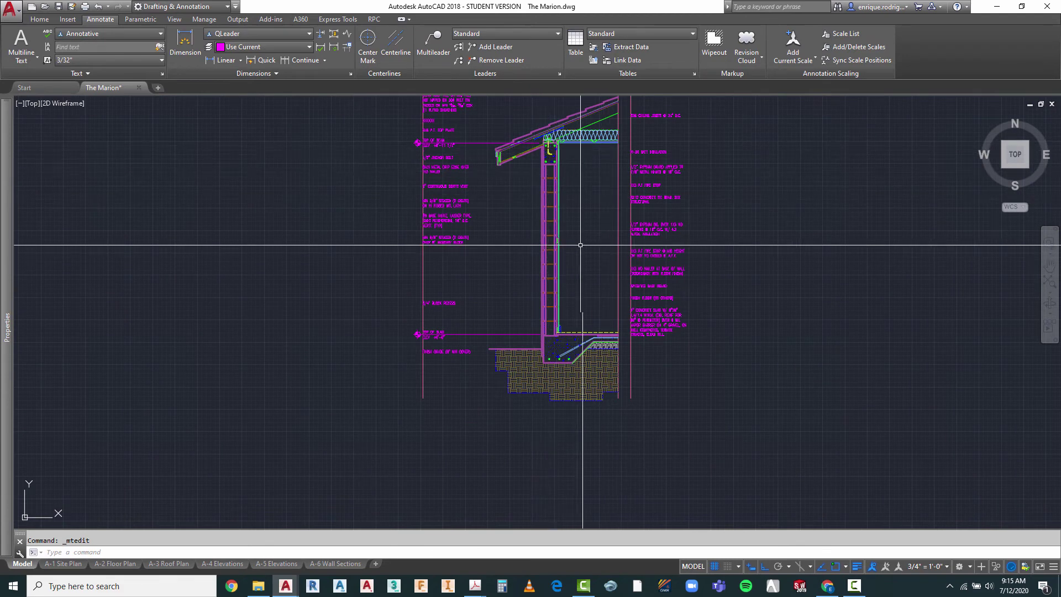
scroll(649, 304, "up", 4)
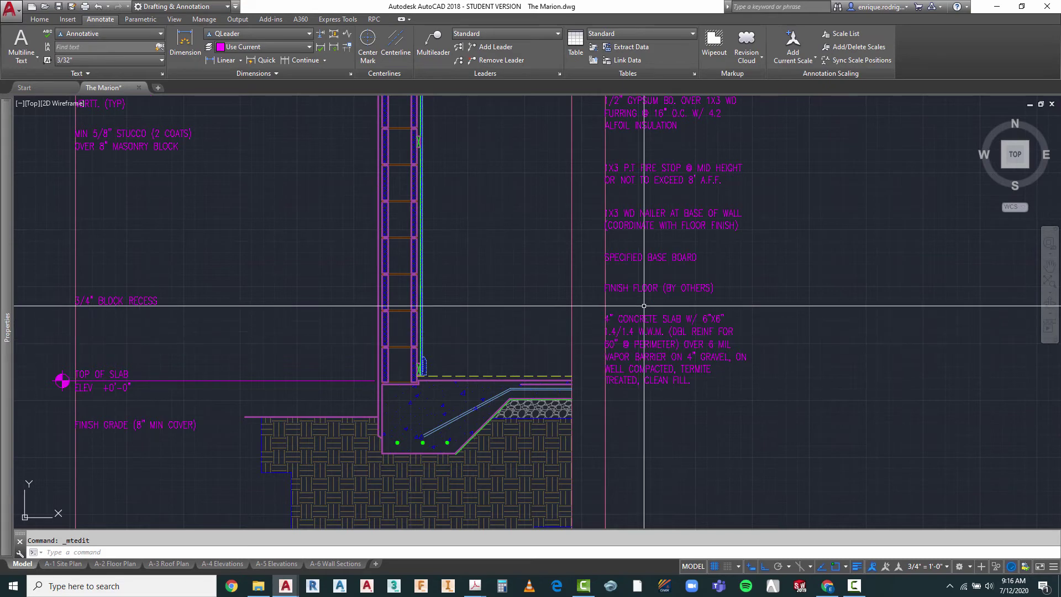
key("Escape")
scroll(649, 304, "up", 4)
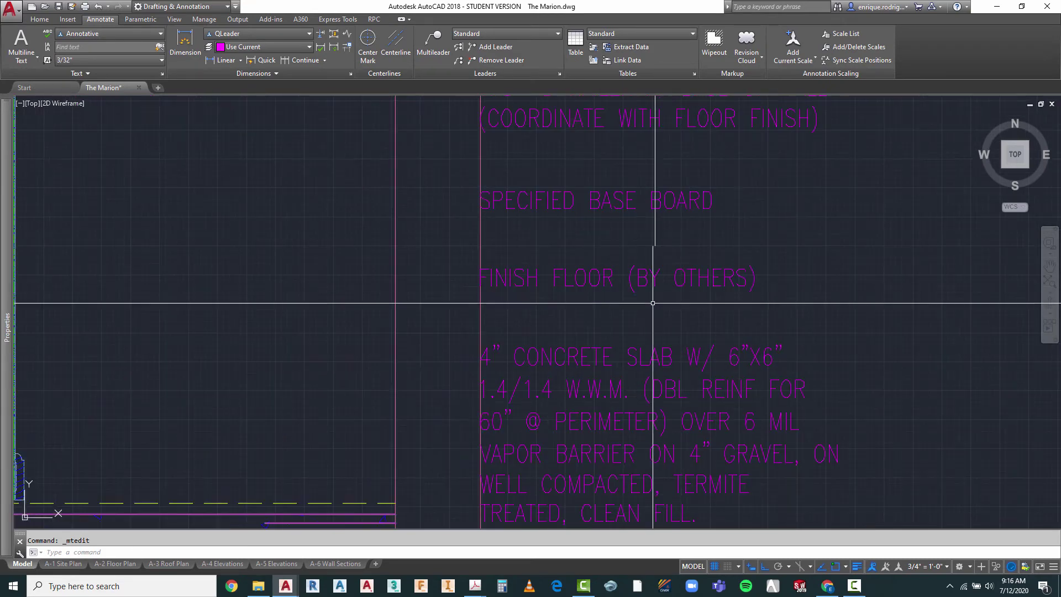
- Change the finish floor note to read "FINISH FLOOR. SEE ROOM FINISH SCHEDULE"
left_click(654, 274)
double_click(654, 274)
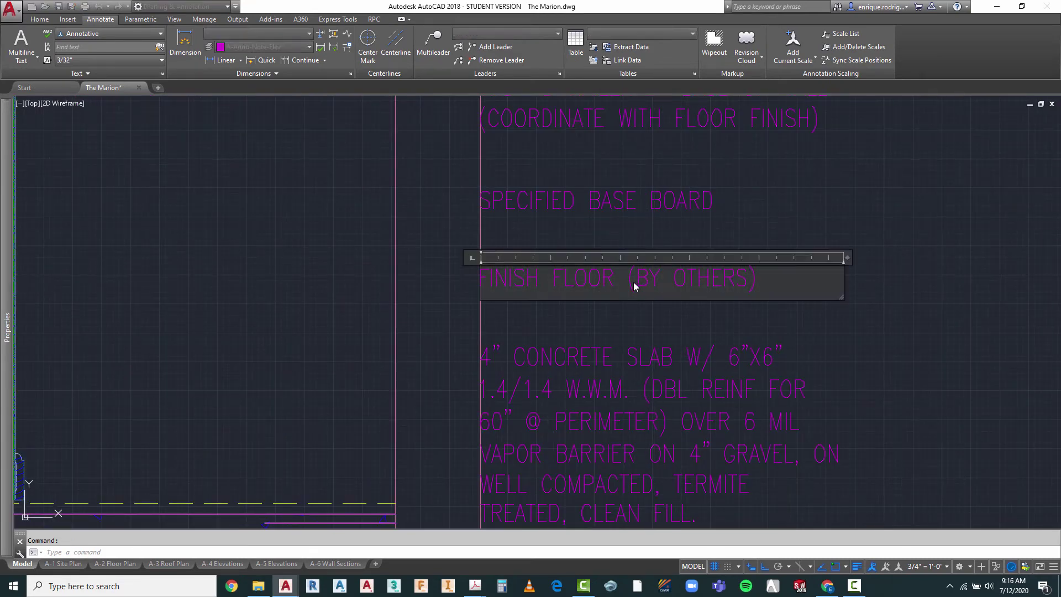
left_click_drag(617, 278, 820, 282)
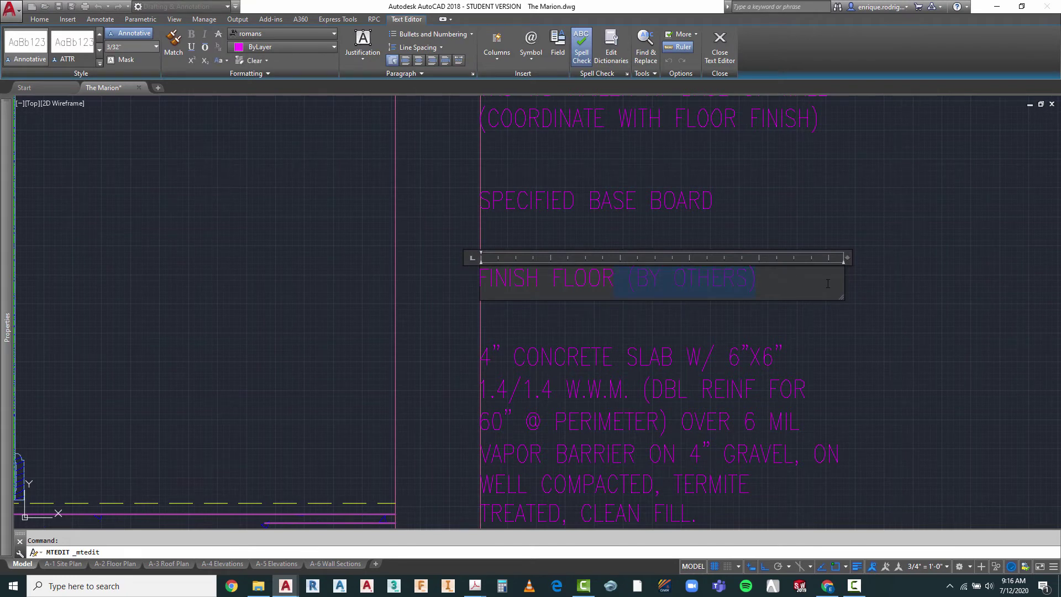
key("Delete")
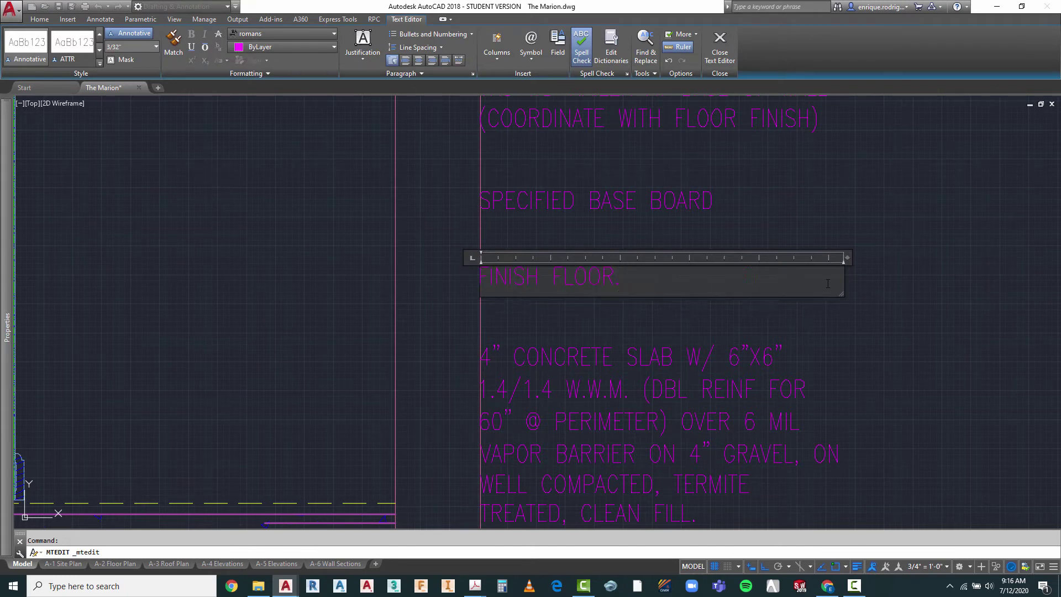
type(". SEE ROOM FINISH SCHEDULE")
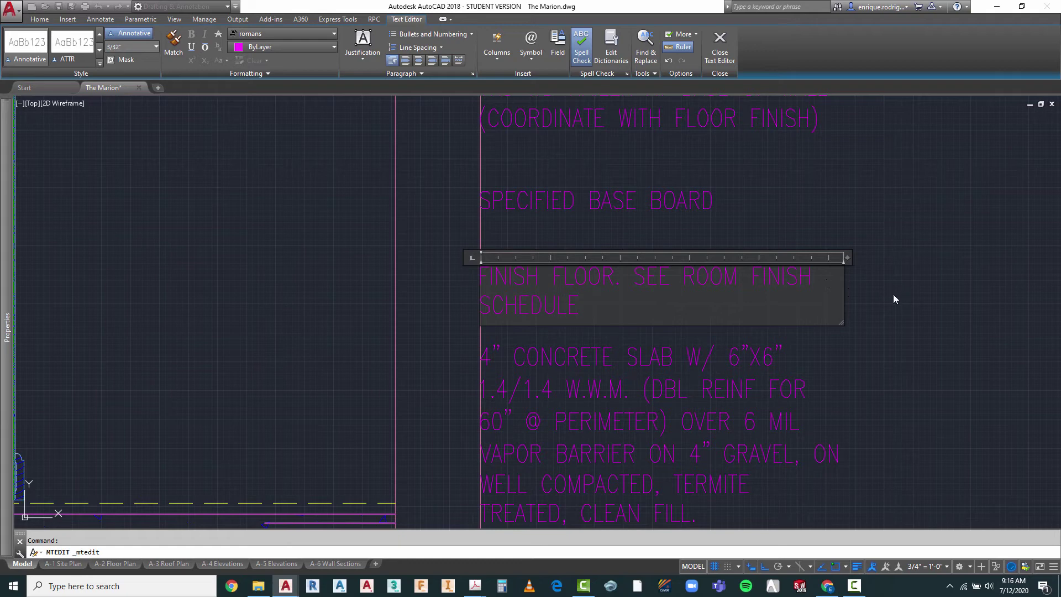
left_click(893, 295)
- Try to copy the 4" concrete slab note slightly below its original position, and undo the copy
scroll(573, 250, "down", 4)
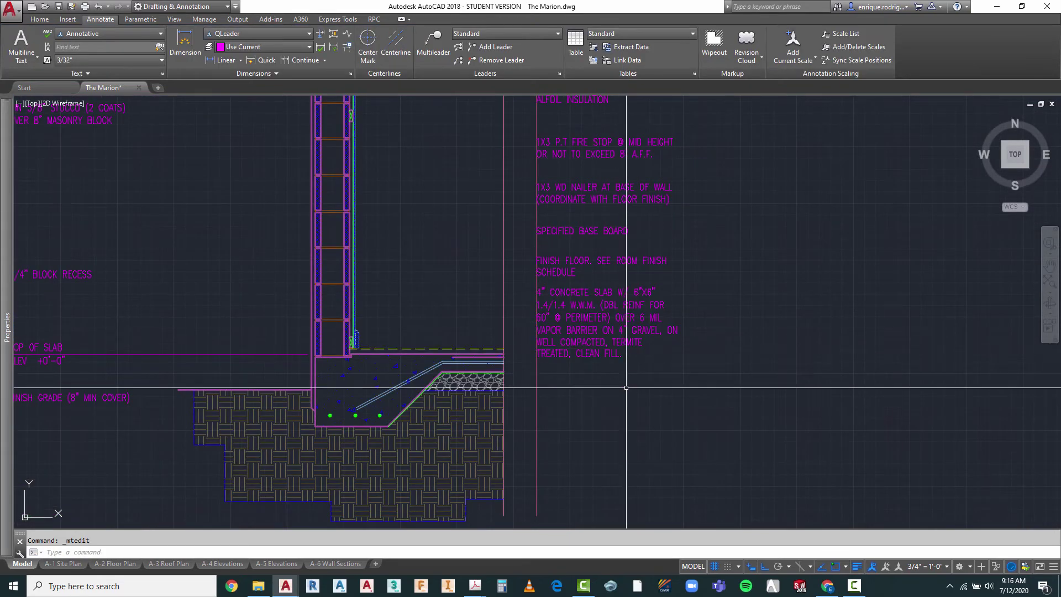
scroll(621, 387, "down", 3)
scroll(592, 330, "up", 3)
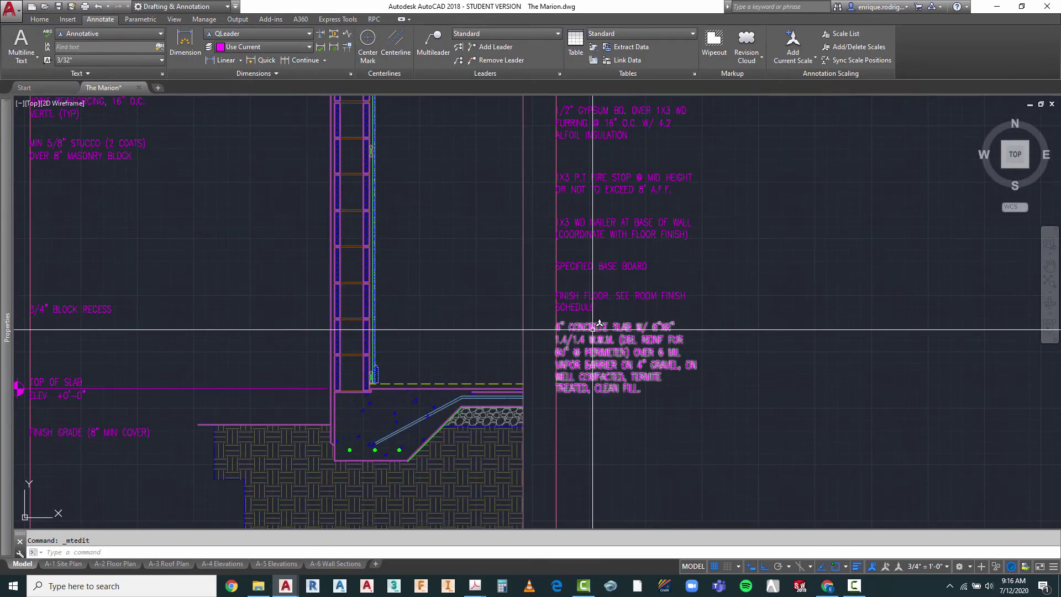
key("Escape")
type("co")
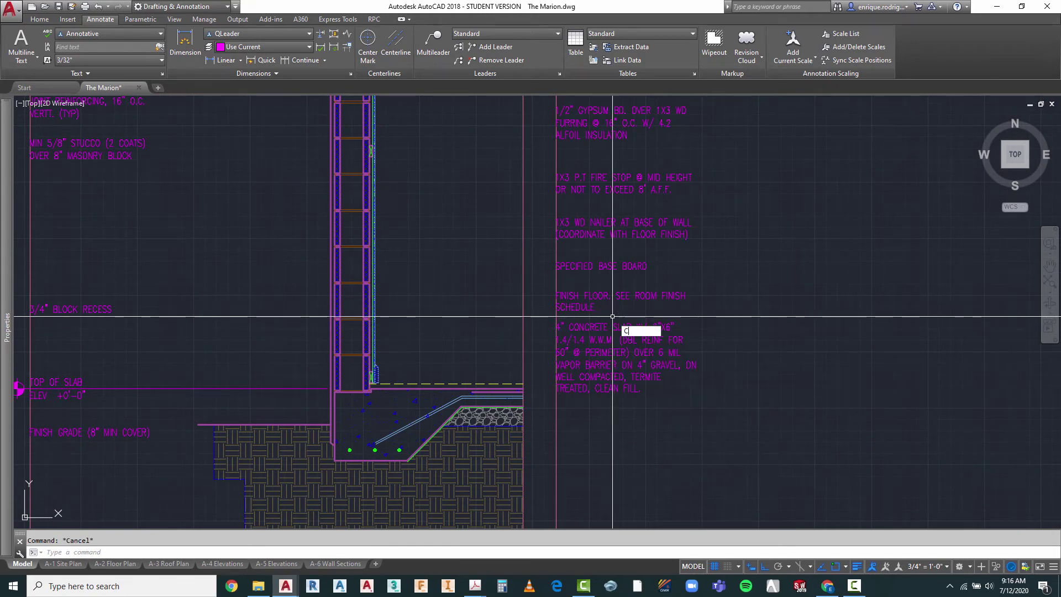
key("Return")
left_click(634, 316)
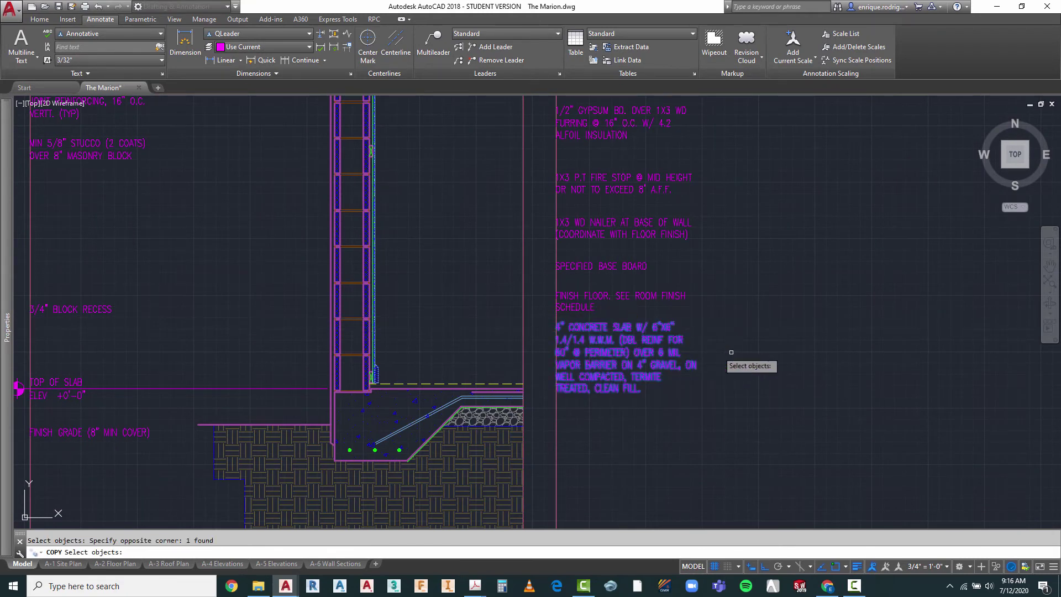
left_click(753, 365)
key("Return")
left_click(743, 324)
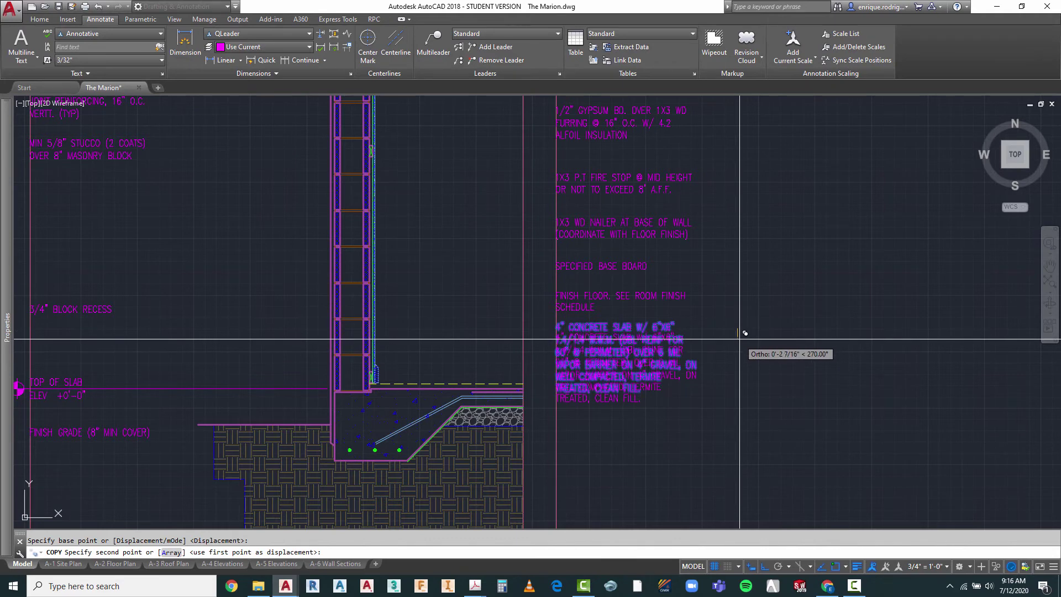
left_click(744, 330)
key("Escape")
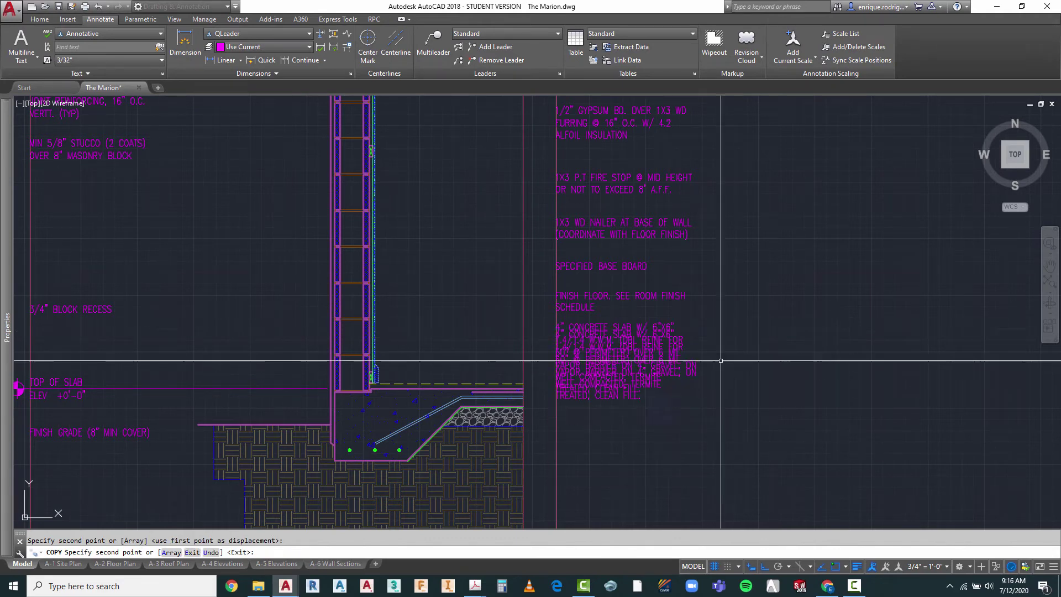
left_click(98, 6)
key("Escape")
- Move the 4" concrete slab note straight down about 2" to separate it from the finish floor note
type("m")
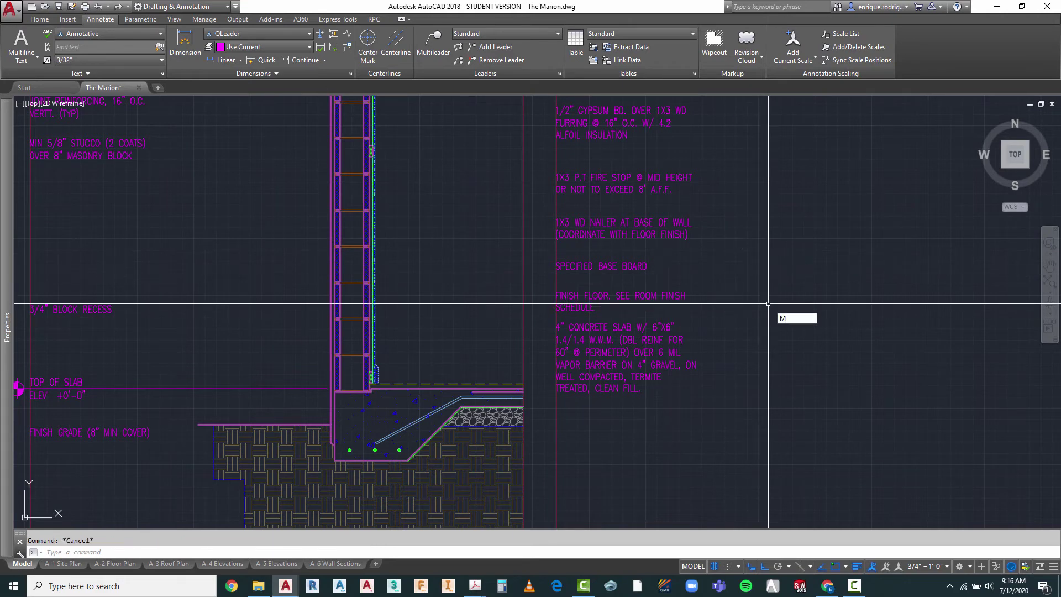
key("Return")
left_click(705, 321)
left_click(664, 367)
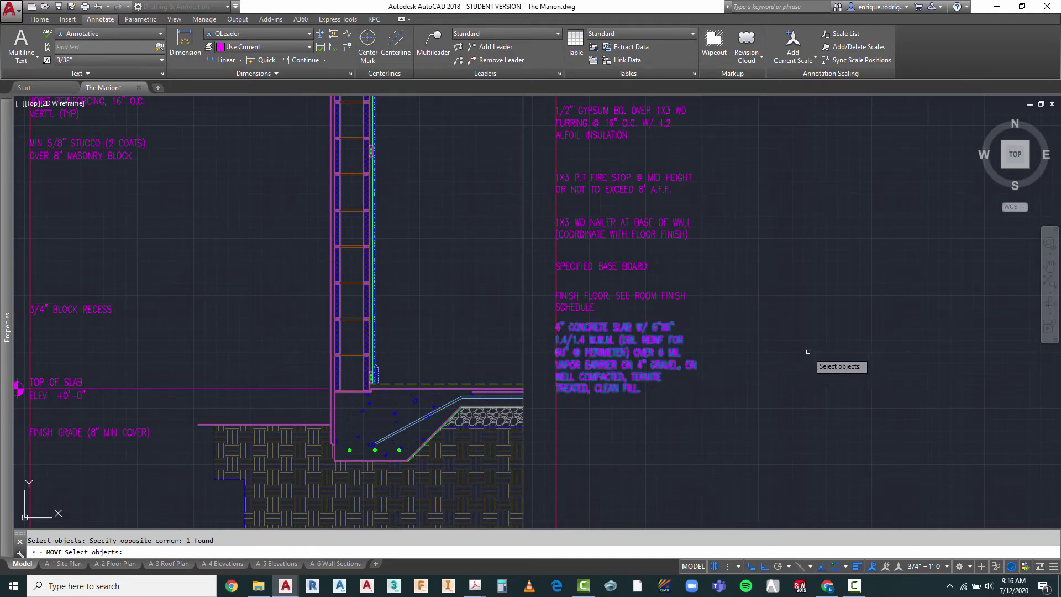
key("Return")
left_click(733, 305)
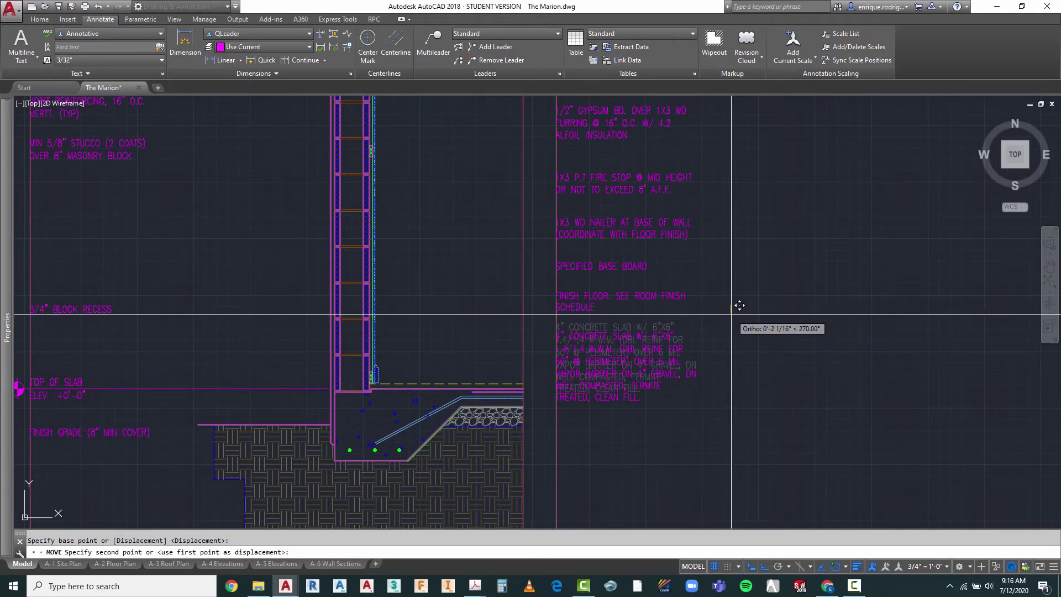
key("Escape")
- Copy the 4" concrete slab note straight down, clear below the original beside the footing
scroll(718, 308, "down", 4)
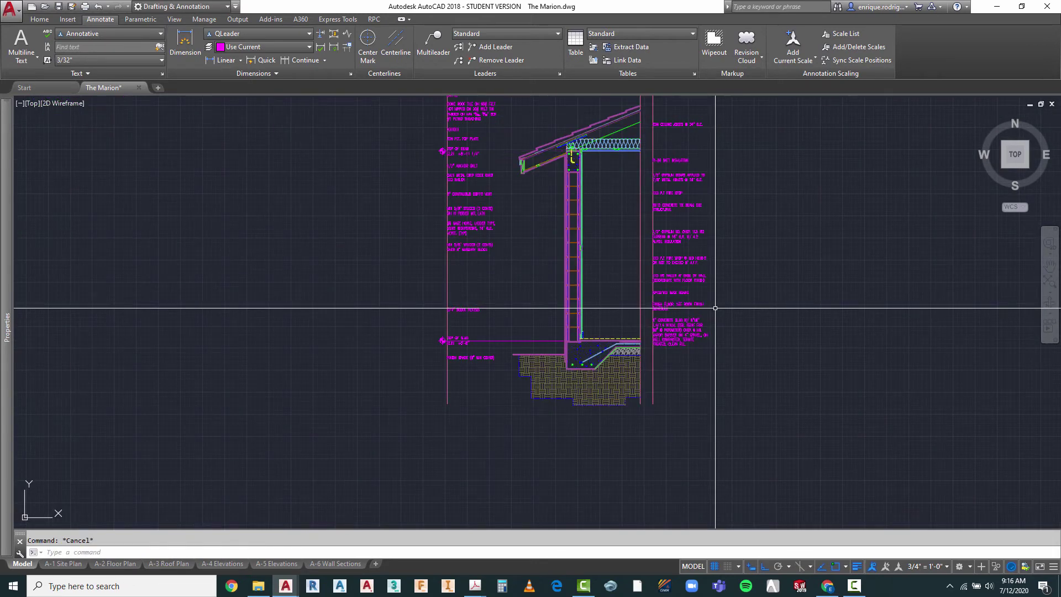
scroll(714, 255, "up", 2)
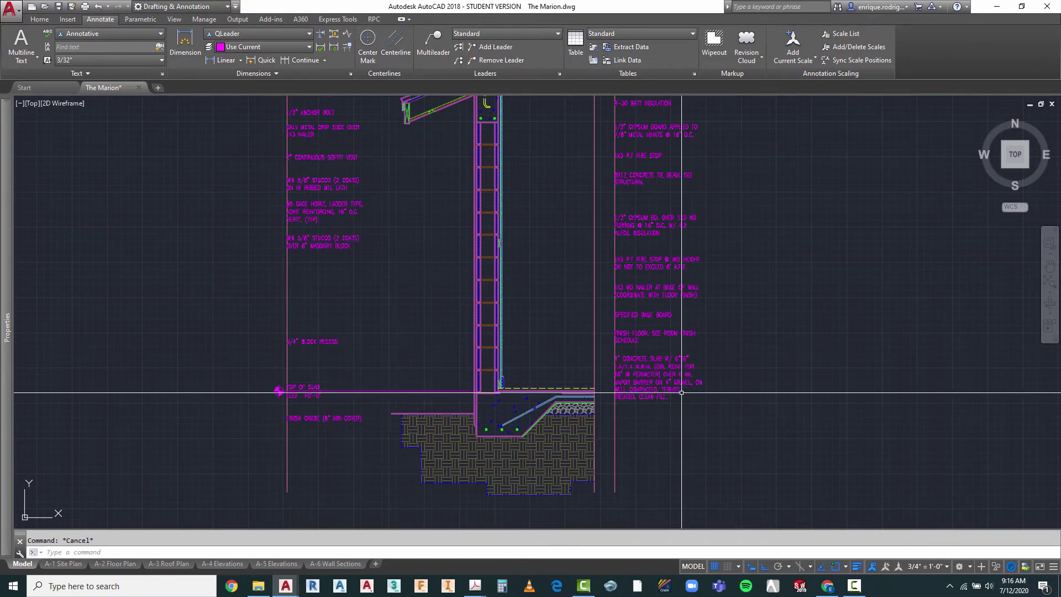
scroll(540, 388, "up", 2)
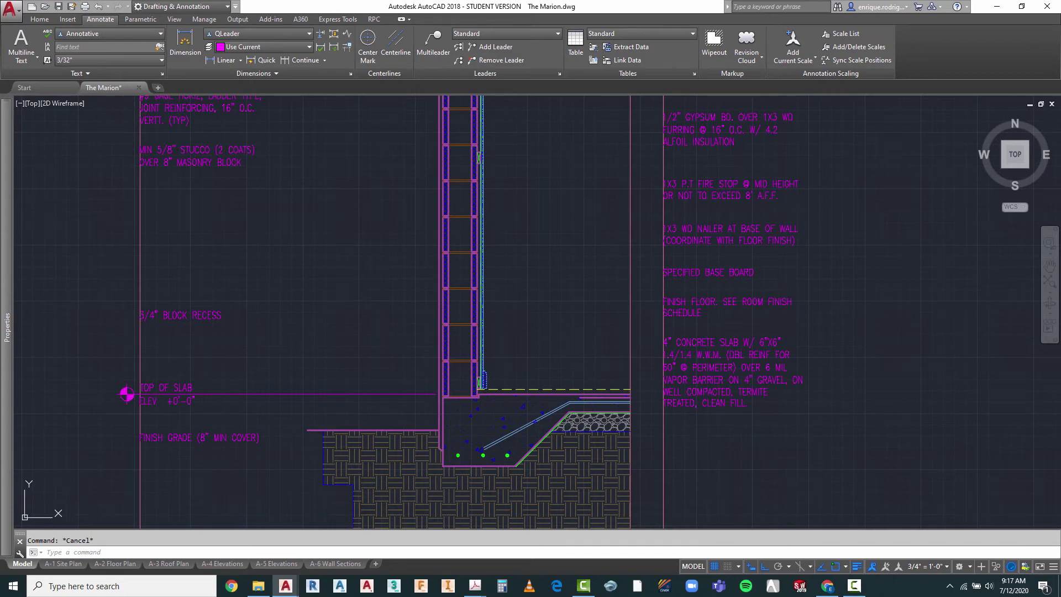
scroll(675, 285, "down", 3)
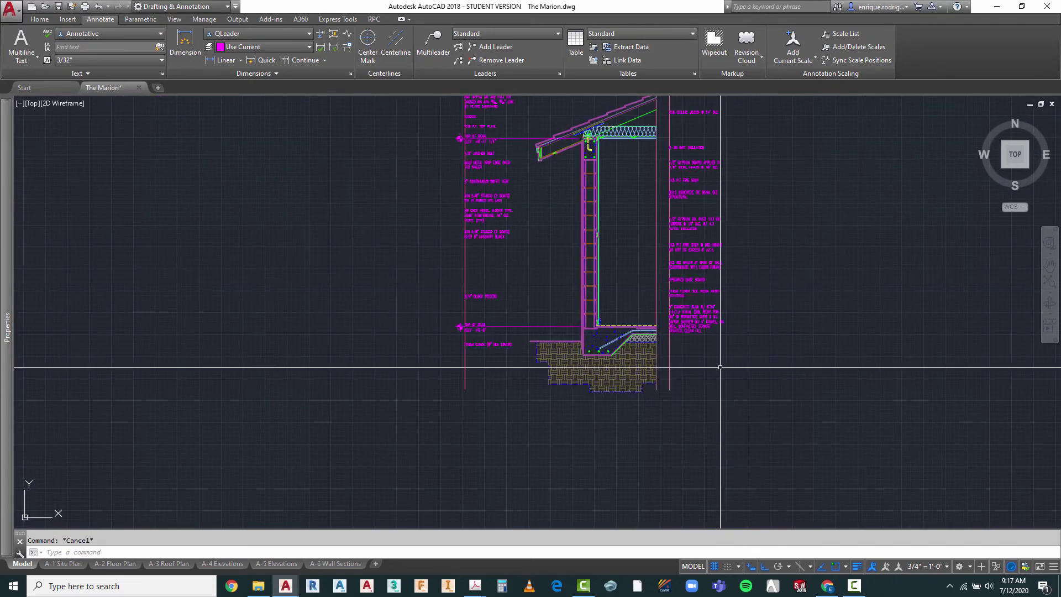
type("co")
key("Return")
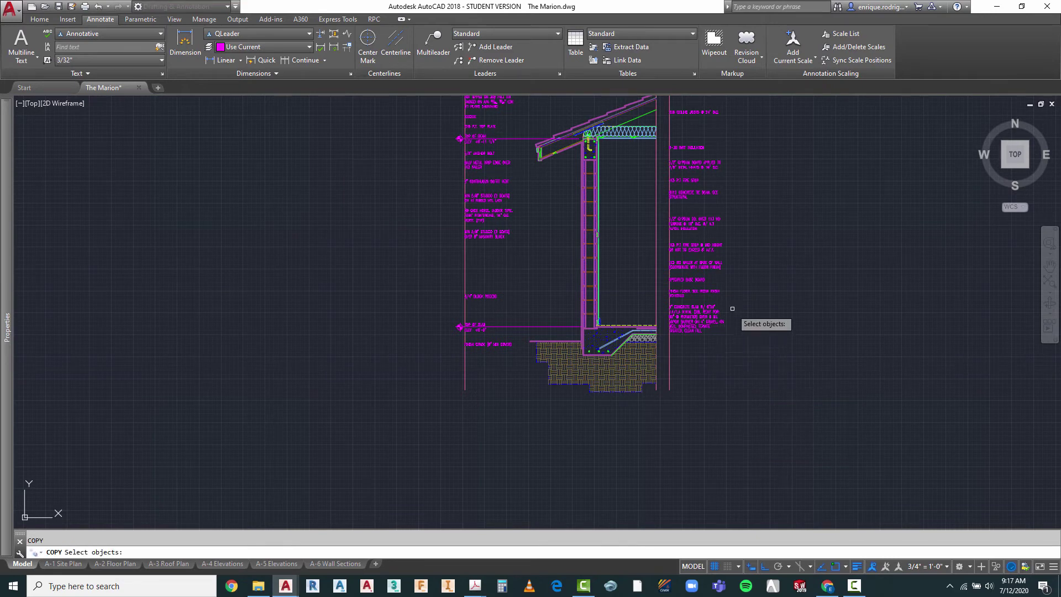
left_click(732, 308)
left_click(710, 322)
key("Return")
left_click(761, 347)
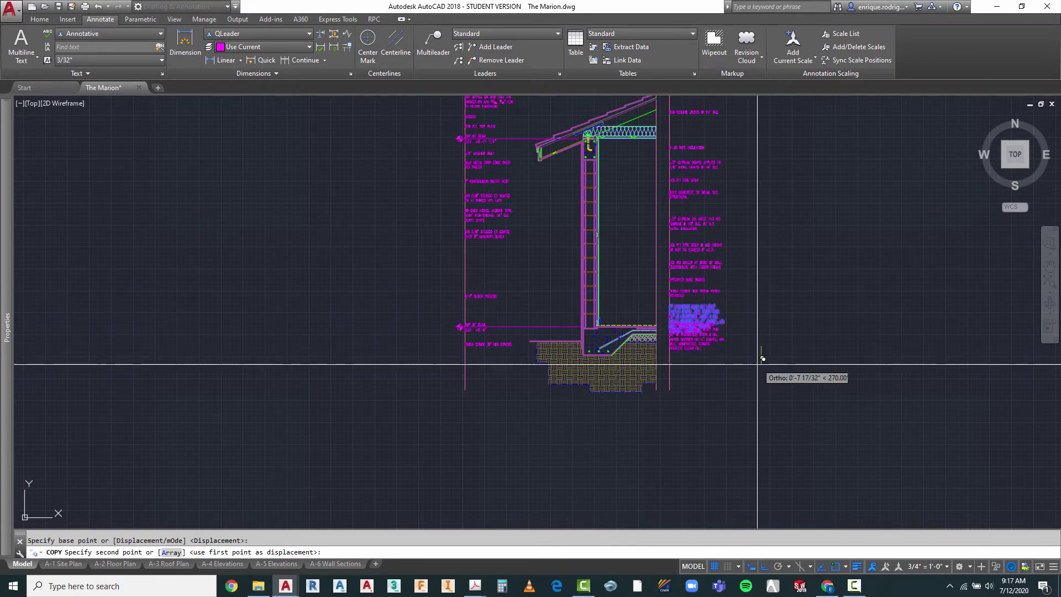
left_click(763, 381)
scroll(759, 381, "up", 4)
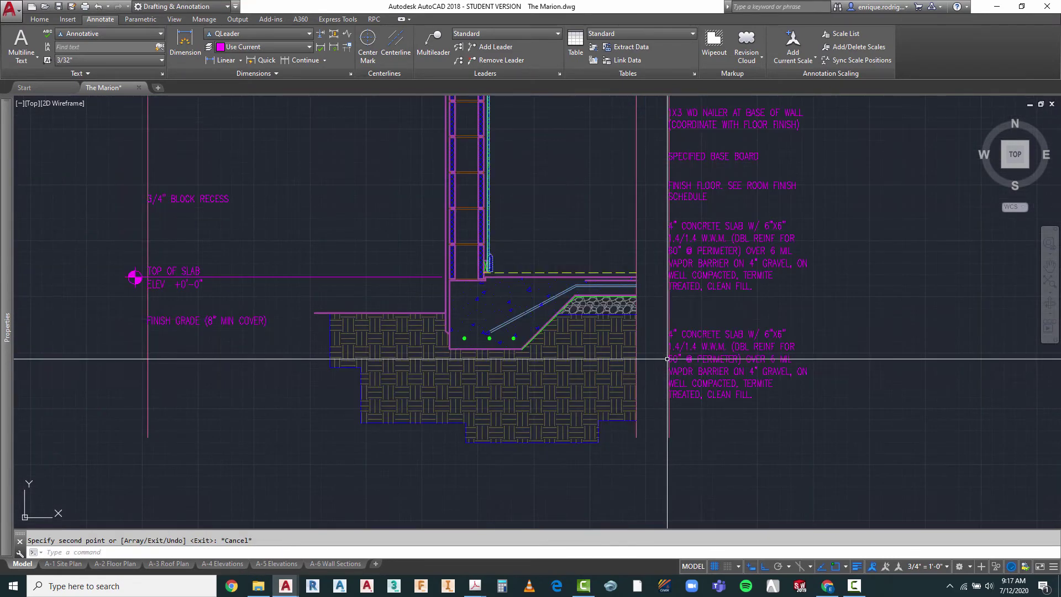
key("Escape")
- Replace the text of the copied slab note with "MONOLITHIC FOOTING. SEE STRUCTURAL"
double_click(699, 333)
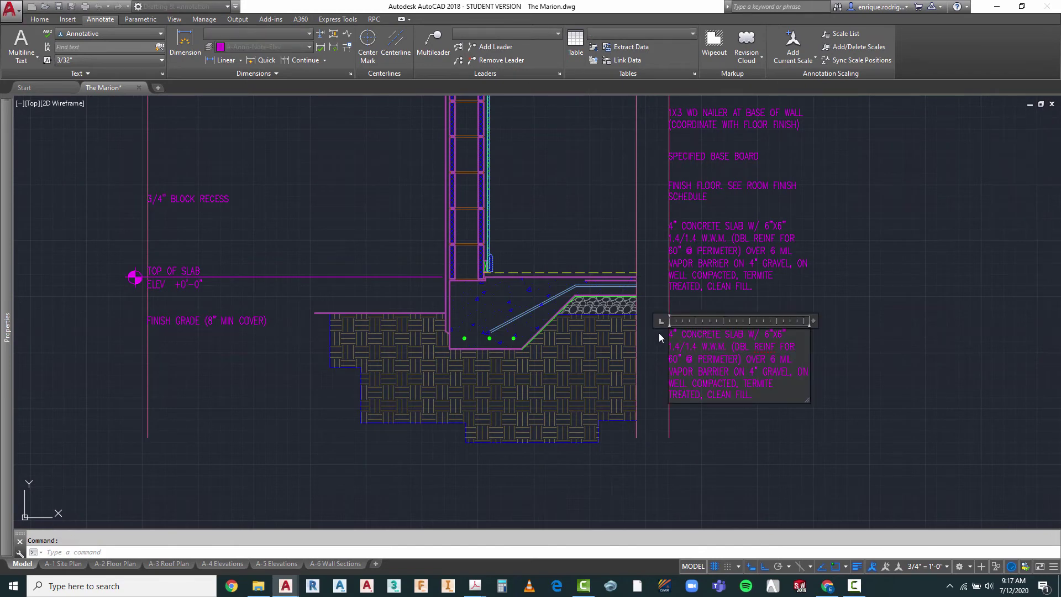
left_click_drag(668, 335, 724, 390)
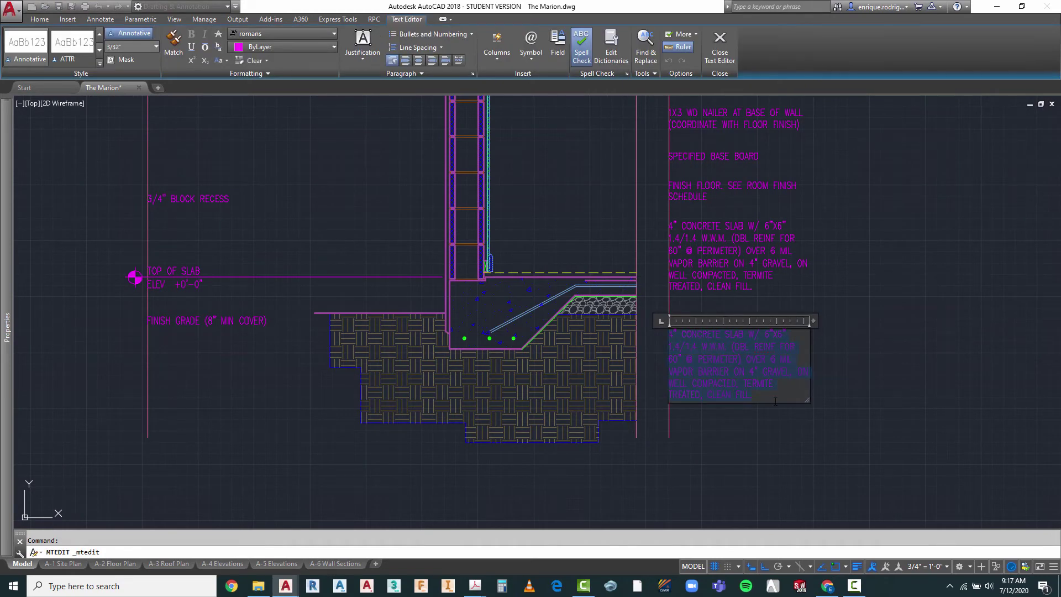
type("NOT")
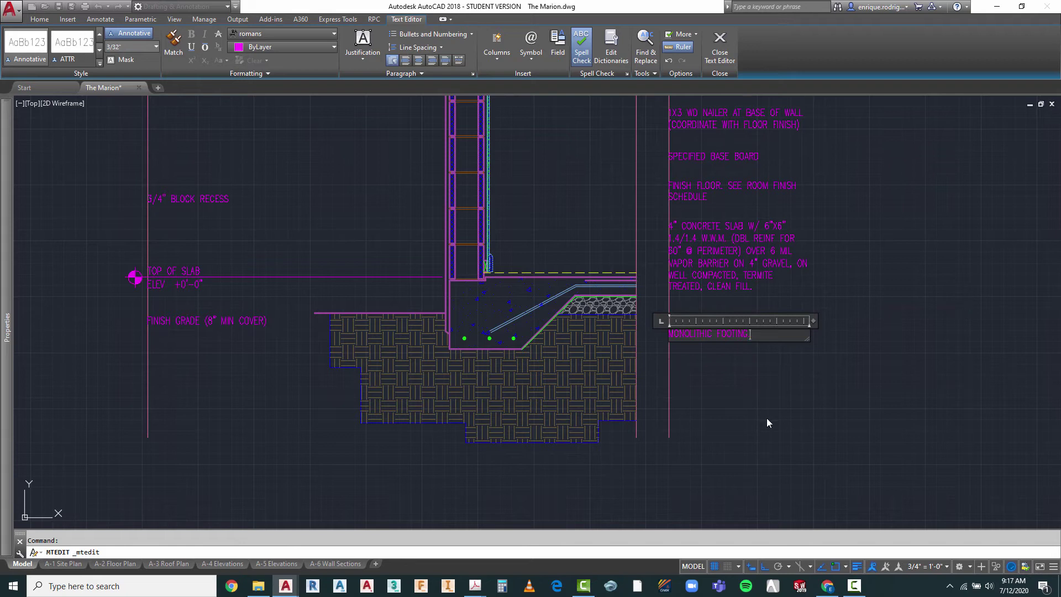
type("SEE structu")
key("BackSpace")
key("BackSpace")
key("BackSpace")
key("BackSpace")
key("BackSpace")
key("BackSpace")
key("BackSpace")
key("BackSpace")
key("BackSpace")
key("BackSpace")
type("SEE STRUCTURAL.")
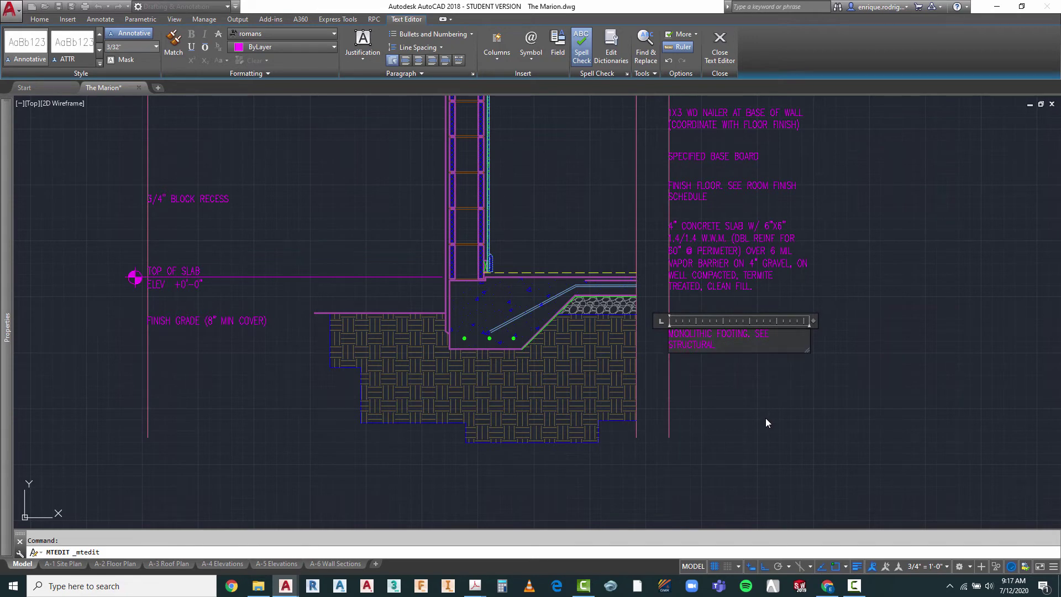
left_click(765, 418)
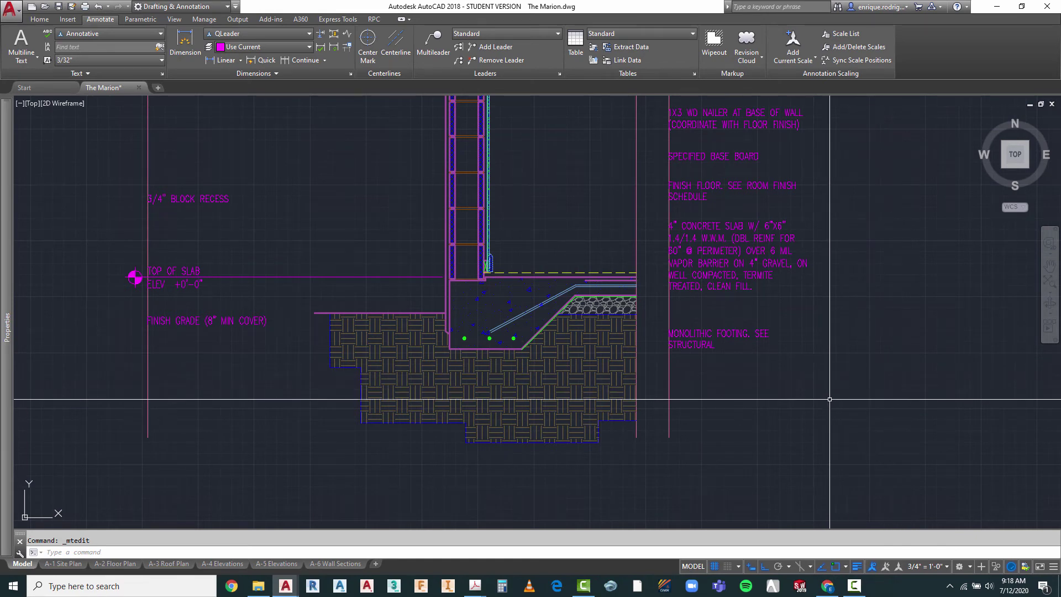
- Examine the annotated wall section on the A-6 Wall Sections layout
scroll(707, 408, "down", 4)
scroll(718, 265, "down", 2)
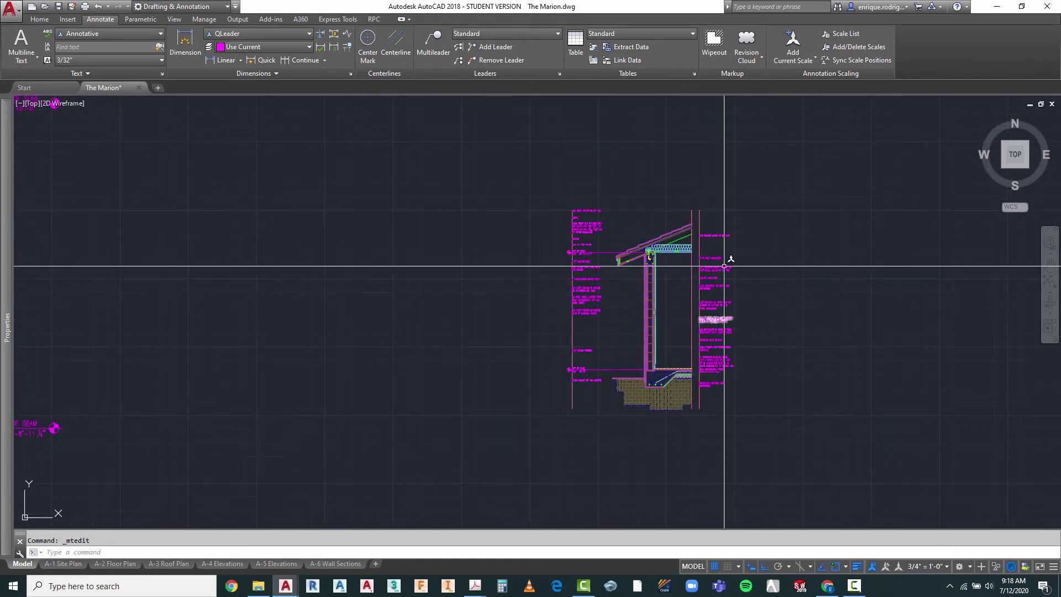
scroll(592, 230, "up", 2)
key("Escape")
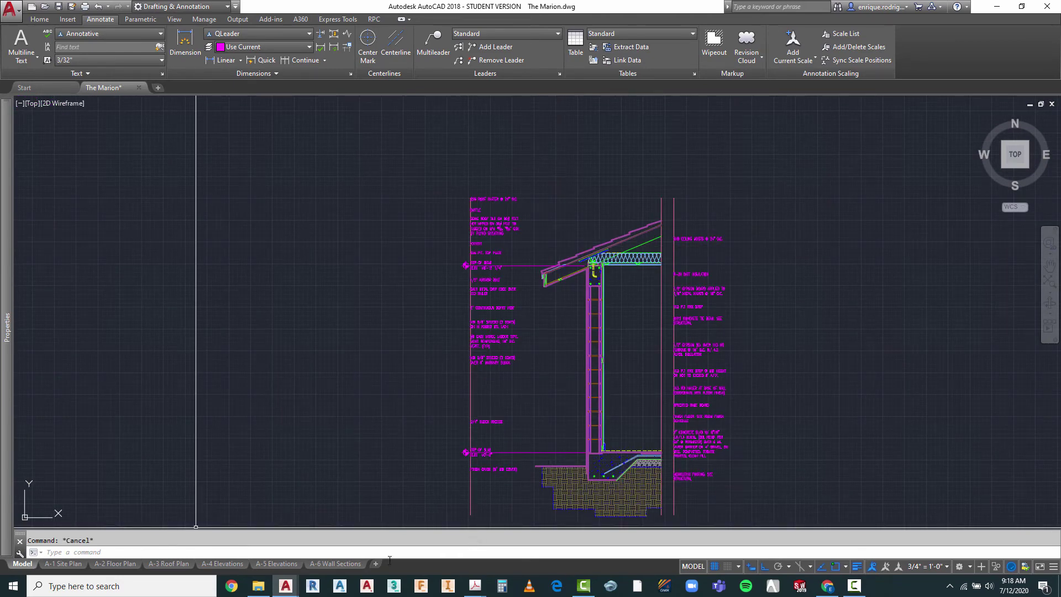
left_click(337, 563)
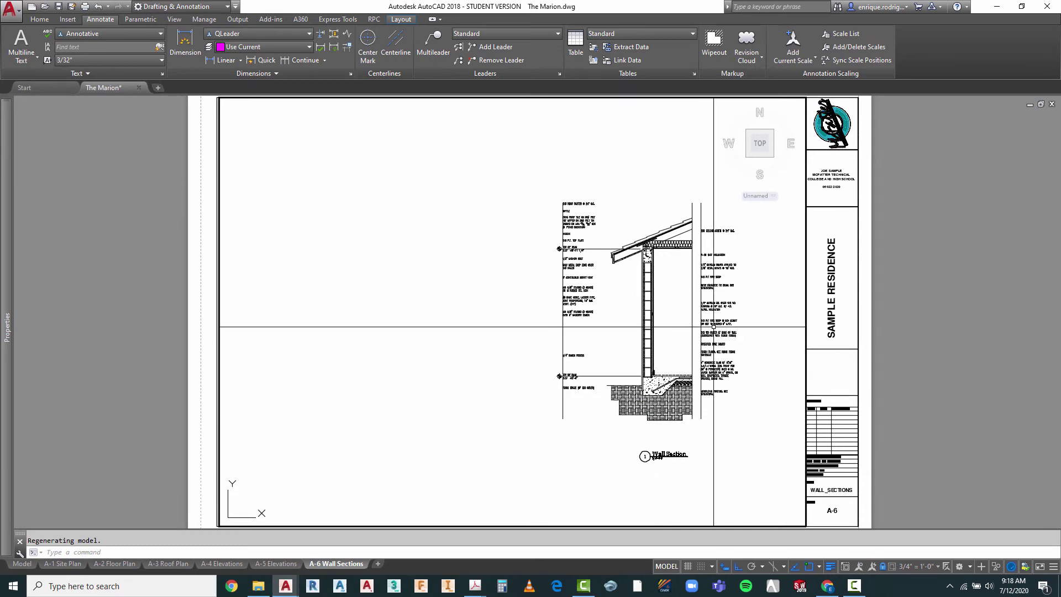
double_click(683, 304)
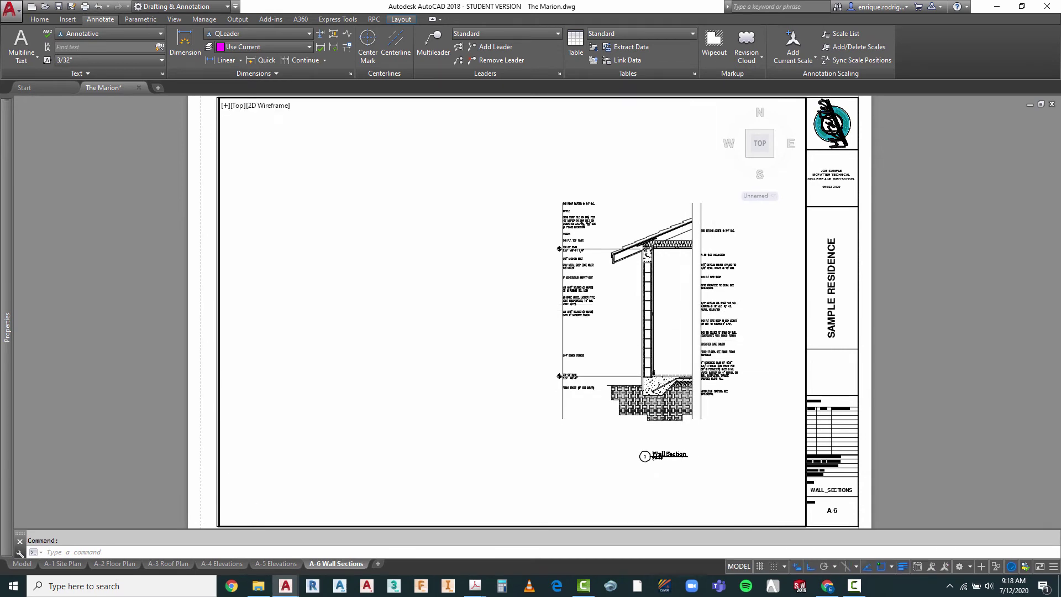
scroll(682, 303, "up", 3)
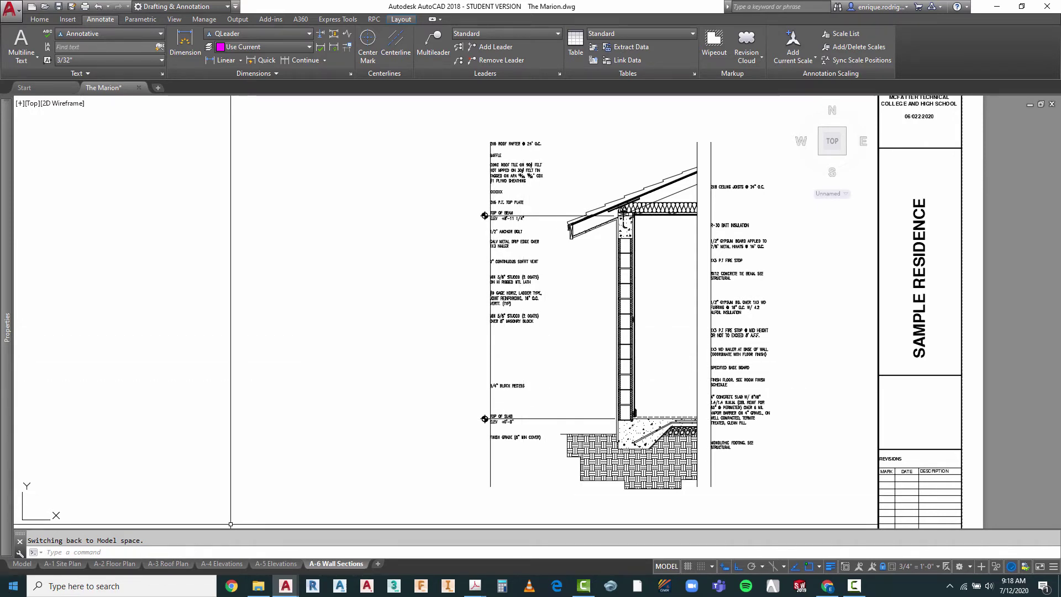
- In model space, stretch the exterior notes, their vertical guideline and the elevation markers horizontally about 6" closer to the wall
left_click(23, 564)
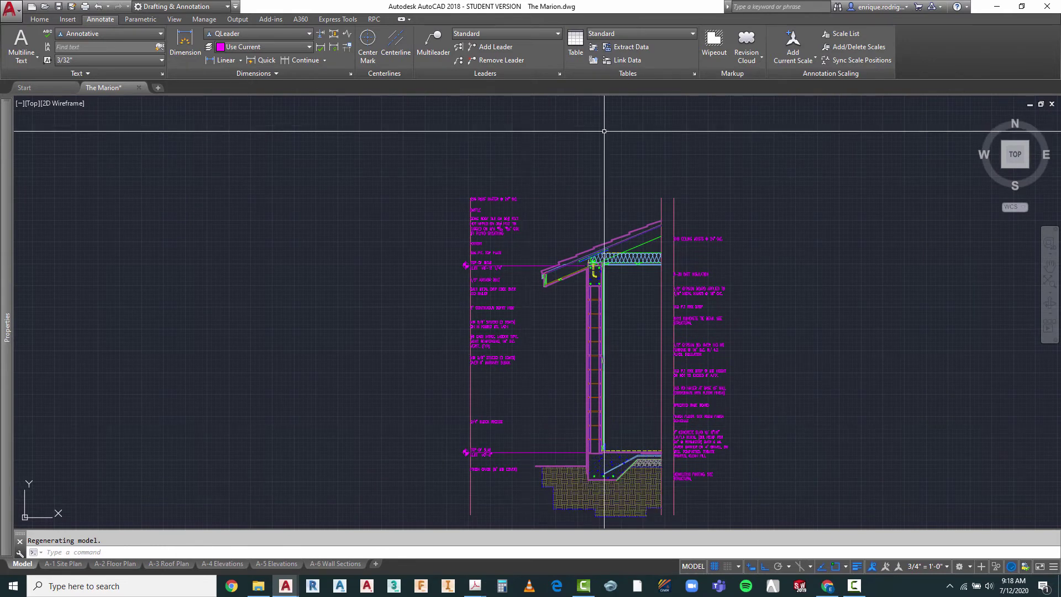
key("Escape")
type("S")
key("Return")
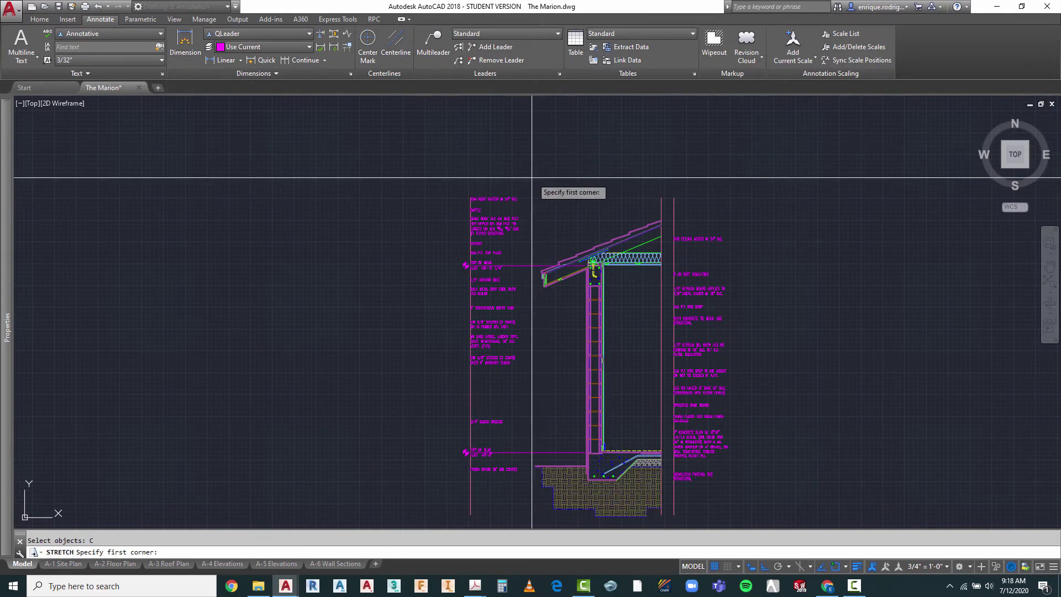
type("C")
key("Return")
left_click(526, 177)
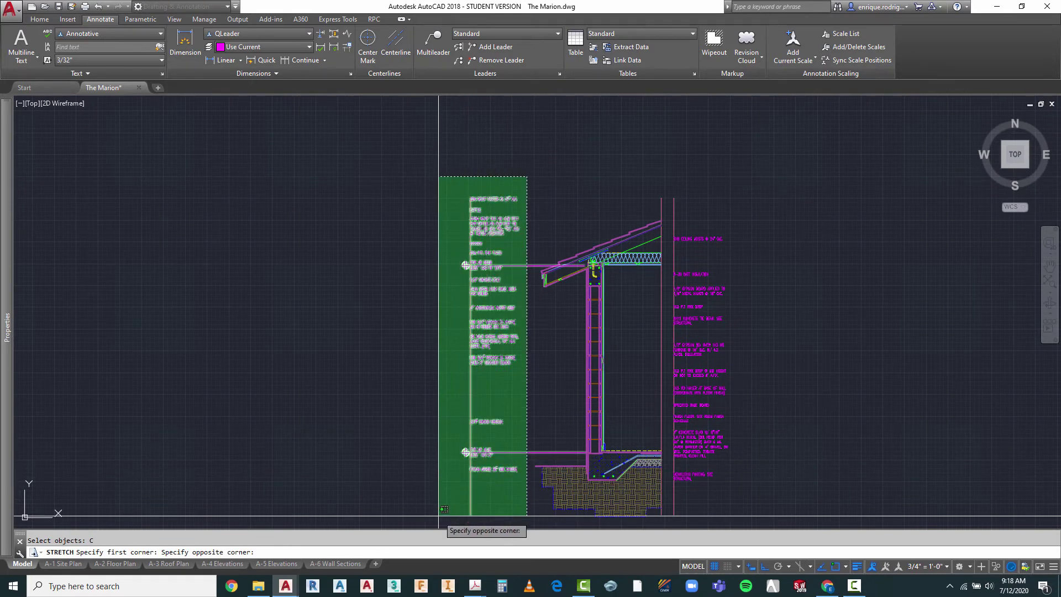
left_click(471, 465)
key("Return")
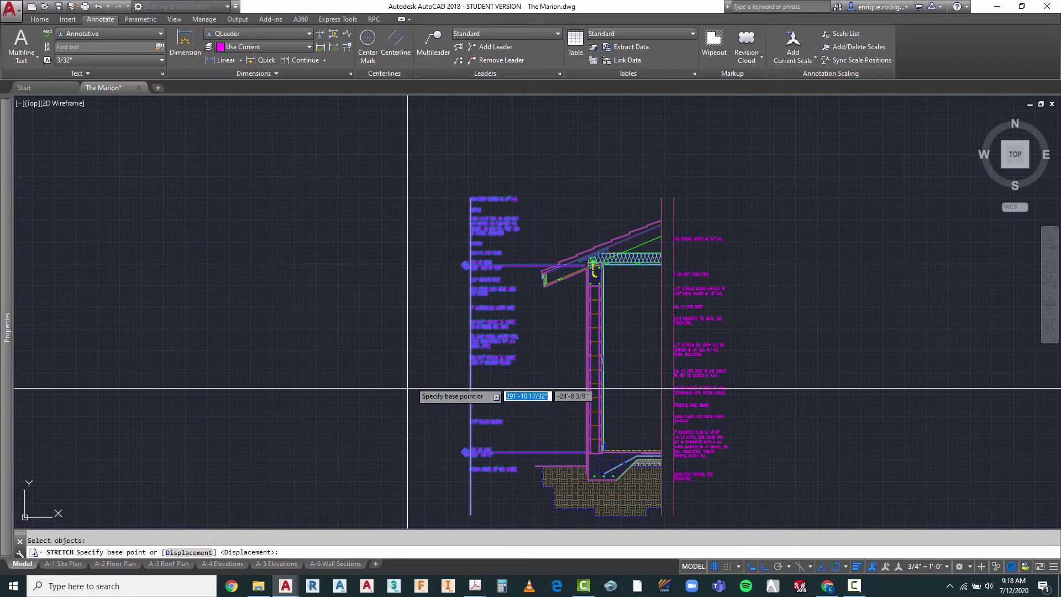
left_click(519, 172)
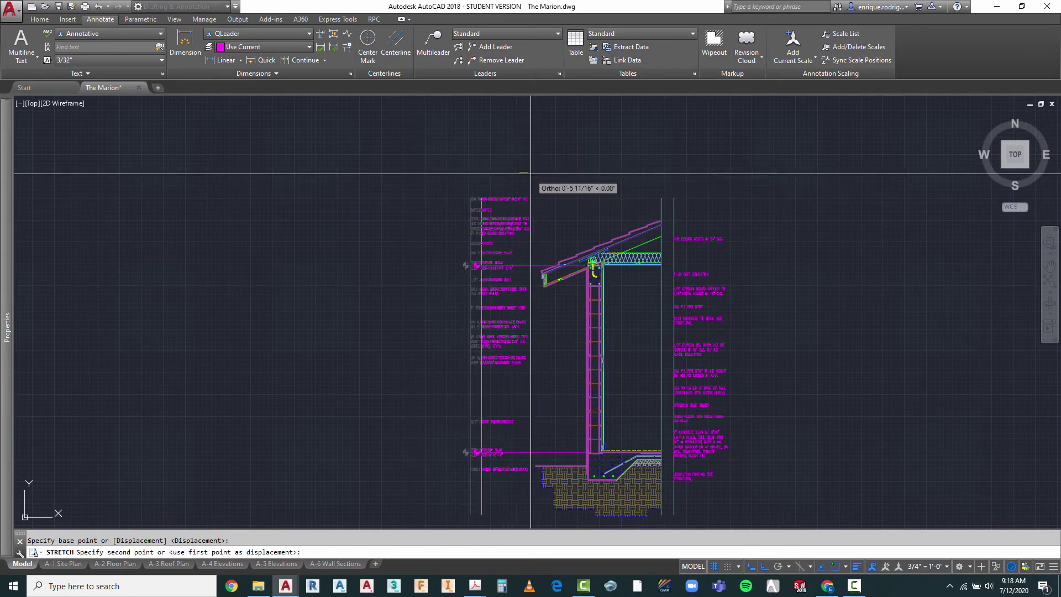
left_click(531, 172)
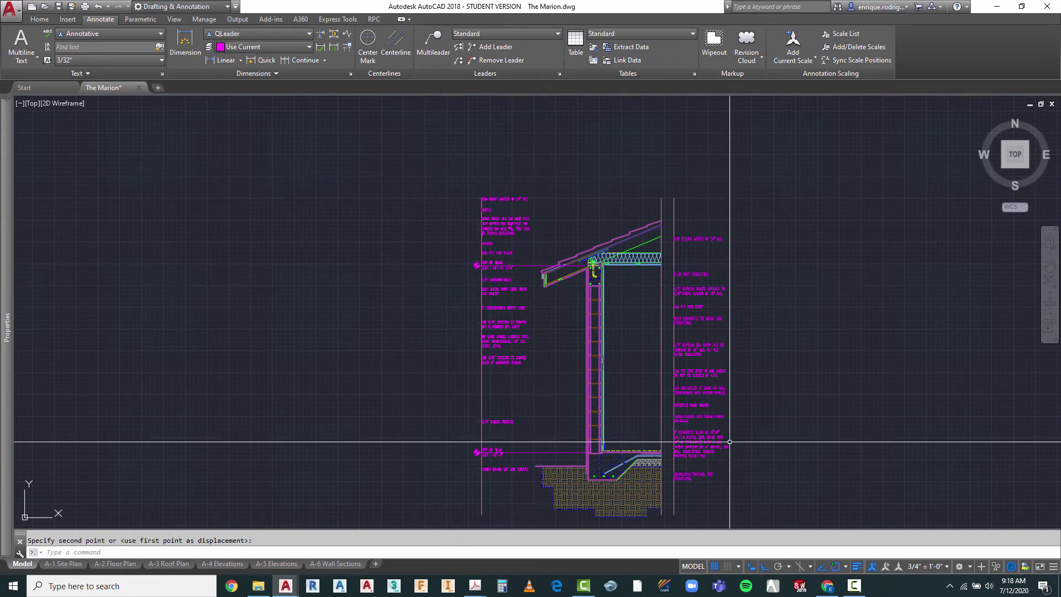
key("Escape")
- Move the block recess note straight down about 6", closer to the top of slab elevation label
scroll(603, 208, "down", 2)
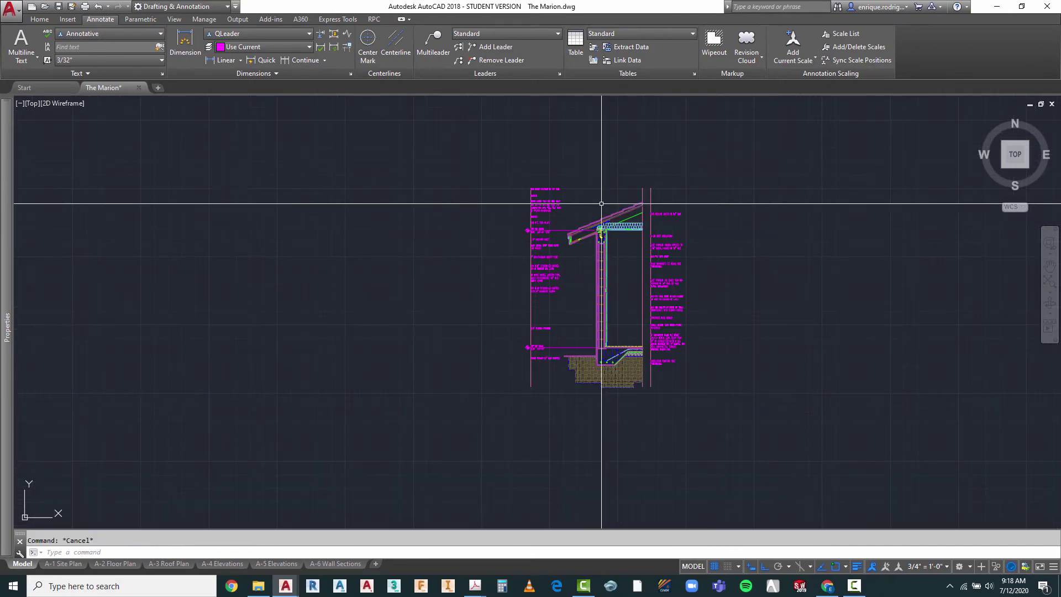
scroll(601, 203, "up", 2)
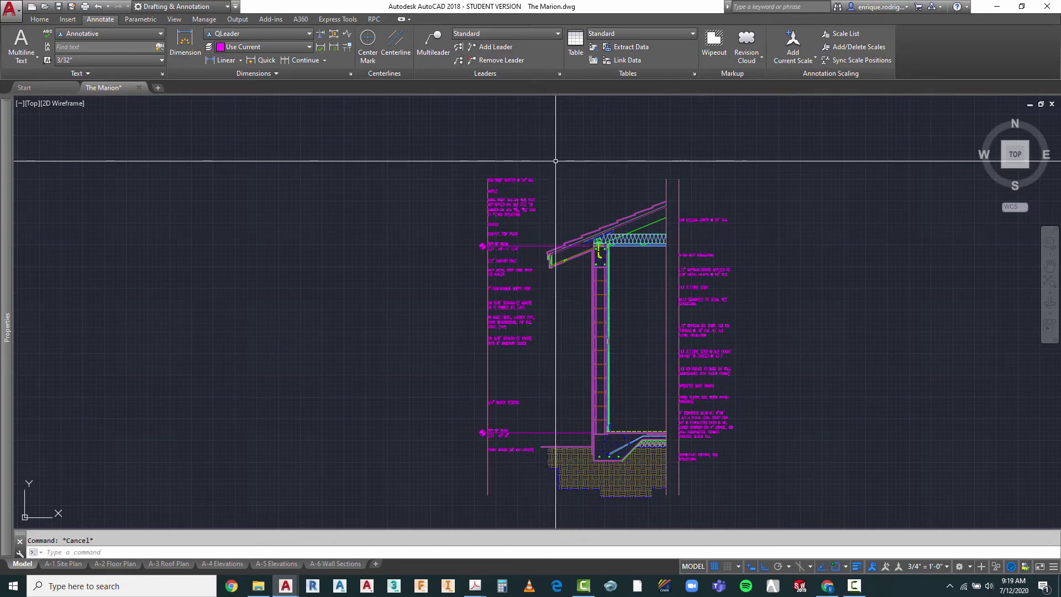
scroll(550, 173, "up", 2)
scroll(508, 276, "down", 2)
scroll(464, 364, "up", 2)
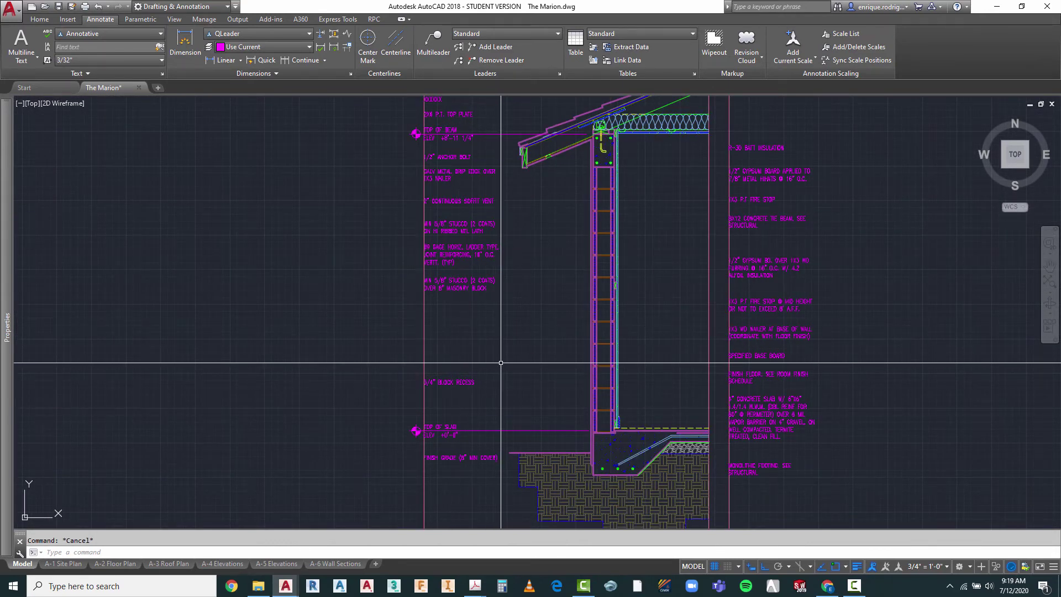
type("m")
key("Return")
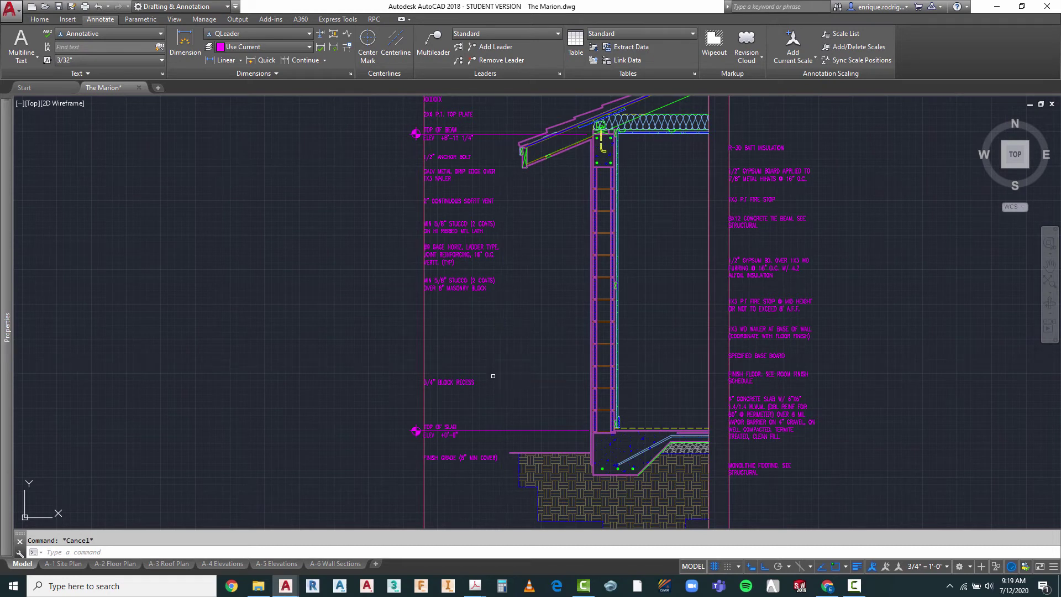
left_click(489, 360)
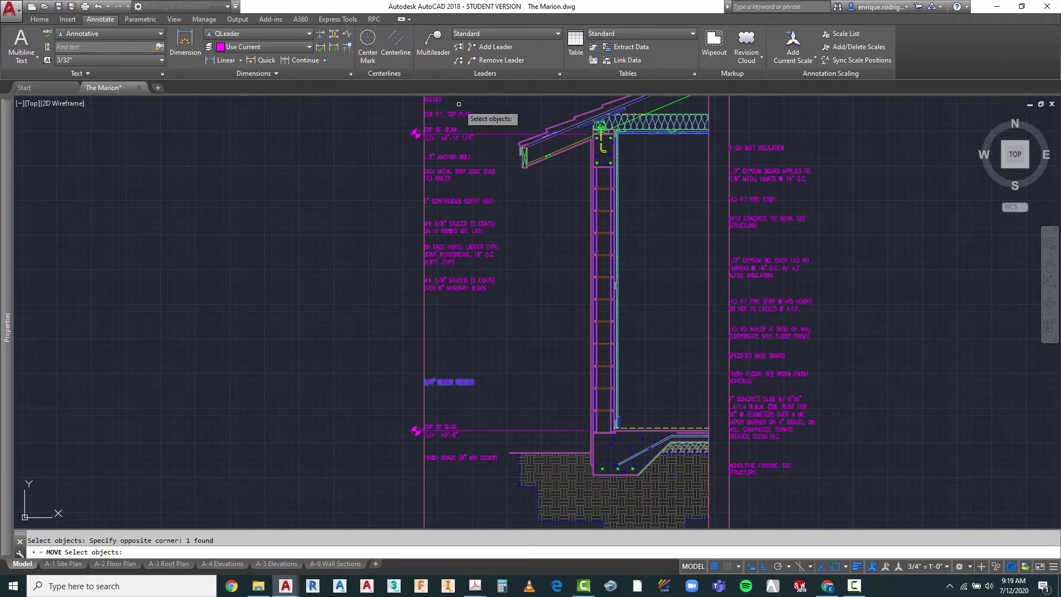
key("Return")
left_click(536, 324)
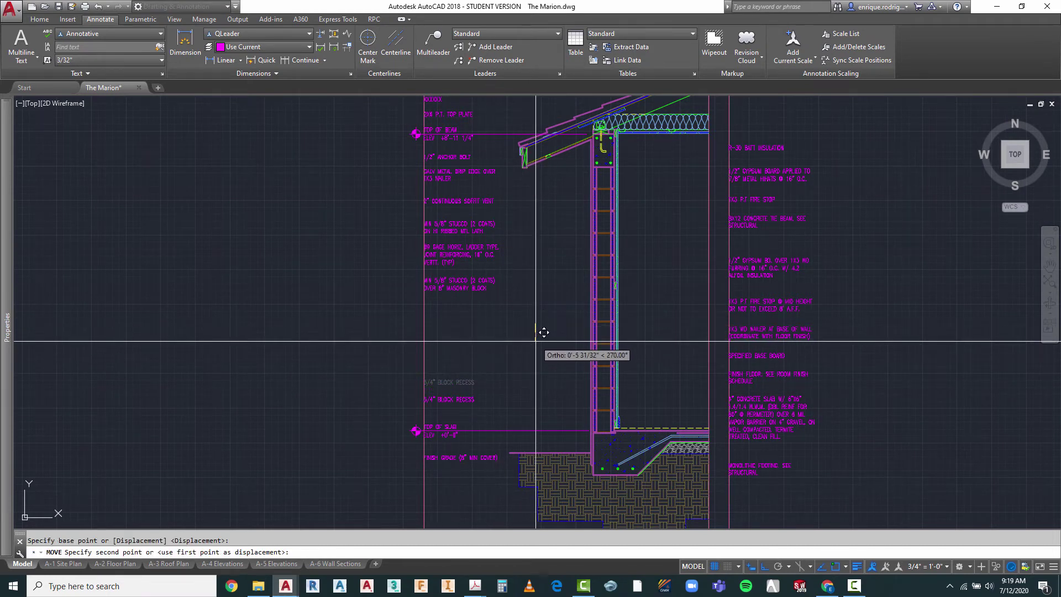
left_click(536, 344)
- Examine the notes beside the roof eave, tie beam and ceiling framing for their order and alignment
scroll(547, 359, "down", 3)
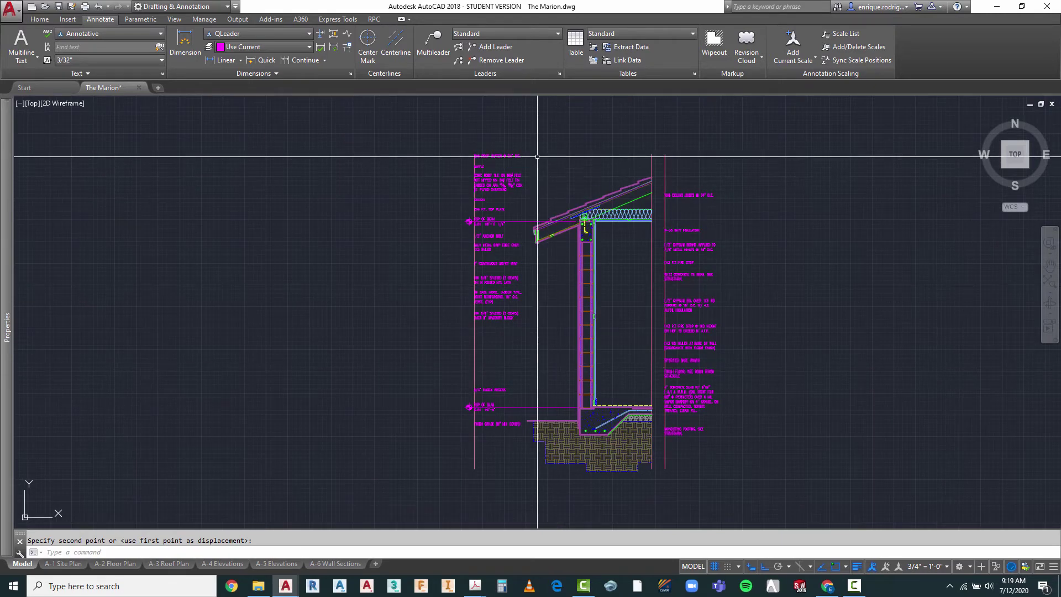
scroll(559, 161, "up", 5)
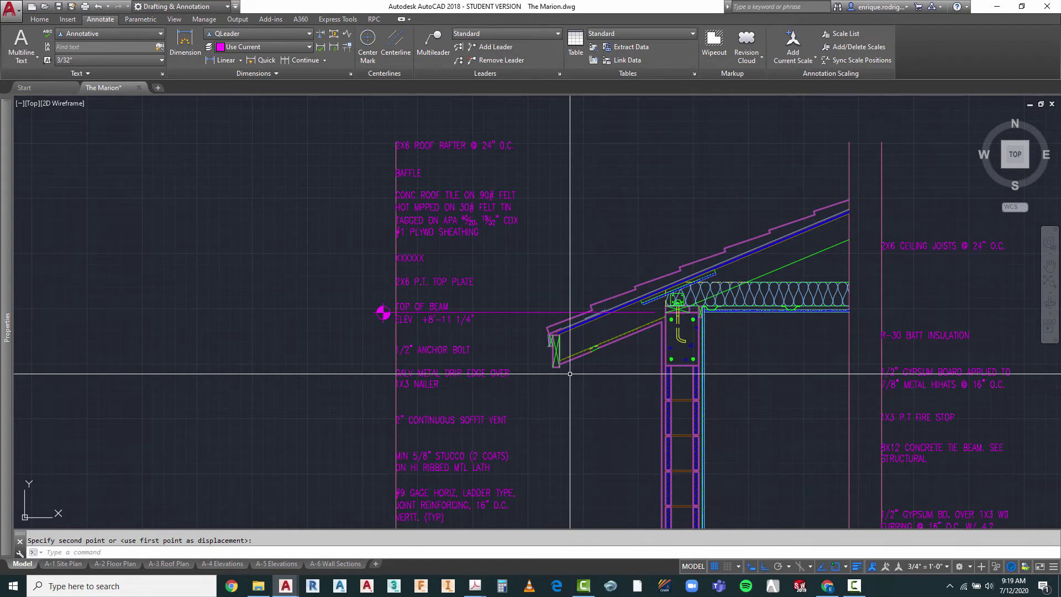
scroll(421, 179, "down", 2)
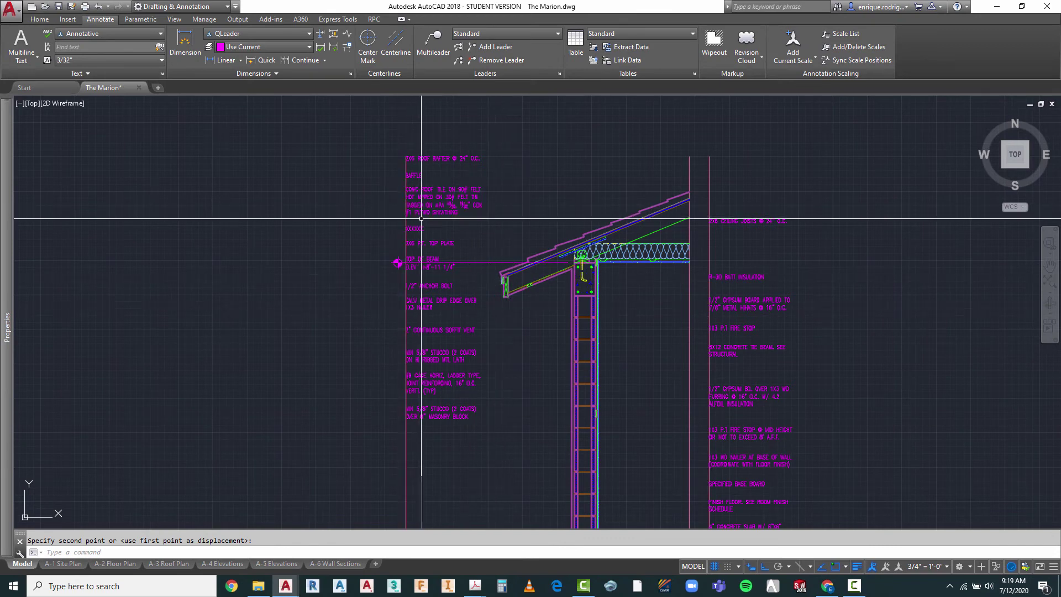
scroll(421, 218, "up", 2)
key("Escape")
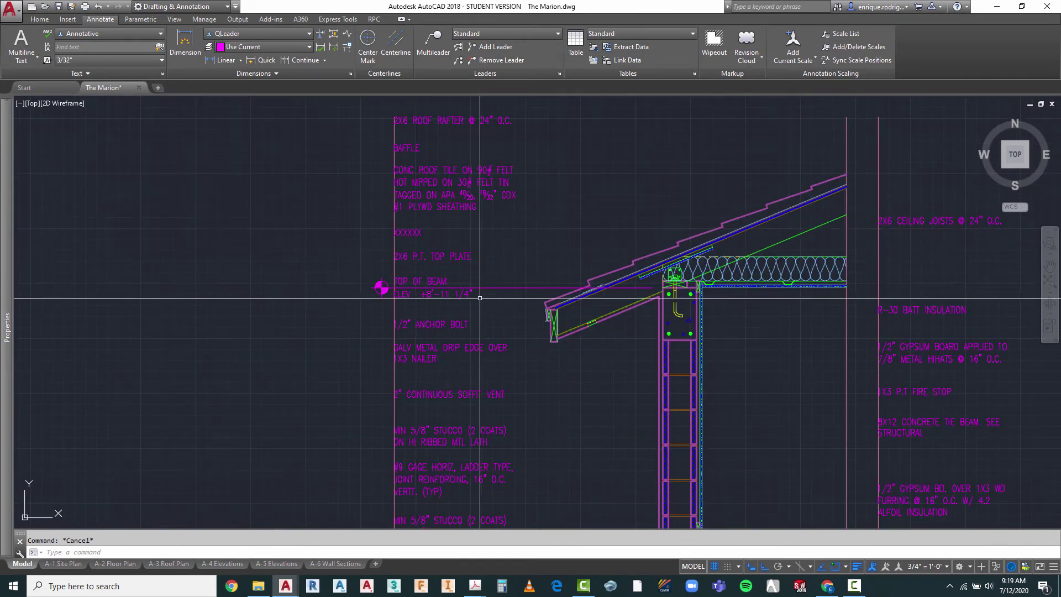
scroll(441, 149, "up", 2)
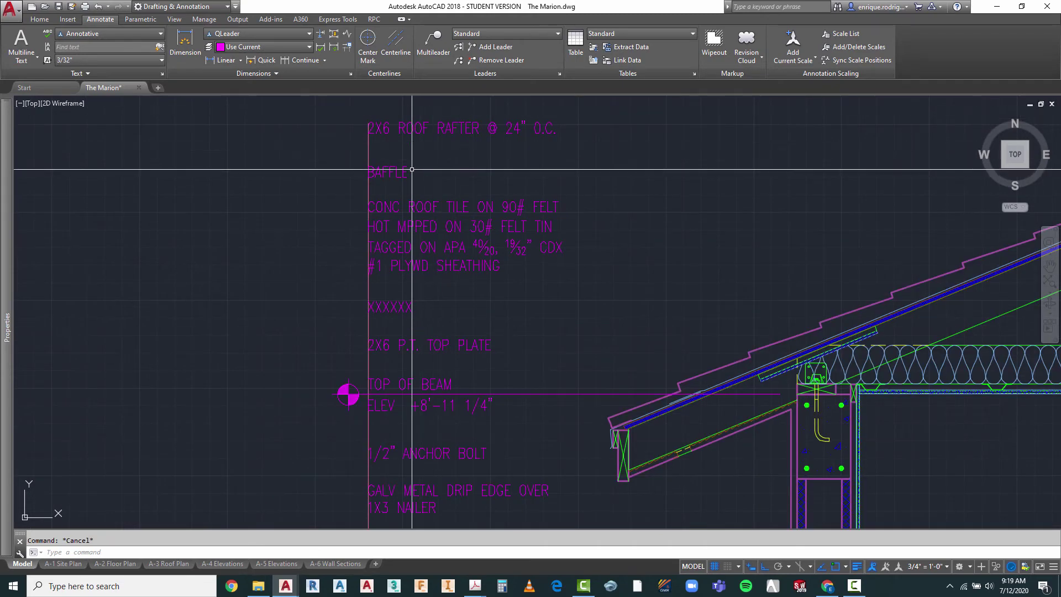
scroll(442, 162, "down", 2)
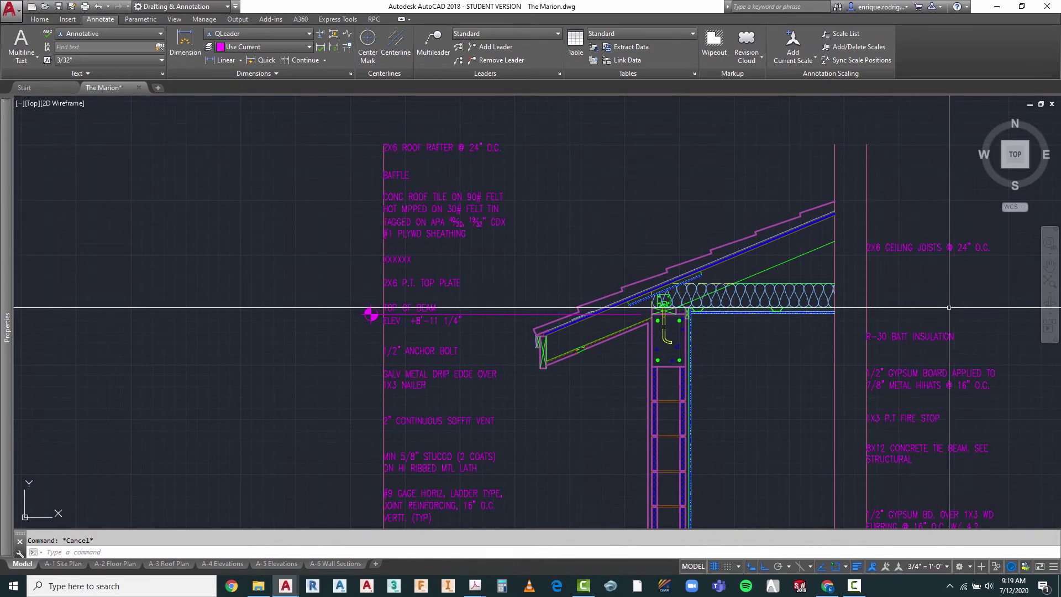
type("m")
key("space")
left_click(923, 266)
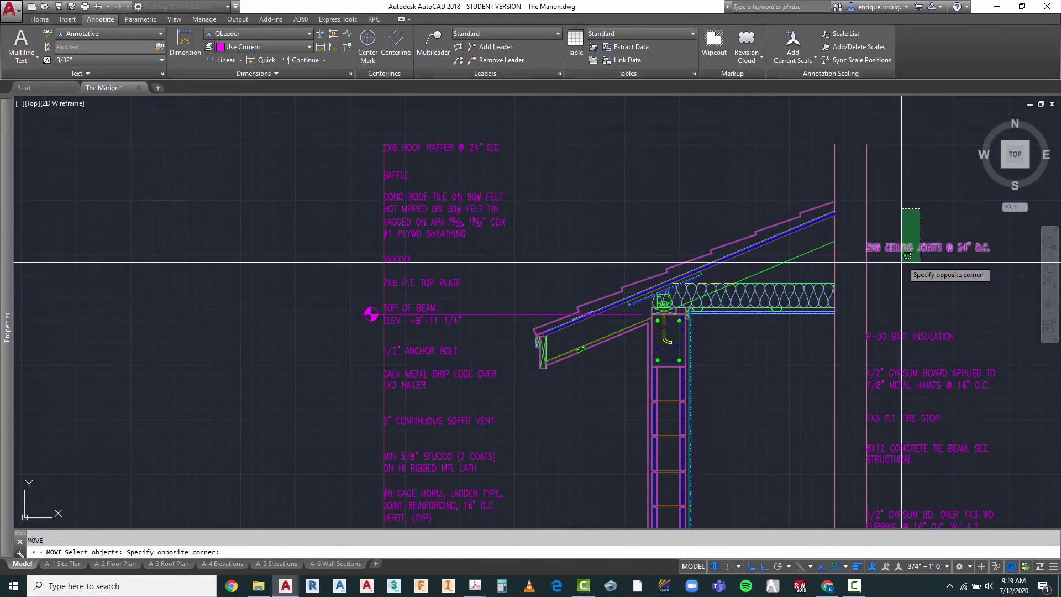
left_click(939, 287)
left_click(893, 287)
left_click(888, 289)
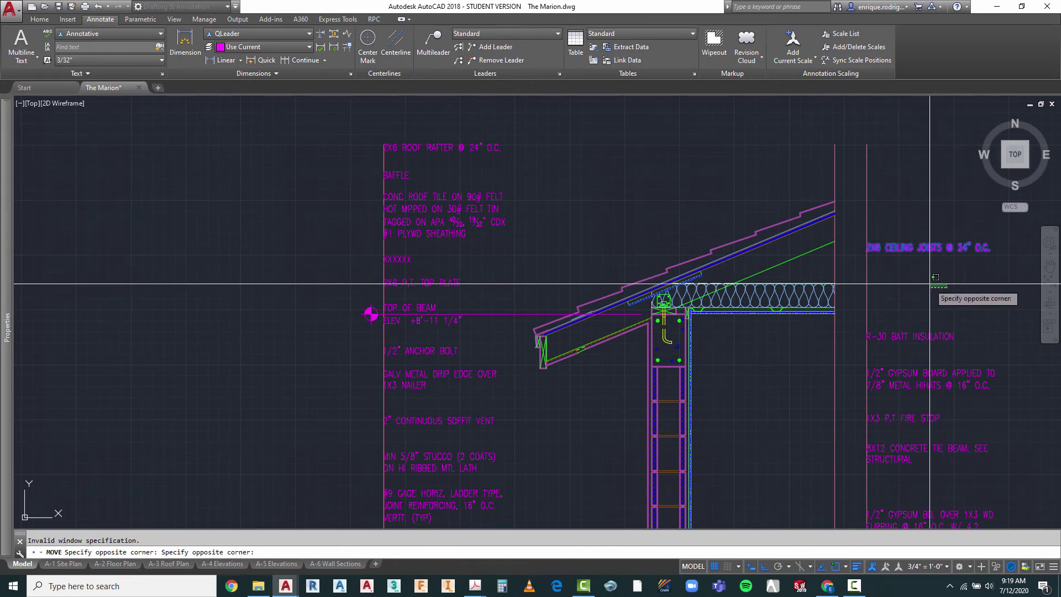
left_click(933, 289)
key("Escape")
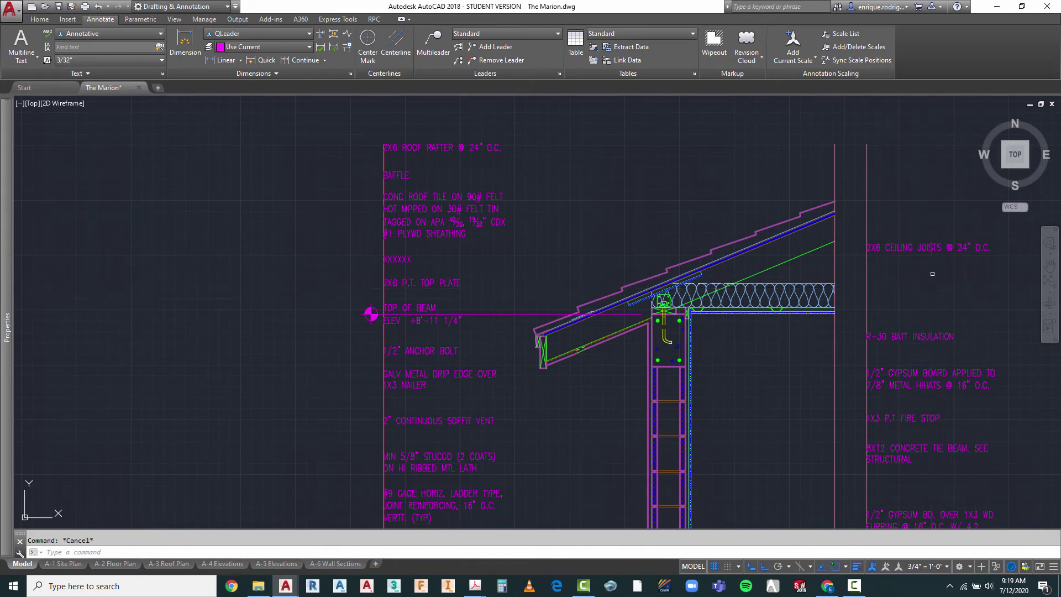
- Move the 2X6 ceiling joists note straight down about 5", toward the R-30 batt insulation note
type("m")
key("space")
left_click(946, 250)
left_click(914, 199)
key("space")
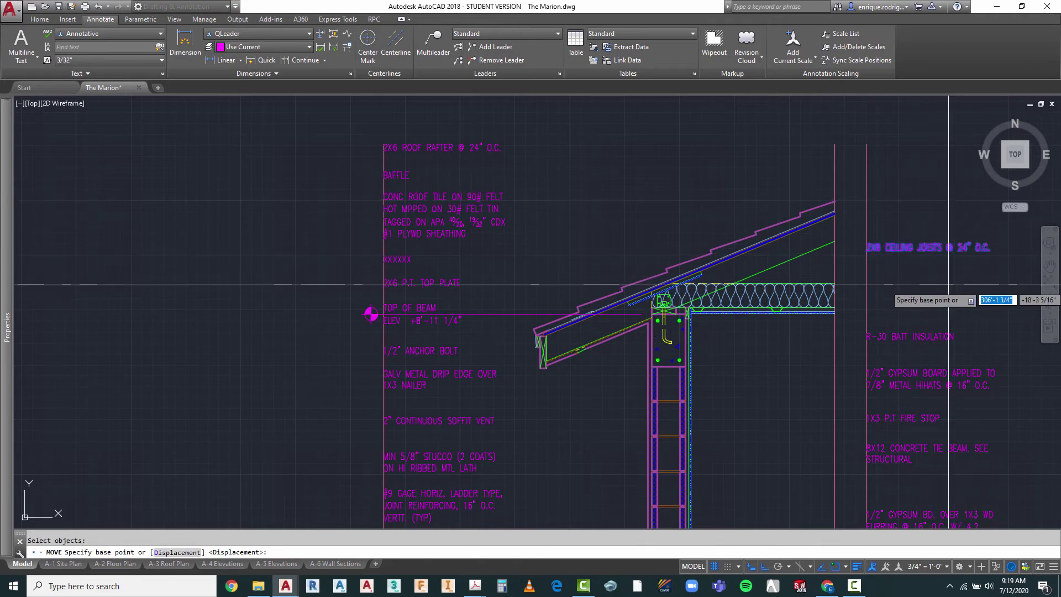
left_click(990, 286)
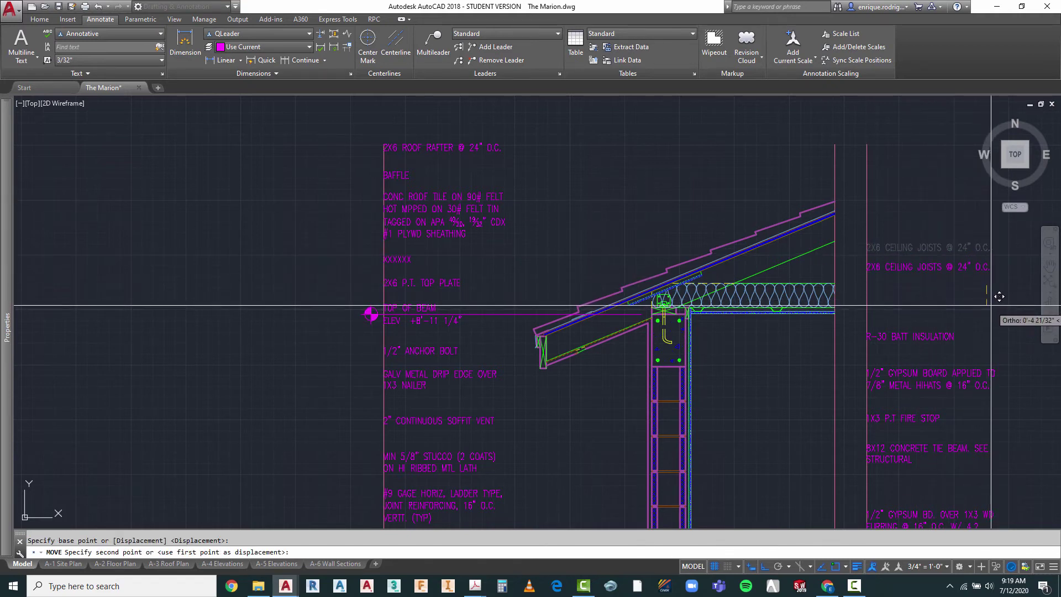
left_click(995, 297)
key("Escape")
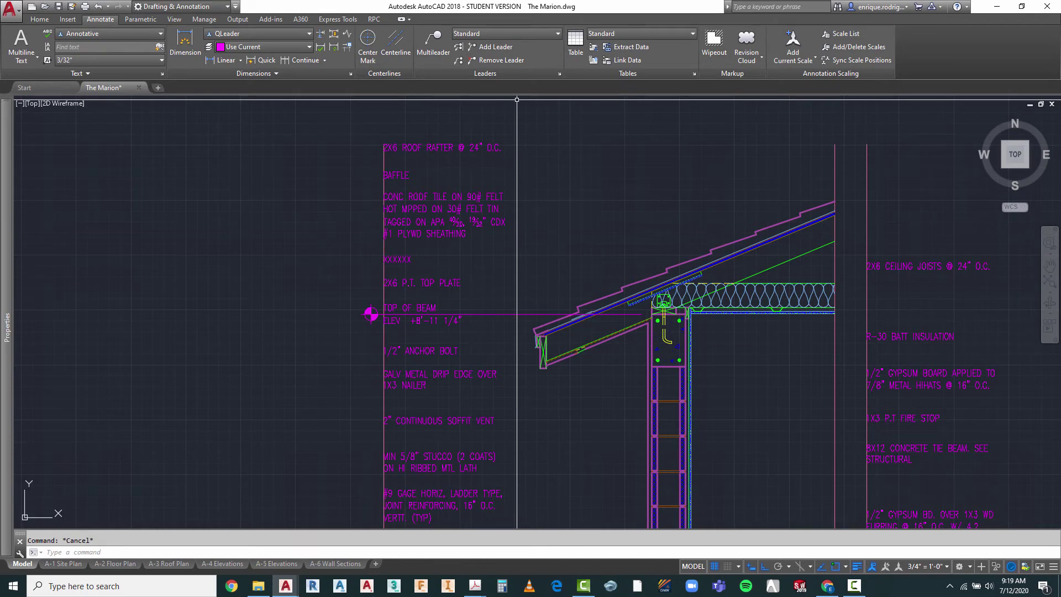
key("space")
left_click(505, 138)
left_click(436, 164)
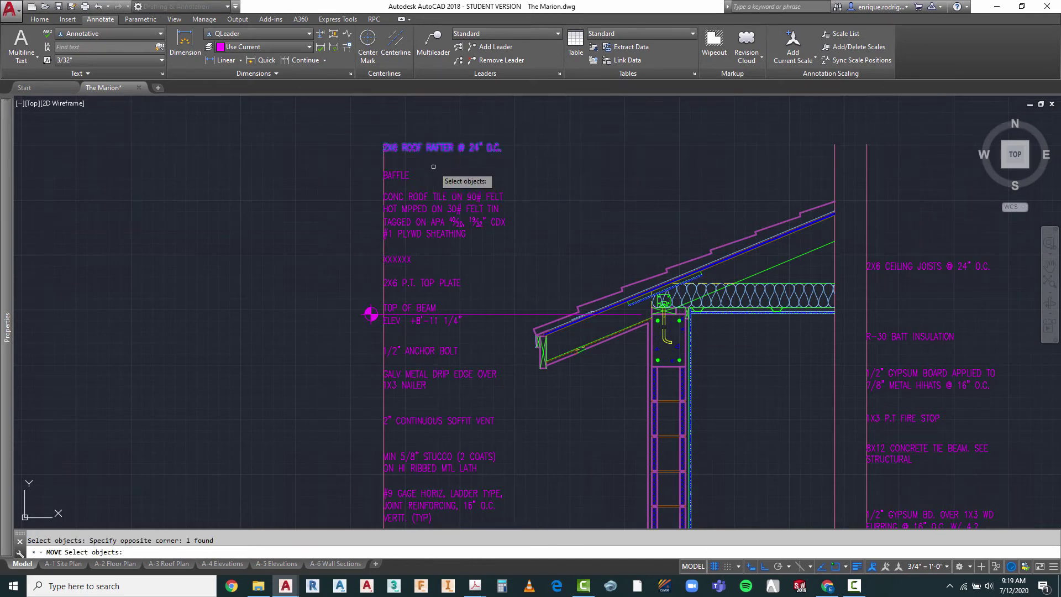
key("space")
left_click(382, 170)
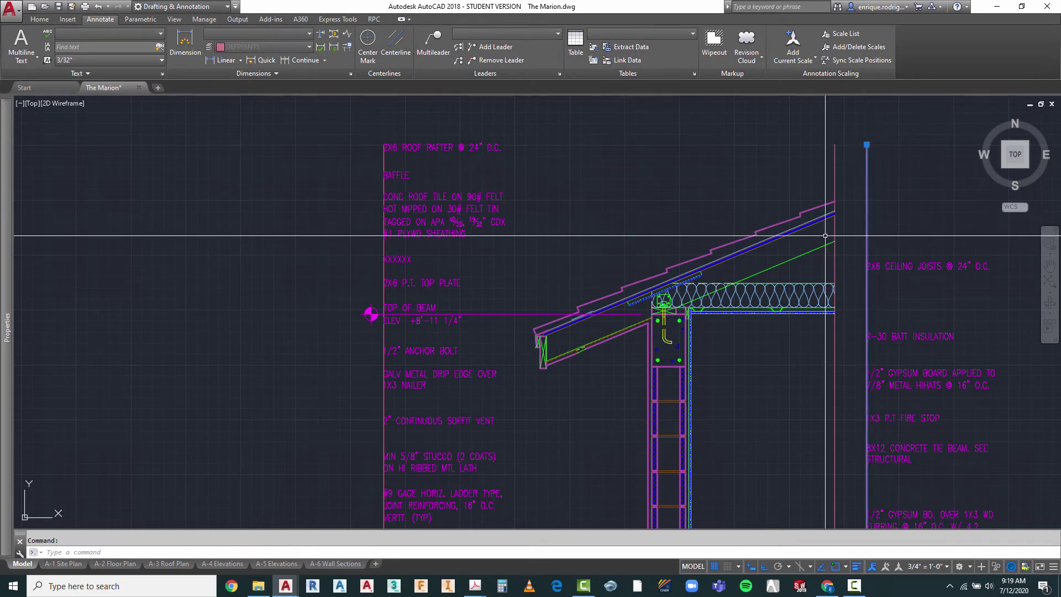
key("Escape")
- Move the 2X6 roof rafter note from the exterior column to the interior column, above the ceiling joists note
key("space")
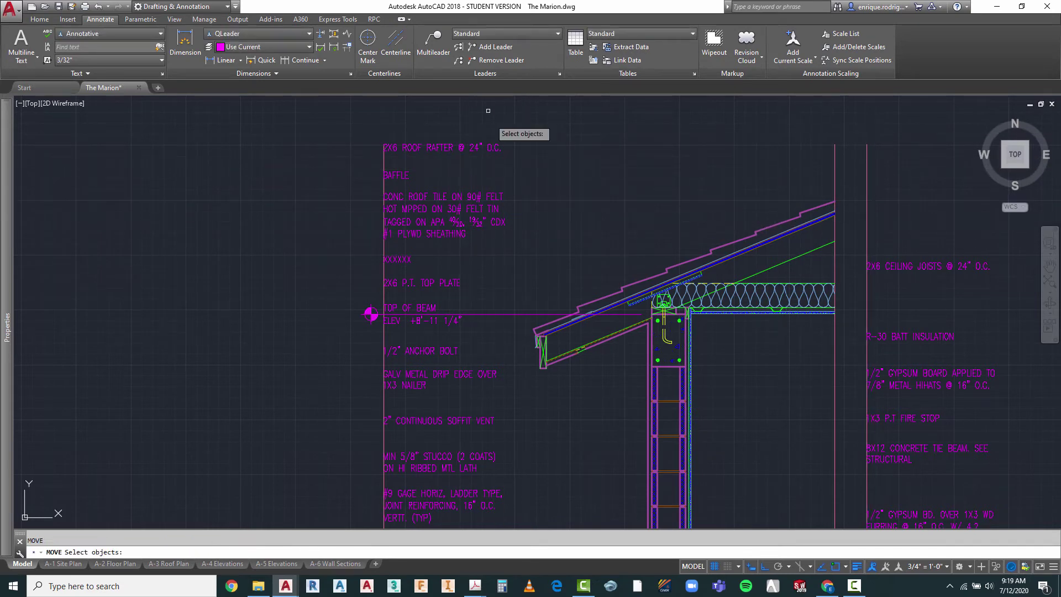
left_click(432, 169)
key("Return")
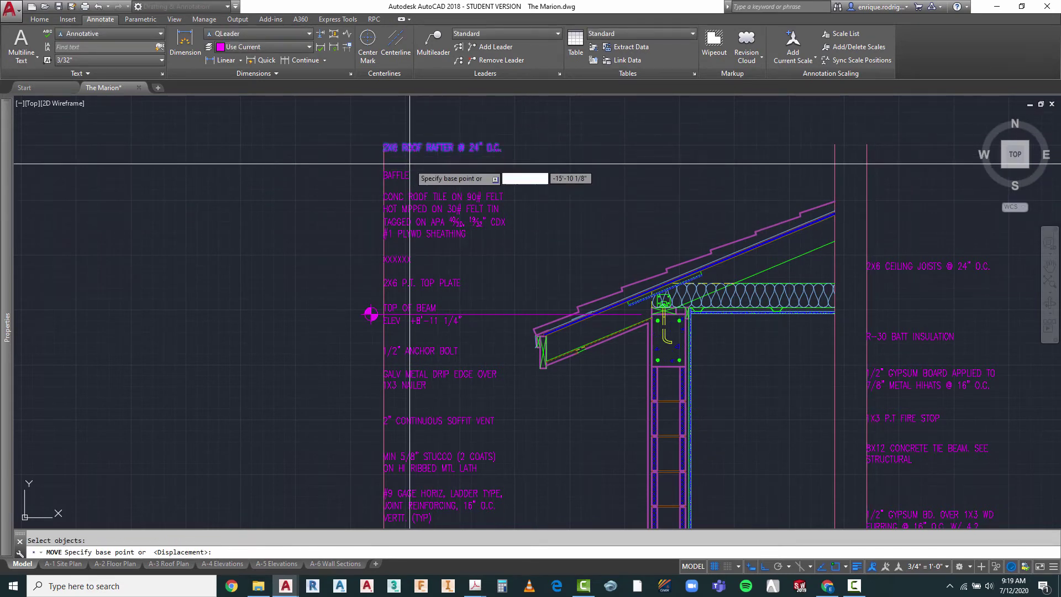
left_click(384, 160)
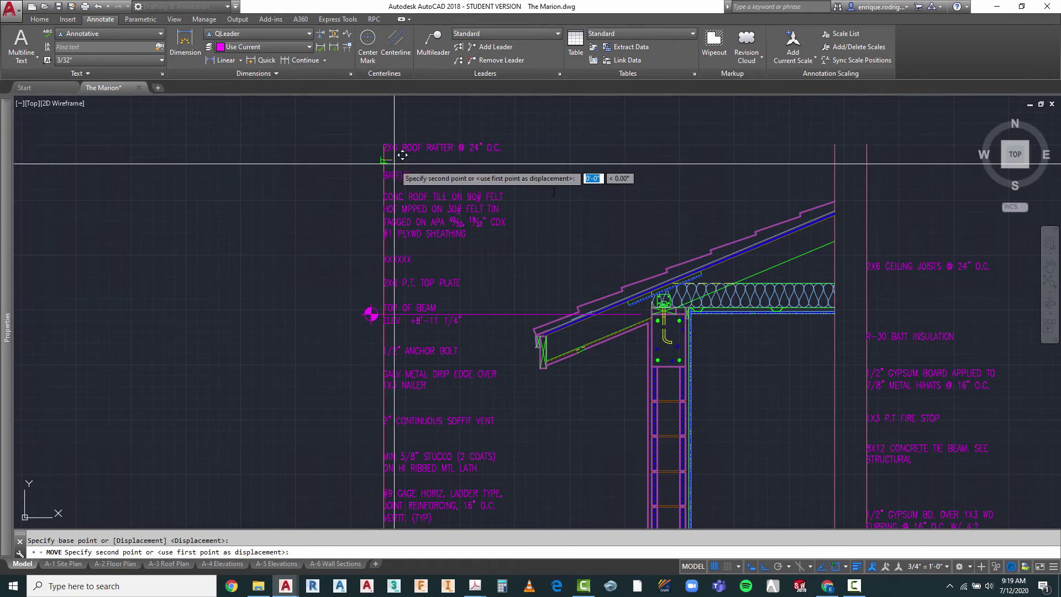
left_click(868, 224)
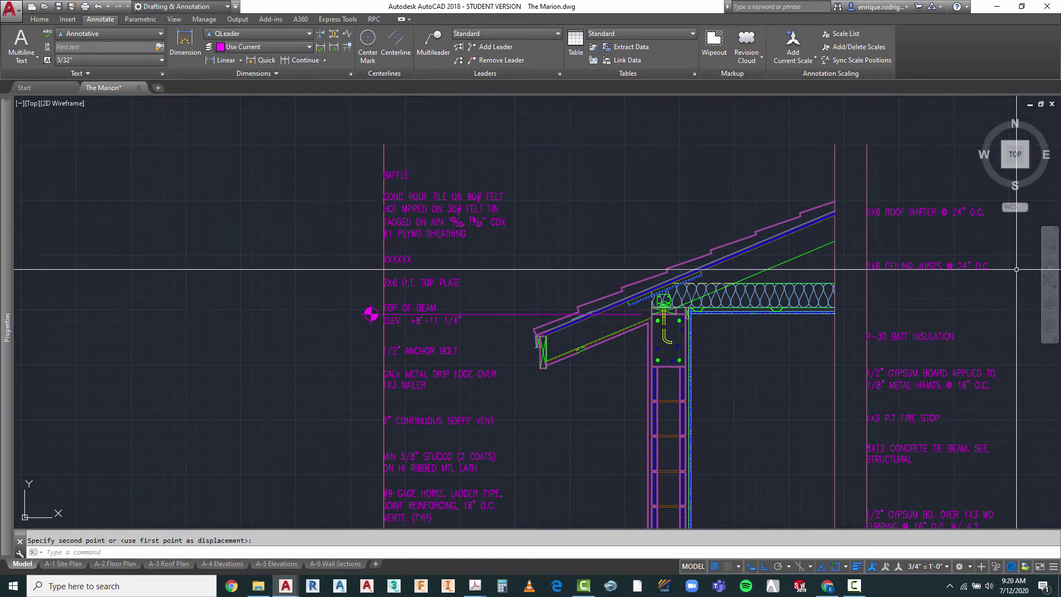
scroll(641, 131, "down", 2)
key("Escape")
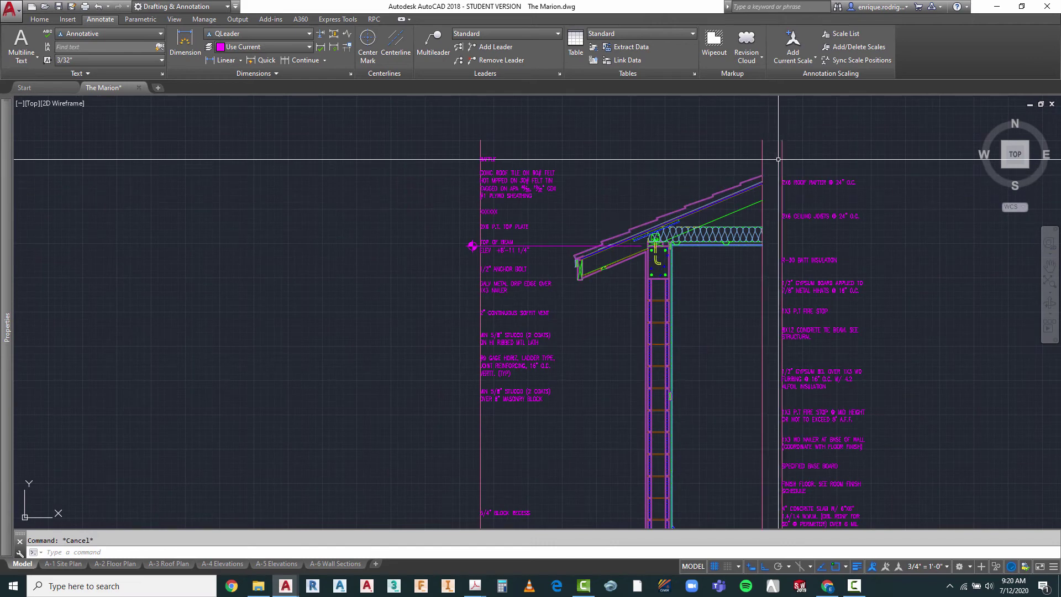
- Move the exterior notes from the anchor bolt through the stucco over masonry block straight down together by about 1 foot
scroll(496, 232, "up", 2)
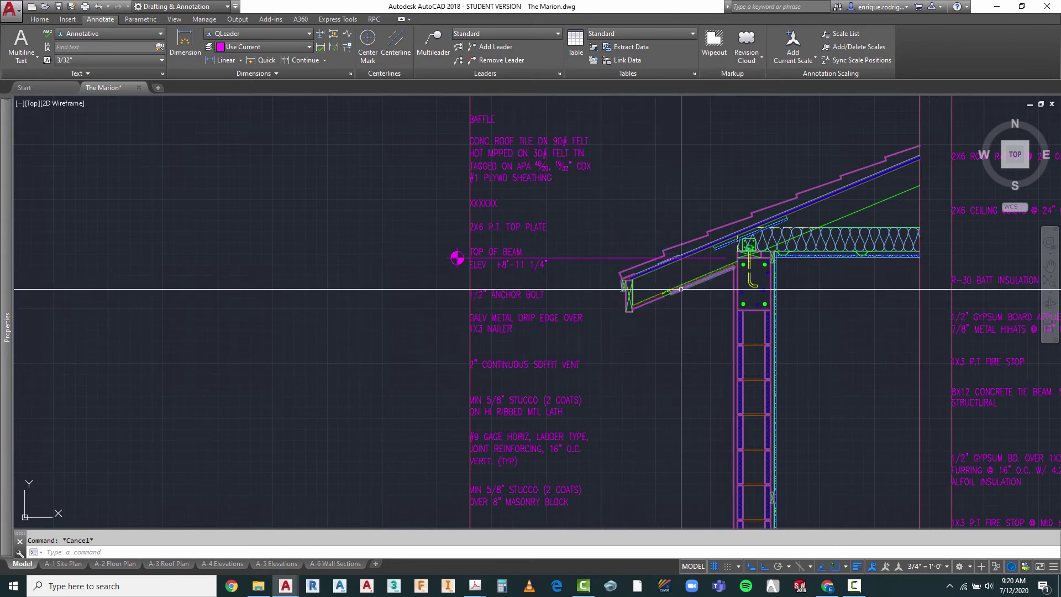
scroll(471, 180, "down", 2)
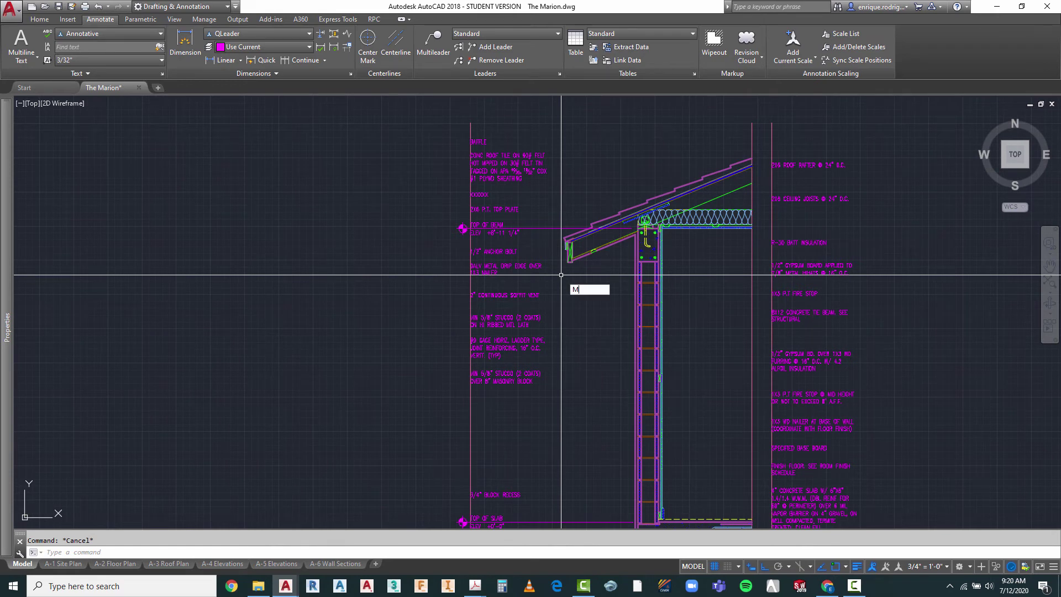
key("Return")
left_click(524, 243)
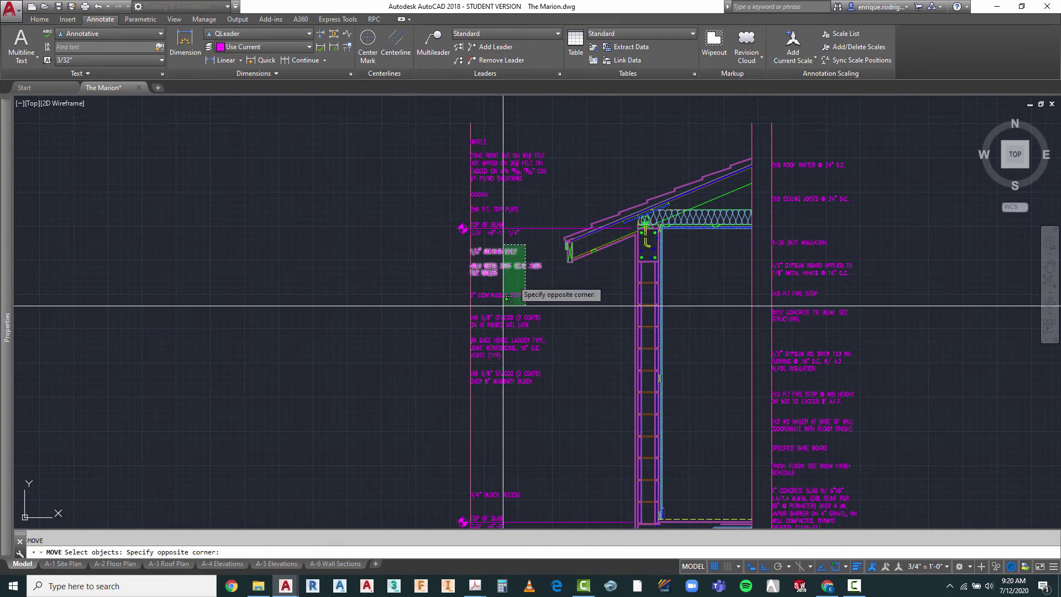
left_click(478, 398)
key("Return")
left_click(574, 325)
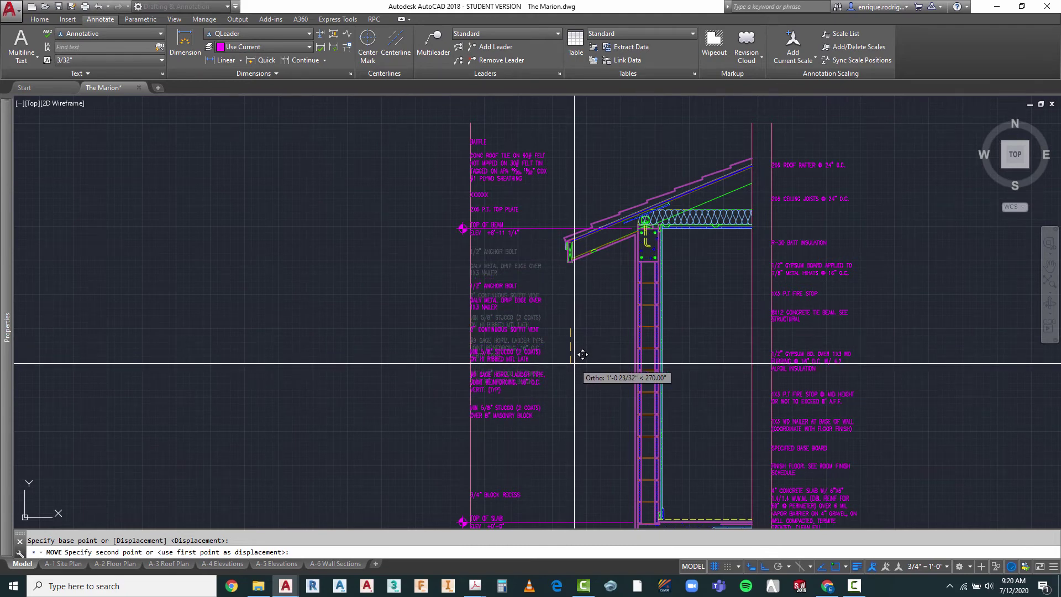
key("Escape")
- Move the galvanized metal drip edge note straight up above the anchor bolt note, just below the top of beam elevation label
scroll(486, 287, "up", 2)
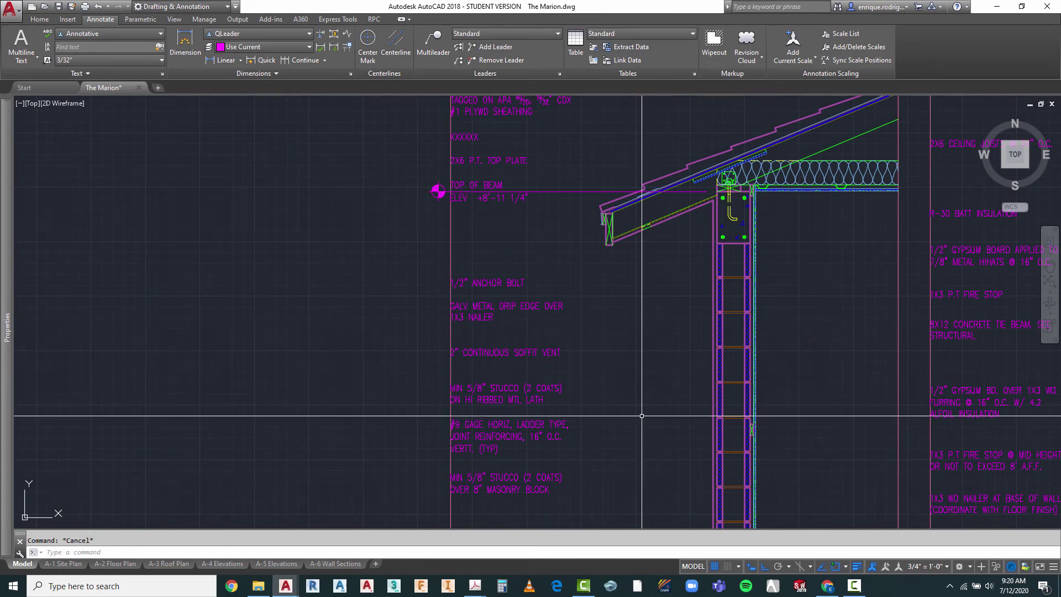
scroll(611, 404, "down", 2)
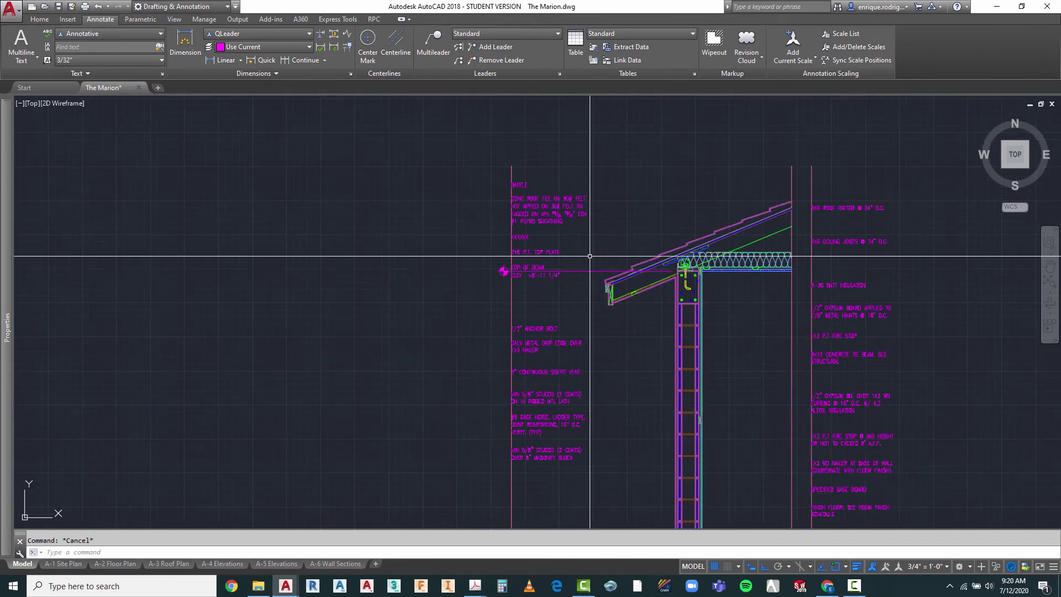
scroll(591, 248, "up", 2)
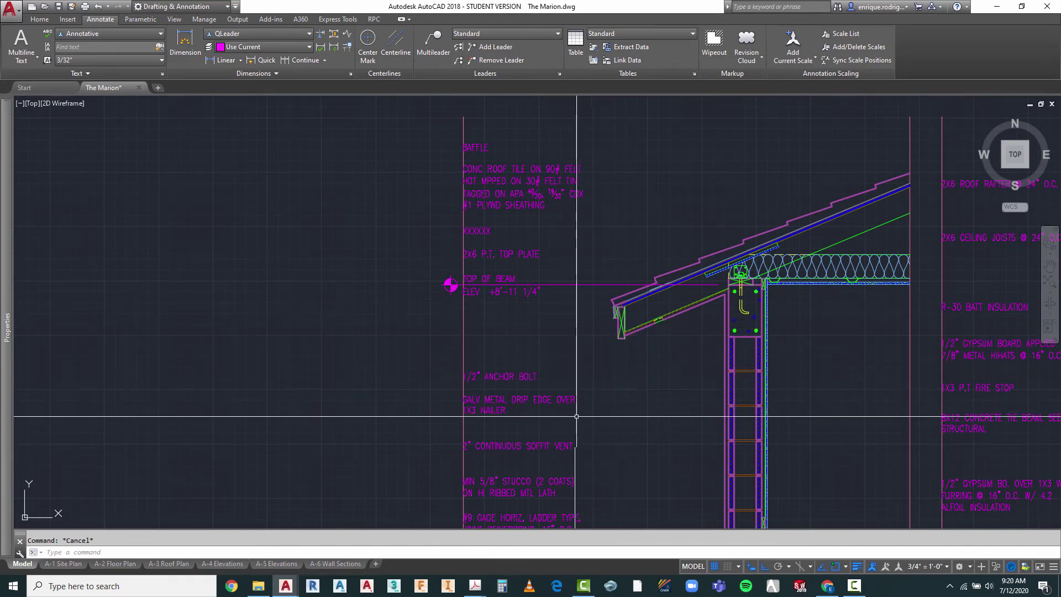
key("BackSpace")
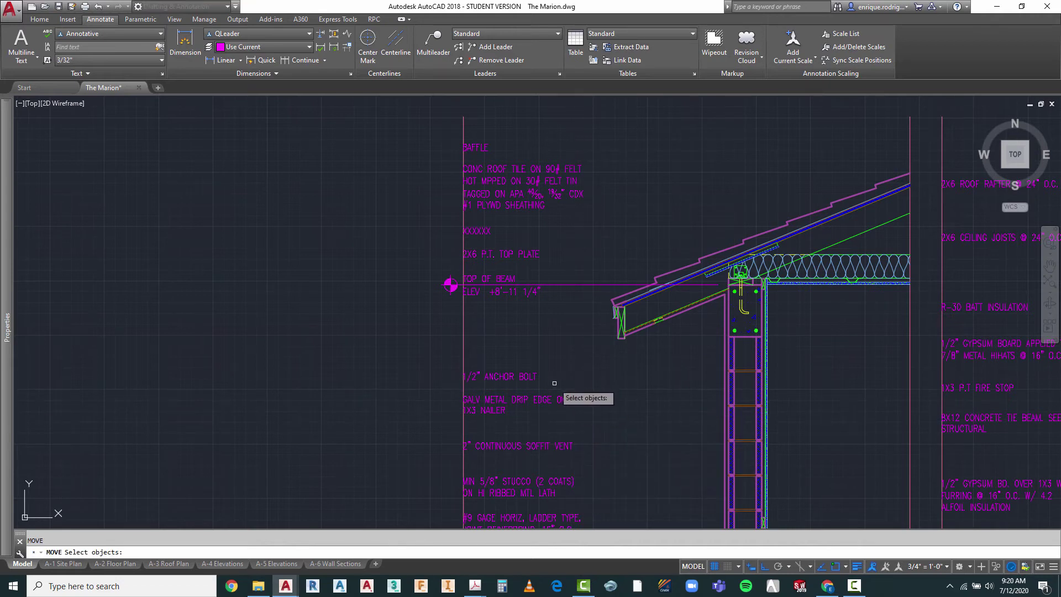
left_click(477, 419)
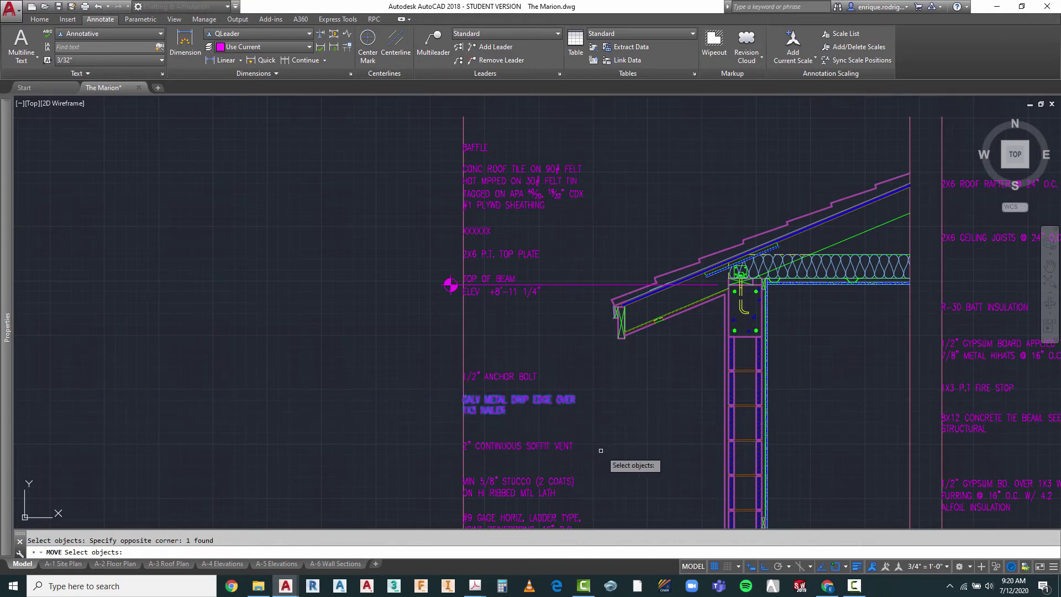
key("Return")
left_click(617, 479)
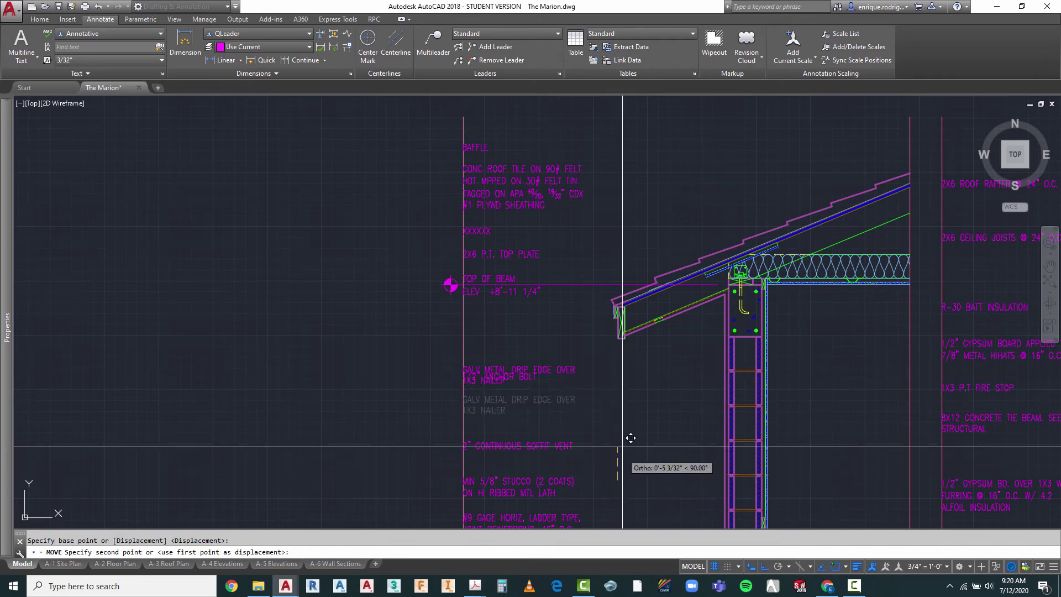
left_click(612, 396)
scroll(552, 289, "down", 3)
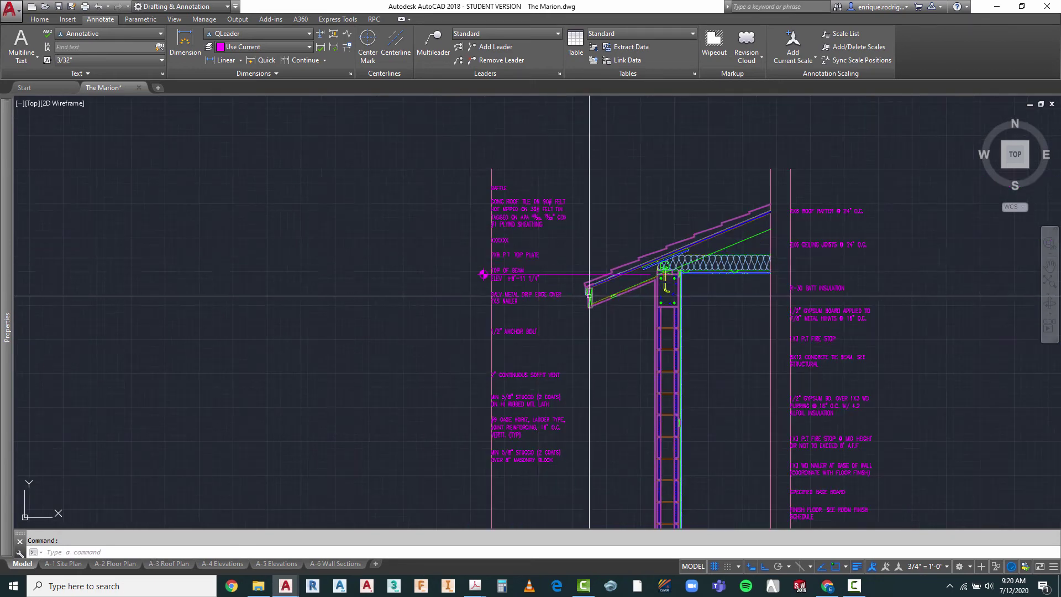
scroll(588, 296, "up", 3)
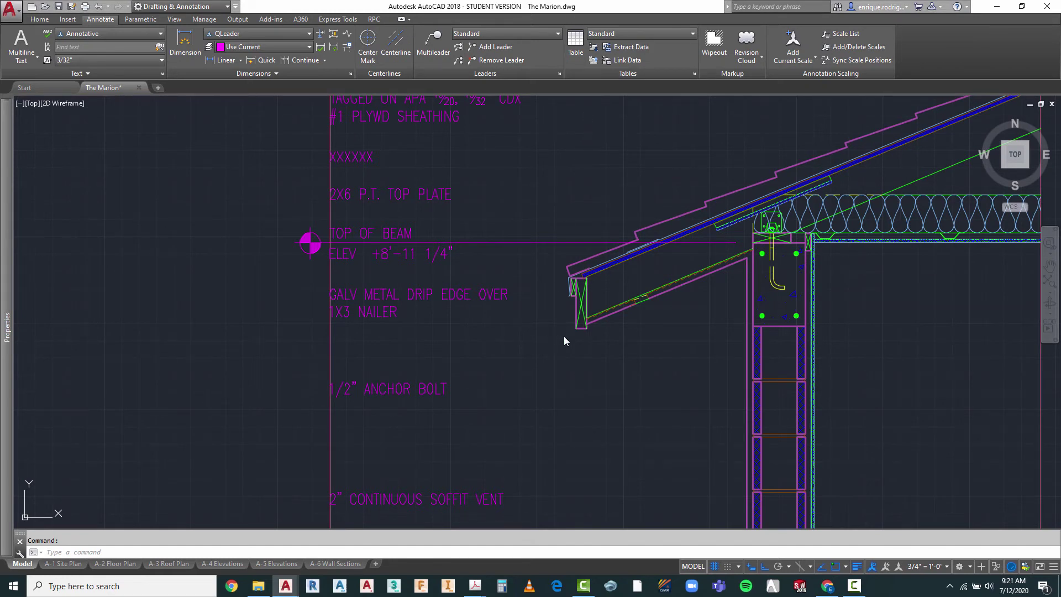
key("Escape")
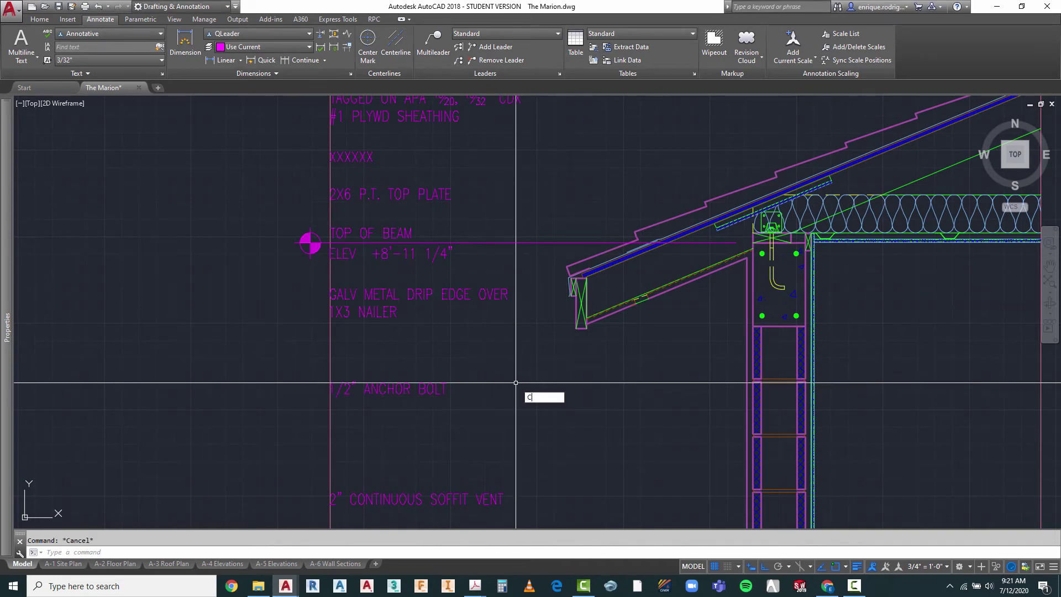
type("C")
key("Return")
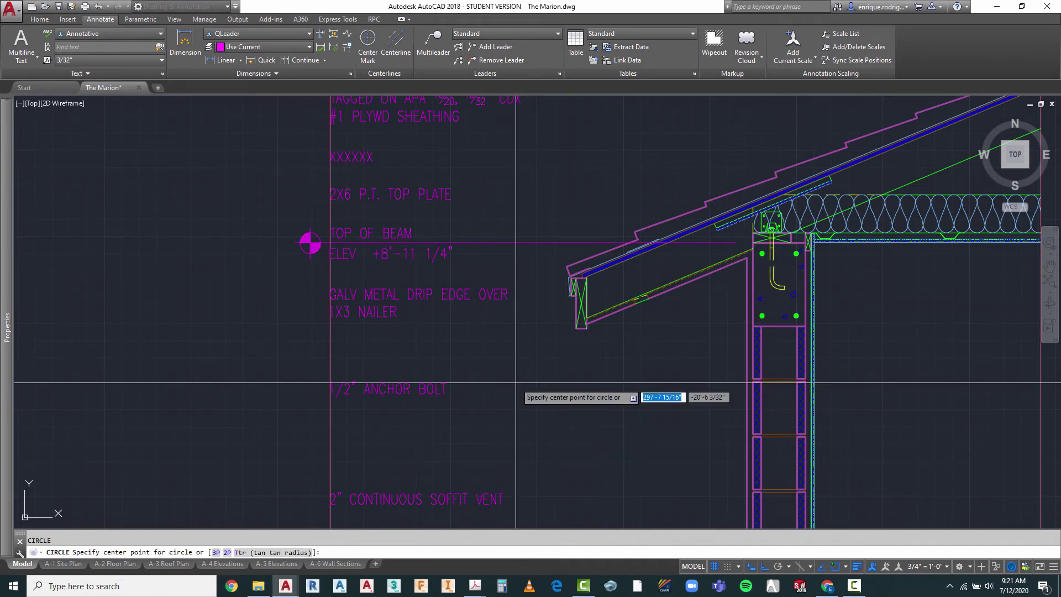
key("Escape")
- Copy the 1/2" anchor bolt note straight down about 5", between the original and the continuous soffit vent note
type("Co")
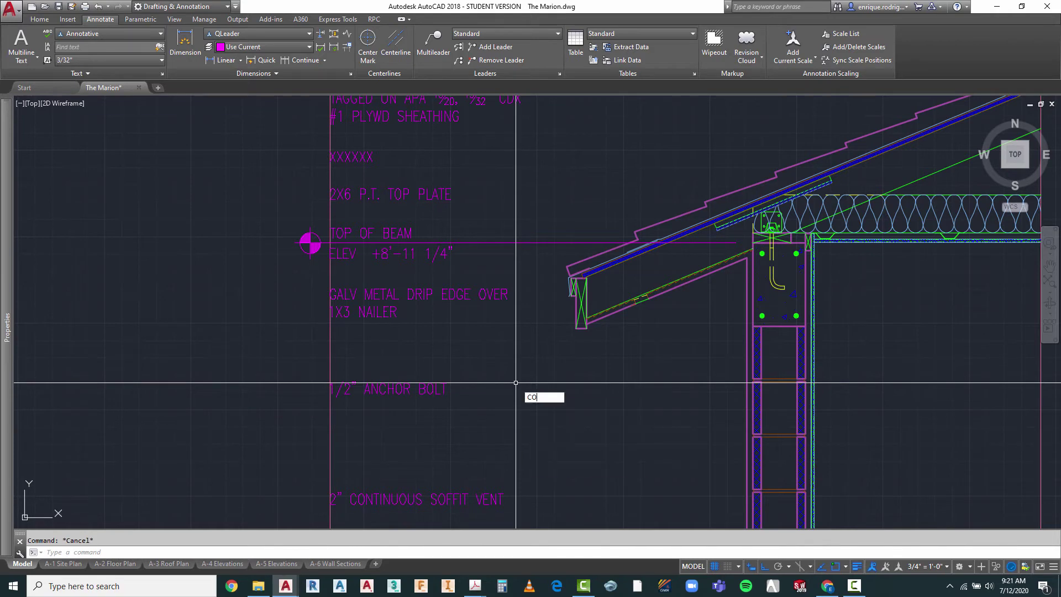
key("Return")
left_click(492, 367)
left_click(390, 428)
key("Return")
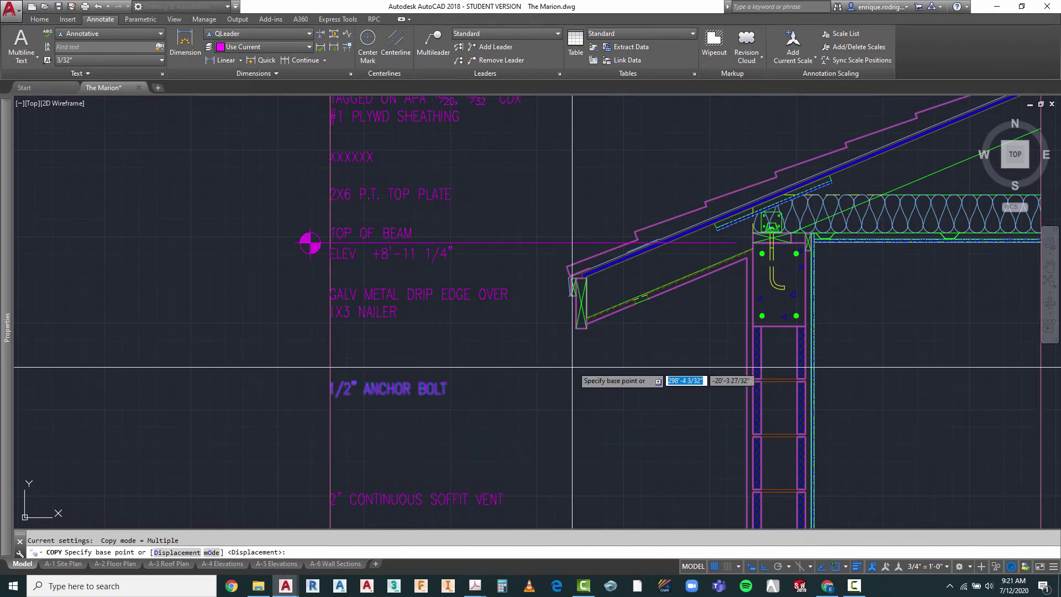
left_click(575, 365)
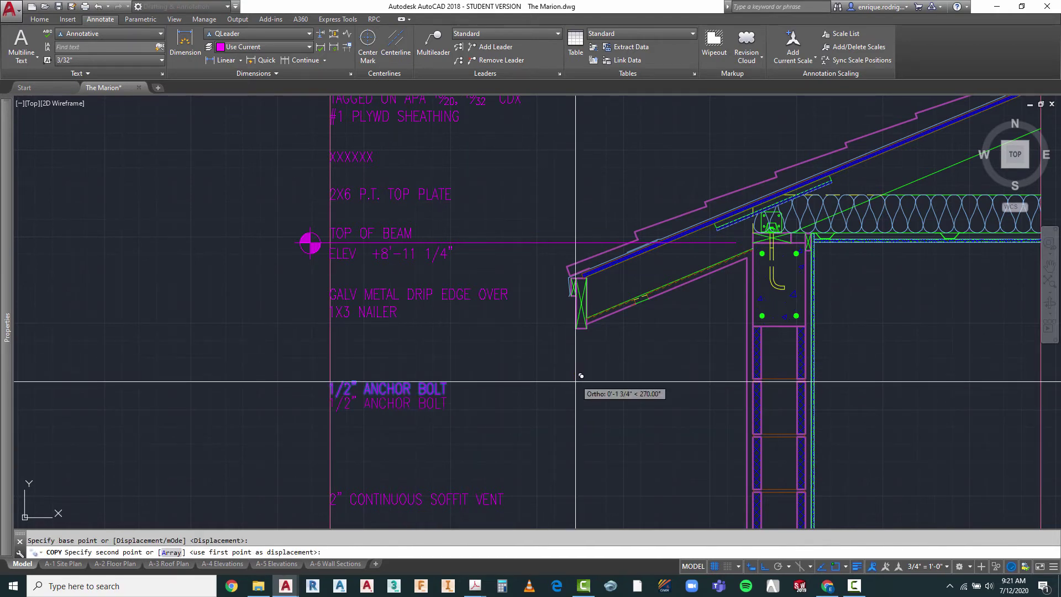
left_click(577, 407)
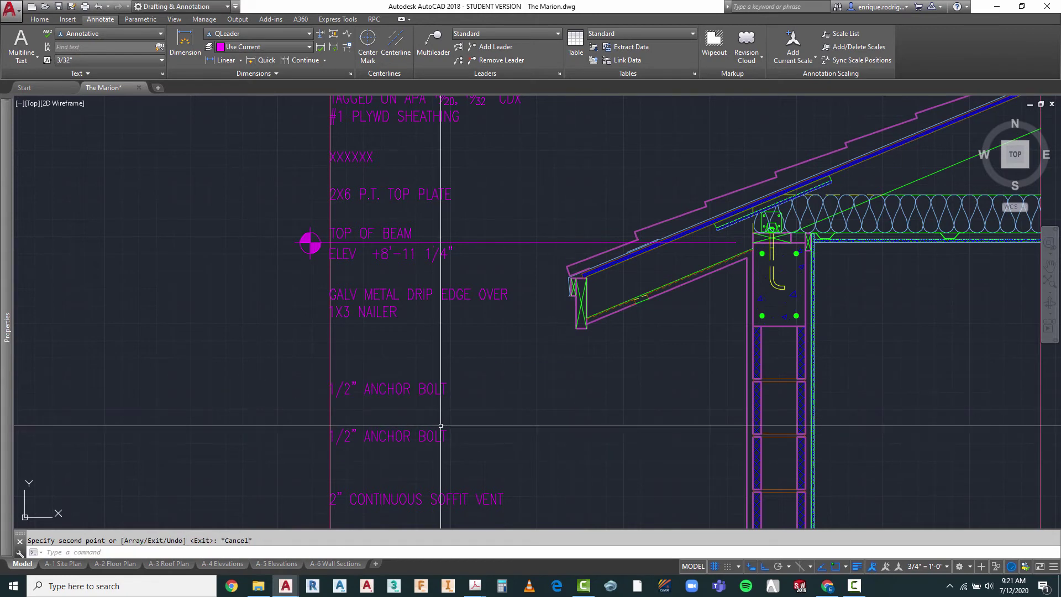
key("Escape")
- Change the upper anchor bolt note's text to 2X8 STRUCTURAL WD FASCIA
left_click(374, 389)
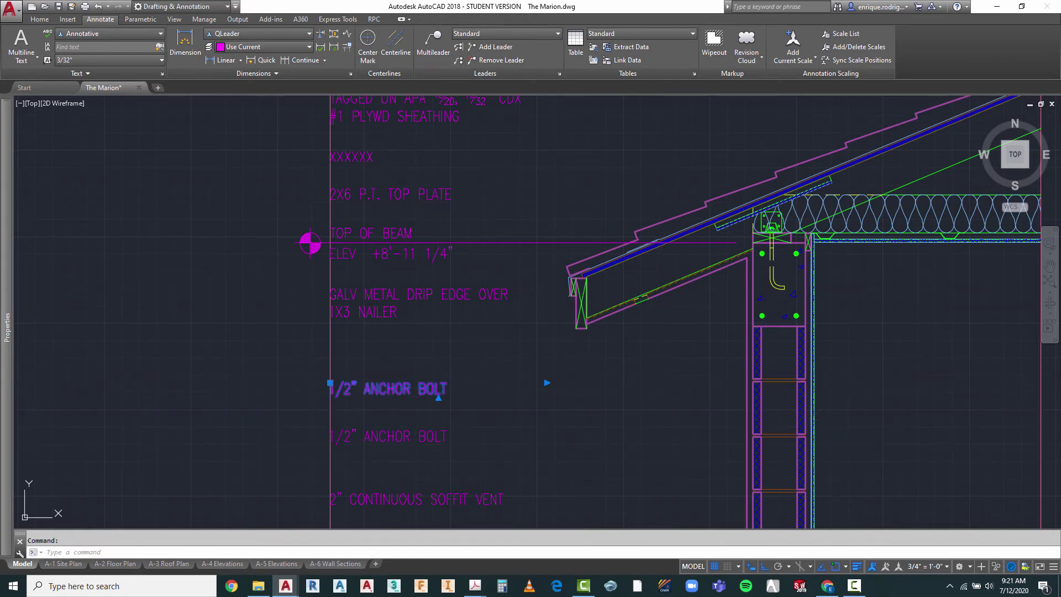
double_click(331, 389)
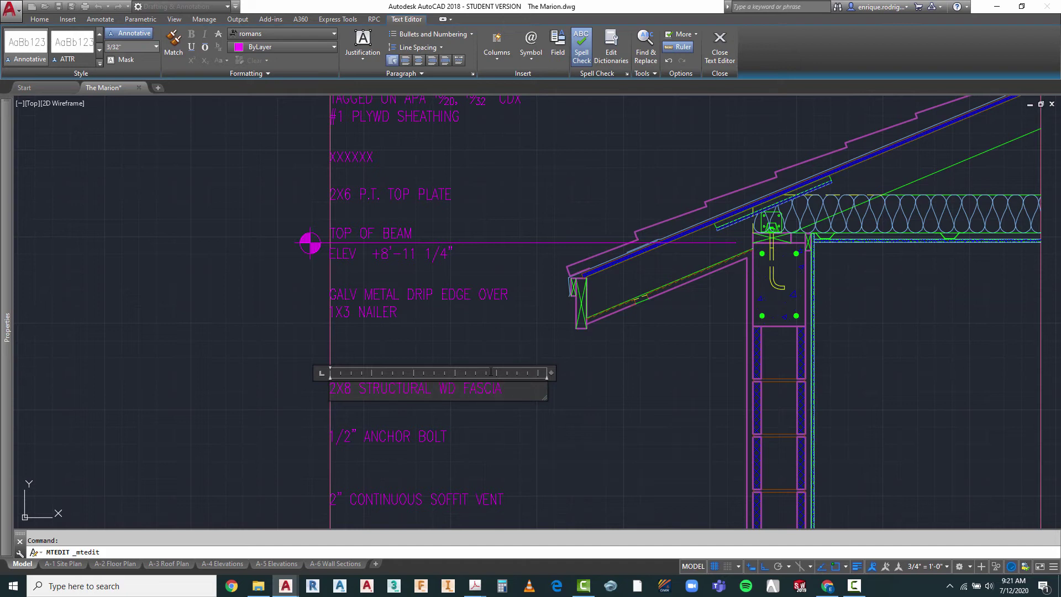
left_click(596, 415)
- Move the 1/2" anchor bolt note straight down about 1" to space it between the fascia and soffit vent notes
scroll(331, 158, "down", 3)
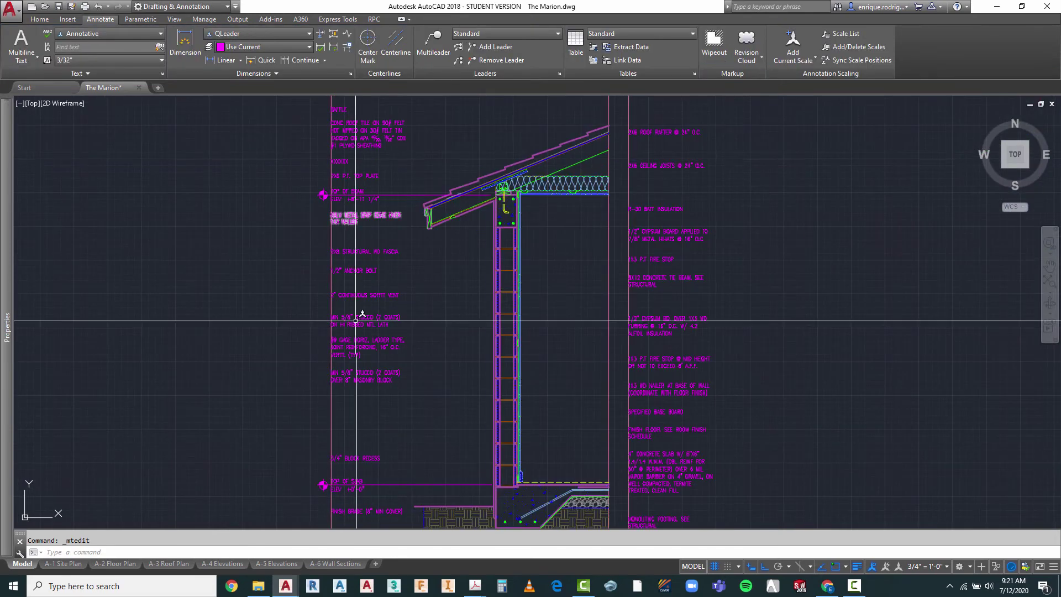
key("Escape")
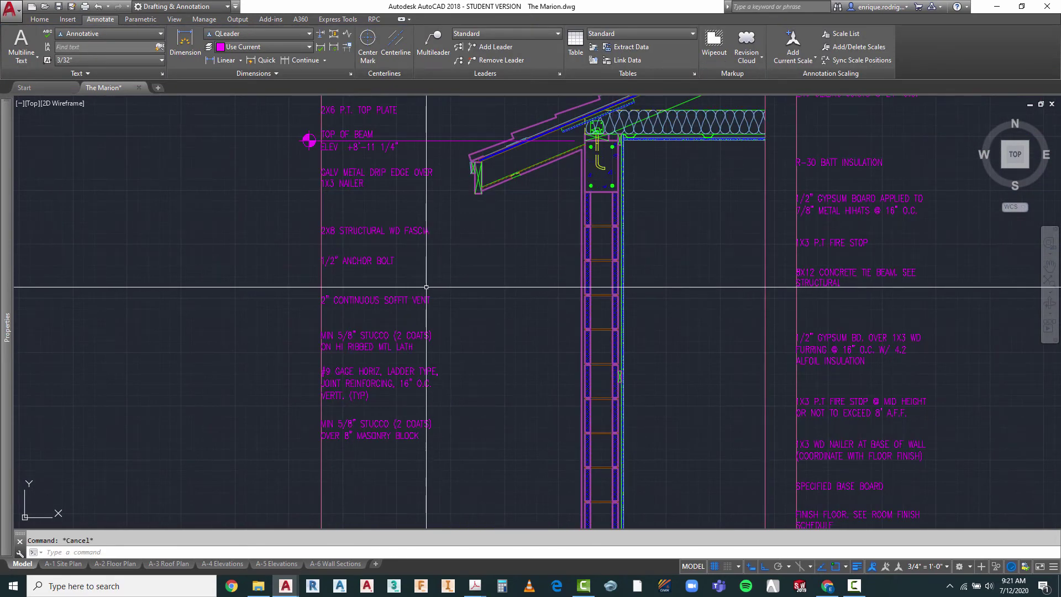
type("M")
key("Return")
left_click(404, 252)
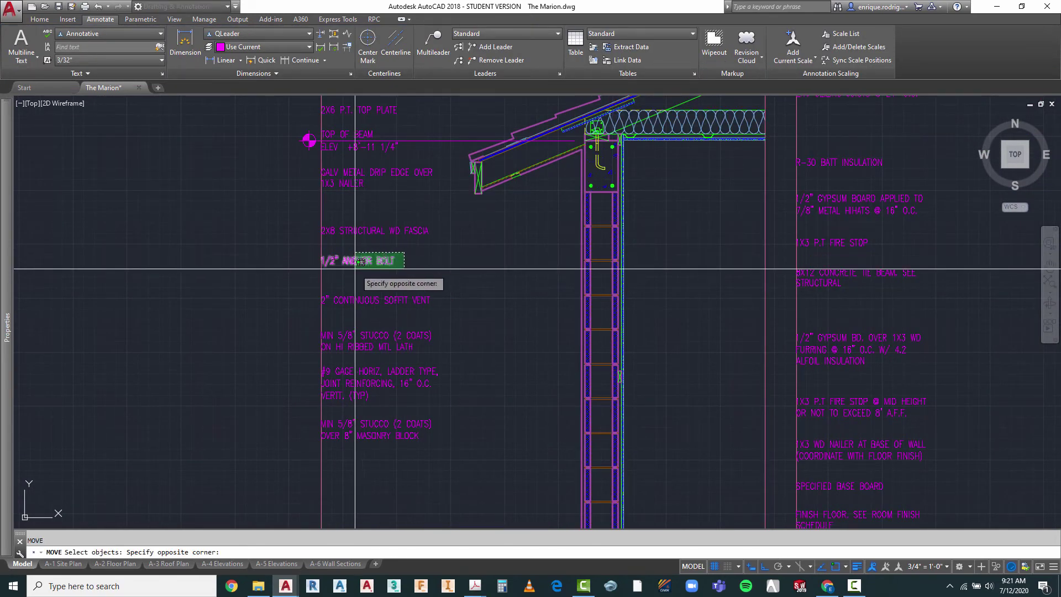
left_click(320, 260)
key("Return")
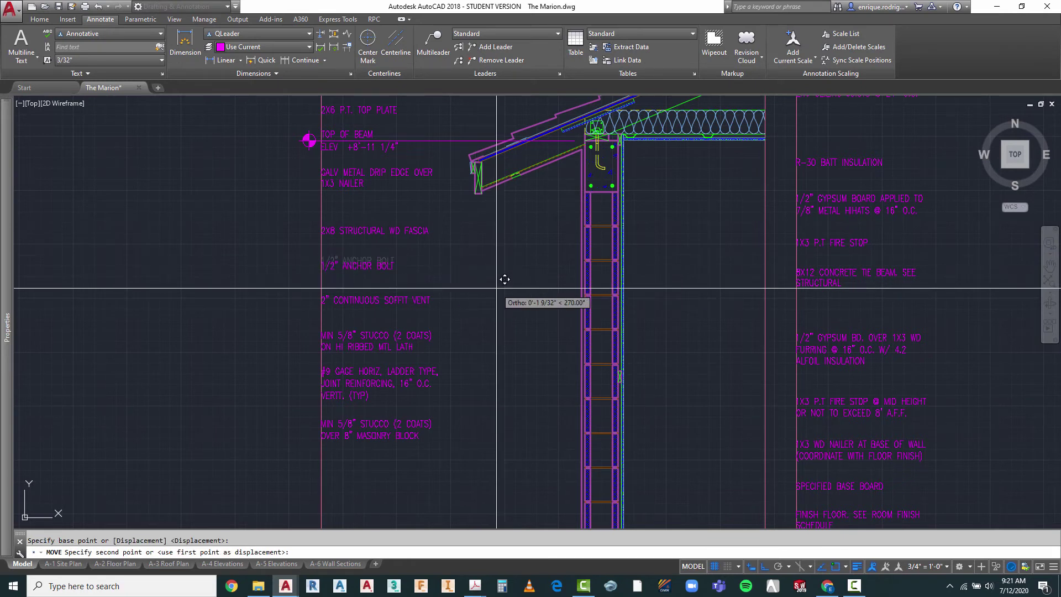
left_click(503, 286)
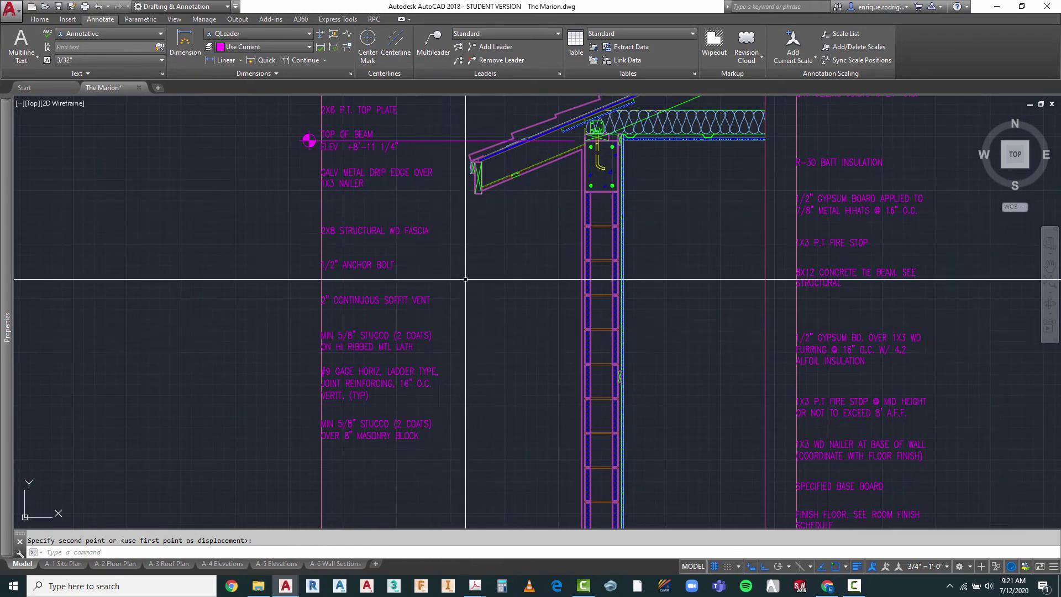
- Move the anchor bolt, continuous soffit vent and stucco on metal lath notes slightly up together, toward the fascia note
scroll(386, 216, "up", 2)
key("Escape")
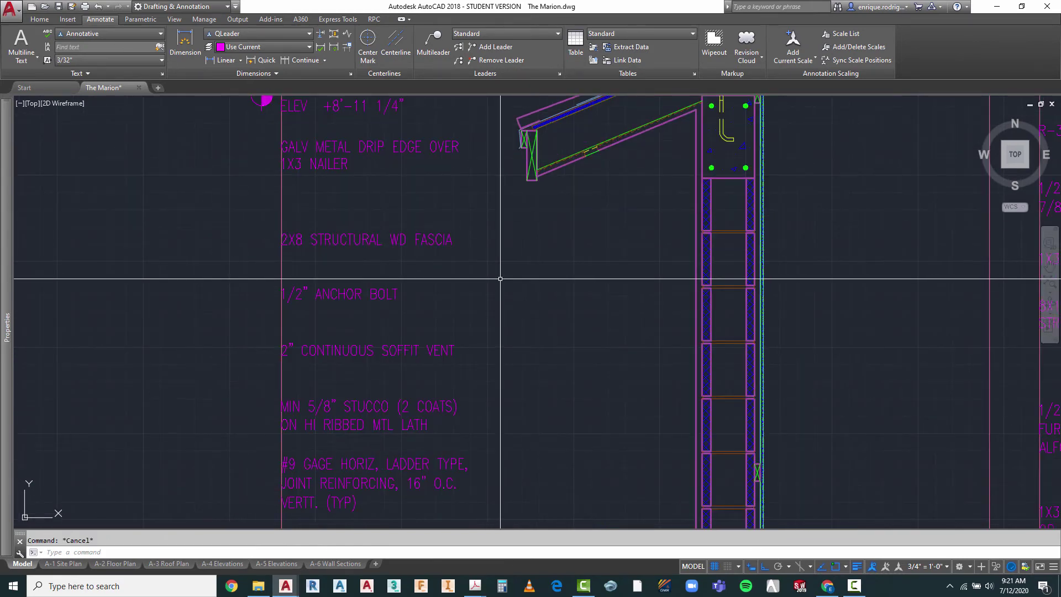
left_click(406, 278)
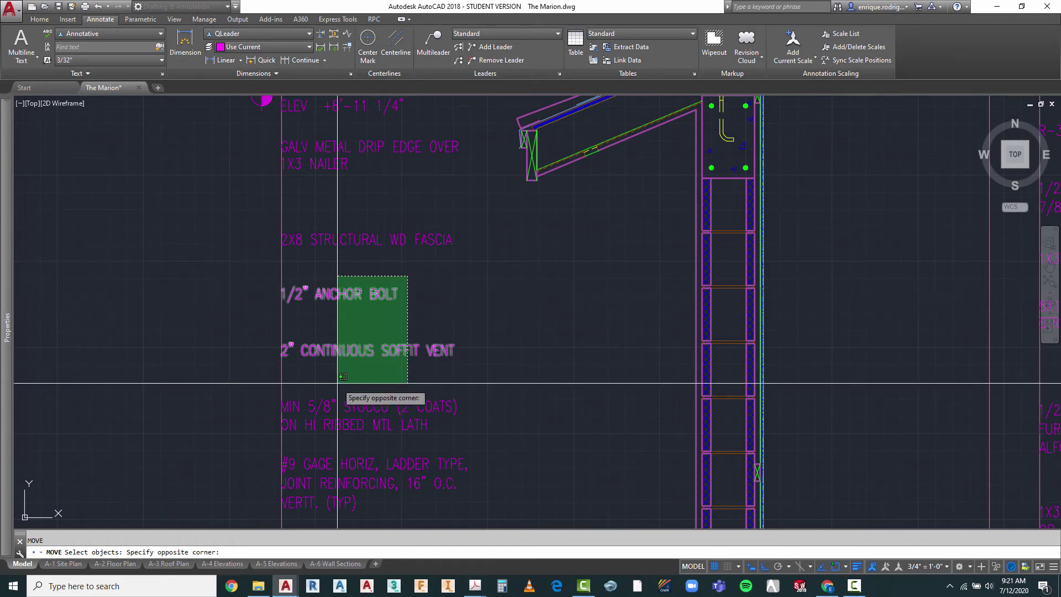
left_click(309, 424)
key("Return")
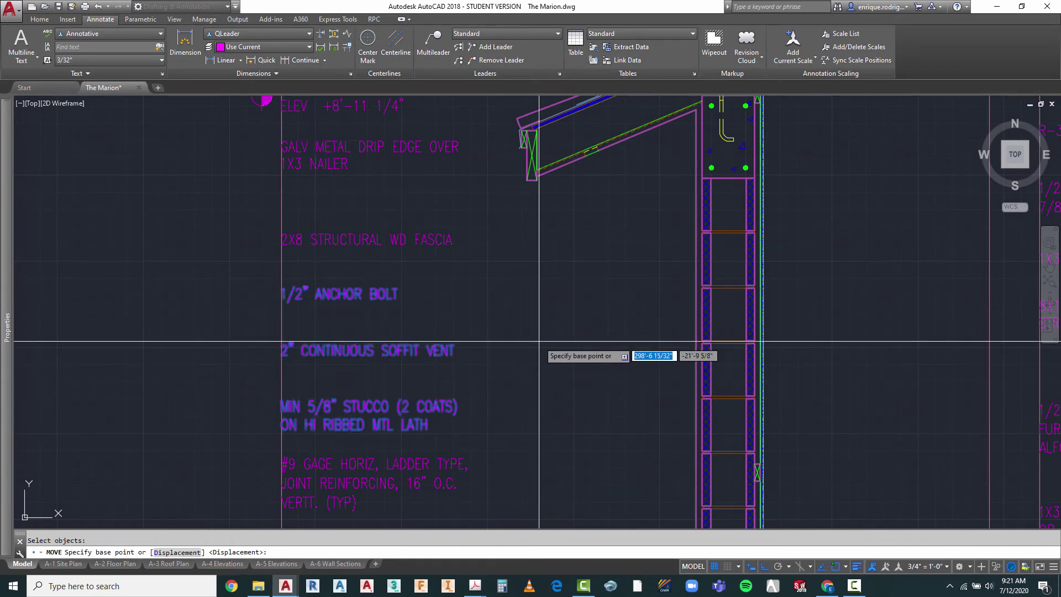
left_click(548, 322)
key("Escape")
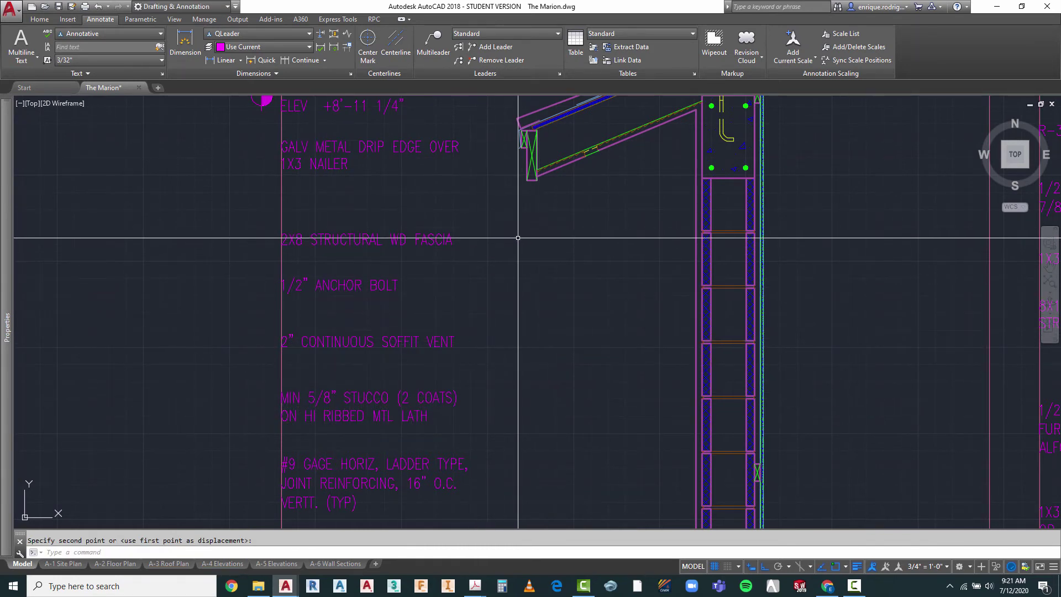
- Move the 2X8 structural wood fascia note straight up about 1", away from the anchor bolt note
right_click(516, 237)
left_click(532, 243)
left_click(458, 221)
left_click(409, 245)
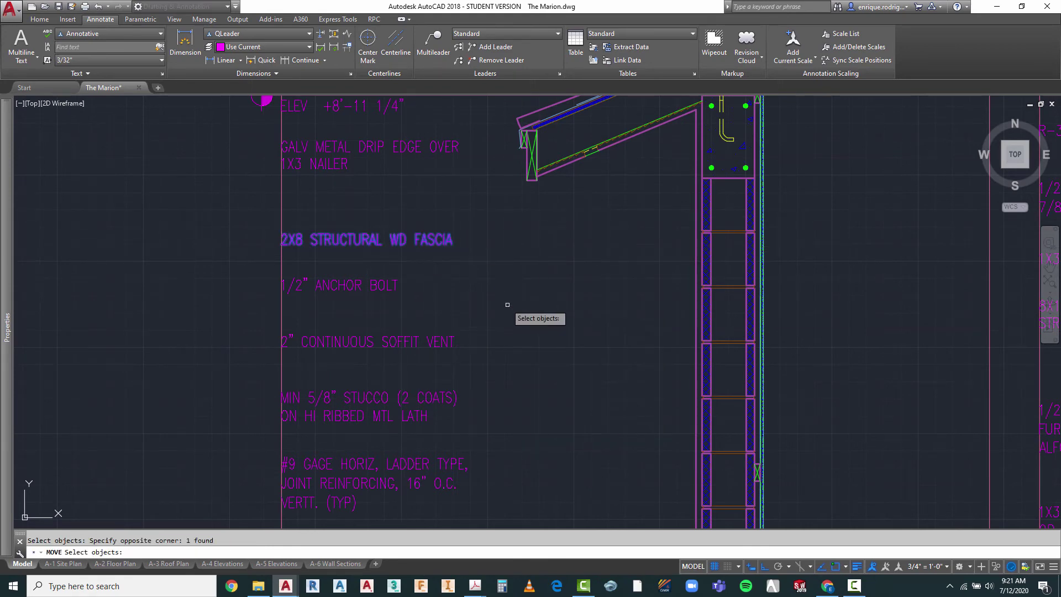
key("Return")
left_click(522, 325)
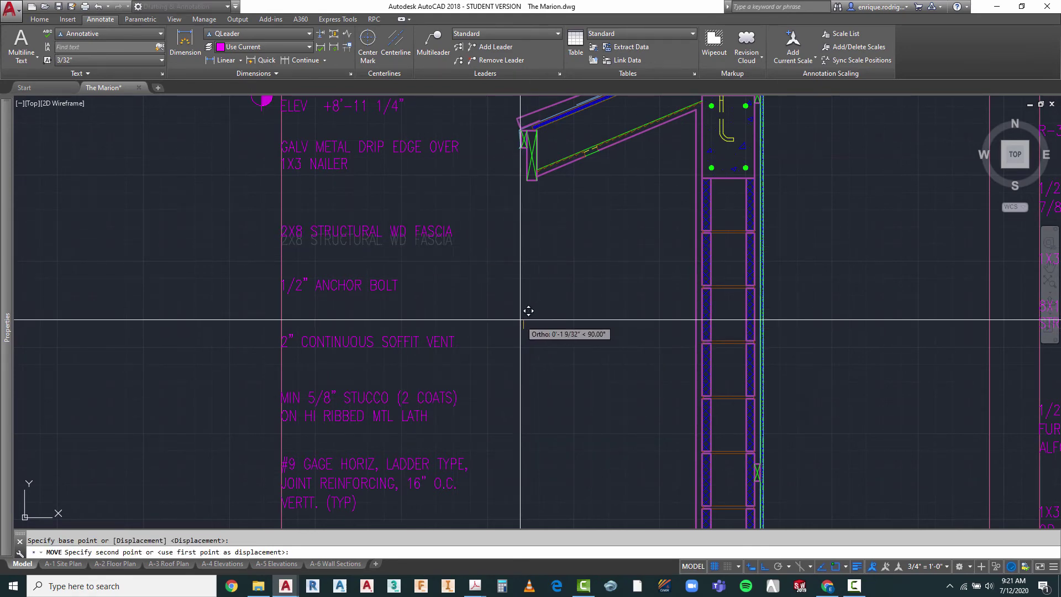
left_click(522, 316)
scroll(509, 160, "down", 3)
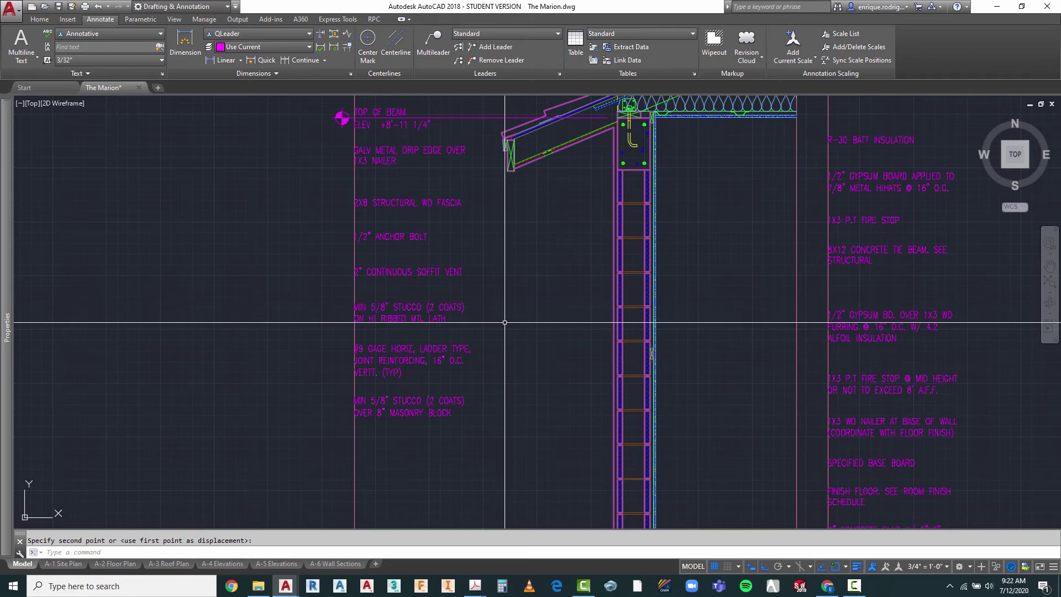
scroll(381, 310, "up", 4)
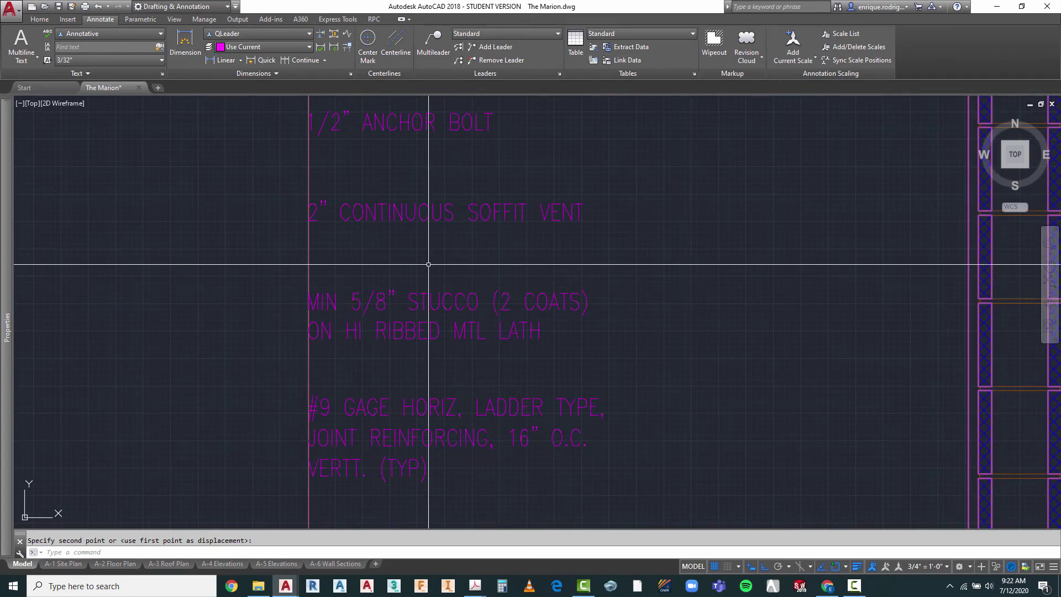
scroll(405, 328, "down", 4)
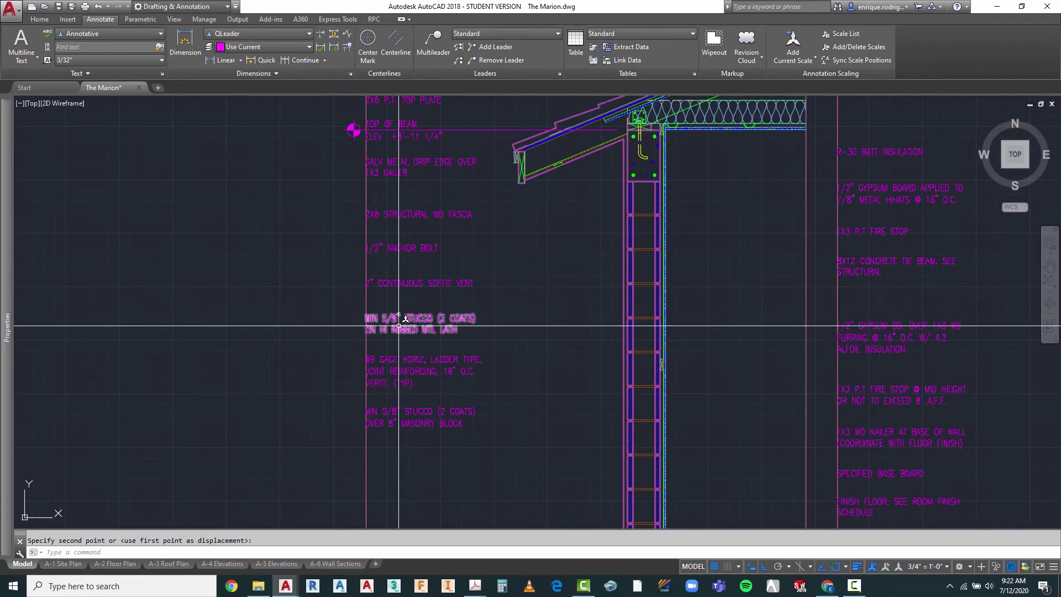
scroll(515, 334, "down", 4)
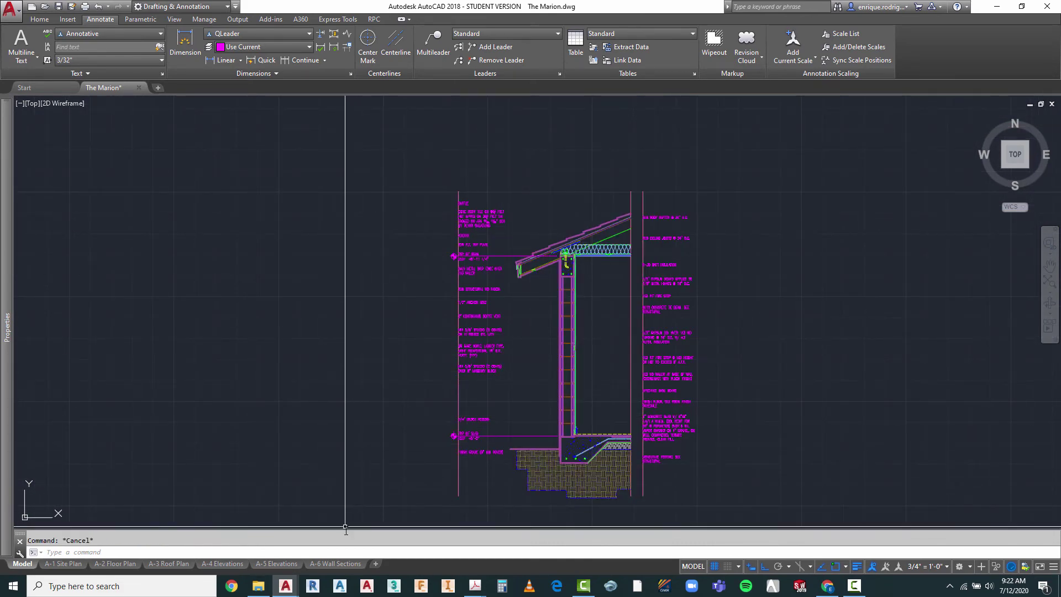
- Check the annotated wall section on the A-6 Wall Sections sheet and return to model space
key("Escape")
left_click(336, 563)
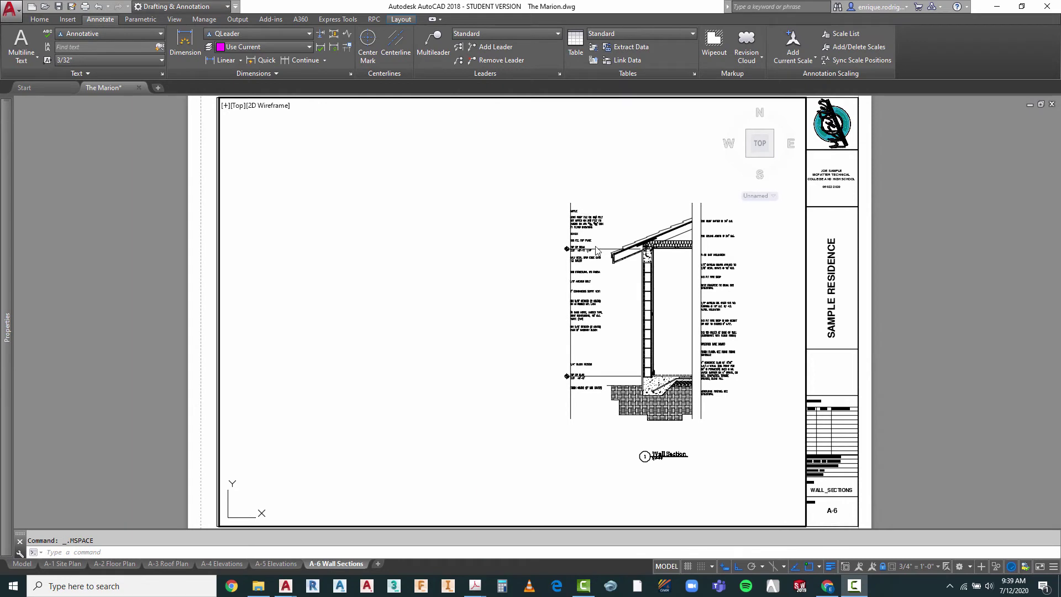
left_click(22, 564)
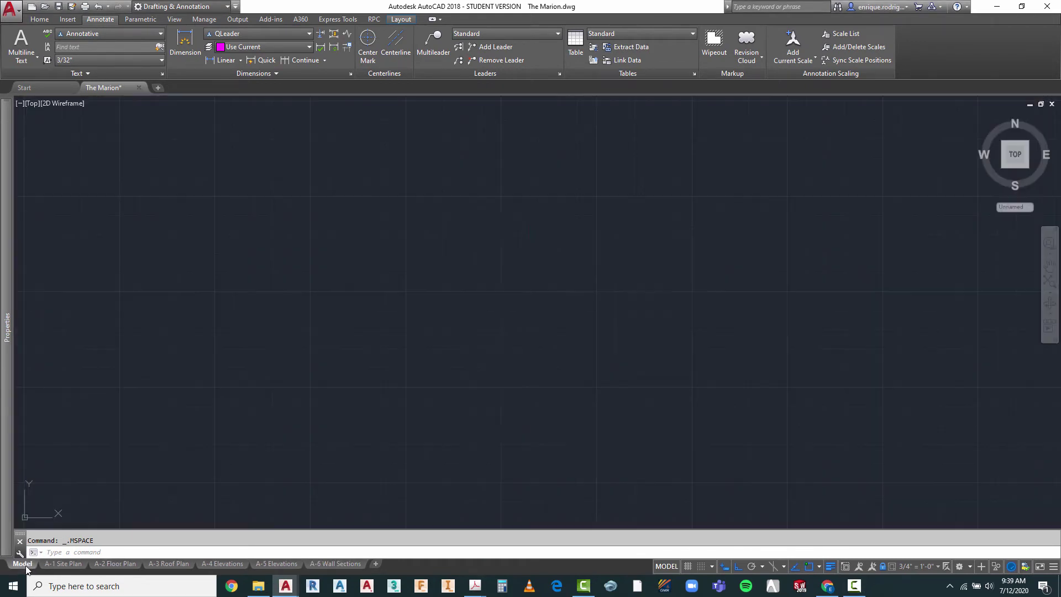
- Erase the vertical guide line along the start of the exterior-side notes, from BAFFLE downward
scroll(498, 166, "up", 3)
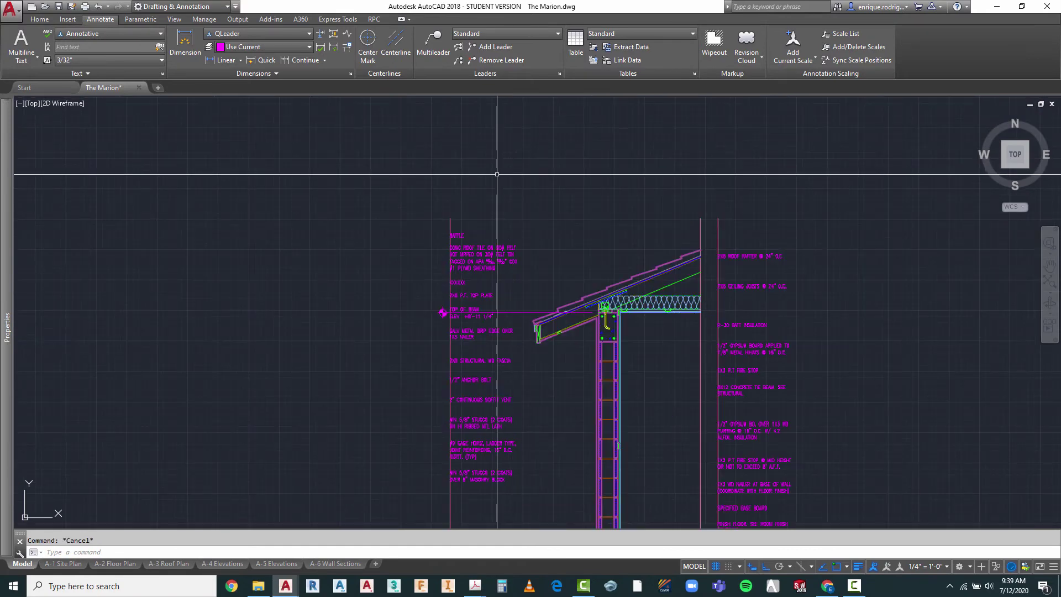
type("e")
key("Return")
scroll(442, 247, "up", 2)
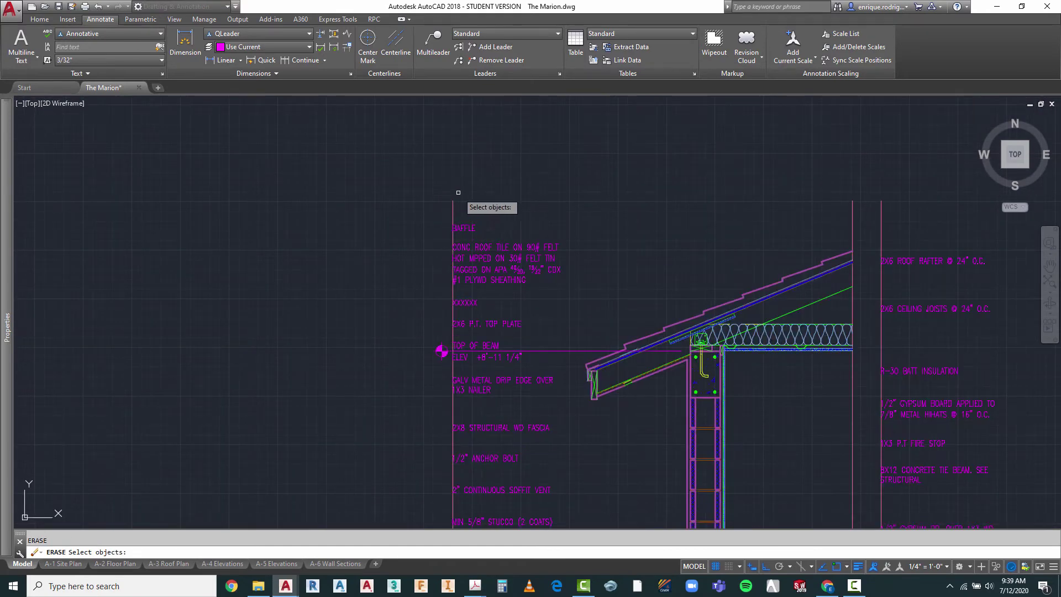
left_click(458, 193)
left_click(439, 217)
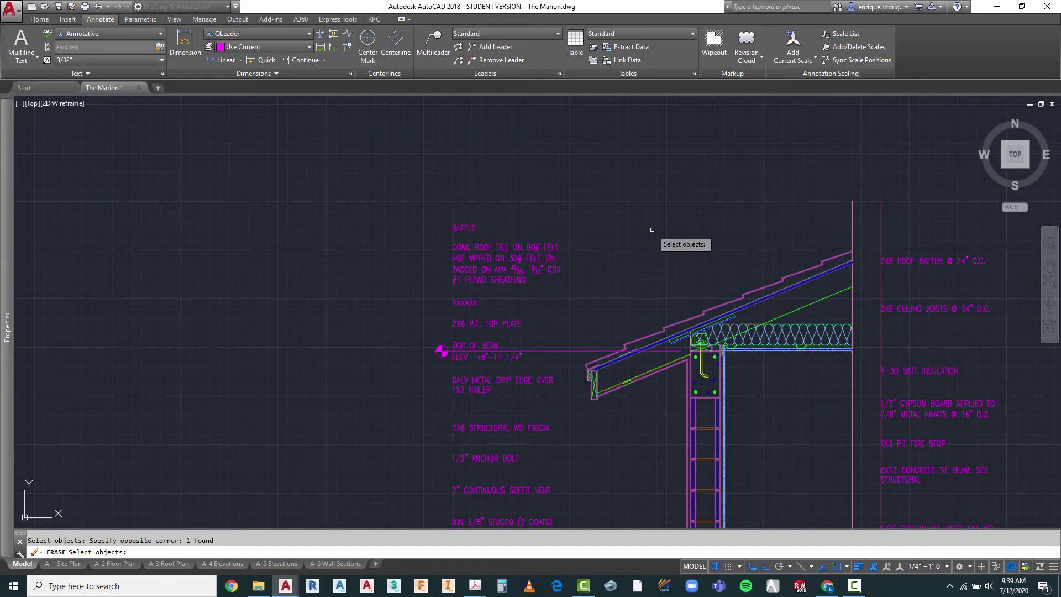
key("Return")
- Move the concrete roof tile note straight up about 1'-8", above the BAFFLE note
scroll(516, 136, "down", 2)
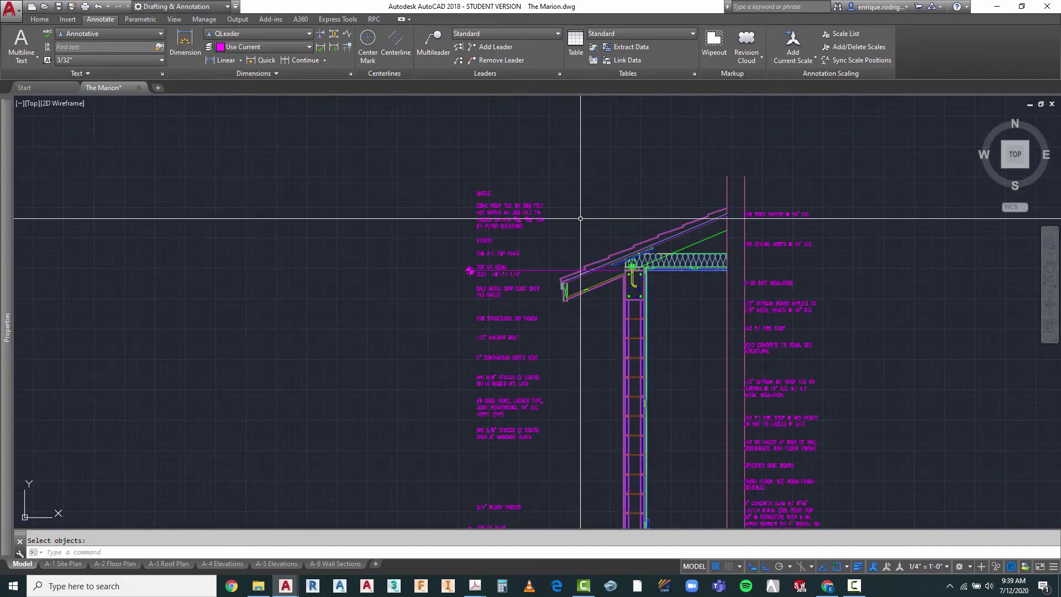
scroll(580, 218, "up", 2)
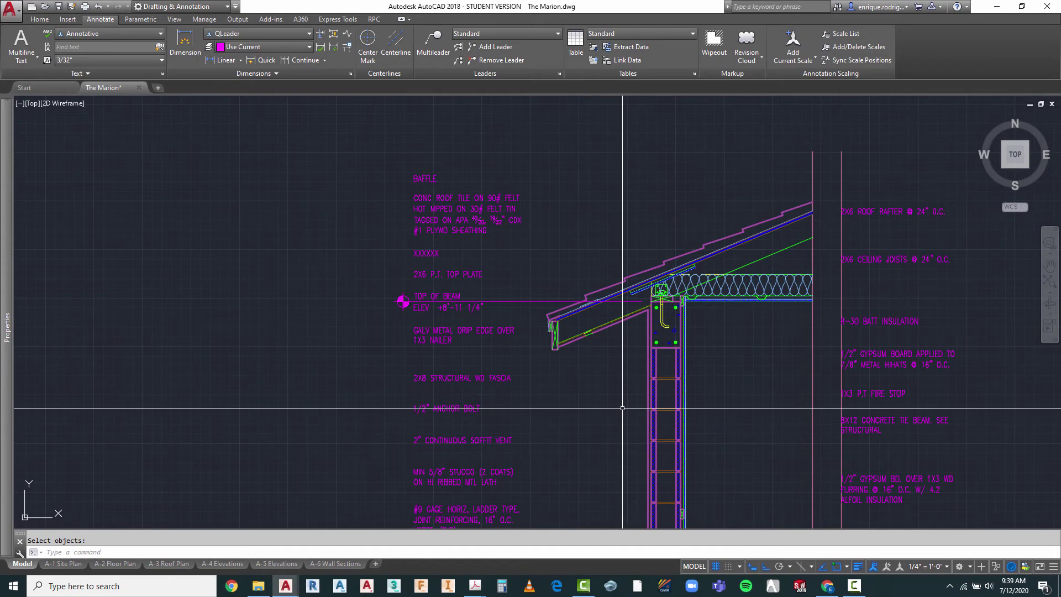
scroll(430, 236, "up", 2)
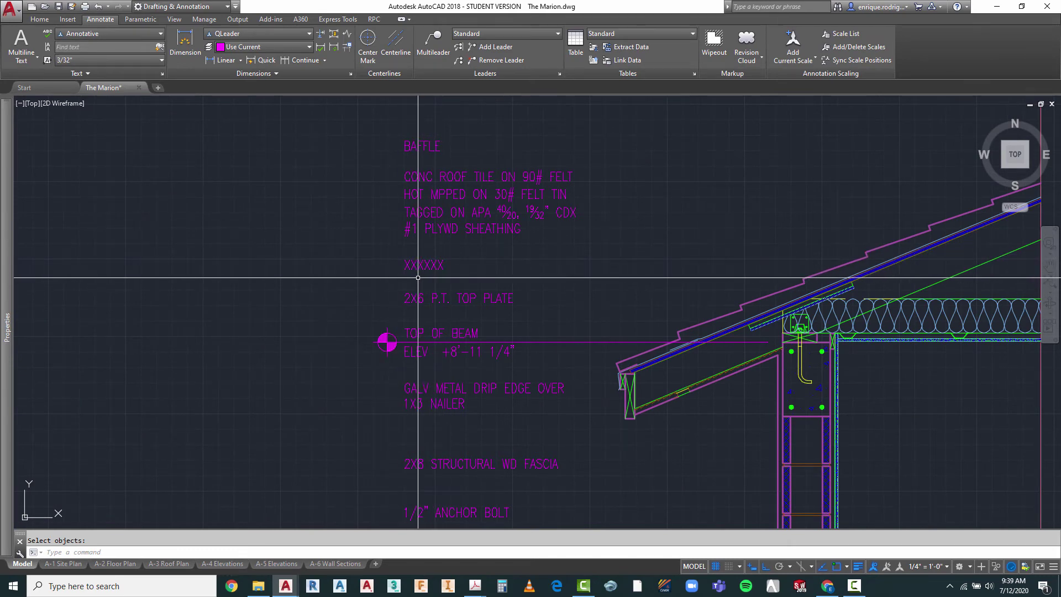
scroll(481, 296, "down", 2)
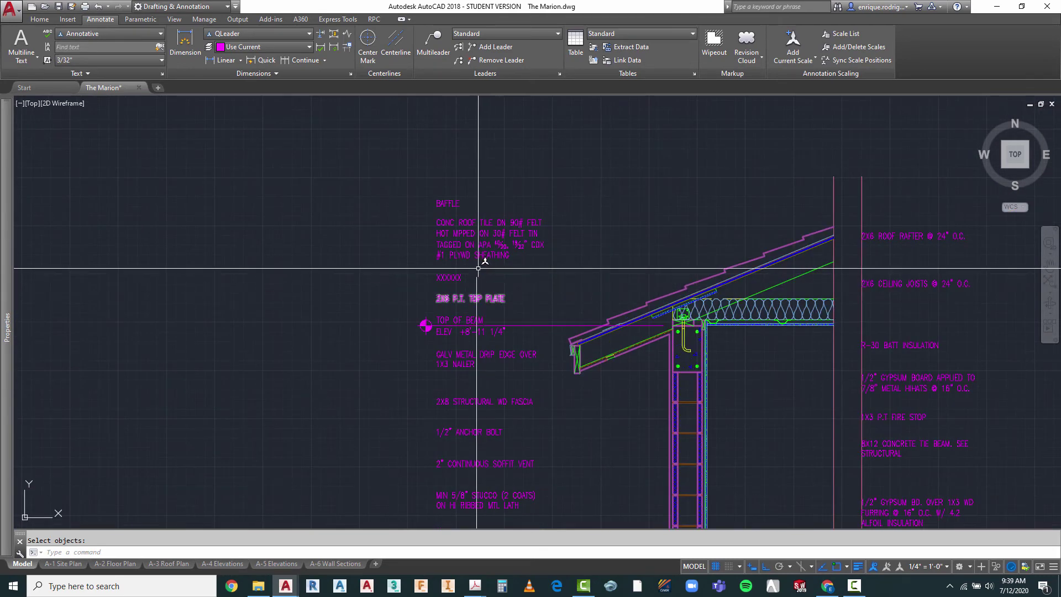
key("Escape")
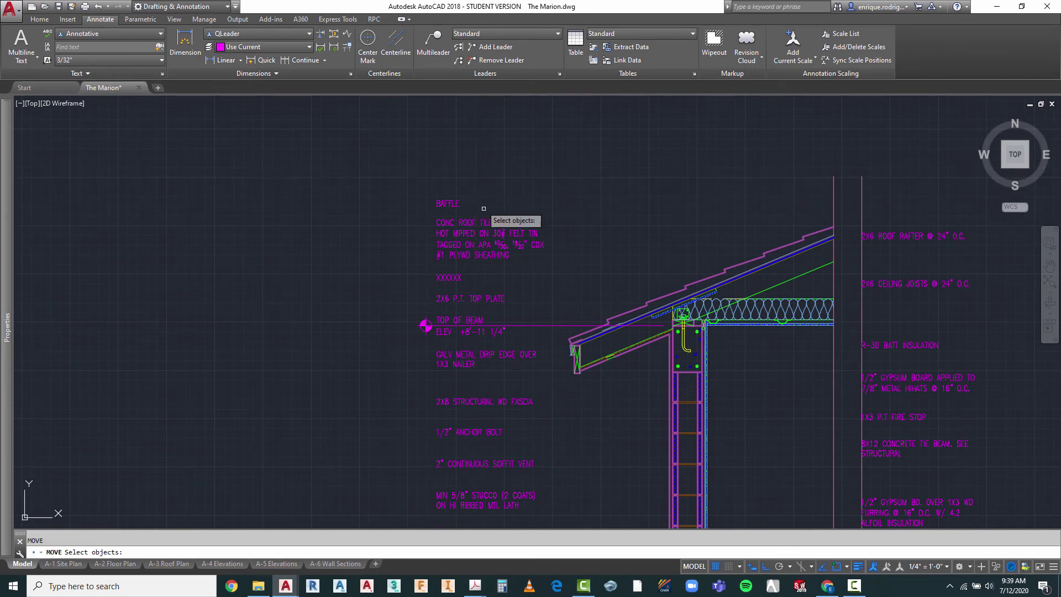
left_click_drag(483, 209, 482, 238)
key("Return")
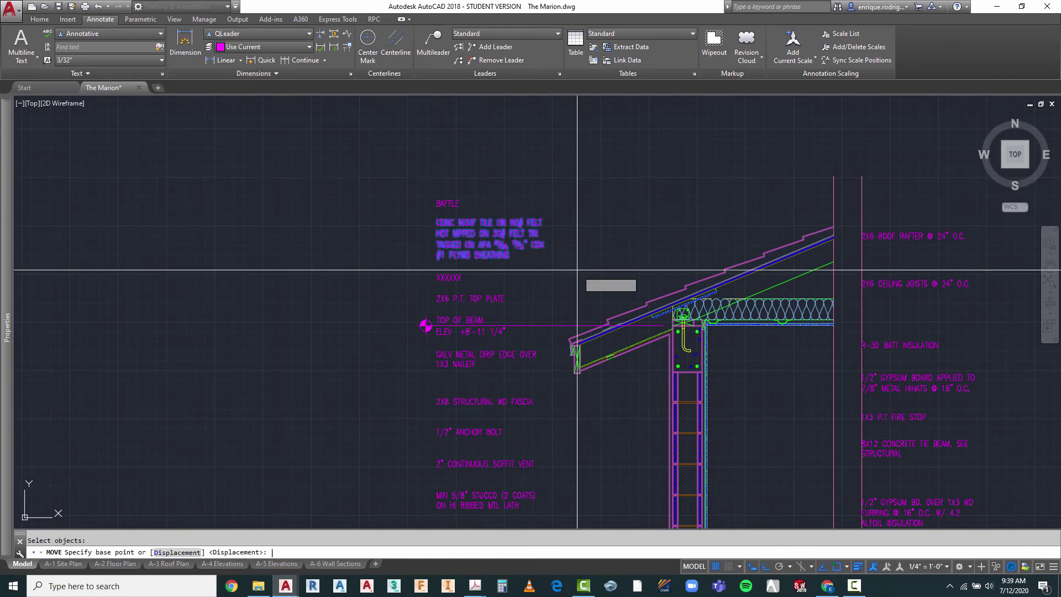
left_click(585, 278)
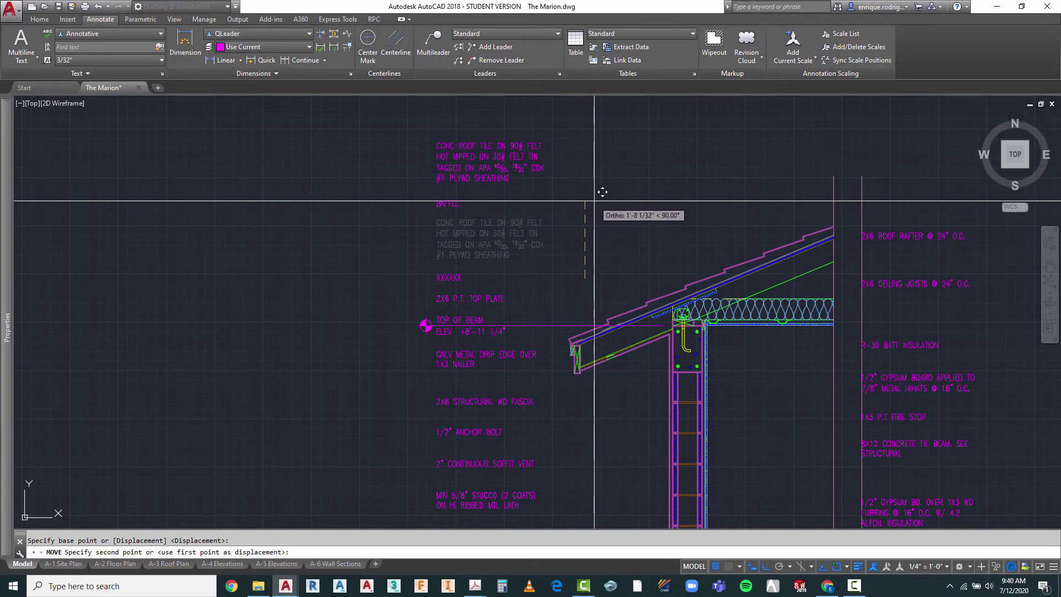
left_click(584, 200)
key("Escape")
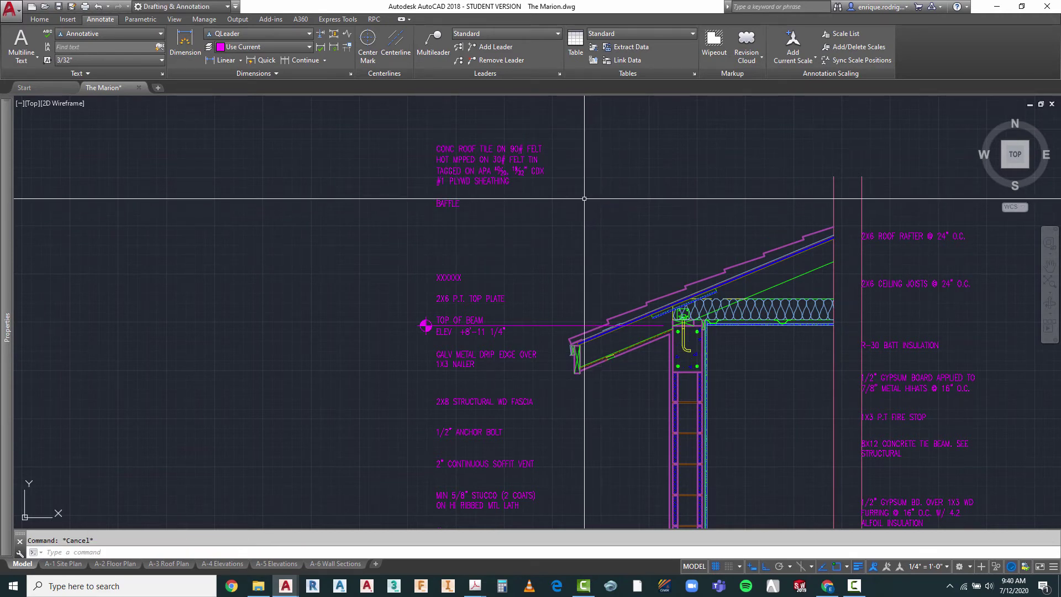
- Move the roof tile and BAFFLE notes straight down together, so BAFFLE sits just above the XXXXXX note
type("M")
key("Return")
left_click(497, 138)
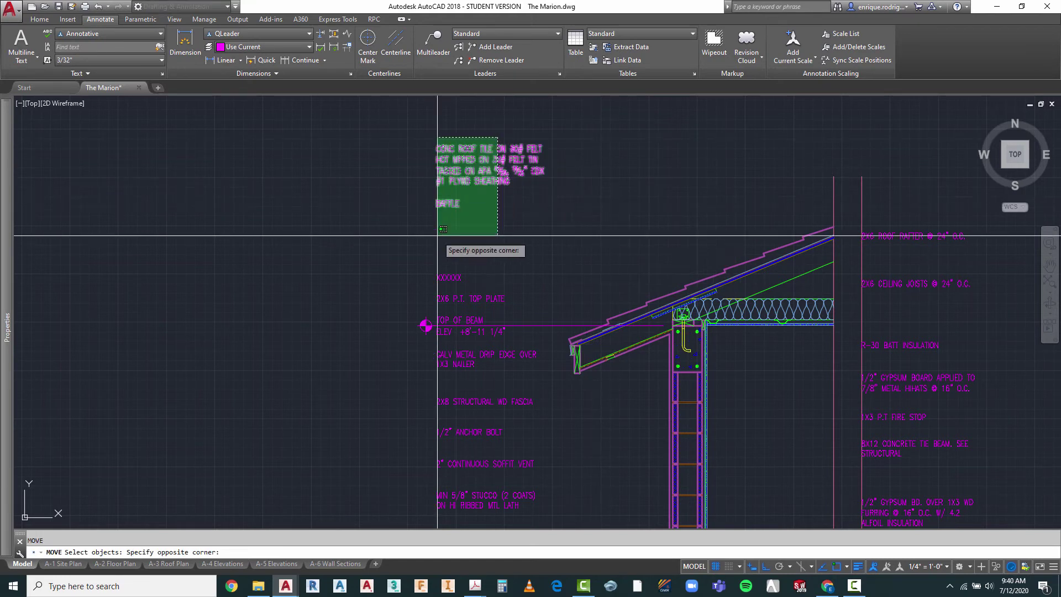
left_click(437, 231)
key("Return")
left_click(604, 143)
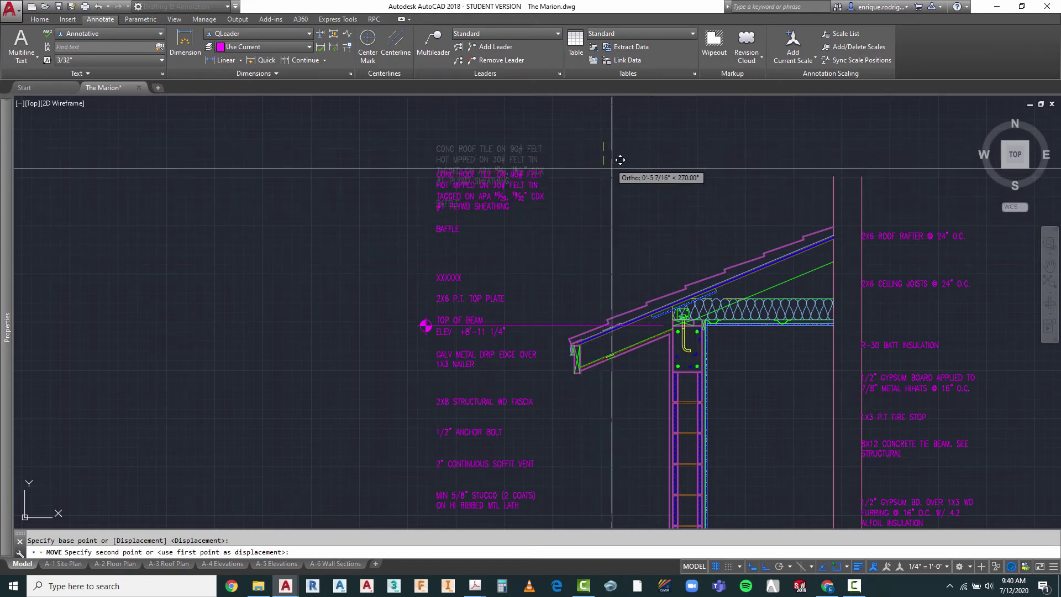
left_click(628, 183)
key("Escape")
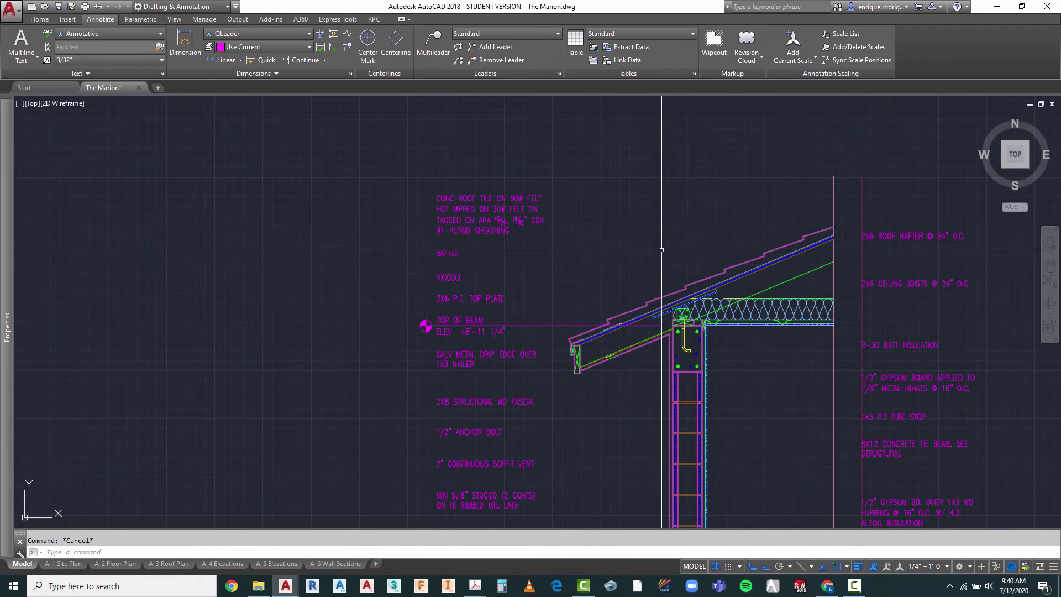
- Set the model space annotation scale to 3/4" = 1'-0"
left_click(915, 567)
scroll(919, 511, "down", 2)
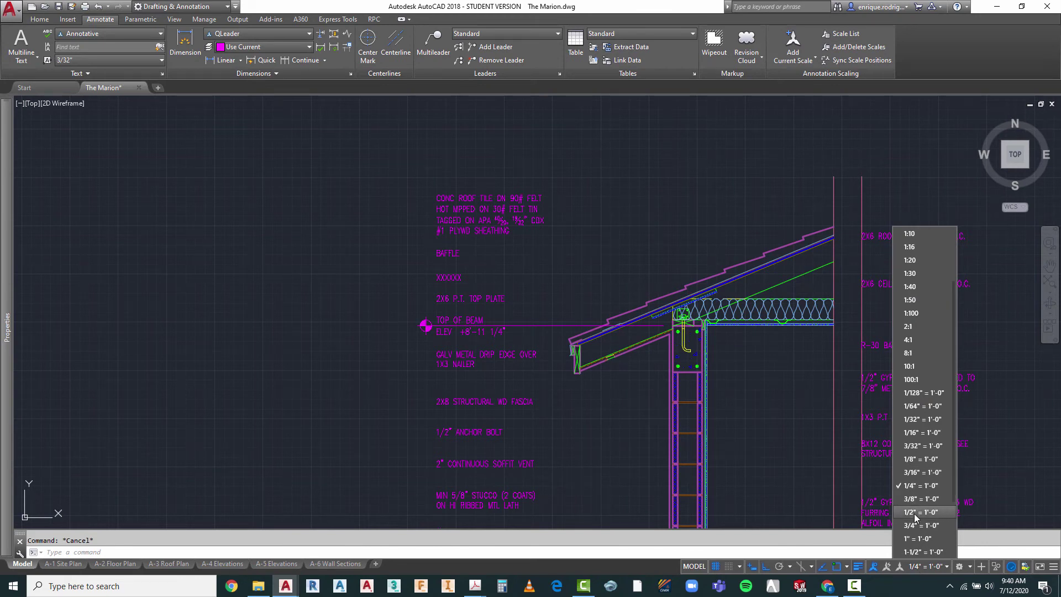
left_click(913, 525)
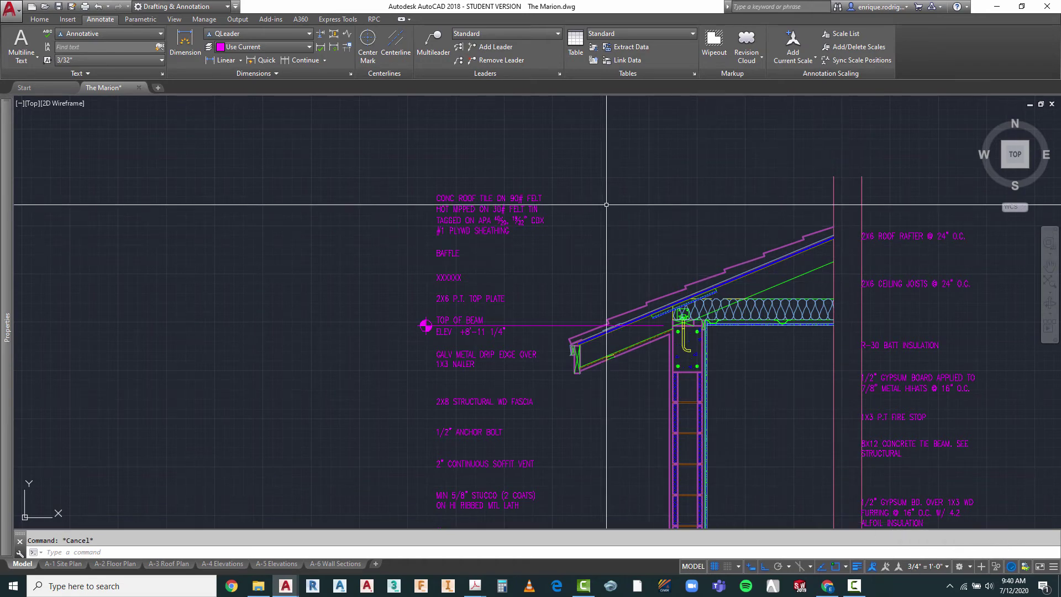
right_click(661, 126)
mouse_move(704, 147)
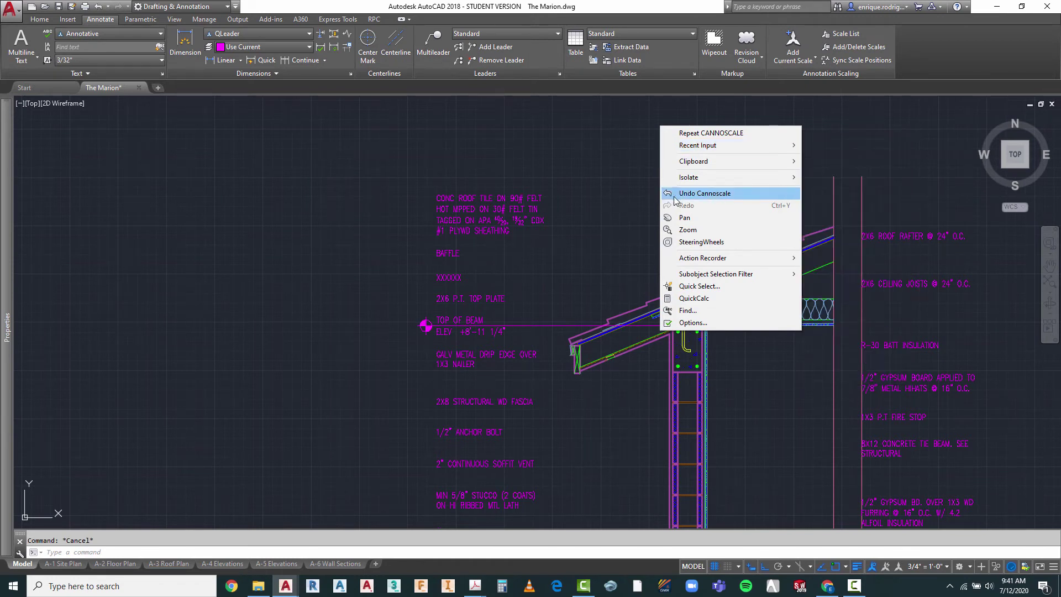
left_click(635, 190)
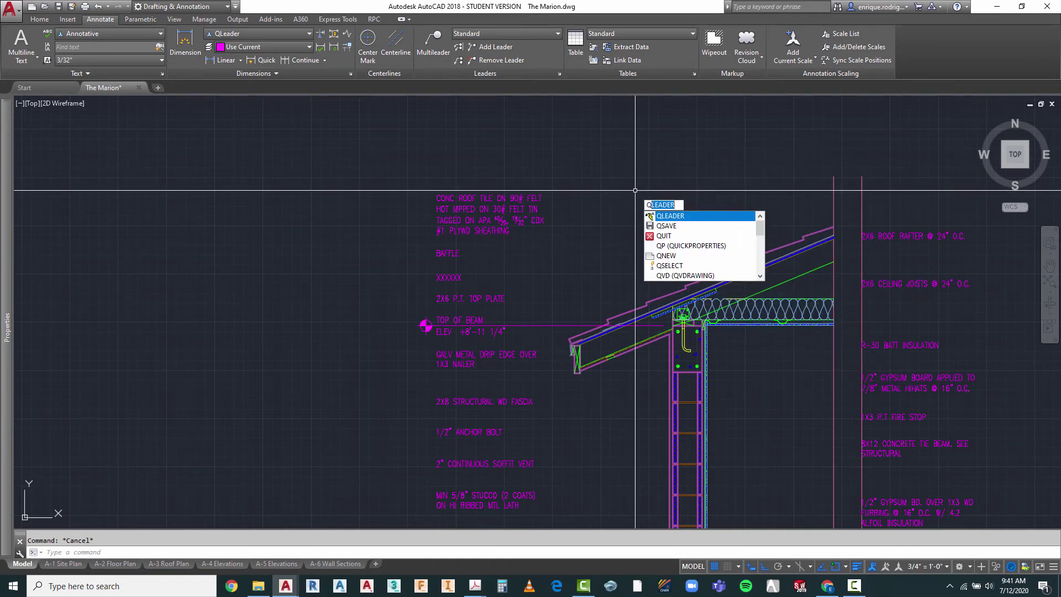
- Draw a QLEADER without text from the sloped roof tile to the concrete roof tile note, ending in a short horizontal landing about 5" long
left_click(671, 217)
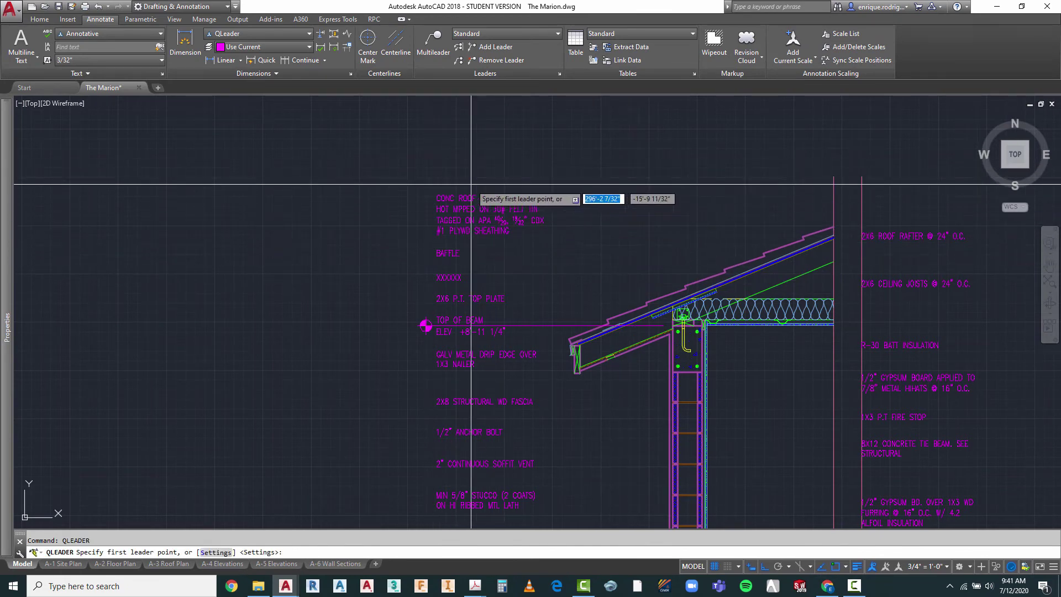
scroll(738, 301, "up", 5)
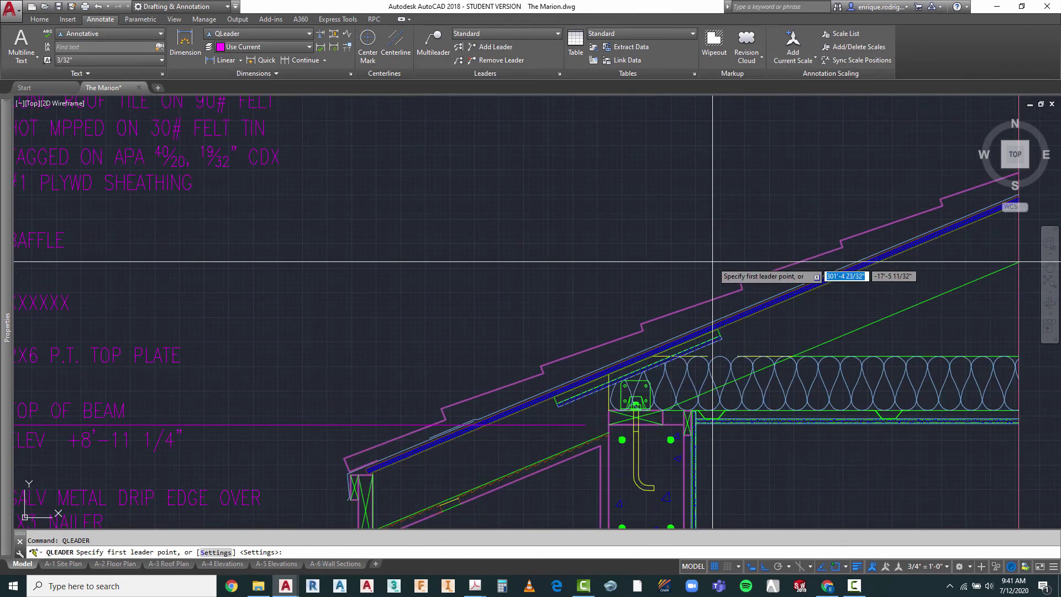
left_click(722, 312)
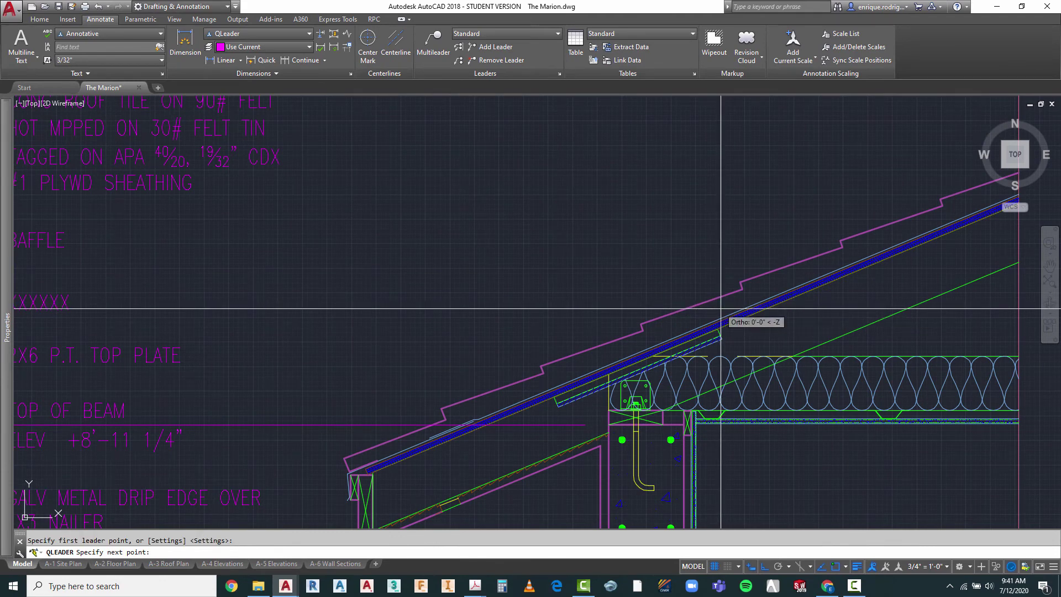
scroll(704, 332, "down", 5)
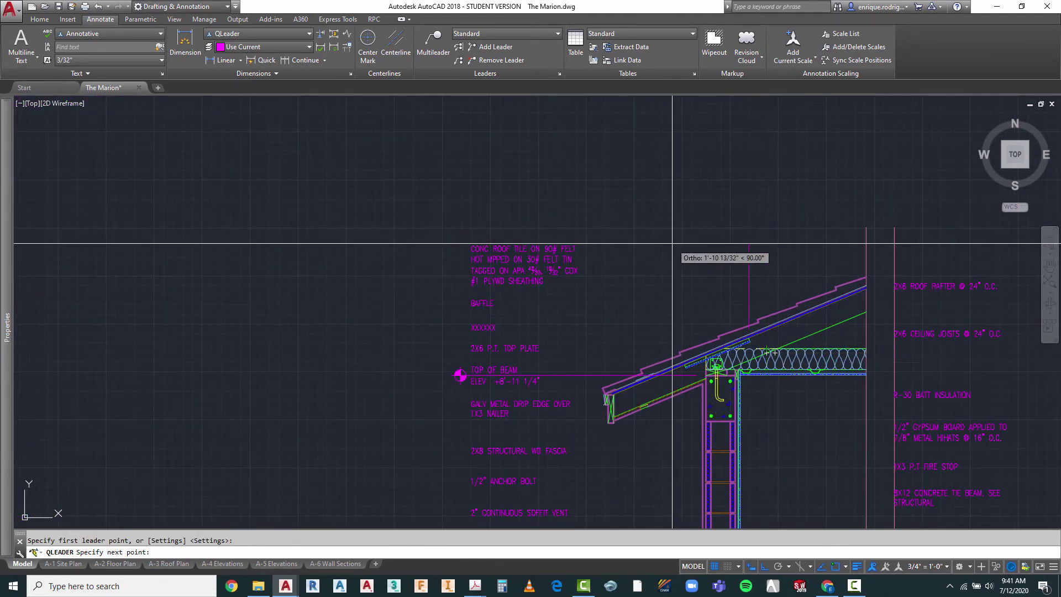
key("F8")
scroll(641, 265, "up", 2)
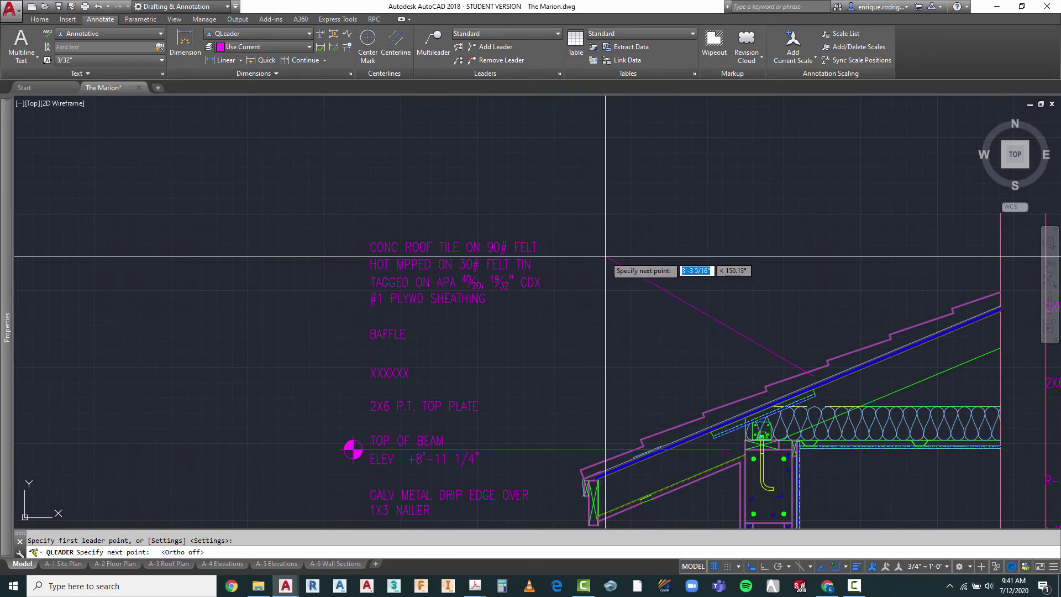
key("F8")
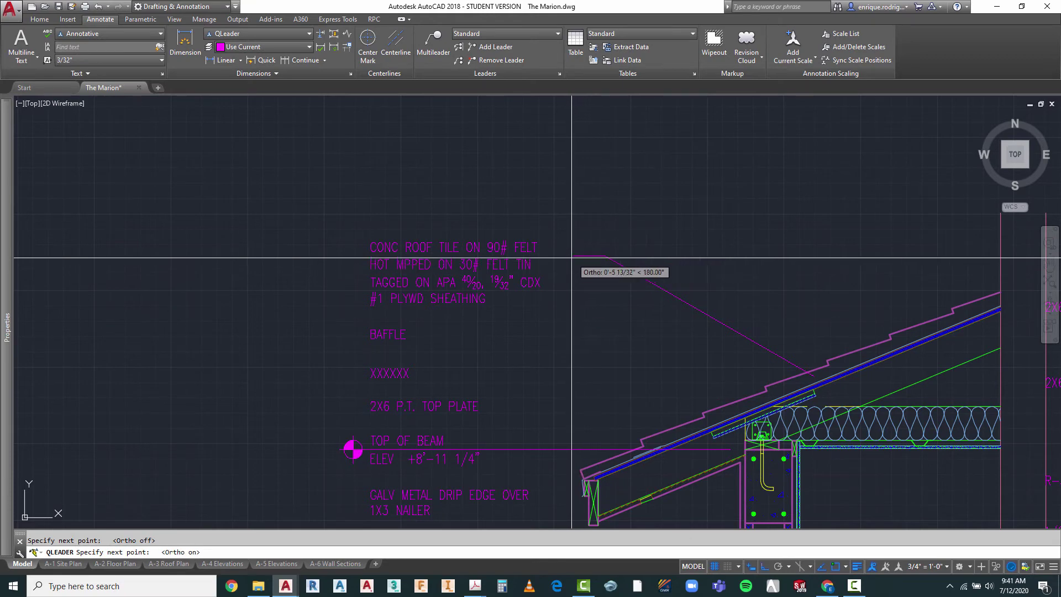
left_click(565, 258)
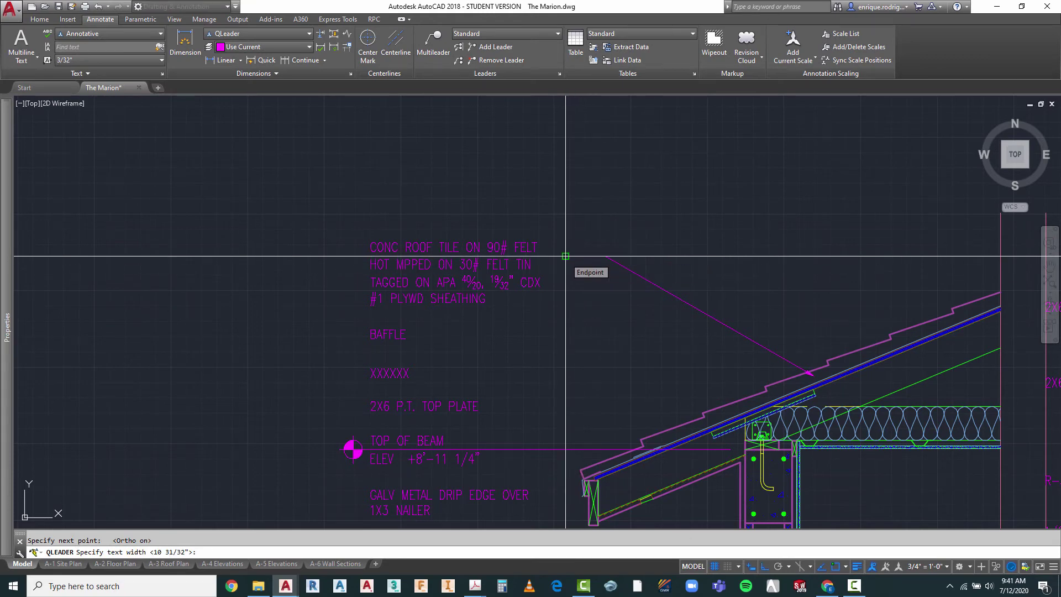
key("Escape")
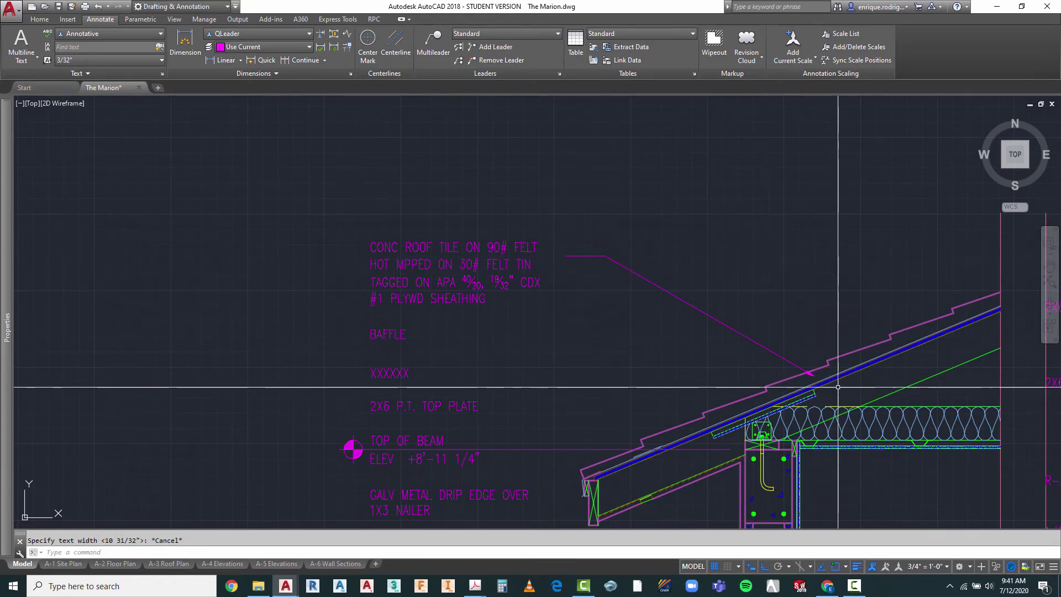
- Compare the wall section's roof tile leader and arrowhead with the roof tile leader on the elevation
scroll(832, 384, "up", 2)
scroll(771, 361, "up", 3)
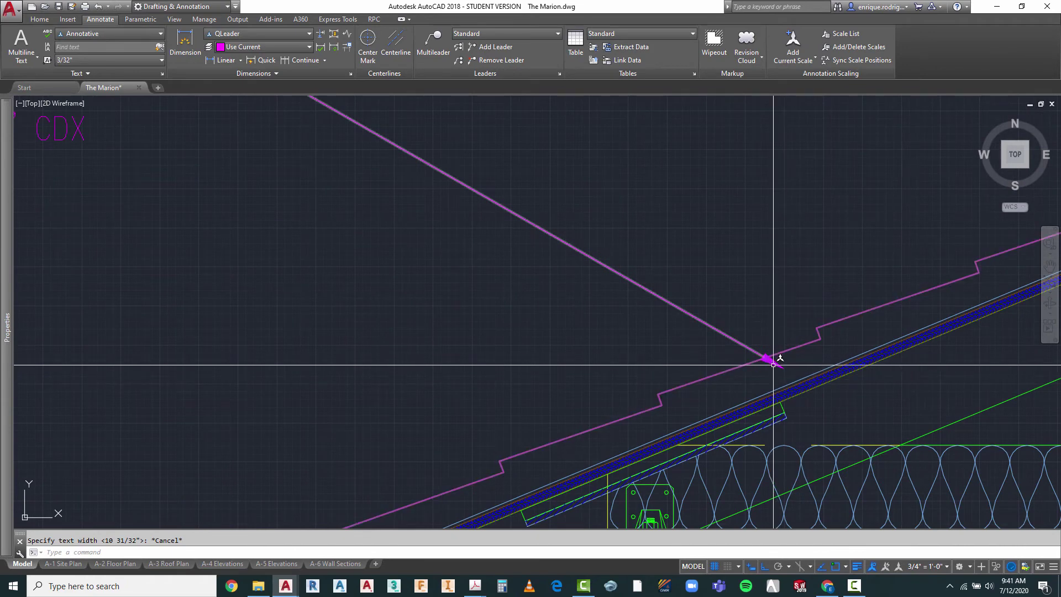
scroll(780, 365, "down", 4)
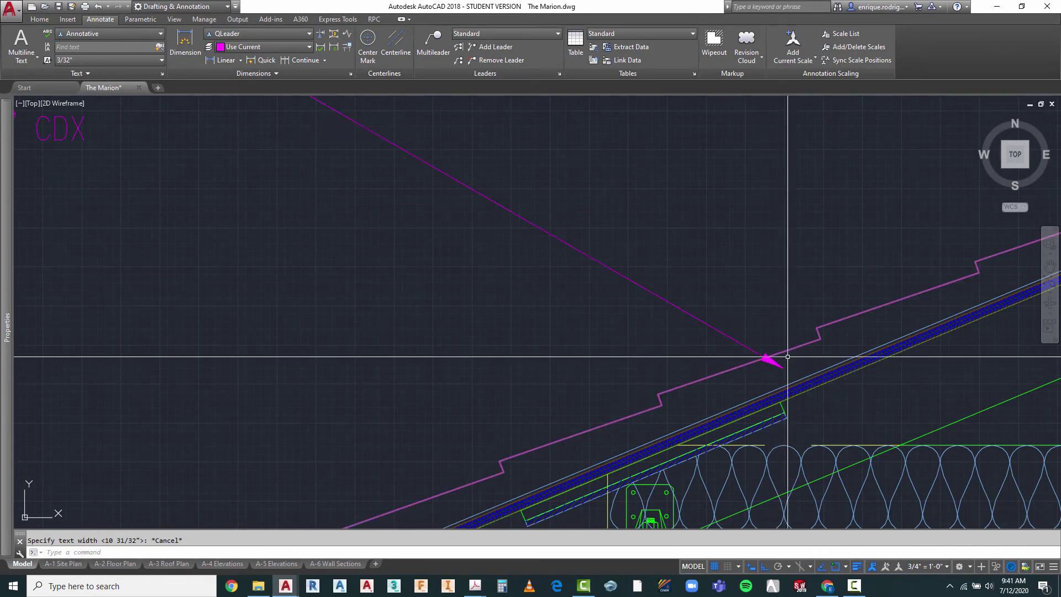
scroll(789, 331, "down", 6)
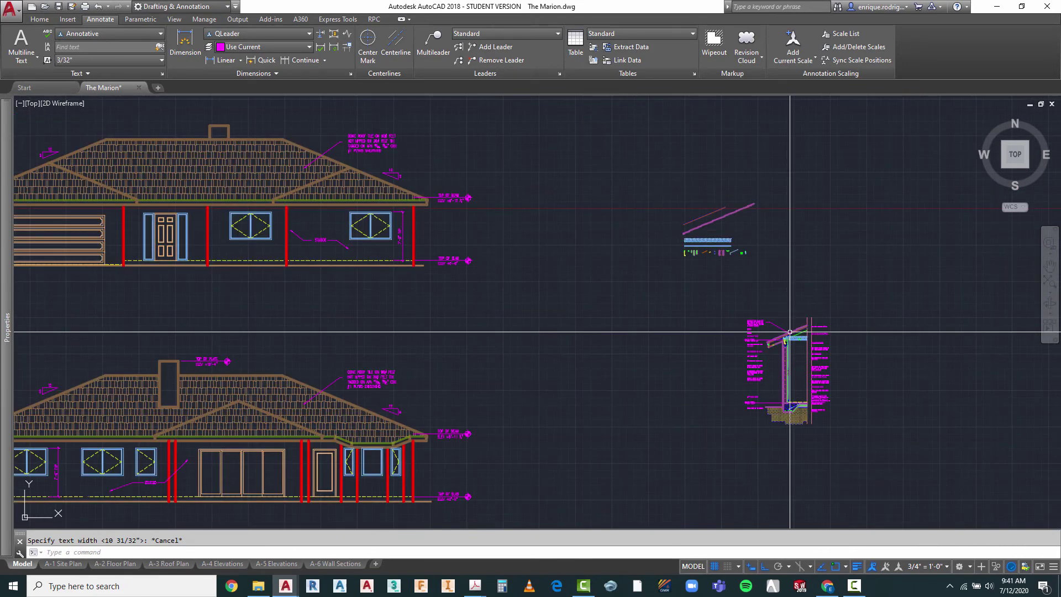
scroll(304, 403, "up", 10)
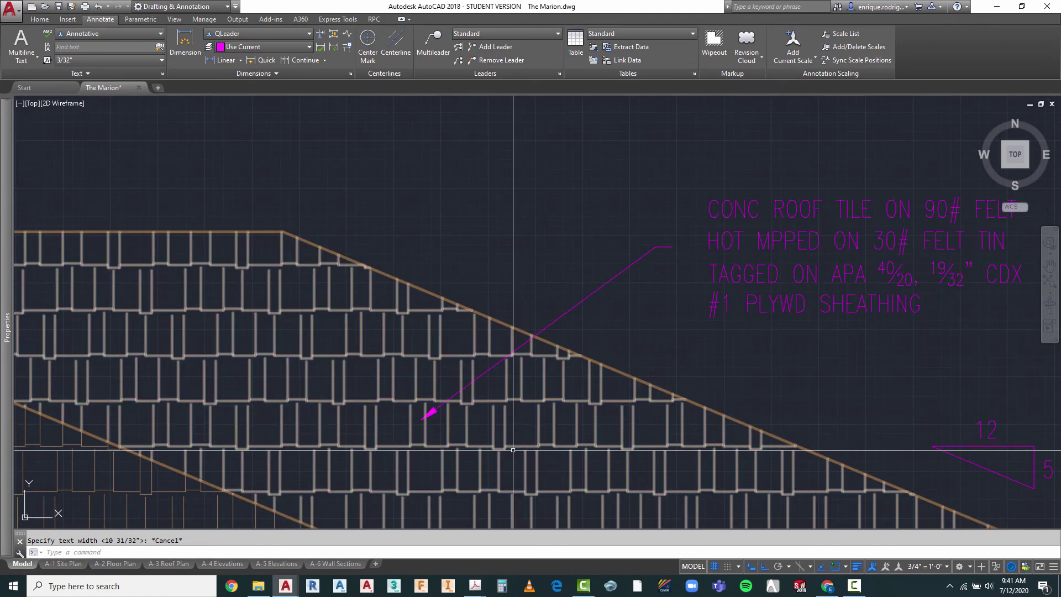
scroll(376, 351, "down", 10)
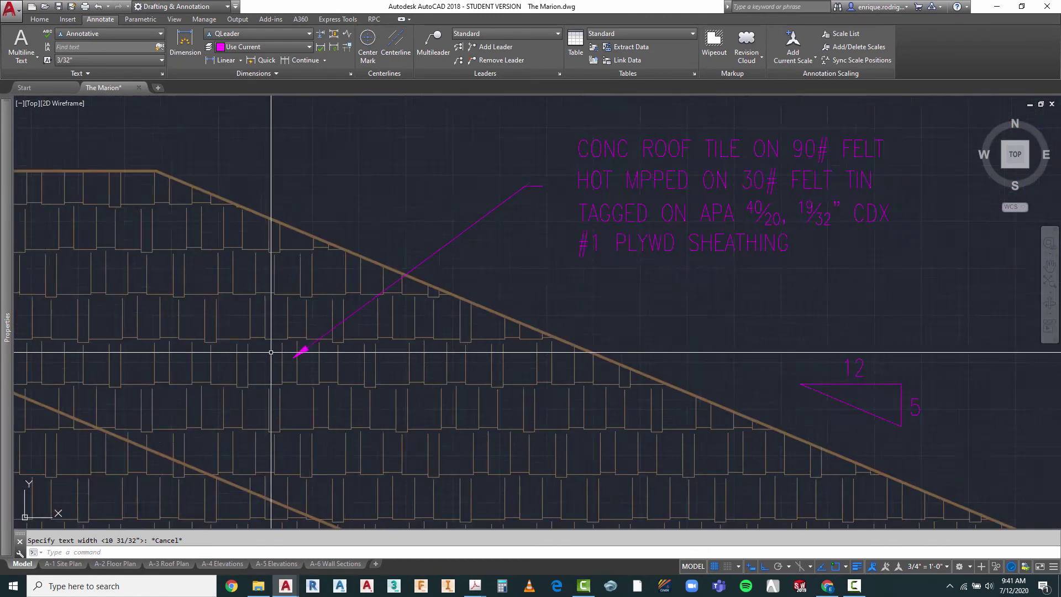
scroll(568, 321, "up", 10)
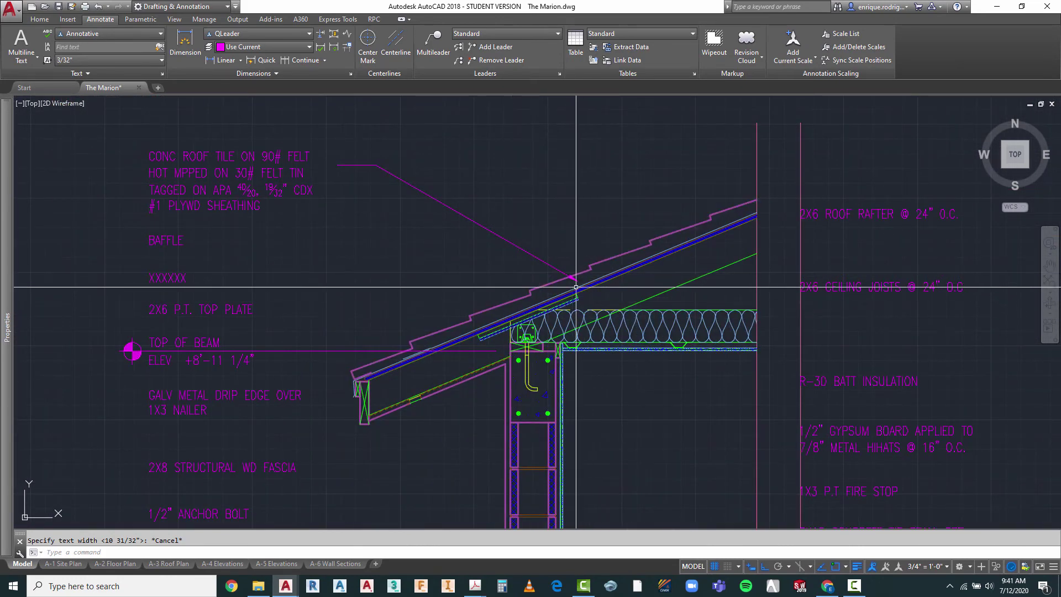
scroll(591, 286, "down", 3)
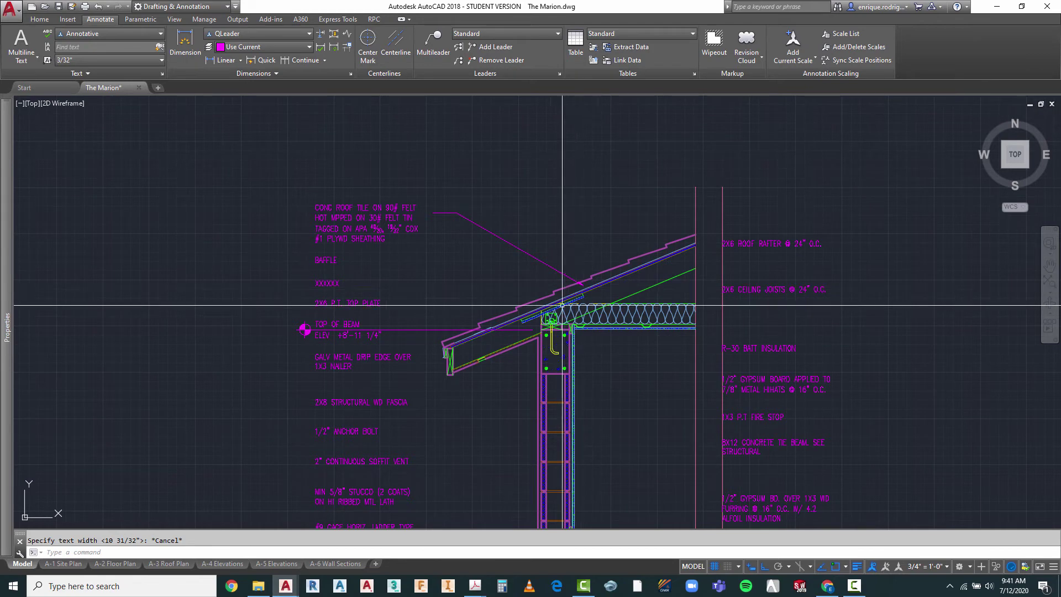
scroll(295, 273, "up", 2)
key("Escape")
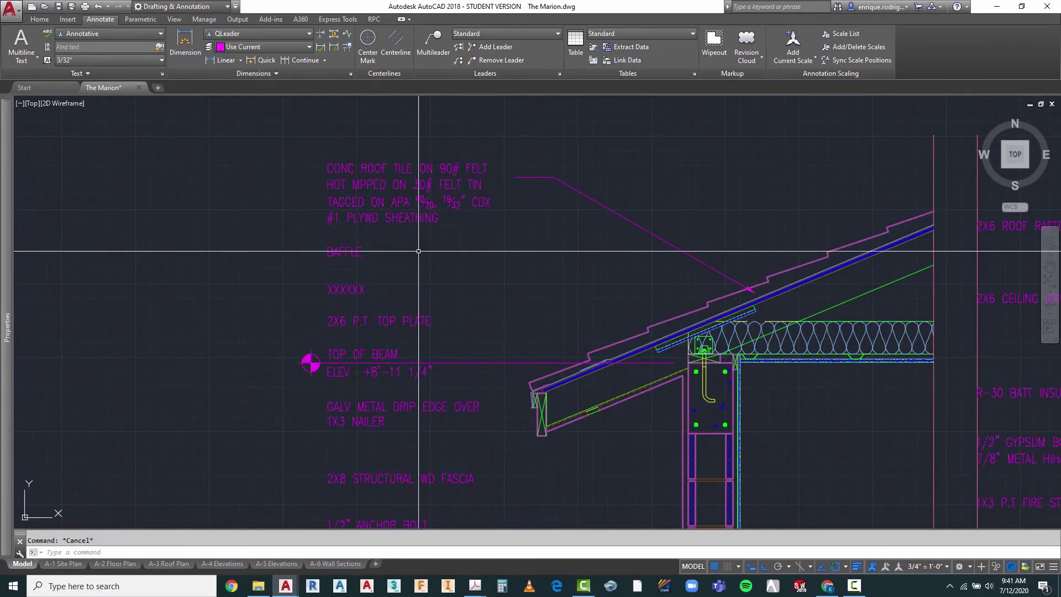
right_click(498, 232)
left_click(546, 239)
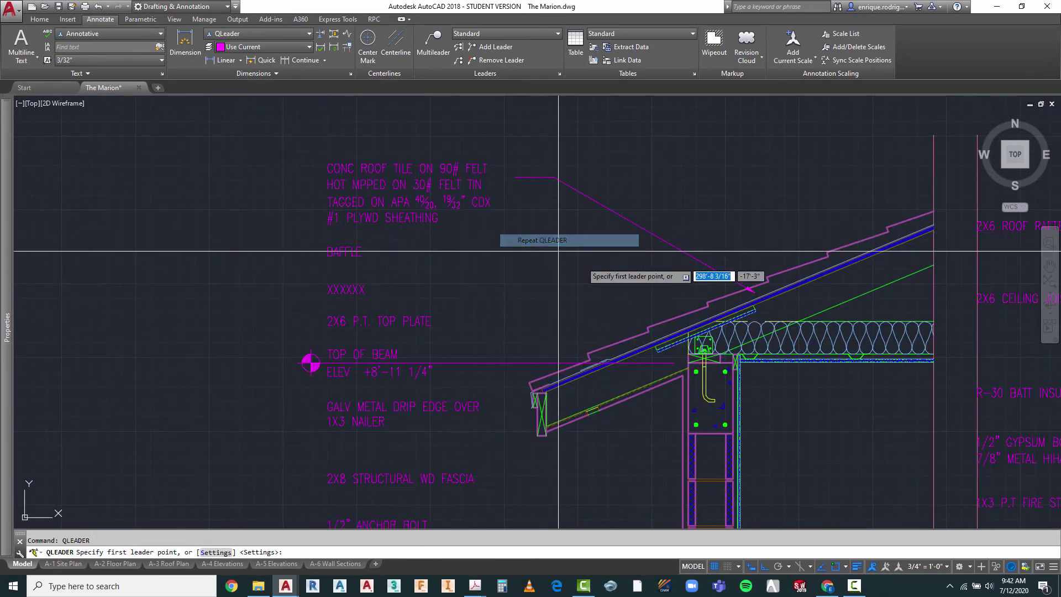
scroll(688, 338, "up", 4)
scroll(688, 338, "down", 2)
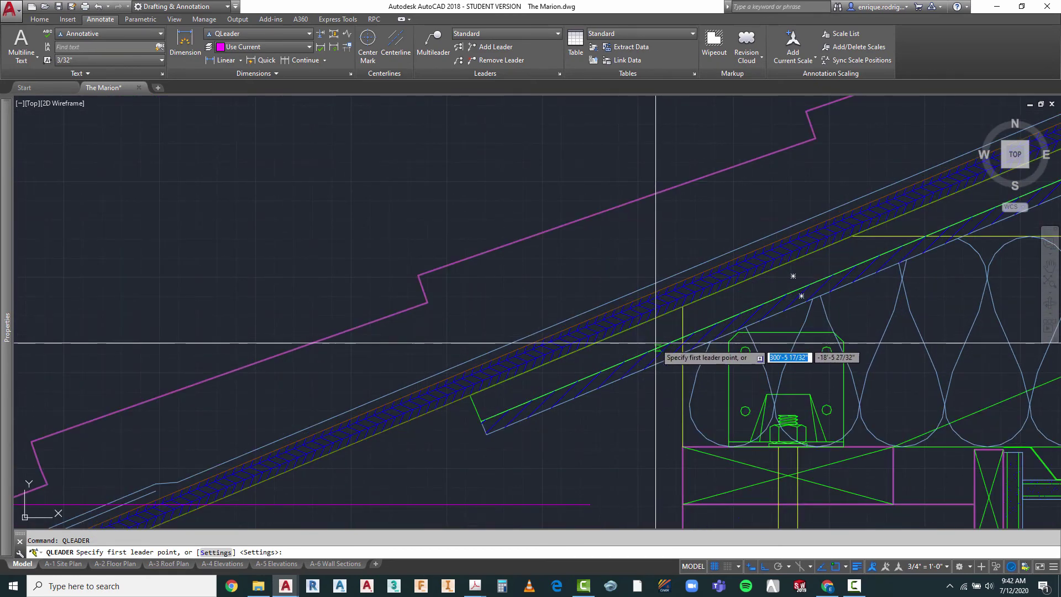
left_click(656, 356)
scroll(696, 351, "down", 4)
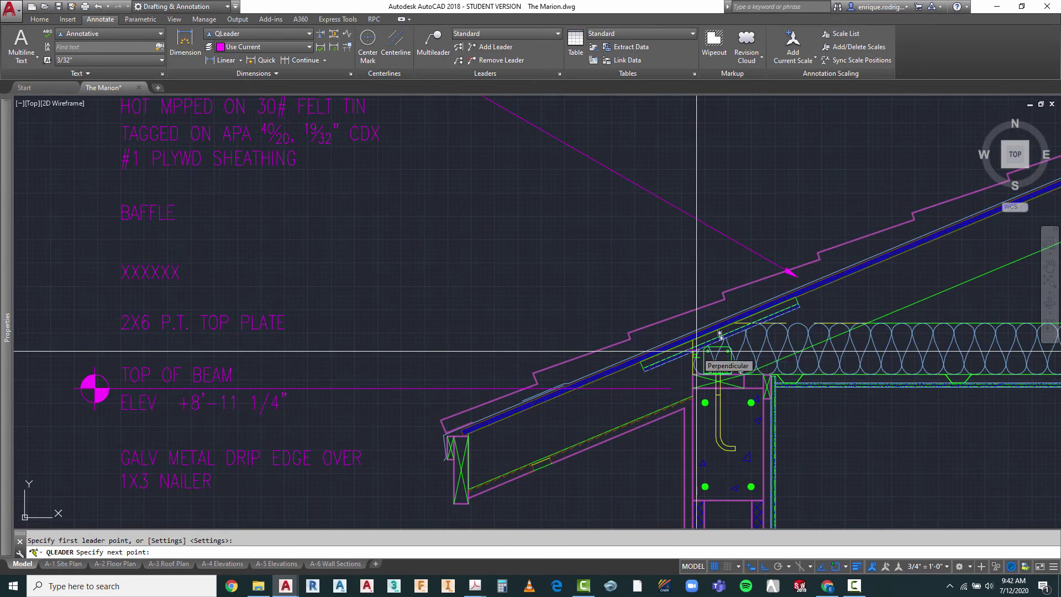
scroll(696, 351, "up", 2)
scroll(670, 284, "down", 4)
key("Escape")
- Draw a QLEADER without text from the baffle under the roof sheathing, angled about 2'-4", with a horizontal landing ending beside the BAFFLE note
right_click(608, 214)
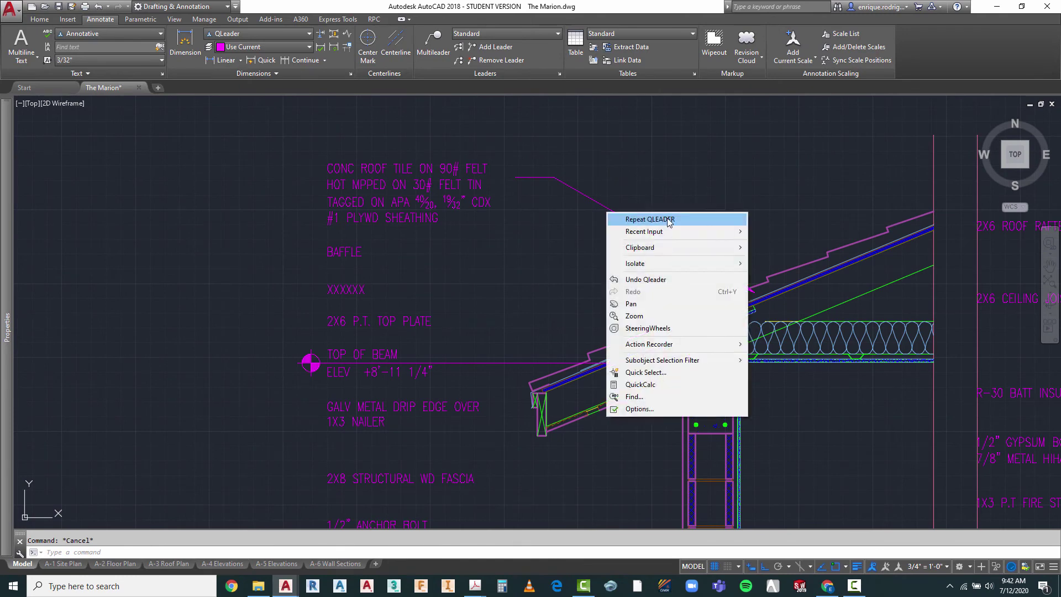
left_click(649, 219)
scroll(718, 354, "up", 5)
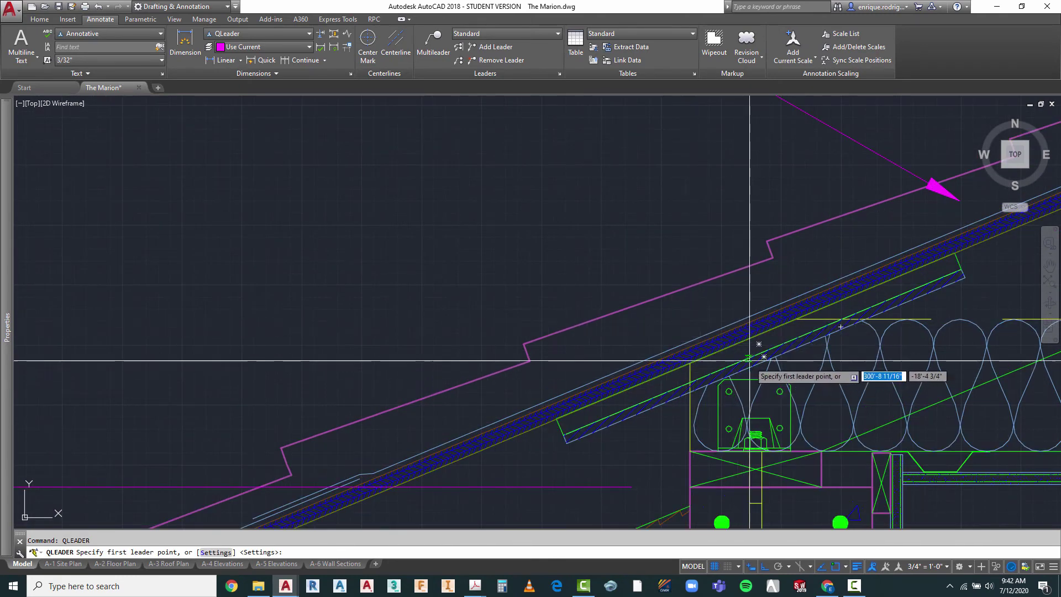
scroll(751, 354, "up", 2)
left_click(819, 355)
scroll(825, 411, "down", 4)
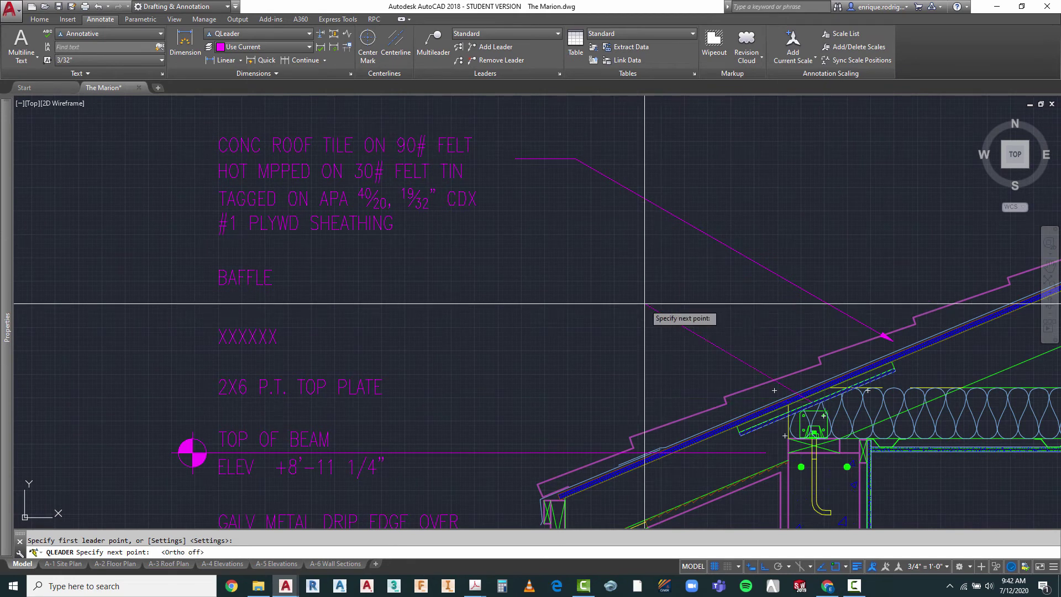
key("F8")
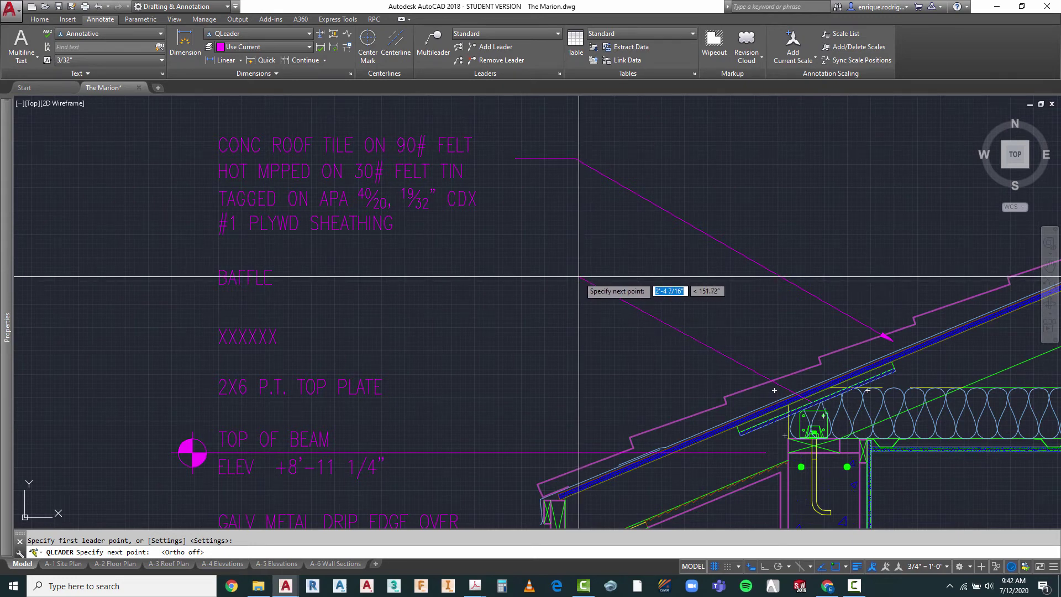
left_click(579, 276)
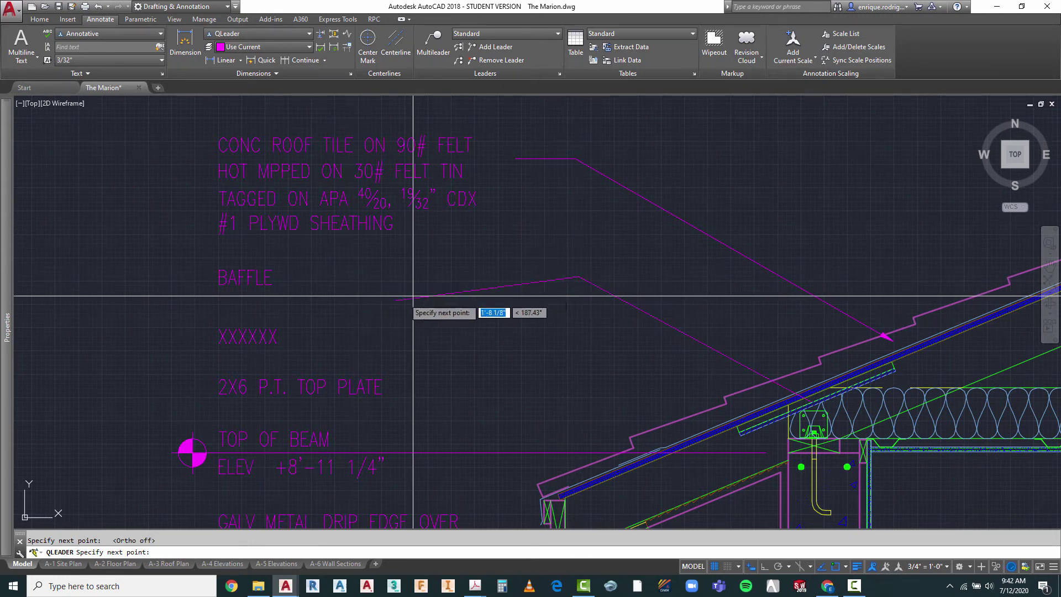
key("F8")
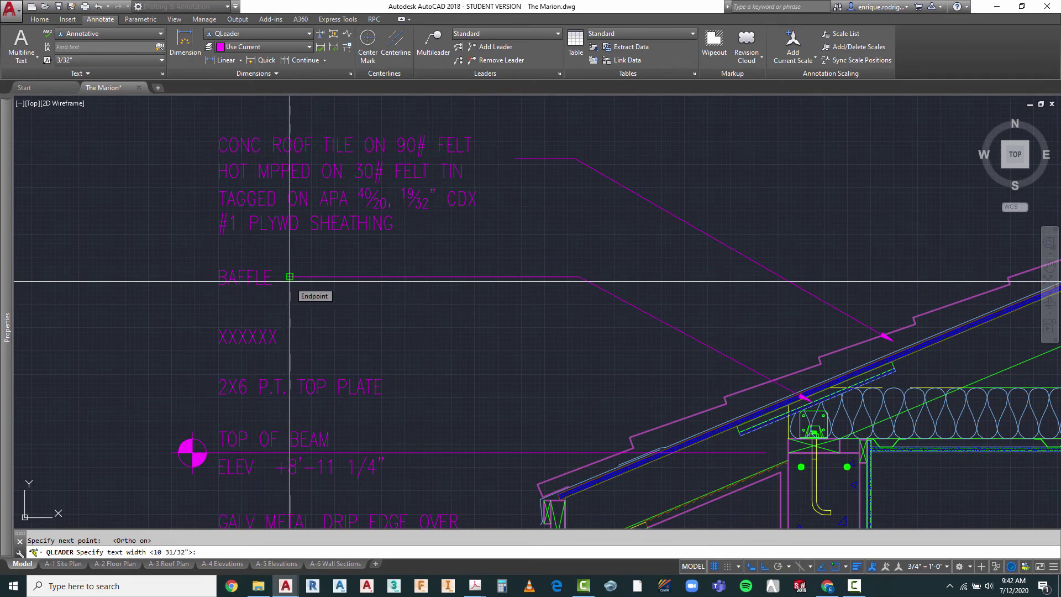
key("Escape")
scroll(621, 217, "down", 2)
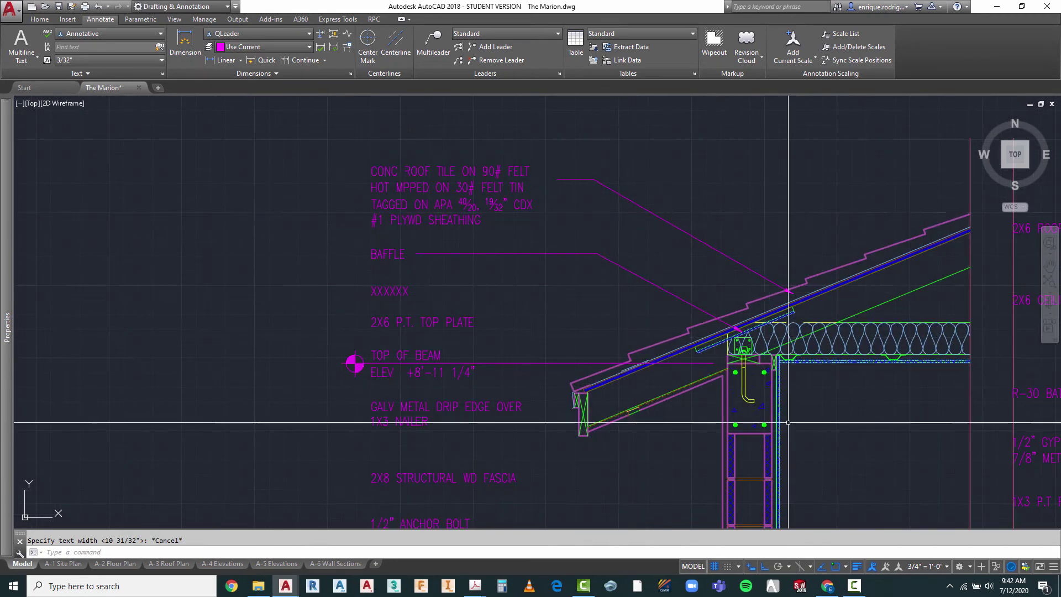
- Draw a QLEADER without text from the connector plate above the top plate to the XXXXXX note, with a horizontal landing about 2'-4" long
scroll(715, 307, "up", 2)
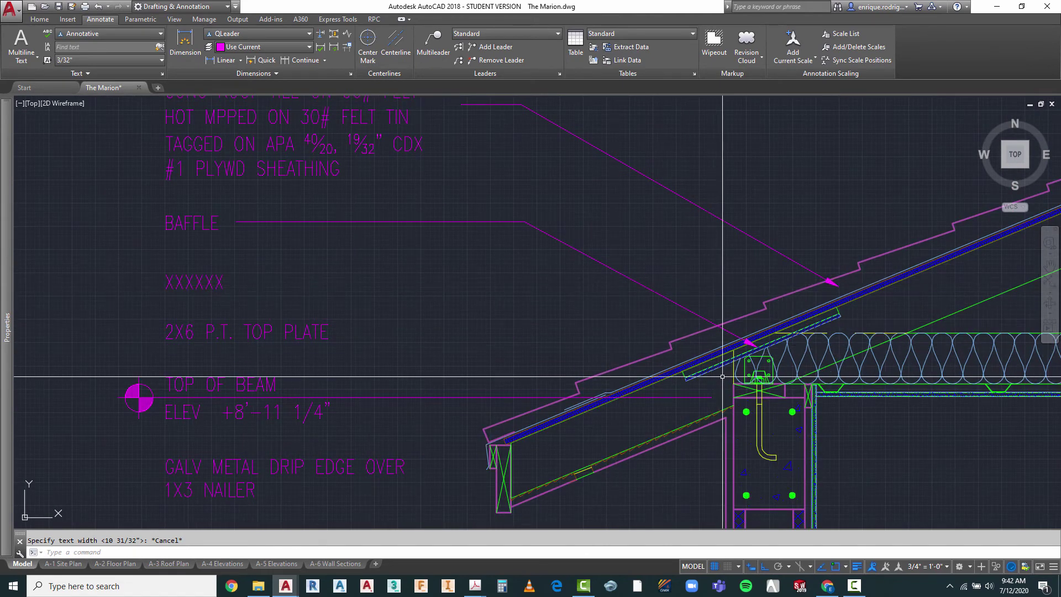
scroll(756, 373, "up", 3)
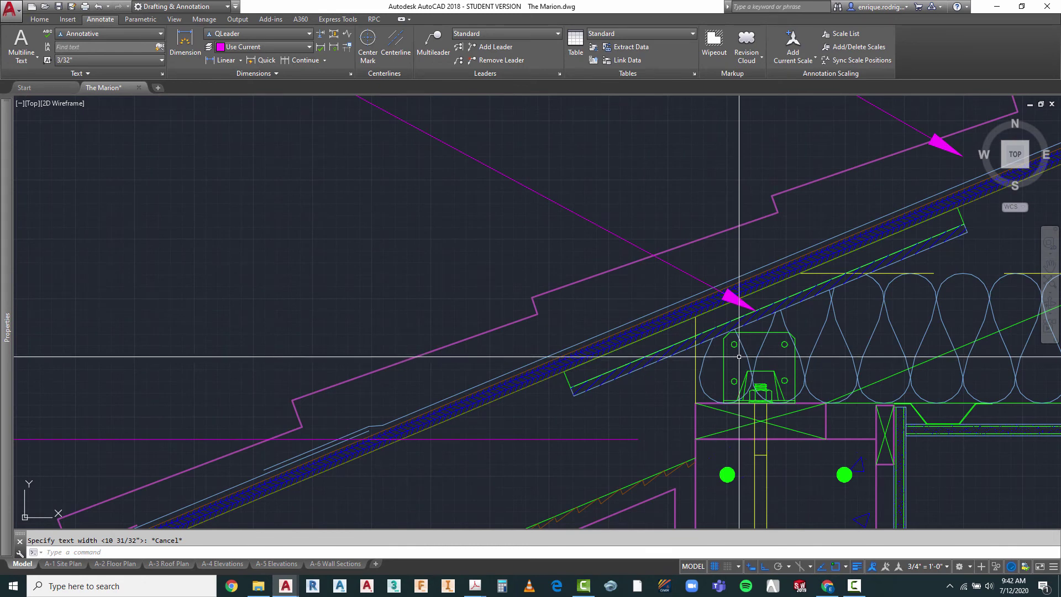
right_click(362, 181)
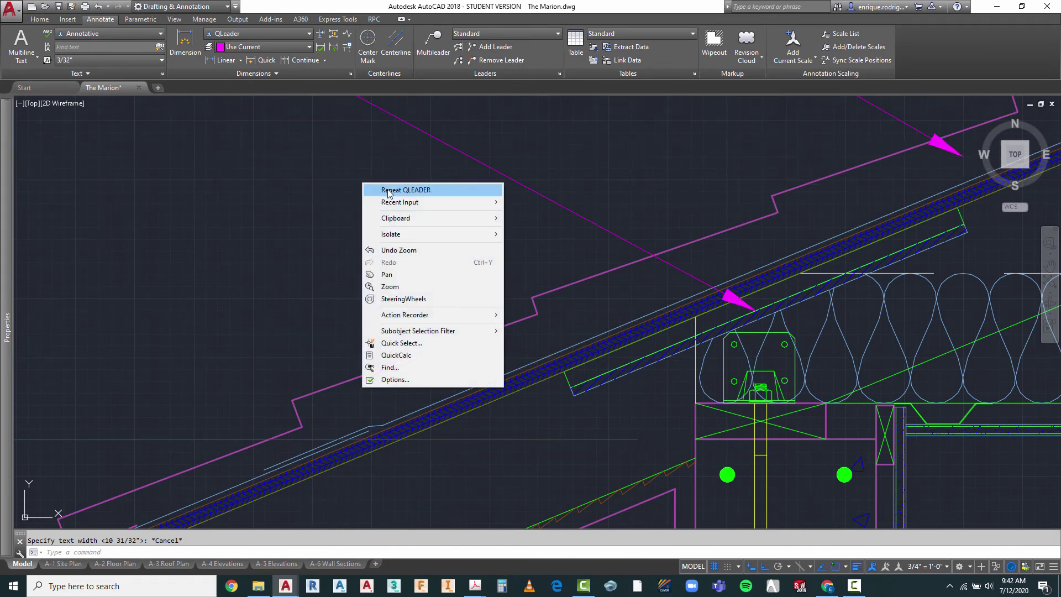
left_click(388, 190)
scroll(875, 357, "up", 3)
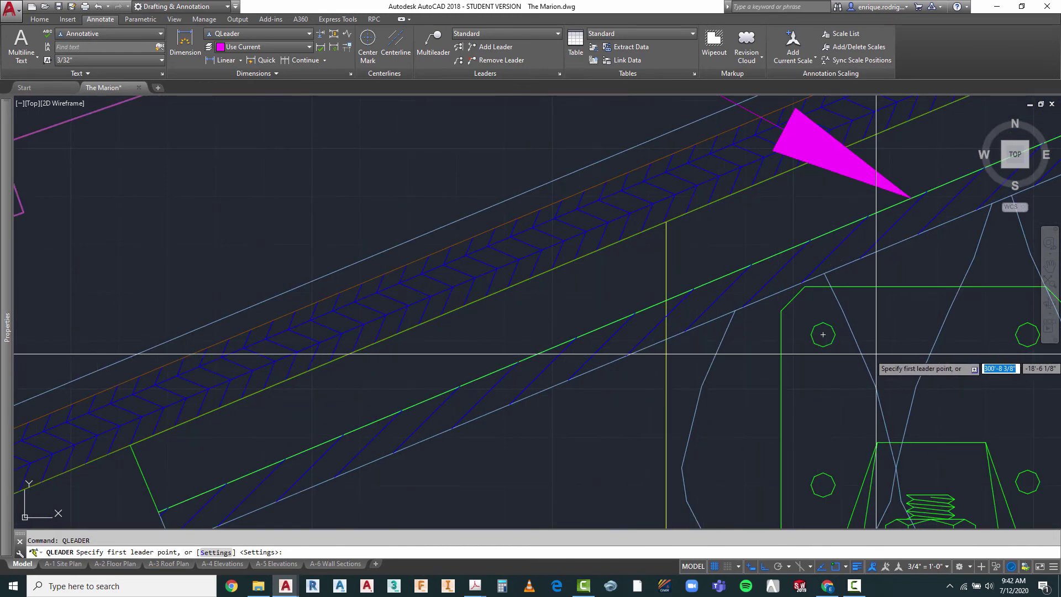
left_click(869, 378)
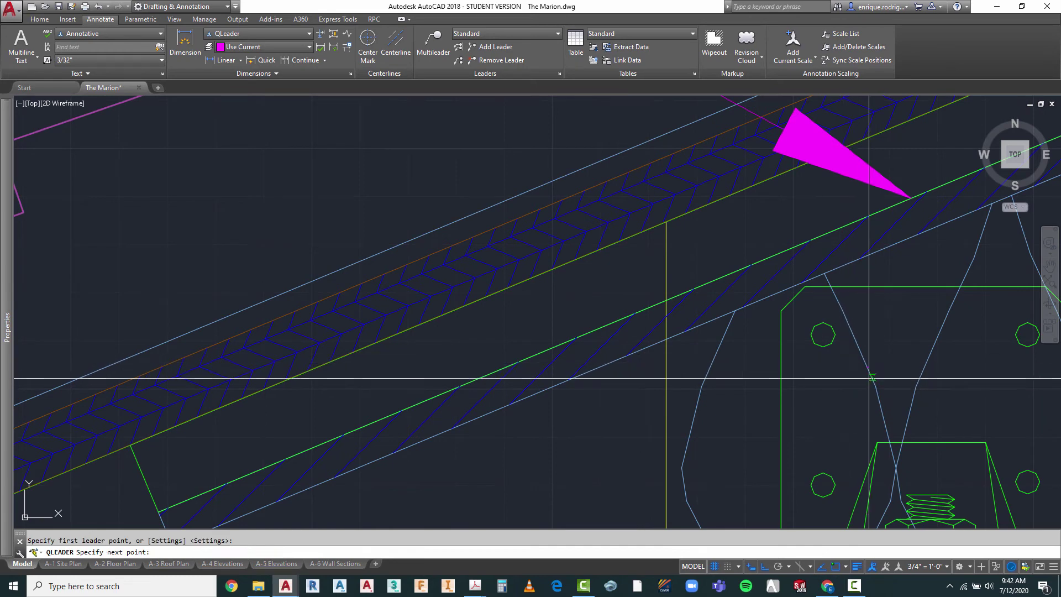
scroll(869, 378, "down", 4)
key("F8")
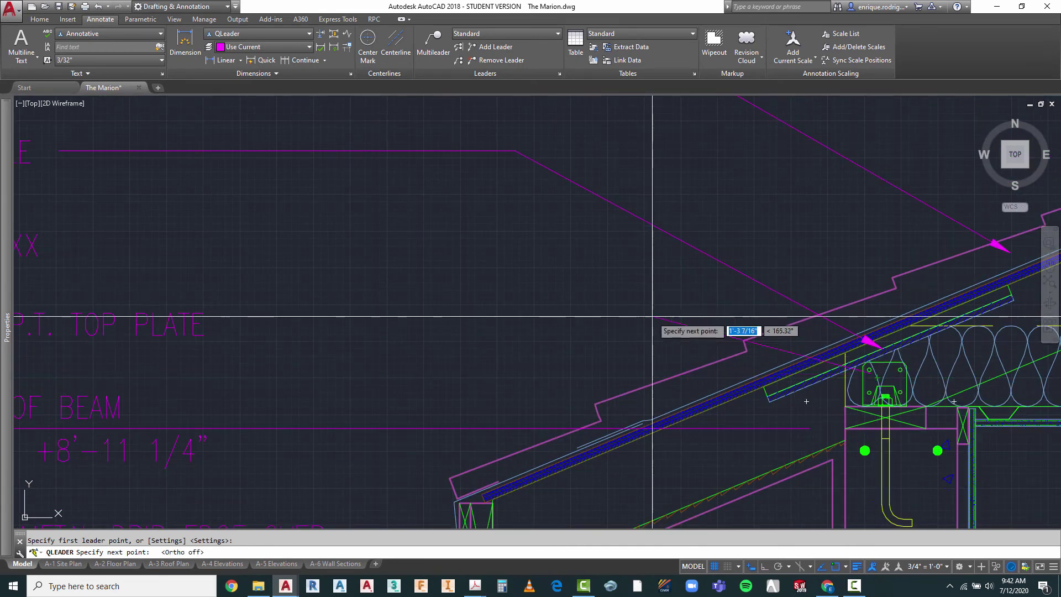
scroll(696, 293, "down", 2)
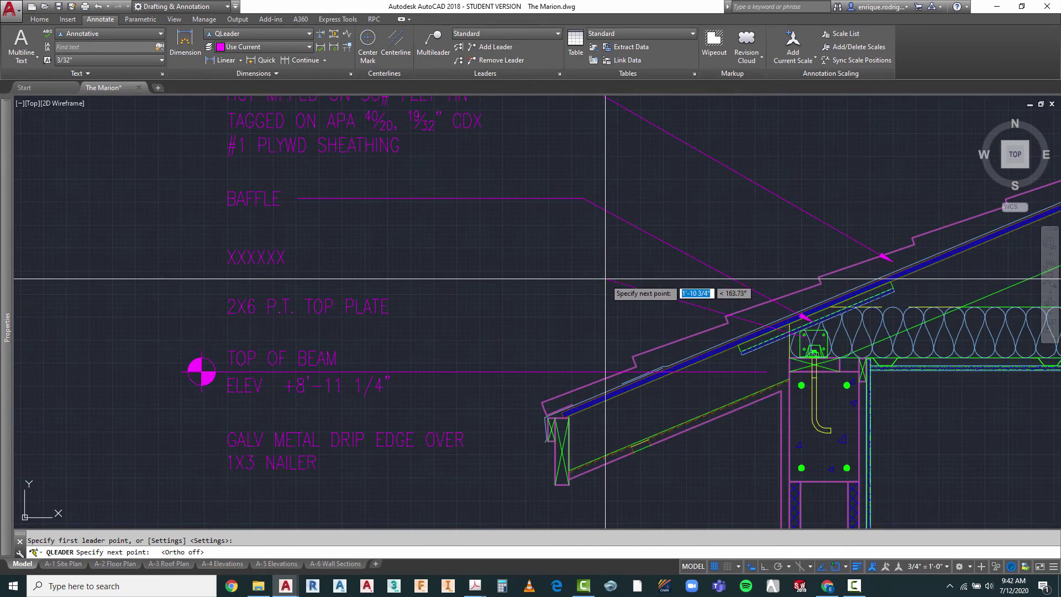
left_click(569, 256)
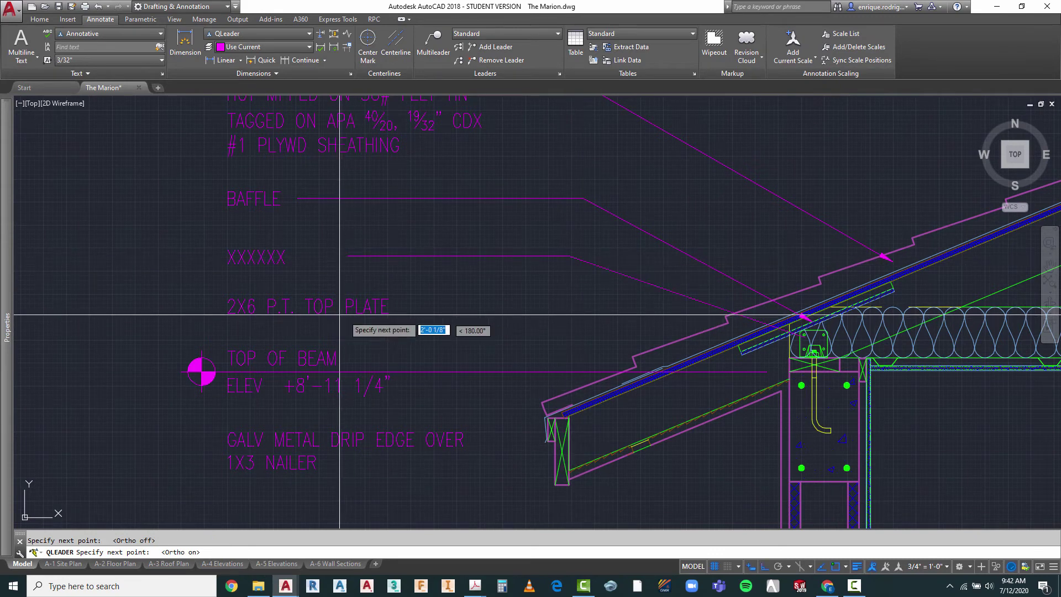
key("F8")
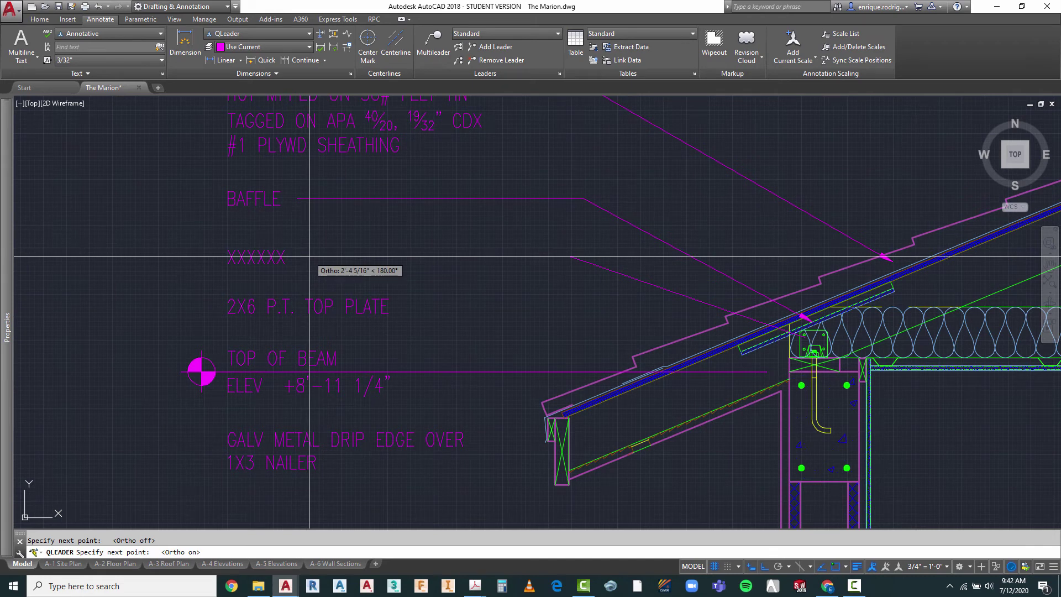
left_click(309, 256)
scroll(426, 363, "down", 2)
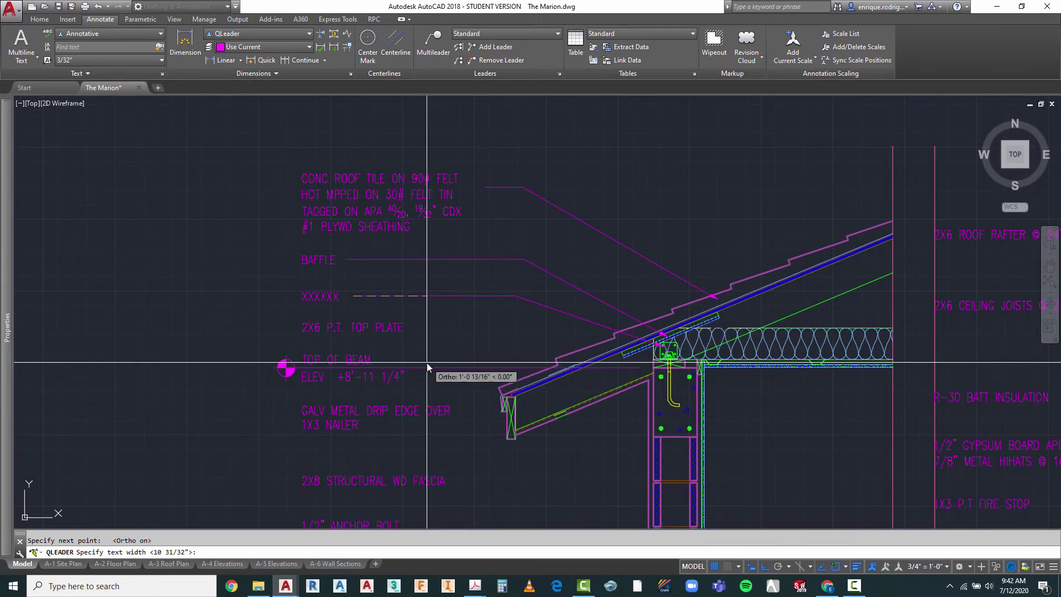
key("Escape")
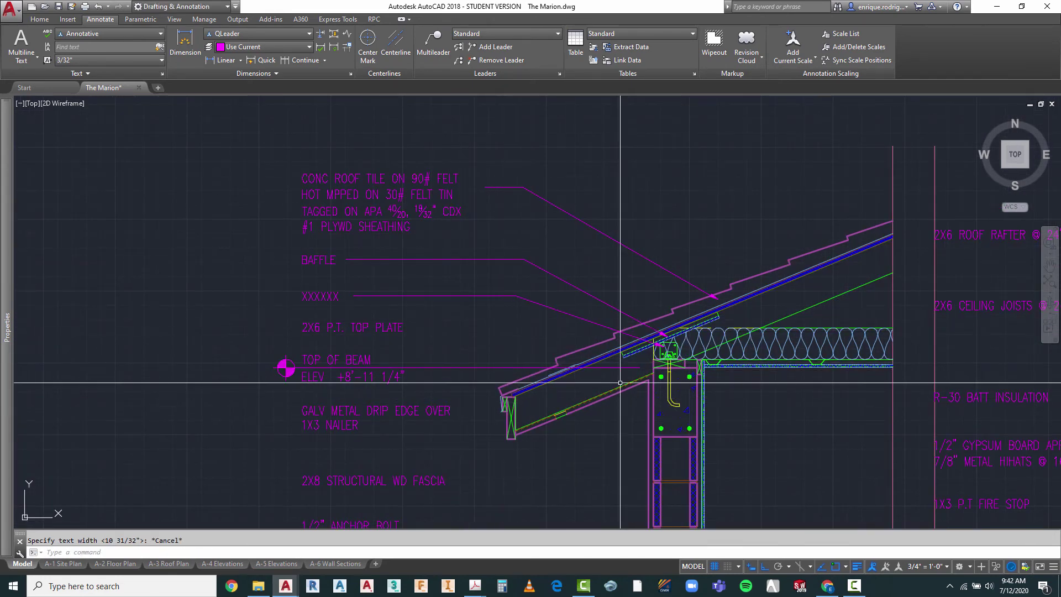
- Draw a QLEADER without text from the top plate's outer edge to the 2X6 P.T. TOP PLATE note, ending in a horizontal landing
scroll(654, 390, "up", 2)
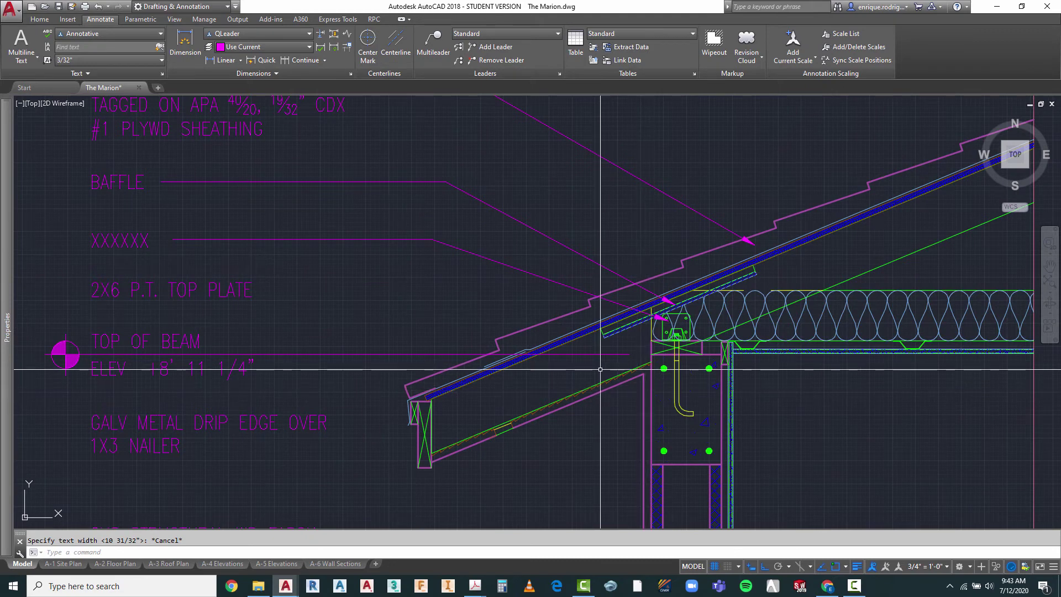
scroll(658, 350, "up", 2)
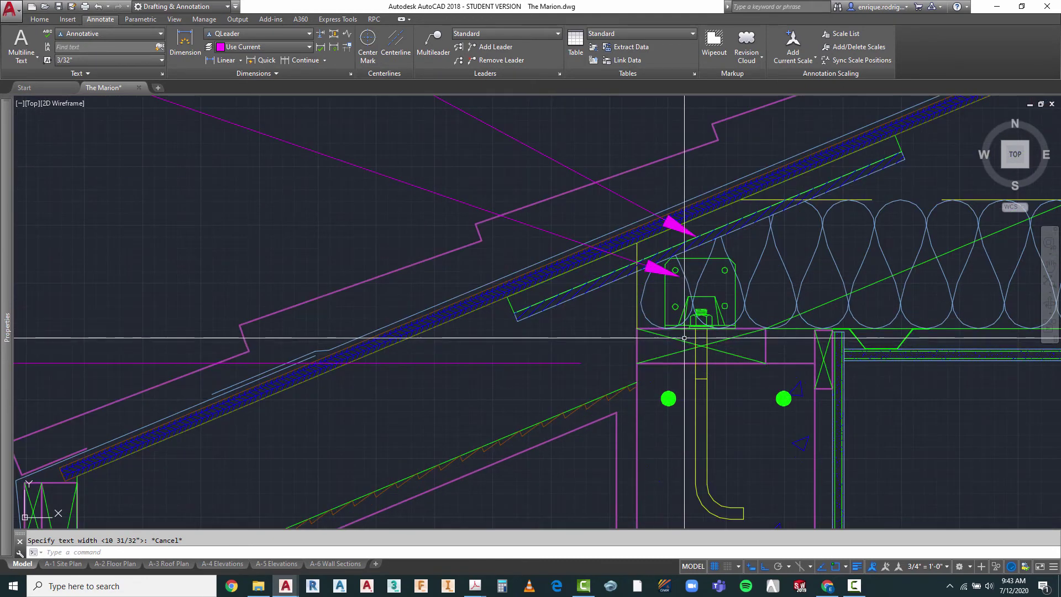
scroll(680, 353, "down", 2)
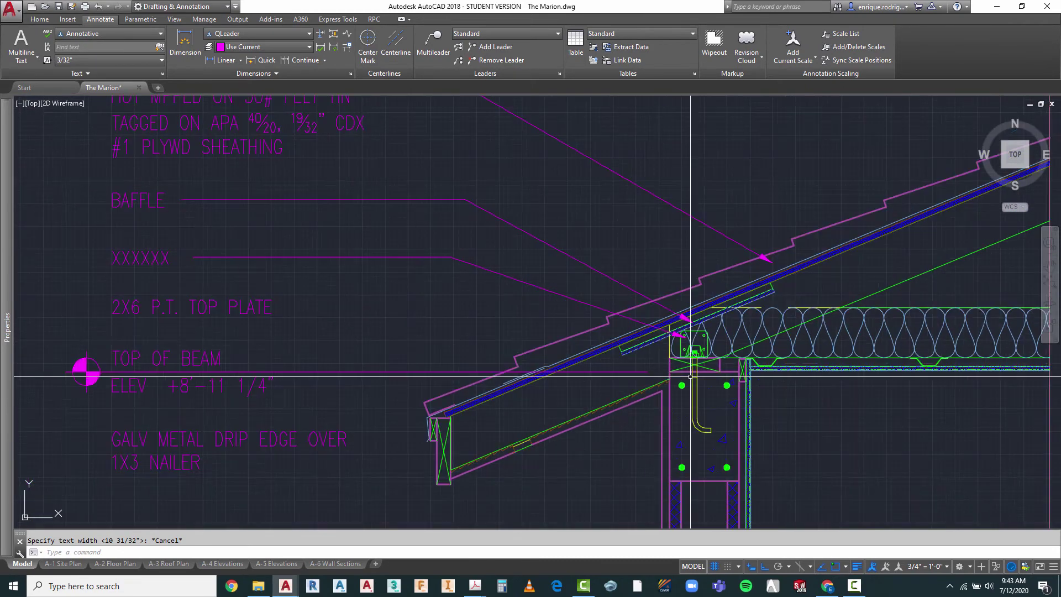
right_click(565, 243)
left_click(591, 247)
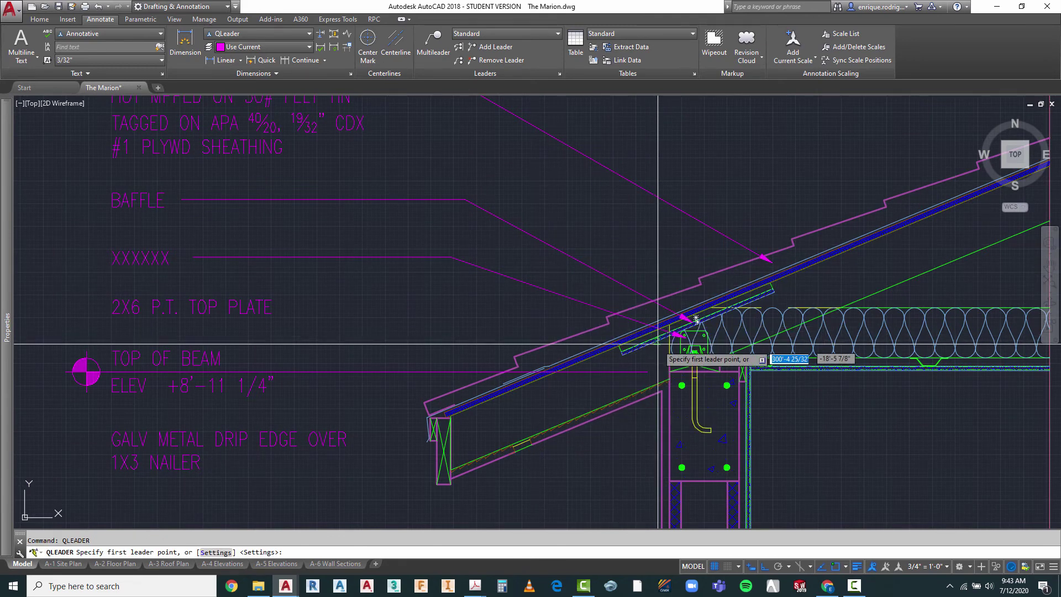
scroll(690, 349, "up", 2)
scroll(685, 344, "up", 2)
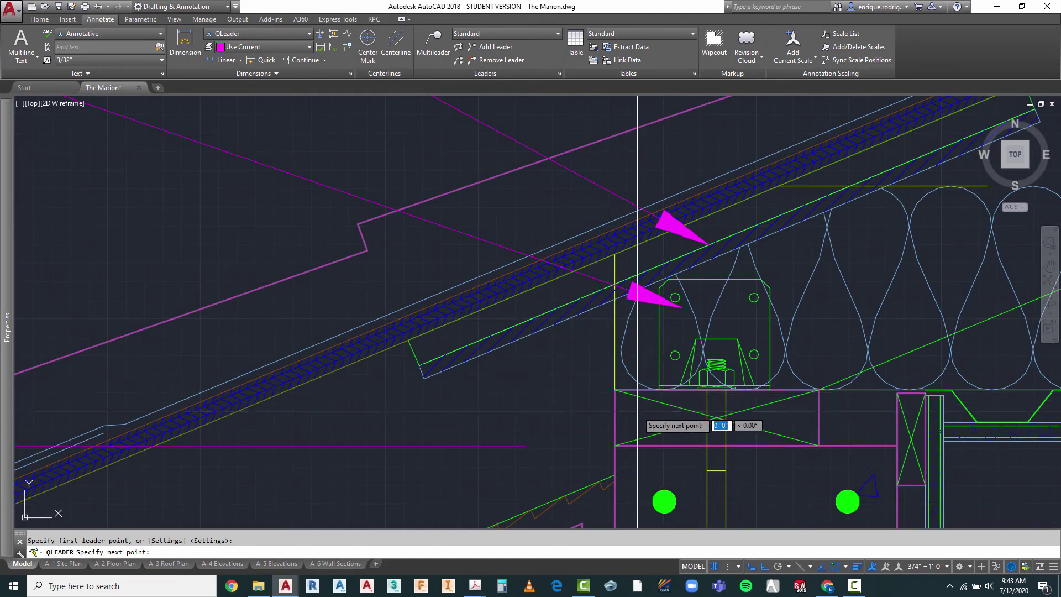
scroll(638, 410, "down", 4)
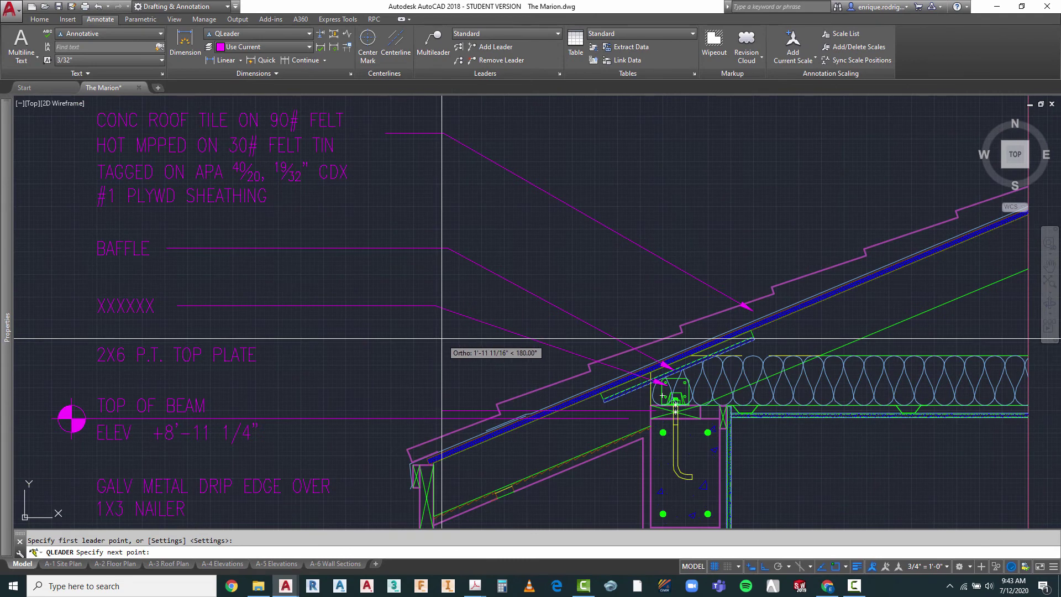
key("F8")
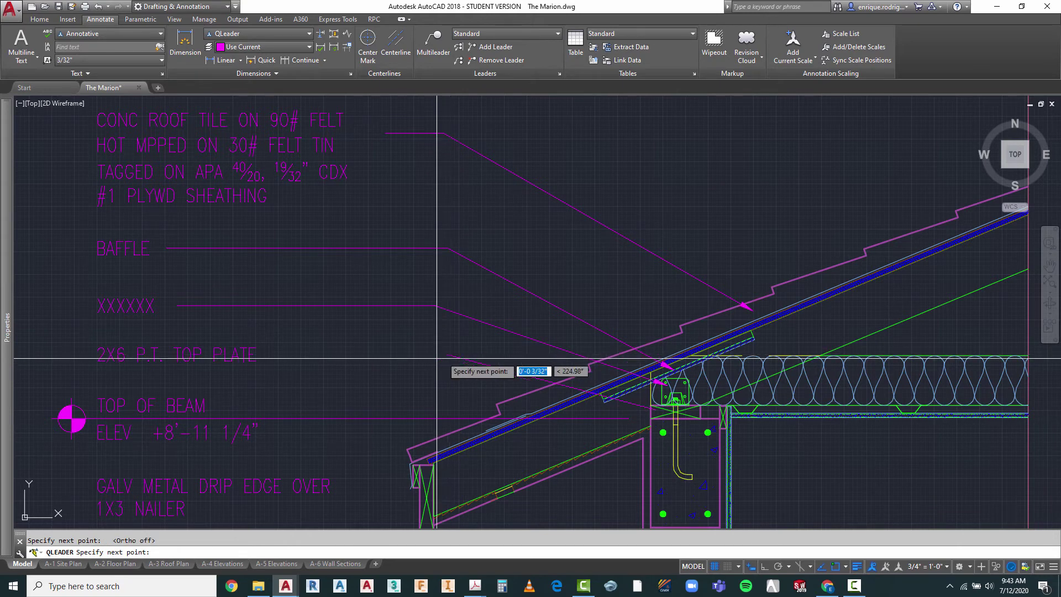
left_click(448, 354)
key("F8")
left_click(276, 355)
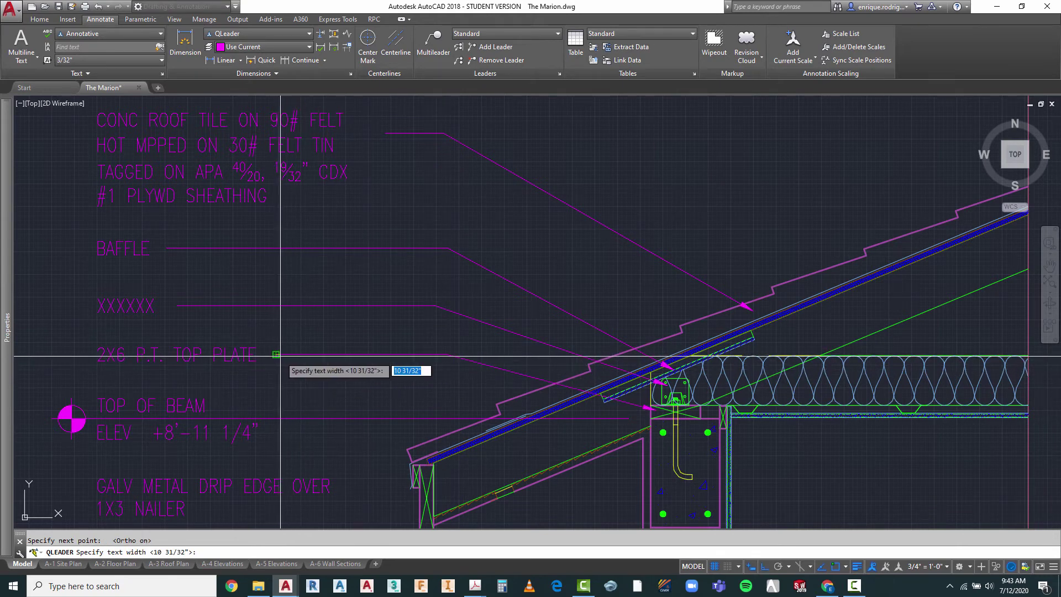
key("Escape")
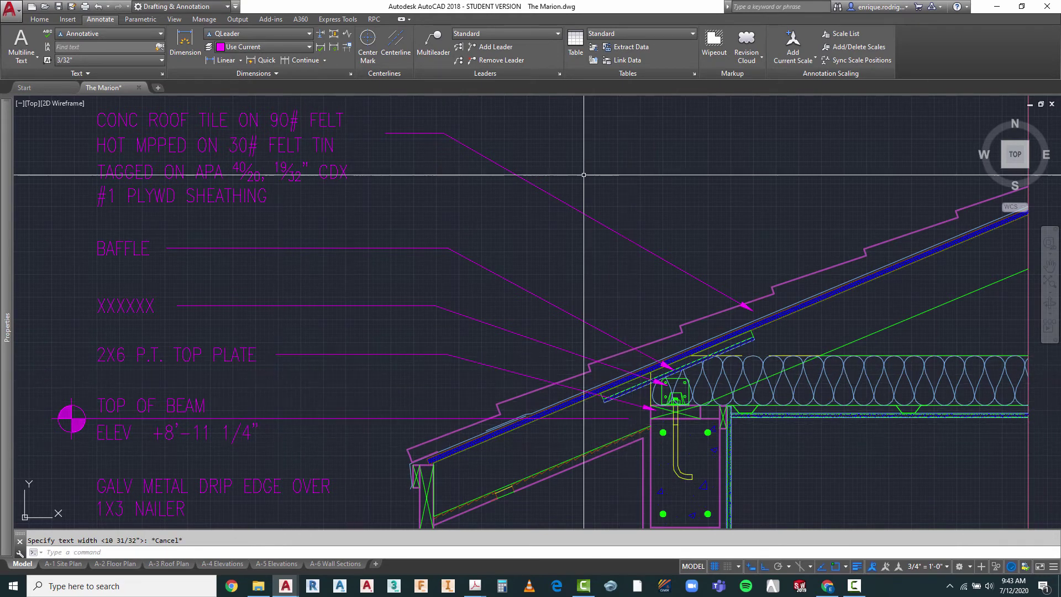
- Draw a straight horizontal QLEADER without text from the metal drip edge at the eave to the GALV METAL DRIP EDGE OVER 1X3 NAILER note
scroll(407, 310, "down", 2)
scroll(611, 303, "up", 2)
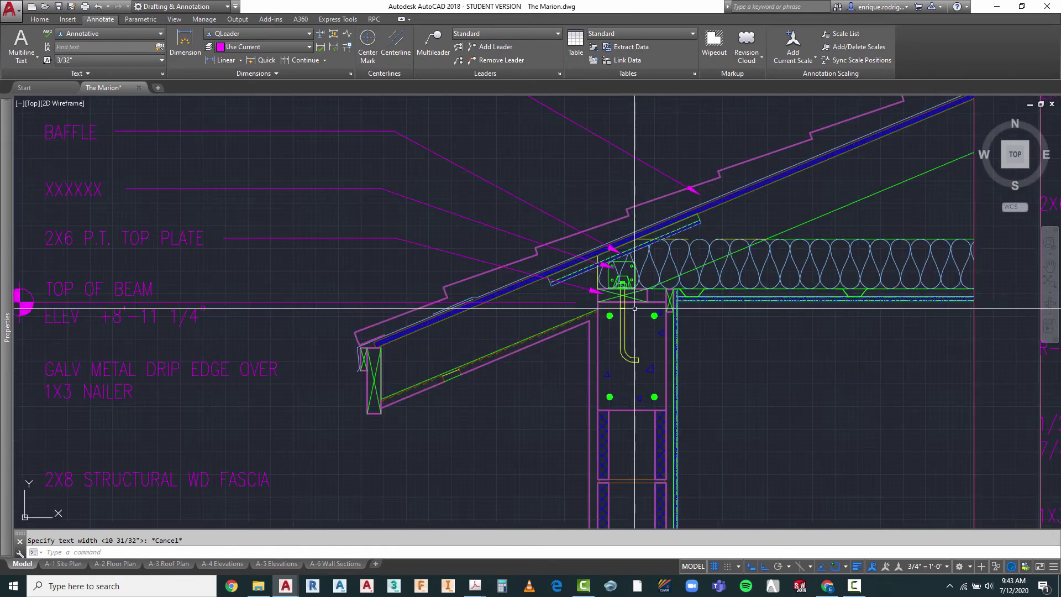
scroll(635, 305, "down", 2)
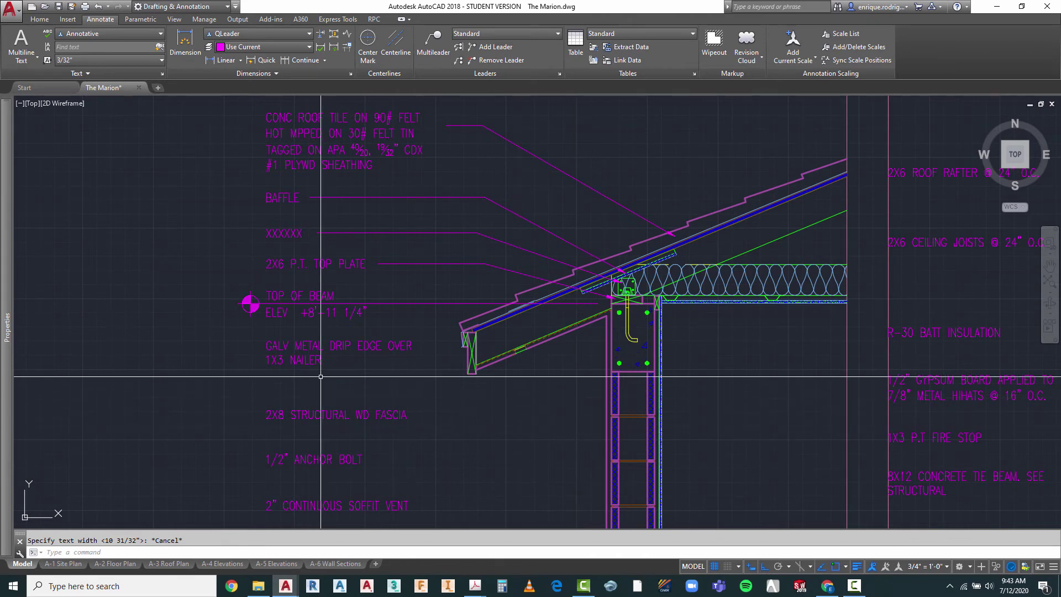
scroll(321, 376, "up", 4)
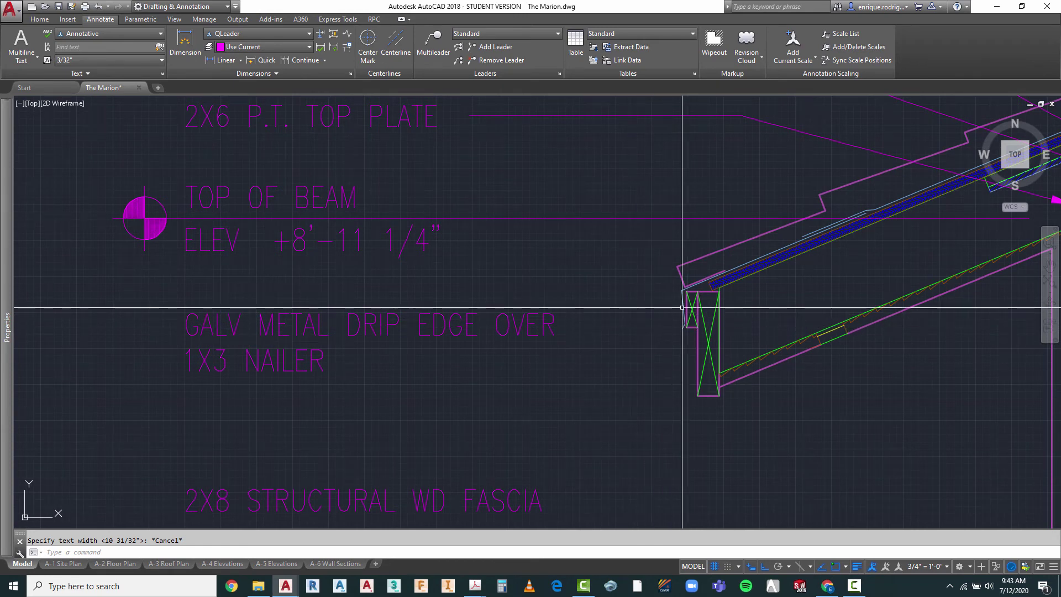
right_click(554, 163)
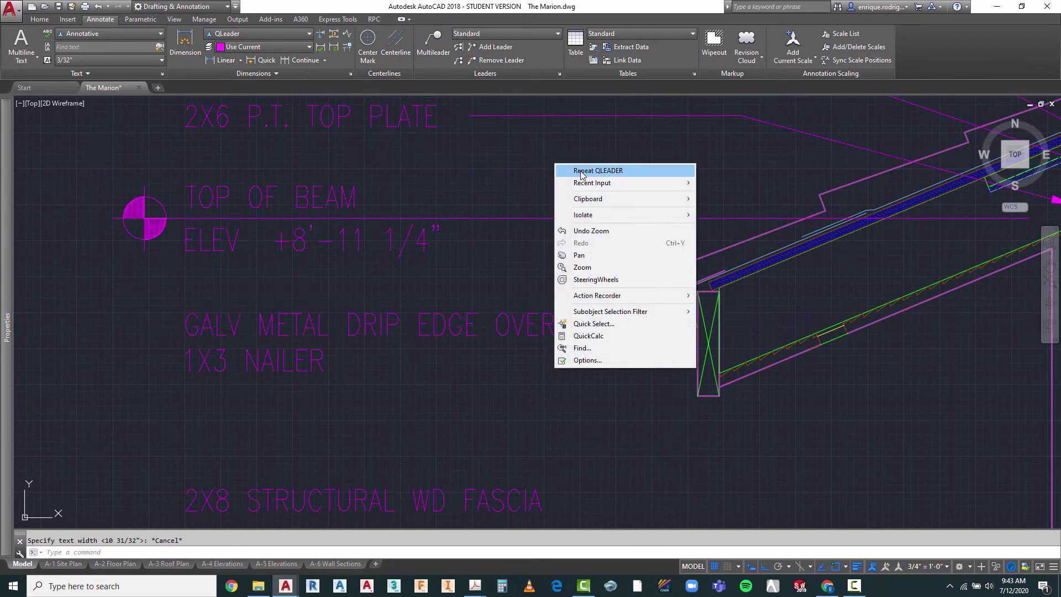
left_click(575, 168)
scroll(679, 331, "up", 4)
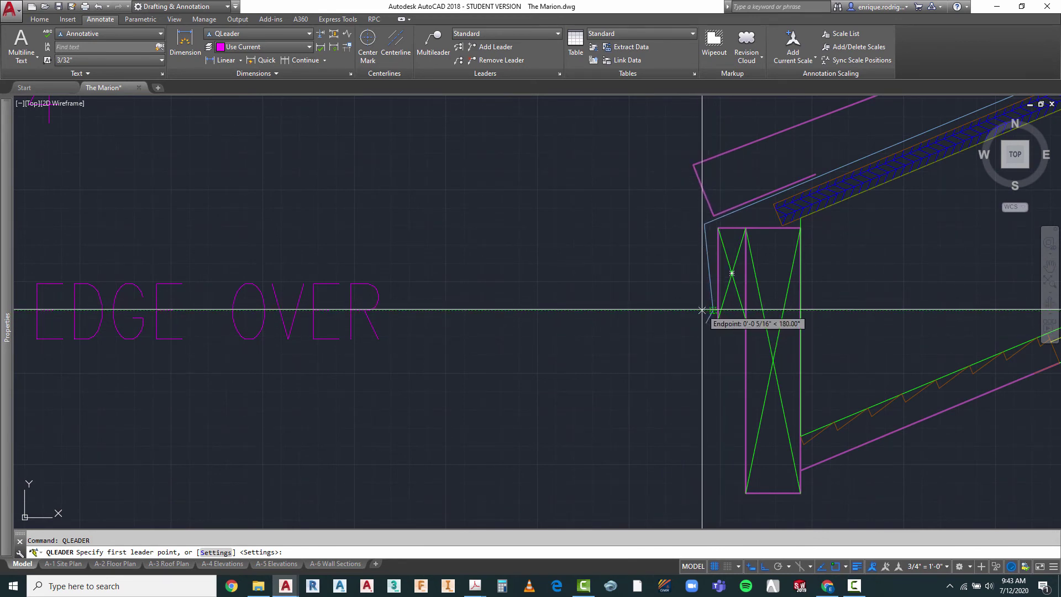
left_click(405, 330)
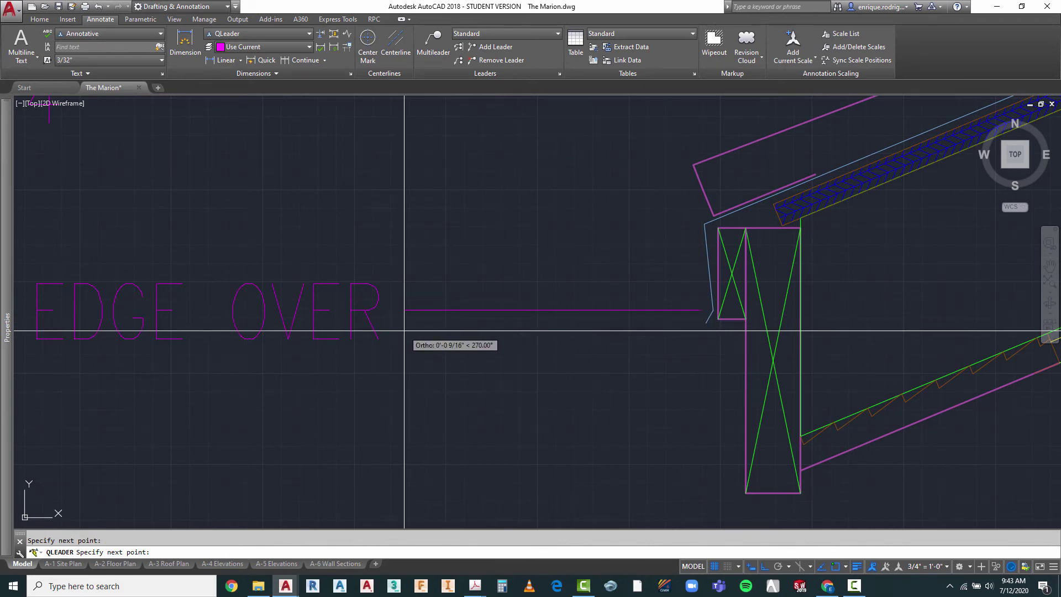
key("Escape")
scroll(674, 236, "down", 5)
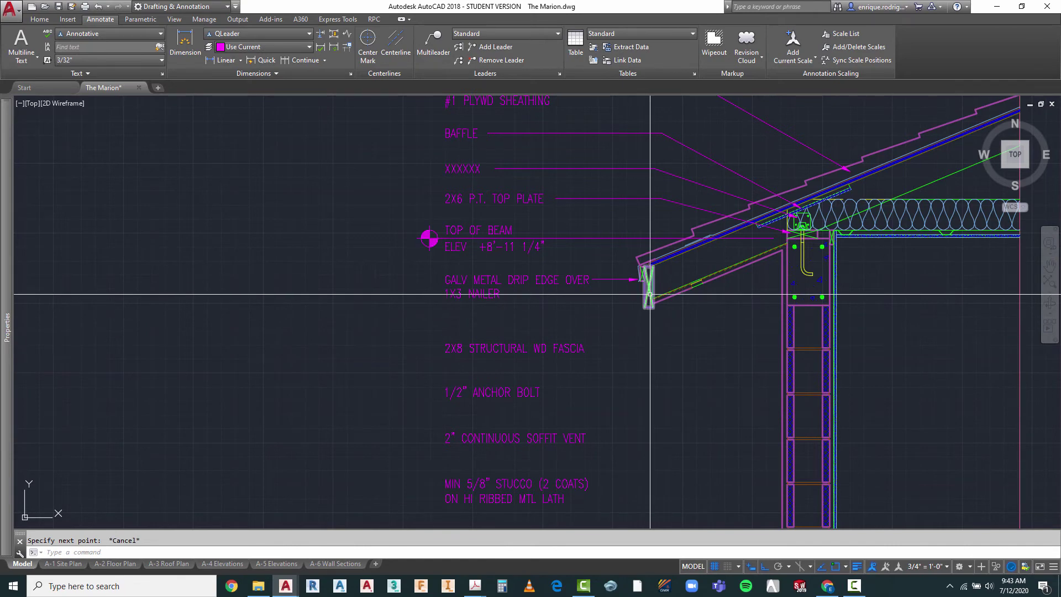
- Draw a QLEADER without text from the fascia's lower end, angled about 10", with a horizontal landing ending beside the 2X8 STRUCTURAL WD FASCIA note
right_click(619, 312)
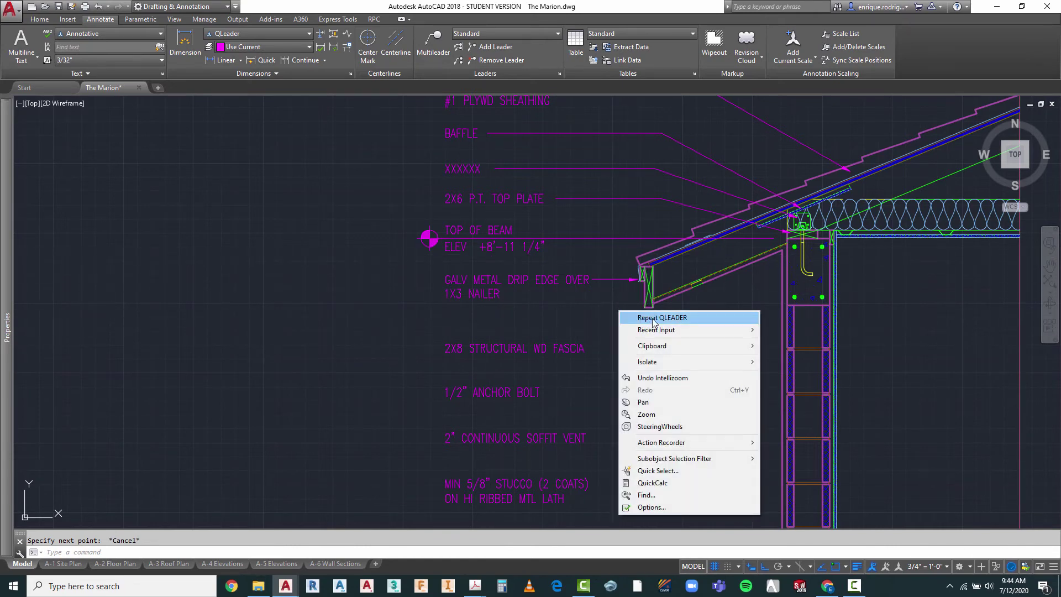
left_click(652, 323)
scroll(641, 337, "up", 5)
left_click(671, 251)
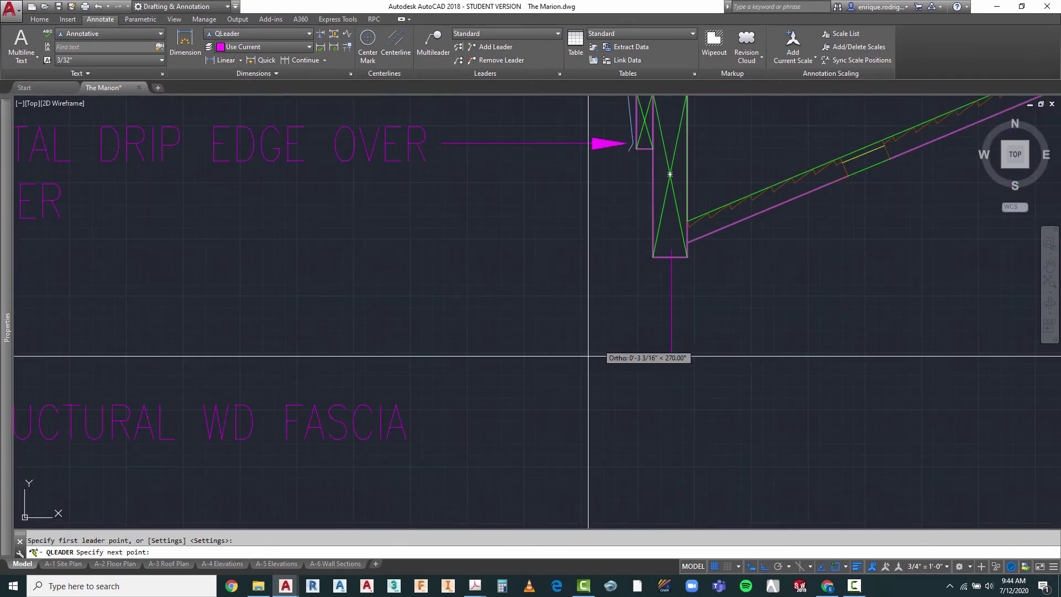
key("F8")
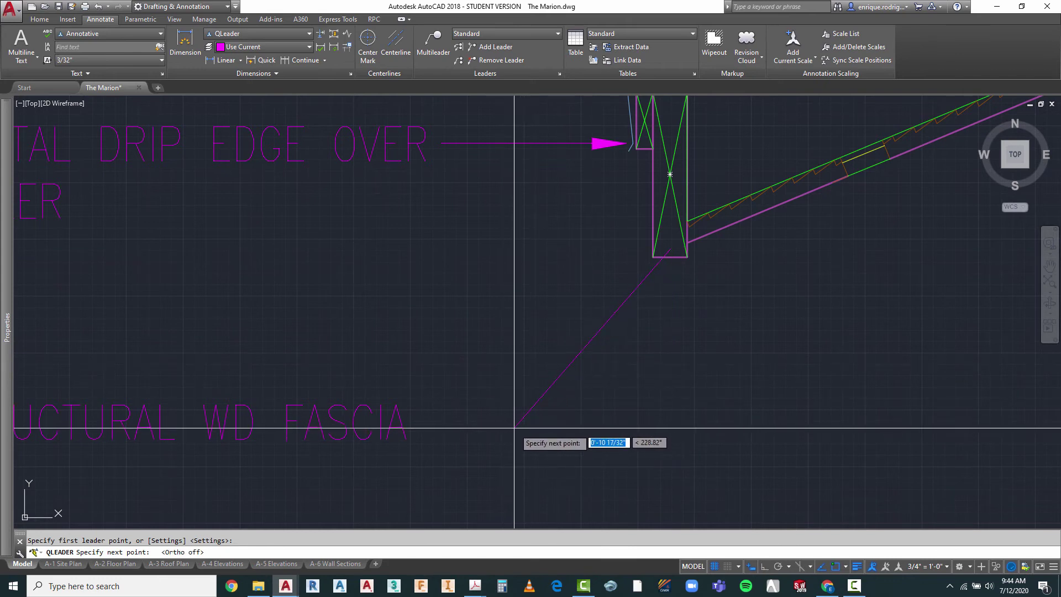
left_click(523, 421)
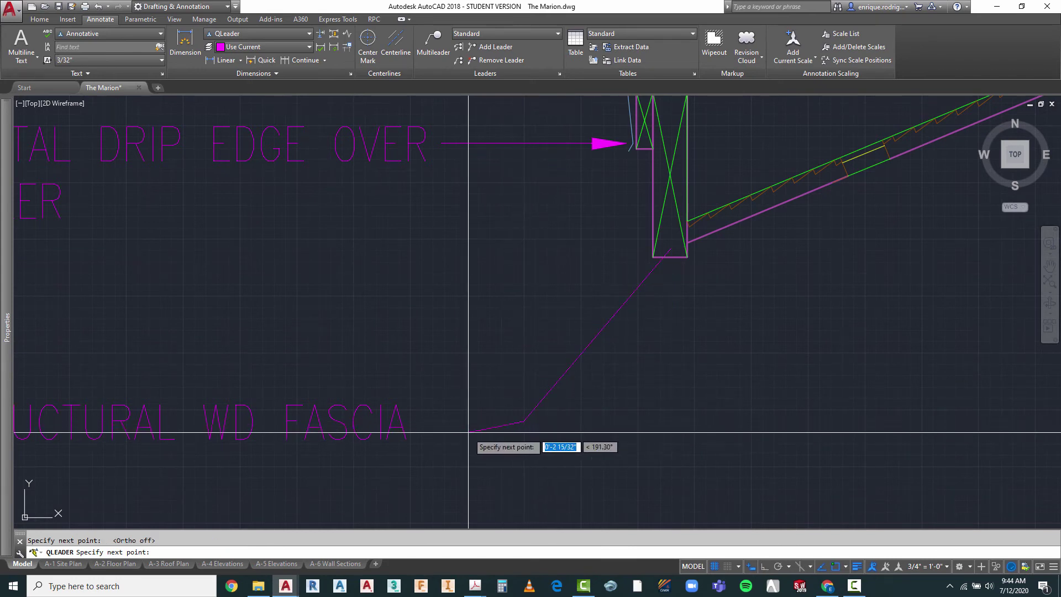
key("F8")
key("Escape")
- Move the 1/2" ANCHOR BOLT note straight down to just below the 2" CONTINUOUS SOFFIT VENT note
scroll(624, 216, "down", 6)
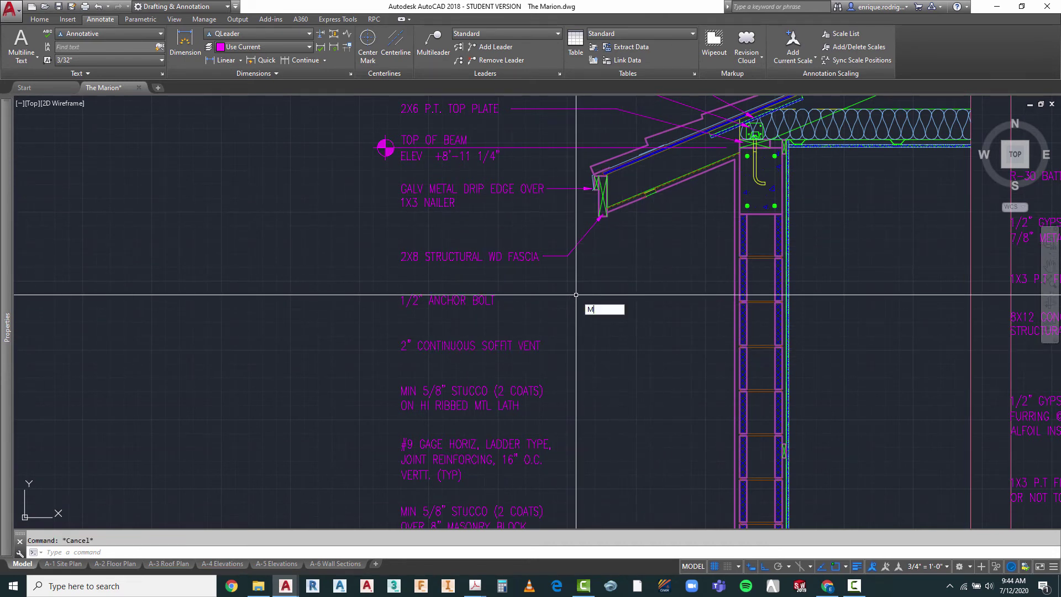
left_click(552, 293)
left_click(391, 306)
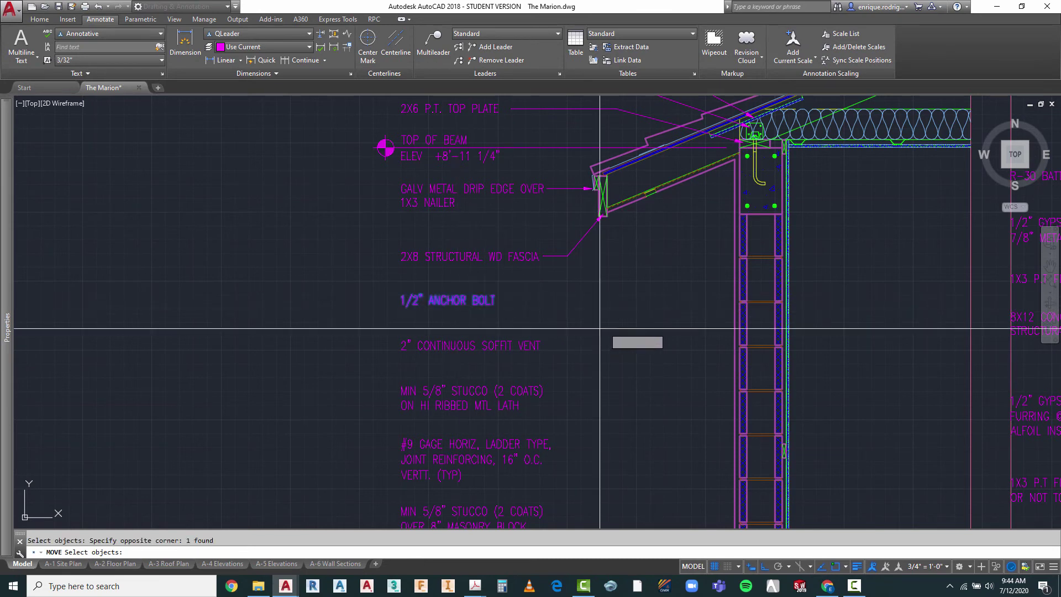
key("Return")
left_click(624, 304)
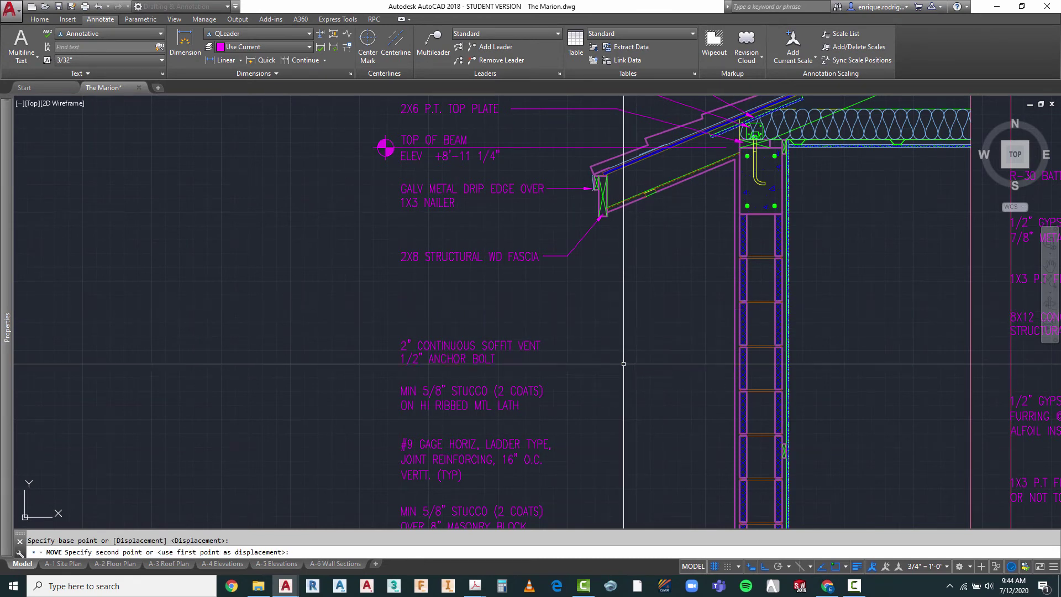
key("Escape")
- Move the 2" CONTINUOUS SOFFIT VENT note straight up into the gap below the 2X8 STRUCTURAL WD FASCIA note
right_click(557, 308)
left_click(573, 310)
left_click(556, 319)
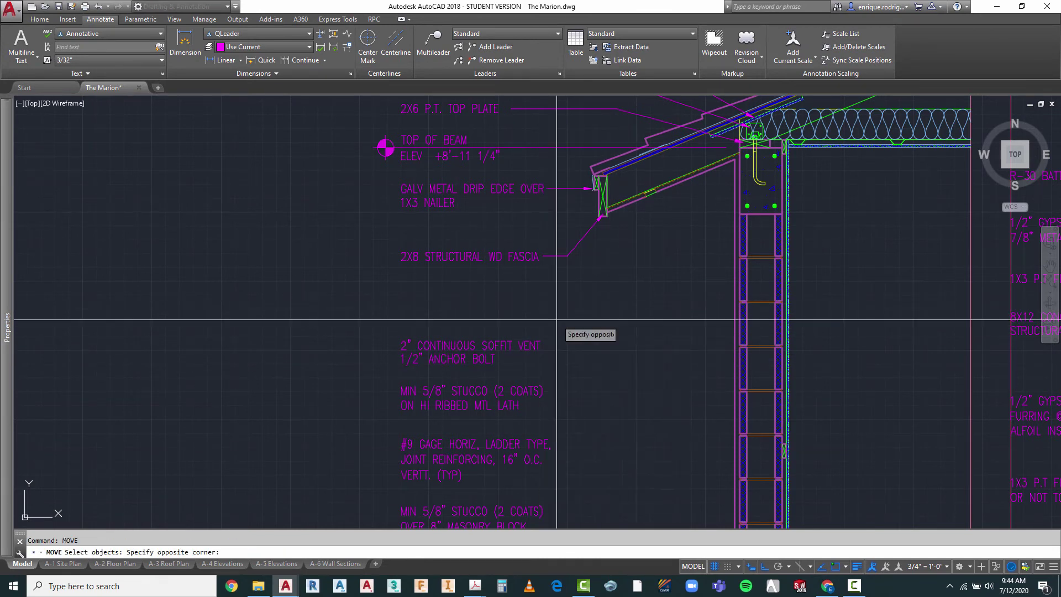
left_click(520, 361)
key("Return")
left_click(632, 359)
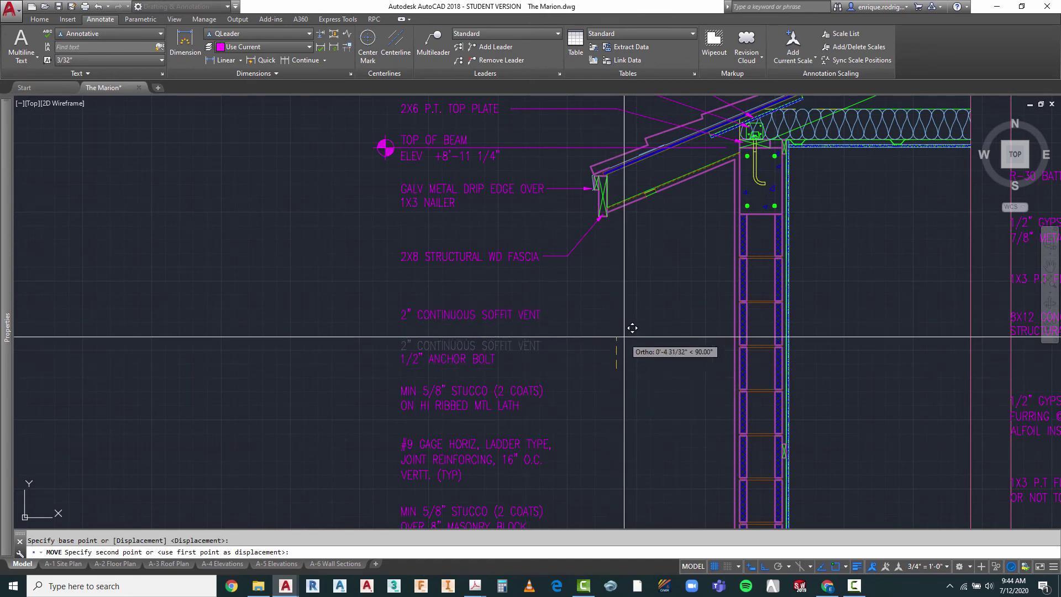
left_click(631, 320)
key("Escape")
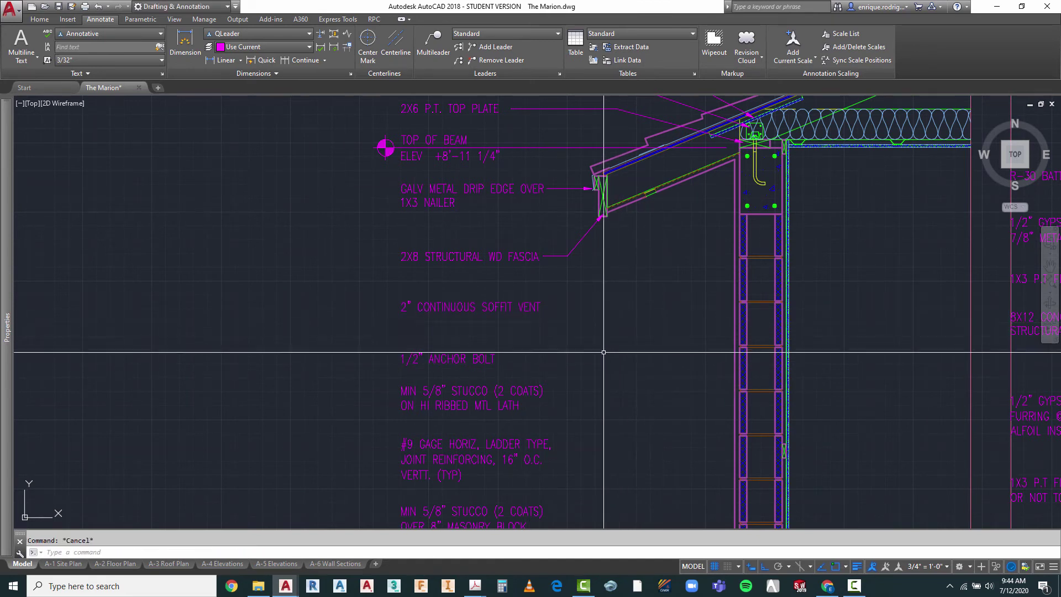
- Move the 1/2" ANCHOR BOLT note slightly up, midway between the soffit vent note and the MIN 5/8" STUCCO on lath note
left_click(507, 354)
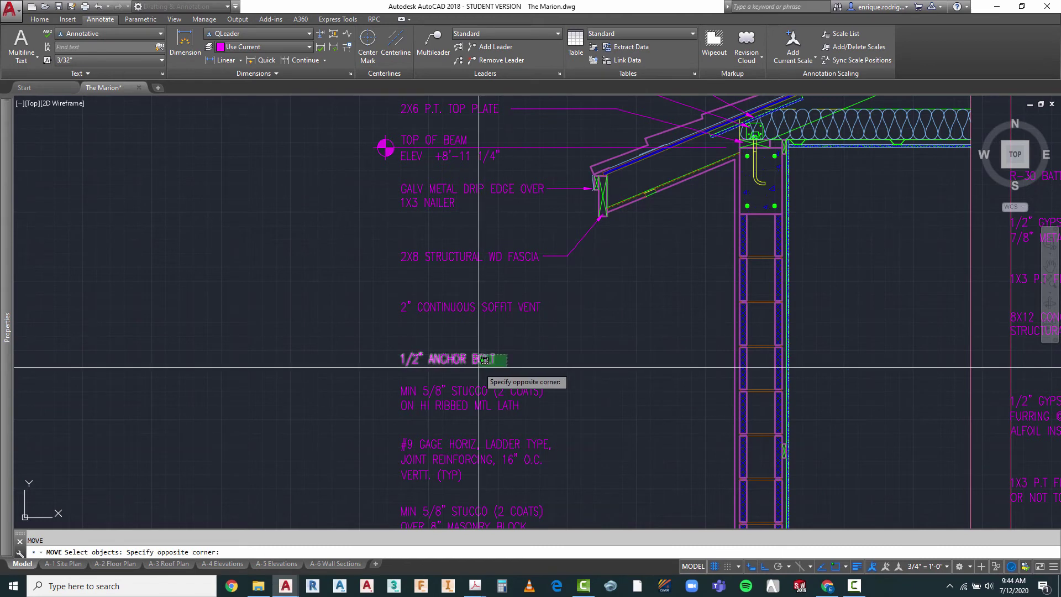
left_click(476, 353)
key("Return")
left_click(641, 397)
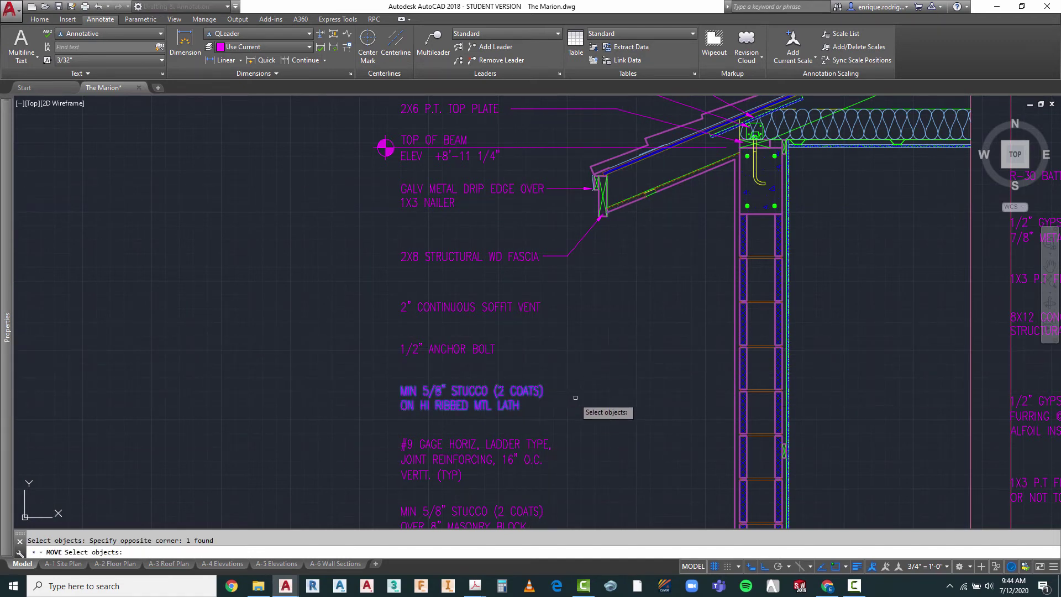
- Move the MIN 5/8" STUCCO on lath note up under the fascia note, and lower the soffit vent note to clear it
key("Return")
left_click(603, 412)
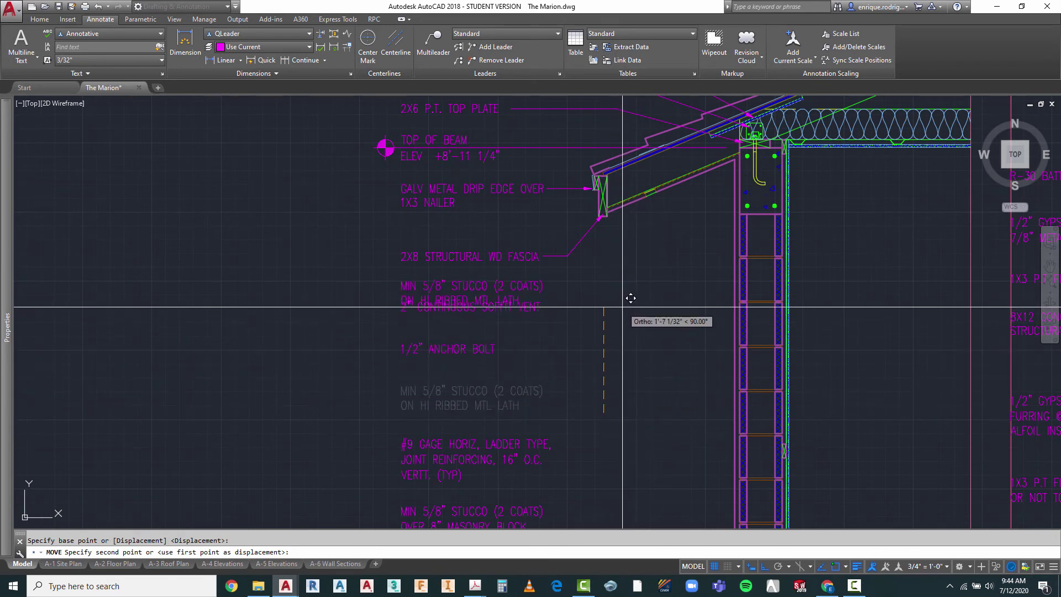
key("Escape")
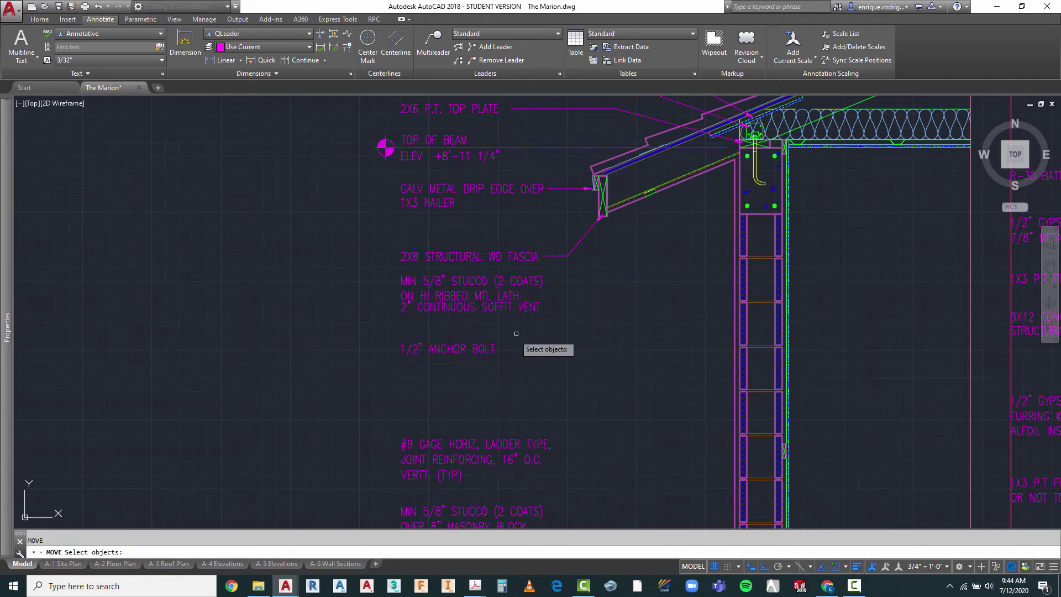
key("Return")
left_click(615, 348)
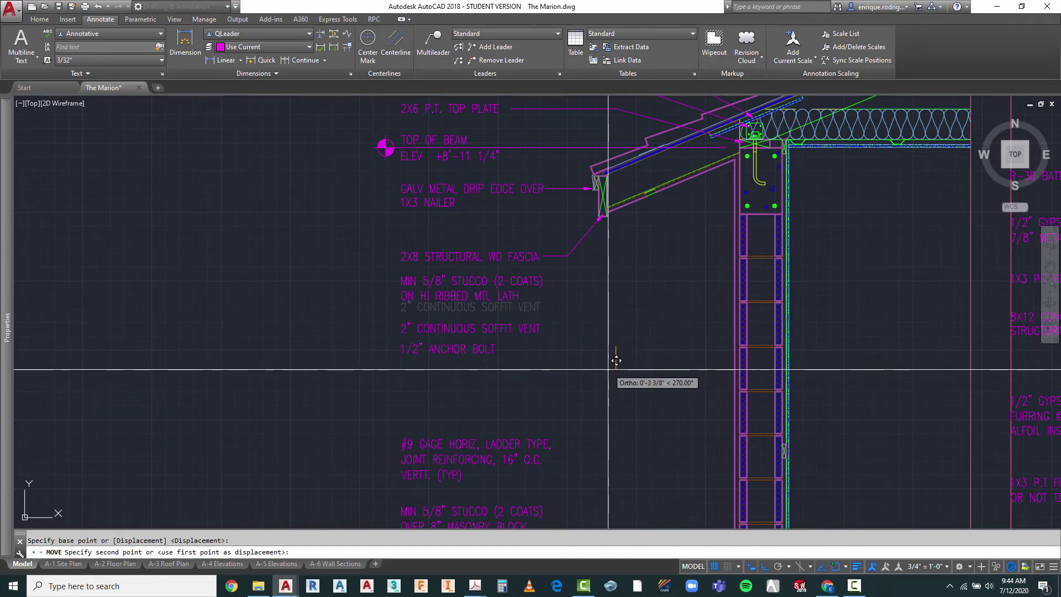
key("Escape")
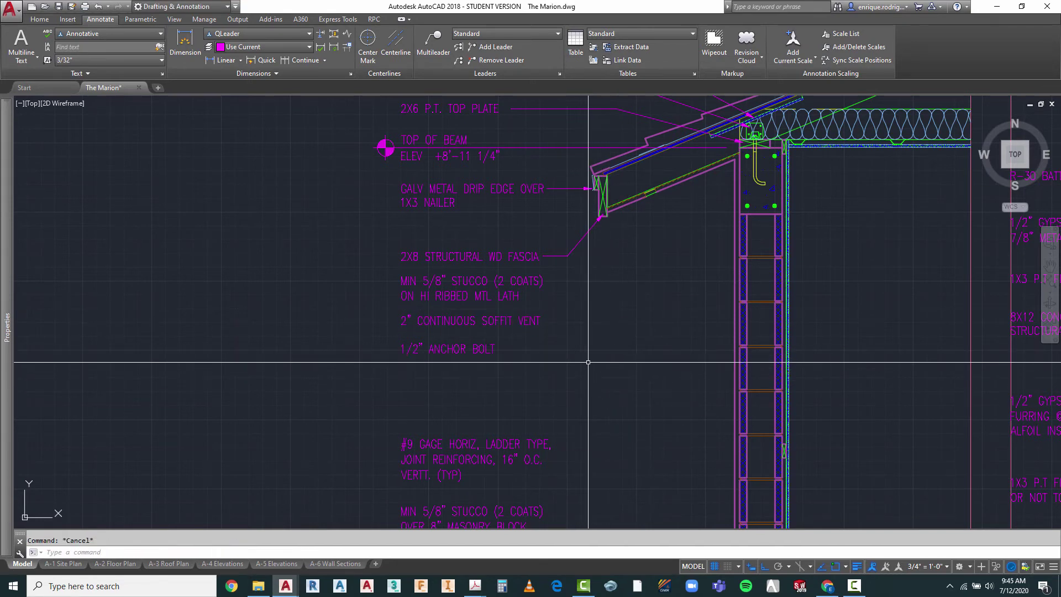
- Move the stucco on lath, soffit vent and anchor bolt notes together straight down about 2 1/2"
left_click(576, 279)
left_click(475, 379)
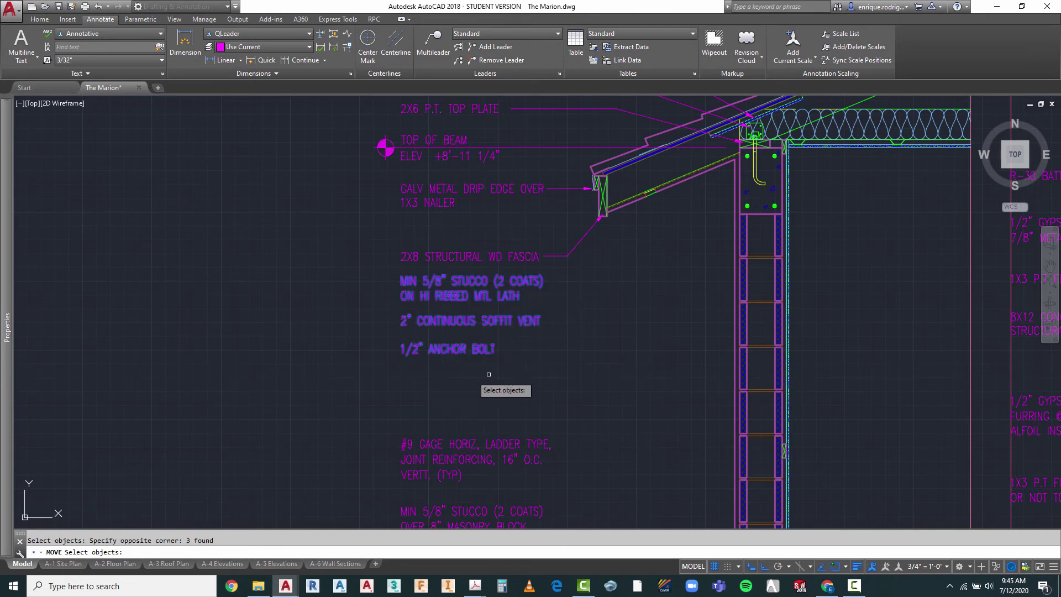
key("Return")
left_click(601, 322)
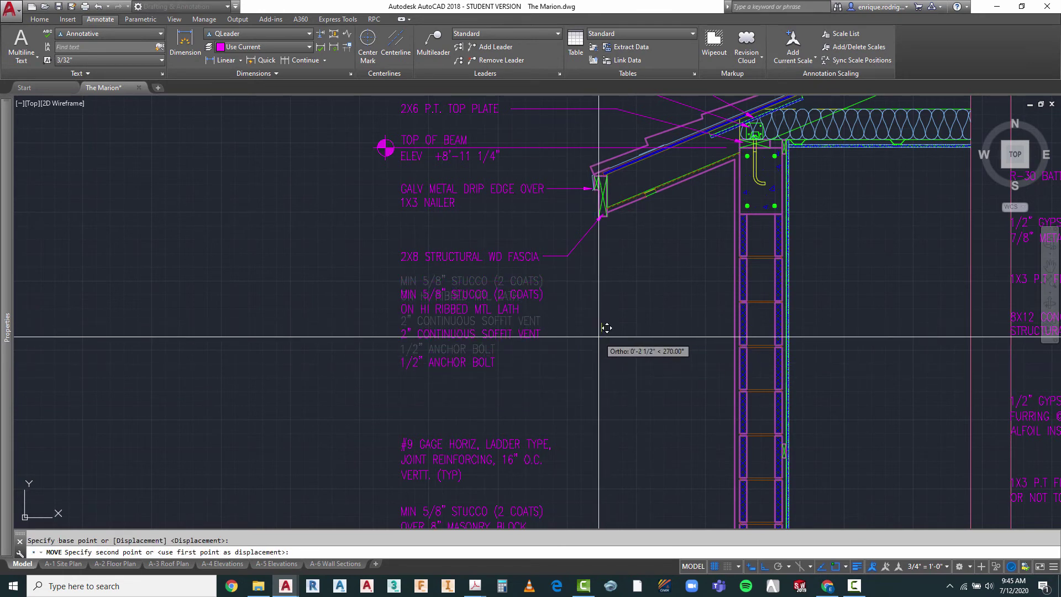
key("Escape")
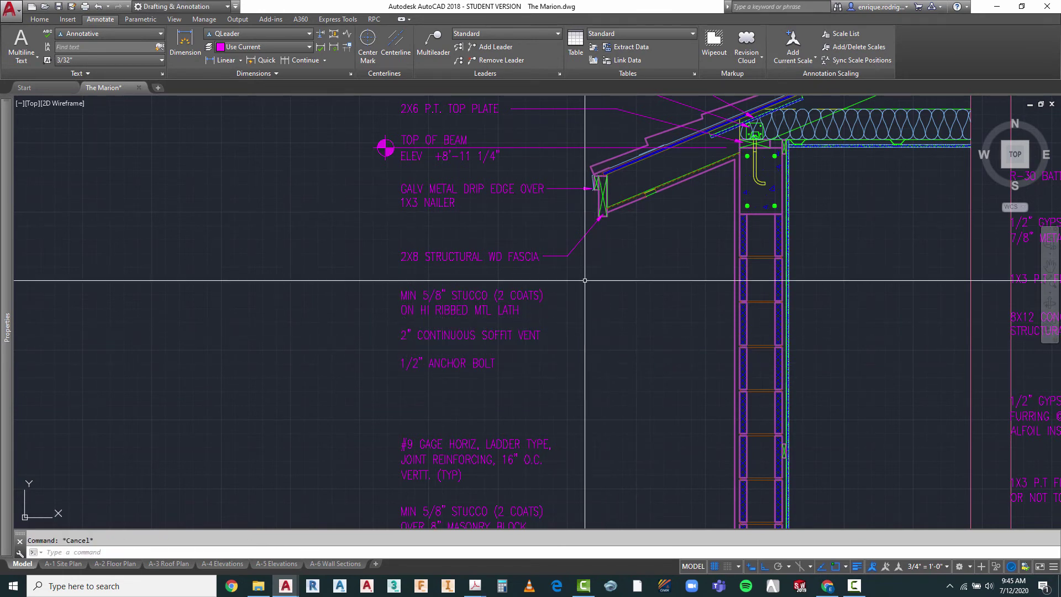
- Move the 2" CONTINUOUS SOFFIT VENT and 1/2" ANCHOR BOLT notes slightly down to widen the gap below the stucco on lath note
scroll(518, 213, "down", 2)
scroll(585, 276, "up", 4)
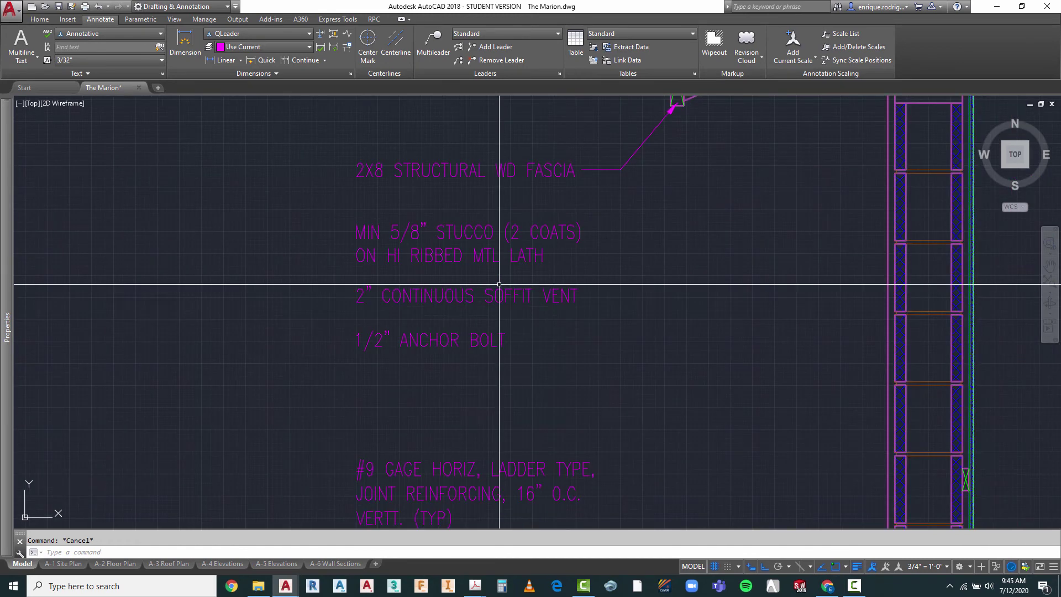
left_click(584, 278)
left_click(475, 356)
key("Return")
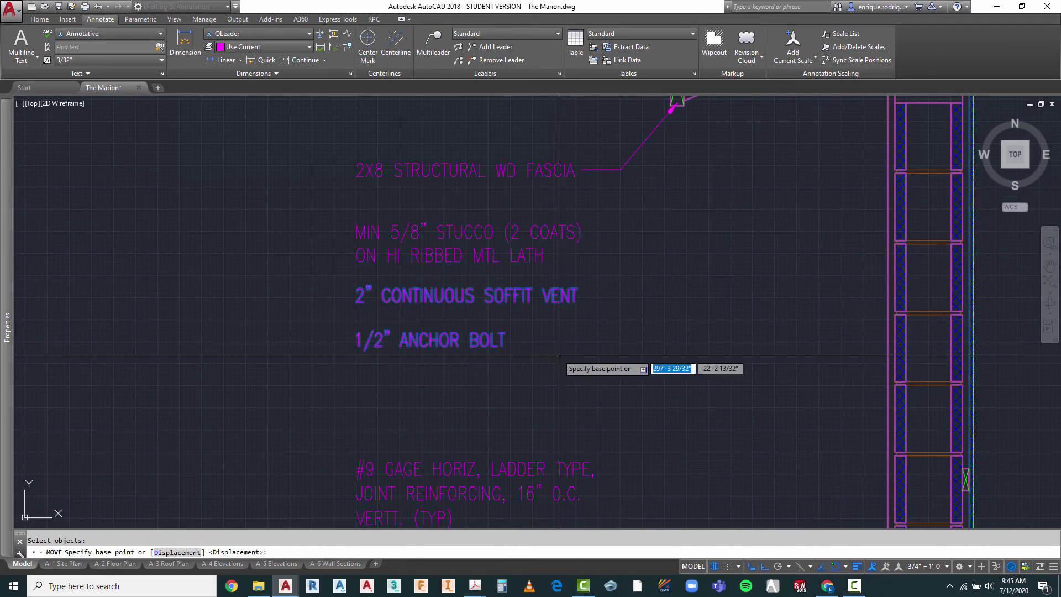
left_click(636, 309)
left_click(638, 320)
- Move the 1/2" ANCHOR BOLT note straight down about 1 1/2" to even out its spacing below the soffit vent note
right_click(639, 323)
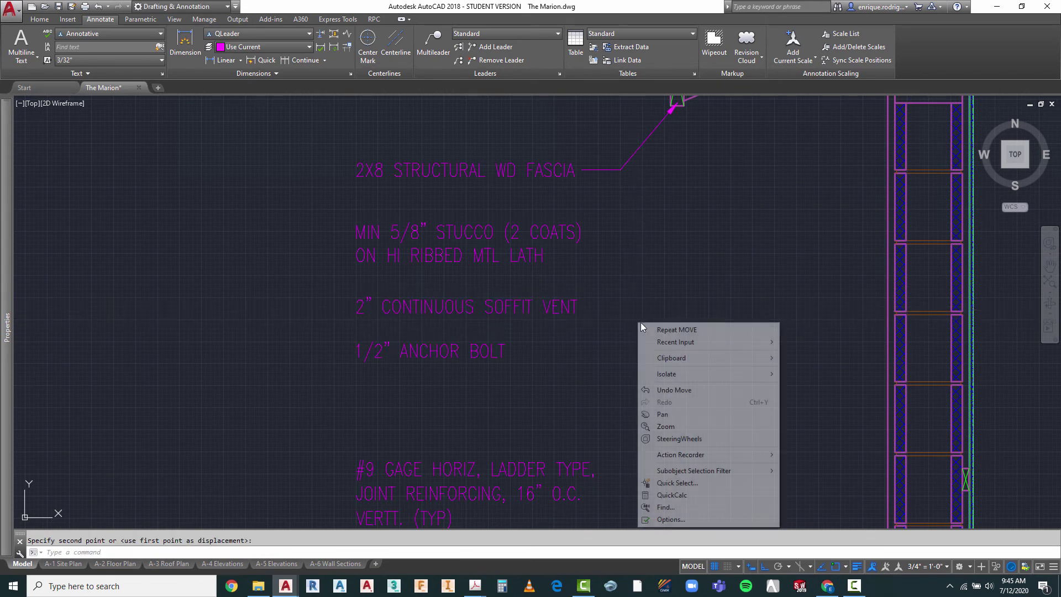
left_click(675, 329)
left_click(525, 332)
left_click(491, 369)
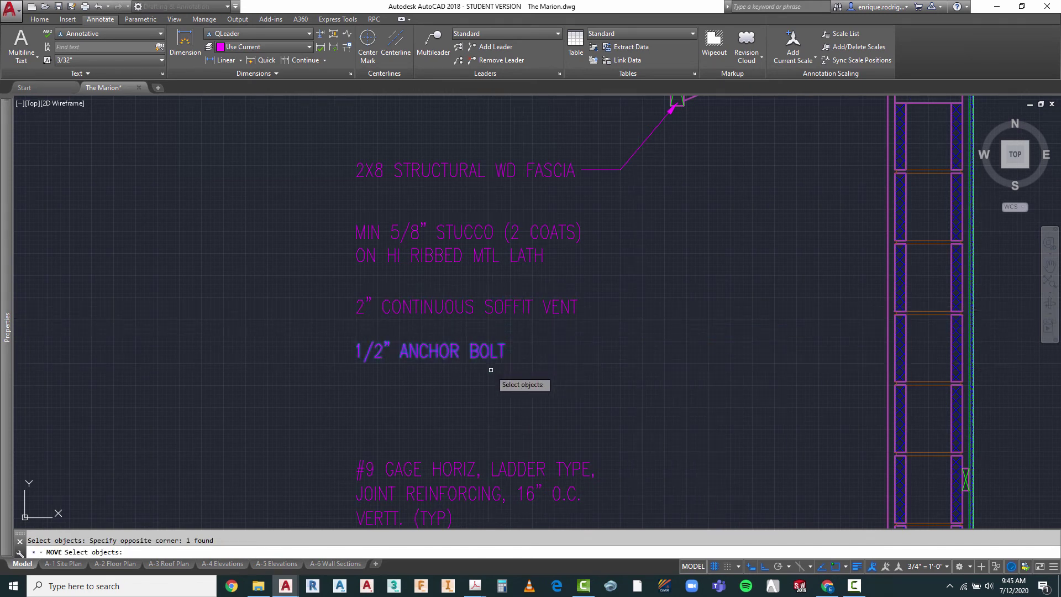
key("Return")
left_click(700, 335)
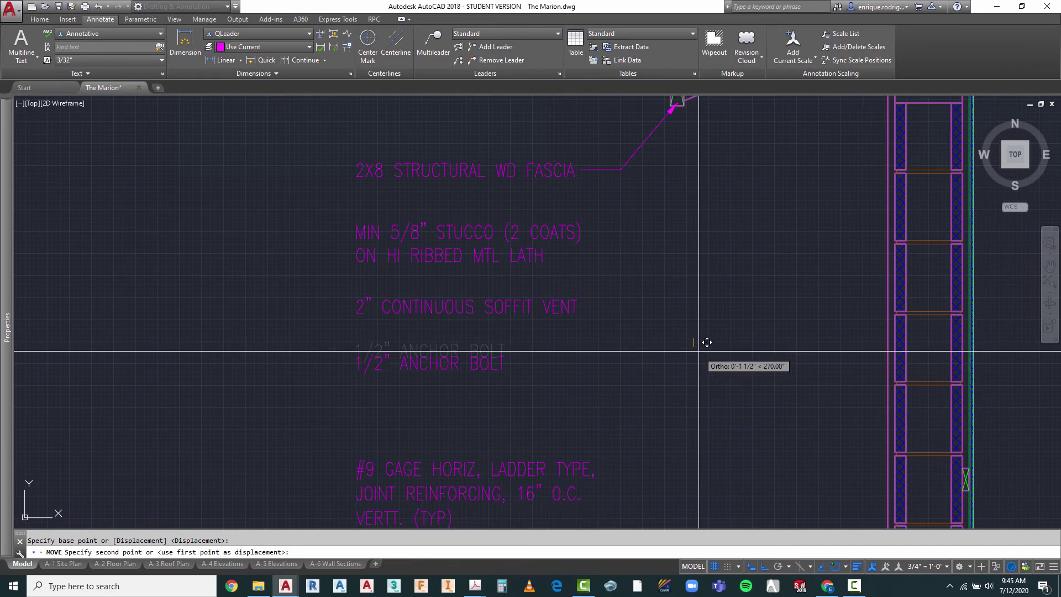
scroll(680, 345, "down", 6)
scroll(445, 258, "up", 3)
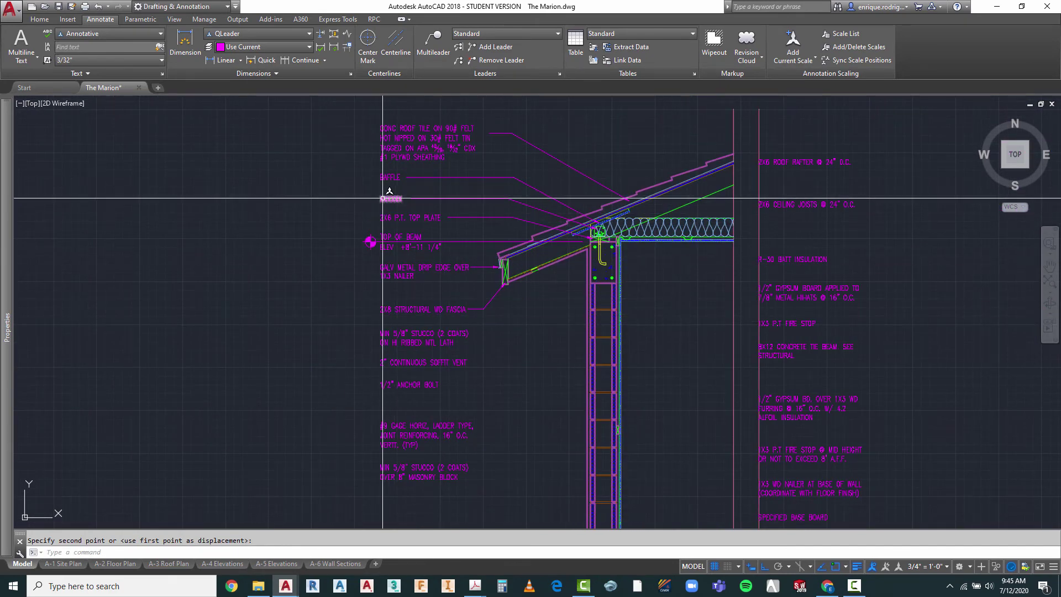
key("Escape")
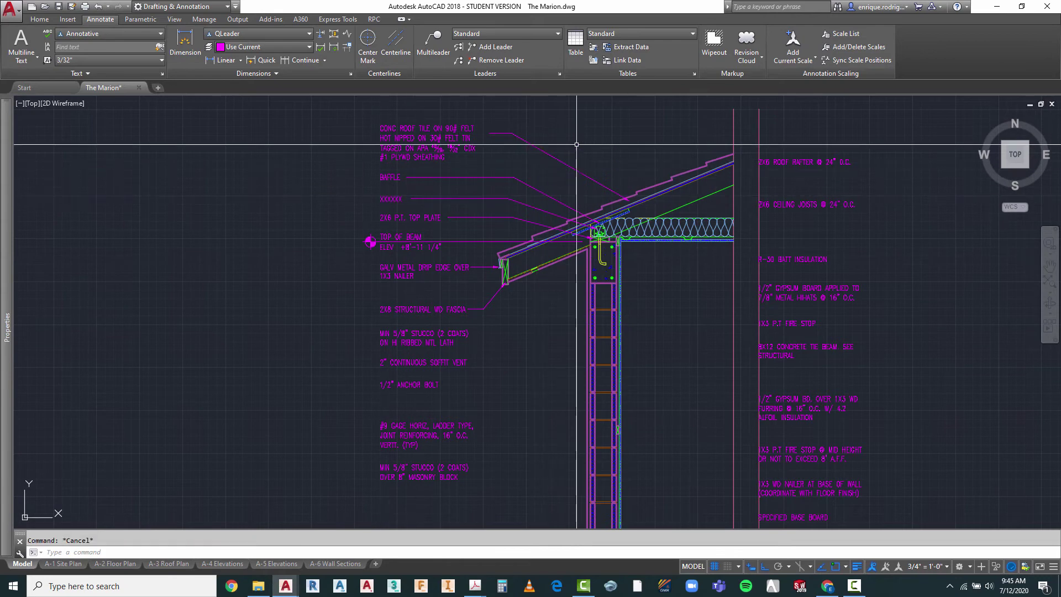
- Draw a QLEADER from the underside of the sloped soffit down to a short horizontal landing beside the MIN 5/8" STUCCO on lath note
right_click(577, 146)
mouse_move(615, 167)
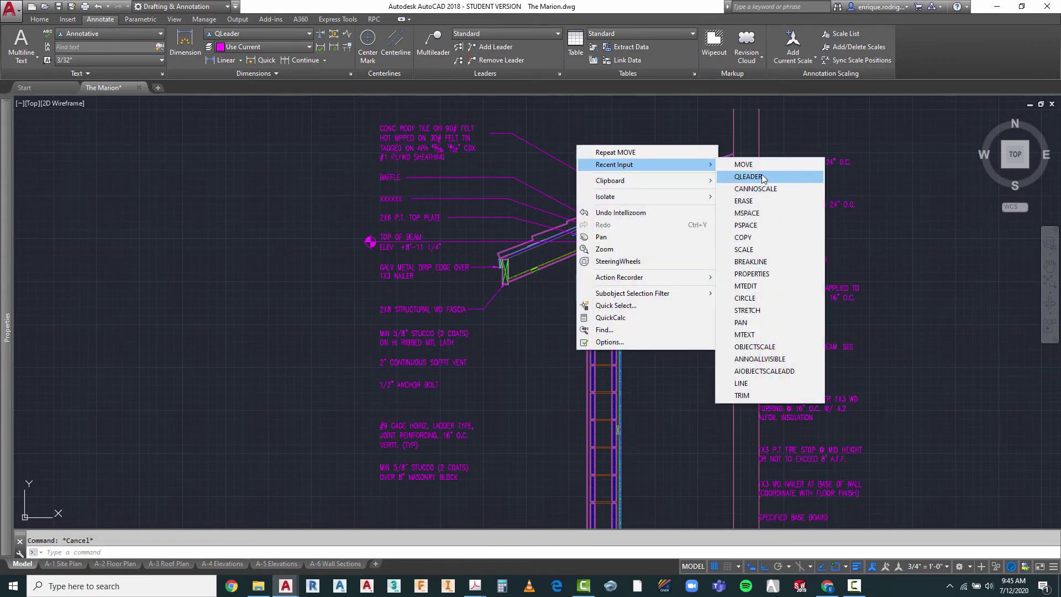
left_click(735, 176)
scroll(419, 328, "up", 8)
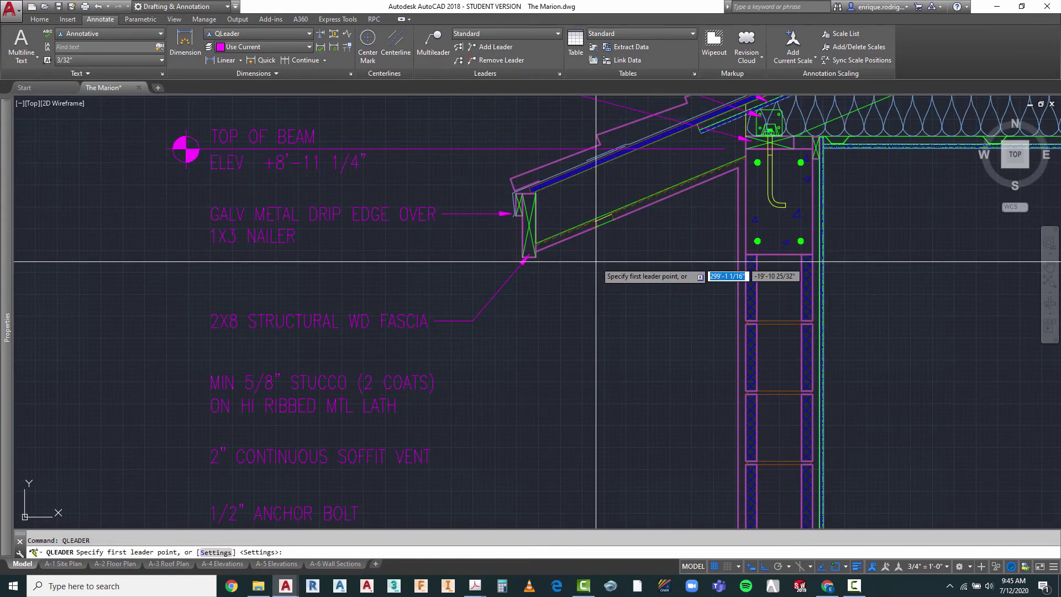
scroll(652, 182, "down", 2)
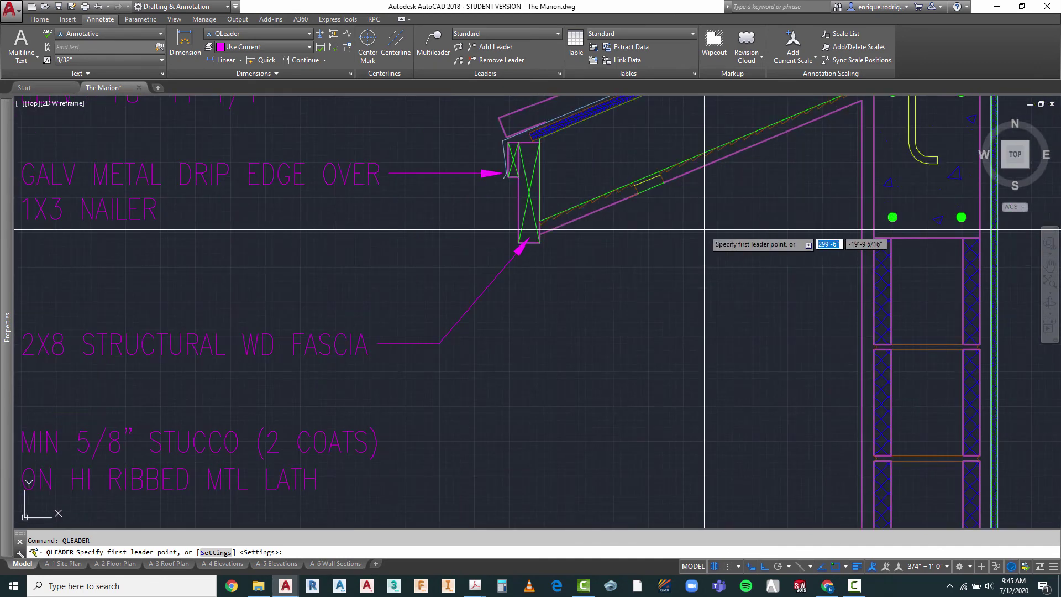
scroll(608, 220, "down", 4)
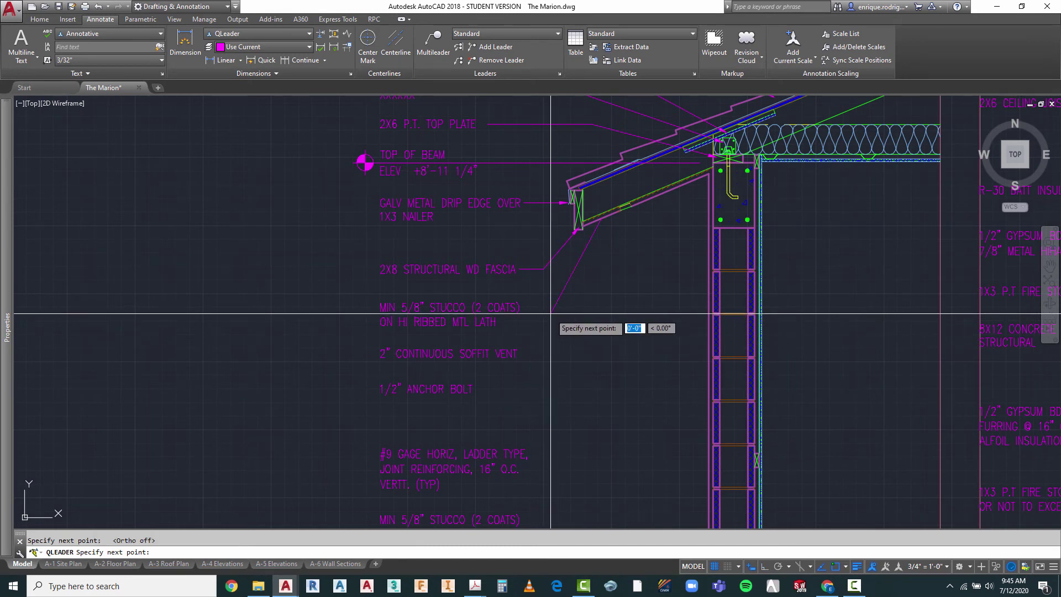
key("F8")
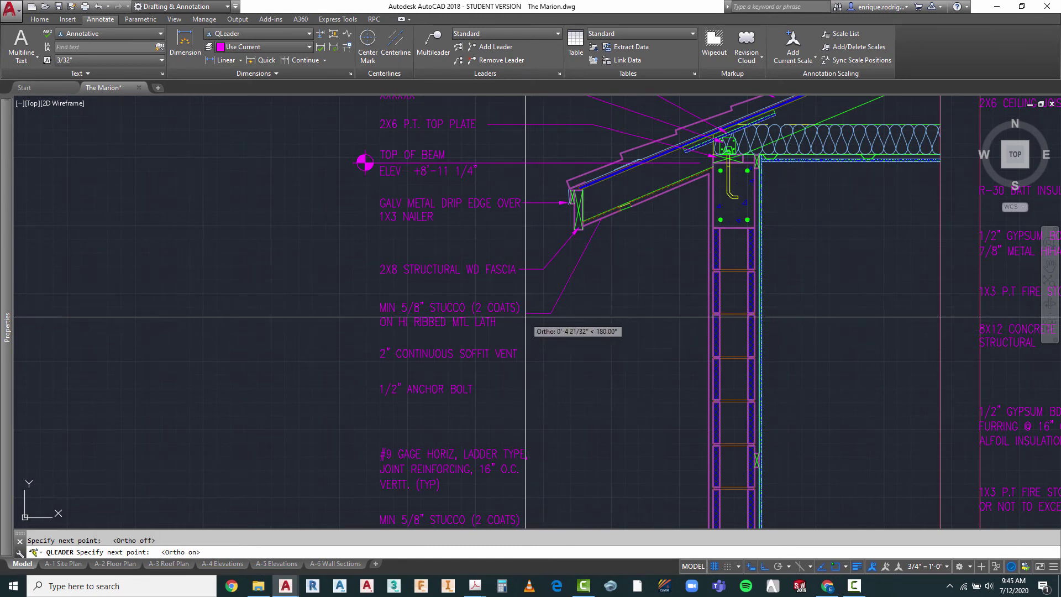
key("Escape")
- Add a leader from the vent in the sloped soffit down to a horizontal landing beside the 2" CONTINUOUS SOFFIT VENT note
right_click(578, 328)
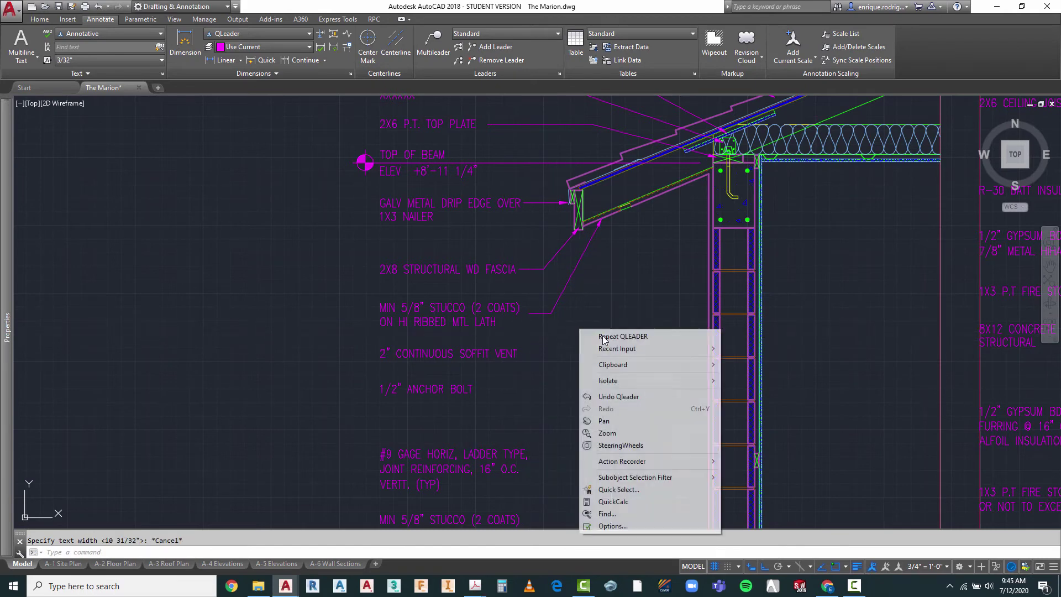
left_click(613, 335)
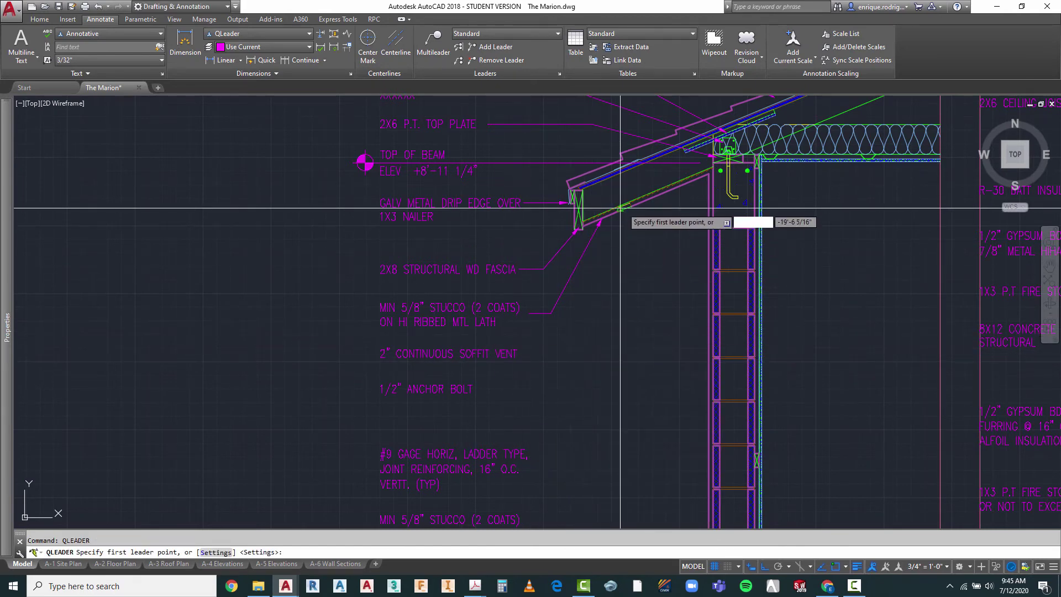
scroll(627, 206, "up", 4)
scroll(627, 205, "down", 4)
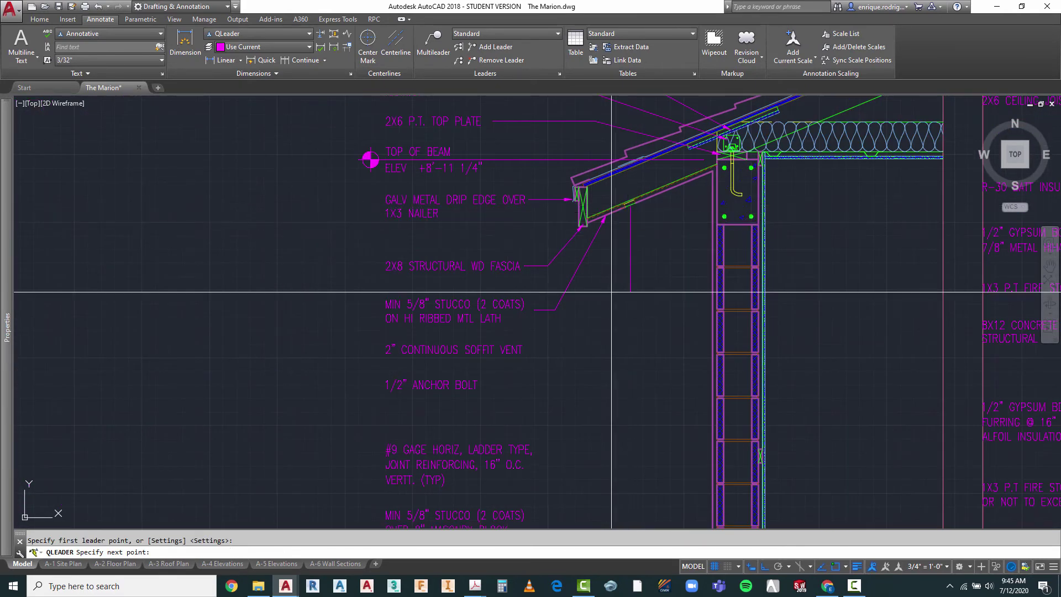
key("F8")
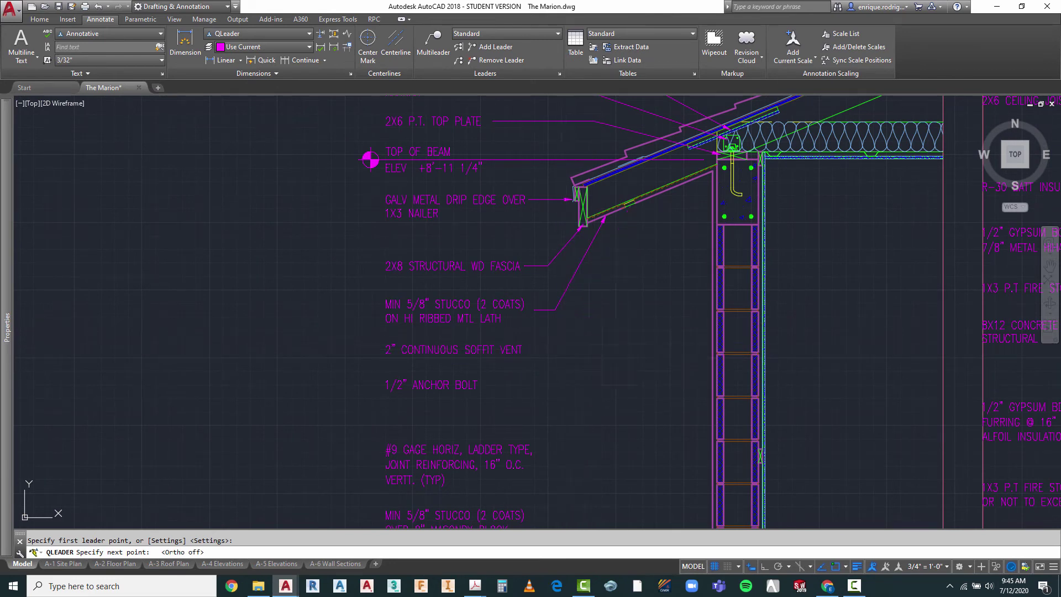
left_click(567, 349)
key("F8")
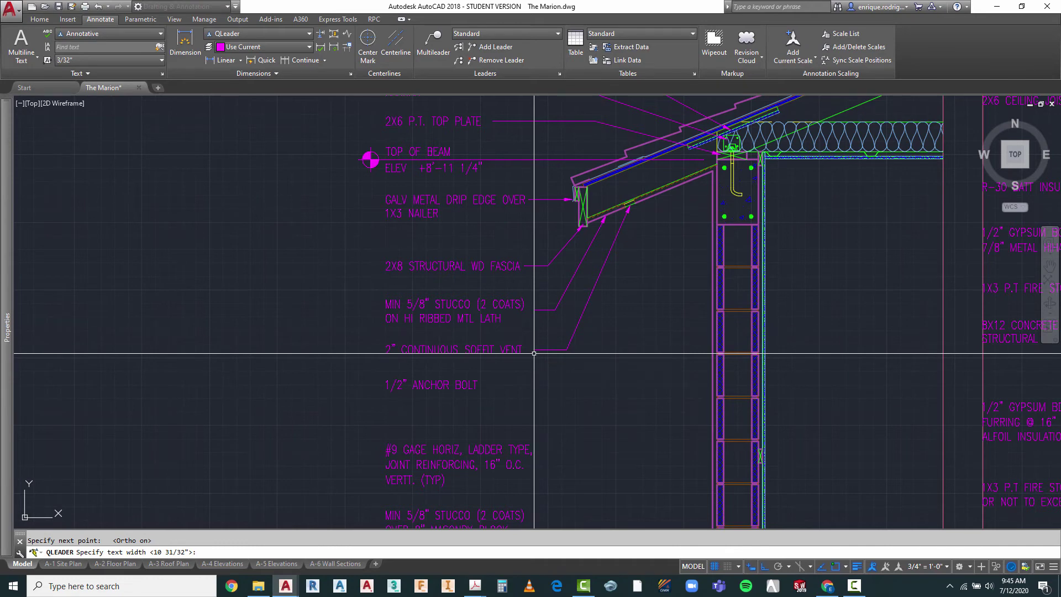
key("Escape")
- Add a leader from the hooked bolt in the tie beam to a horizontal landing beside the 1/2" ANCHOR BOLT note
right_click(649, 260)
left_click(682, 269)
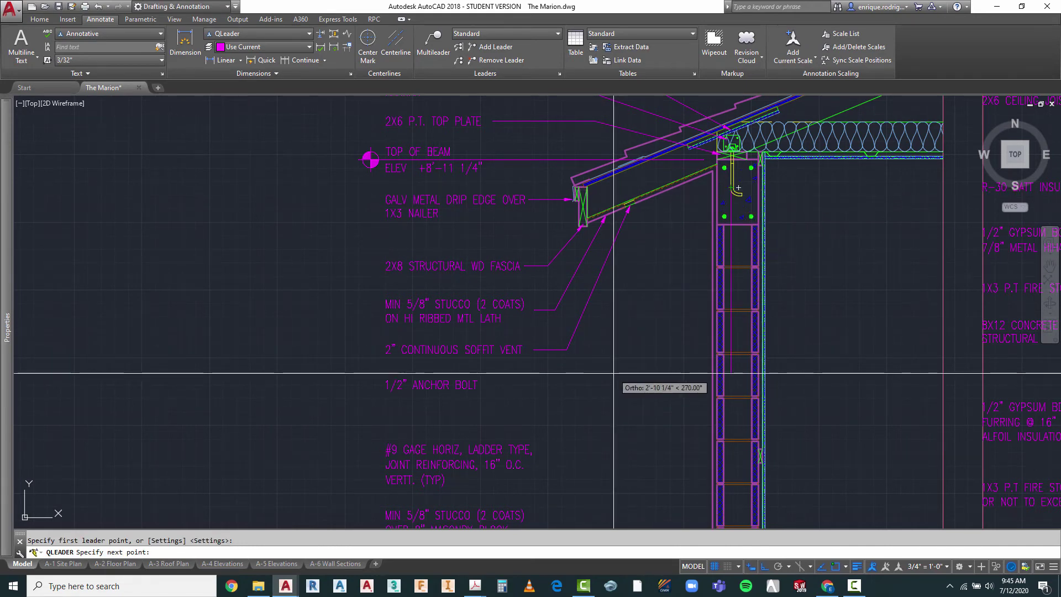
key("F8")
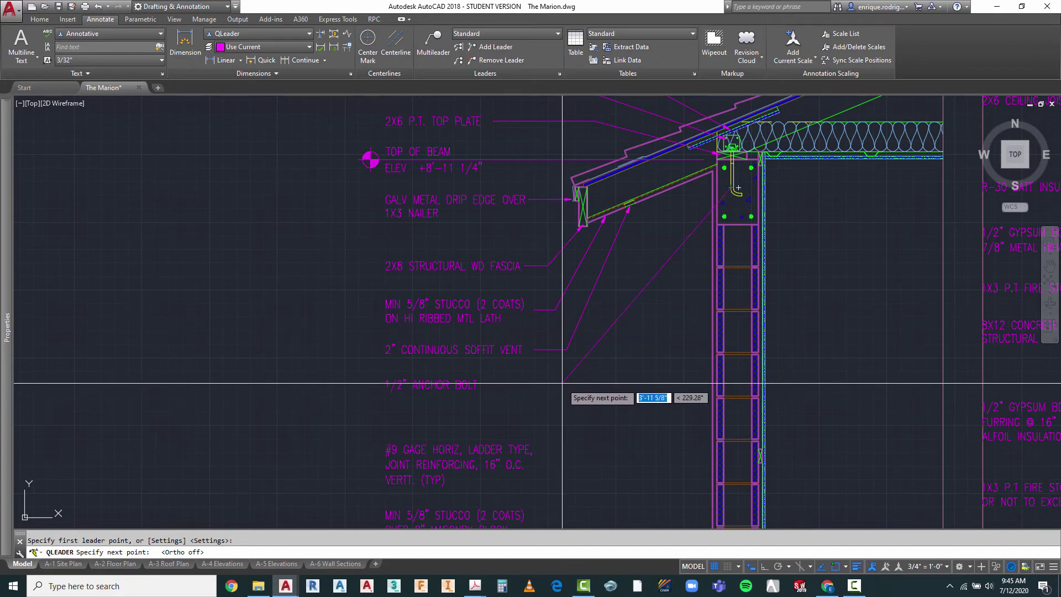
left_click(561, 383)
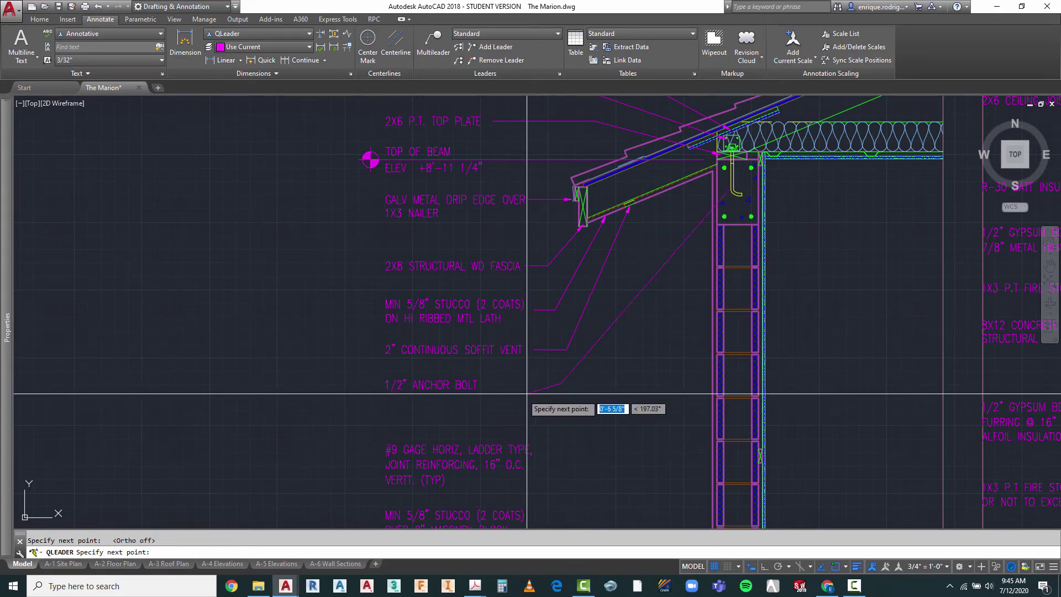
key("Return")
key("Escape")
scroll(638, 260, "down", 2)
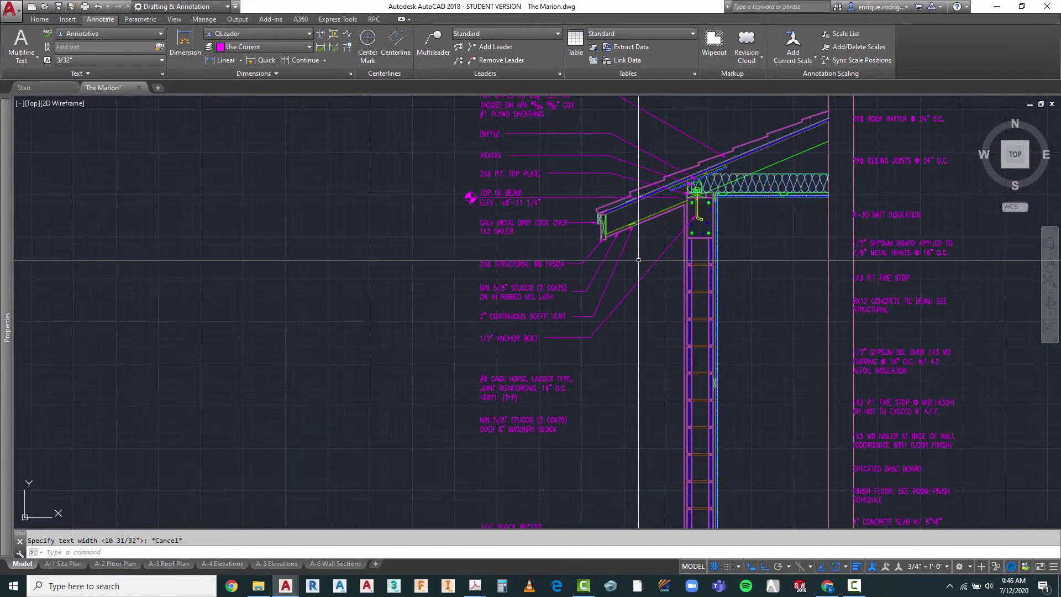
scroll(652, 281, "down", 2)
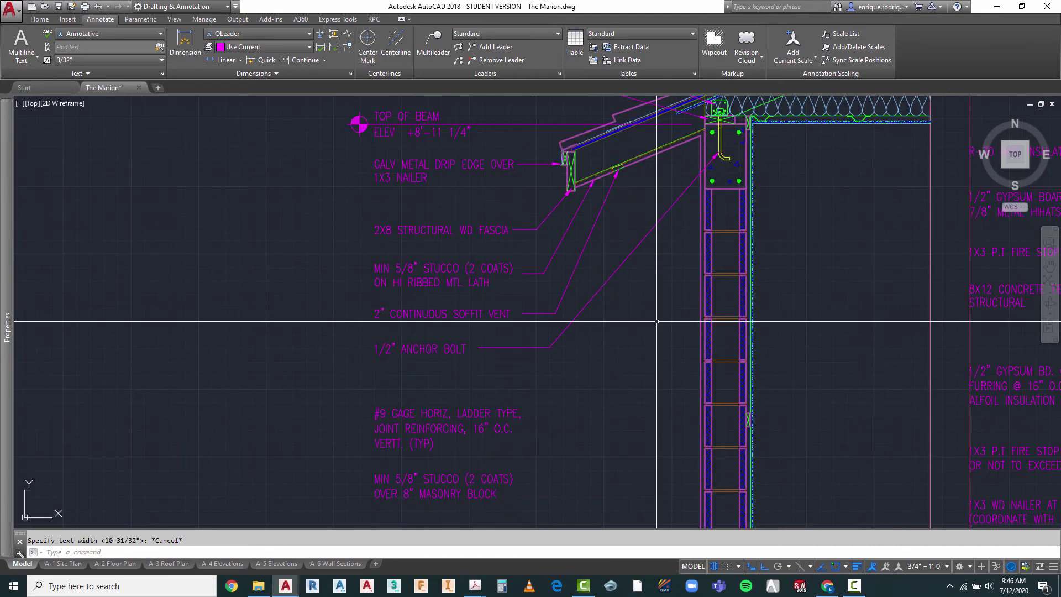
scroll(661, 413, "up", 4)
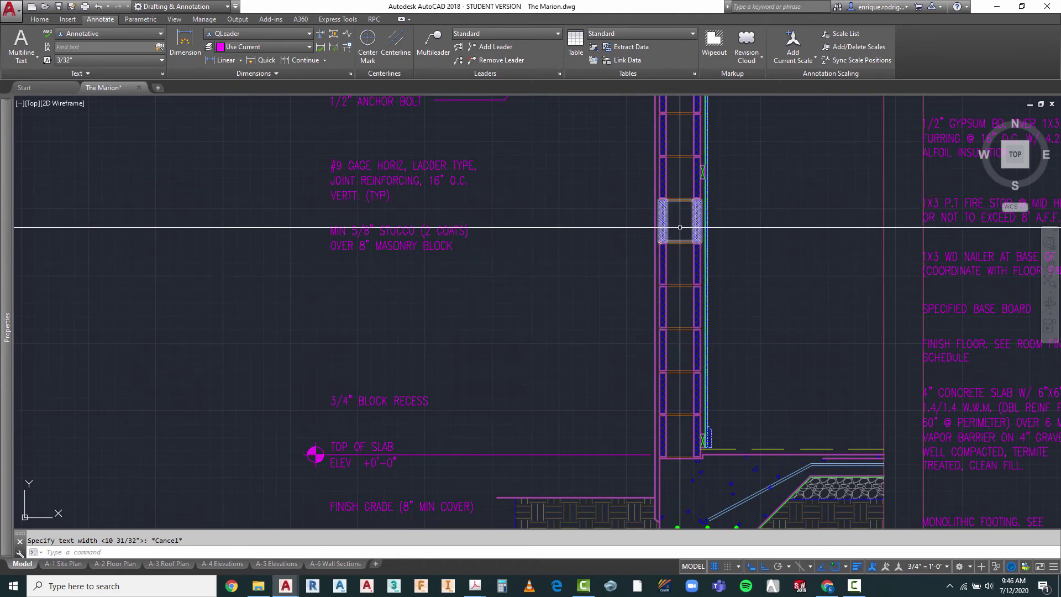
scroll(615, 405, "down", 5)
scroll(690, 267, "up", 2)
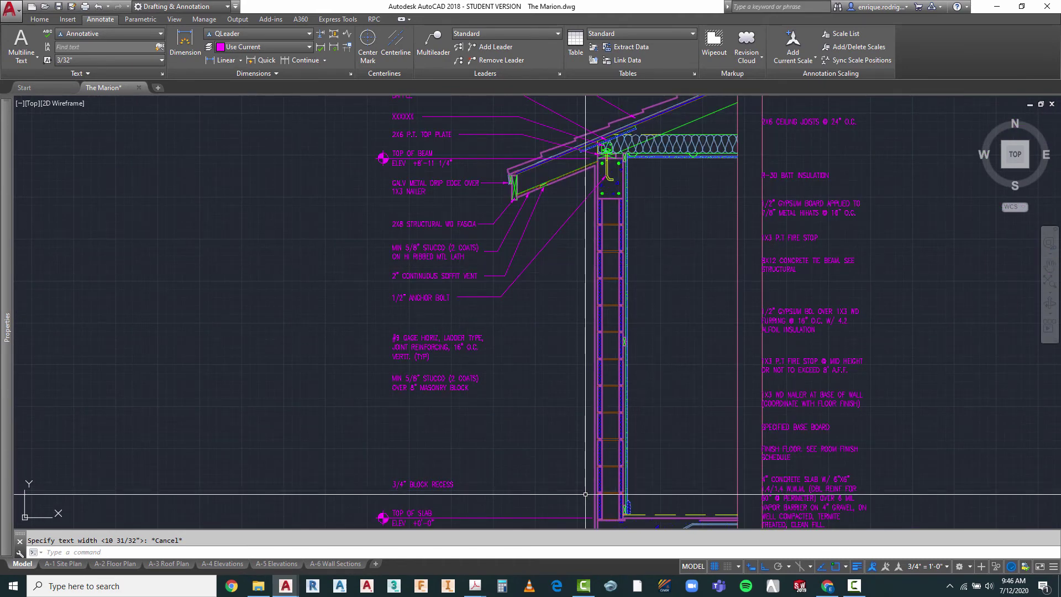
left_click(620, 410)
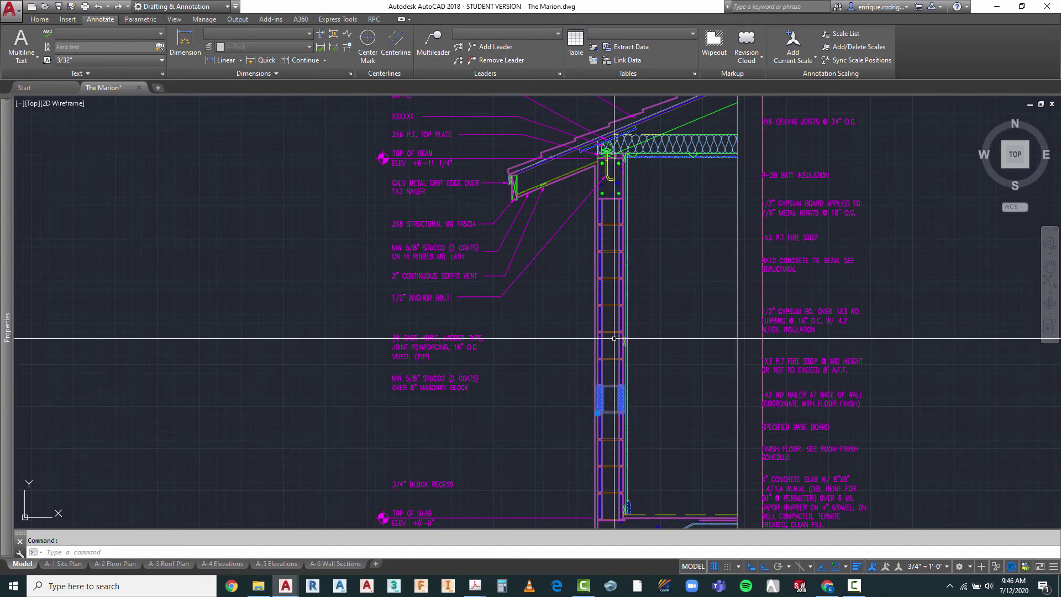
mouse_move(609, 385)
left_mouse_down()
mouse_move(609, 491)
mouse_move(608, 467)
left_mouse_up()
key("Escape")
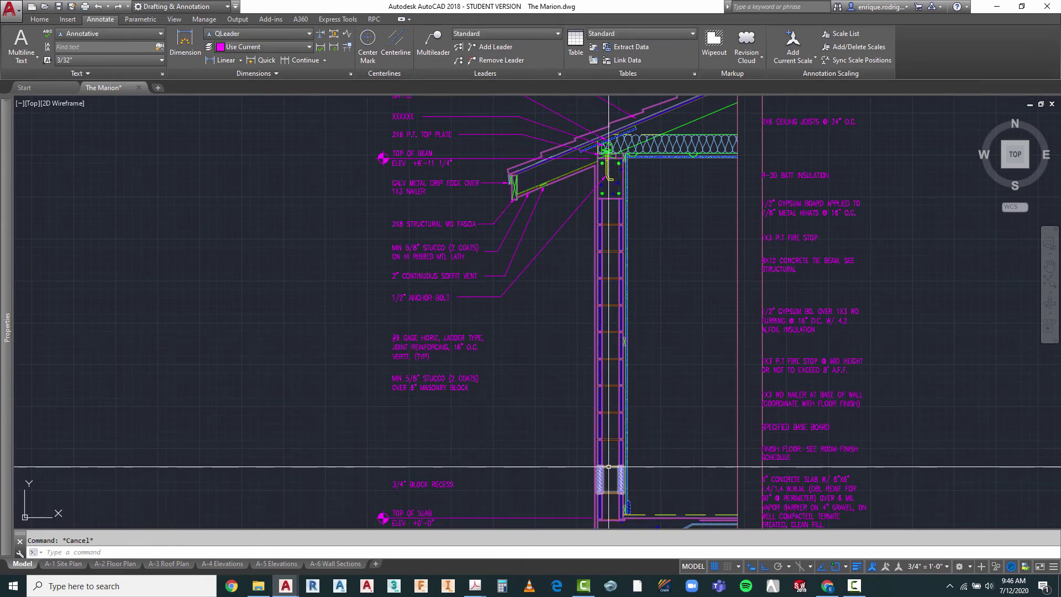
key("ctrl+z")
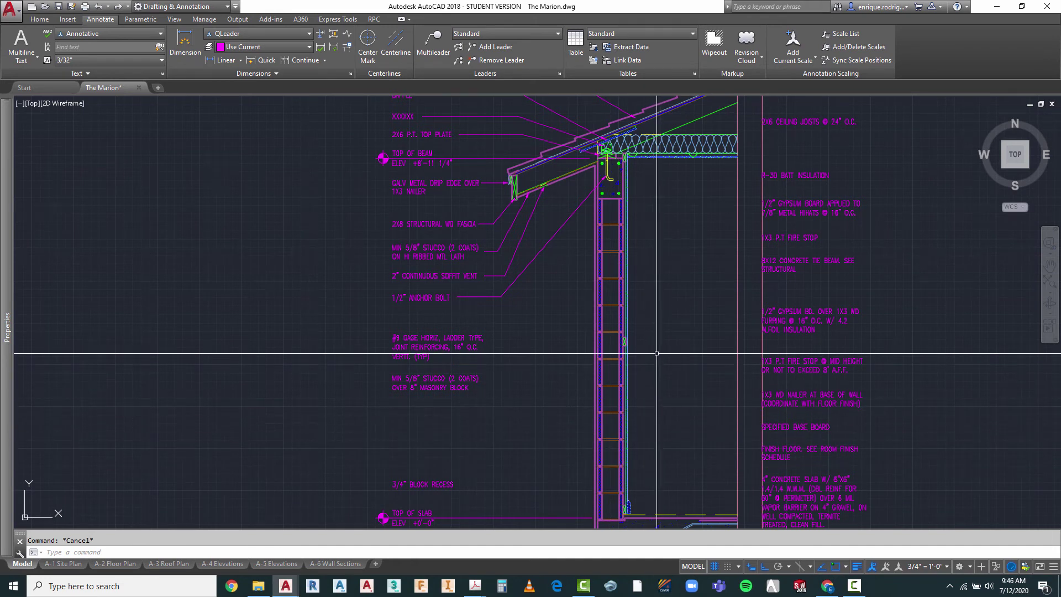
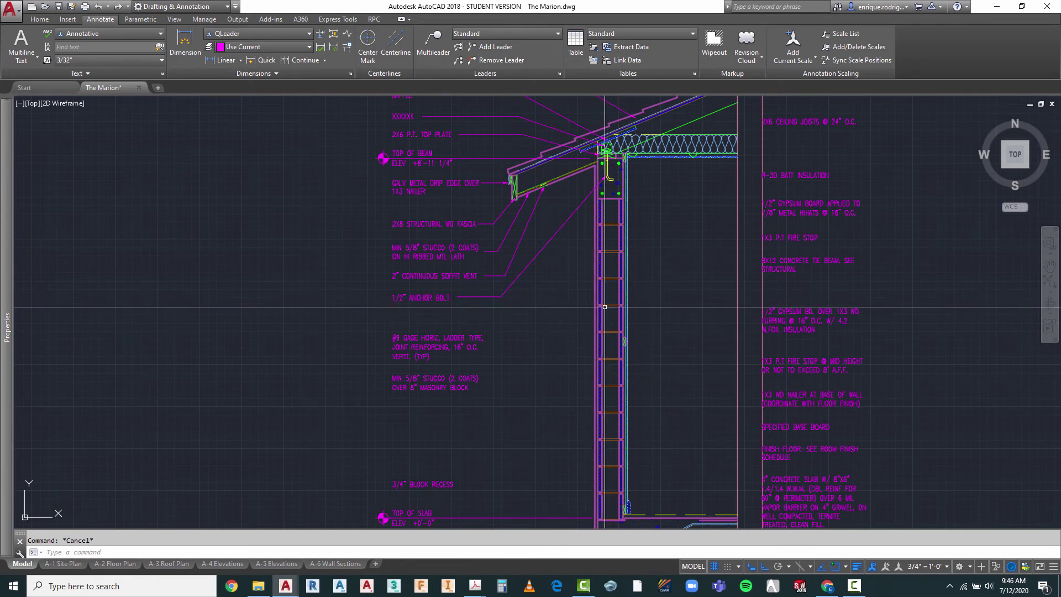
- Add a leader from a mortar joint in the block wall to an about 5" horizontal landing beside the #9 GAGE HORIZ joint reinforcing note
right_click(544, 201)
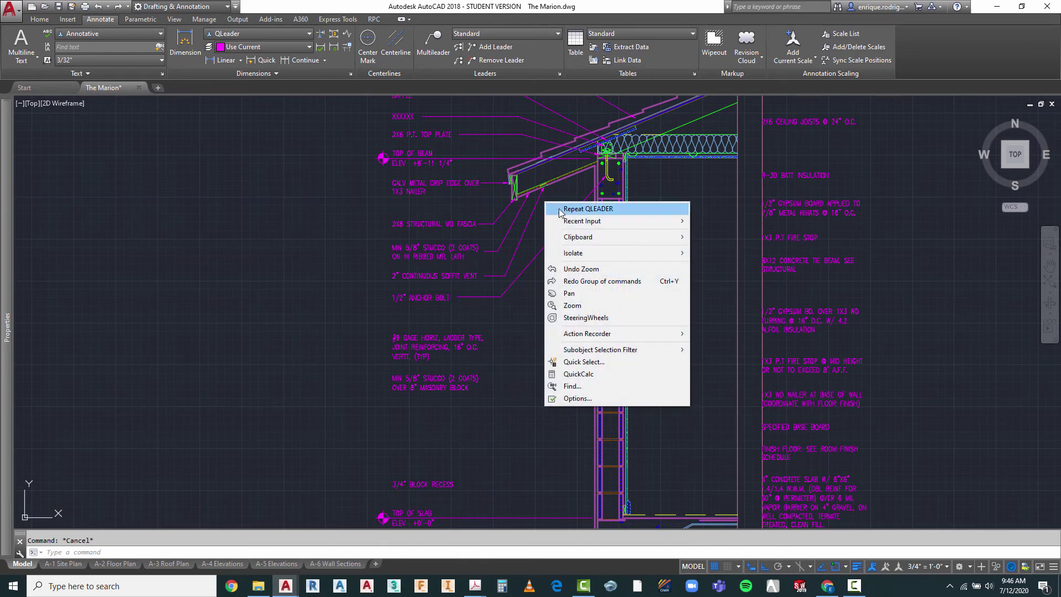
left_click(591, 209)
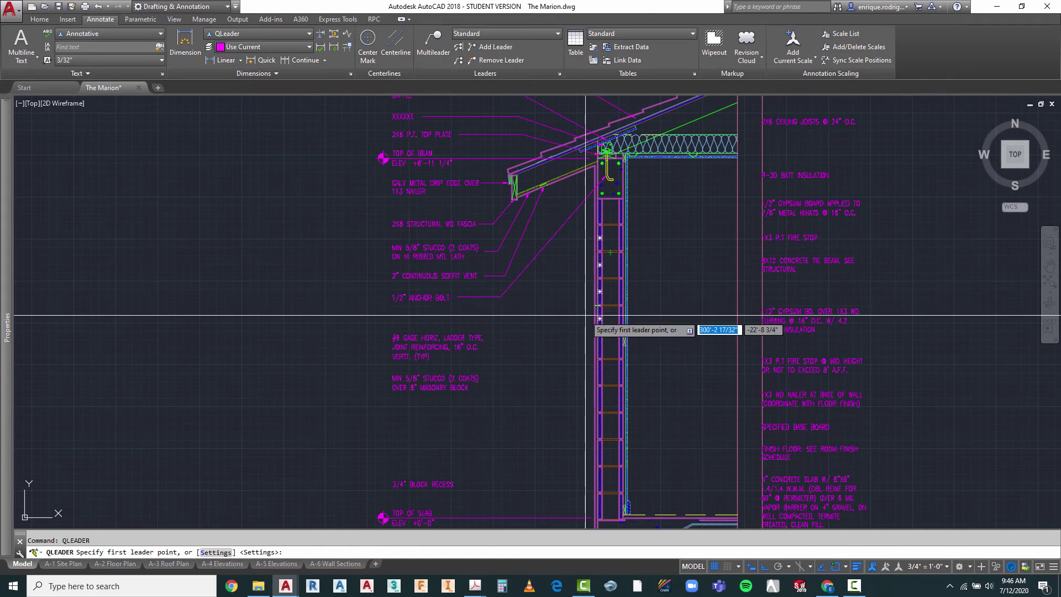
scroll(597, 306, "up", 6)
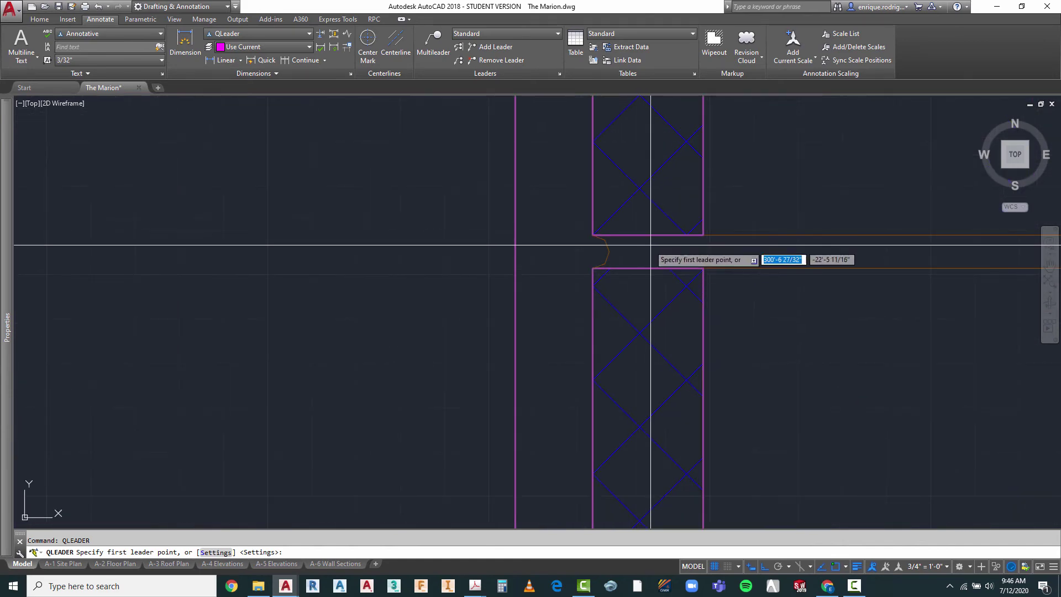
left_click(725, 268)
scroll(727, 268, "down", 8)
scroll(760, 238, "down", 3)
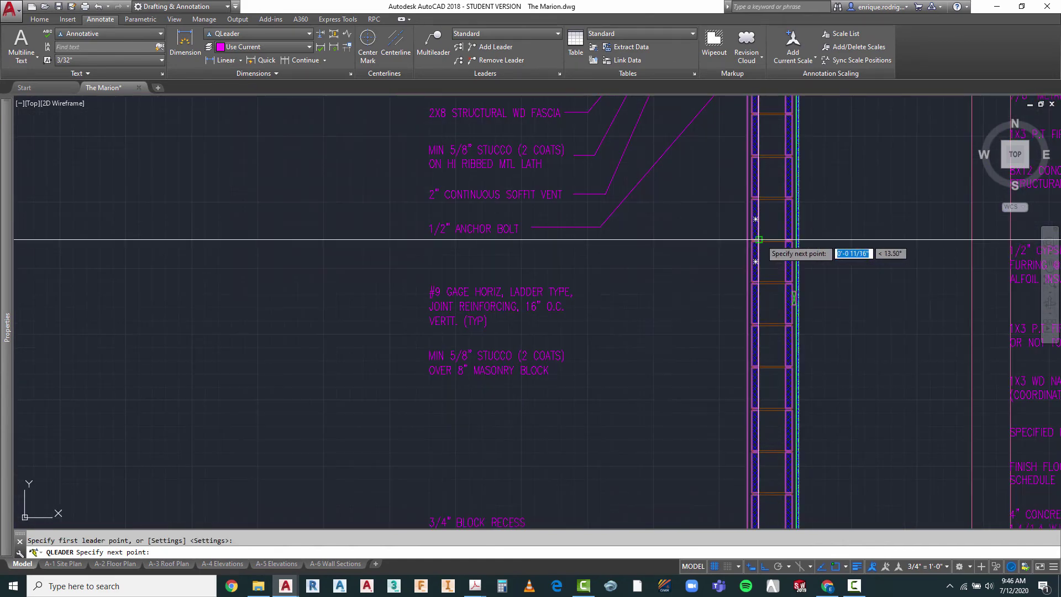
scroll(656, 312, "up", 2)
key("F8")
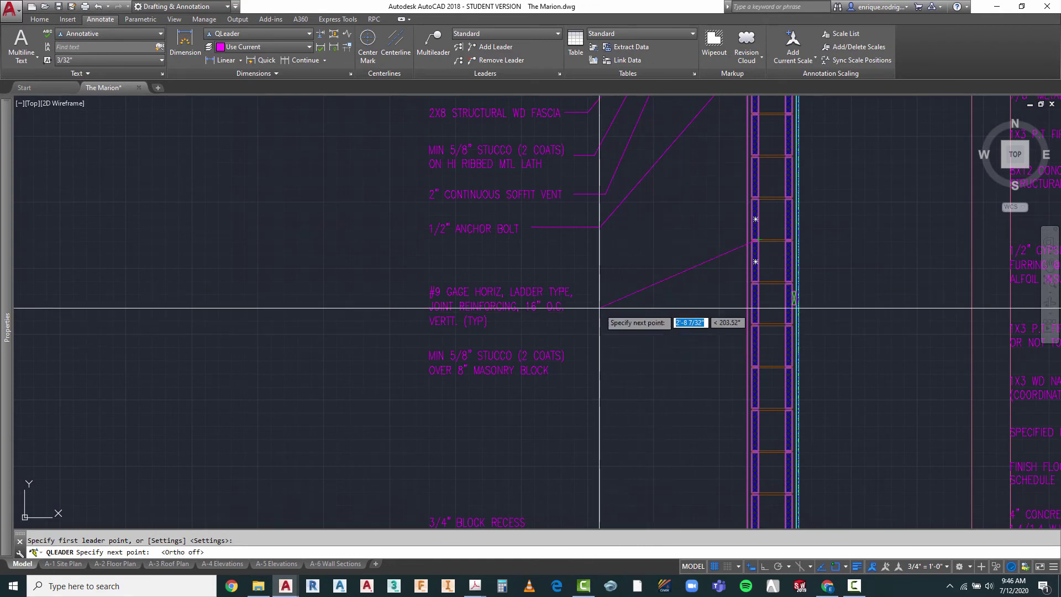
left_click(604, 299)
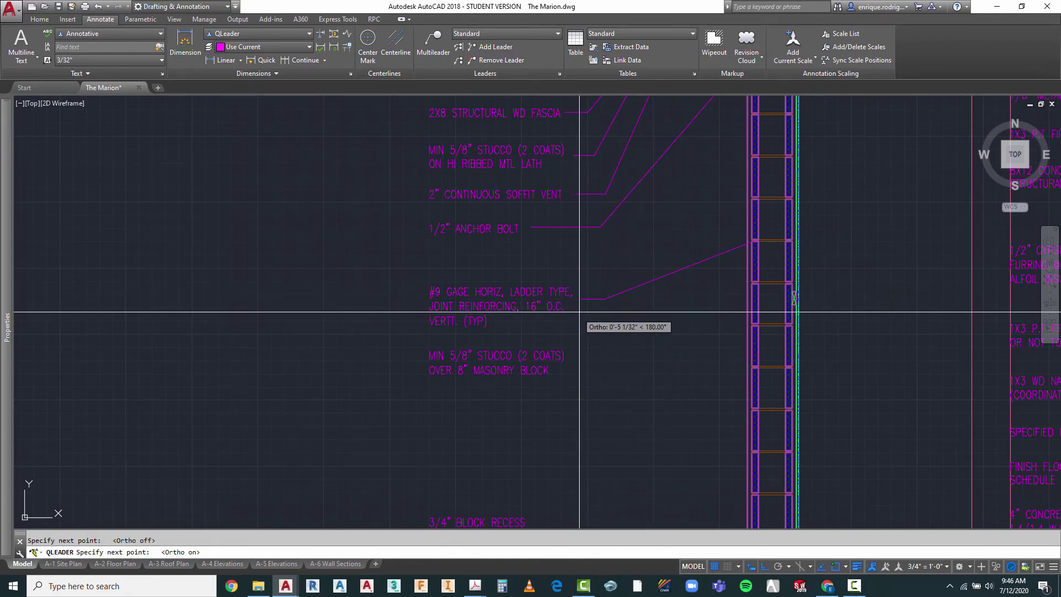
key("Return")
key("Escape")
- Draw a straight horizontal leader from the outer face of the masonry block to the MIN 5/8" STUCCO OVER 8" MASONRY BLOCK note
right_click(620, 351)
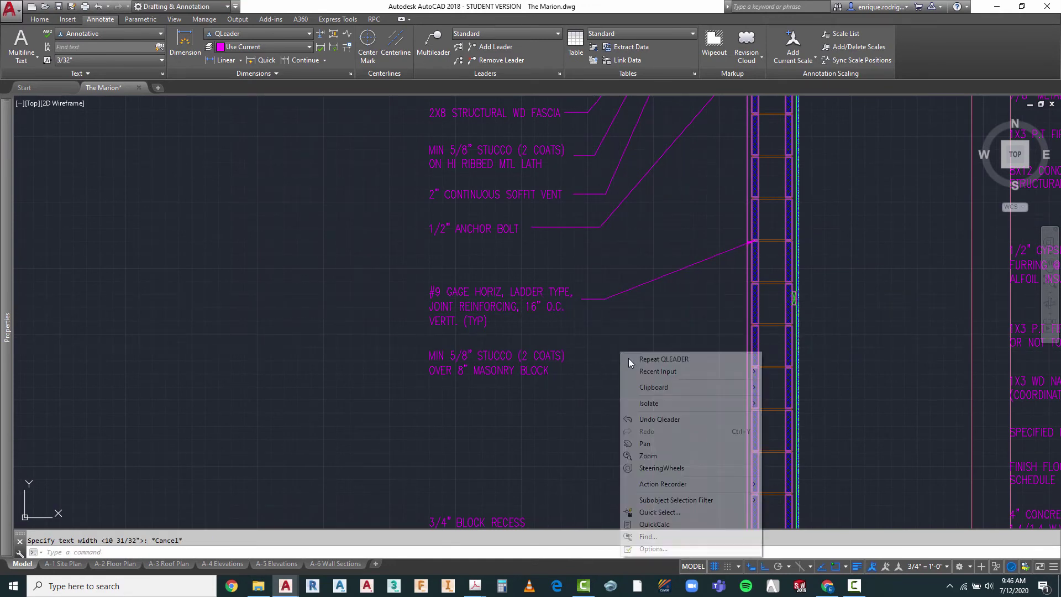
left_click(669, 359)
scroll(726, 354, "up", 3)
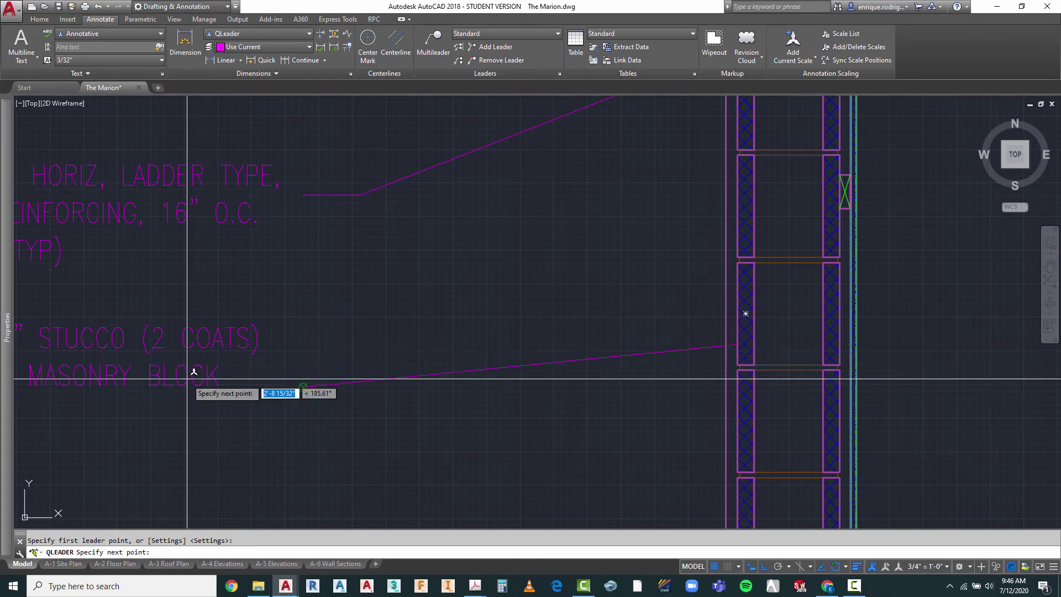
left_click(284, 344)
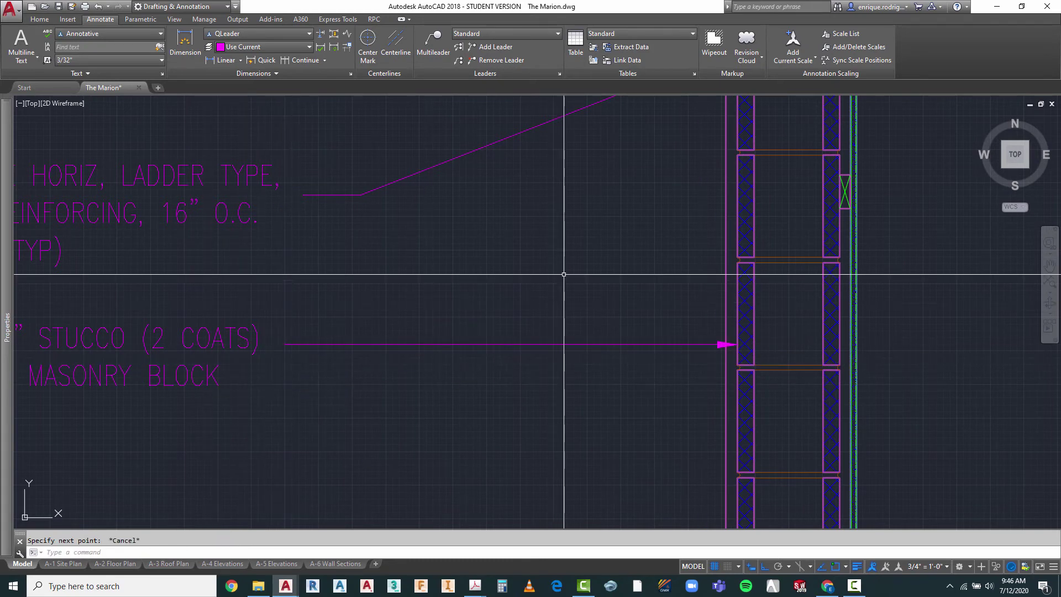
scroll(569, 277, "down", 5)
key("Escape")
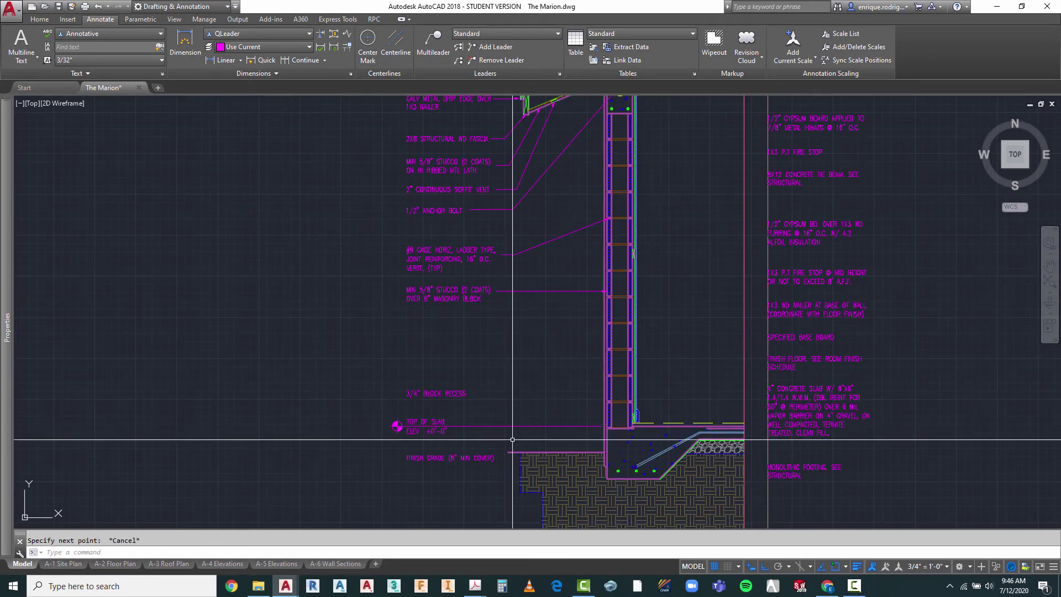
- Move the 3/4" BLOCK RECESS note slightly straight up to widen its gap above the TOP OF SLAB elevation note
scroll(508, 436, "up", 2)
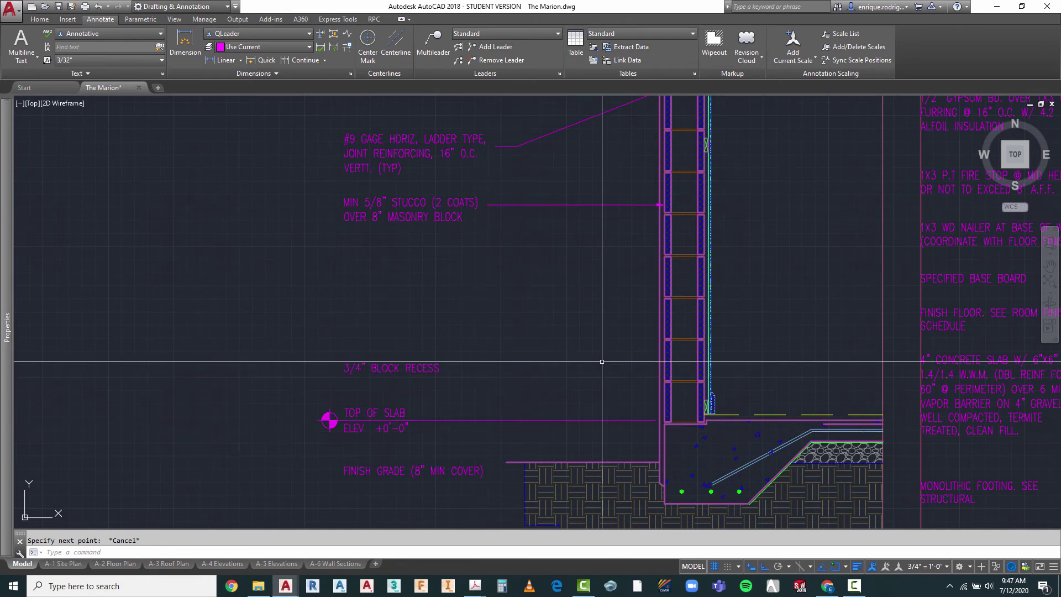
key("Escape")
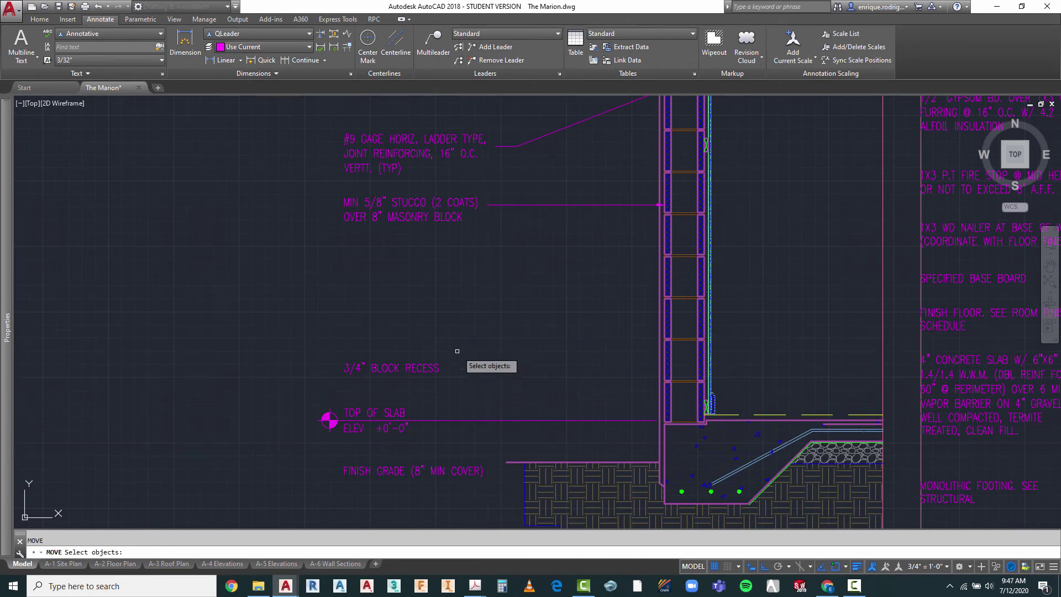
left_click(457, 351)
left_click(420, 388)
key("Return")
left_click(534, 366)
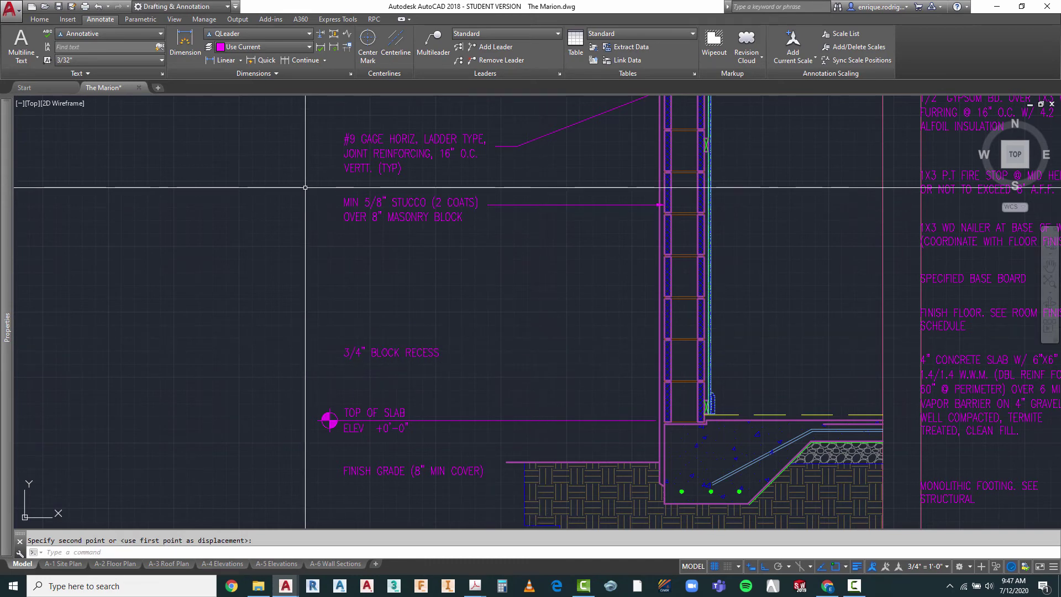
key("Escape")
- Add a leader from the slab recess under the bottom block, sloping about 2'-9", to a horizontal landing beside the 3/4" BLOCK RECESS note
right_click(539, 211)
mouse_move(572, 231)
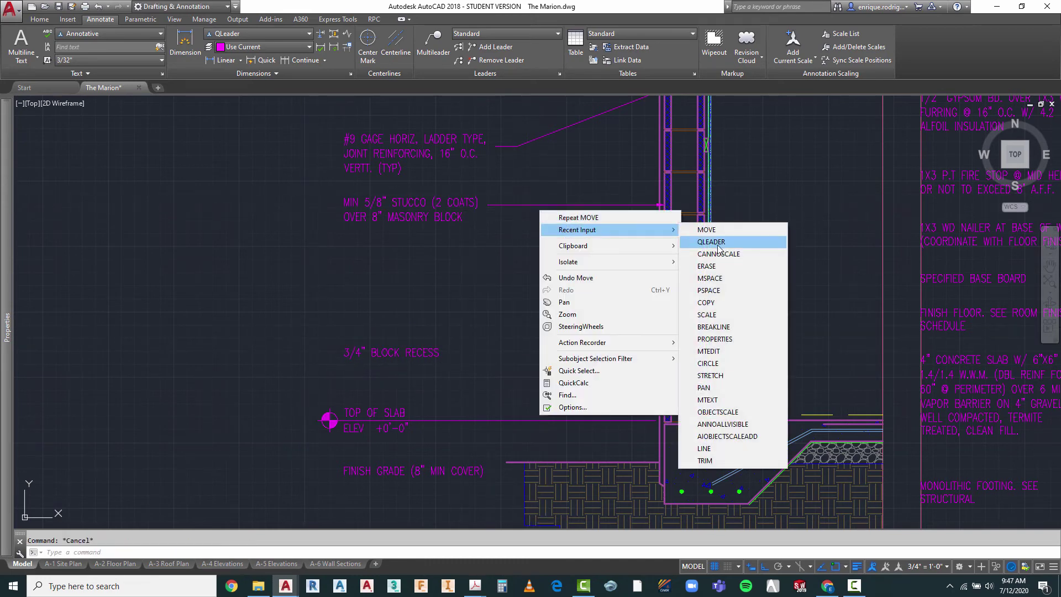
left_click(711, 241)
scroll(680, 431, "up", 4)
scroll(680, 431, "up", 4)
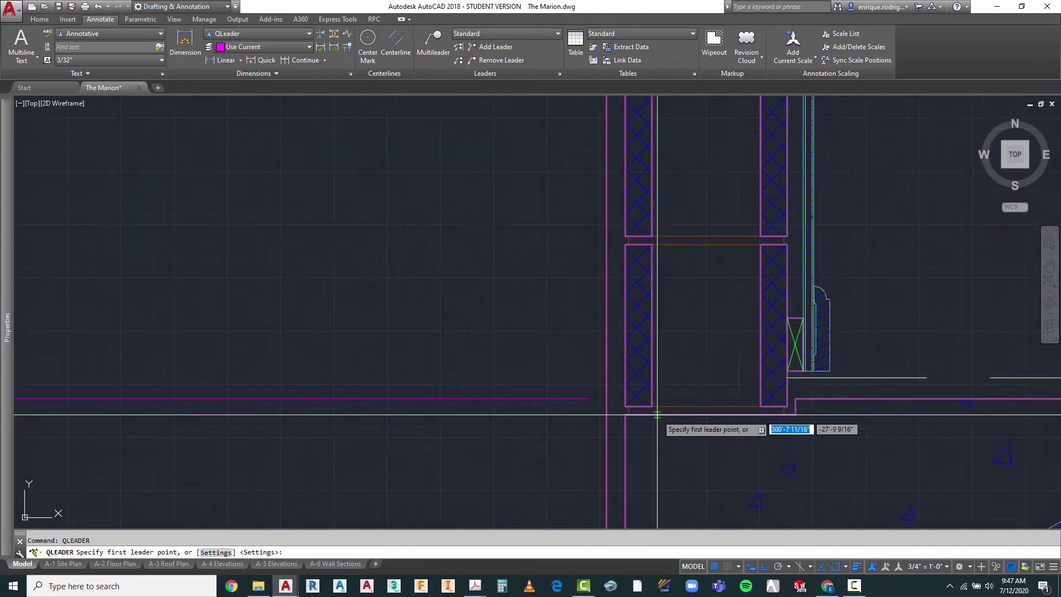
left_click(703, 414)
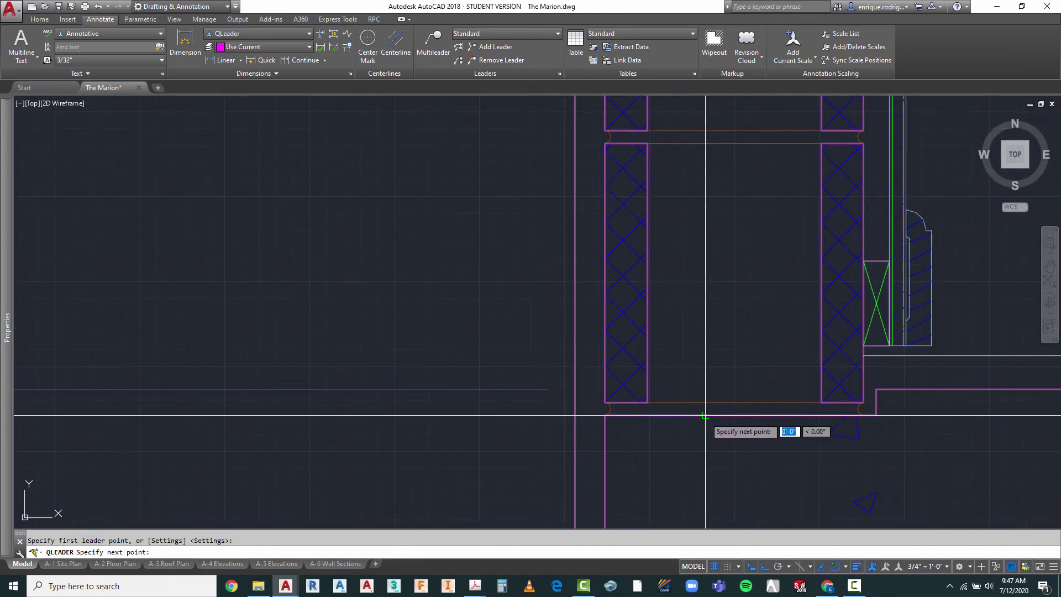
scroll(706, 409, "down", 5)
key("F8")
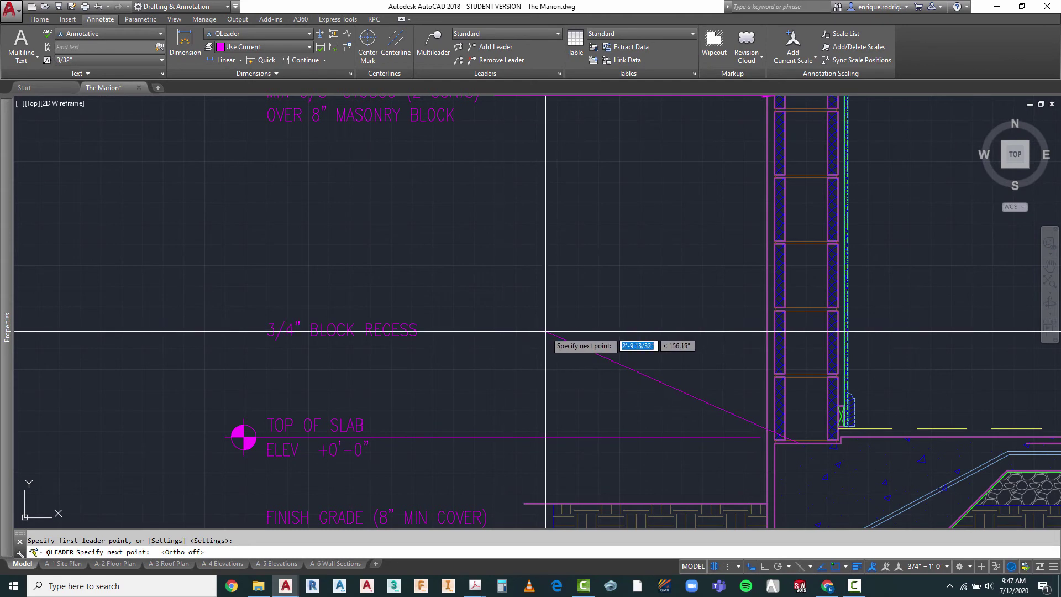
key("F8")
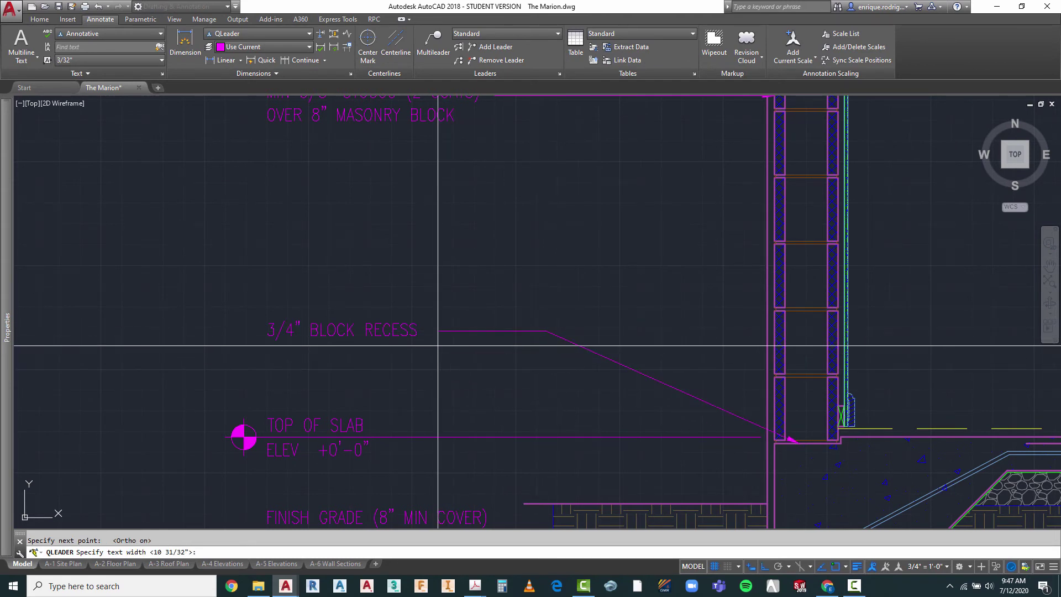
key("Escape")
- Move the FINISH GRADE (8" MIN COVER) note slightly straight down, away from the TOP OF SLAB elevation note
scroll(555, 227, "down", 3)
scroll(627, 333, "up", 3)
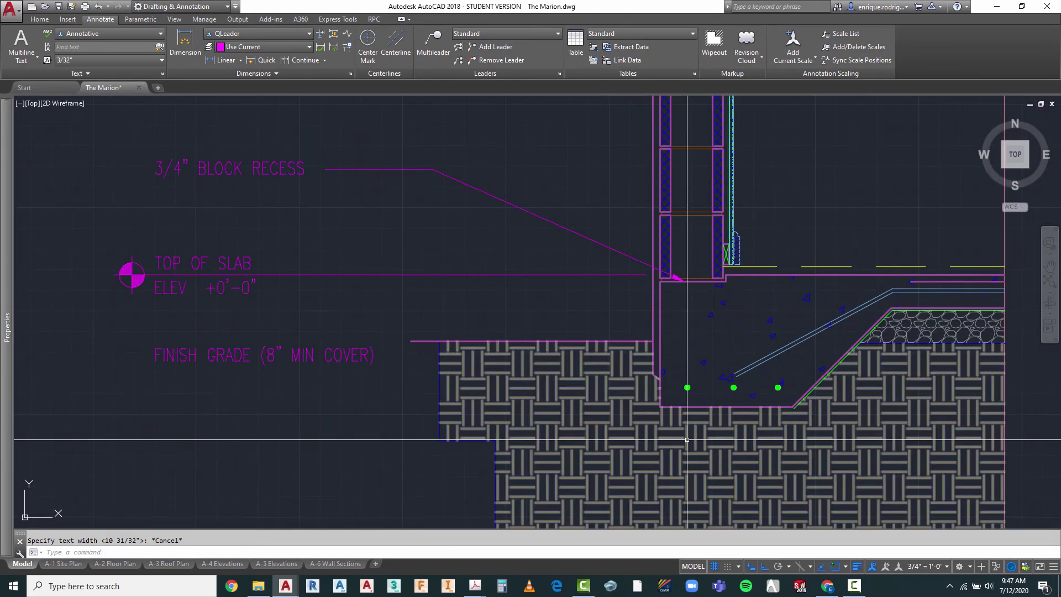
scroll(413, 432, "down", 2)
scroll(404, 429, "up", 2)
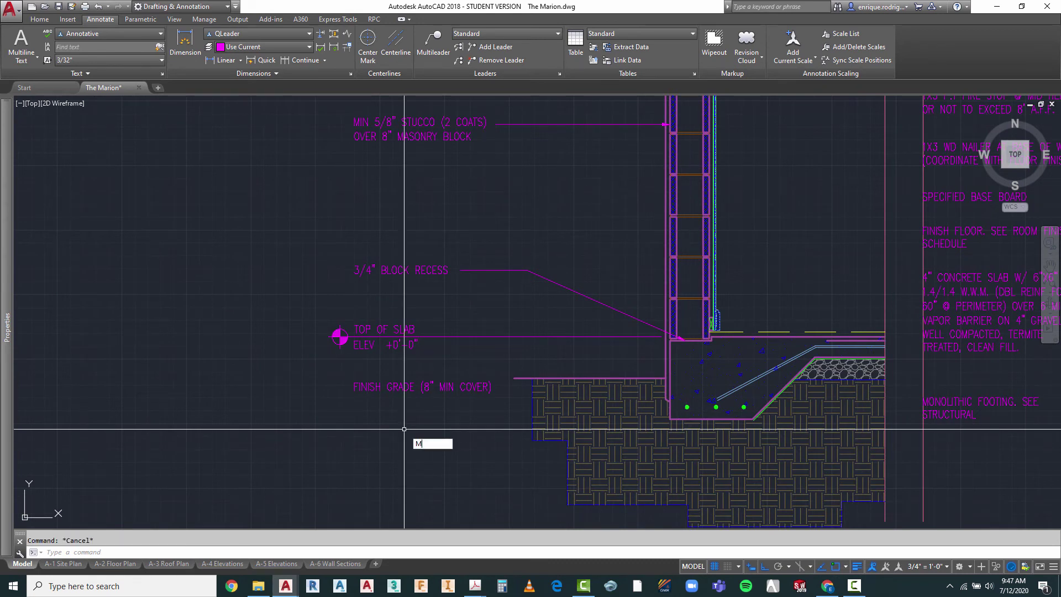
left_click(429, 371)
left_click(398, 417)
key("Return")
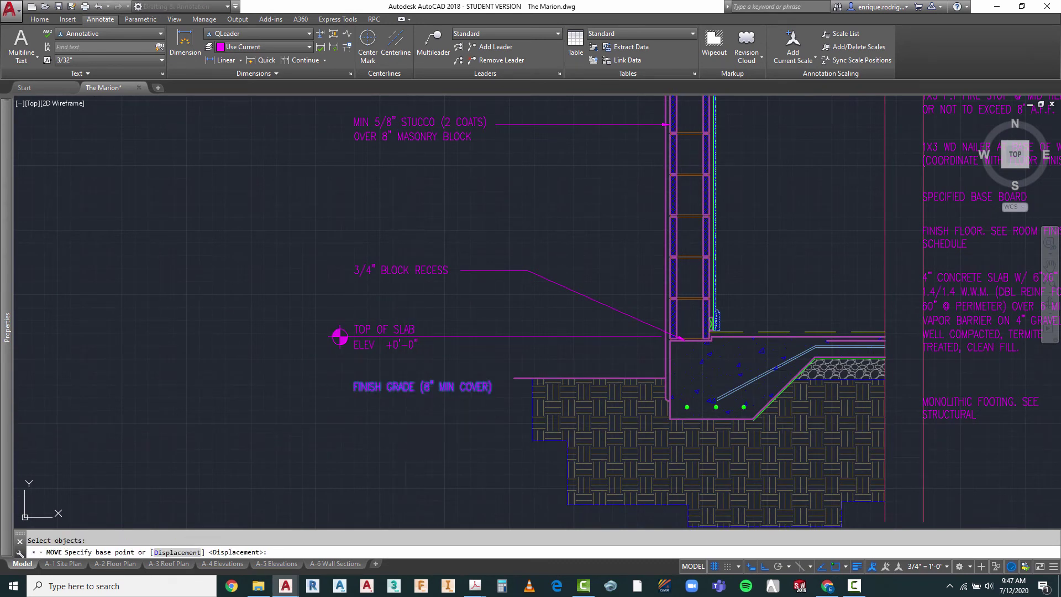
left_click(406, 415)
key("Escape")
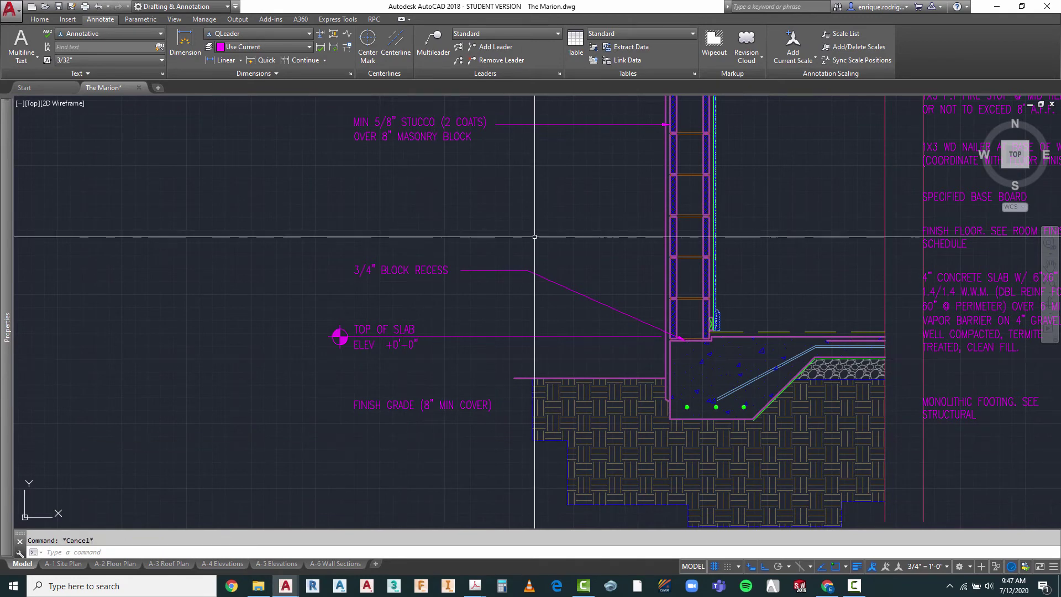
- Add a leader from the finish grade line, sloping about 1'-7", to a short landing beside the FINISH GRADE (8" MIN COVER) note
right_click(534, 238)
mouse_move(574, 257)
left_click(695, 269)
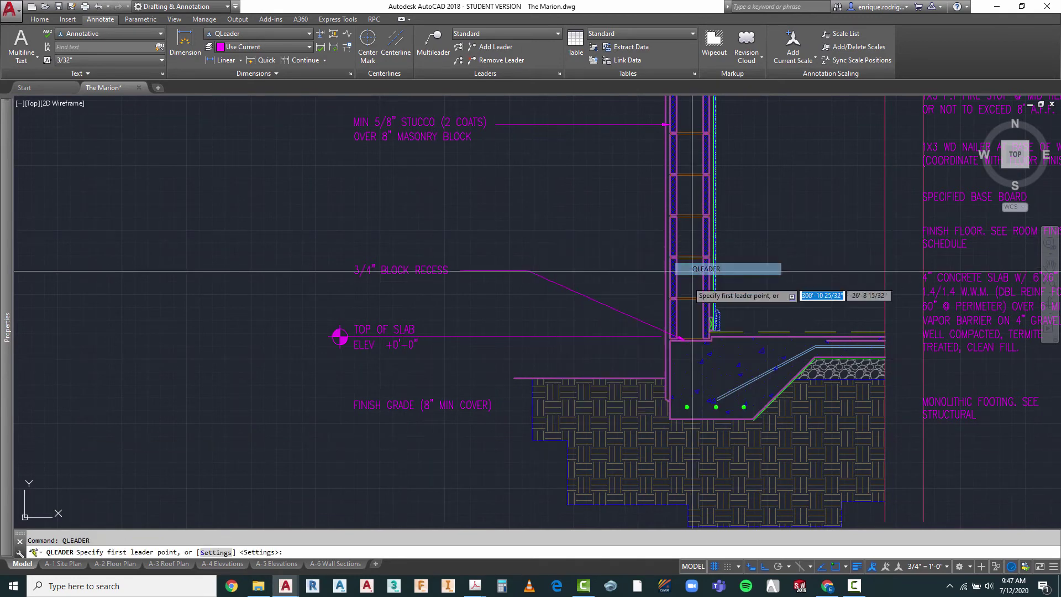
scroll(680, 343, "up", 6)
left_click(675, 319)
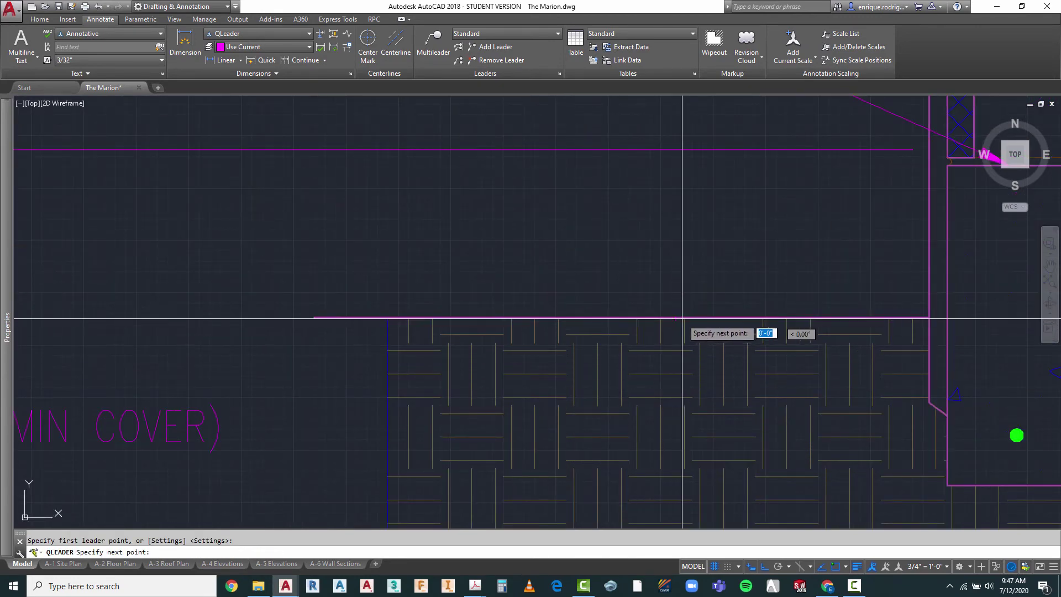
scroll(676, 320, "down", 5)
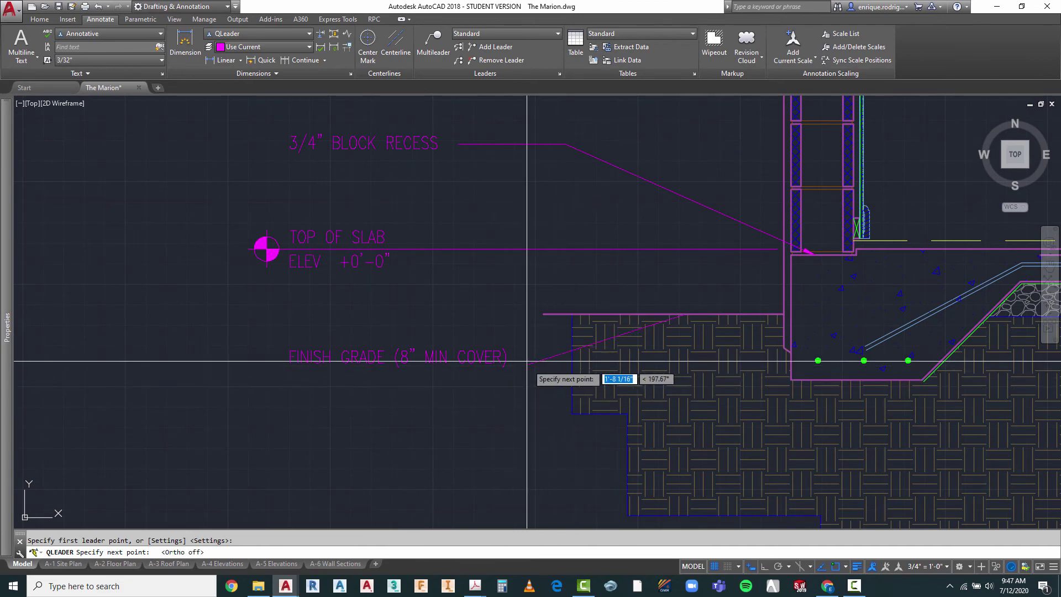
scroll(552, 362, "up", 4)
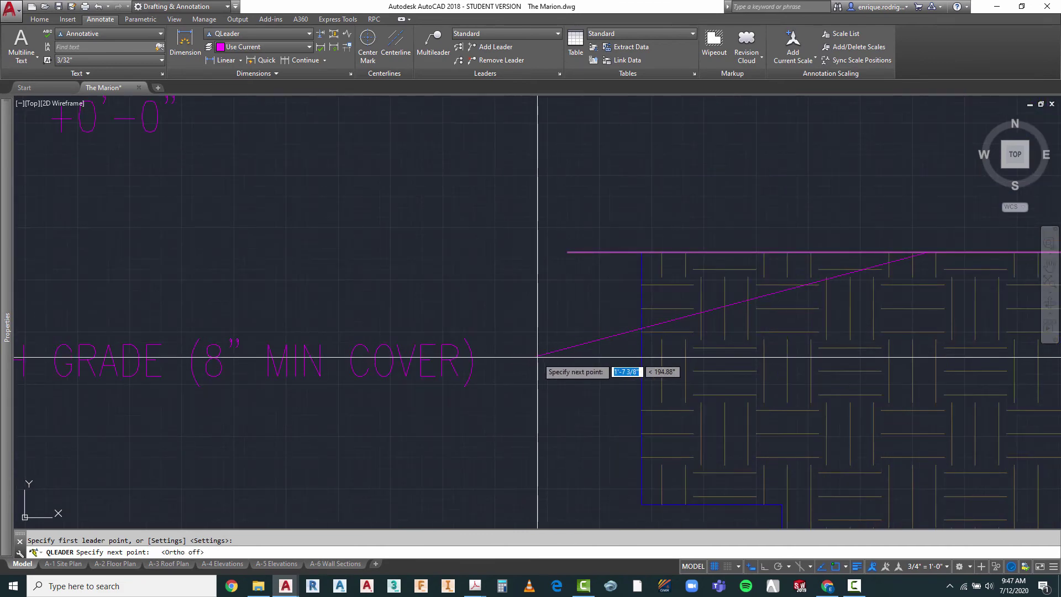
left_click(499, 366)
key("Return")
key("Escape")
scroll(570, 439, "down", 5)
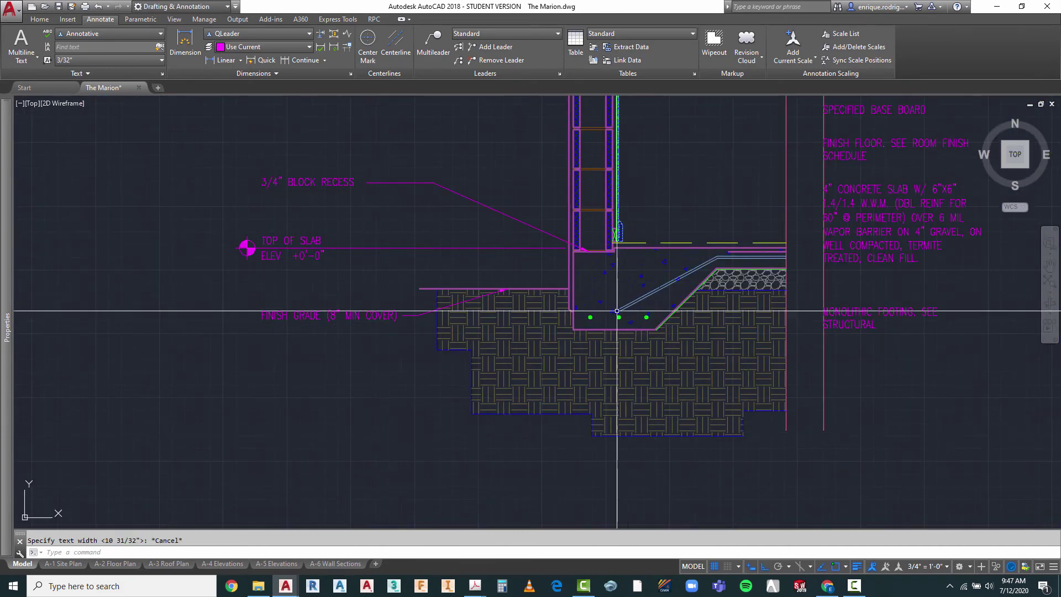
- Dismiss the advertisement notification covering the drawing
scroll(563, 298, "up", 4)
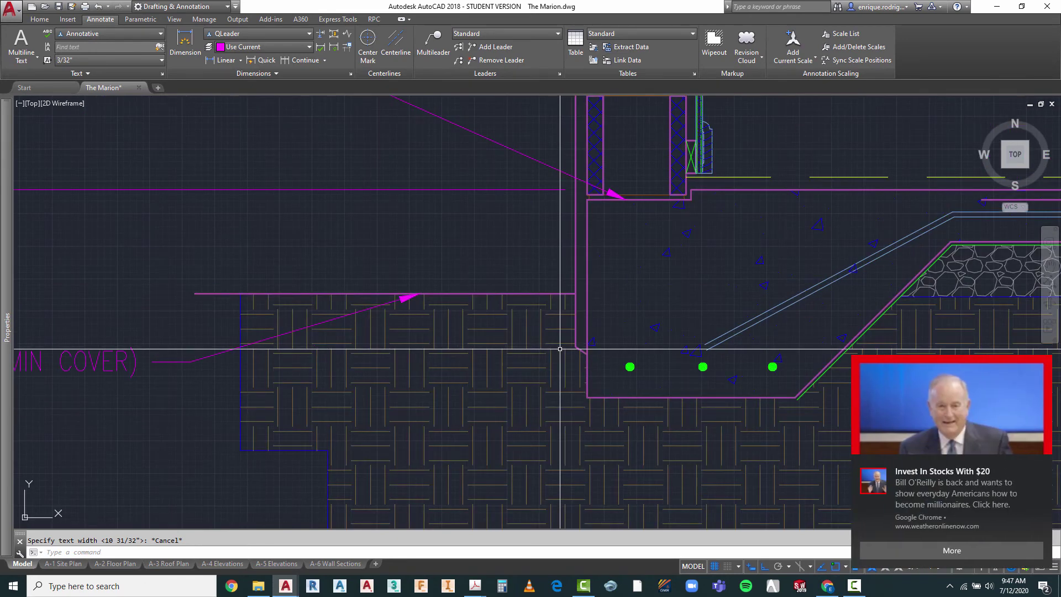
left_click(1042, 466)
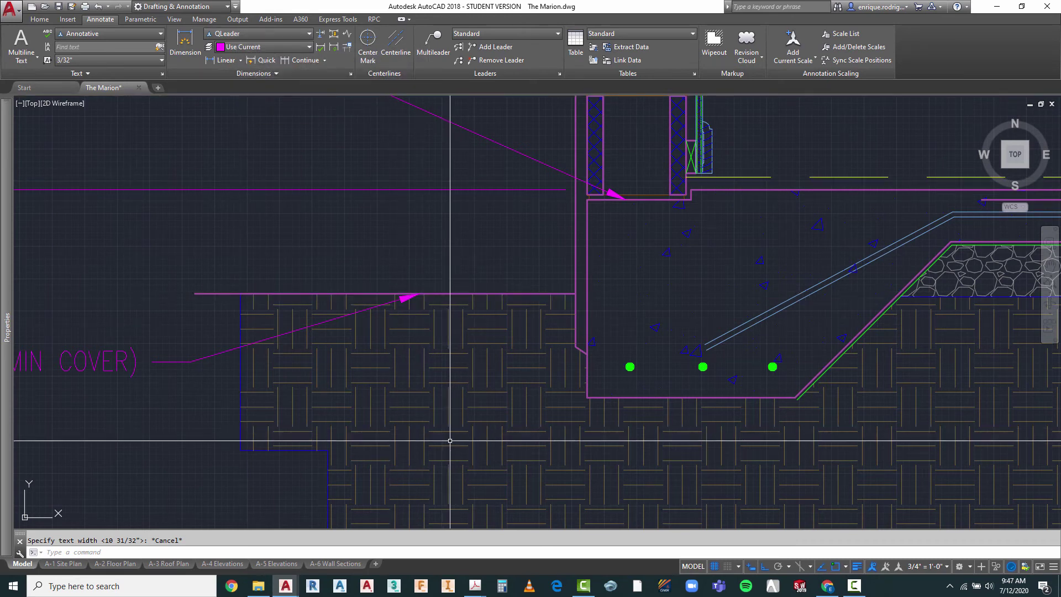
scroll(497, 428, "down", 6)
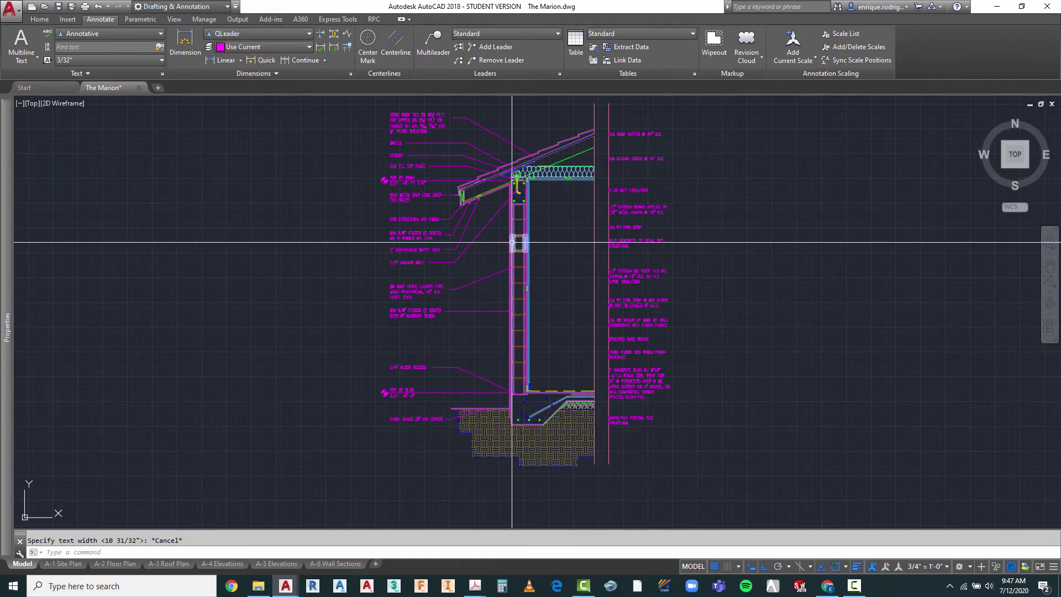
- Set the dimension style to Annotative and add a horizontal linear dimension below the soffit from the fascia's lower inner corner to the masonry block face
scroll(499, 165, "up", 3)
scroll(450, 201, "up", 4)
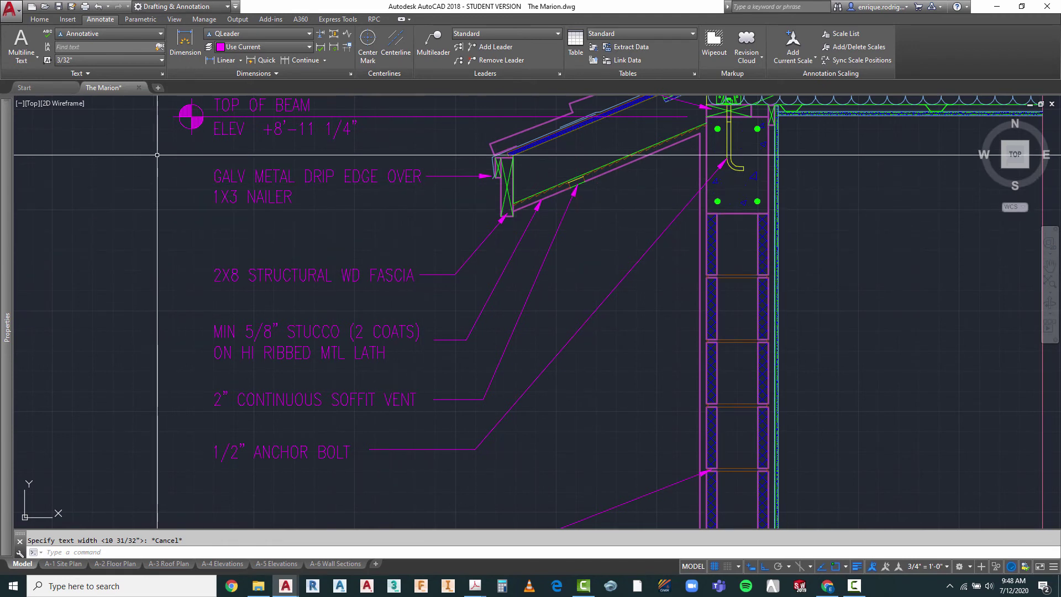
left_click(286, 35)
left_click(238, 88)
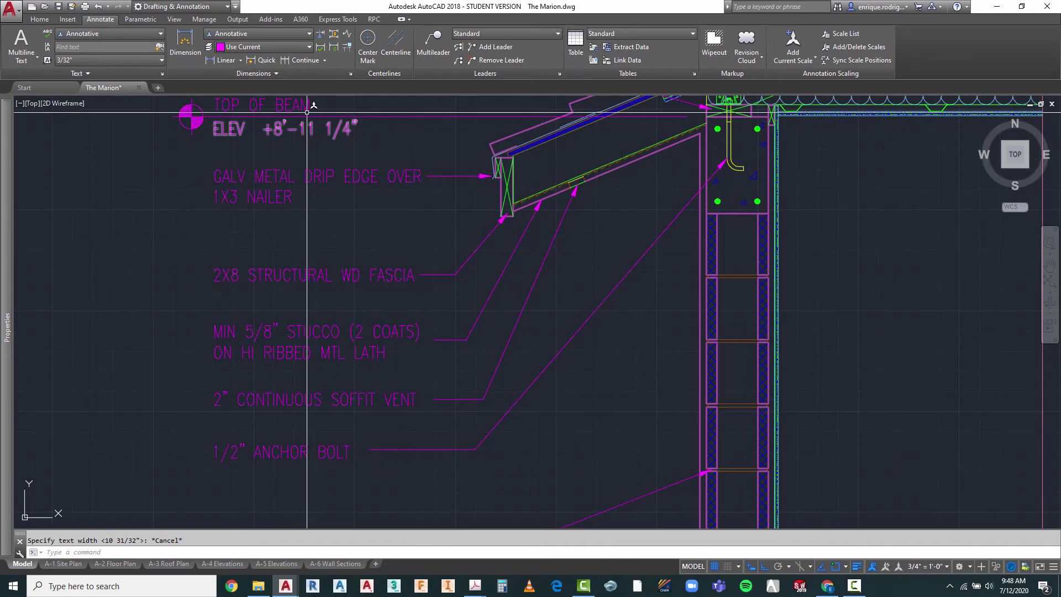
left_click(223, 59)
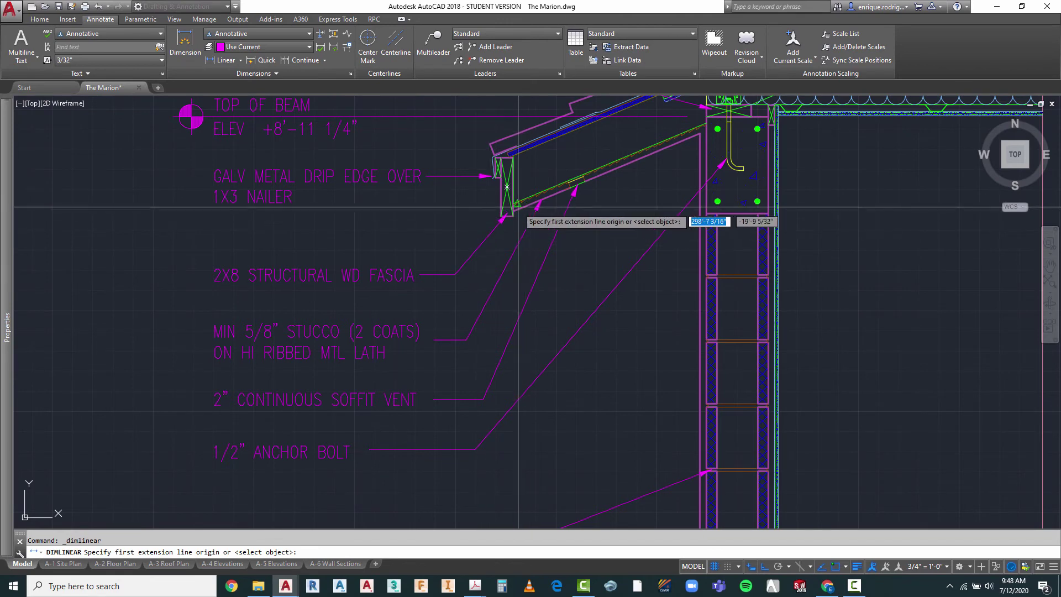
scroll(502, 219, "up", 5)
scroll(502, 179, "down", 4)
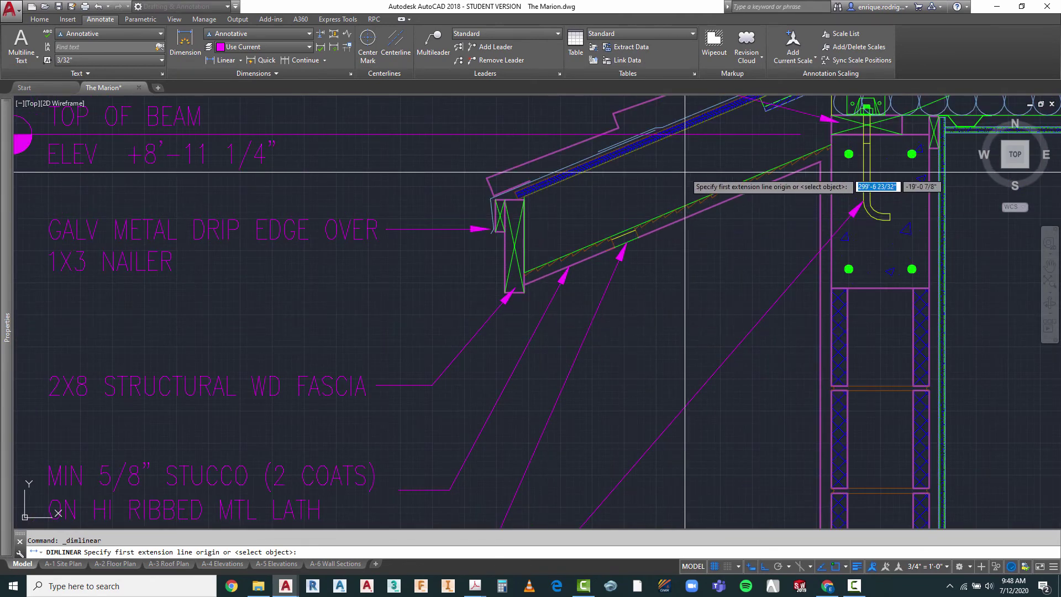
scroll(497, 318, "up", 4)
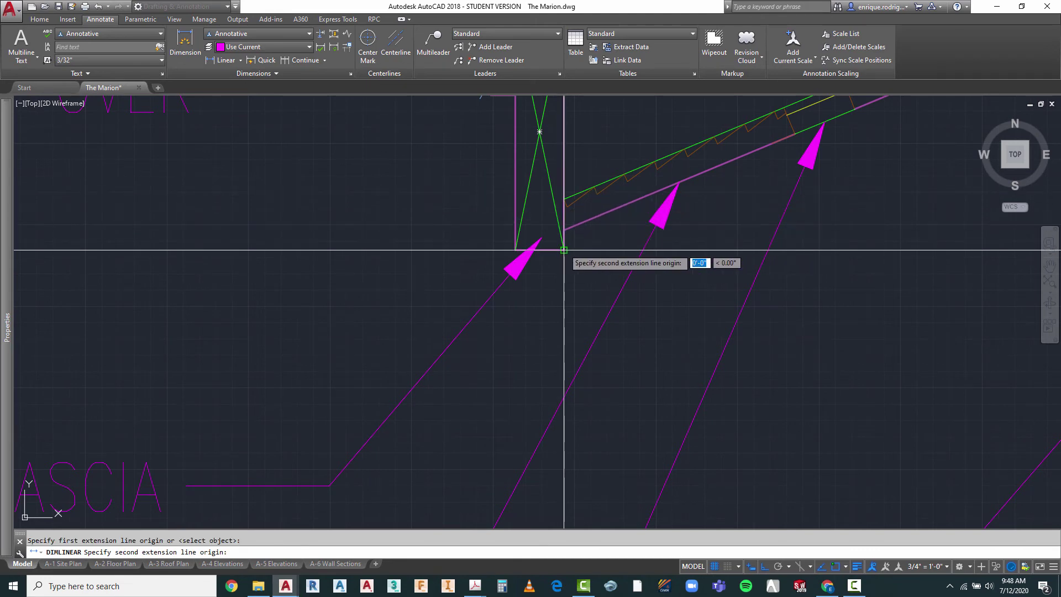
scroll(563, 250, "down", 5)
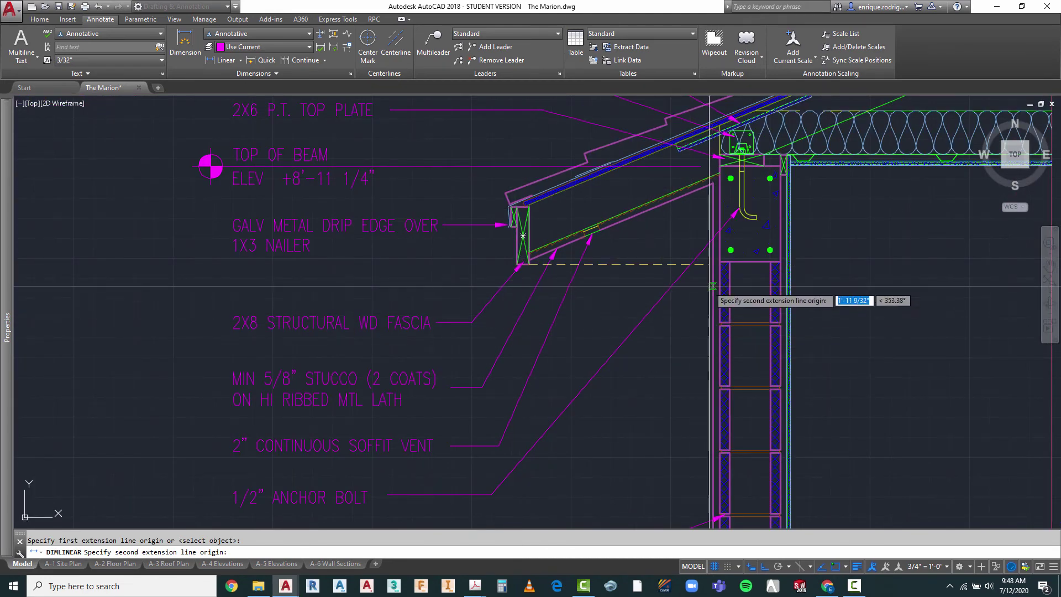
left_click(718, 282)
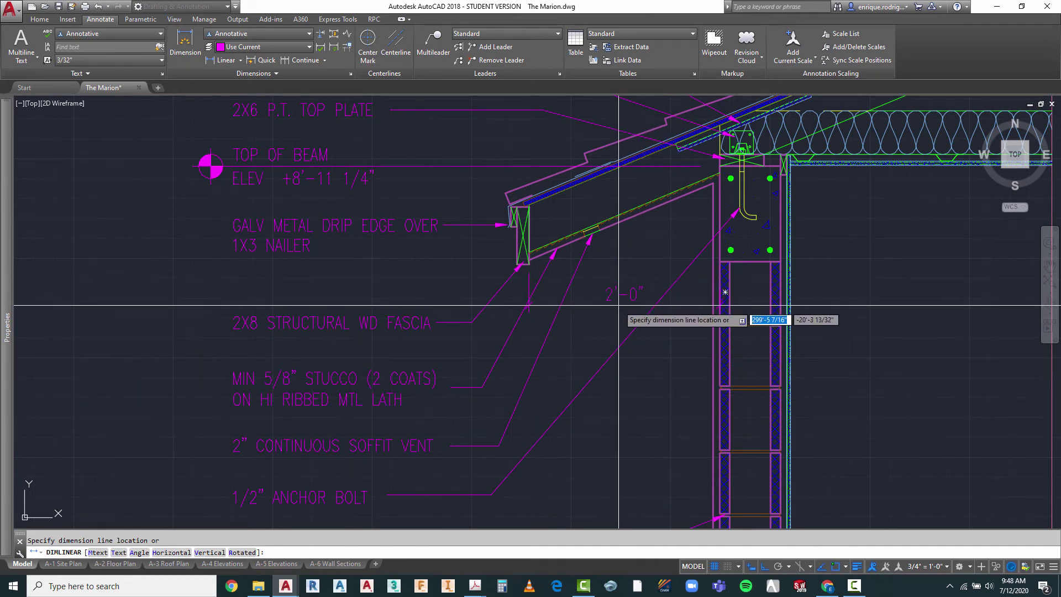
key("Escape")
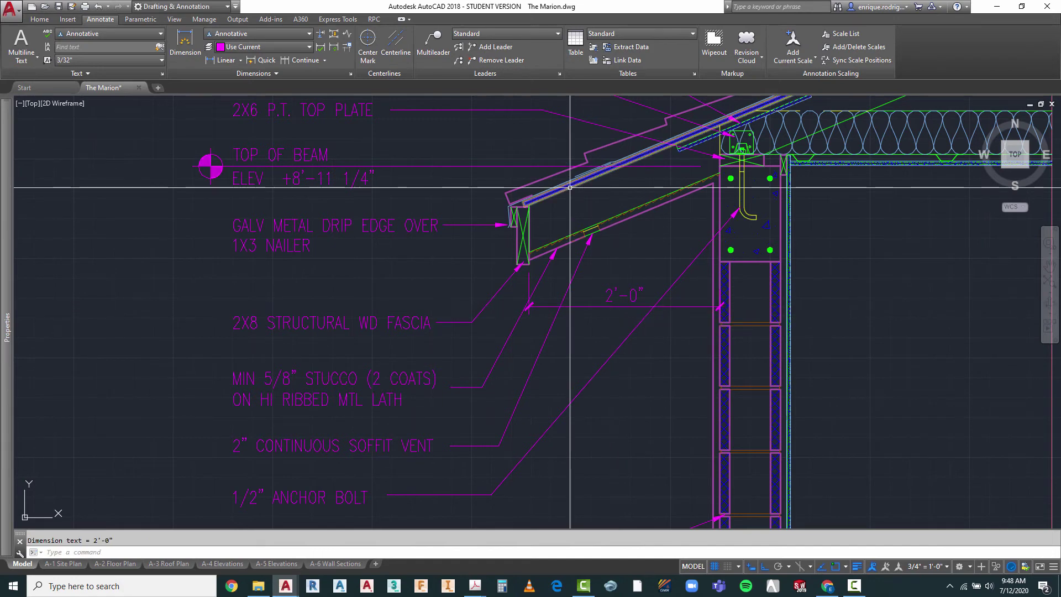
- Stretch the roof overhang dimension's line straight down, farther below the soffit
scroll(572, 308, "down", 5)
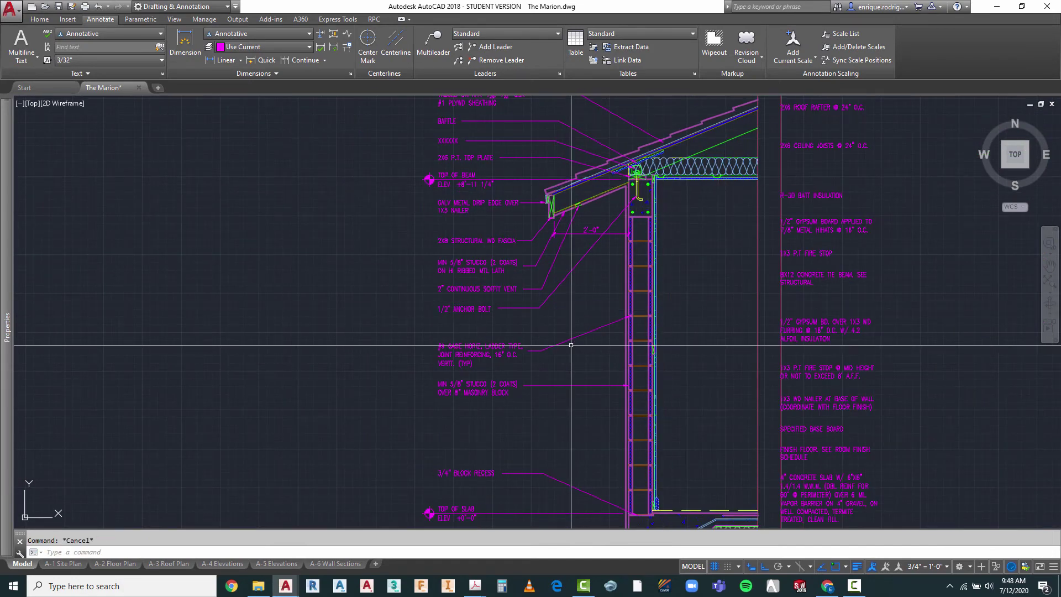
scroll(571, 344, "up", 2)
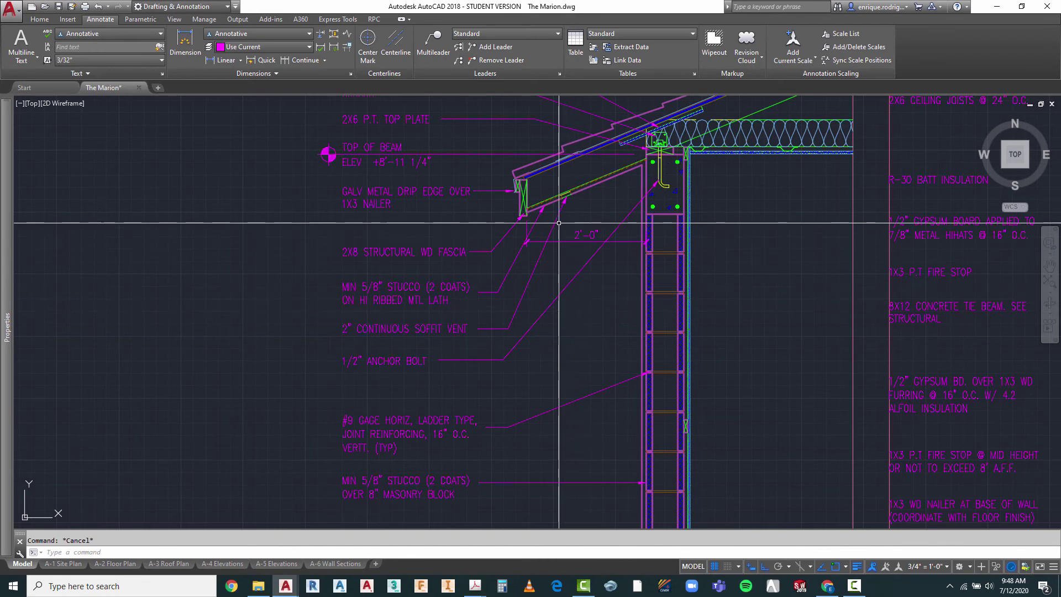
scroll(521, 254, "up", 6)
scroll(502, 275, "down", 3)
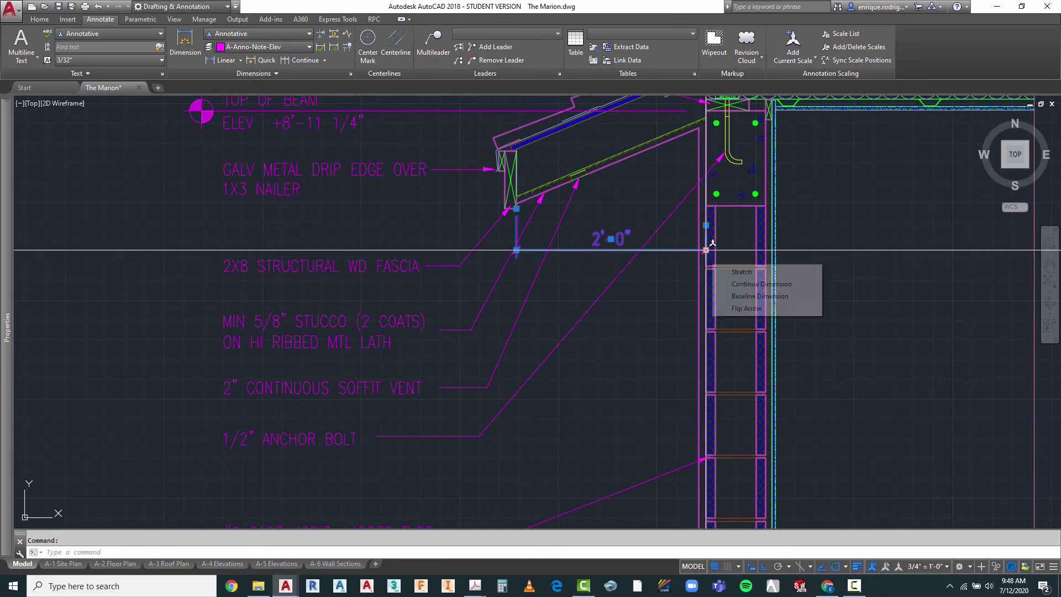
left_click(704, 252)
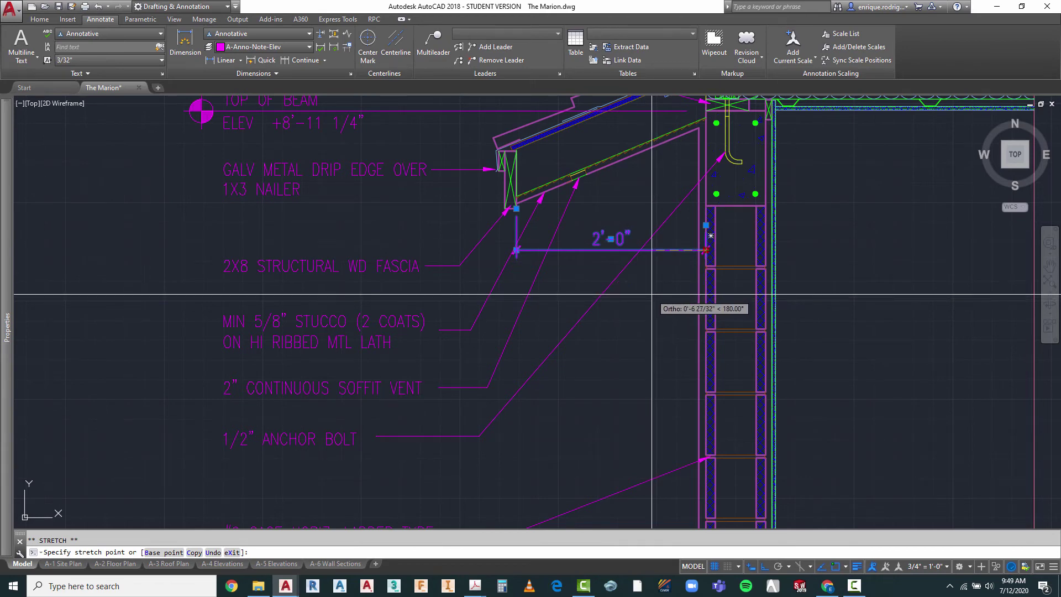
scroll(657, 298, "up", 4)
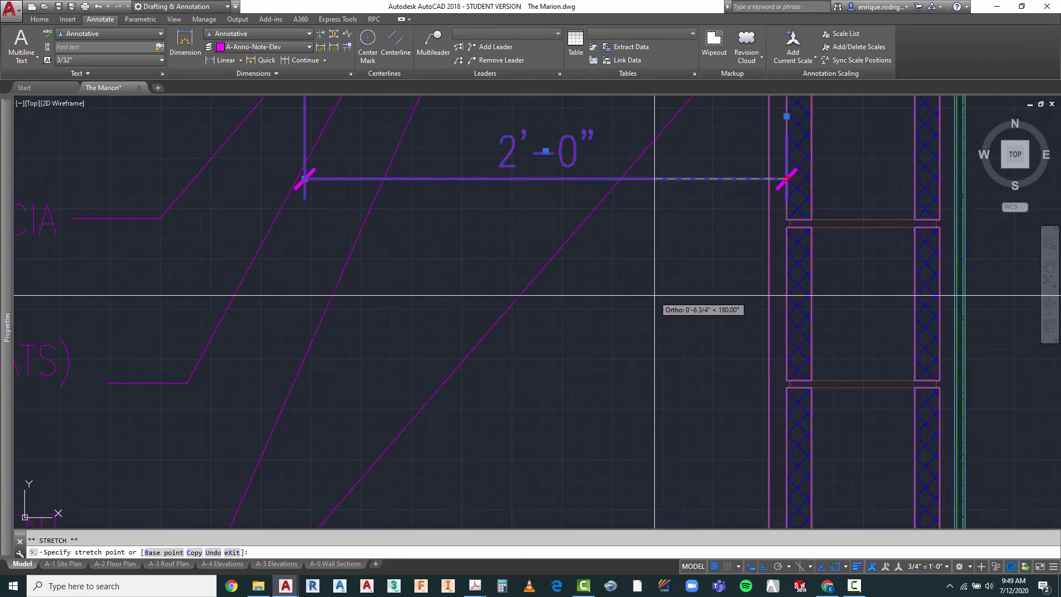
left_click(719, 296)
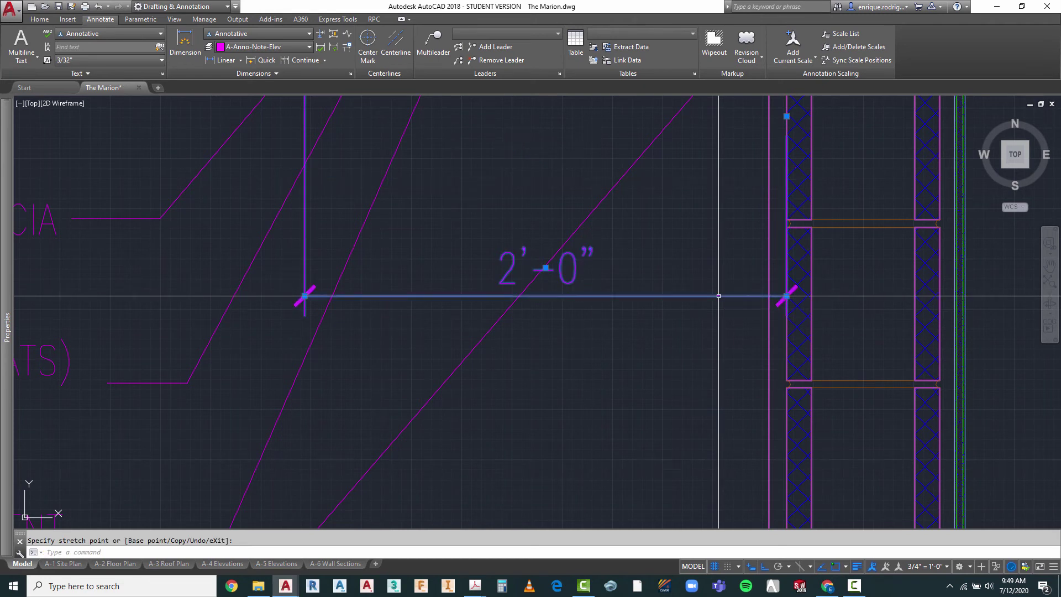
key("Escape")
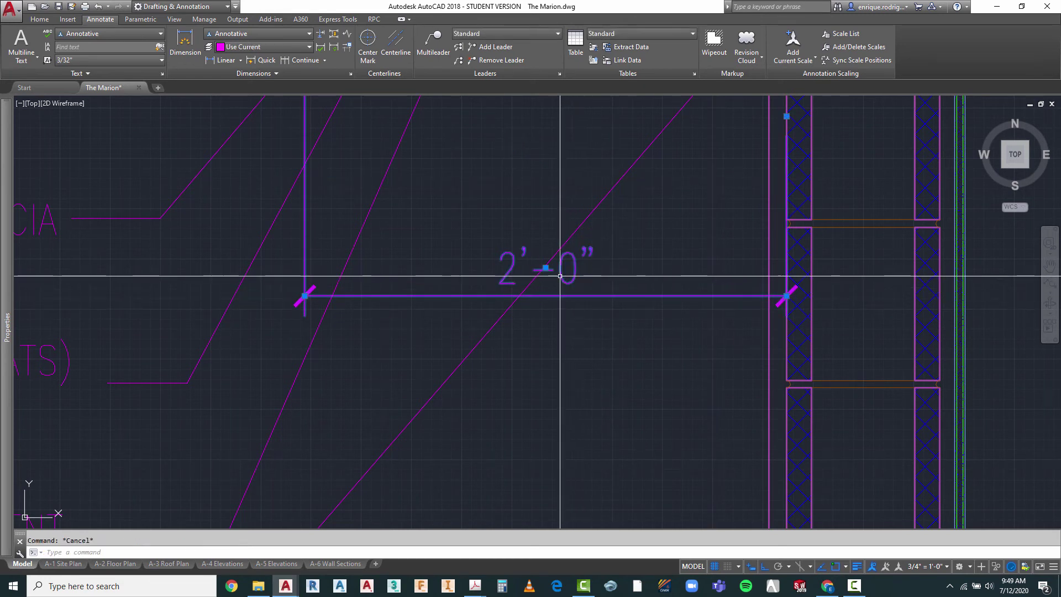
- Shift the overhang dimension's text sideways along its line toward the fascia, clear of the anchor bolt leader
left_click(533, 270)
left_click(546, 269)
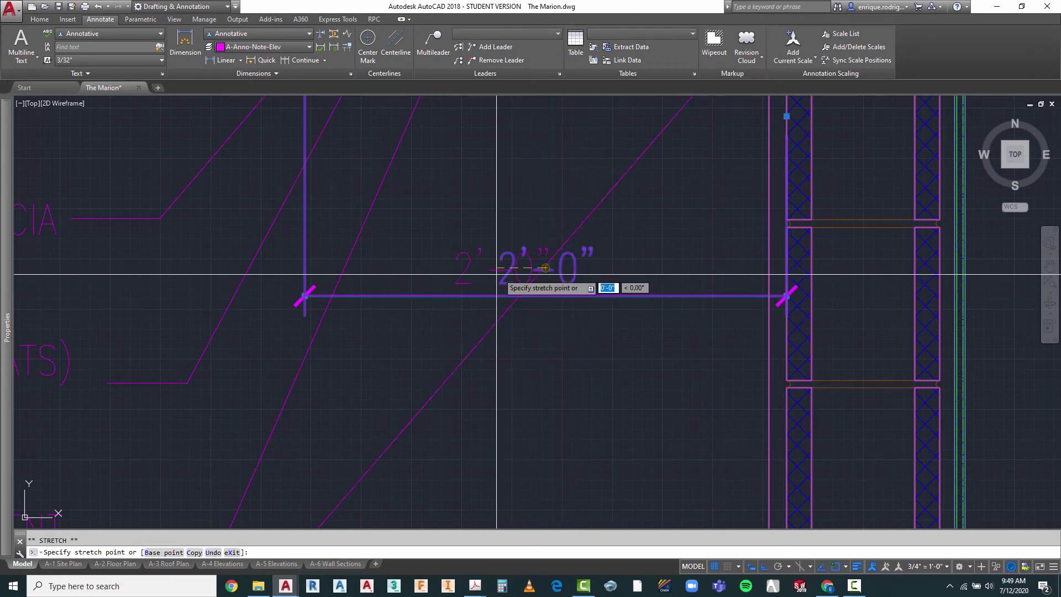
left_click(480, 289)
key("Escape")
scroll(534, 286, "down", 5)
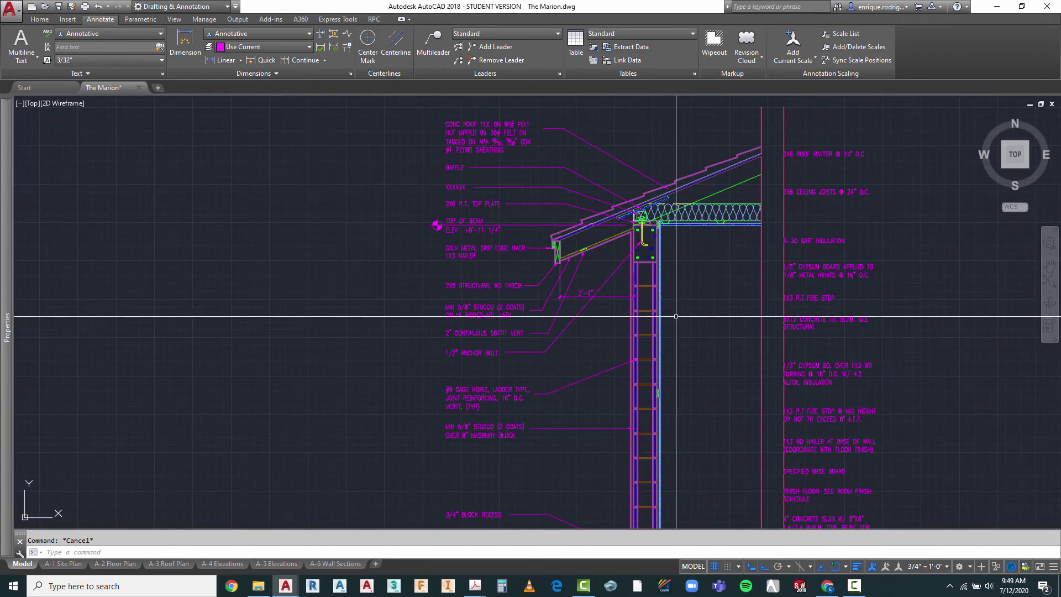
scroll(450, 295, "down", 2)
scroll(536, 469, "up", 6)
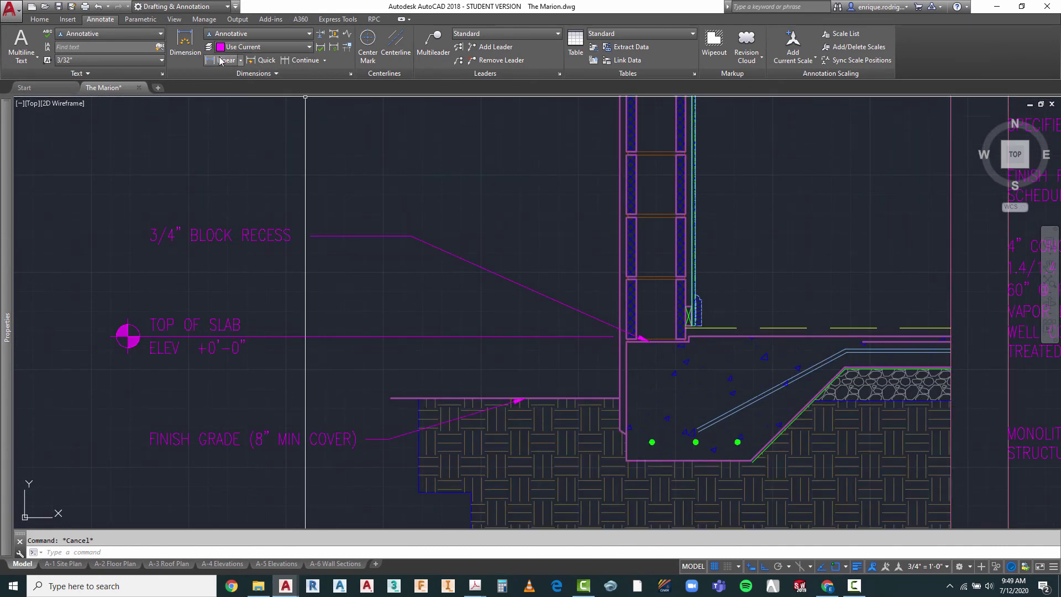
- Add a vertical linear dimension from the finish grade line at the wall face to the footing's underside, placed on the exterior side
scroll(623, 434, "up", 4)
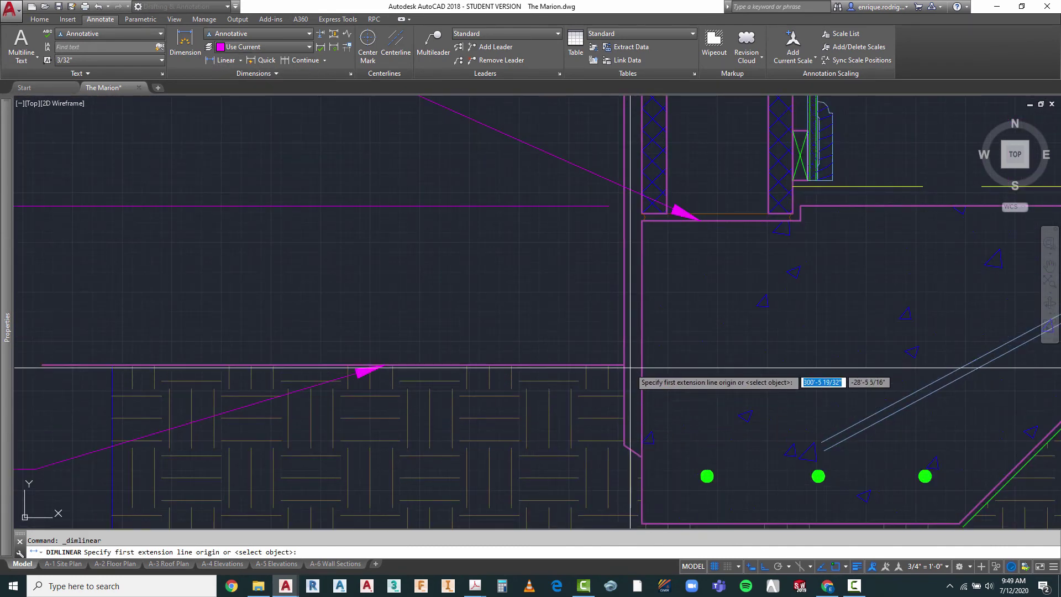
left_click(623, 365)
scroll(624, 359, "down", 2)
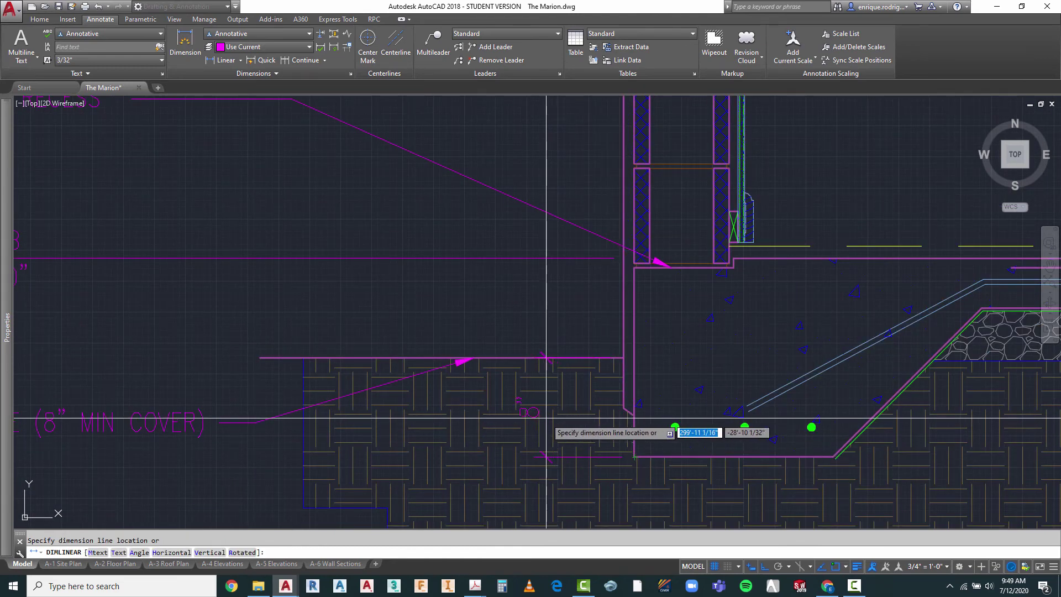
key("Escape")
scroll(619, 337, "down", 2)
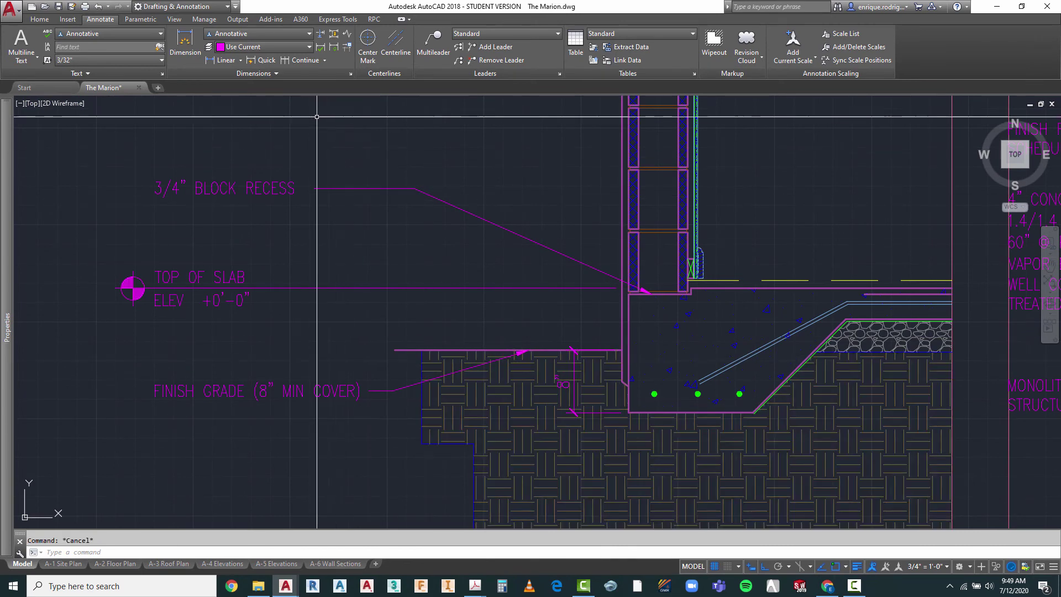
- Set the current dimension style to QLeader
left_click(287, 36)
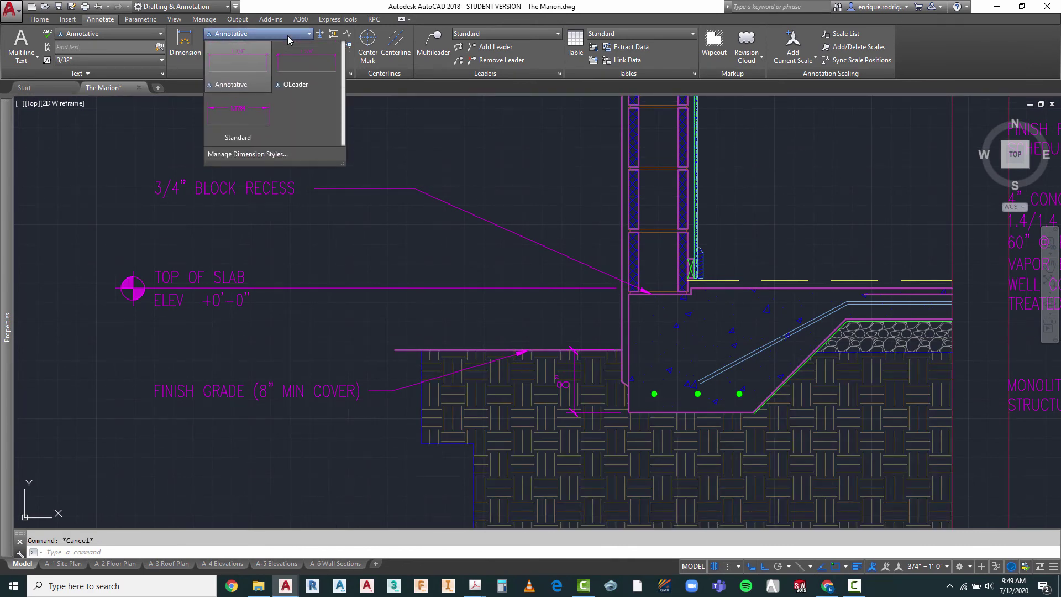
left_click(289, 84)
scroll(542, 286, "down", 5)
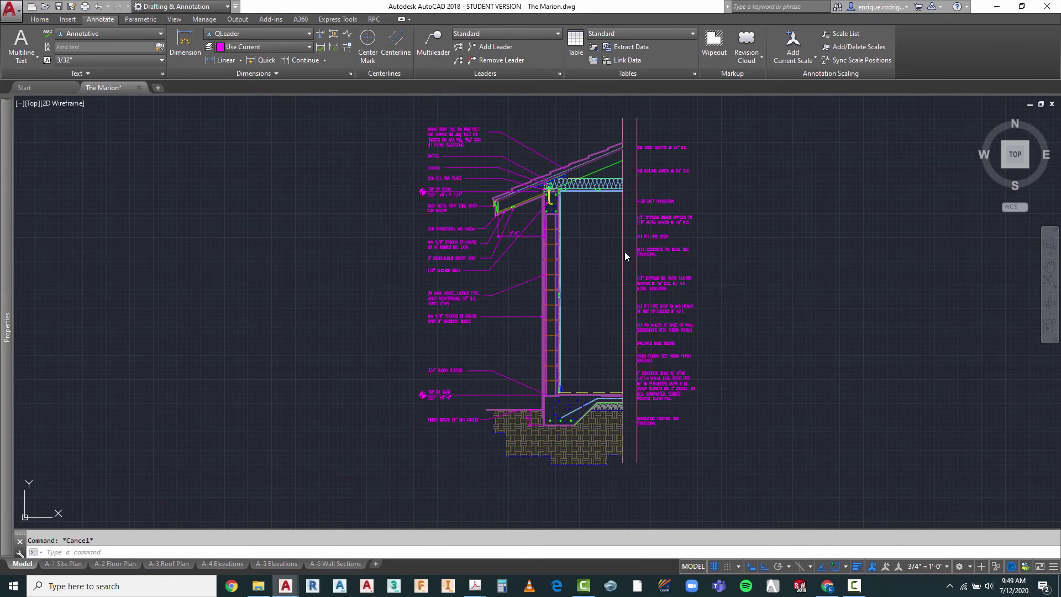
- Delete the vertical alignment guide line running along the start of the interior-side notes
scroll(619, 254, "up", 2)
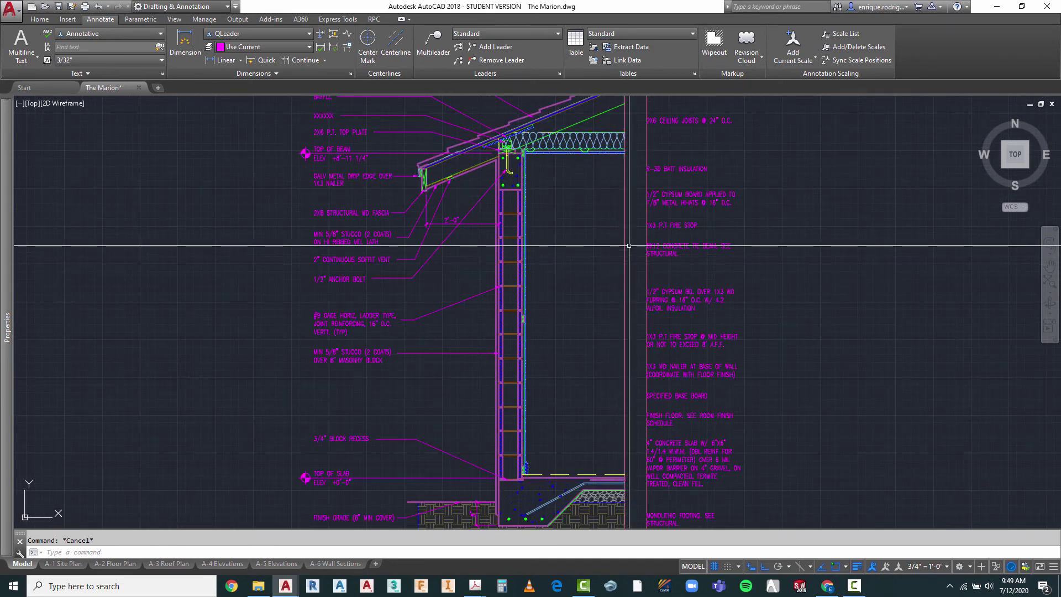
left_click(646, 213)
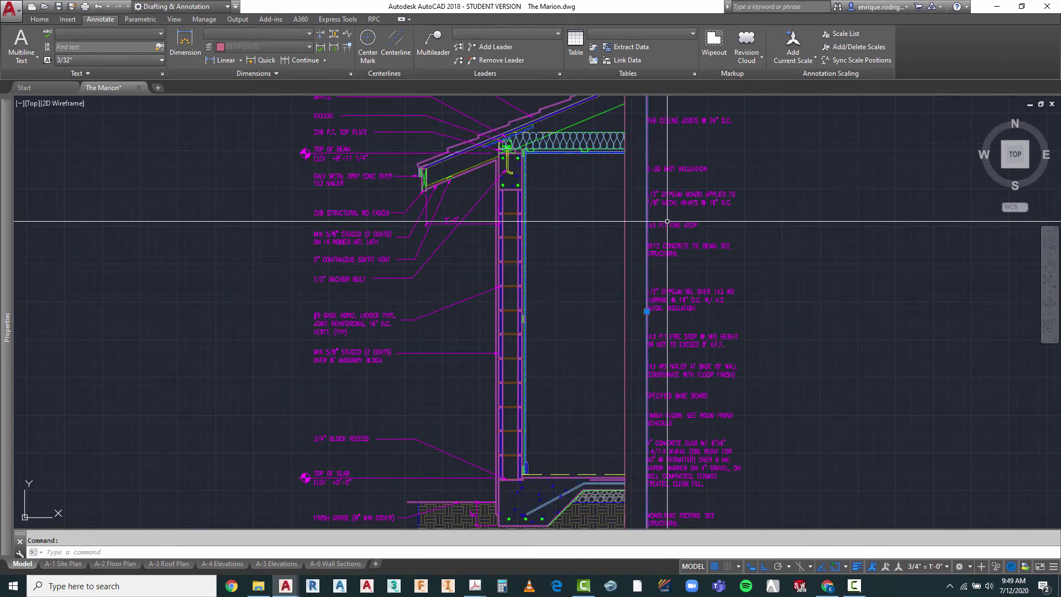
key("Delete")
scroll(627, 225, "down", 5)
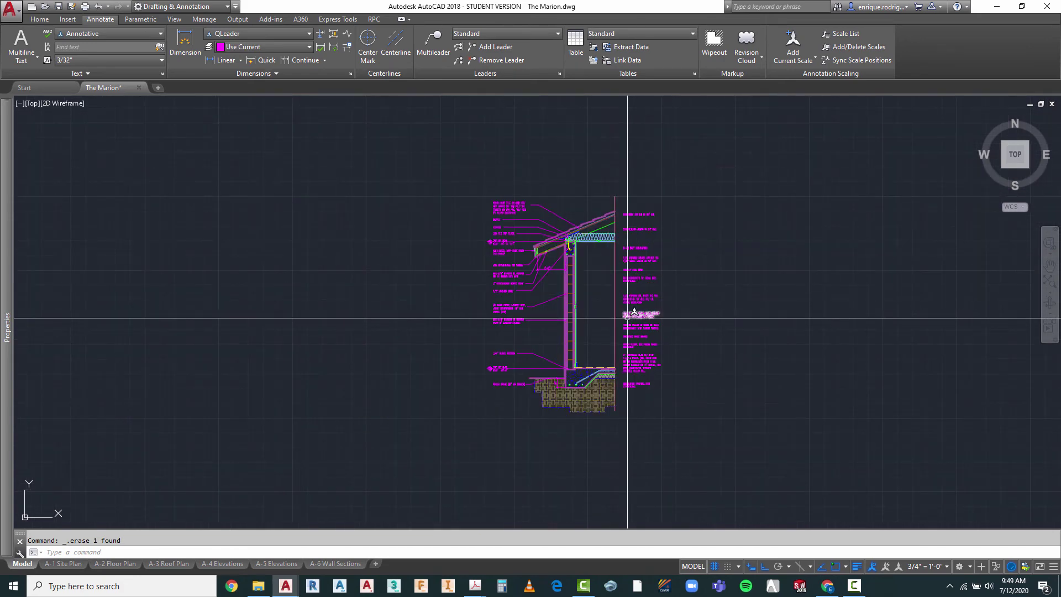
scroll(628, 318, "up", 5)
left_click(607, 257)
left_click(579, 273)
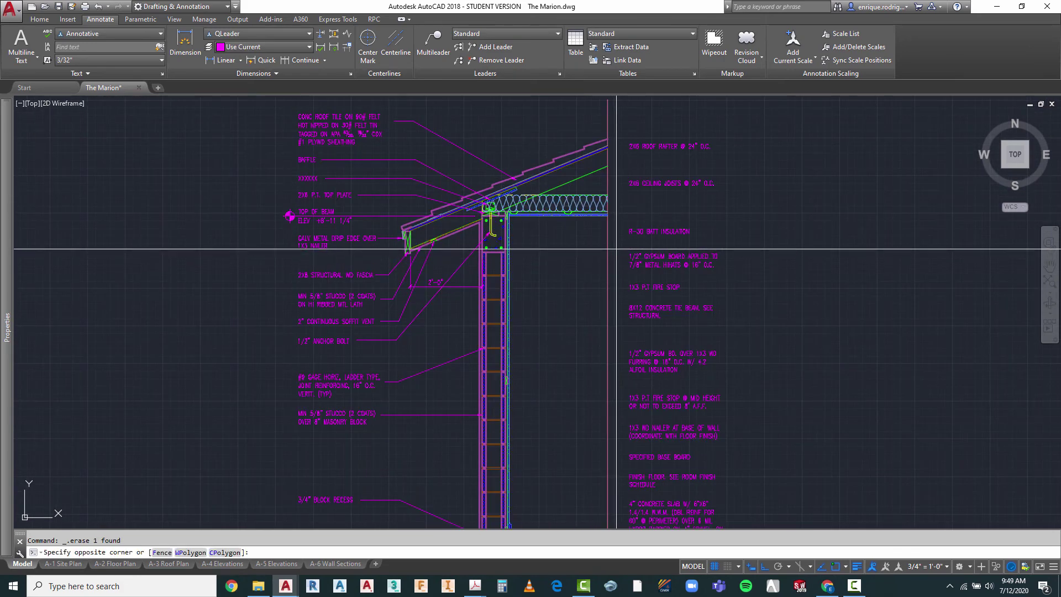
left_click(579, 276)
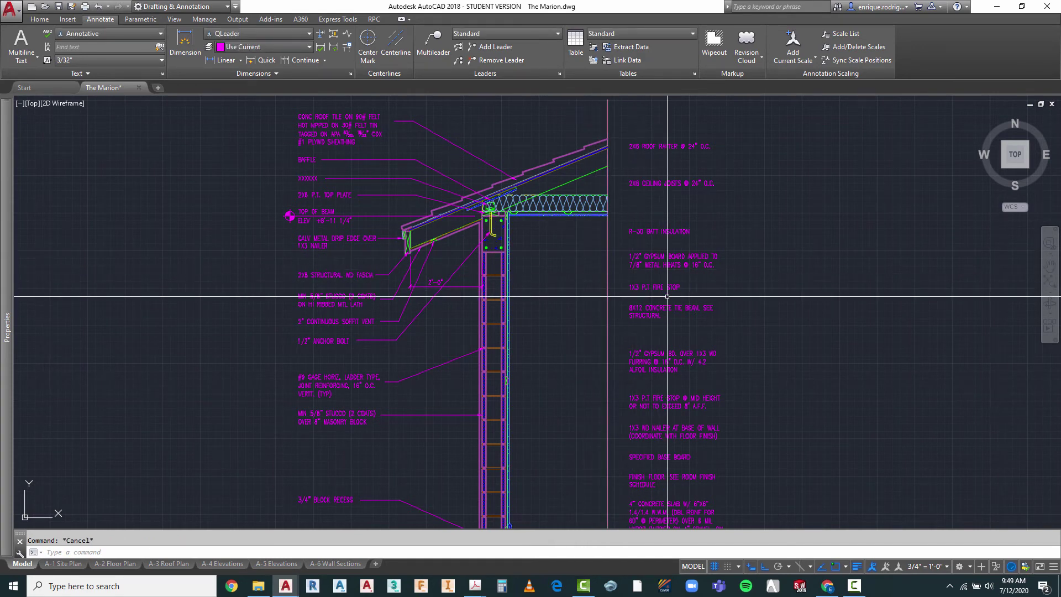
- Move the two break line symbols above the floor plans beside the roof slope symbols, with Ortho off
scroll(667, 296, "down", 7)
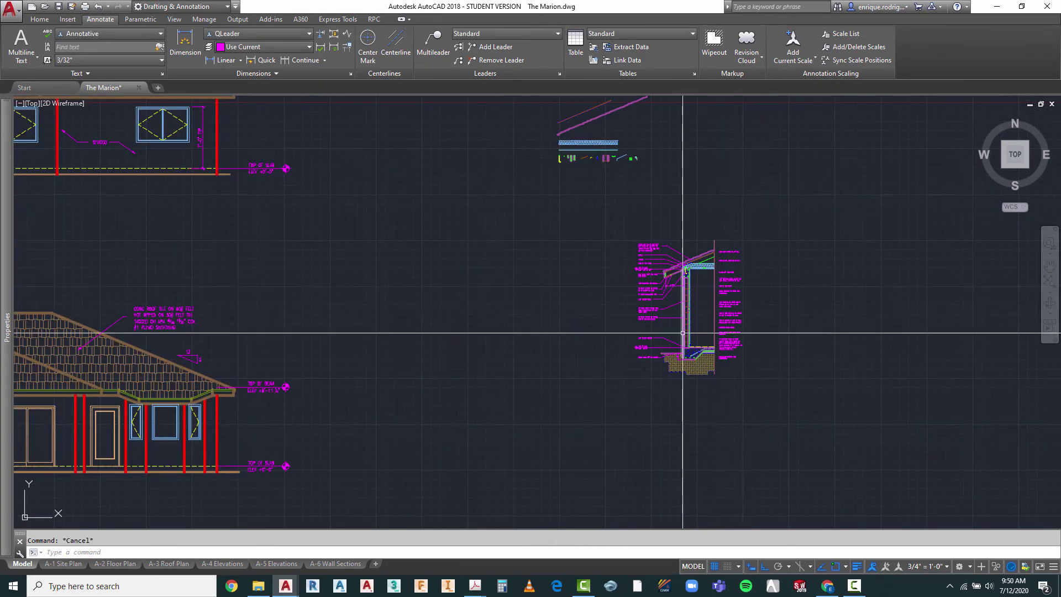
scroll(682, 326, "down", 3)
scroll(688, 321, "down", 4)
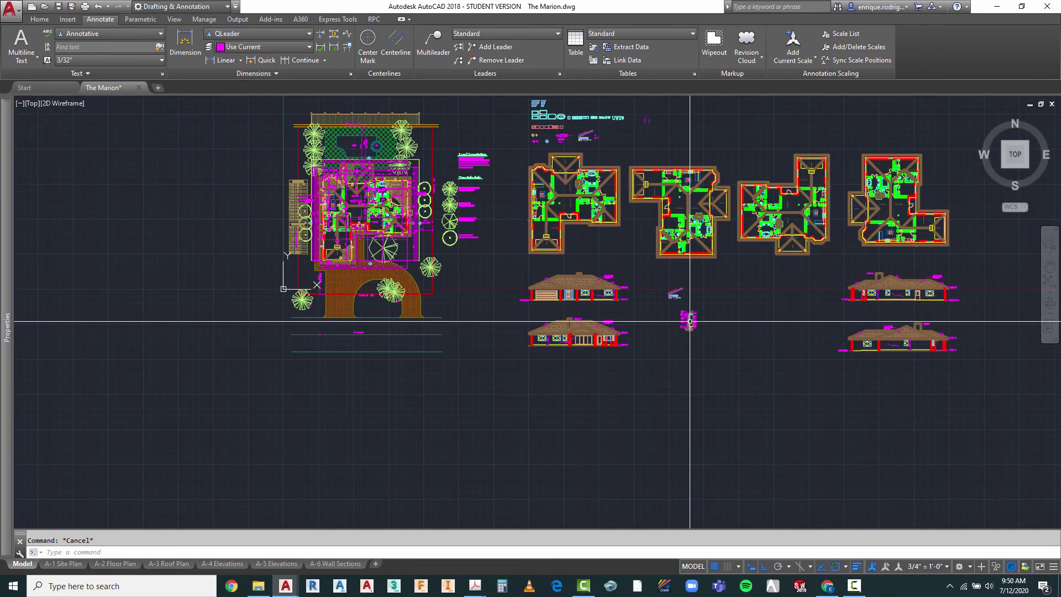
scroll(646, 108, "up", 7)
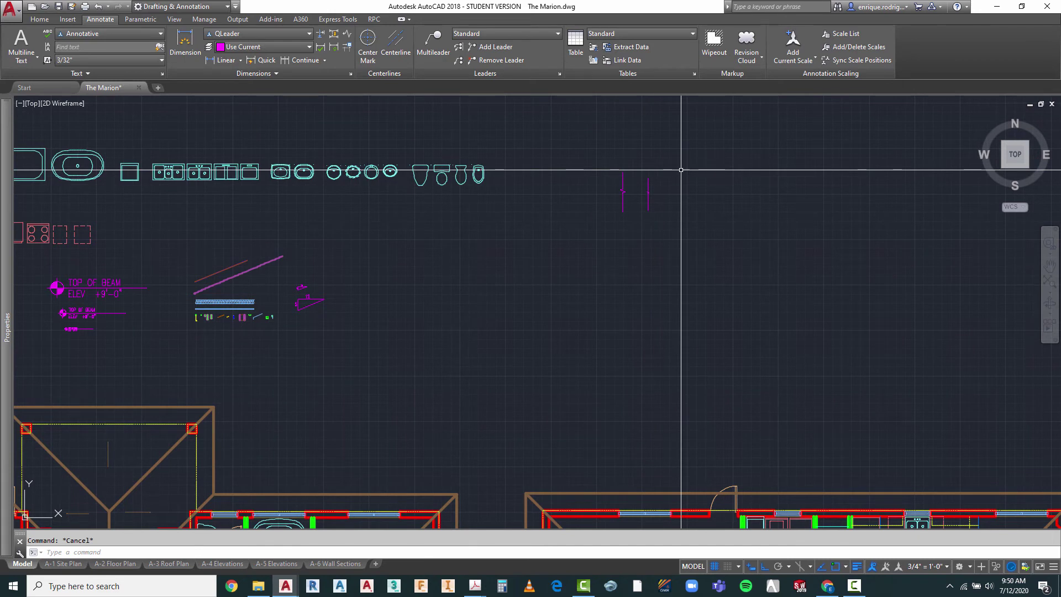
left_click(665, 159)
left_click(608, 214)
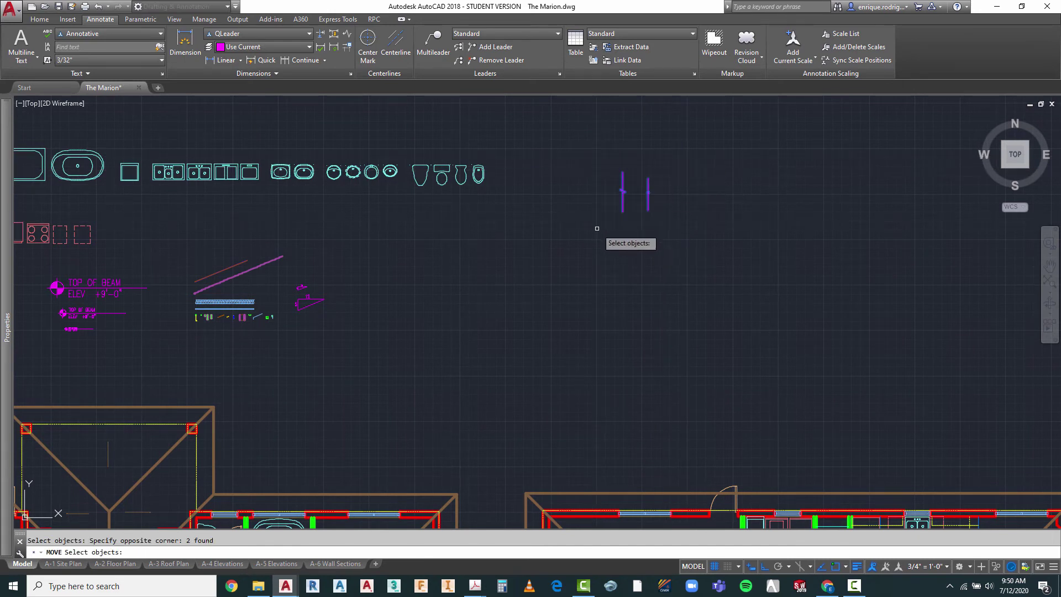
key("Return")
left_click(674, 221)
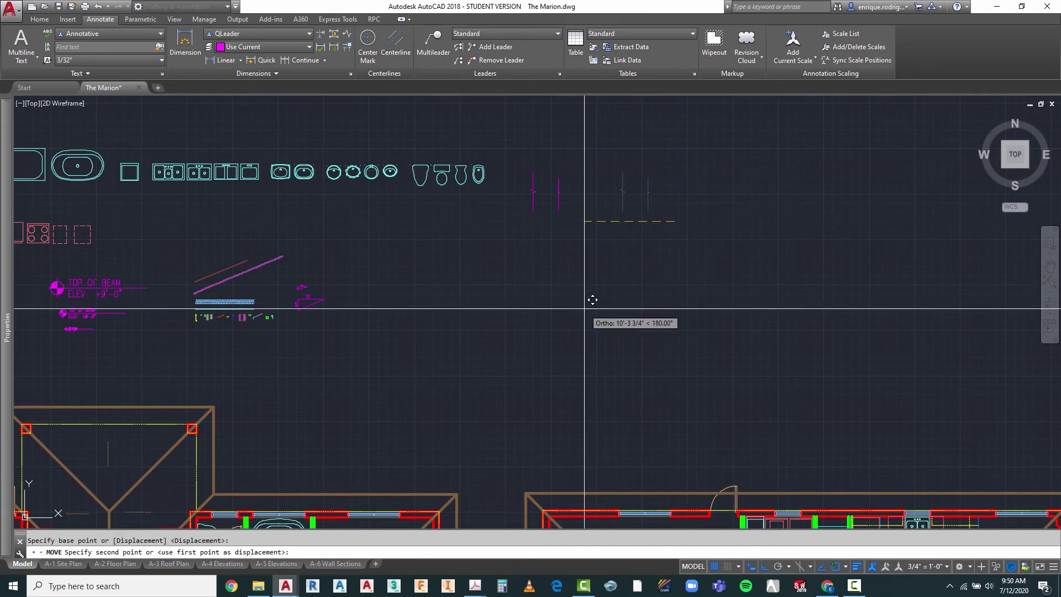
key("F8")
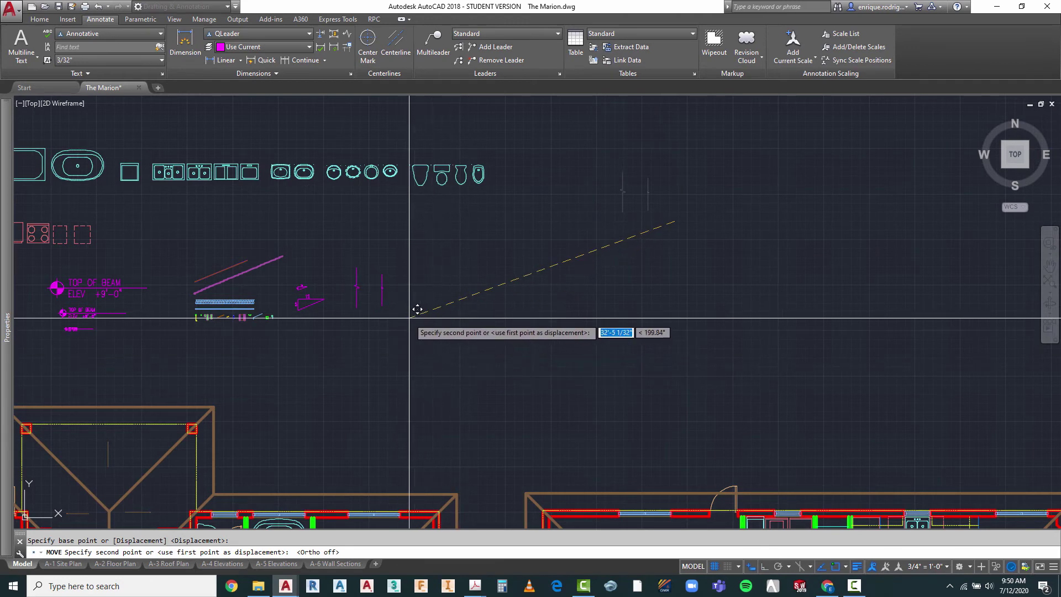
key("Escape")
- Copy the smaller break line symbol to the wall section, beyond the interior-side notes near the roof
scroll(359, 326, "up", 4)
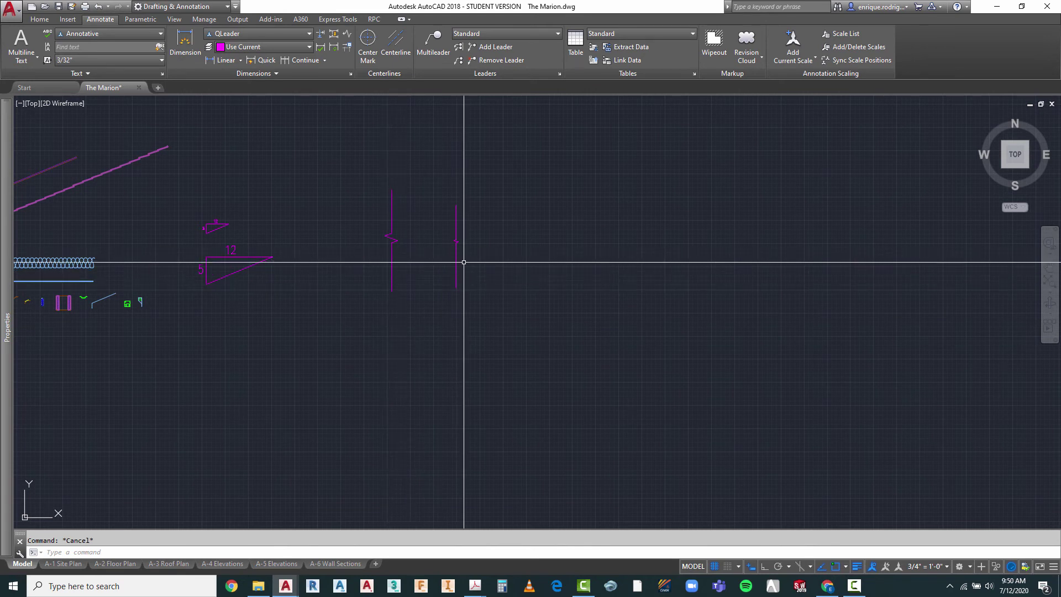
type("o")
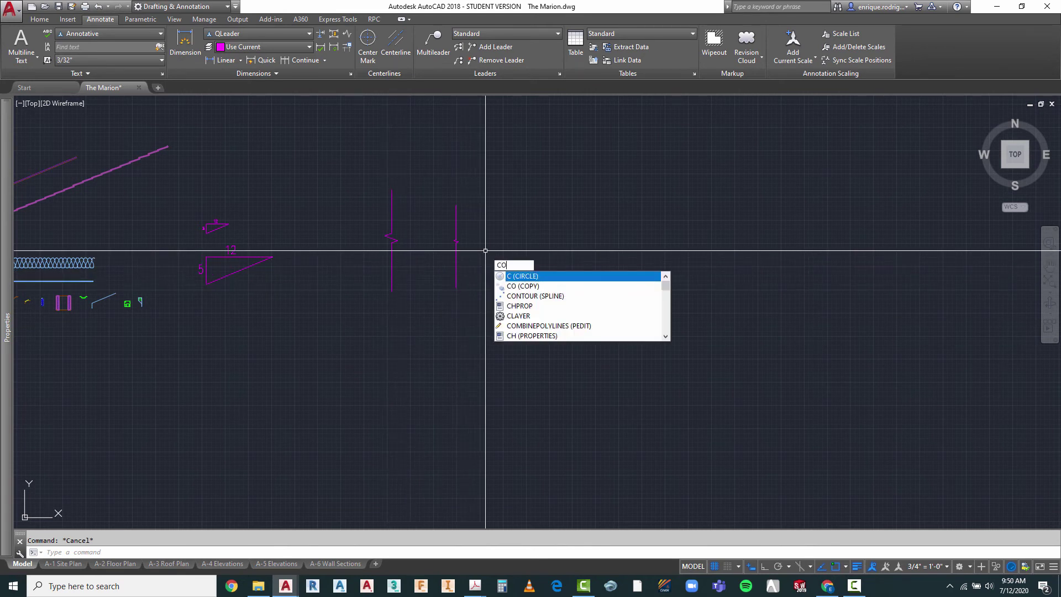
key("Return")
left_click(467, 267)
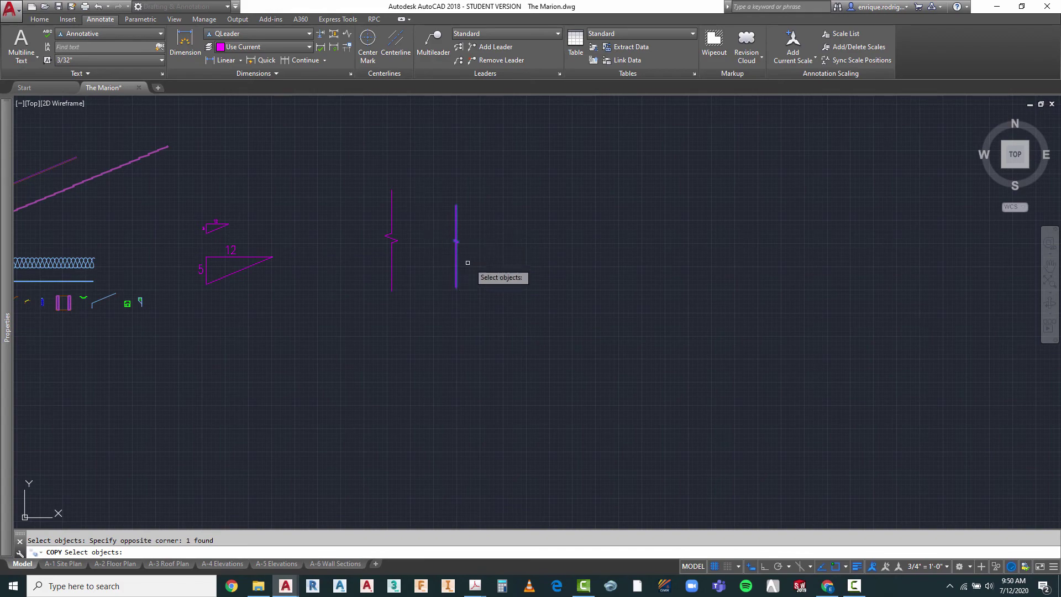
key("Return")
left_click(471, 218)
scroll(459, 210, "down", 5)
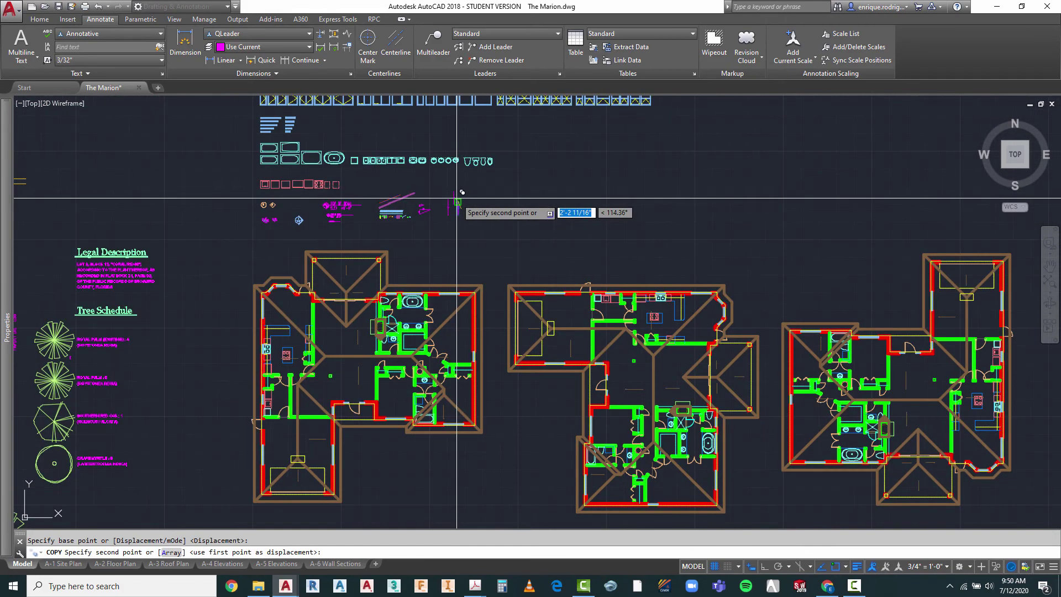
scroll(547, 375, "up", 12)
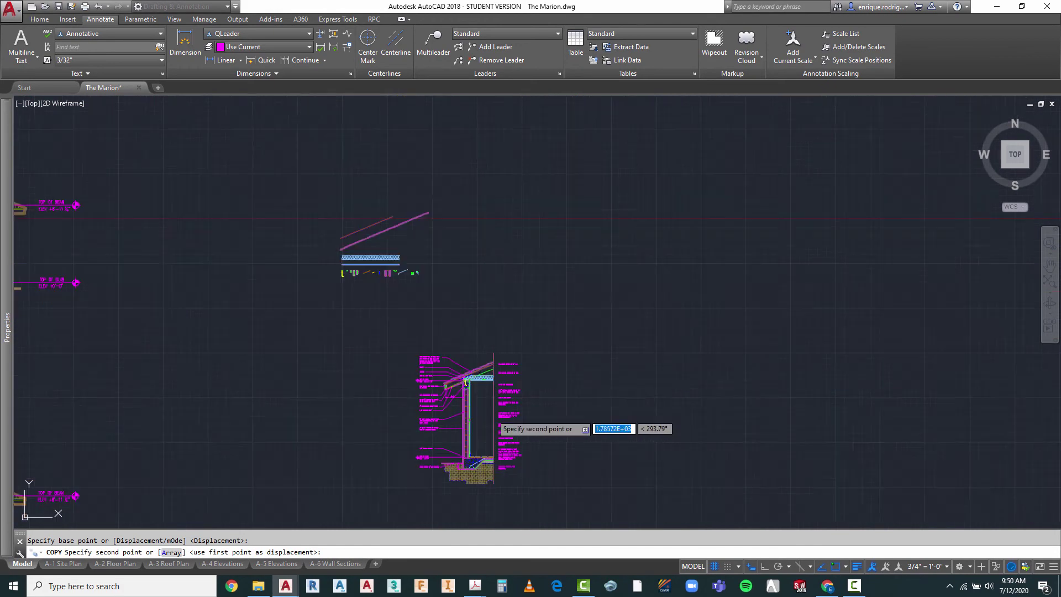
left_click(685, 254)
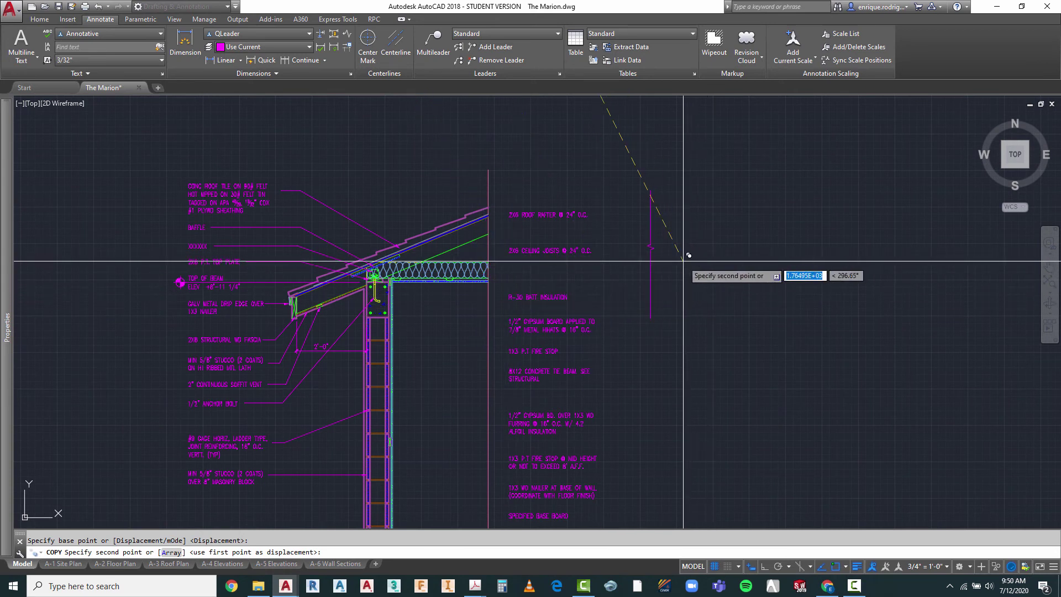
key("Escape")
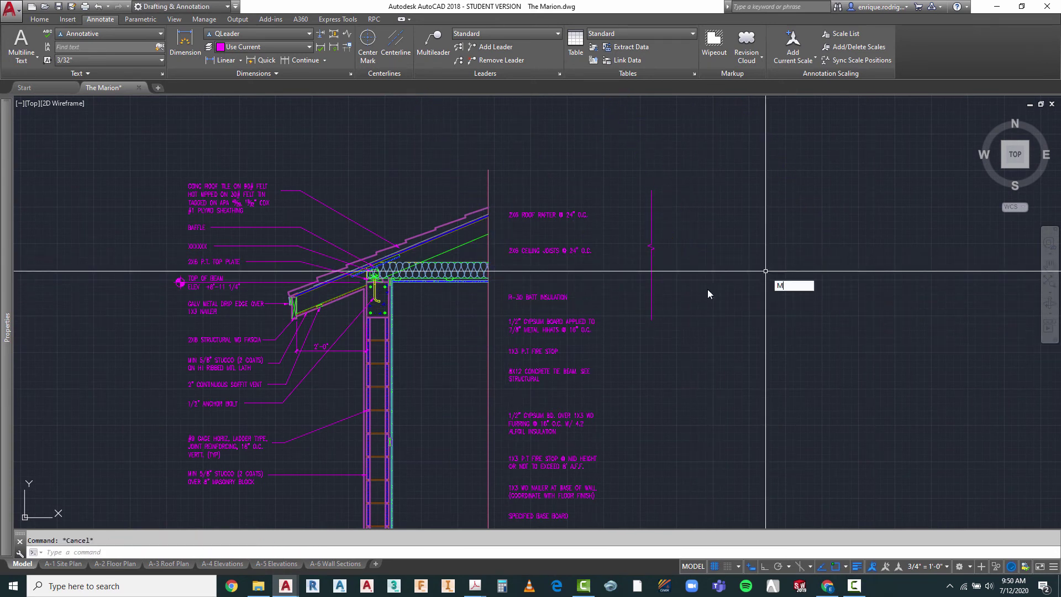
- Check the layers of the copied break line and the 2X6 roof rafter note
left_click(652, 269)
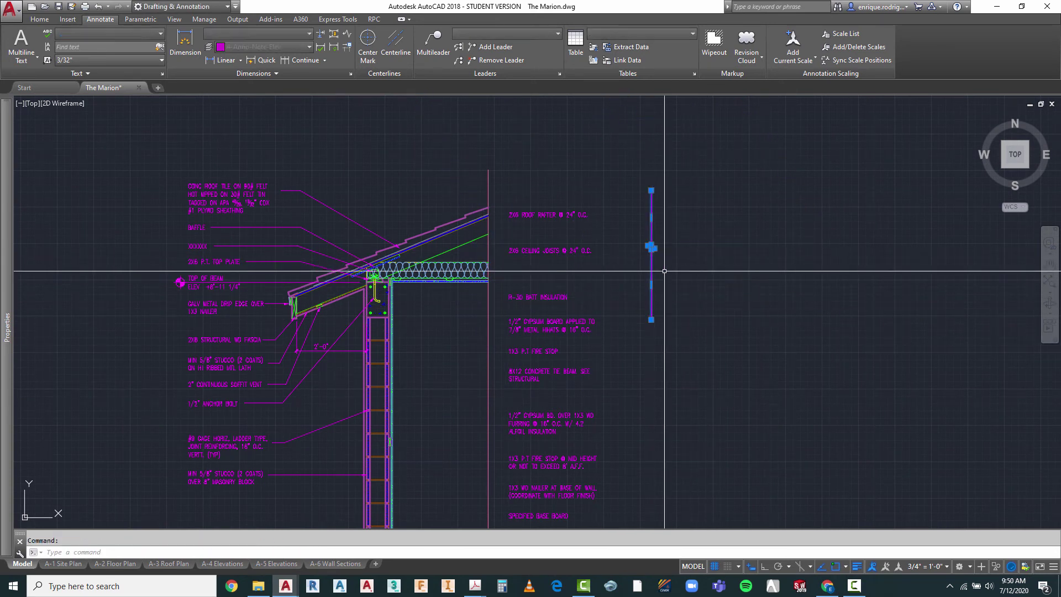
left_click(38, 20)
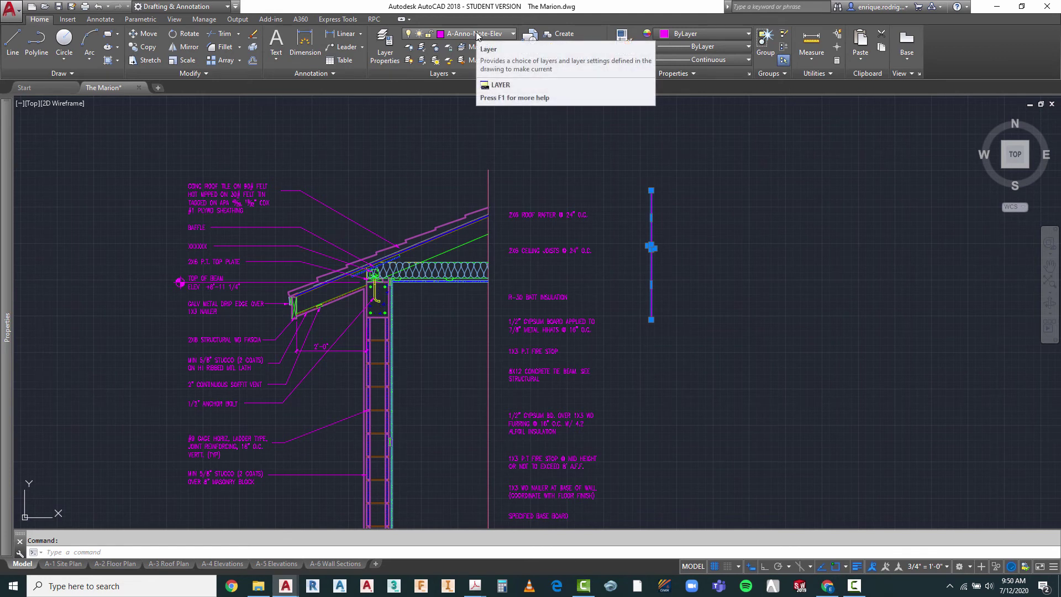
key("Escape")
left_click(538, 215)
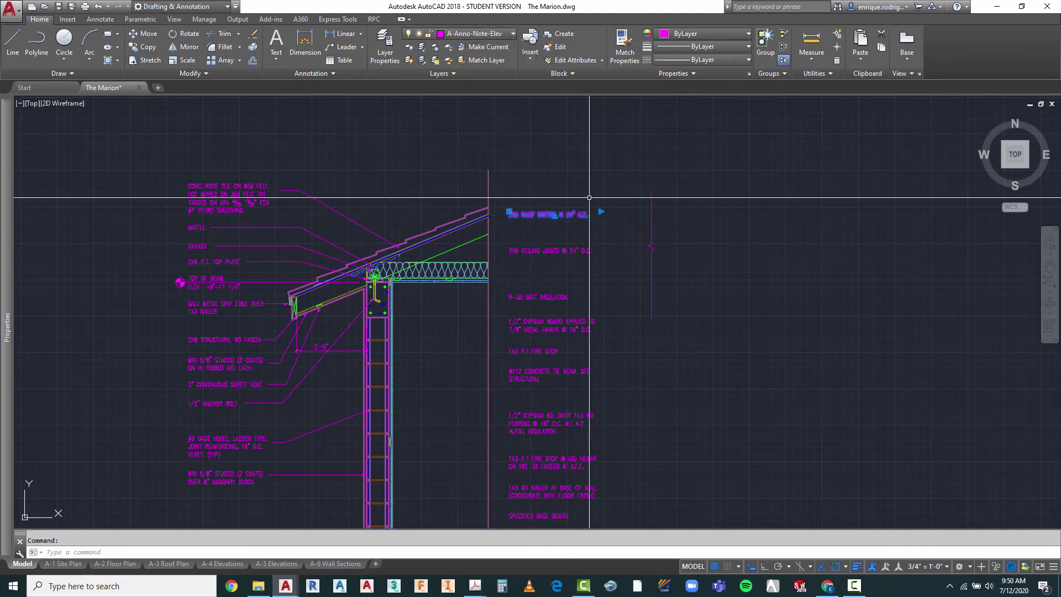
key("Escape")
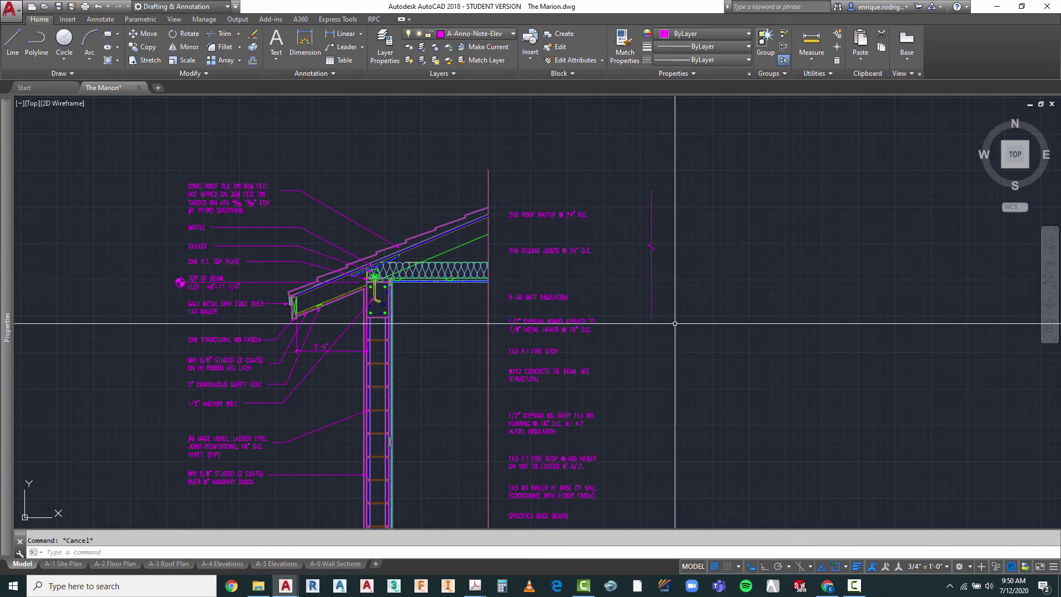
- Move the copied break line onto the vertical cut line at the interior end of the wall section's roof and ceiling
scroll(686, 277, "down", 5)
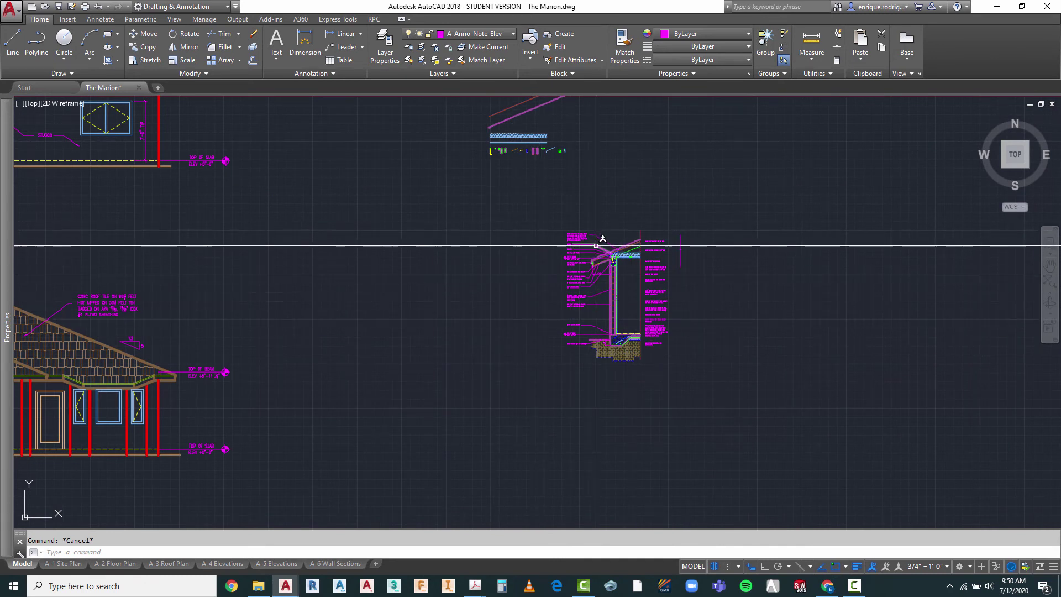
scroll(703, 255, "up", 2)
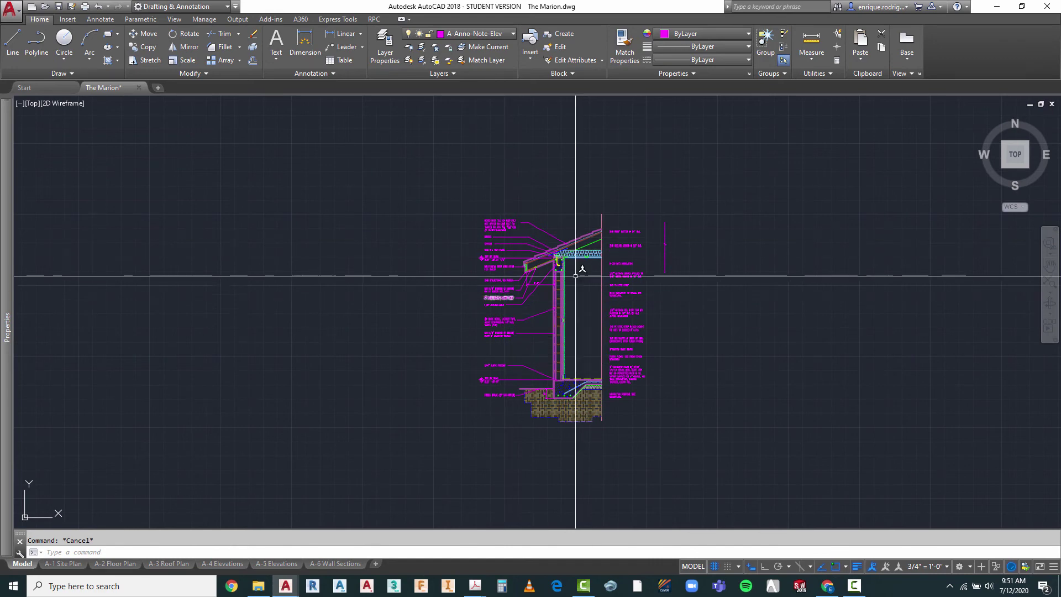
scroll(658, 237, "up", 2)
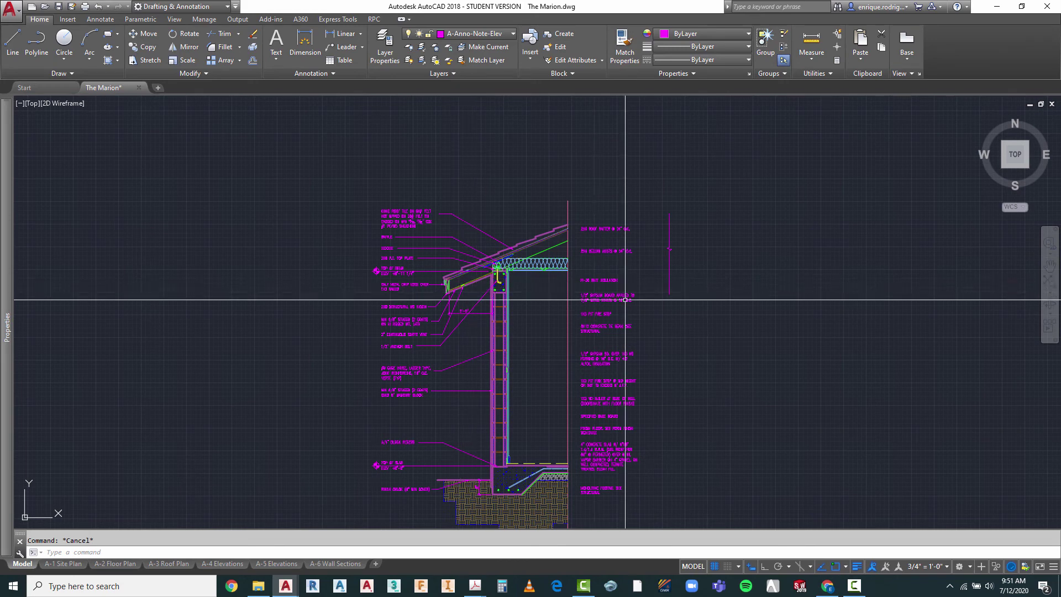
scroll(630, 292, "up", 4)
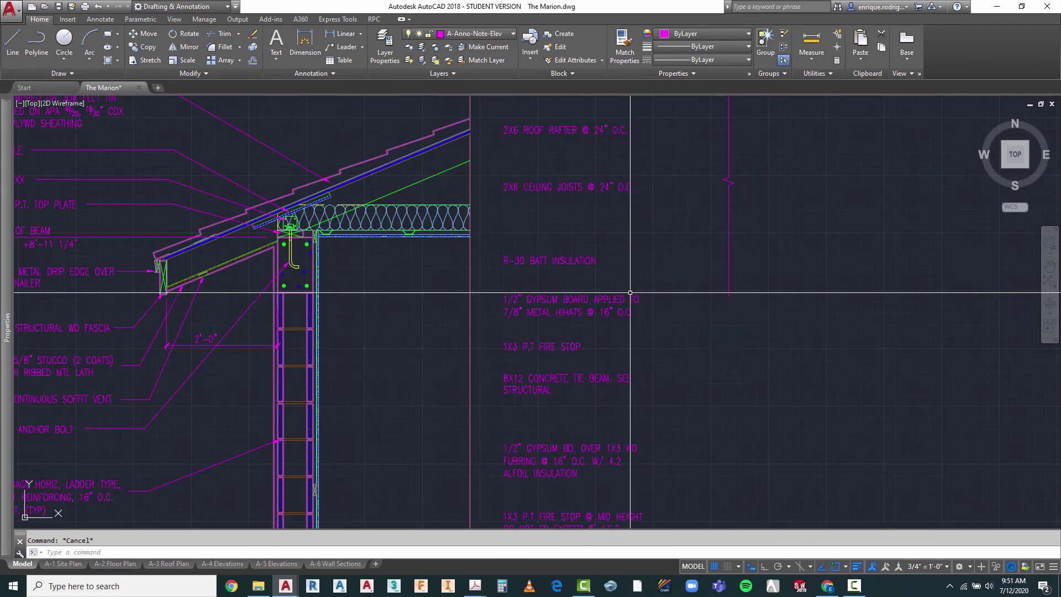
key("Return")
left_click(762, 217)
left_click(710, 240)
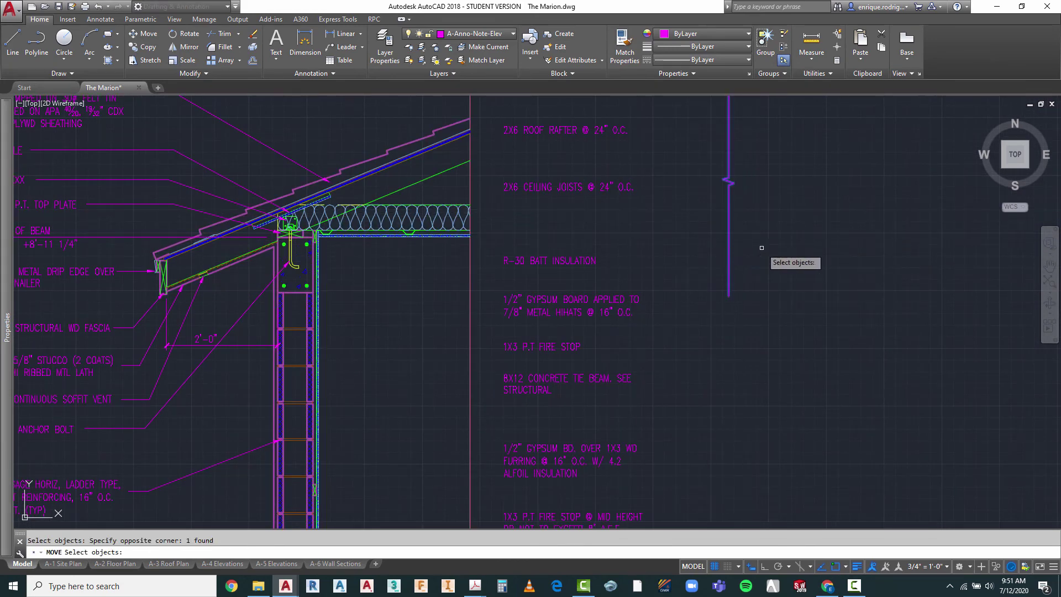
key("Return")
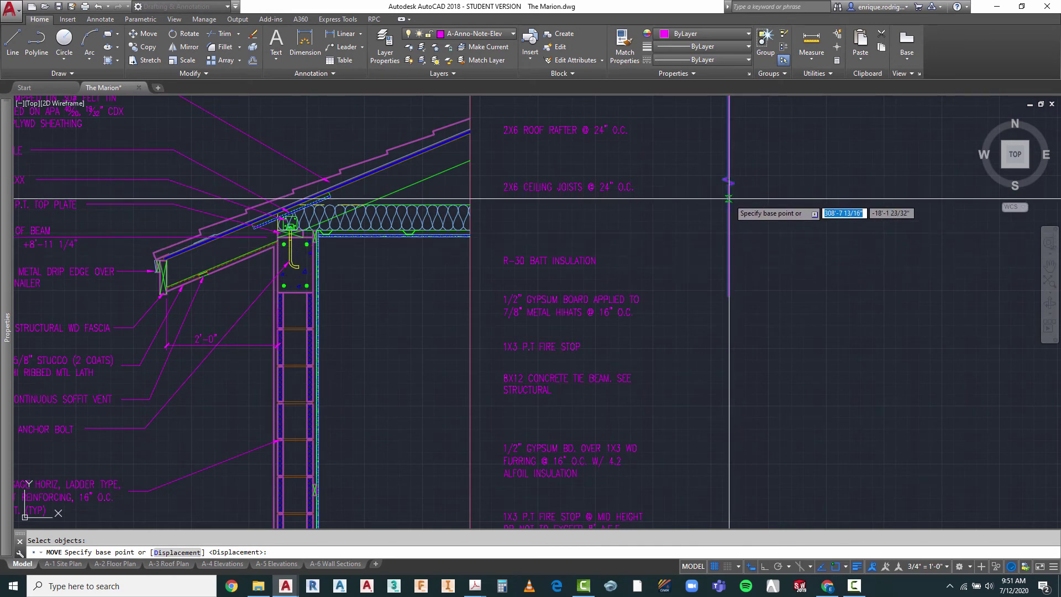
left_click(728, 197)
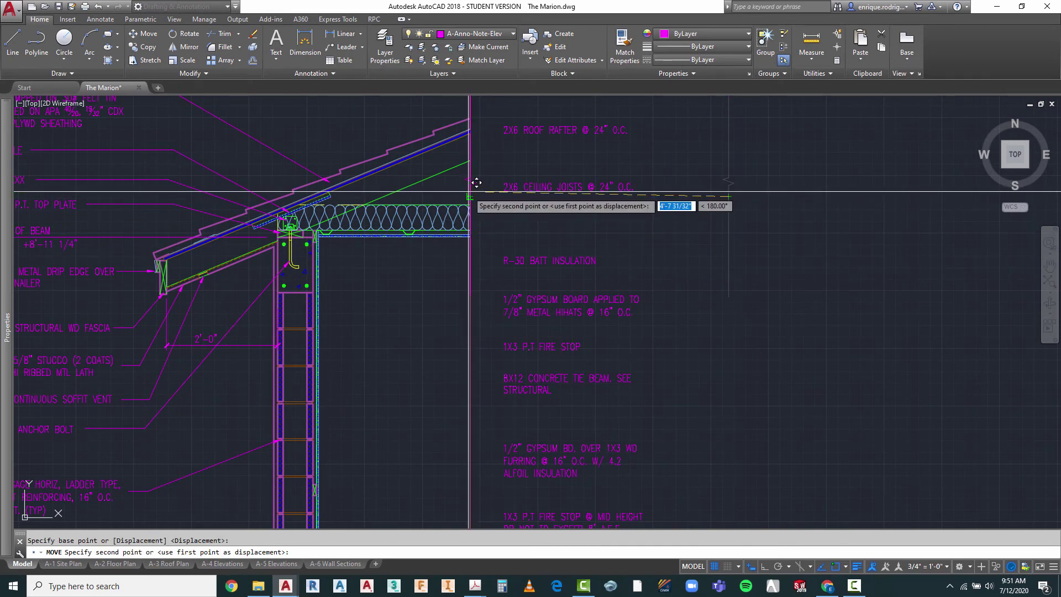
key("Escape")
scroll(685, 298, "down", 2)
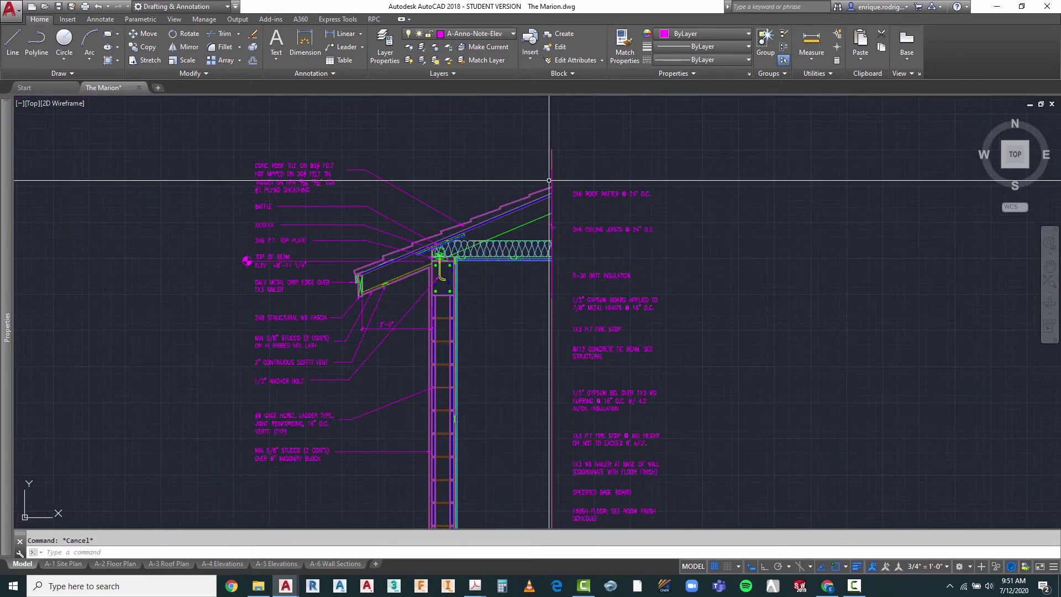
- Erase the long vertical cut line running down the interior side of the wall section
type("e")
key("Return")
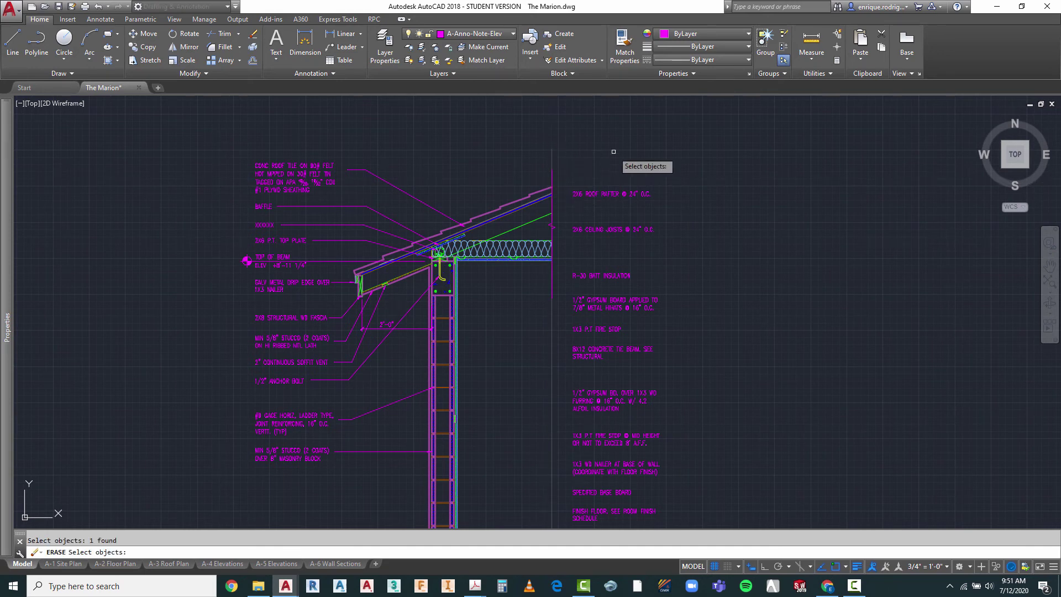
key("Escape")
- Shorten the break line at both ends so it runs from just above the roof edge to just below the ceiling
scroll(544, 149, "up", 3)
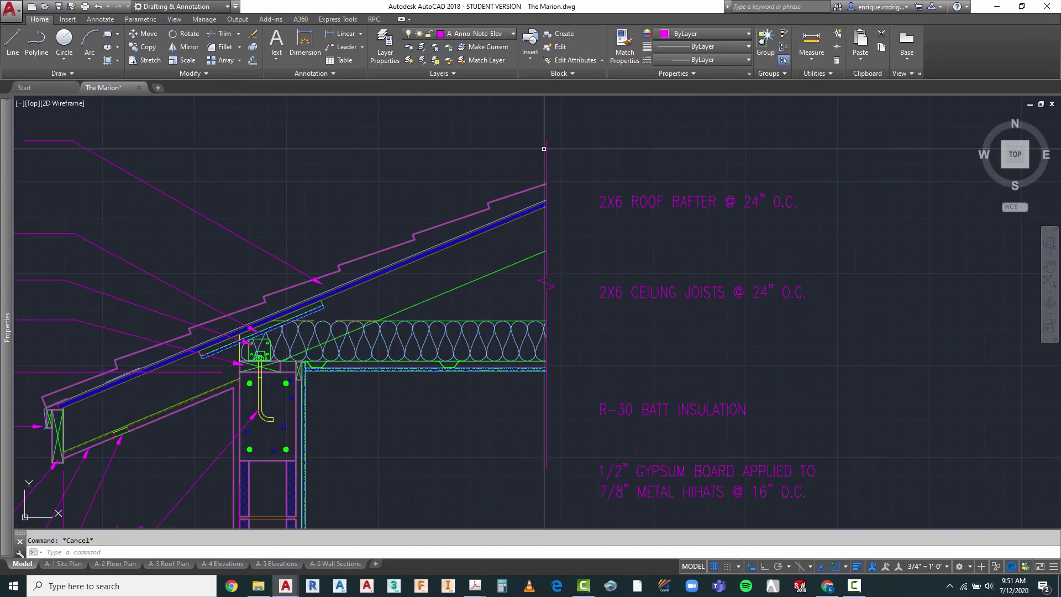
left_click(546, 140)
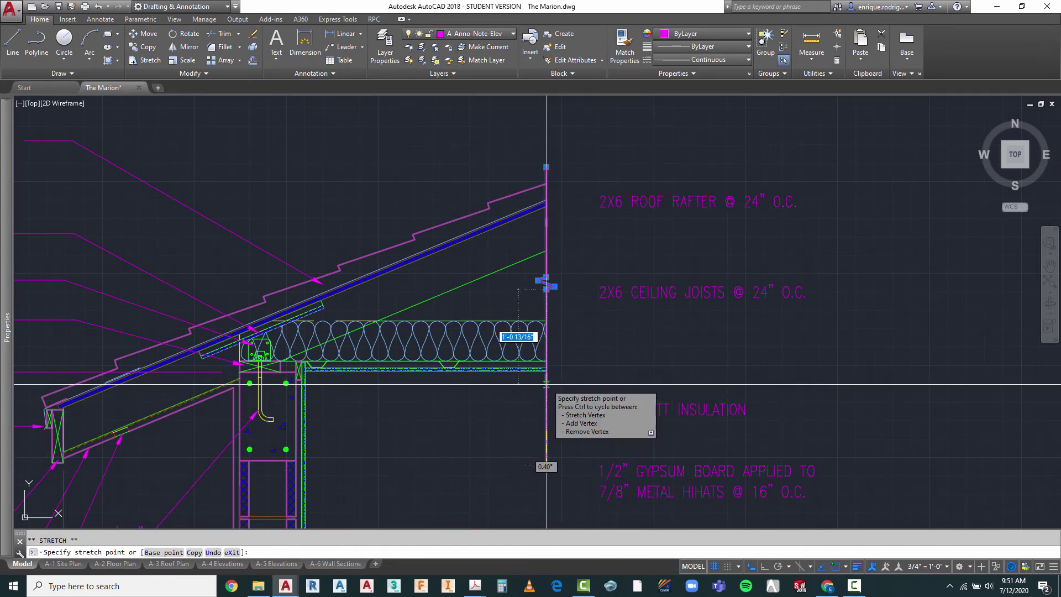
left_click(546, 388)
scroll(725, 188, "down", 5)
key("Escape")
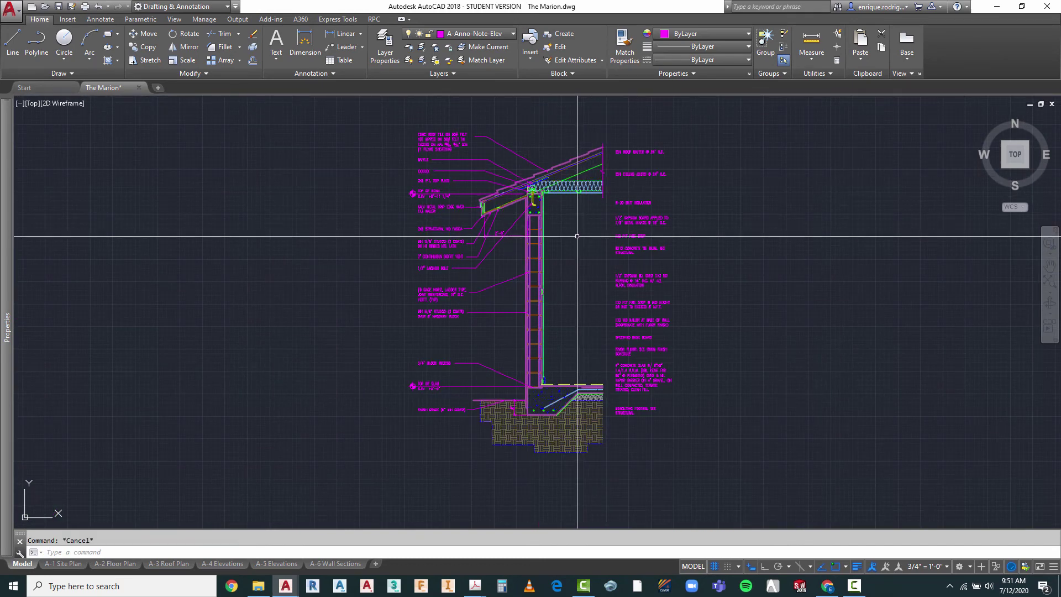
- Copy the roof break line straight down to the cut end of the floor slab and footing, with Ortho on
type("CO")
key("Return")
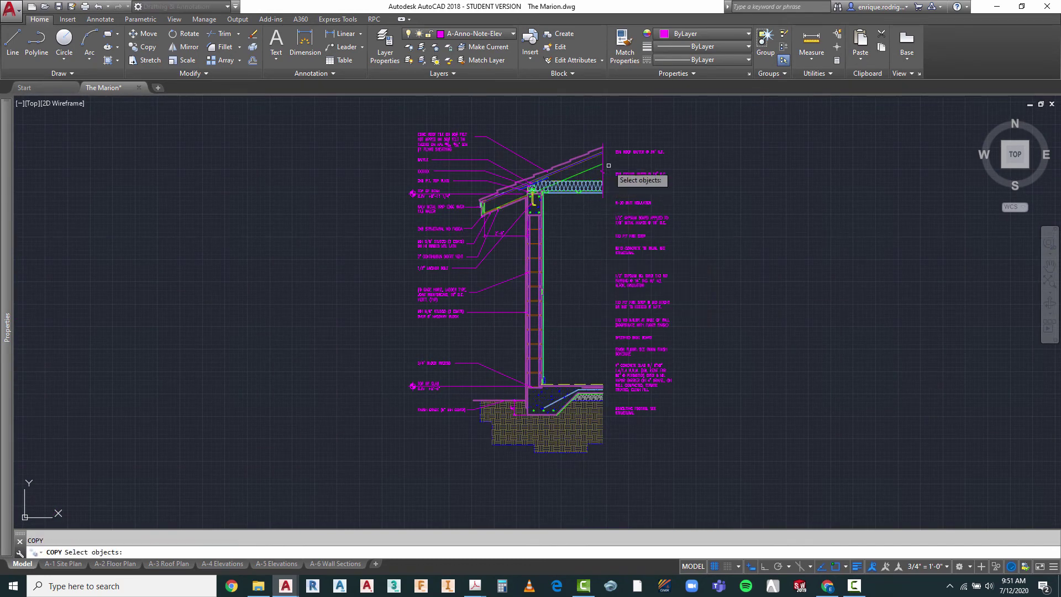
key("Return")
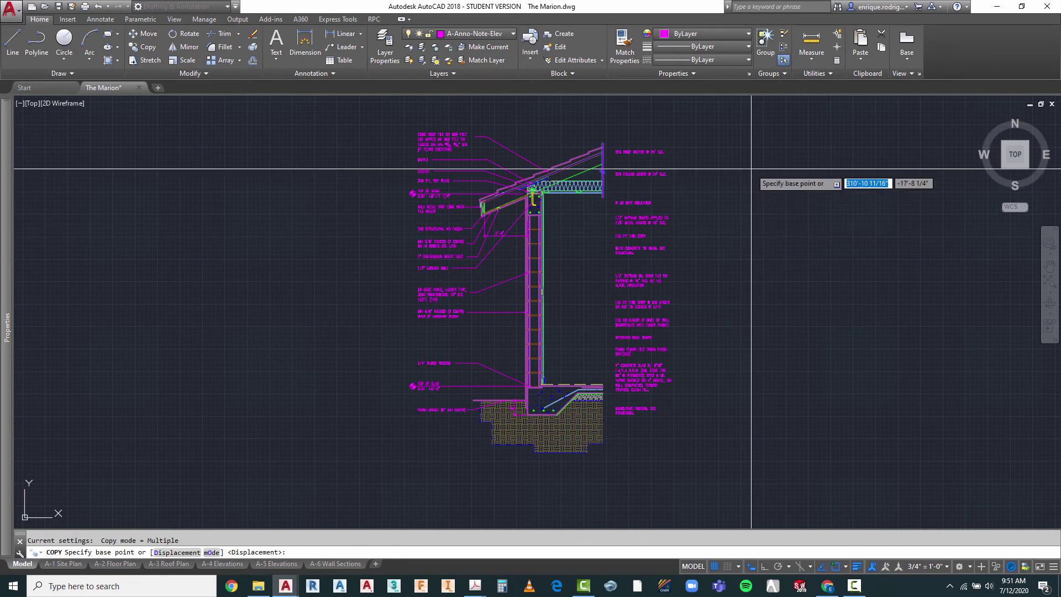
left_click(752, 170)
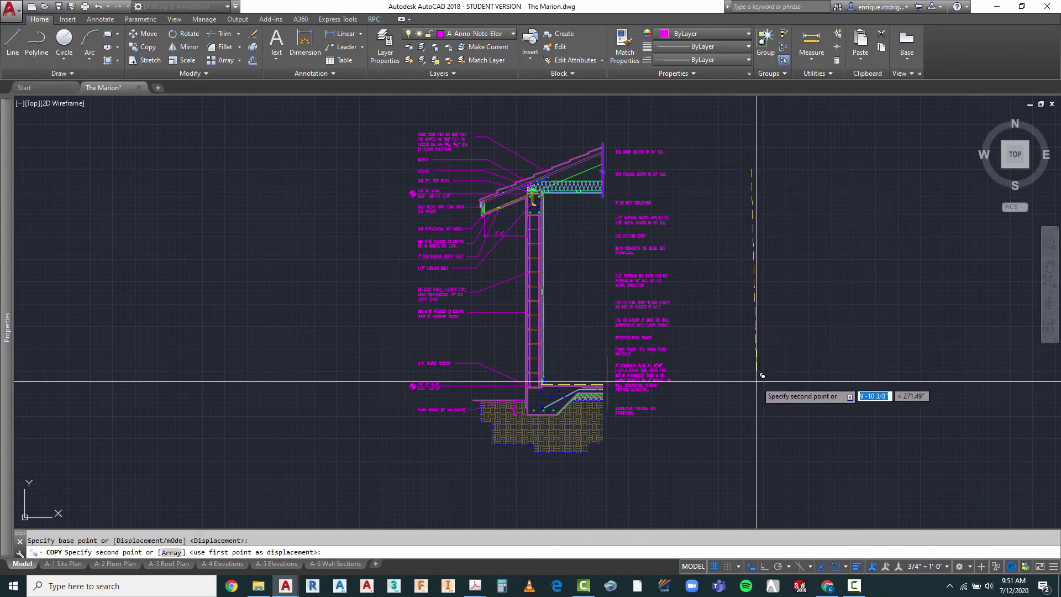
key("F8")
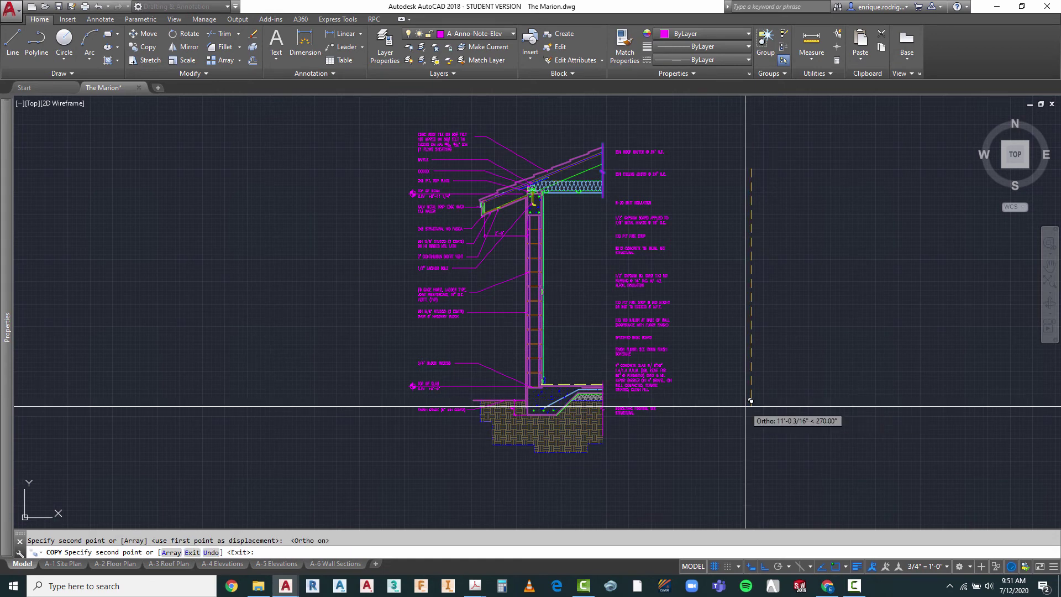
scroll(719, 387, "up", 8)
key("Escape")
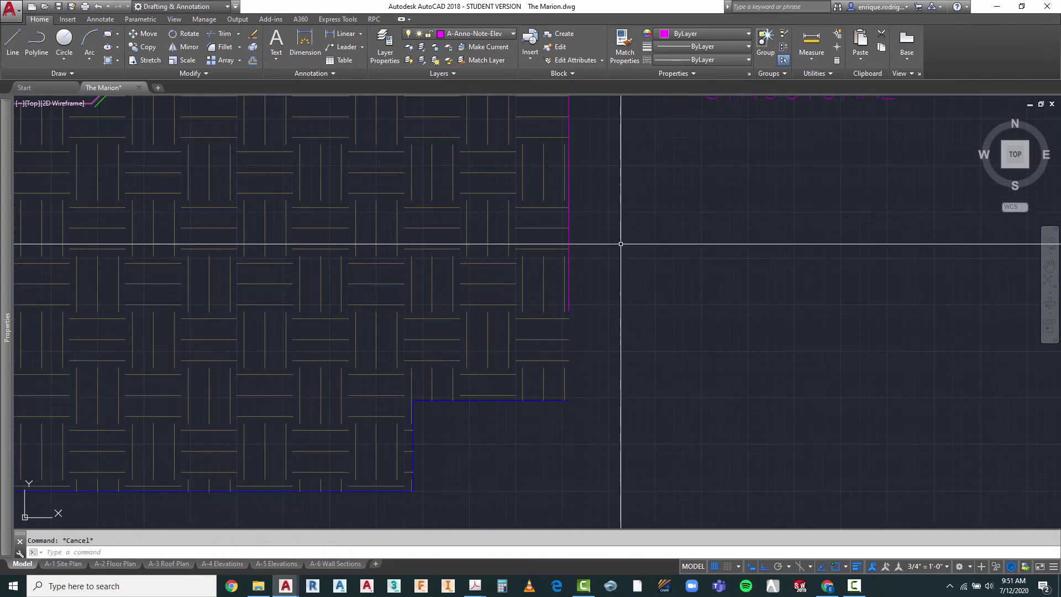
- Stretch the lower end of the vertical break line straight down past the bottom of the earth hatch beneath the slab
left_click(569, 214)
left_click(568, 311)
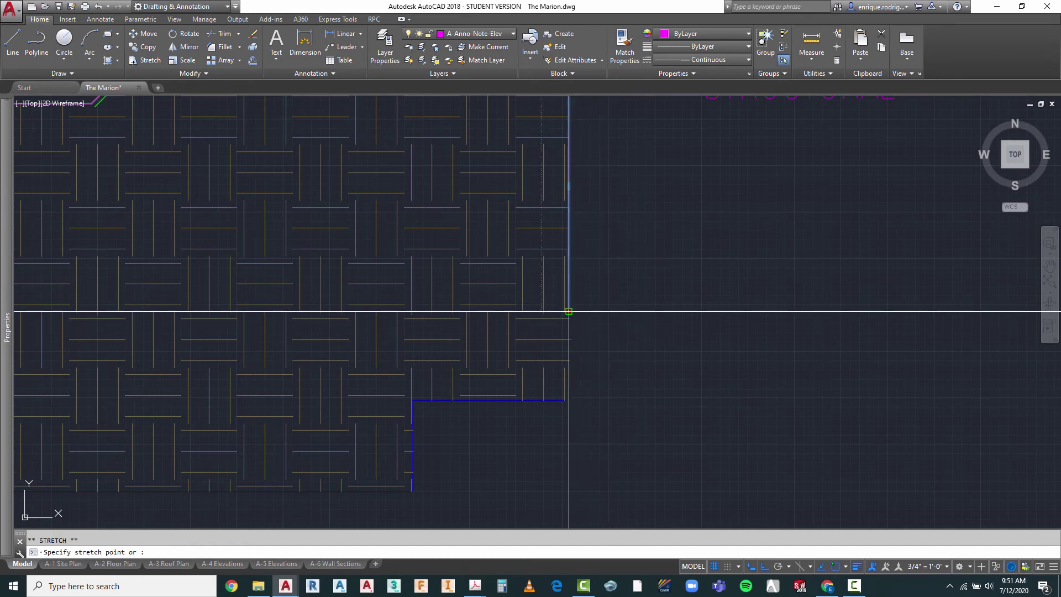
left_click(585, 433)
key("Escape")
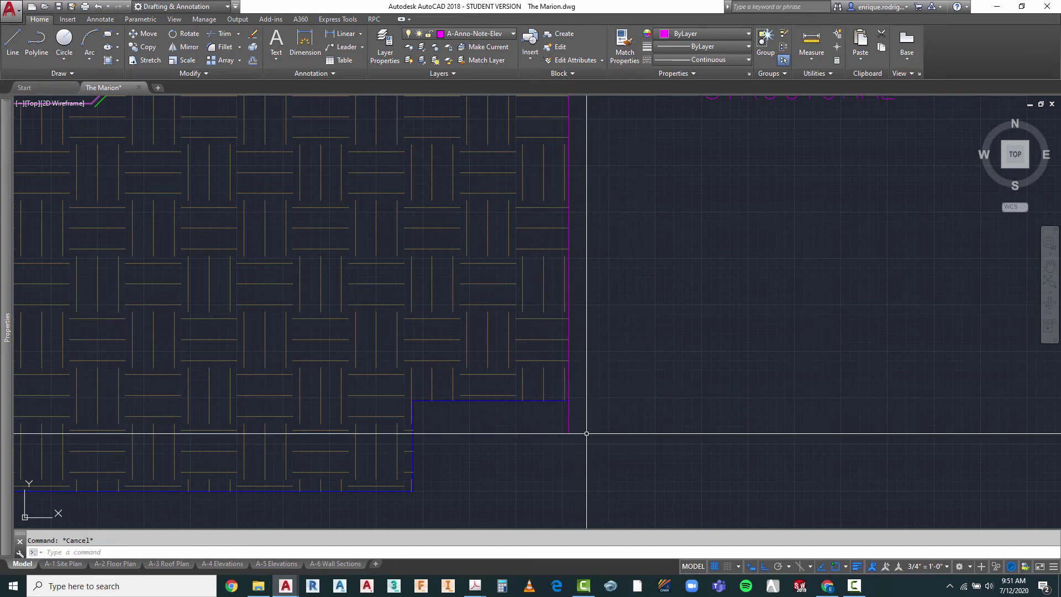
scroll(587, 434, "down", 4)
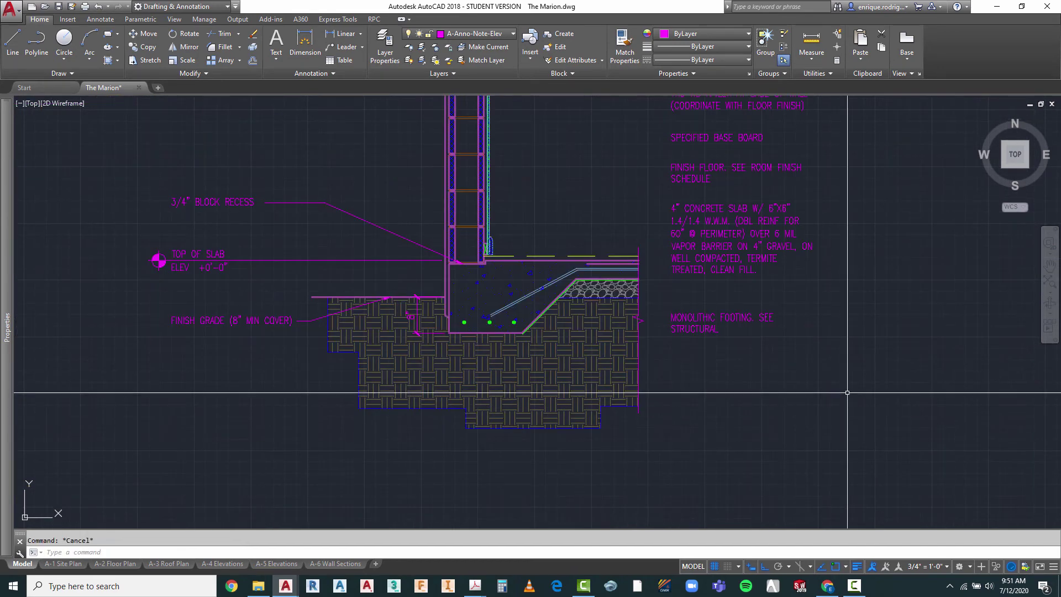
scroll(644, 326, "up", 6)
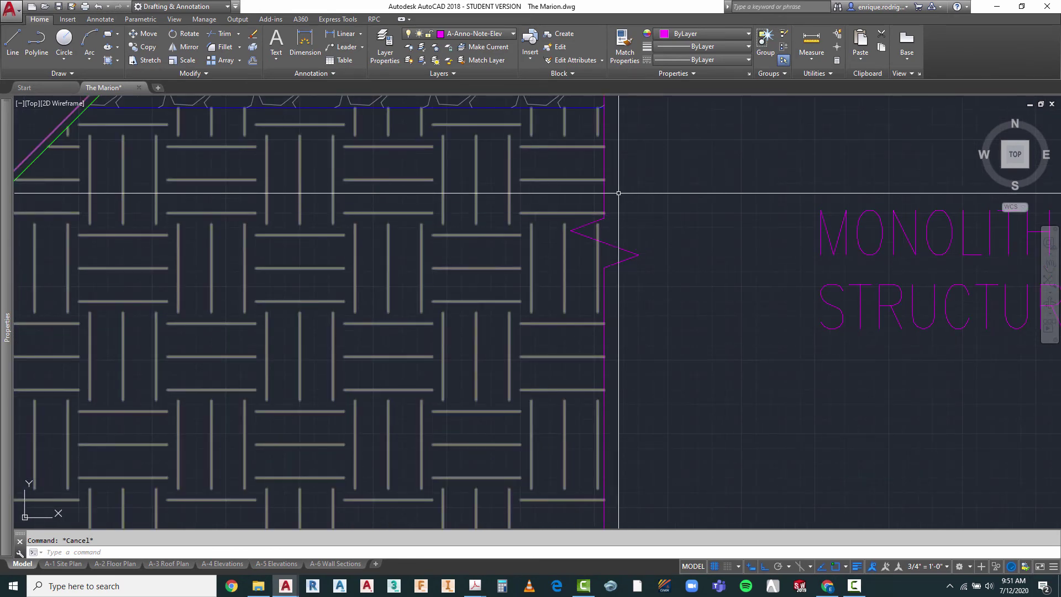
key("Return")
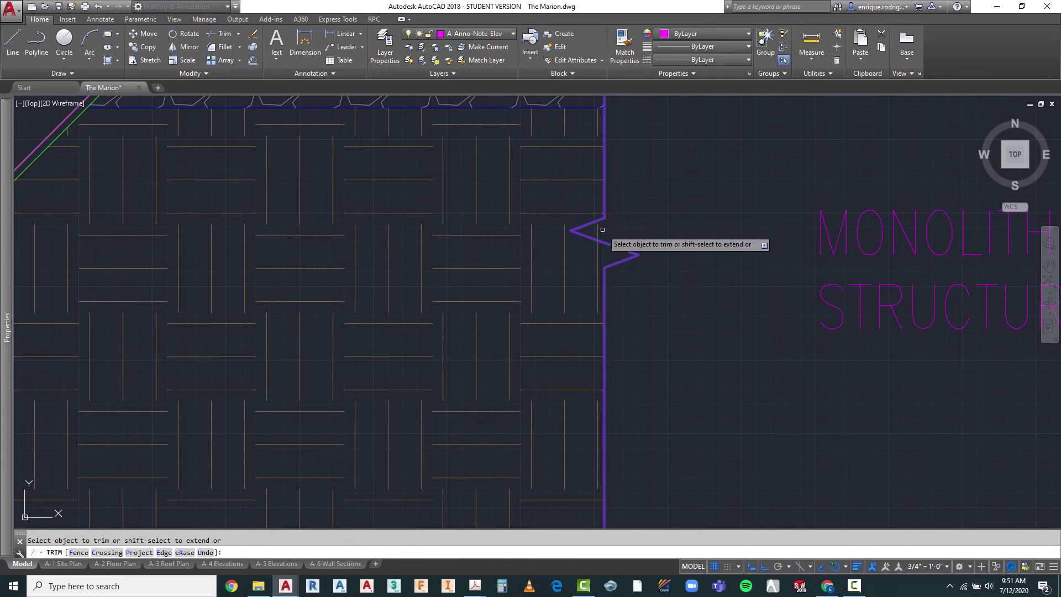
key("Escape")
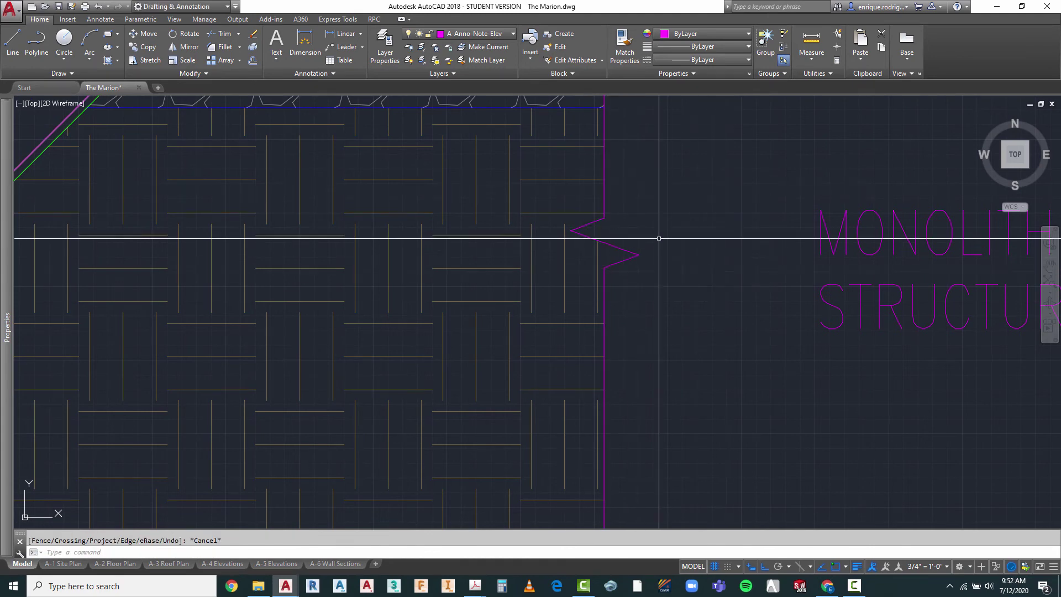
scroll(660, 237, "down", 3)
scroll(580, 253, "down", 5)
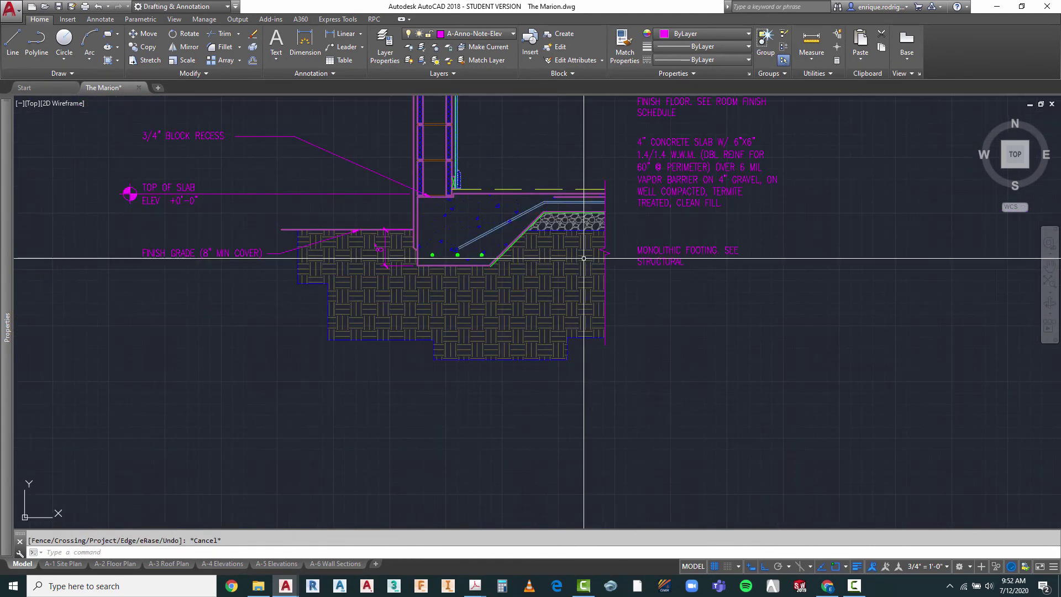
scroll(634, 362, "down", 3)
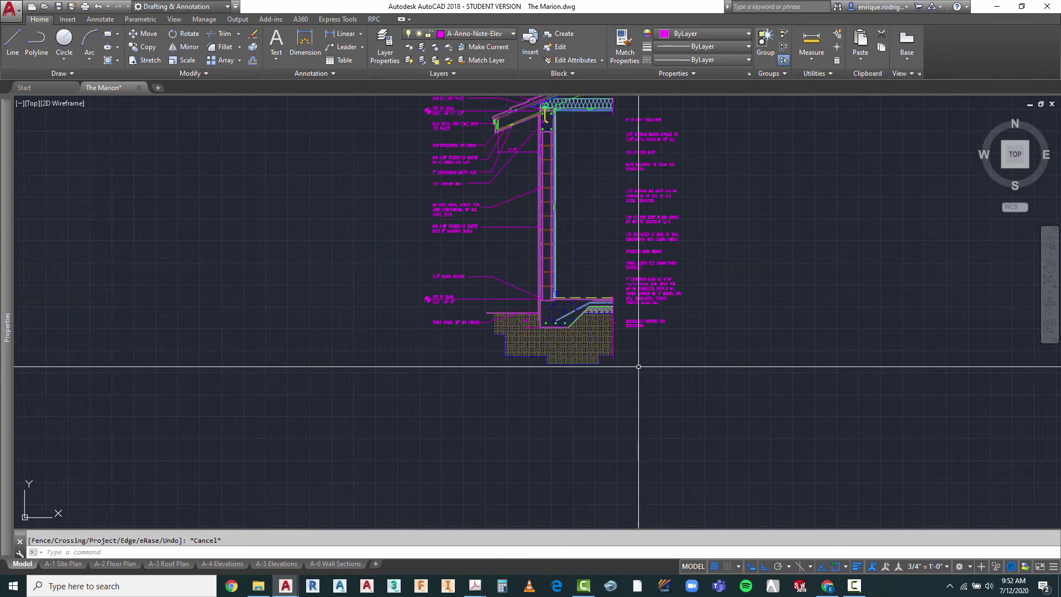
scroll(687, 343, "up", 3)
scroll(665, 345, "up", 2)
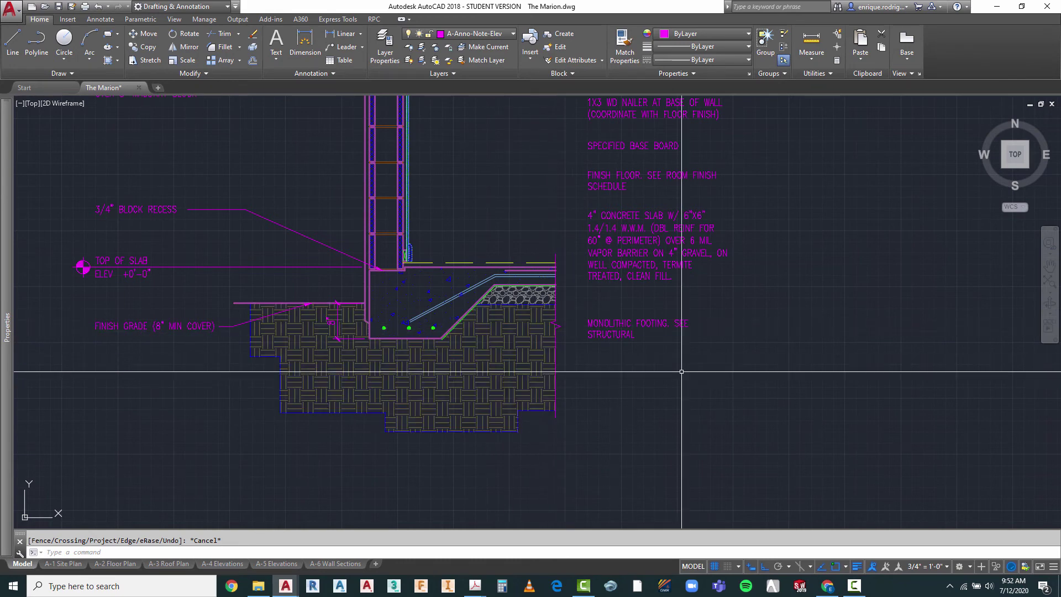
left_click(635, 309)
key("Return")
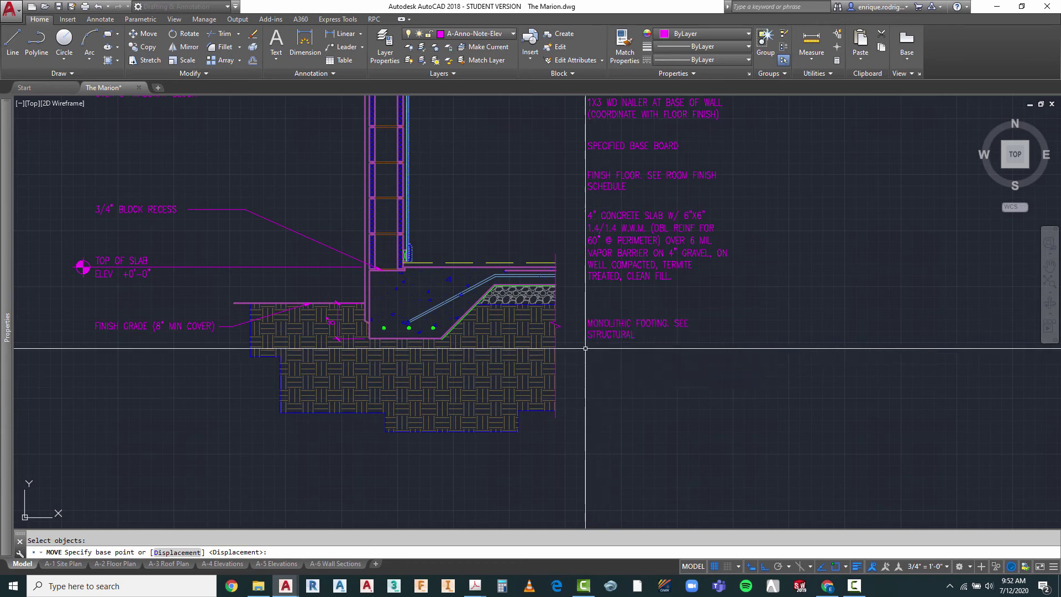
scroll(585, 348, "up", 4)
key("Escape")
- Stretch the zigzag symbol of the slab's break line straight down to just below the bottom of the footing
type("s")
key("Return")
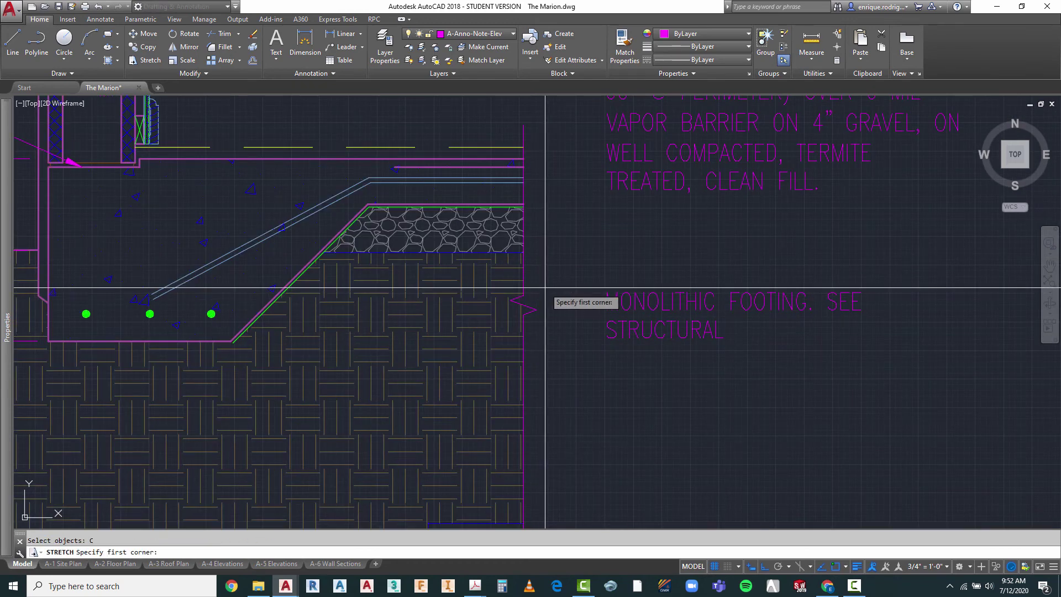
left_click(544, 296)
left_click(503, 326)
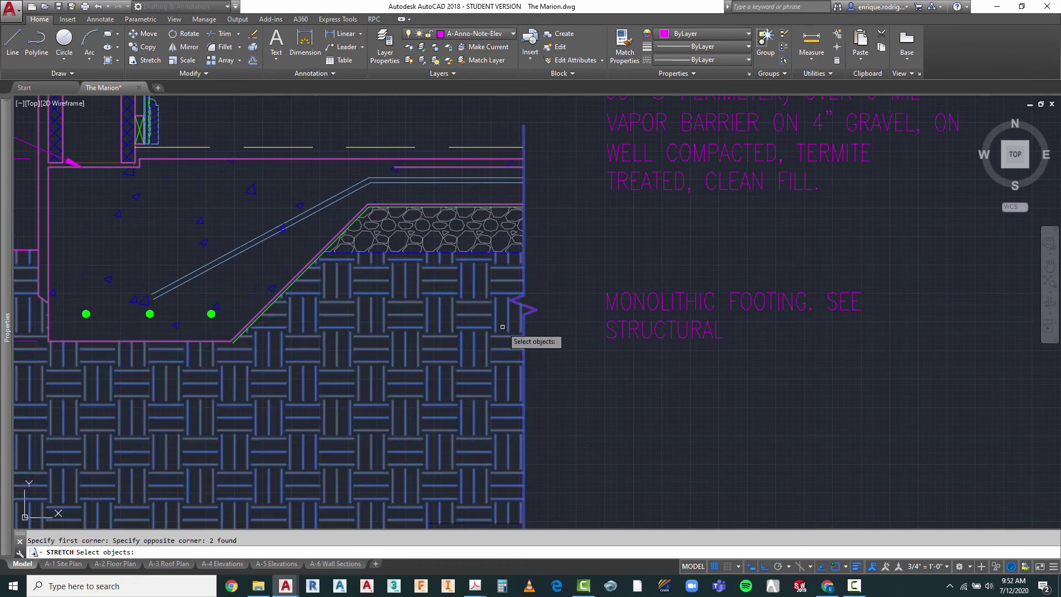
key("Return")
left_click(558, 341)
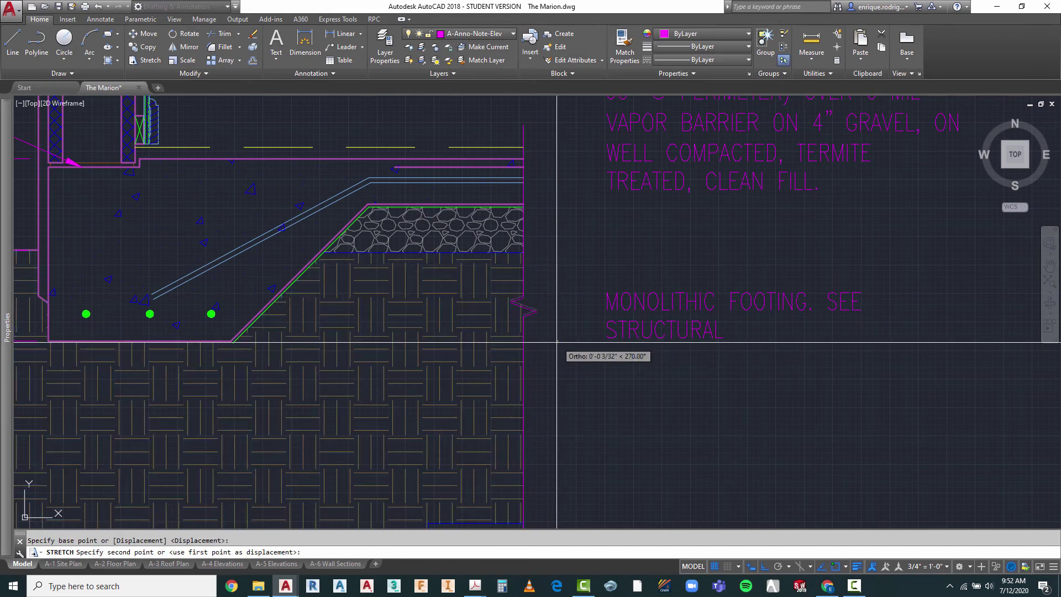
scroll(583, 290, "down", 2)
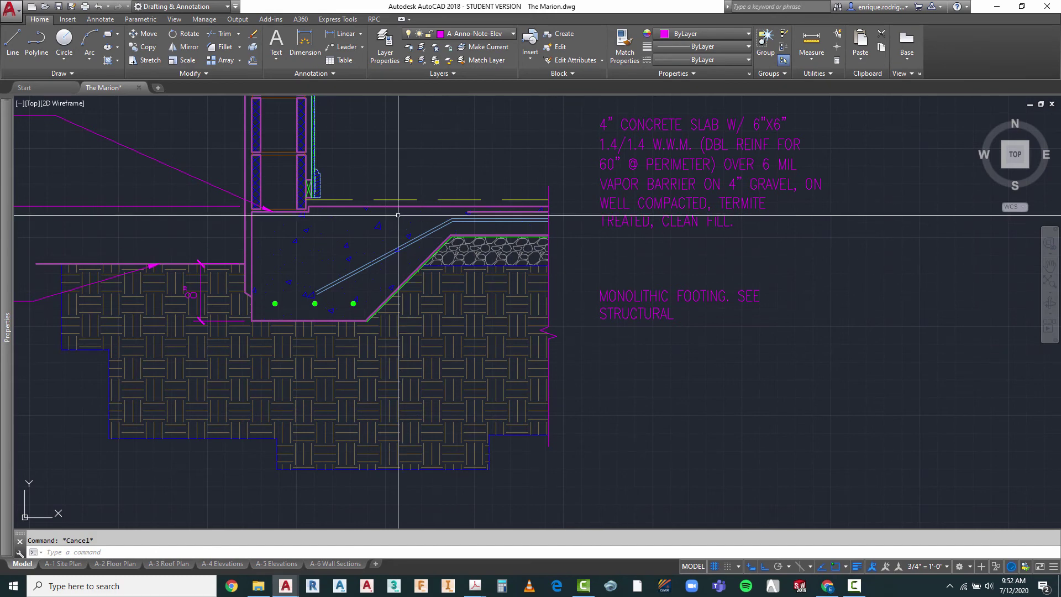
key("Escape")
scroll(702, 365, "down", 2)
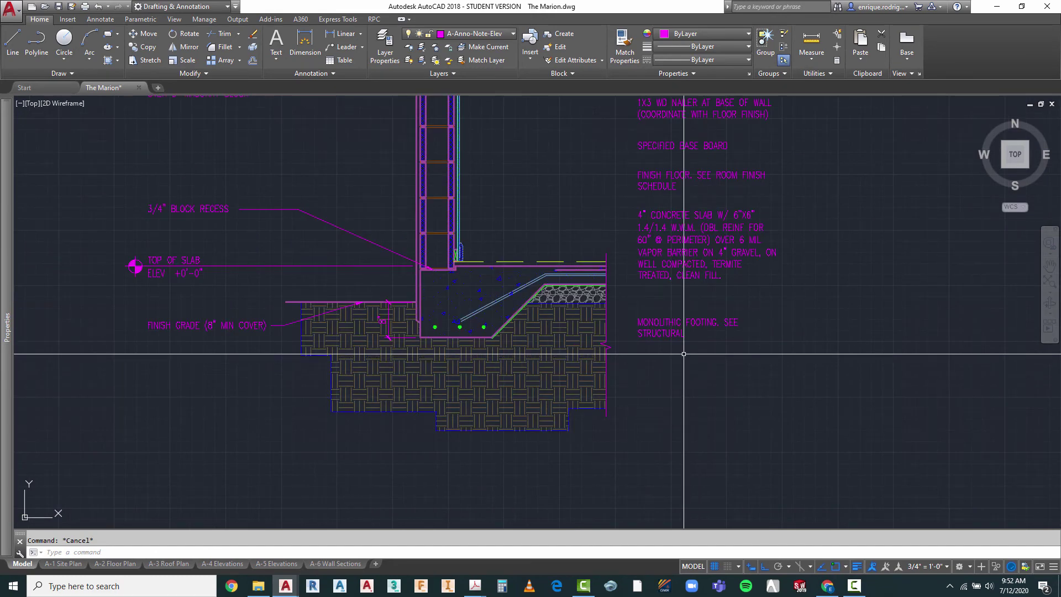
- Erase the short horizontal magenta line inside the slab, just above the bent reinforcing
scroll(581, 273, "up", 3)
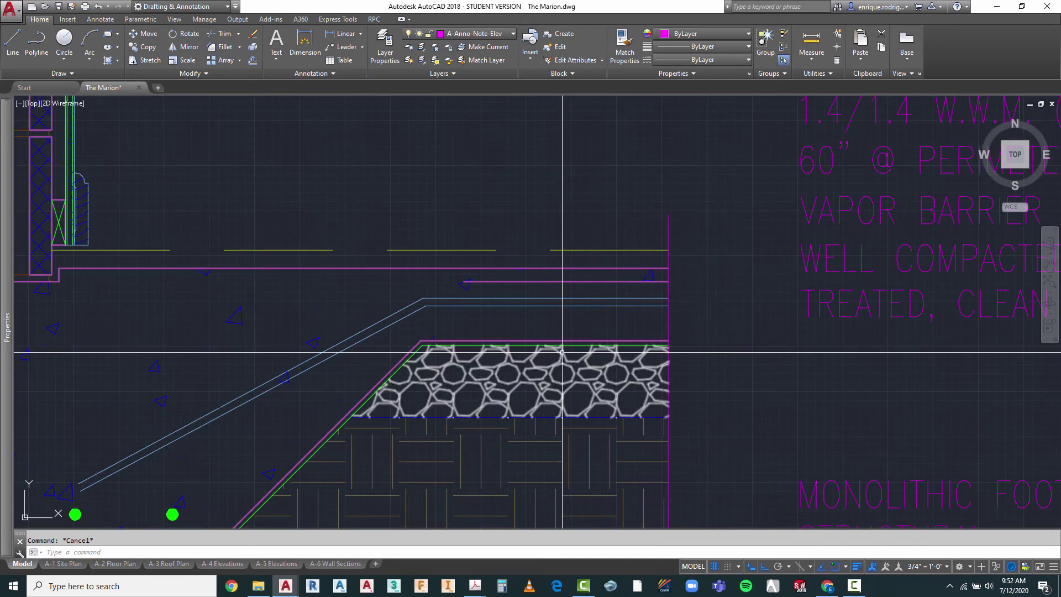
left_click(494, 282)
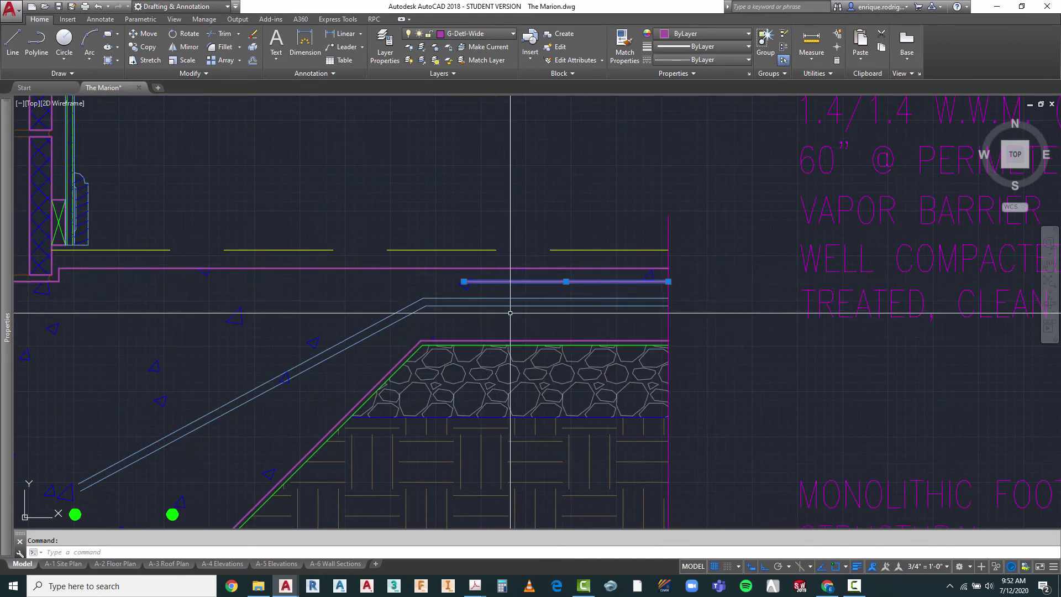
key("Delete")
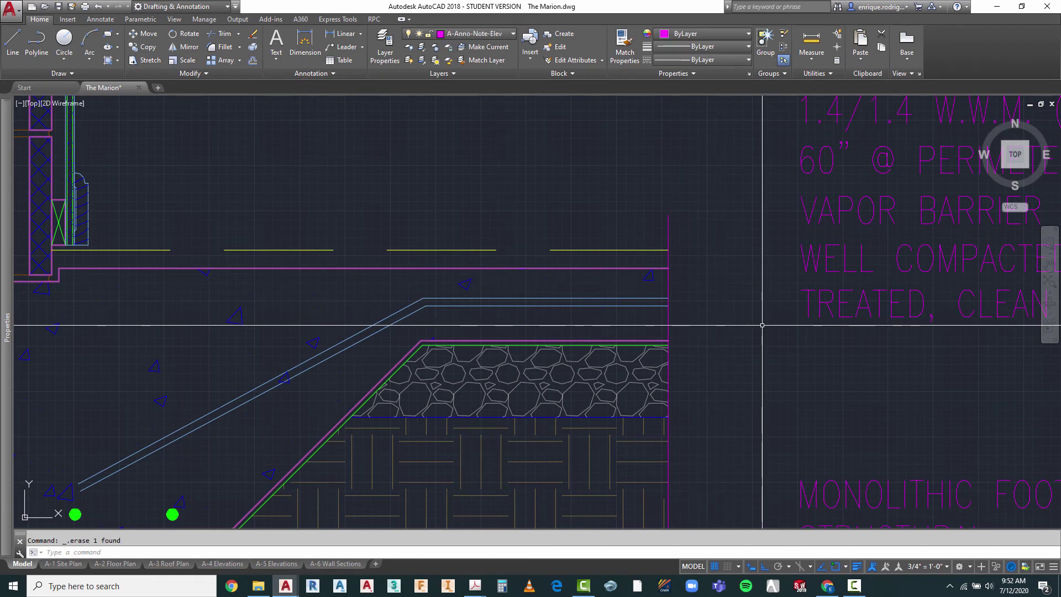
- Draw a QLEADER from the roof rafter to the 2X6 ROOF RAFTER @ 24" O.C. note, with an angled segment and a horizontal landing
scroll(607, 320, "down", 3)
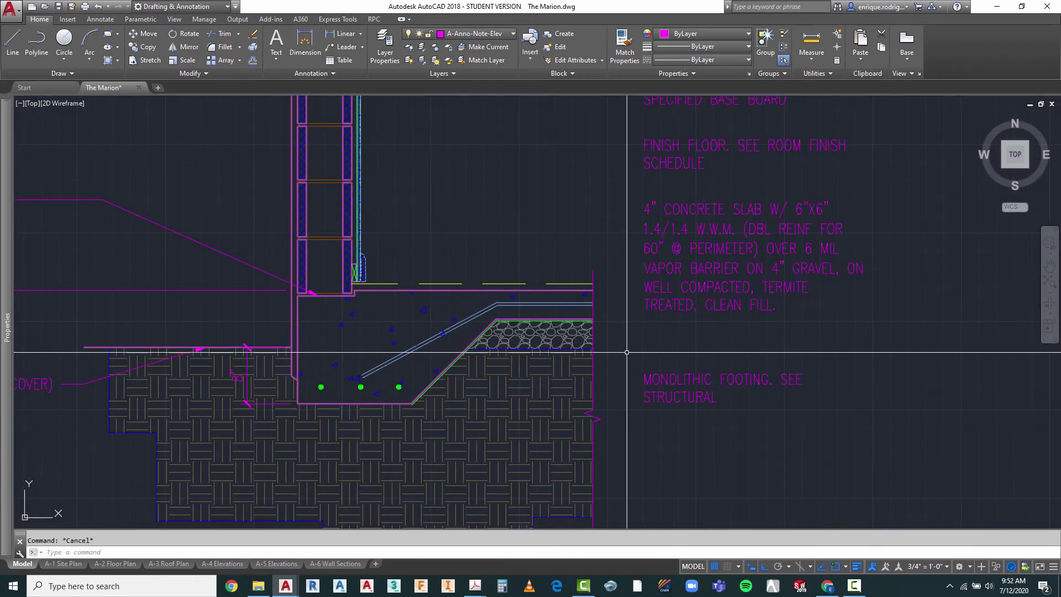
scroll(626, 352, "down", 2)
scroll(626, 352, "down", 2)
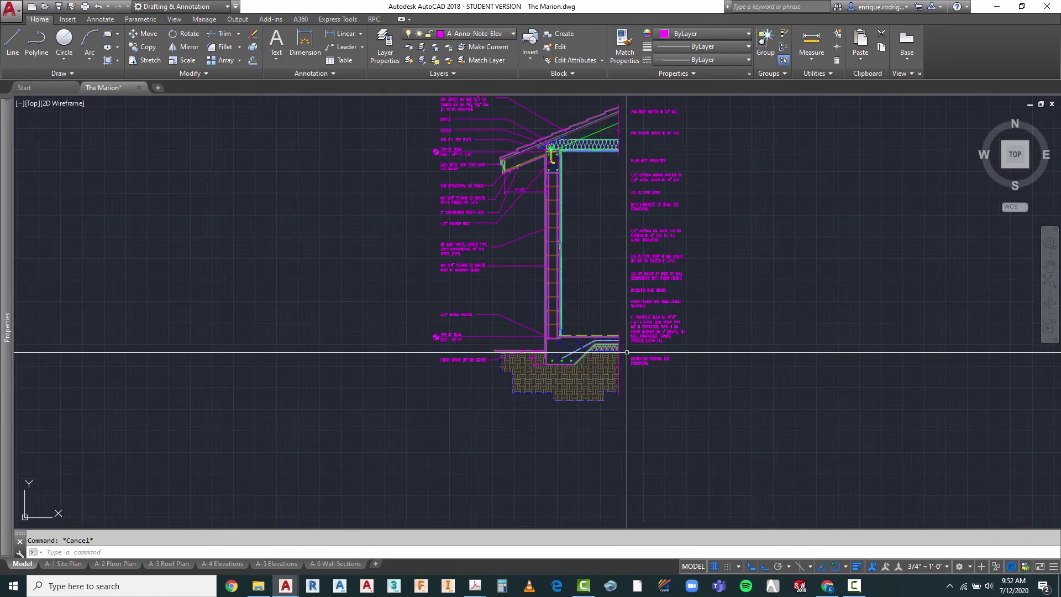
scroll(614, 196, "up", 5)
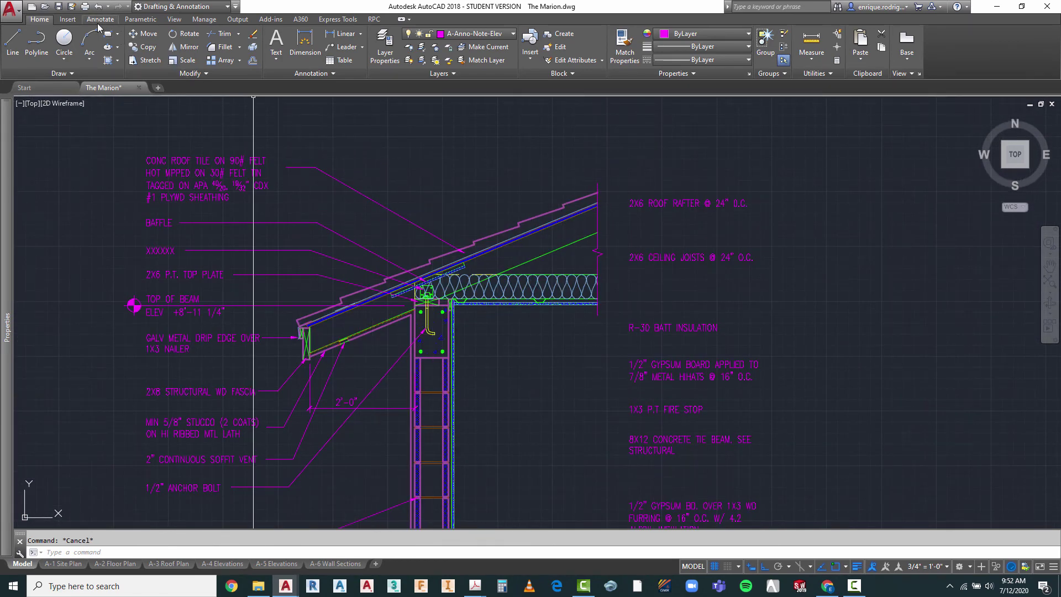
left_click(97, 21)
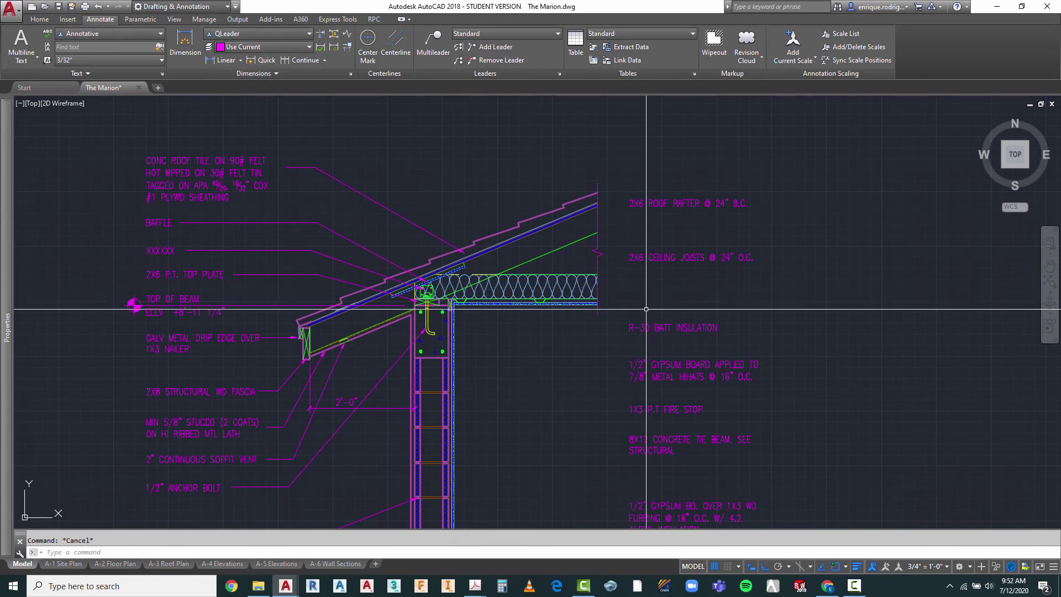
scroll(582, 231, "up", 2)
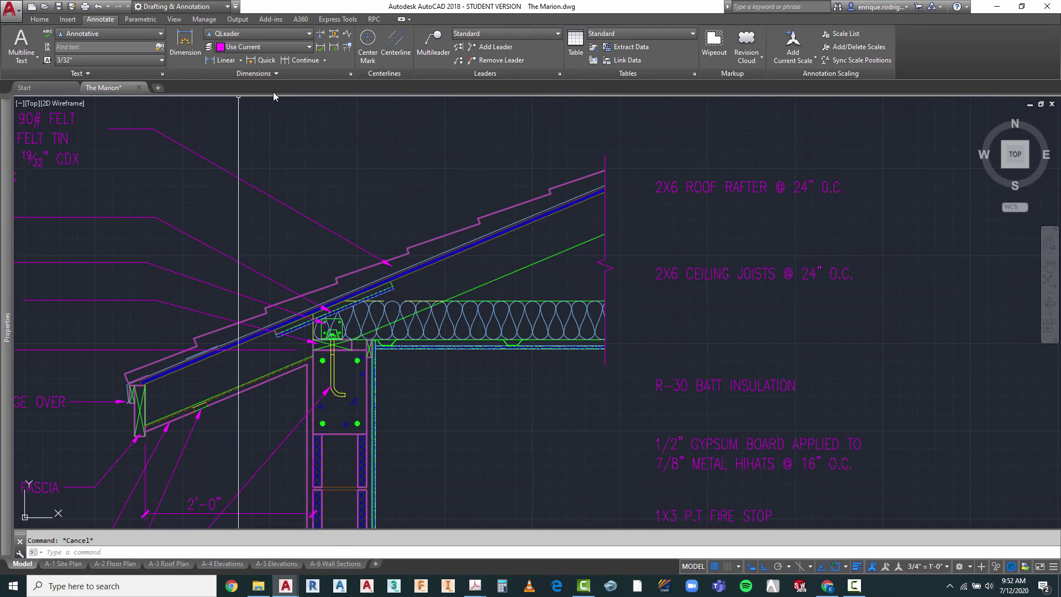
right_click(521, 162)
mouse_move(568, 182)
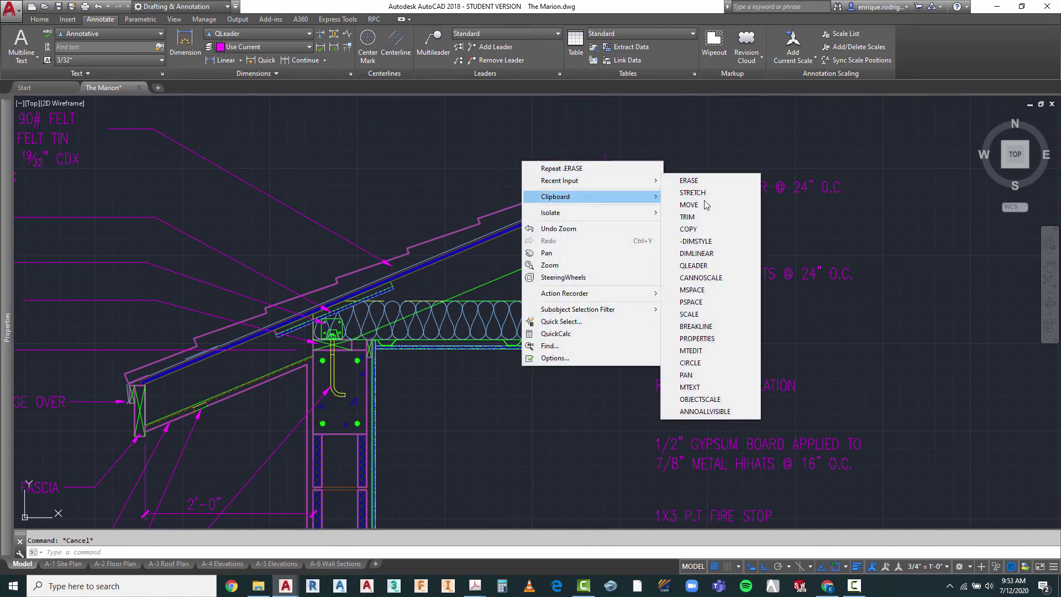
left_click(694, 266)
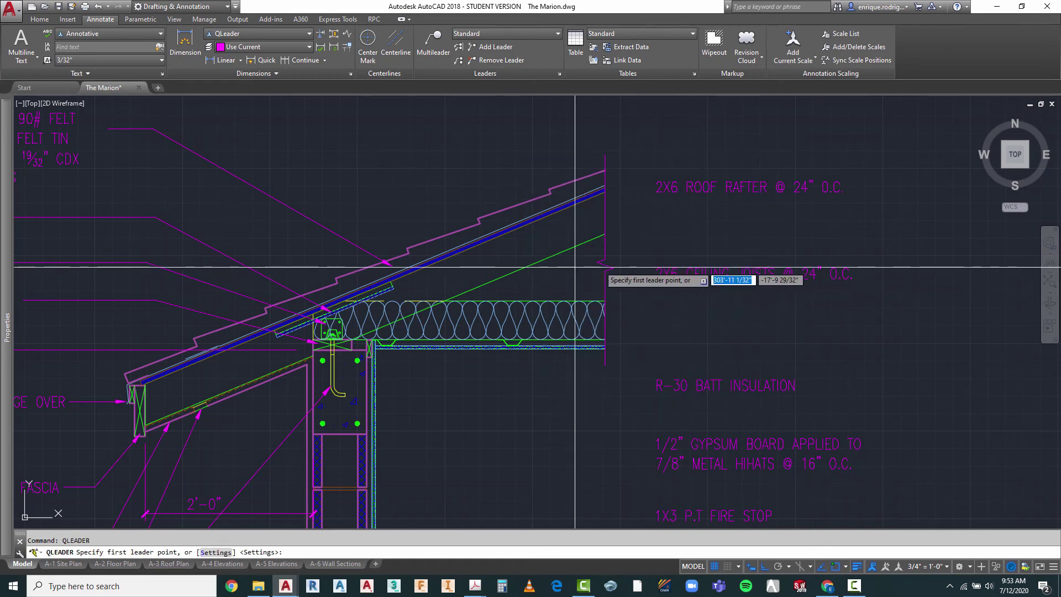
left_click(512, 253)
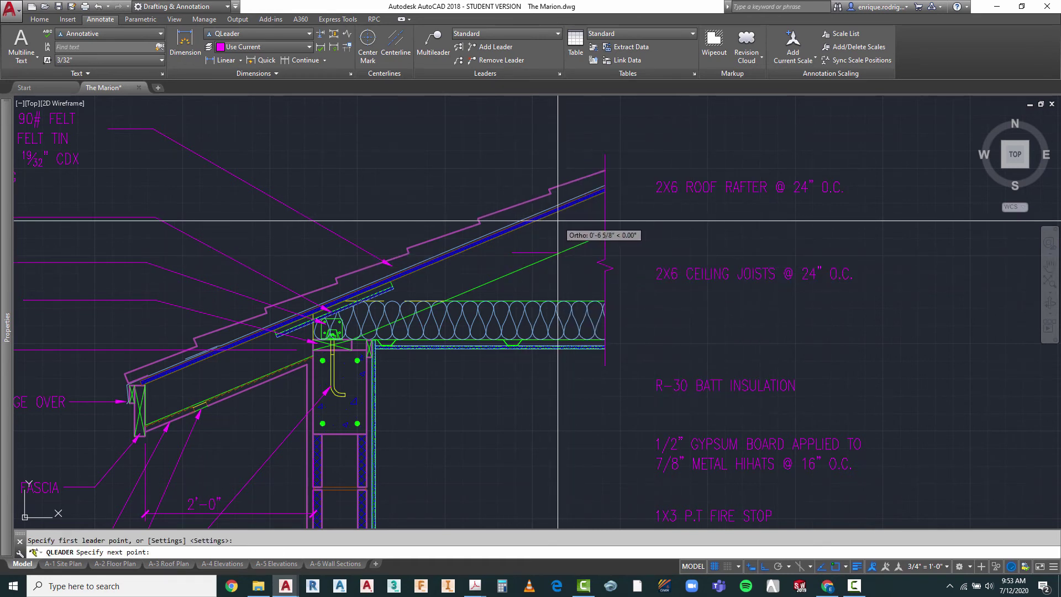
key("F8")
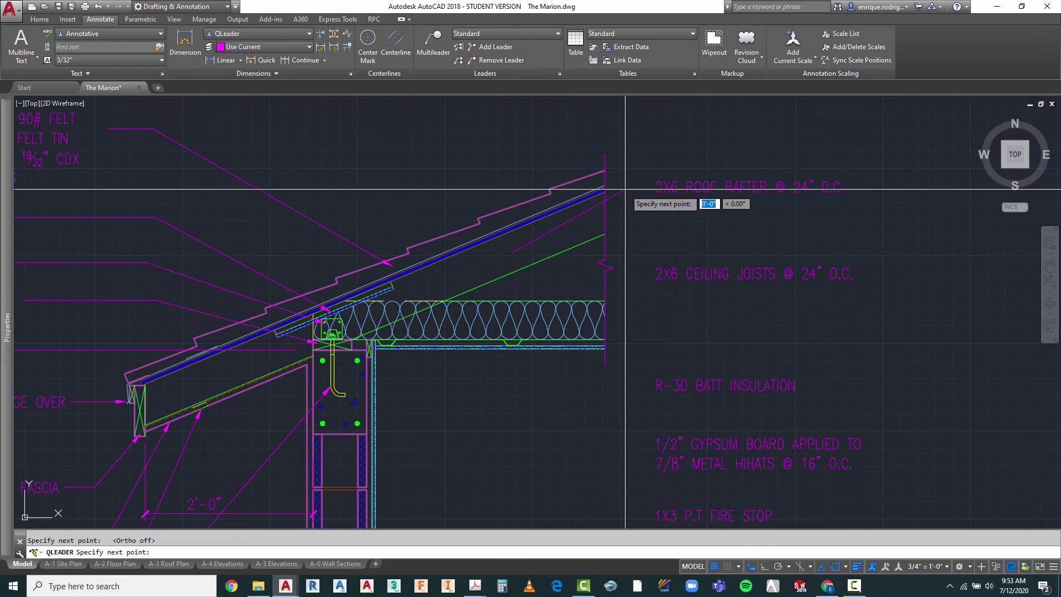
scroll(642, 131, "down", 2)
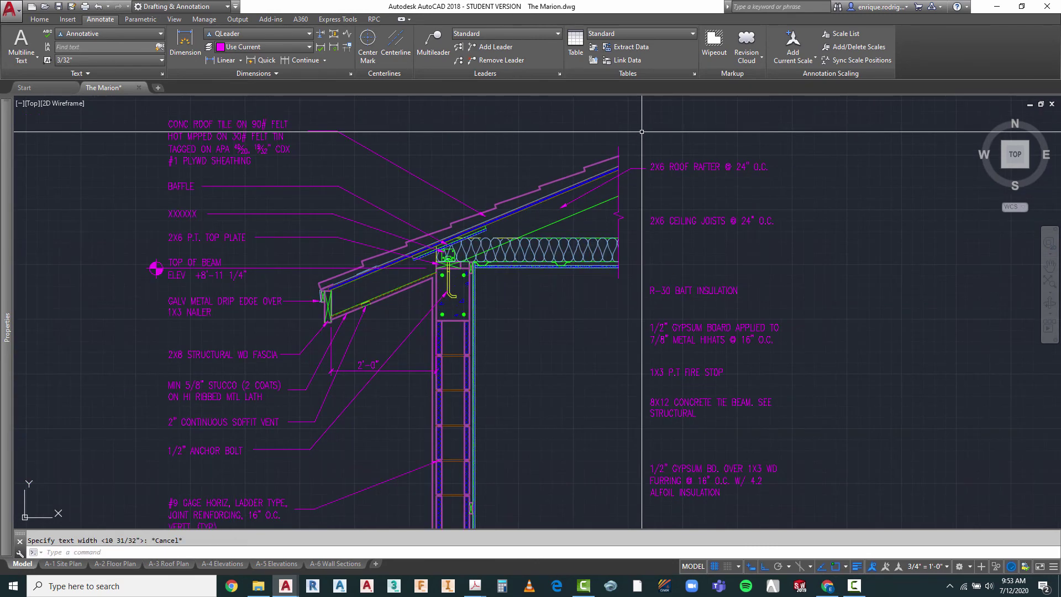
- Draw a QLEADER from the ceiling joist to the 2X6 CEILING JOISTS @ 24" O.C. note, with an angled segment and a horizontal landing
right_click(674, 250)
left_click(691, 257)
scroll(607, 243, "up", 6)
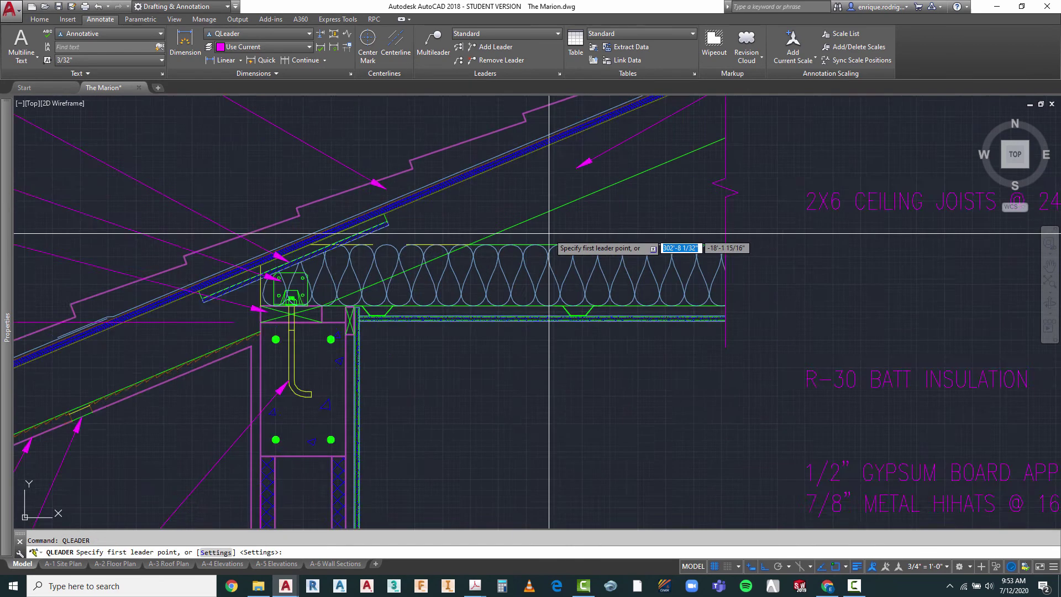
left_click(567, 265)
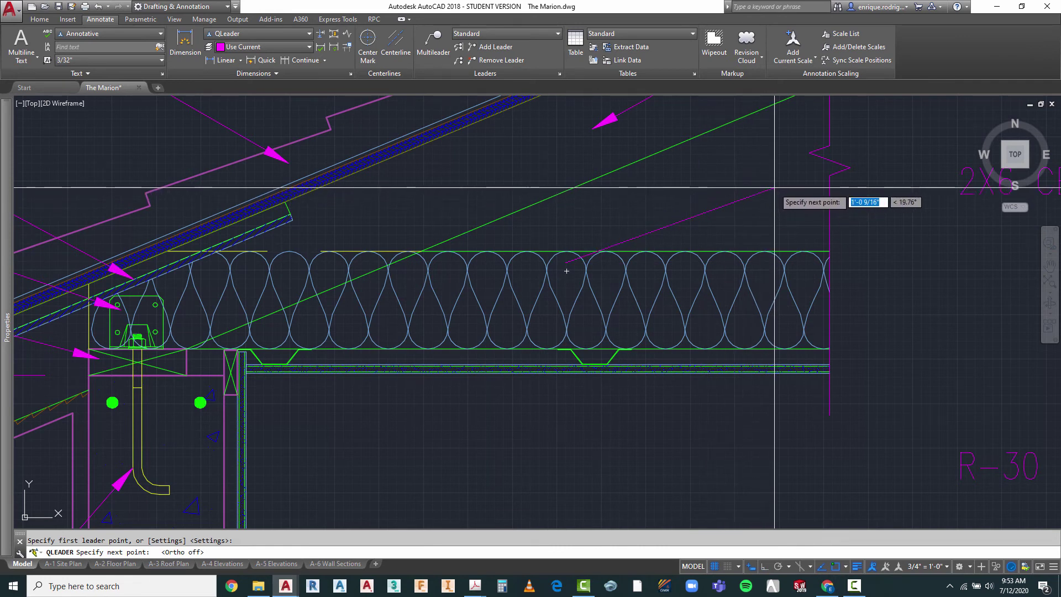
key("F8")
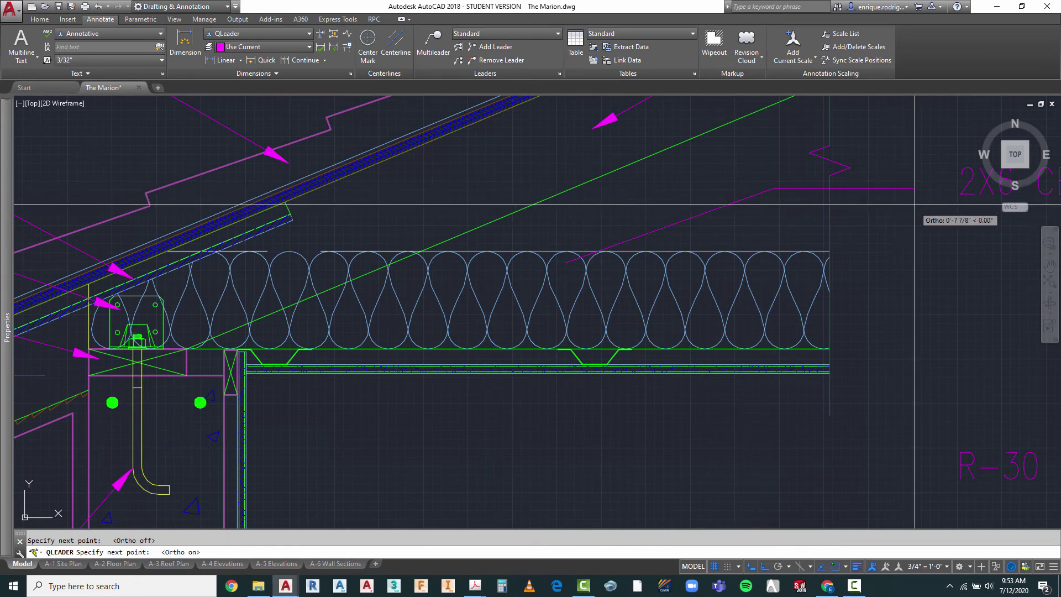
key("Escape")
scroll(561, 220, "down", 4)
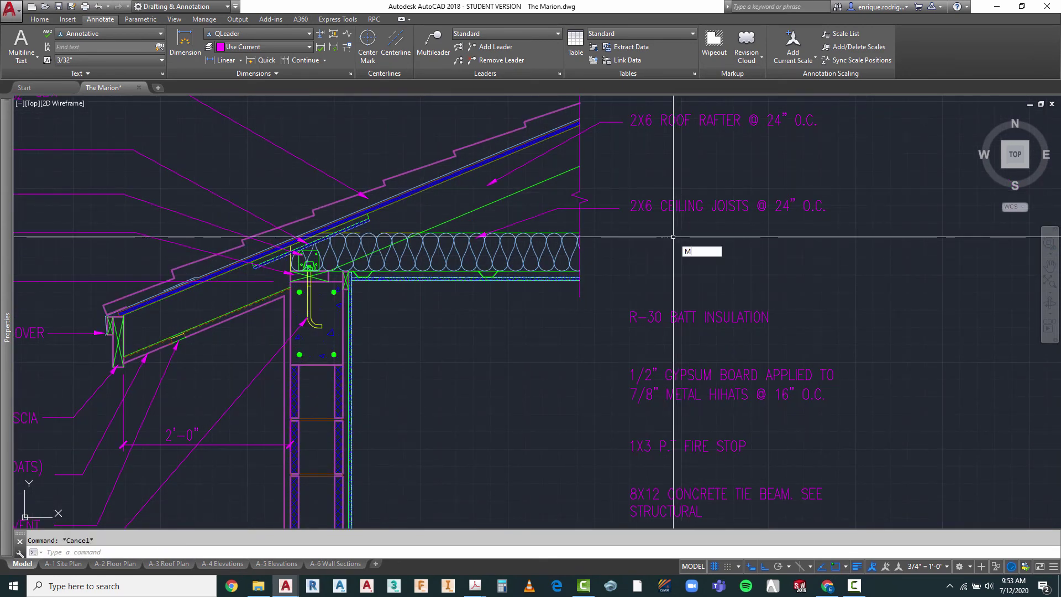
- Move the 2X6 CEILING JOISTS @ 24" O.C. note slightly down to line up with its leader's landing
key("Return")
left_click(680, 203)
left_click(650, 225)
key("Return")
left_click(672, 240)
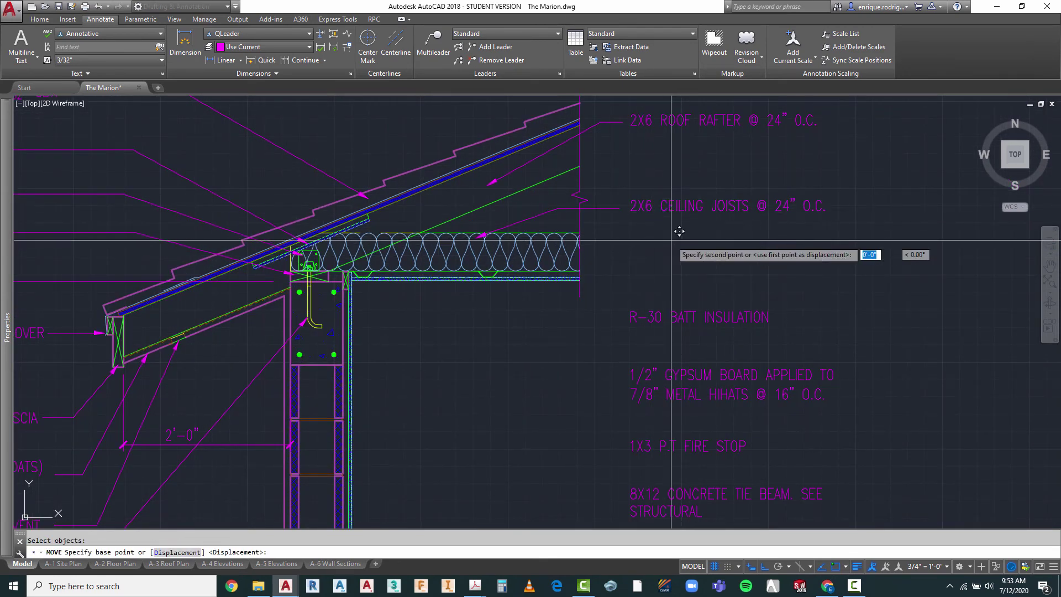
key("Escape")
scroll(671, 243, "down", 2)
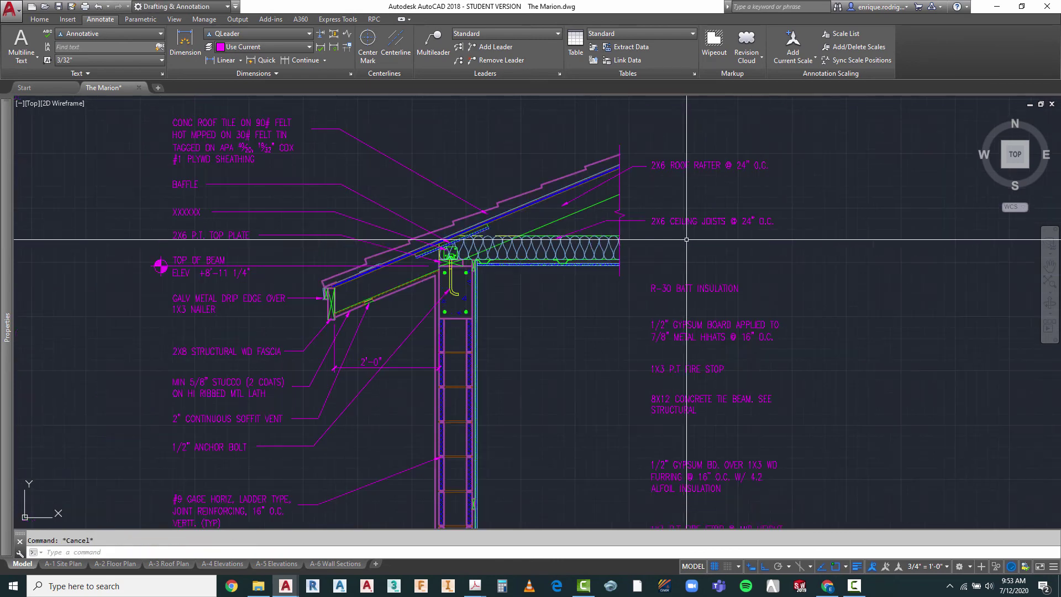
scroll(596, 287, "up", 2)
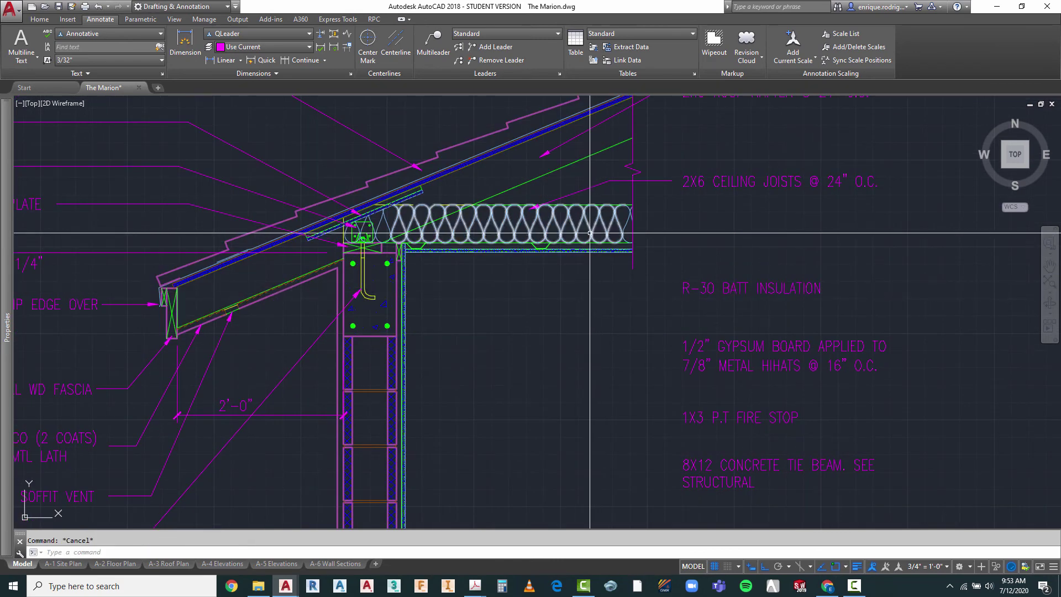
- Draw a QLEADER from the batt insulation to the R-30 BATT INSULATION note, with an angled segment and a horizontal landing
right_click(447, 130)
left_click(623, 163)
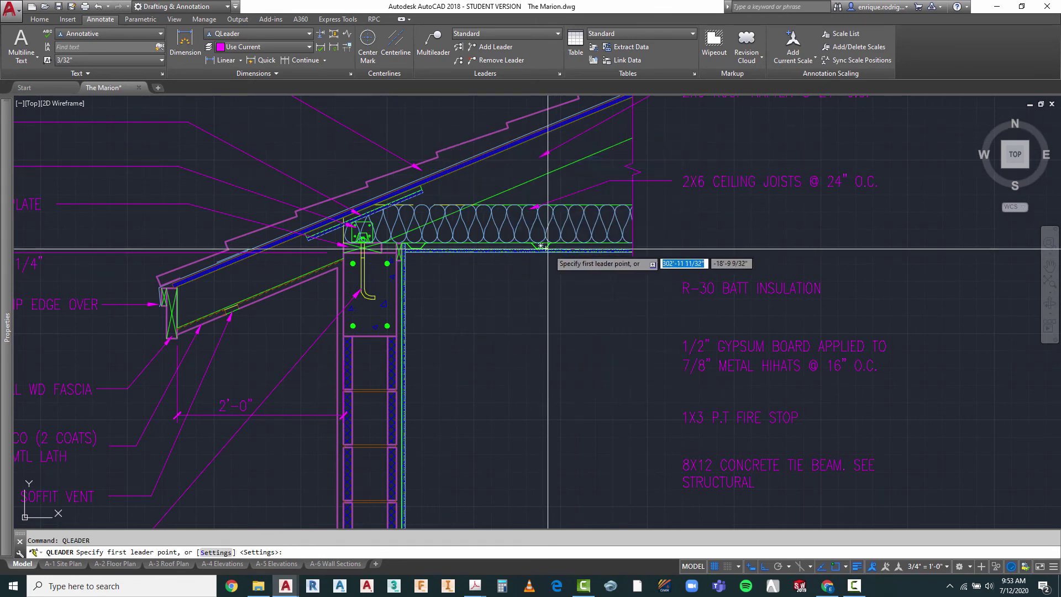
scroll(556, 248, "up", 3)
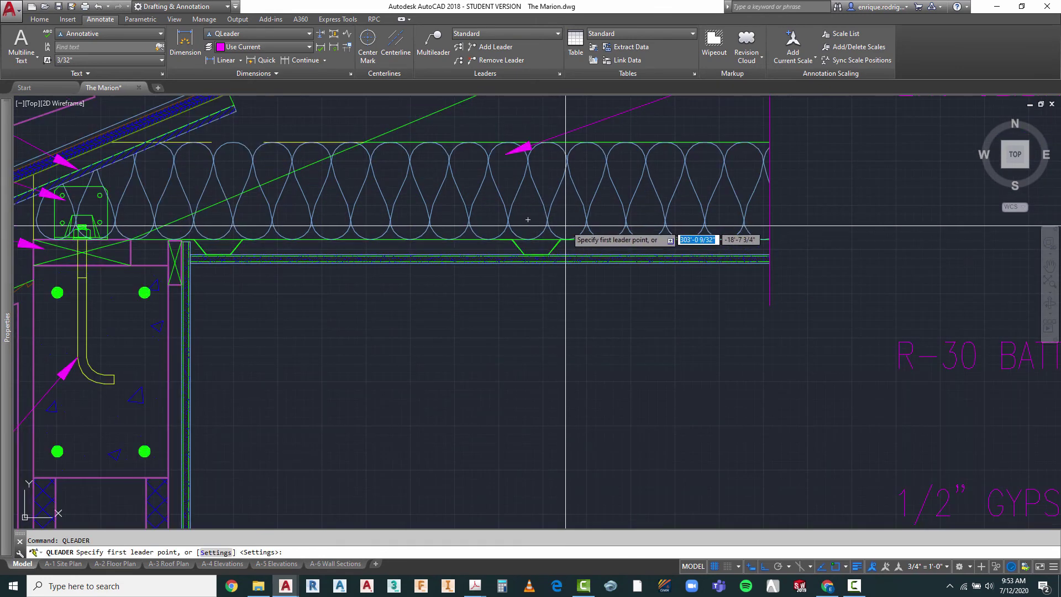
left_click(606, 219)
scroll(606, 219, "down", 4)
scroll(604, 255, "up", 2)
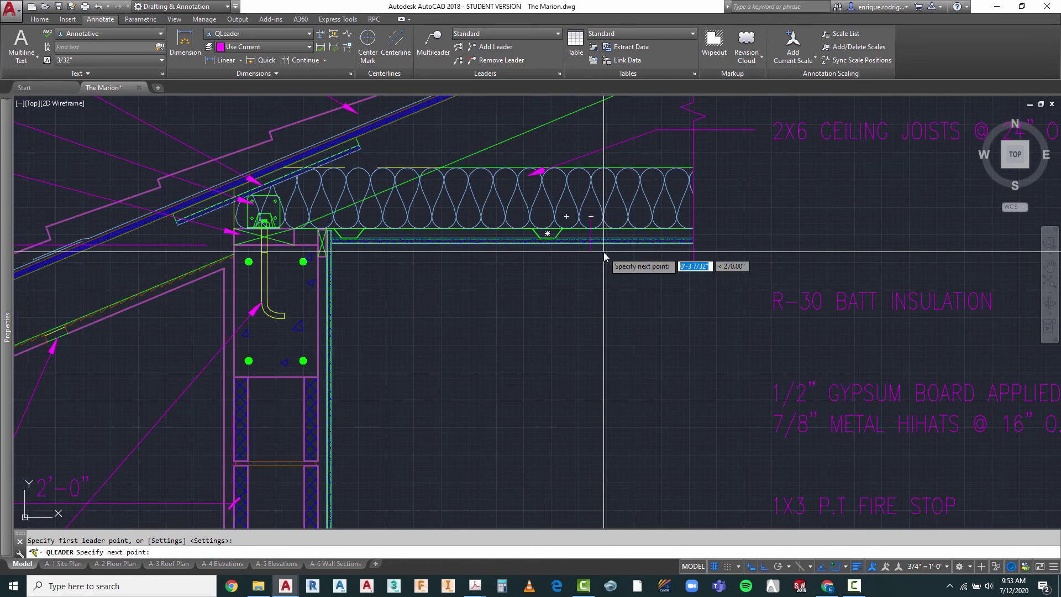
key("F8")
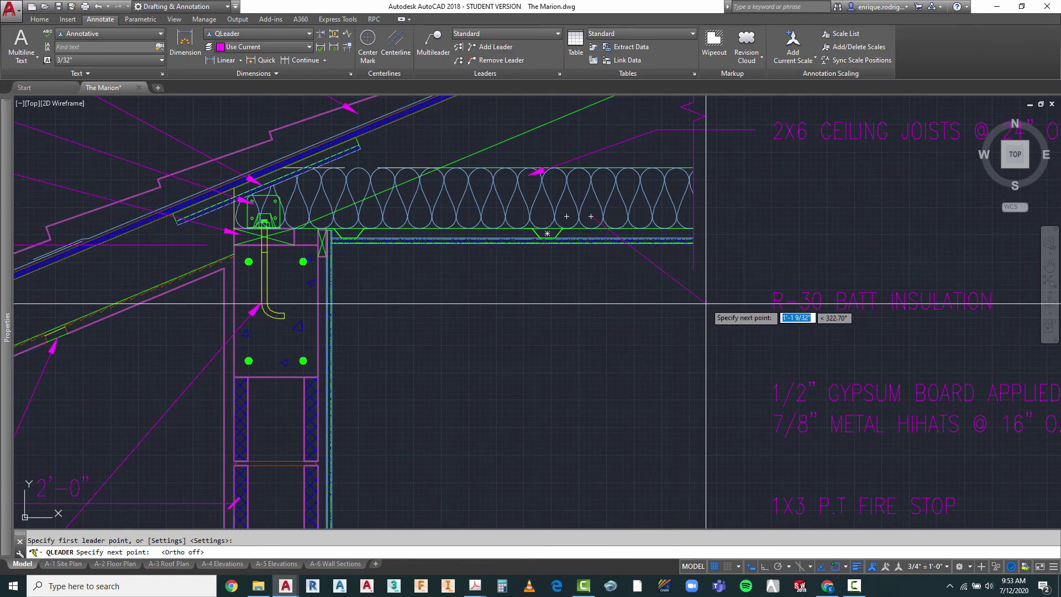
key("F8")
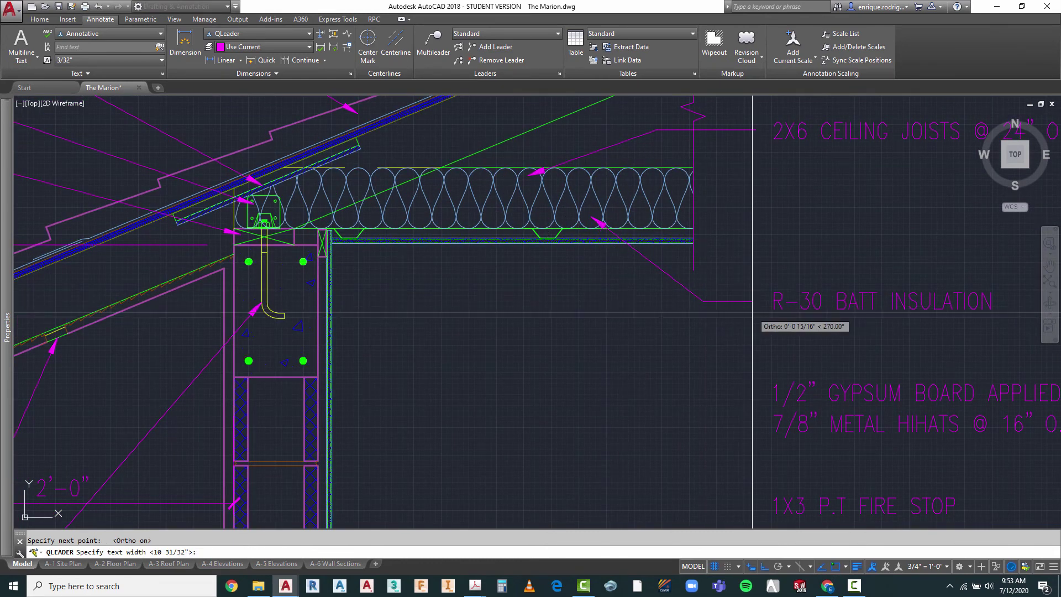
key("Escape")
- Draw a QLEADER from the ceiling's gypsum board to the 1/2" GYPSUM BOARD APPLIED TO 7/8" METAL HIHATS note, with an angled segment and a horizontal landing
right_click(631, 296)
left_click(635, 297)
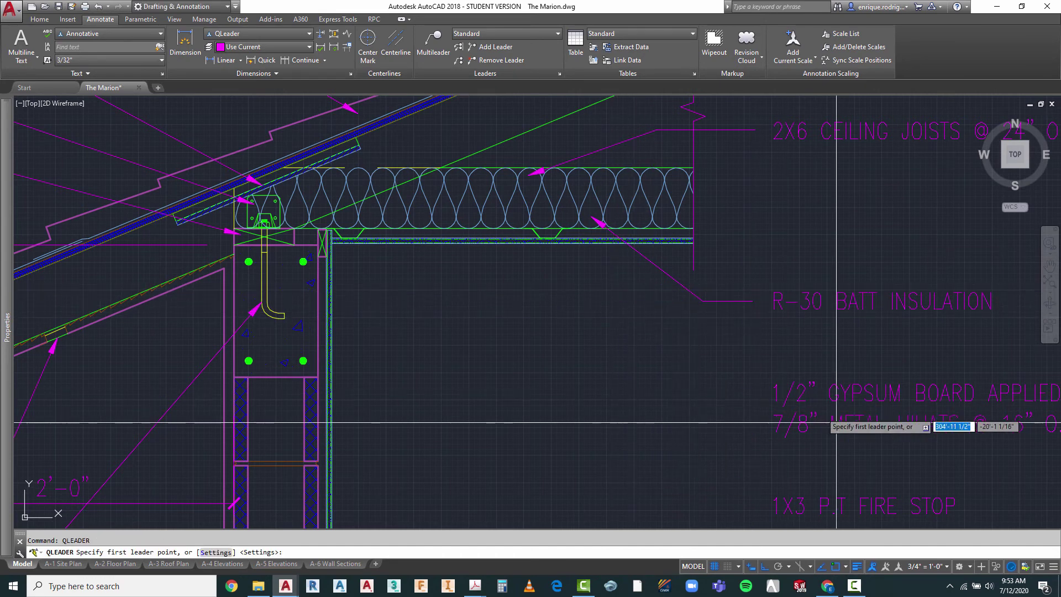
scroll(557, 268, "down", 2)
scroll(556, 264, "up", 6)
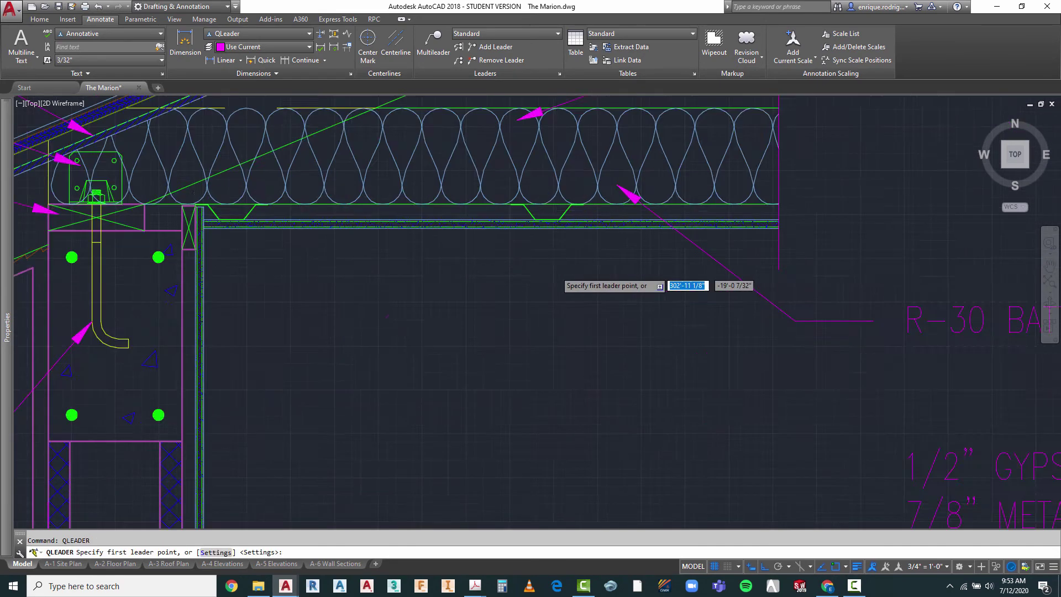
scroll(421, 196, "down", 3)
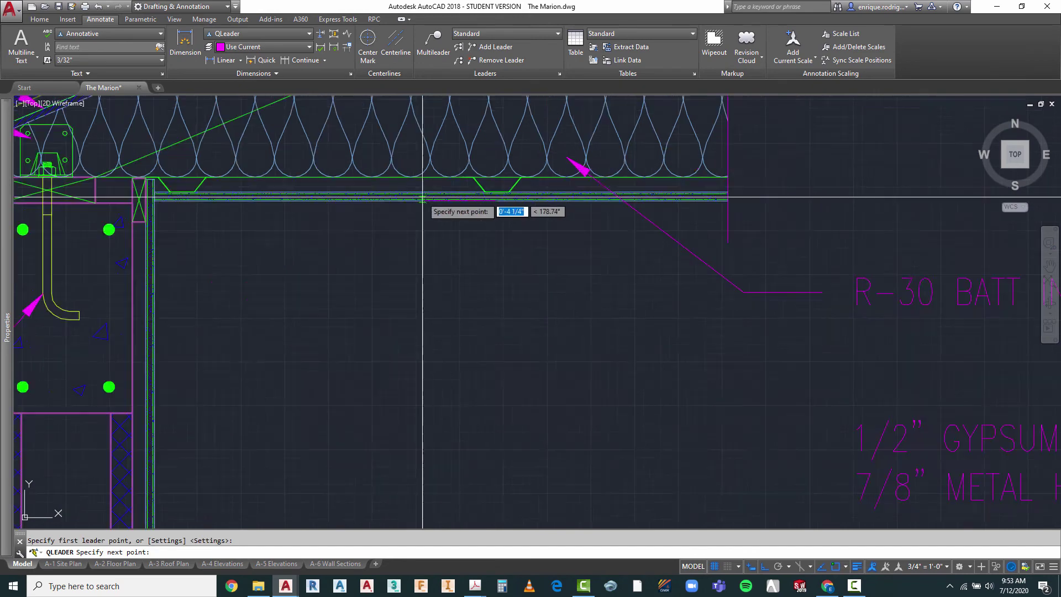
left_click(467, 224)
key("F8")
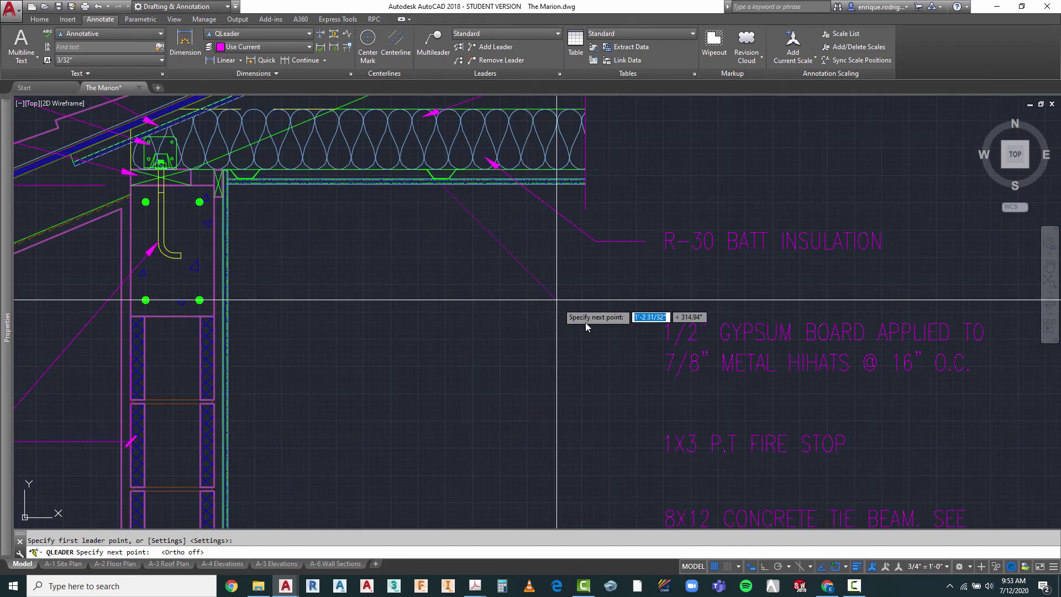
left_click(594, 346)
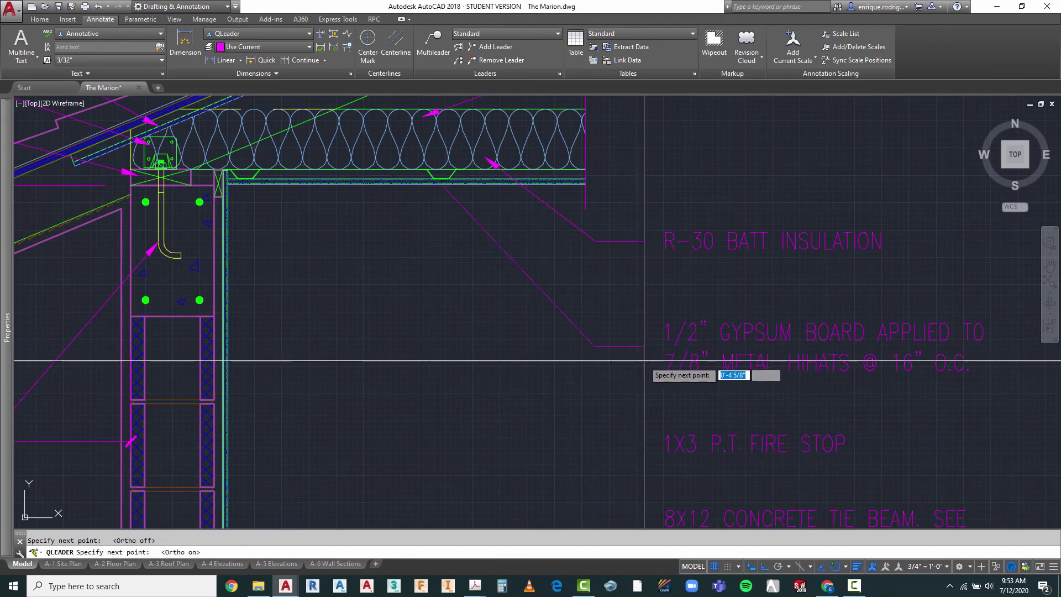
left_click(644, 347)
key("Escape")
scroll(666, 252, "down", 2)
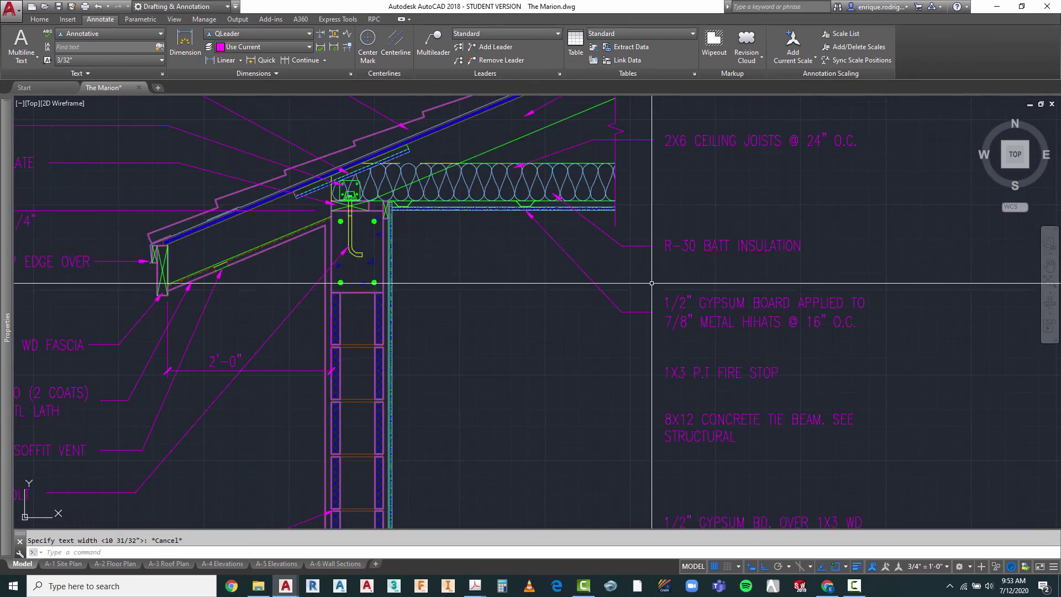
key("Escape")
- Draw a QLEADER from the fire stop beside the tie beam to the 1X3 P.T FIRE STOP note, with an angled segment and a horizontal landing
right_click(509, 296)
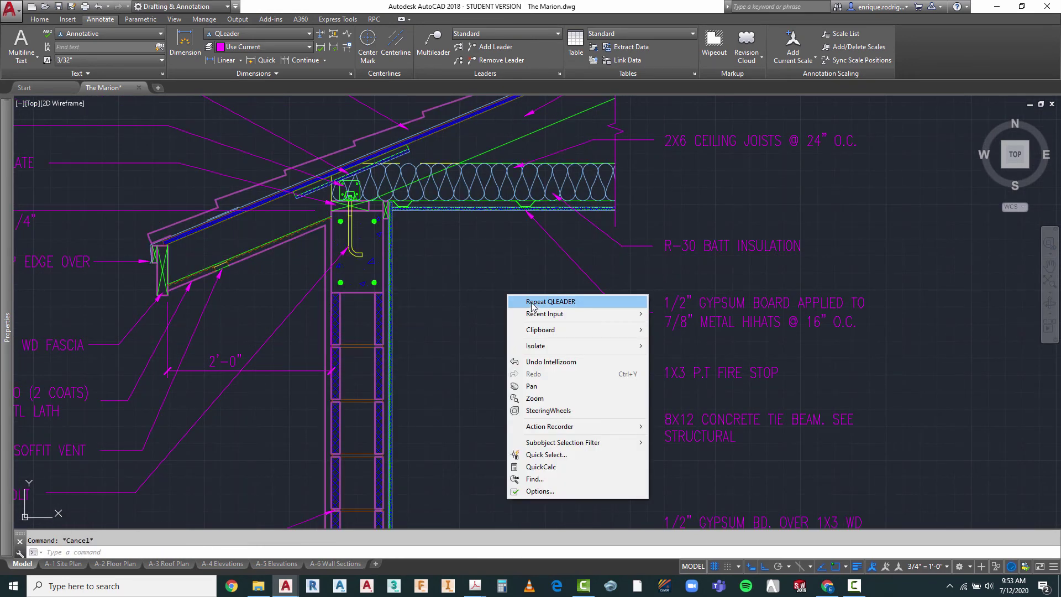
left_click(532, 303)
scroll(386, 193, "up", 5)
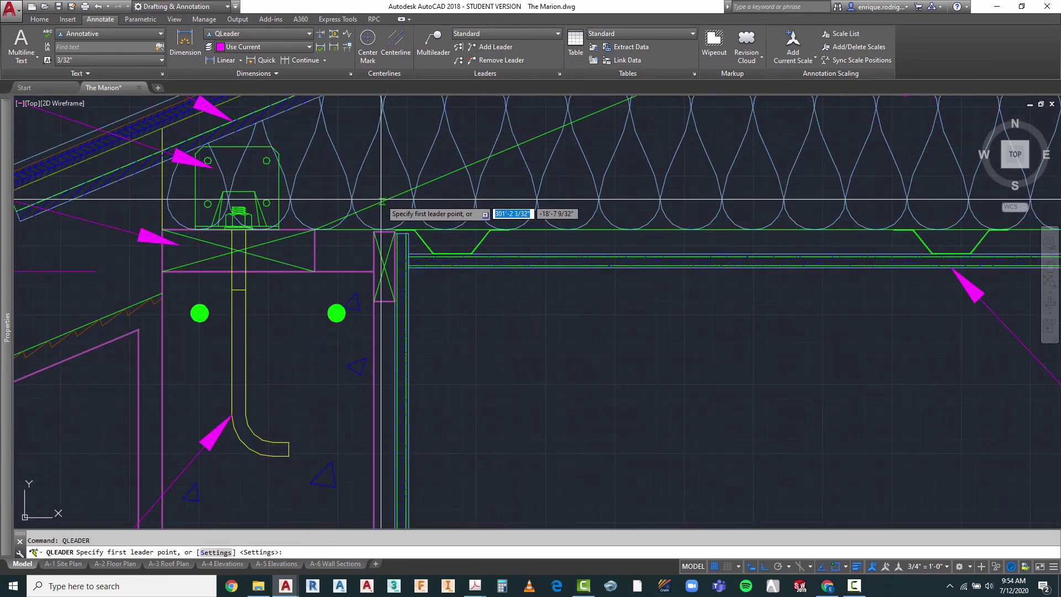
left_click(384, 268)
scroll(386, 219, "down", 4)
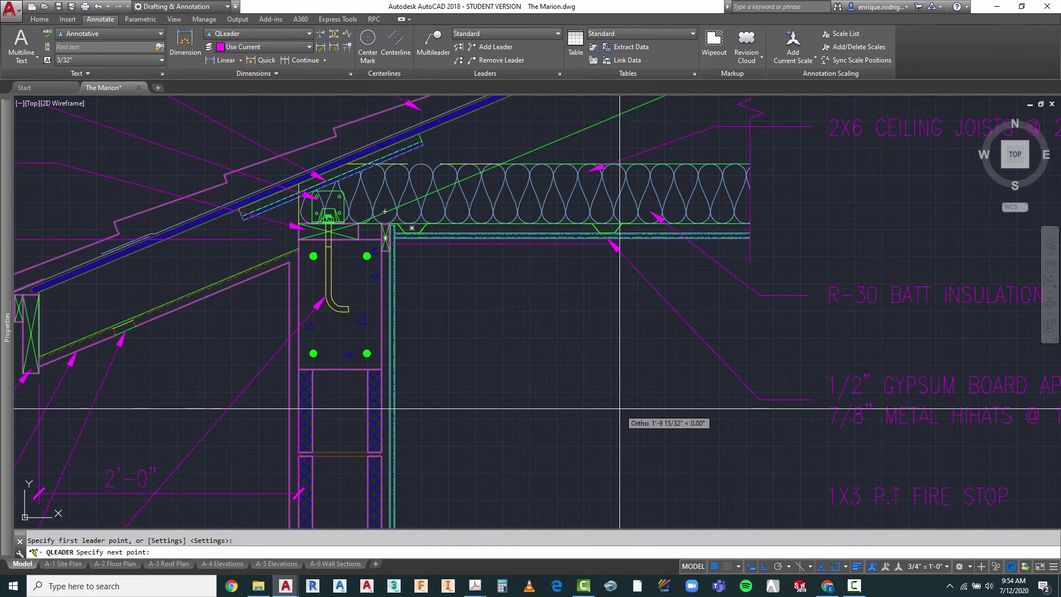
key("F8")
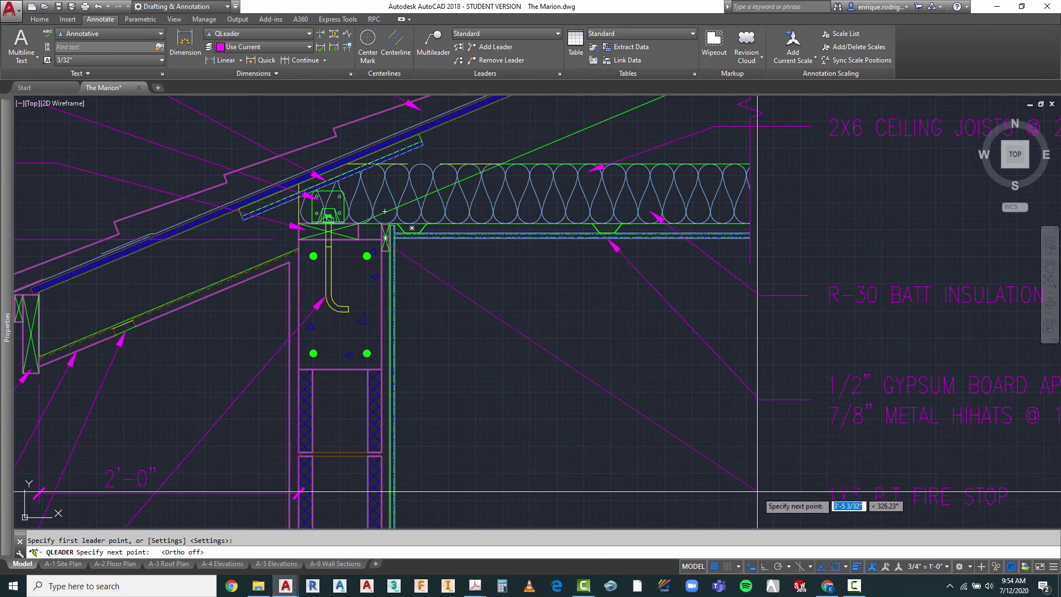
key("F8")
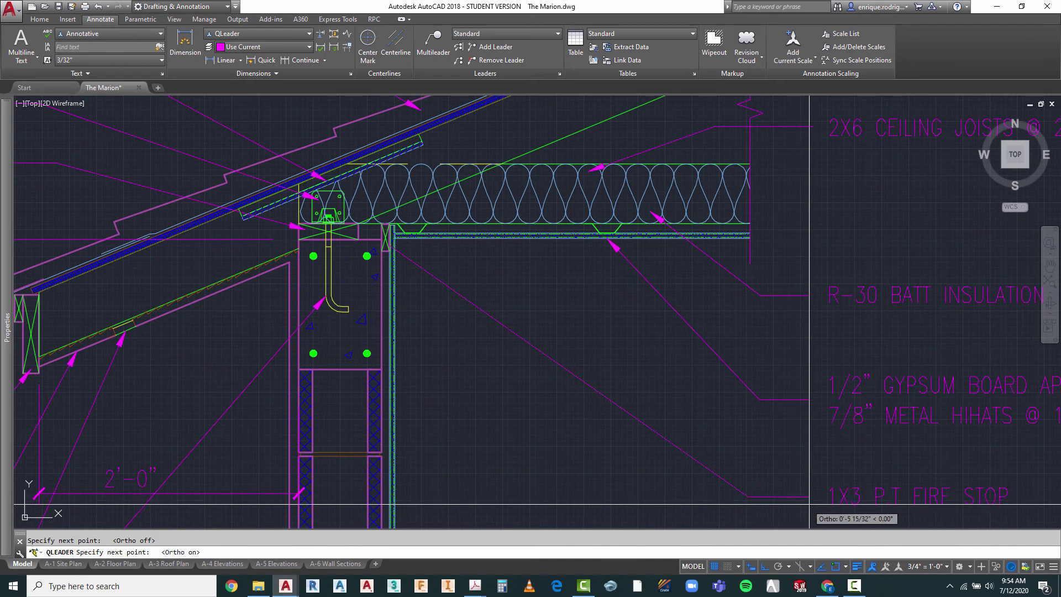
scroll(809, 504, "down", 2)
key("Return")
key("Escape")
scroll(706, 291, "down", 2)
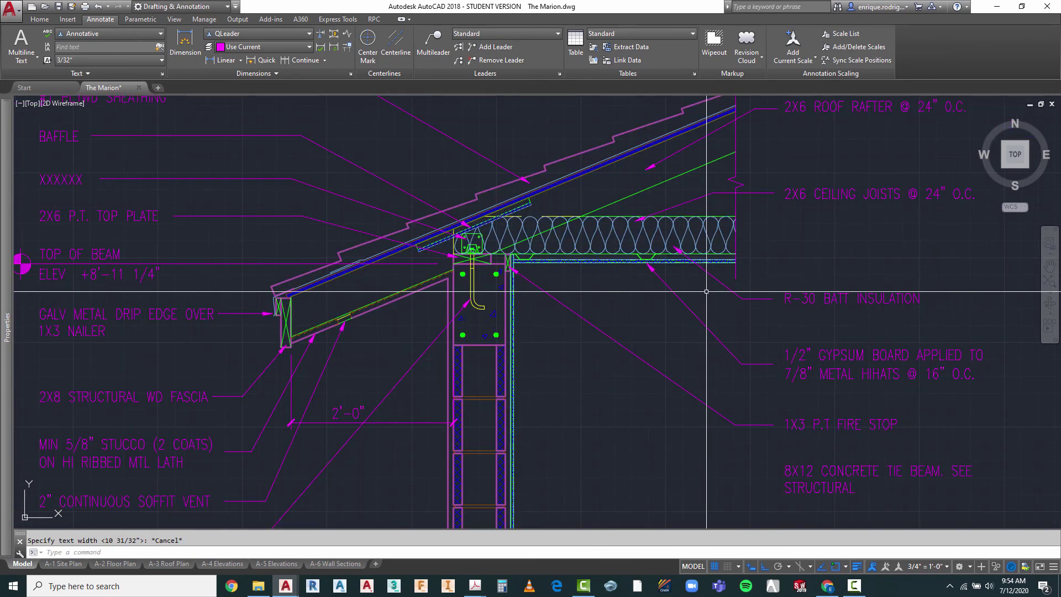
- Draw a QLEADER from the concrete tie beam to the 8X12 CONCRETE TIE BEAM note, with an angled segment and a horizontal landing
scroll(560, 246, "down", 2)
right_click(613, 407)
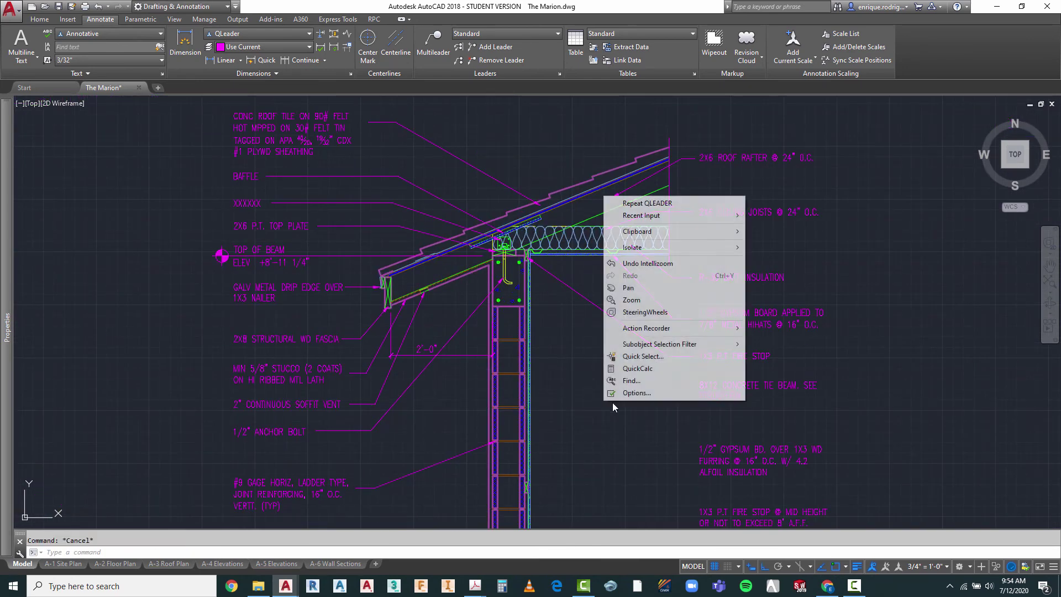
left_click(632, 203)
scroll(514, 323, "up", 4)
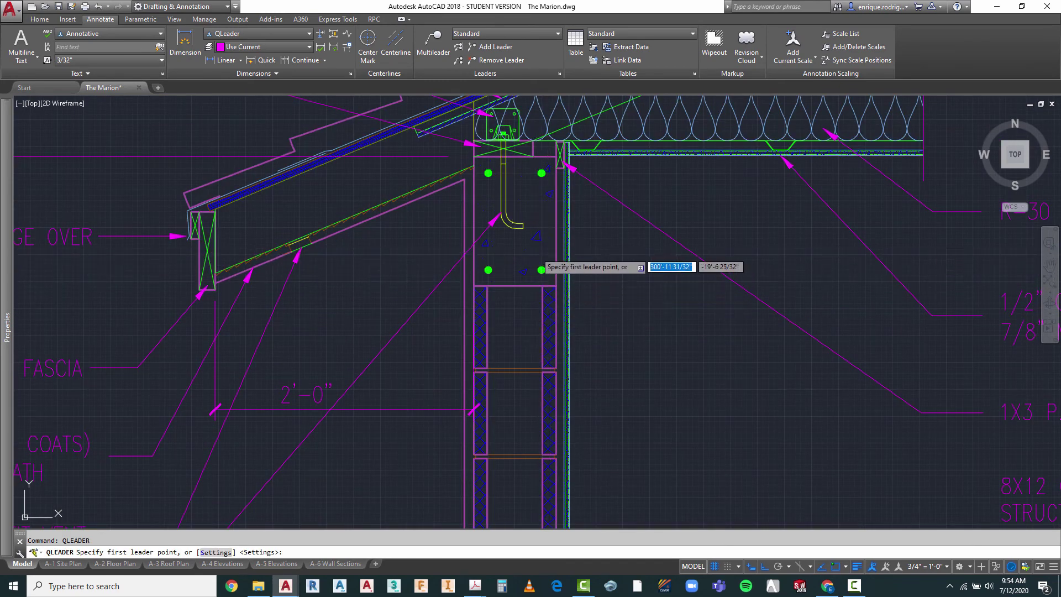
scroll(547, 301, "down", 3)
left_click(549, 303)
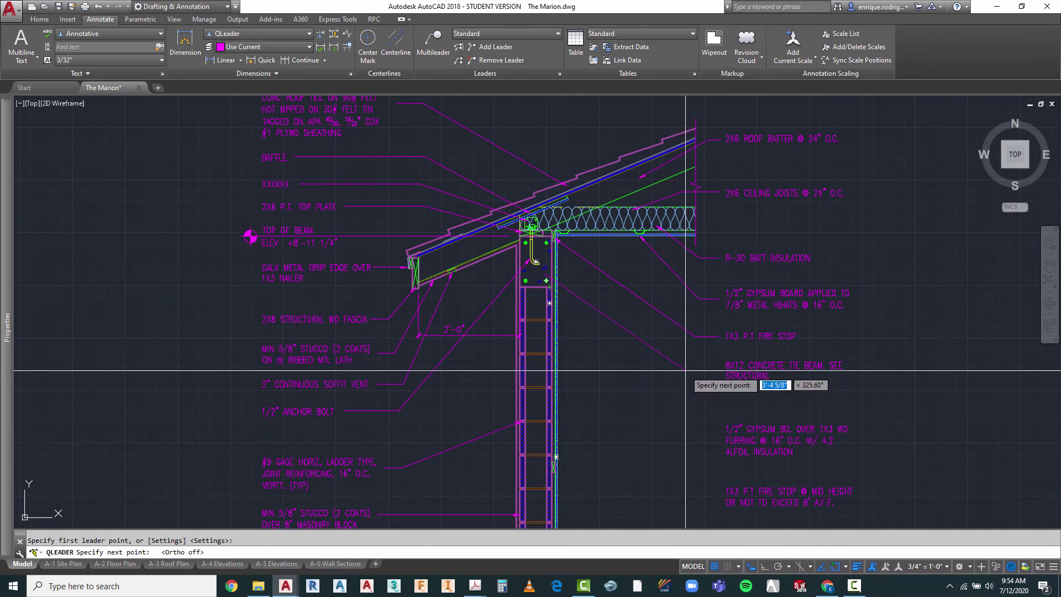
key("F8")
key("Return")
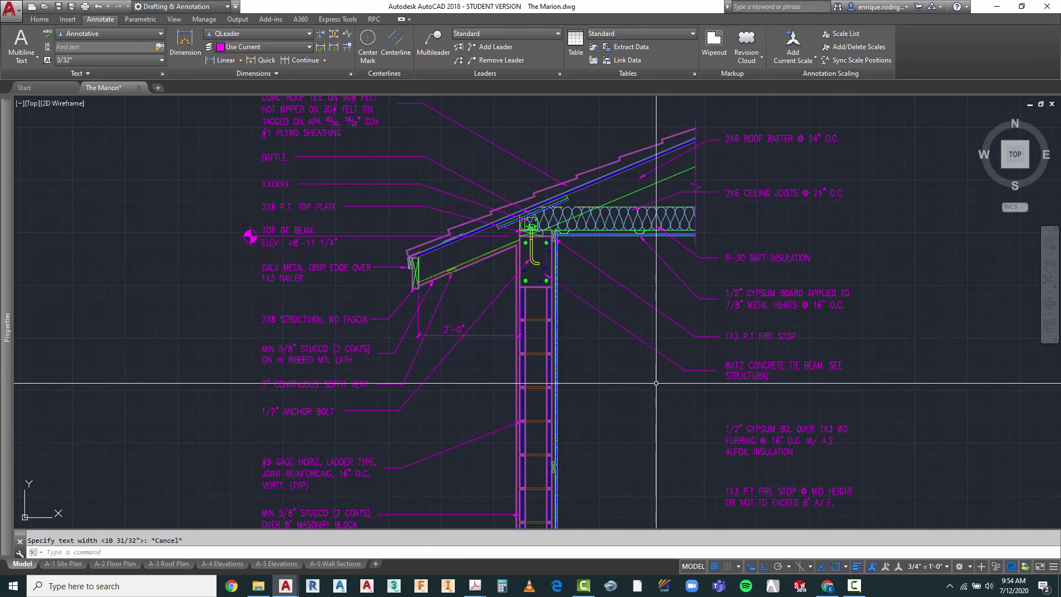
key("Escape")
- Draw a straight horizontal QLEADER from the wall's interior face to the 1/2" GYPSUM BD. OVER 1X3 WD FURRING note
right_click(654, 380)
left_click(696, 183)
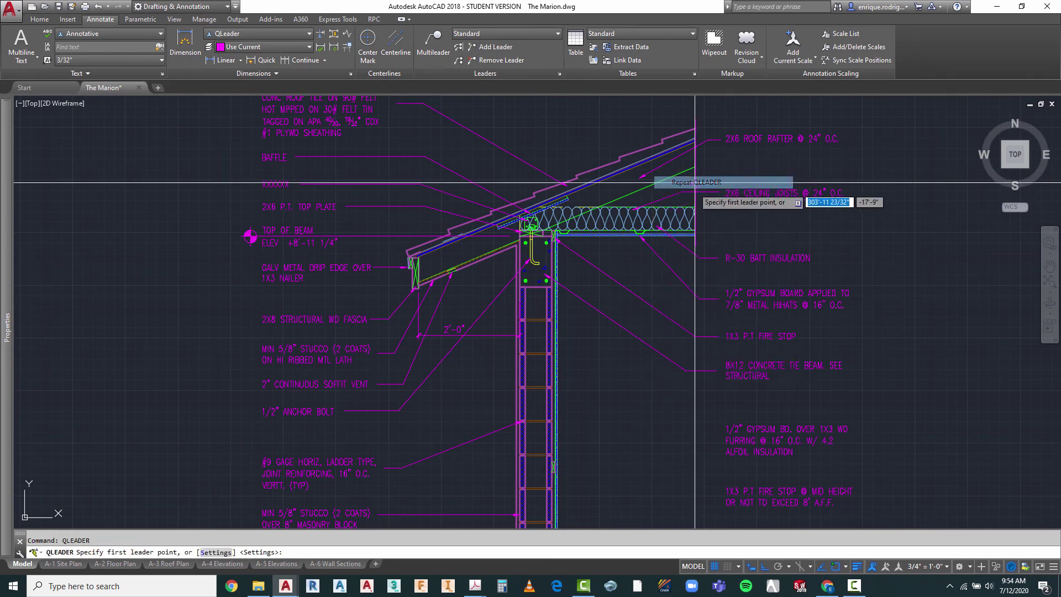
scroll(595, 467, "up", 5)
scroll(550, 276, "down", 2)
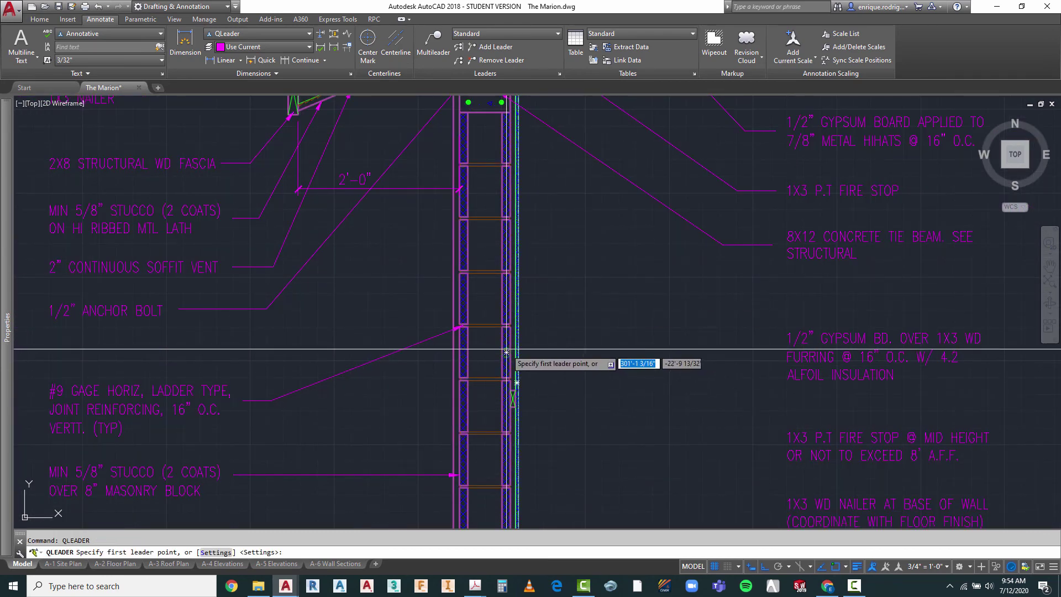
scroll(517, 365, "up", 4)
scroll(531, 381, "down", 3)
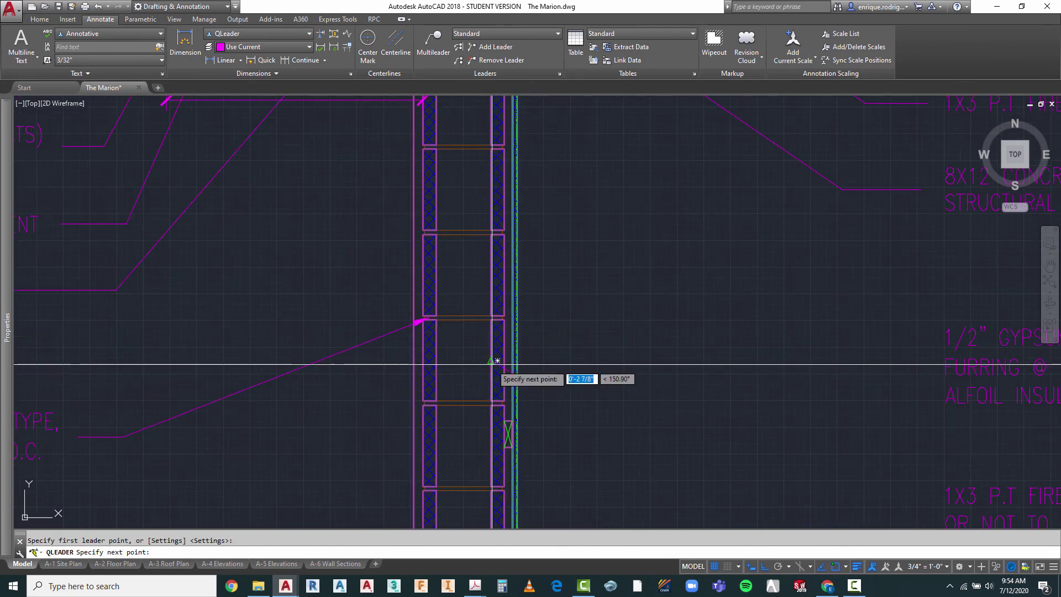
left_click(507, 372)
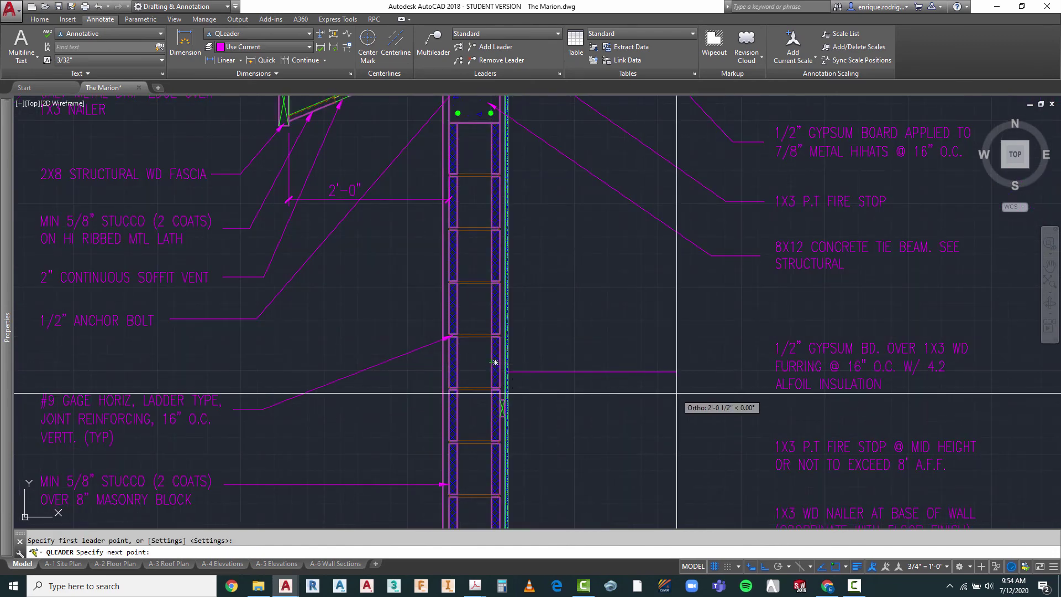
left_click(757, 378)
key("Escape")
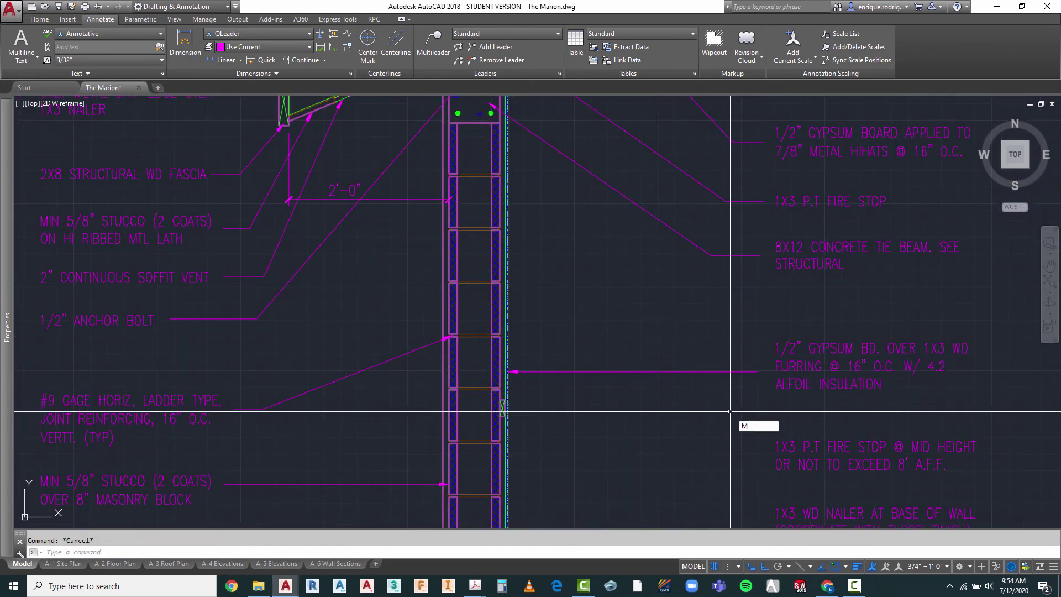
- Move the 1/2" GYPSUM BD. OVER 1X3 WD FURRING note together with its leader straight up about 3 9/16"
left_click(822, 316)
left_click(709, 393)
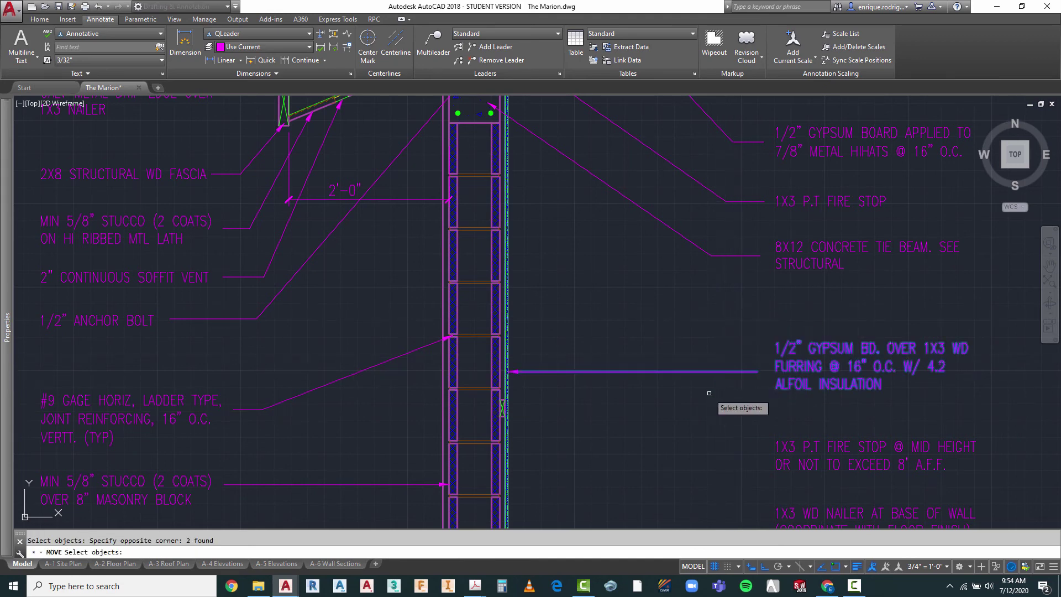
key("Return")
left_click(682, 421)
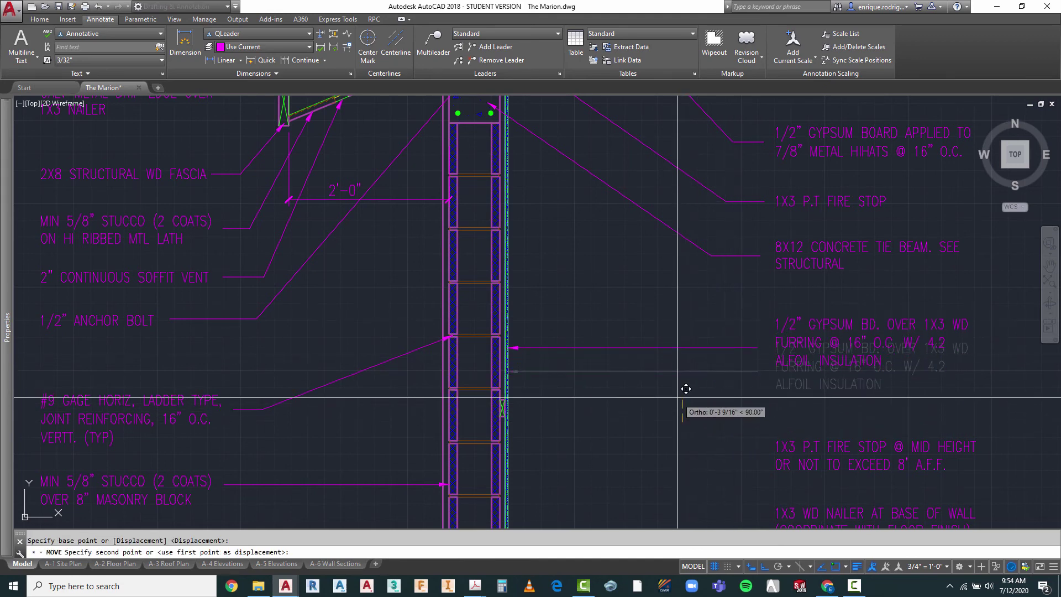
key("Escape")
- Move the four notes from 1X3 P.T FIRE STOP @ MID HEIGHT down to FINISH FLOOR slightly straight up
scroll(655, 286, "down", 2)
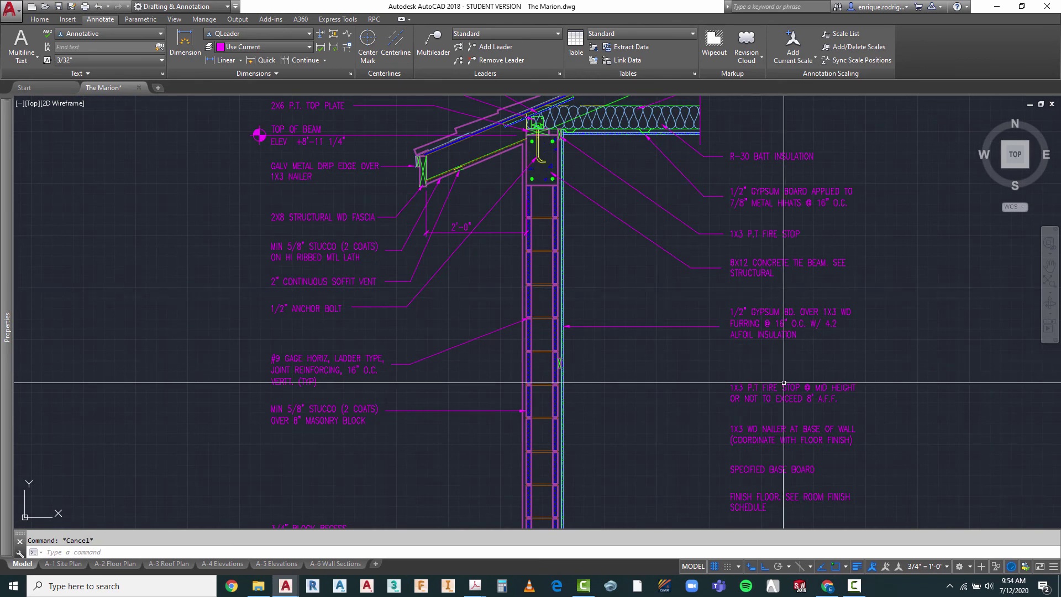
scroll(783, 382, "down", 1)
scroll(743, 291, "down", 1)
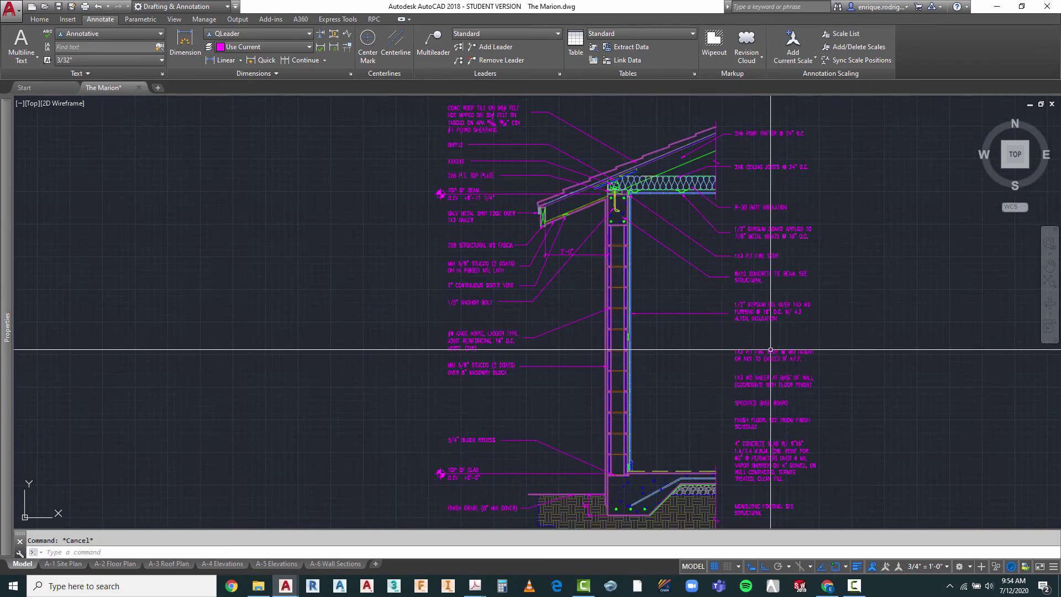
scroll(768, 344, "up", 2)
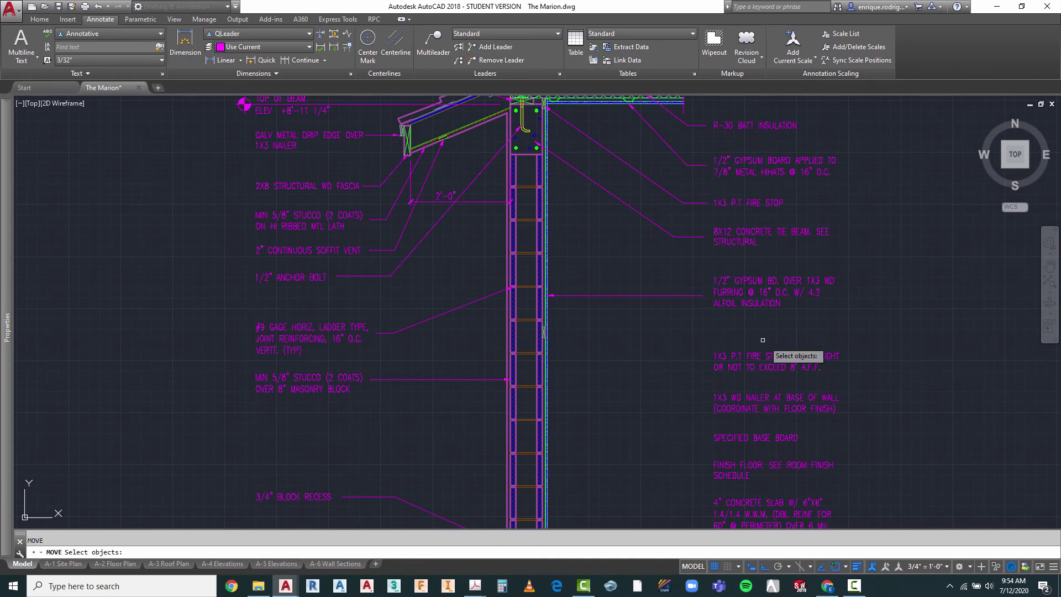
left_click(763, 340)
left_click(712, 489)
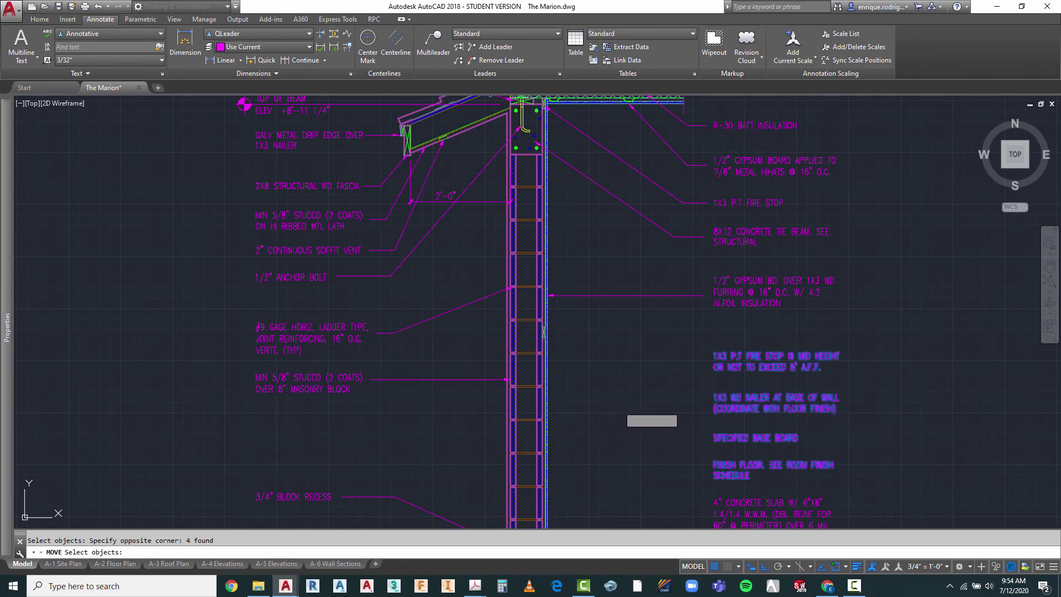
key("Return")
left_click(620, 407)
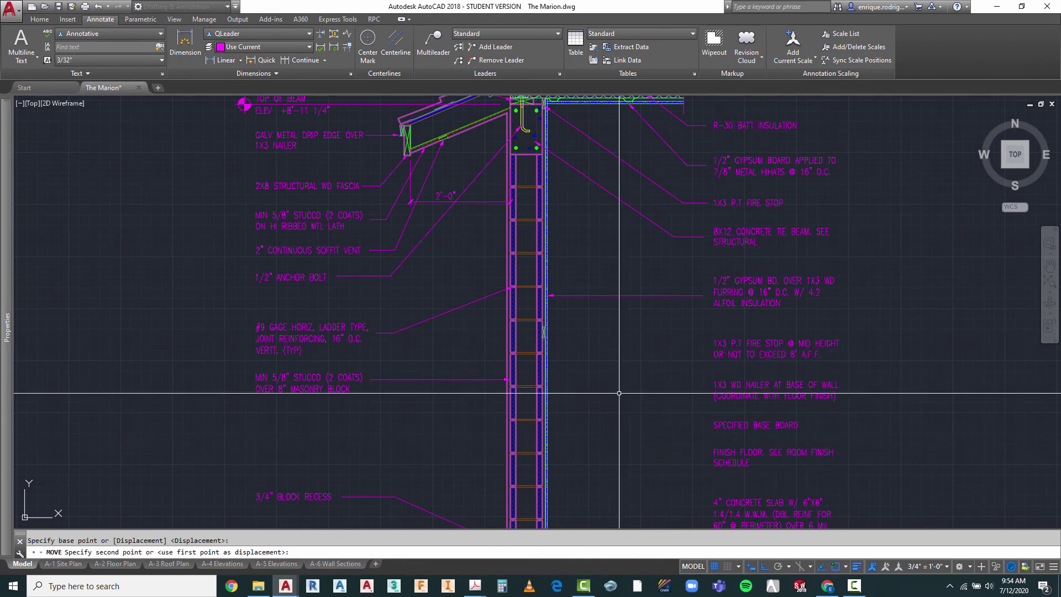
left_click(619, 393)
right_click(645, 332)
left_click(683, 339)
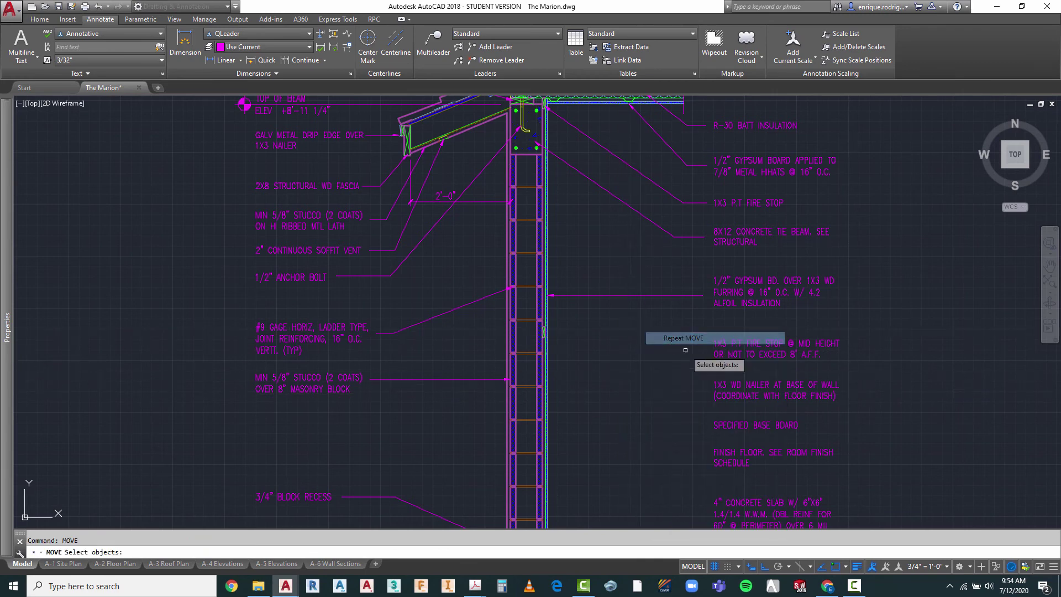
key("Escape")
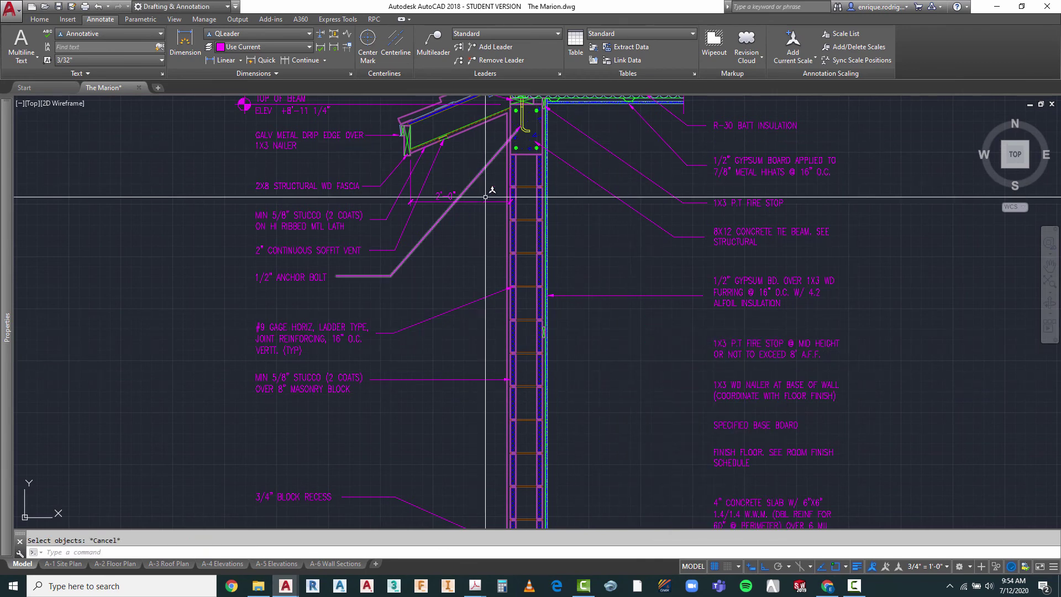
- Draw a QLEADER from the mid-height fire stop to the 1X3 P.T FIRE STOP @ MID HEIGHT note, with an angled segment and horizontal landing
right_click(603, 283)
mouse_move(637, 306)
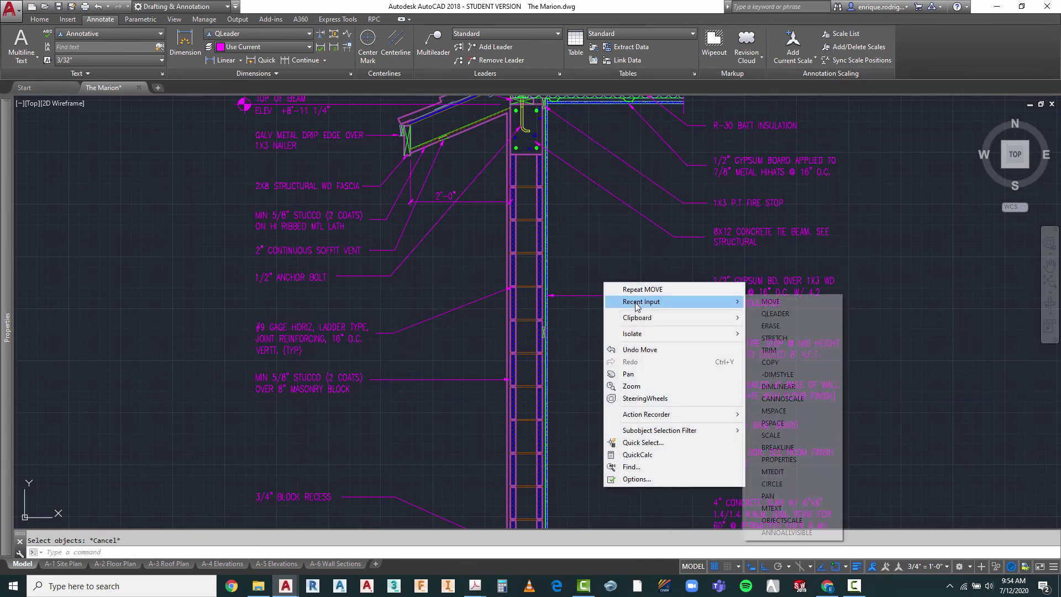
left_click(766, 313)
scroll(552, 328, "up", 10)
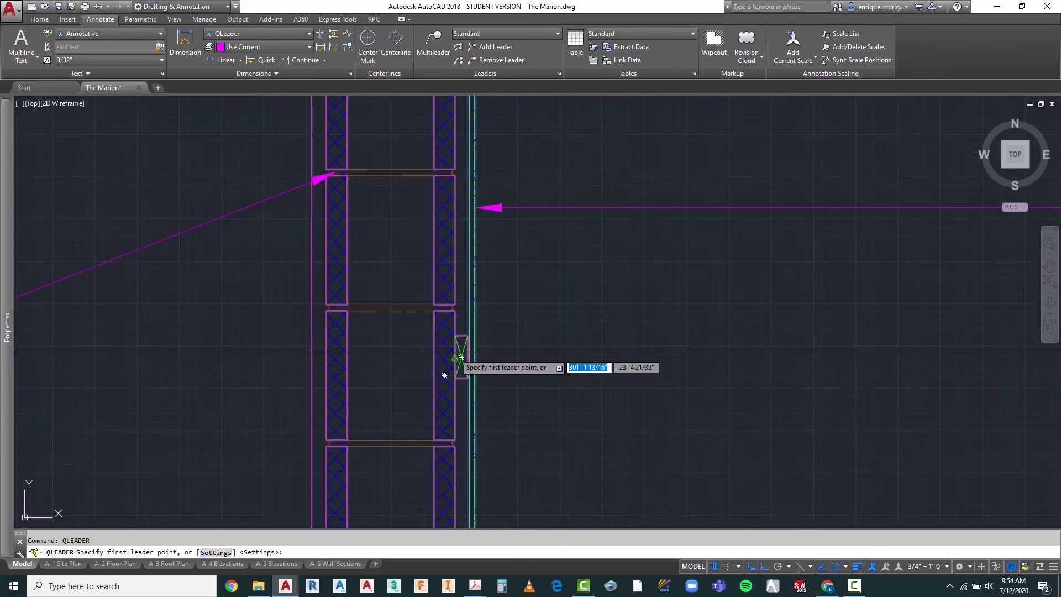
scroll(509, 274, "down", 6)
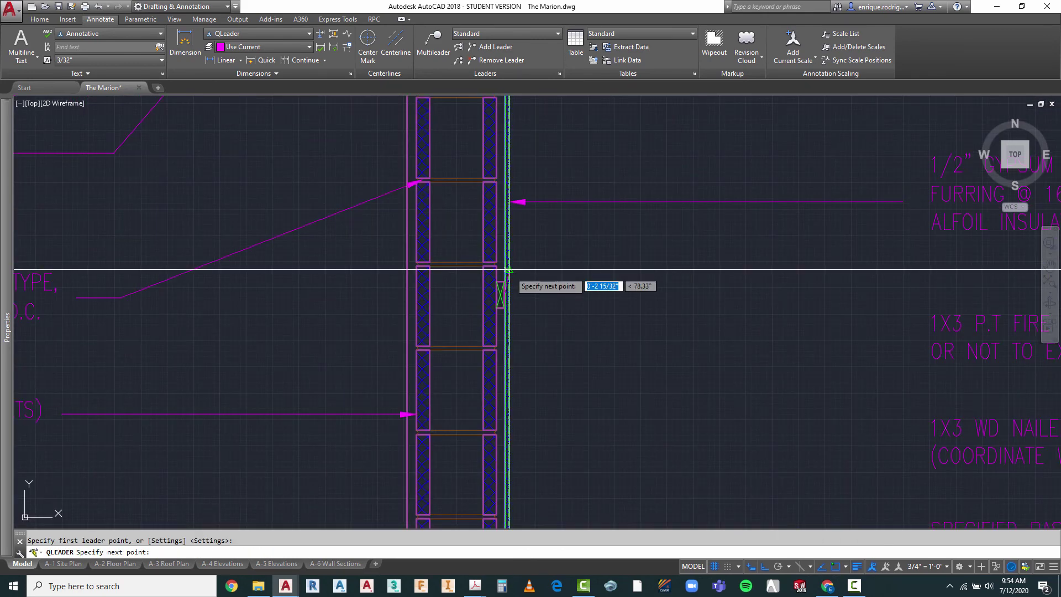
left_click(507, 294)
key("F8")
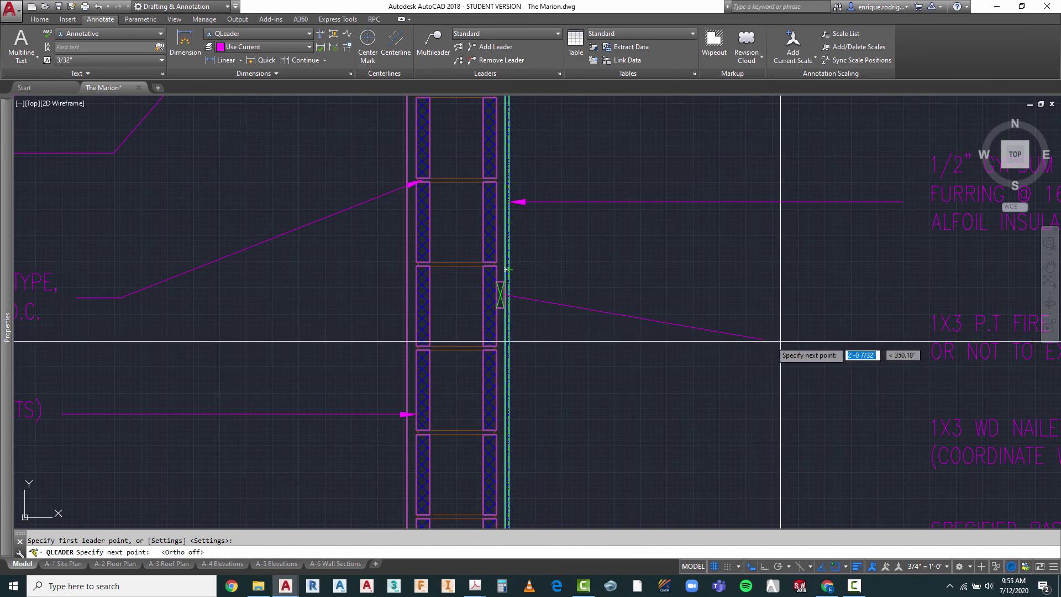
left_click(825, 338)
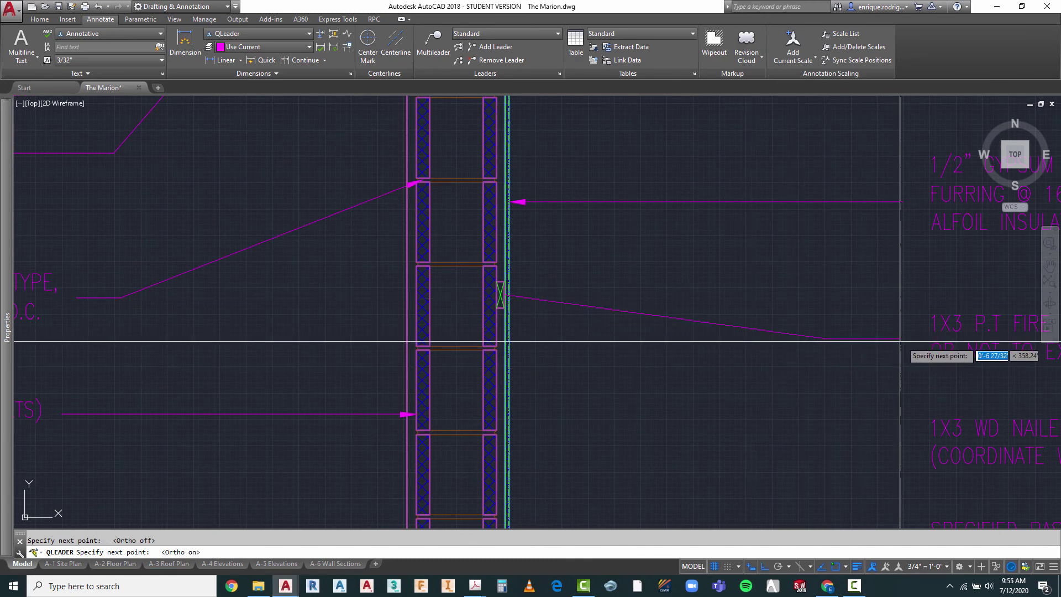
key("F8")
- Draw a QLEADER from the nailer at the wall base up to the 1X3 WD NAILER note, with an angled segment and horizontal landing
scroll(905, 337, "down", 5)
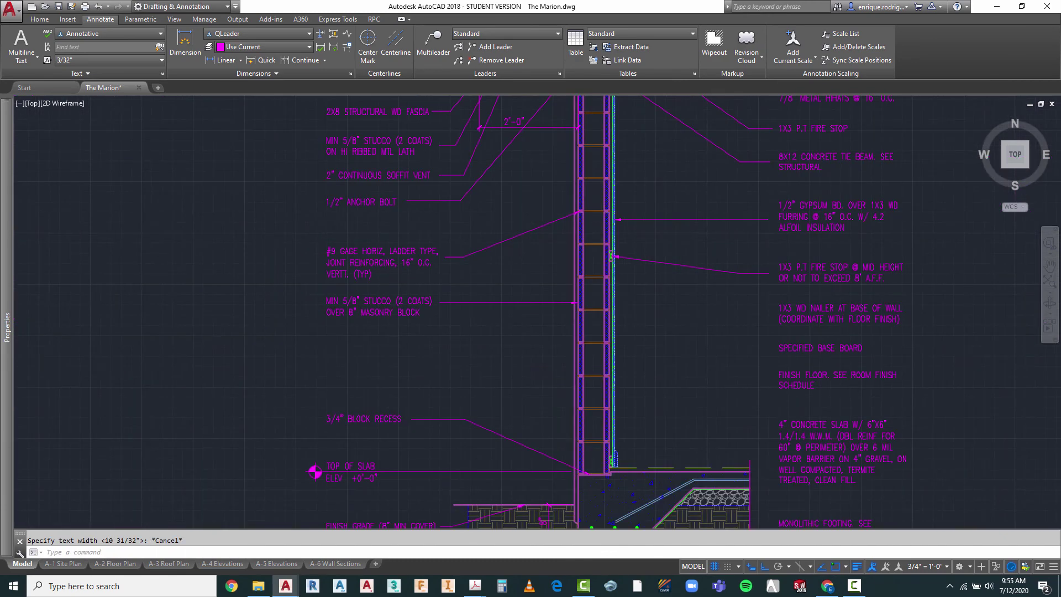
scroll(688, 254, "up", 1)
right_click(705, 312)
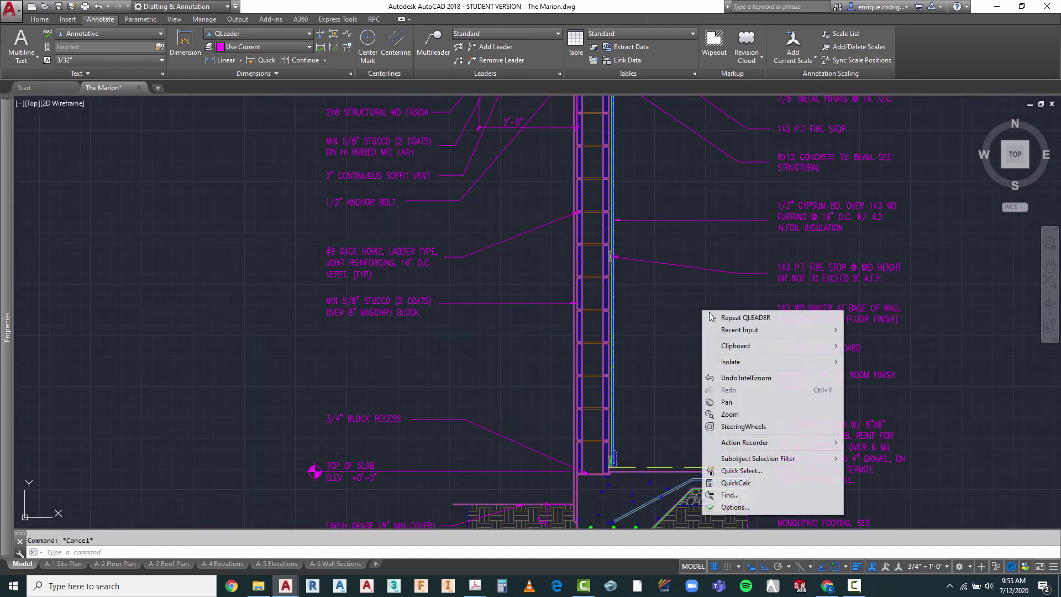
left_click(735, 316)
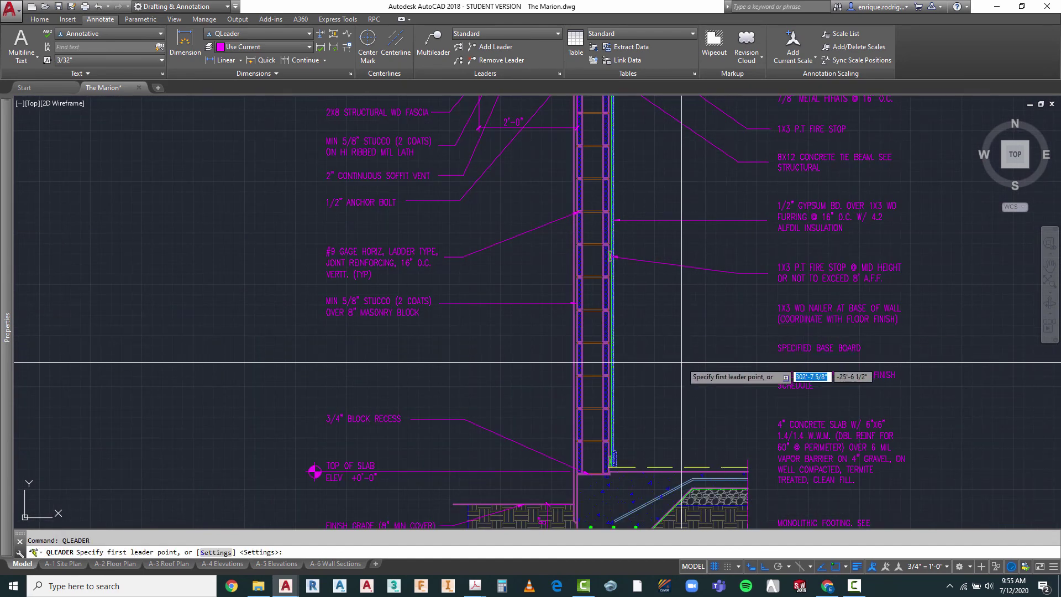
scroll(602, 446, "up", 8)
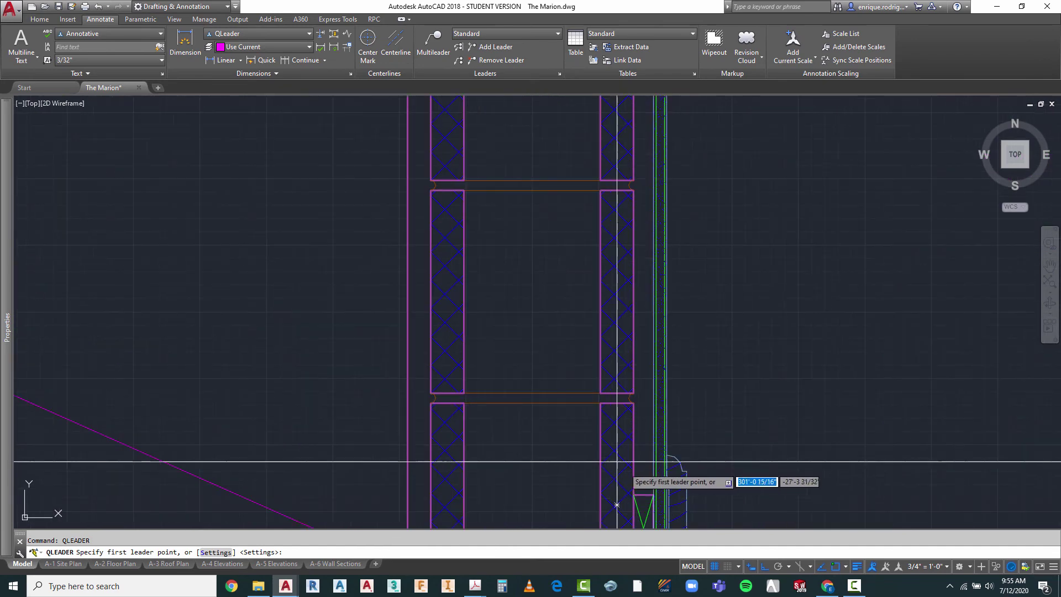
scroll(619, 431, "down", 5)
scroll(611, 417, "up", 7)
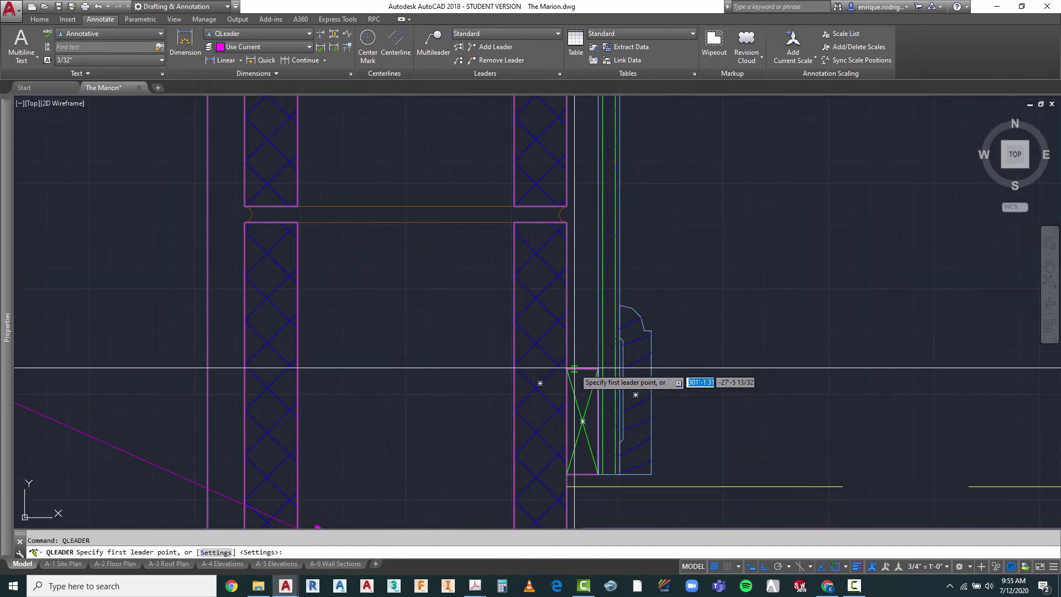
scroll(622, 434, "down", 7)
left_click(621, 435)
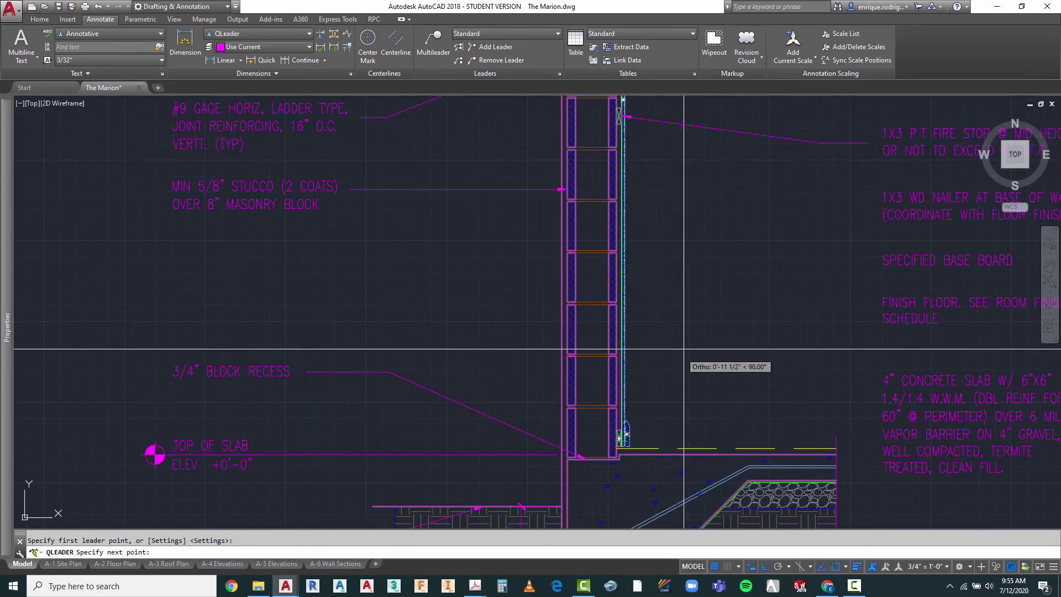
key("F8")
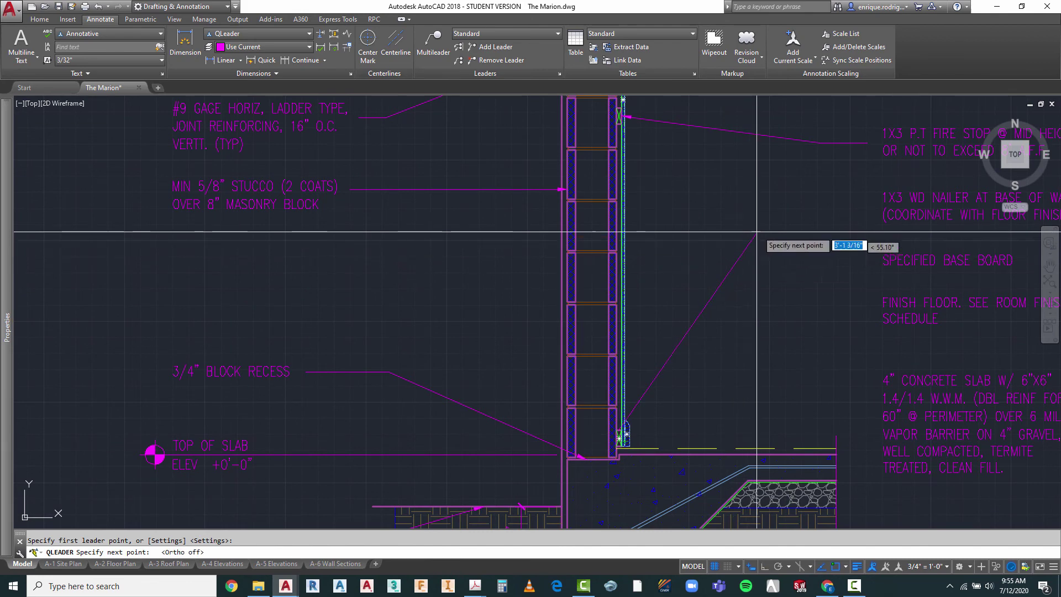
left_click(825, 209)
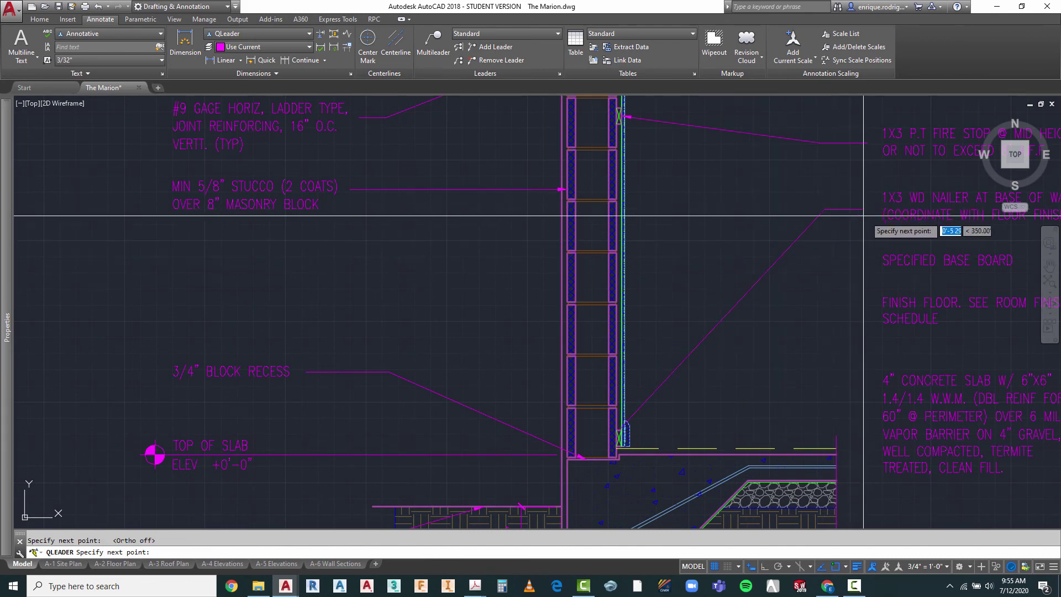
key("F8")
left_click(867, 209)
- Draw a QLEADER from the base board profile up to the SPECIFIED BASE BOARD note, with an angled segment and horizontal landing
right_click(840, 256)
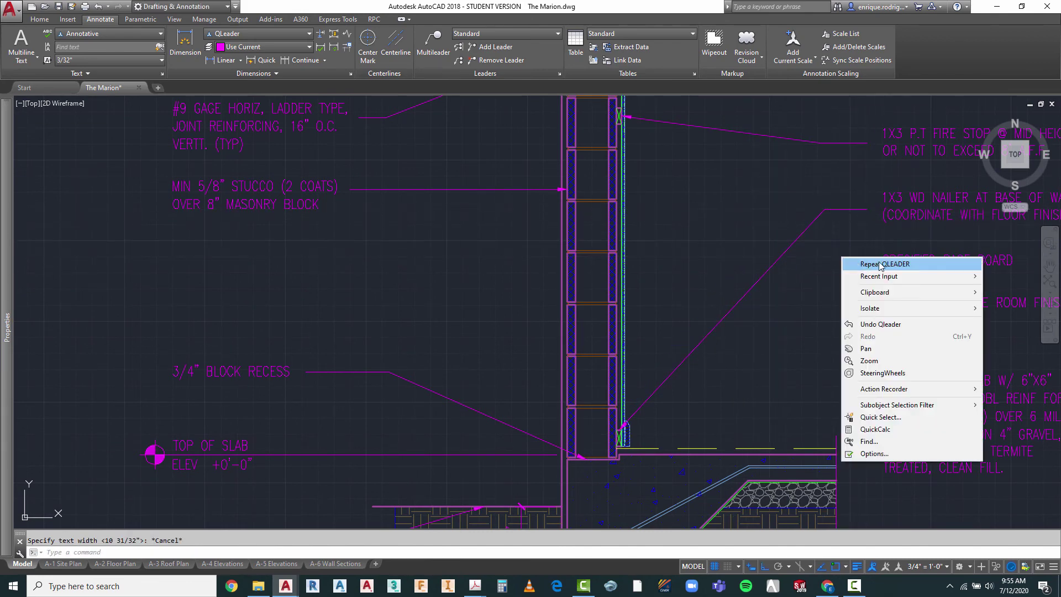
left_click(859, 260)
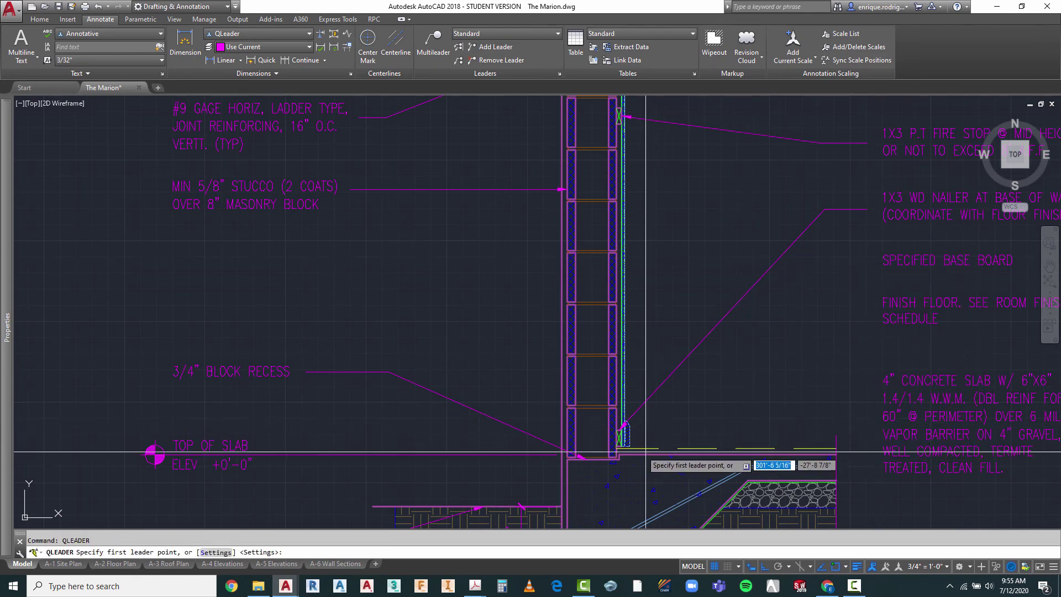
scroll(641, 446, "up", 6)
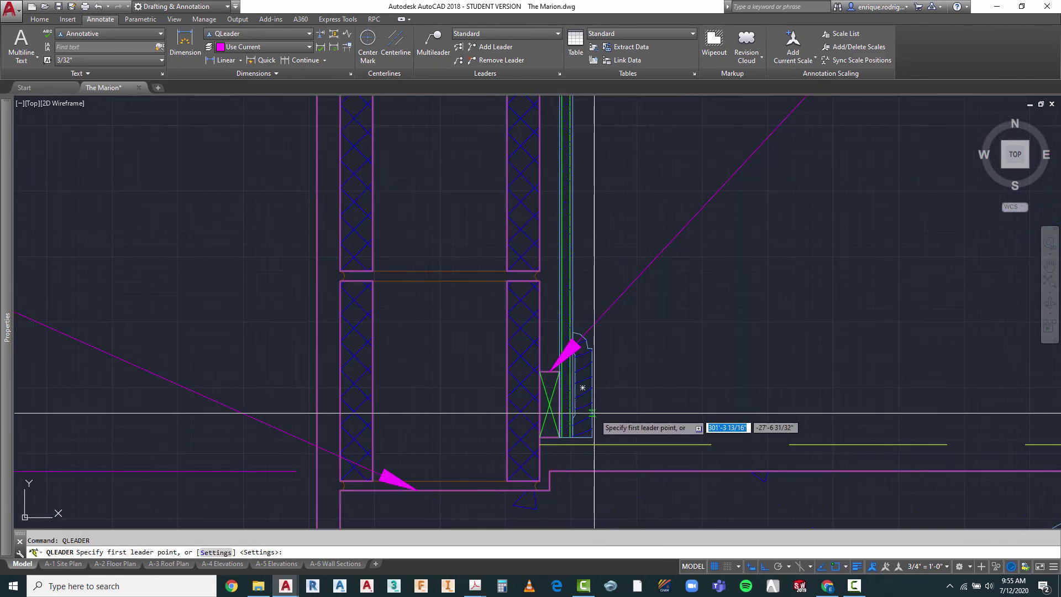
left_click(564, 432)
scroll(555, 438, "down", 6)
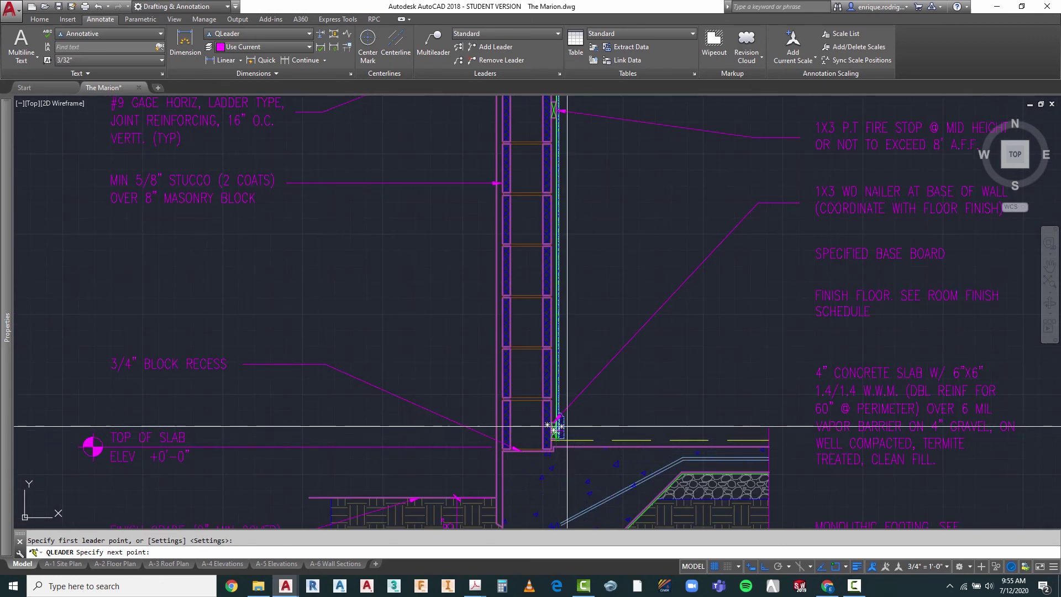
key("F8")
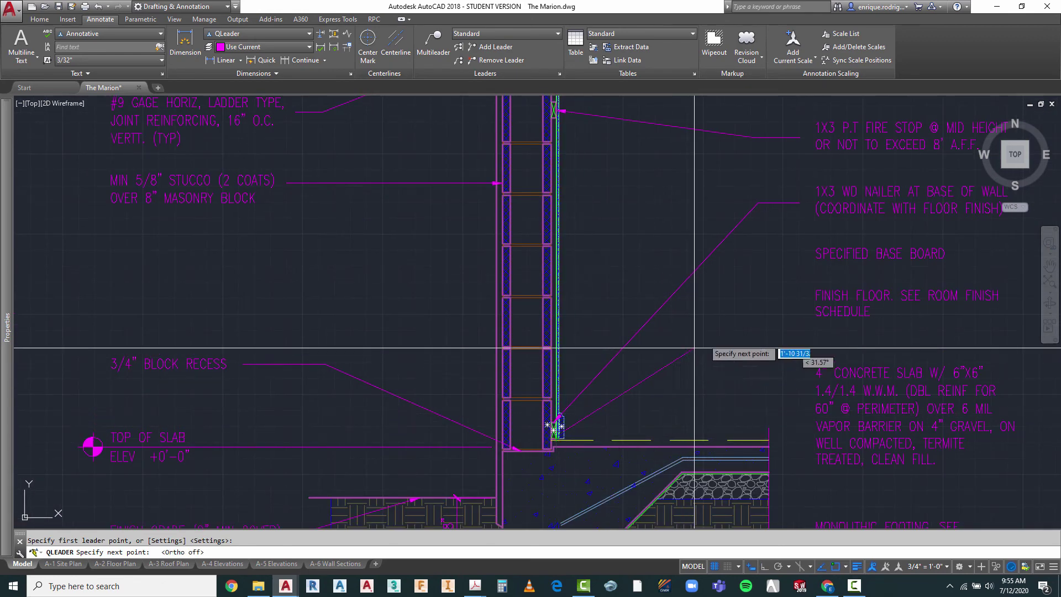
left_click(763, 258)
key("Return")
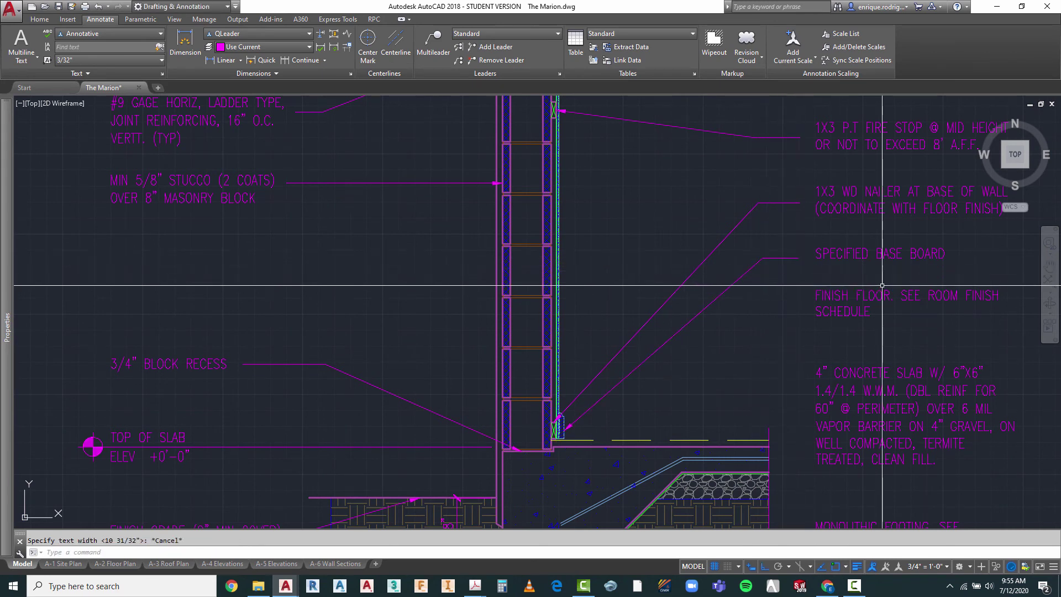
key("Escape")
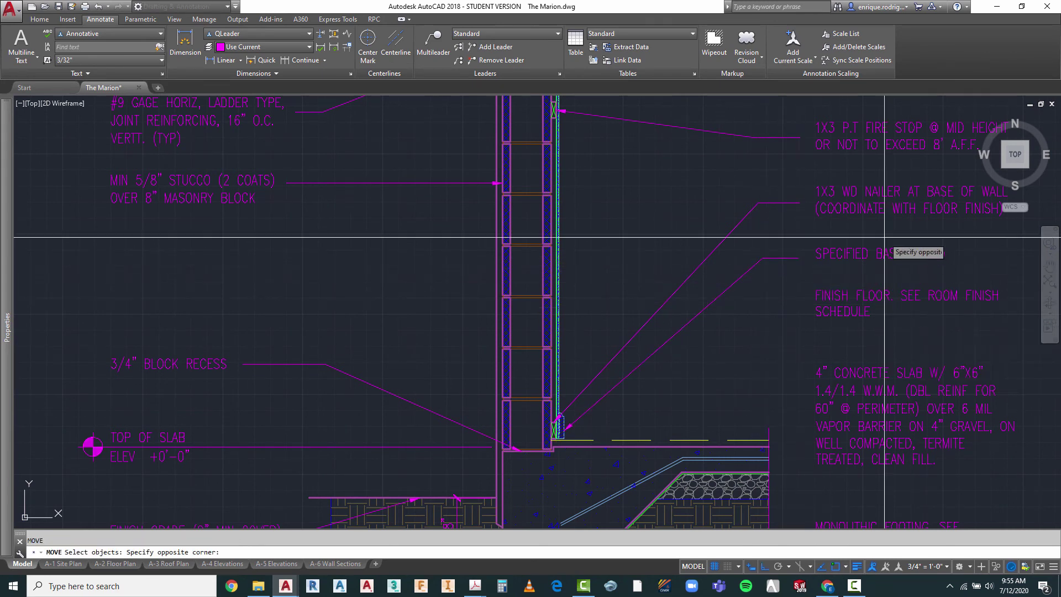
- Move the SPECIFIED BASE BOARD note slightly straight down to line up with its leader landing
left_click(850, 275)
key("Return")
left_click(770, 311)
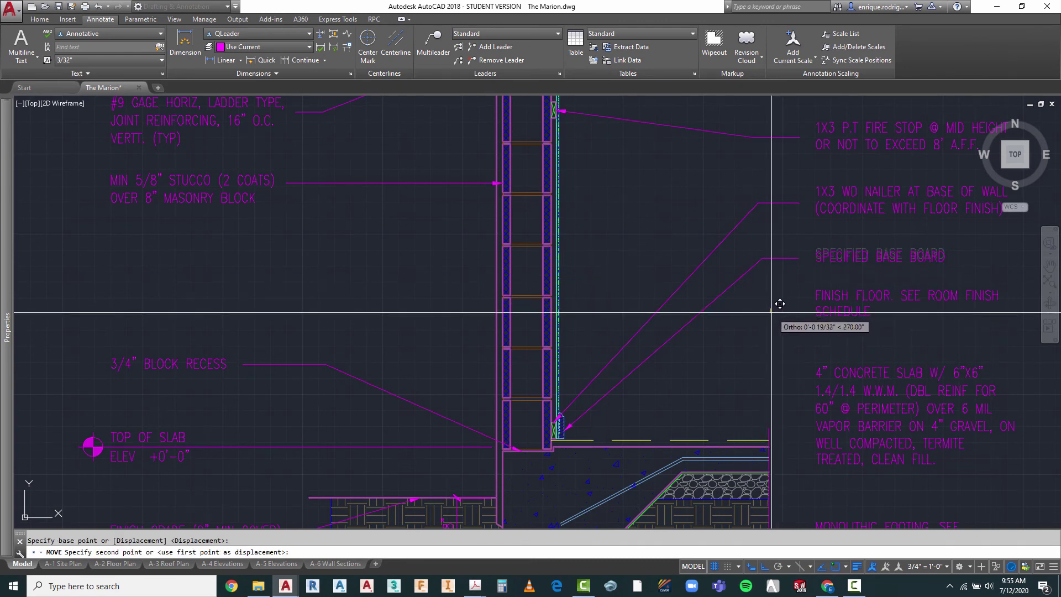
key("Escape")
key("Escape")
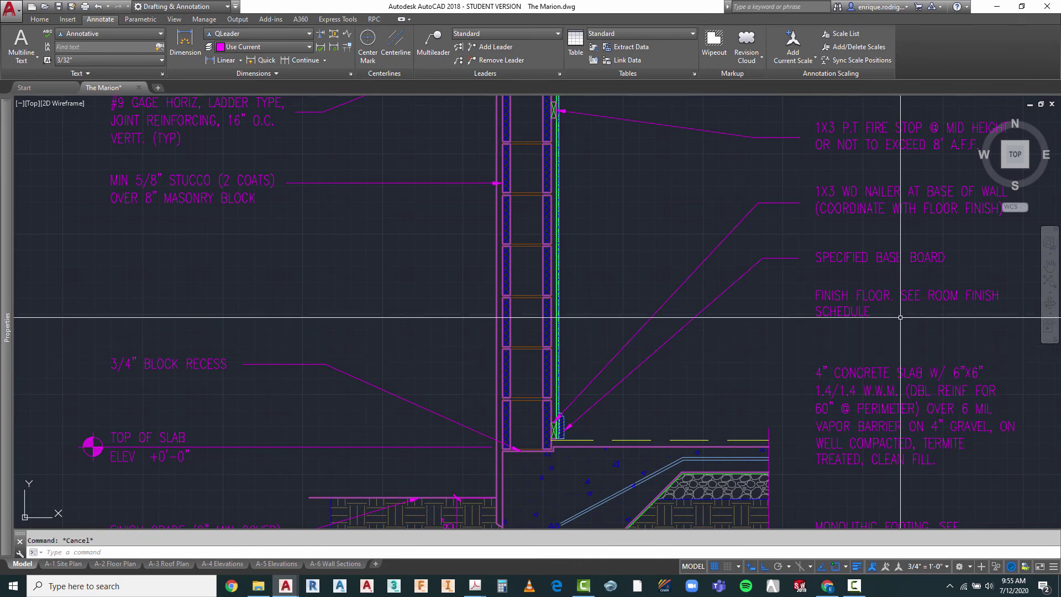
- Move the FINISH FLOOR. SEE ROOM FINISH SCHEDULE note straight down about 1 3/4"
left_click(852, 334)
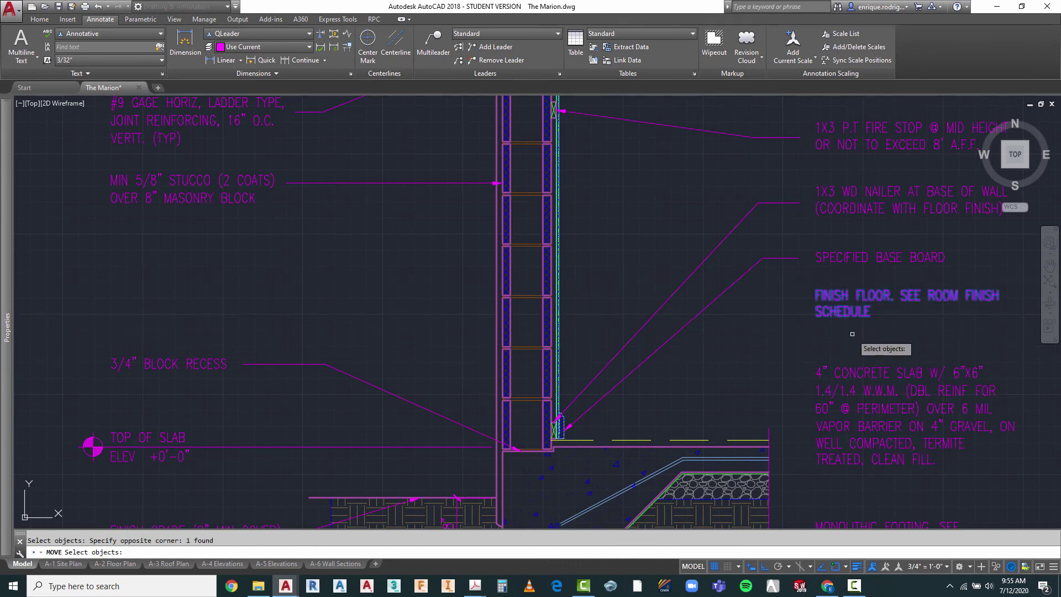
key("Return")
left_click(774, 332)
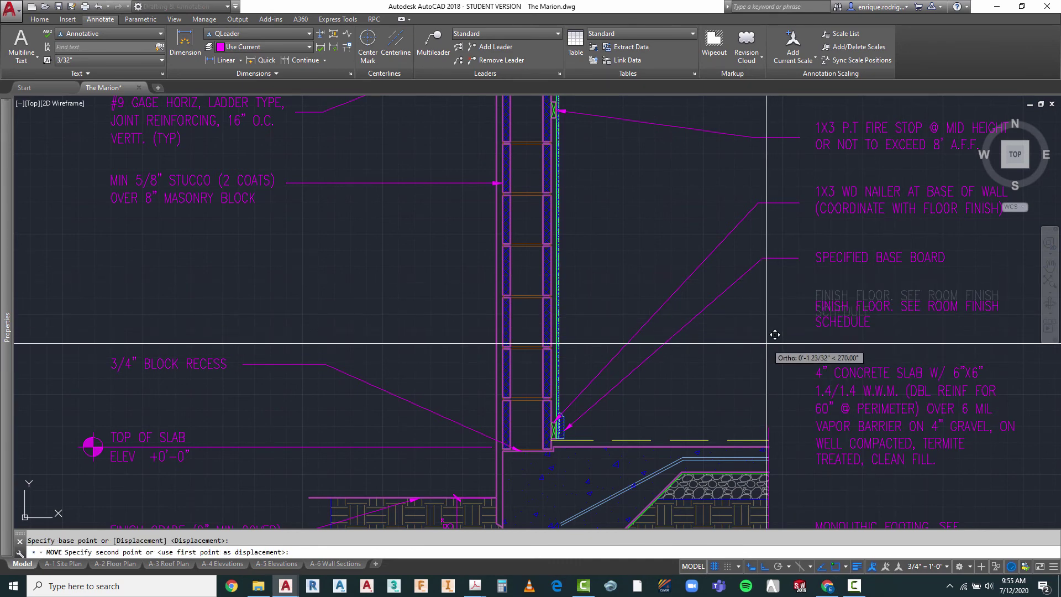
left_click(773, 343)
key("Escape")
- Draw a QLEADER from the dashed finish floor line up to the FINISH FLOOR note, with an angled segment and horizontal landing
right_click(771, 316)
mouse_move(818, 329)
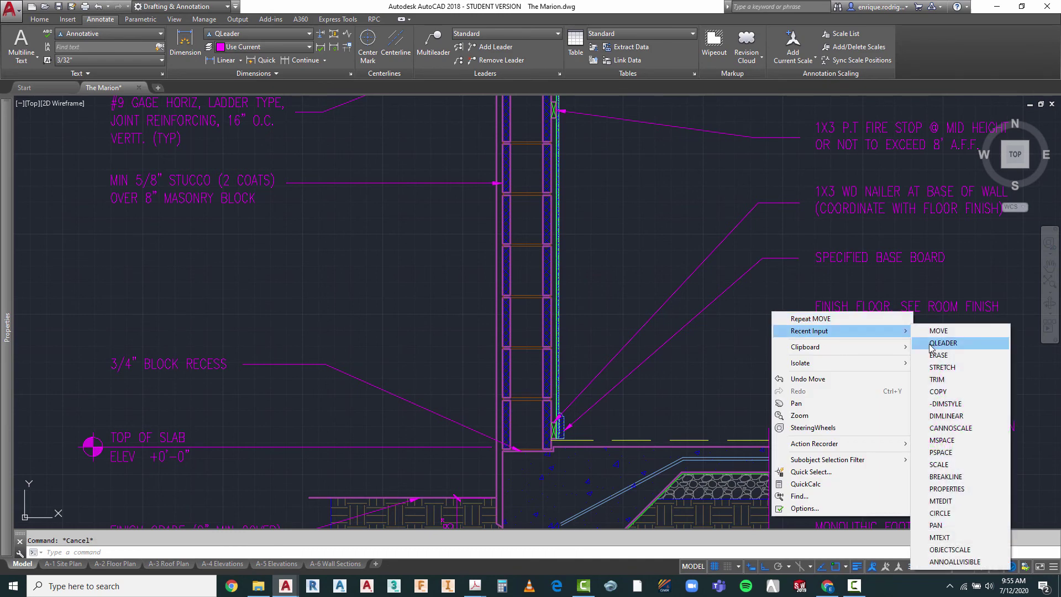
left_click(934, 339)
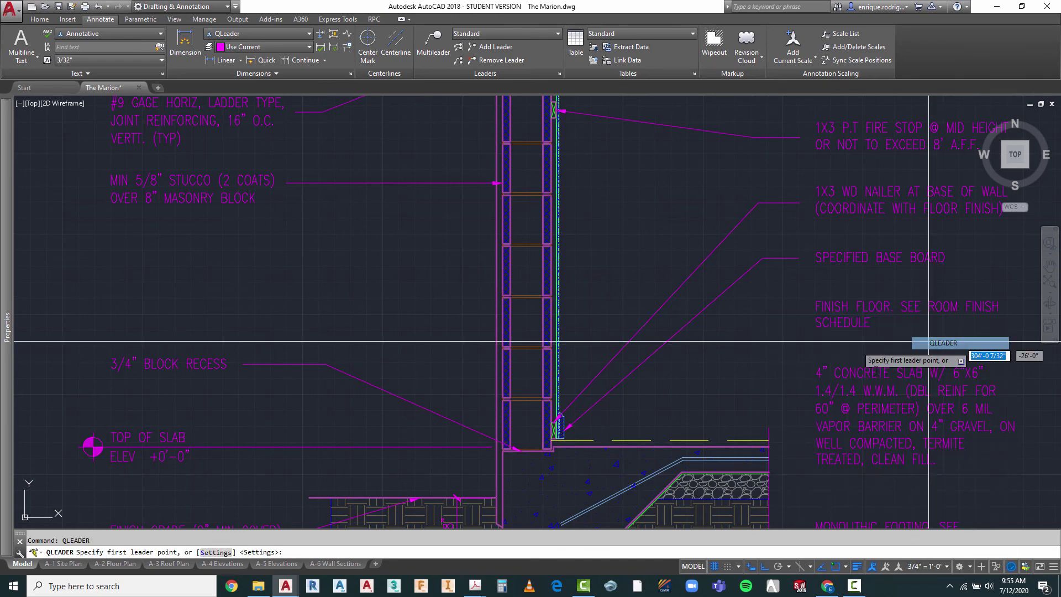
left_click(679, 439)
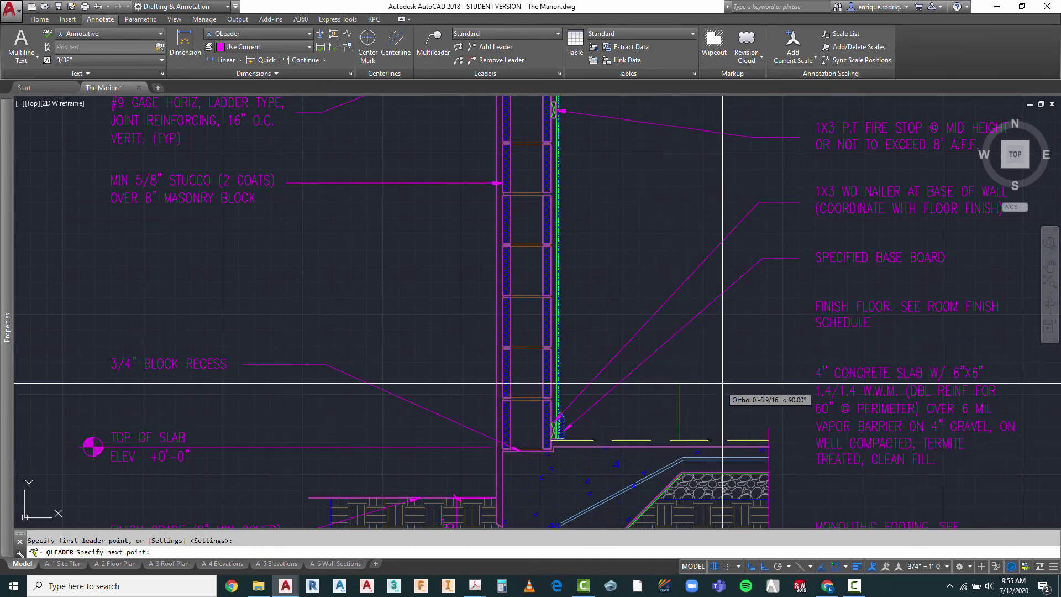
key("F8")
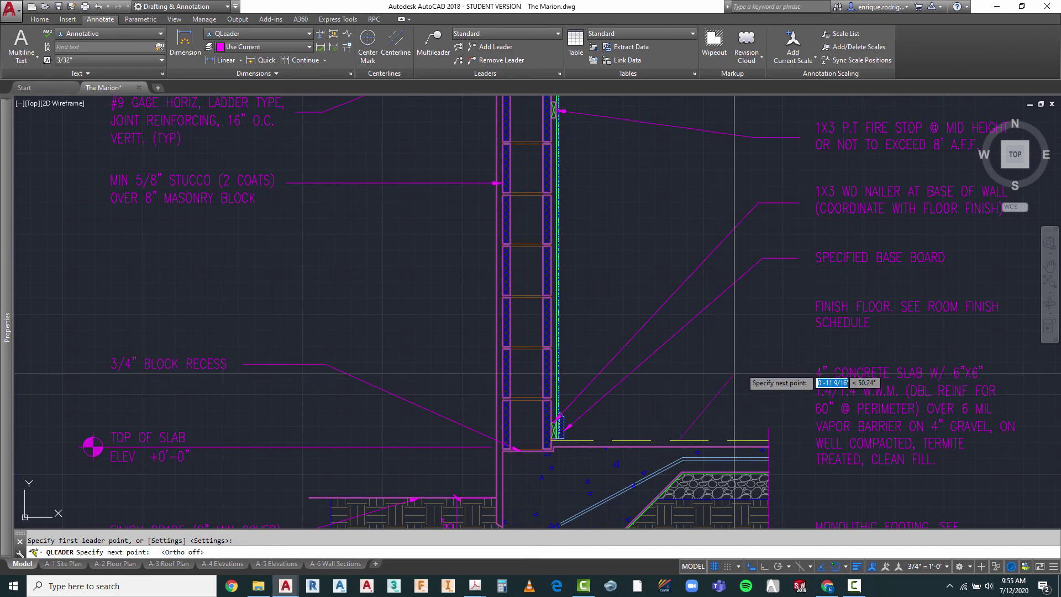
left_click(760, 315)
left_click(798, 316)
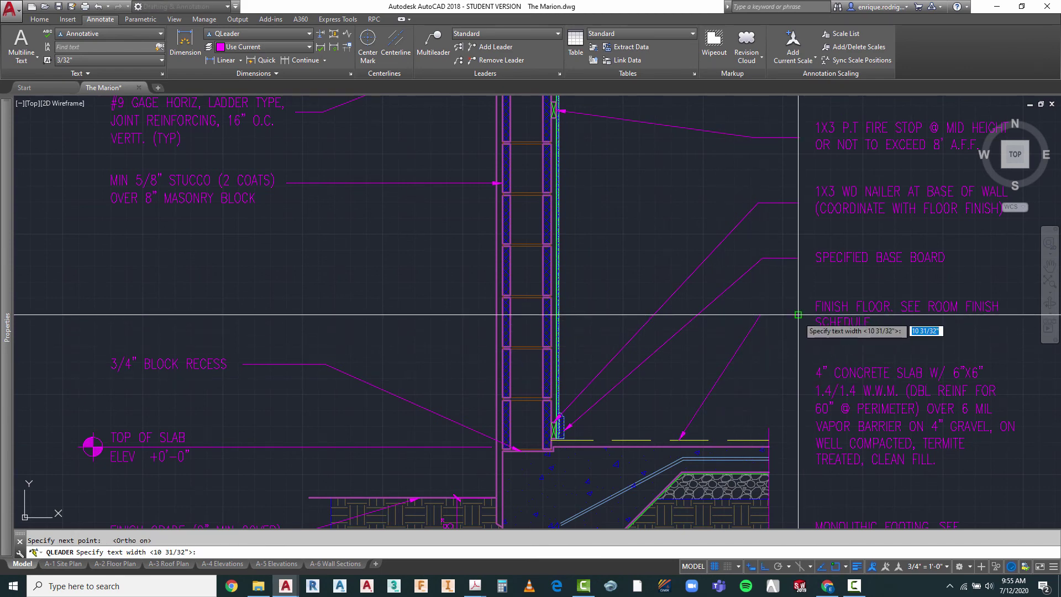
key("Escape")
- Draw a QLEADER from inside the concrete slab to the 4" CONCRETE SLAB note, with an angled segment and horizontal landing
right_click(789, 347)
left_click(827, 354)
scroll(773, 356, "down", 5)
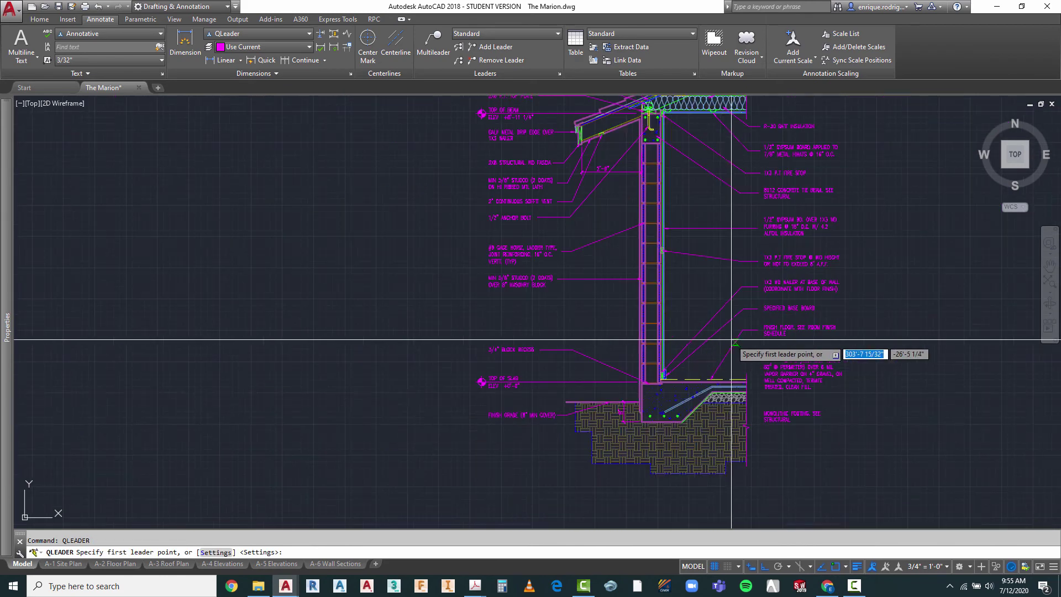
scroll(701, 366, "up", 8)
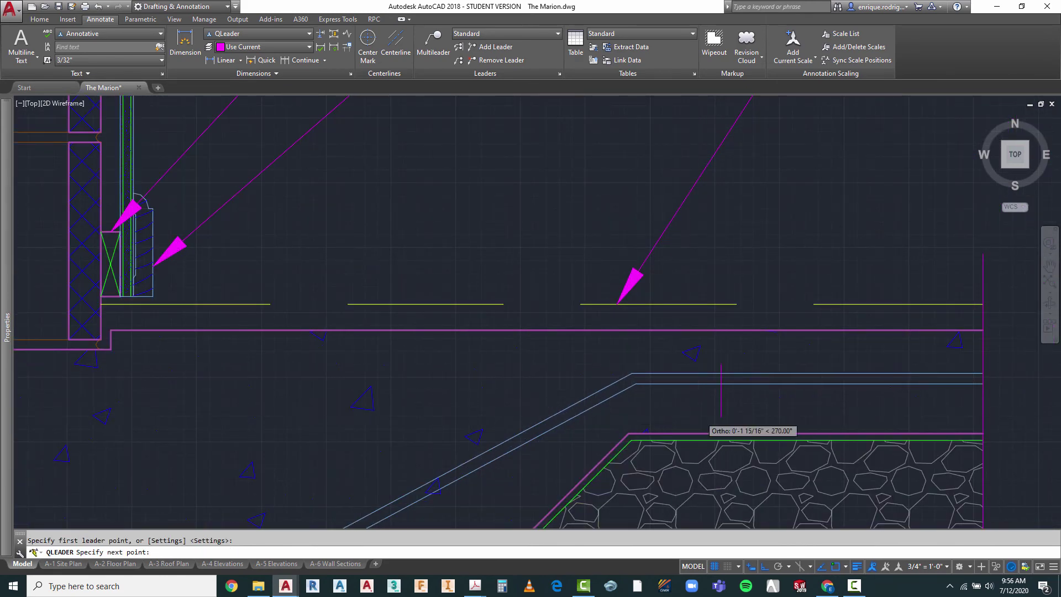
scroll(721, 415, "down", 4)
key("F8")
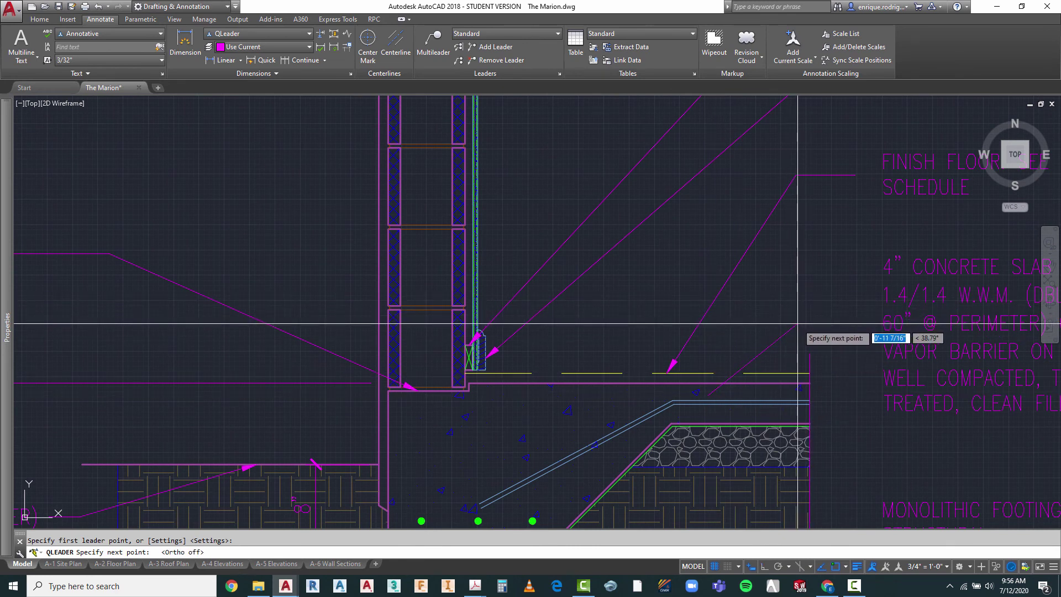
left_click(798, 323)
key("Return")
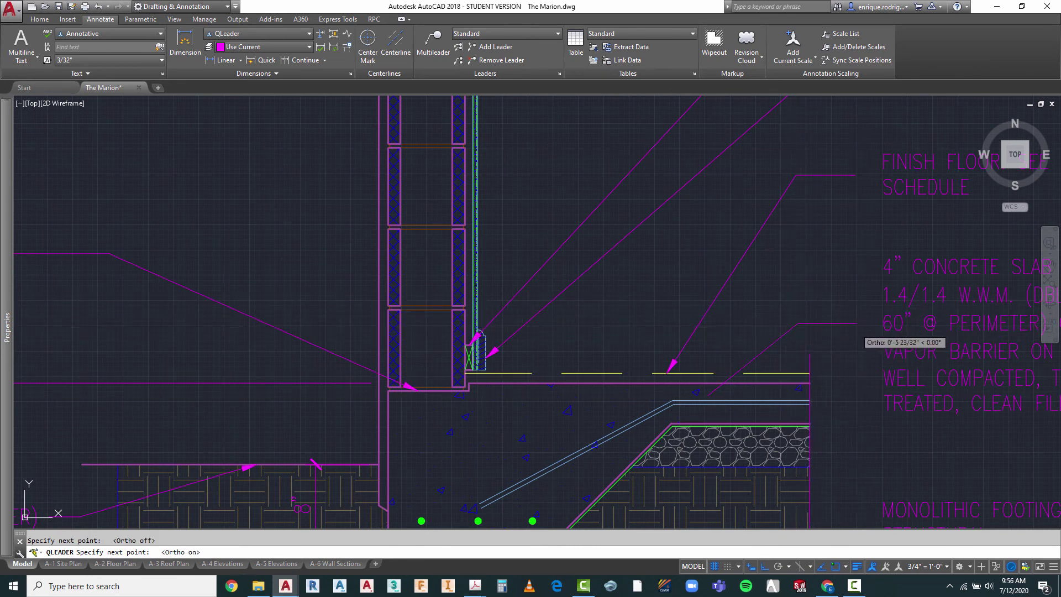
key("Escape")
scroll(738, 301, "down", 8)
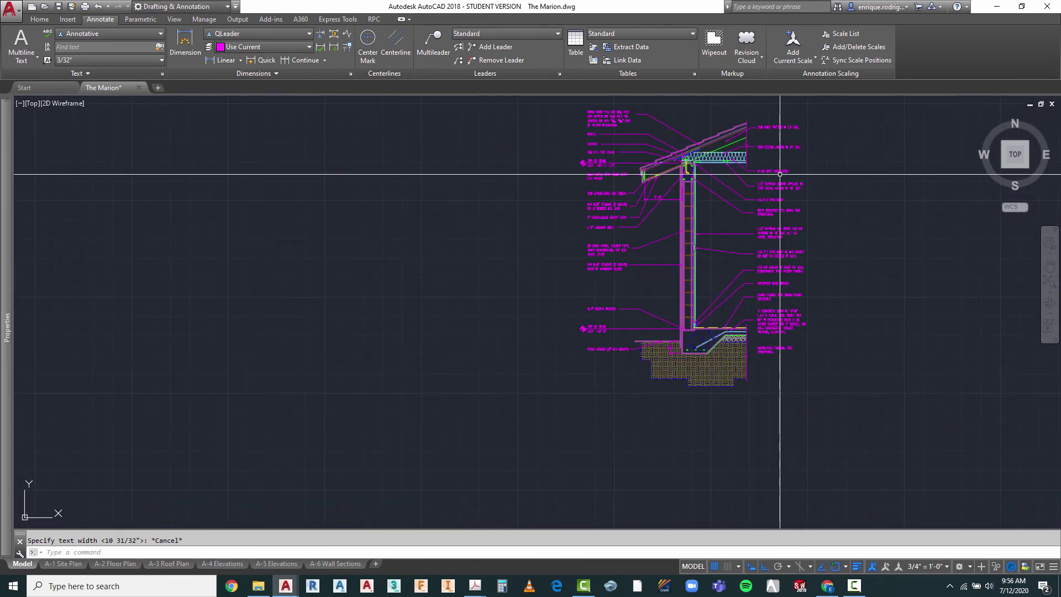
scroll(818, 188, "up", 2)
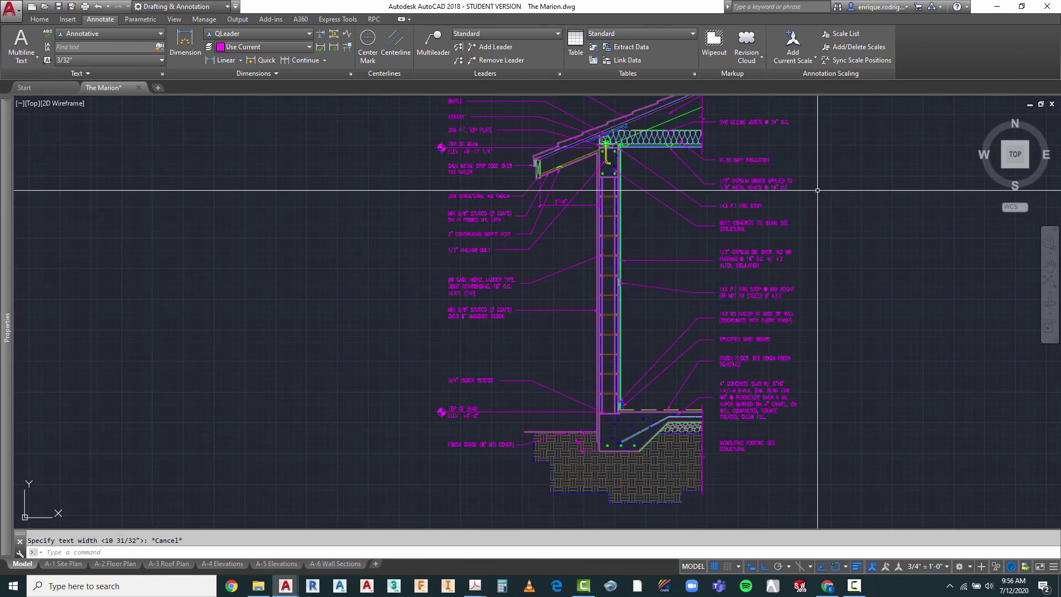
- Draw a straight horizontal QLEADER from inside the footing, near its sloped edge, to the MONOLITHIC FOOTING note
scroll(729, 478, "up", 2)
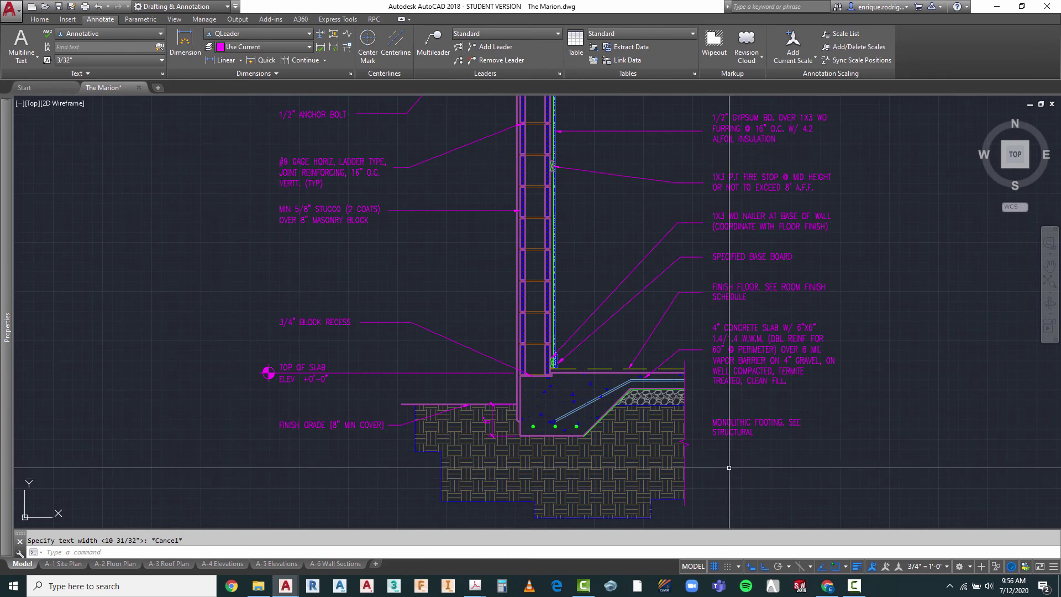
right_click(799, 192)
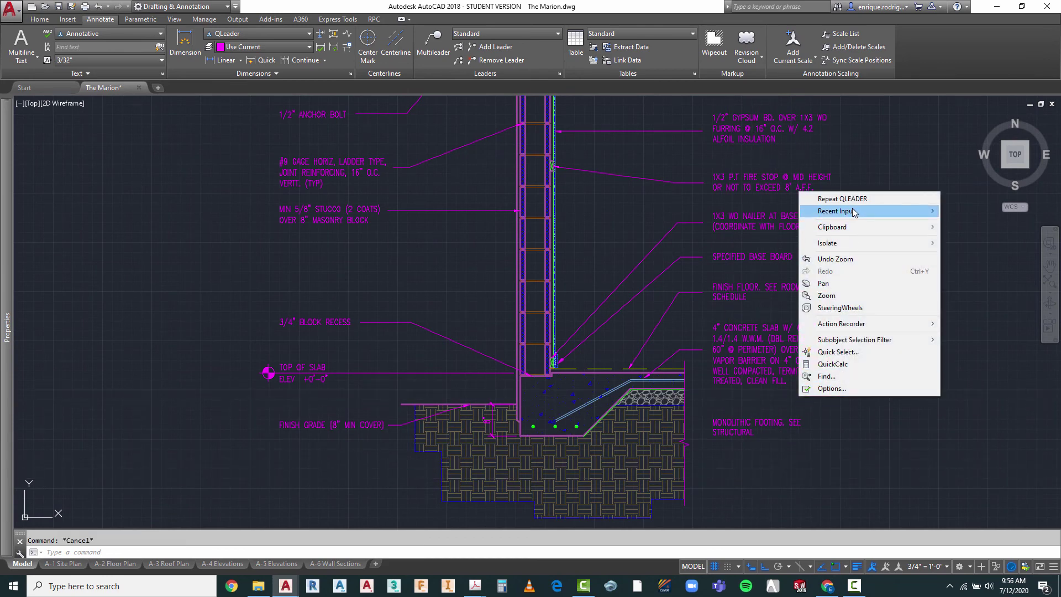
mouse_move(852, 211)
left_click(972, 210)
scroll(620, 440, "up", 5)
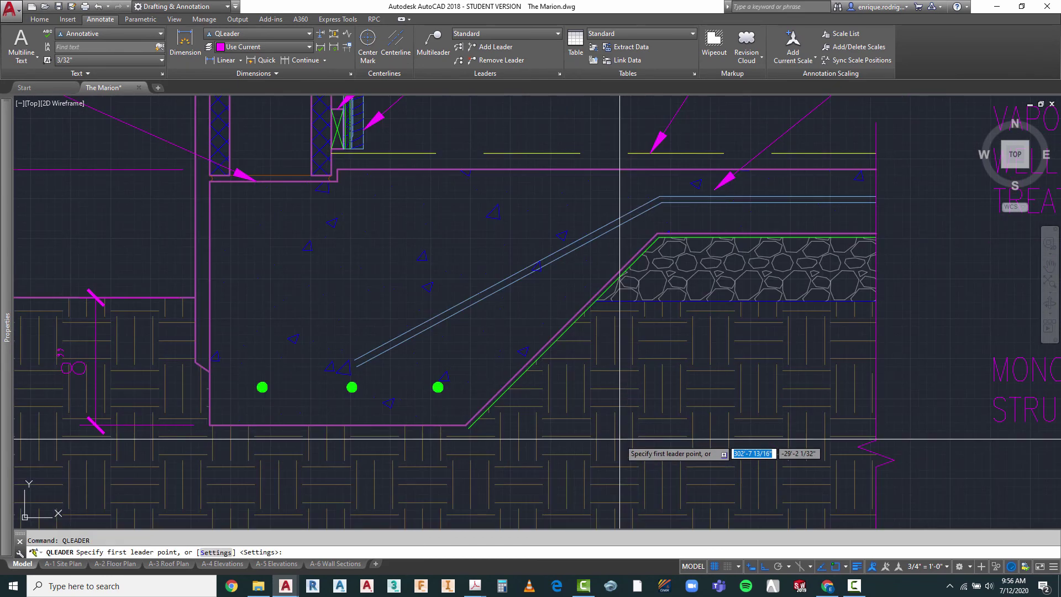
left_click(477, 385)
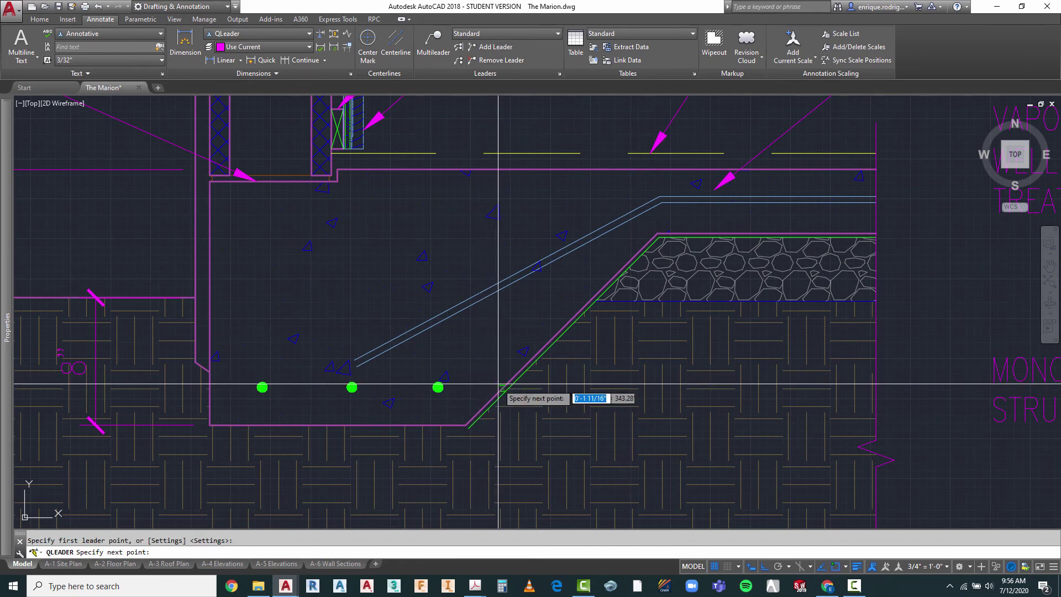
scroll(496, 385, "down", 4)
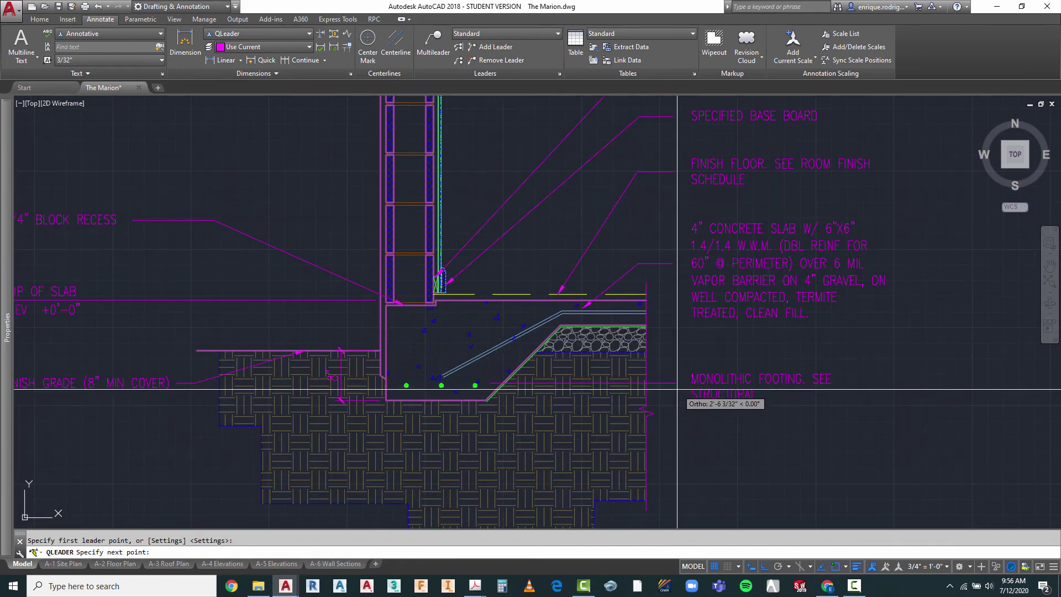
key("Escape")
scroll(644, 355, "down", 5)
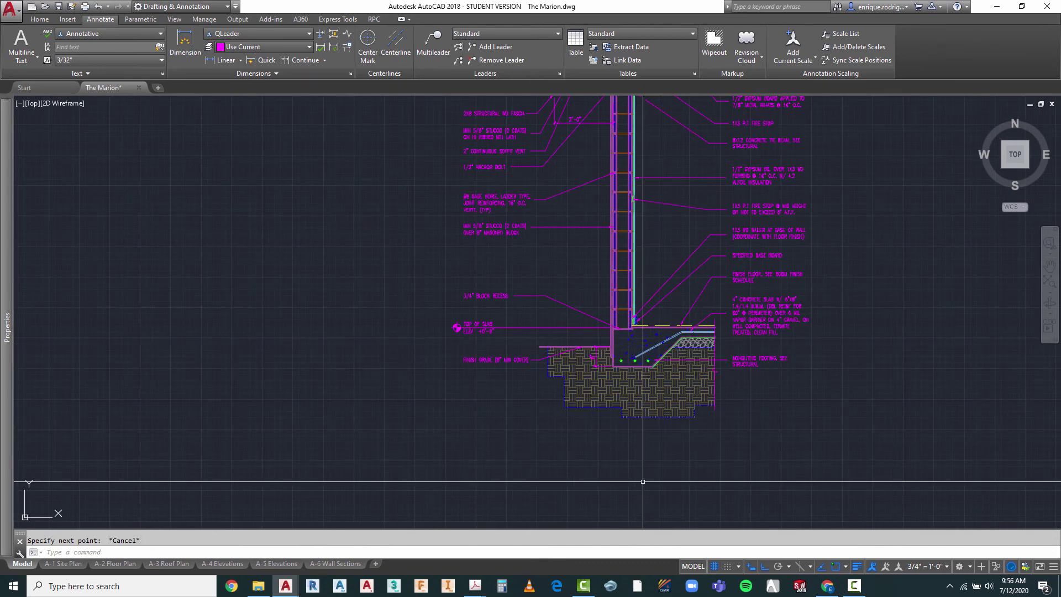
- Copy the smaller 5/12 roof slope symbol from the symbol library to just above the wall section's roof tiles
scroll(646, 447, "down", 2)
scroll(686, 230, "up", 2)
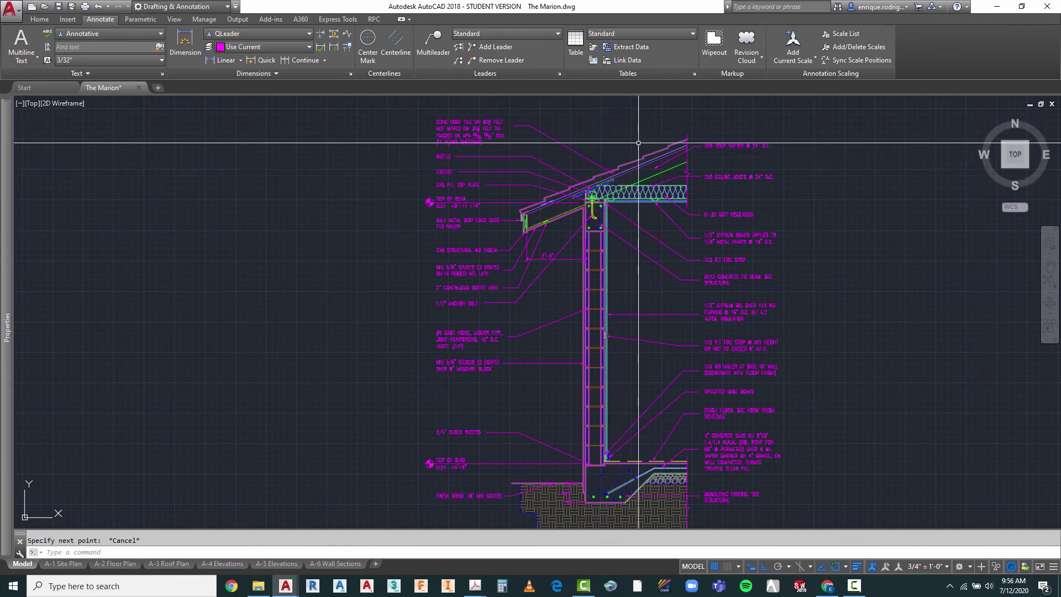
scroll(789, 246, "down", 5)
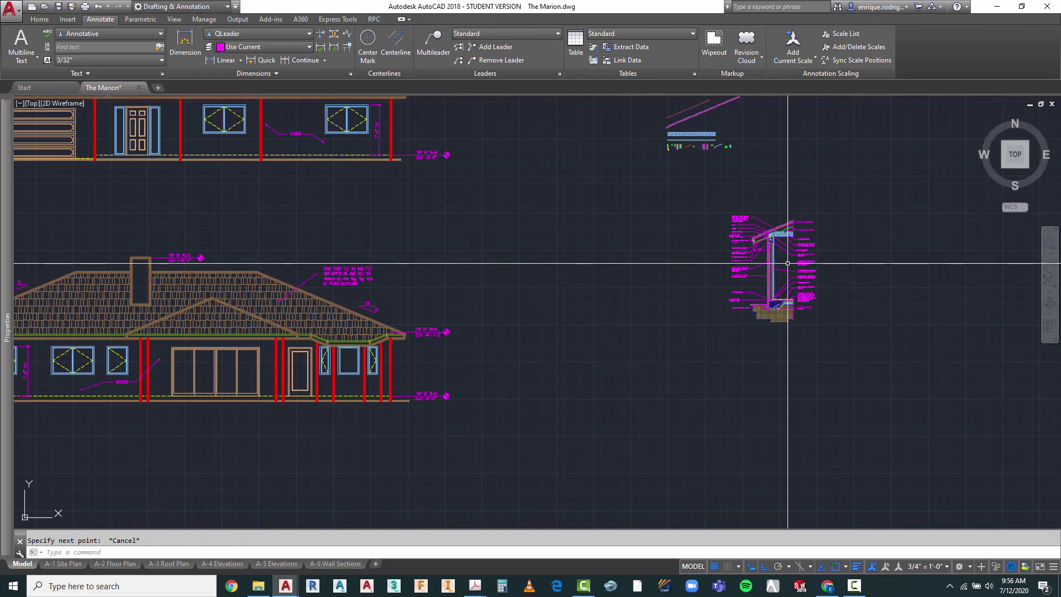
scroll(555, 360, "down", 2)
scroll(204, 324, "up", 2)
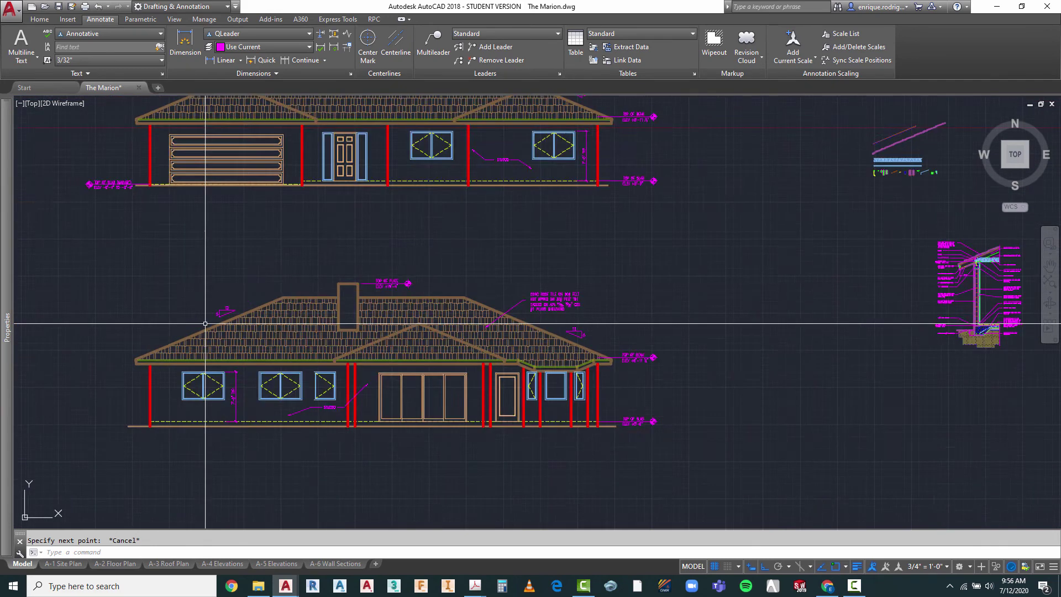
scroll(205, 323, "up", 2)
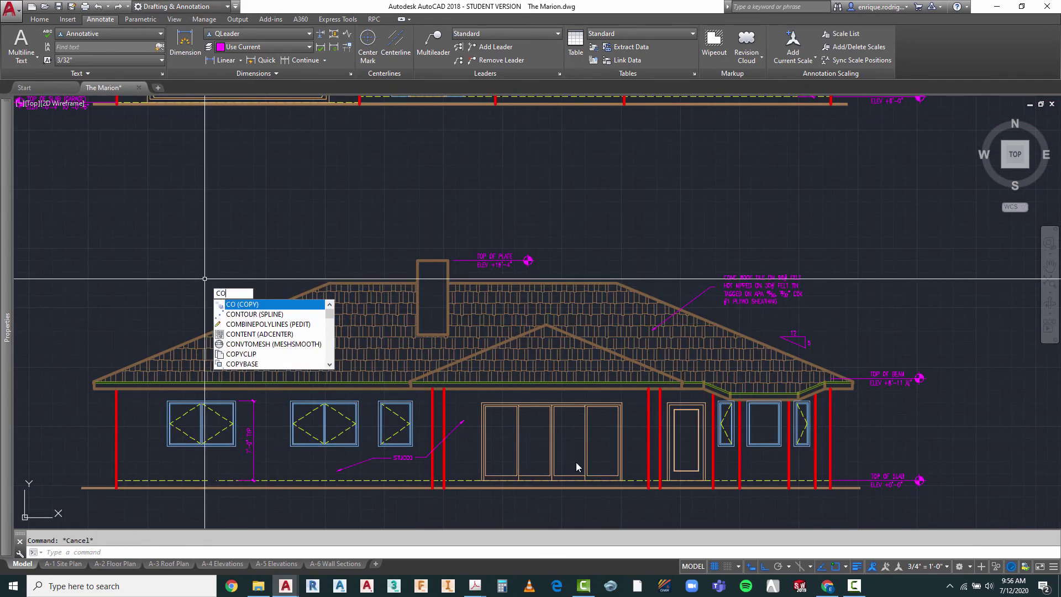
key("Escape")
scroll(718, 473, "down", 6)
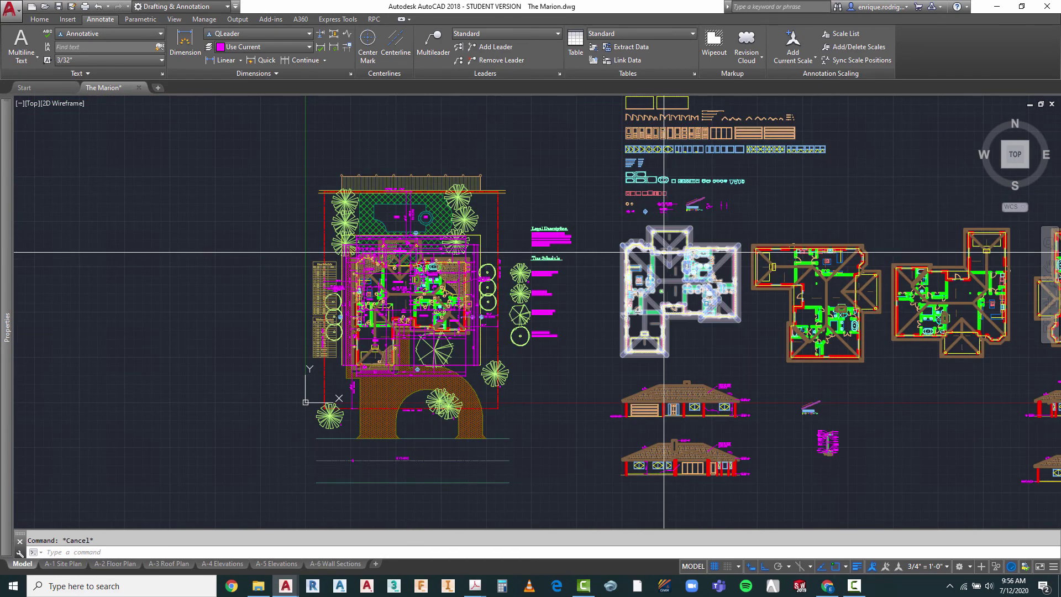
scroll(645, 210, "up", 5)
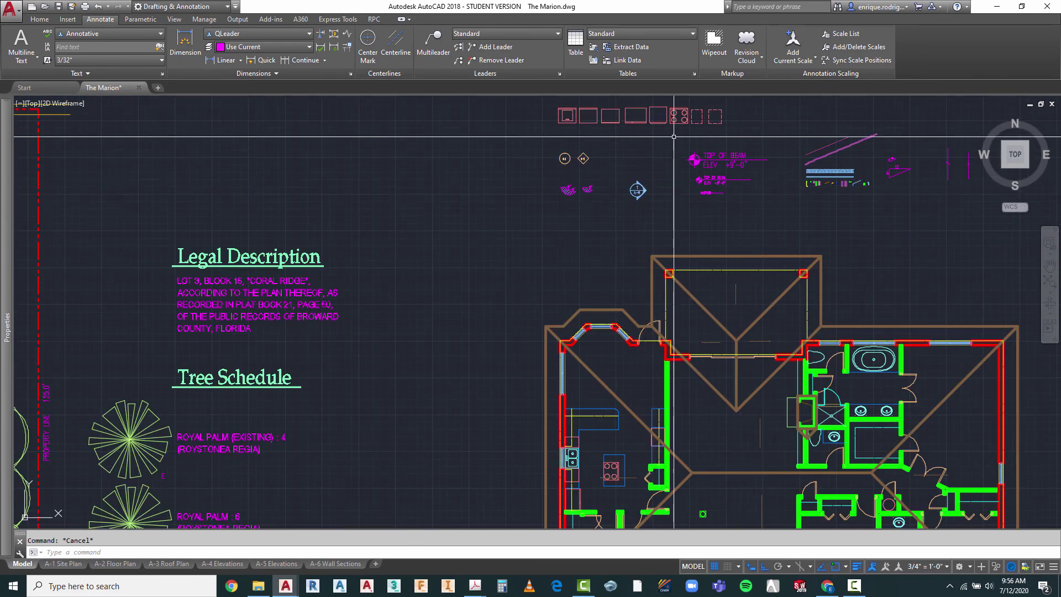
scroll(916, 148, "up", 5)
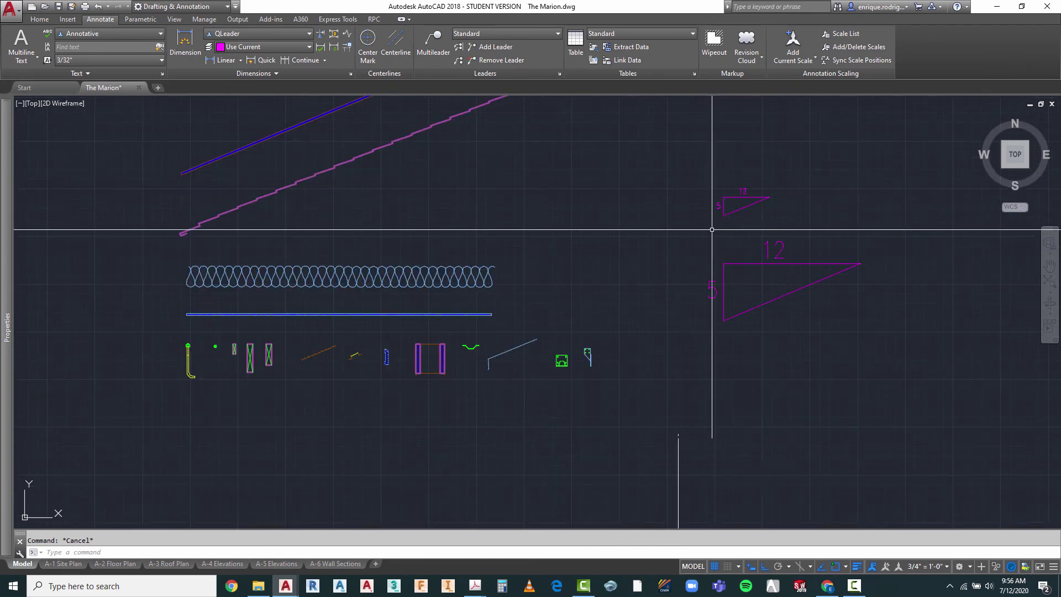
type("o")
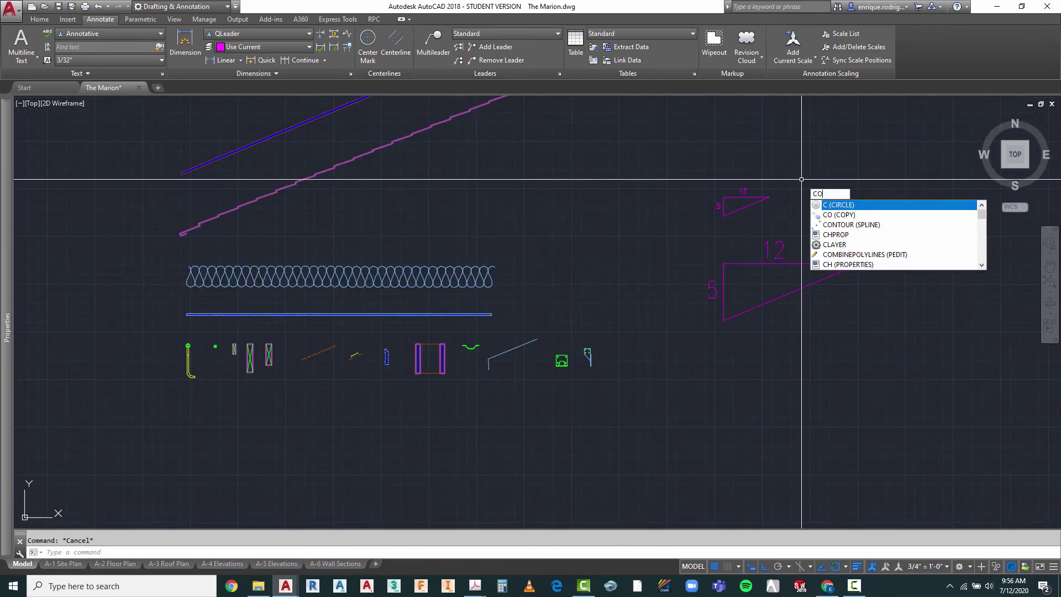
key("Return")
left_click(788, 173)
left_click(685, 232)
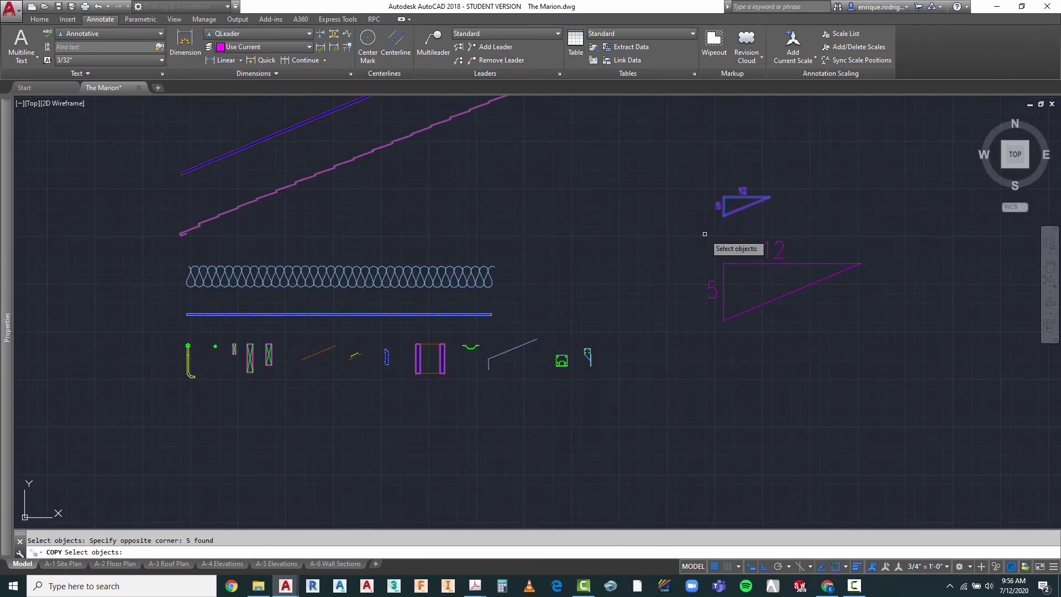
key("Return")
left_click(752, 224)
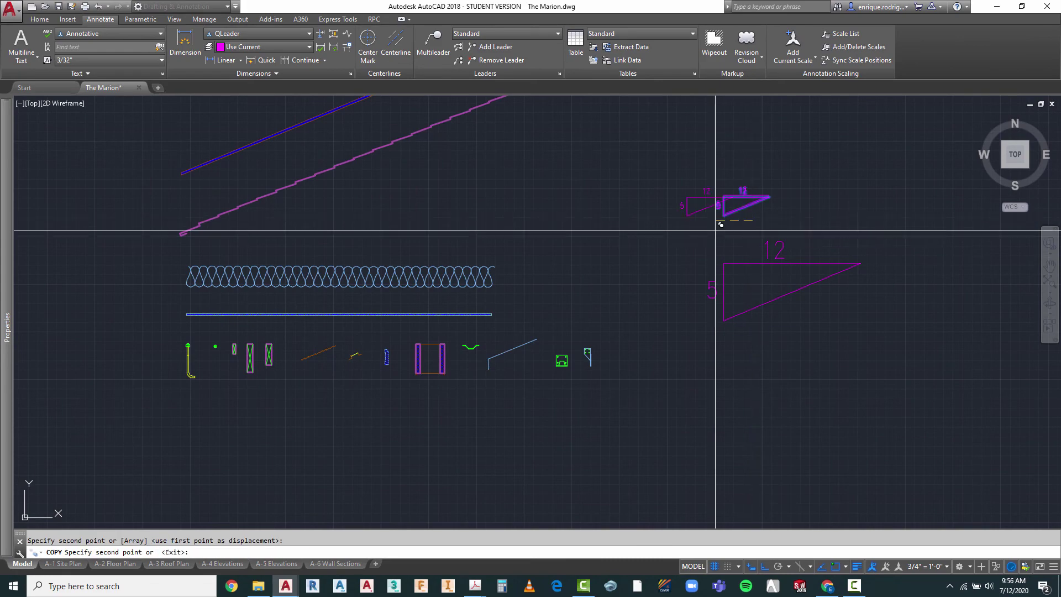
scroll(715, 230, "down", 8)
scroll(694, 356, "up", 4)
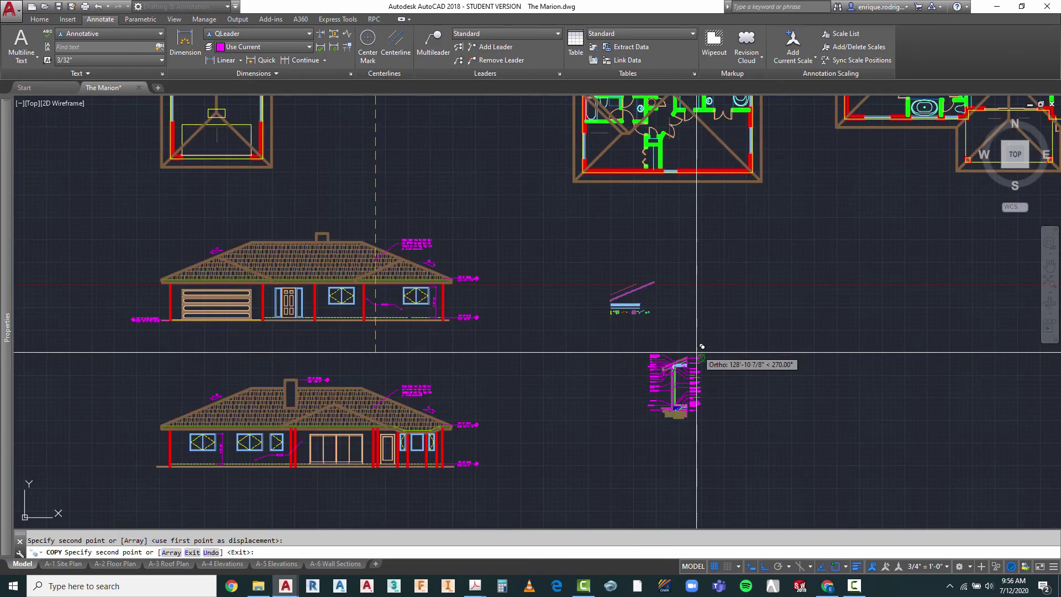
scroll(699, 354, "up", 5)
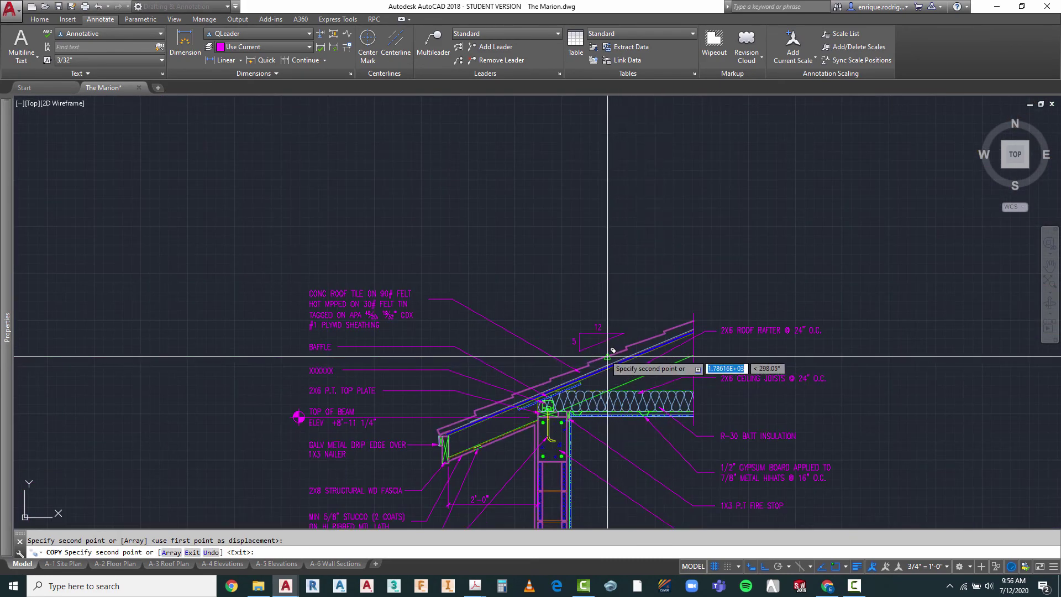
scroll(756, 221, "down", 4)
key("Escape")
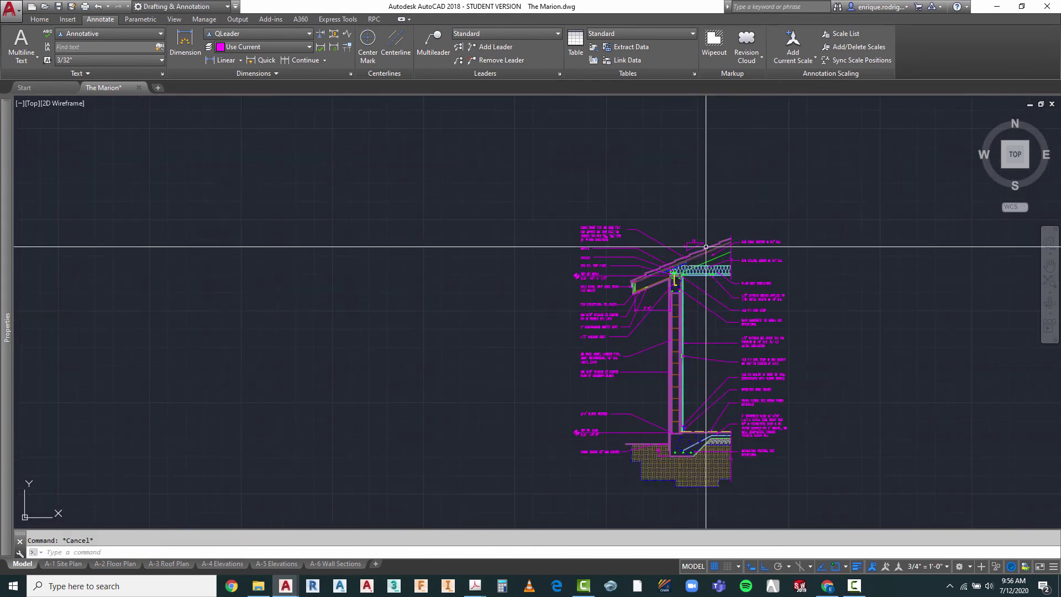
- Review the wall section's notes and leaders from the roof and block wall down to the slab and footing
scroll(705, 246, "up", 4)
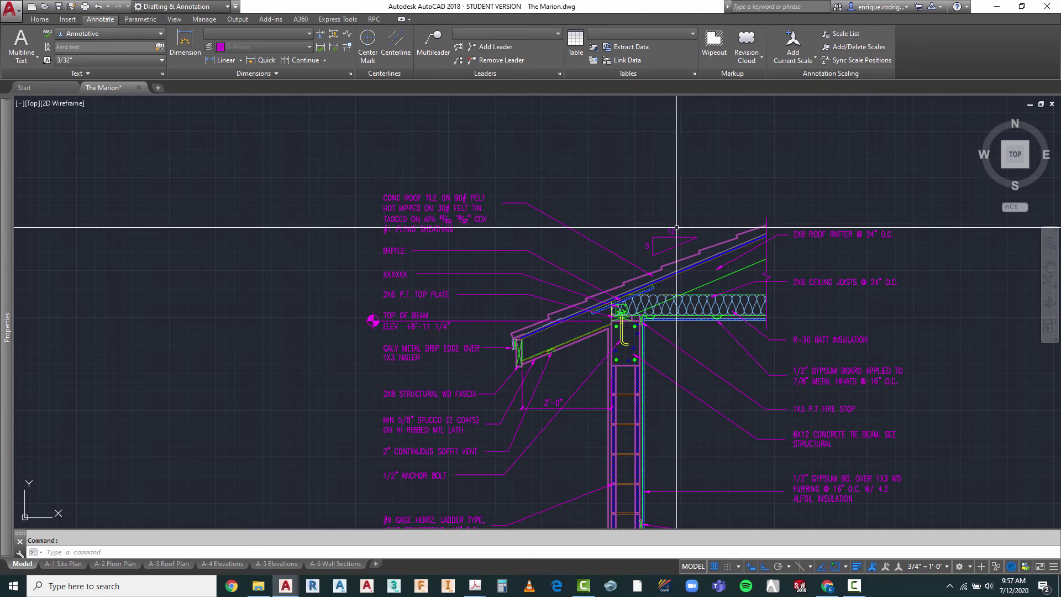
scroll(745, 249, "down", 5)
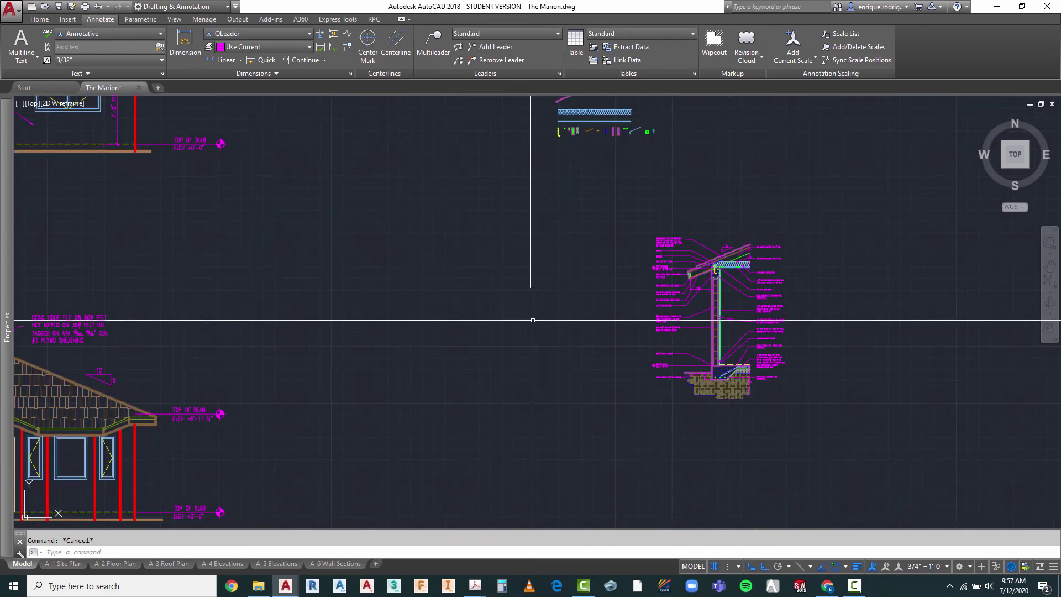
scroll(686, 303, "up", 5)
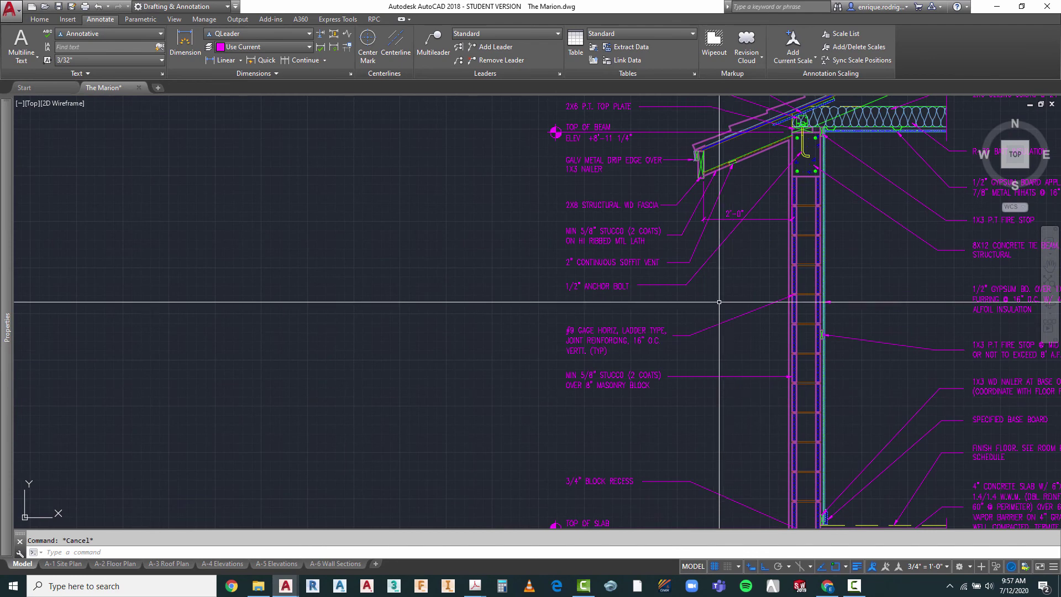
scroll(711, 293, "down", 2)
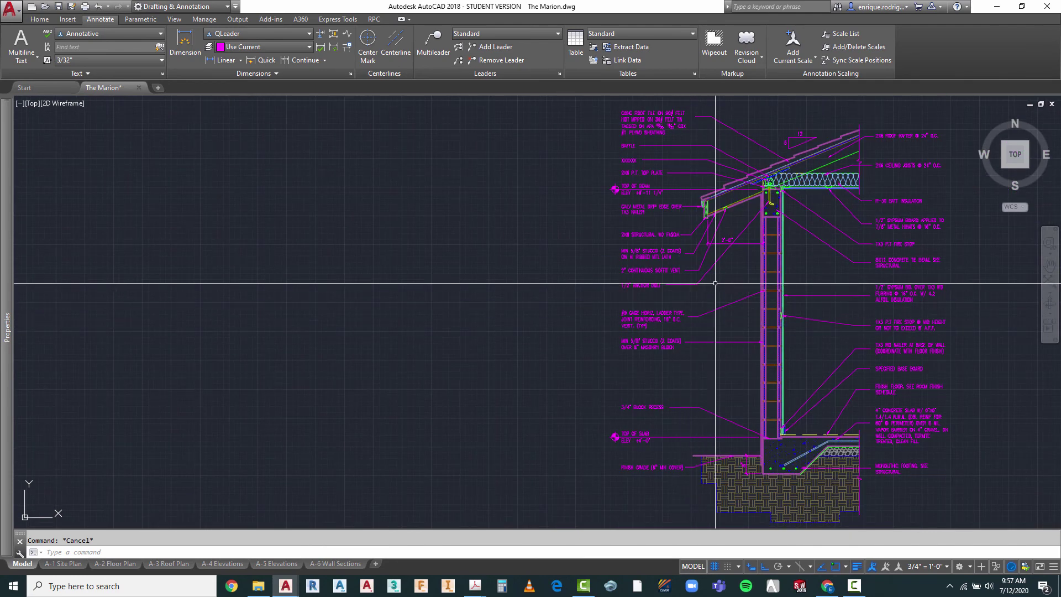
scroll(765, 174, "up", 4)
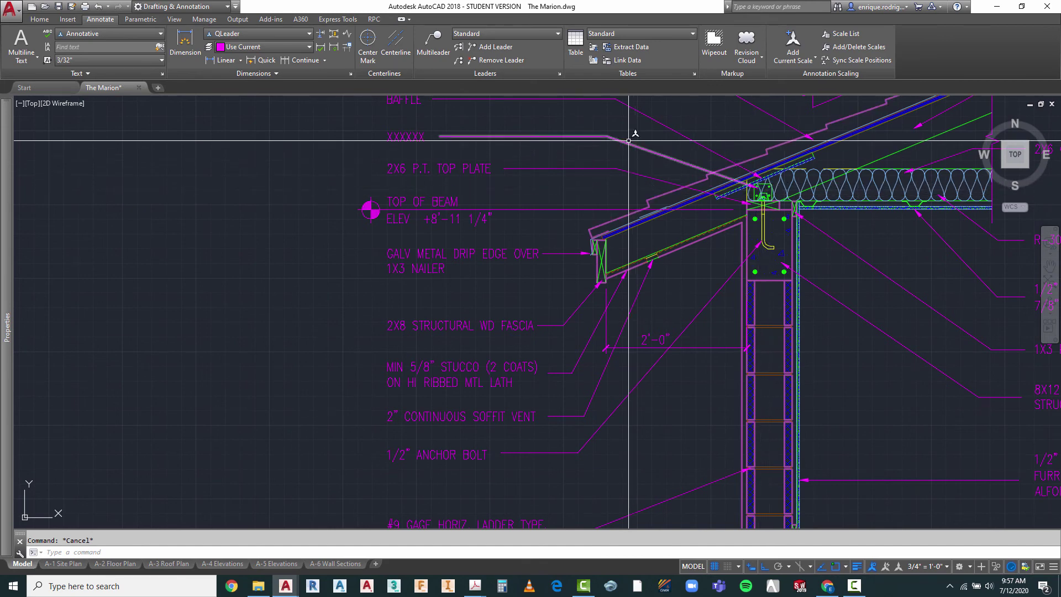
scroll(635, 148, "down", 2)
scroll(685, 298, "down", 2)
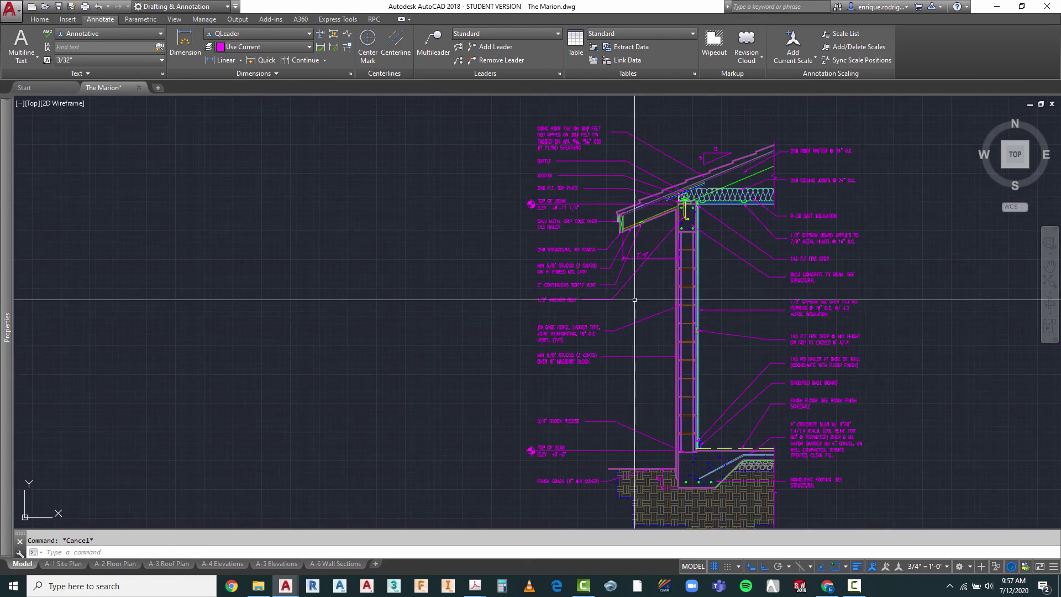
scroll(706, 307, "up", 6)
scroll(706, 307, "up", 2)
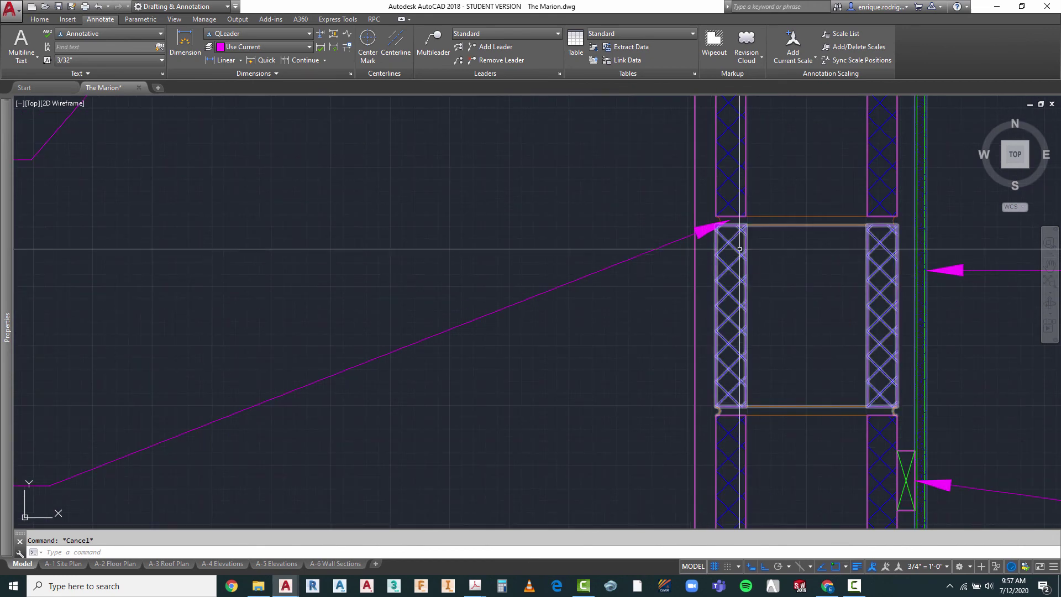
scroll(728, 230, "down", 5)
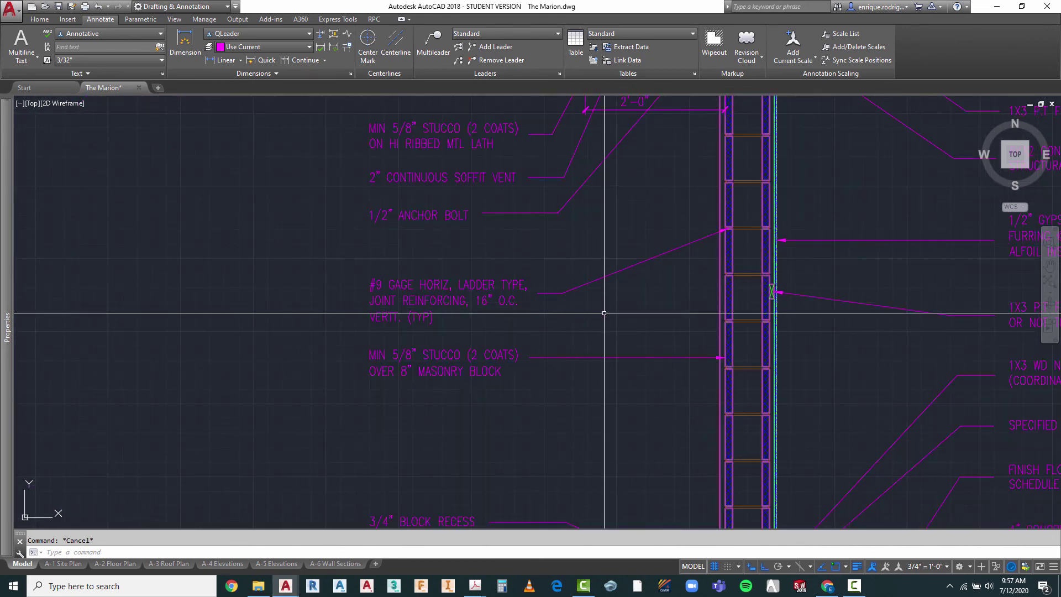
scroll(611, 215, "down", 4)
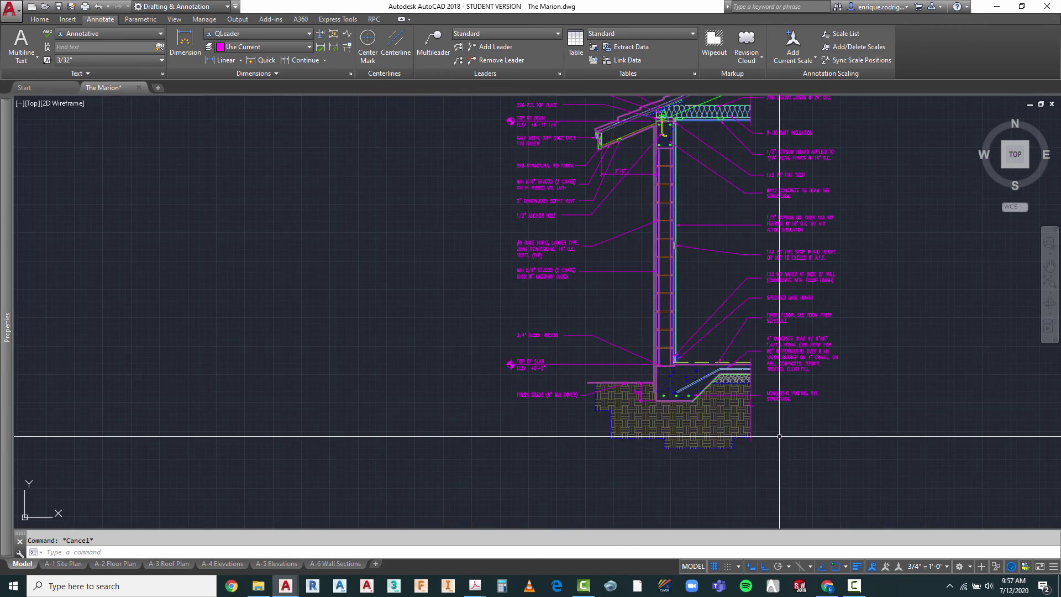
scroll(780, 409, "up", 2)
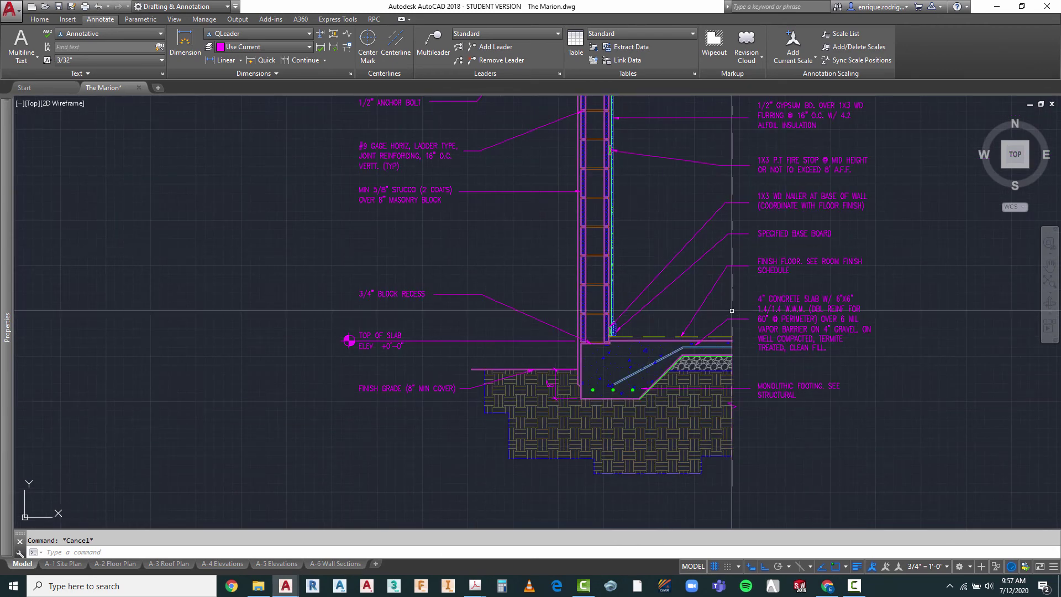
- Check the wall section on the A-6 Wall Sections layout in paper space, and return to model space
left_click(337, 563)
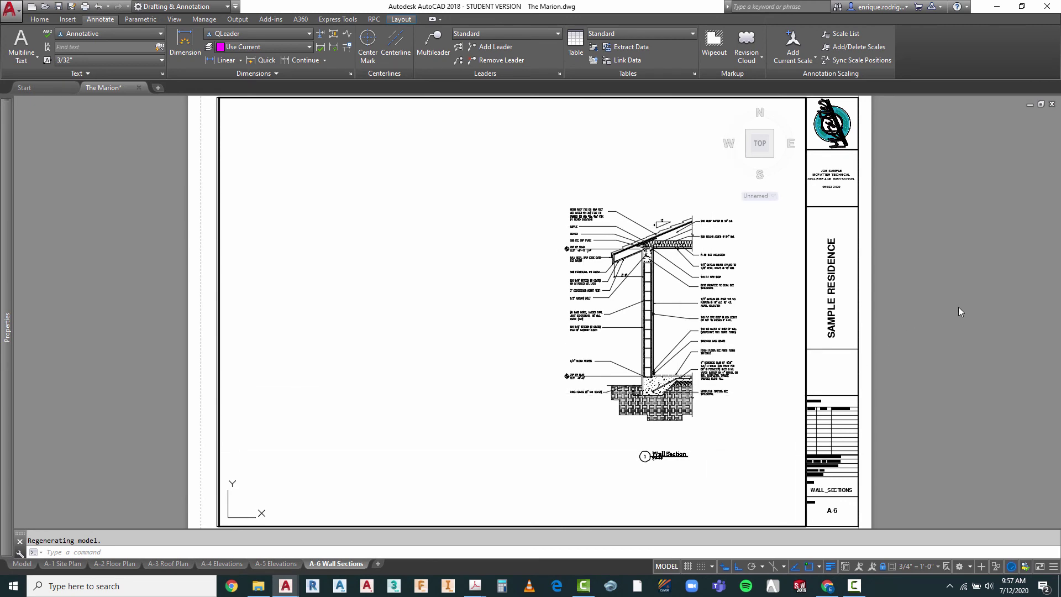
double_click(928, 322)
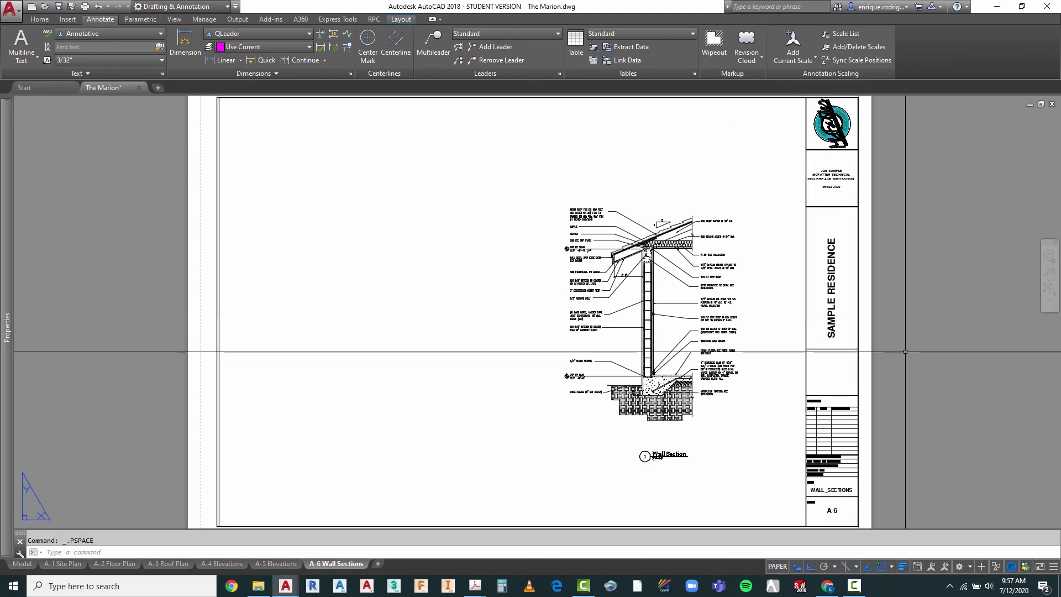
left_click(22, 563)
scroll(630, 470, "down", 2)
scroll(630, 470, "up", 1)
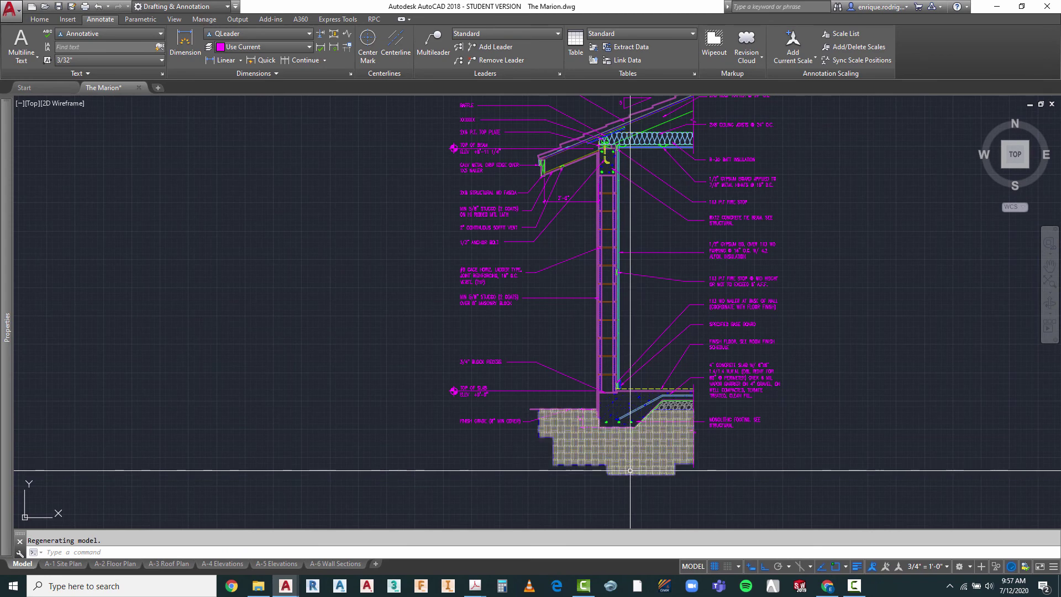
- Identify the block on top of the wall plate that the XXXXXX leader points to by checking its block name in the properties
scroll(625, 288, "down", 2)
scroll(625, 290, "up", 2)
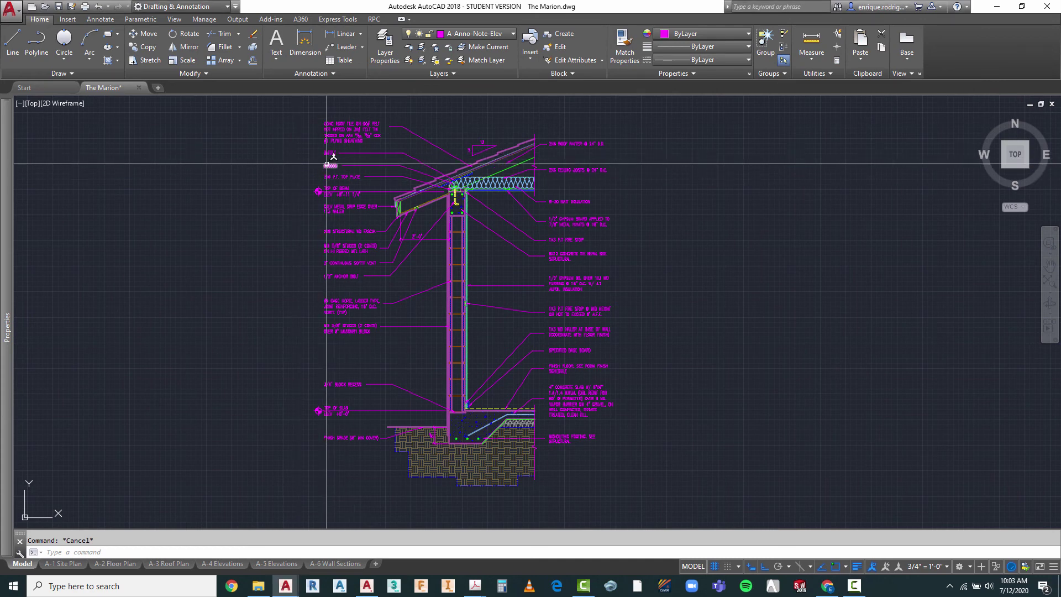
scroll(317, 153, "up", 6)
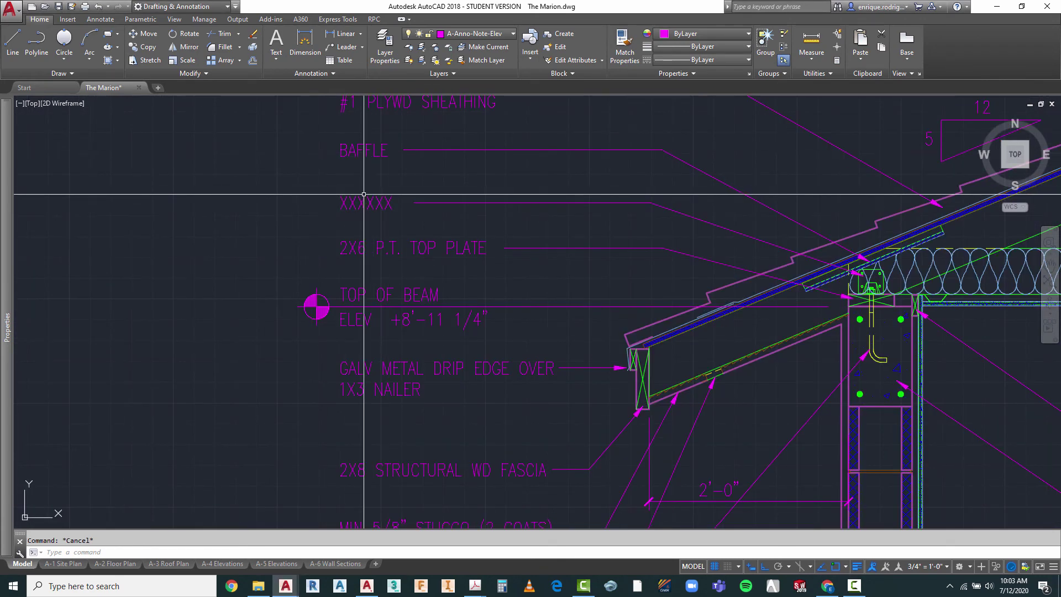
left_click(882, 283)
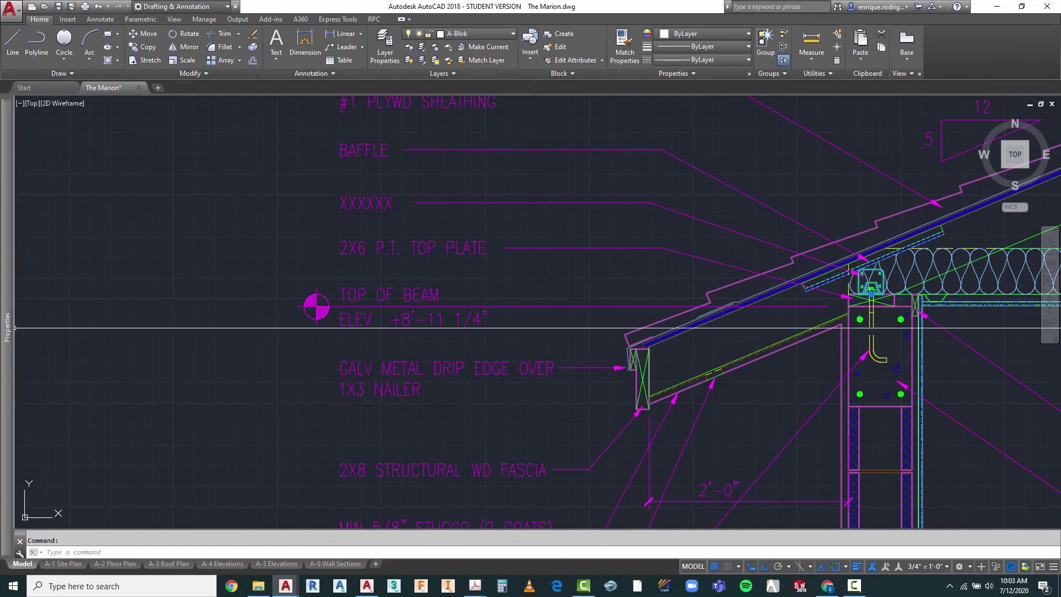
mouse_move(9, 330)
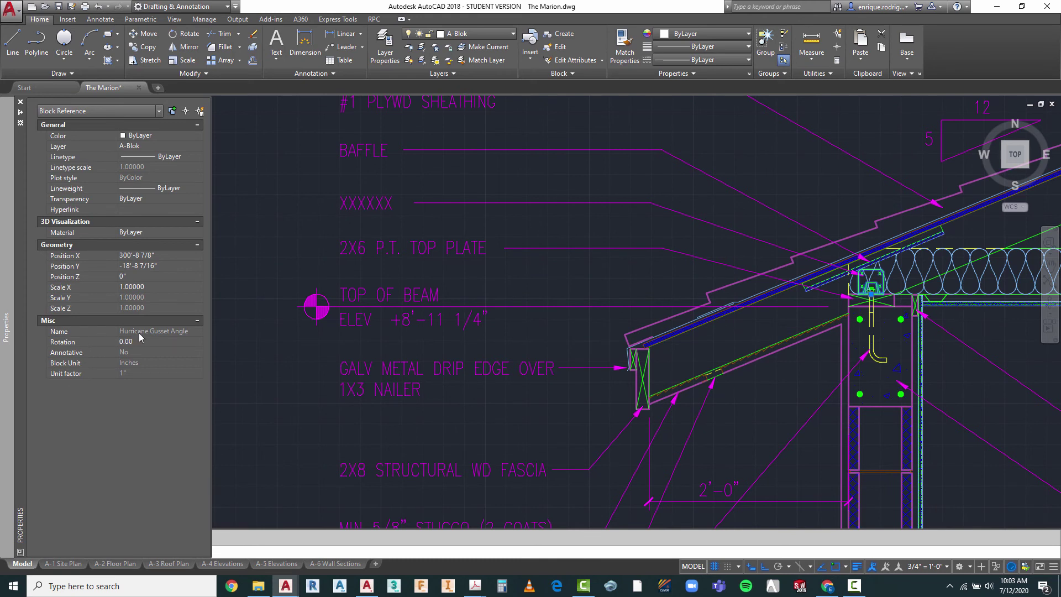
key("Escape")
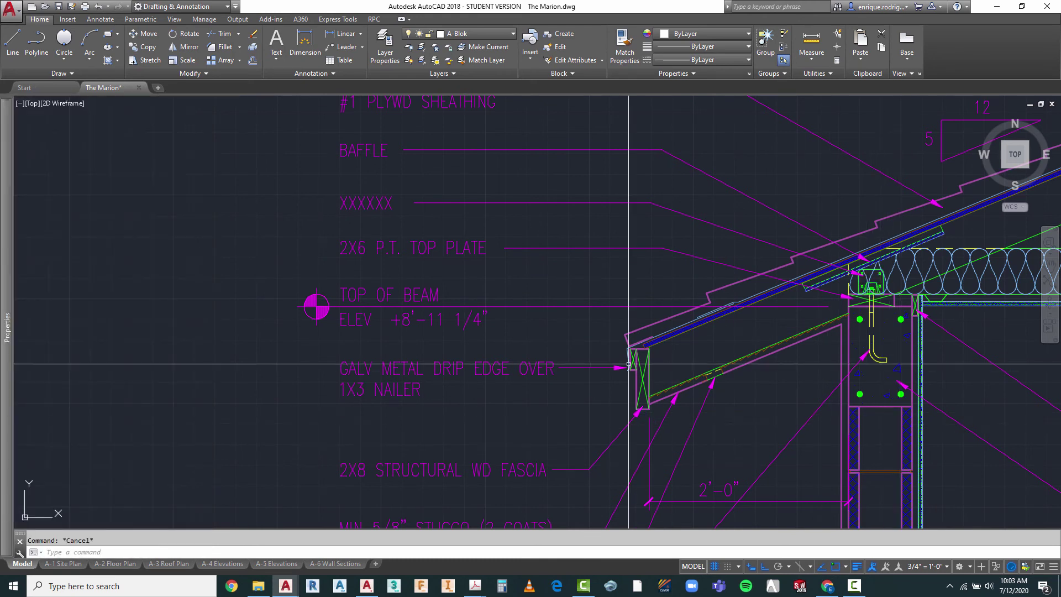
- Shorten the XXXXXX note's leader at its text end and replace the note with HURRICANE GUSSET ANGLE. SEE STRUCTURAL
left_click(415, 202)
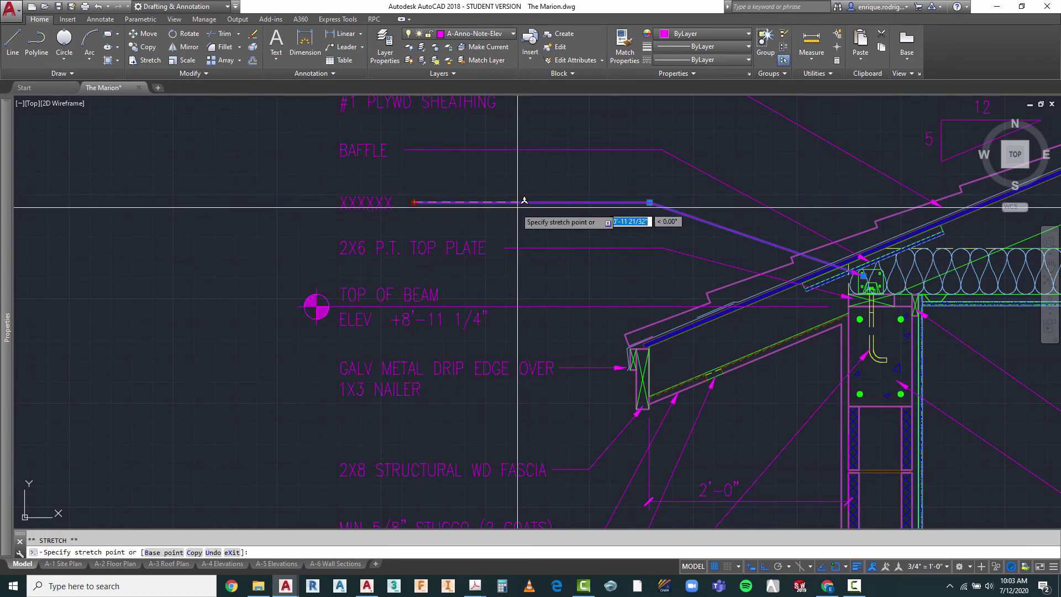
left_click(570, 211)
key("Escape")
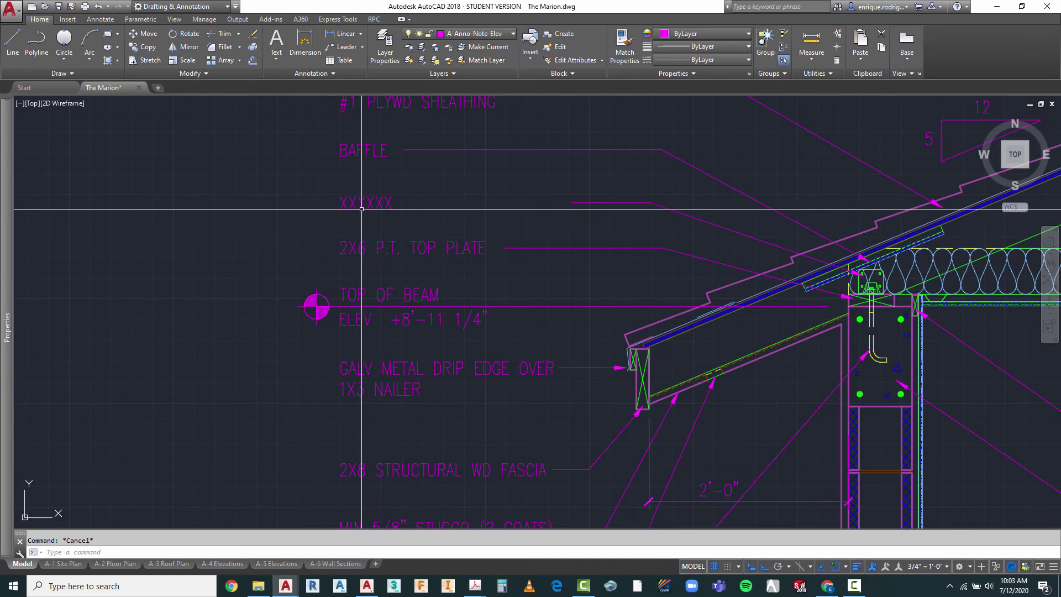
double_click(344, 203)
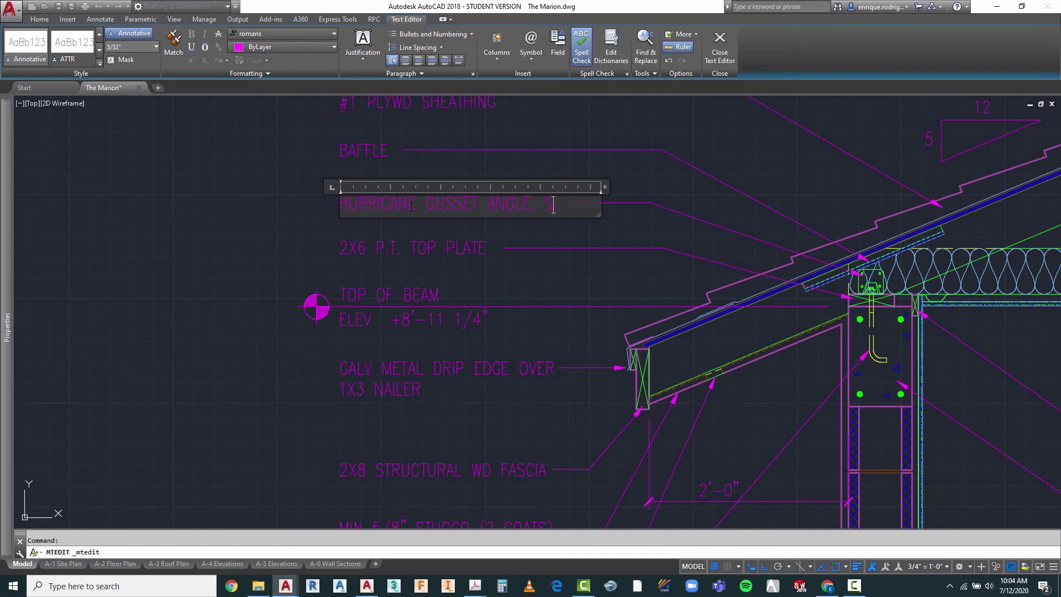
type("TRUCTURAL")
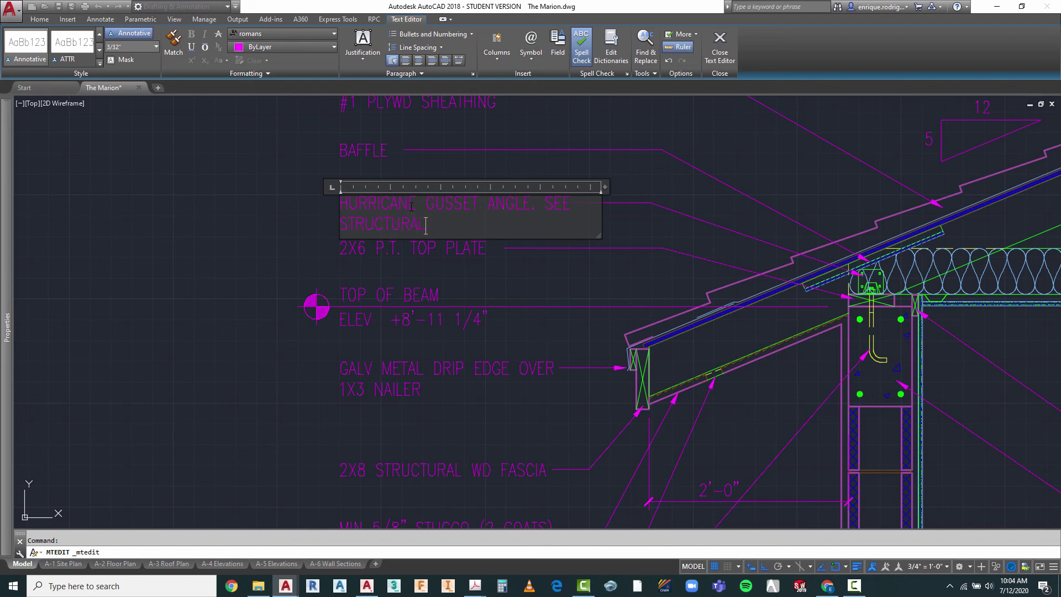
left_click(504, 296)
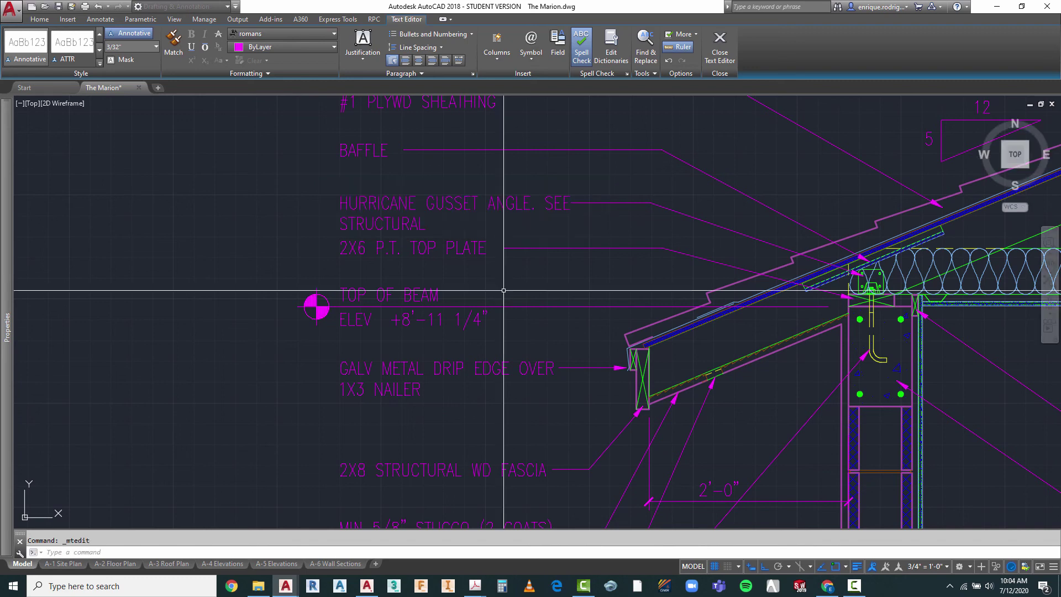
- Stretch the CONC ROOF TILE note and its leader straight up about 2 1/4 inches, keeping the arrowhead on the roof
scroll(500, 276, "down", 3)
scroll(498, 257, "up", 2)
scroll(498, 243, "down", 3)
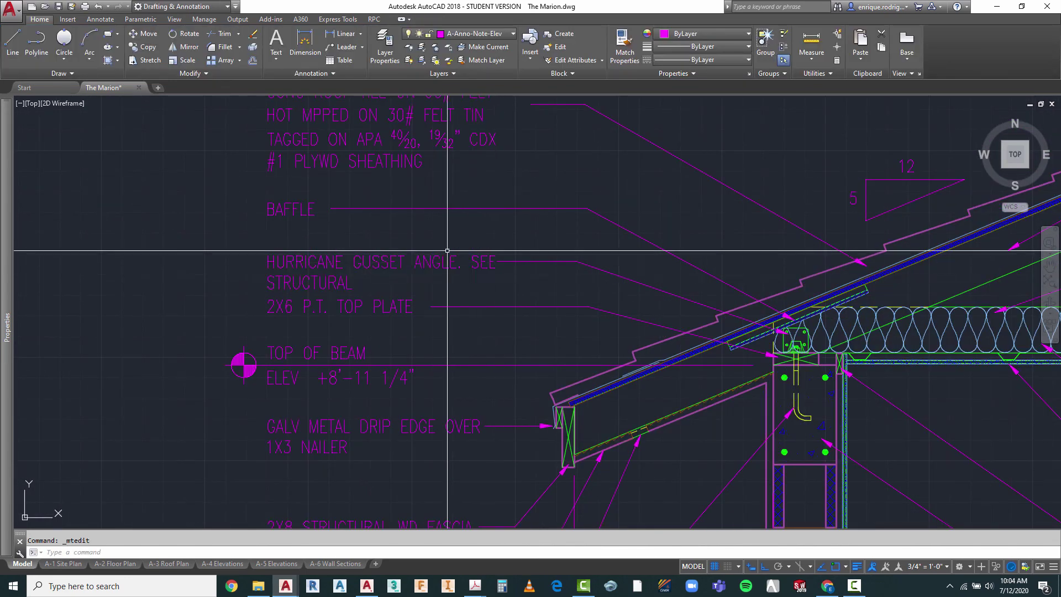
scroll(493, 196, "up", 1)
key("Escape")
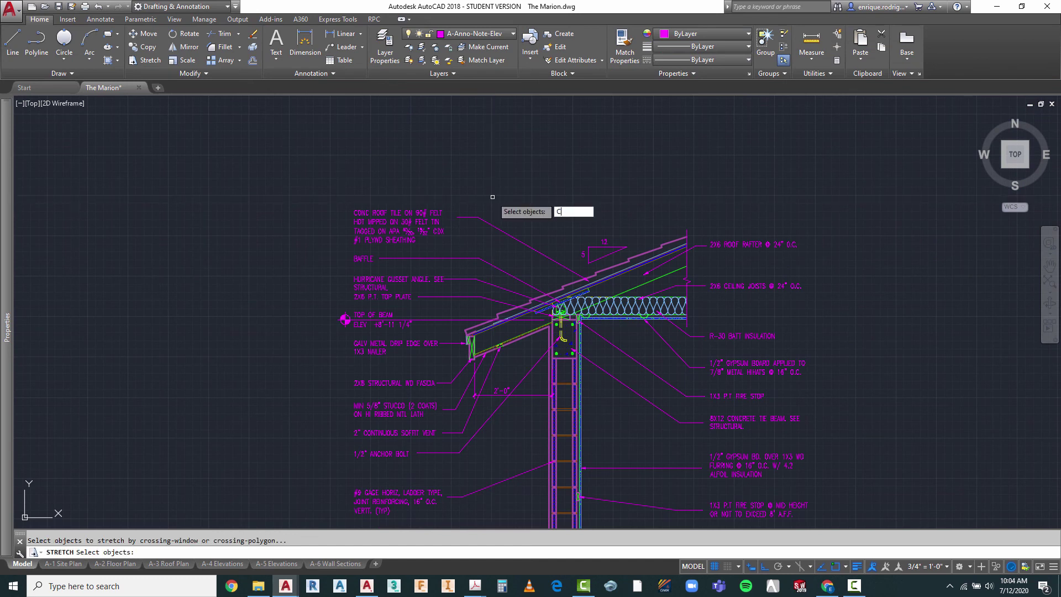
key("Return")
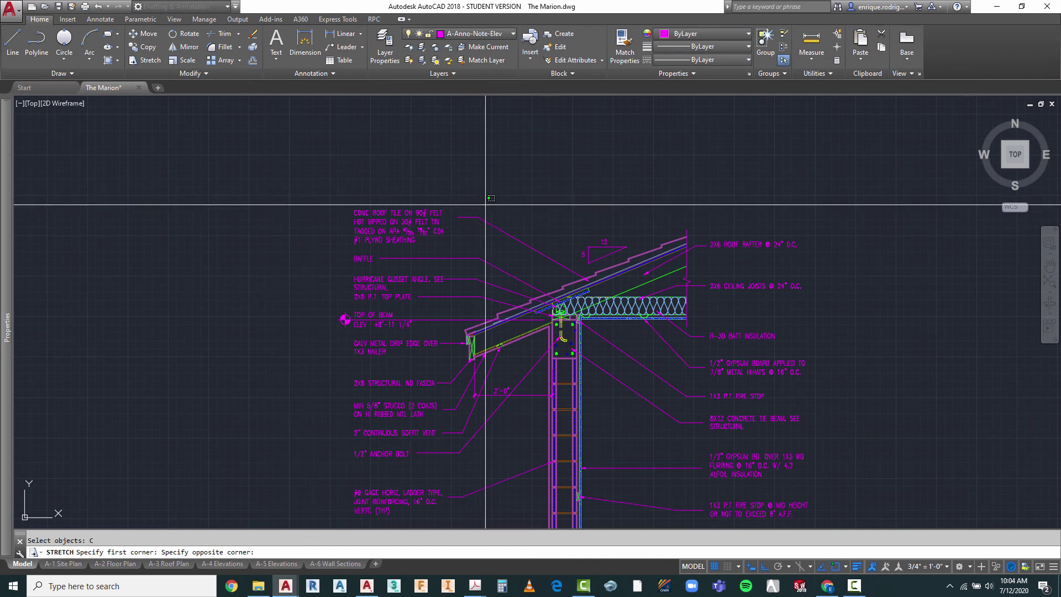
left_click(340, 245)
key("Return")
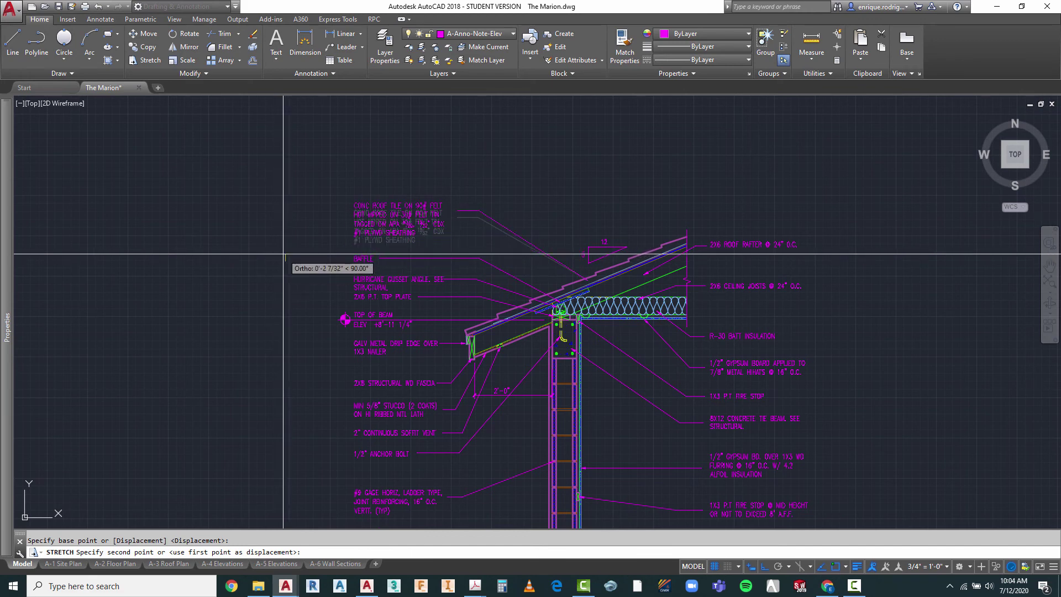
left_click(280, 253)
- Stretch the BAFFLE note and its leader landing slightly upward to make room above the hurricane gusset angle note
scroll(341, 264, "up", 4)
key("Escape")
type("s")
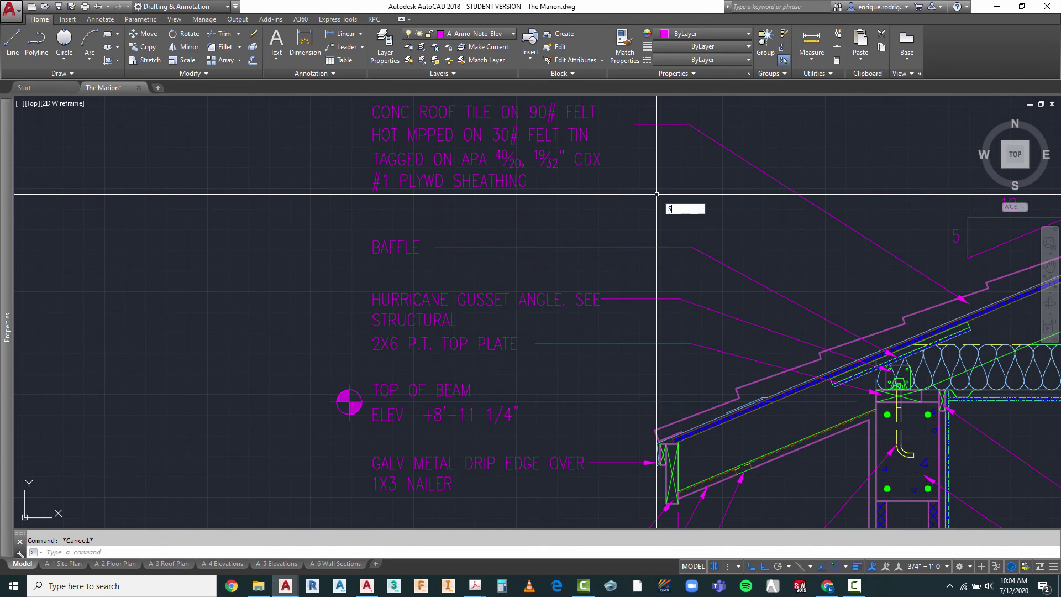
key("Return")
type("ct objects: C")
key("Return")
left_click(720, 229)
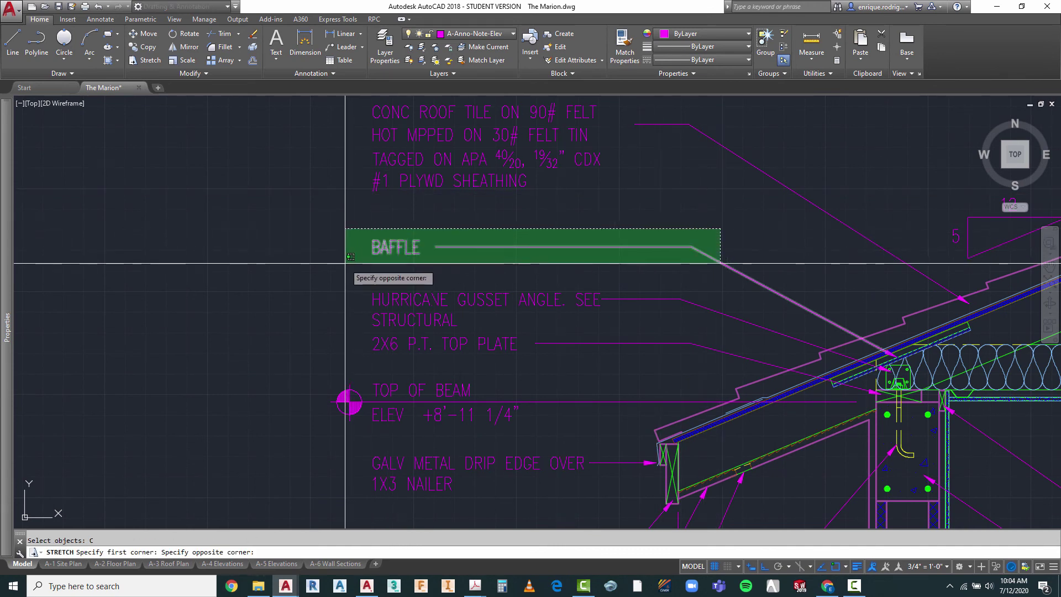
left_click(345, 263)
key("Return")
left_click(293, 275)
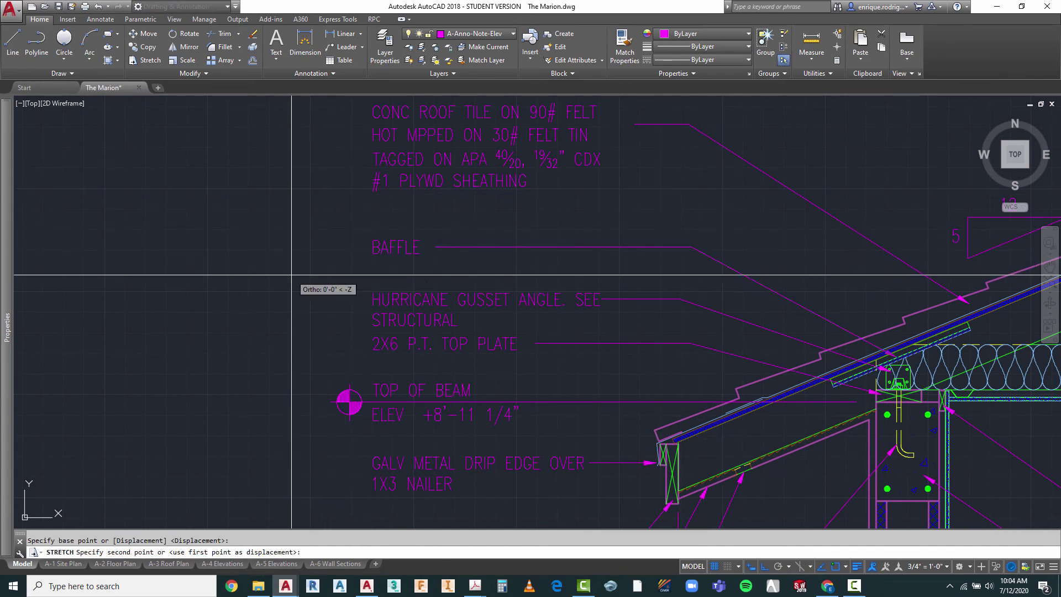
key("Escape")
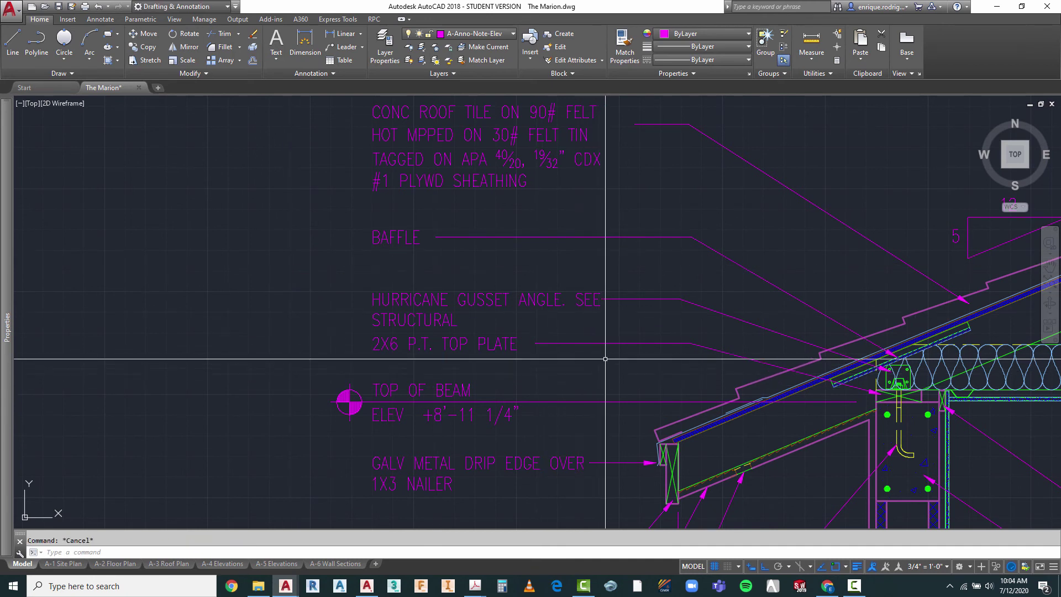
- Stretch the HURRICANE GUSSET ANGLE note and its leader straight up about 2 1/4 inches, clear of the top plate note
key("Return")
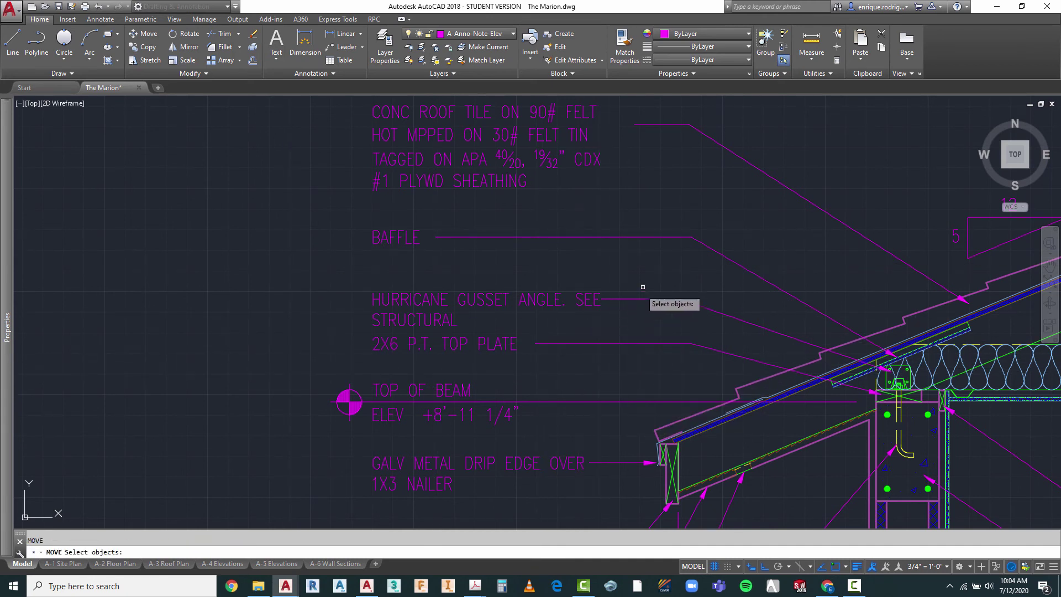
type("s")
key("Return")
type("c")
key("Return")
left_click(697, 270)
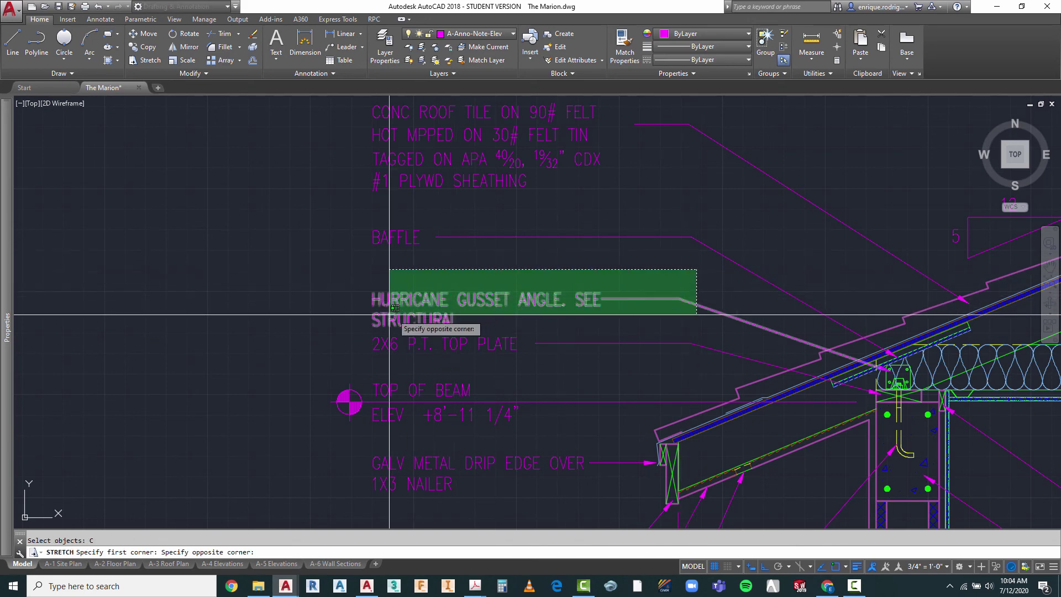
left_click(320, 325)
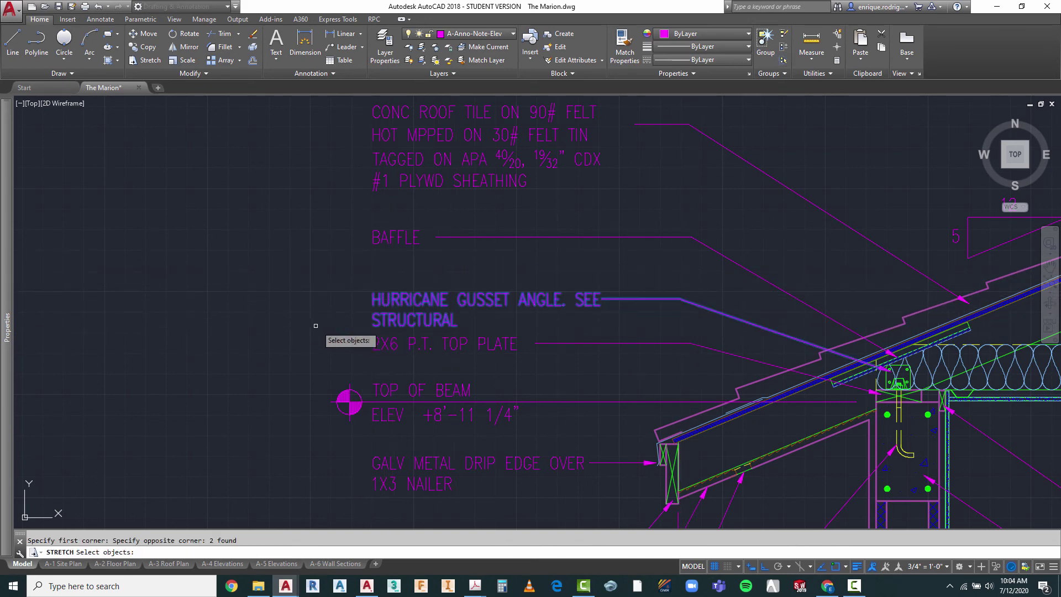
left_click(265, 323)
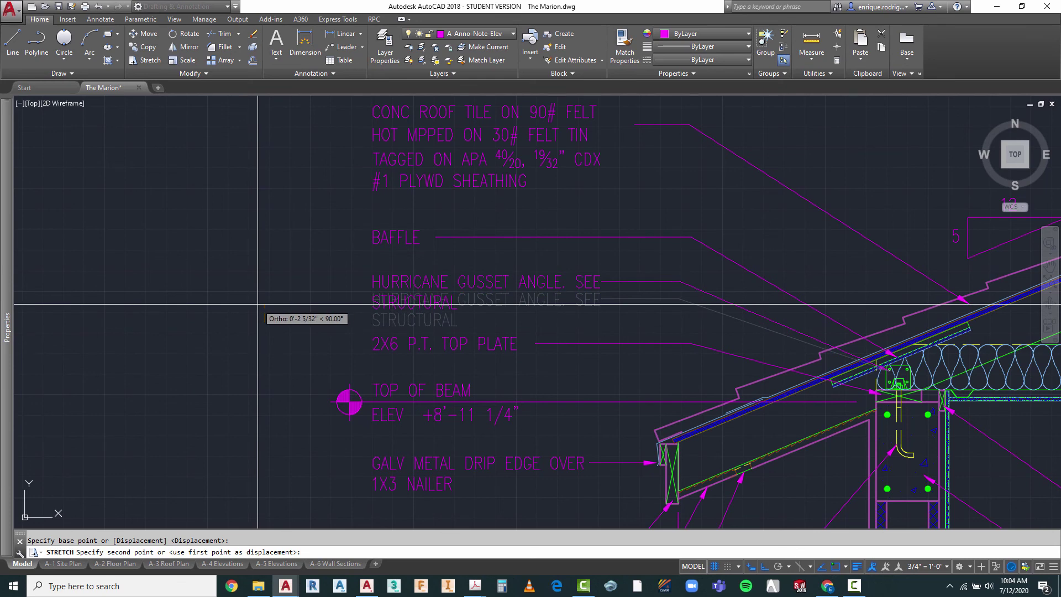
left_click(258, 303)
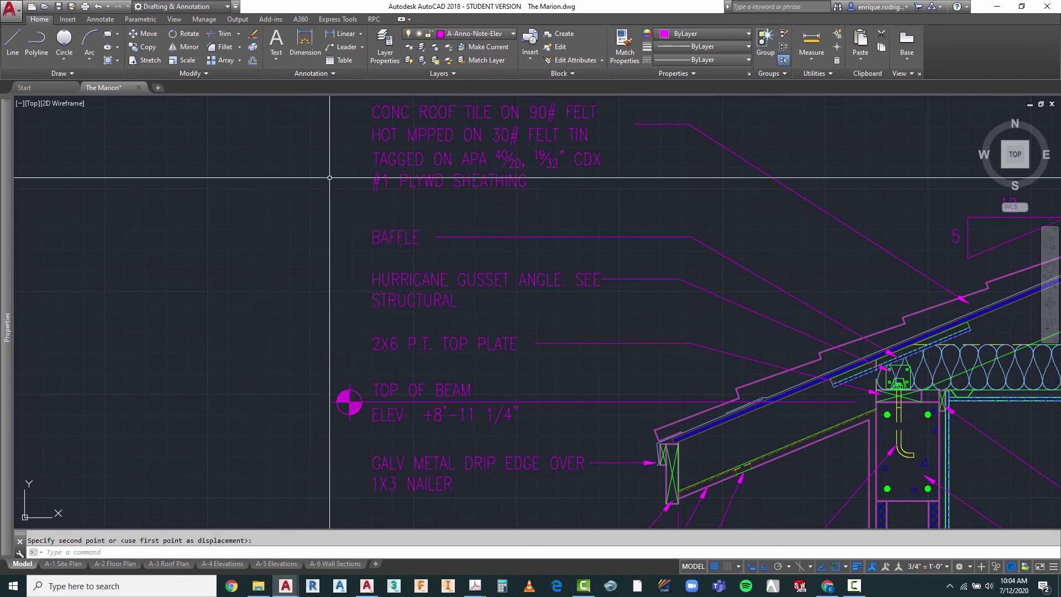
- Stretch the CONC ROOF TILE note and its leader slightly down toward the BAFFLE note to even out the note spacing
scroll(353, 166, "down", 3)
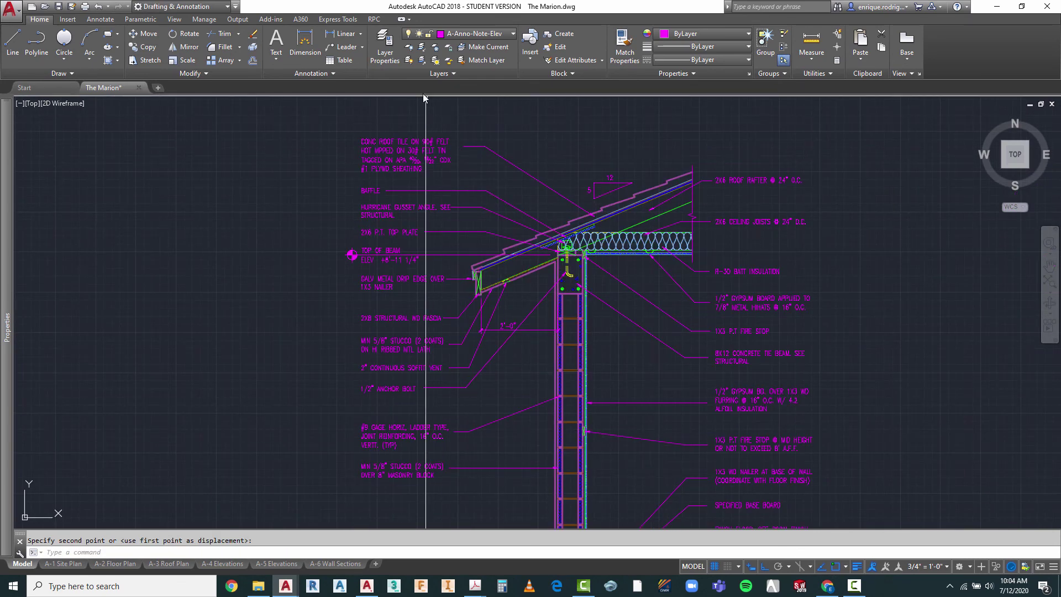
scroll(473, 97, "up", 5)
key("Escape")
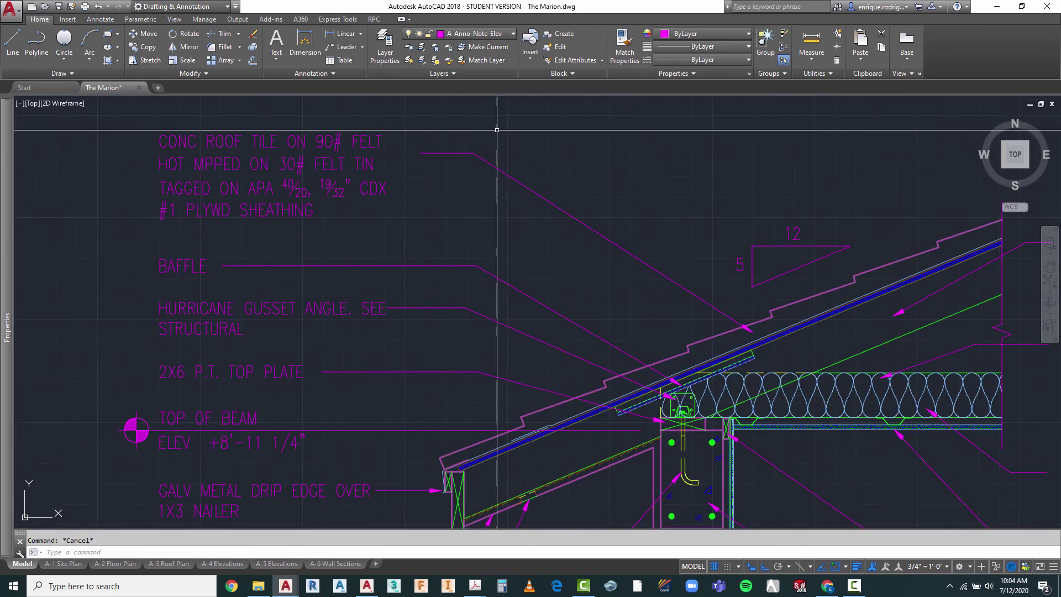
type("s")
key("Return")
left_click(511, 118)
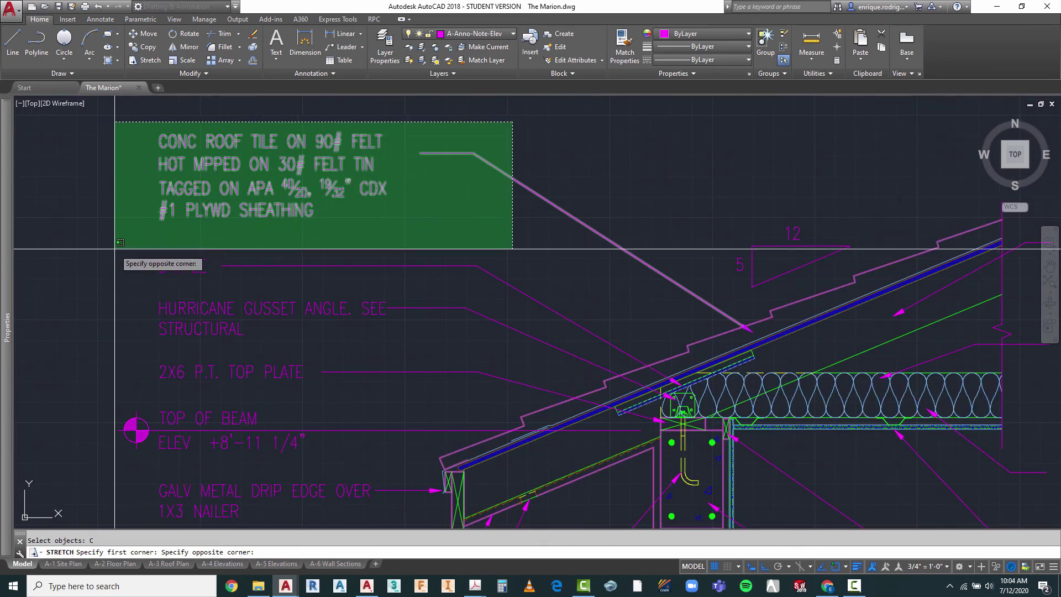
left_click(102, 236)
key("Return")
left_click(88, 218)
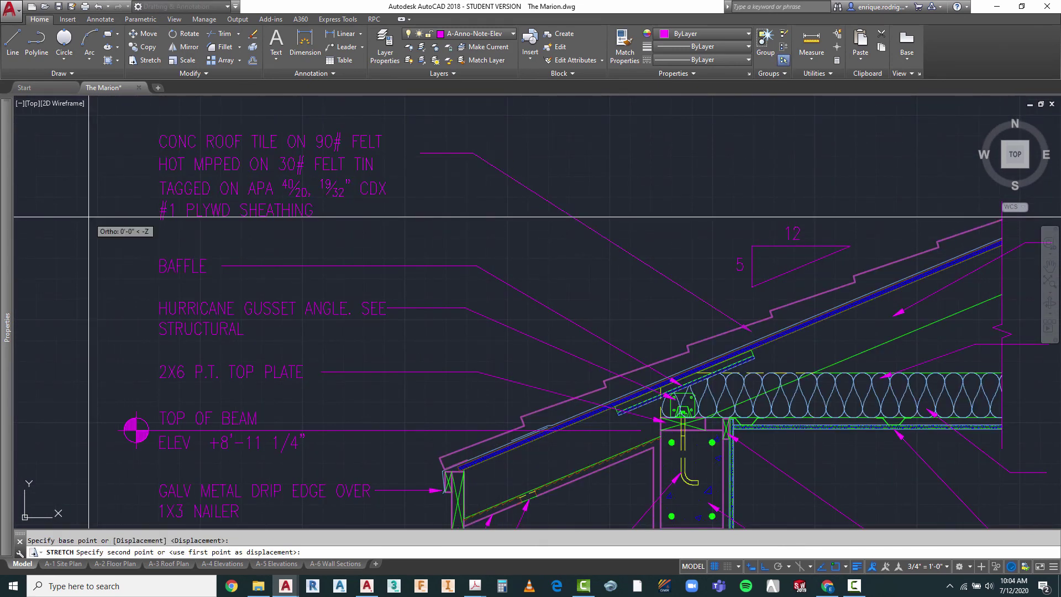
left_click(90, 229)
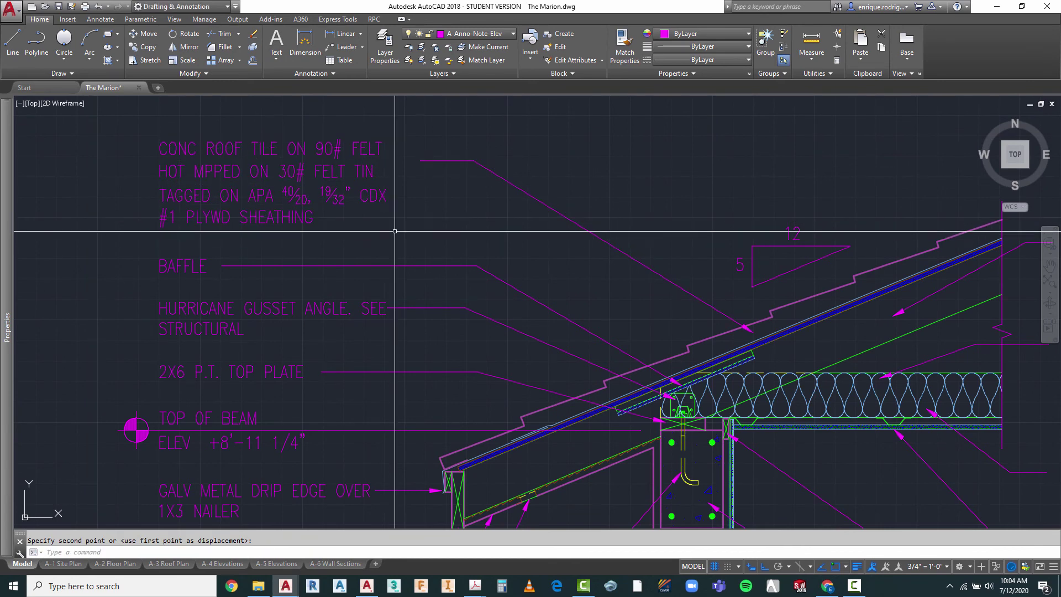
- Examine the roof notes, their leaders and the rafter, gusset angle and top plate connection at the tie beam
scroll(474, 189, "down", 4)
scroll(464, 242, "up", 2)
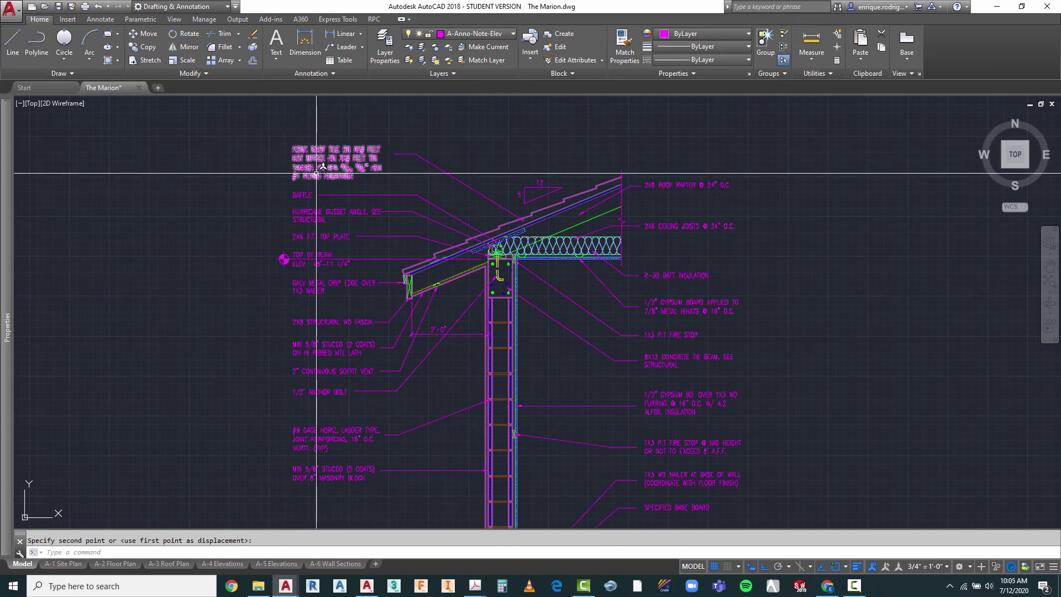
scroll(323, 238, "up", 3)
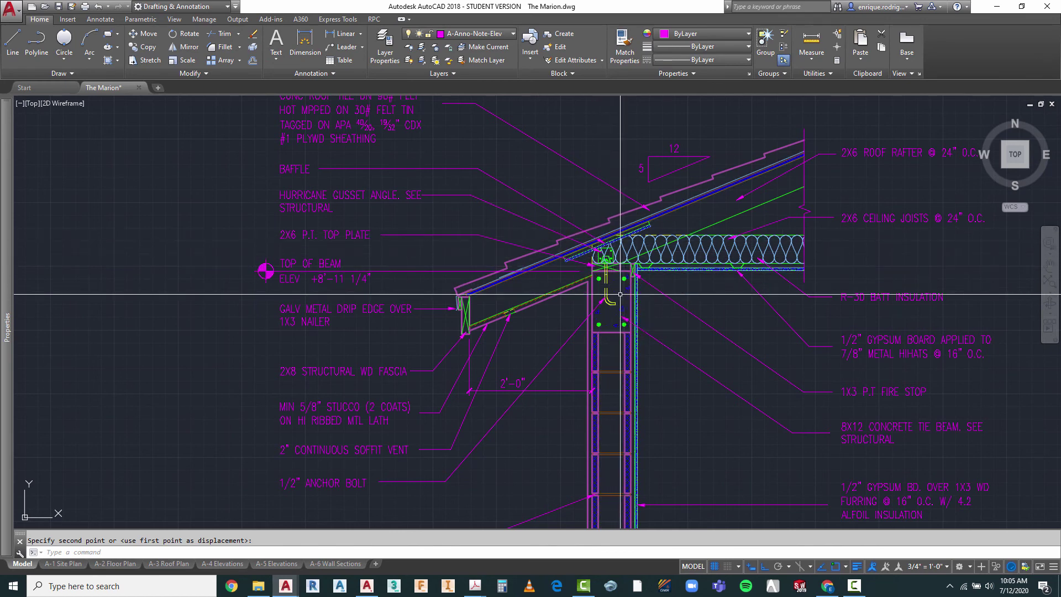
scroll(605, 293, "up", 2)
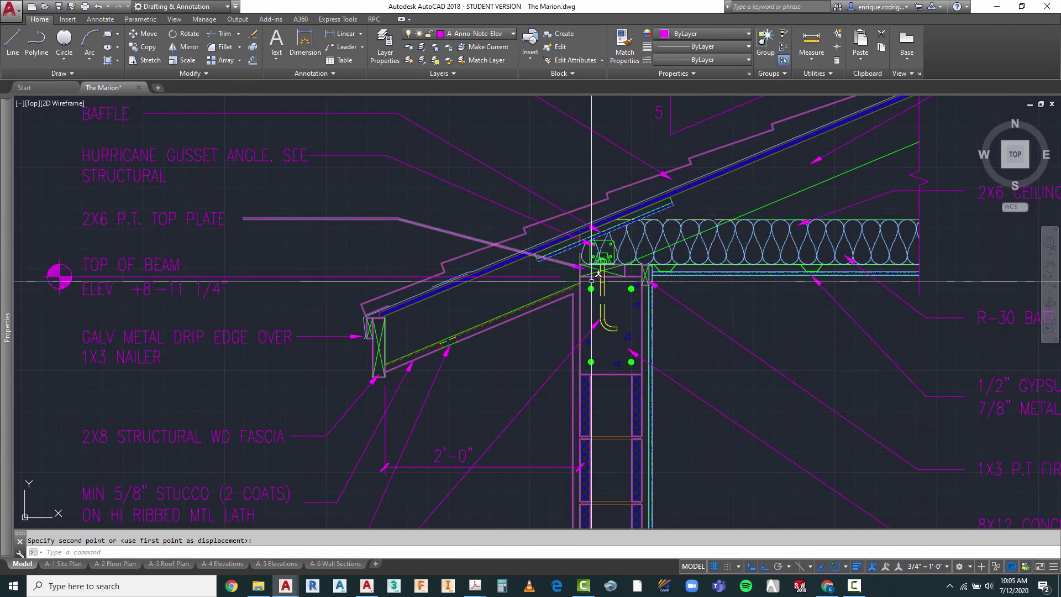
scroll(595, 227, "up", 2)
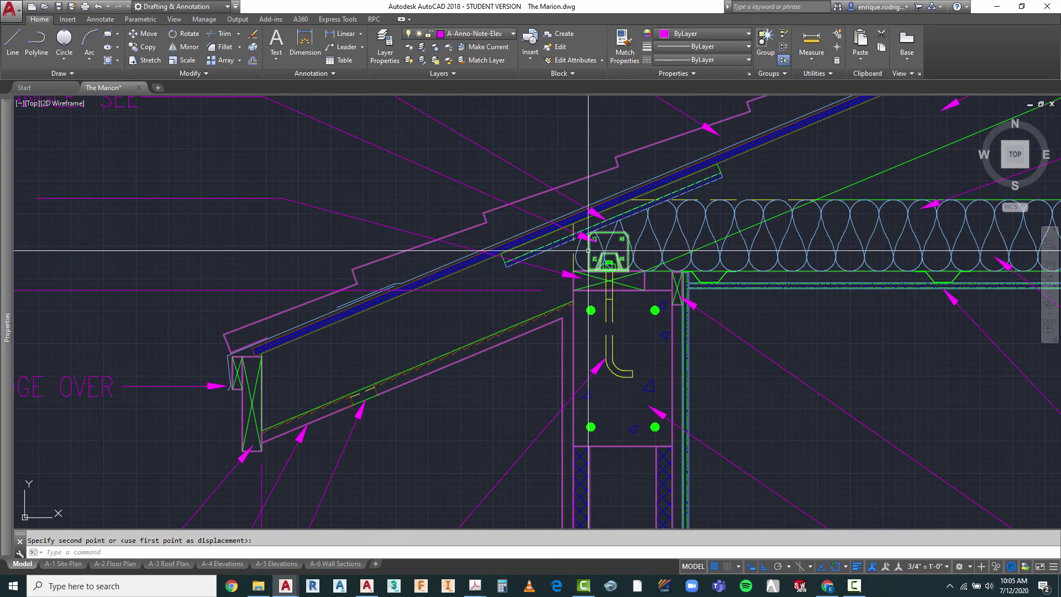
scroll(597, 297, "down", 5)
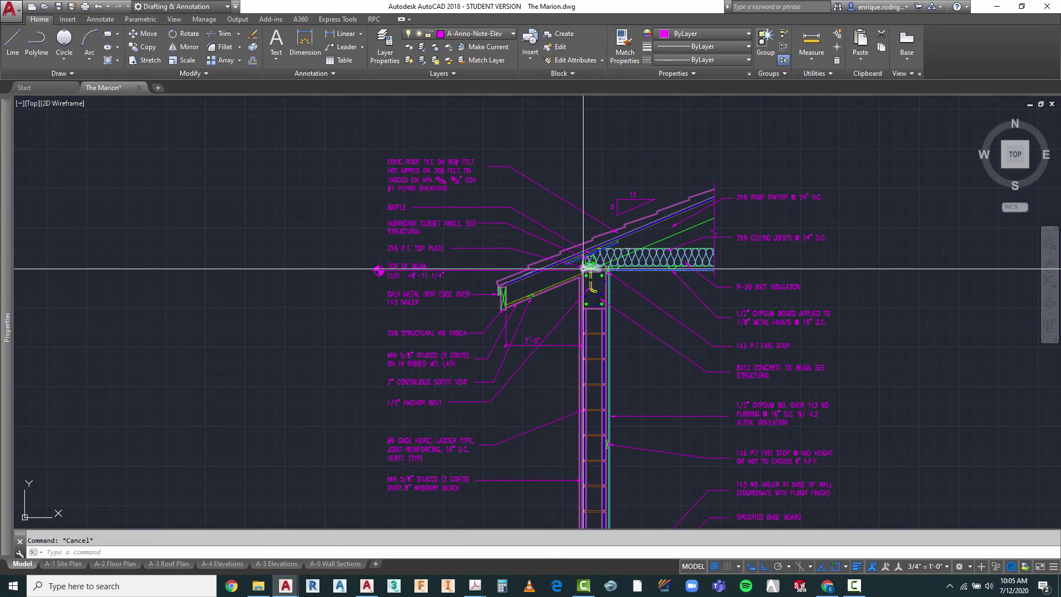
scroll(598, 251, "up", 2)
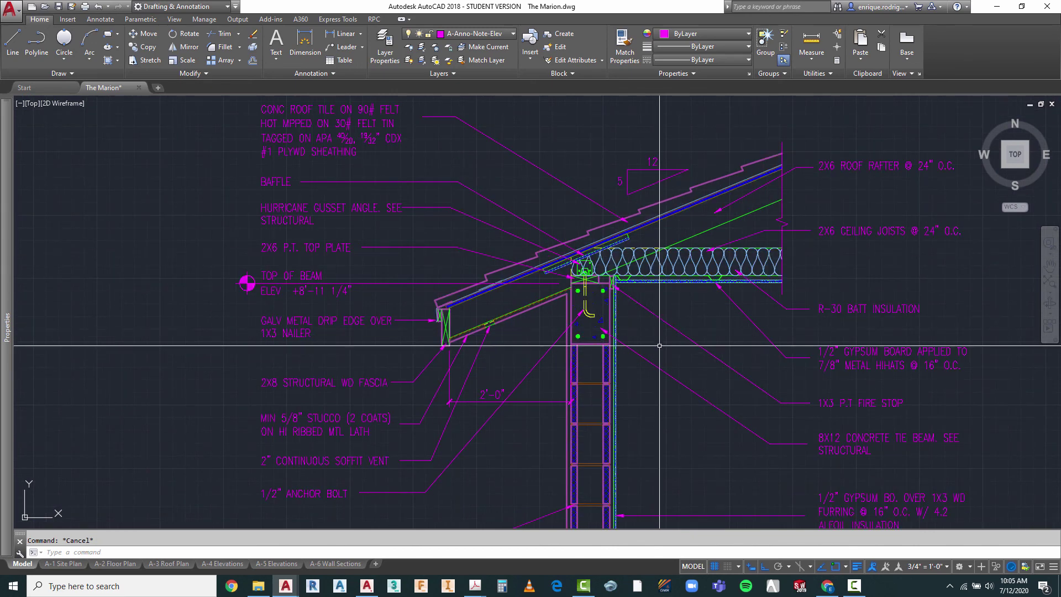
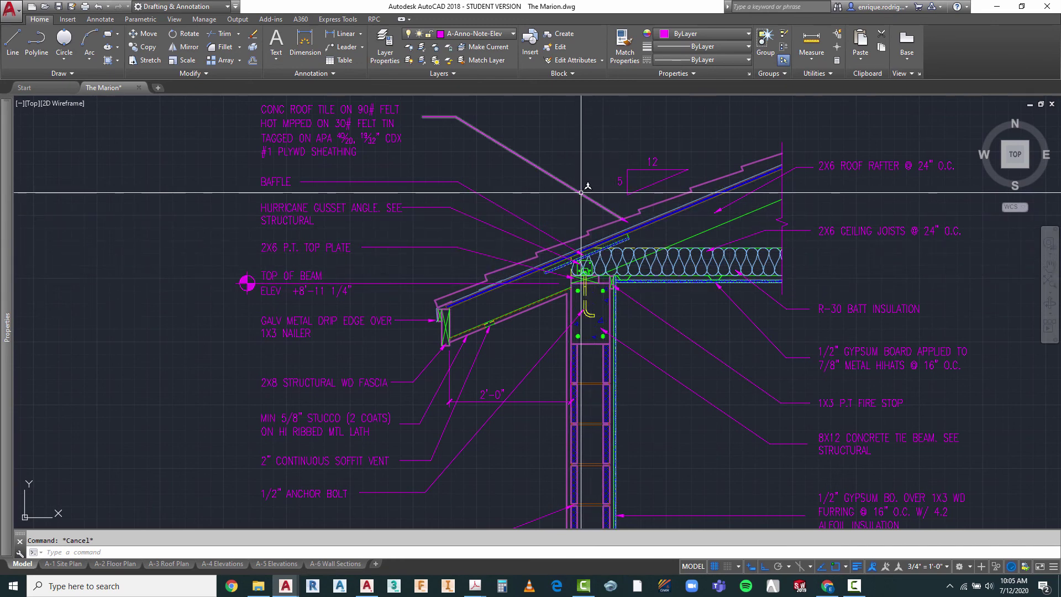
- Check the layers of the masonry blocks and the stucco line around the joint marked by the #9 gage ladder reinforcing note
scroll(489, 177, "down", 2)
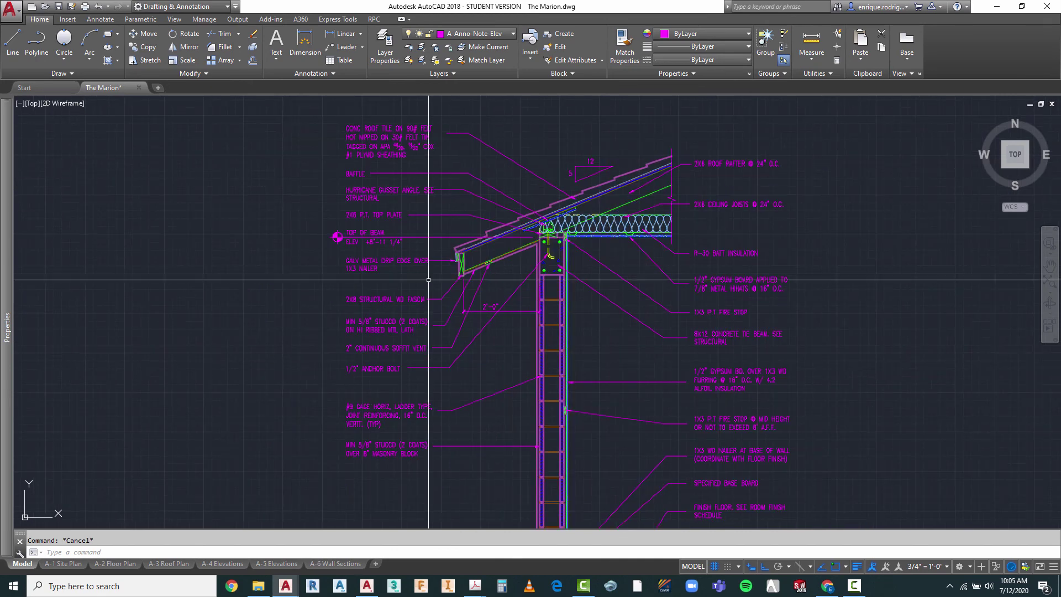
scroll(431, 299, "down", 2)
scroll(428, 411, "up", 4)
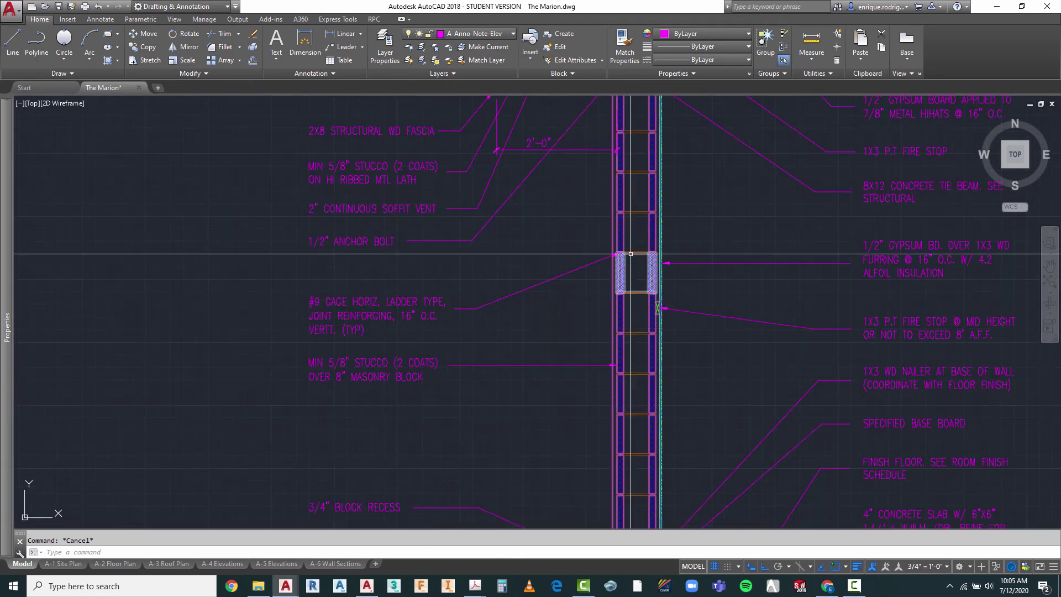
scroll(630, 254, "up", 5)
scroll(555, 220, "down", 2)
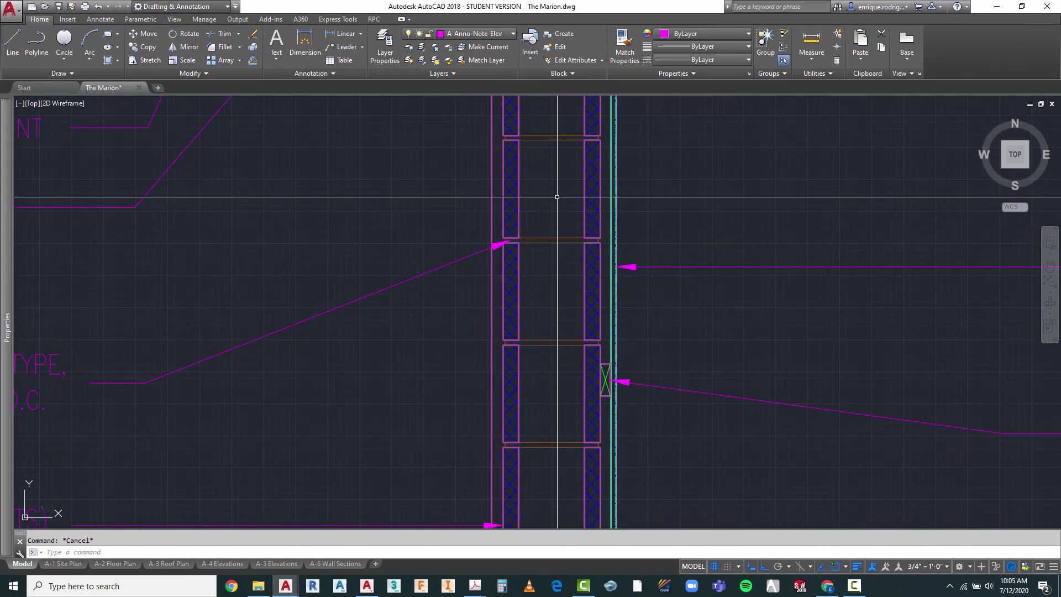
scroll(557, 197, "up", 4)
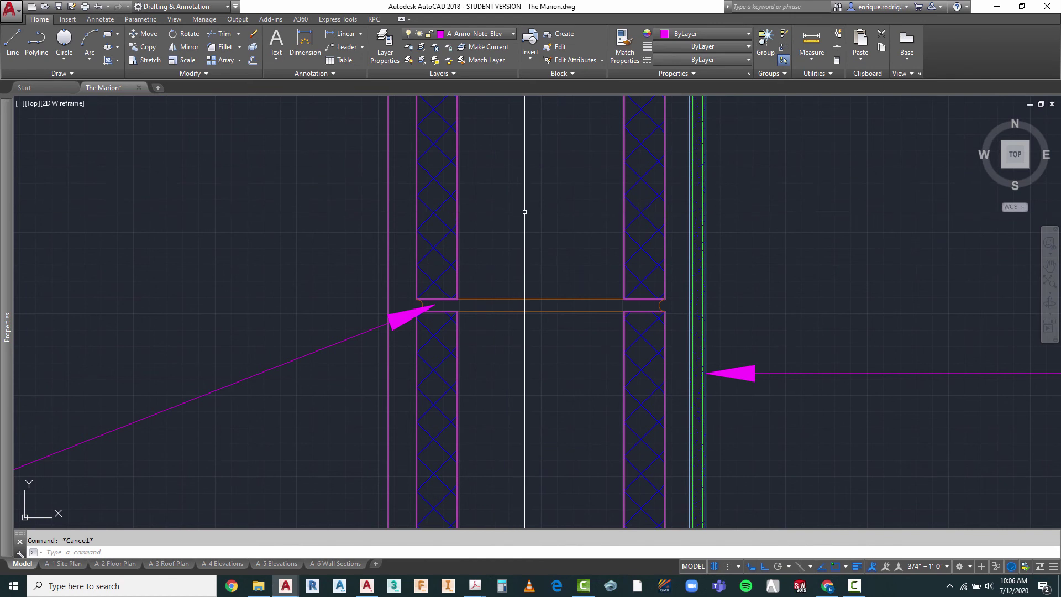
left_click(513, 35)
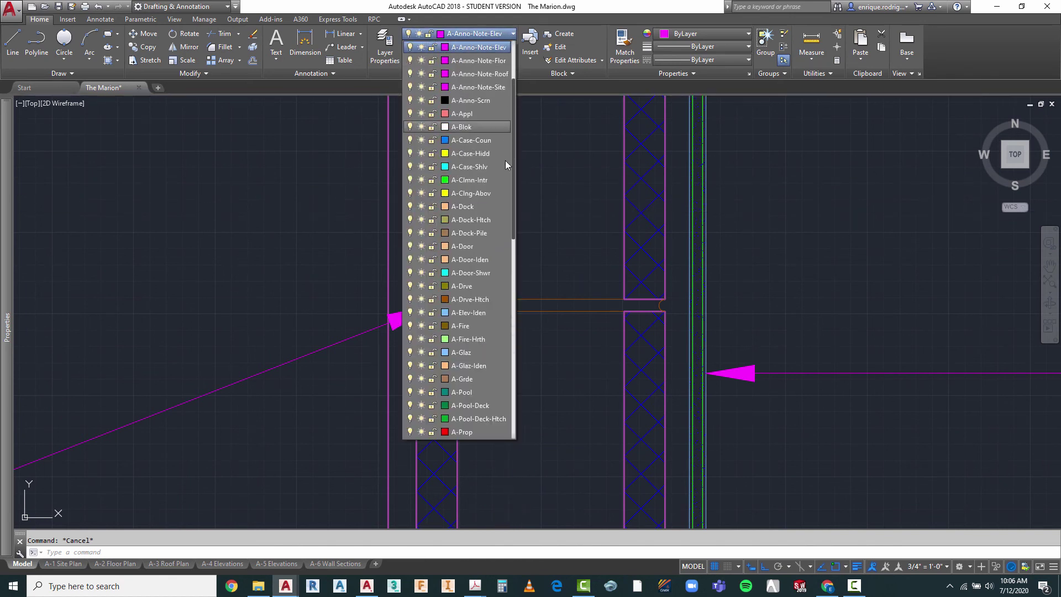
left_click_drag(512, 229, 497, 445)
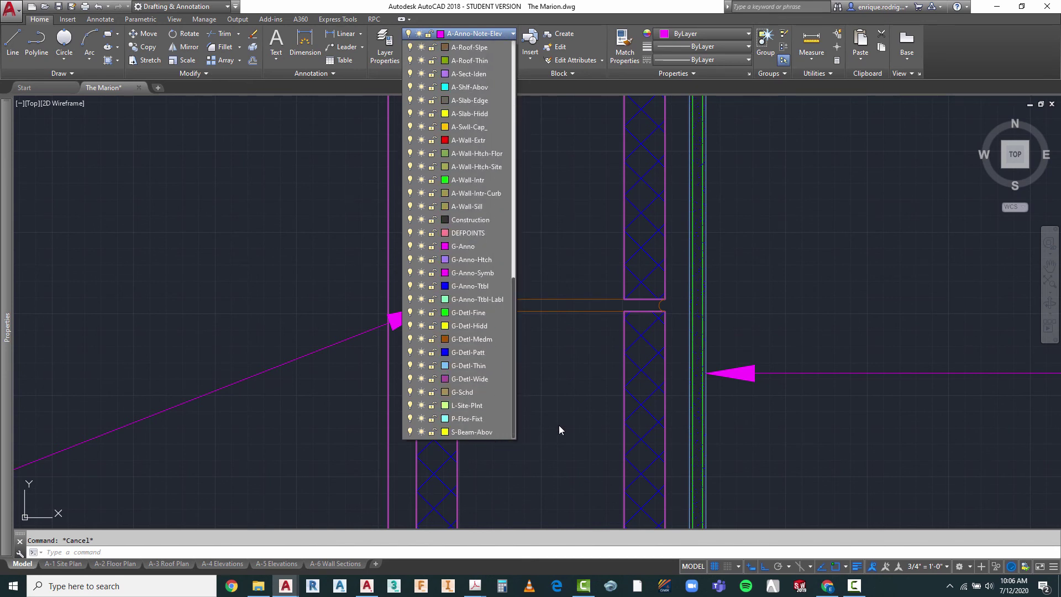
left_click(651, 354)
left_click(641, 340)
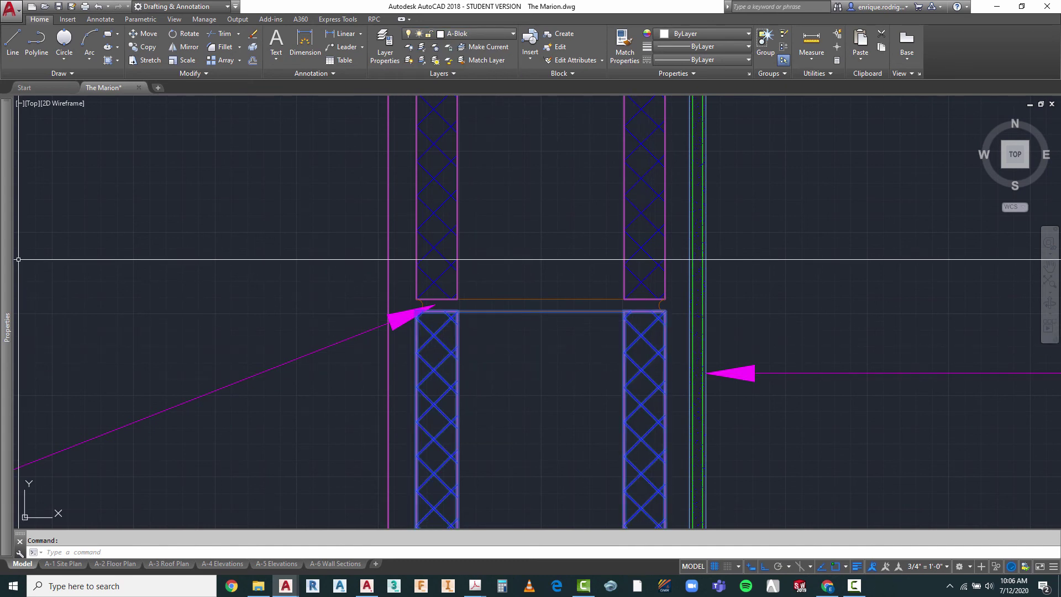
mouse_move(2, 256)
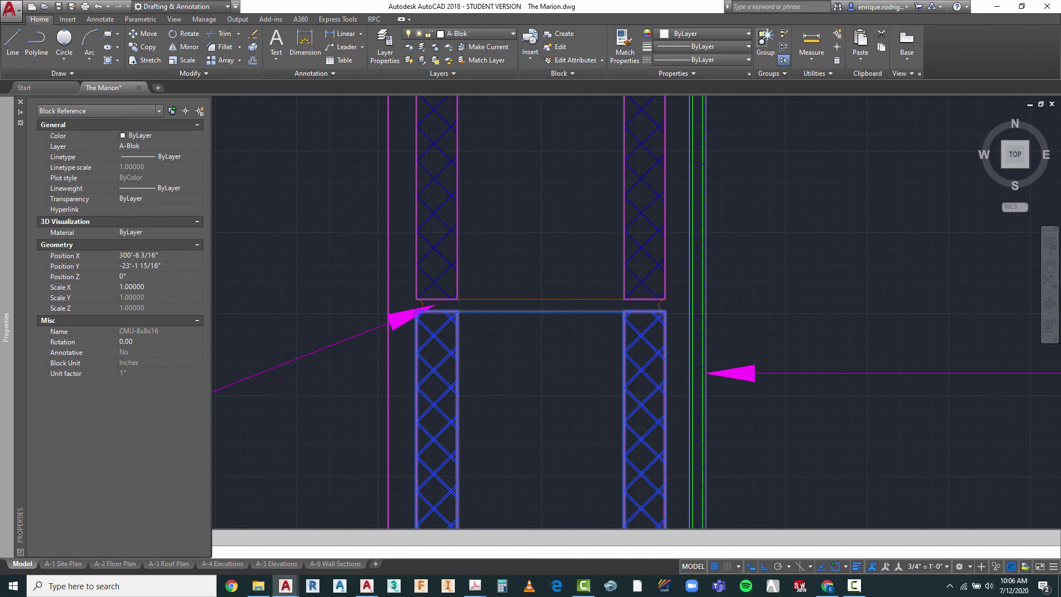
key("Escape")
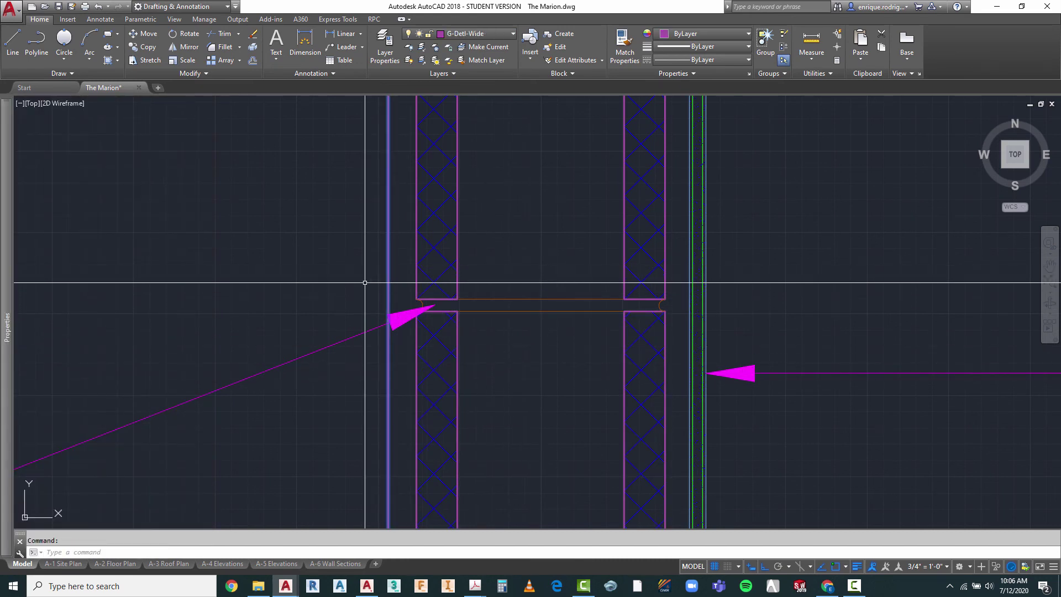
left_click(415, 155)
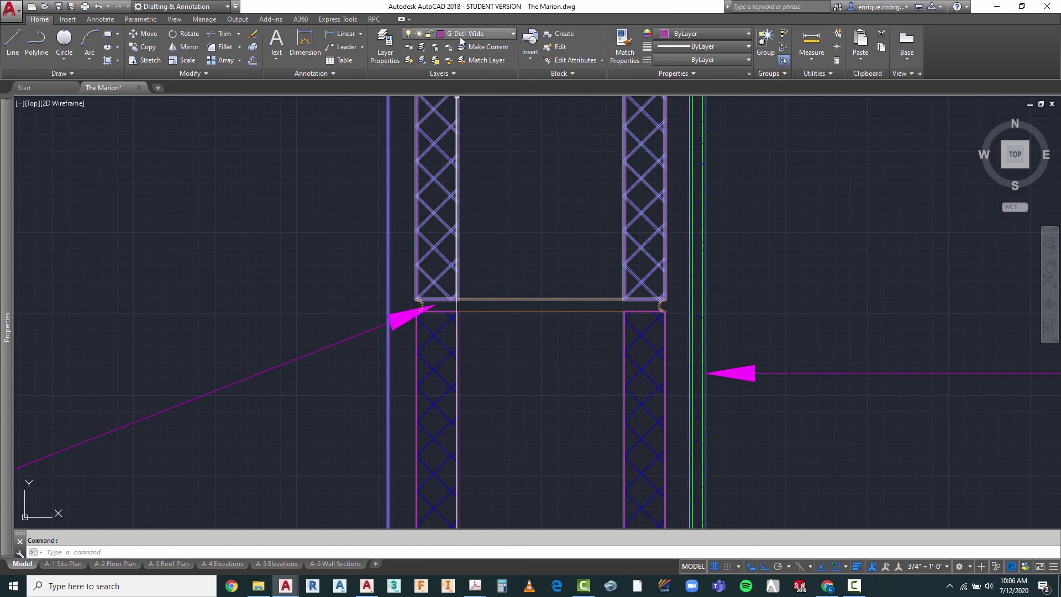
left_click(624, 333)
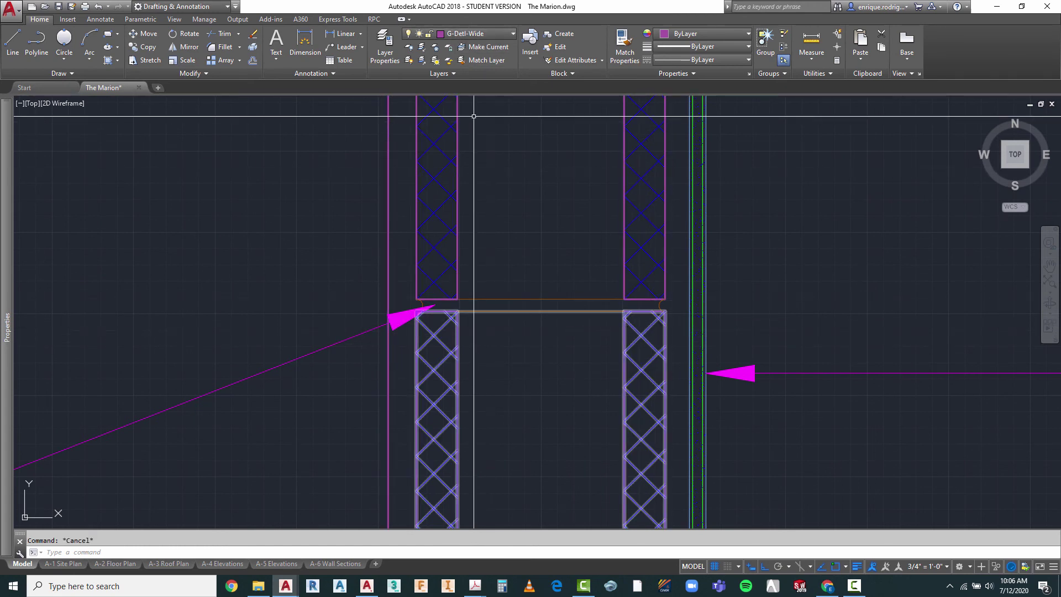
key("Escape")
- Make G-Detl-Fine the current layer for drawing the joint reinforcing
left_click(476, 33)
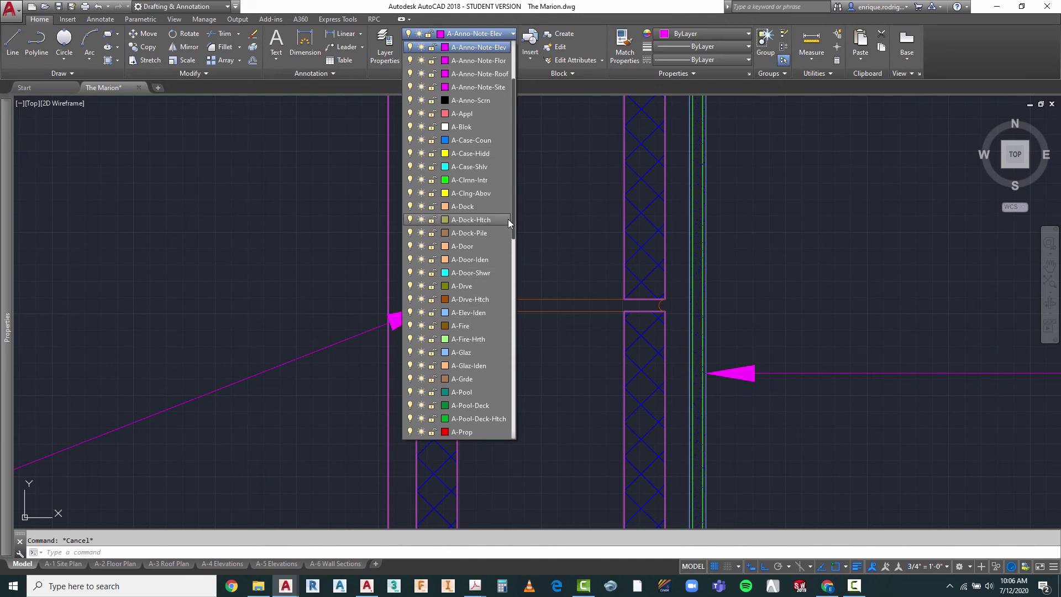
left_click_drag(513, 210, 505, 384)
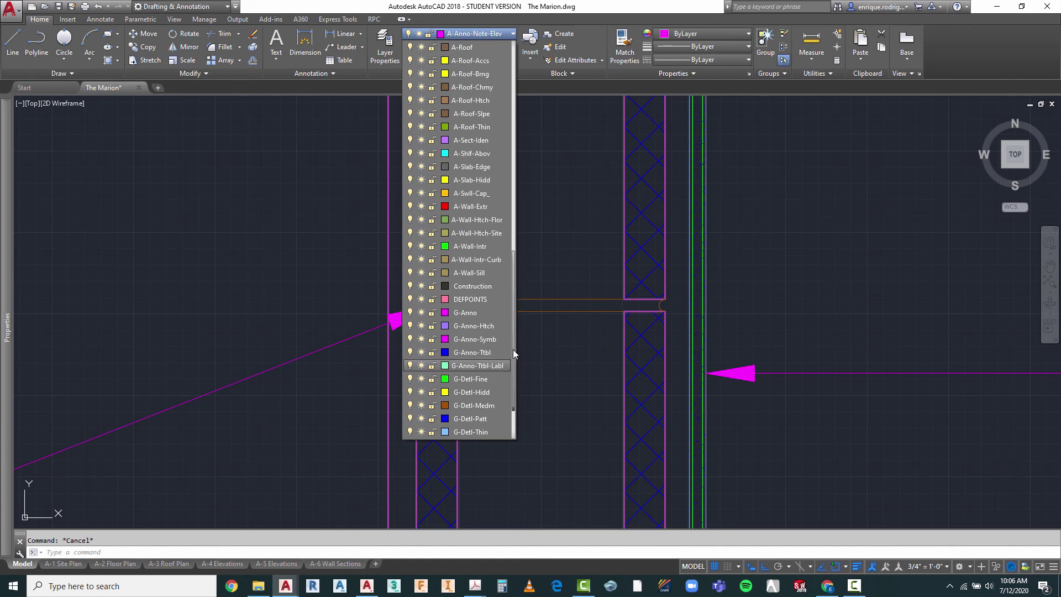
left_click_drag(514, 335, 507, 377)
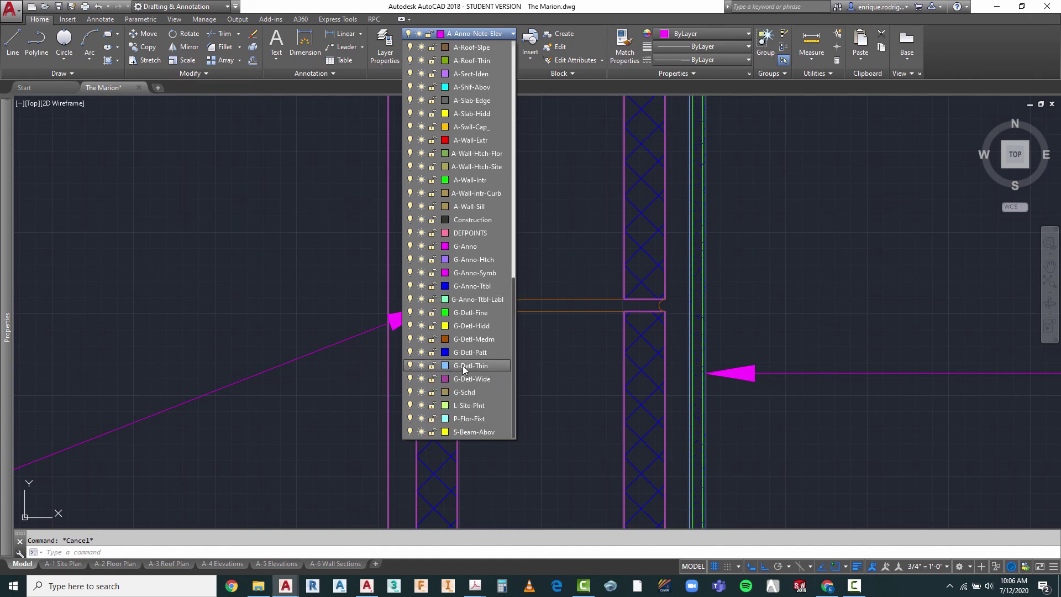
left_click(464, 313)
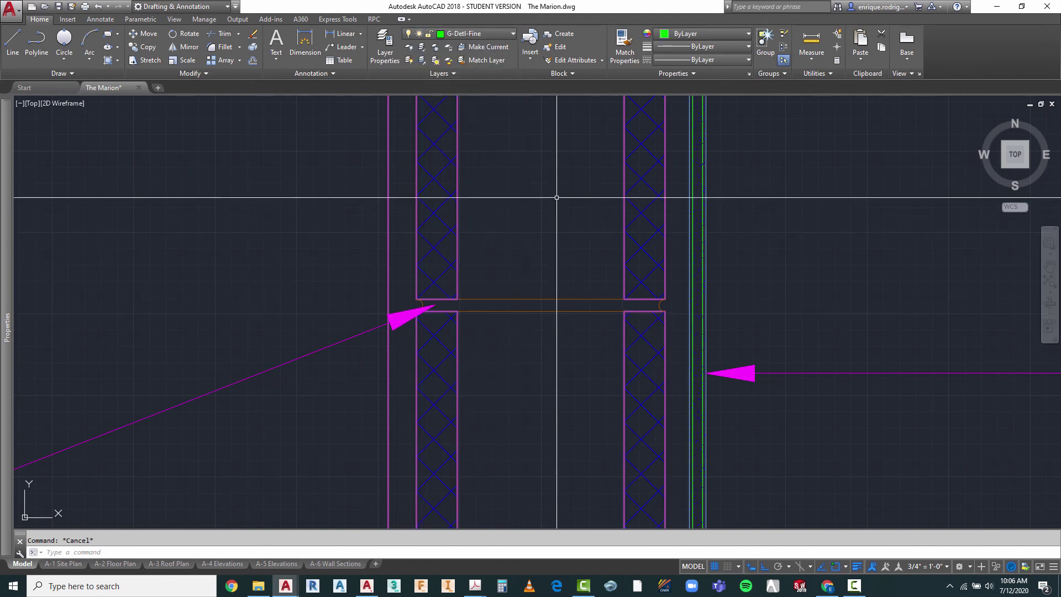
- Draw a two-point circle spanning the mortar joint at the exterior block shell, beside the joint reinforcing leader's arrowhead
left_click(64, 39)
scroll(450, 309, "up", 6)
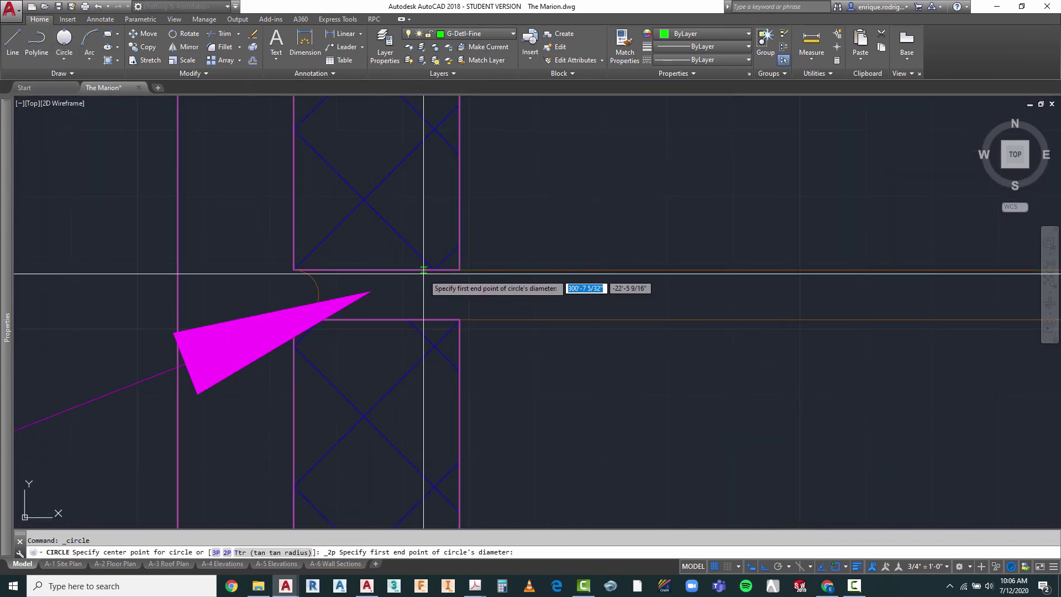
left_click(425, 270)
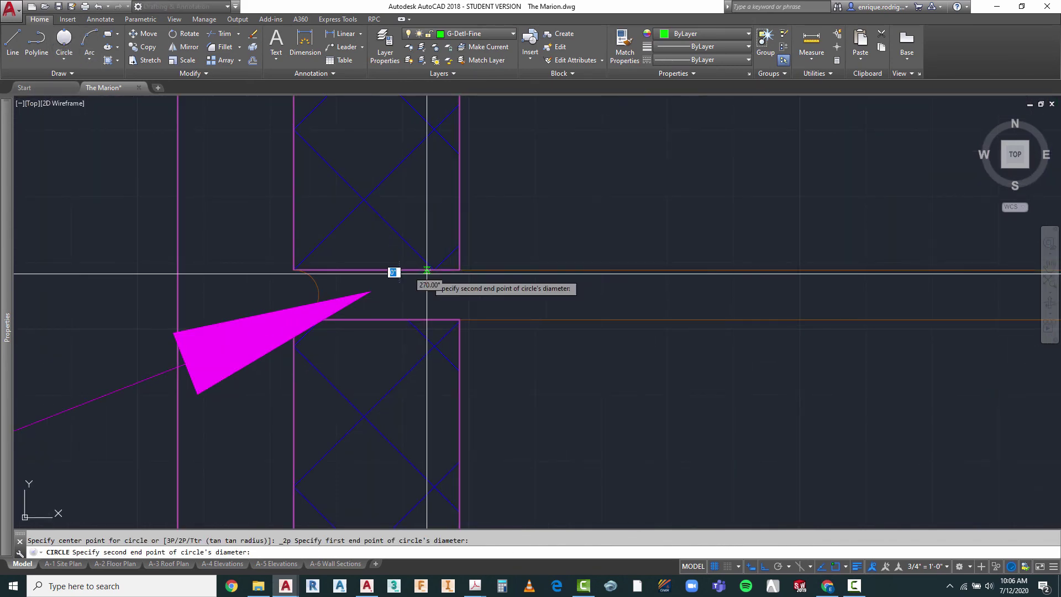
left_click(426, 318)
scroll(436, 244, "down", 6)
key("Escape")
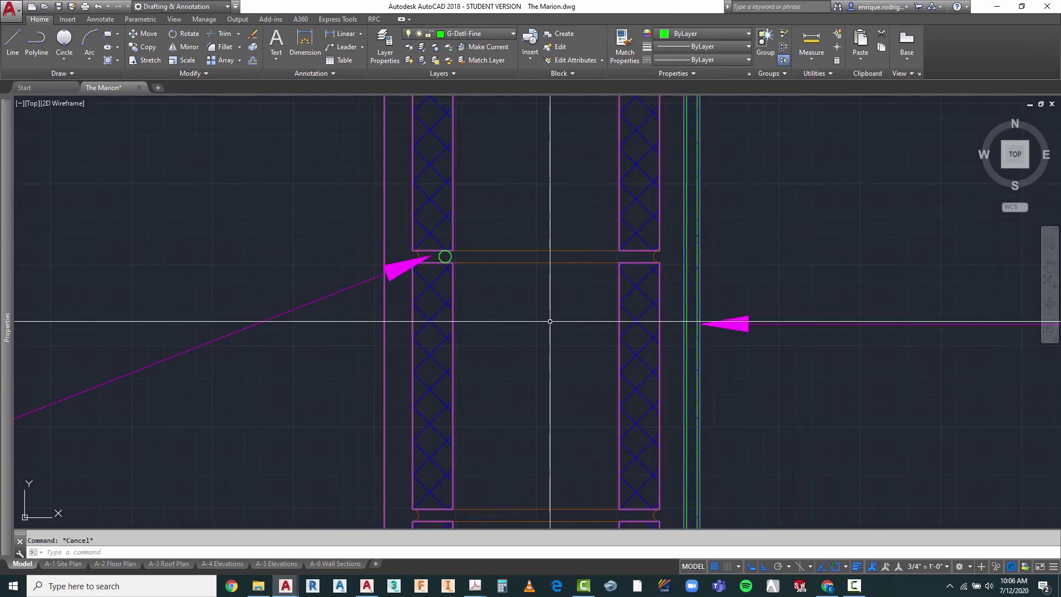
type("CO")
key("Return")
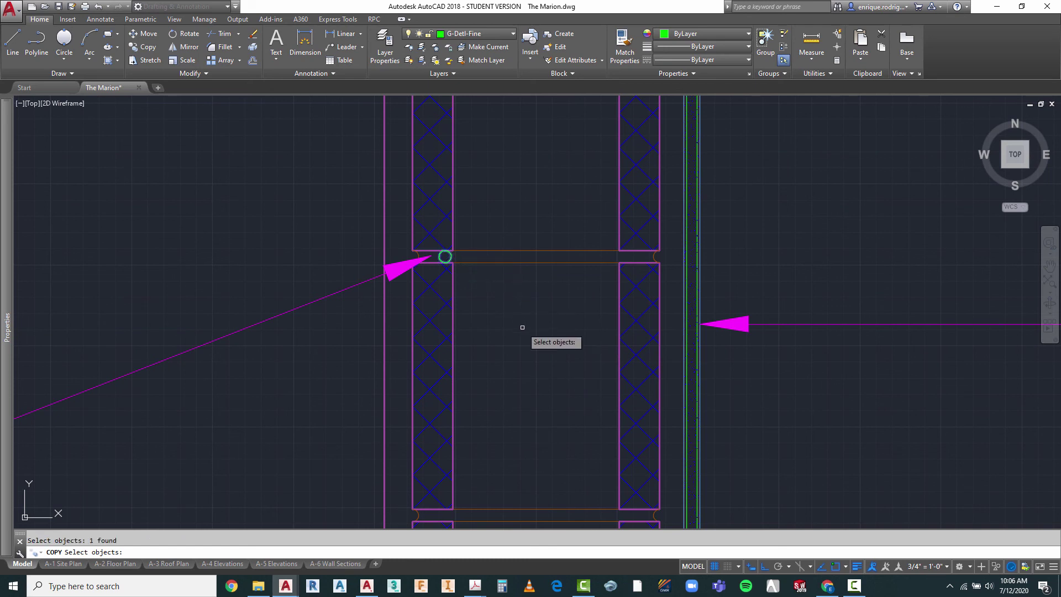
key("Escape")
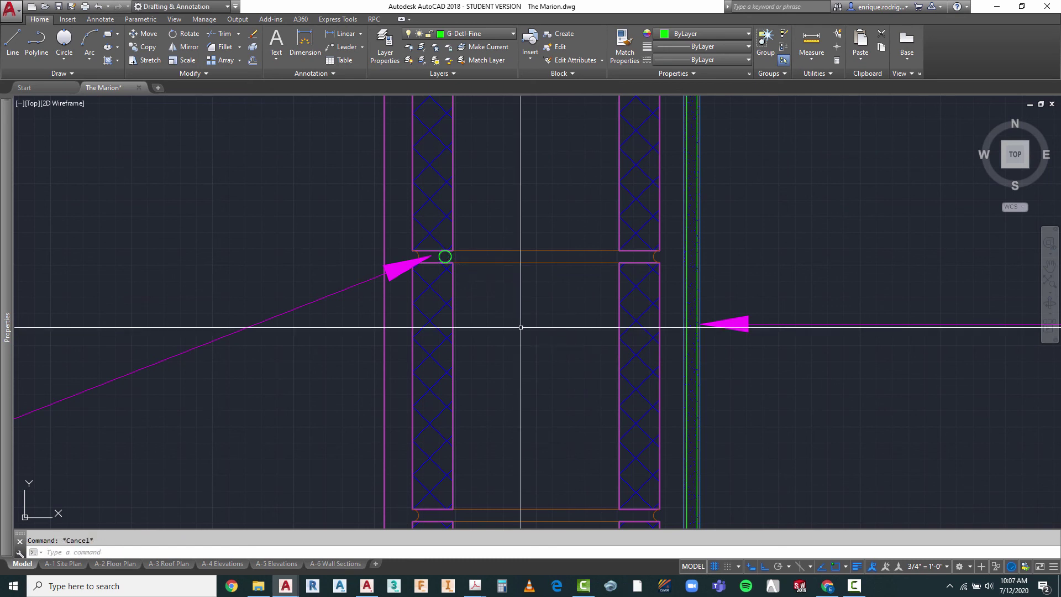
- Mirror the reinforcing circle about the block's vertical centerline to the interior shell, keeping the original circle
type("MI")
key("Return")
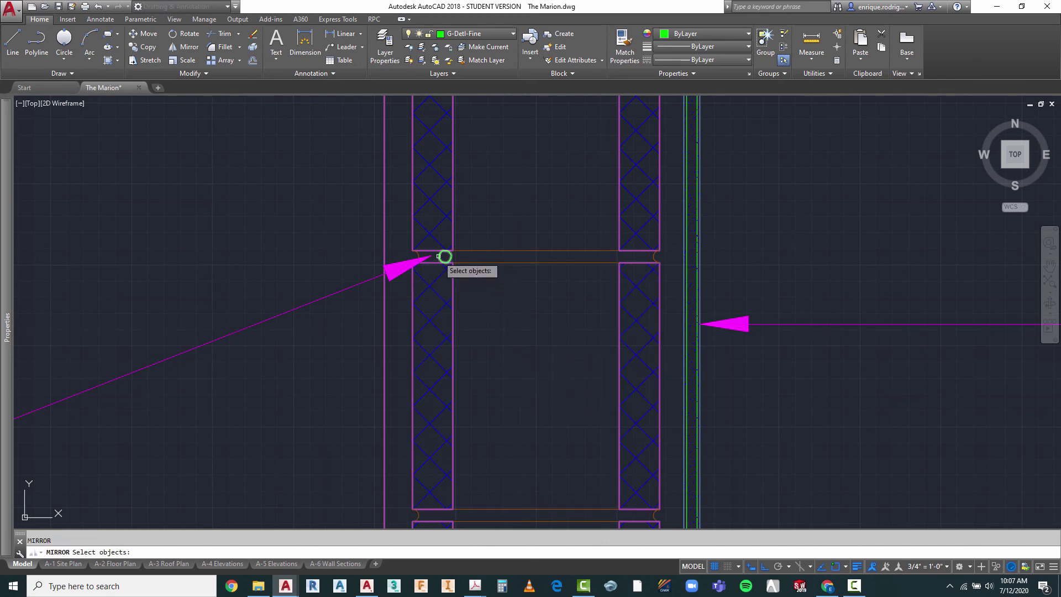
key("Return")
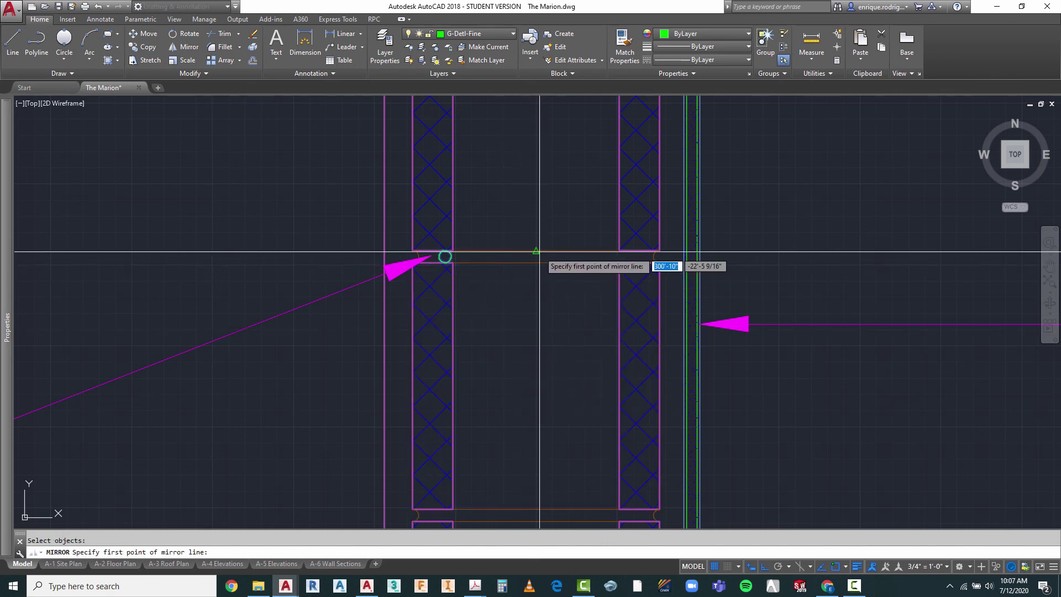
left_click(540, 252)
left_click(557, 326)
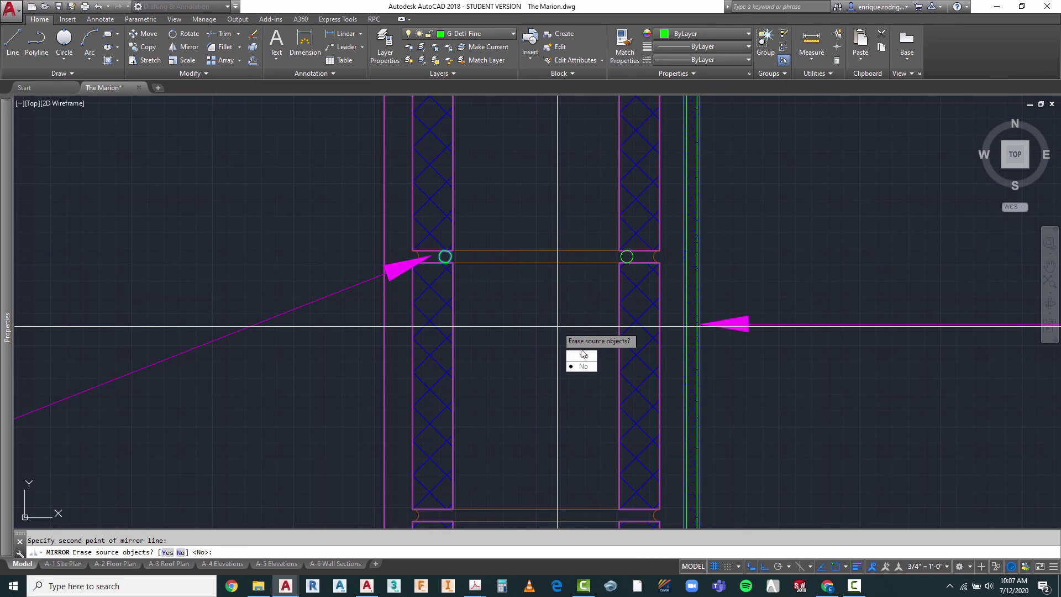
left_click(584, 367)
scroll(461, 196, "down", 3)
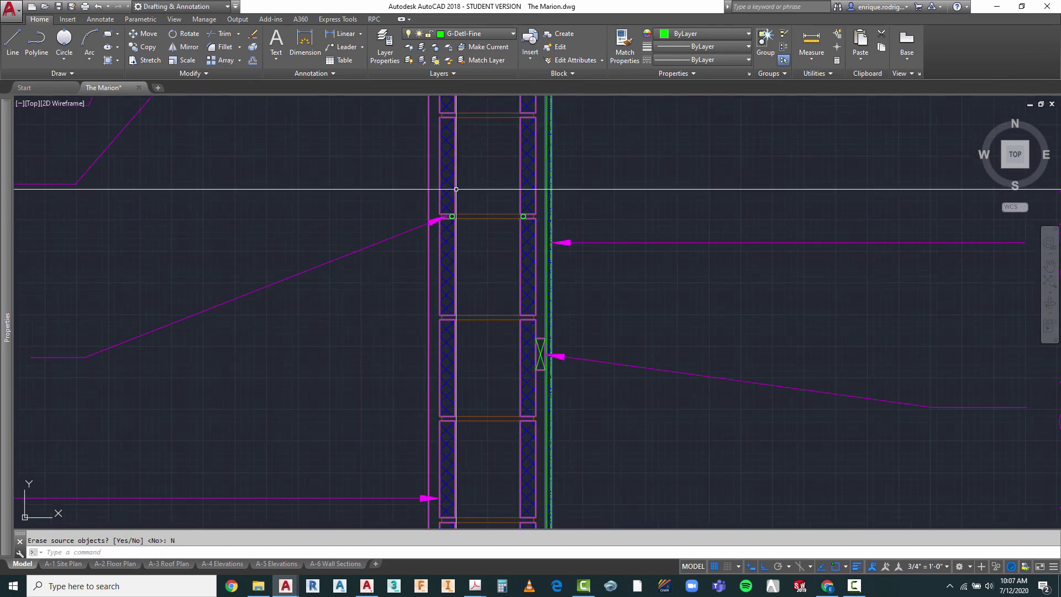
- Copy both reinforcing circles straight down to the mortar joint two block courses below, using the joint line's midpoint as base point
scroll(461, 199, "down", 2)
scroll(463, 200, "up", 6)
key("Escape")
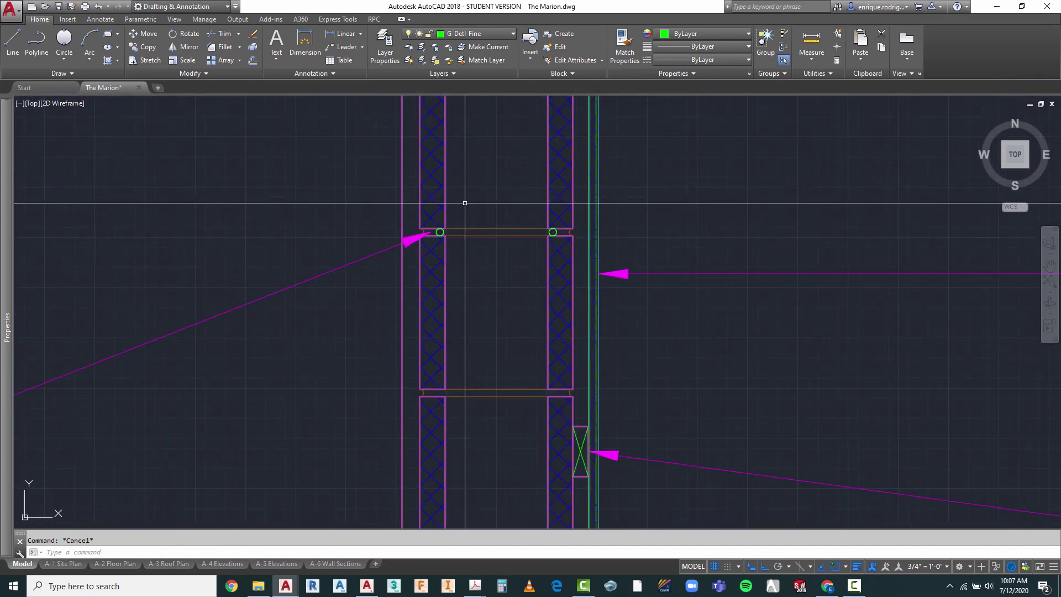
type("co")
key("Return")
scroll(444, 221, "up", 4)
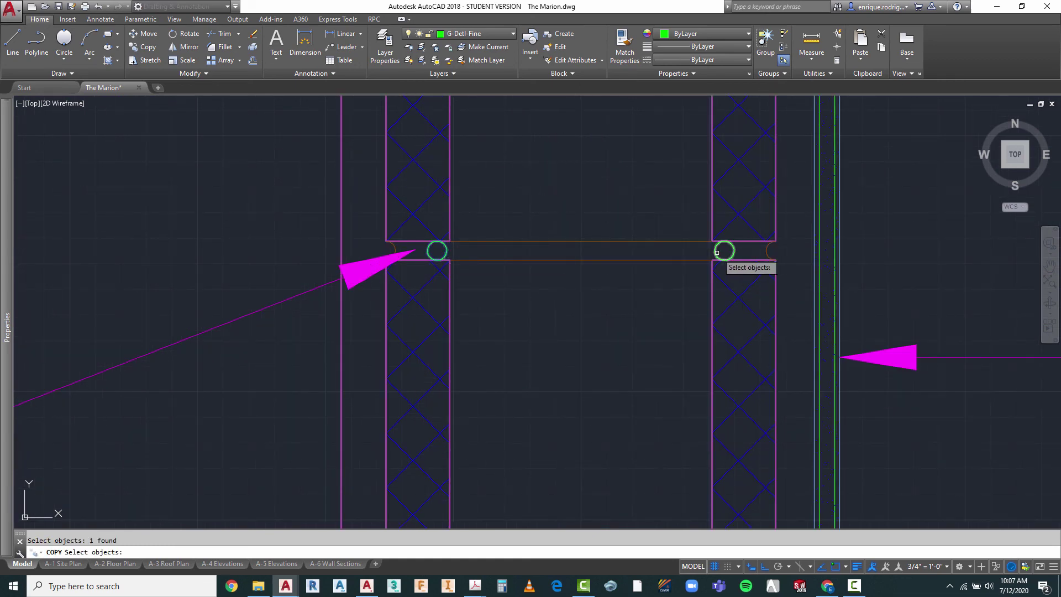
scroll(521, 173, "down", 5)
scroll(529, 205, "up", 2)
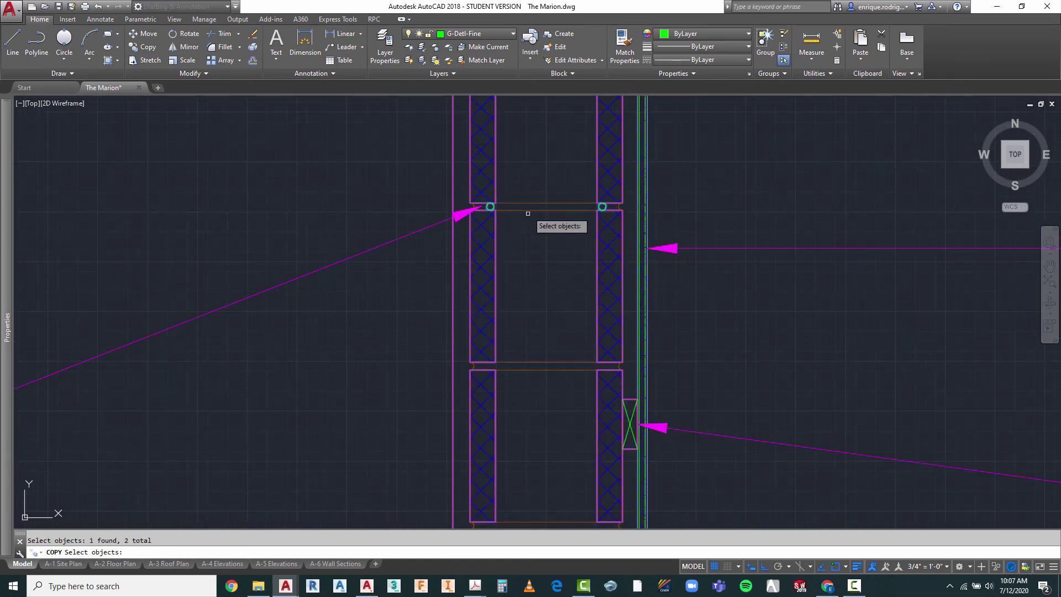
key("Return")
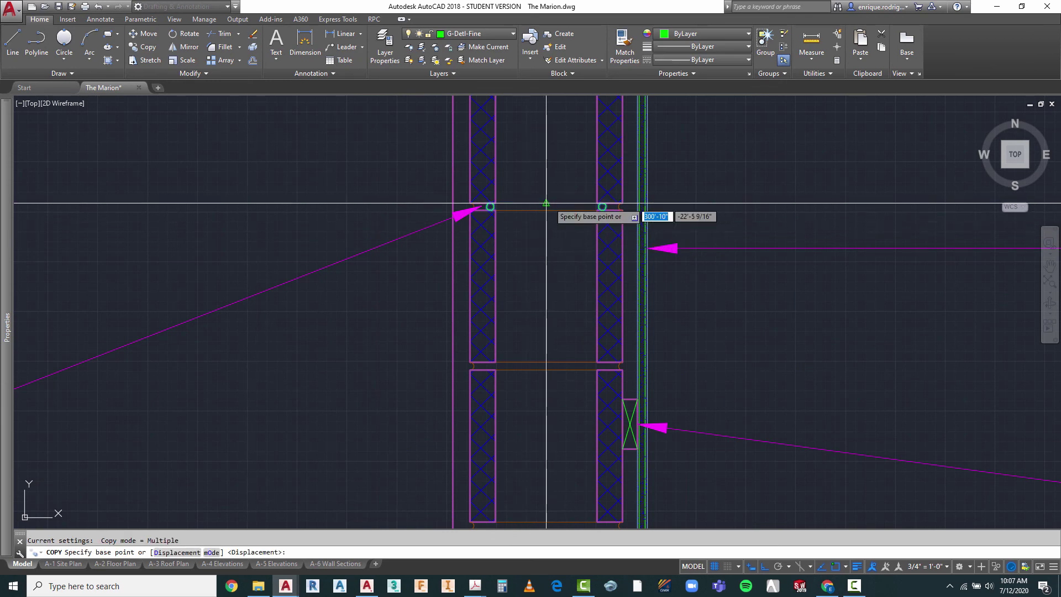
scroll(552, 197, "down", 2)
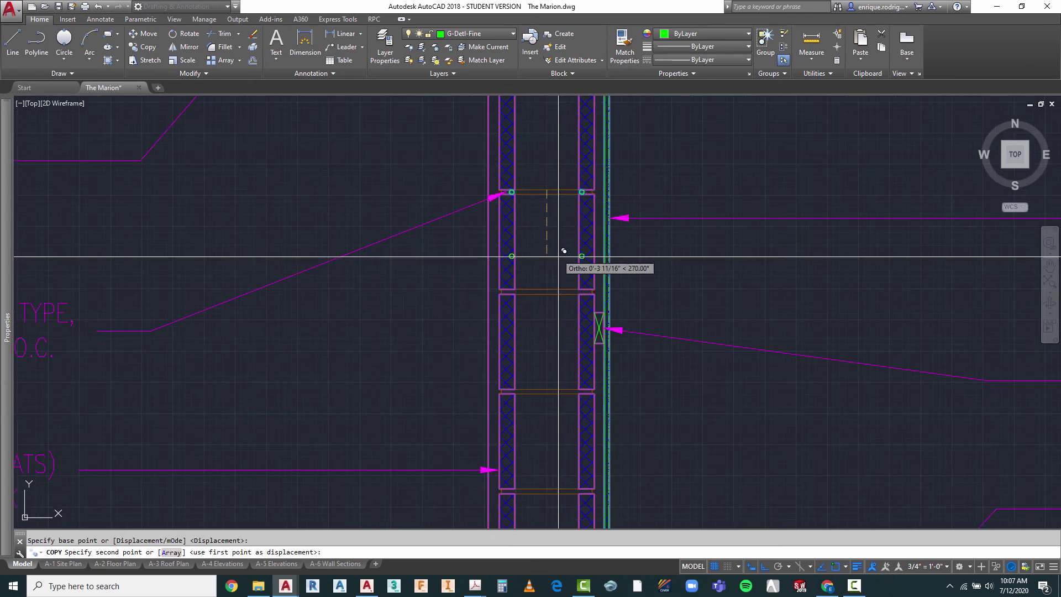
left_click(551, 383)
- Continue copying the reinforcing circle pair down the wall at every second mortar joint, to 4'-0" below the original pair
scroll(544, 212, "down", 3)
scroll(555, 315, "up", 3)
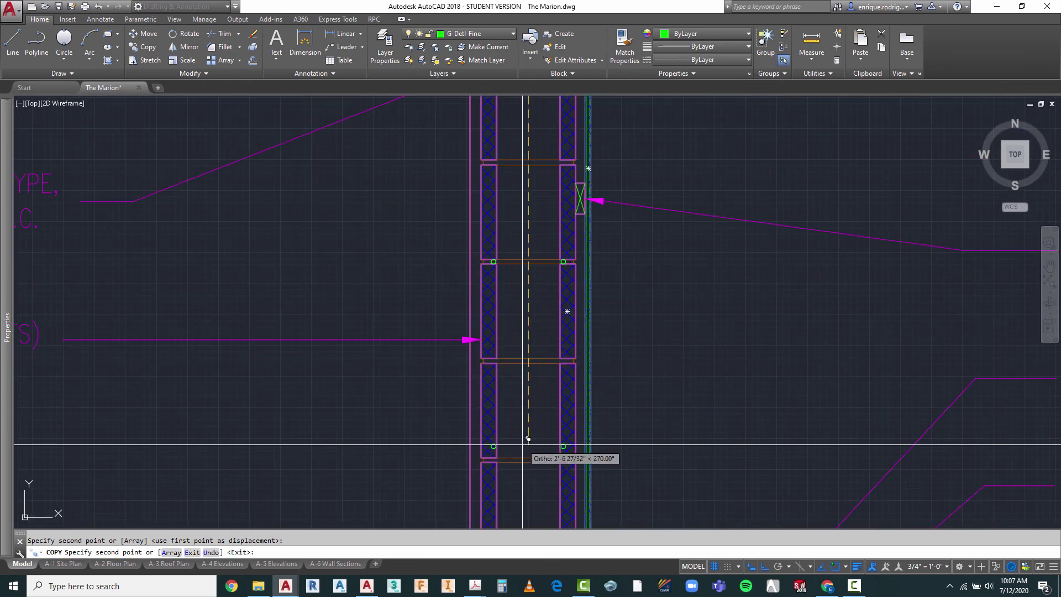
scroll(533, 448, "down", 3)
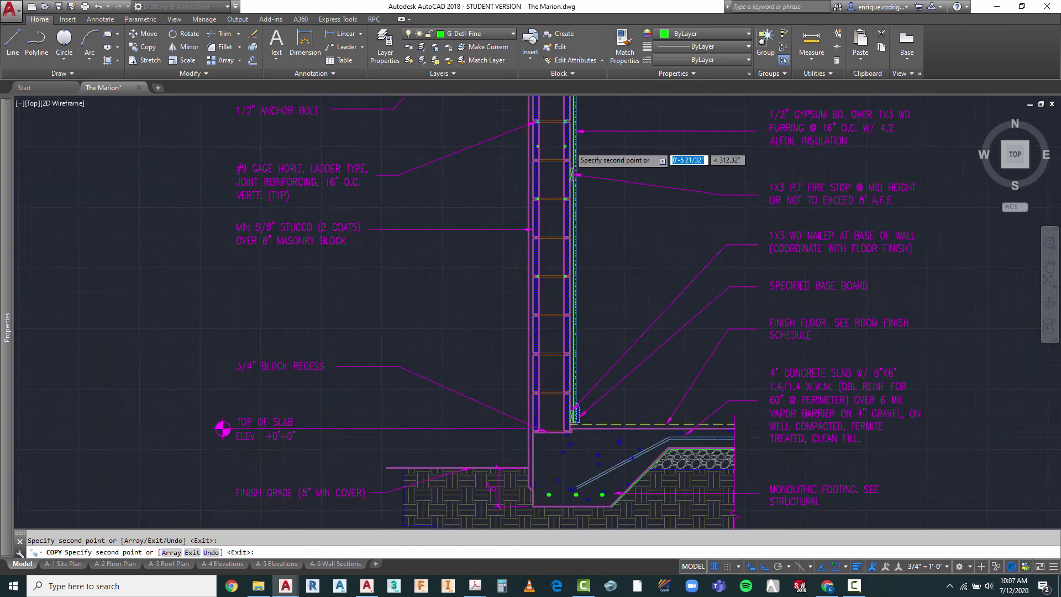
scroll(561, 221, "up", 3)
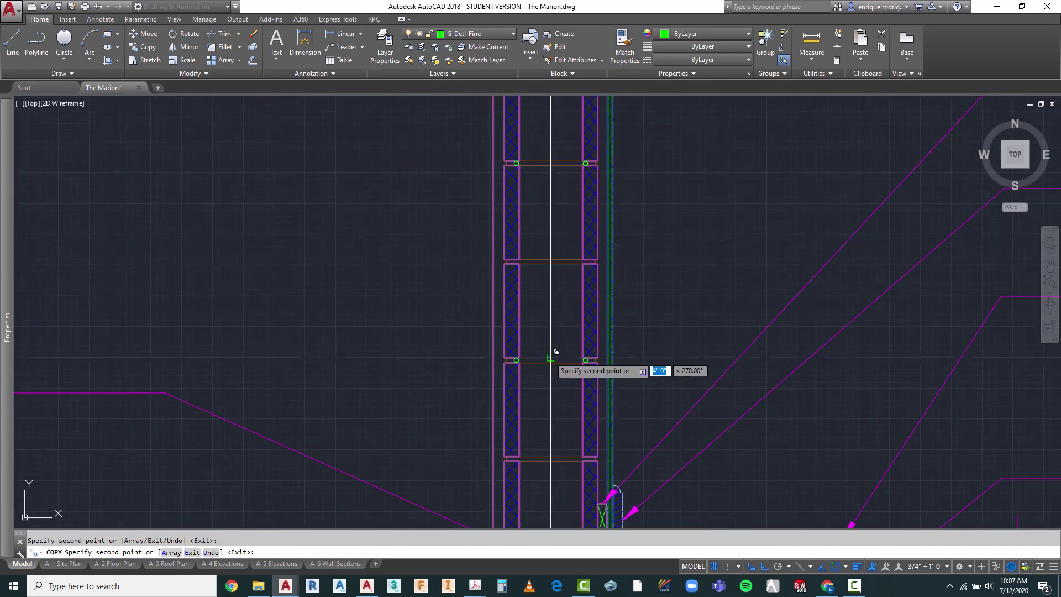
scroll(552, 433, "down", 6)
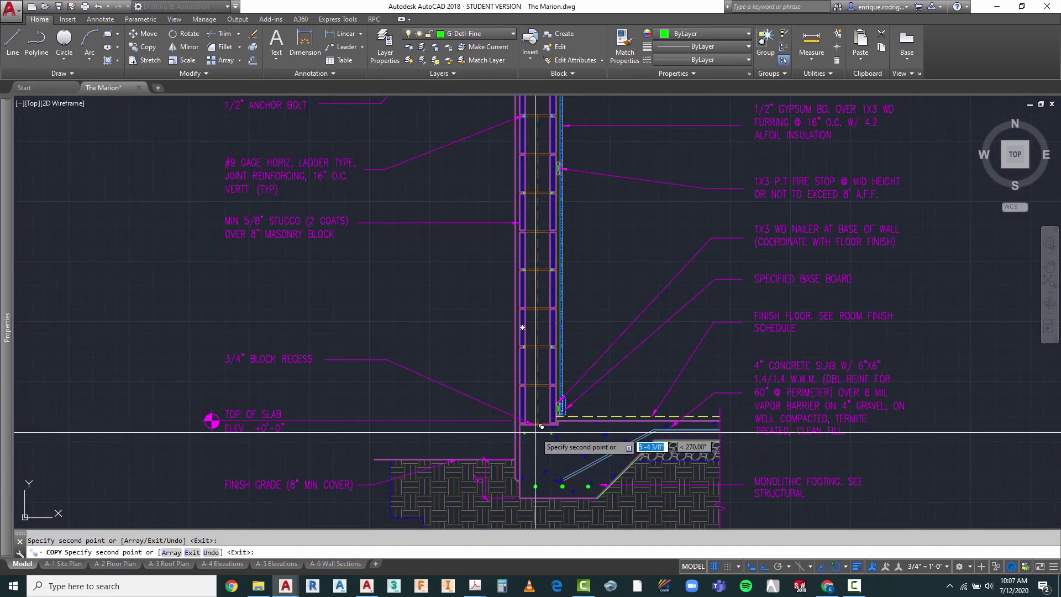
- Copy the reinforcing circle pair 1'-4" up to the mortar joint below the tie beam and finish copying
scroll(551, 272, "up", 5)
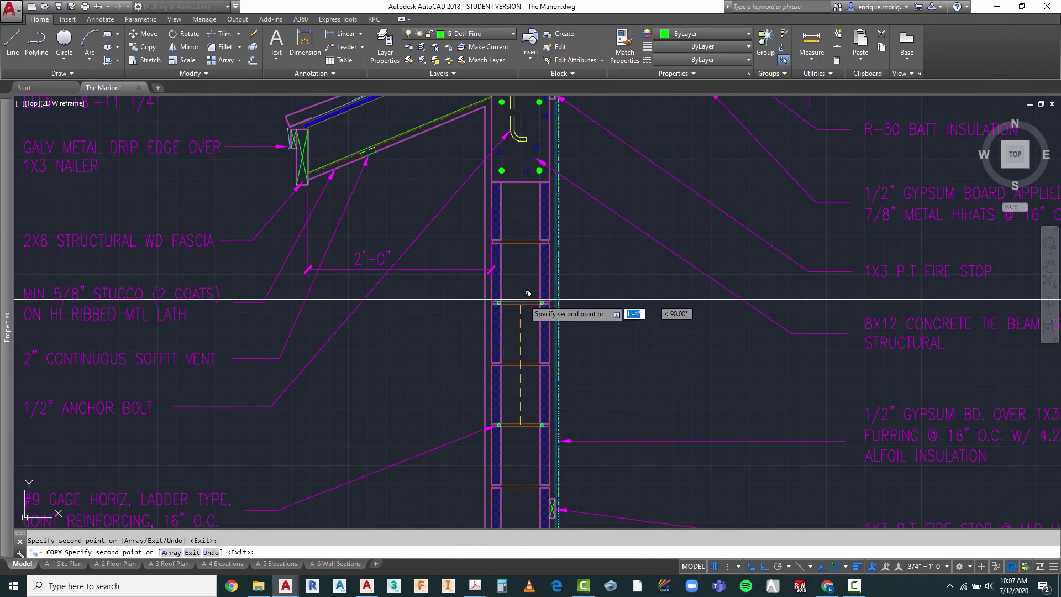
key("Escape")
scroll(541, 187, "down", 2)
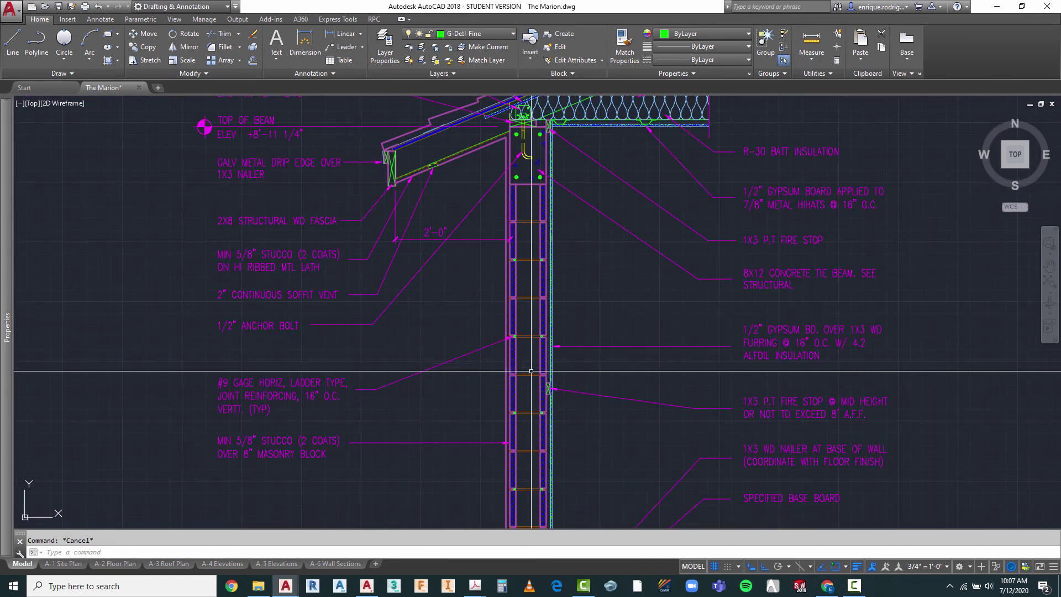
- Review the full wall section detail in model space and as it plots on the A-6 Wall Sections sheet
scroll(483, 350, "up", 2)
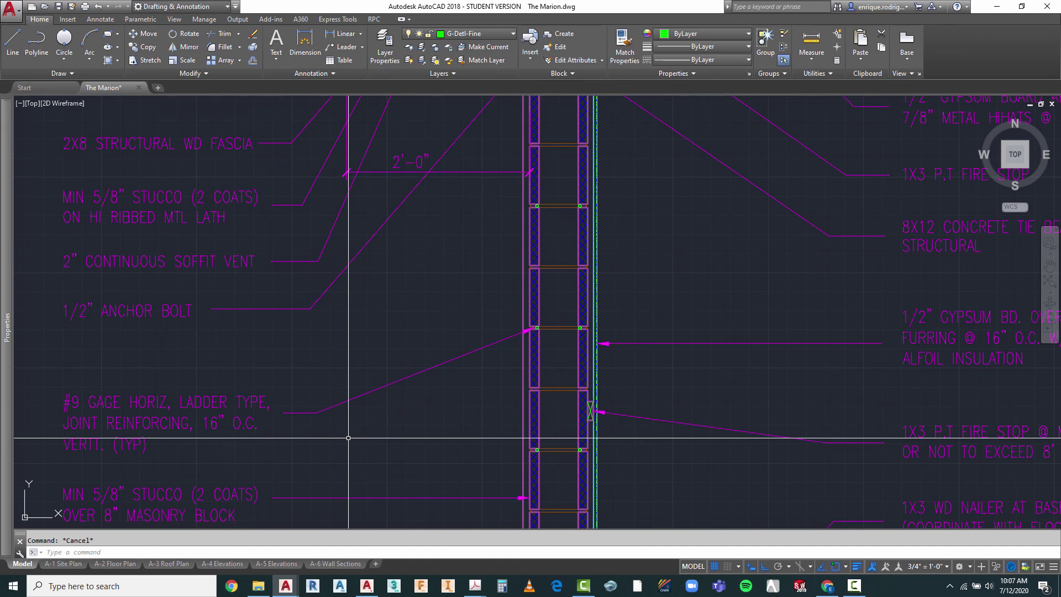
scroll(354, 426, "down", 7)
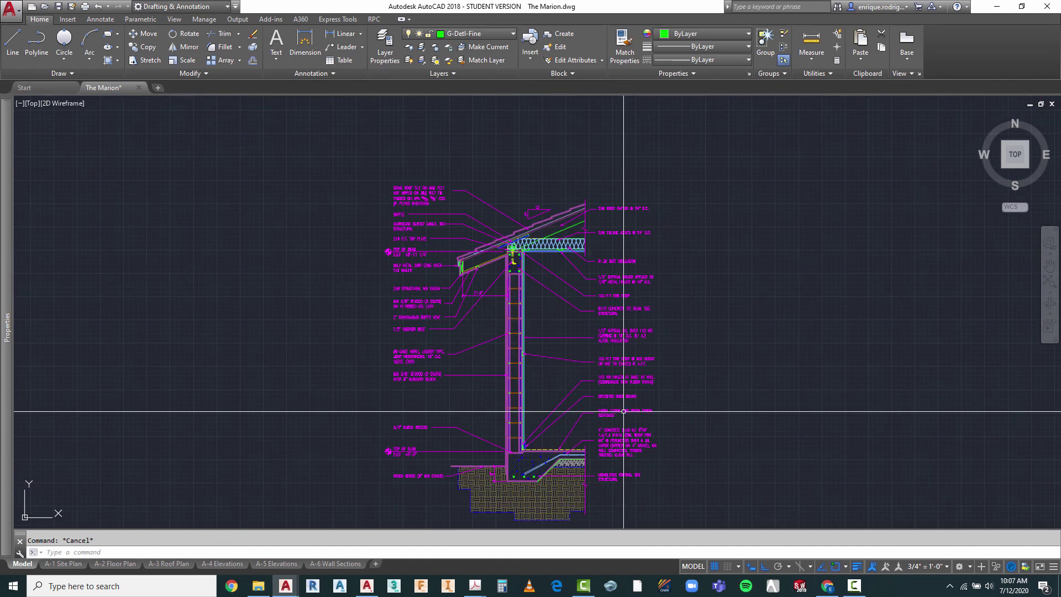
scroll(566, 284, "up", 2)
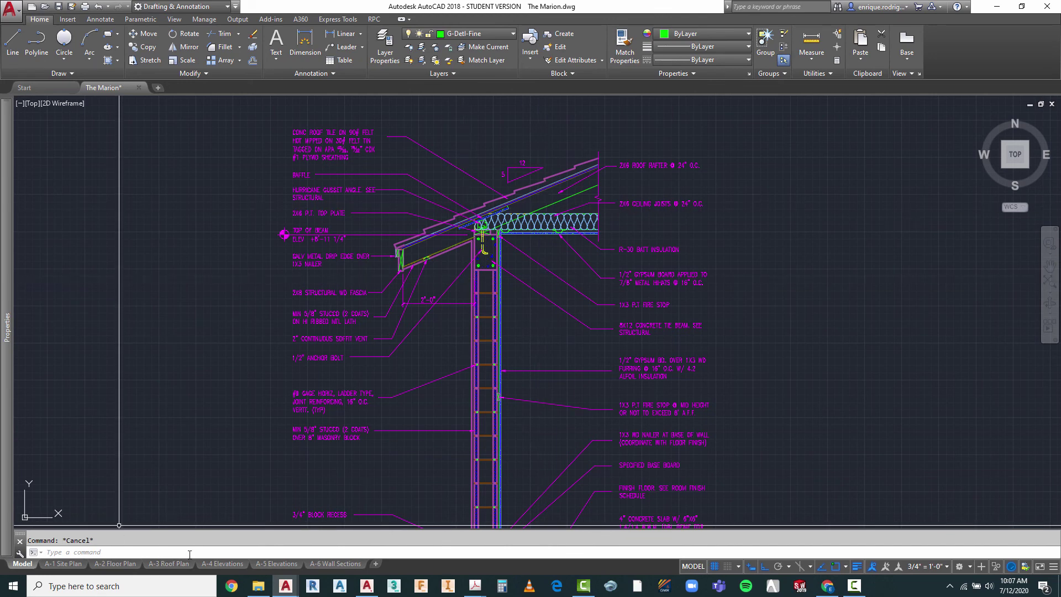
left_click(325, 564)
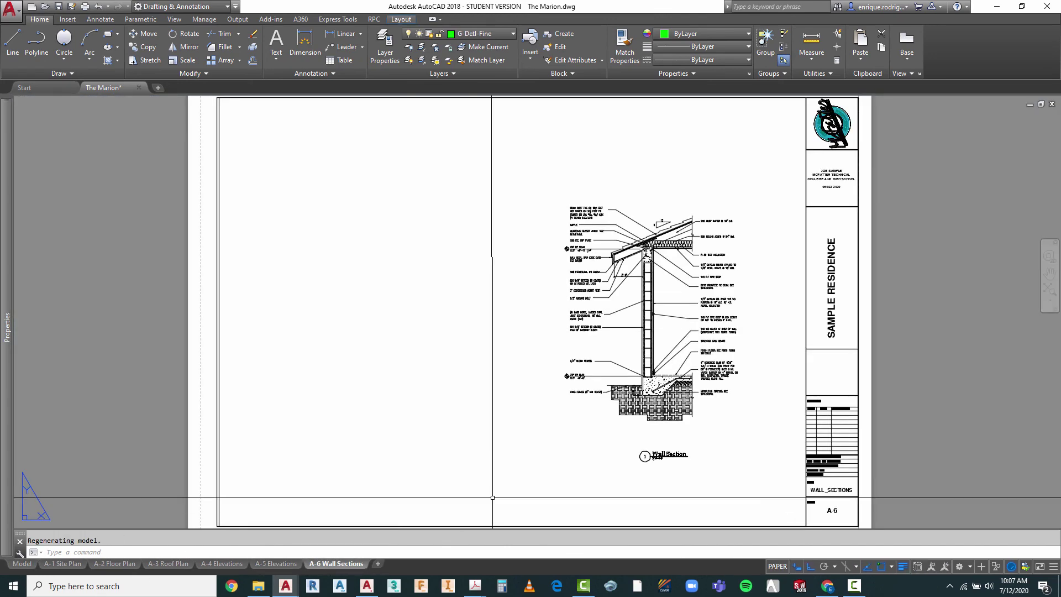
left_click(1049, 292)
scroll(798, 316, "up", 3)
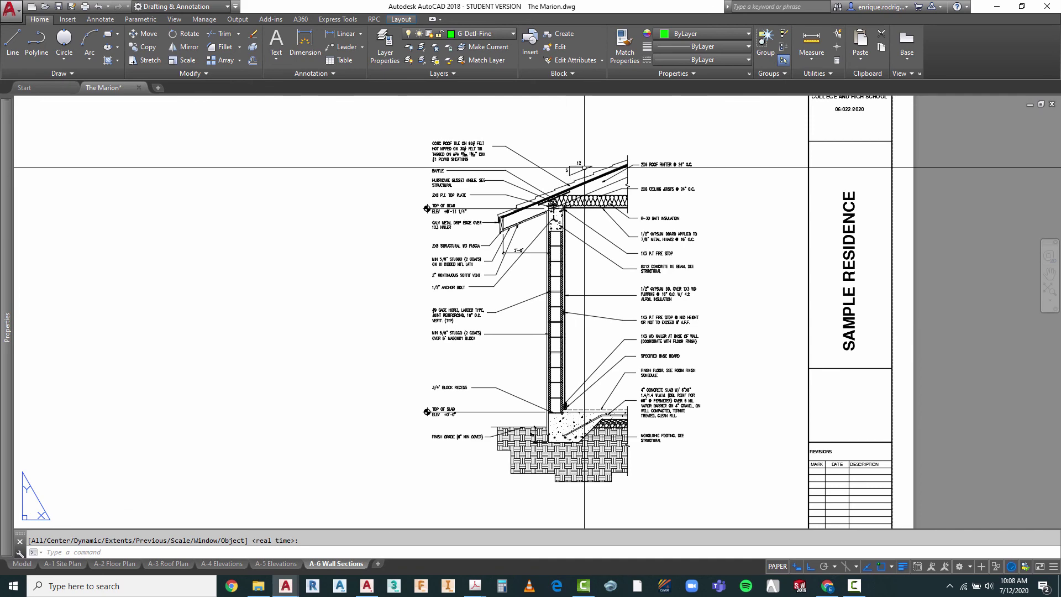
- In model space, scale the roof slope triangle by a factor of 0.75 about the corner where its vertical and horizontal legs meet
left_click(22, 564)
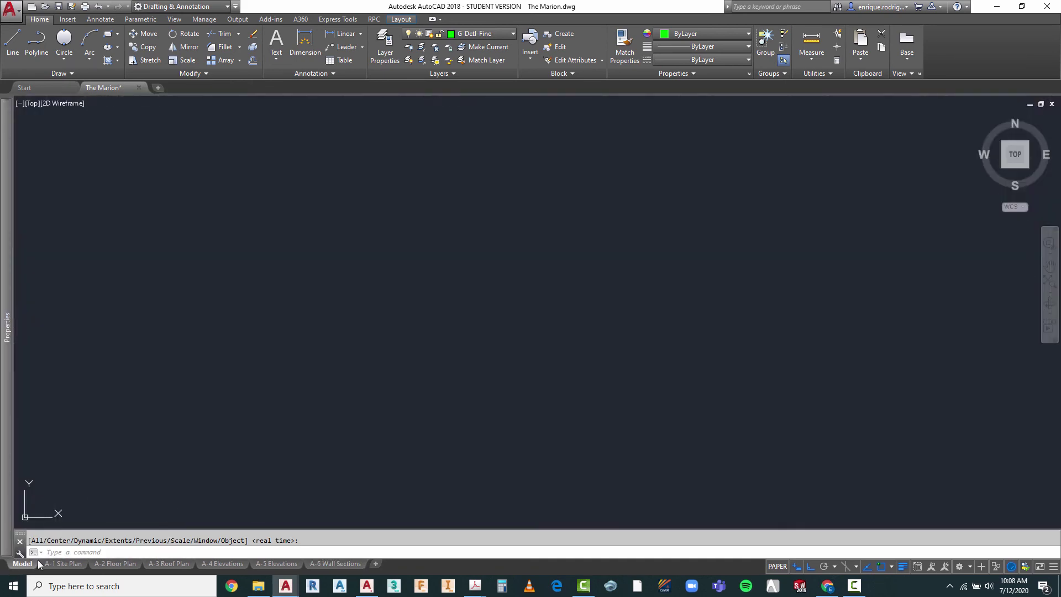
scroll(491, 213, "up", 6)
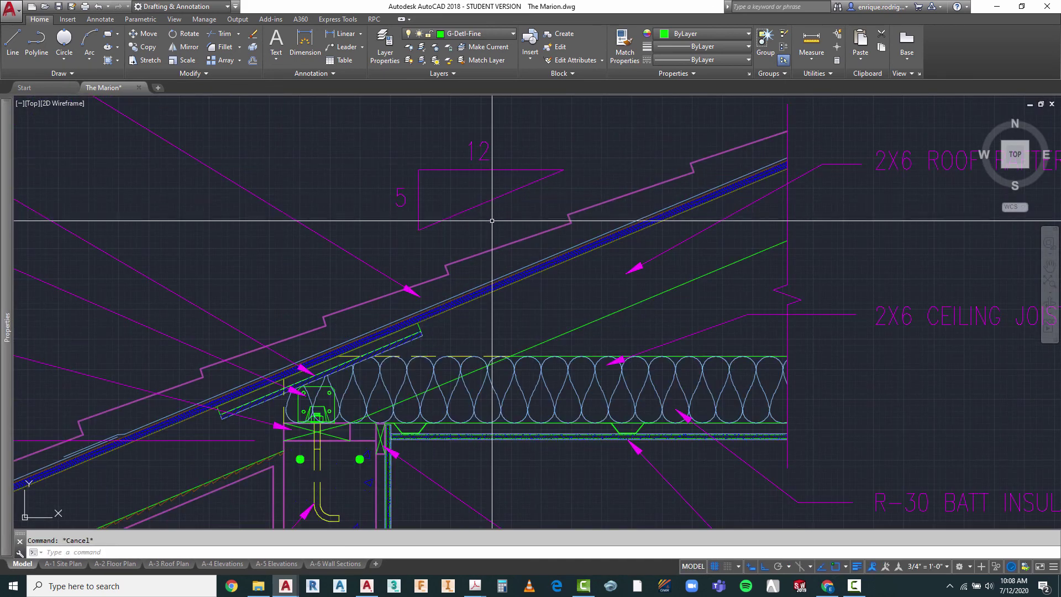
type("sc")
key("Return")
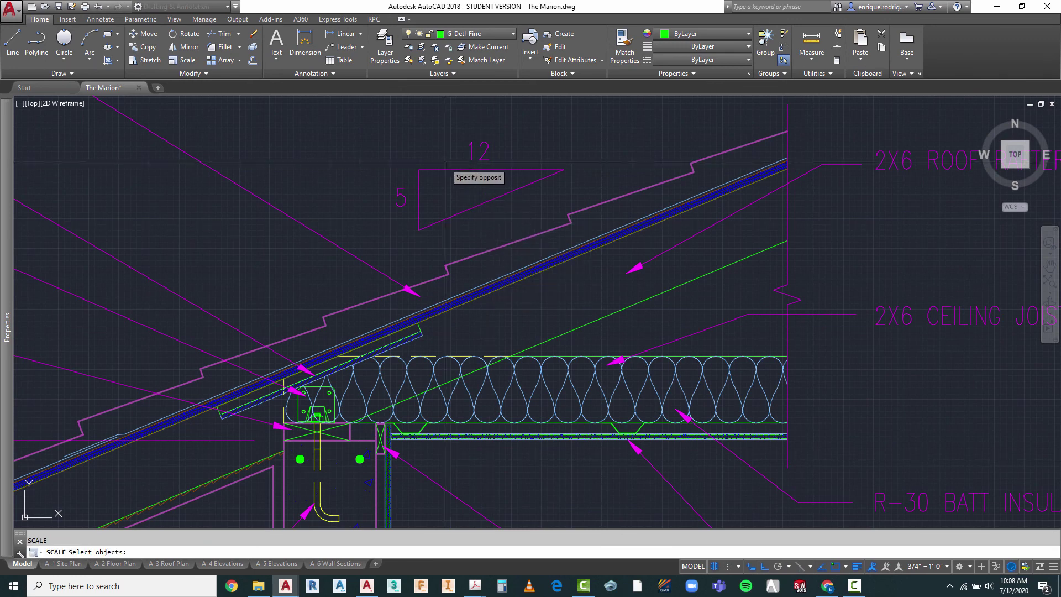
left_click(414, 238)
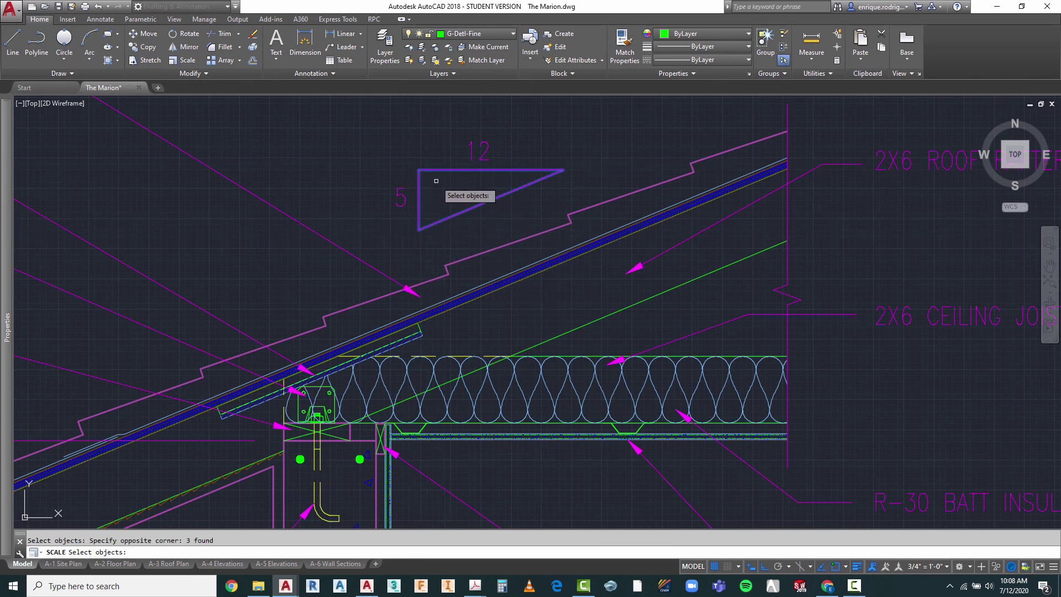
key("Return")
left_click(421, 169)
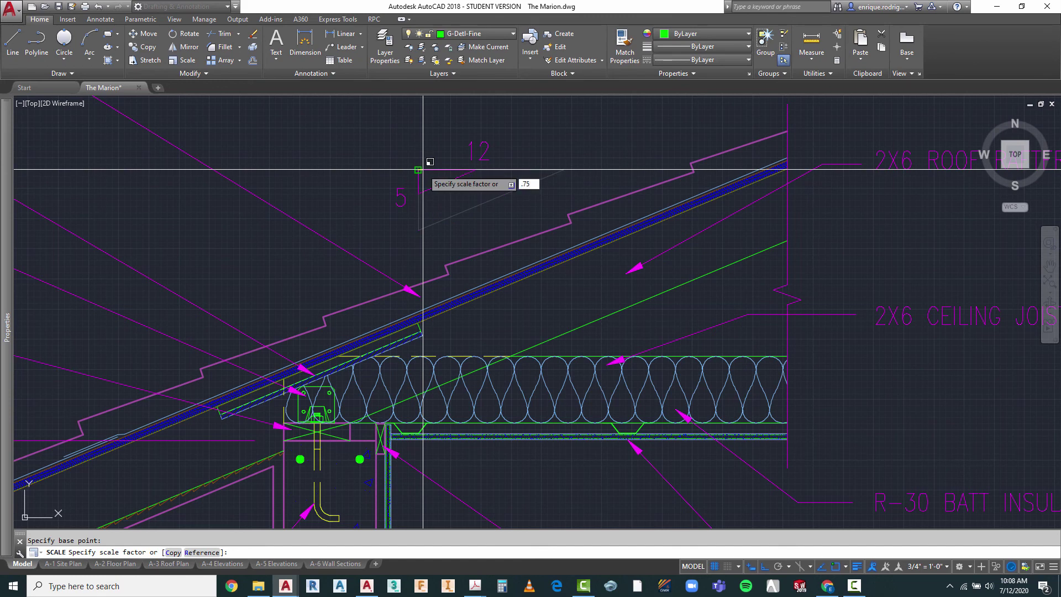
key("Escape")
- Move the roof slope symbol with its 12 and 5 labels about 3 inches horizontally to the right
scroll(515, 163, "down", 2)
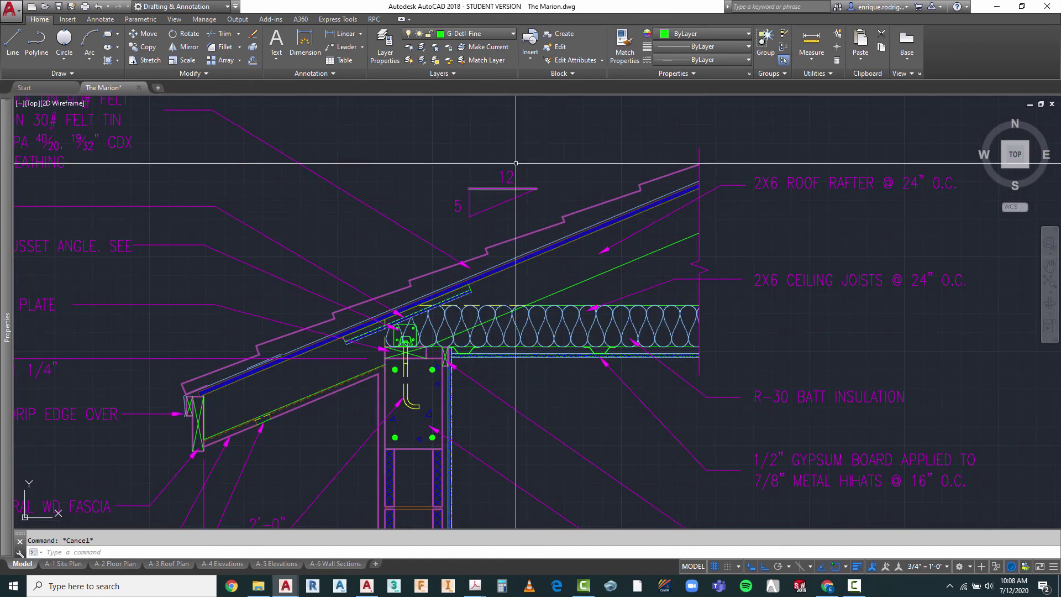
scroll(513, 170, "up", 2)
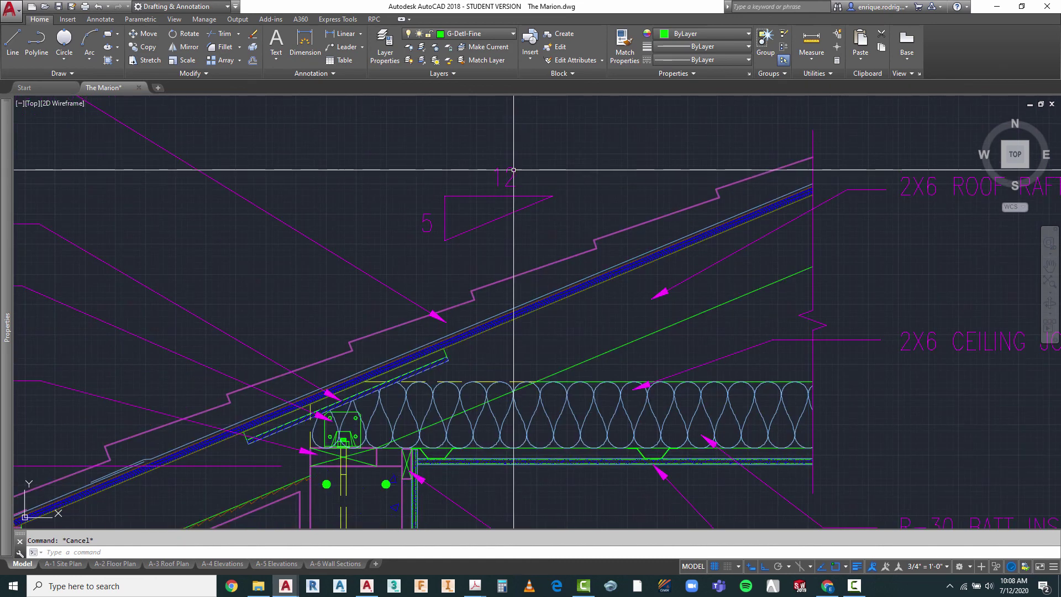
scroll(490, 201, "down", 2)
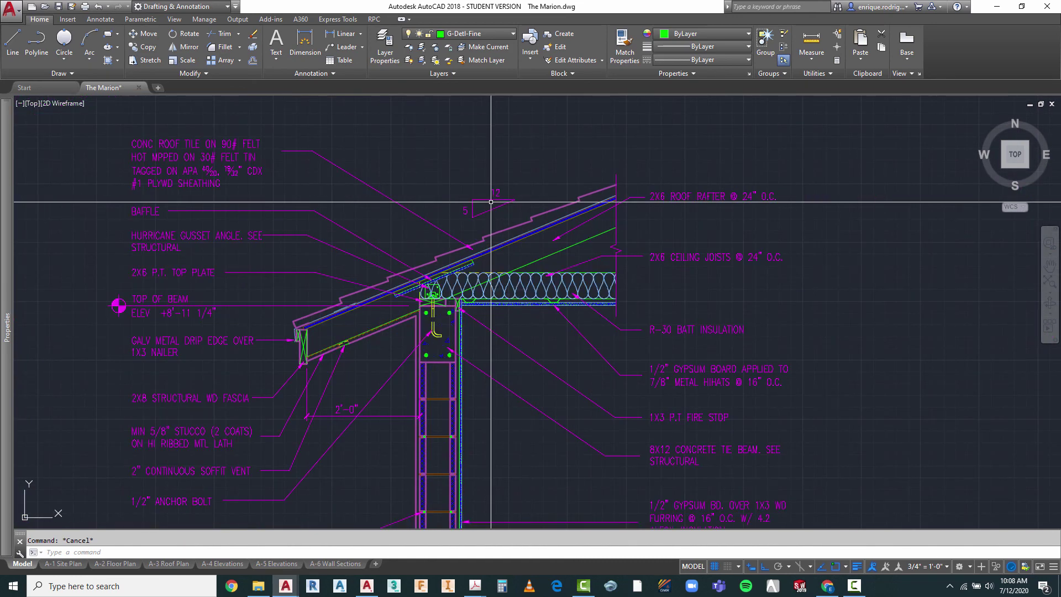
type("m")
key("Return")
scroll(515, 171, "up", 3)
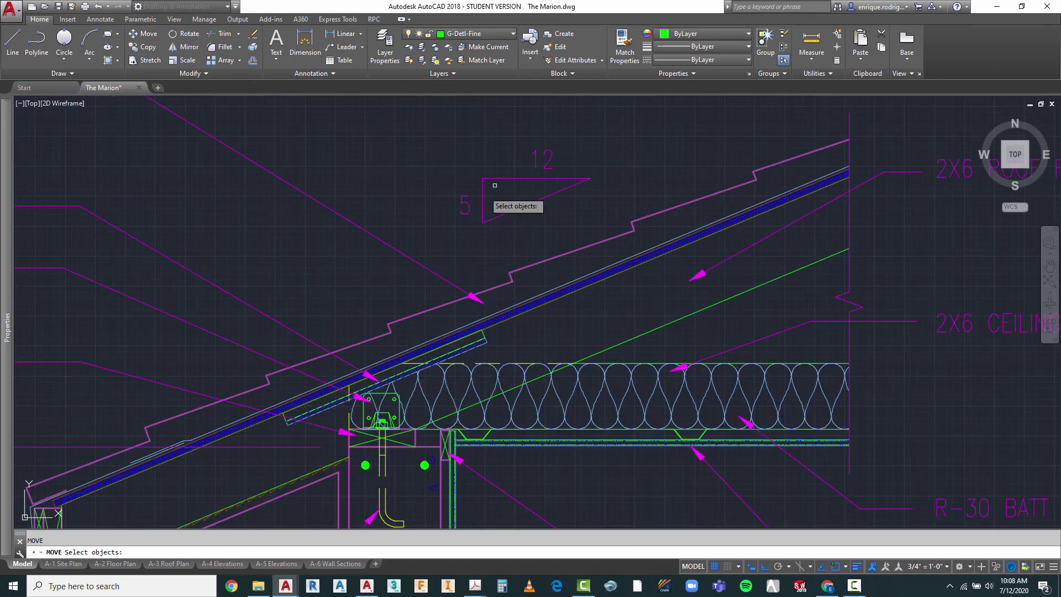
left_click(567, 140)
left_click(448, 228)
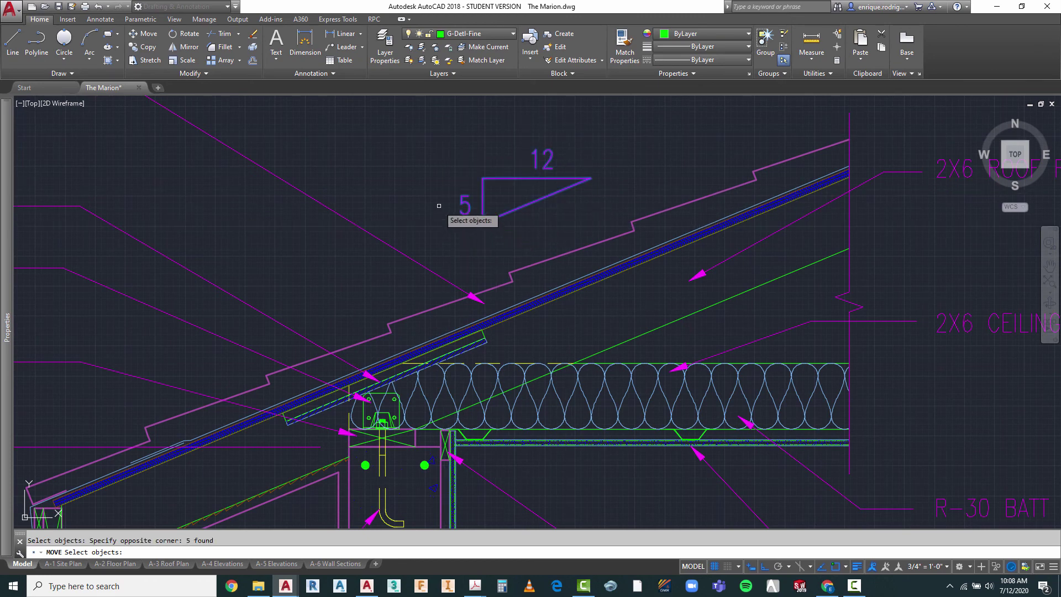
key("Return")
left_click(406, 145)
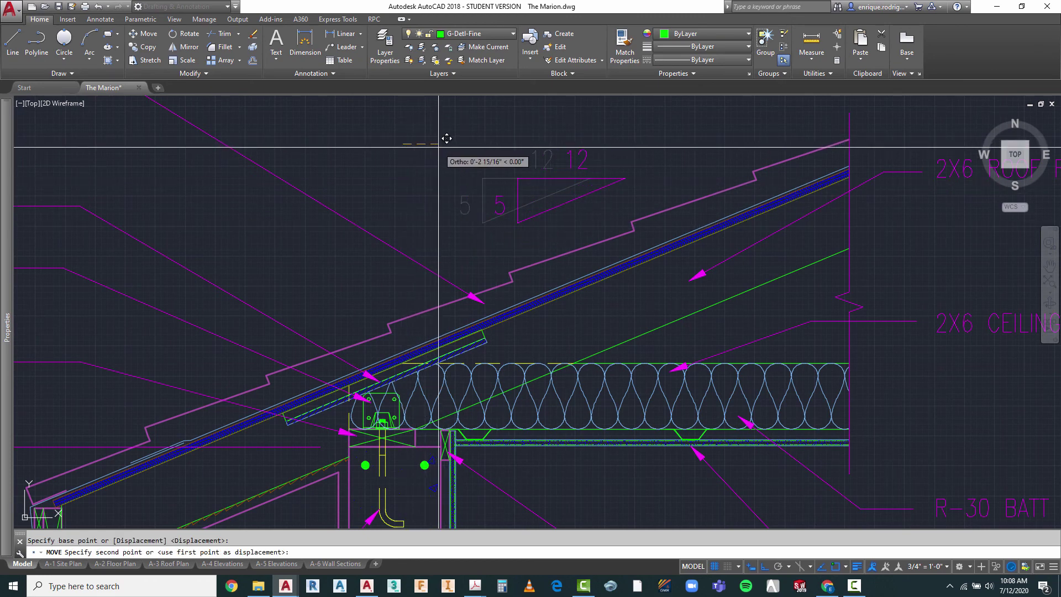
left_click(440, 145)
key("Escape")
- Check the wall section on the A-6 Wall Sections sheet, examining the footing and finish grade area and the whole sheet
scroll(609, 152, "down", 8)
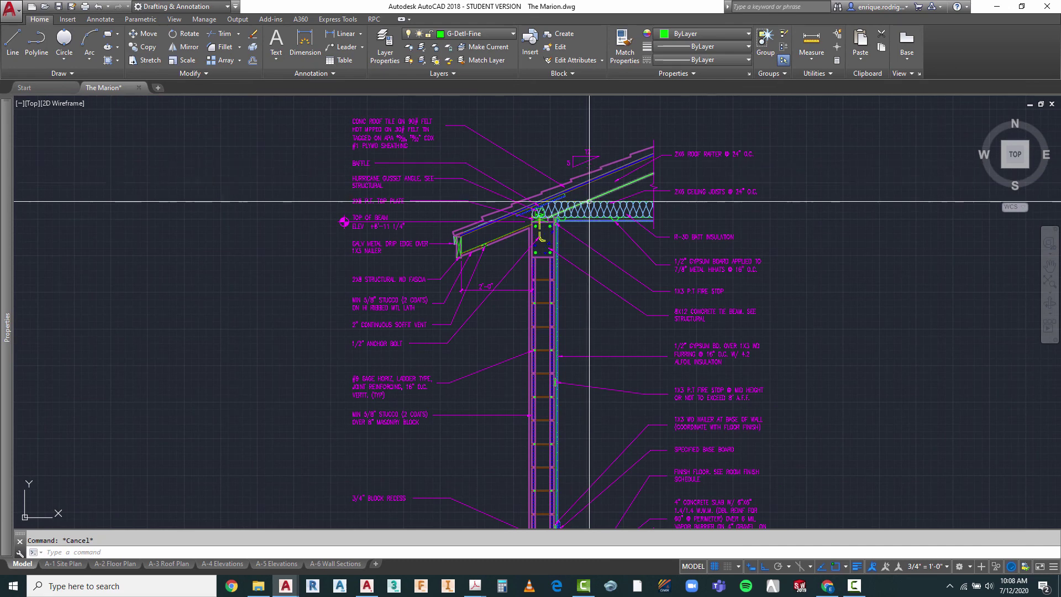
left_click(337, 563)
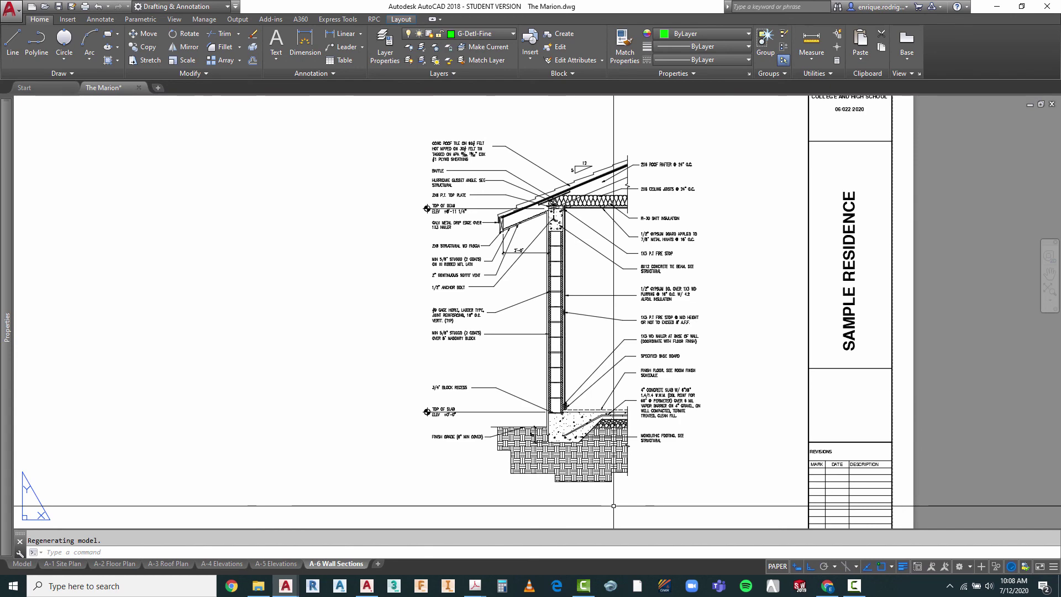
scroll(532, 462, "up", 6)
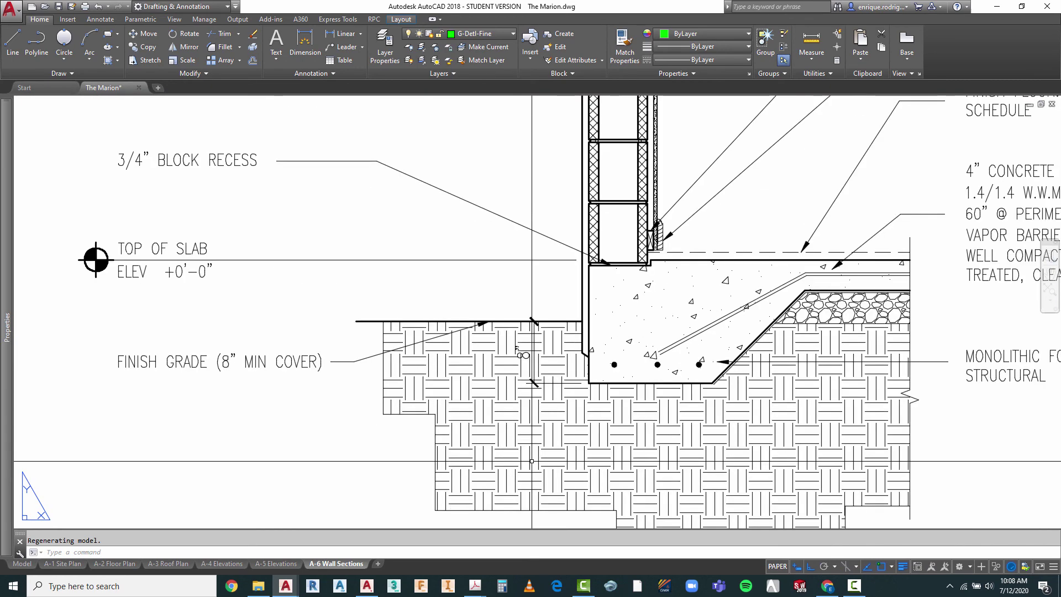
scroll(454, 438, "down", 2)
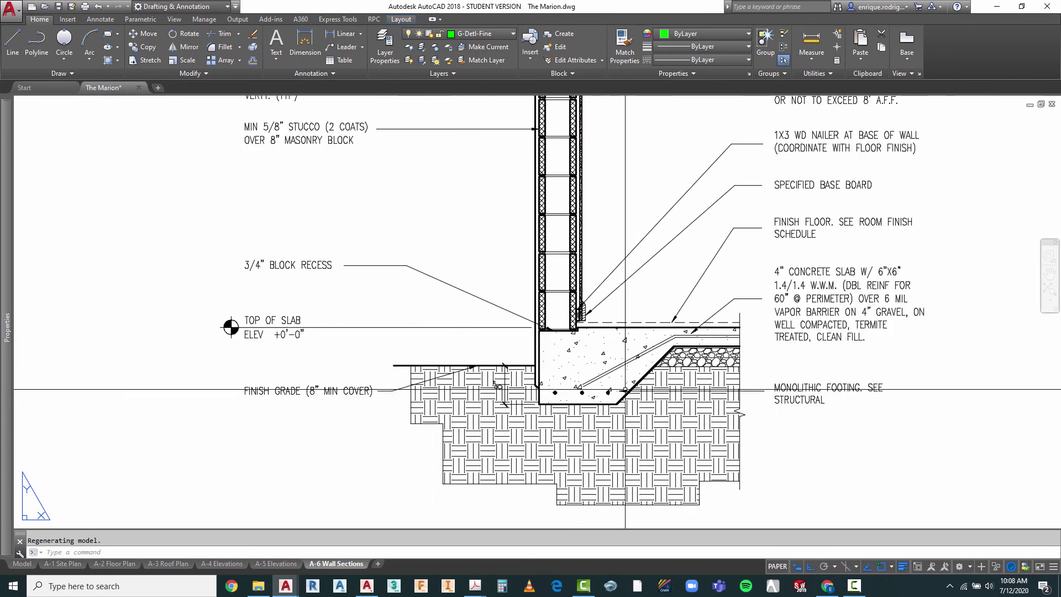
scroll(605, 423, "down", 2)
scroll(614, 421, "down", 2)
key("Escape")
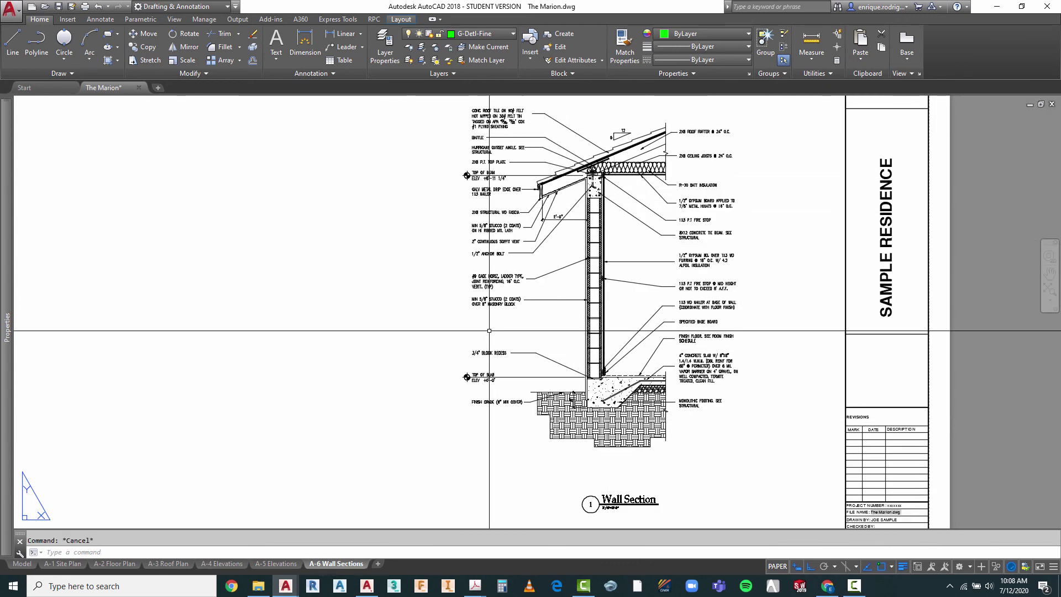
left_click(1048, 288)
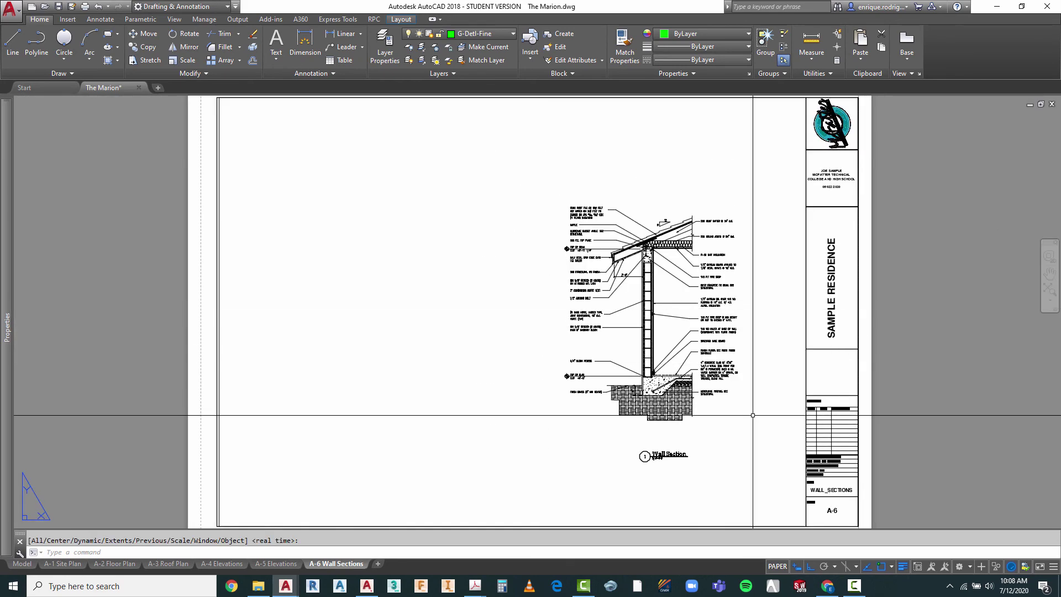
- Review the layout sheets in sequence from A-1 Site Plan through A-6 Wall Sections
left_click(68, 568)
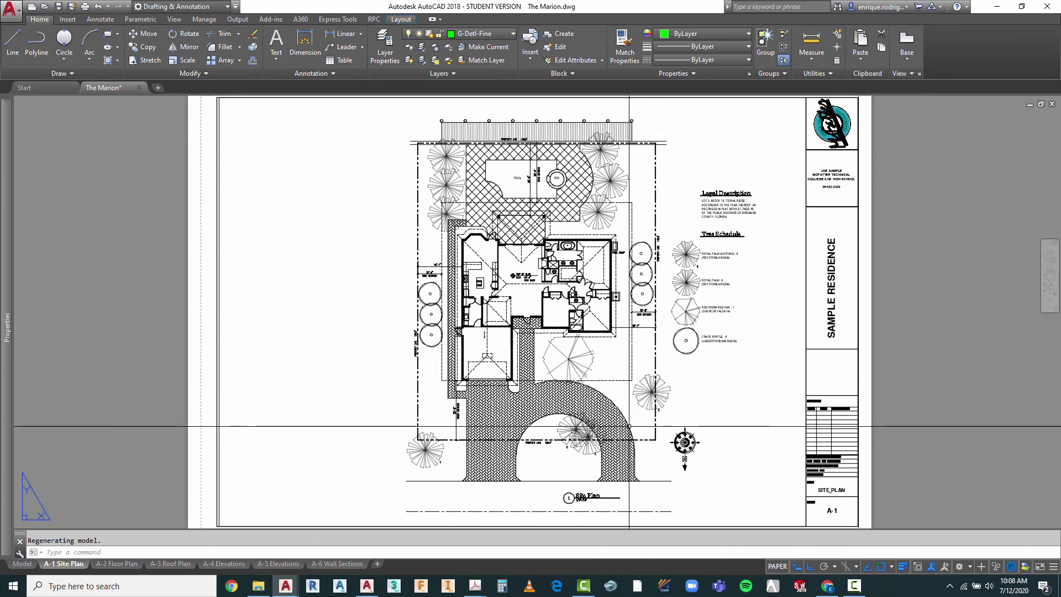
left_click(116, 565)
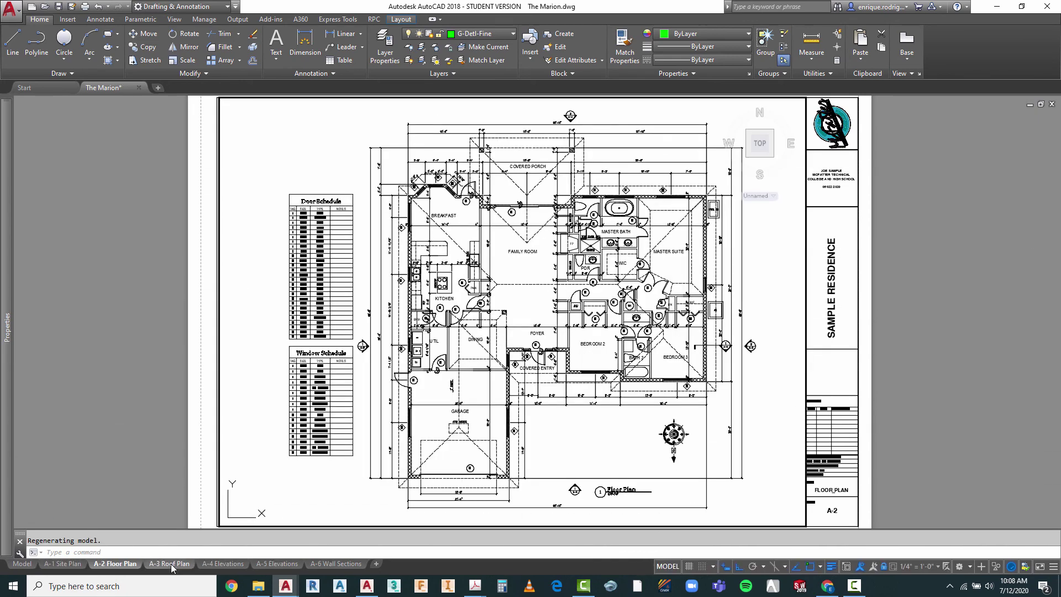
left_click(171, 564)
left_click(225, 564)
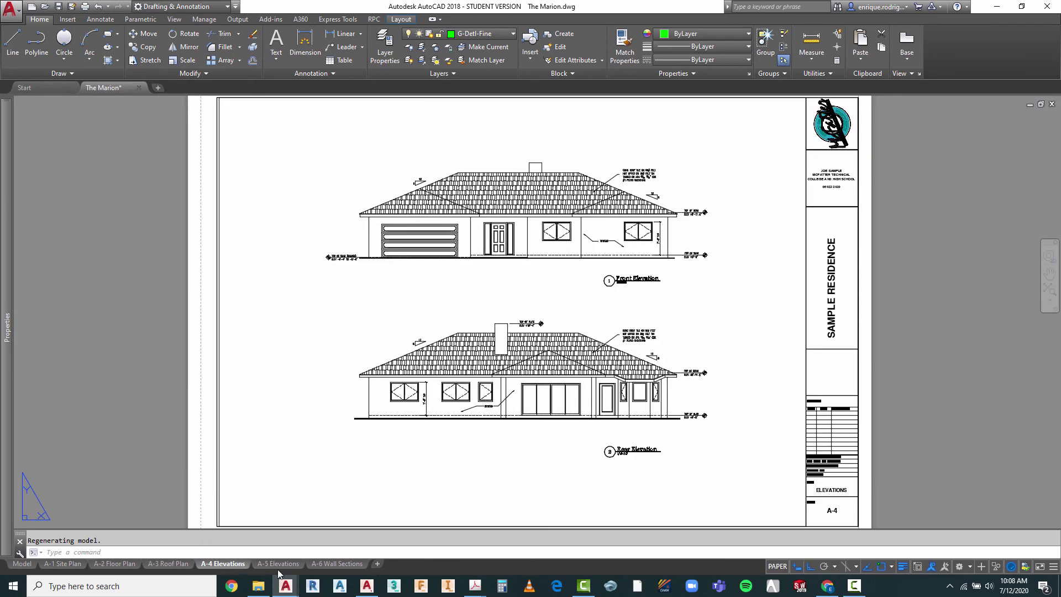
left_click(279, 564)
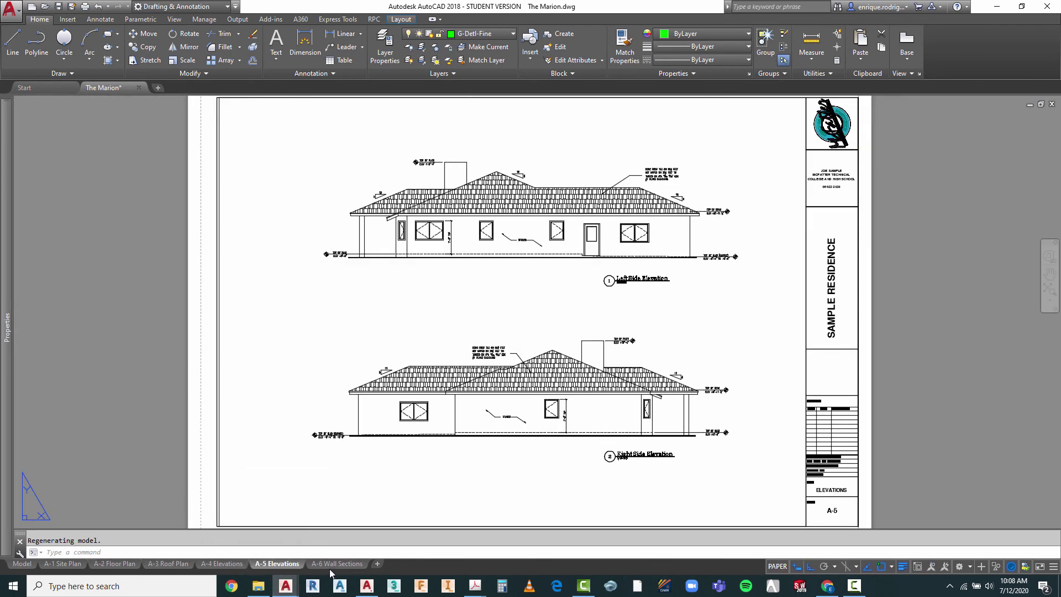
left_click(329, 564)
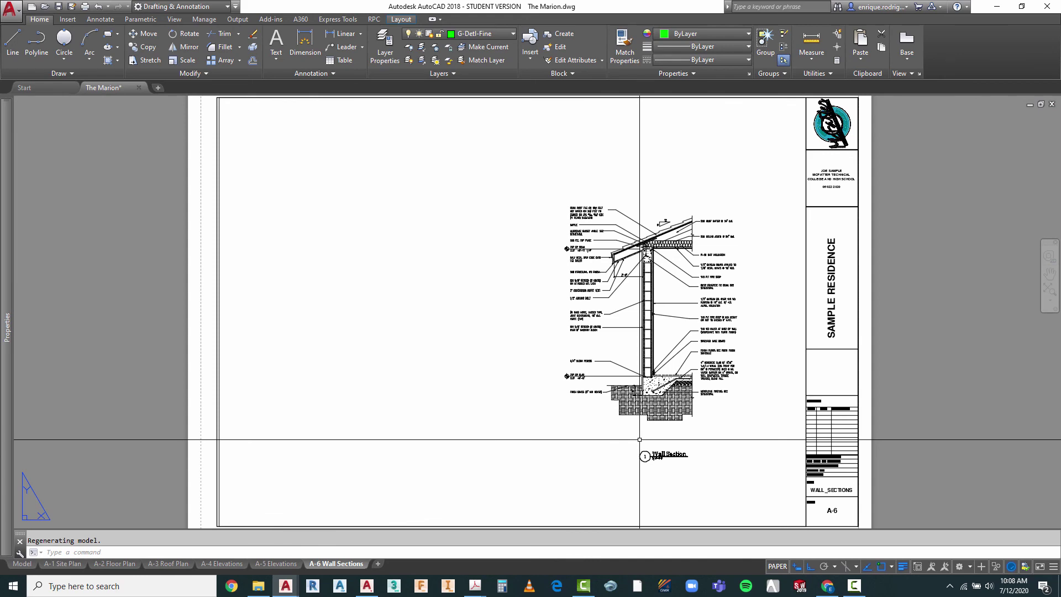
- Return to model space and select the roof overhang dimension in the wall section to check its layer
left_click(23, 563)
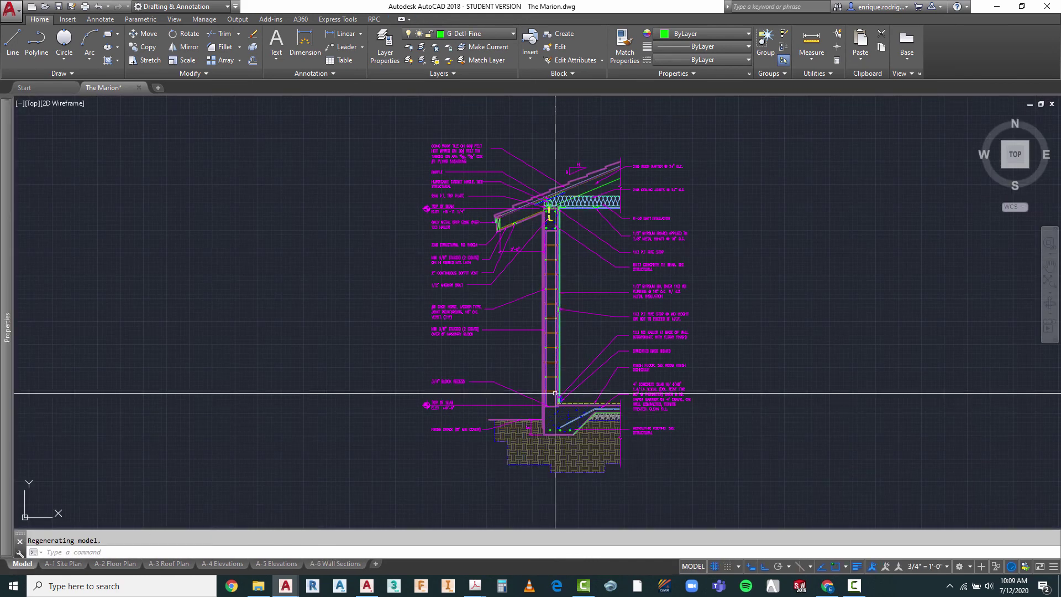
scroll(500, 253, "up", 4)
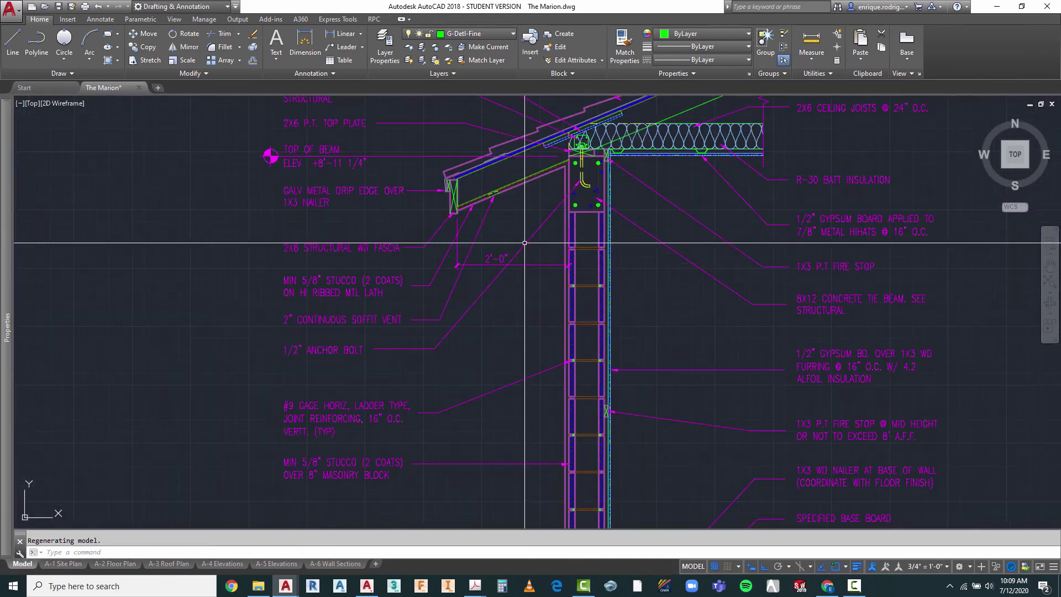
left_click(490, 255)
left_click(490, 255)
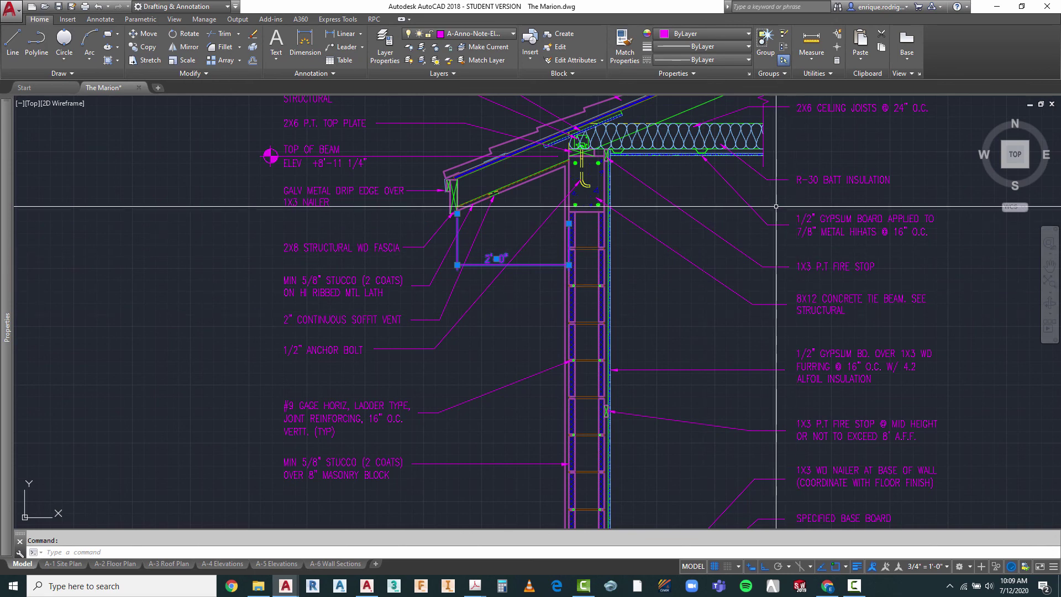
scroll(529, 251, "down", 4)
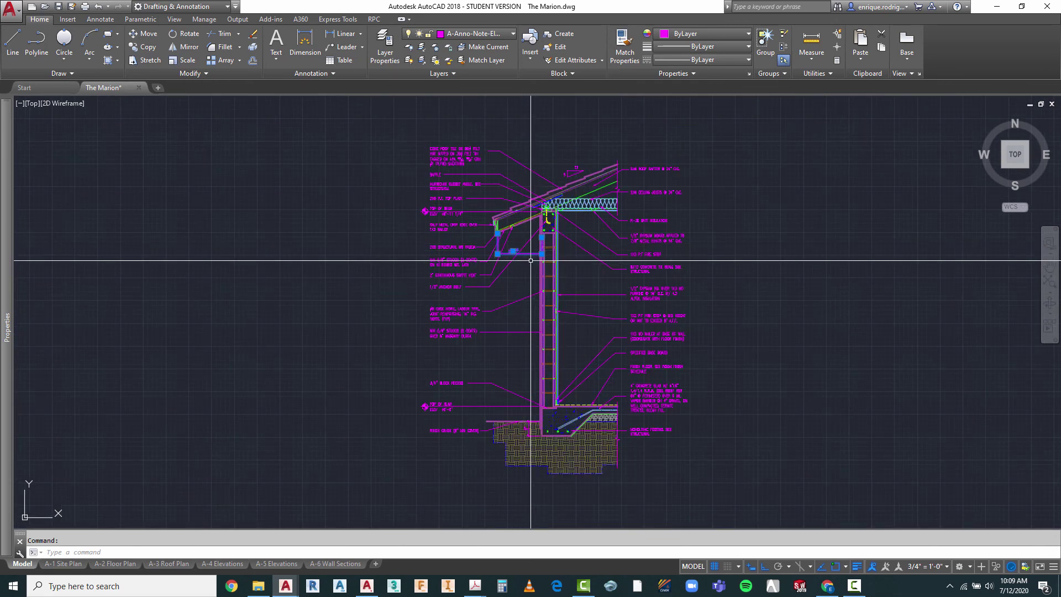
scroll(652, 193, "up", 4)
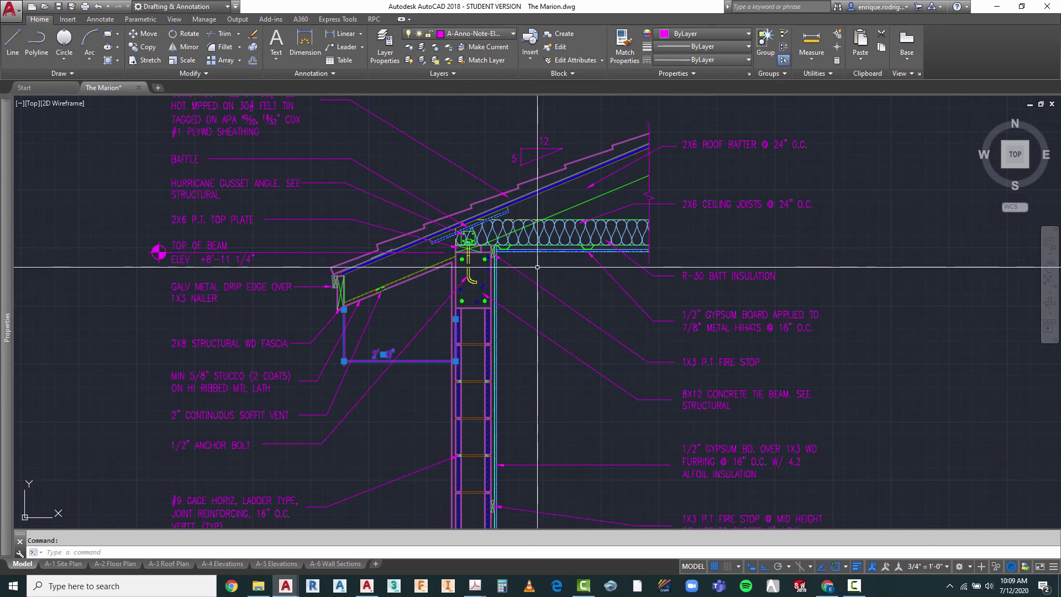
- Create a new layer named A-Anno-Note-Sect based on the properties of the A-Anno-Note-Roof layer
scroll(537, 267, "down", 2)
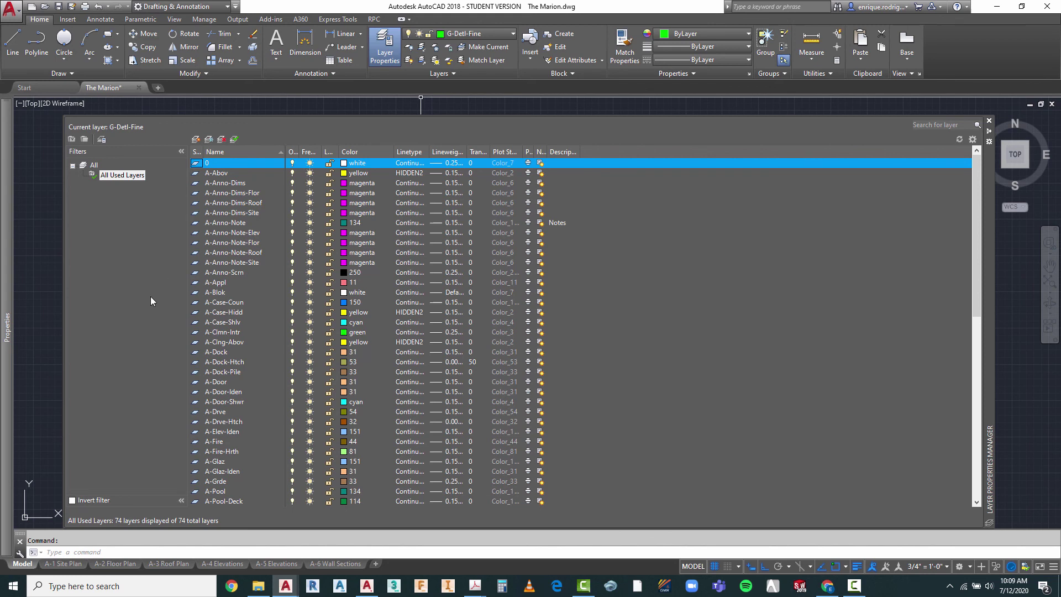
left_click(225, 253)
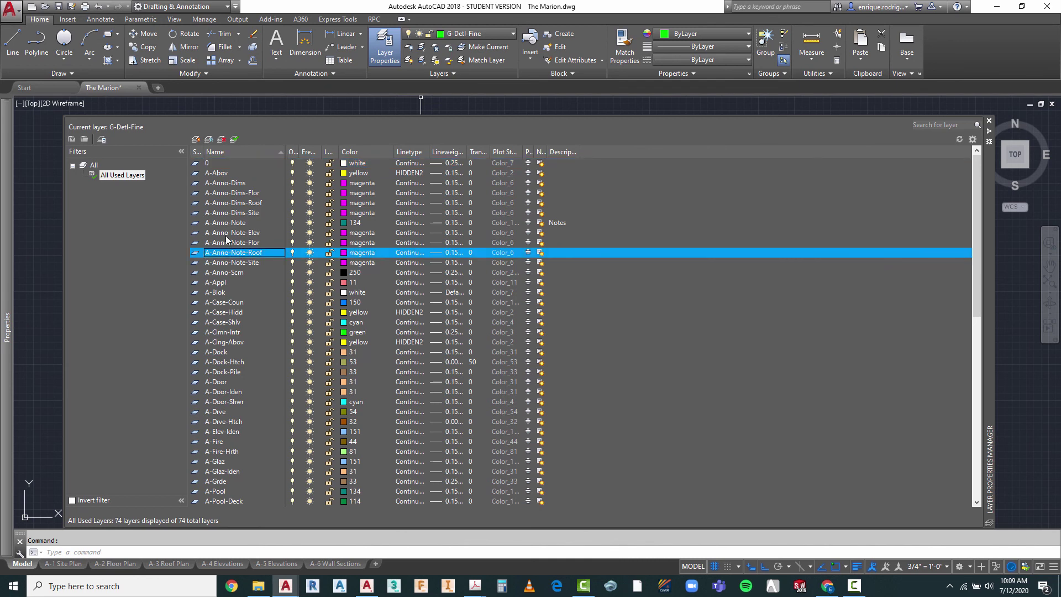
left_click(197, 140)
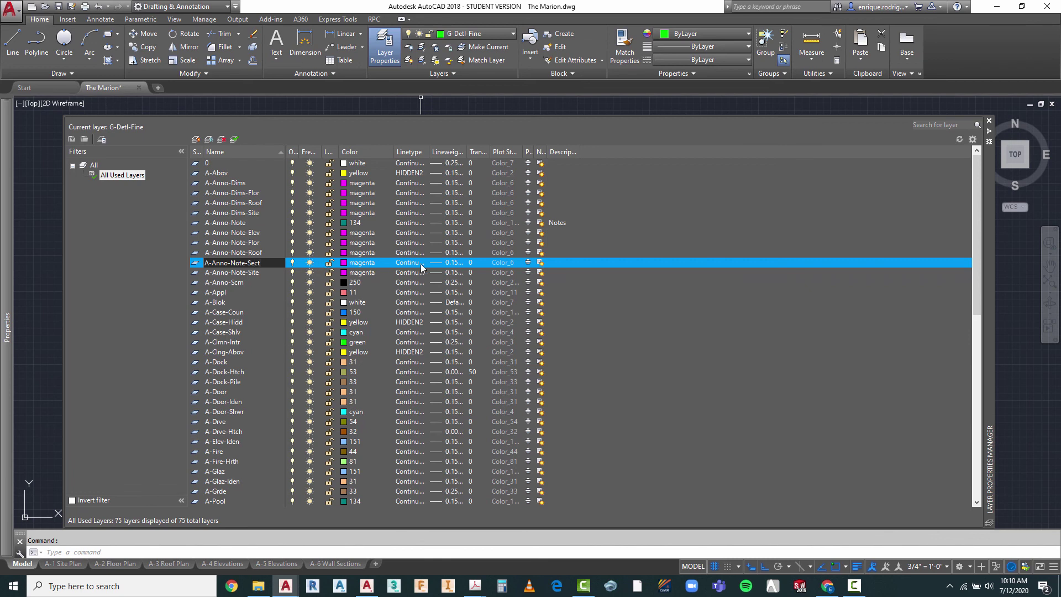
- Create a new layer named A-Anno-Dims-Sect based on the properties of the A-Anno-Note-Sect layer
left_click(197, 140)
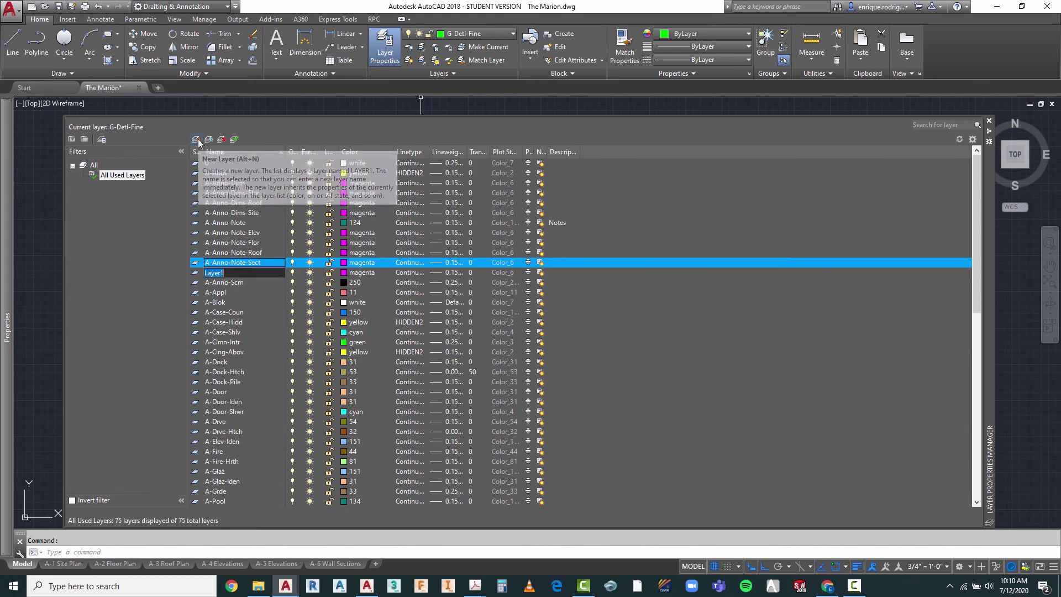
type("A")
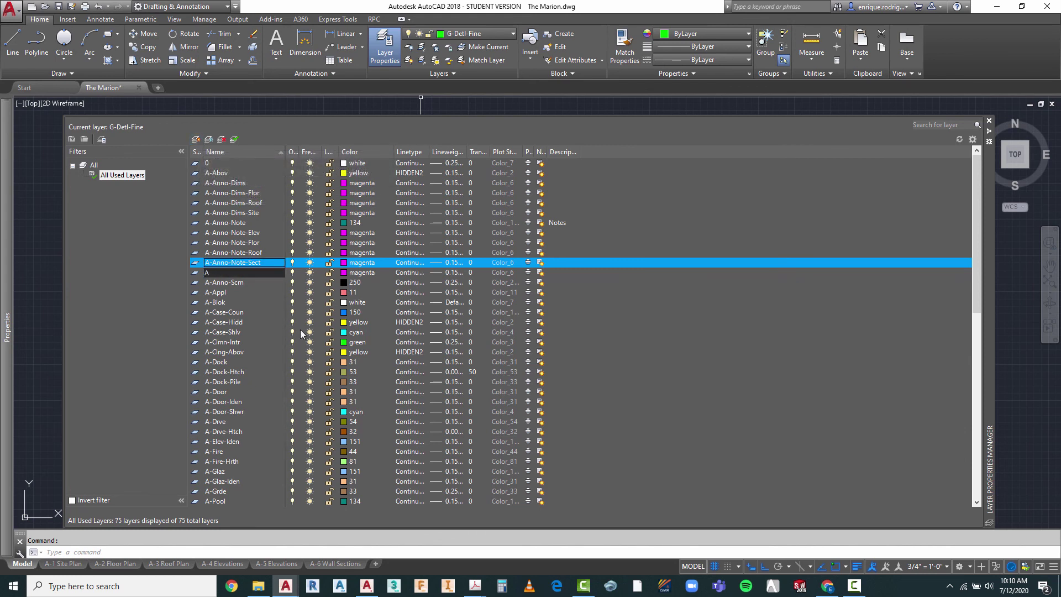
type("-Anno")
type("-Dims-Sect")
left_click(684, 363)
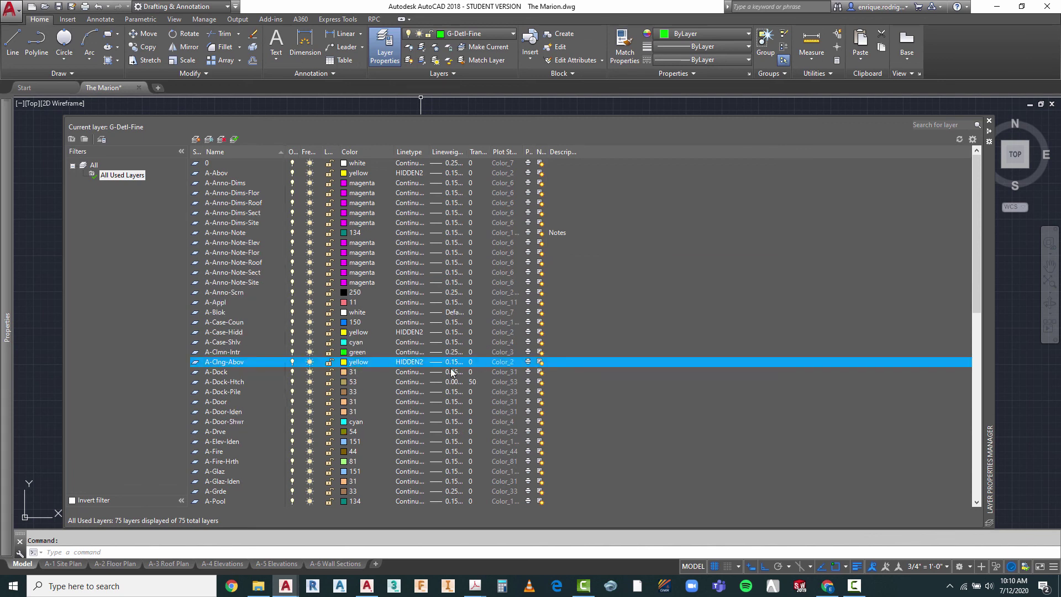
- Make A-Anno-Note-Sect the current layer and close the layer manager
double_click(235, 273)
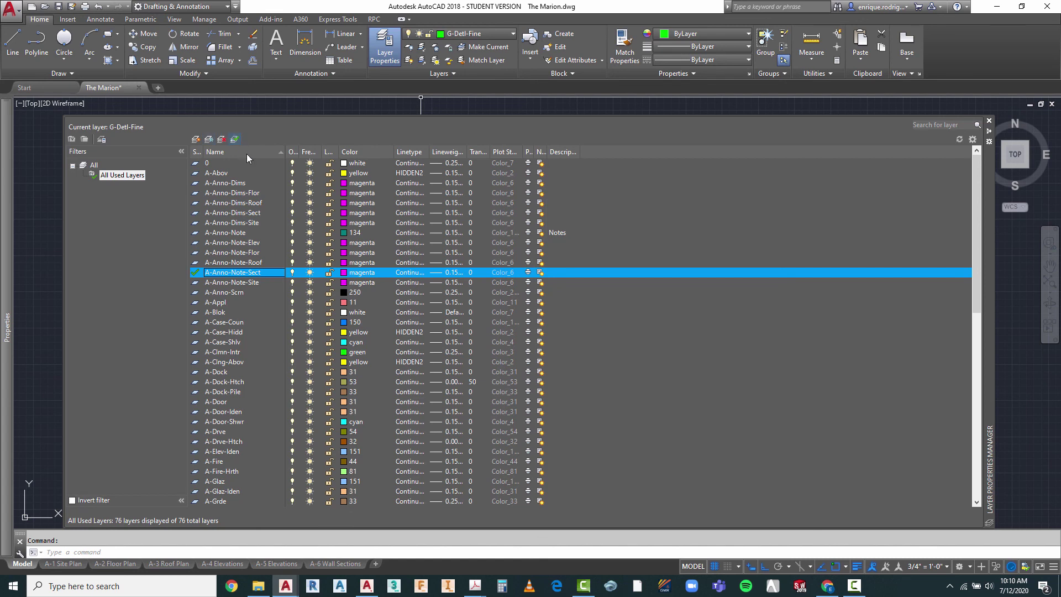
left_click(48, 204)
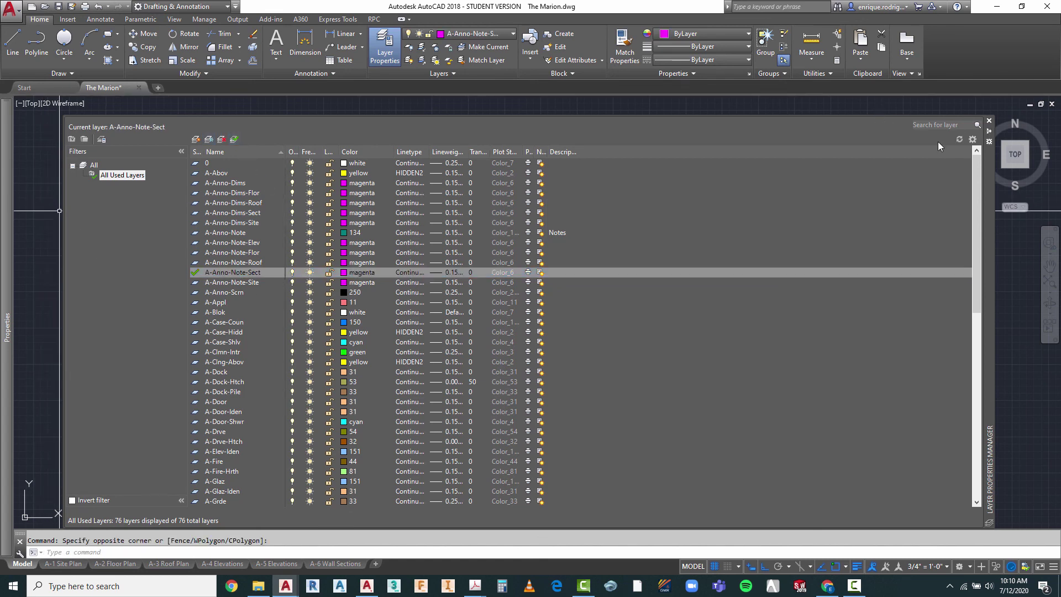
left_click(989, 121)
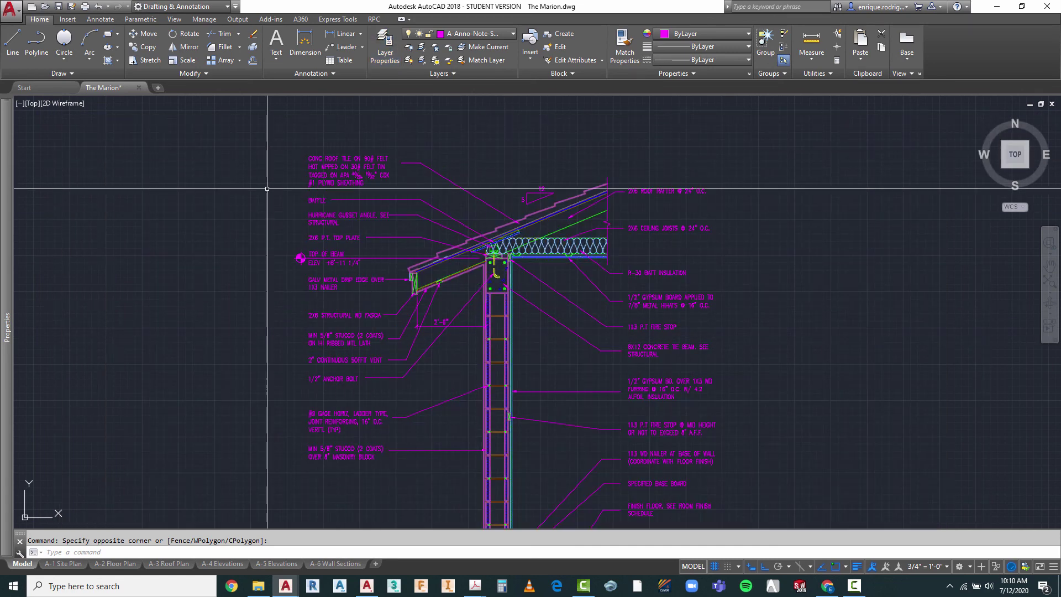
left_click(398, 135)
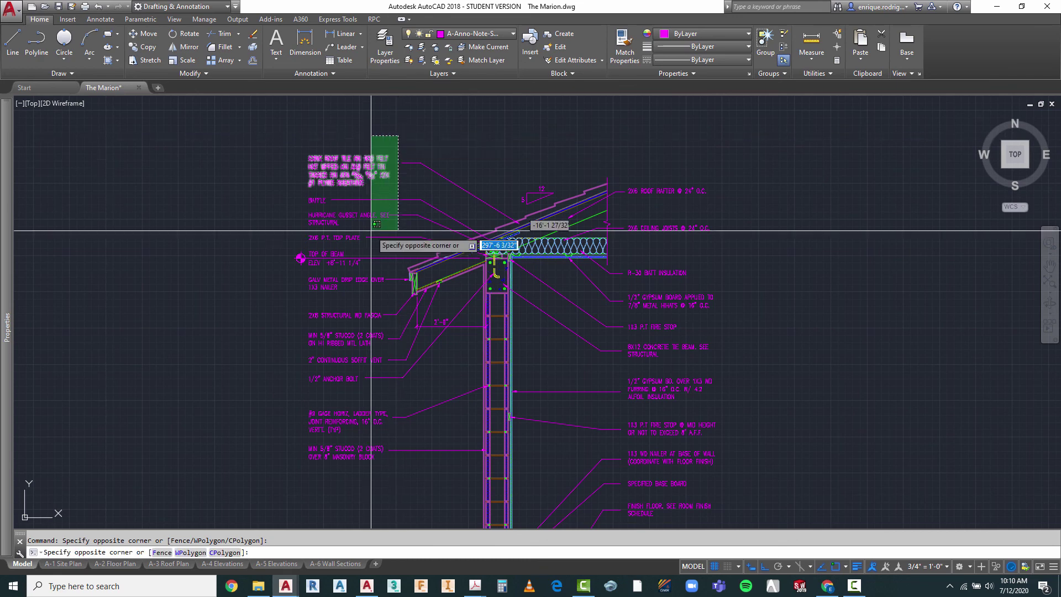
left_click(320, 473)
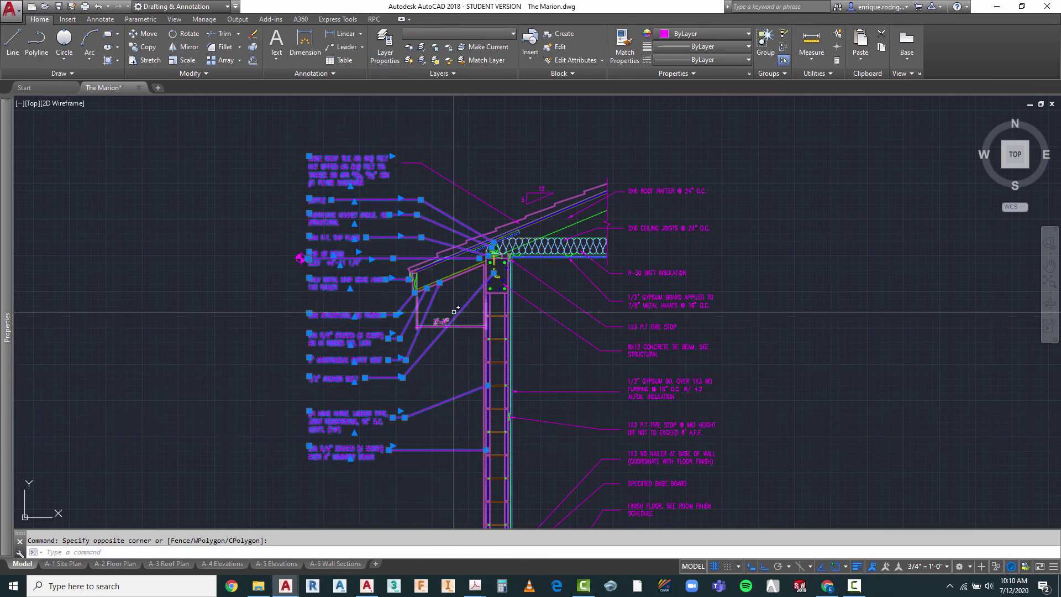
scroll(379, 191, "down", 2)
scroll(471, 176, "up", 3)
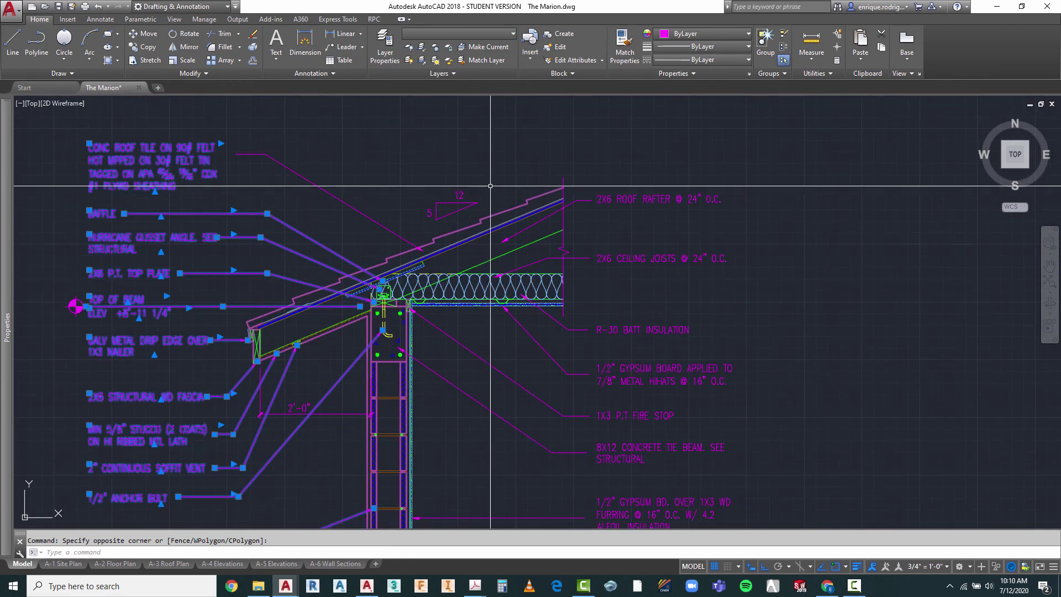
left_click(471, 175)
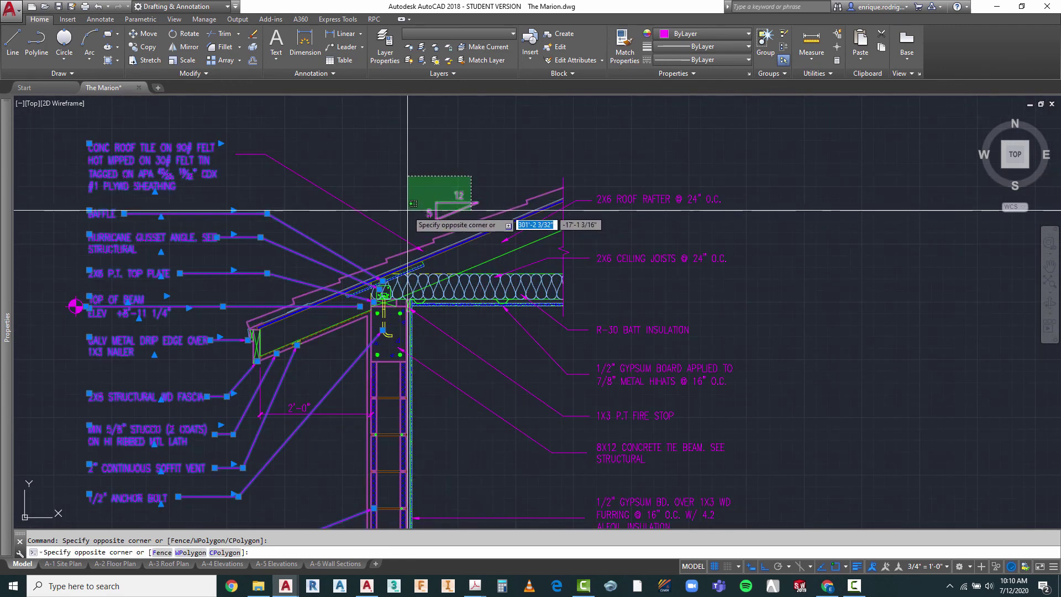
left_click(411, 227)
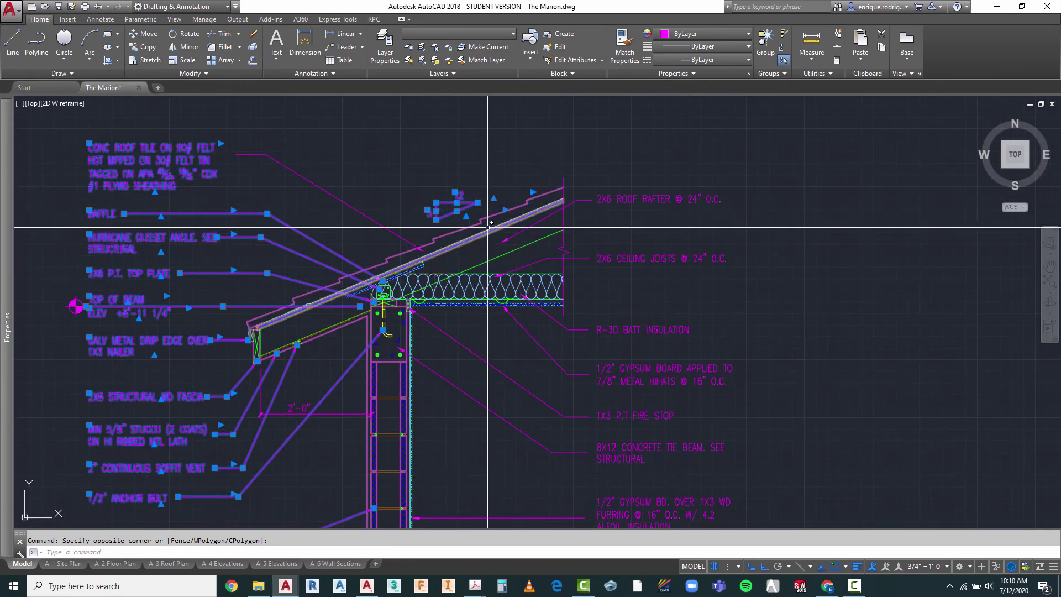
scroll(487, 226, "up", 2)
scroll(487, 226, "down", 5)
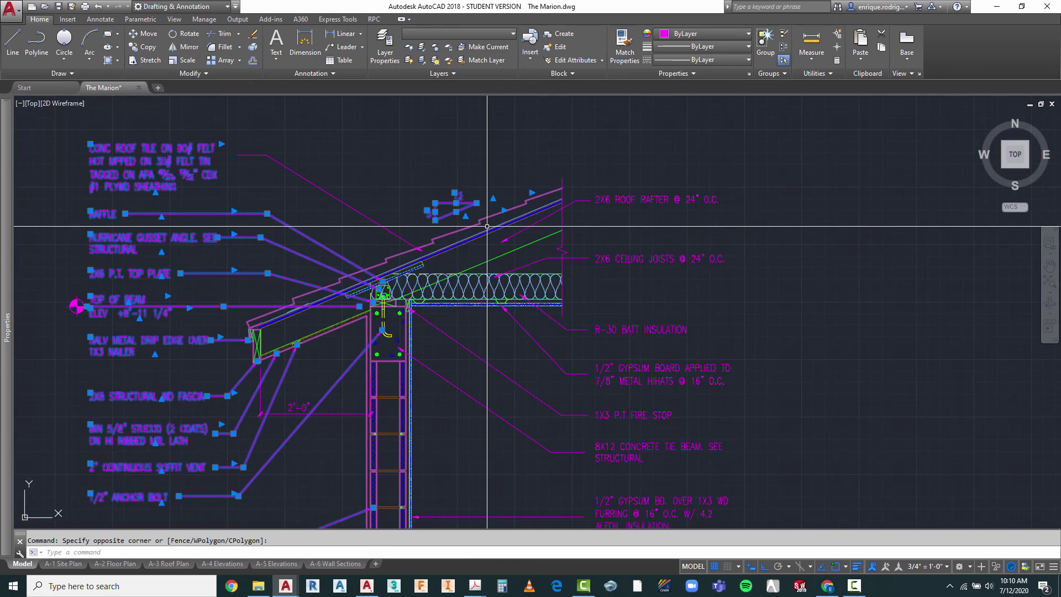
key("Escape")
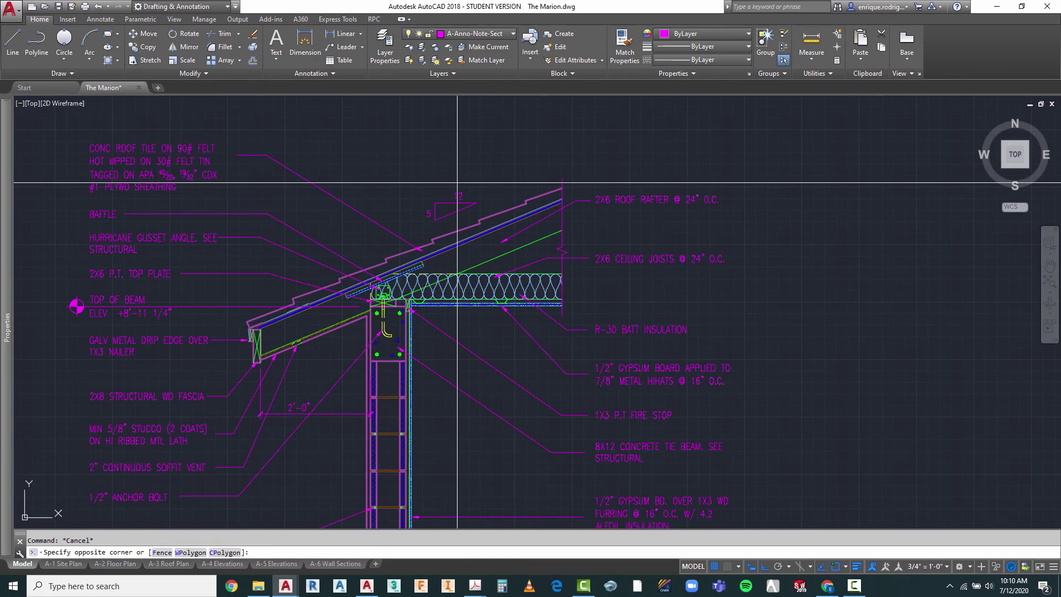
- Select the whole roof slope symbol above the roof tiles to check its layer
left_click(480, 185)
left_click(413, 236)
scroll(396, 168, "down", 3)
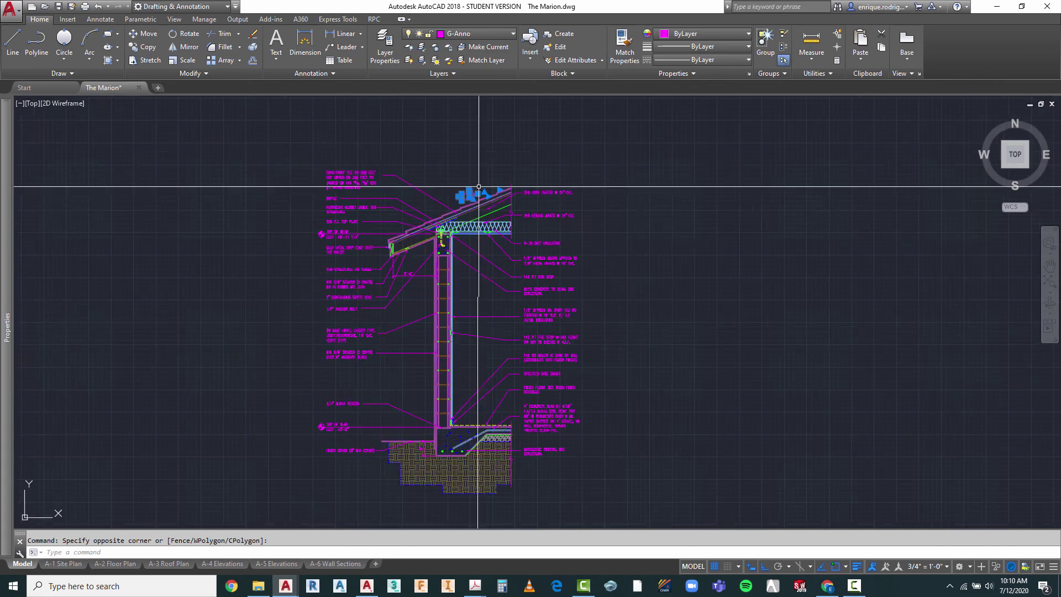
scroll(368, 167, "up", 2)
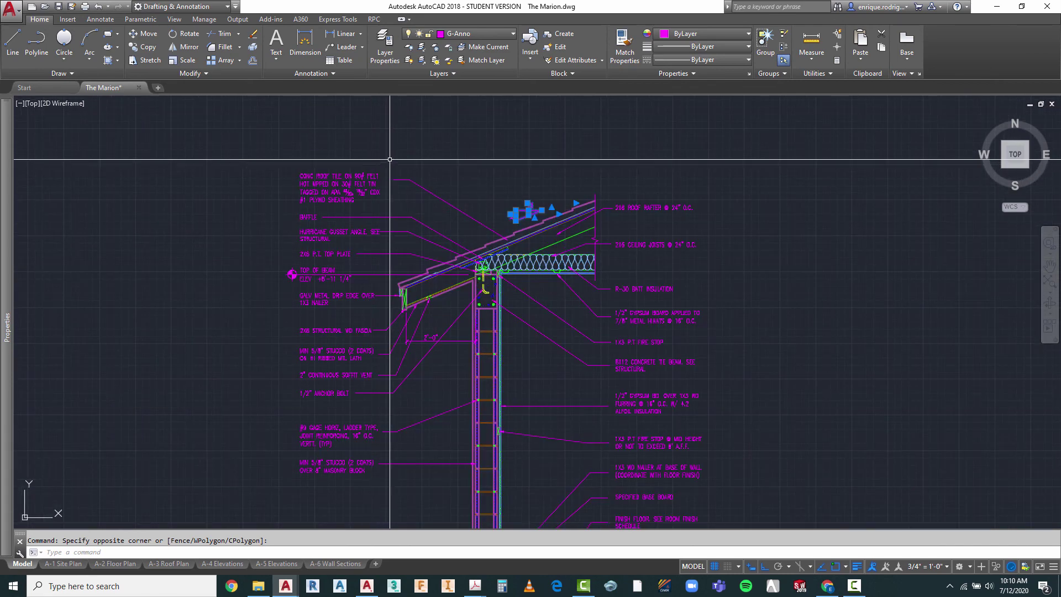
left_click(393, 159)
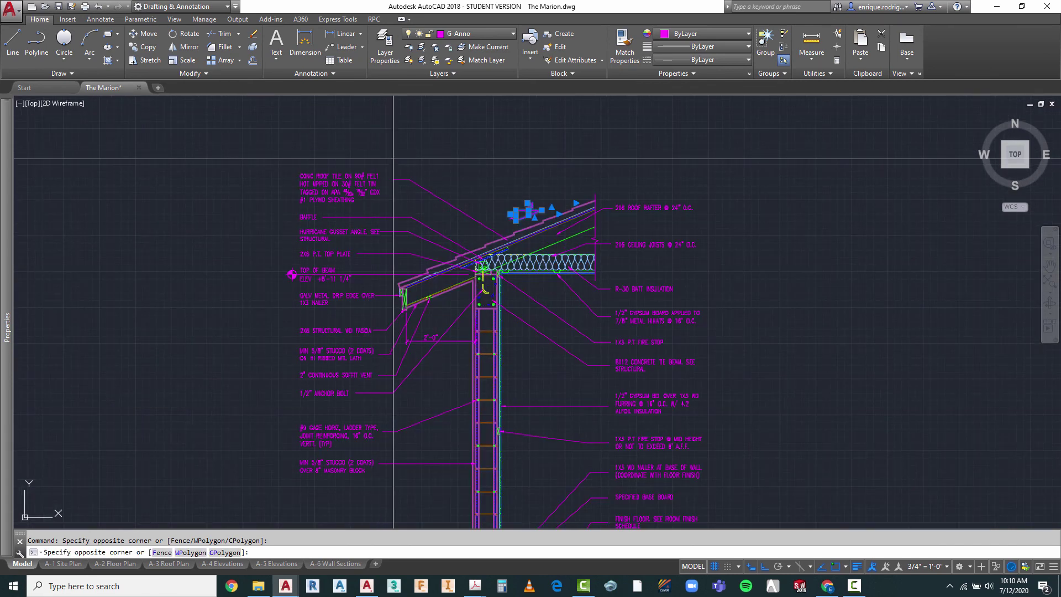
scroll(323, 177, "down", 3)
scroll(381, 166, "up", 1)
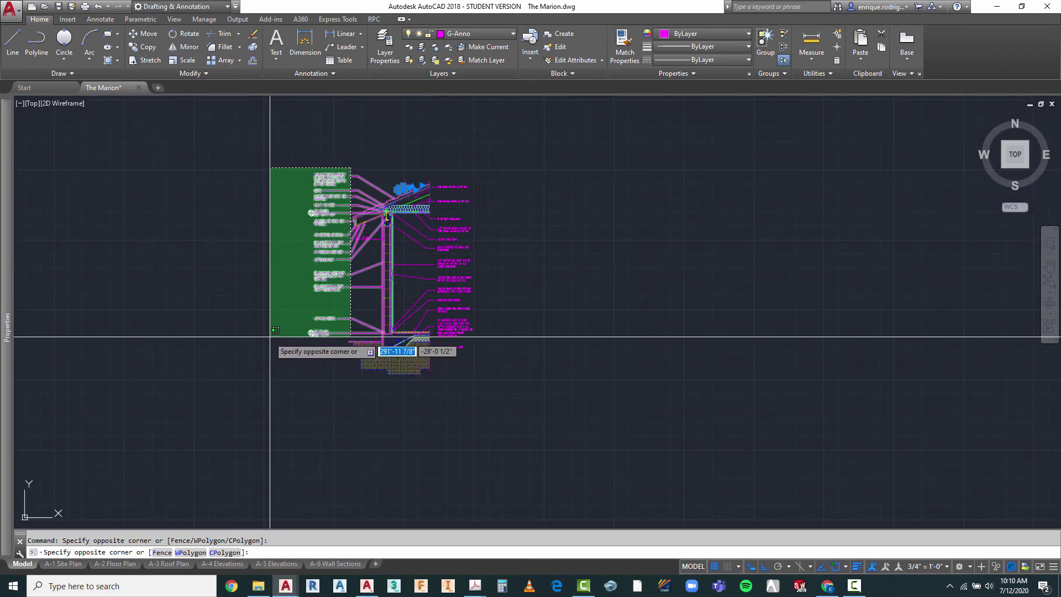
scroll(271, 338, "up", 2)
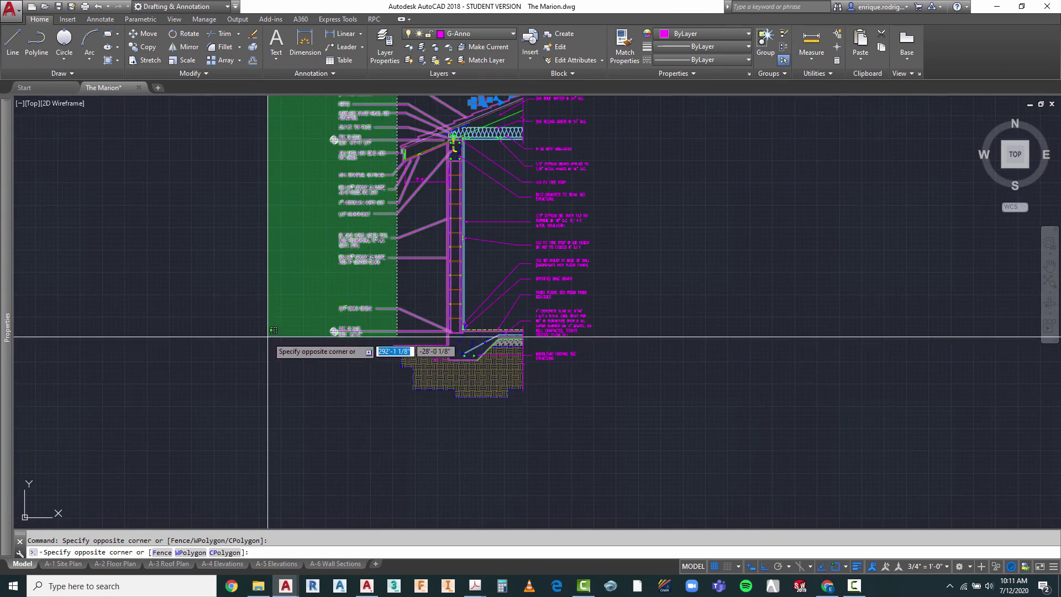
scroll(269, 338, "down", 2)
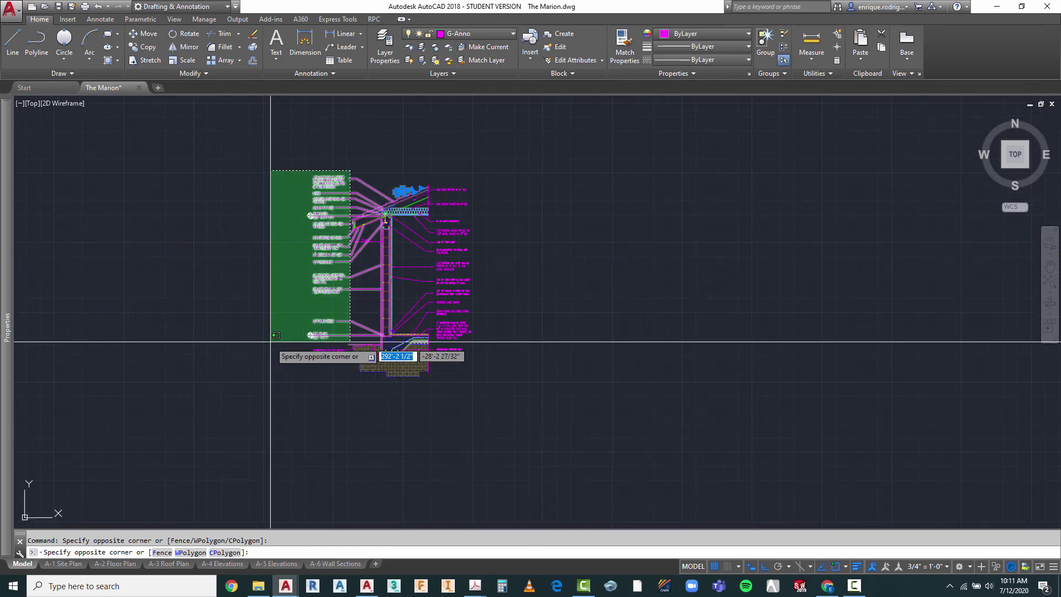
scroll(270, 341, "up", 2)
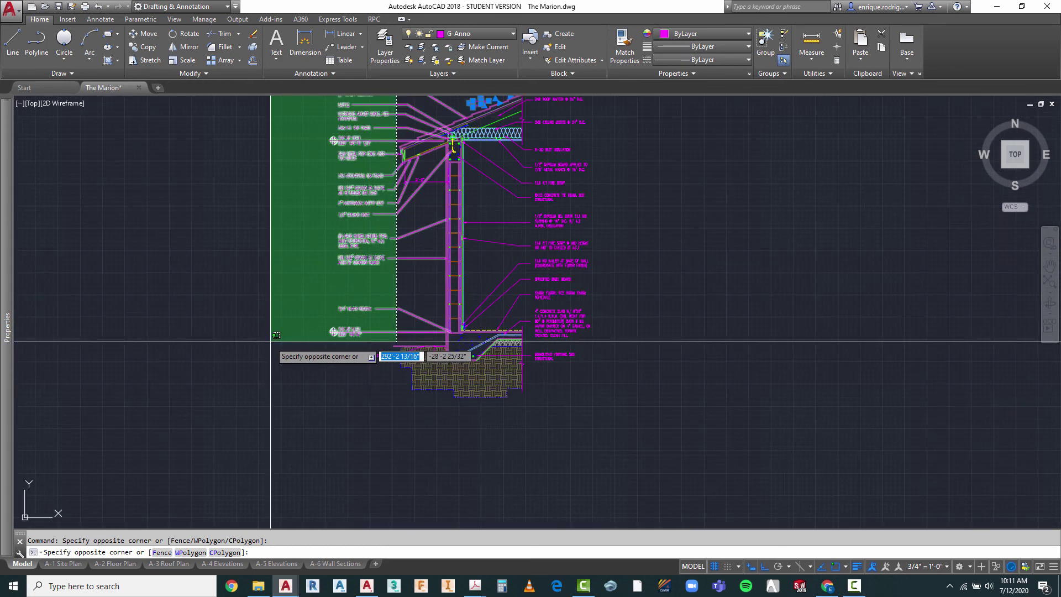
key("Escape")
- Isolate the layer of the selected roof slope symbol and undo that isolation
scroll(315, 379, "down", 4)
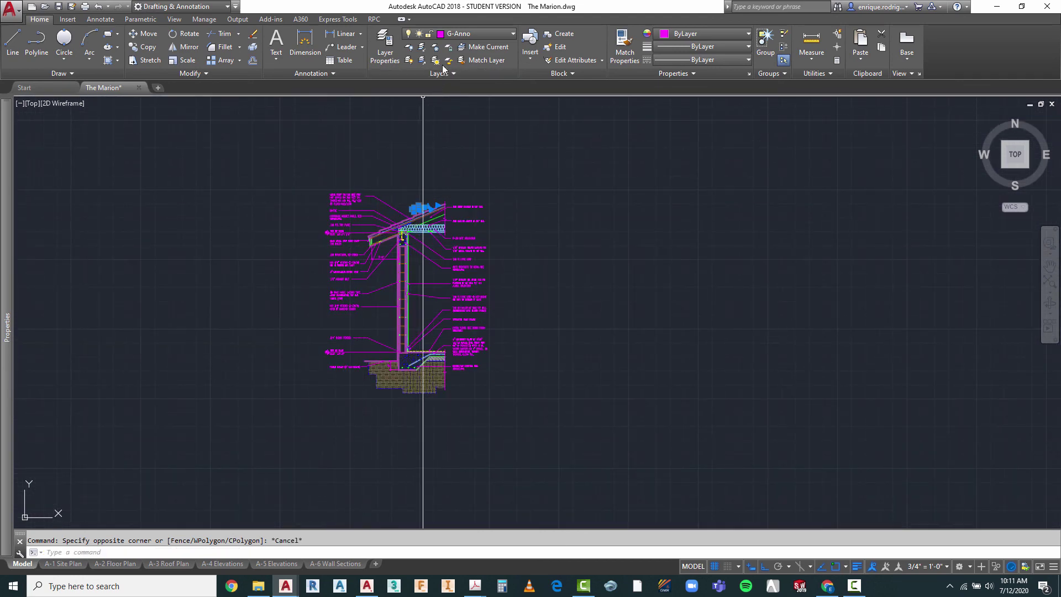
left_click(421, 47)
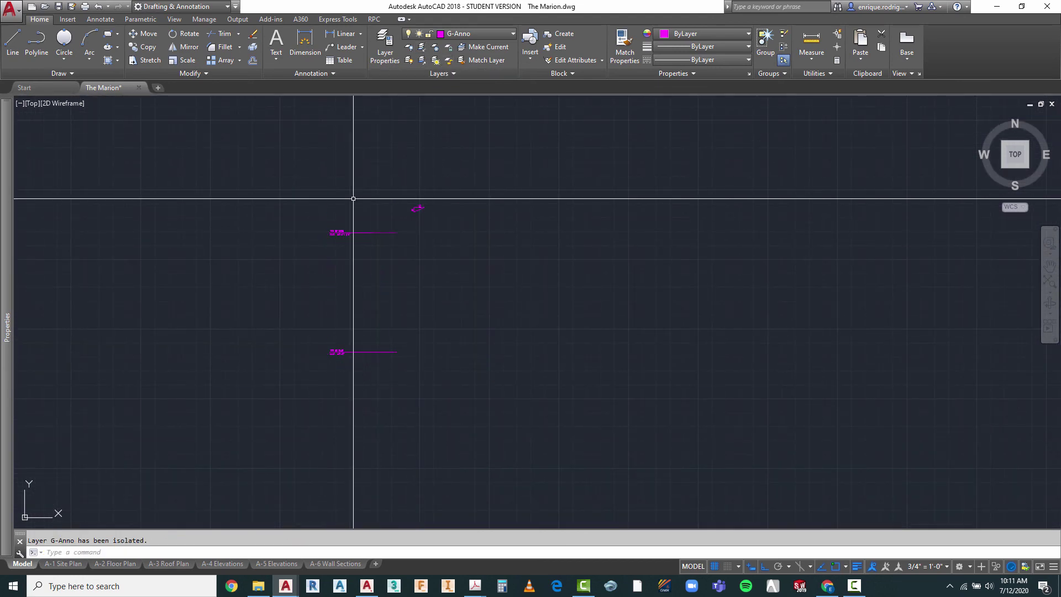
key("Escape")
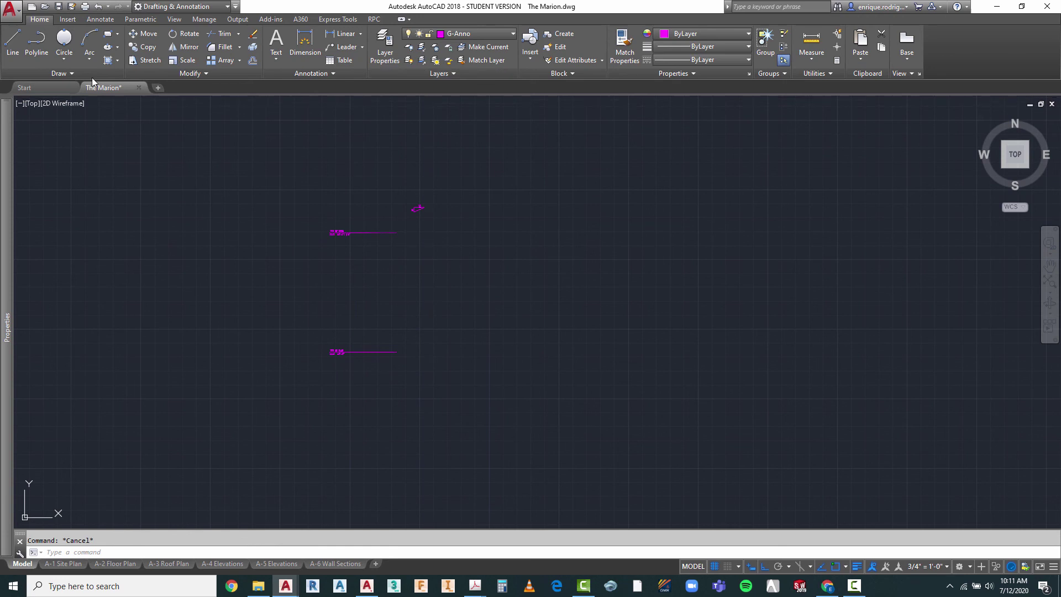
left_click(98, 6)
key("Escape")
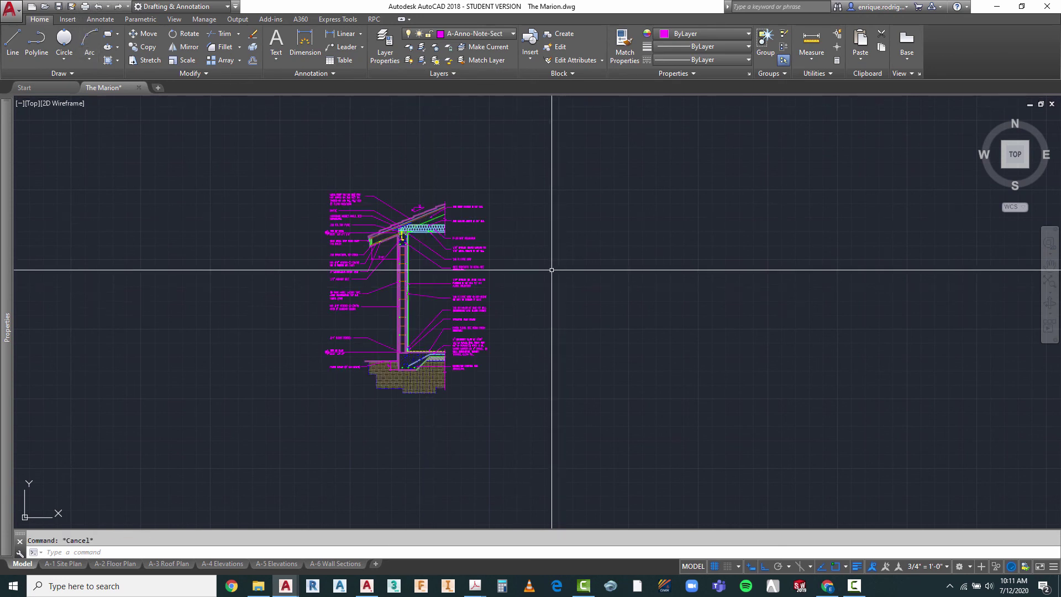
- Start isolating layers by picking the concrete roof tile note, its leader and the roof overhang dimension
left_click(513, 35)
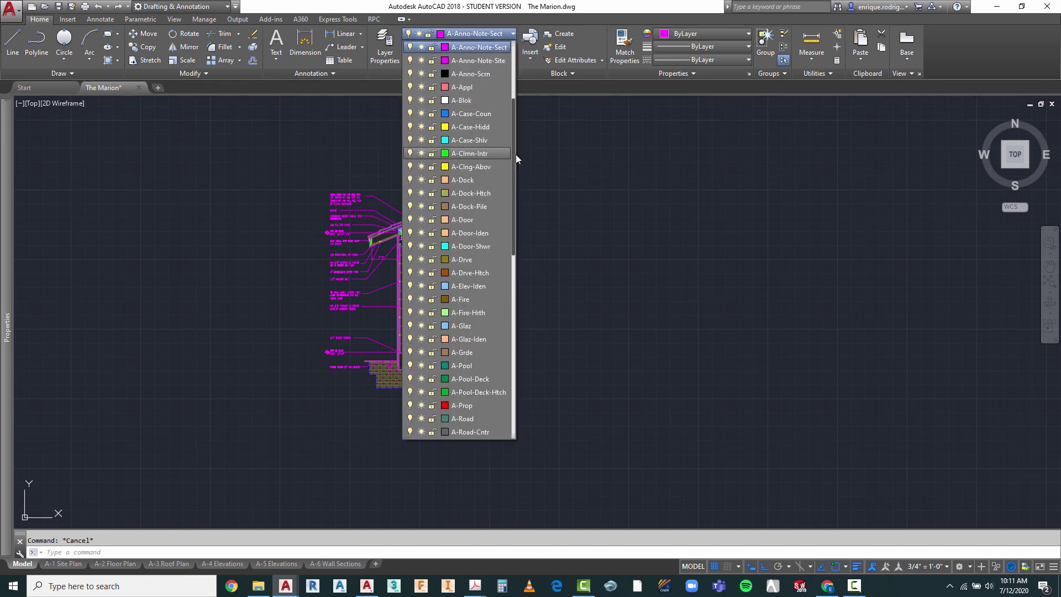
left_click(523, 158)
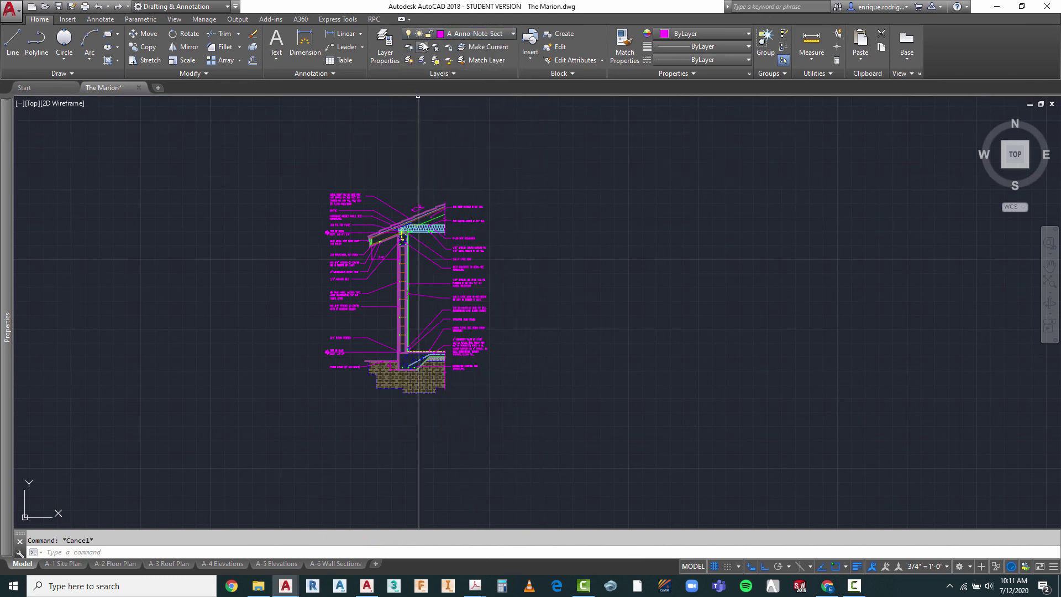
left_click(421, 60)
left_click(378, 203)
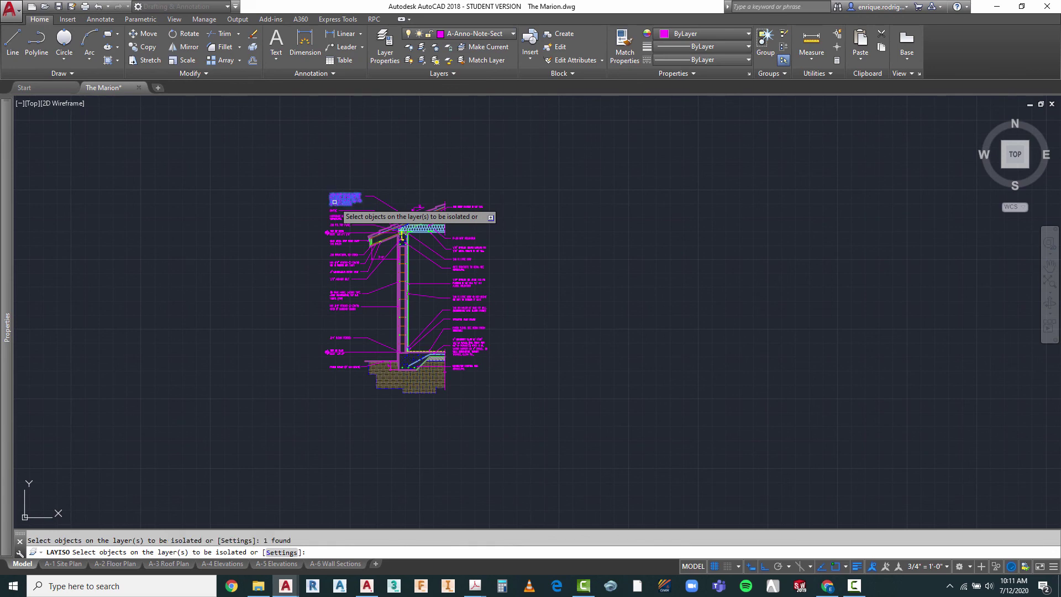
left_click(388, 197)
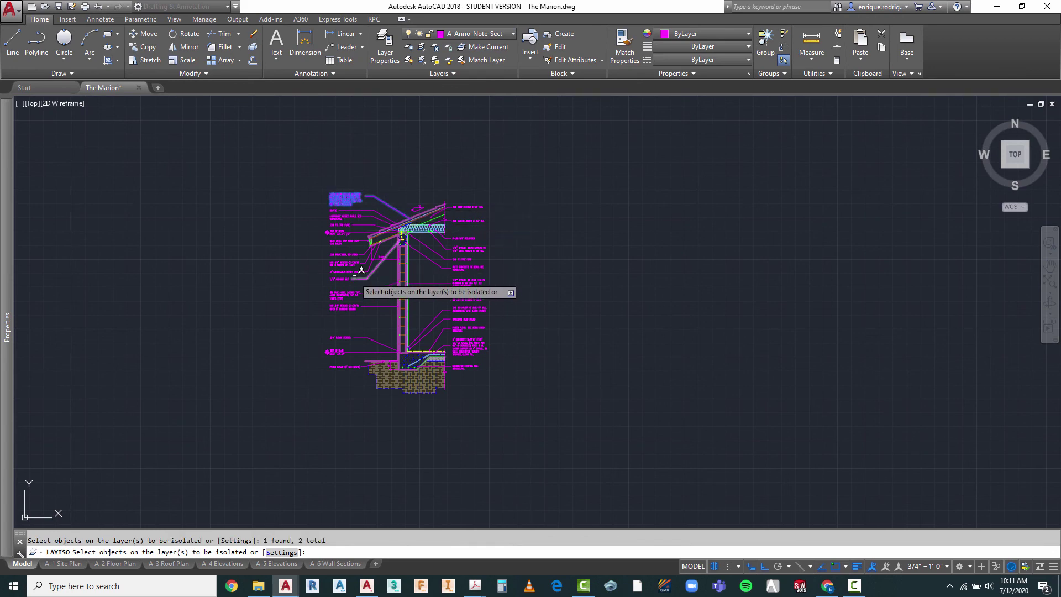
scroll(377, 266, "up", 4)
left_click(388, 242)
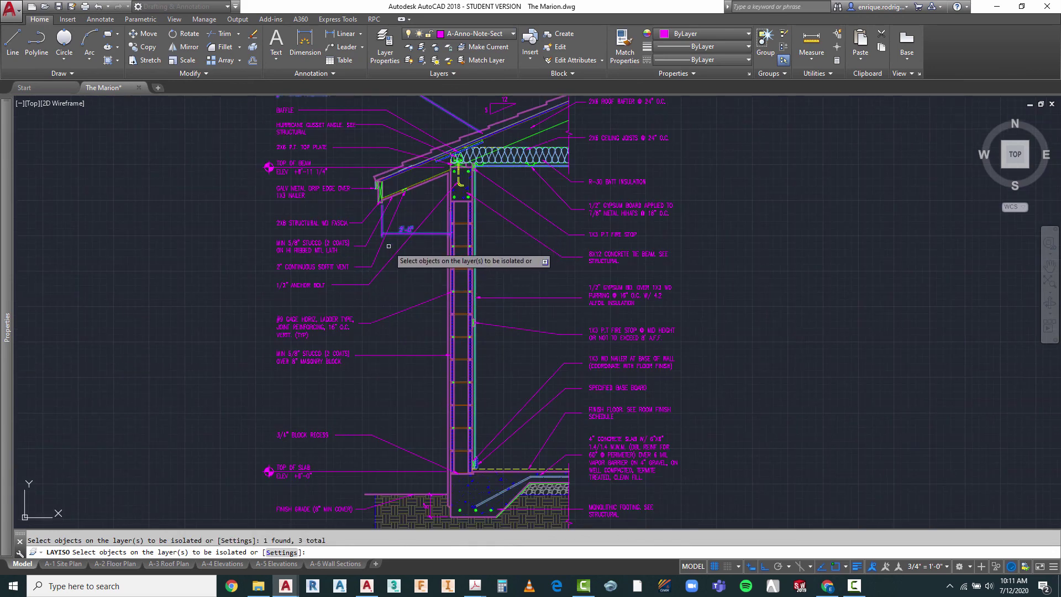
- Add the roof slope triangle and its 12 and 5 labels to the selection and isolate the layers of all picked objects
scroll(391, 248, "down", 3)
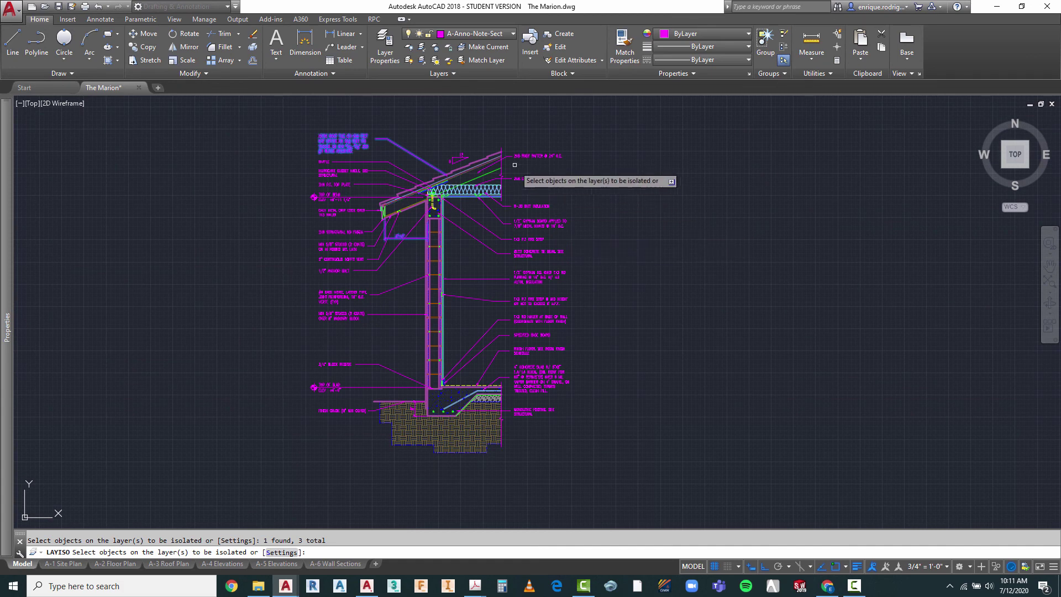
scroll(455, 157, "up", 3)
left_click(456, 157)
left_click(466, 148)
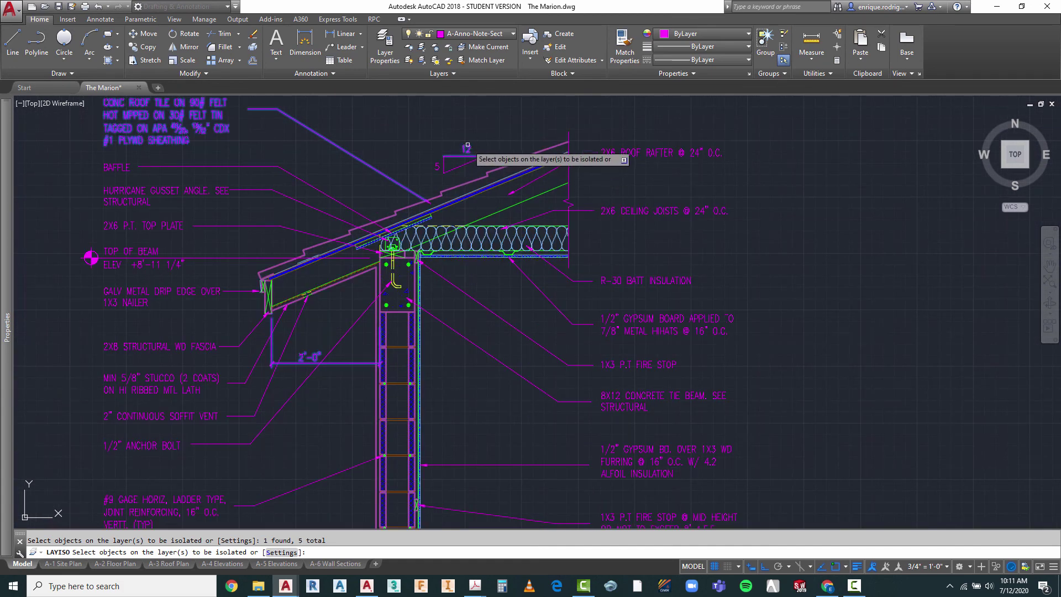
left_click(437, 165)
left_click(458, 166)
left_click(442, 166)
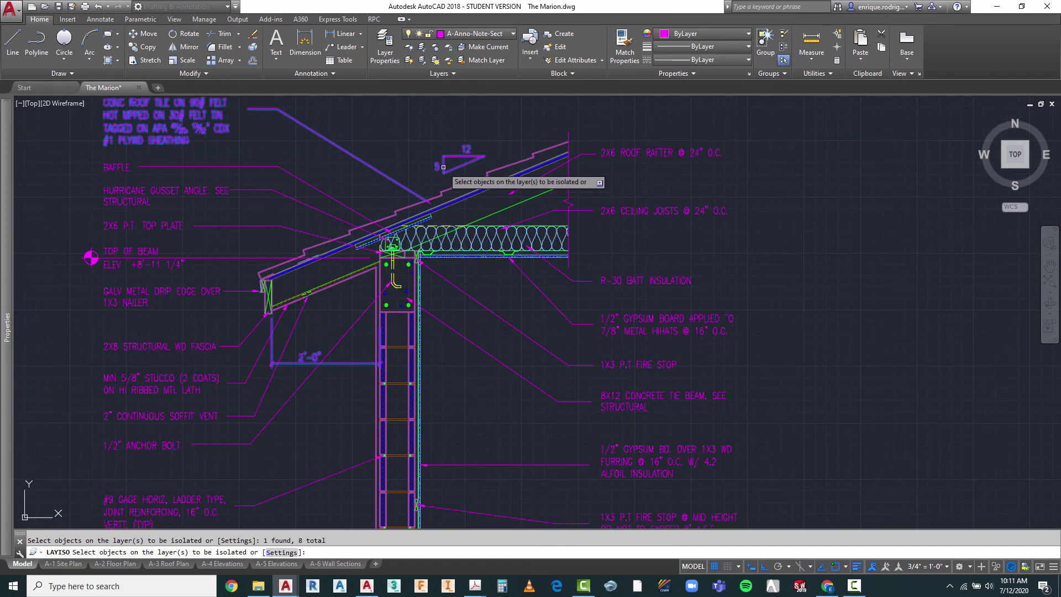
scroll(438, 112, "down", 4)
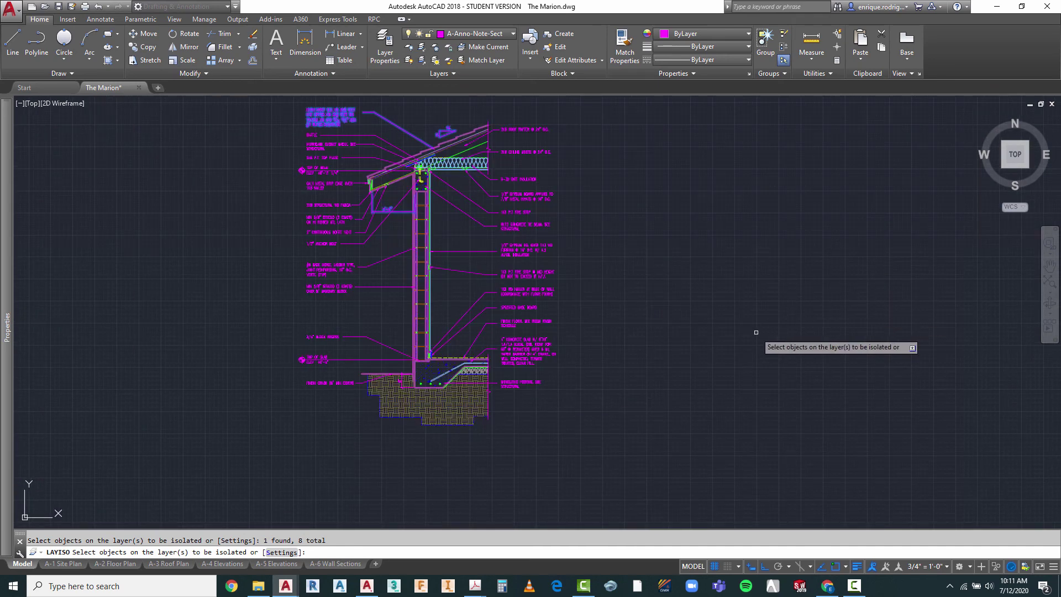
key("Return")
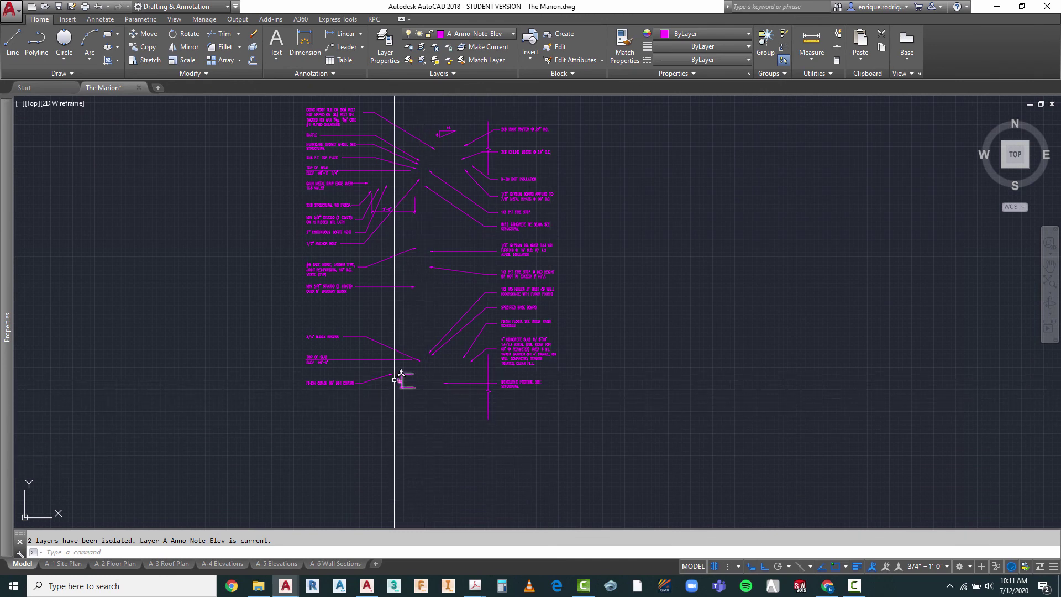
mouse_move(395, 380)
middle_mouse_down()
mouse_move(407, 374)
mouse_move(430, 420)
middle_mouse_up()
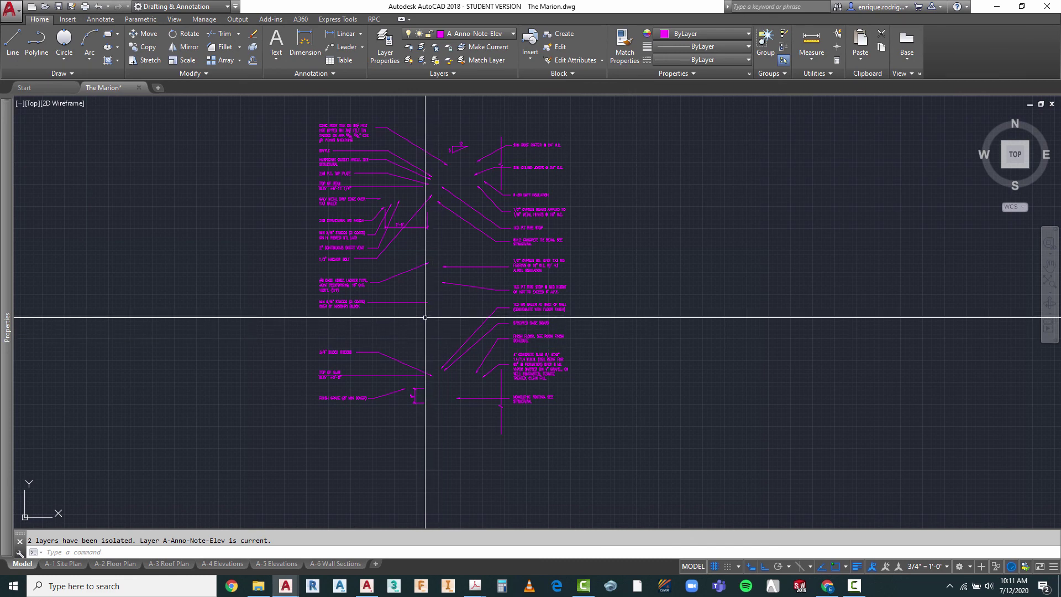
- Move all wall section notes, leaders, break lines and the roof slope symbol to the A-Anno-Note-Sect layer
scroll(348, 152, "up", 2)
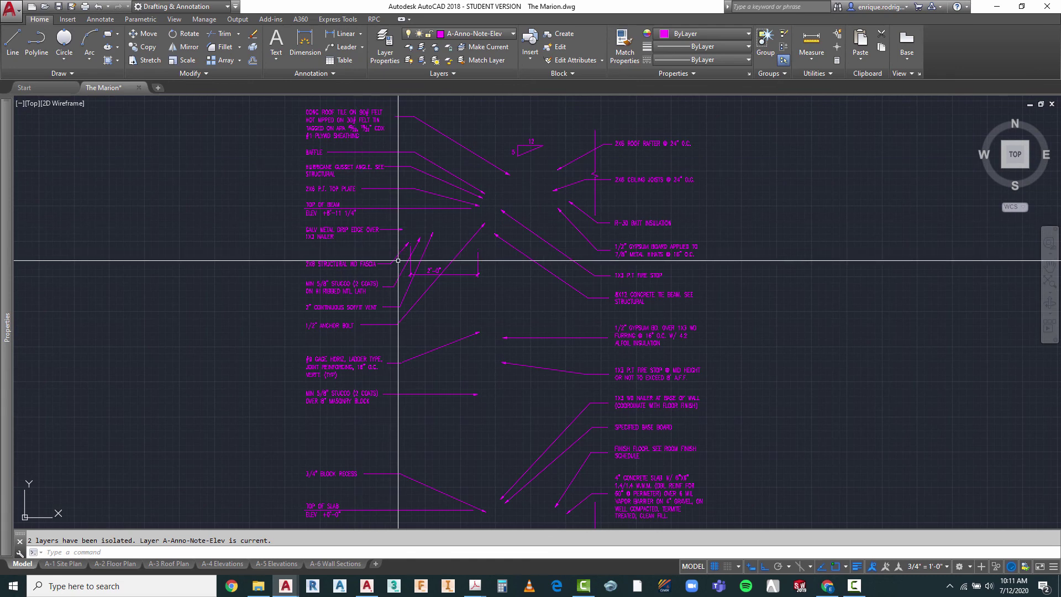
scroll(406, 234, "down", 2)
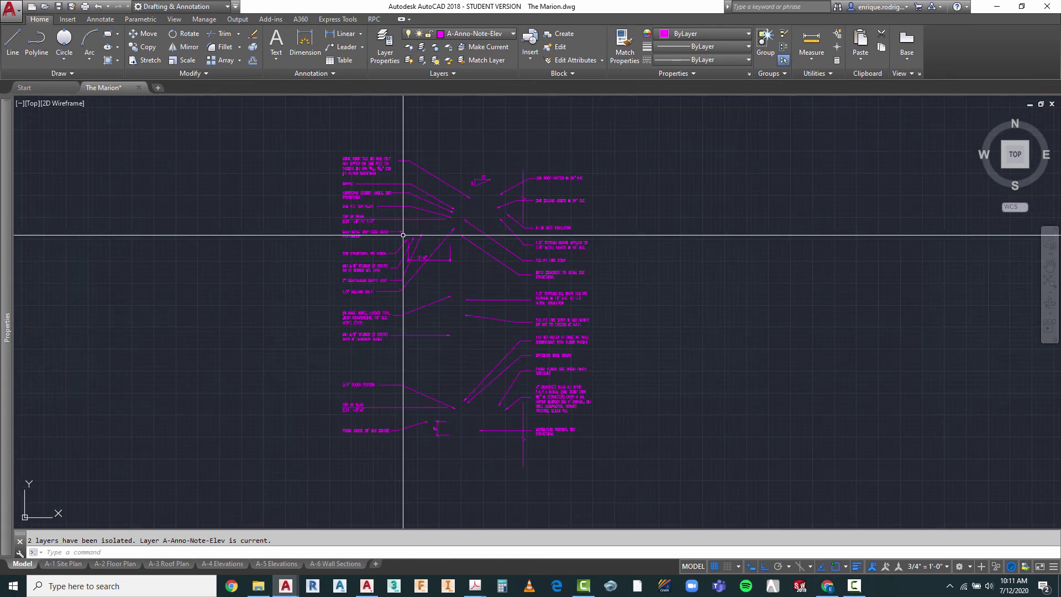
left_click(403, 145)
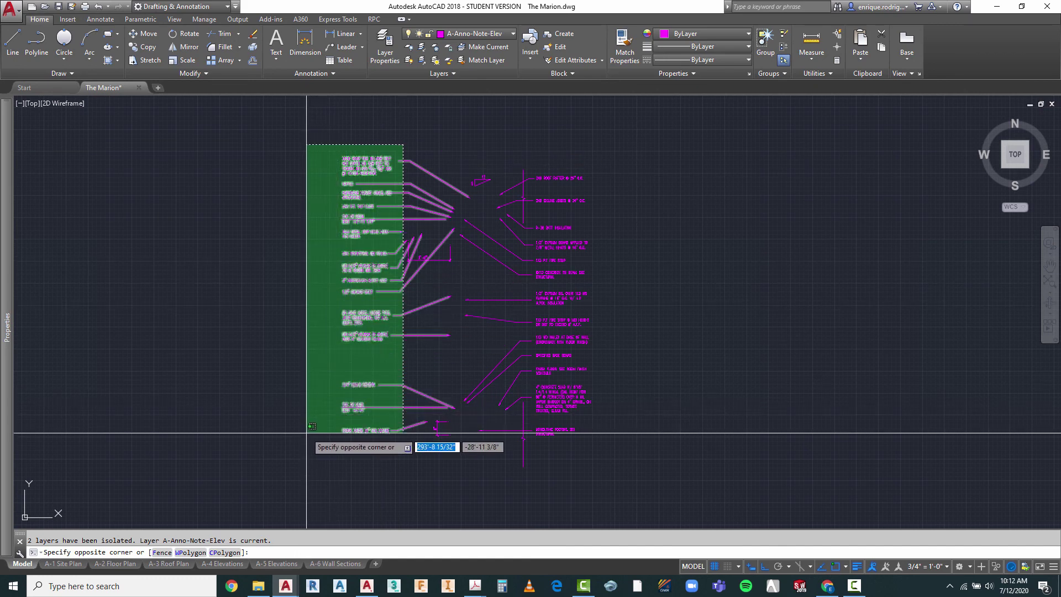
left_click(310, 449)
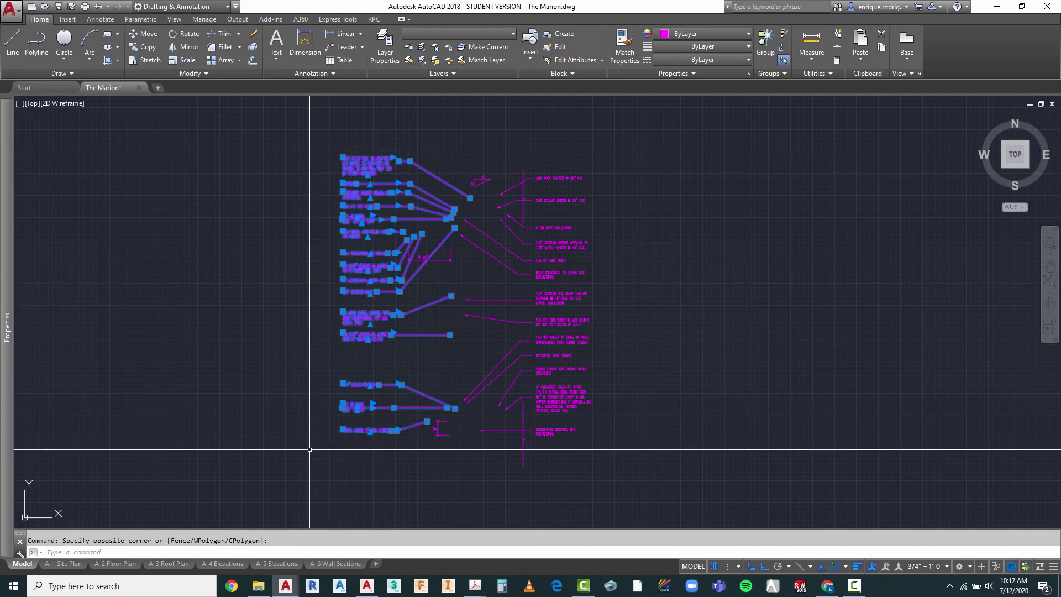
left_click(617, 153)
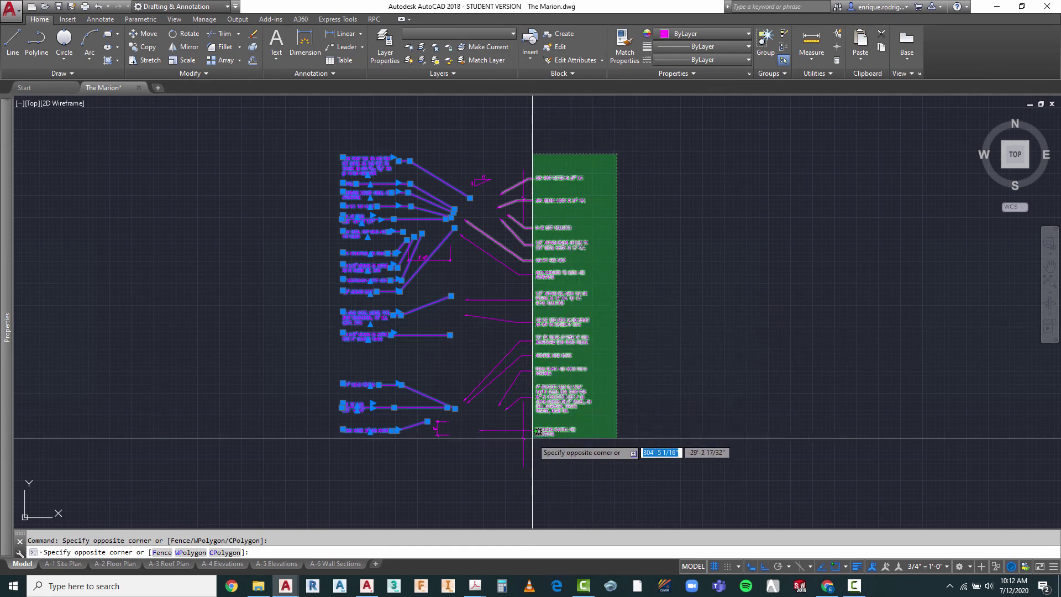
left_click(499, 481)
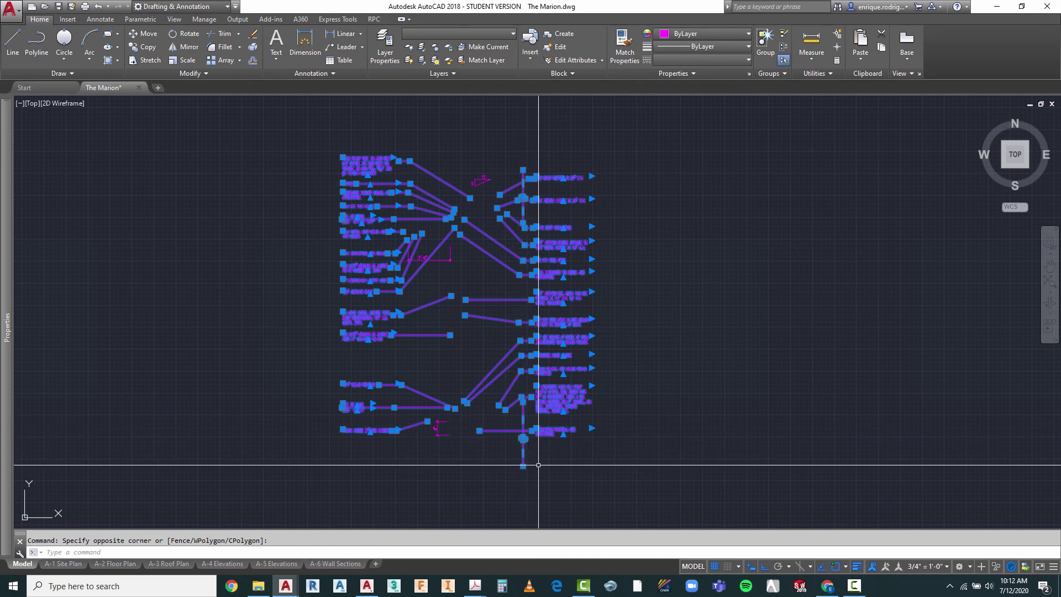
left_click(492, 164)
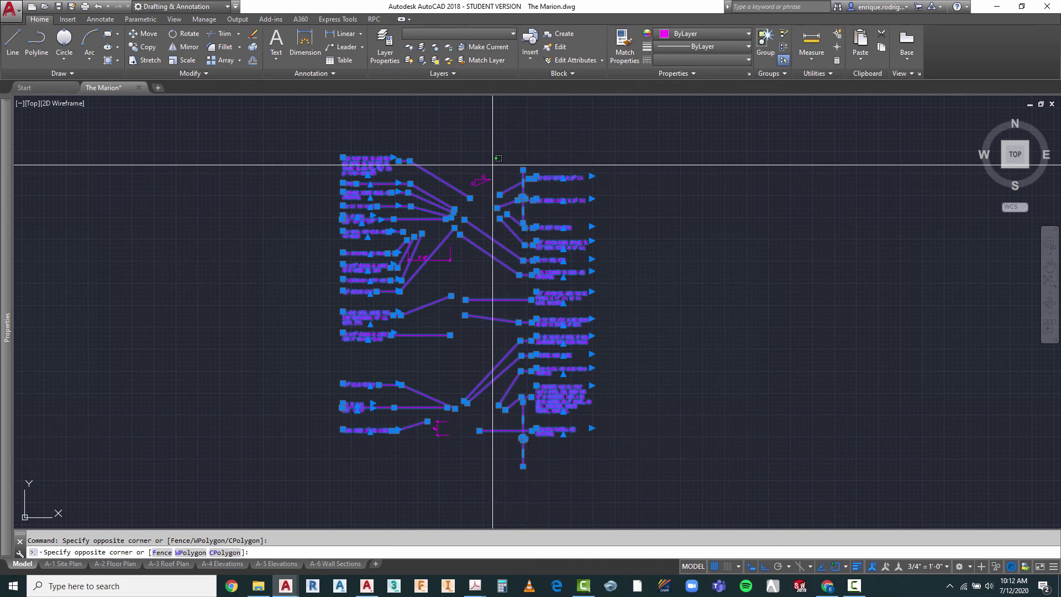
left_click(468, 189)
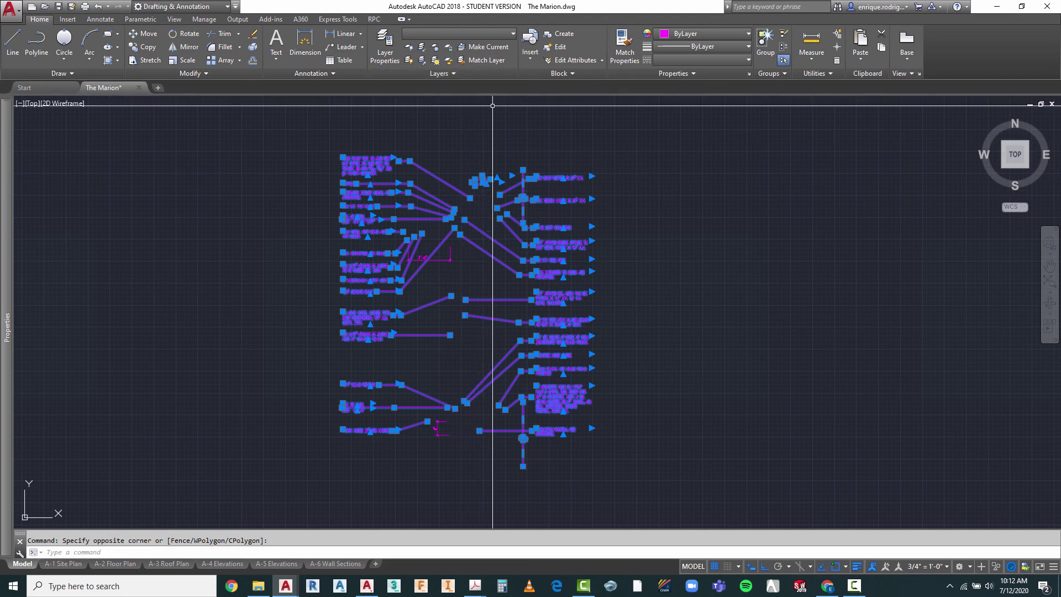
left_click(486, 37)
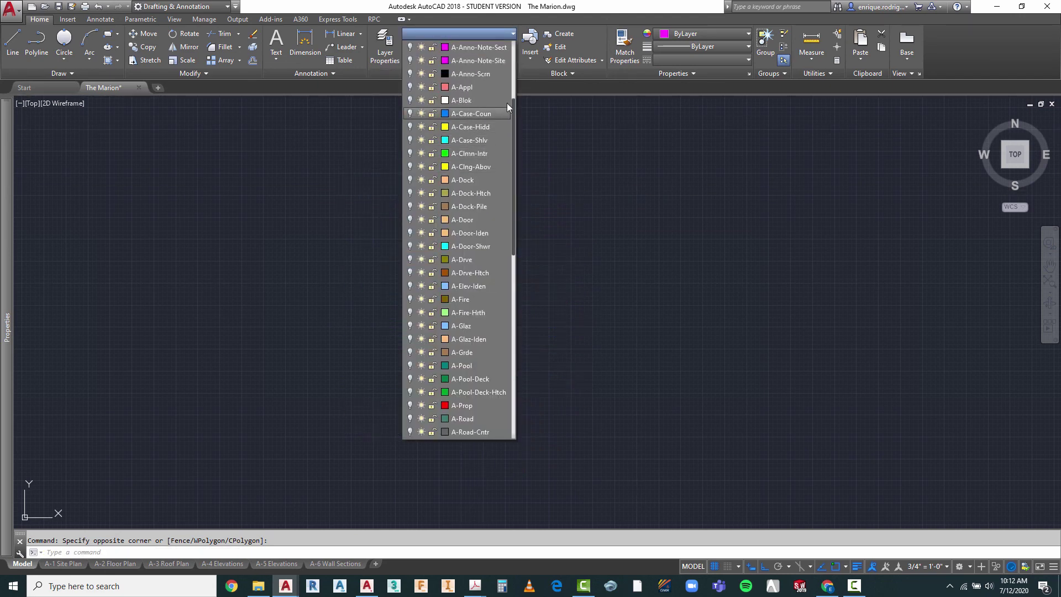
left_click(495, 49)
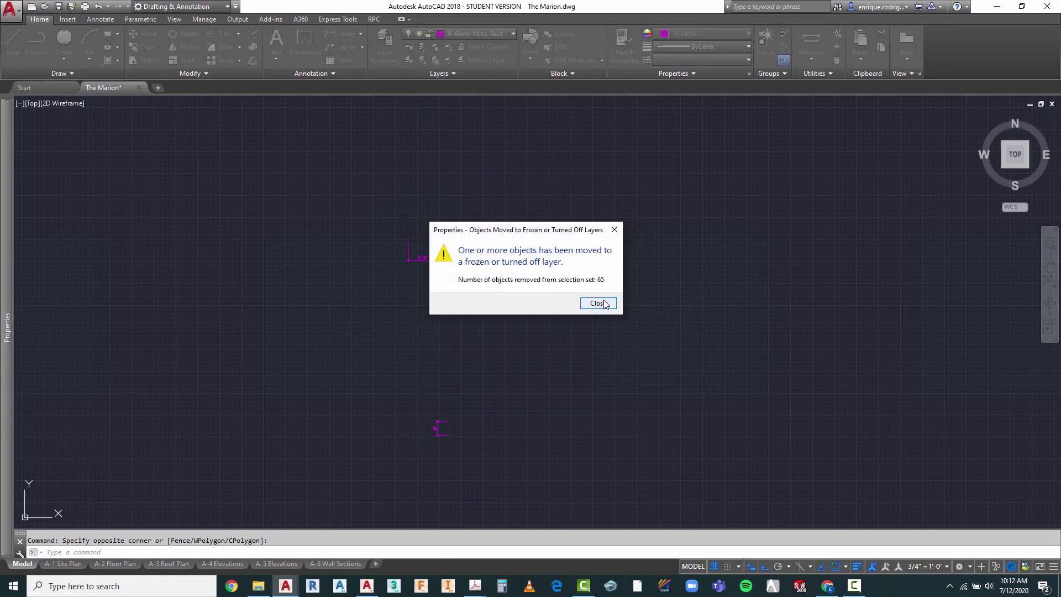
left_click(597, 303)
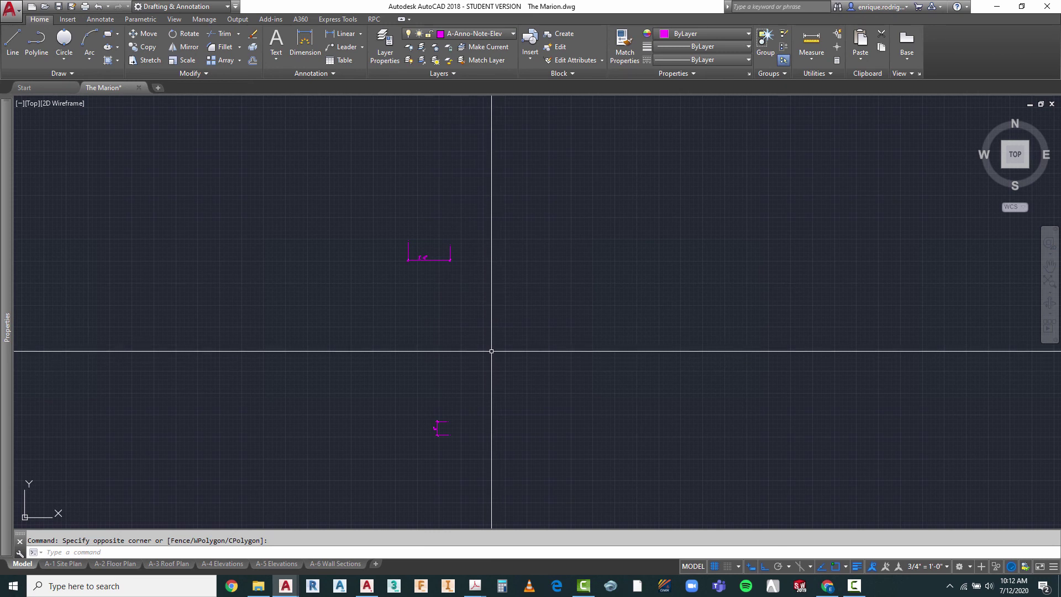
- Move the roof overhang dimension and the footing depth dimension to the A-Anno-Dims-Sect layer
left_click(485, 203)
left_click(371, 448)
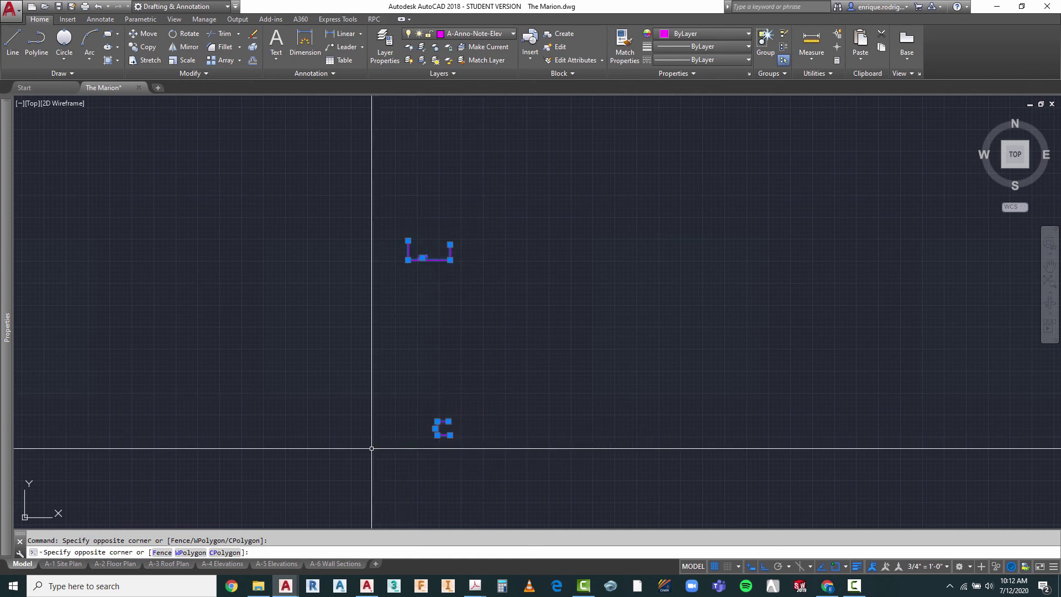
left_click(485, 33)
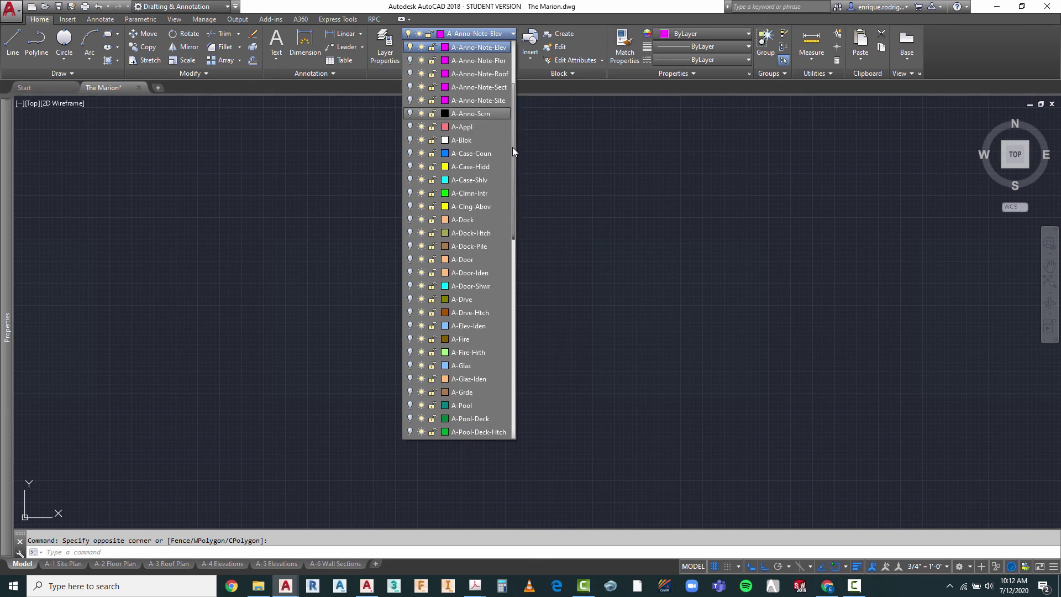
left_click_drag(514, 148, 513, 116)
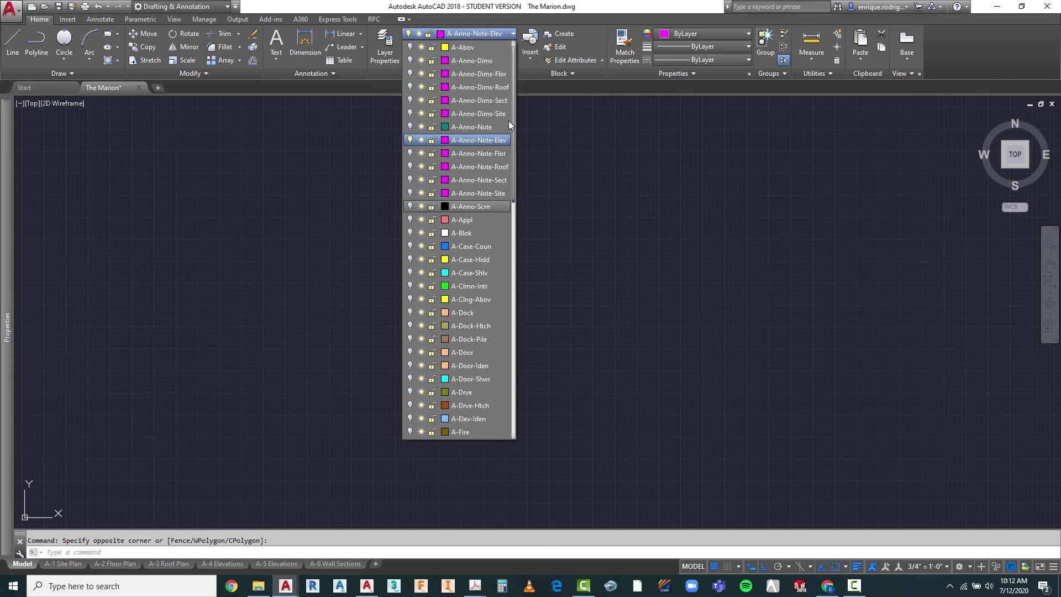
left_click(488, 100)
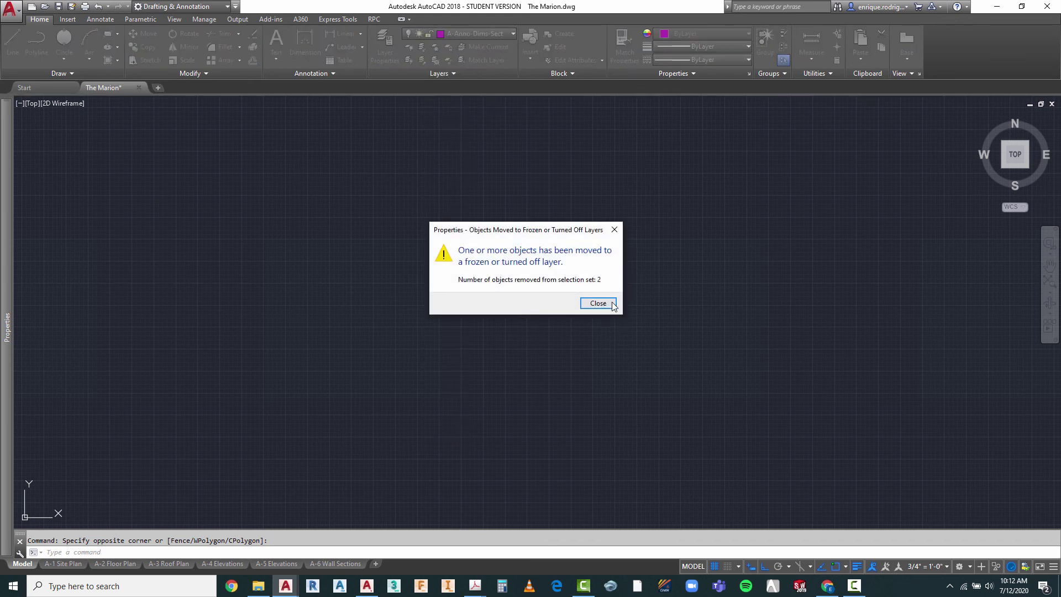
left_click(599, 303)
- Unisolate the layers to restore the complete wall section drawing
left_click(577, 289)
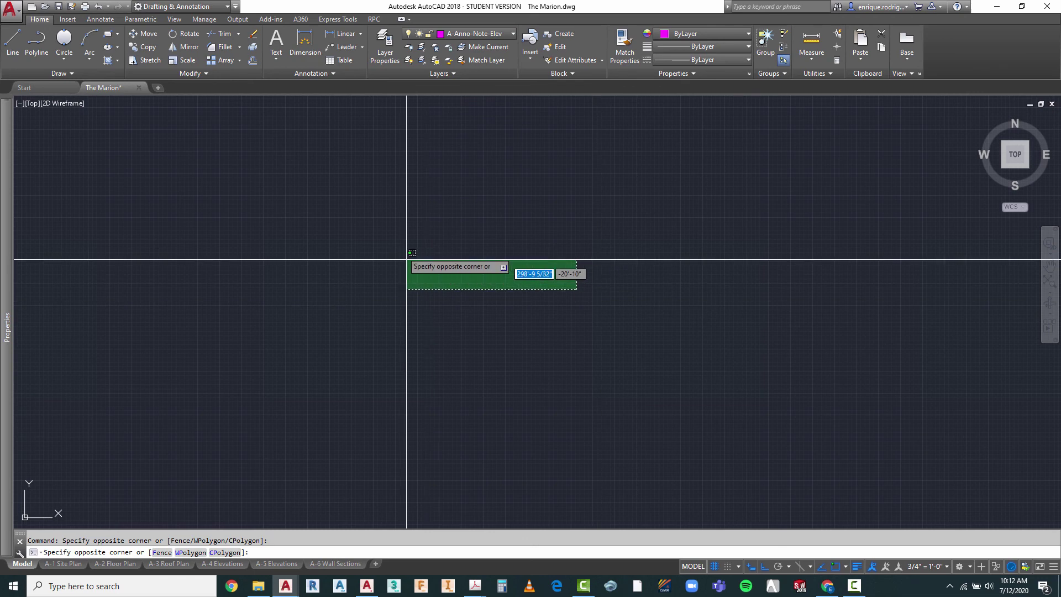
left_click(423, 61)
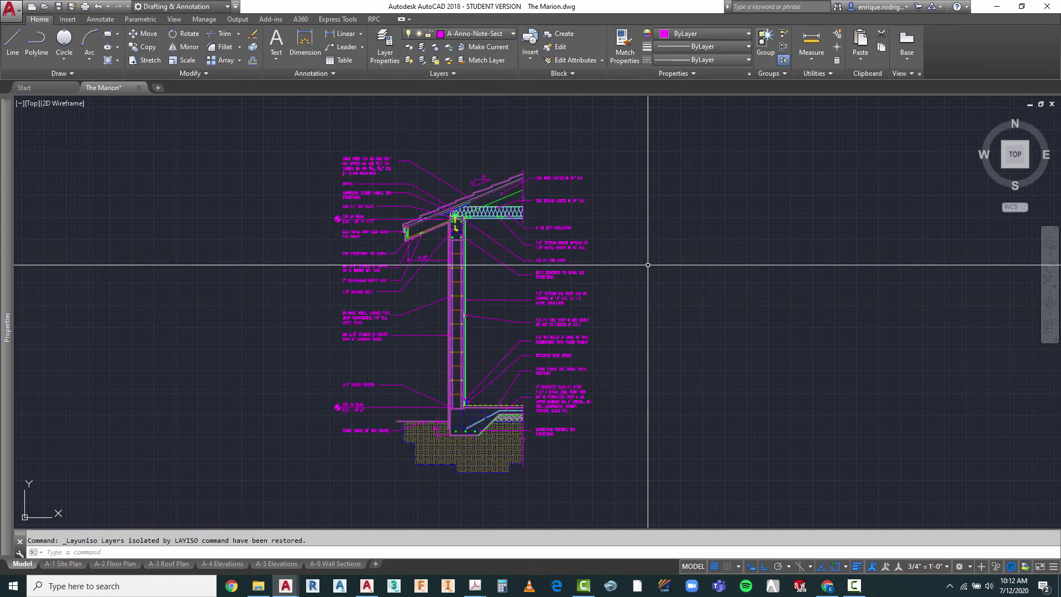
scroll(566, 278, "down", 2)
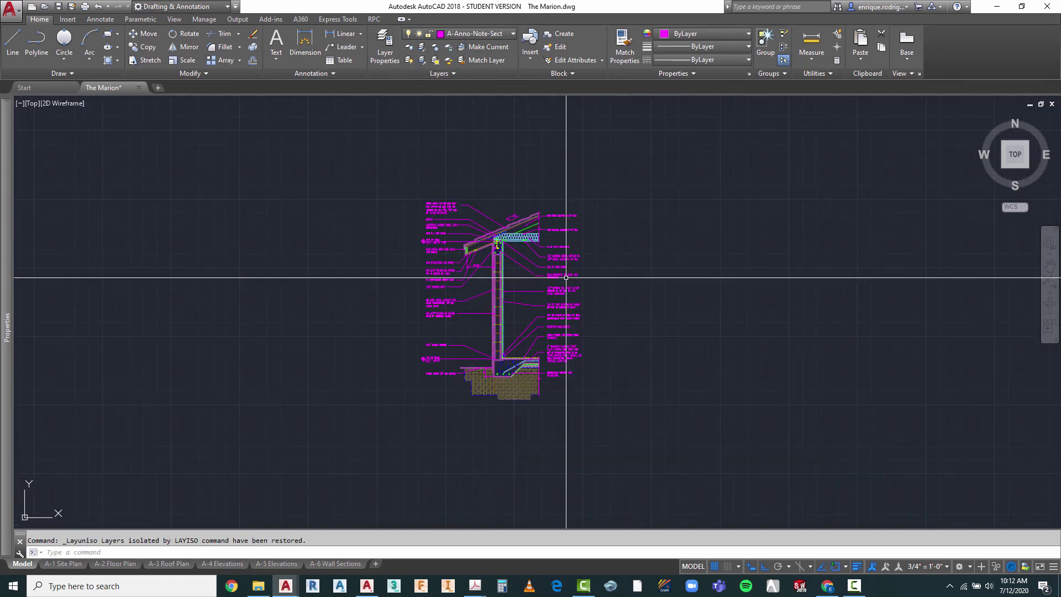
key("Escape")
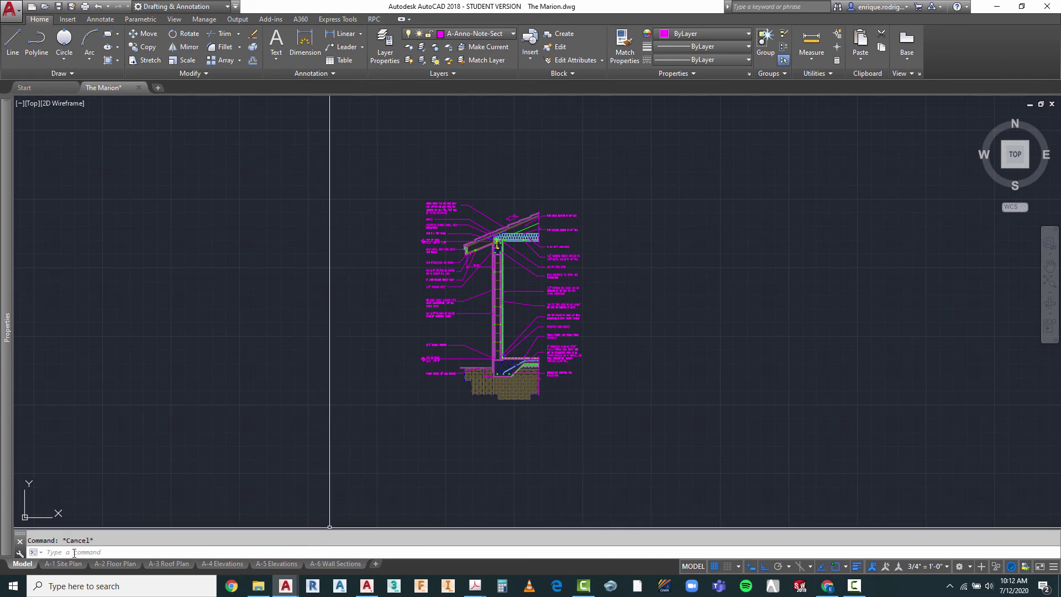
- Review the sheet layouts in order from A-1 Site Plan through A-6 Wall Sections
mouse_move(328, 567)
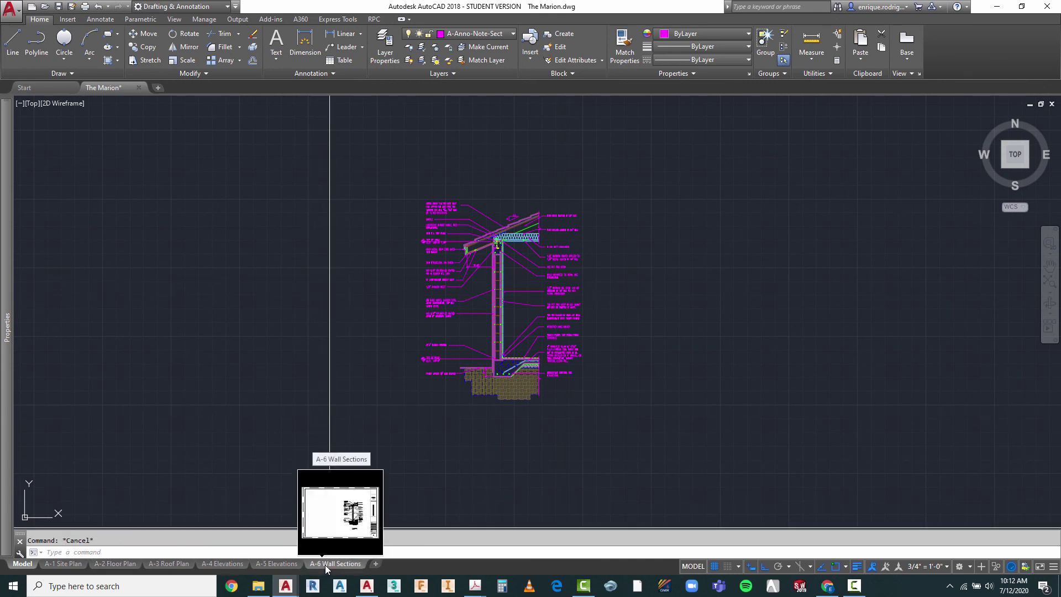
left_click(64, 564)
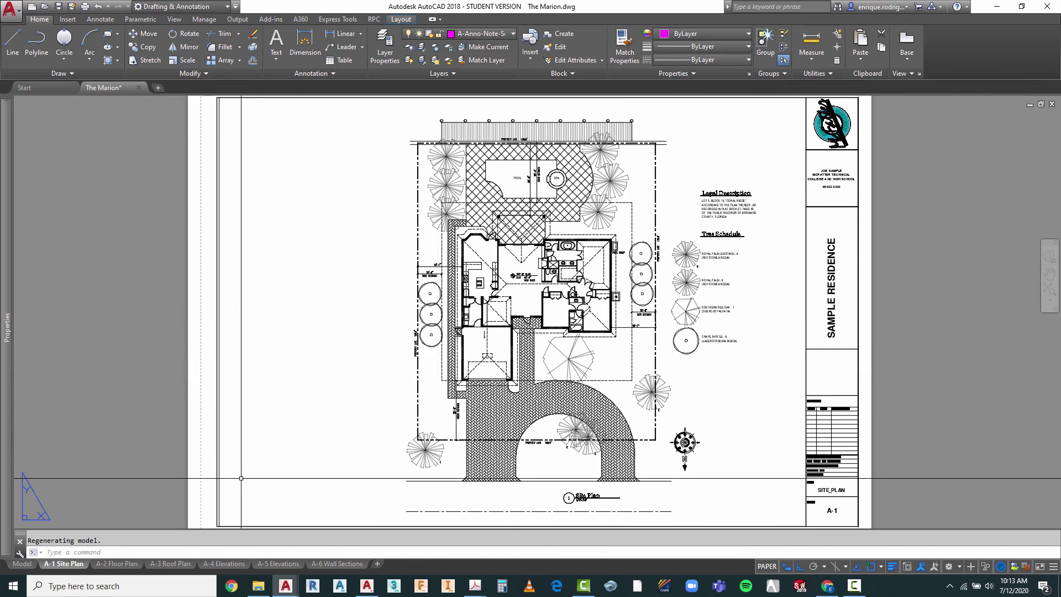
left_click(115, 564)
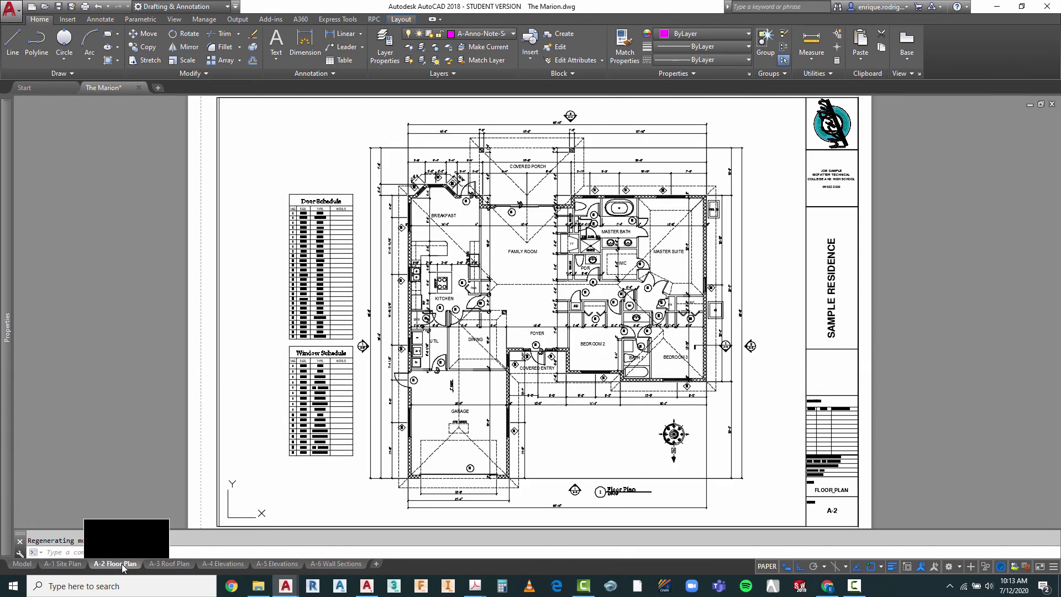
left_click(162, 563)
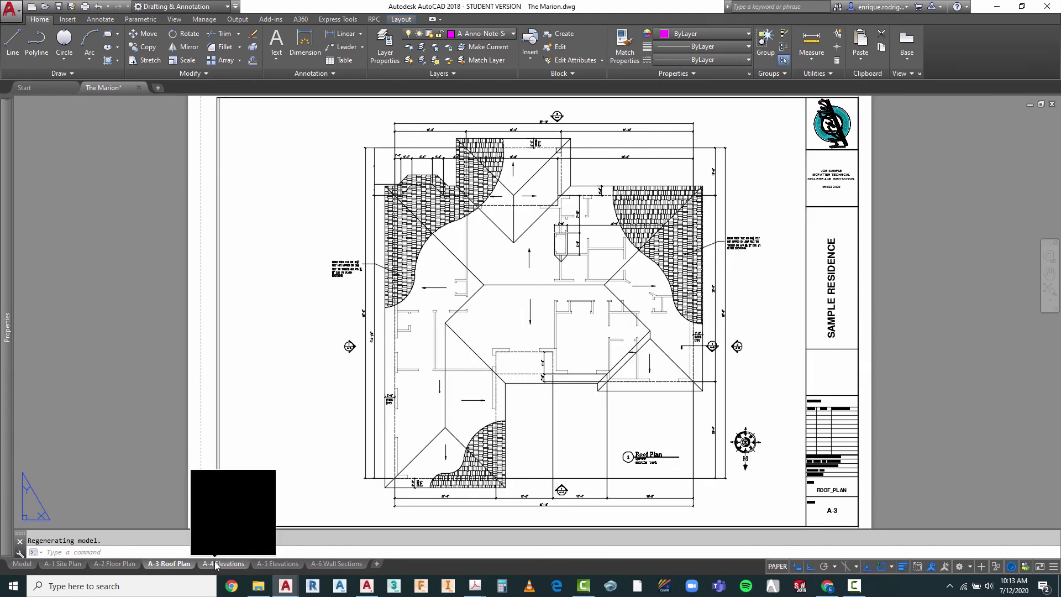
left_click(222, 563)
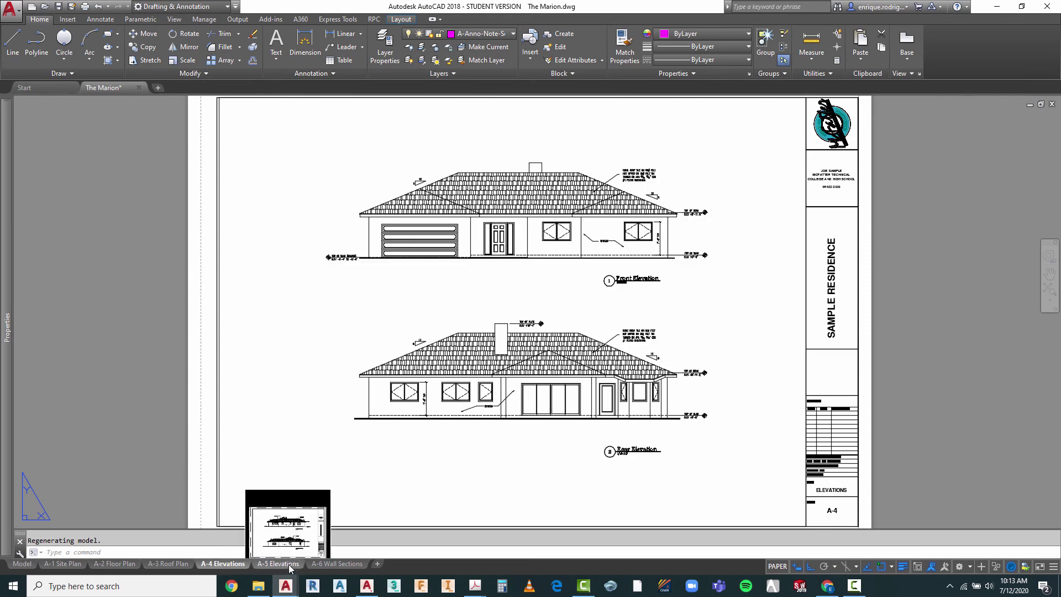
left_click(289, 564)
left_click(326, 562)
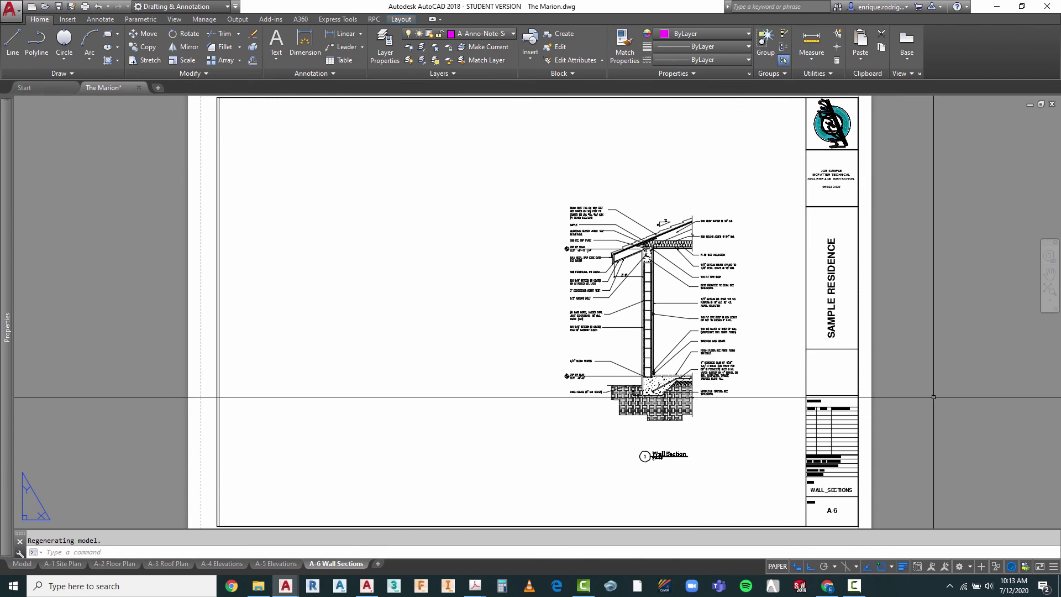
- Move the Wall Section title and its number bubble straight up, closer to the detail on the A-6 sheet
key("Escape")
type("m")
key("Return")
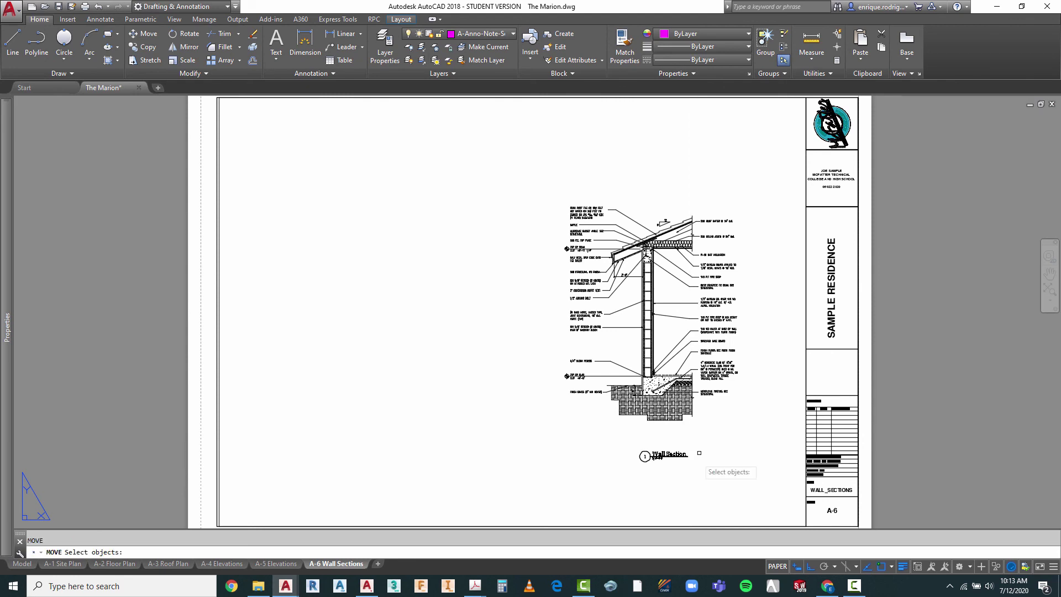
left_click(708, 441)
left_click(616, 478)
key("Return")
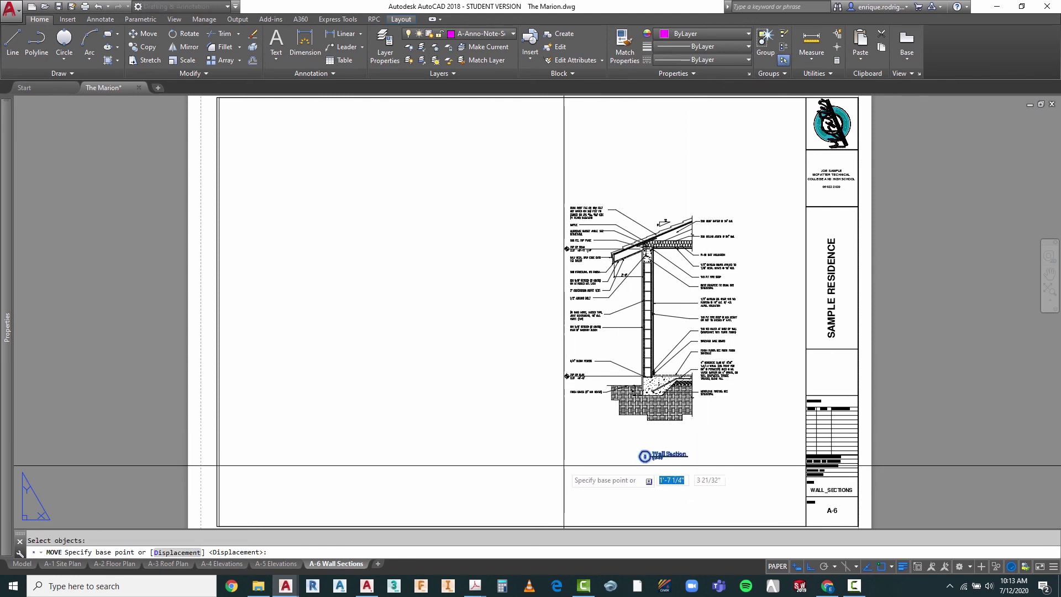
left_click(542, 475)
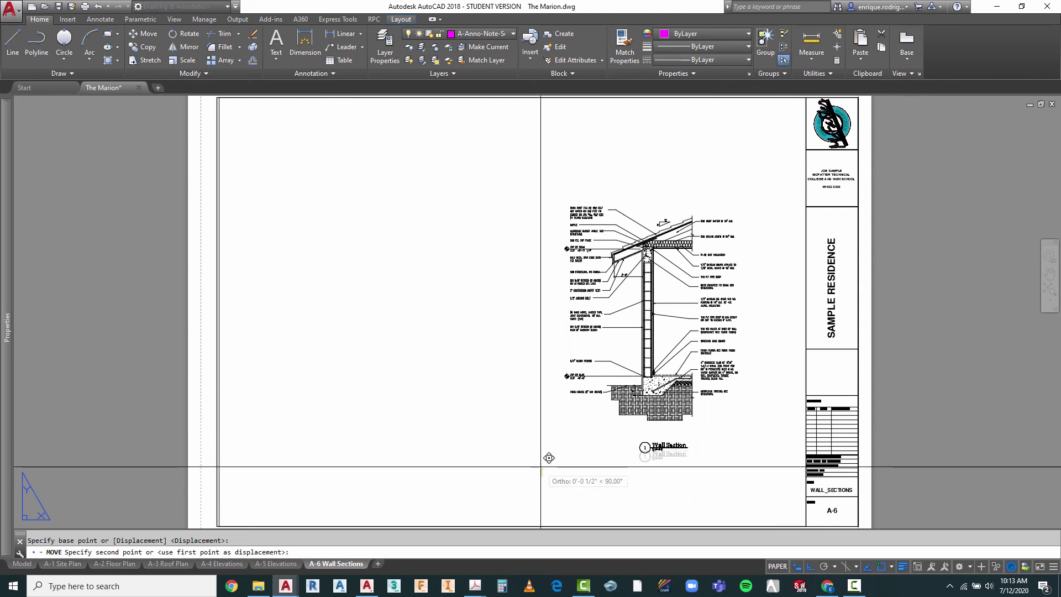
left_click(540, 463)
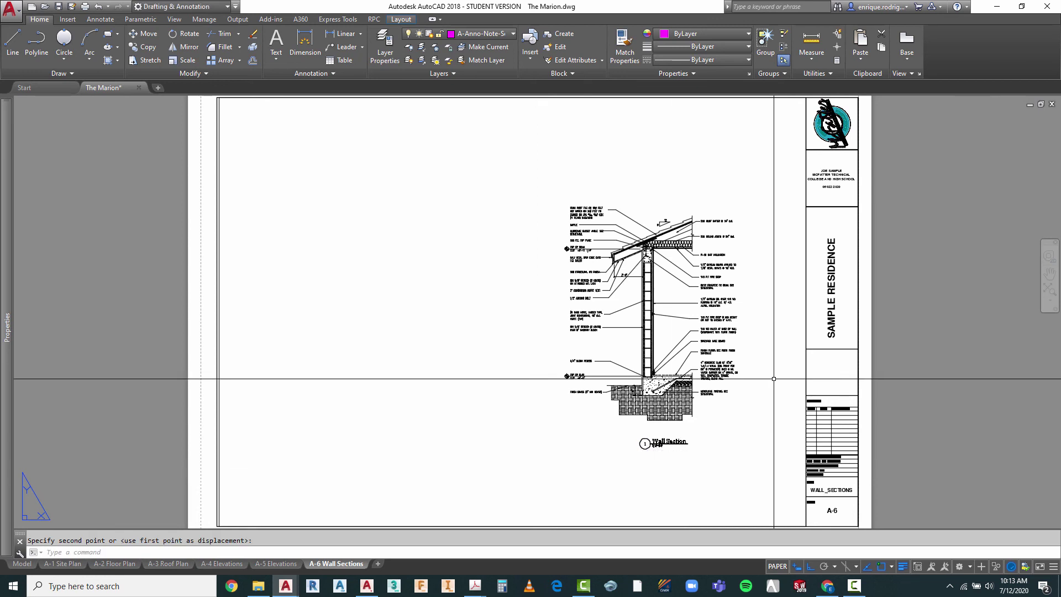
key("Escape")
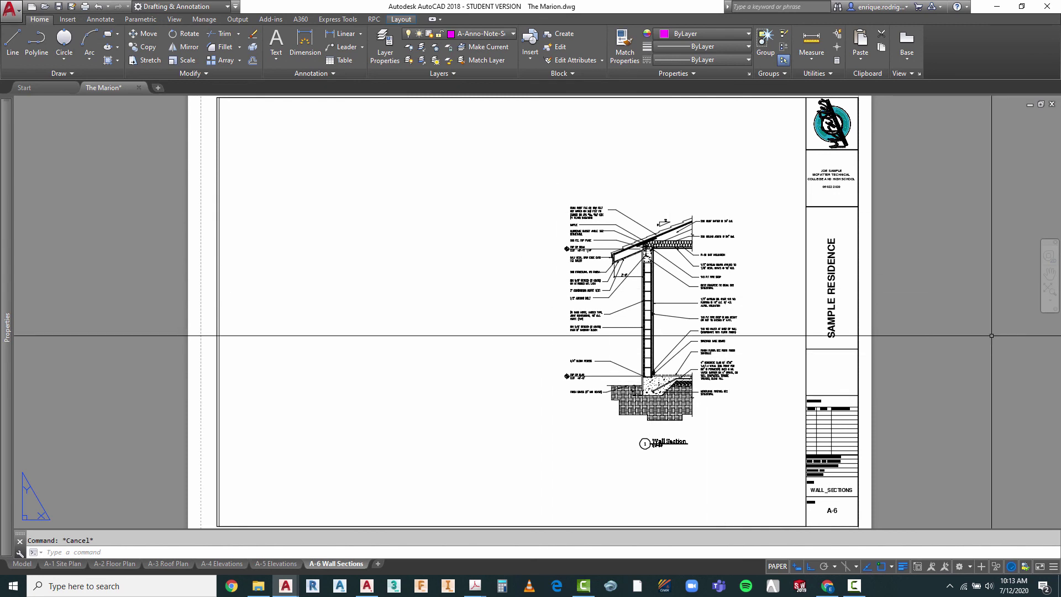
- Return to the A-1 Site Plan layout
left_click(64, 564)
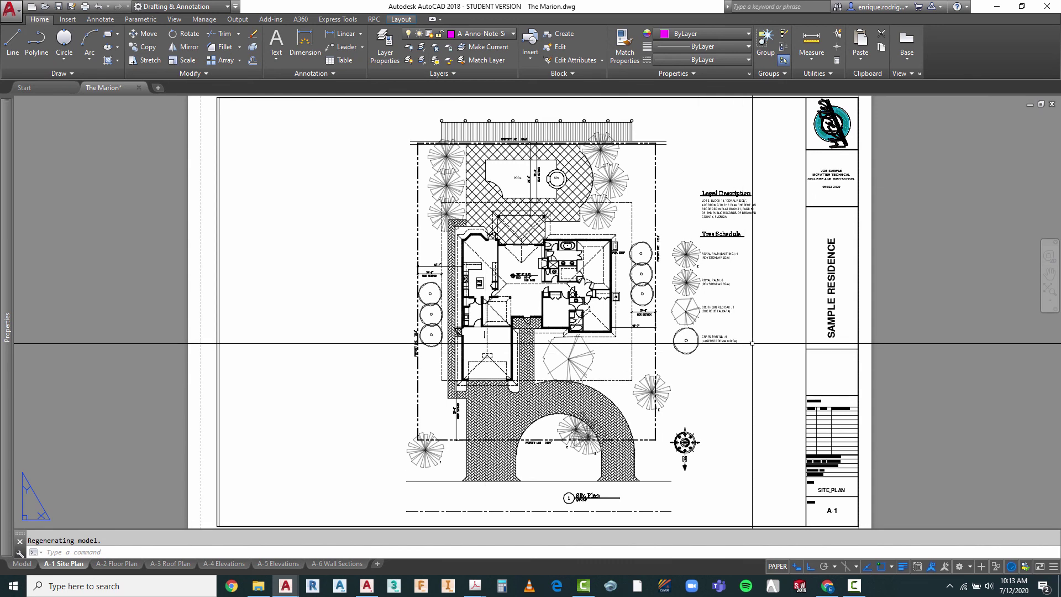